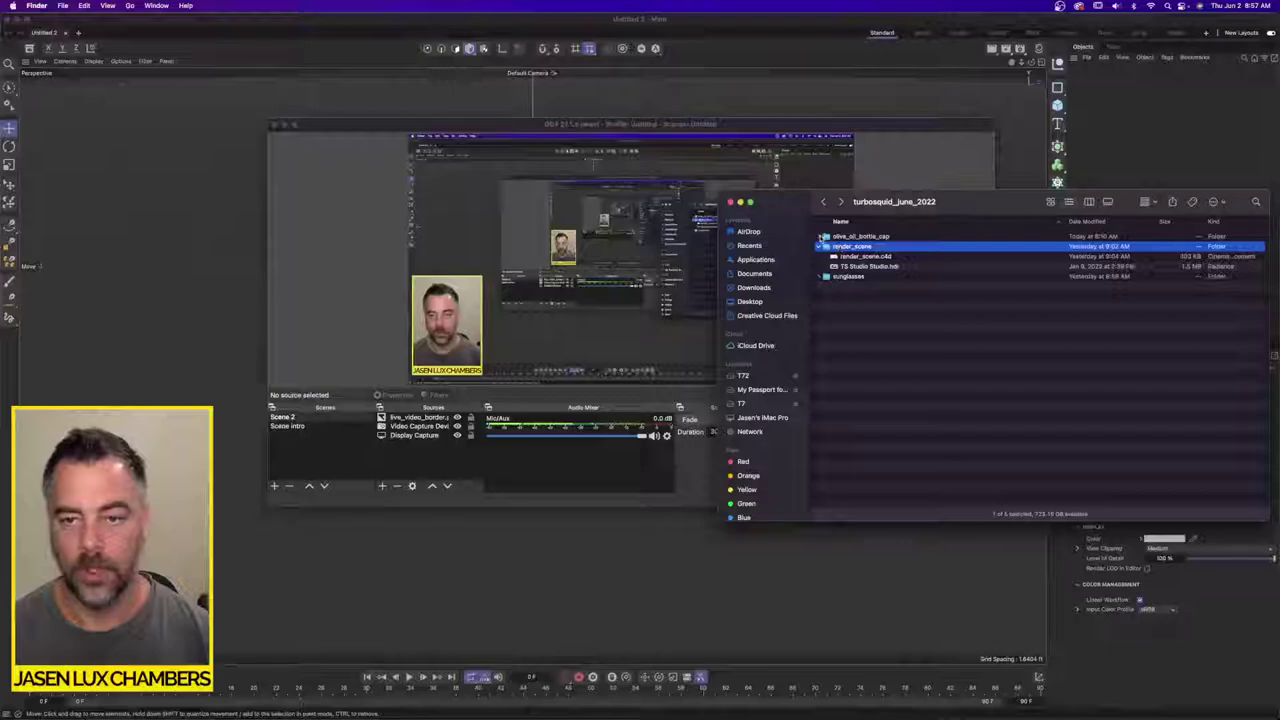
# Step: Open olive_oil_bottle_cap_v01.c4d from the olive_oil_bottle_cap folder and frame the pourer reference image in the front view
pyautogui.click(819, 238)
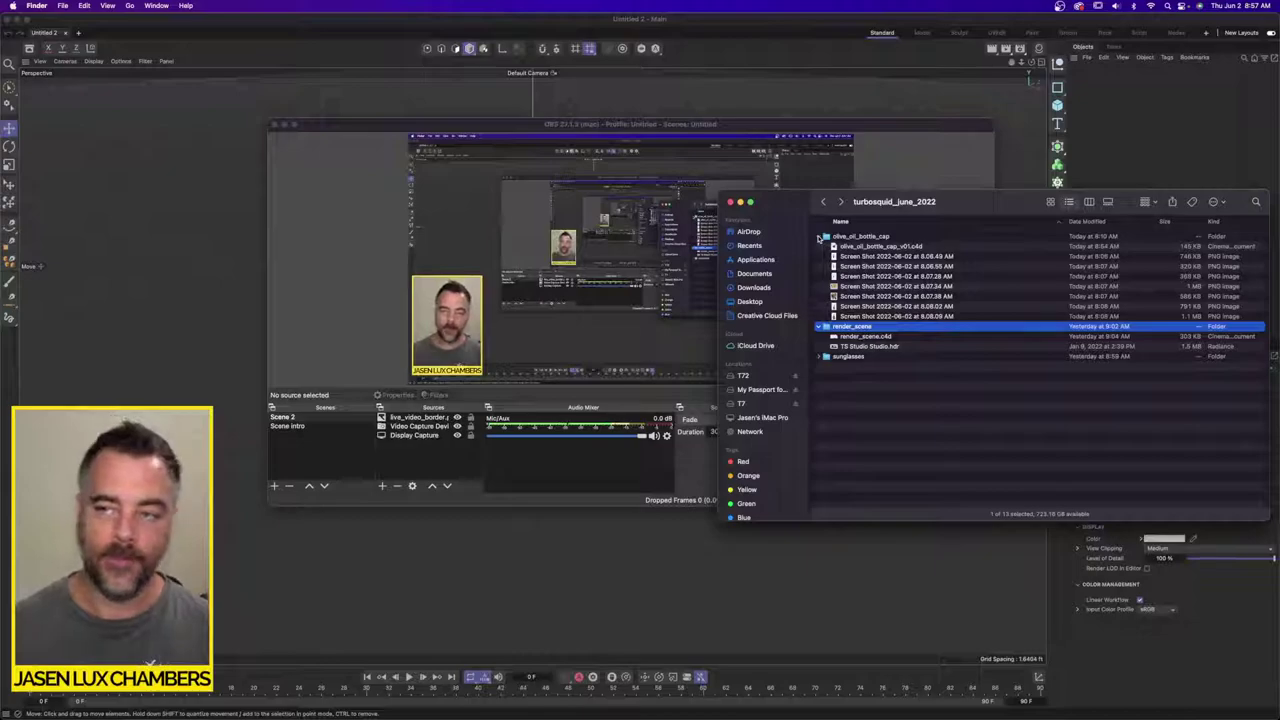
pyautogui.doubleClick(879, 249)
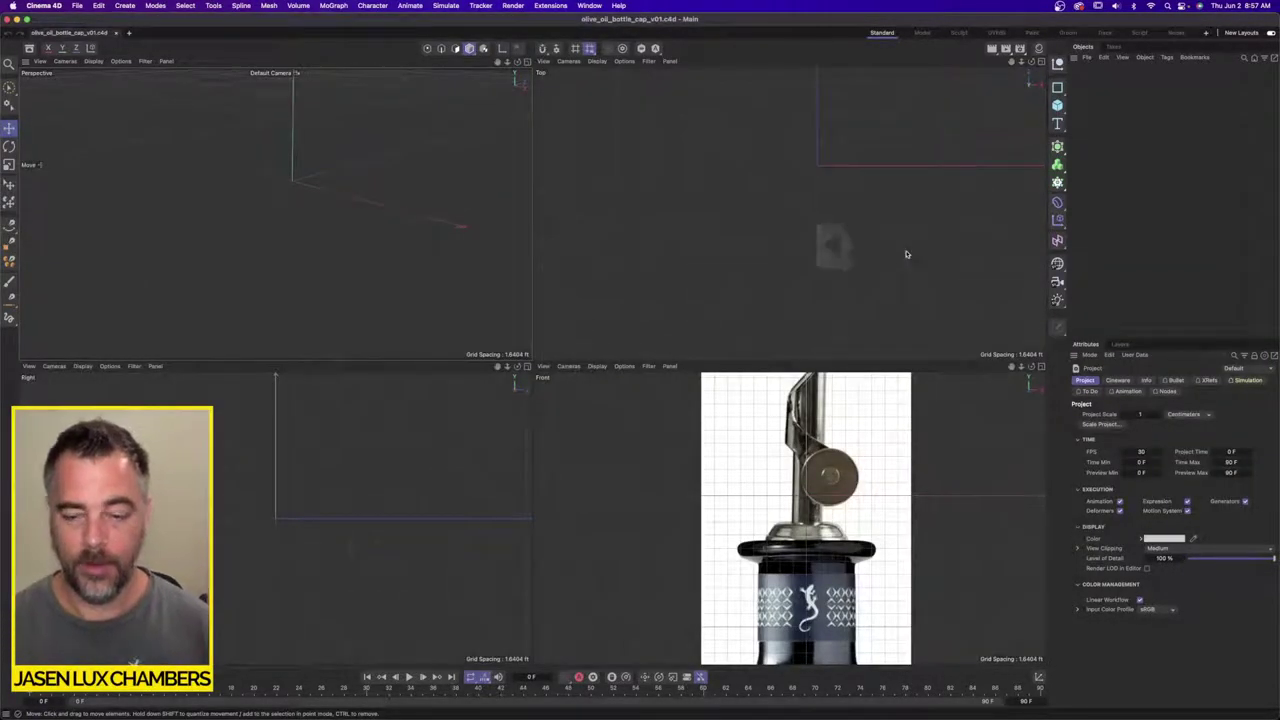
pyautogui.scroll(-3, 842, 482)
pyautogui.keyDown('alt'); pyautogui.moveTo(838, 470); pyautogui.dragTo(818, 492, button='middle'); pyautogui.keyUp('alt')
pyautogui.scroll(5, 828, 478)
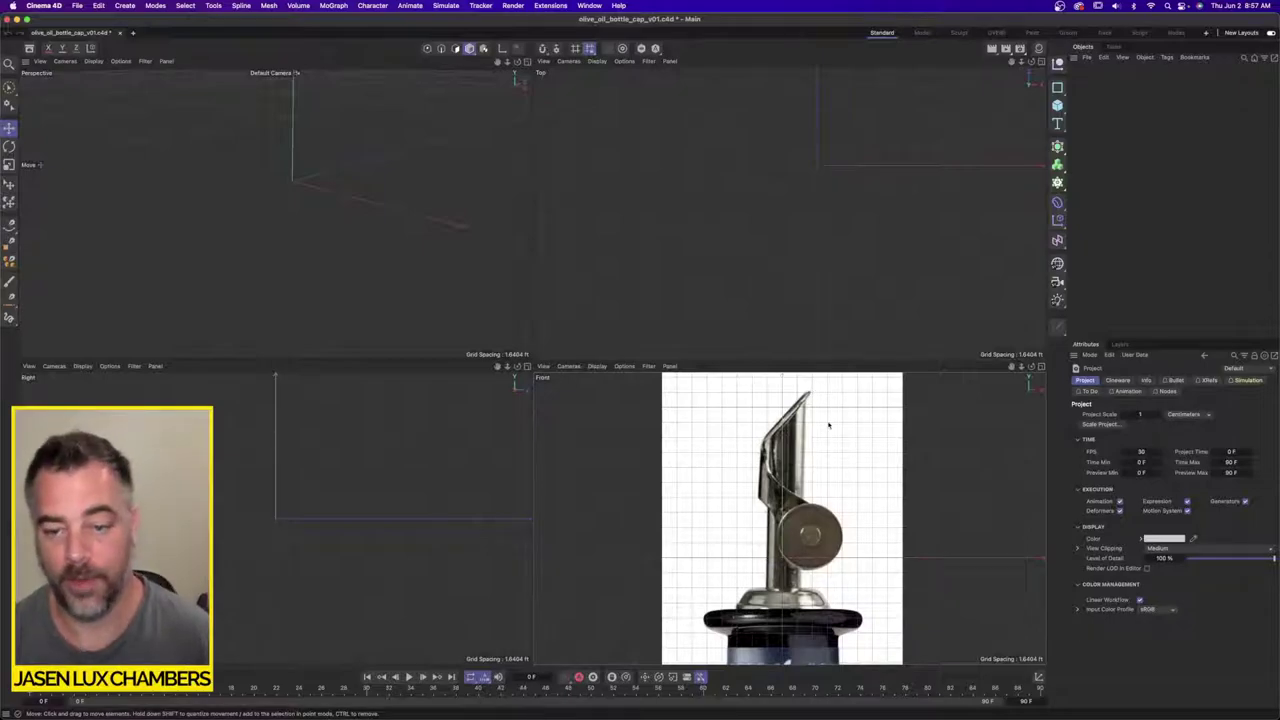
pyautogui.click(649, 366)
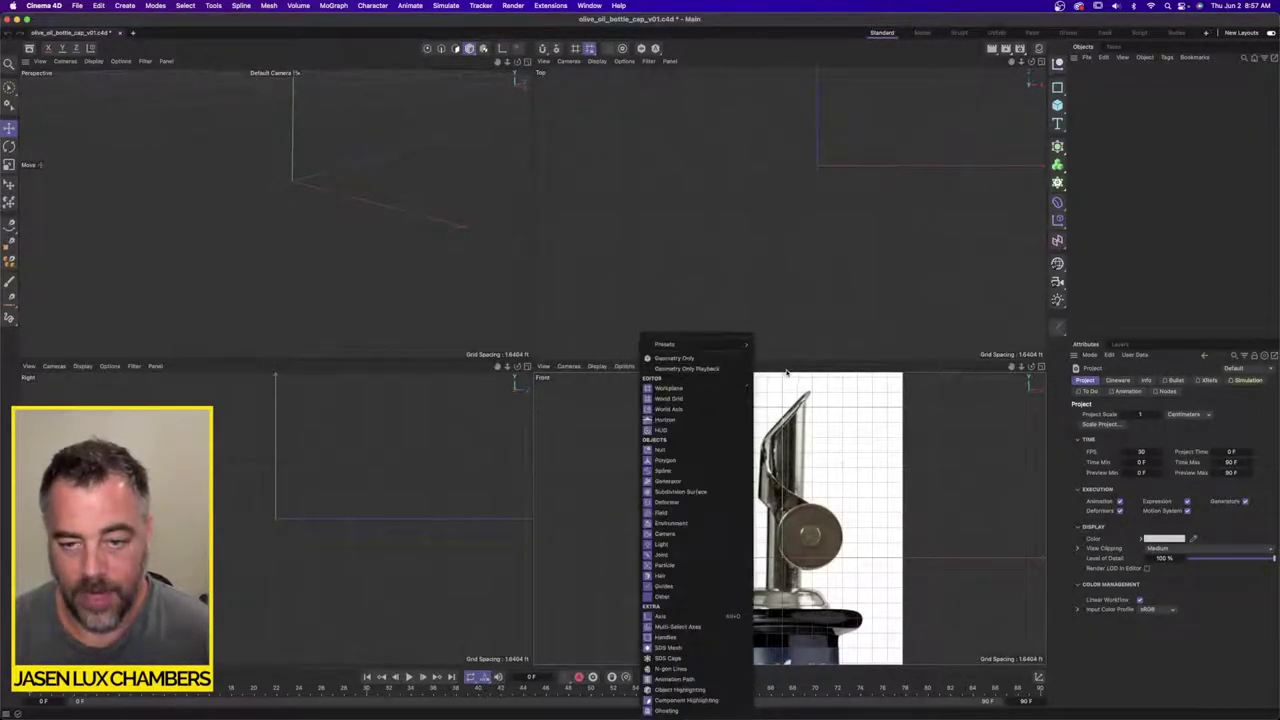
pyautogui.click(988, 381)
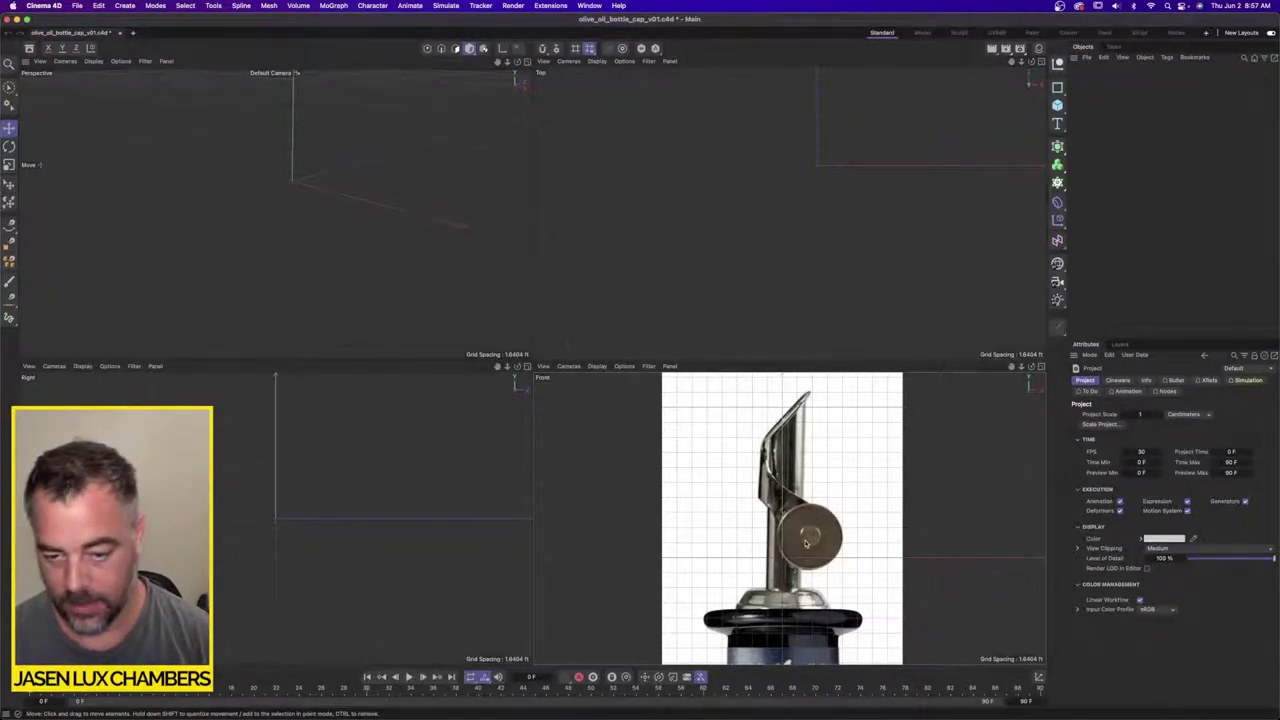
# Step: Switch to Finder, preview the reference screenshots in the olive_oil_bottle_cap folder one by one, and return to Cinema 4D
pyautogui.press('super+Tab')
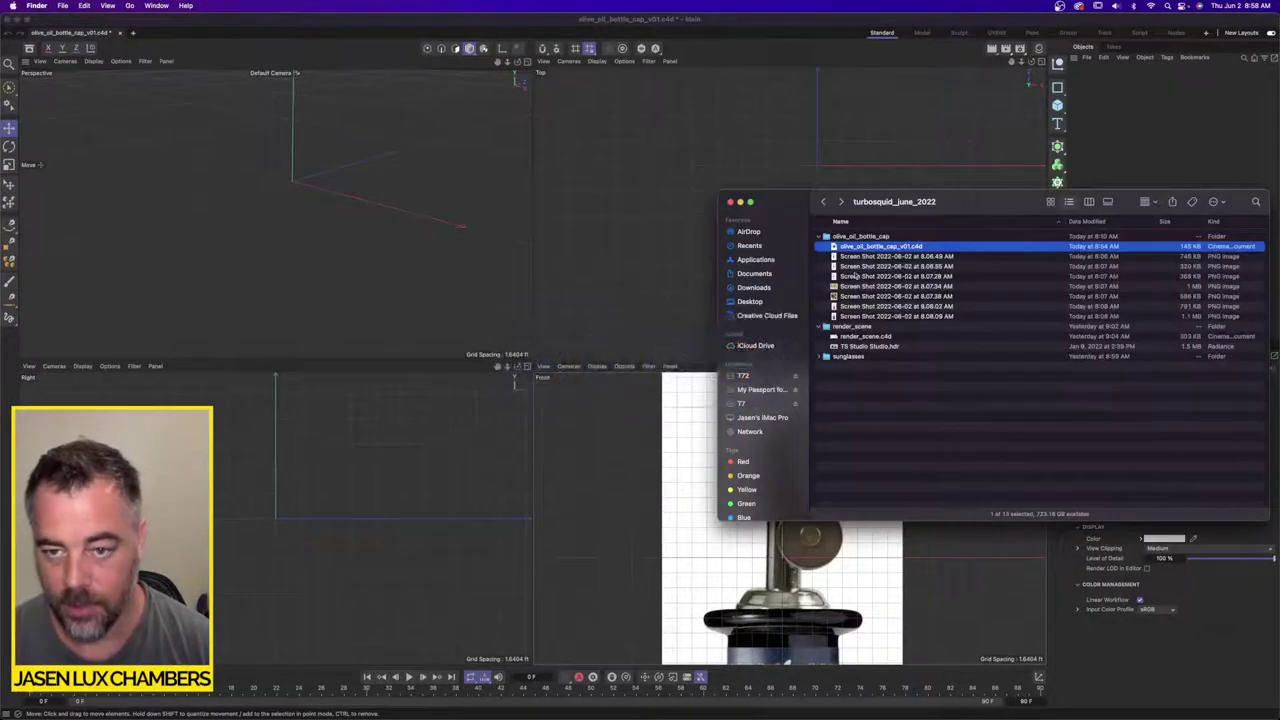
pyautogui.click(858, 268)
pyautogui.press('space')
pyautogui.press('Up')
pyautogui.press('Down')
pyautogui.press('Down')
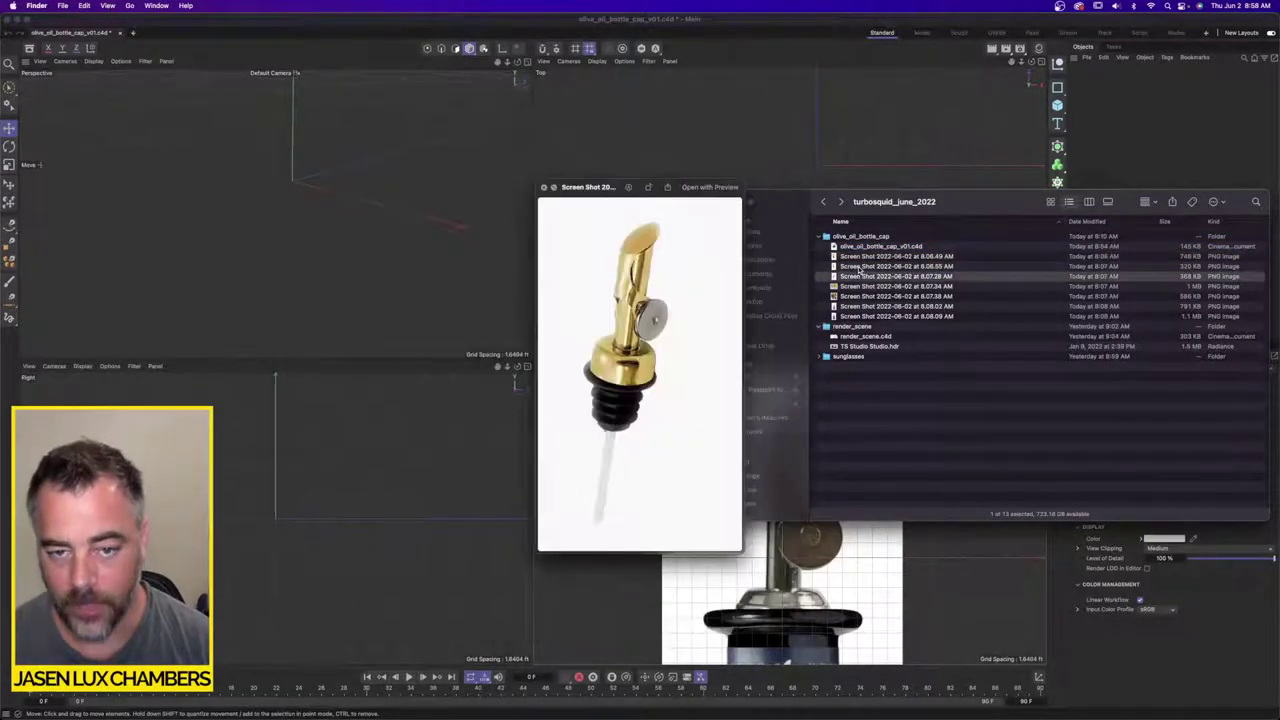
pyautogui.press('Down')
pyautogui.press('Down')
pyautogui.press('Down')
pyautogui.press('Down')
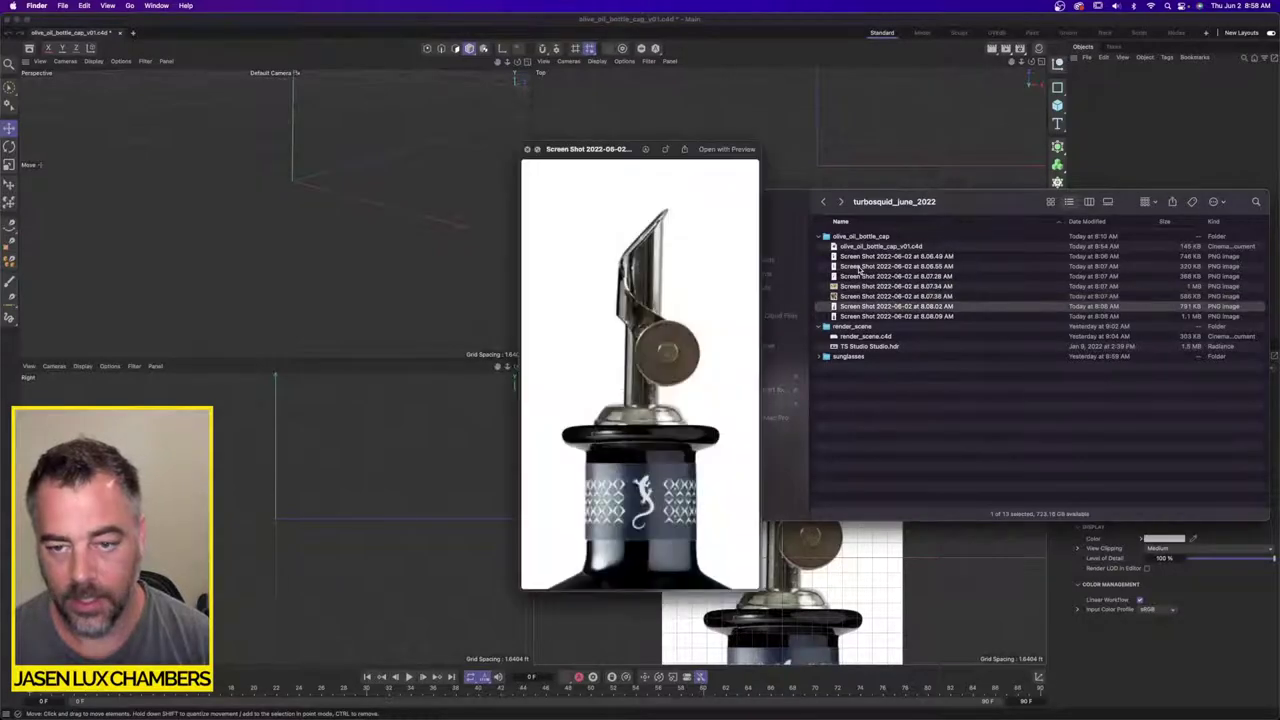
pyautogui.press('space')
pyautogui.press('super+Tab')
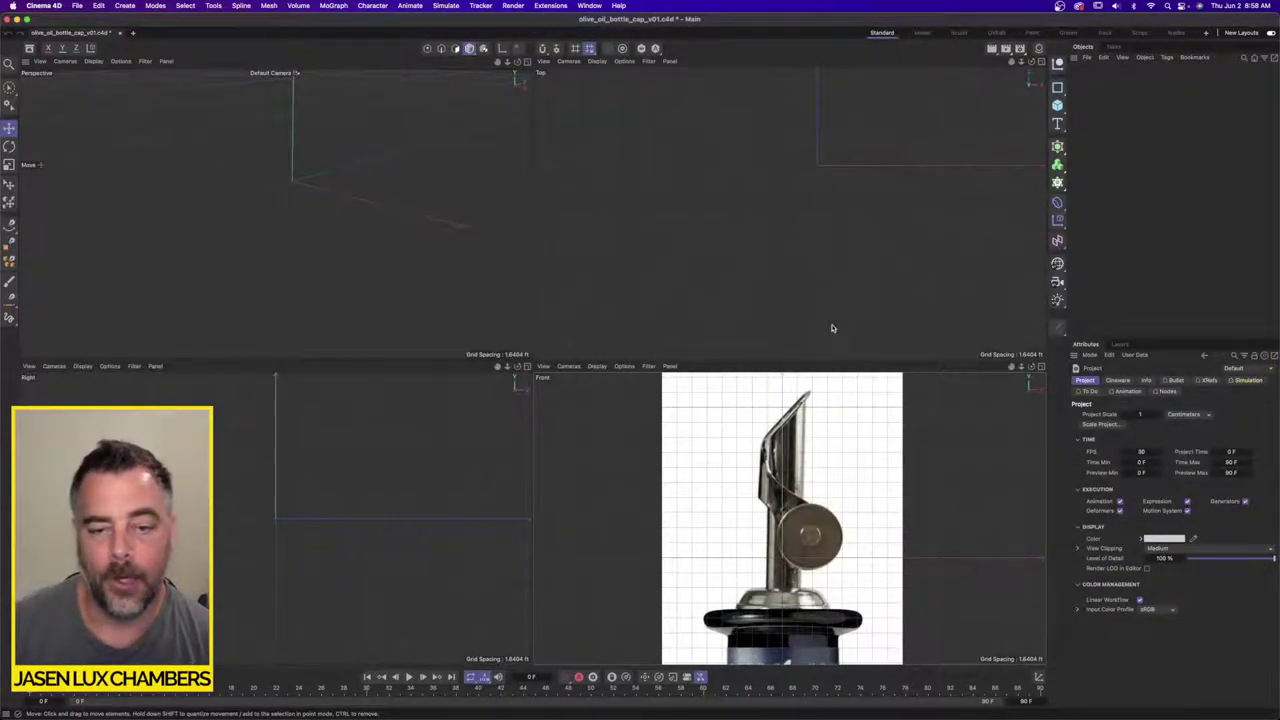
# Step: Hide the world grid and the world axis in the front viewport
pyautogui.click(624, 366)
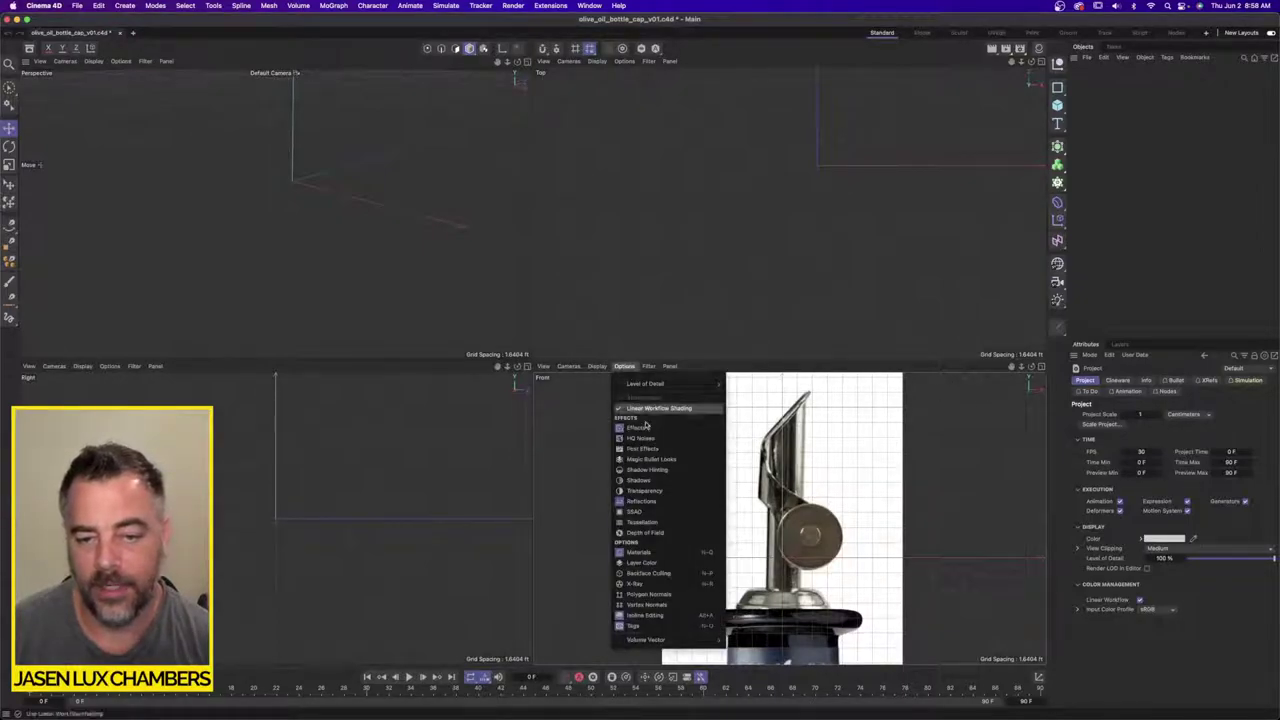
pyautogui.click(648, 366)
pyautogui.click(668, 398)
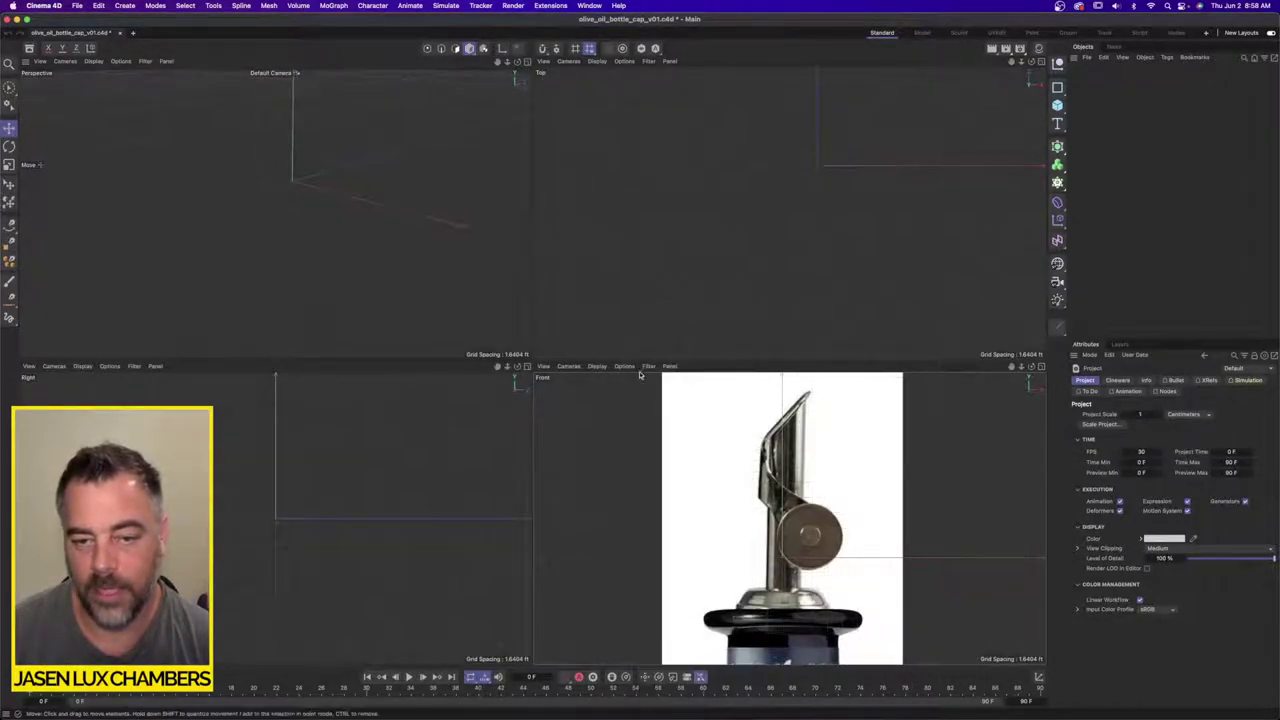
pyautogui.click(648, 366)
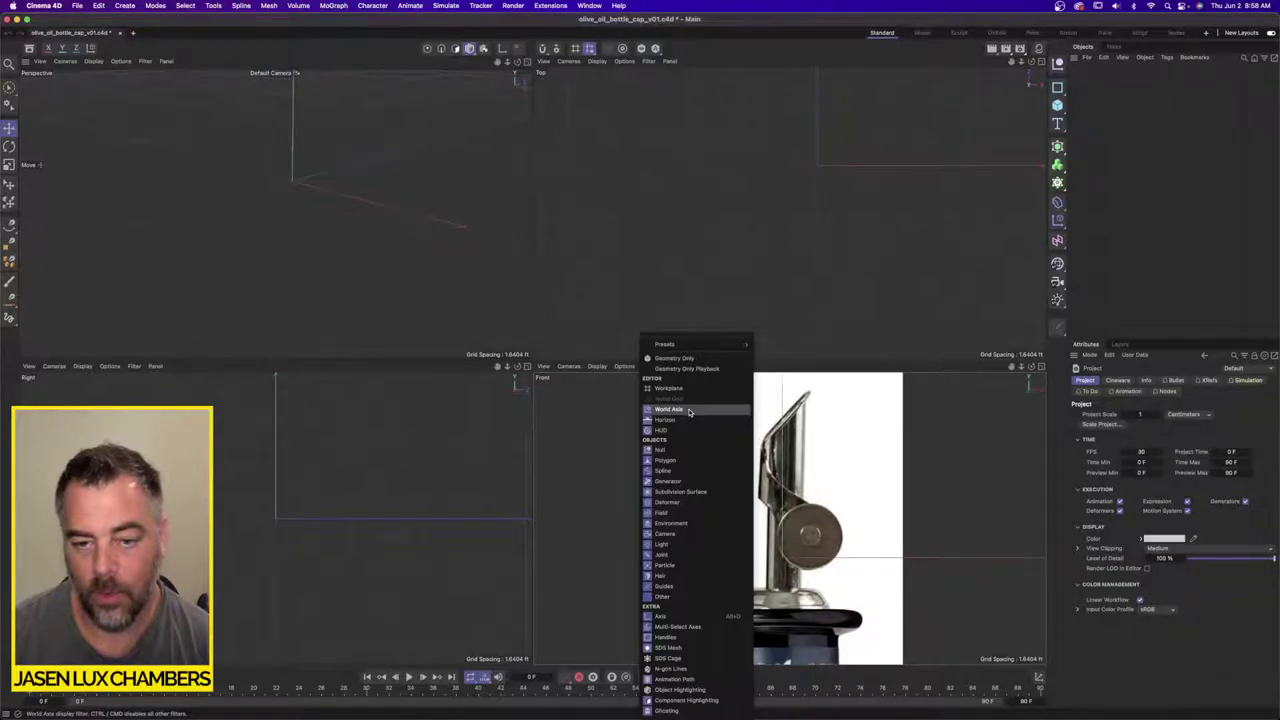
pyautogui.click(687, 413)
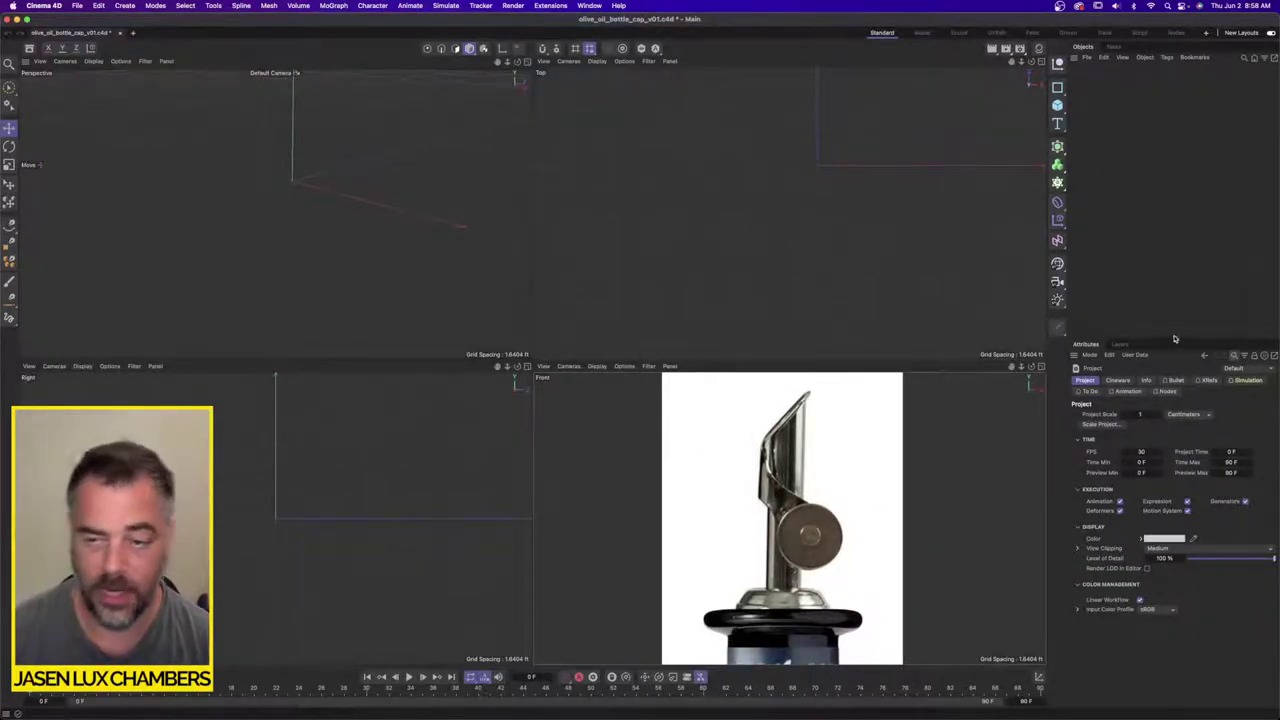
# Step: Add a Tube primitive in the full-size front view and increase its inner radius to about 2.51 ft
pyautogui.press('F4')
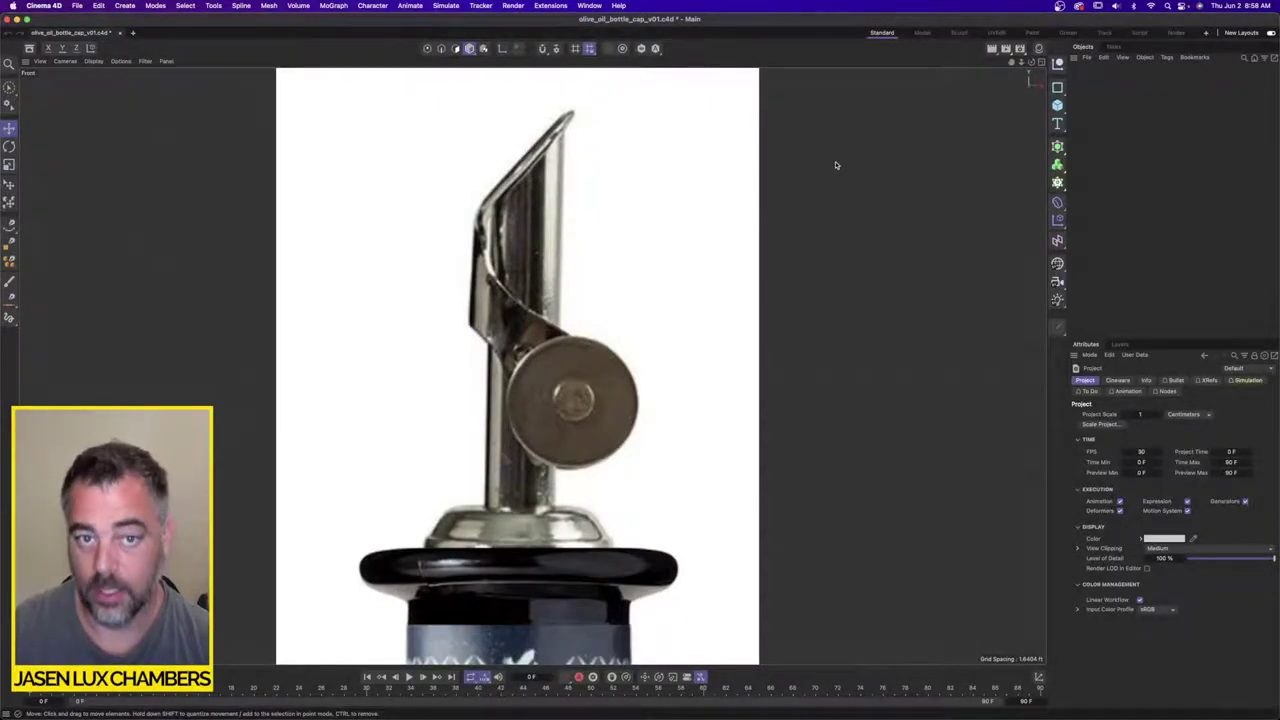
pyautogui.click(1057, 104)
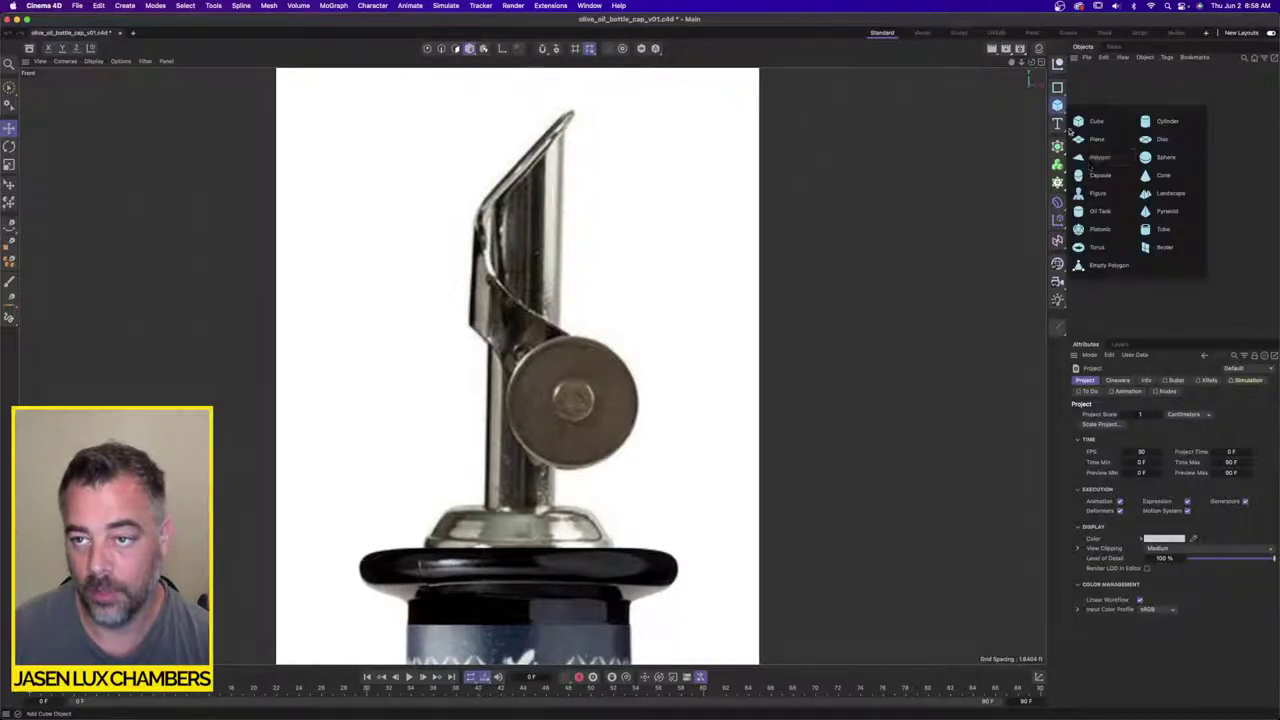
pyautogui.click(1168, 230)
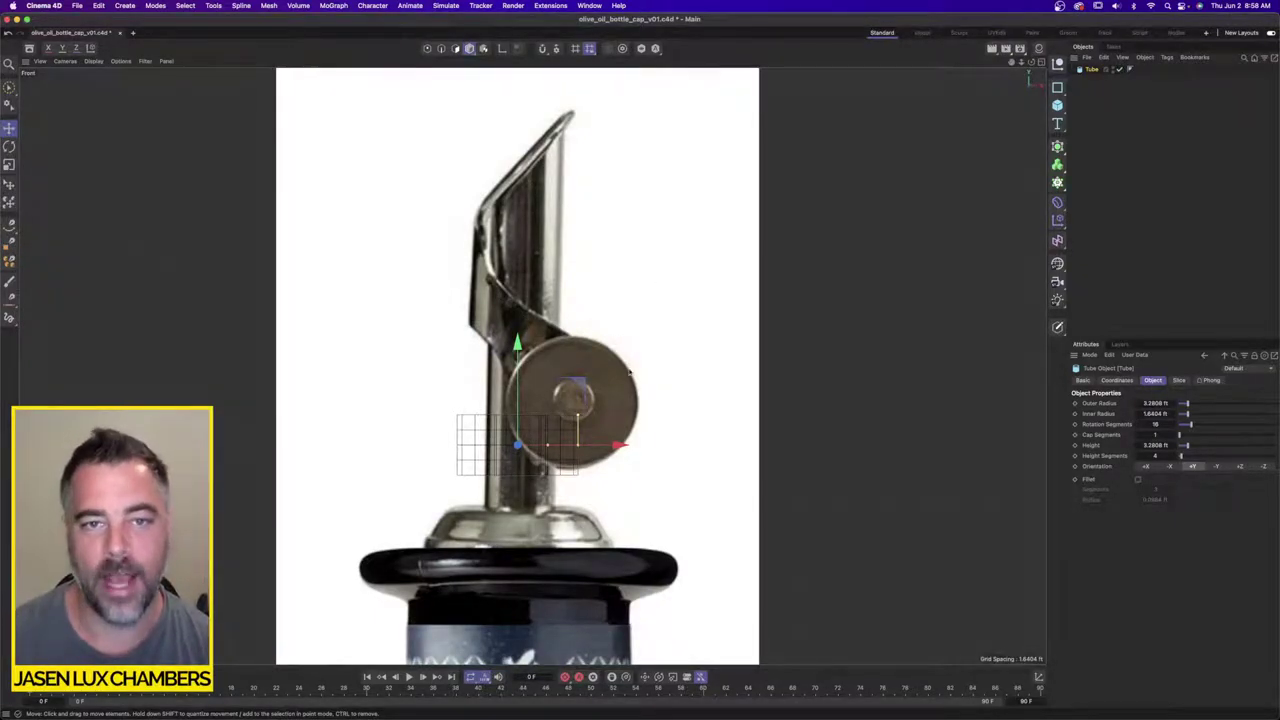
pyautogui.moveTo(548, 445); pyautogui.dragTo(564, 446)
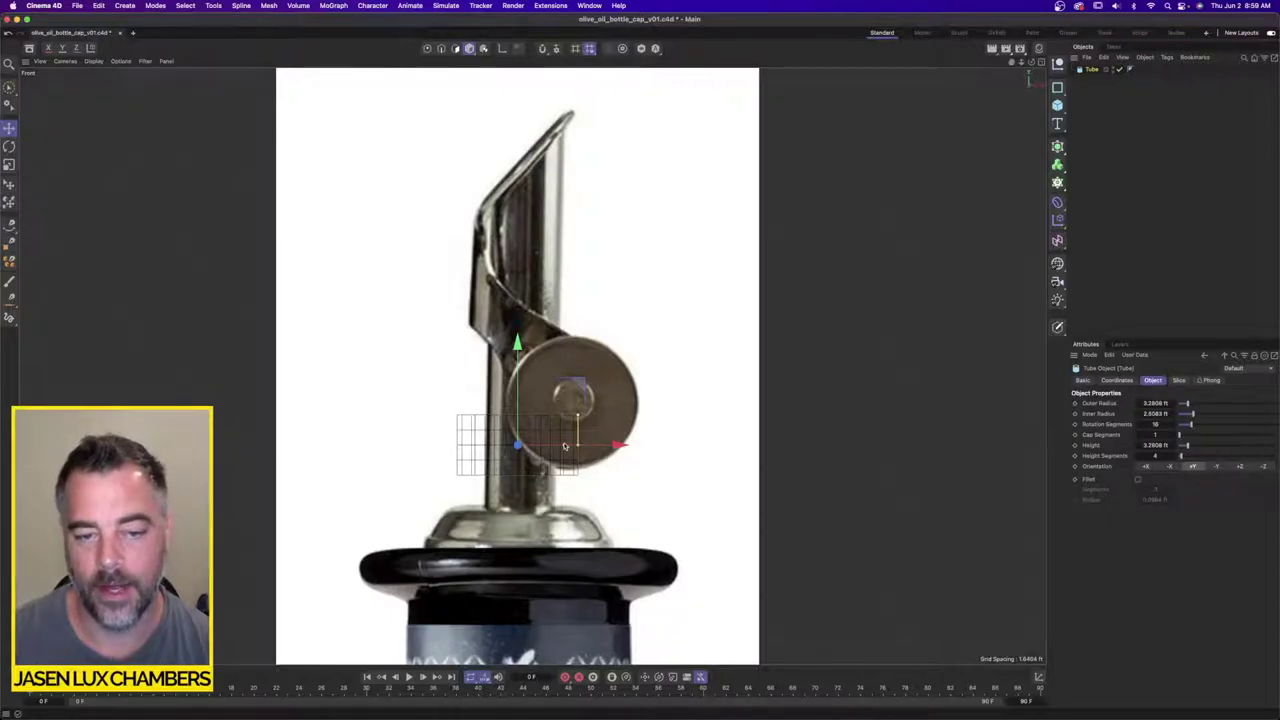
# Step: Scale the tube down to about the spout's width, lengthen it vertically, and move it up over the spout in the reference image
pyautogui.press('t')
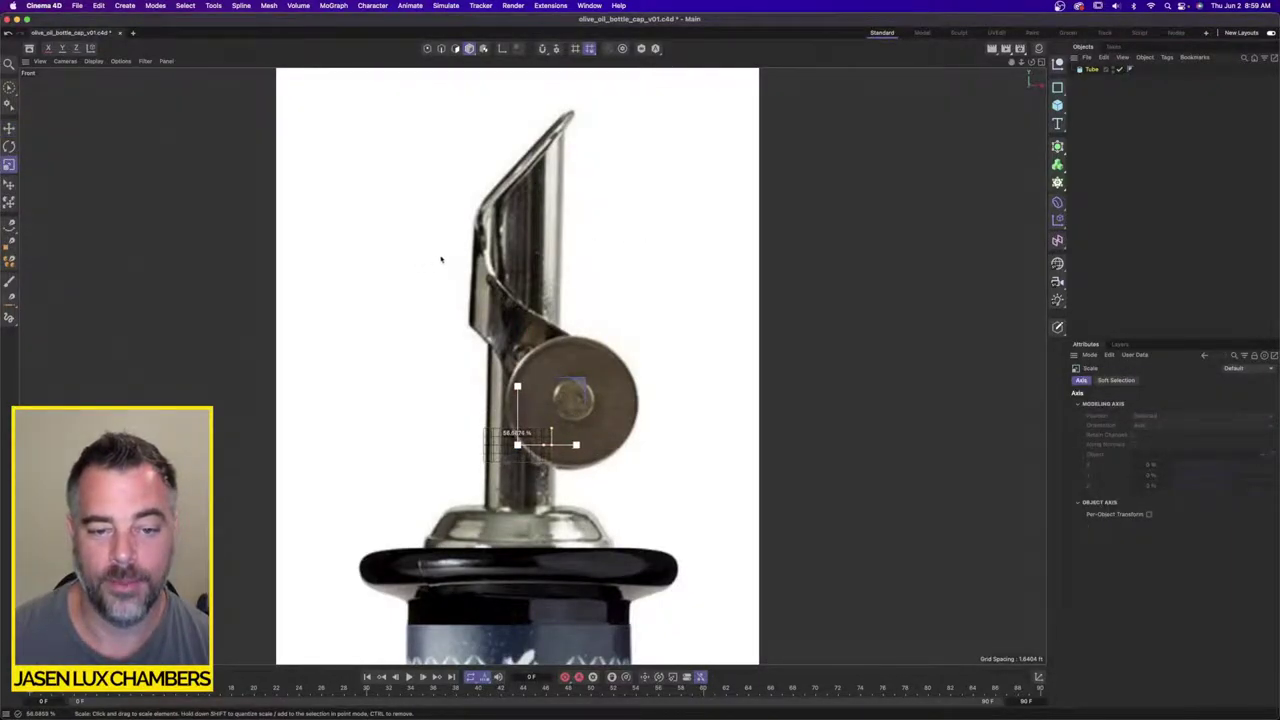
pyautogui.scroll(3, 577, 432)
pyautogui.press('e')
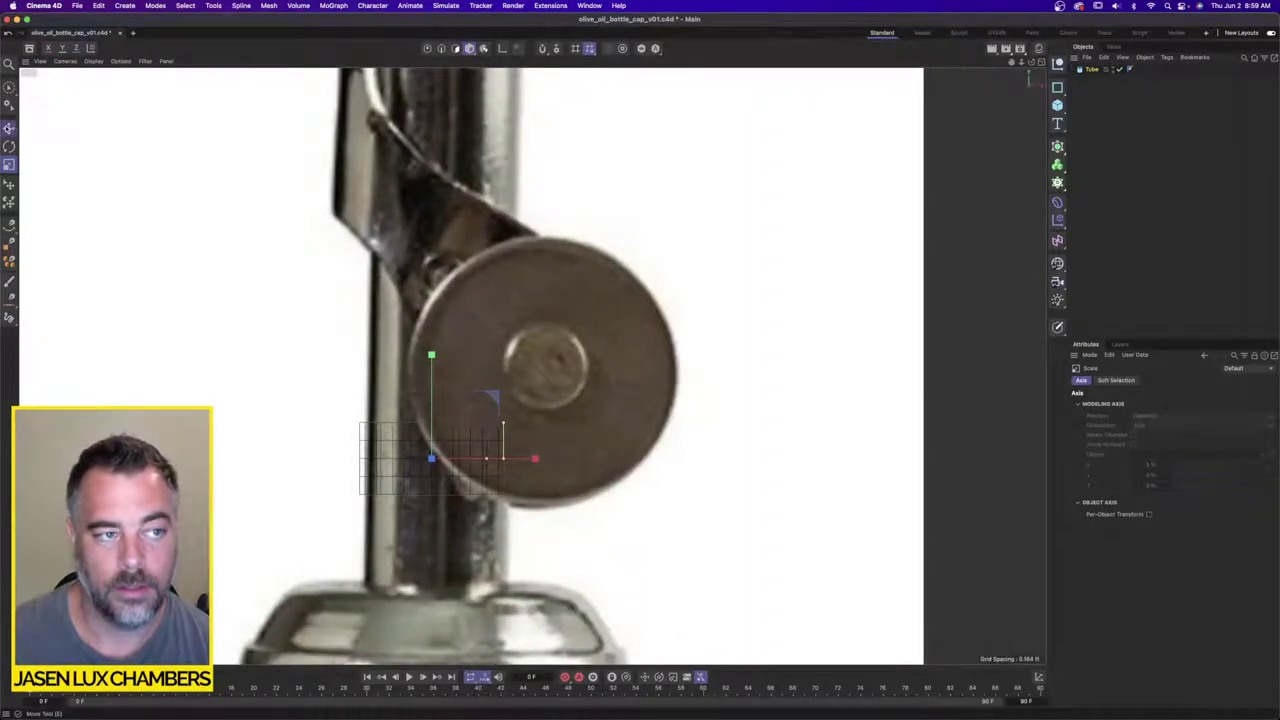
pyautogui.scroll(-3, 463, 331)
pyautogui.moveTo(463, 331); pyautogui.dragTo(463, 284)
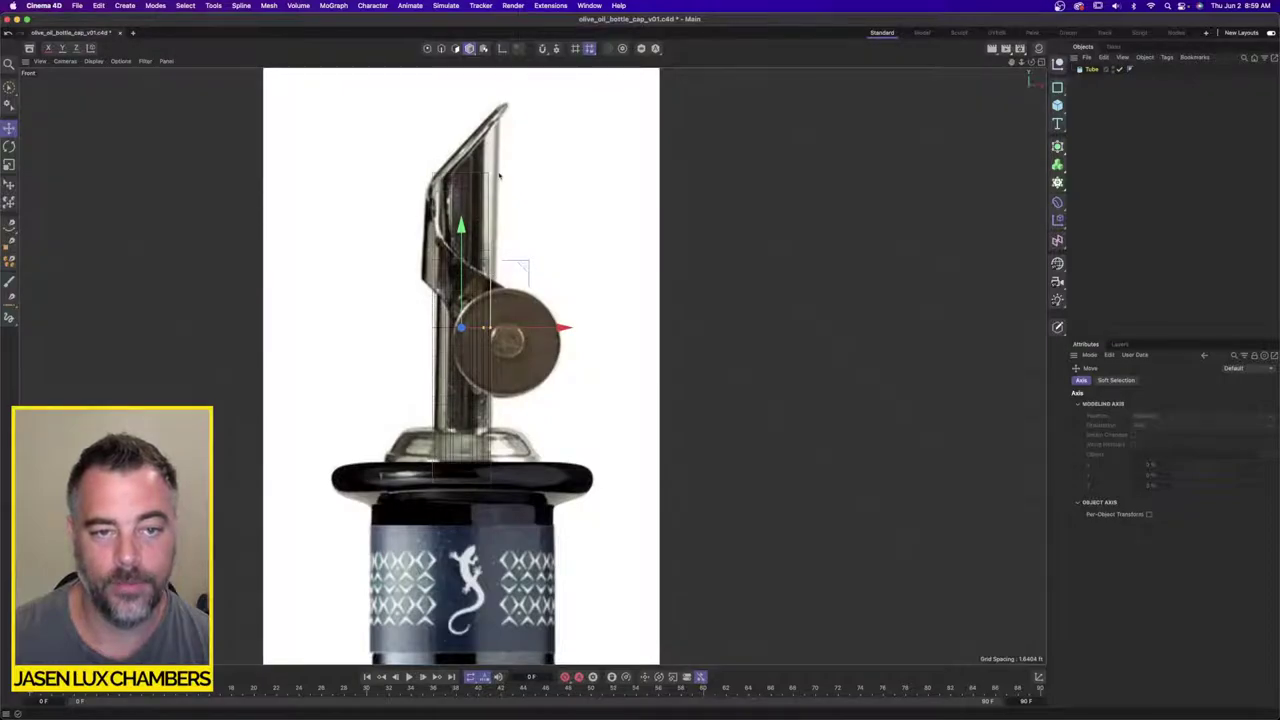
pyautogui.moveTo(461, 253); pyautogui.dragTo(462, 207)
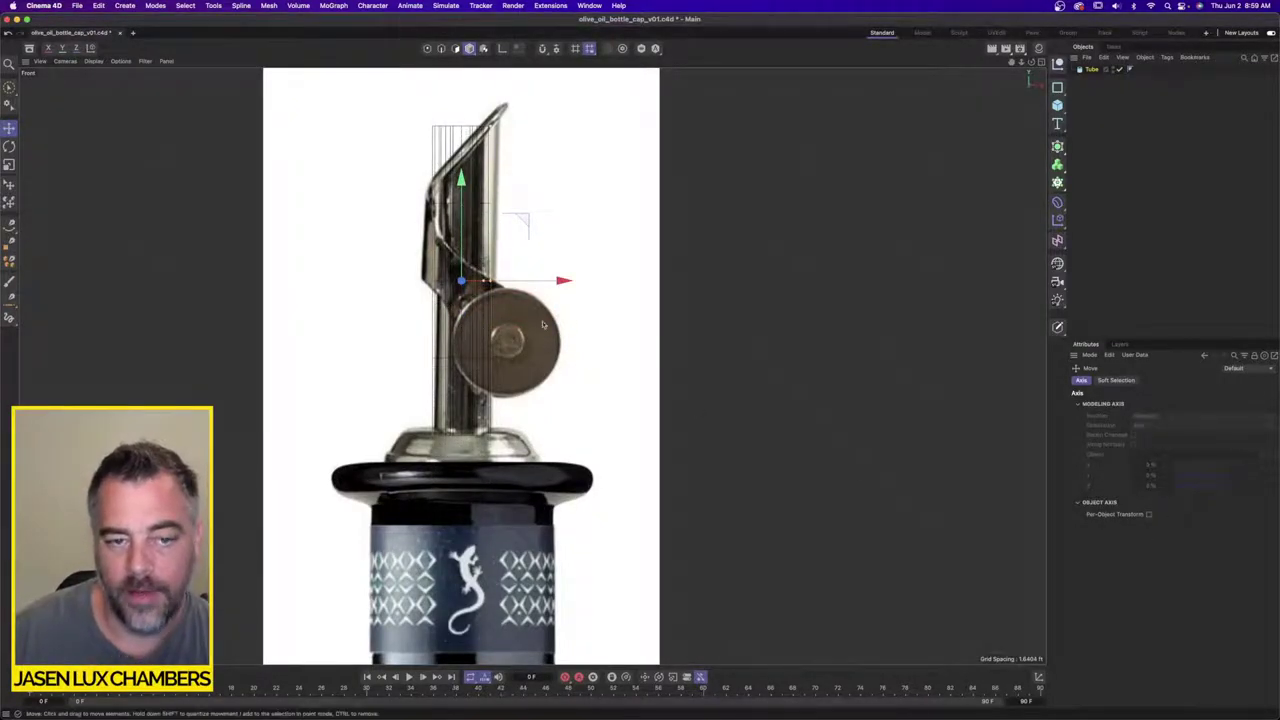
# Step: Open the front viewport's background image settings and set Offset X to -4 to line the spout up with the tube
pyautogui.scroll(3, 485, 283)
pyautogui.scroll(3, 443, 320)
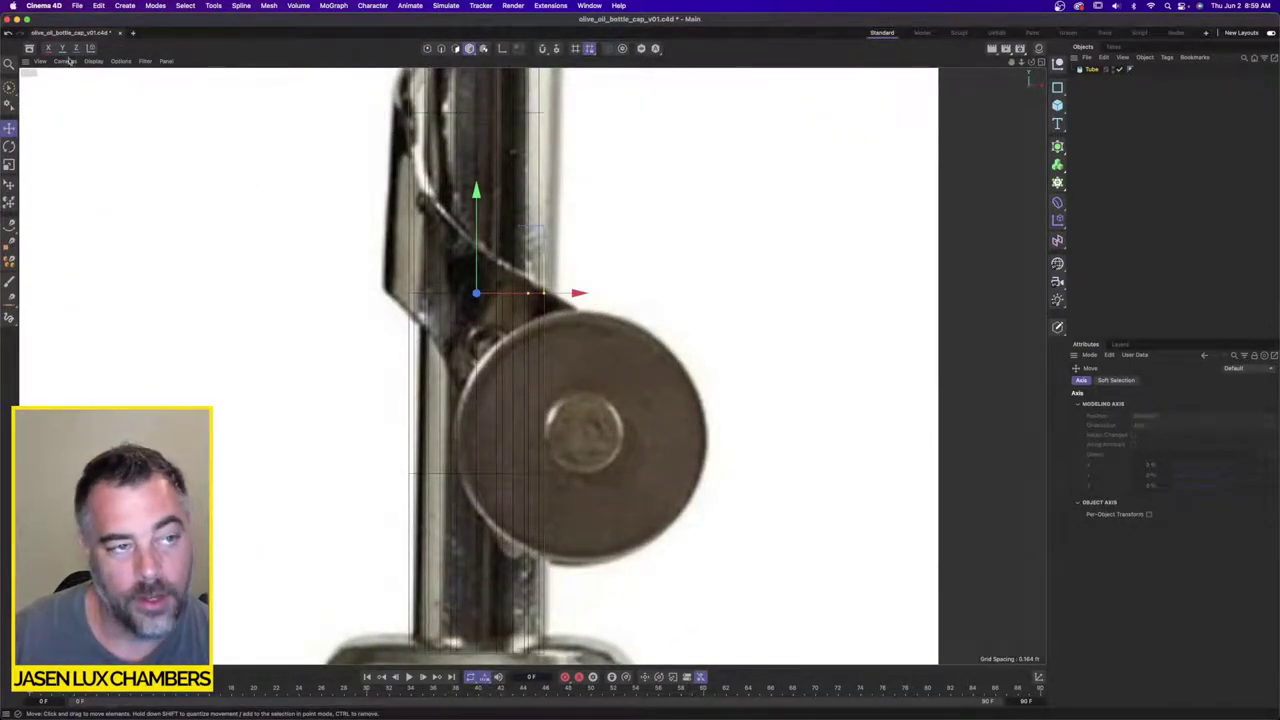
pyautogui.click(40, 61)
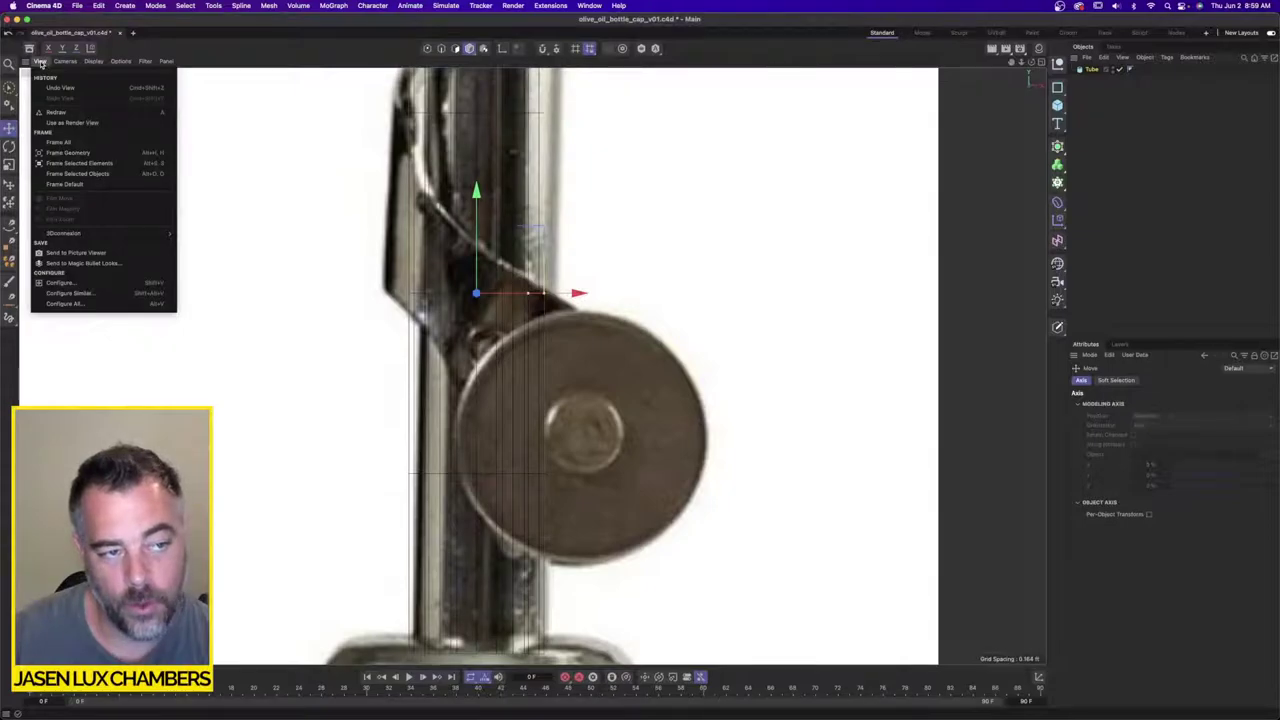
pyautogui.click(78, 284)
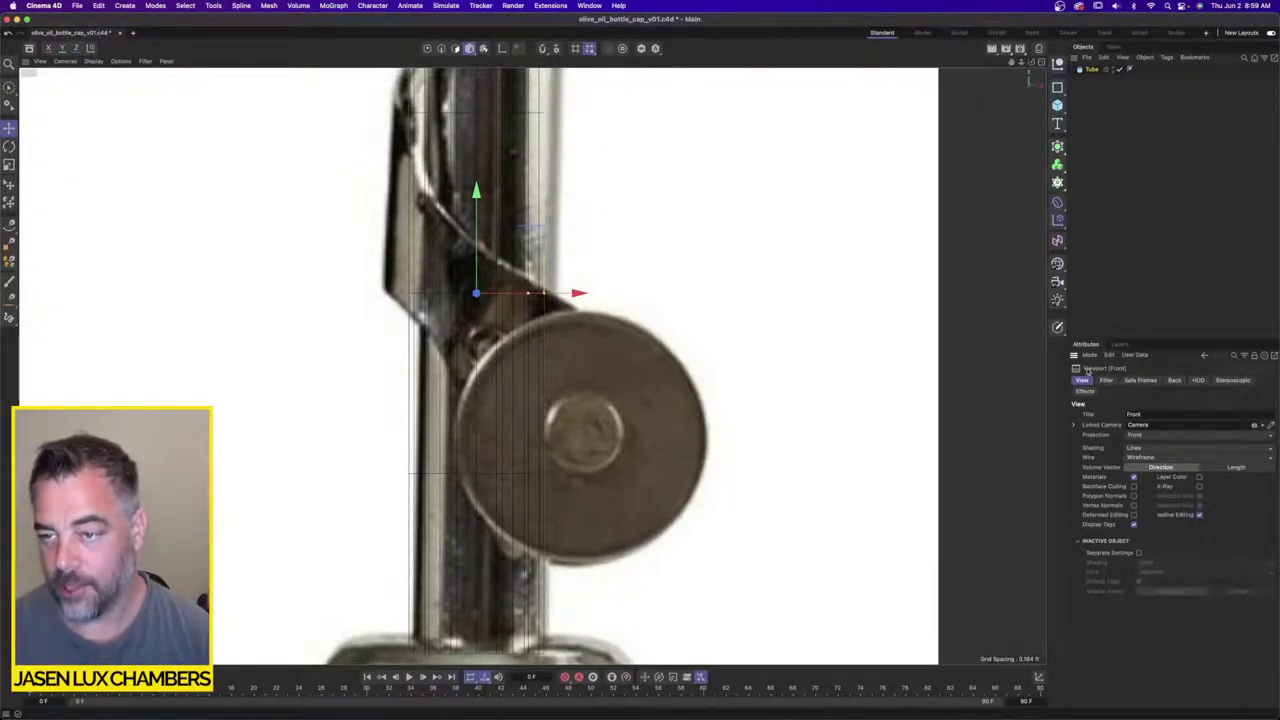
pyautogui.click(1175, 381)
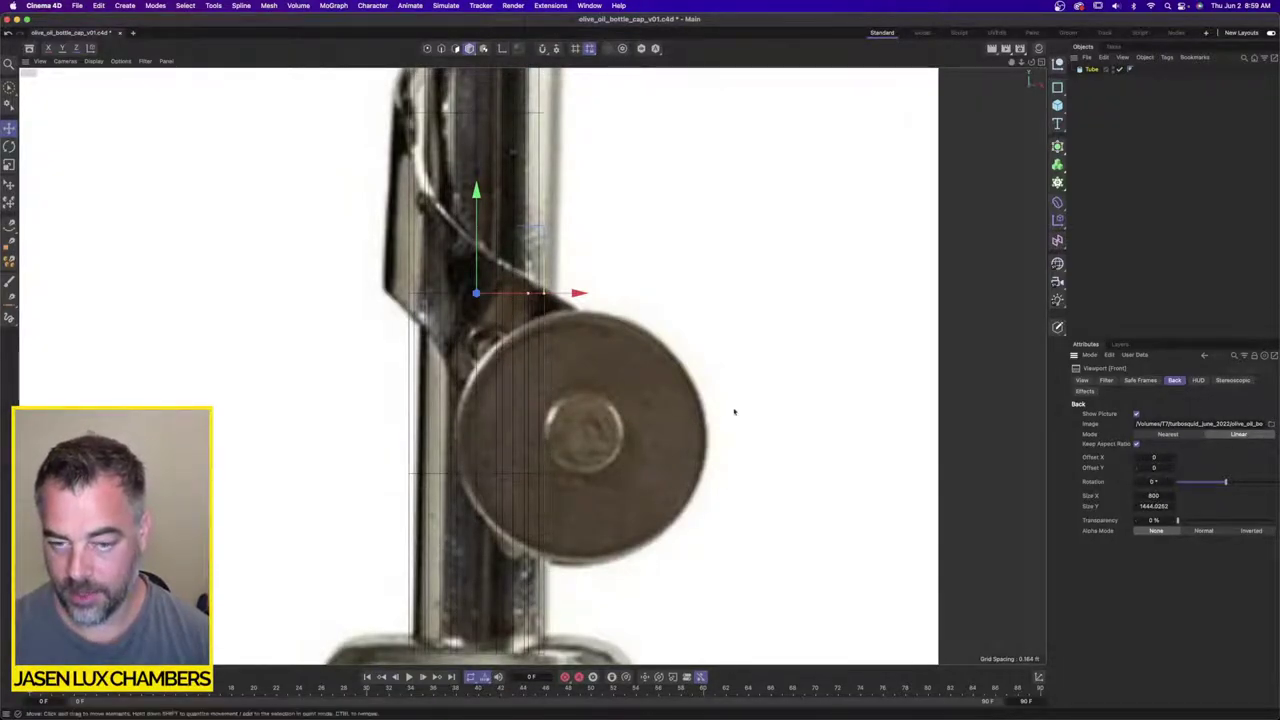
pyautogui.click(1173, 459)
pyautogui.moveTo(1148, 459); pyautogui.dragTo(1136, 460)
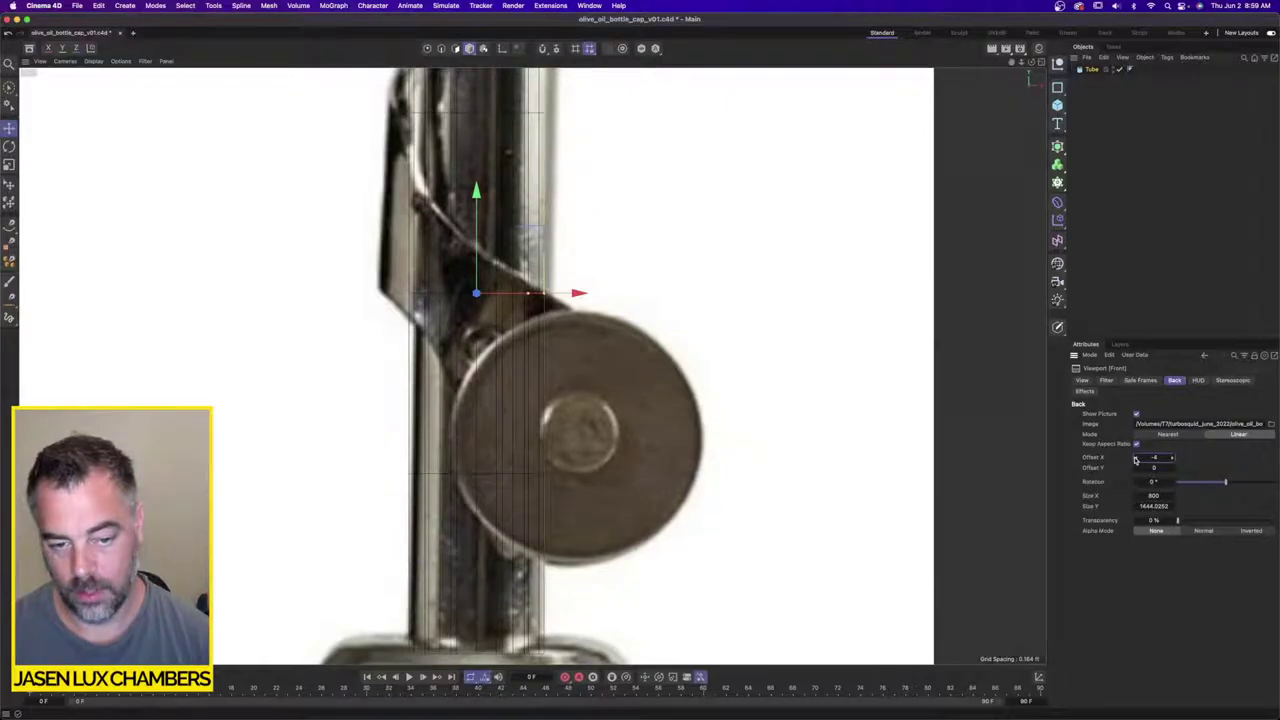
# Step: Try rotating the front view's background image by 1°
pyautogui.scroll(-6, 542, 401)
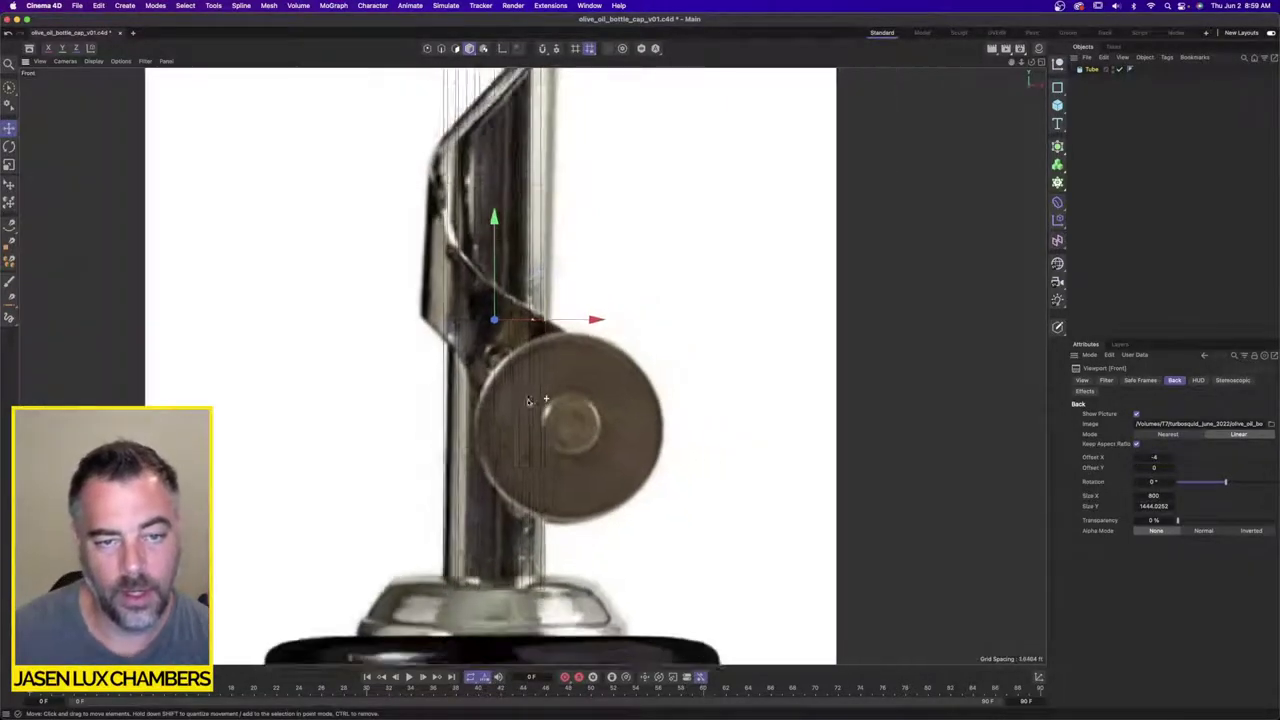
pyautogui.scroll(2, 542, 401)
pyautogui.scroll(-2, 677, 269)
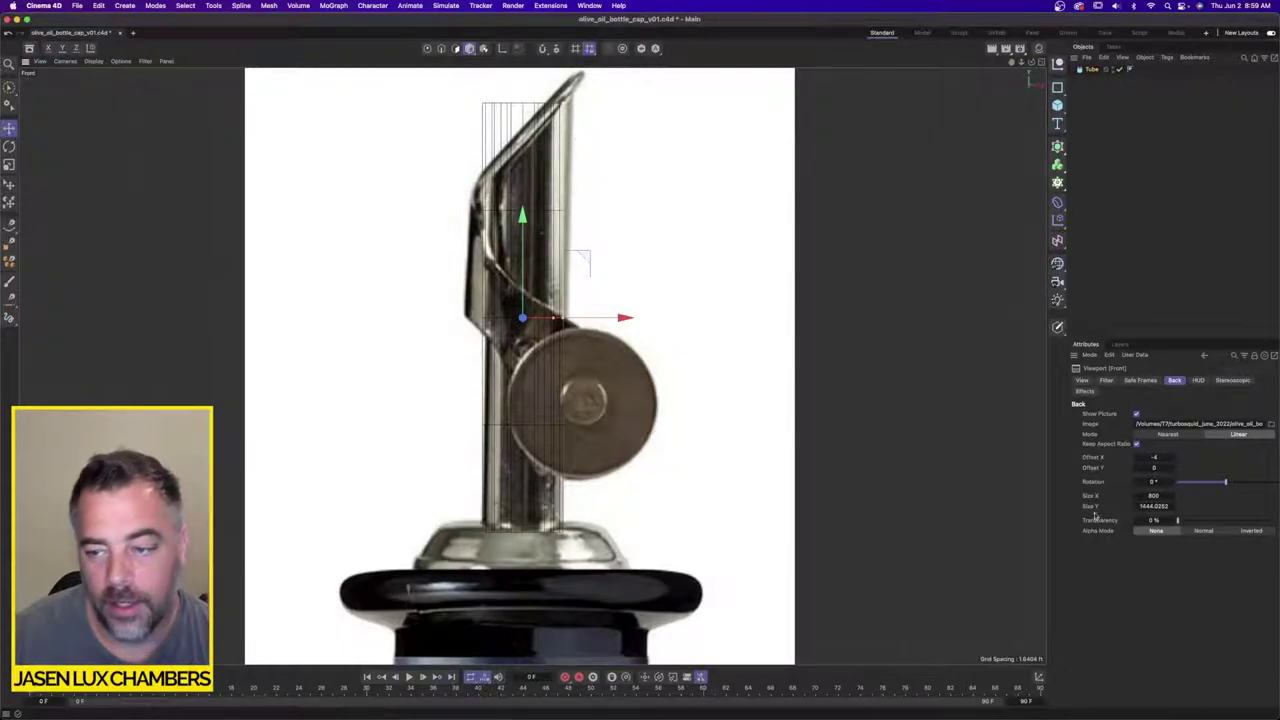
pyautogui.doubleClick(1155, 481)
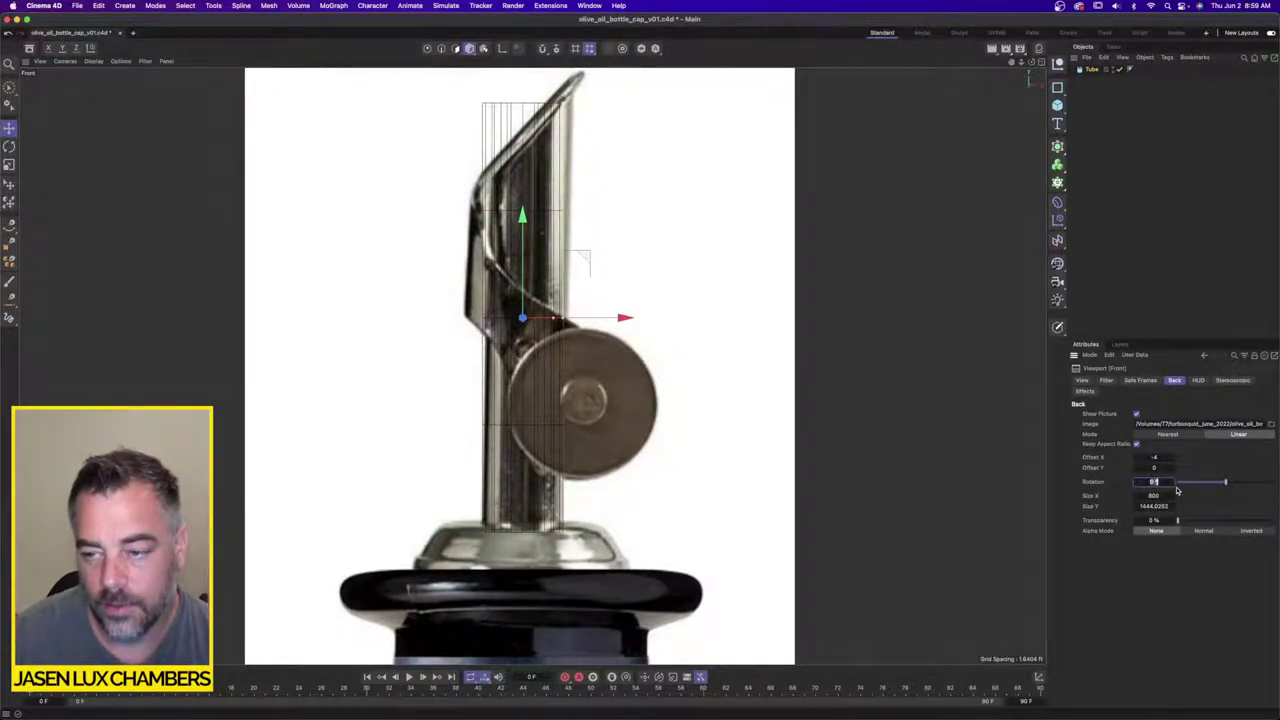
pyautogui.write('1')
pyautogui.press('Return')
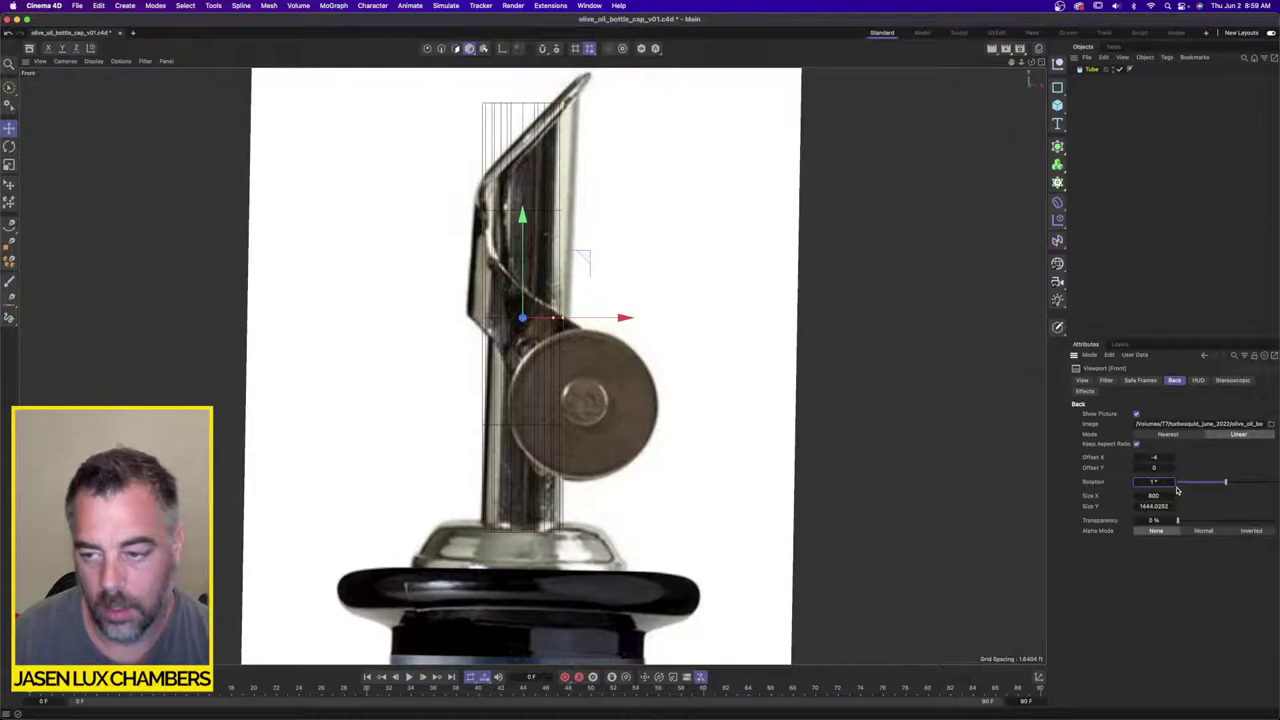
# Step: Adjust the background image's rotation to -0.9° so the spout stands parallel to the tube
pyautogui.doubleClick(1167, 481)
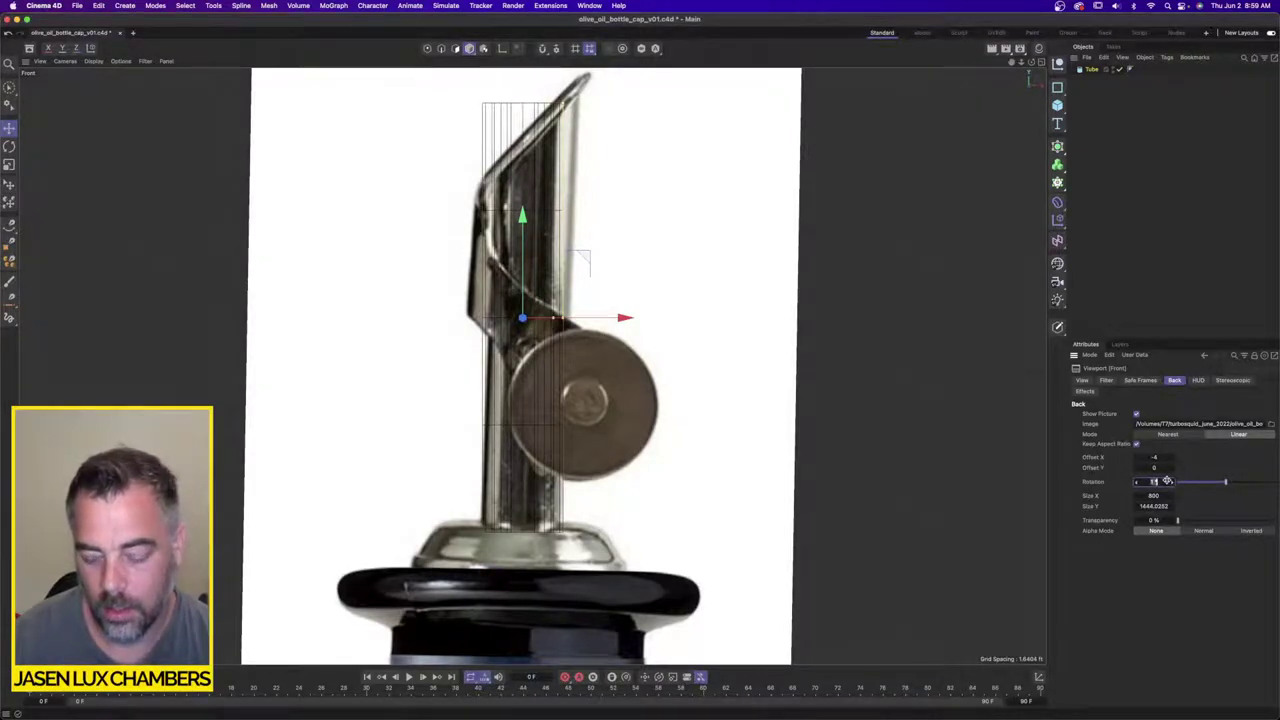
pyautogui.hotkey('alt', 'Down')
pyautogui.hotkey('alt', 'Down')
pyautogui.hotkey('alt', 'Down')
pyautogui.hotkey('alt', 'Down')
pyautogui.hotkey('alt', 'Down')
pyautogui.hotkey('alt', 'Down')
pyautogui.hotkey('alt', 'Down')
pyautogui.hotkey('alt', 'Down')
pyautogui.hotkey('alt', 'Down')
pyautogui.hotkey('alt', 'Down')
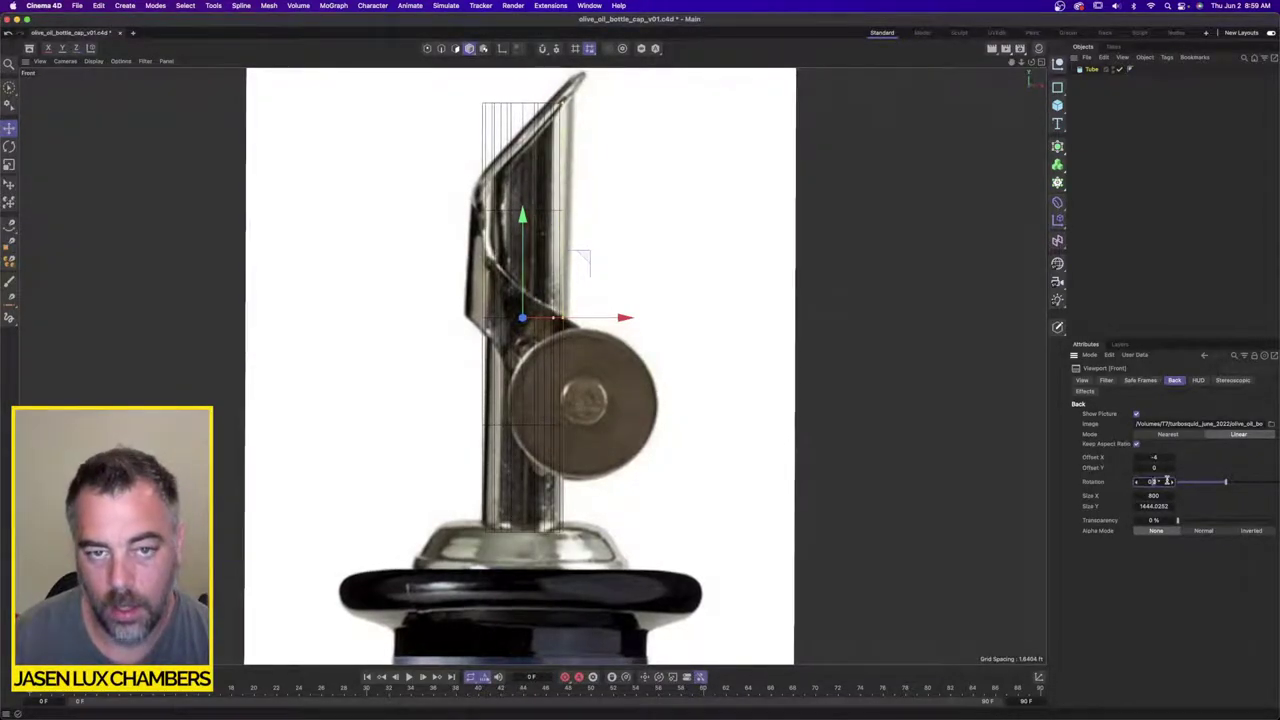
pyautogui.moveTo(1167, 481); pyautogui.dragTo(1167, 481)
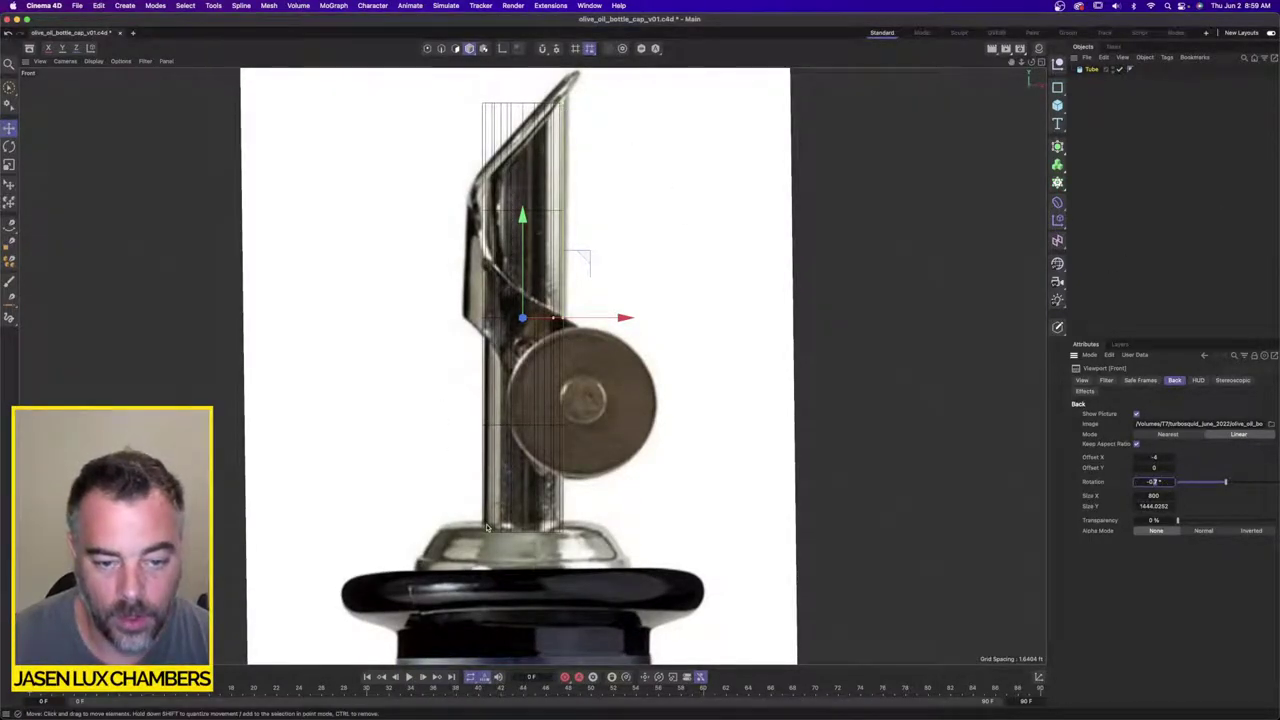
pyautogui.press('Down')
pyautogui.press('Down')
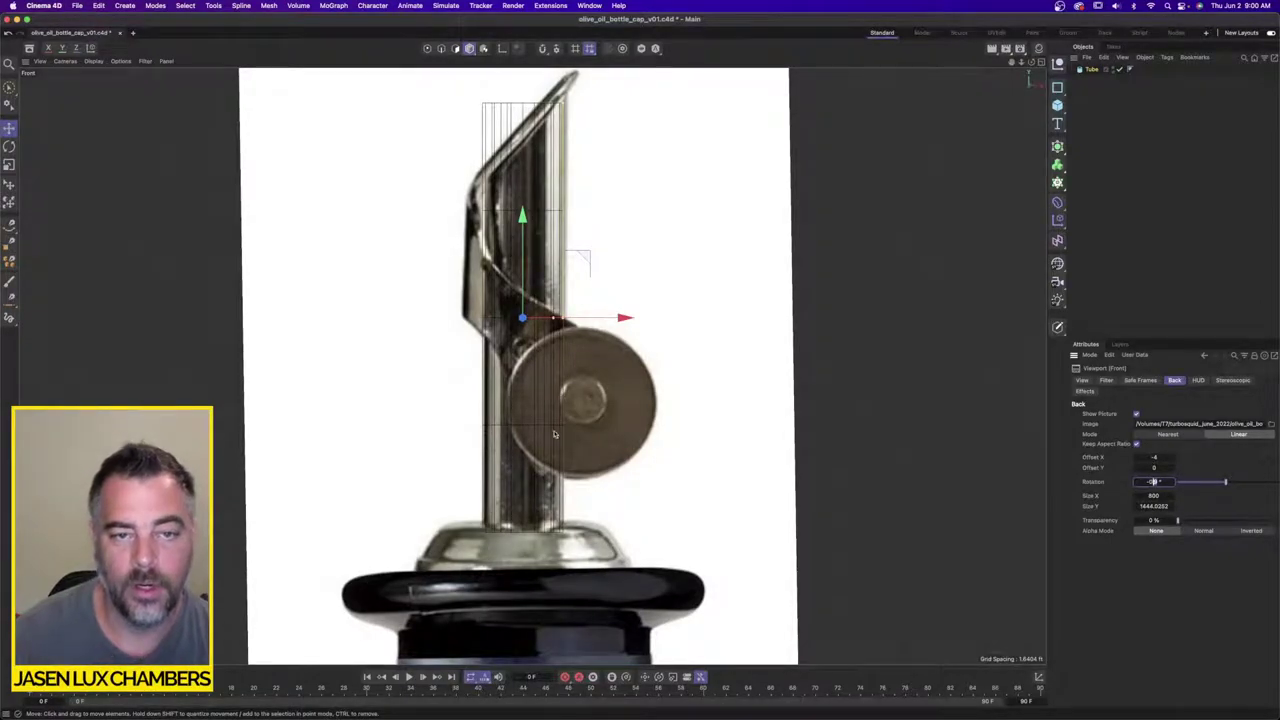
pyautogui.scroll(-4, 575, 95)
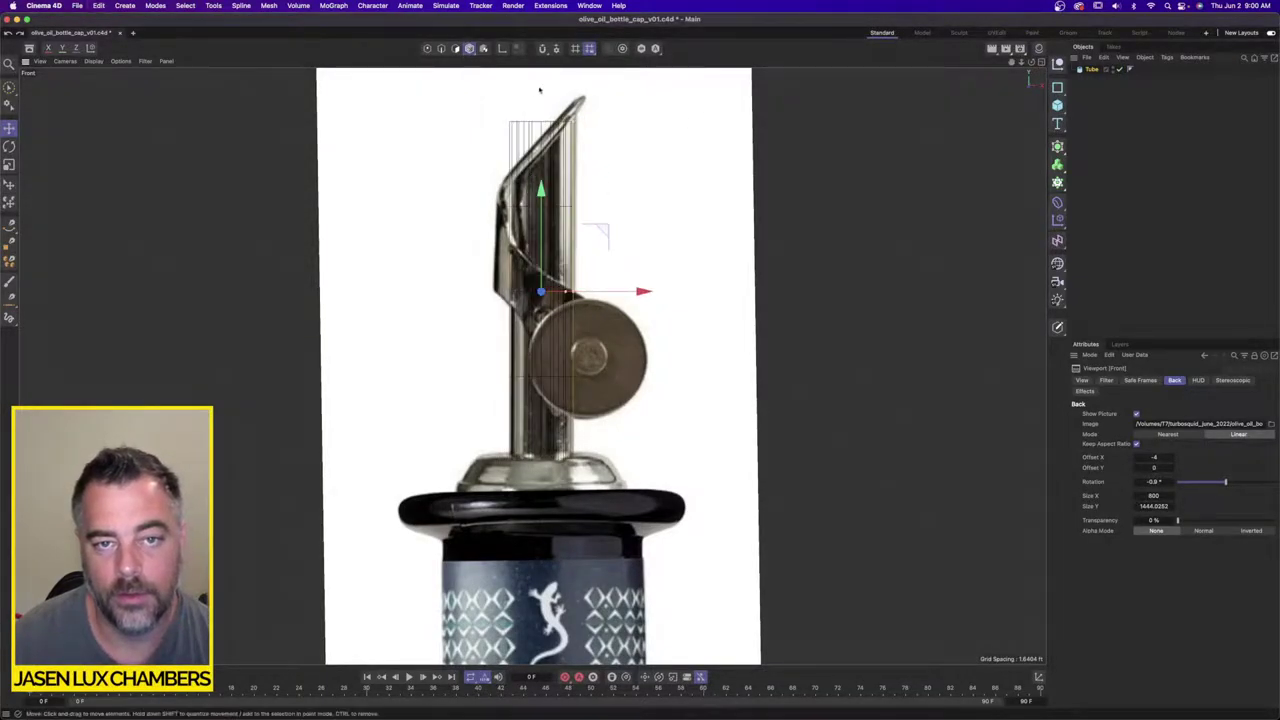
# Step: Extend the tube's height past the spout's tip and add a cube placed over the tube's upper end
pyautogui.moveTo(576, 122); pyautogui.dragTo(576, 82)
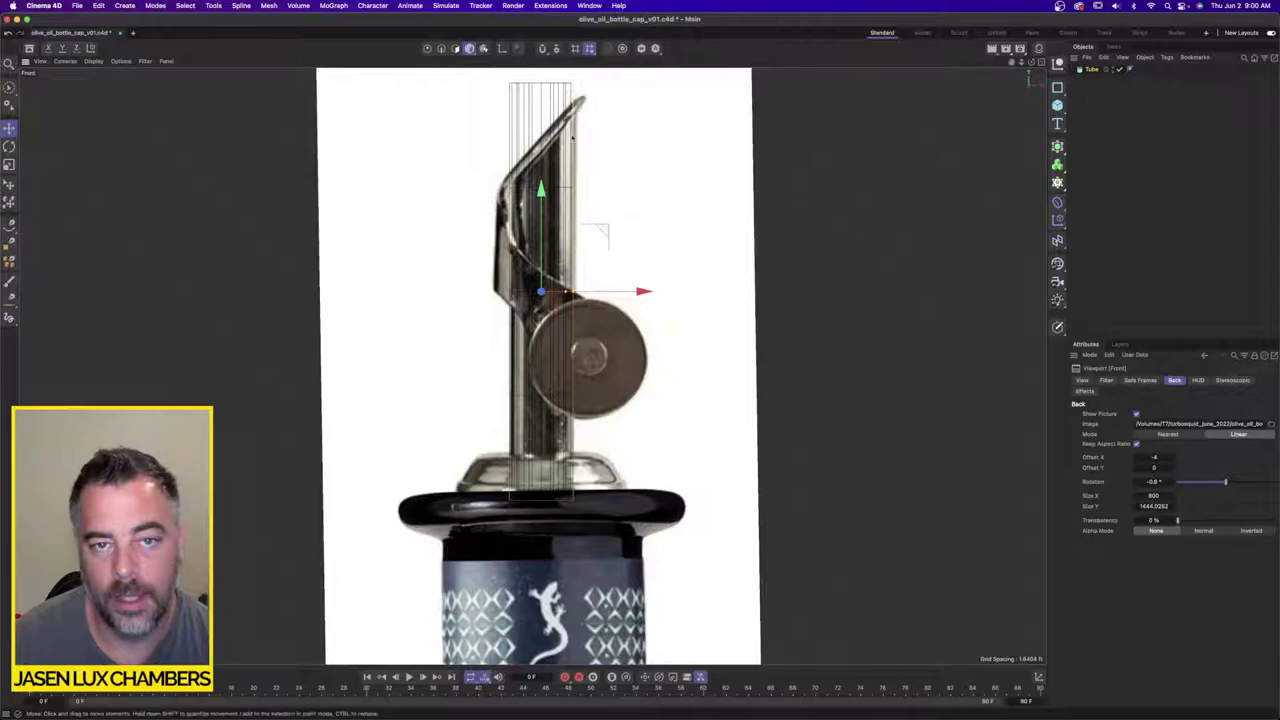
pyautogui.click(1057, 106)
pyautogui.click(8, 128)
pyautogui.scroll(-4, 547, 227)
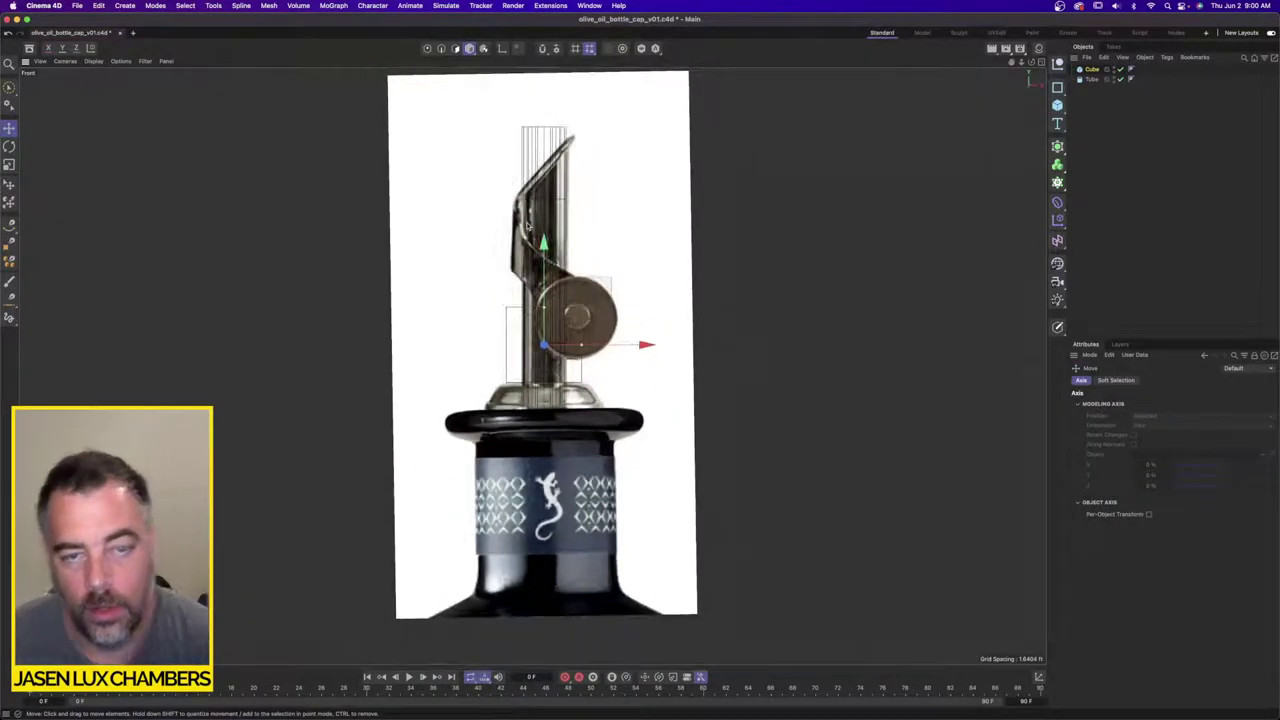
pyautogui.moveTo(674, 413); pyautogui.dragTo(657, 200)
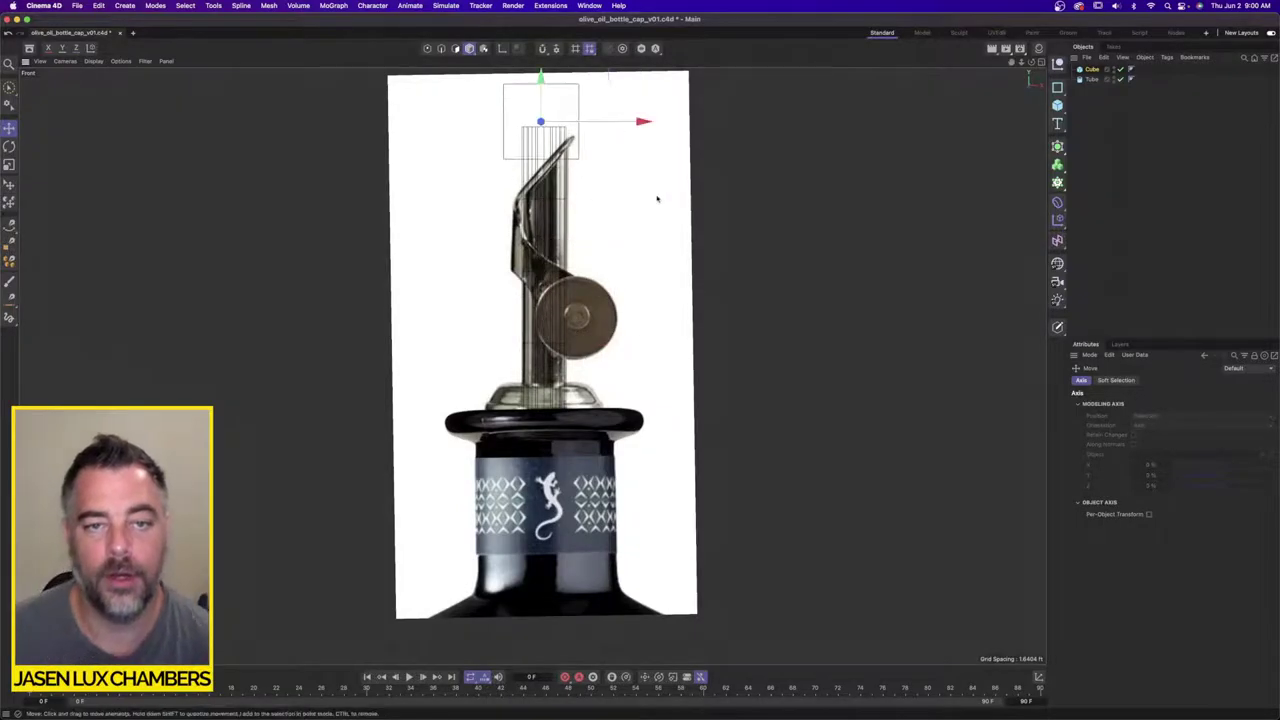
# Step: Rotate the cube to -45° about its Z axis to follow the spout's slanted opening
pyautogui.click(7, 146)
pyautogui.moveTo(647, 303); pyautogui.dragTo(646, 140)
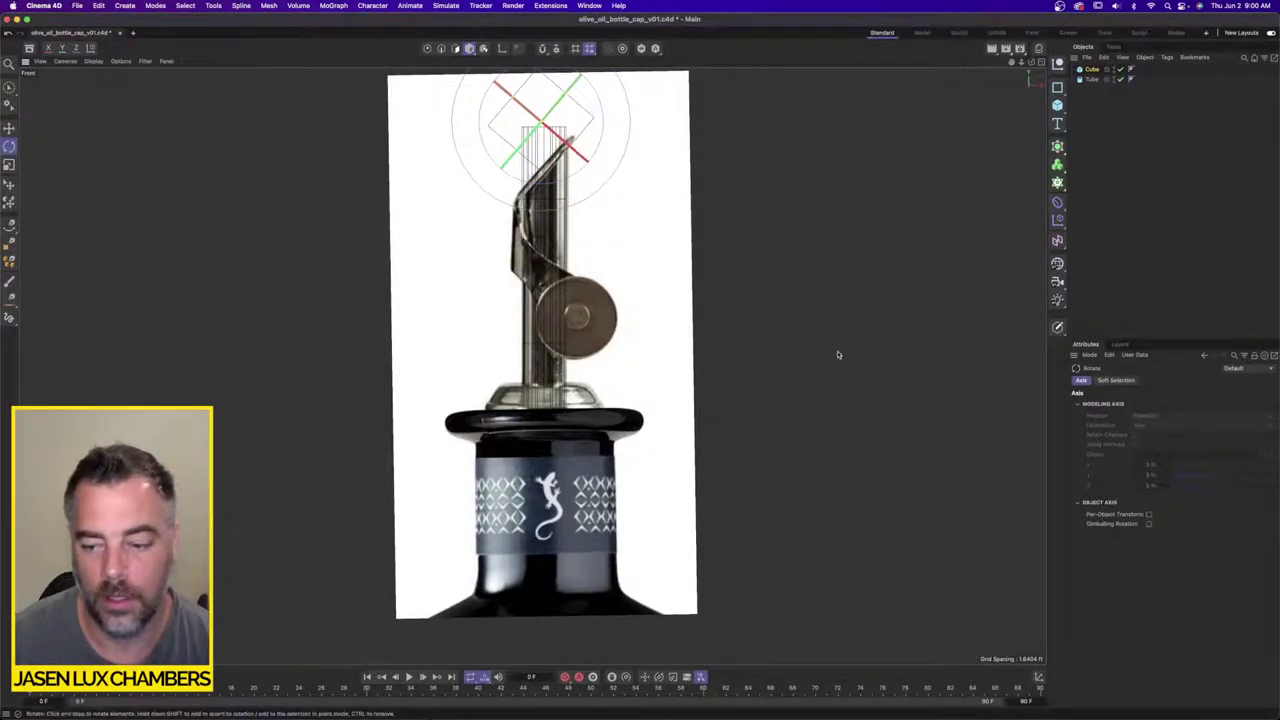
pyautogui.click(1039, 677)
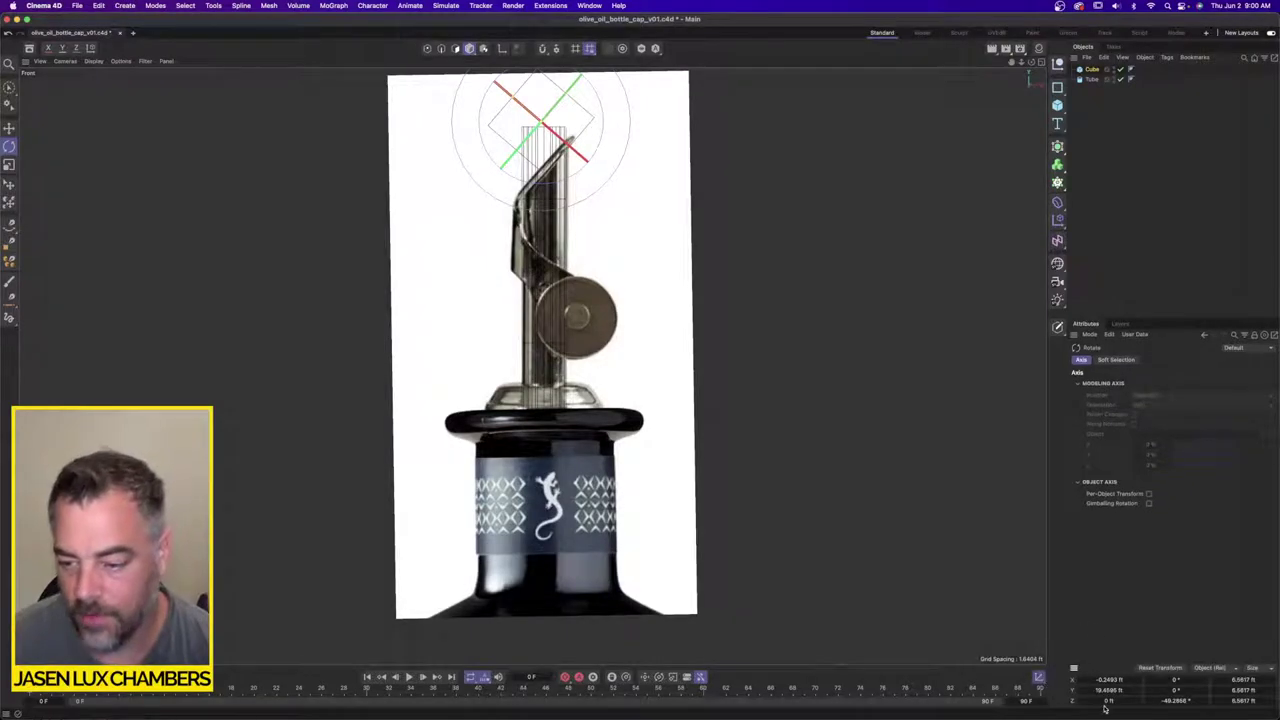
pyautogui.click(1182, 701)
pyautogui.write('-45')
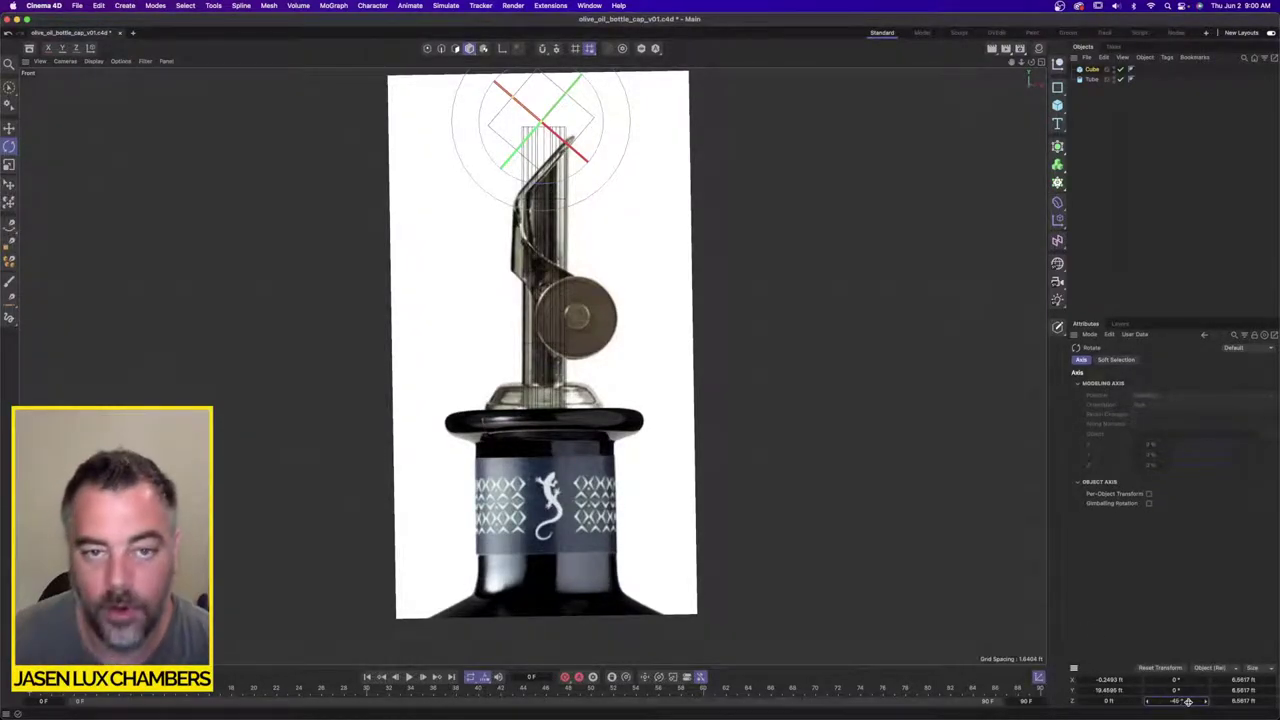
pyautogui.press('Return')
# Step: Move the cube so its lower slanted side lies along the angled edge of the spout in the reference image
pyautogui.scroll(3, 532, 110)
pyautogui.scroll(1, 532, 110)
pyautogui.keyDown('alt'); pyautogui.moveTo(532, 110); pyautogui.dragTo(495, 194, button='middle'); pyautogui.keyUp('alt')
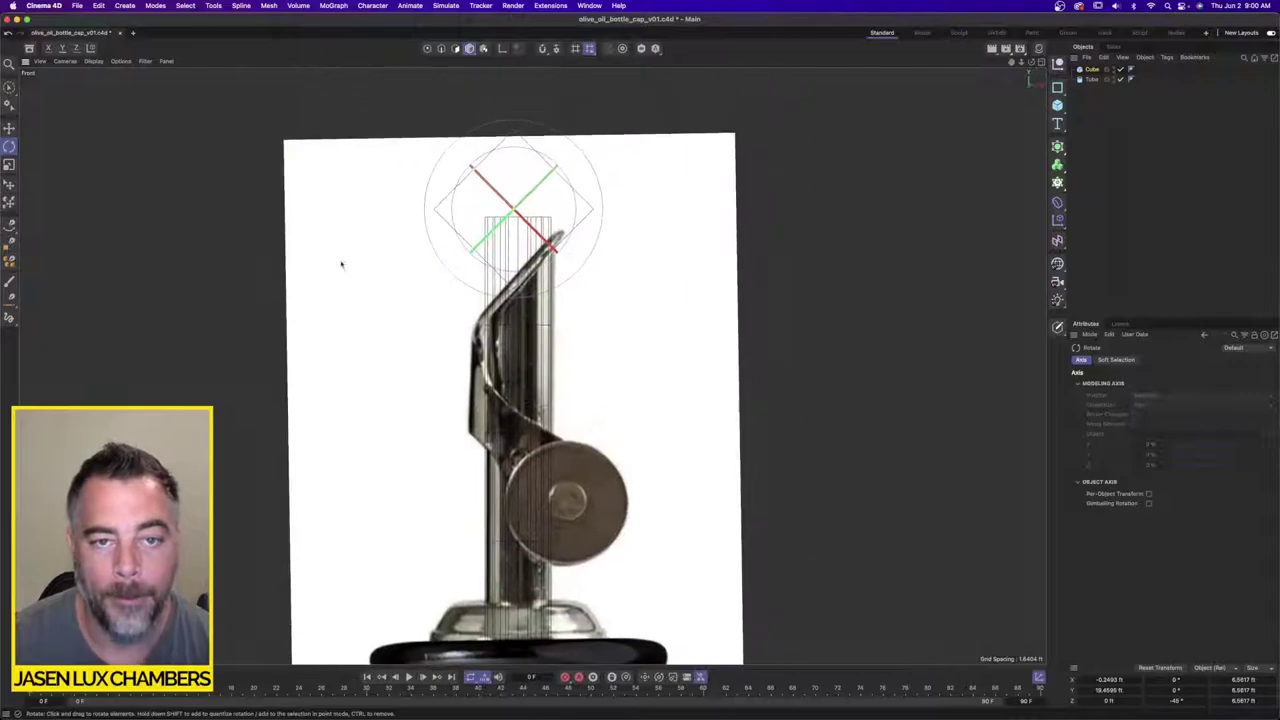
pyautogui.click(9, 128)
pyautogui.moveTo(724, 309); pyautogui.dragTo(695, 314)
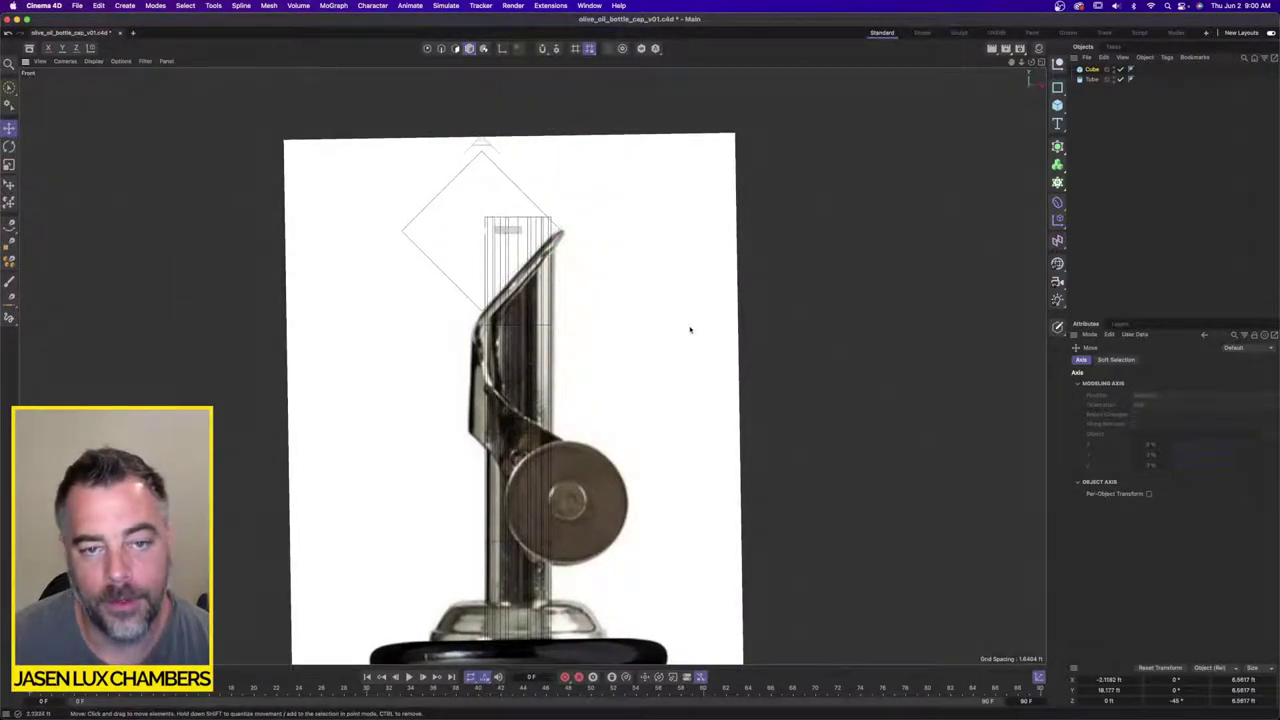
# Step: Lengthen the cube along the slant to a Size X of about 10.44 ft and nudge it onto the spout's cut line
pyautogui.click(1089, 71)
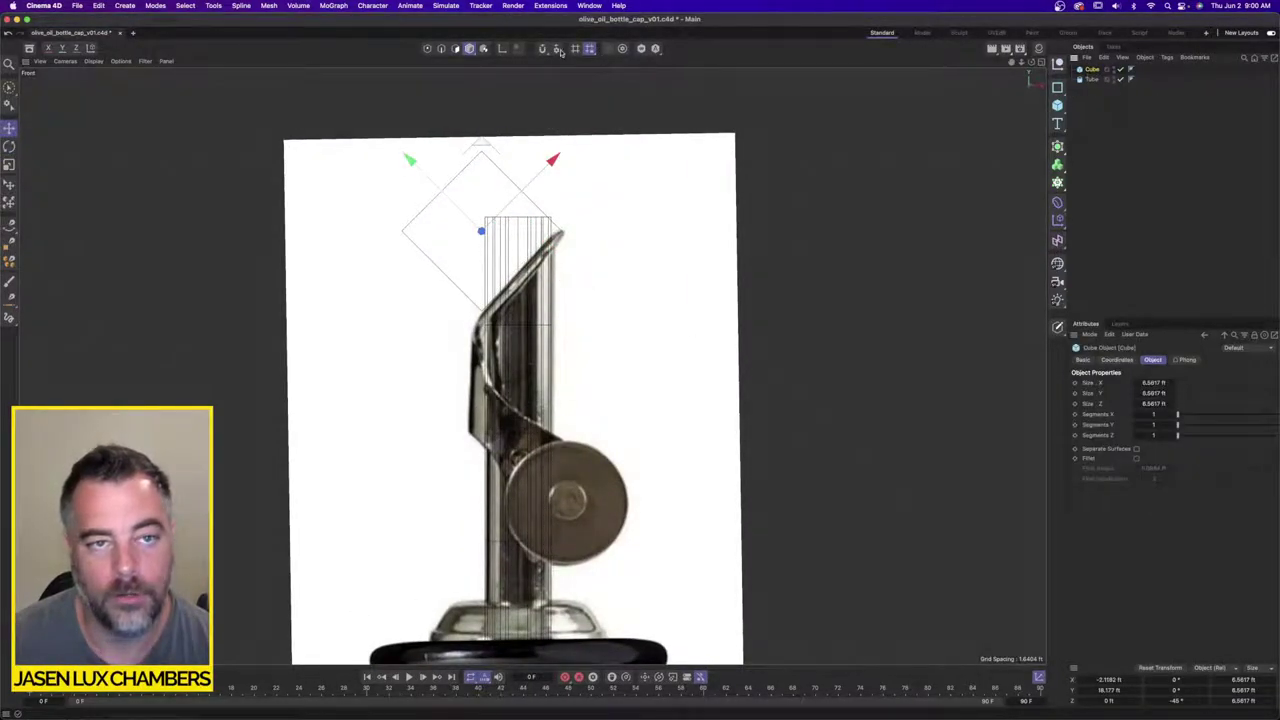
pyautogui.scroll(3, 499, 204)
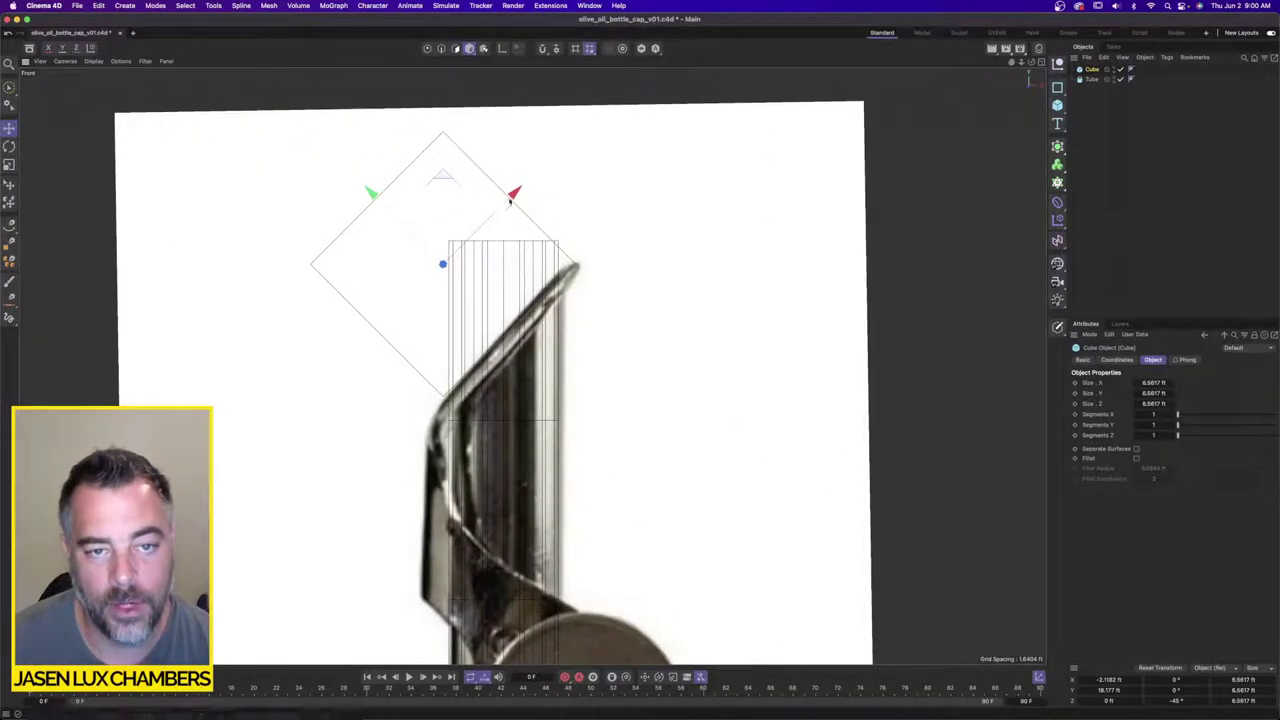
pyautogui.moveTo(512, 193); pyautogui.dragTo(550, 163)
pyautogui.scroll(5, 550, 163)
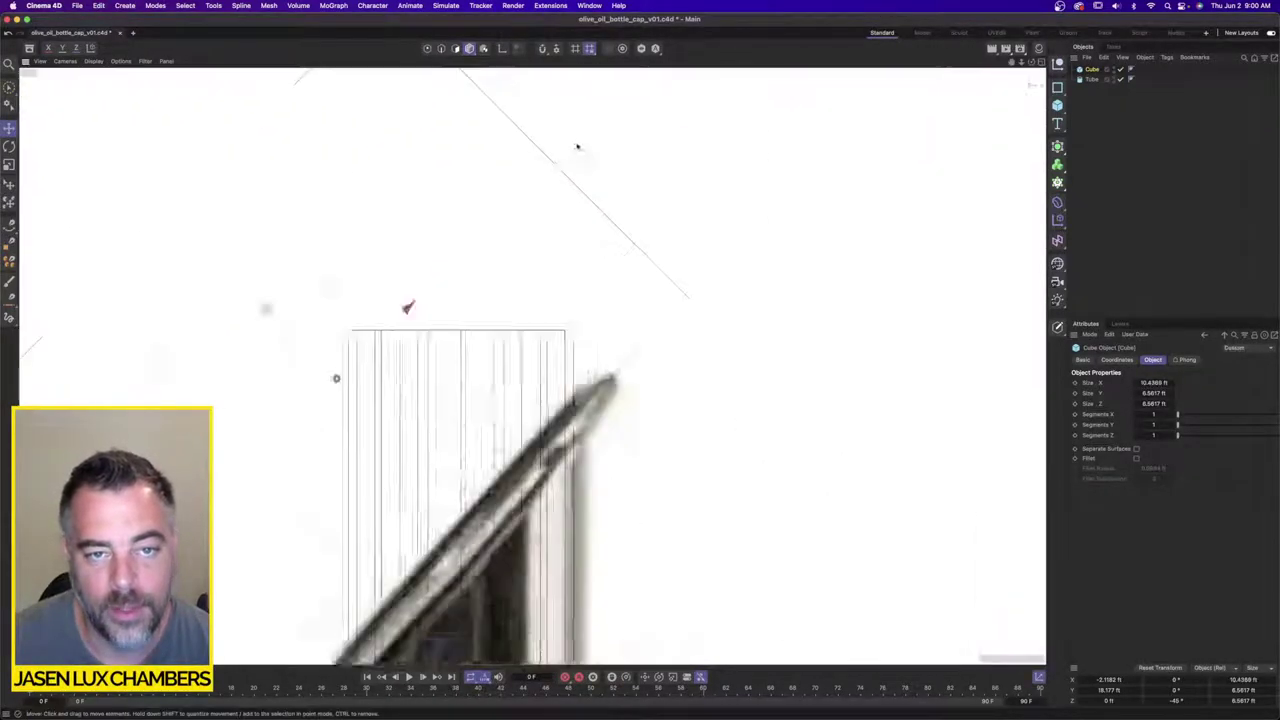
pyautogui.scroll(-5, 560, 185)
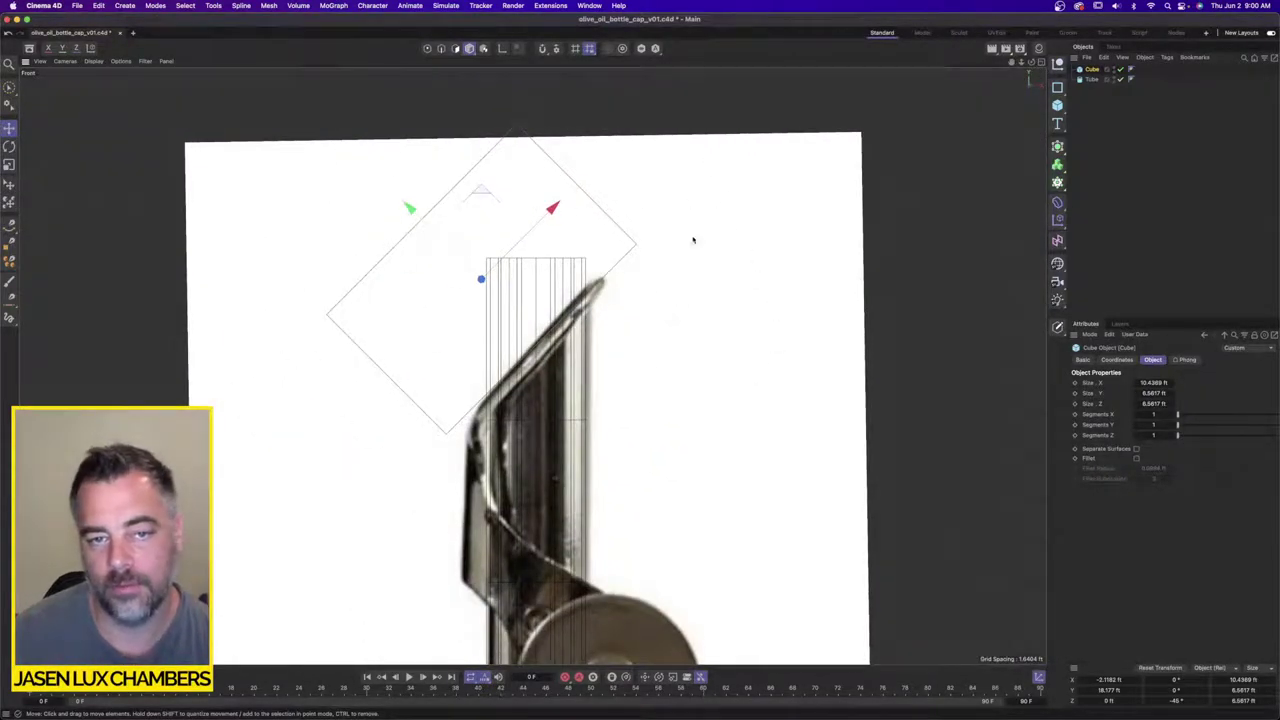
pyautogui.scroll(-2, 688, 325)
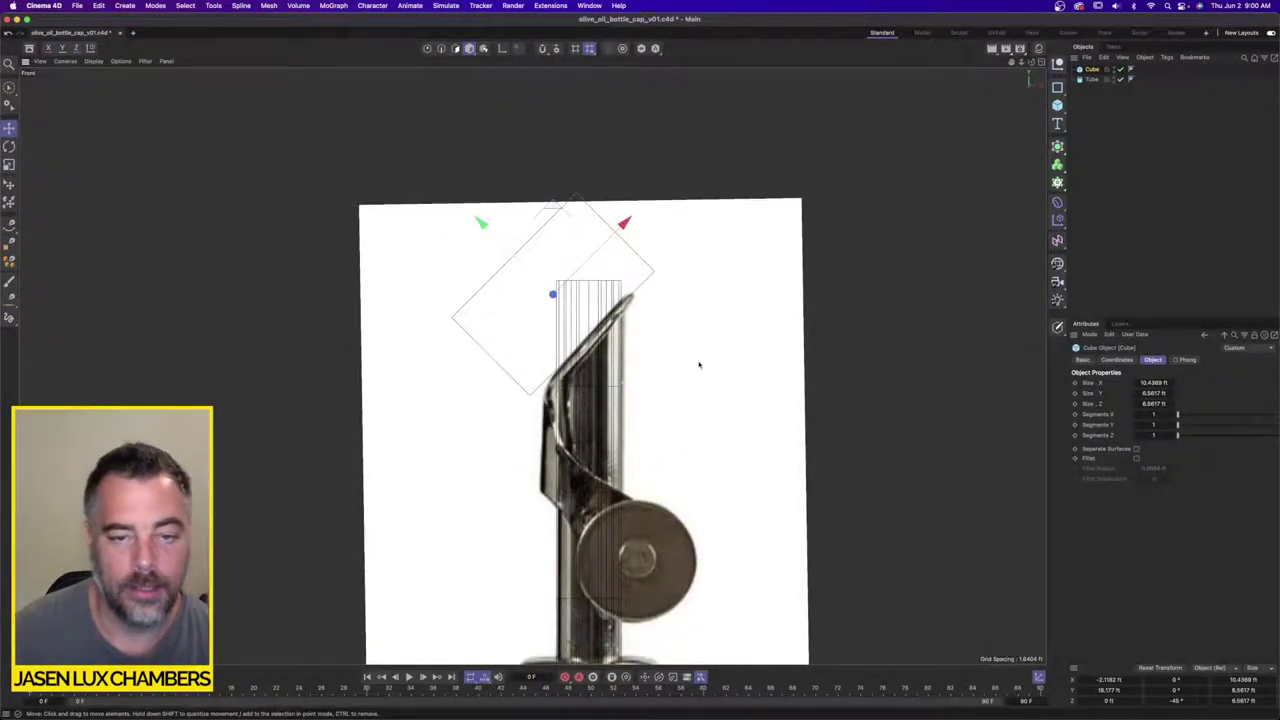
pyautogui.moveTo(502, 245); pyautogui.dragTo(504, 248)
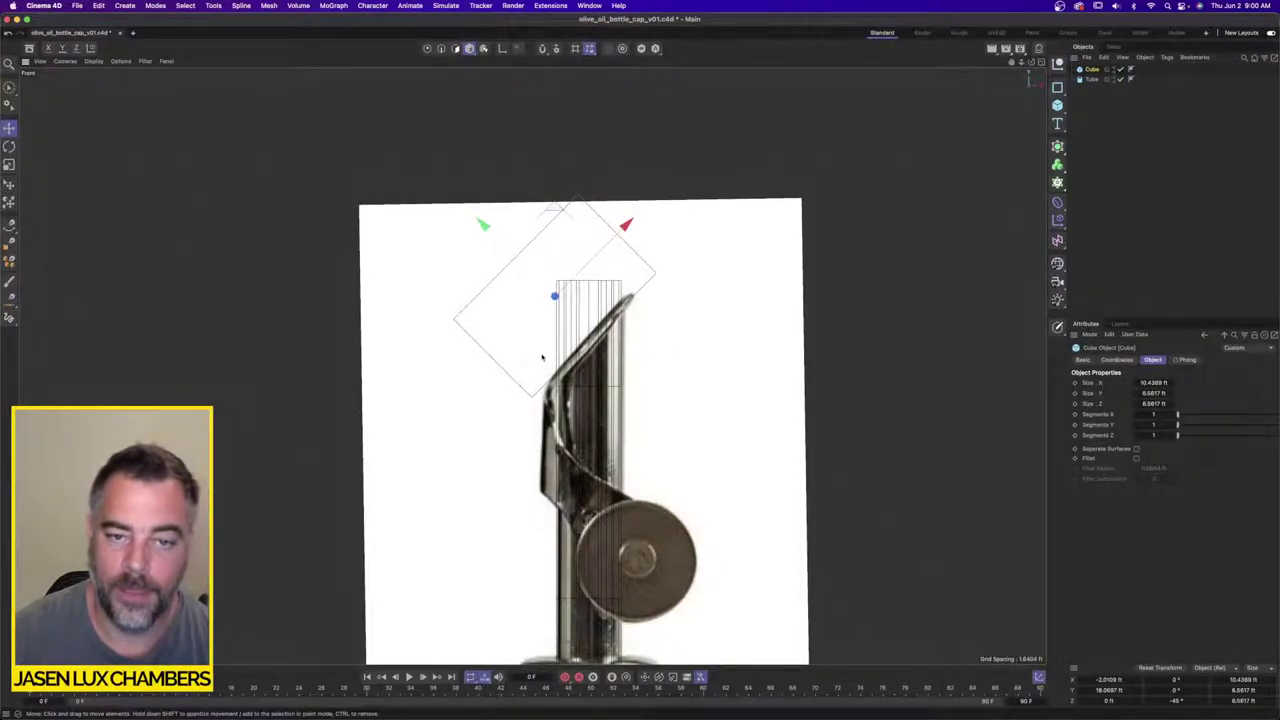
# Step: Add a Boole object and make the cube and the tube its children
pyautogui.click(1057, 145)
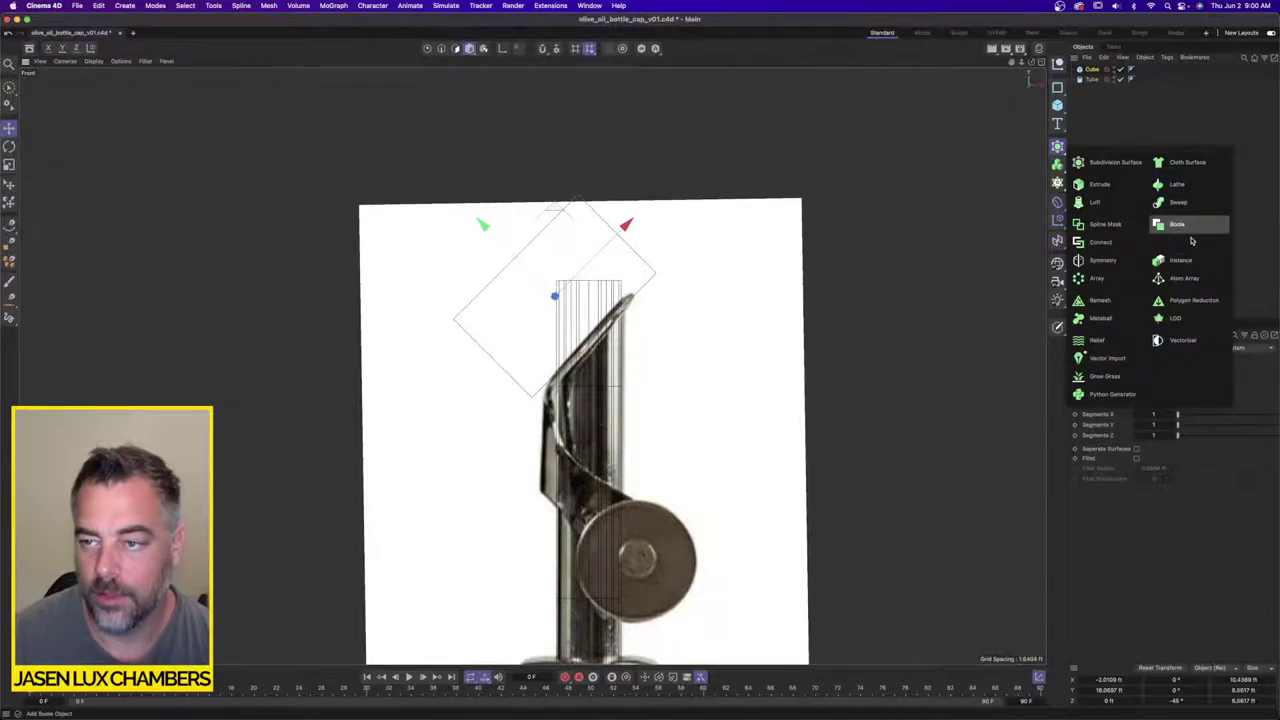
pyautogui.click(1177, 224)
pyautogui.click(1092, 90)
pyautogui.keyDown('shift'); pyautogui.click(1092, 80); pyautogui.keyUp('shift')
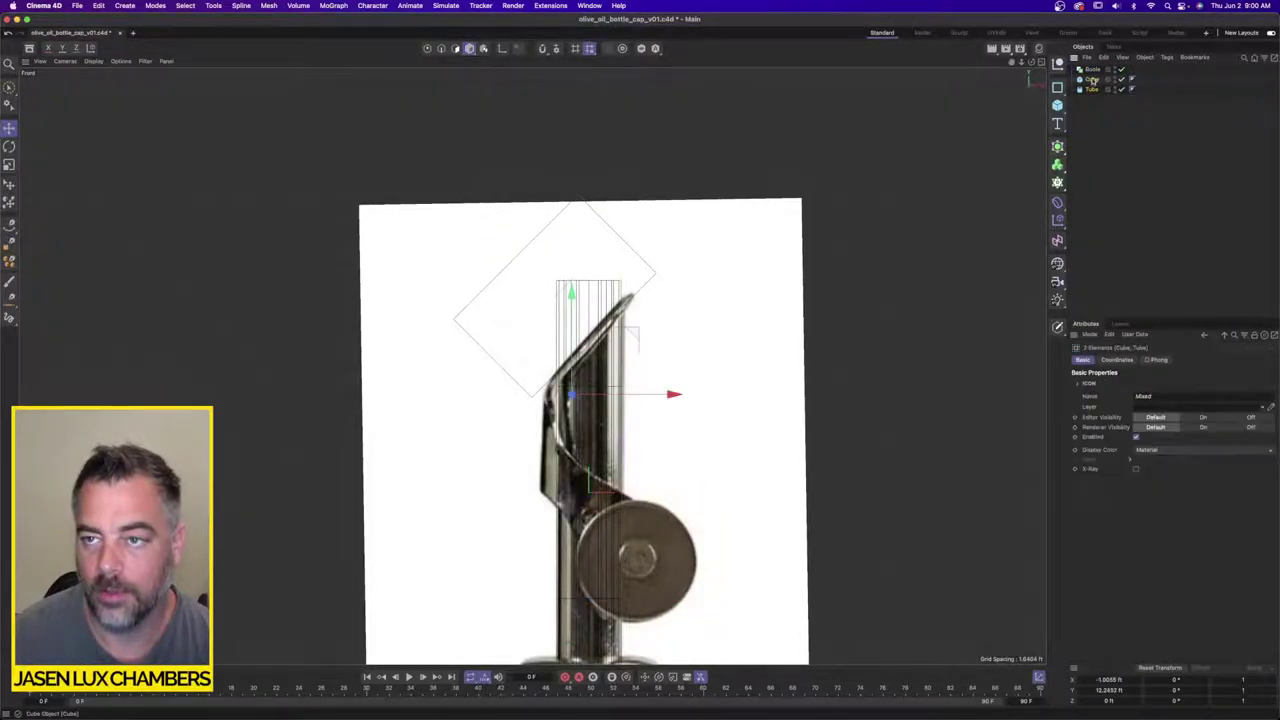
pyautogui.moveTo(1092, 80); pyautogui.dragTo(1093, 70)
pyautogui.click(1092, 137)
# Step: Reorder the Boole's children so the tube sits above the cube and the cube is subtracted from the tube
pyautogui.middleClick(1038, 79)
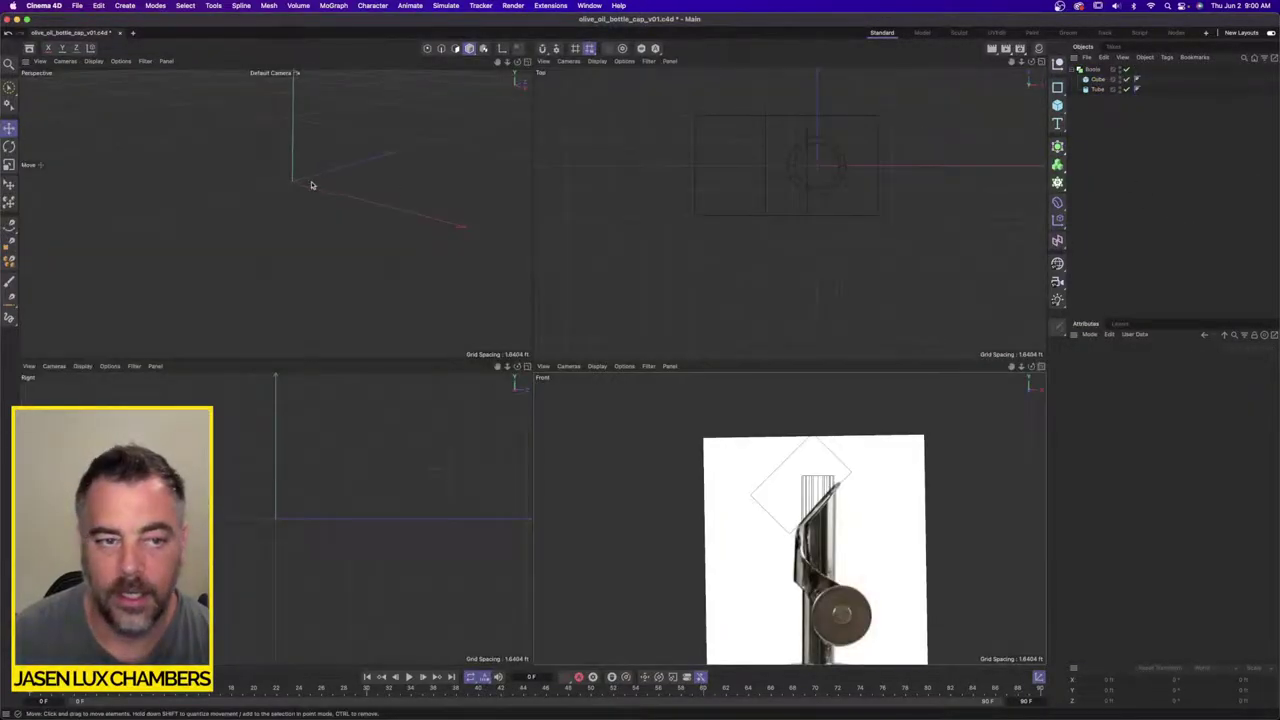
pyautogui.click(1098, 80)
pyautogui.press('s')
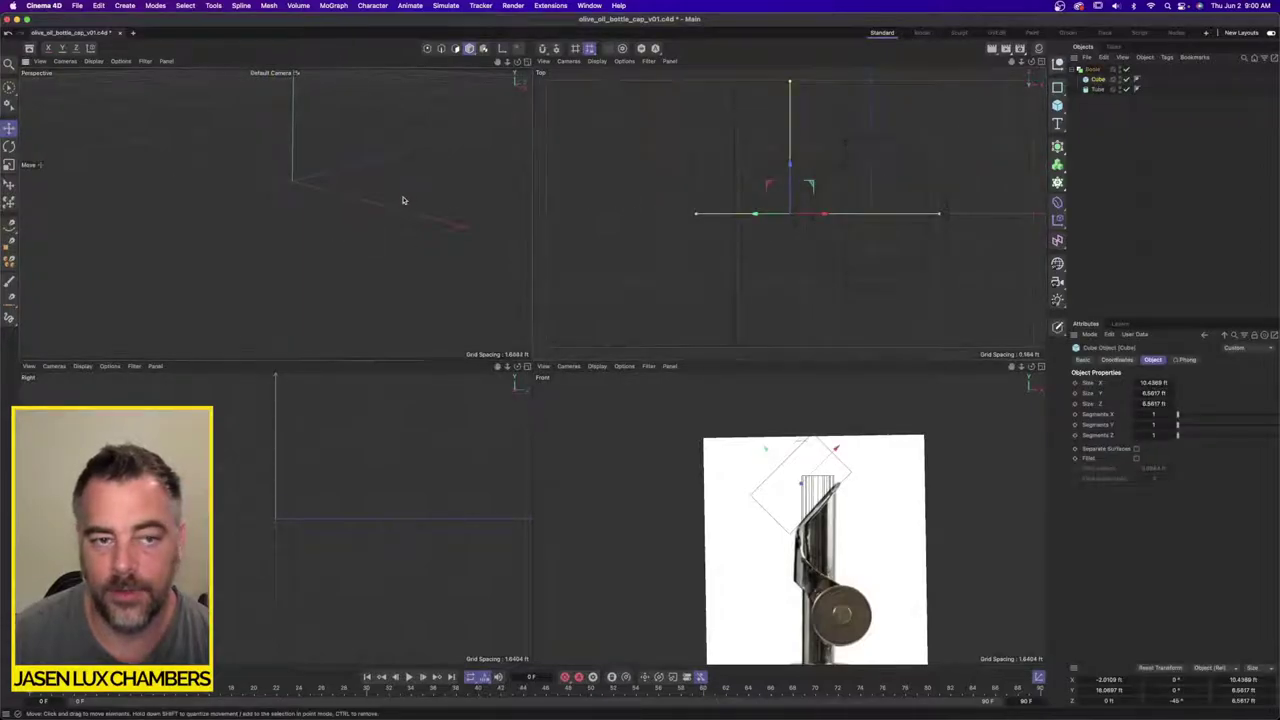
pyautogui.press('s')
pyautogui.keyDown('alt'); pyautogui.moveTo(403, 202); pyautogui.dragTo(420, 150); pyautogui.keyUp('alt')
pyautogui.click(1098, 90)
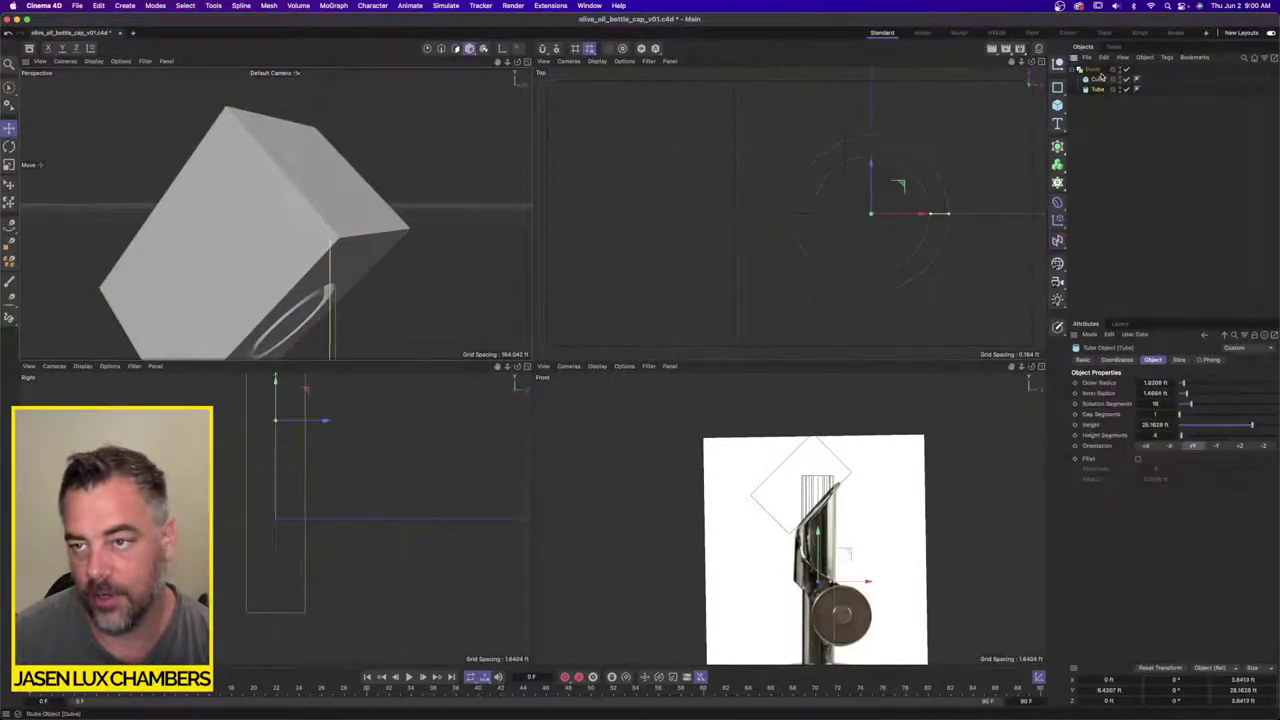
pyautogui.moveTo(1101, 80); pyautogui.dragTo(1100, 76)
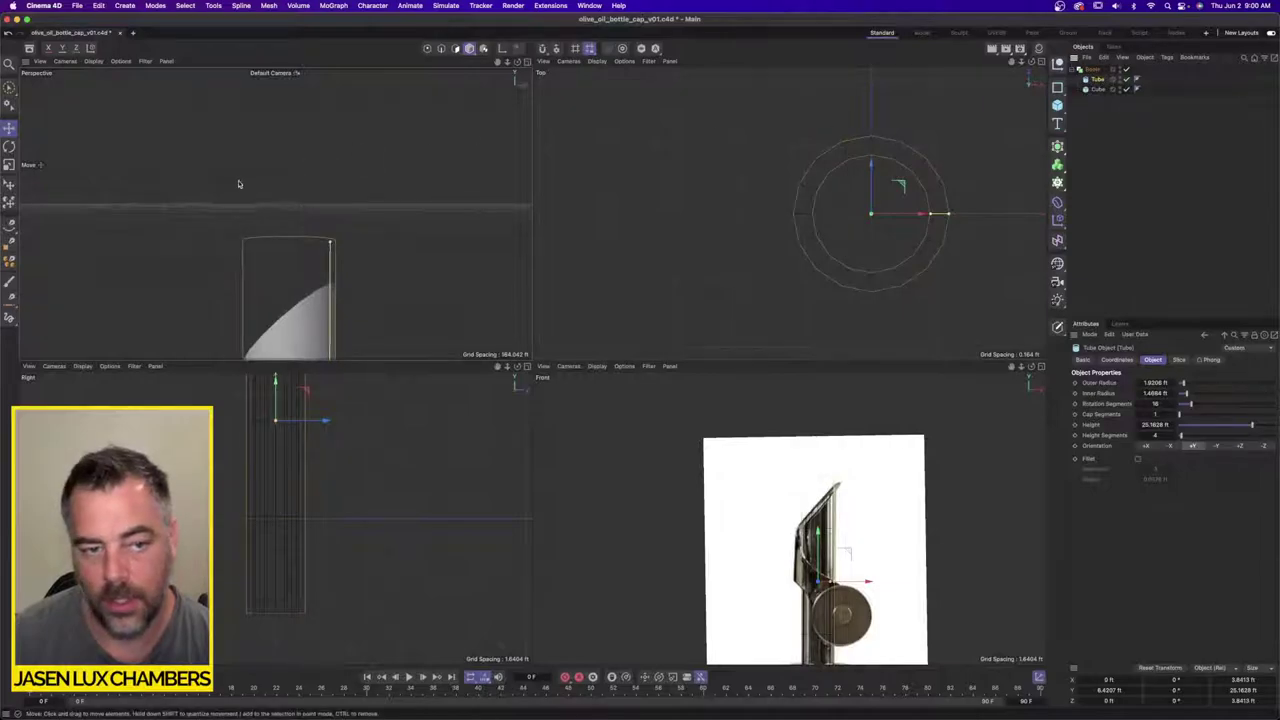
pyautogui.keyDown('alt'); pyautogui.moveTo(275, 214); pyautogui.dragTo(360, 177); pyautogui.keyUp('alt')
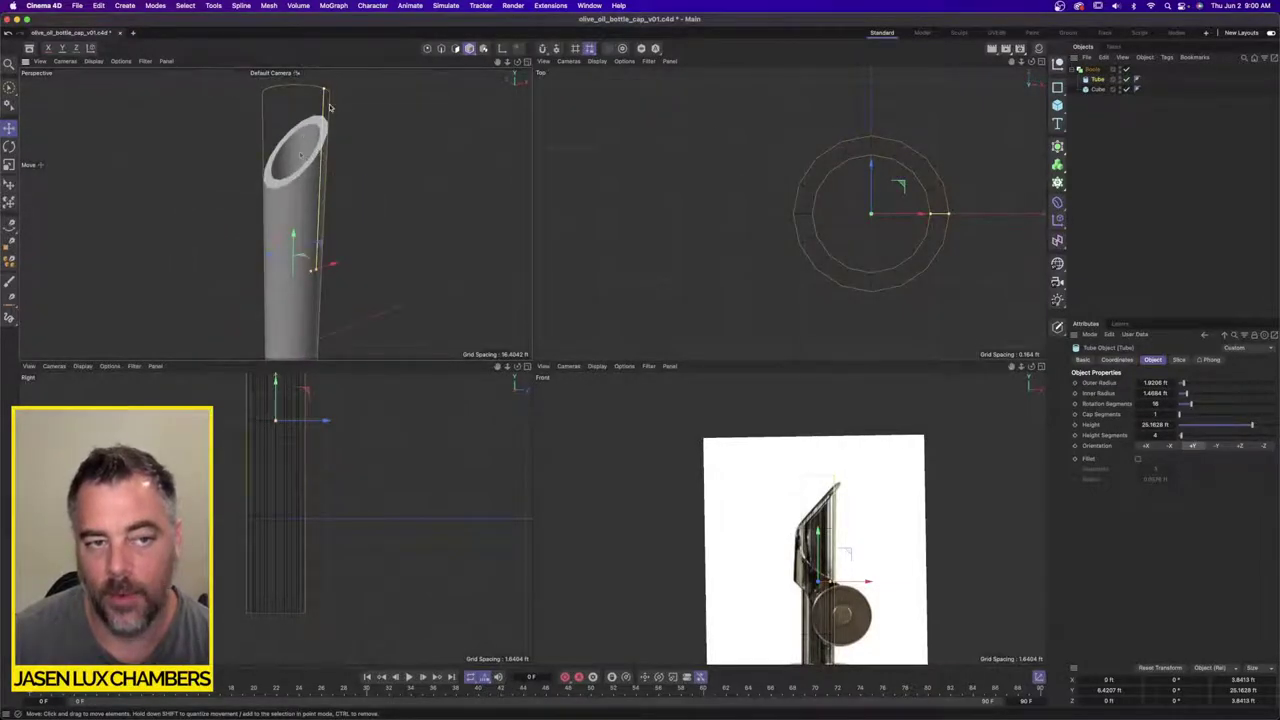
# Step: Review the Boole's Boolean Type options and inspect the tube's slanted cut in the perspective and front views
pyautogui.click(1092, 69)
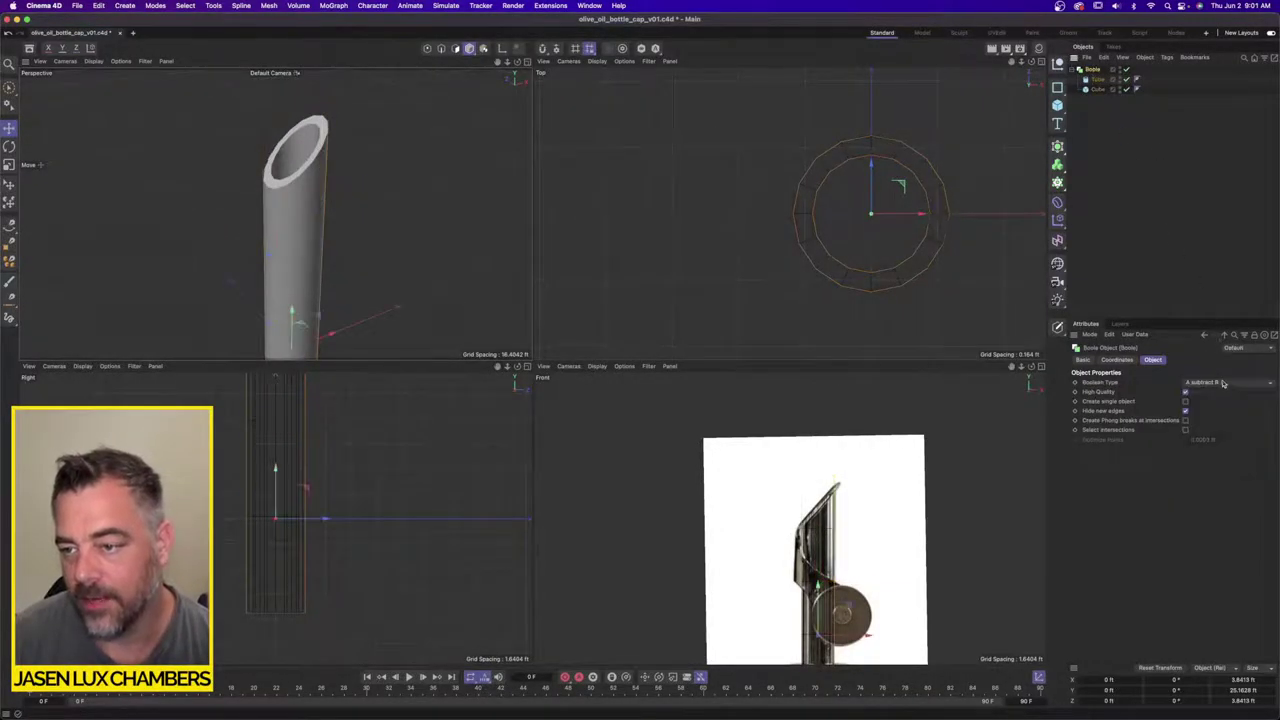
pyautogui.click(1226, 382)
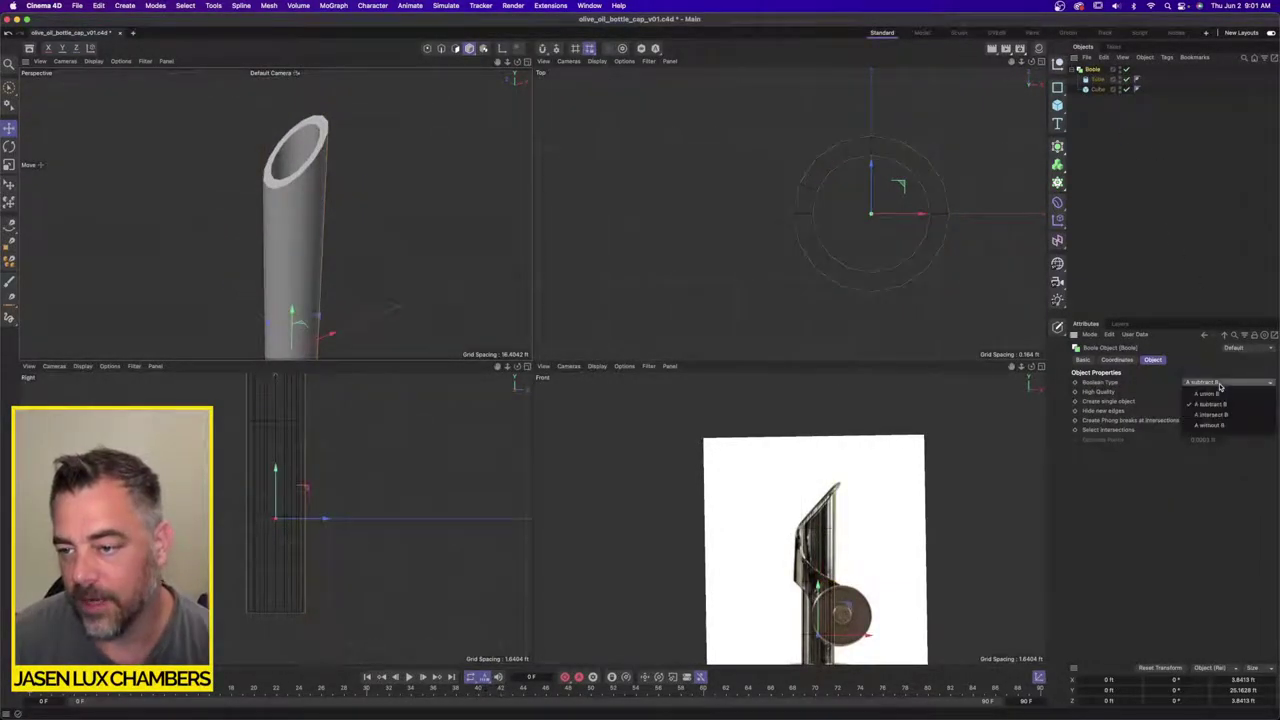
pyautogui.click(1151, 224)
pyautogui.keyDown('alt'); pyautogui.moveTo(261, 188); pyautogui.dragTo(302, 177); pyautogui.keyUp('alt')
pyautogui.keyDown('alt'); pyautogui.moveTo(302, 177); pyautogui.dragTo(367, 166, button='right'); pyautogui.keyUp('alt')
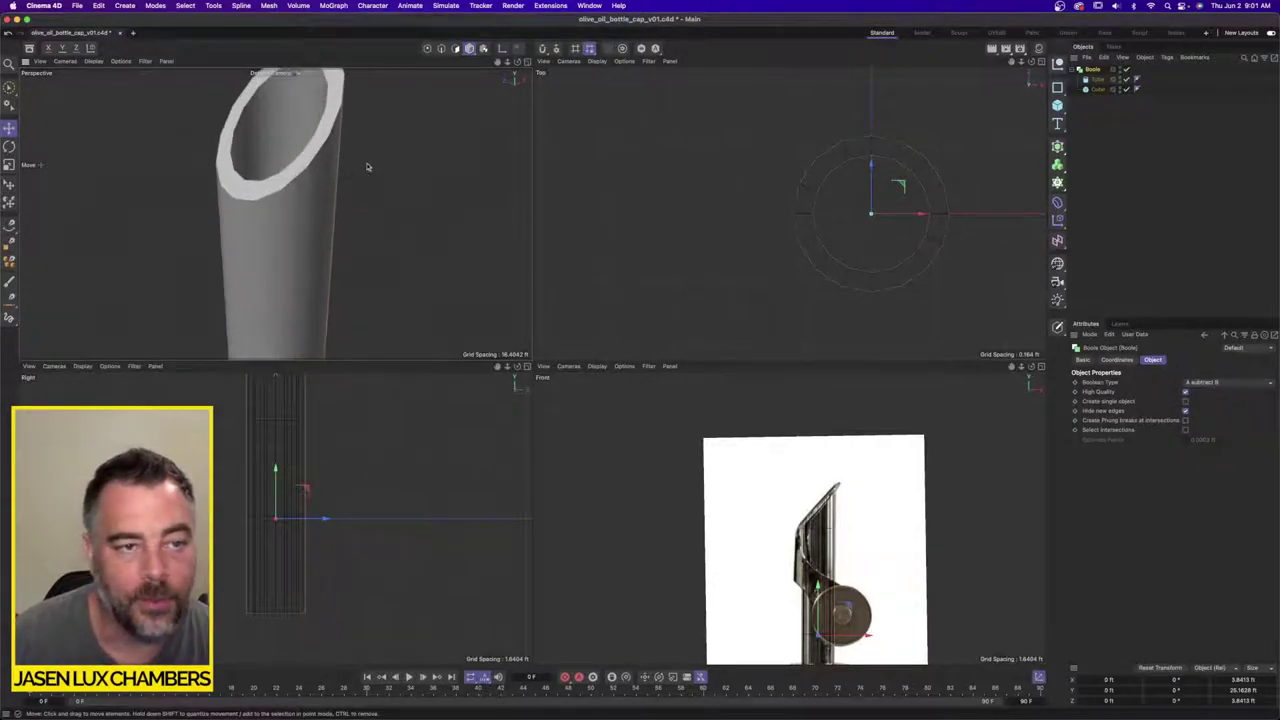
pyautogui.click(1098, 89)
pyautogui.click(1098, 79)
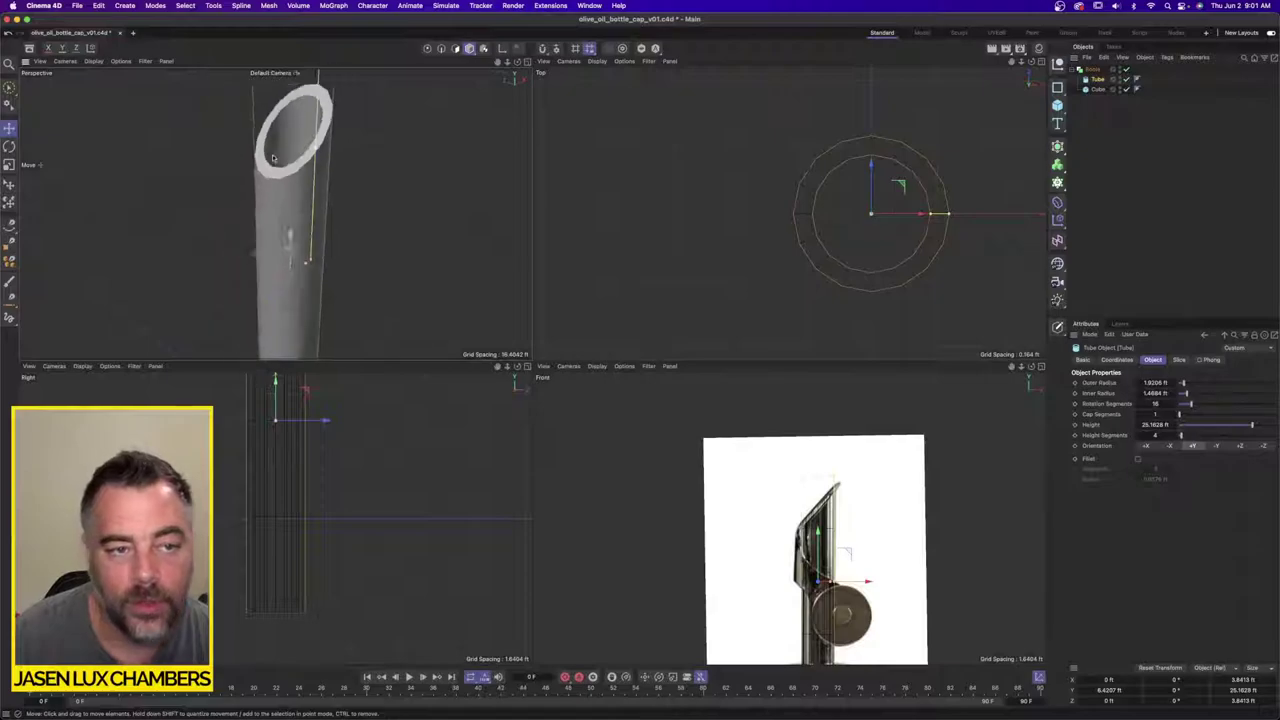
pyautogui.press('o')
pyautogui.keyDown('alt'); pyautogui.moveTo(380, 159); pyautogui.dragTo(323, 147); pyautogui.keyUp('alt')
pyautogui.keyDown('alt'); pyautogui.moveTo(323, 147); pyautogui.dragTo(332, 146, button='right'); pyautogui.keyUp('alt')
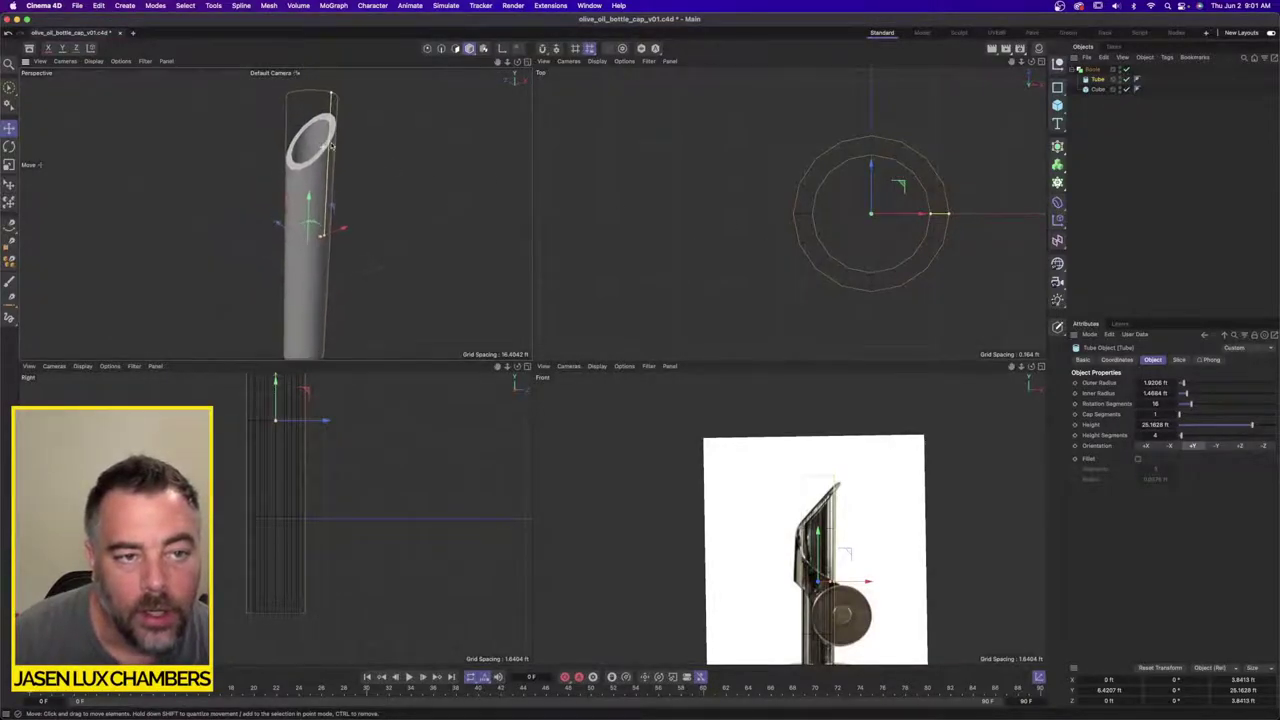
pyautogui.middleClick(937, 606)
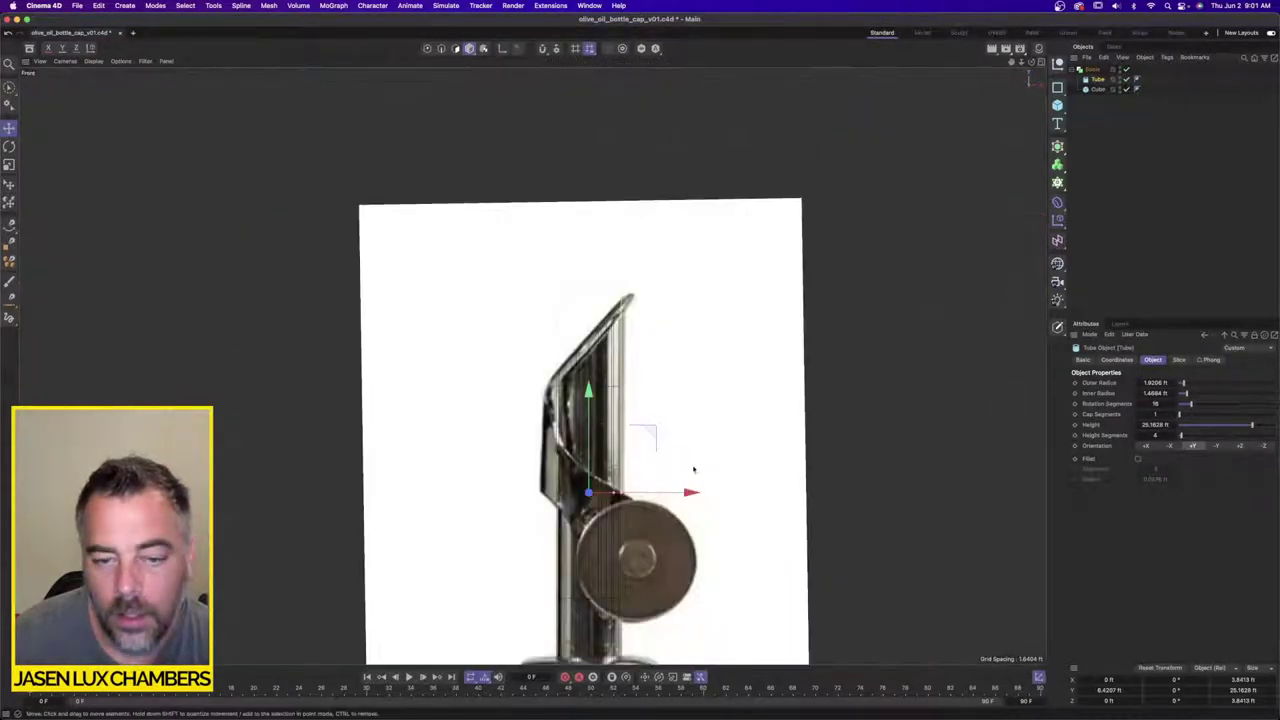
pyautogui.middleClick(682, 446)
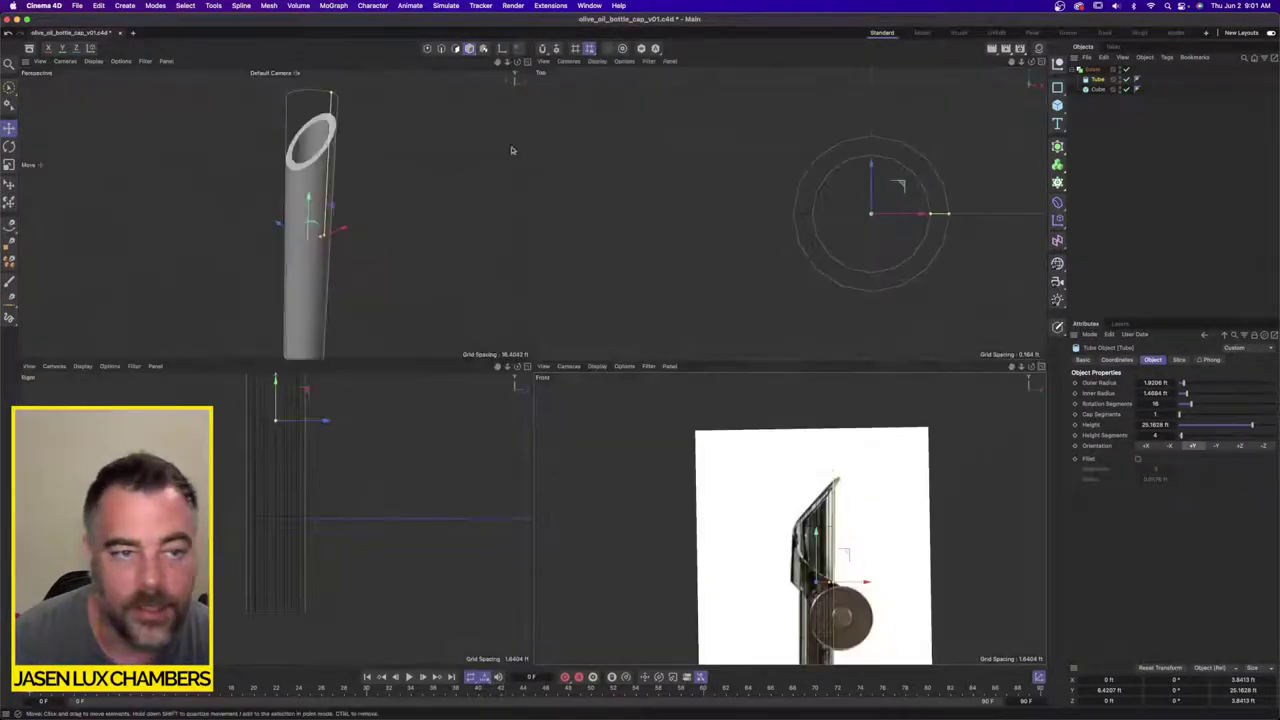
# Step: Thin the tube's wall by enlarging its inner radius to about 1.7 ft
pyautogui.scroll(2, 323, 160)
pyautogui.click(1098, 89)
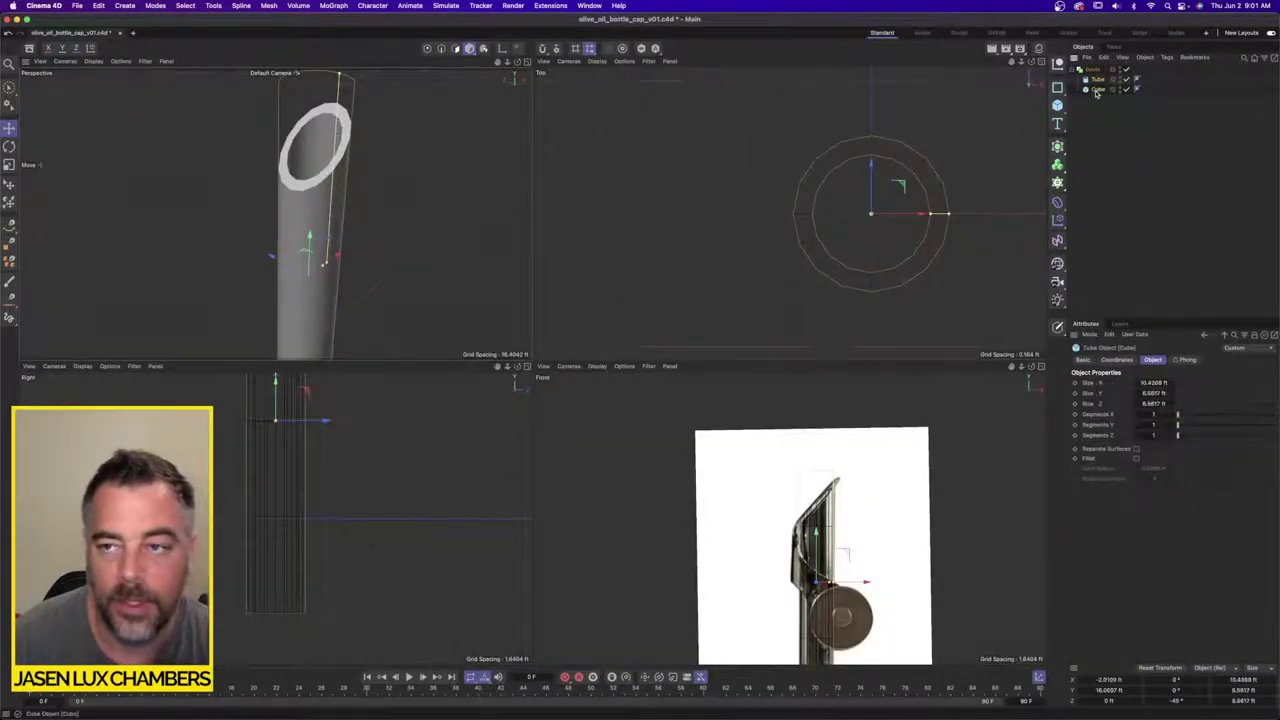
pyautogui.click(1098, 79)
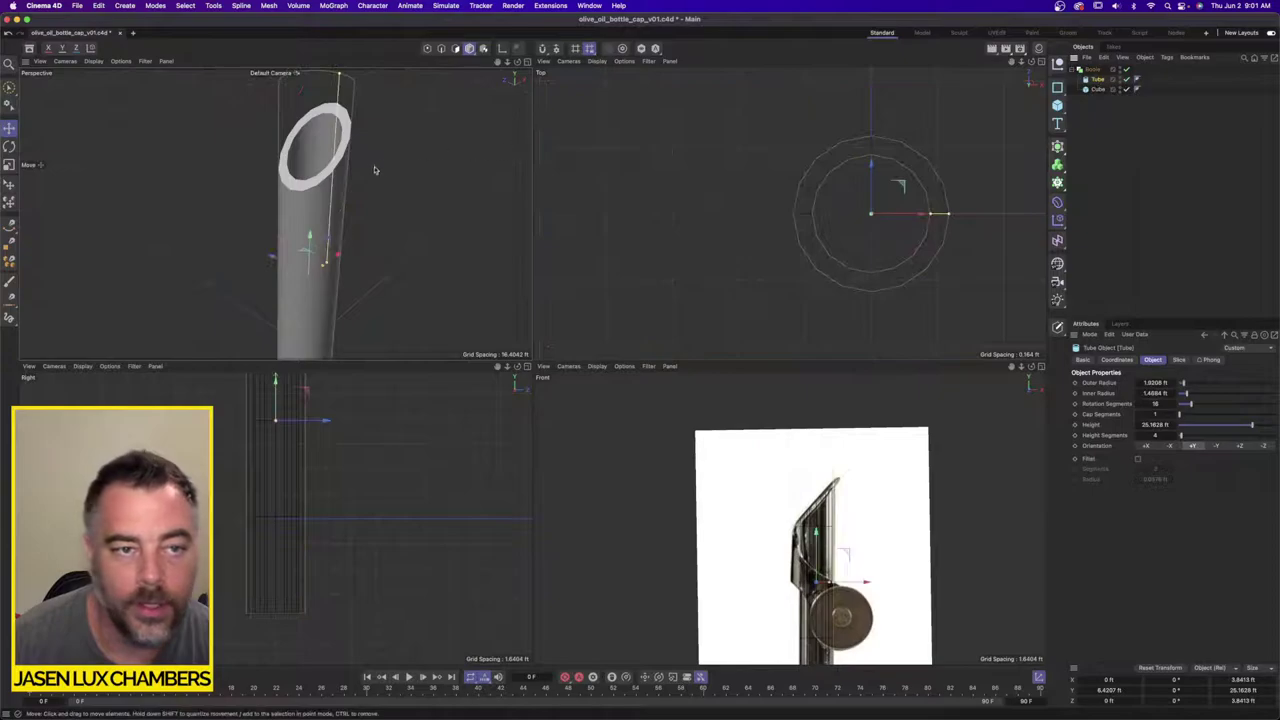
pyautogui.scroll(2, 325, 266)
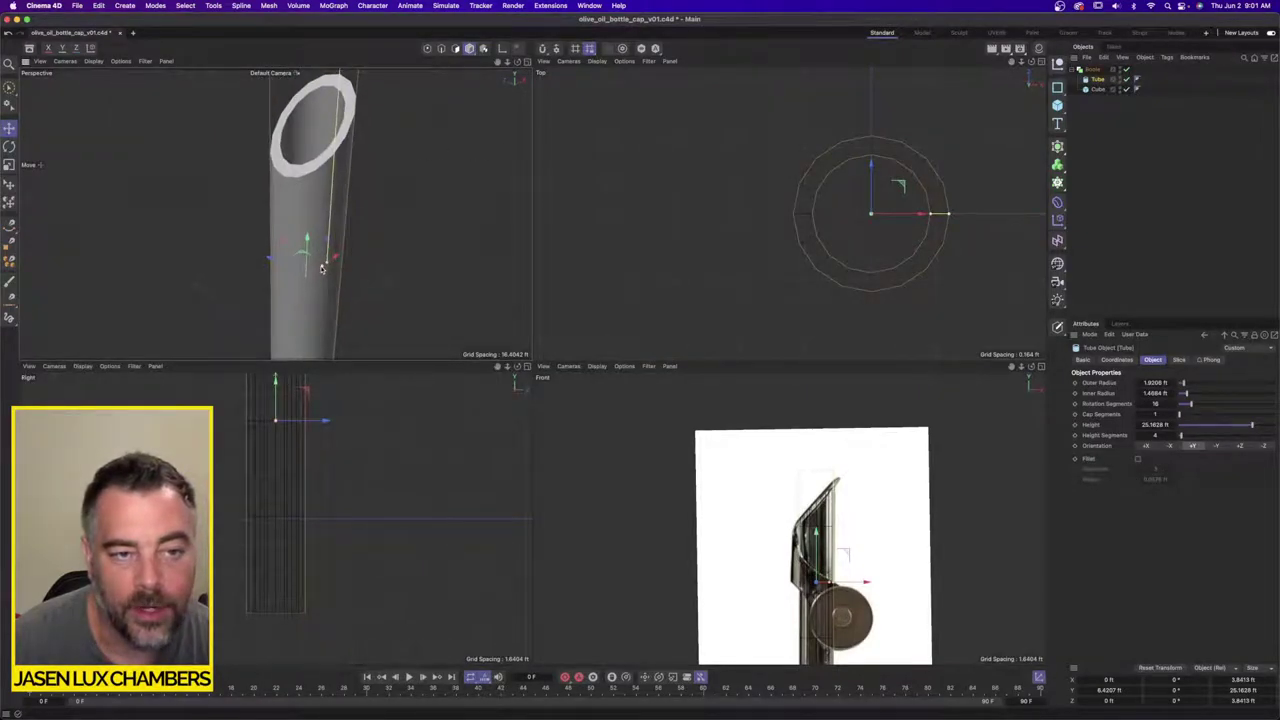
pyautogui.moveTo(322, 268); pyautogui.dragTo(325, 265)
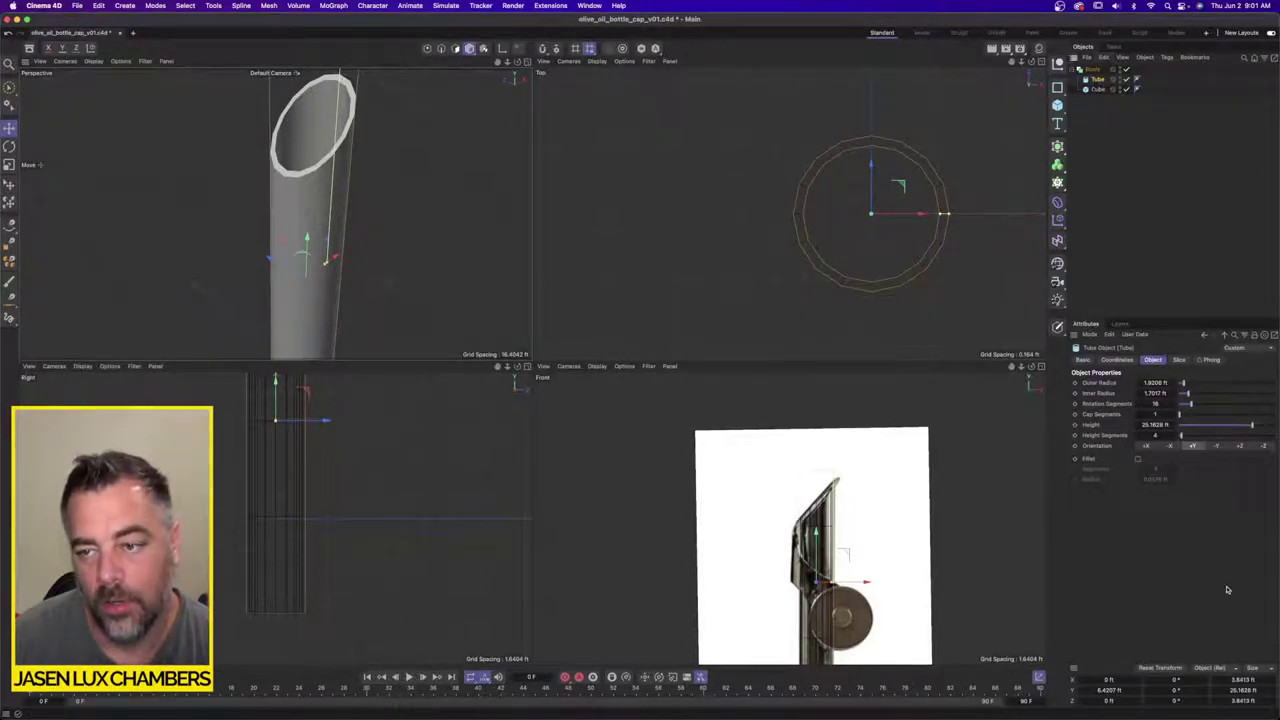
# Step: Set the tube's rotation segments to 32 and check the smoothness of the cut rim in the perspective view
pyautogui.doubleClick(1163, 405)
pyautogui.write('32')
pyautogui.press('Return')
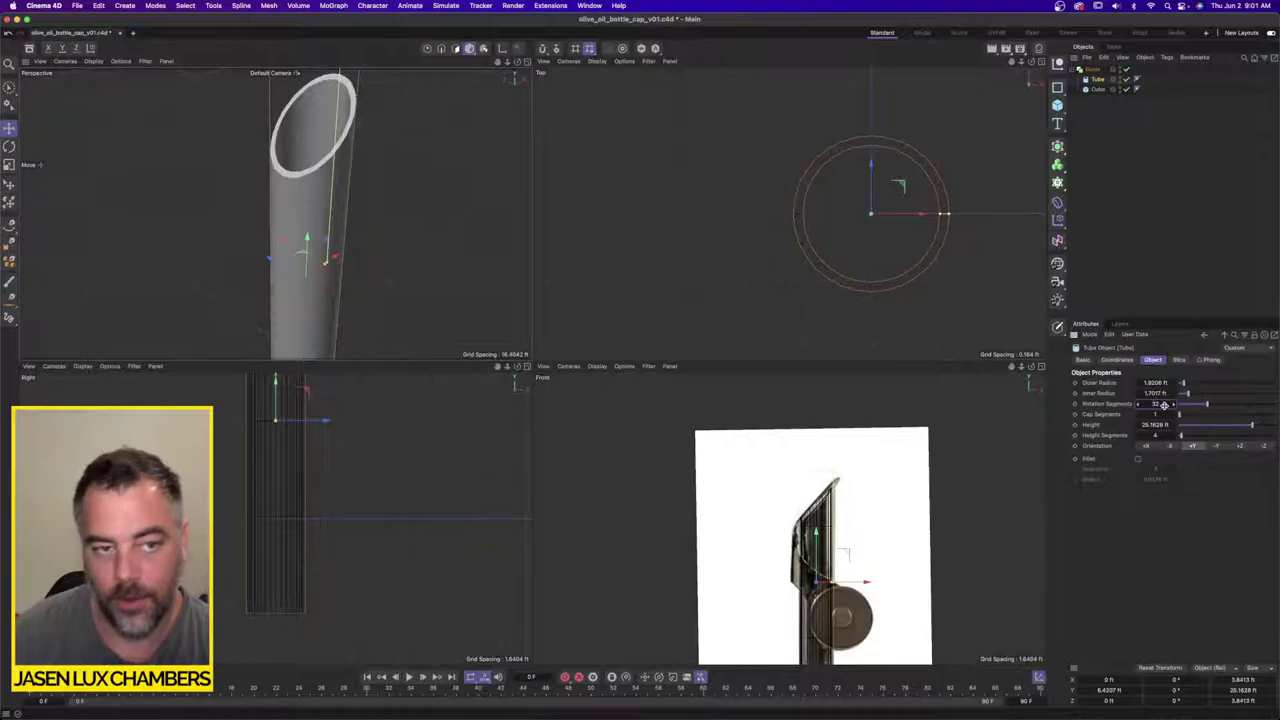
pyautogui.scroll(10, 311, 189)
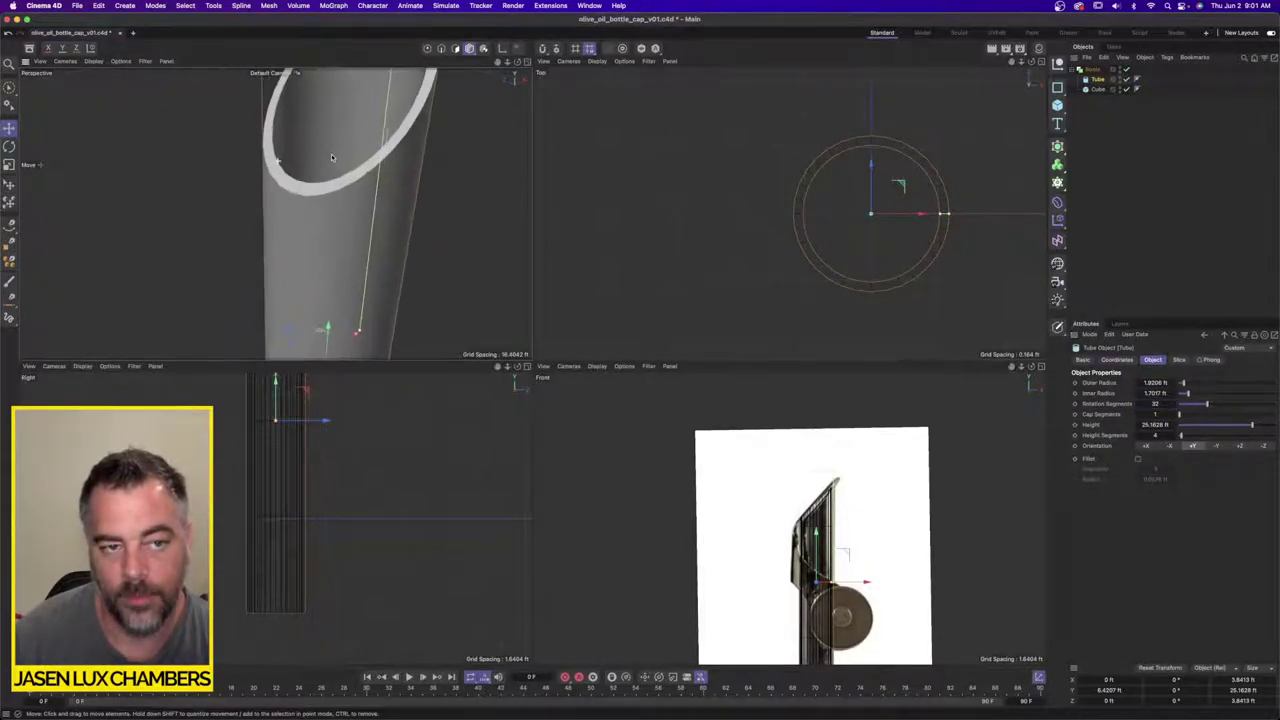
pyautogui.scroll(-8, 310, 155)
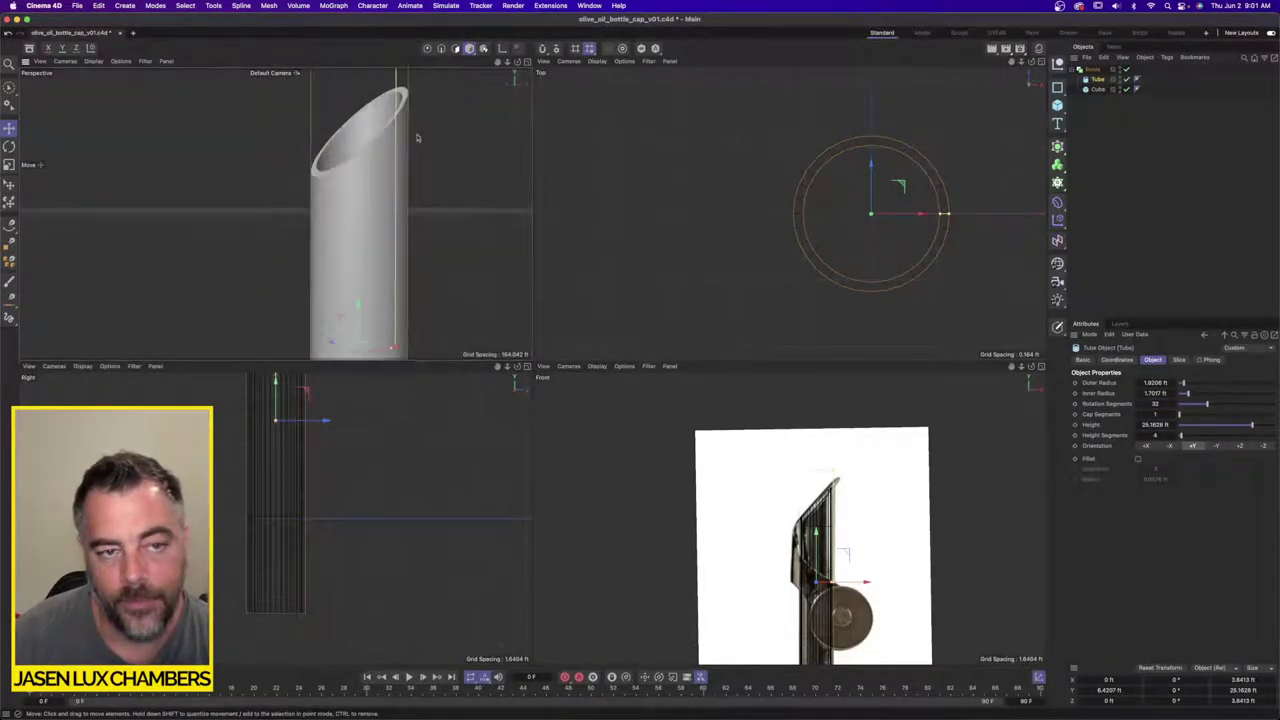
# Step: Add a Bevel deformer and group it together with the Boole inside a null
pyautogui.click(527, 62)
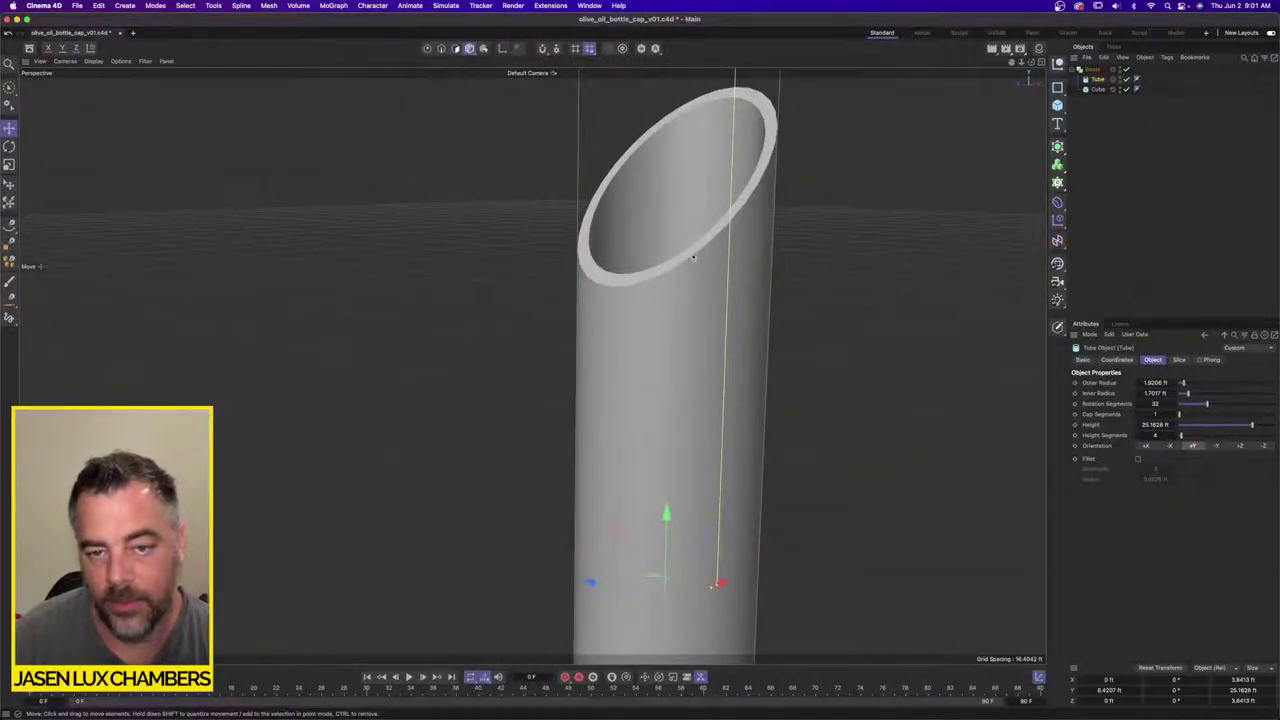
pyautogui.keyDown('alt'); pyautogui.moveTo(692, 257); pyautogui.dragTo(475, 263, button='middle'); pyautogui.keyUp('alt')
pyautogui.moveTo(484, 269)
pyautogui.keyDown('alt'); pyautogui.mouseDown()
pyautogui.moveTo(486, 289)
pyautogui.moveTo(489, 264)
pyautogui.mouseUp(); pyautogui.keyUp('alt')
pyautogui.keyDown('alt'); pyautogui.moveTo(489, 264); pyautogui.dragTo(389, 281, button='right'); pyautogui.keyUp('alt')
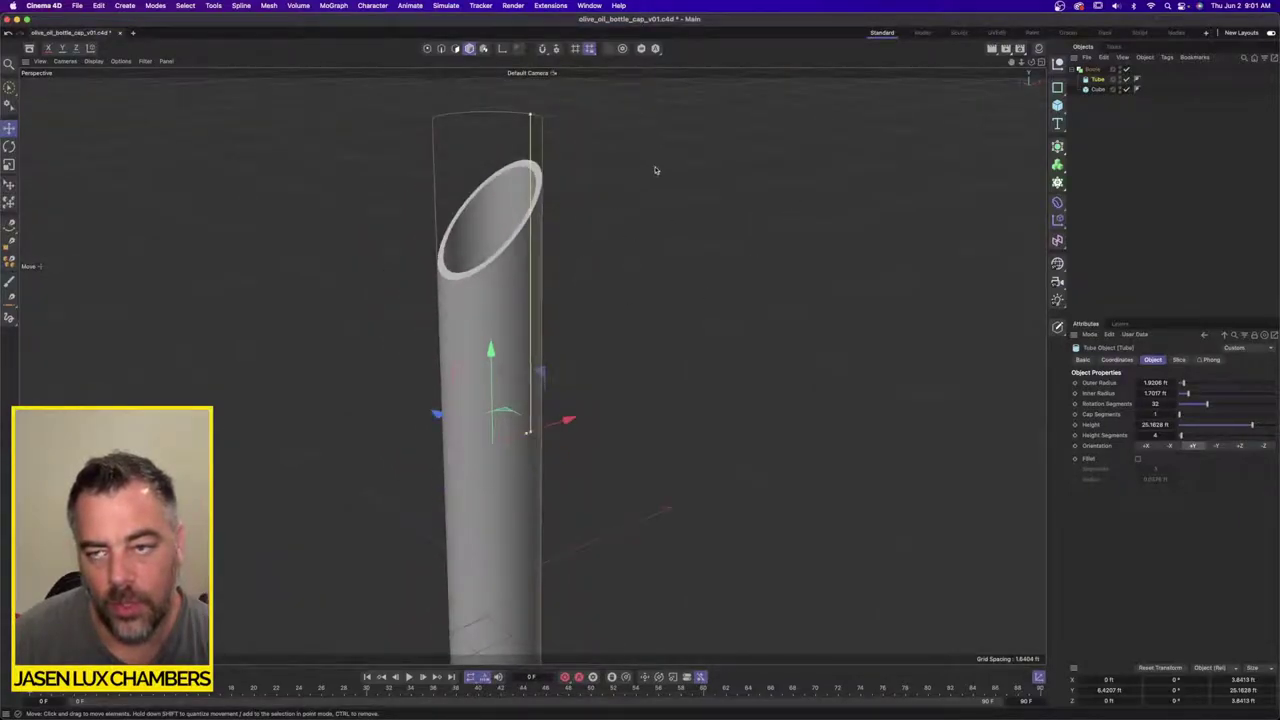
pyautogui.middleClick(1101, 69)
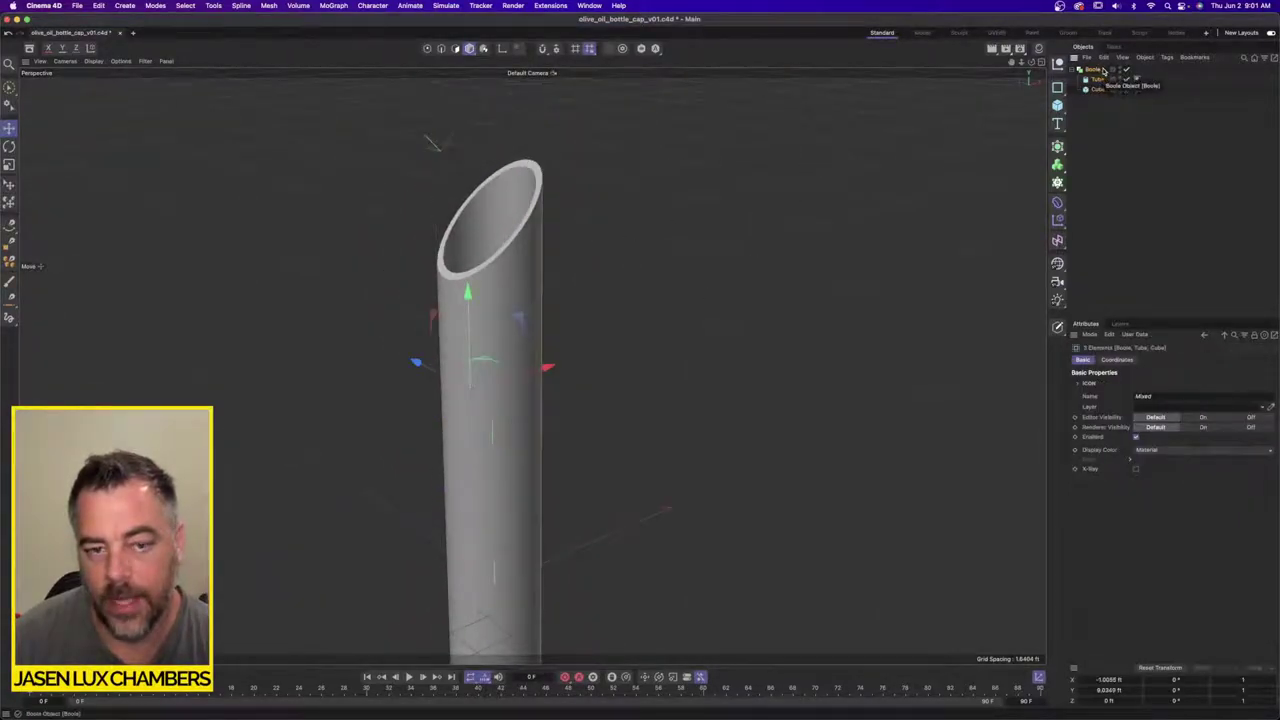
pyautogui.click(1057, 203)
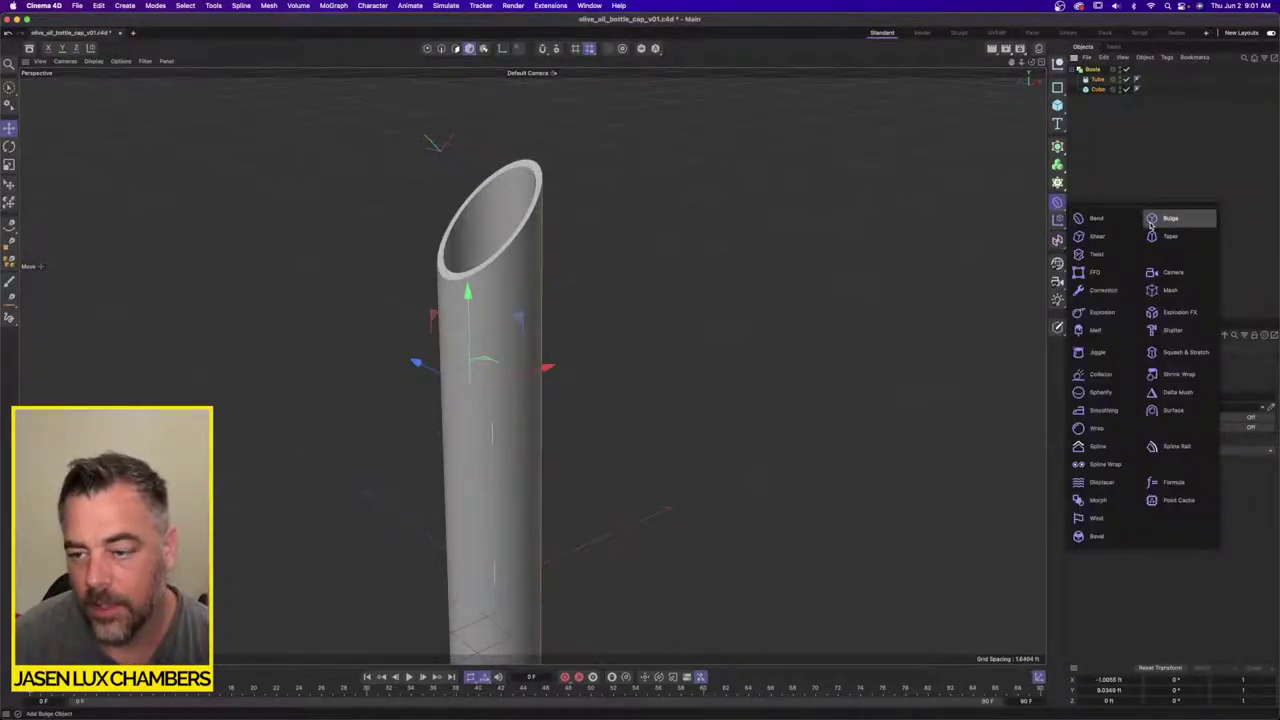
pyautogui.click(1097, 536)
pyautogui.keyDown('shift'); pyautogui.click(1093, 79); pyautogui.keyUp('shift')
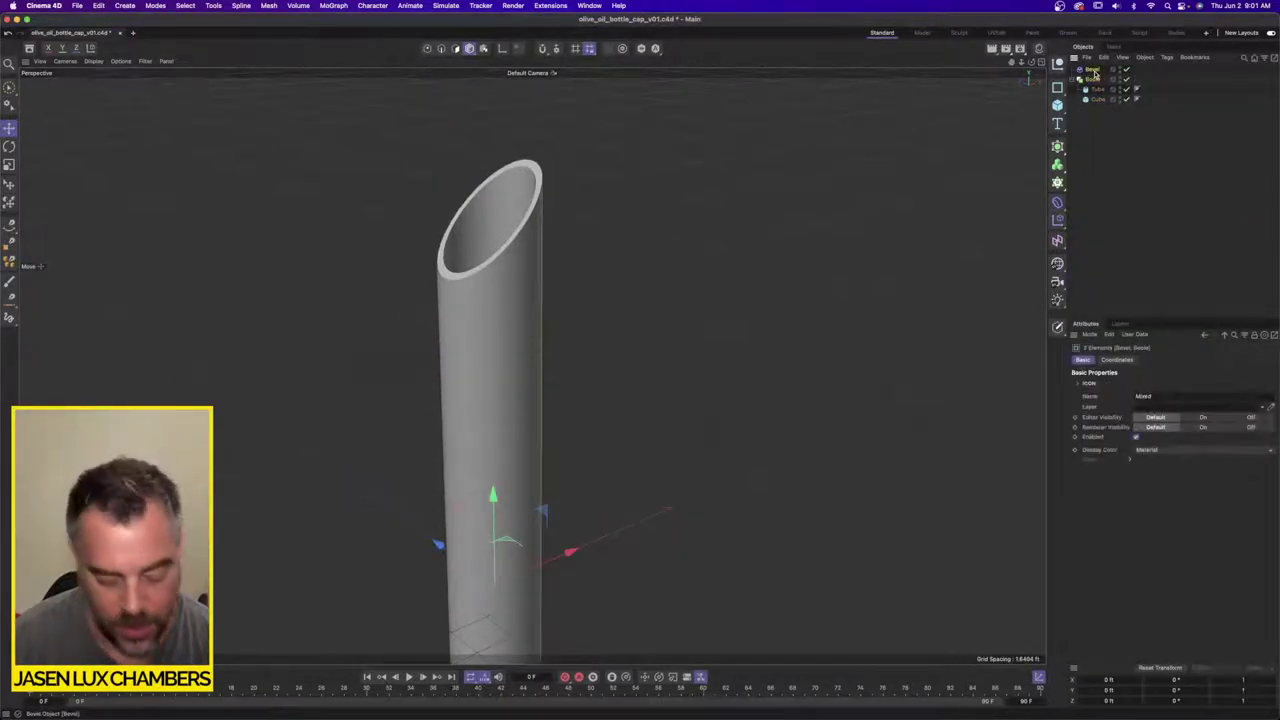
pyautogui.hotkey('alt', 'g')
pyautogui.click(1077, 70)
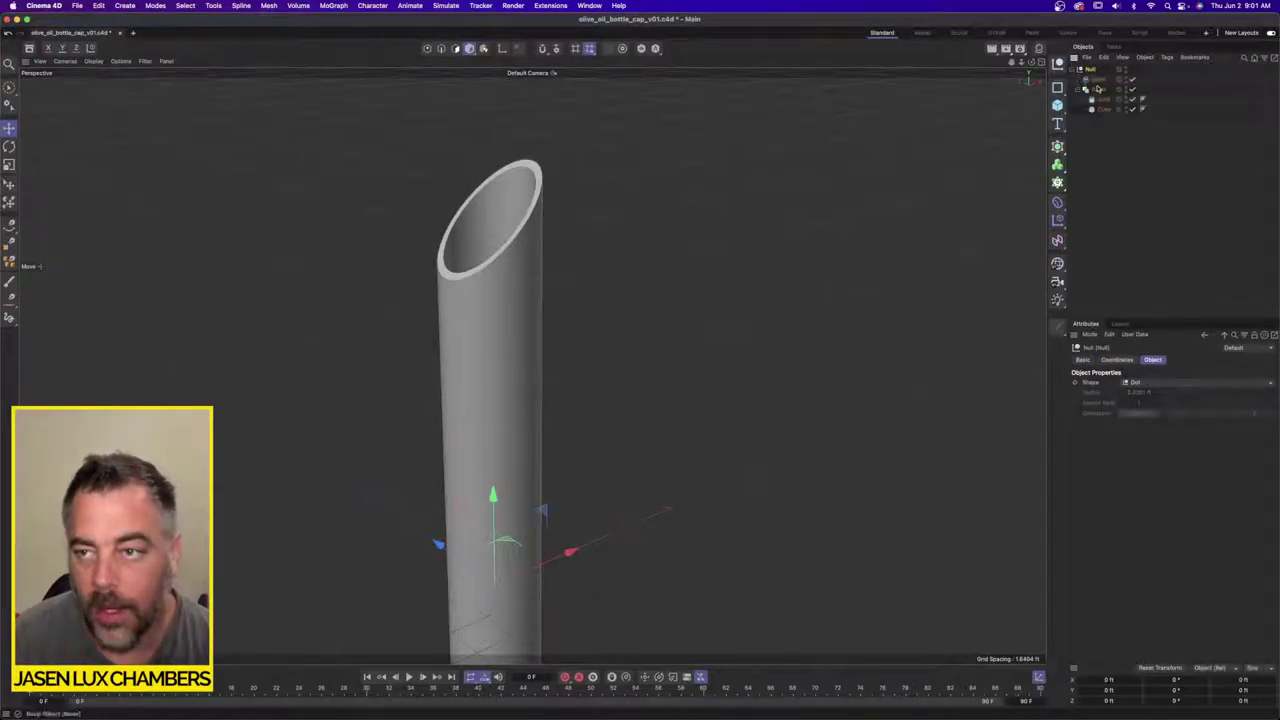
# Step: Set the Bevel deformer's subdivision to 1, enlarge its offset, and move it out of the null to the top of the hierarchy
pyautogui.click(1098, 79)
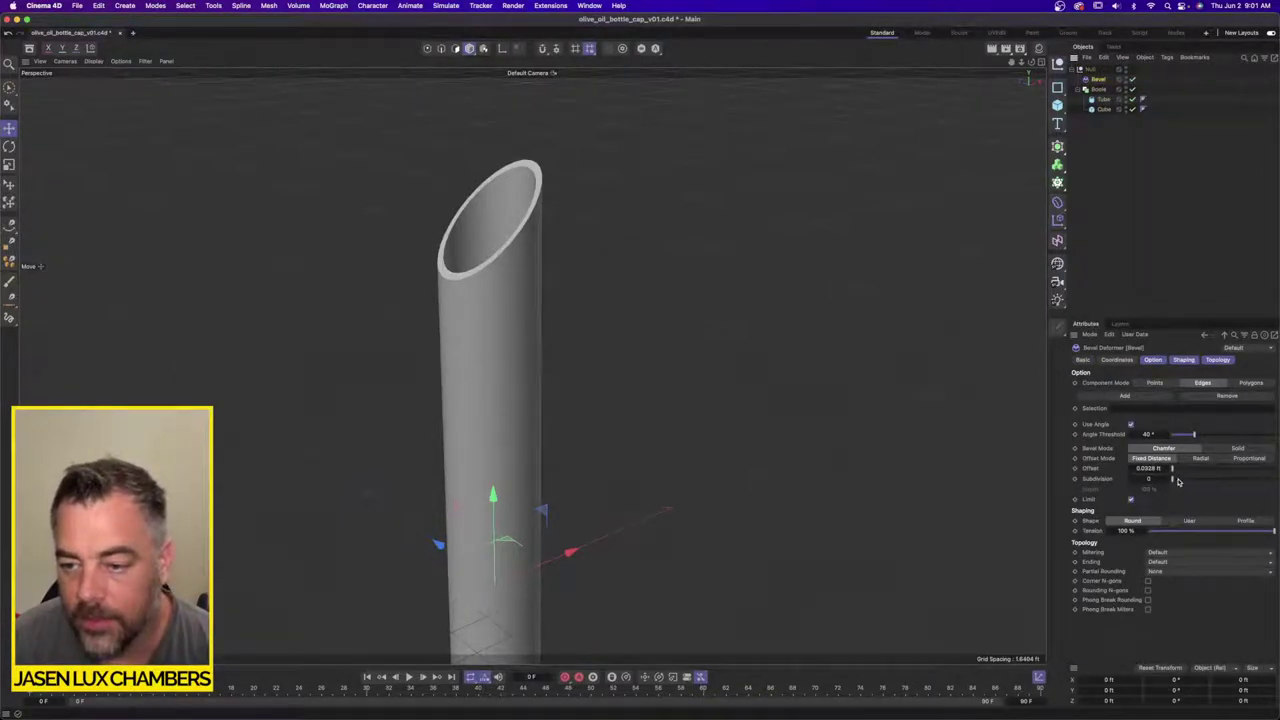
pyautogui.click(1176, 480)
pyautogui.moveTo(1180, 474); pyautogui.dragTo(1222, 470)
pyautogui.scroll(5, 448, 347)
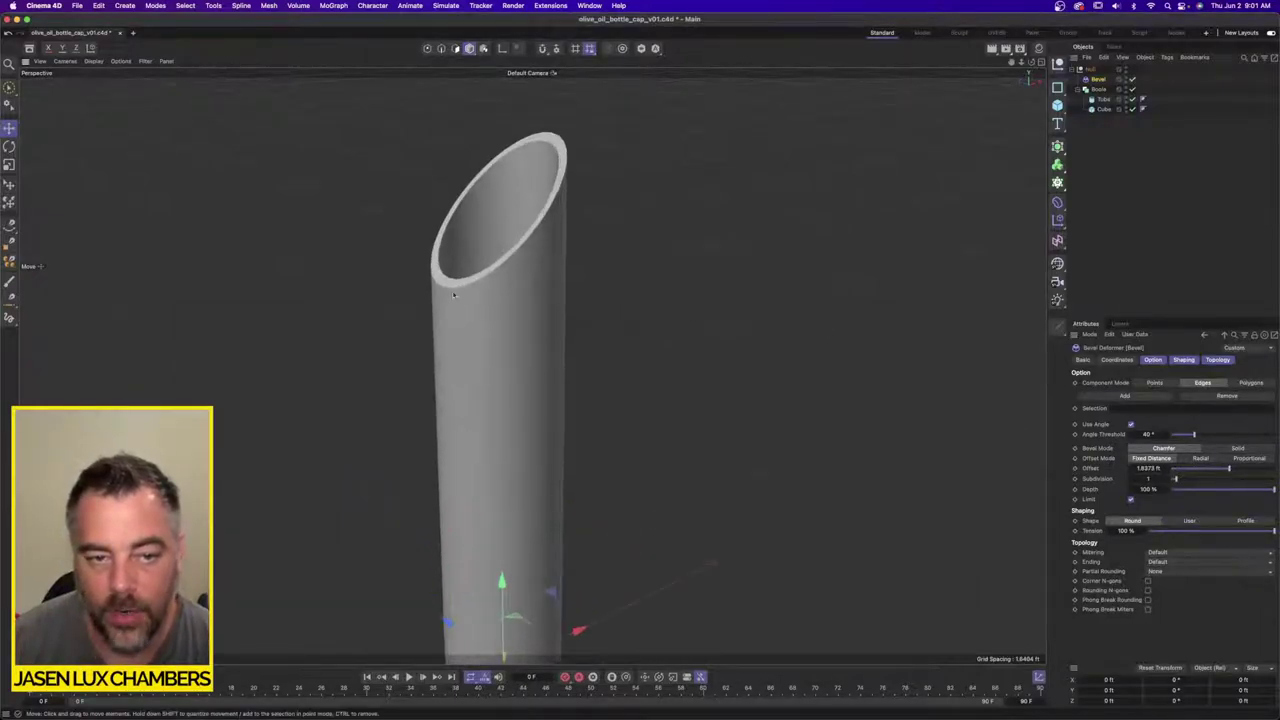
pyautogui.scroll(-5, 448, 347)
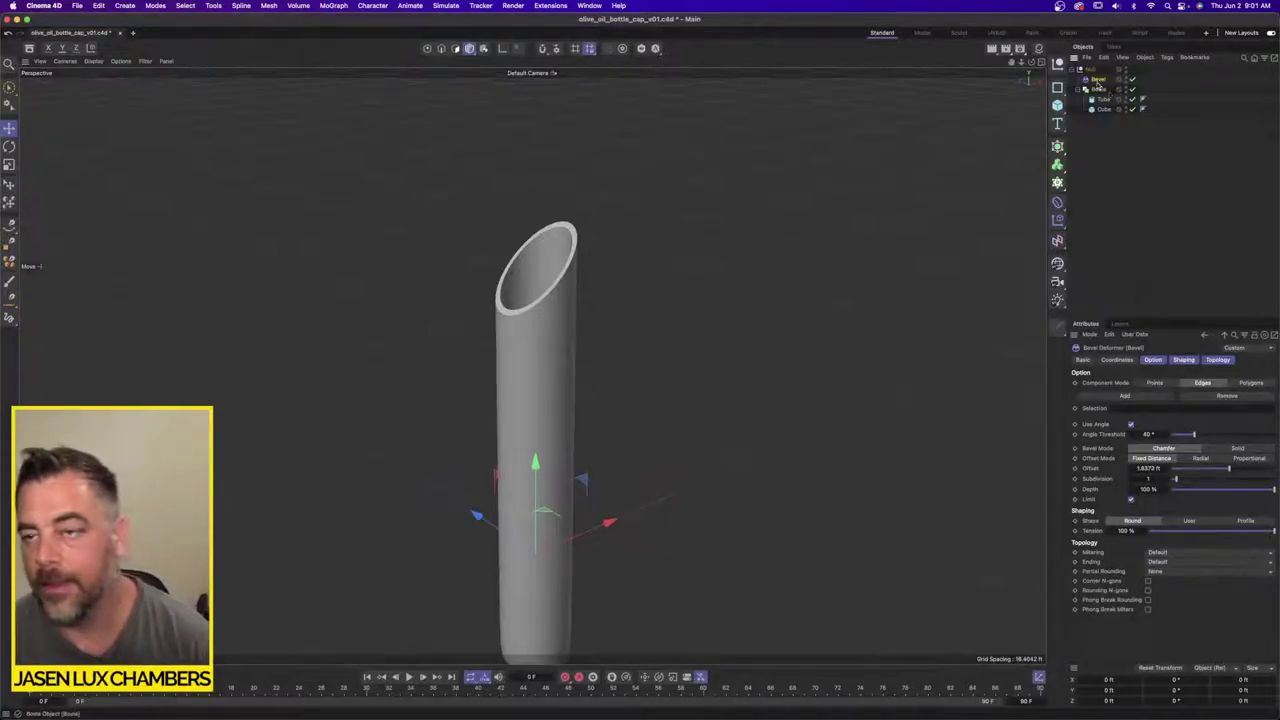
pyautogui.moveTo(1099, 80); pyautogui.dragTo(1091, 65)
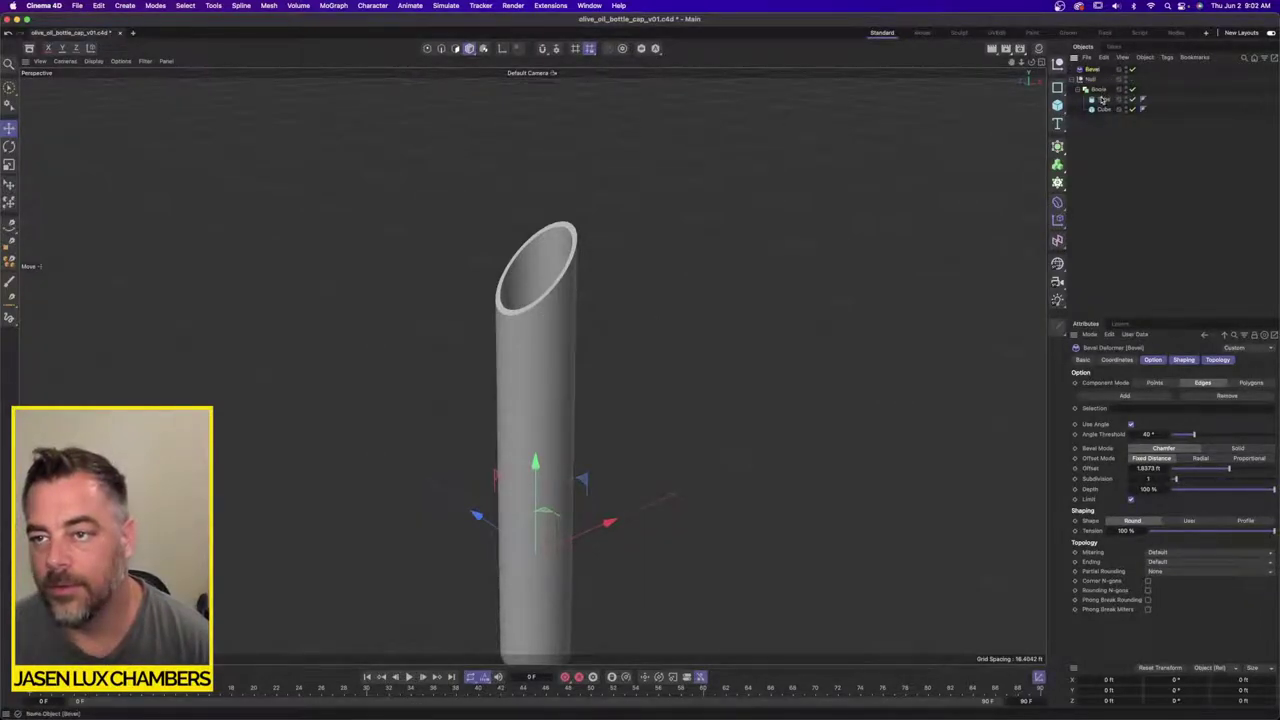
# Step: Set the tube's rotation segments to 16
pyautogui.click(1100, 90)
pyautogui.keyDown('shift'); pyautogui.click(1104, 111); pyautogui.keyUp('shift')
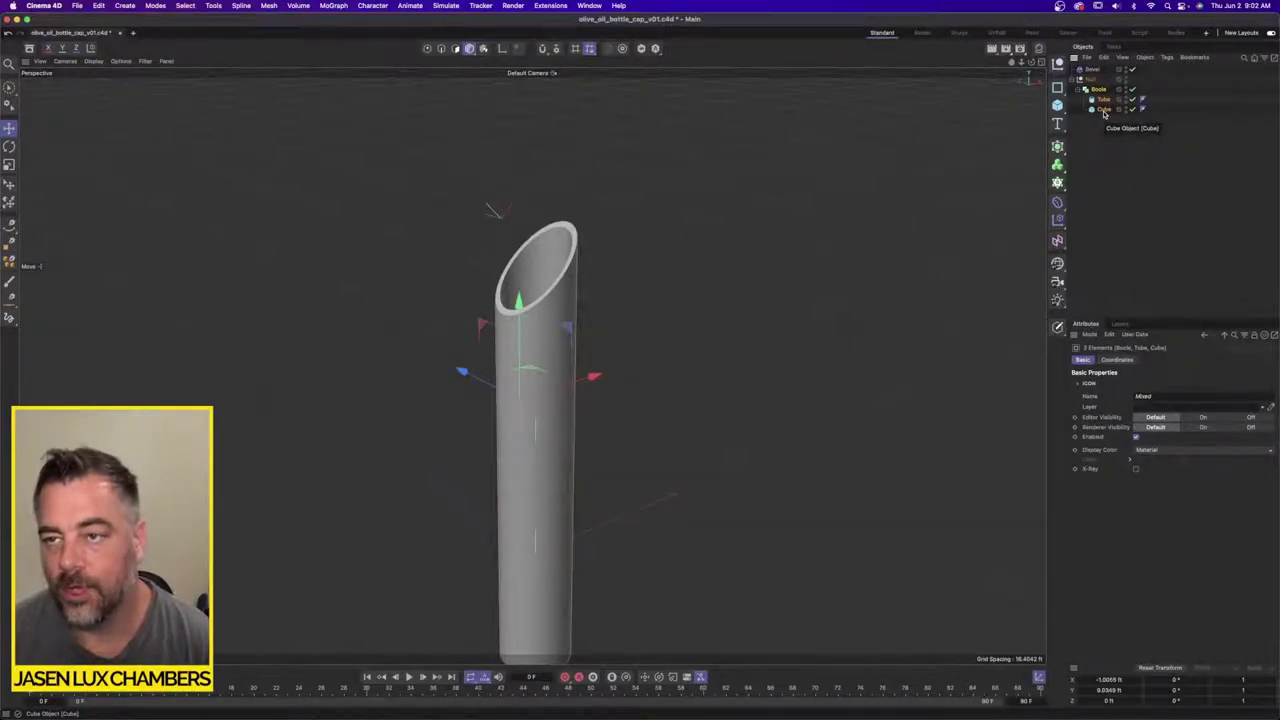
pyautogui.click(1103, 100)
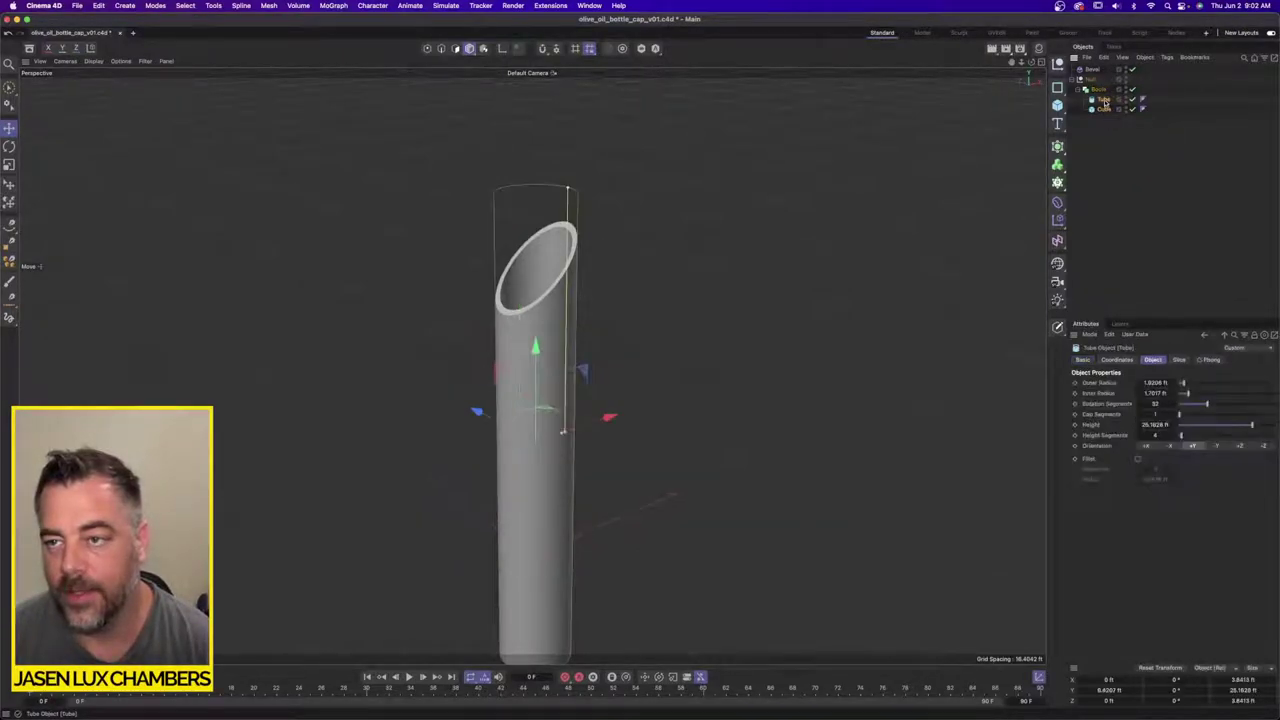
pyautogui.doubleClick(1160, 404)
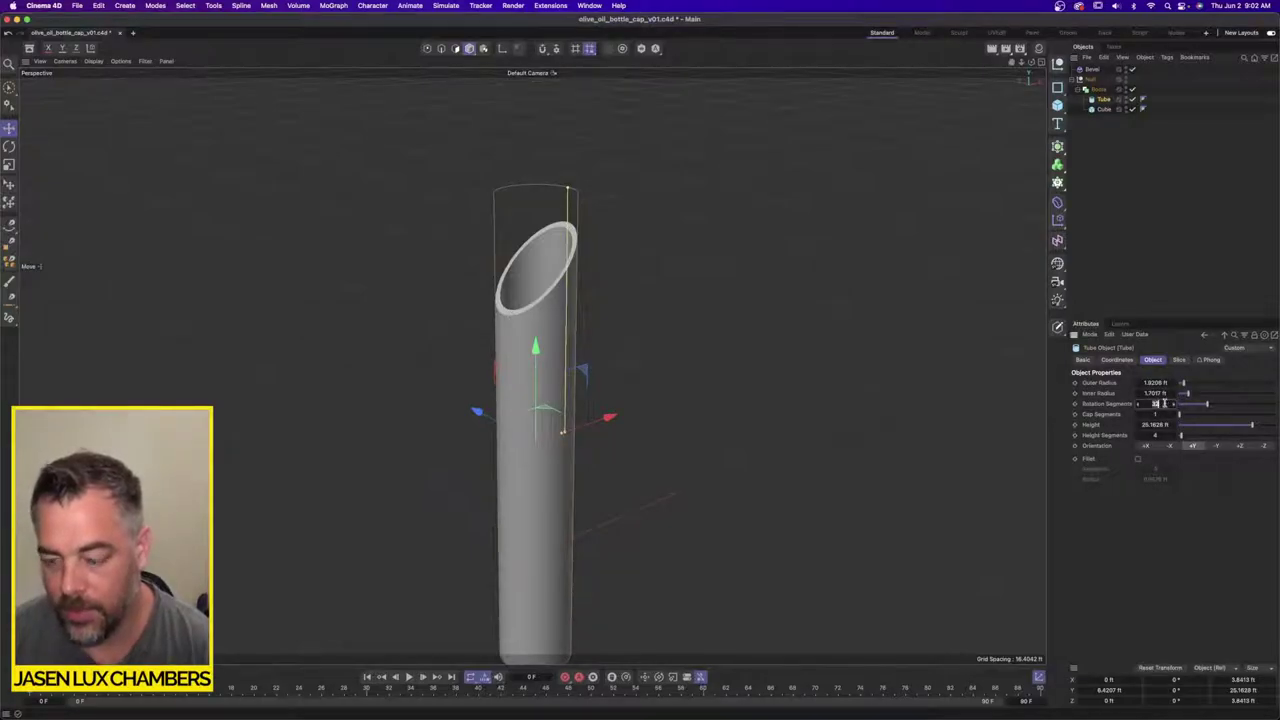
pyautogui.write('16')
pyautogui.press('Return')
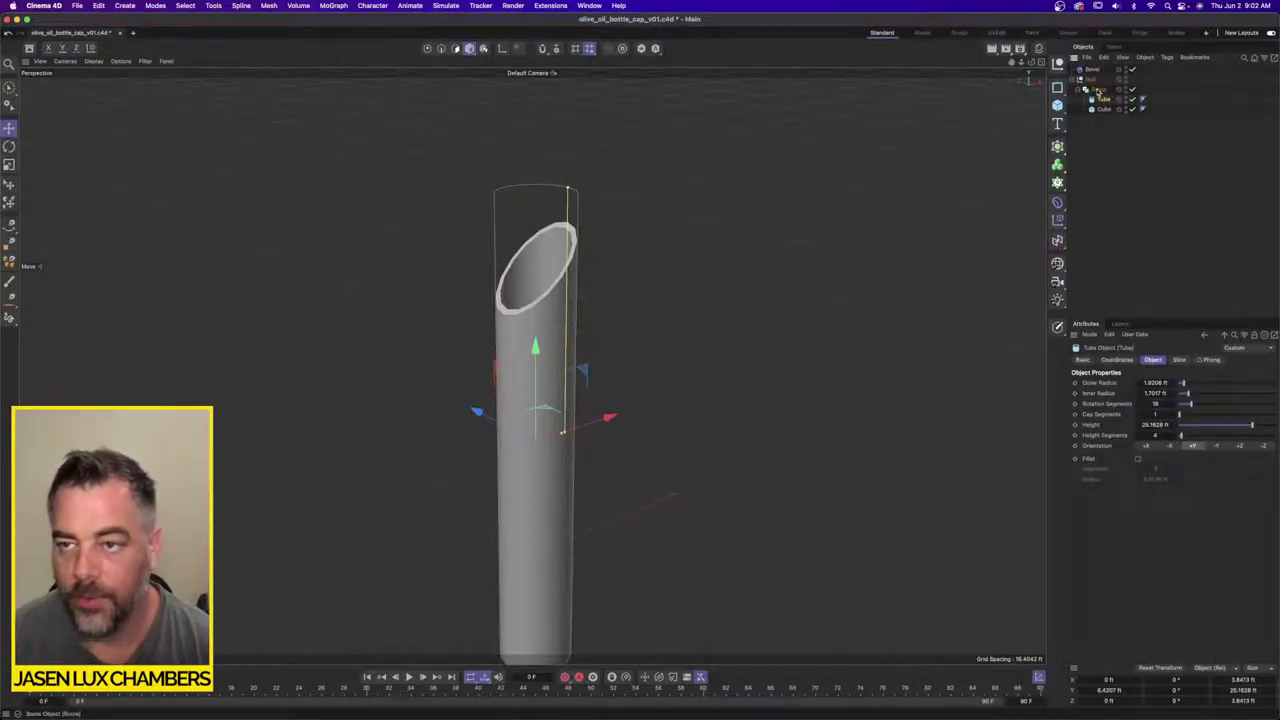
# Step: Make the Boole editable and select its Tube and Cube polygon objects
pyautogui.moveTo(1087, 143); pyautogui.dragTo(1100, 82)
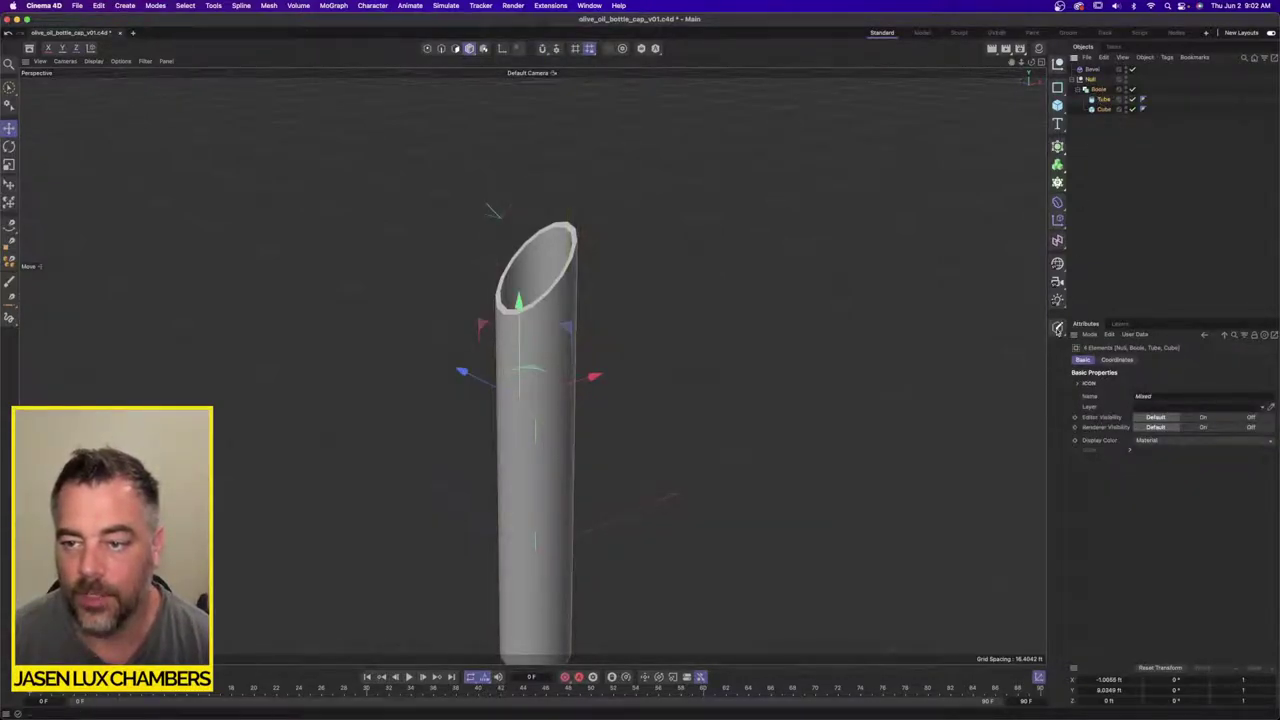
pyautogui.moveTo(1086, 142); pyautogui.dragTo(1097, 90)
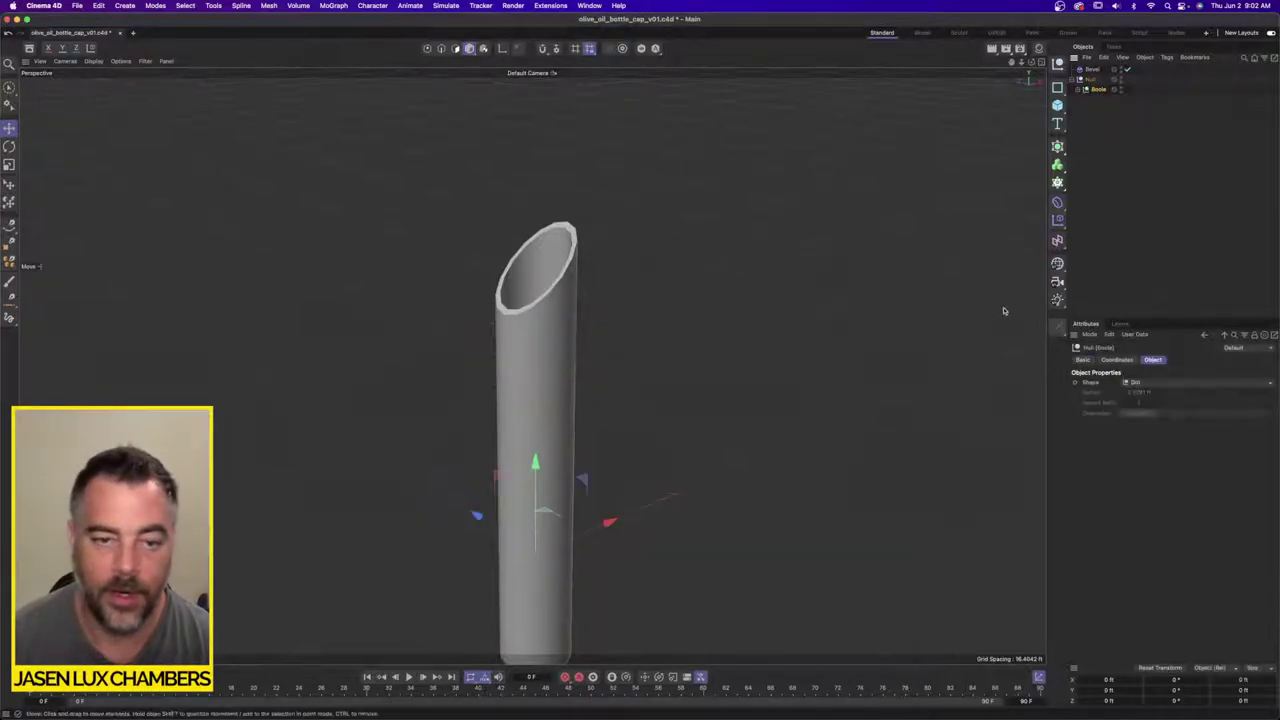
pyautogui.click(1080, 89)
pyautogui.click(1103, 106)
pyautogui.keyDown('shift'); pyautogui.click(1104, 101); pyautogui.keyUp('shift')
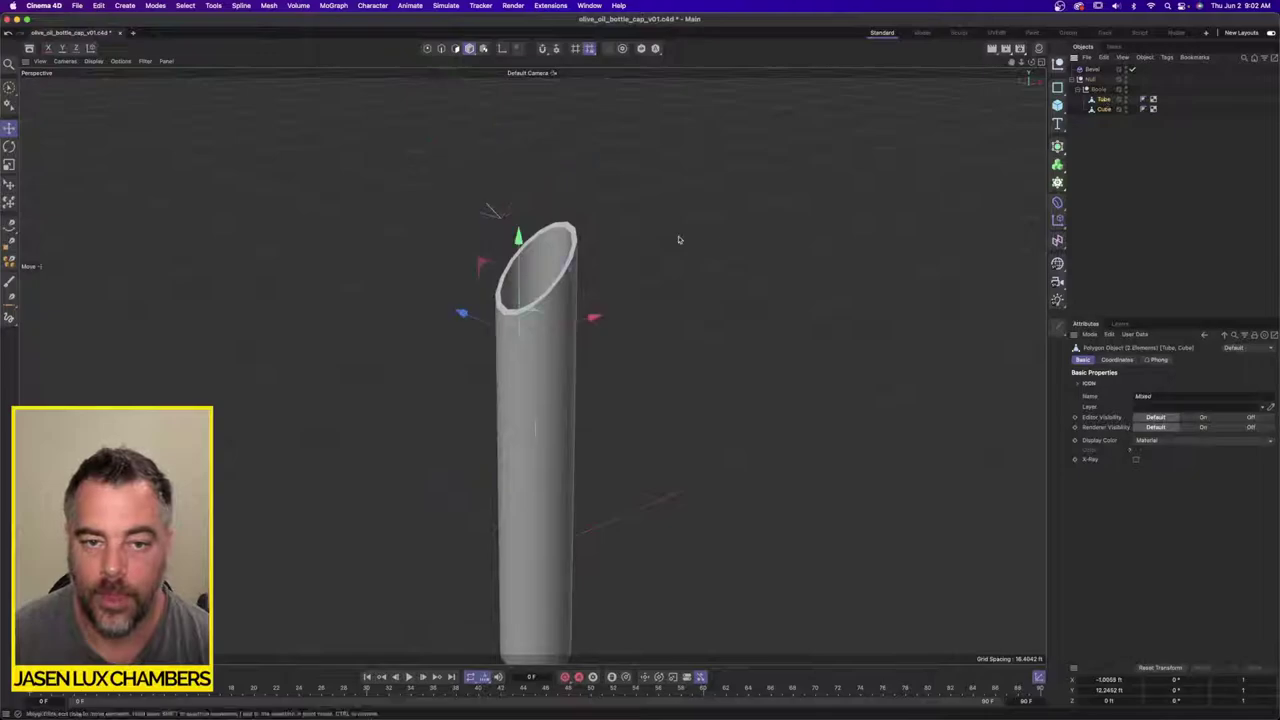
# Step: Pull the Cube piece away from the tube's slanted end to check whether it is separate, and undo the move
pyautogui.keyDown('alt'); pyautogui.moveTo(545, 250); pyautogui.dragTo(617, 243, button='right'); pyautogui.keyUp('alt')
pyautogui.keyDown('alt'); pyautogui.moveTo(617, 243); pyautogui.dragTo(680, 225); pyautogui.keyUp('alt')
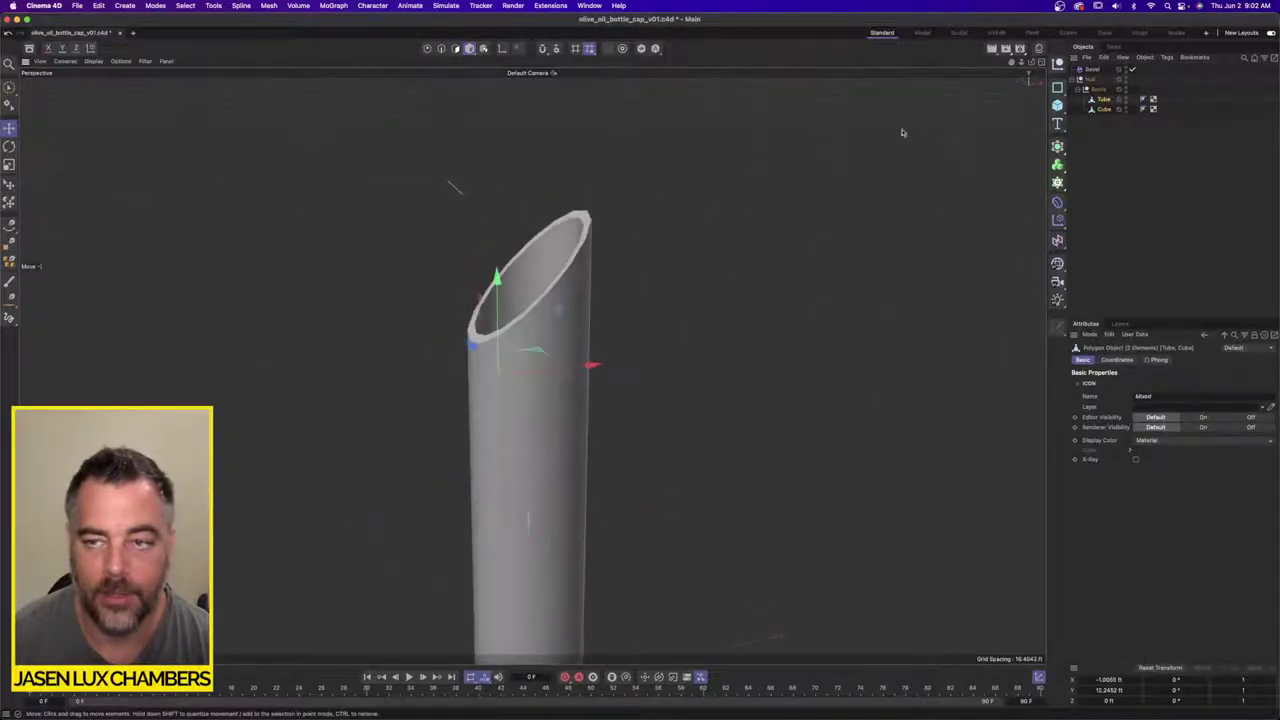
pyautogui.click(1103, 108)
pyautogui.moveTo(404, 137); pyautogui.dragTo(366, 102)
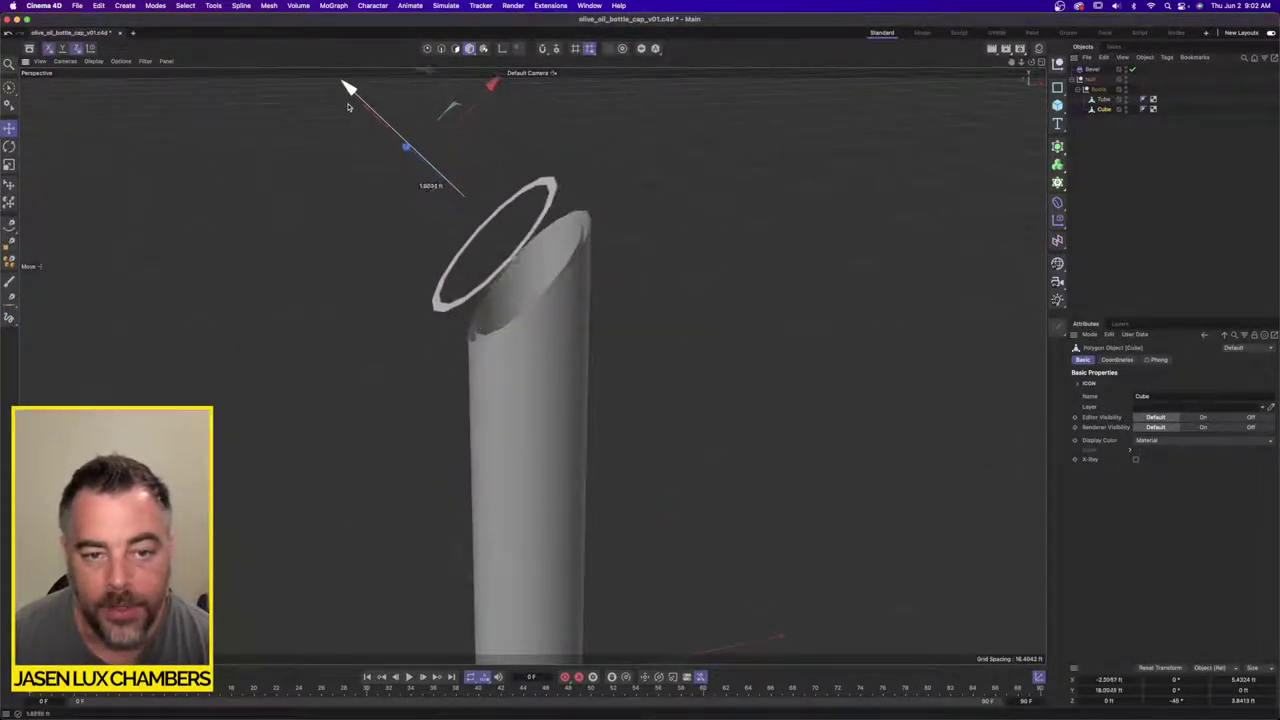
pyautogui.hotkey('ctrl', 'z')
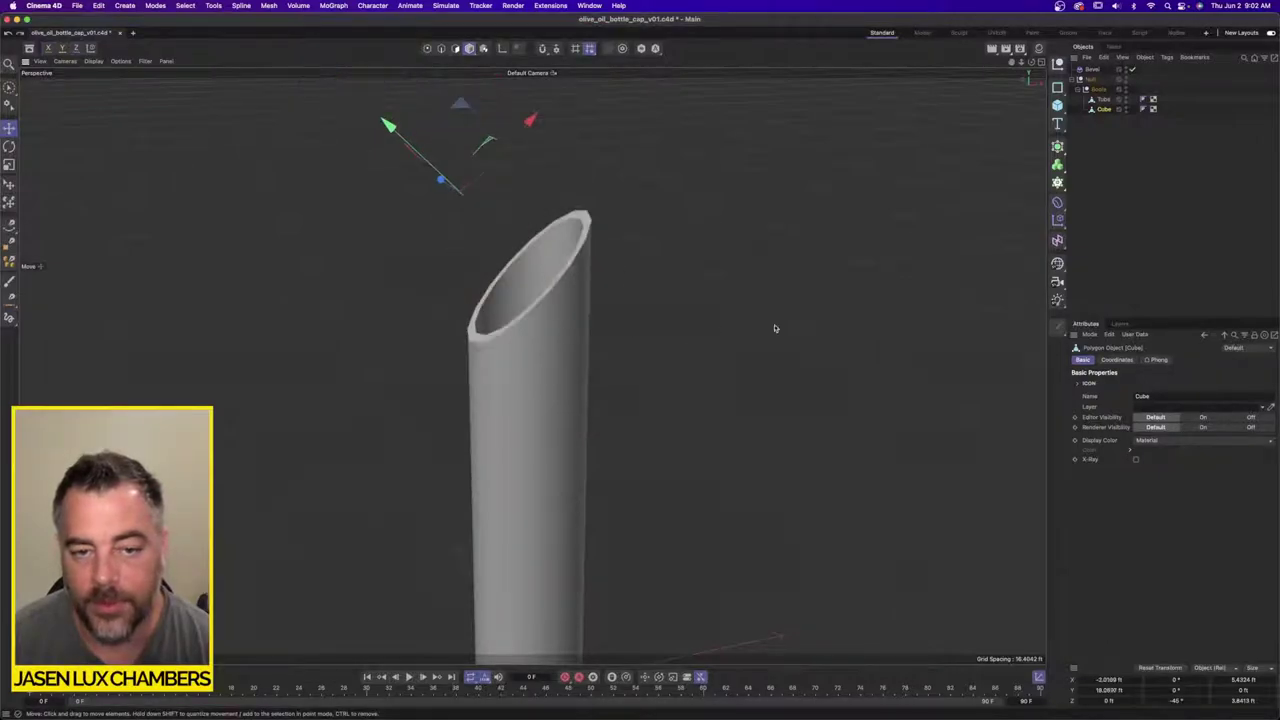
# Step: Merge the Tube and Cube polygon objects into a single mesh with Connect Objects + Delete
pyautogui.keyDown('ctrl'); pyautogui.click(1101, 100); pyautogui.keyUp('ctrl')
pyautogui.rightClick(1103, 103)
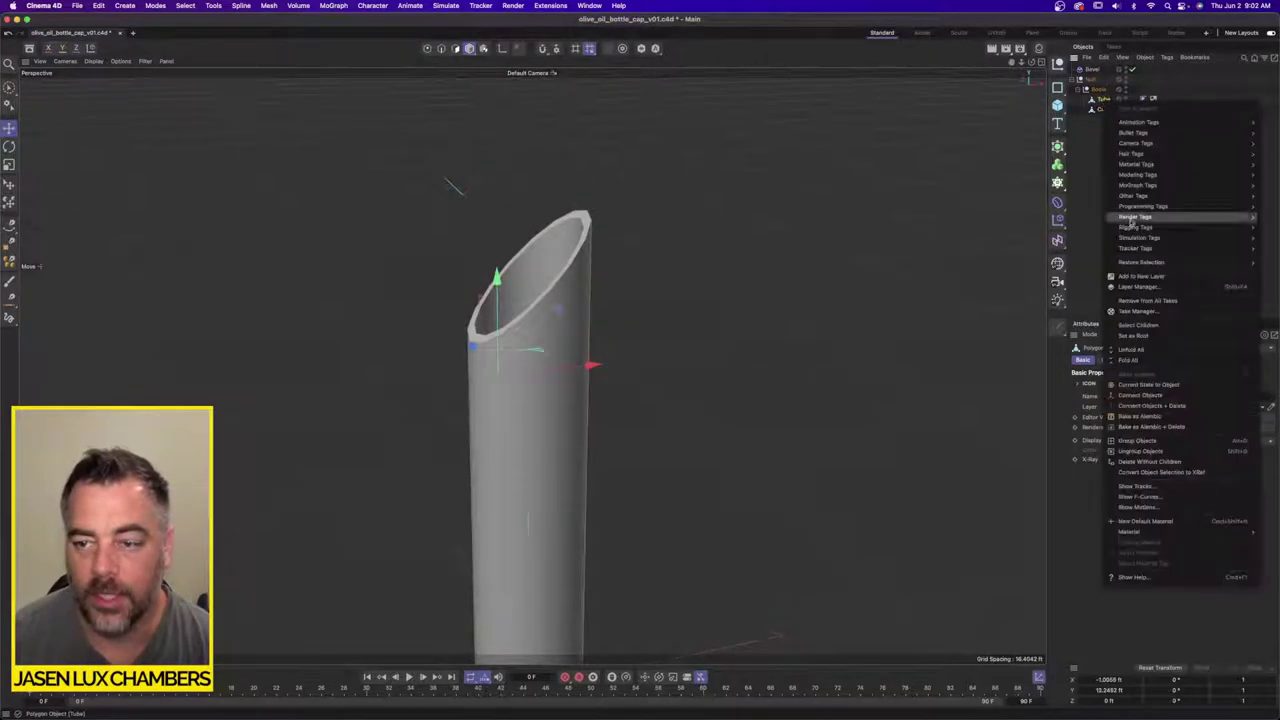
pyautogui.click(1185, 411)
pyautogui.keyDown('alt'); pyautogui.moveTo(778, 276); pyautogui.dragTo(546, 300); pyautogui.keyUp('alt')
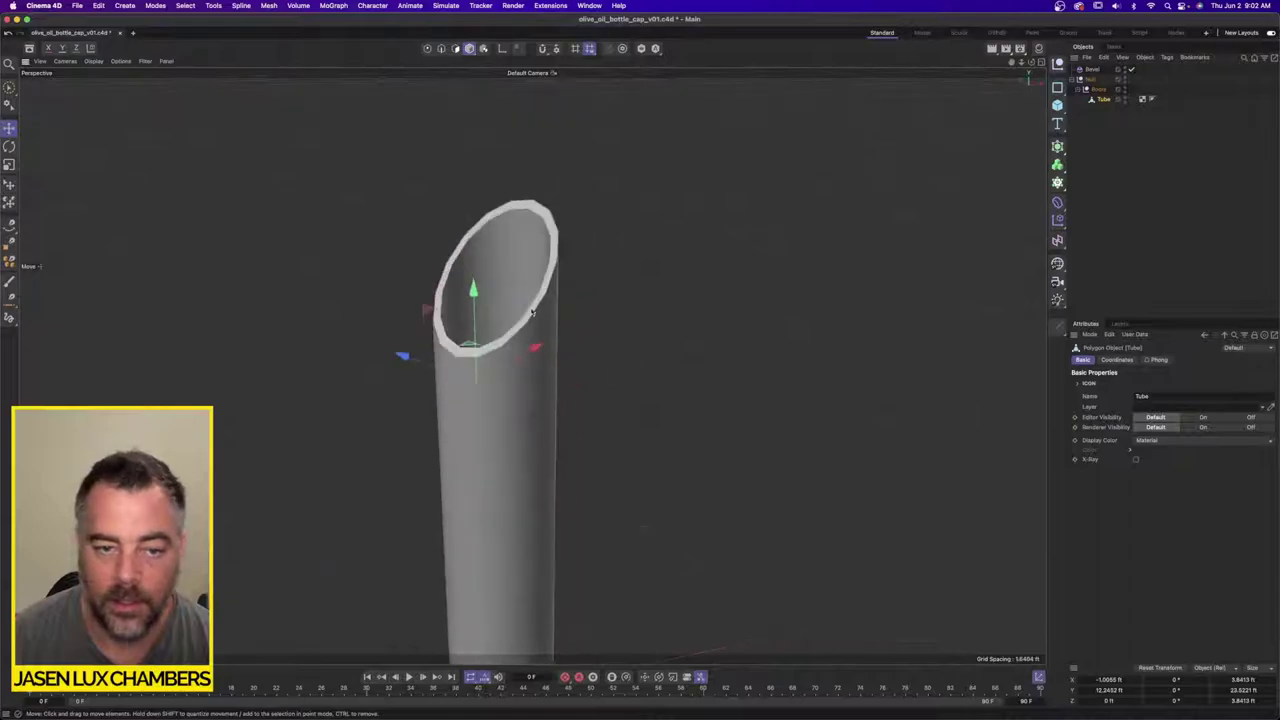
pyautogui.scroll(3, 546, 300)
# Step: Optimize the merged tube's mesh in point mode, with polygons, unused points and points included and a tolerance of 0 ft
pyautogui.click(299, 6)
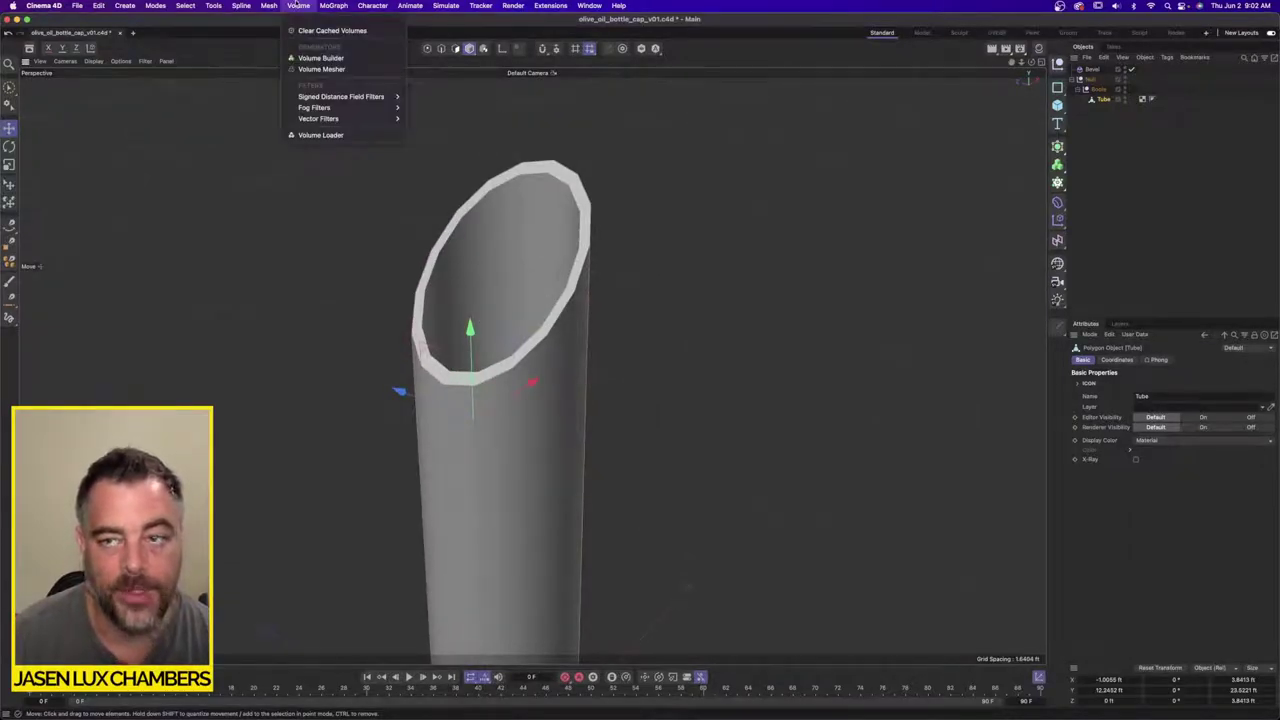
pyautogui.click(299, 6)
pyautogui.click(427, 48)
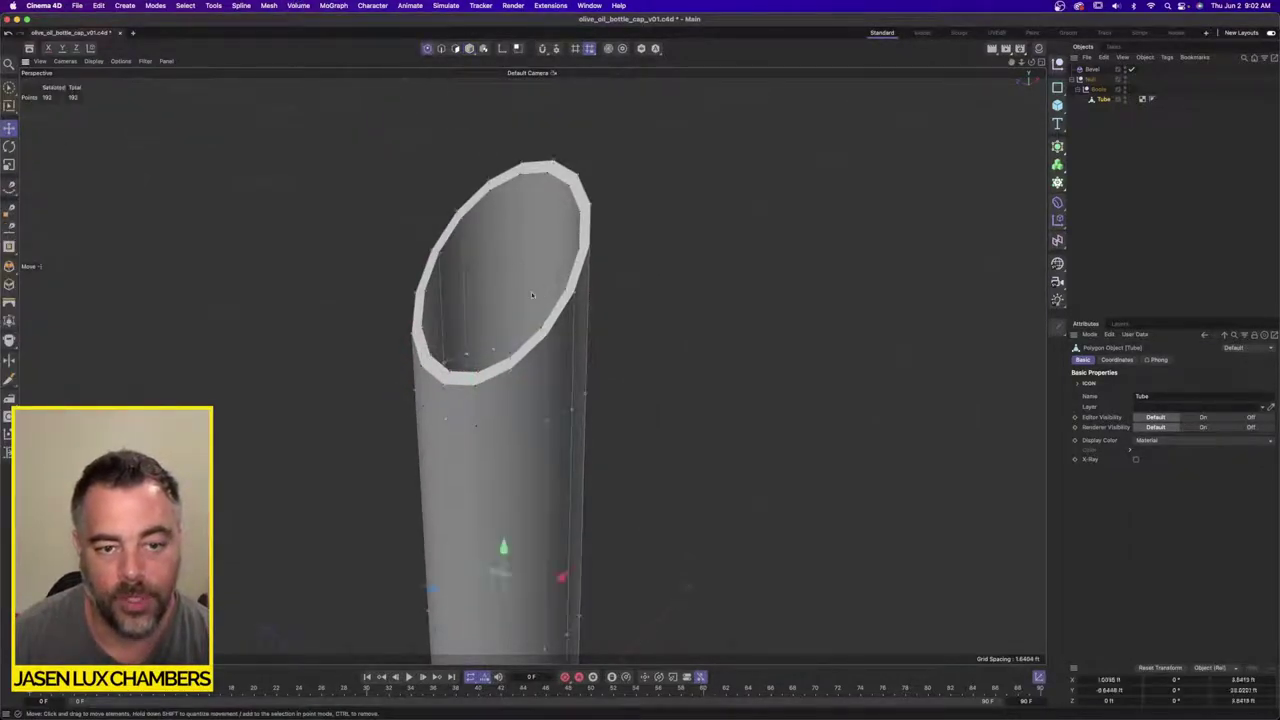
pyautogui.click(299, 6)
pyautogui.moveTo(270, 5)
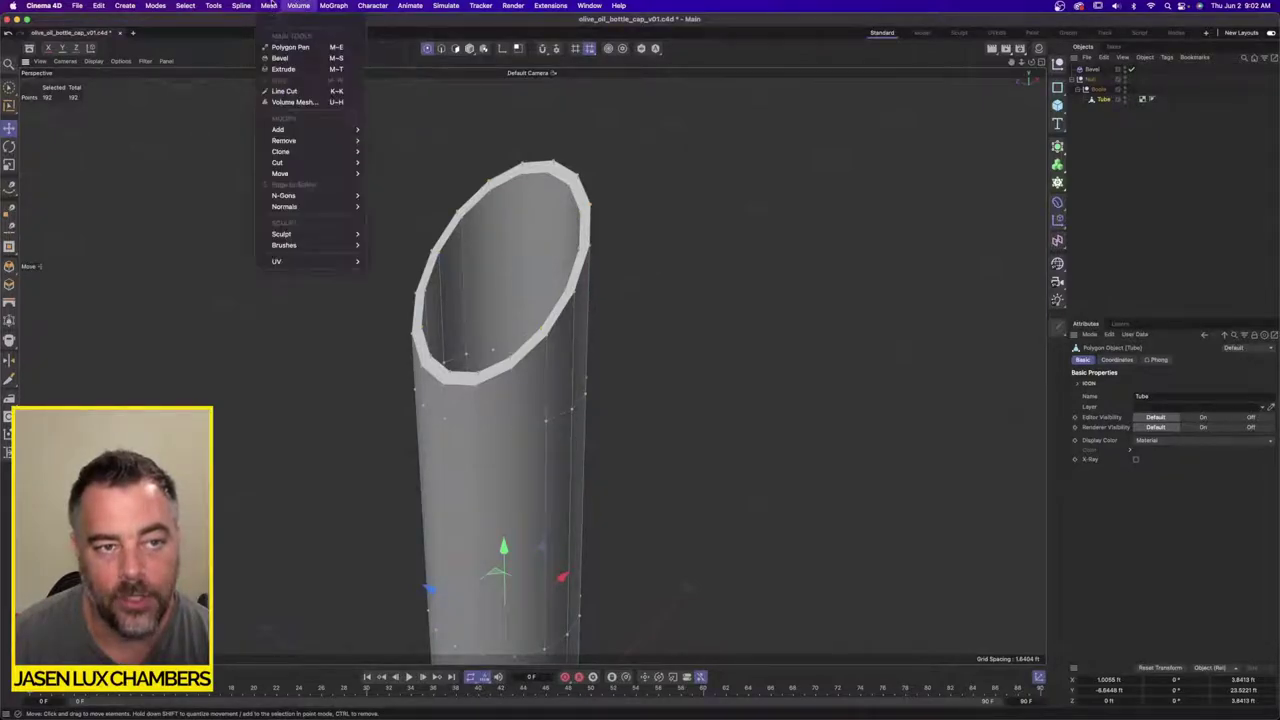
pyautogui.moveTo(290, 140)
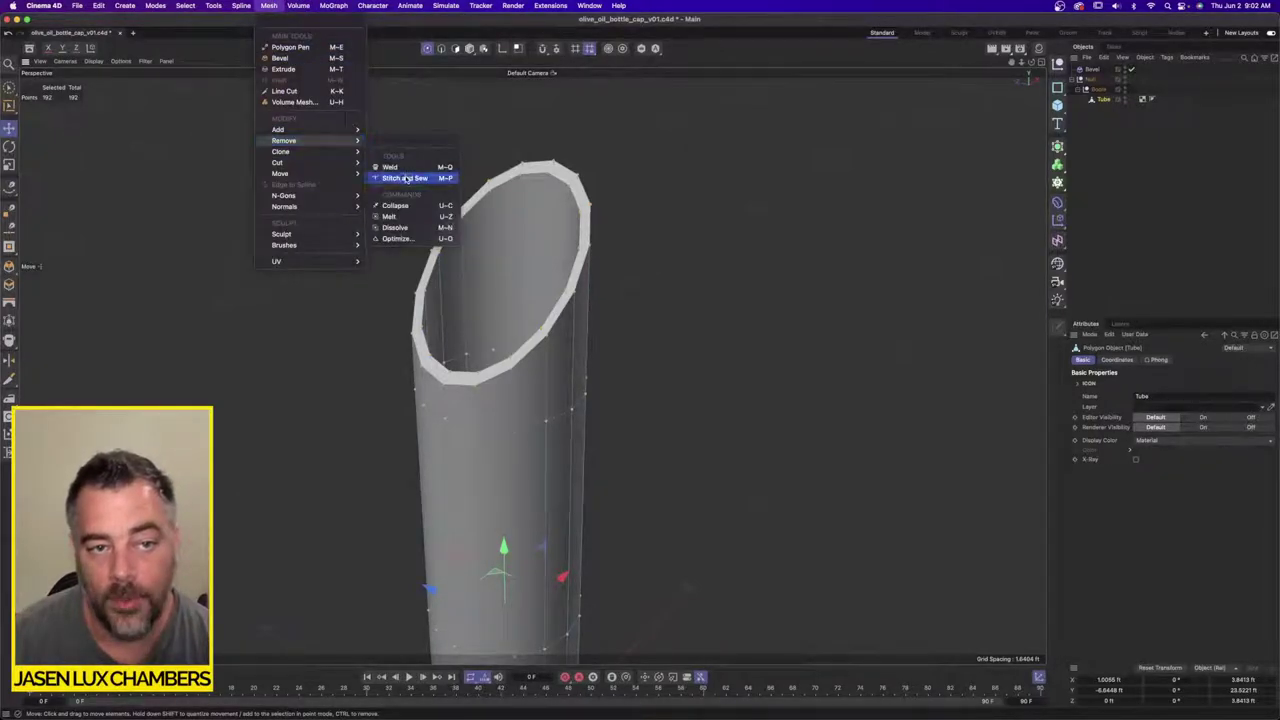
pyautogui.click(396, 239)
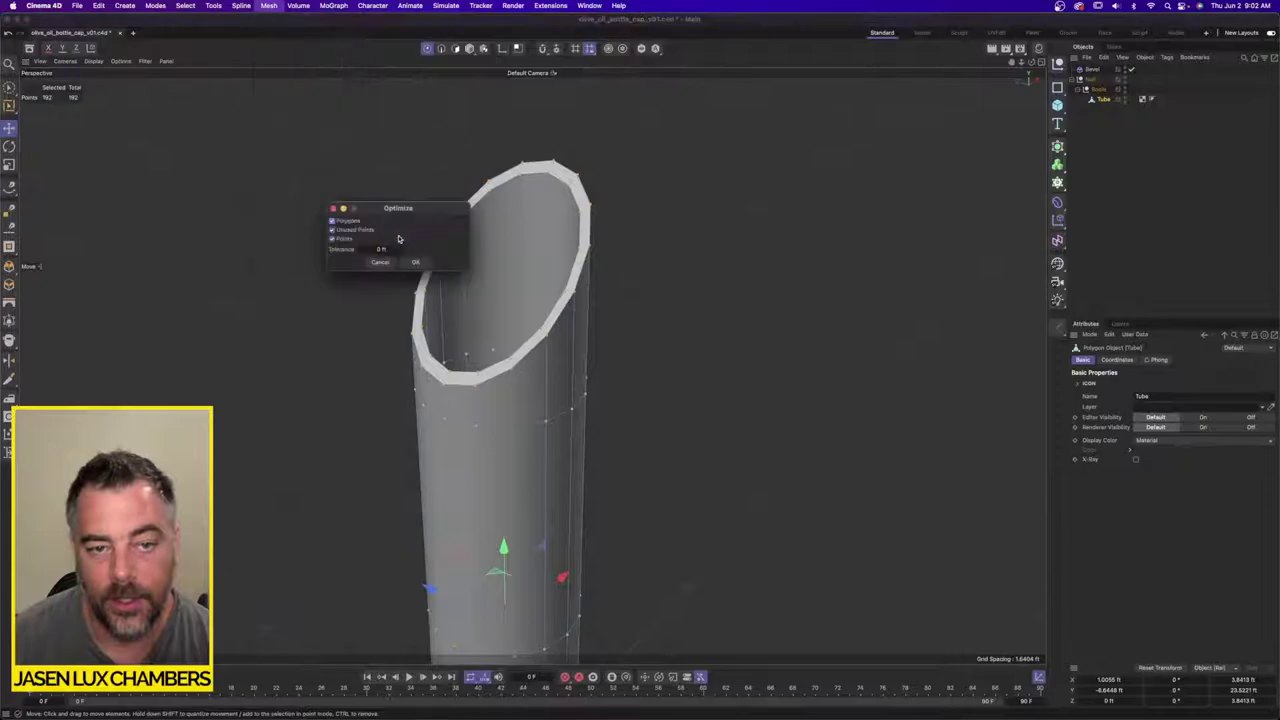
pyautogui.moveTo(407, 209); pyautogui.dragTo(700, 266)
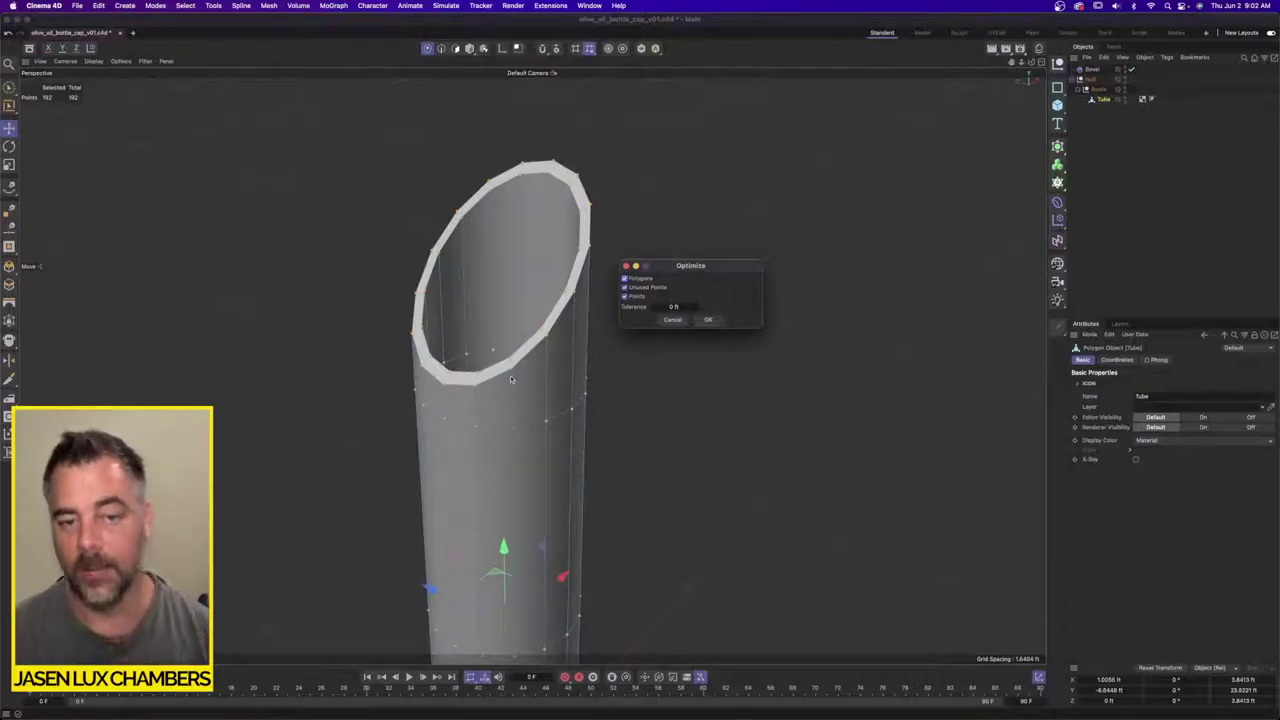
pyautogui.click(708, 320)
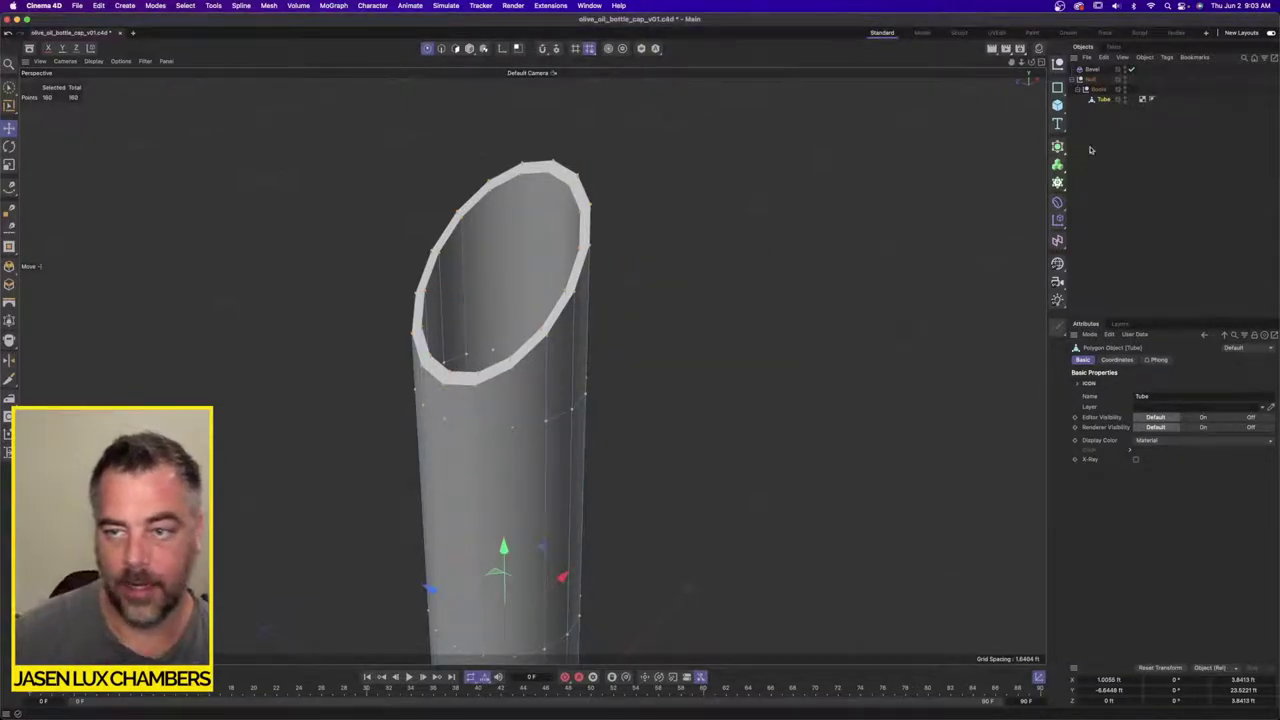
# Step: Test-move an outer point on the slanted rim to check that the cap and wall are joined, and undo the move
pyautogui.scroll(5, 530, 347)
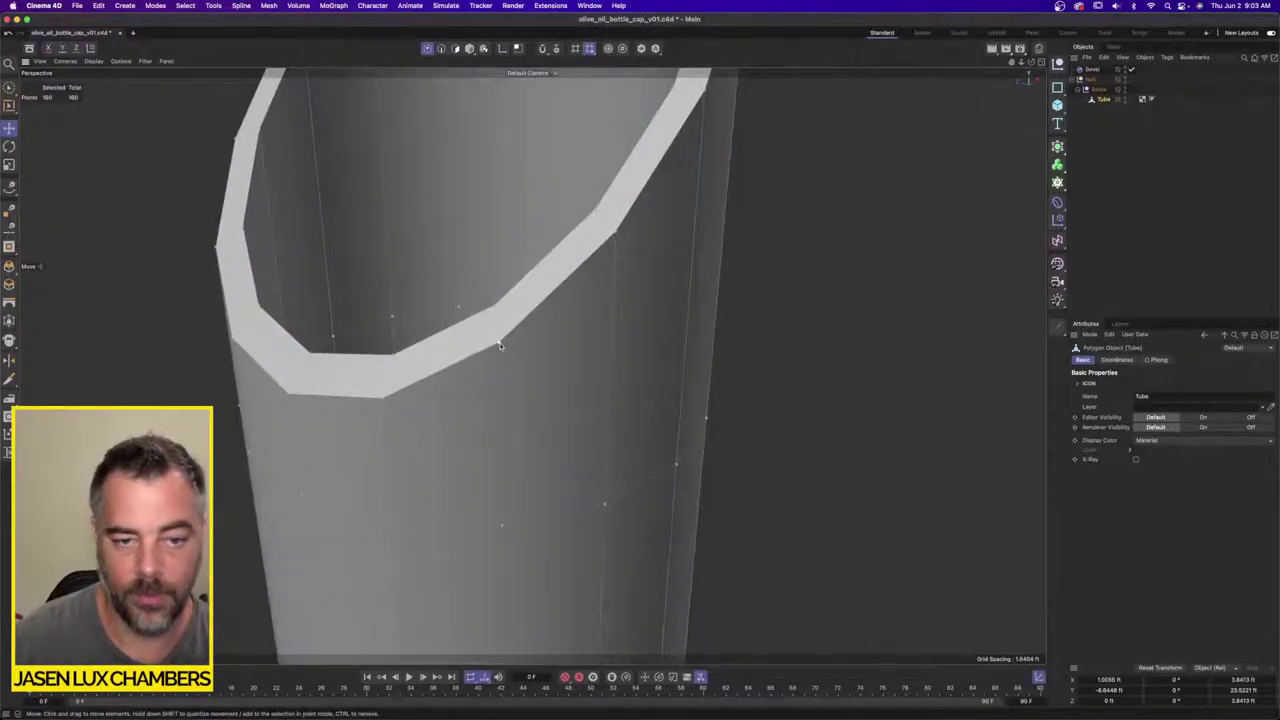
pyautogui.click(500, 345)
pyautogui.moveTo(523, 420); pyautogui.dragTo(497, 404)
pyautogui.scroll(5, 512, 337)
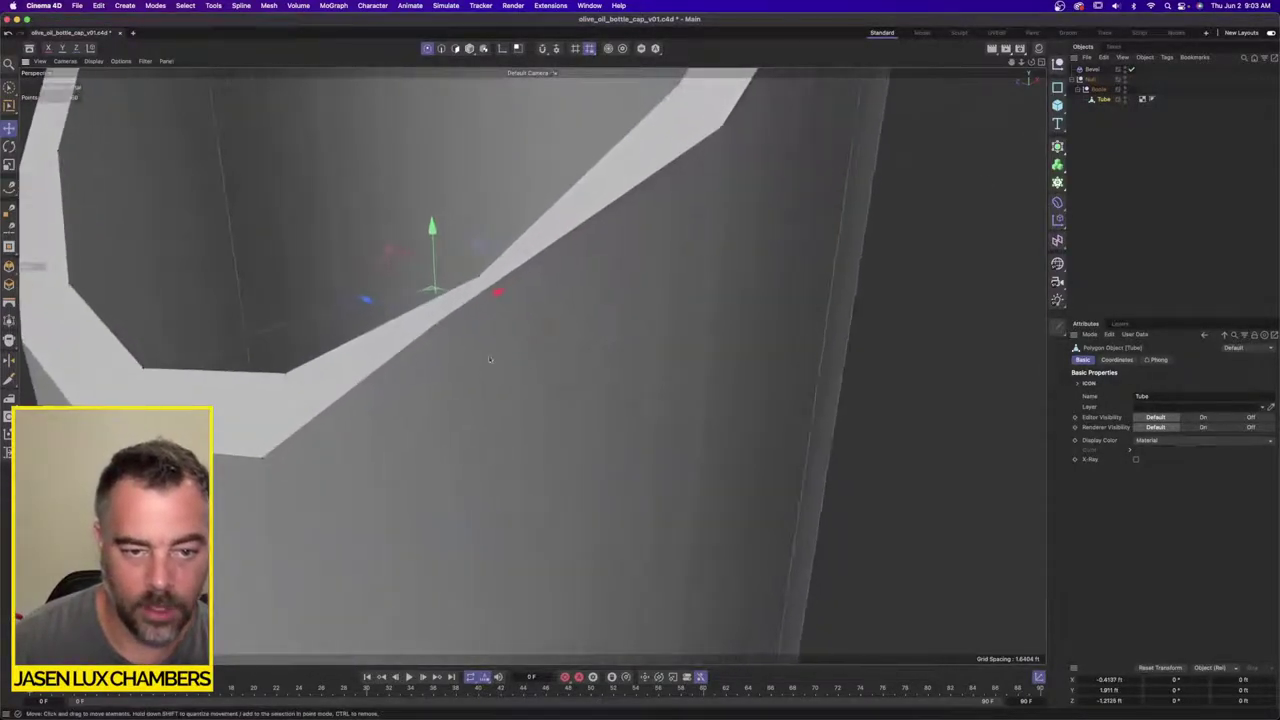
pyautogui.moveTo(490, 360)
pyautogui.mouseDown()
pyautogui.moveTo(622, 512)
pyautogui.moveTo(488, 369)
pyautogui.mouseUp()
pyautogui.press('super+z')
pyautogui.press('super+z')
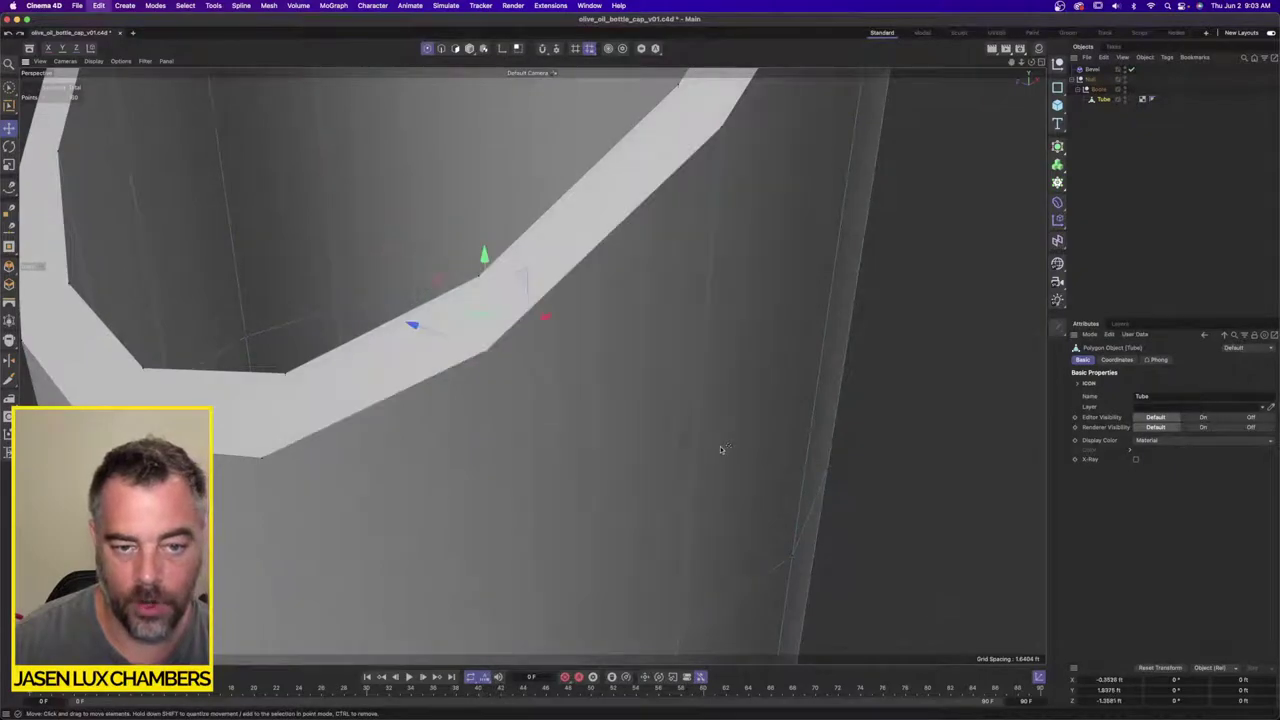
# Step: Put the tube under a Subdivision Surface placed at the top of the object hierarchy
pyautogui.scroll(-6, 535, 322)
pyautogui.scroll(-4, 590, 320)
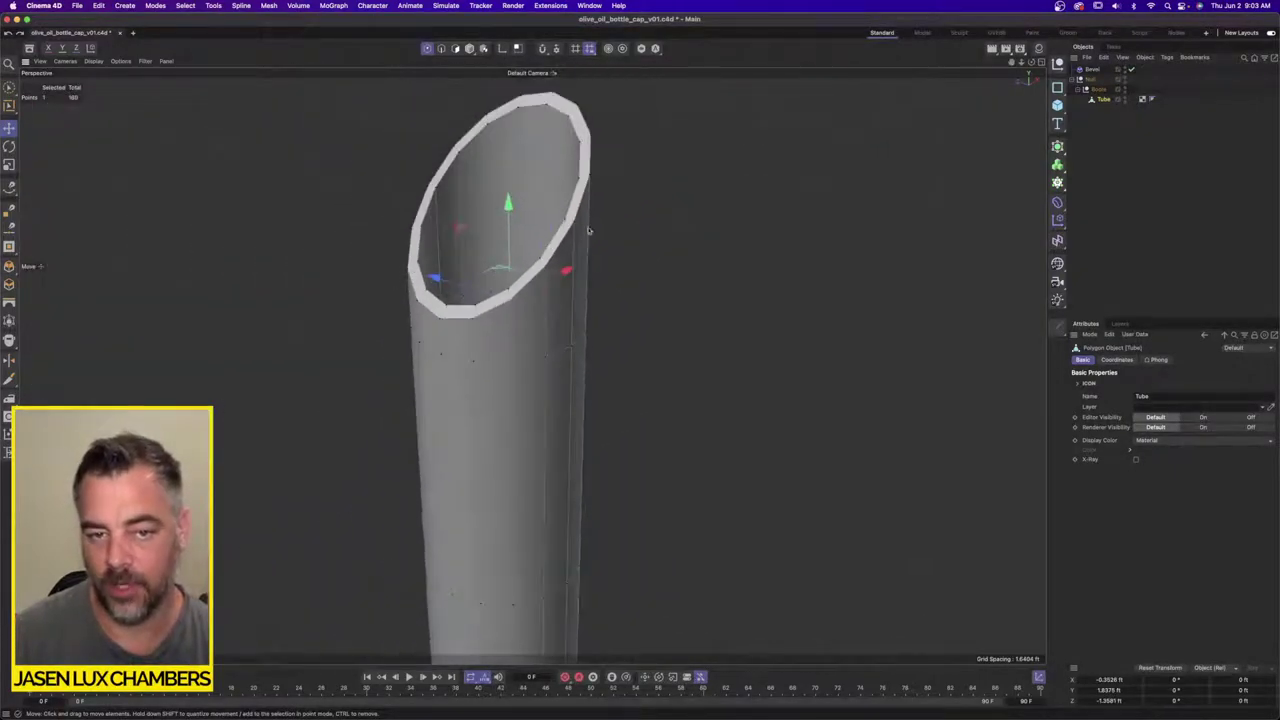
pyautogui.keyDown('alt'); pyautogui.moveTo(590, 290); pyautogui.dragTo(550, 368, button='middle'); pyautogui.keyUp('alt')
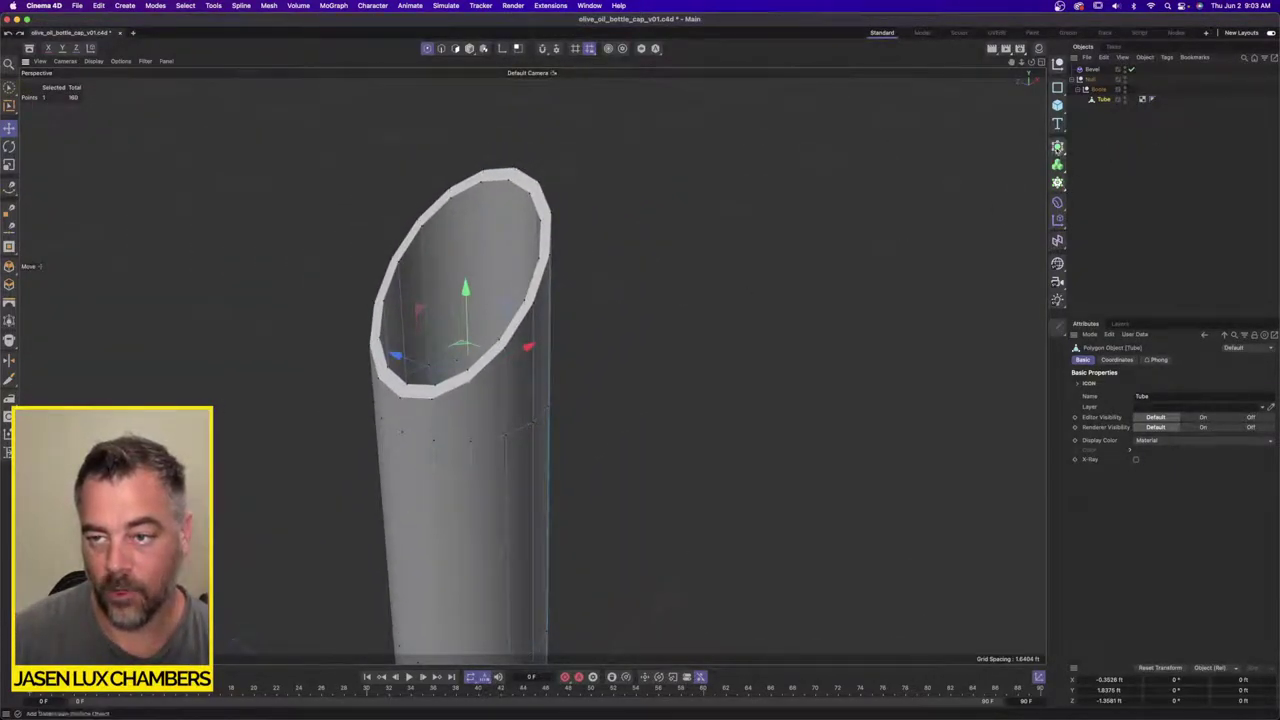
pyautogui.keyDown('alt'); pyautogui.click(1057, 183); pyautogui.keyUp('alt')
pyautogui.moveTo(1117, 71); pyautogui.dragTo(1116, 71)
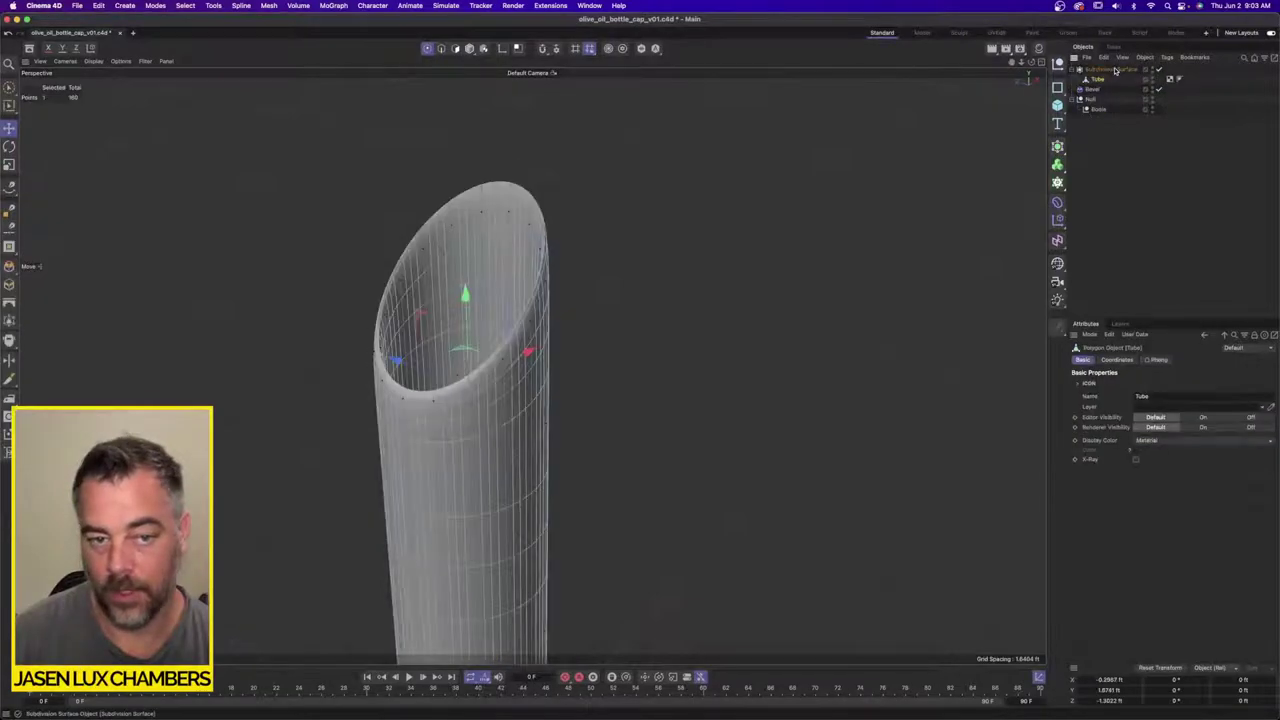
# Step: Undo the subdivision grouping, nest the Bevel deformer under the extracted Tube, and delete the Subdivision Surface
pyautogui.press('super+z')
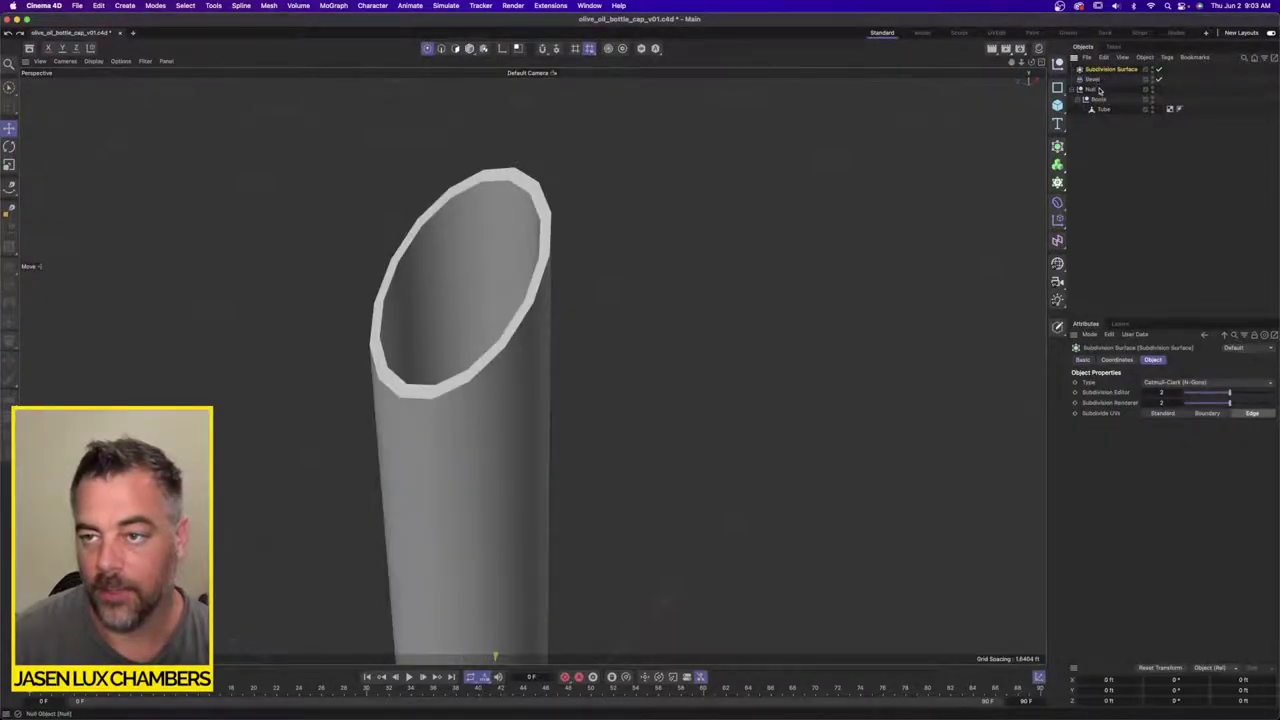
pyautogui.moveTo(1093, 81)
pyautogui.mouseDown()
pyautogui.moveTo(1110, 110)
pyautogui.moveTo(1112, 75)
pyautogui.mouseUp()
pyautogui.click(1106, 100)
pyautogui.click(1114, 71)
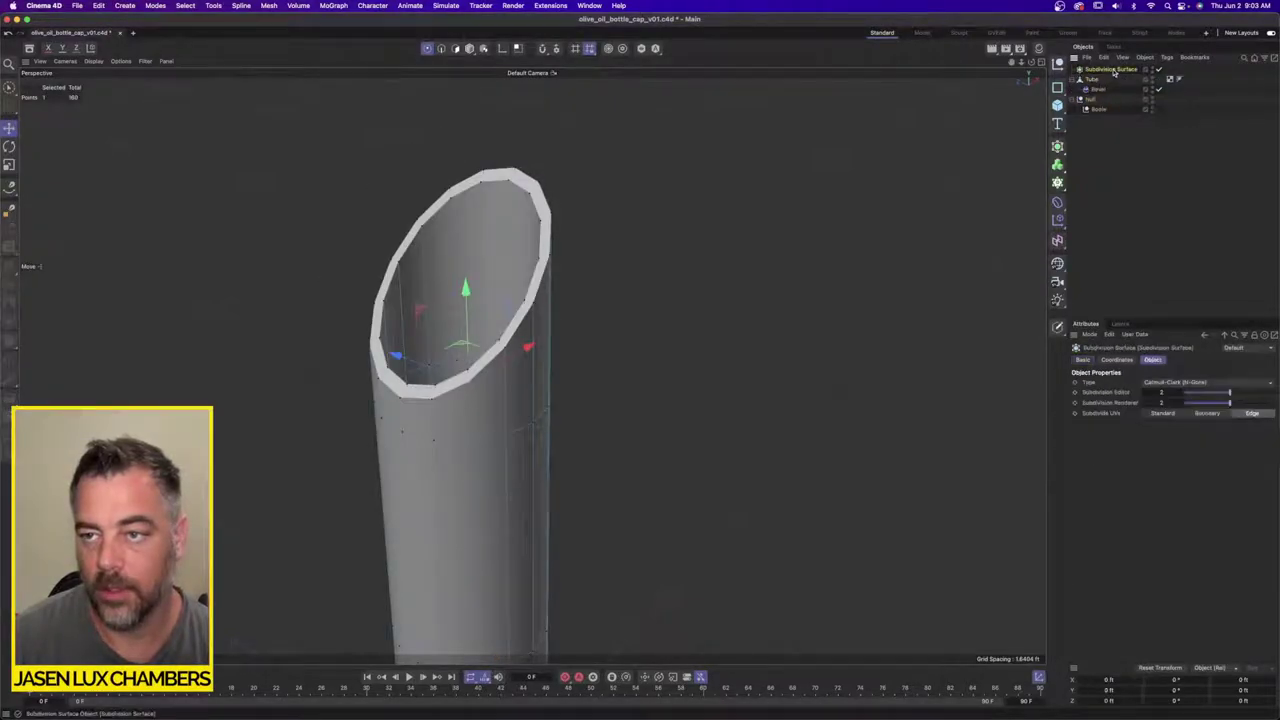
pyautogui.press('Delete')
# Step: Try the Bevel deformer on the tube's edges with an offset of 0.2297 ft and 6 subdivisions
pyautogui.click(1100, 78)
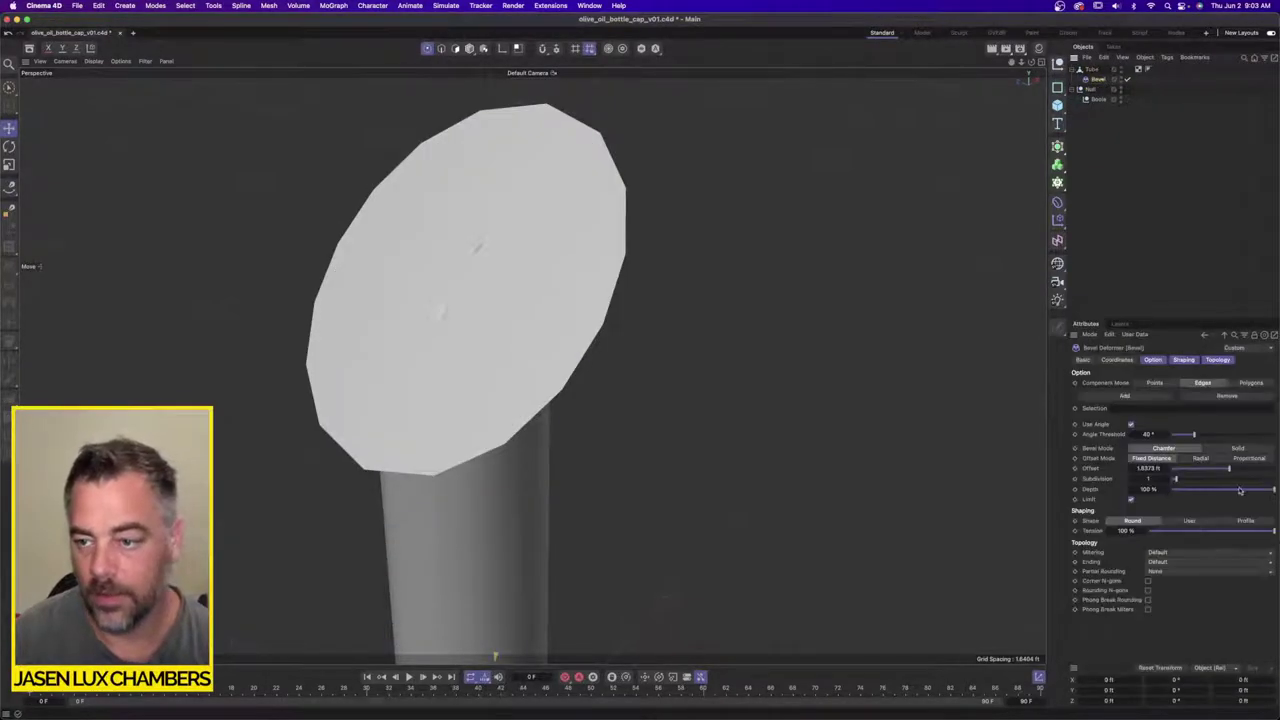
pyautogui.moveTo(1200, 474)
pyautogui.mouseDown()
pyautogui.moveTo(1176, 473)
pyautogui.moveTo(1192, 481)
pyautogui.mouseUp()
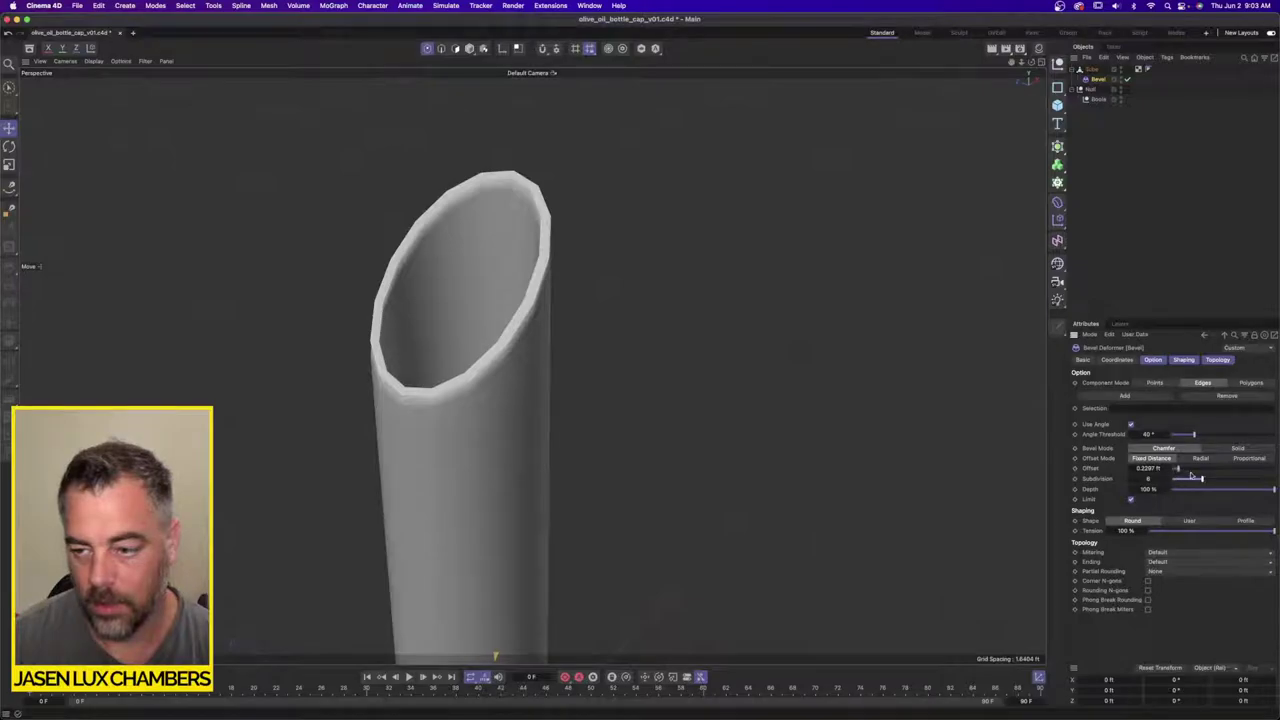
pyautogui.keyDown('alt'); pyautogui.moveTo(400, 350); pyautogui.dragTo(403, 364); pyautogui.keyUp('alt')
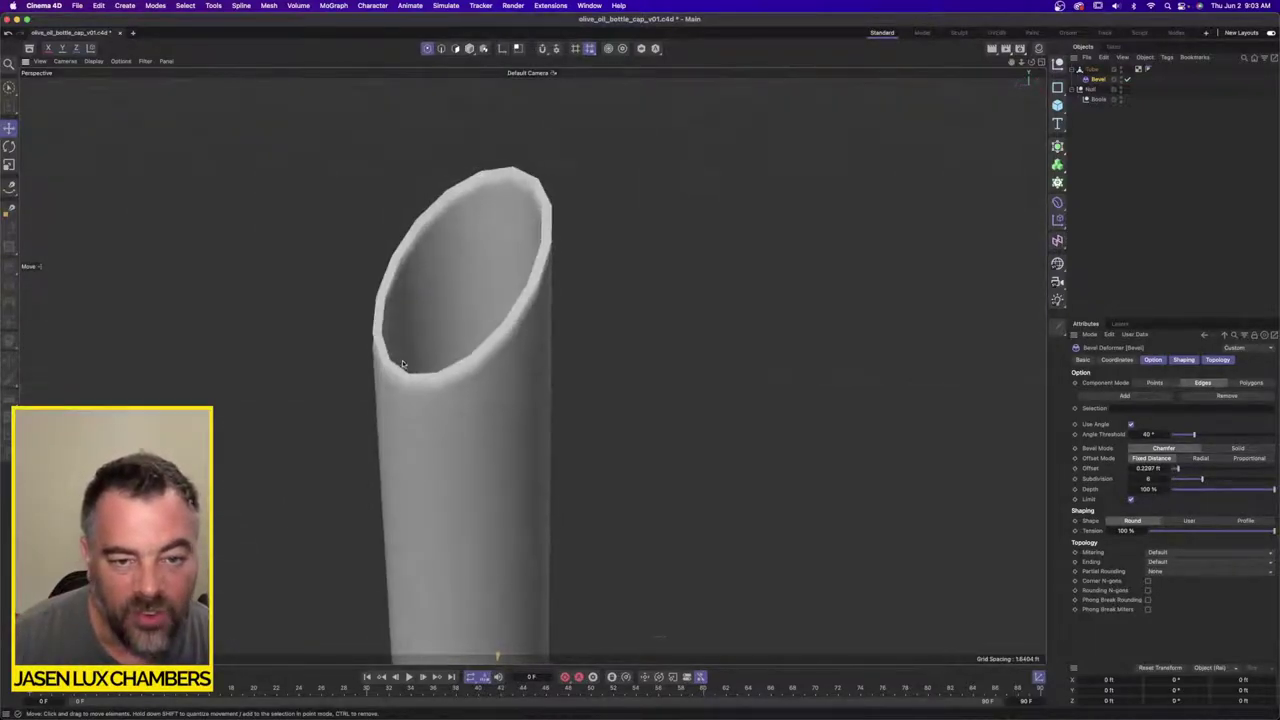
# Step: Put the Tube under a new Subdivision Surface and delete the Bevel deformer and the leftover Null group
pyautogui.press('Delete')
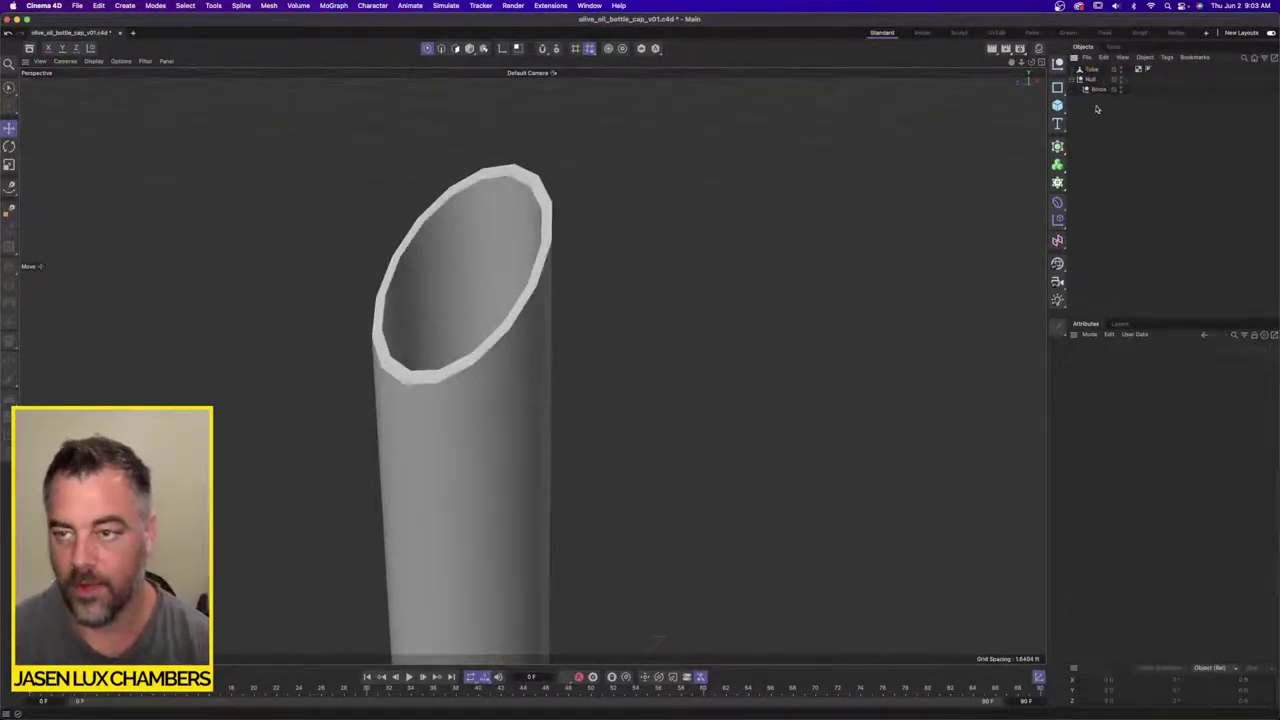
pyautogui.click(1058, 148)
pyautogui.moveTo(1093, 80); pyautogui.dragTo(1111, 70)
pyautogui.click(1087, 90)
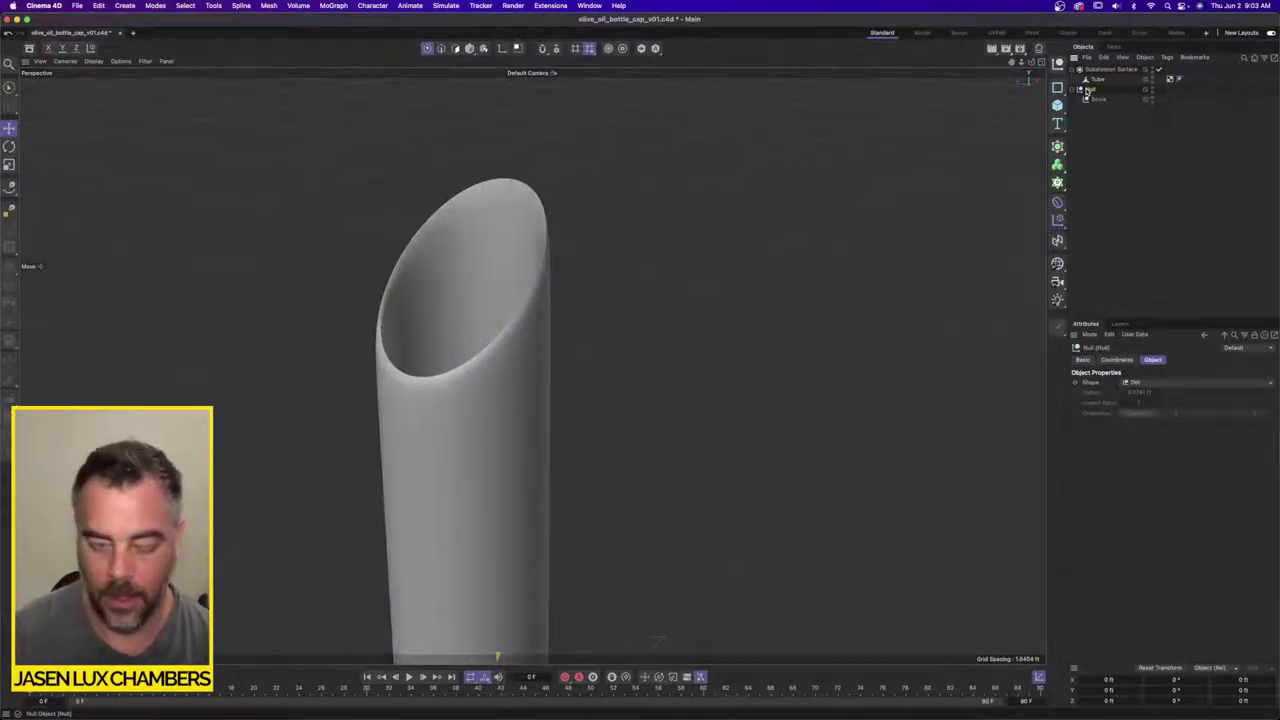
pyautogui.press('Delete')
# Step: Add a Loop/Path Cut around the tube close to its slanted rim, at an offset of about 9%, to tighten the edge
pyautogui.click(1097, 79)
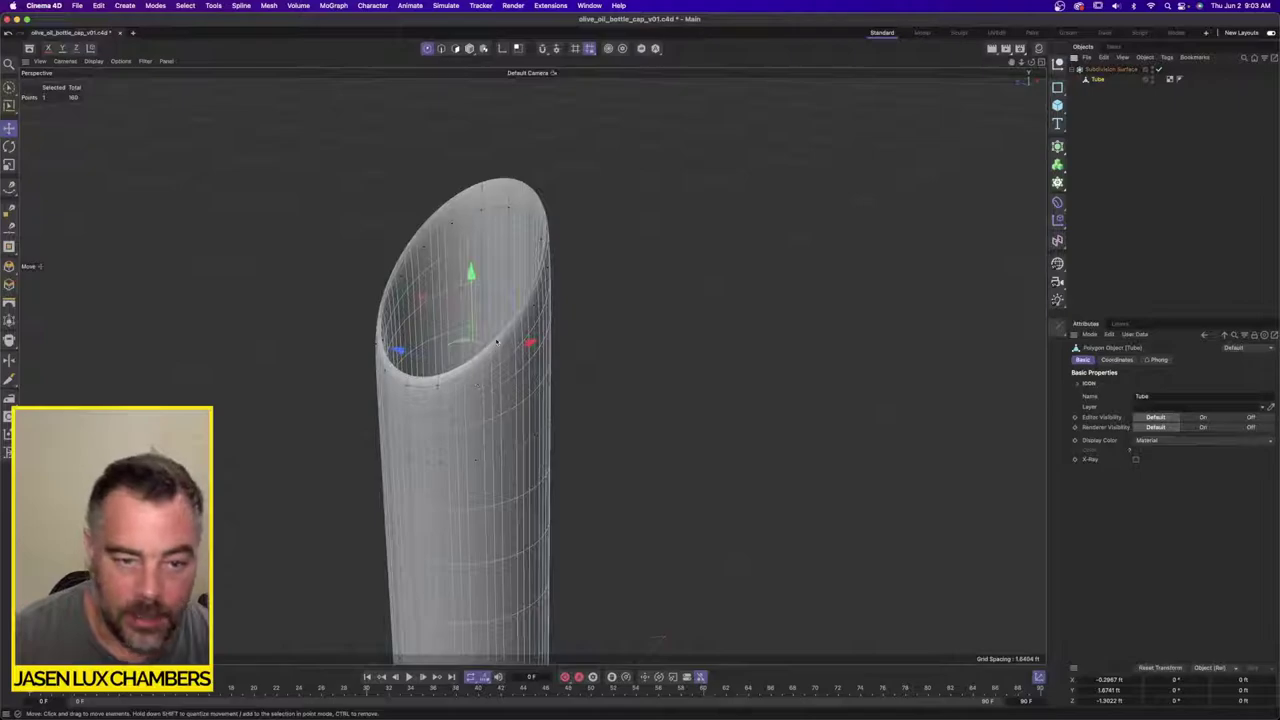
pyautogui.keyDown('alt'); pyautogui.moveTo(496, 341); pyautogui.dragTo(608, 348); pyautogui.keyUp('alt')
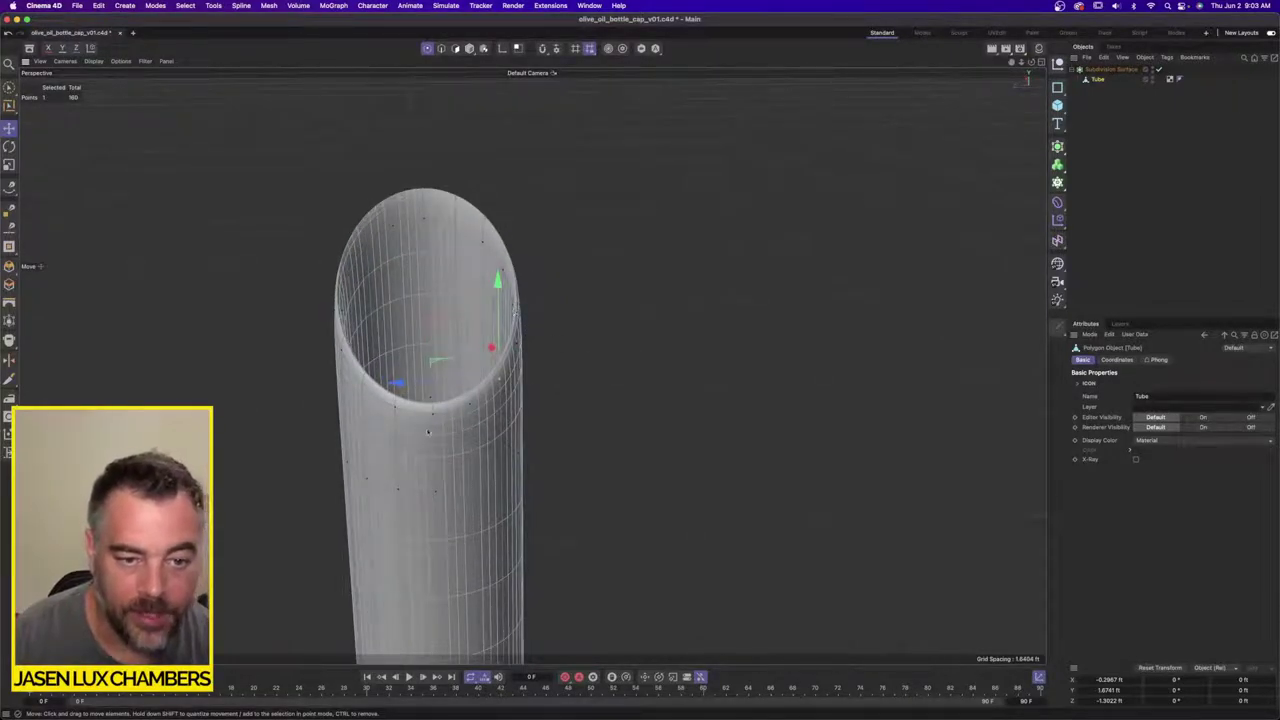
pyautogui.keyDown('alt'); pyautogui.moveTo(564, 429); pyautogui.dragTo(471, 150); pyautogui.keyUp('alt')
pyautogui.click(270, 6)
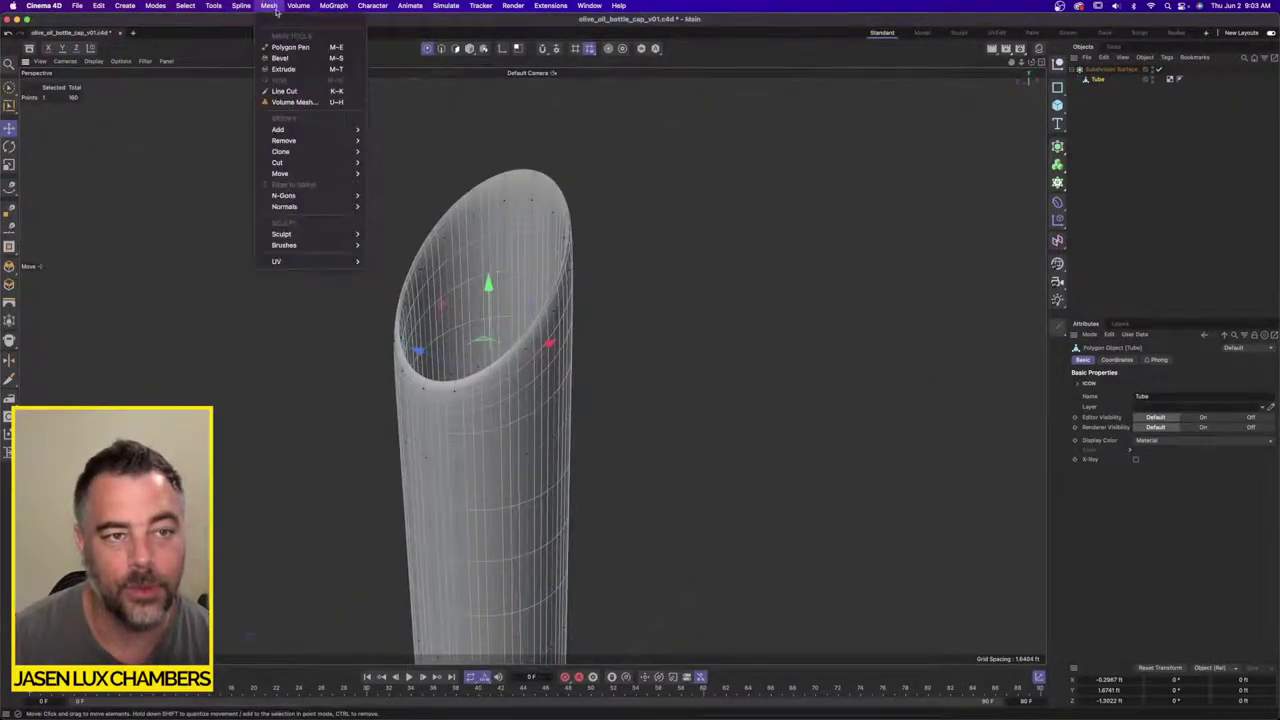
pyautogui.moveTo(308, 163)
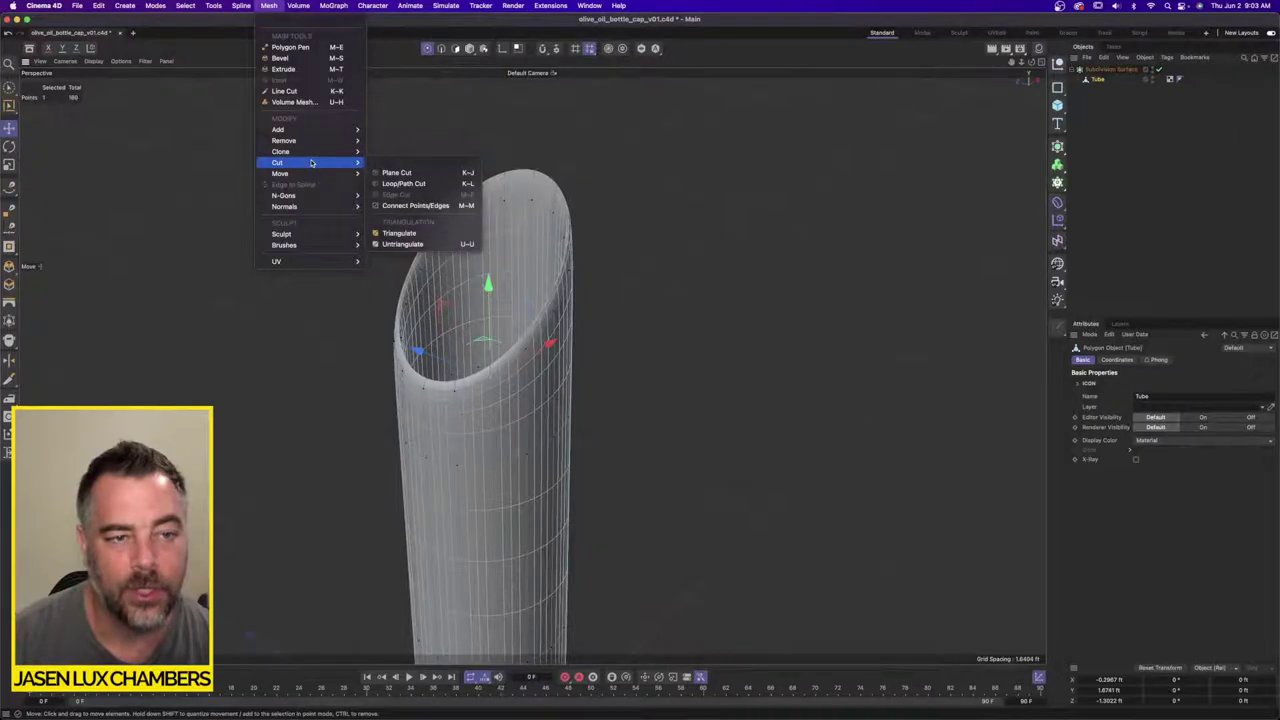
pyautogui.click(423, 183)
pyautogui.scroll(2, 530, 347)
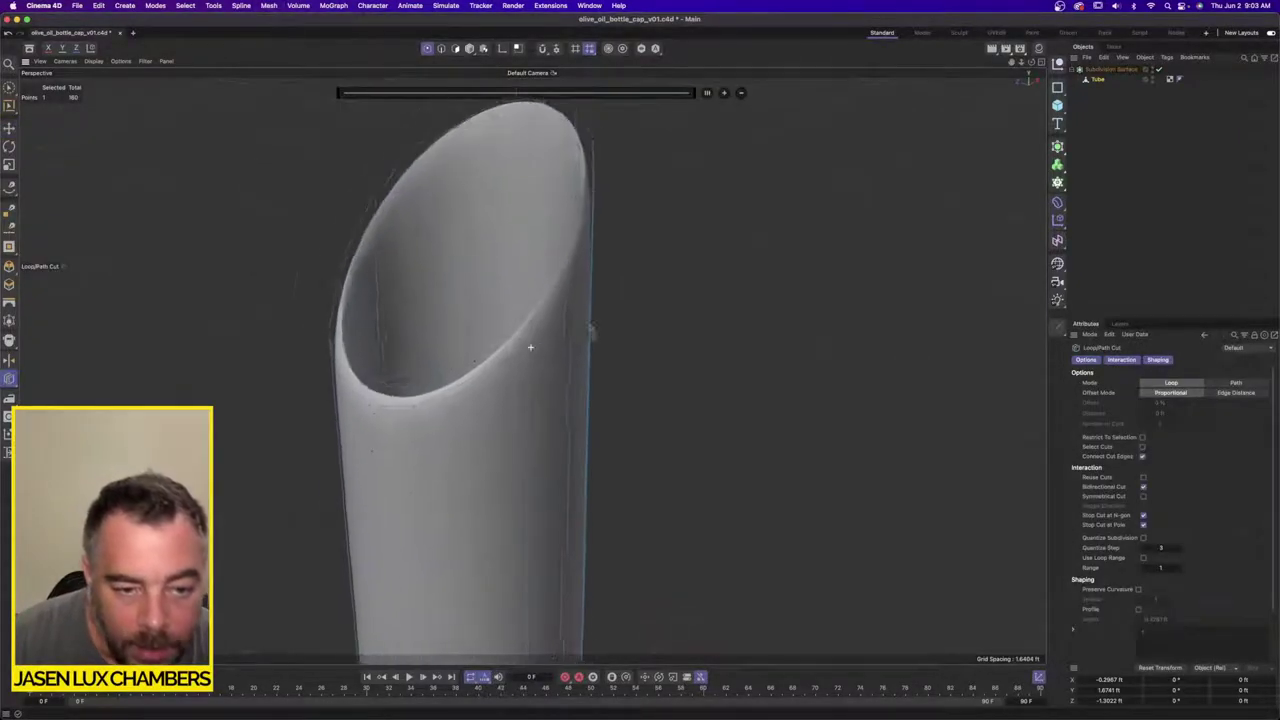
pyautogui.scroll(1, 530, 347)
pyautogui.keyDown('alt'); pyautogui.moveTo(455, 400); pyautogui.dragTo(686, 402); pyautogui.keyUp('alt')
pyautogui.click(437, 396)
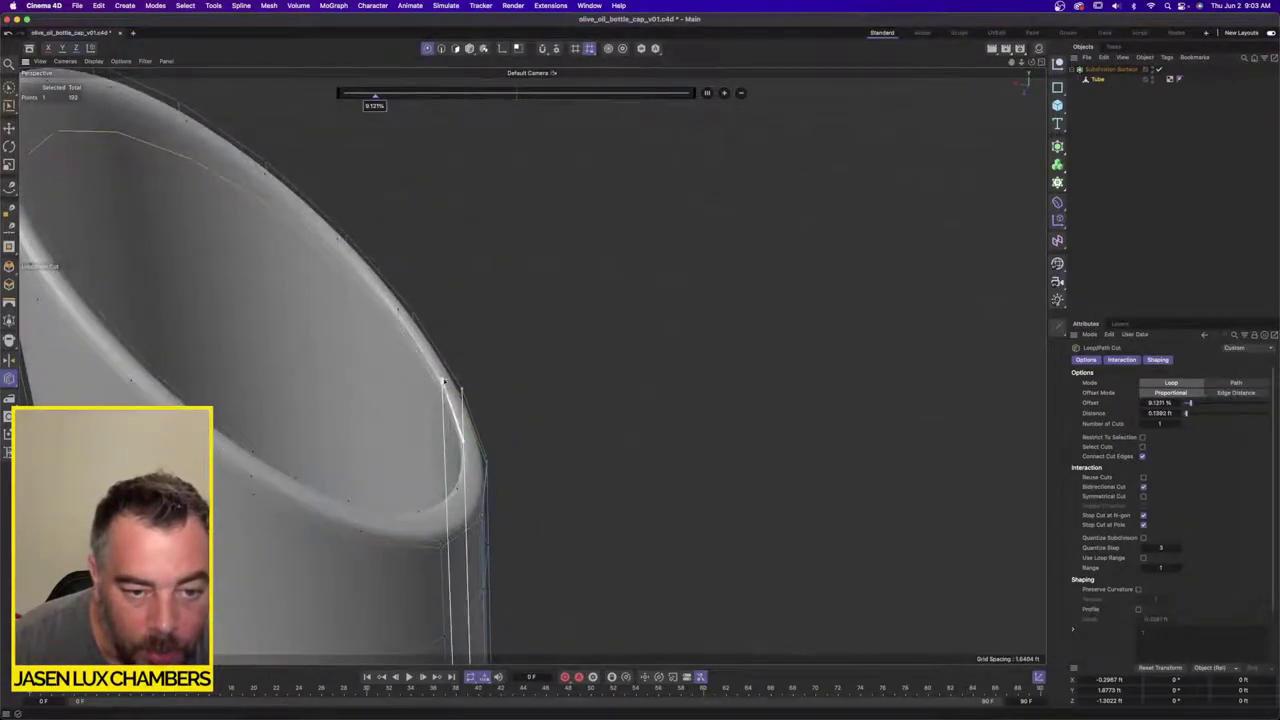
pyautogui.keyDown('alt'); pyautogui.moveTo(437, 396); pyautogui.dragTo(437, 424); pyautogui.keyUp('alt')
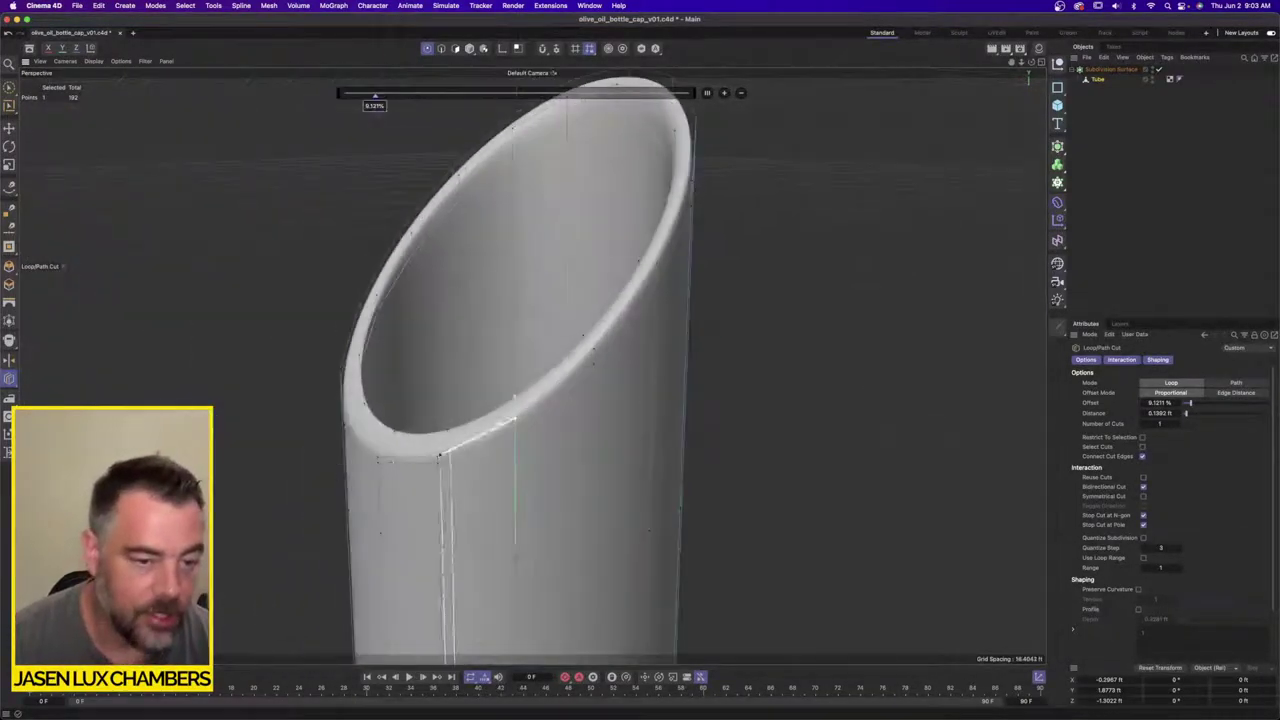
pyautogui.scroll(-5, 437, 424)
pyautogui.click(1110, 229)
# Step: Add a loop cut around the tube's outer wall close to the bottom opening, at an offset of about 97%
pyautogui.scroll(-4, 588, 282)
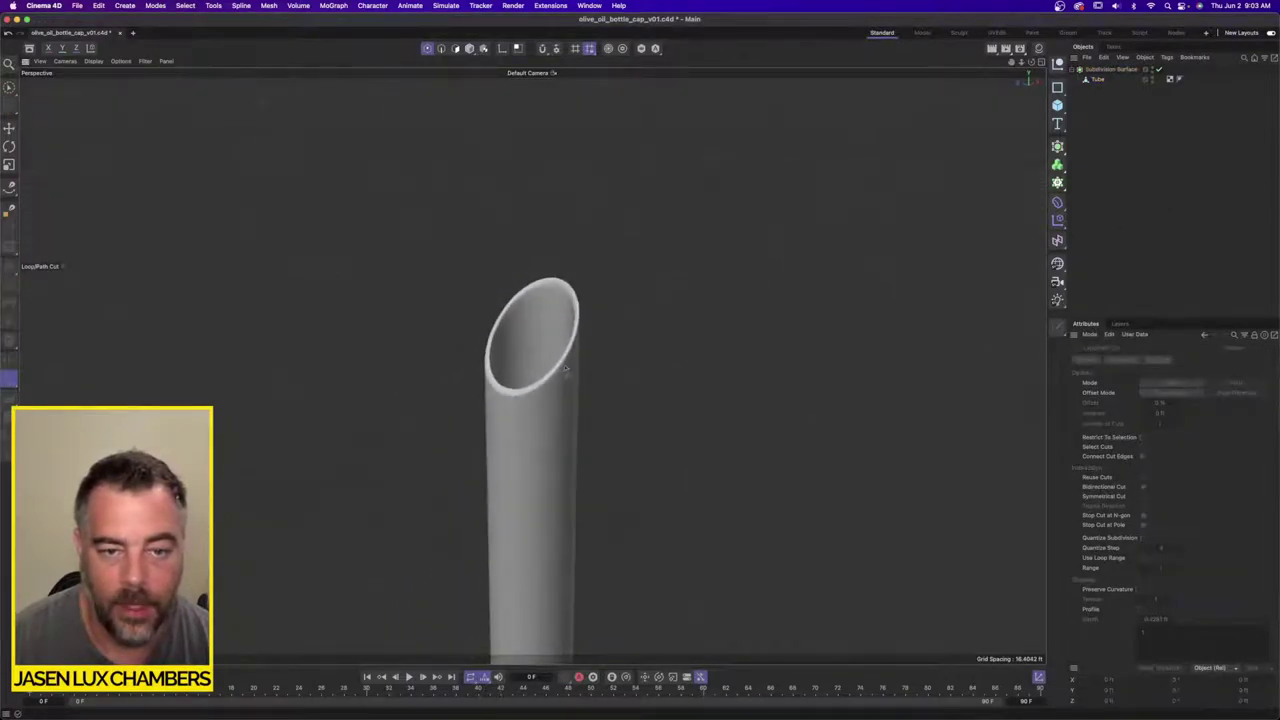
pyautogui.keyDown('alt'); pyautogui.moveTo(603, 423); pyautogui.dragTo(529, 414); pyautogui.keyUp('alt')
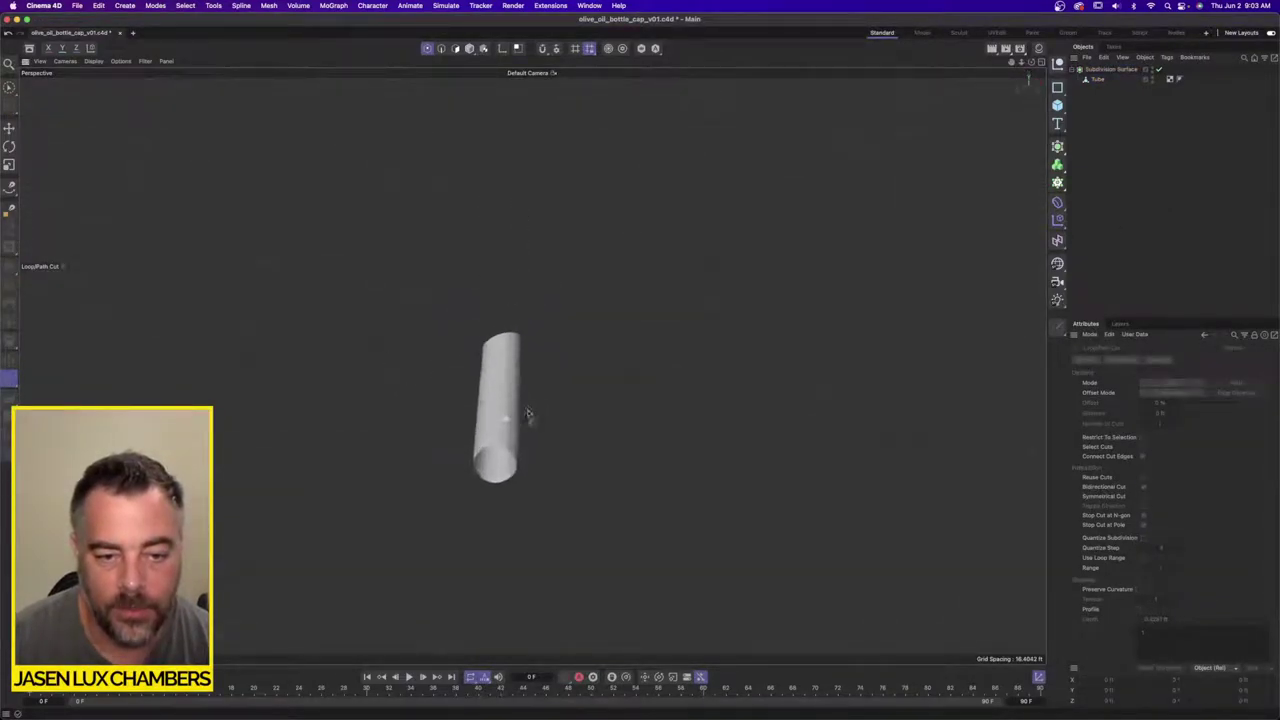
pyautogui.keyDown('alt'); pyautogui.moveTo(528, 413); pyautogui.dragTo(762, 408, button='right'); pyautogui.keyUp('alt')
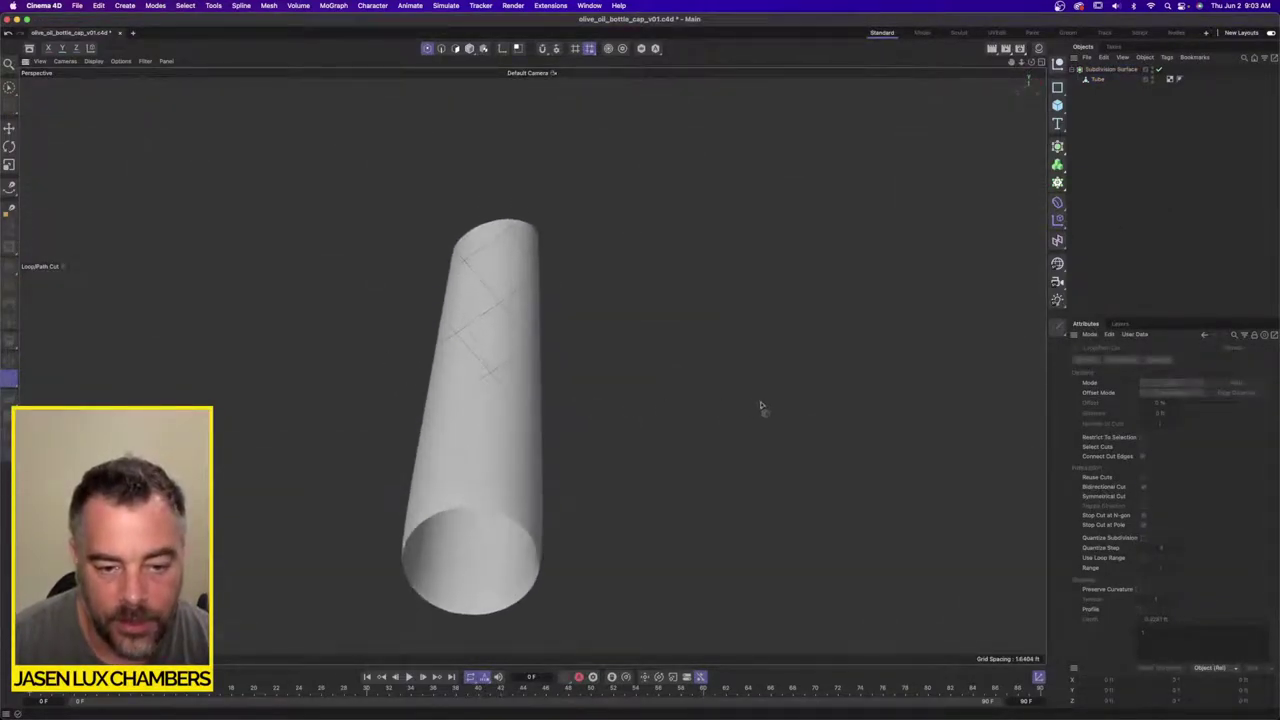
pyautogui.click(1096, 80)
pyautogui.scroll(5, 470, 512)
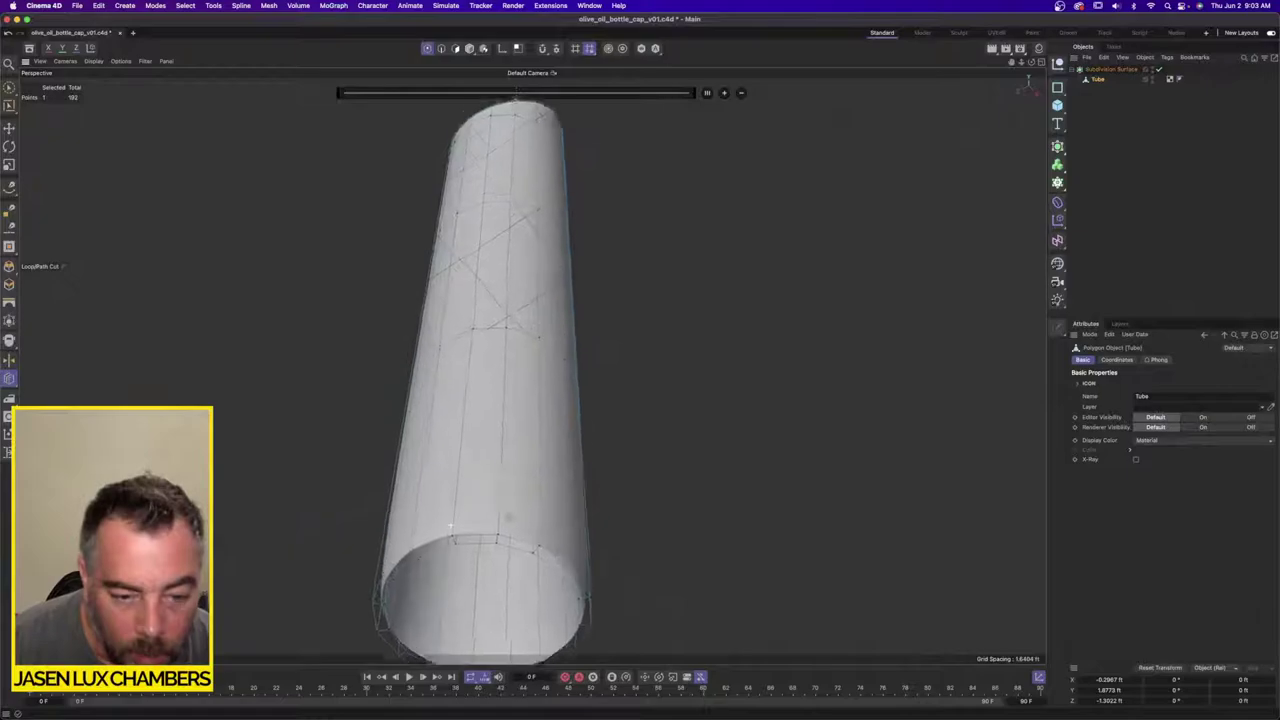
pyautogui.click(503, 532)
pyautogui.keyDown('alt'); pyautogui.moveTo(507, 542); pyautogui.dragTo(668, 510); pyautogui.keyUp('alt')
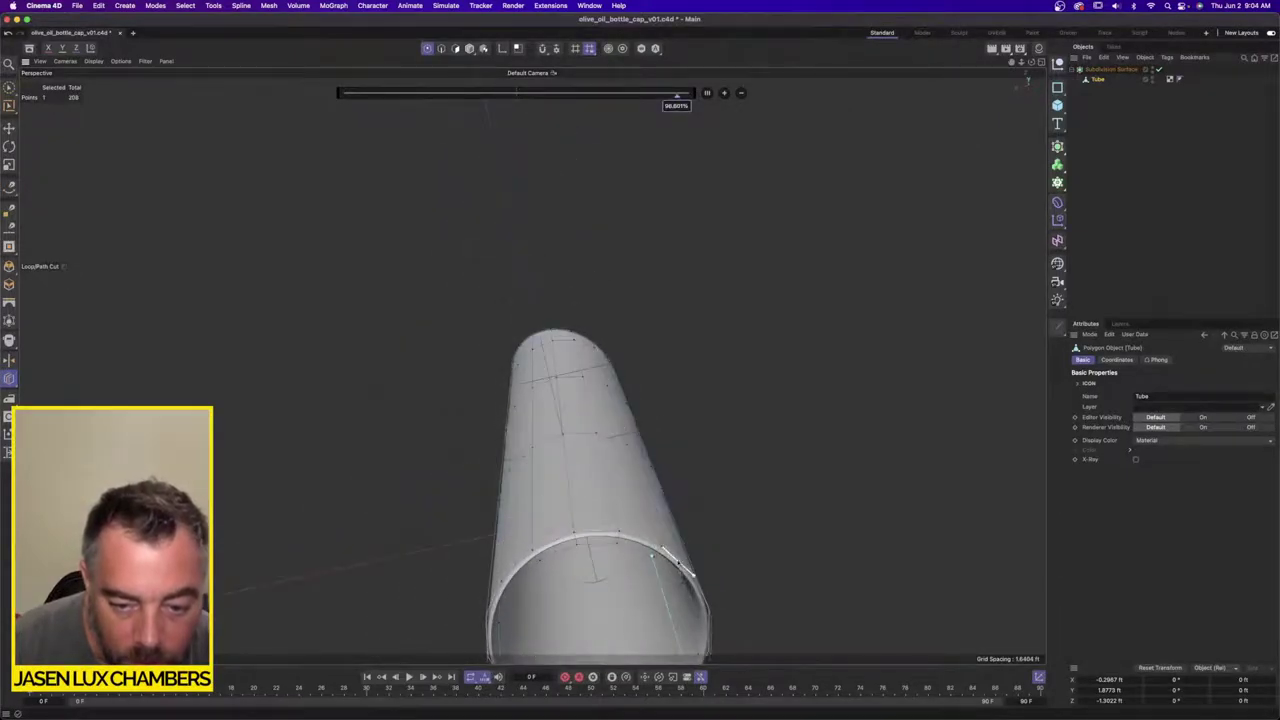
# Step: Add a loop cut around the tube's inner wall close to the bottom opening, at an offset of about 3%
pyautogui.keyDown('alt'); pyautogui.moveTo(600, 400); pyautogui.dragTo(674, 380); pyautogui.keyUp('alt')
pyautogui.scroll(2, 662, 378)
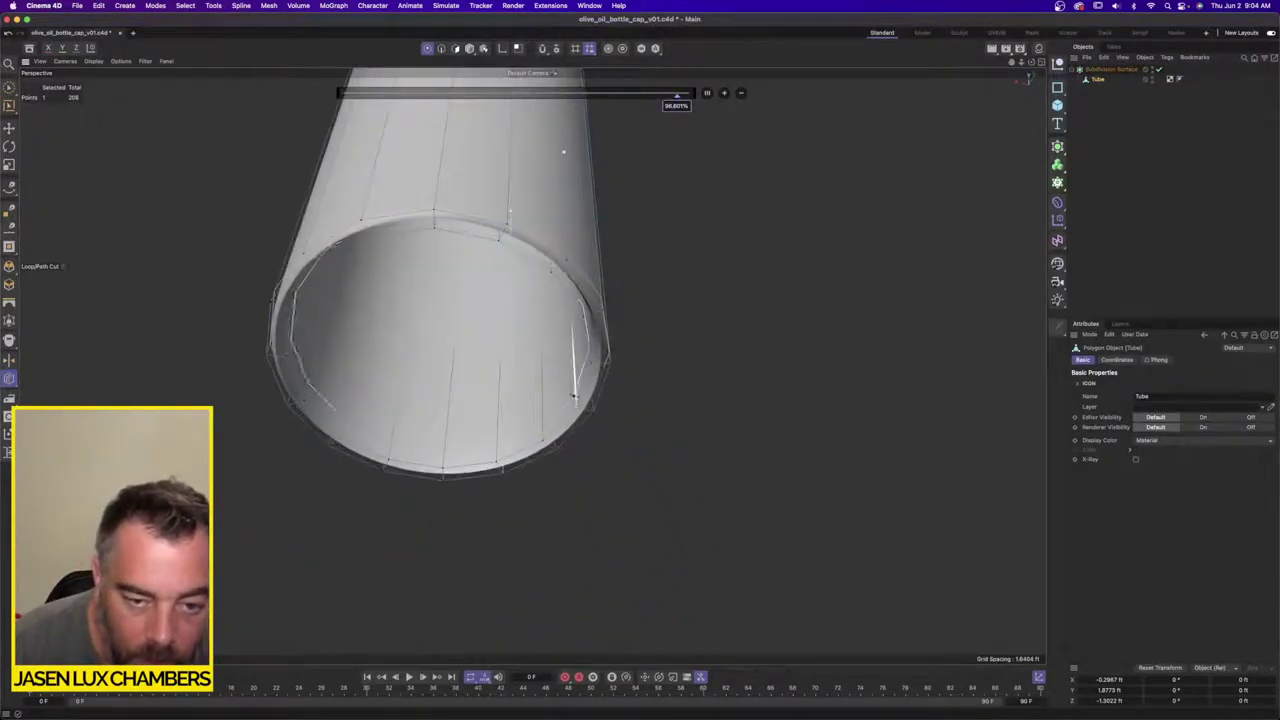
pyautogui.click(573, 386)
pyautogui.keyDown('alt'); pyautogui.moveTo(526, 320); pyautogui.dragTo(492, 400); pyautogui.keyUp('alt')
pyautogui.keyDown('alt'); pyautogui.moveTo(489, 399); pyautogui.dragTo(420, 399, button='right'); pyautogui.keyUp('alt')
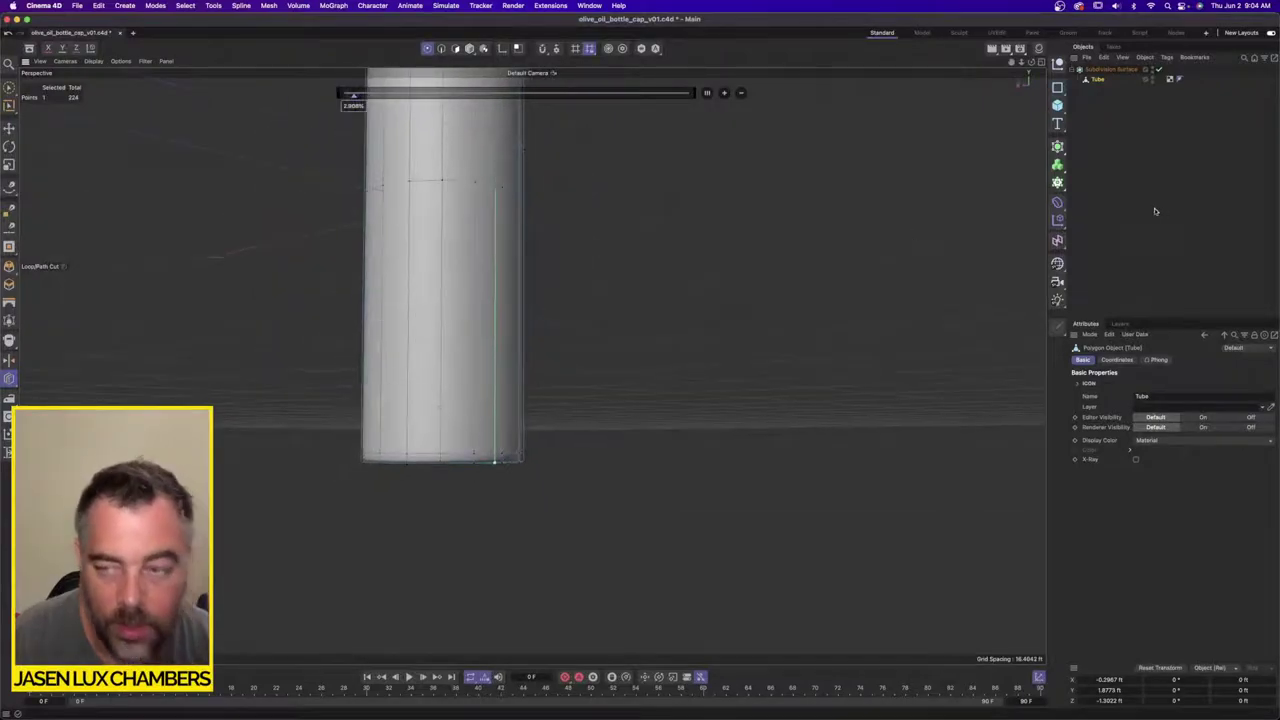
pyautogui.click(1150, 212)
pyautogui.keyDown('alt'); pyautogui.moveTo(751, 237); pyautogui.dragTo(577, 390); pyautogui.keyUp('alt')
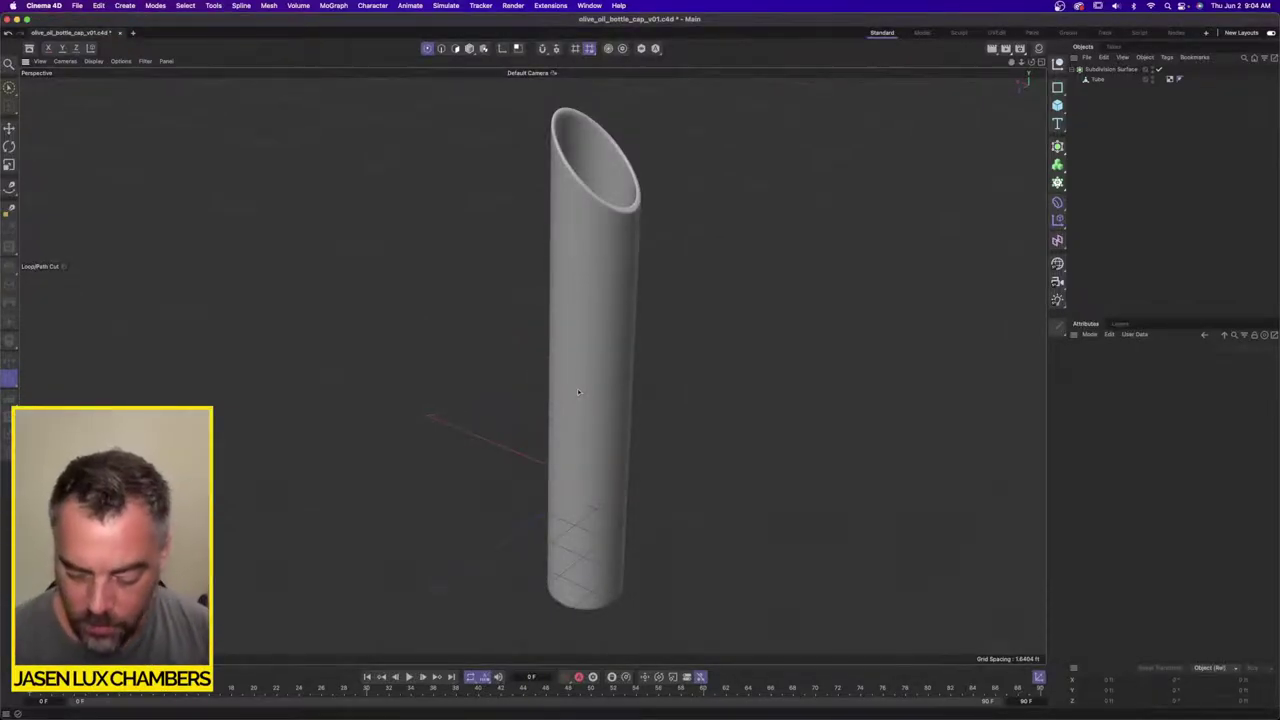
pyautogui.keyDown('alt'); pyautogui.moveTo(577, 392); pyautogui.dragTo(599, 365); pyautogui.keyUp('alt')
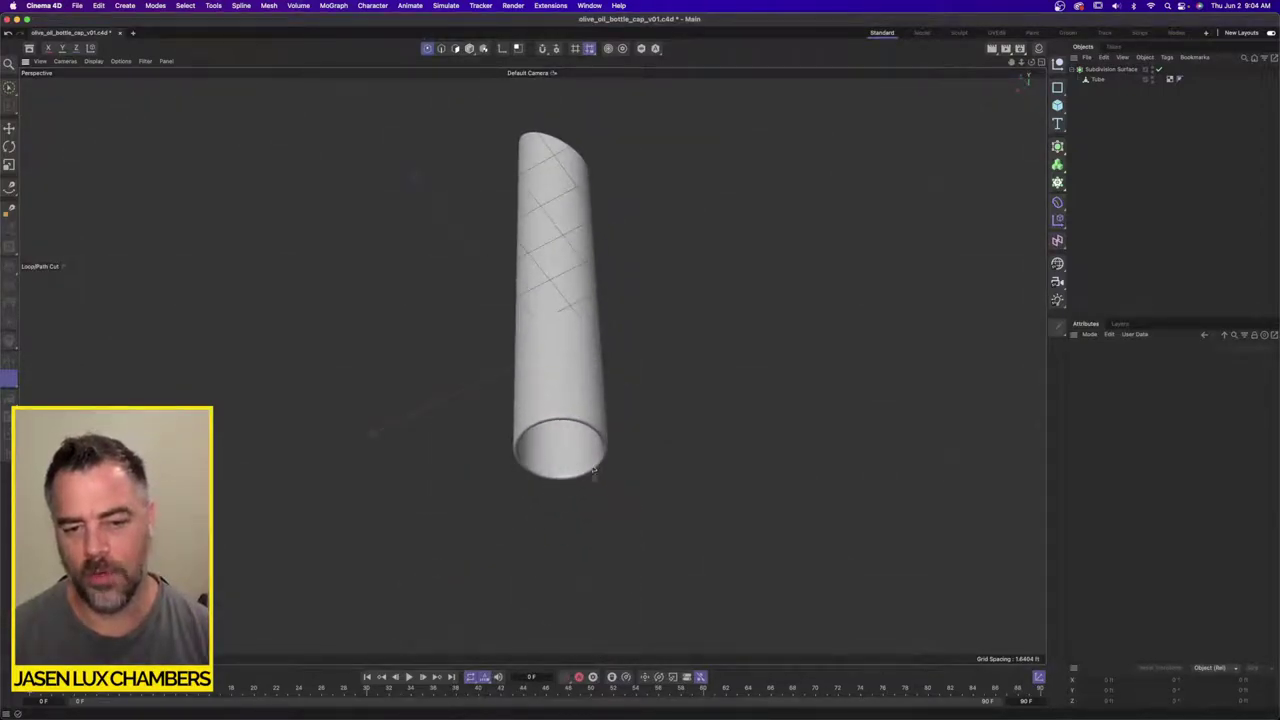
pyautogui.keyDown('alt'); pyautogui.moveTo(571, 206); pyautogui.dragTo(565, 162); pyautogui.keyUp('alt')
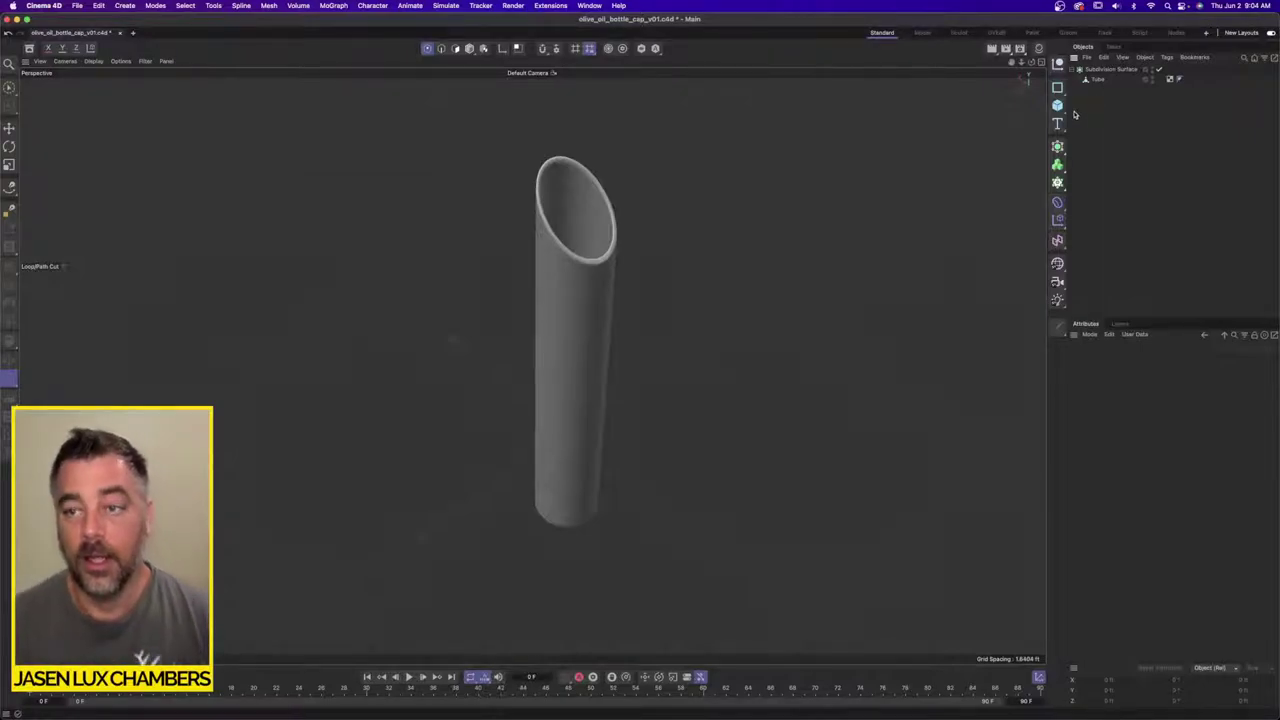
# Step: Trace the flat top edge and rounded corner of the reference's metal collar with a Bezier Spline Pen in the Front view
pyautogui.click(1041, 64)
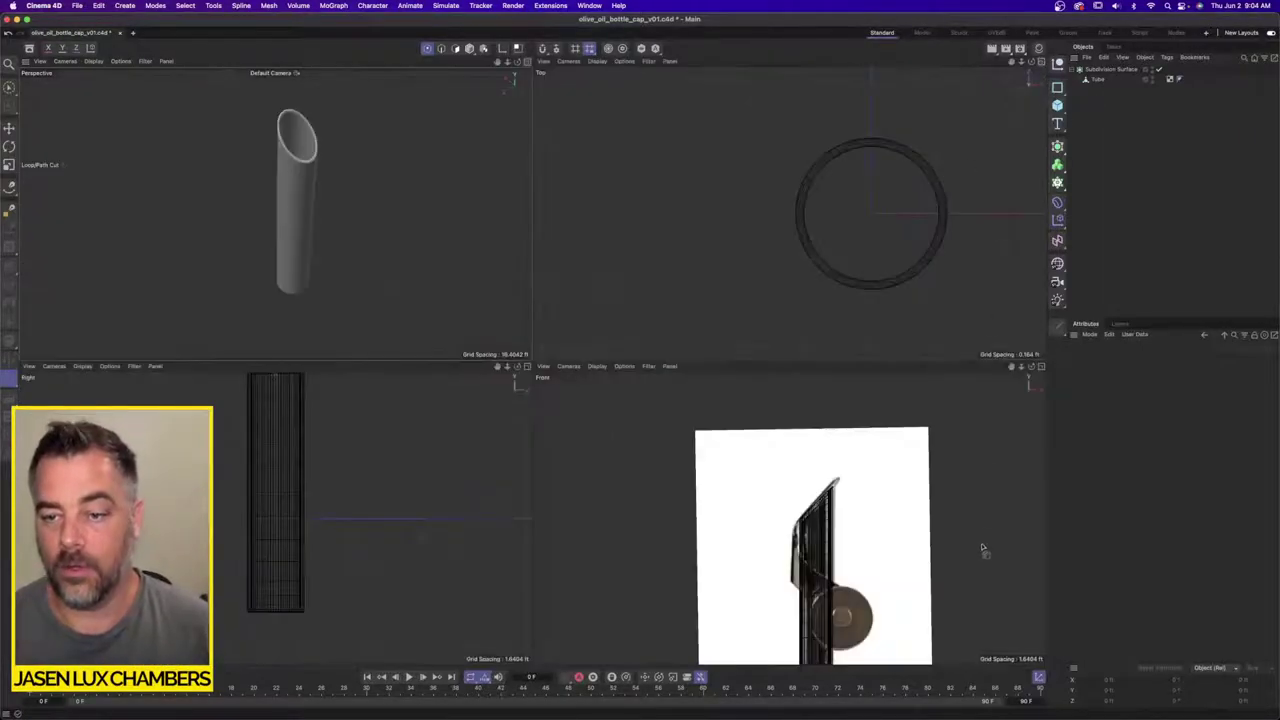
pyautogui.scroll(5, 892, 512)
pyautogui.keyDown('alt'); pyautogui.moveTo(878, 526); pyautogui.dragTo(874, 451, button='middle'); pyautogui.keyUp('alt')
pyautogui.scroll(-2, 850, 480)
pyautogui.keyDown('alt'); pyautogui.moveTo(848, 498); pyautogui.dragTo(841, 430, button='middle'); pyautogui.keyUp('alt')
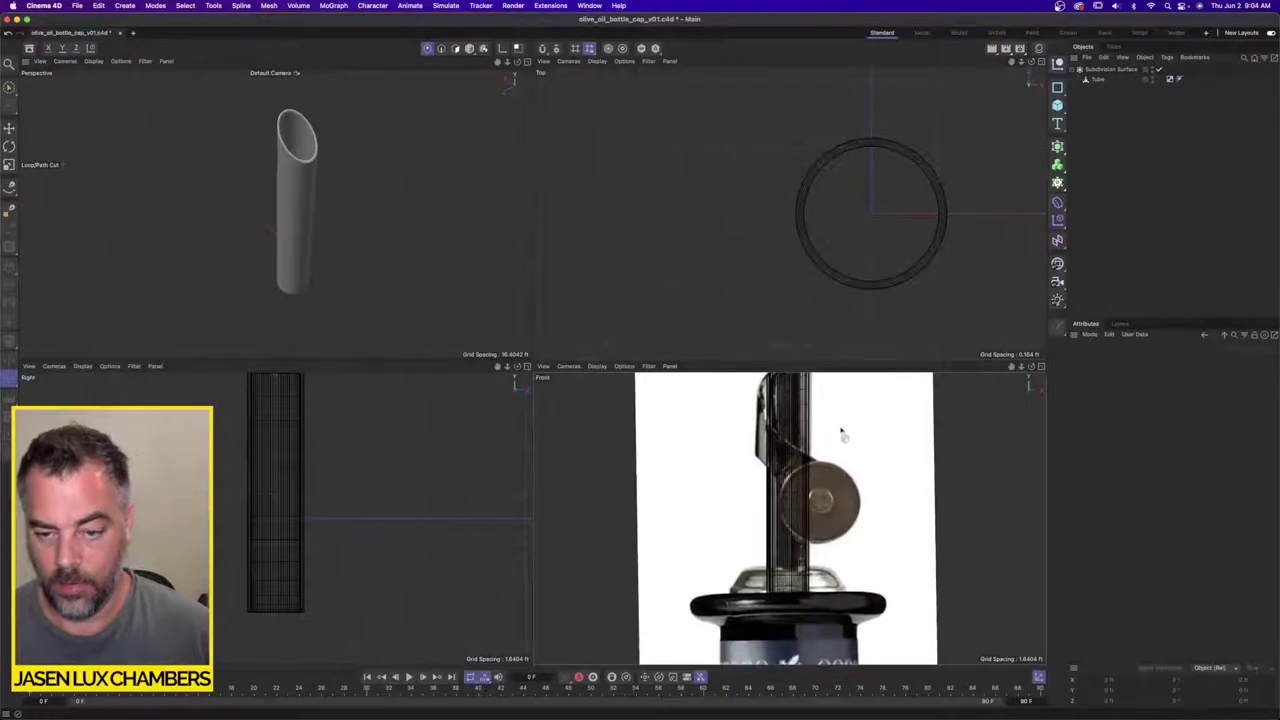
pyautogui.scroll(5, 797, 562)
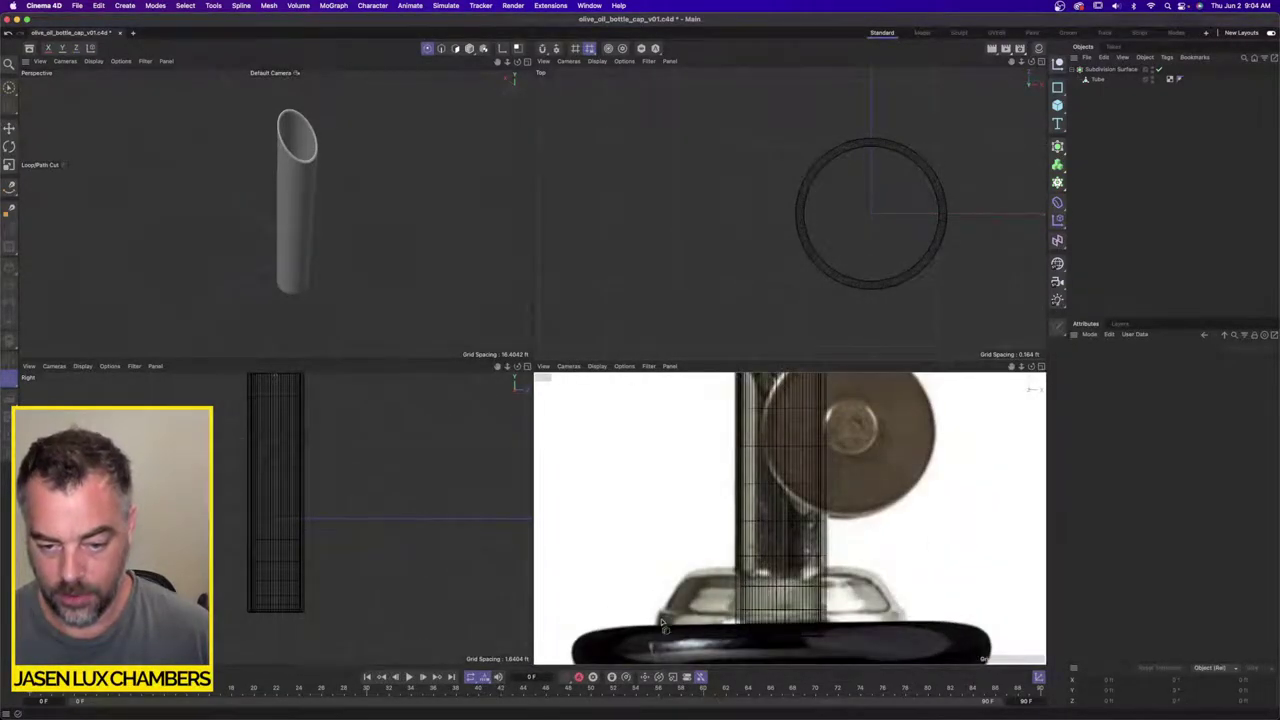
pyautogui.click(1040, 366)
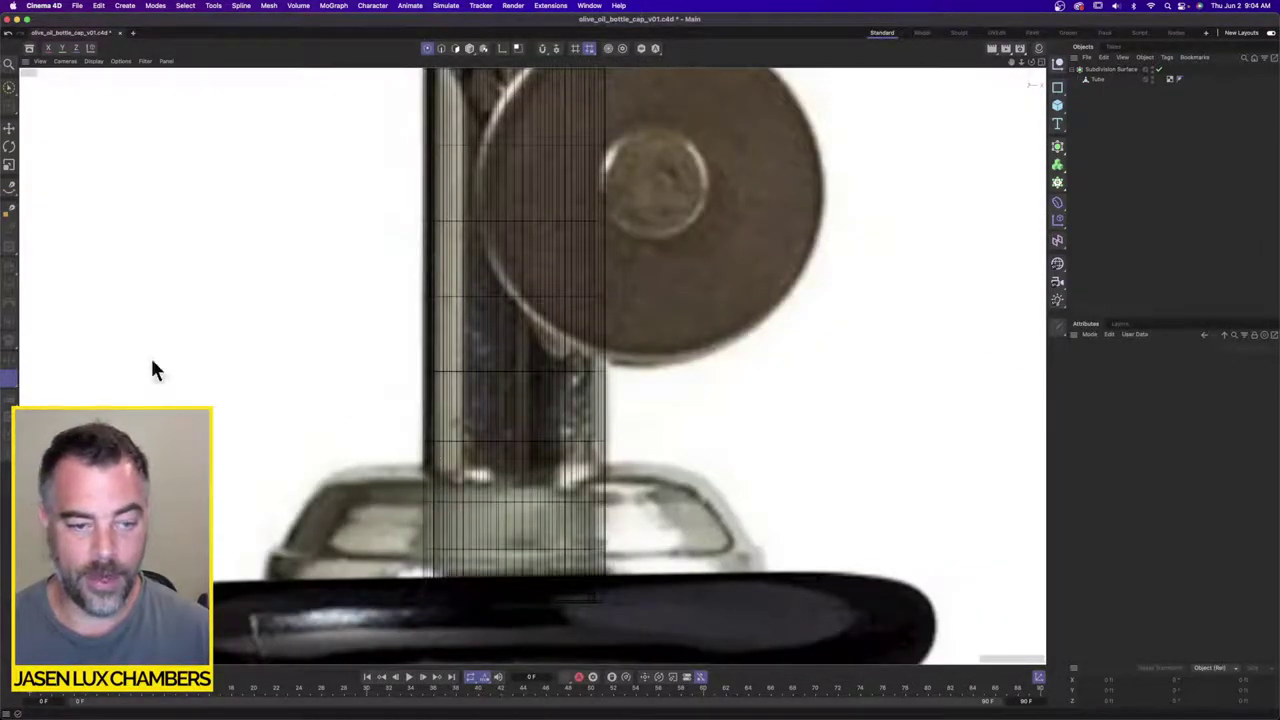
pyautogui.click(8, 186)
pyautogui.scroll(3, 570, 384)
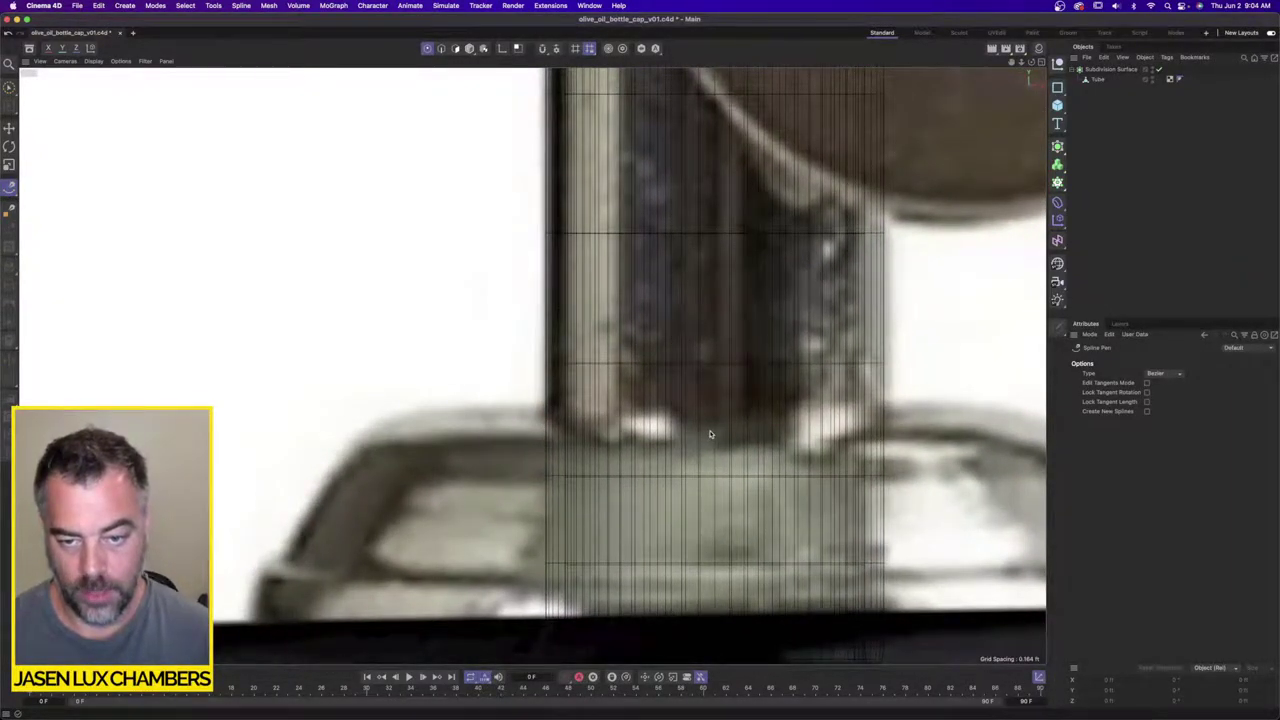
pyautogui.click(556, 428)
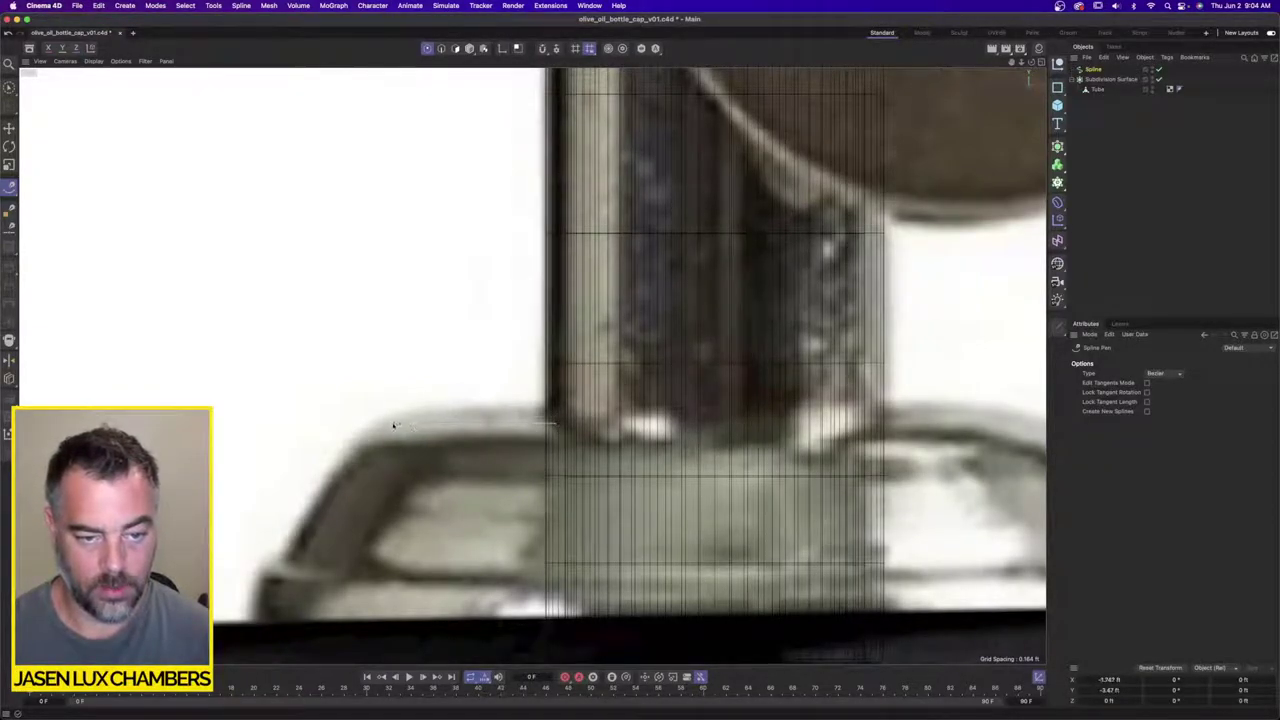
pyautogui.click(370, 427)
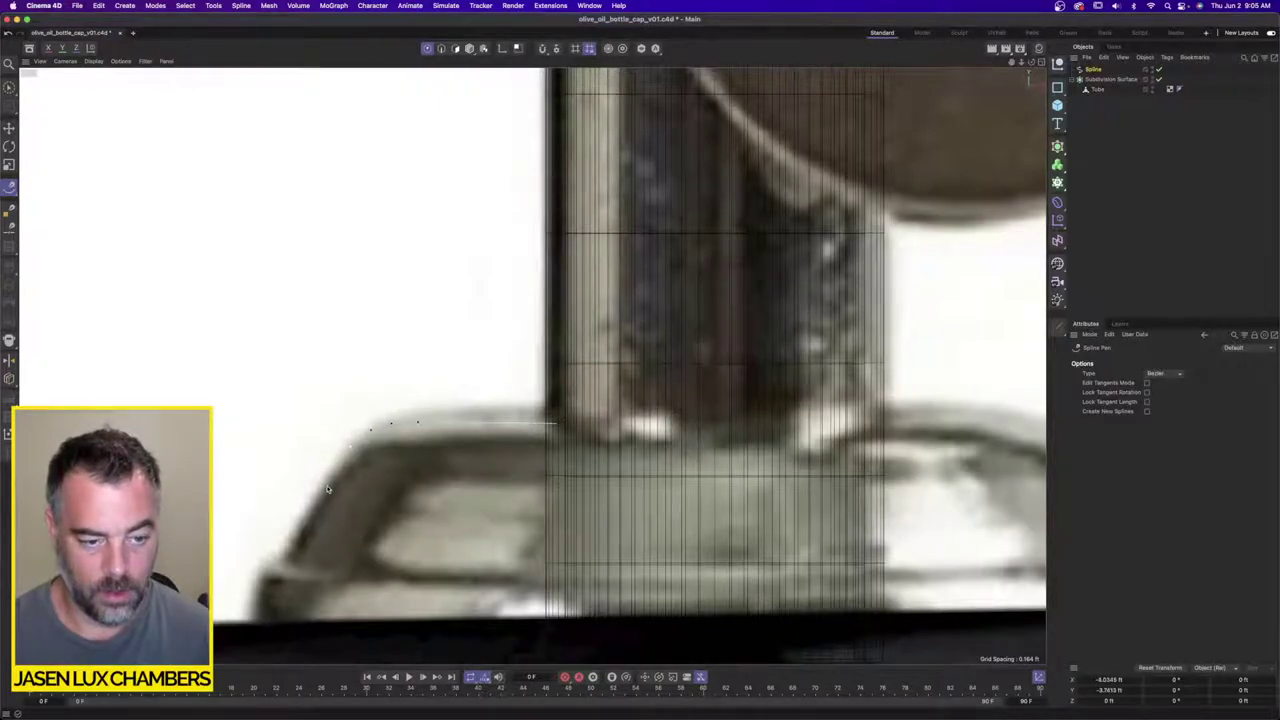
pyautogui.keyDown('alt'); pyautogui.moveTo(327, 489); pyautogui.dragTo(411, 398, button='middle'); pyautogui.keyUp('alt')
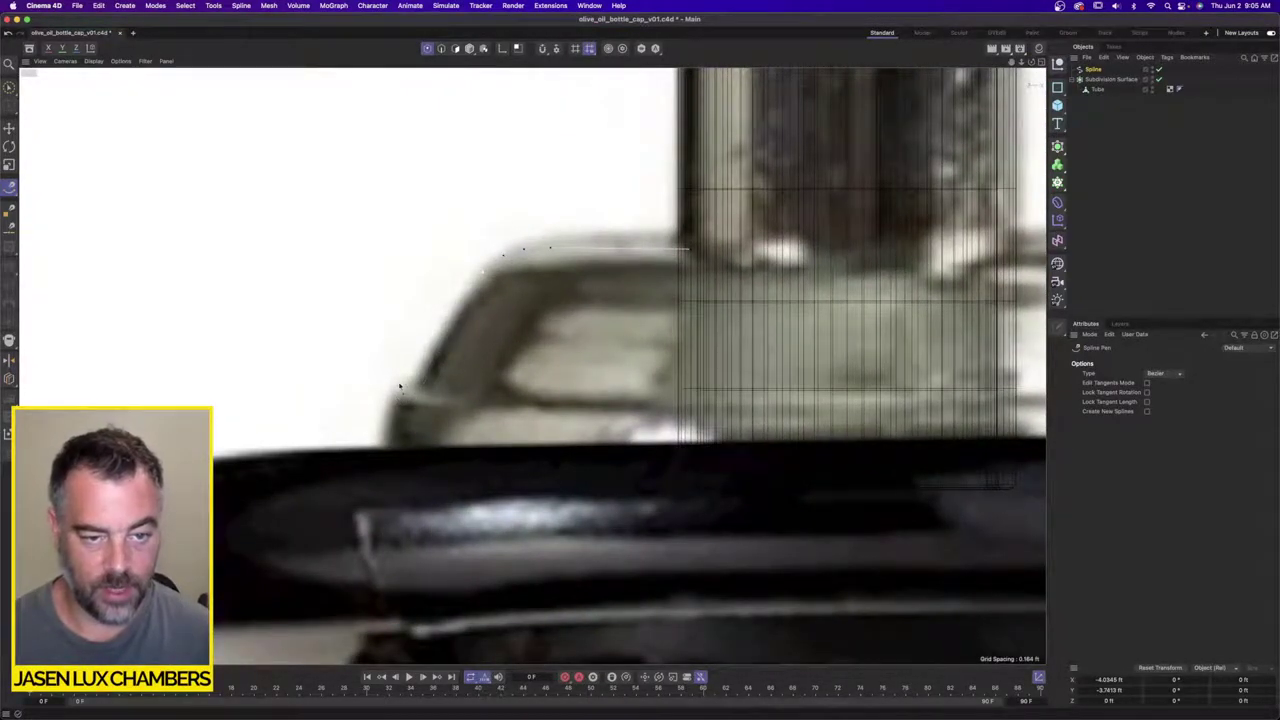
pyautogui.scroll(4, 399, 386)
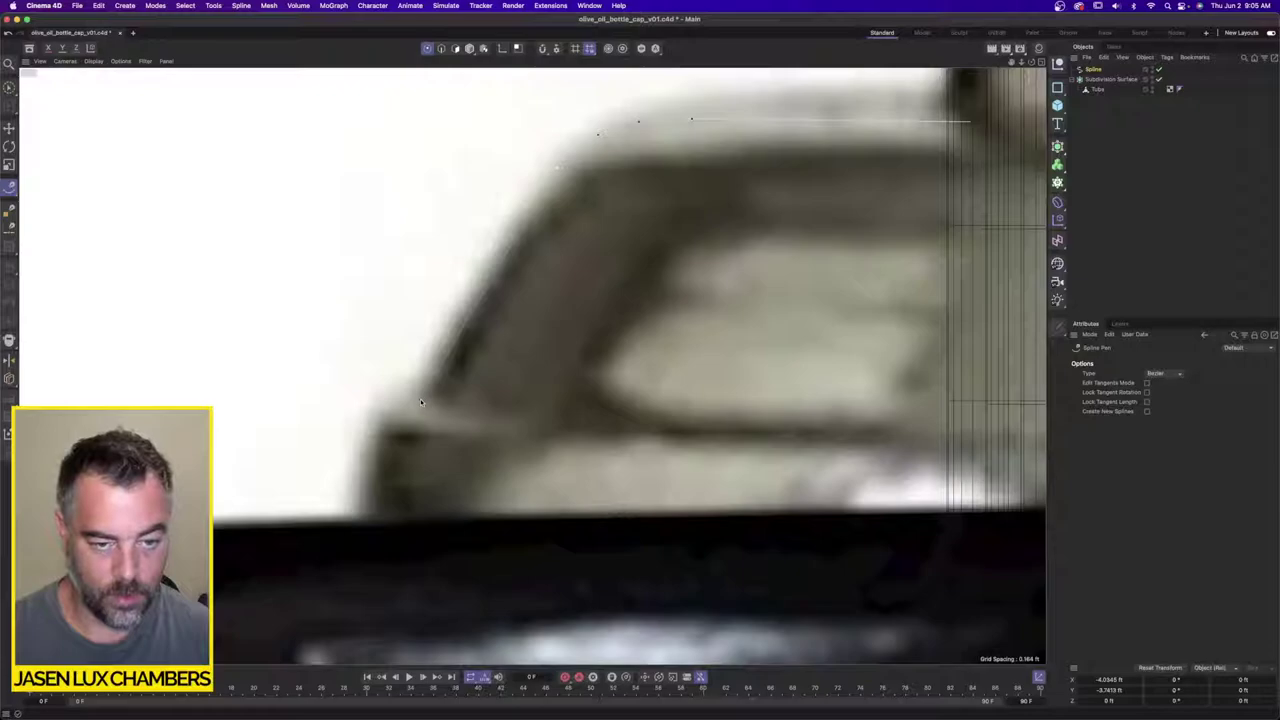
pyautogui.click(418, 404)
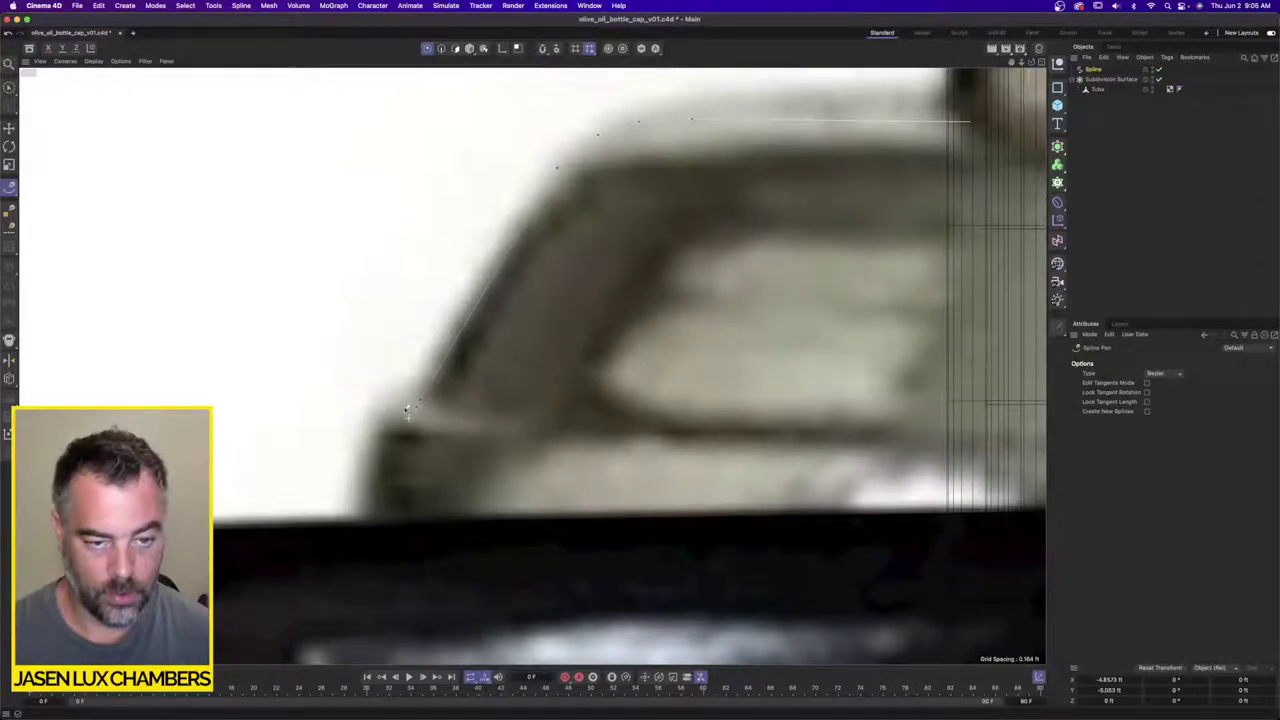
pyautogui.scroll(2, 422, 402)
pyautogui.moveTo(363, 430)
pyautogui.keyDown('alt'); pyautogui.mouseDown(button='right')
pyautogui.moveTo(311, 414)
pyautogui.moveTo(366, 416)
pyautogui.mouseUp(button='right'); pyautogui.keyUp('alt')
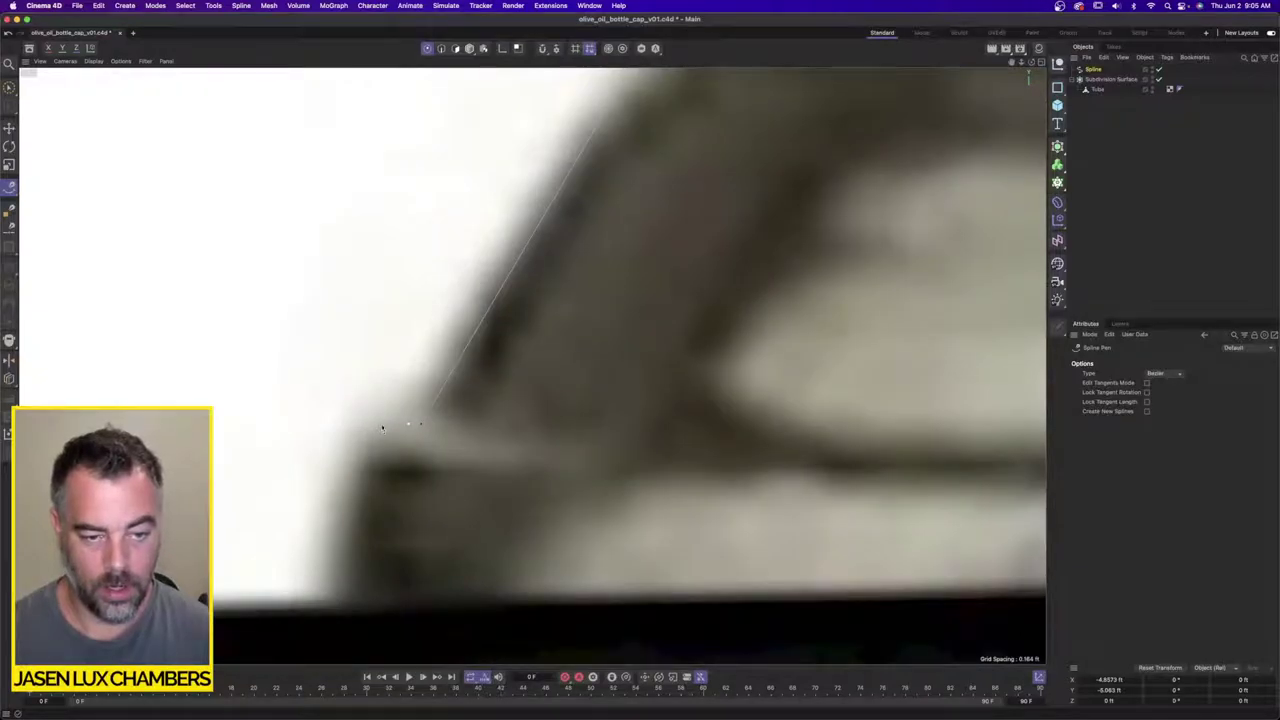
pyautogui.click(386, 427)
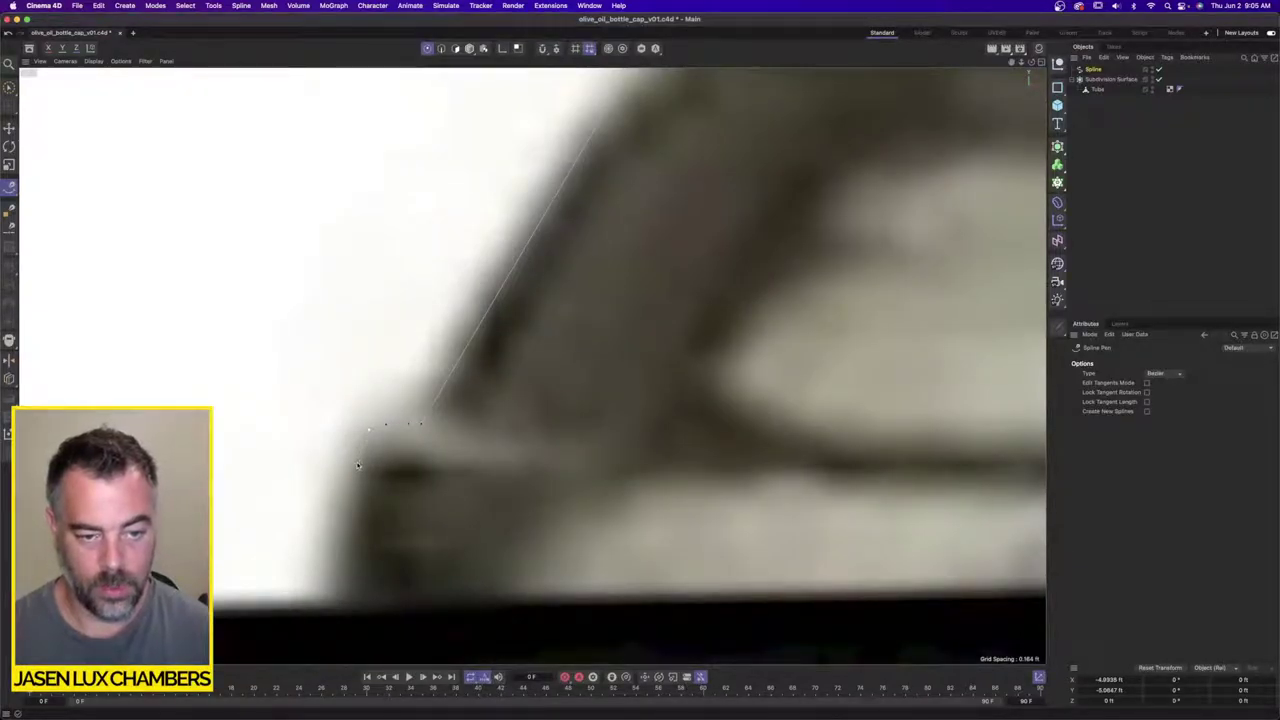
pyautogui.scroll(-3, 365, 440)
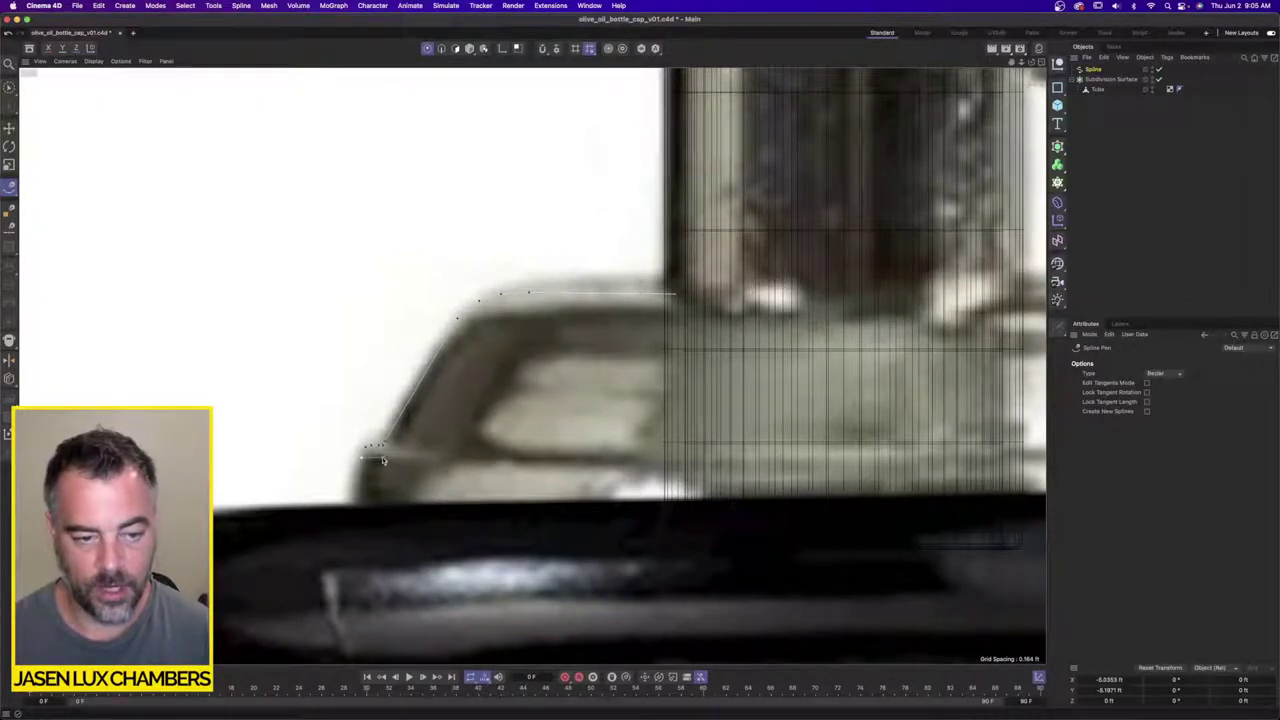
pyautogui.scroll(5, 378, 462)
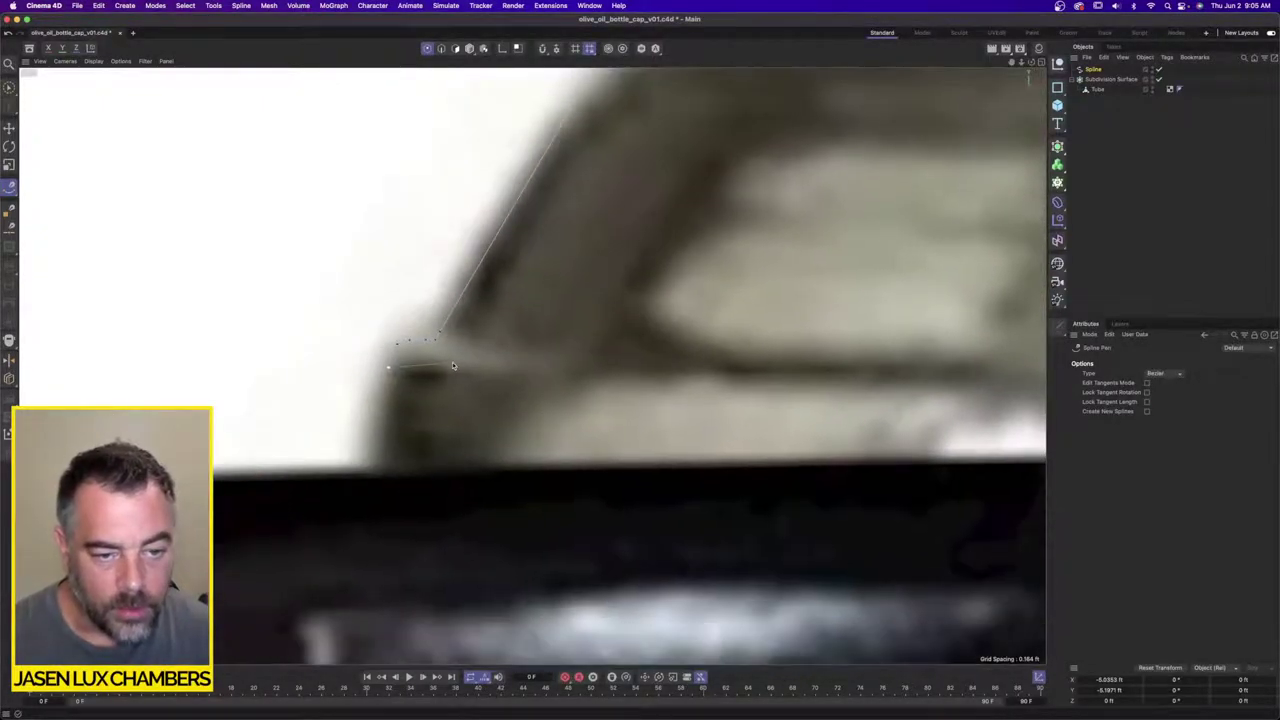
pyautogui.press('super+z')
pyautogui.press('super+z')
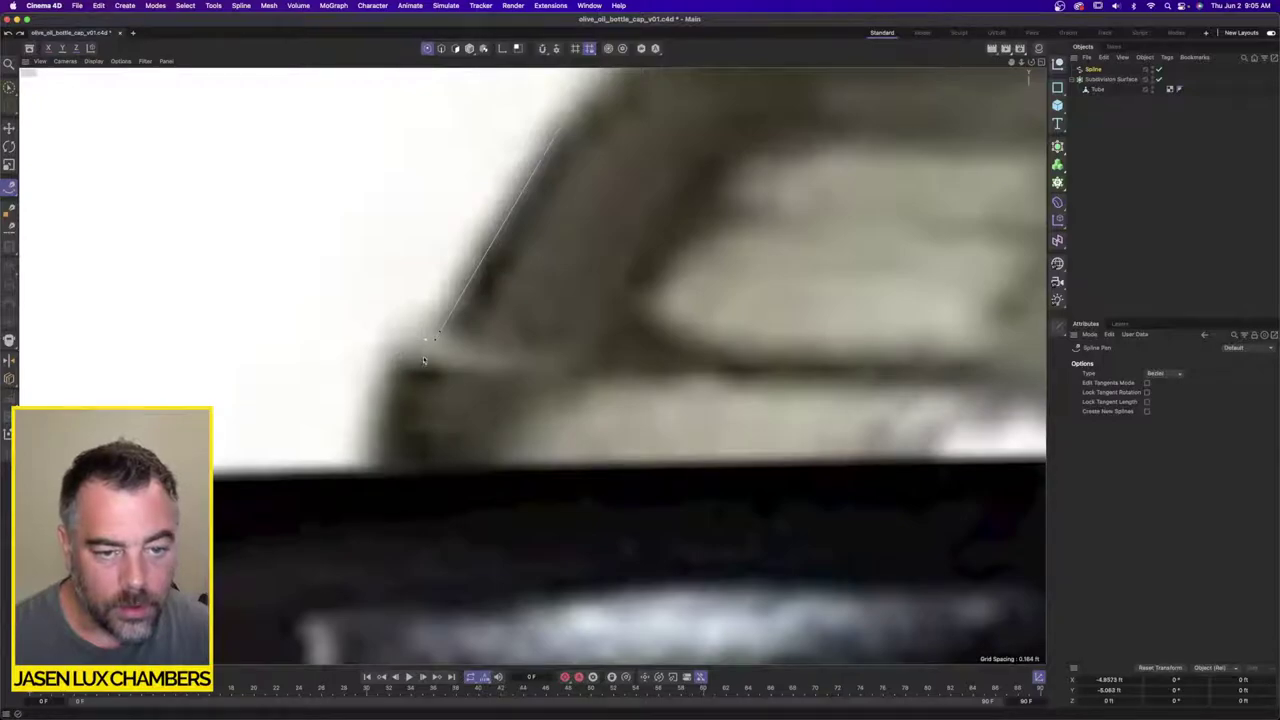
pyautogui.press('super+z')
pyautogui.press('super+z')
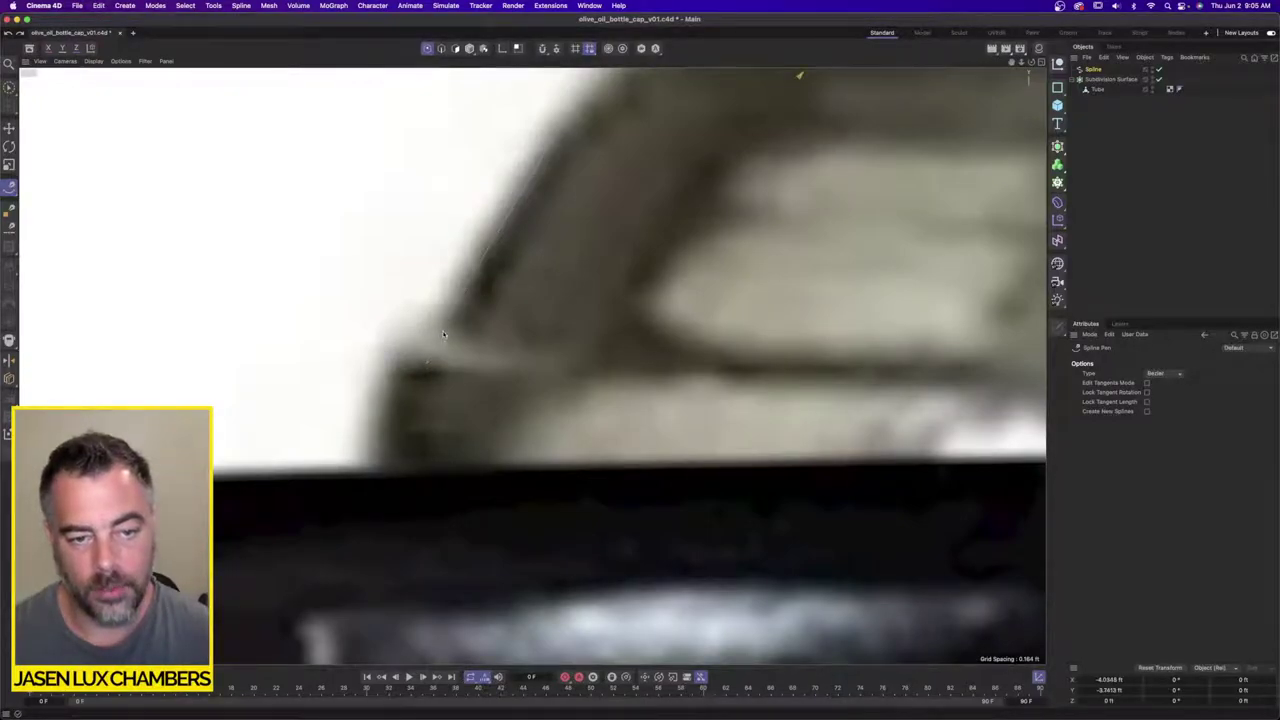
# Step: Continue the spline down the collar's slanted side and outward along the small ledge to the lip's outer corner
pyautogui.click(432, 365)
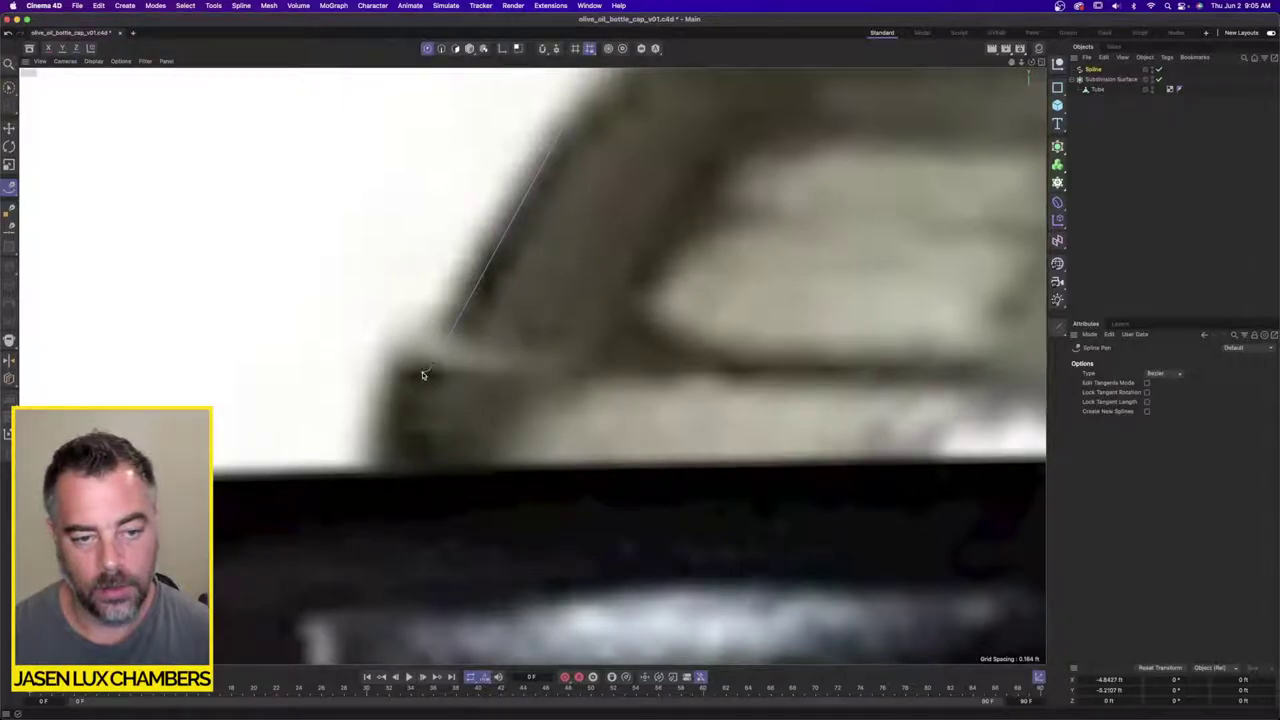
pyautogui.click(422, 373)
pyautogui.click(390, 374)
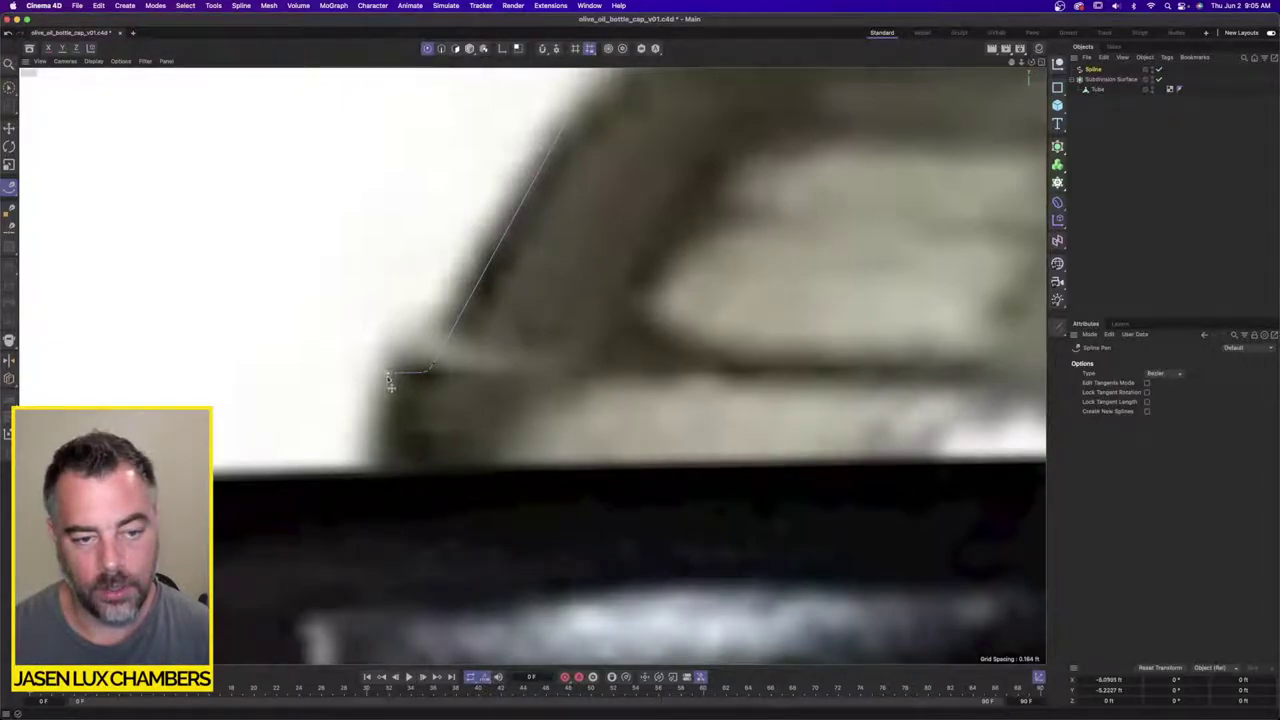
pyautogui.click(387, 380)
# Step: Trace the lip's outer edge down past the black ring's top, across a short bottom edge, and back up the inner side
pyautogui.scroll(-2, 432, 393)
pyautogui.keyDown('alt'); pyautogui.moveTo(436, 392); pyautogui.dragTo(447, 297, button='middle'); pyautogui.keyUp('alt')
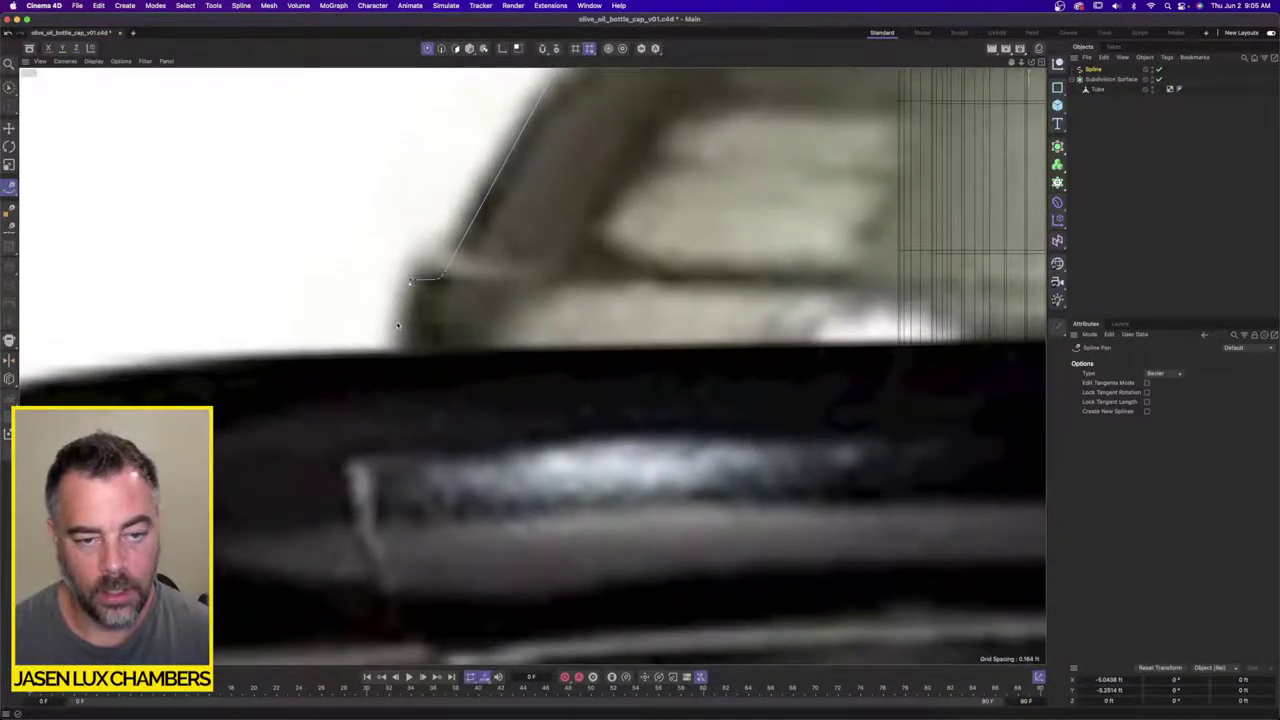
pyautogui.scroll(-3, 404, 322)
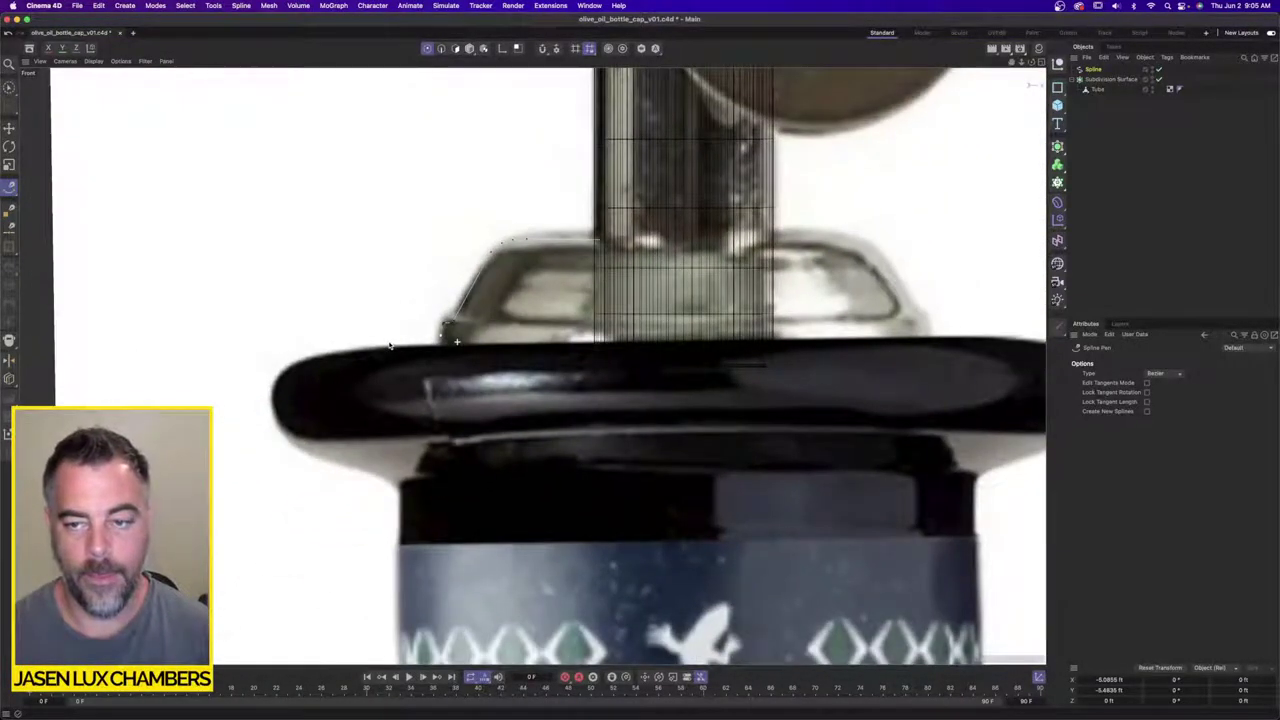
pyautogui.scroll(3, 390, 346)
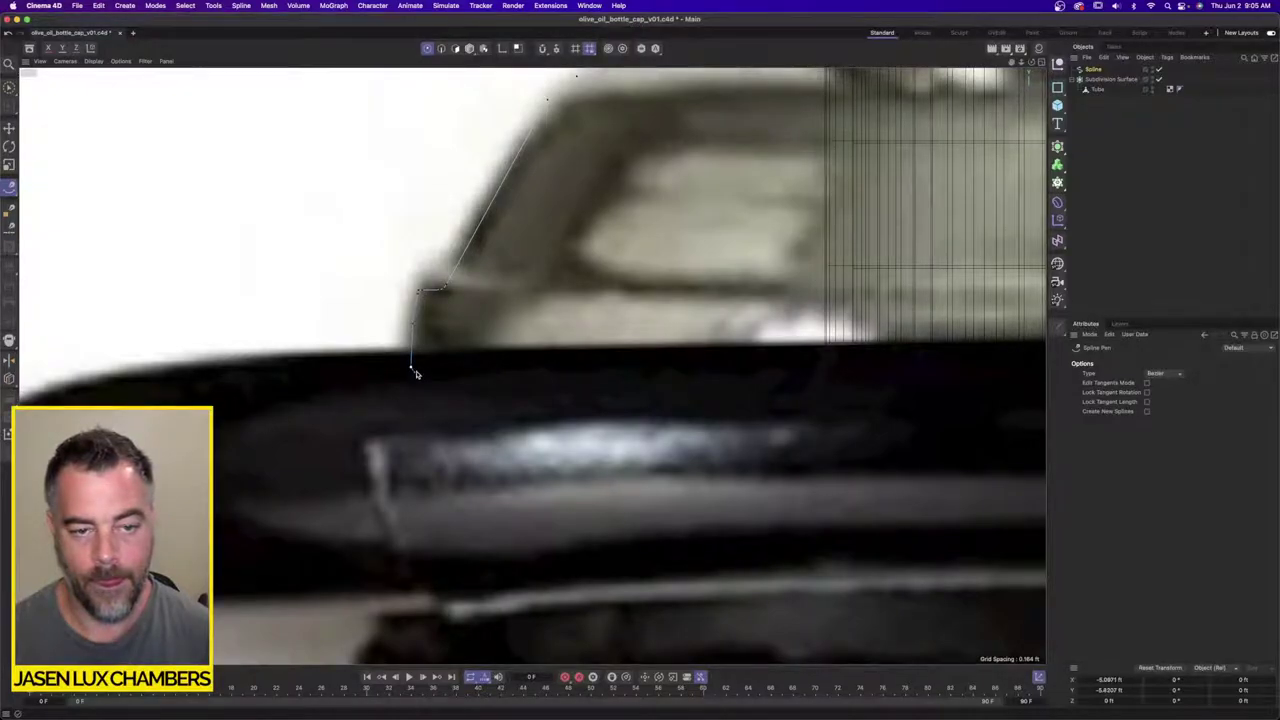
pyautogui.scroll(3, 414, 368)
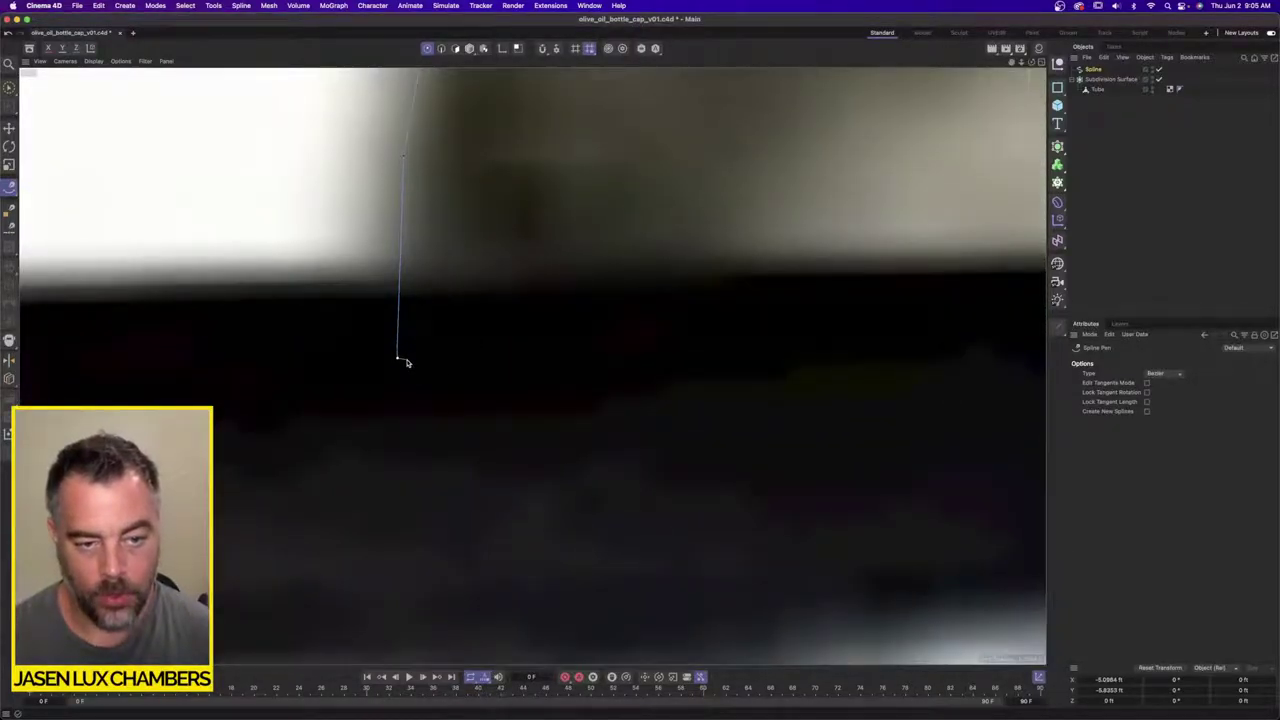
pyautogui.click(406, 360)
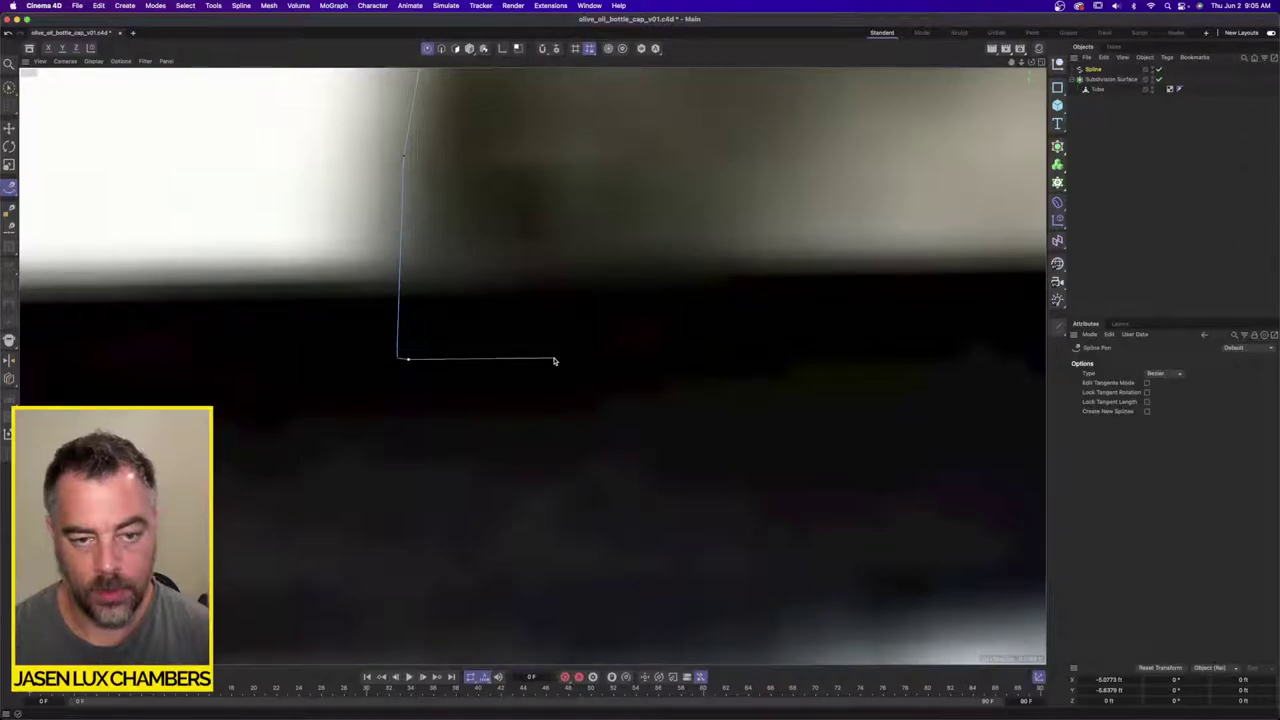
pyautogui.click(556, 360)
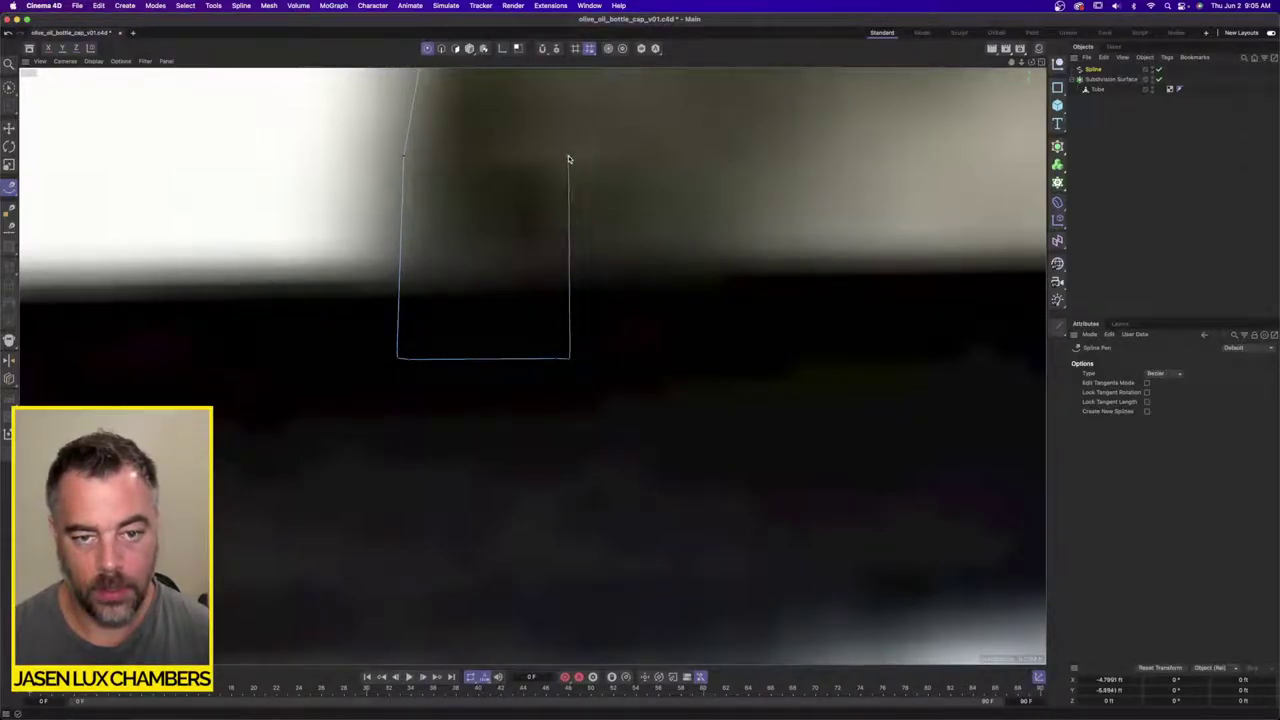
pyautogui.scroll(-8, 570, 180)
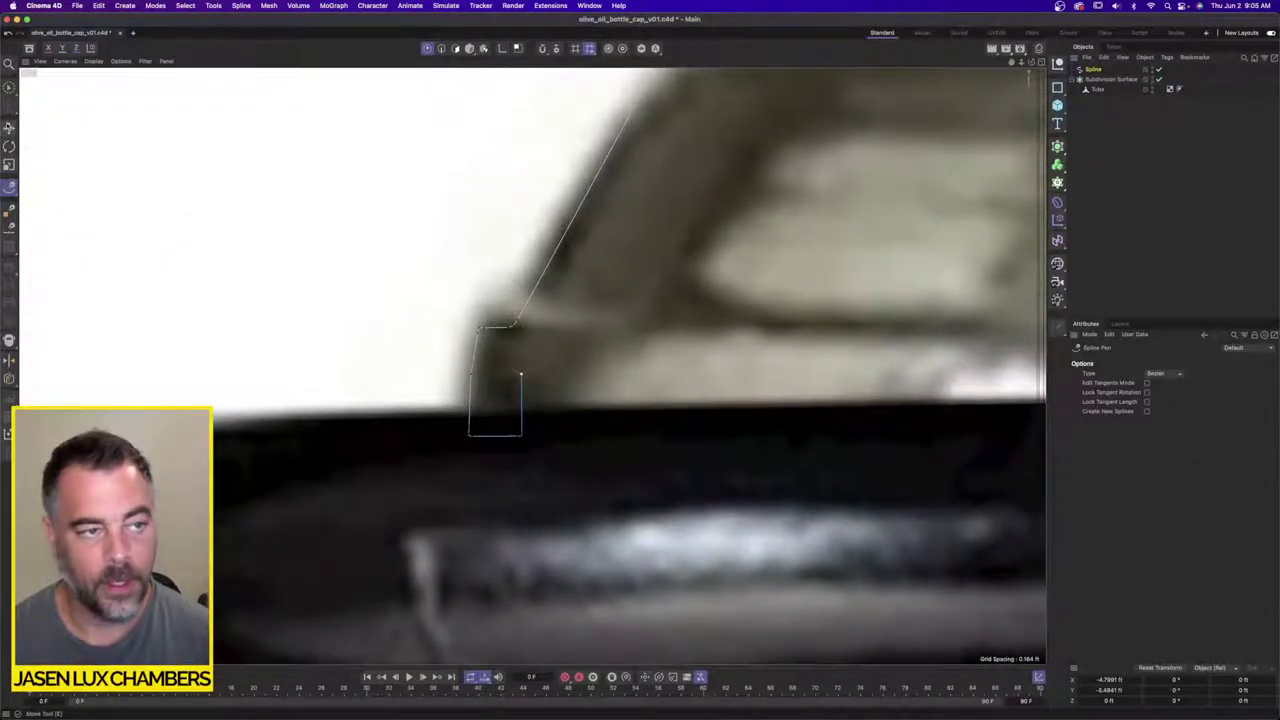
# Step: Select the points of the lip's outer vertical edge and straighten them by setting their X size to 0
pyautogui.moveTo(9, 88); pyautogui.dragTo(58, 121)
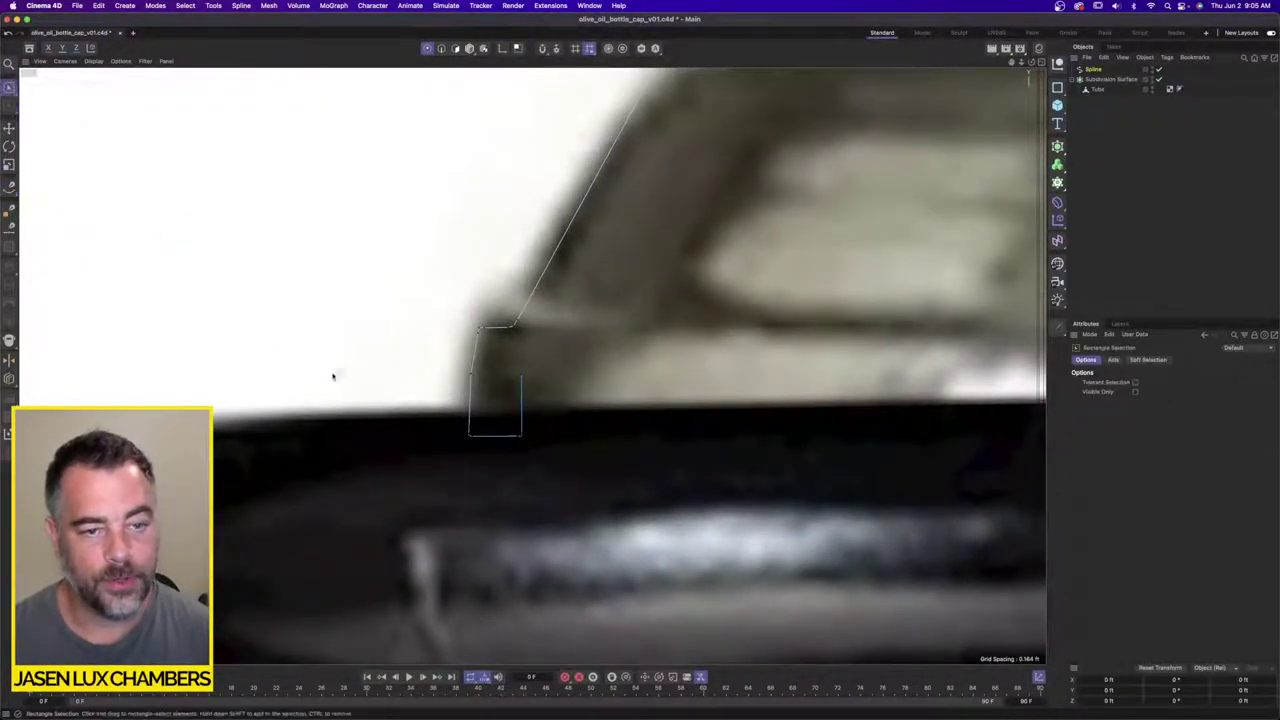
pyautogui.moveTo(488, 362); pyautogui.dragTo(430, 466)
pyautogui.scroll(6, 451, 437)
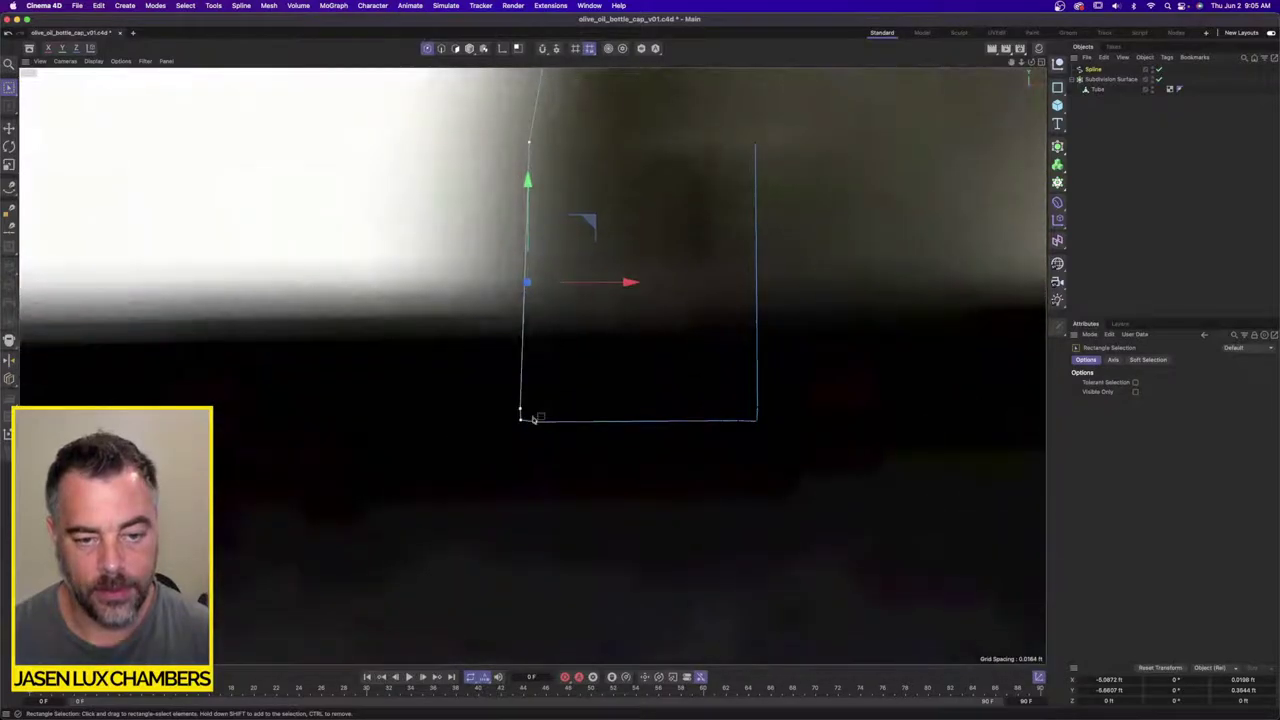
pyautogui.keyDown('ctrl'); pyautogui.moveTo(533, 416); pyautogui.dragTo(555, 450); pyautogui.keyUp('ctrl')
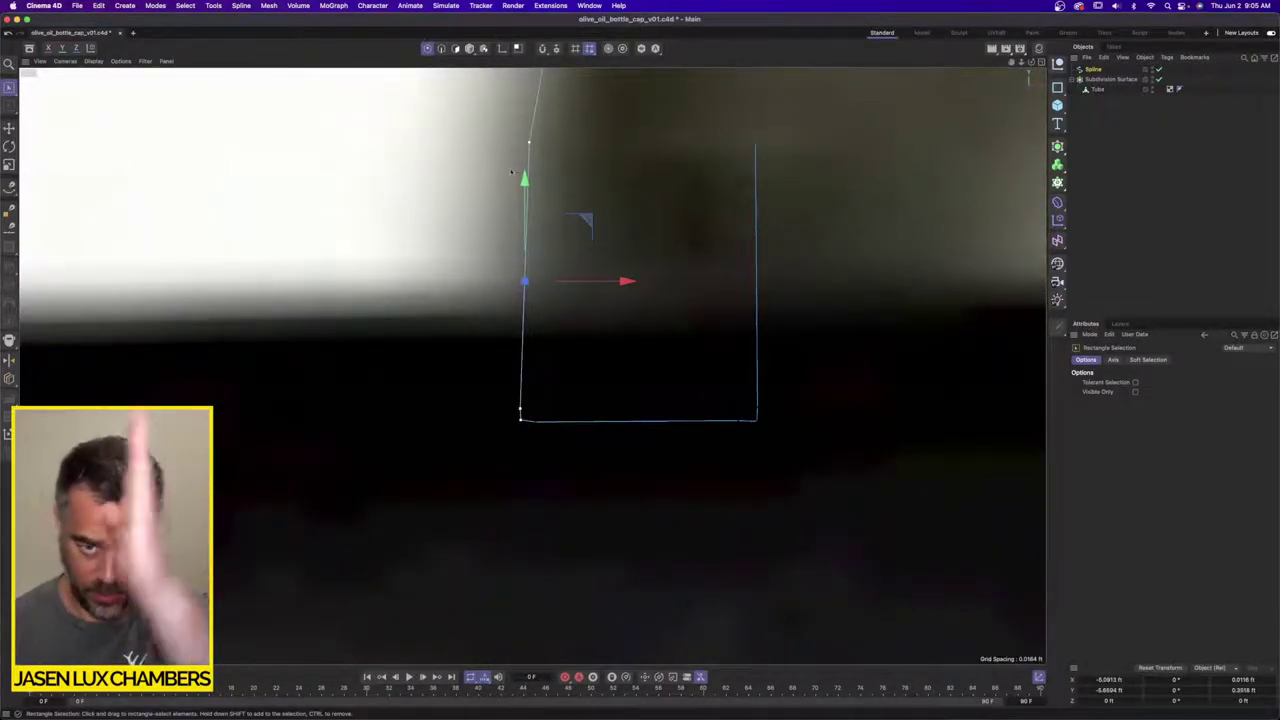
pyautogui.doubleClick(1245, 690)
pyautogui.doubleClick(1255, 683)
pyautogui.write('0')
pyautogui.press('Return')
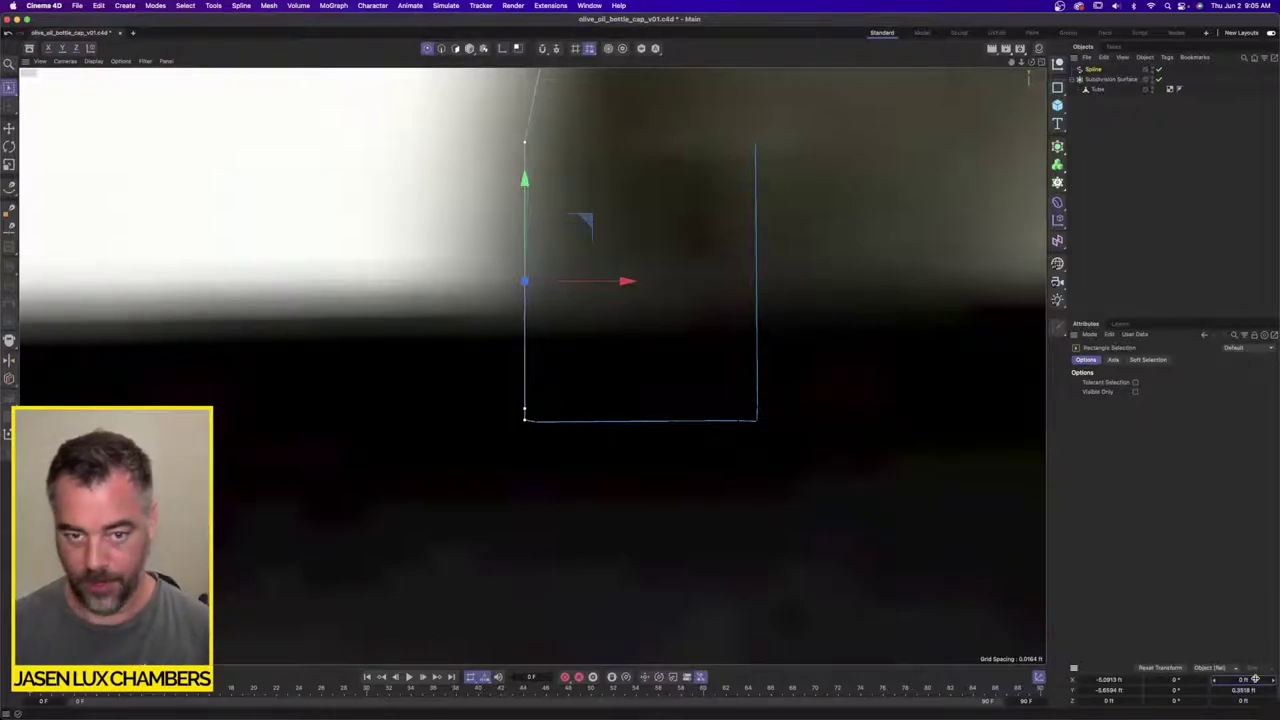
# Step: Straighten the lip's inner vertical edge with an X size of 0 and its bottom edge with a Y size of 0
pyautogui.keyDown('alt'); pyautogui.moveTo(822, 70); pyautogui.dragTo(822, 117, button='middle'); pyautogui.keyUp('alt')
pyautogui.moveTo(751, 183); pyautogui.dragTo(822, 486)
pyautogui.write('0')
pyautogui.press('Return')
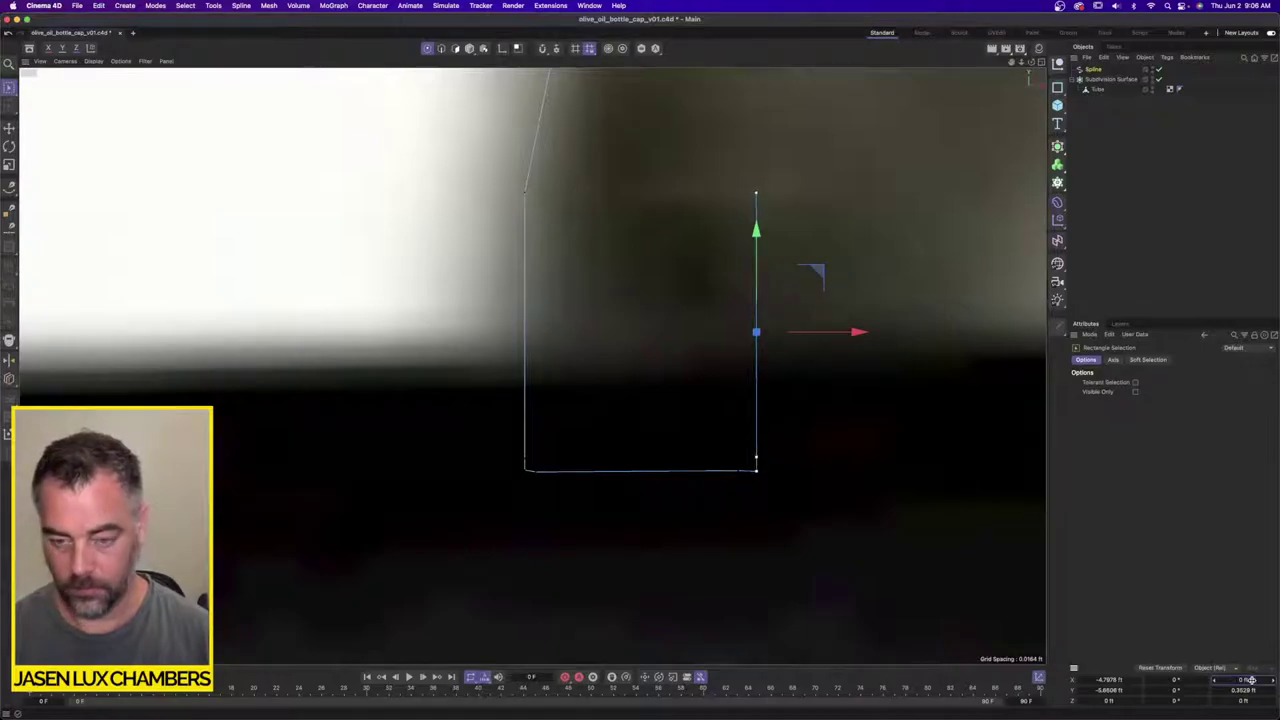
pyautogui.moveTo(782, 458); pyautogui.dragTo(506, 506)
pyautogui.click(1249, 690)
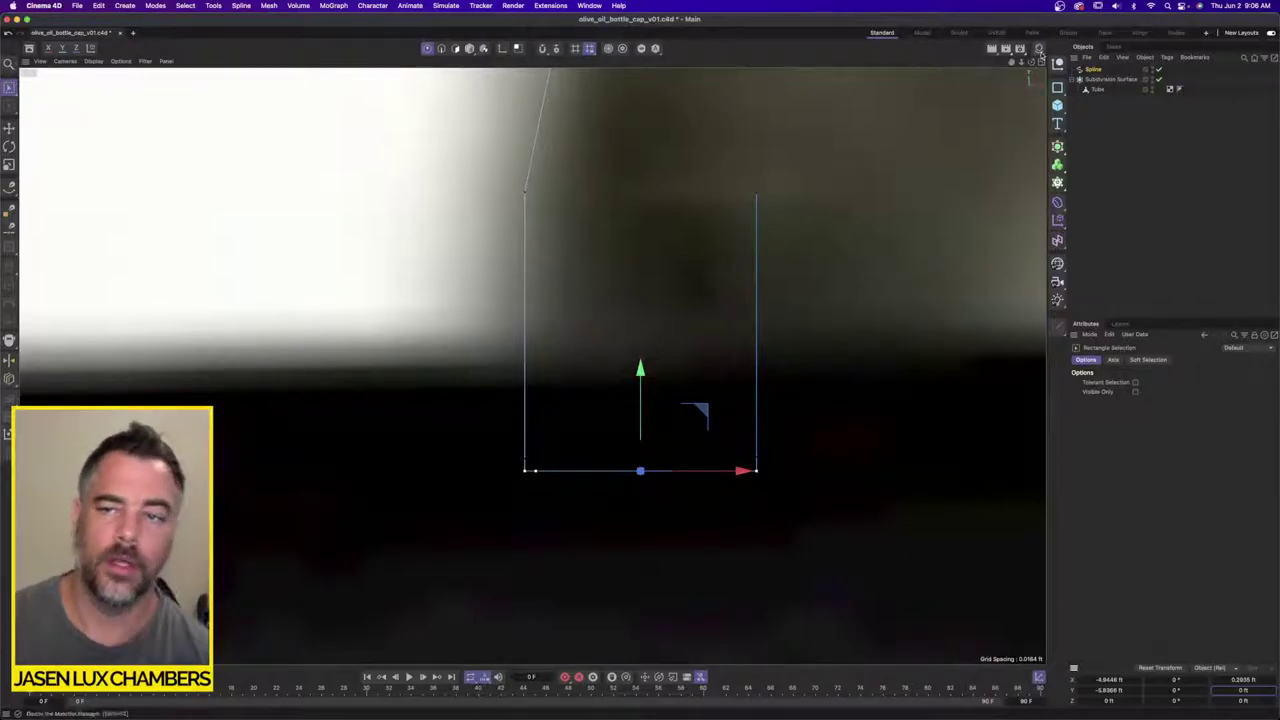
# Step: Set the collar spline's type to B-Spline
pyautogui.click(1097, 69)
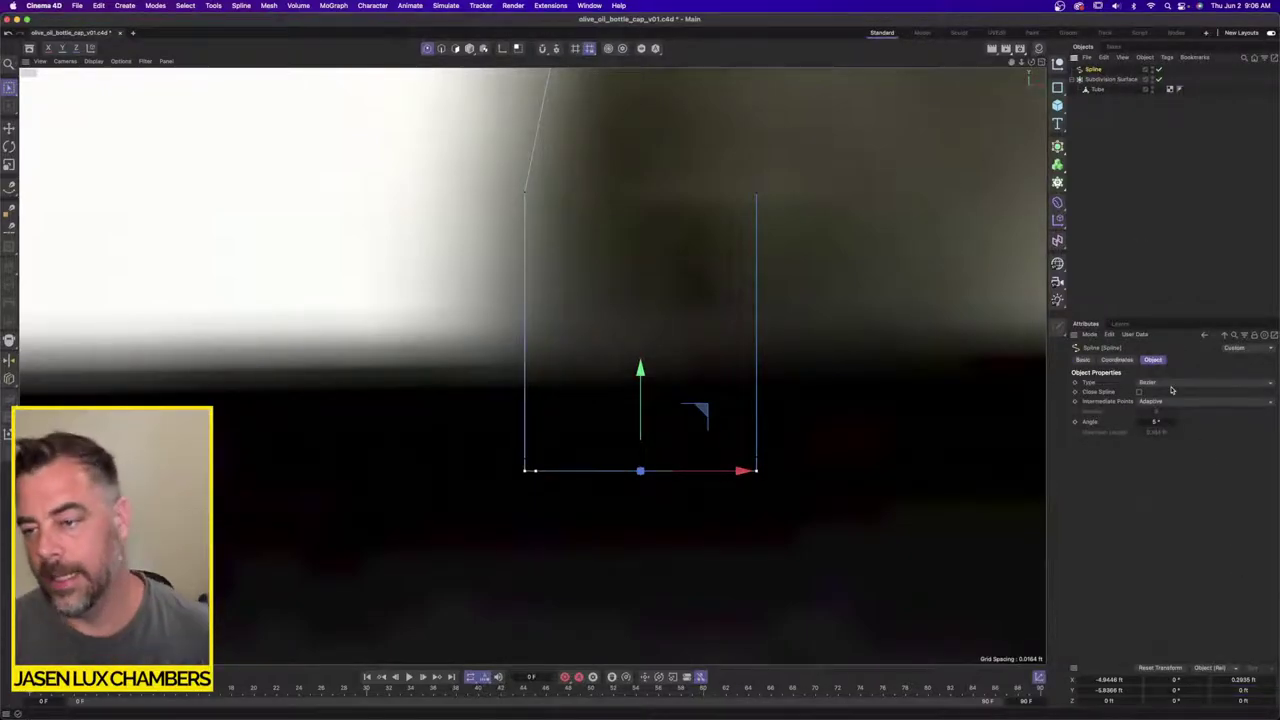
pyautogui.click(1205, 382)
pyautogui.click(1155, 423)
# Step: Select the two points of the collar's flat top edge, level them with a Y size of 0, and deselect the spline
pyautogui.scroll(-4, 586, 319)
pyautogui.scroll(-3, 586, 319)
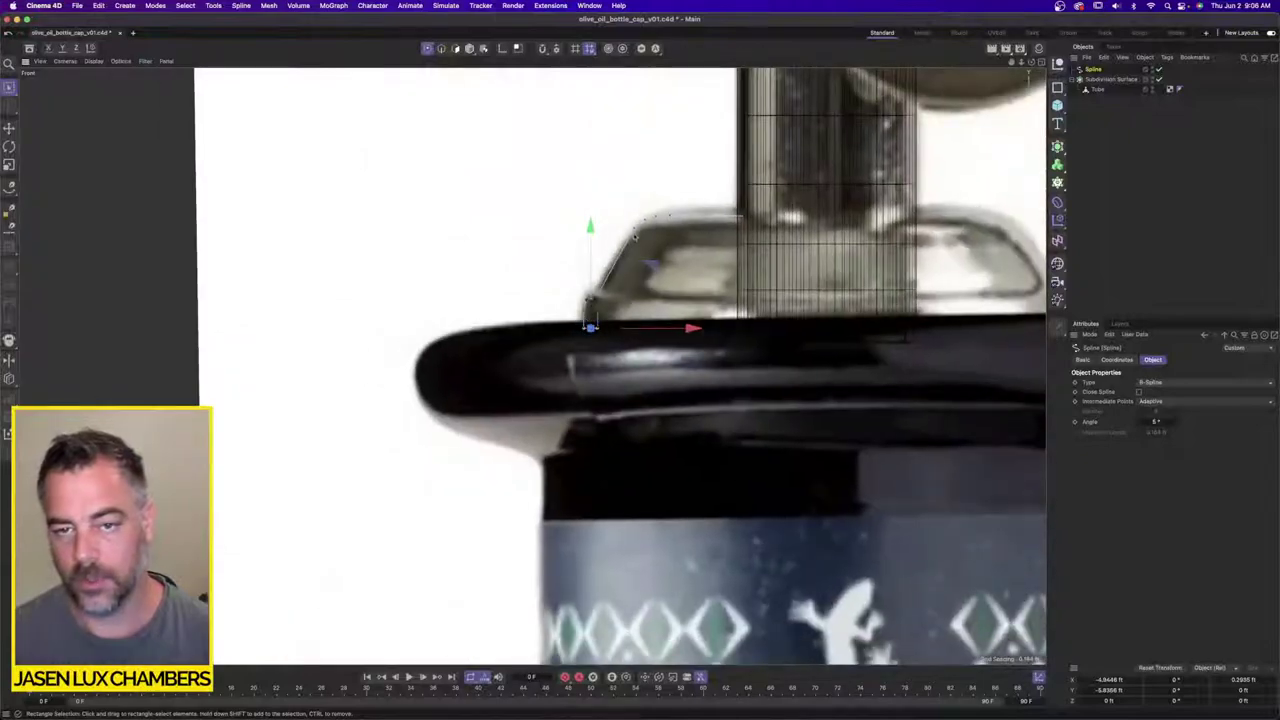
pyautogui.scroll(5, 806, 260)
pyautogui.moveTo(856, 226); pyautogui.dragTo(602, 280)
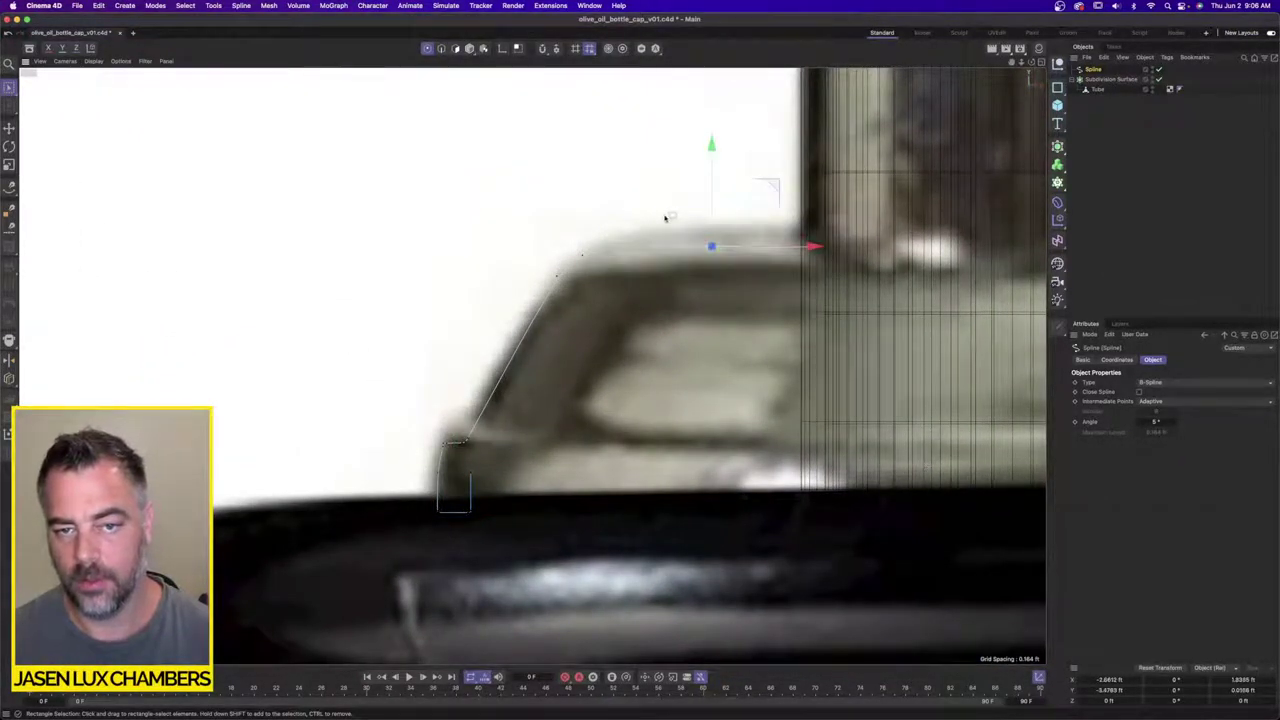
pyautogui.moveTo(631, 226); pyautogui.dragTo(829, 297)
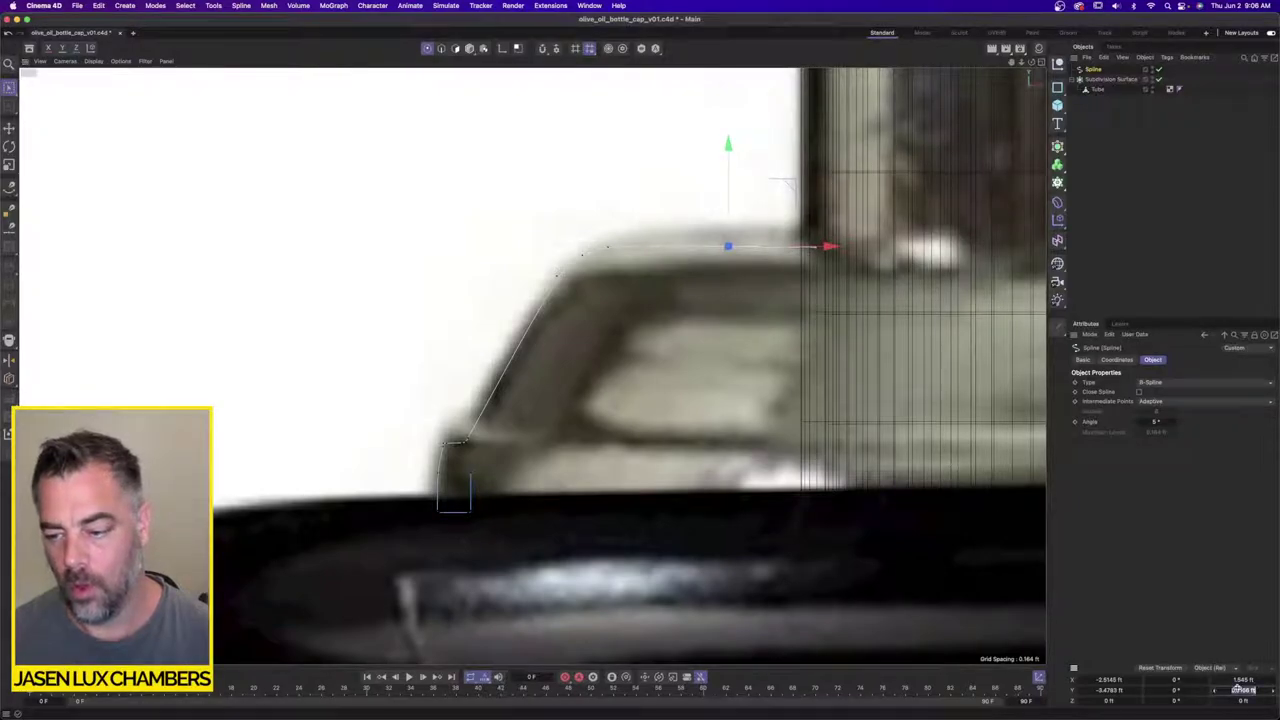
pyautogui.click(1110, 152)
# Step: Add a Lathe generator and place the collar spline inside it
pyautogui.scroll(-4, 910, 185)
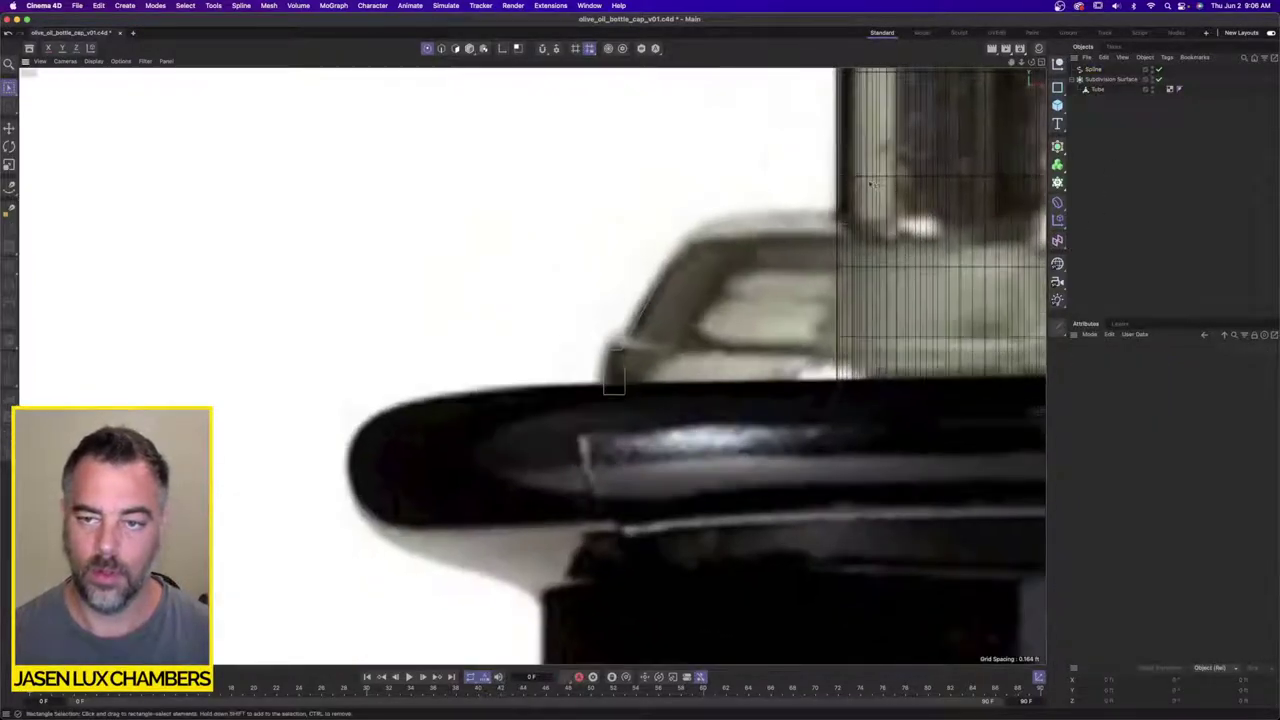
pyautogui.keyDown('alt'); pyautogui.moveTo(946, 232); pyautogui.dragTo(684, 274, button='middle'); pyautogui.keyUp('alt')
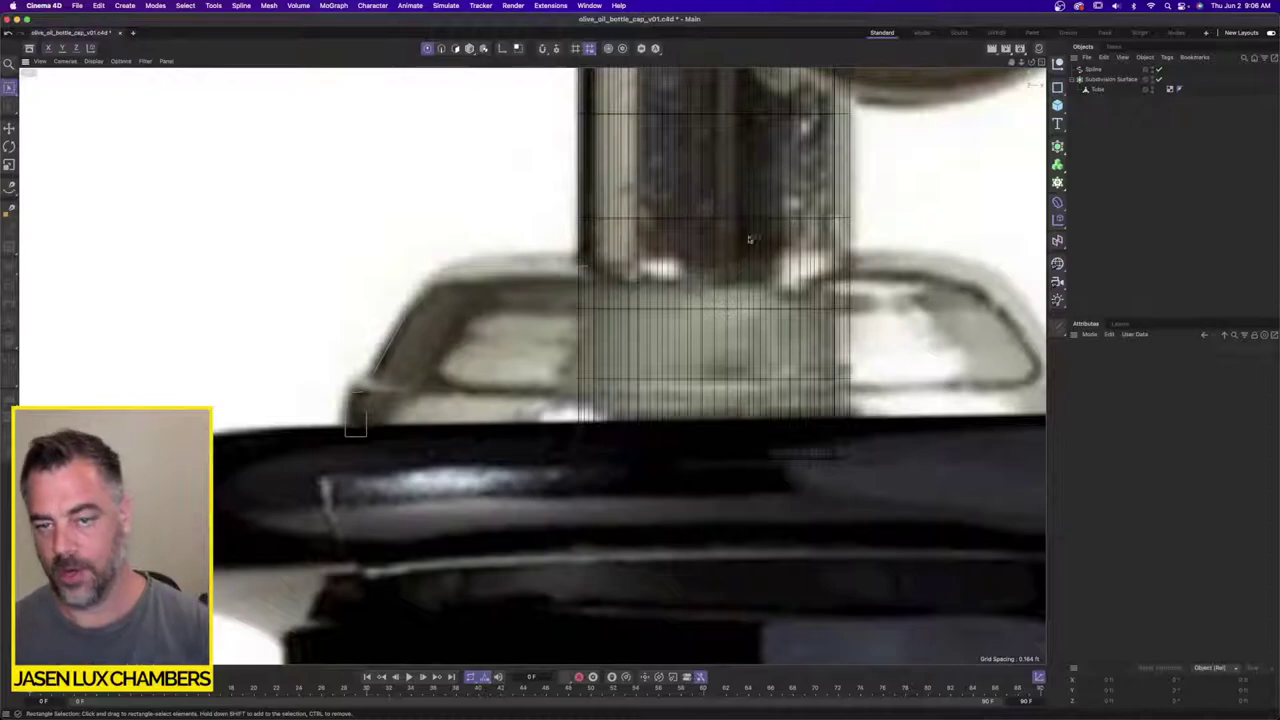
pyautogui.click(1057, 146)
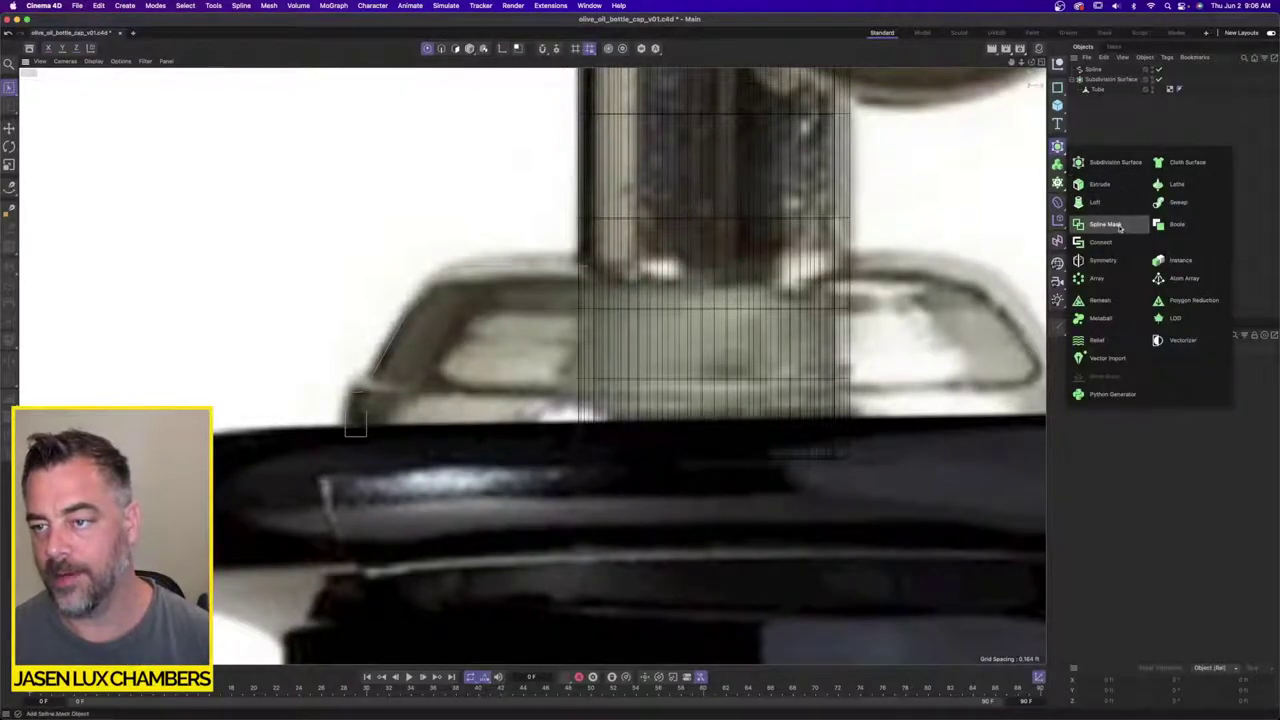
pyautogui.click(1170, 184)
pyautogui.moveTo(1093, 80); pyautogui.dragTo(1096, 70)
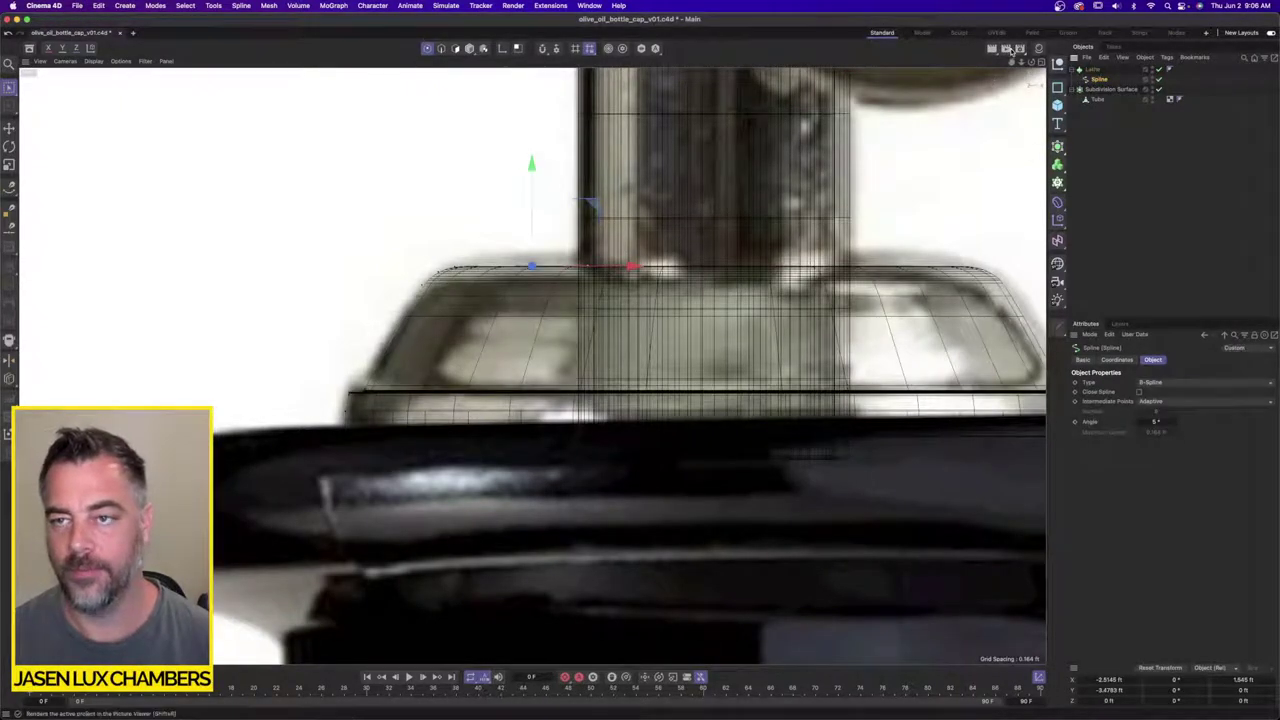
# Step: Show all four views and examine the lathed collar around the tube's base up close in the Perspective view
pyautogui.click(1040, 62)
pyautogui.keyDown('alt'); pyautogui.moveTo(306, 221); pyautogui.dragTo(352, 298); pyautogui.keyUp('alt')
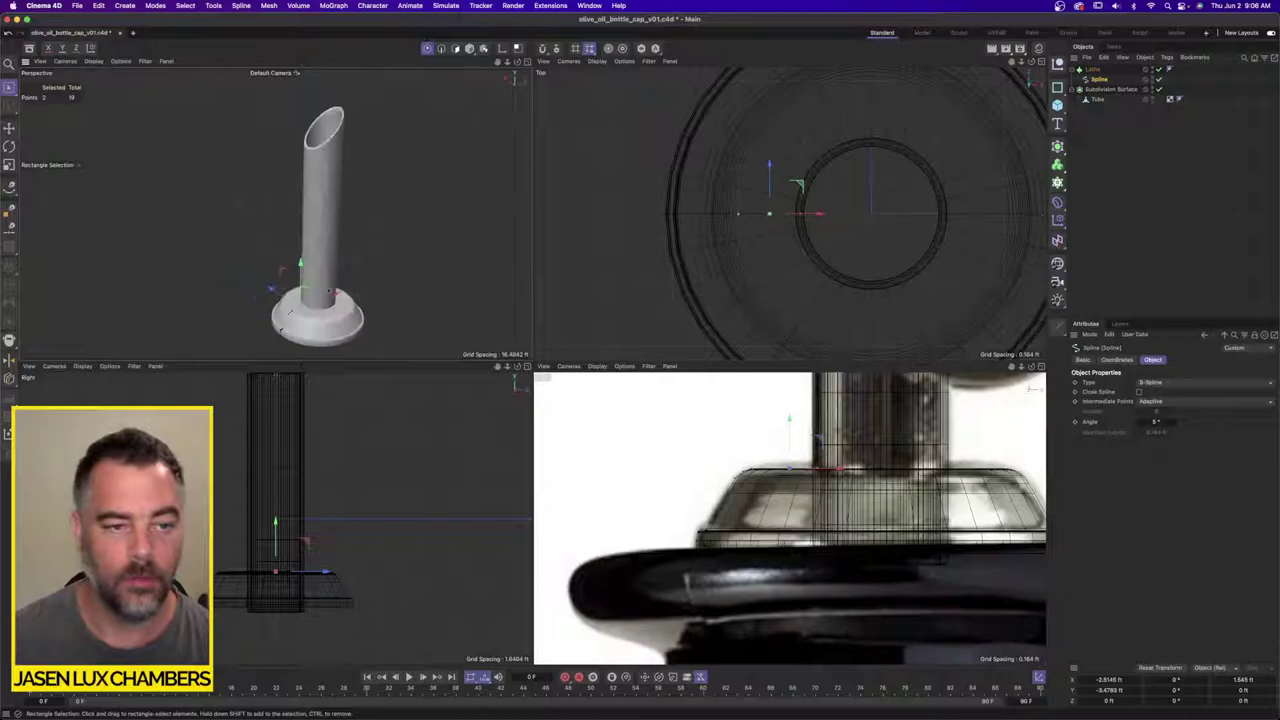
pyautogui.keyDown('alt'); pyautogui.moveTo(352, 298); pyautogui.dragTo(318, 199, button='middle'); pyautogui.keyUp('alt')
pyautogui.keyDown('alt'); pyautogui.moveTo(290, 215); pyautogui.dragTo(359, 197, button='right'); pyautogui.keyUp('alt')
pyautogui.scroll(5, 296, 154)
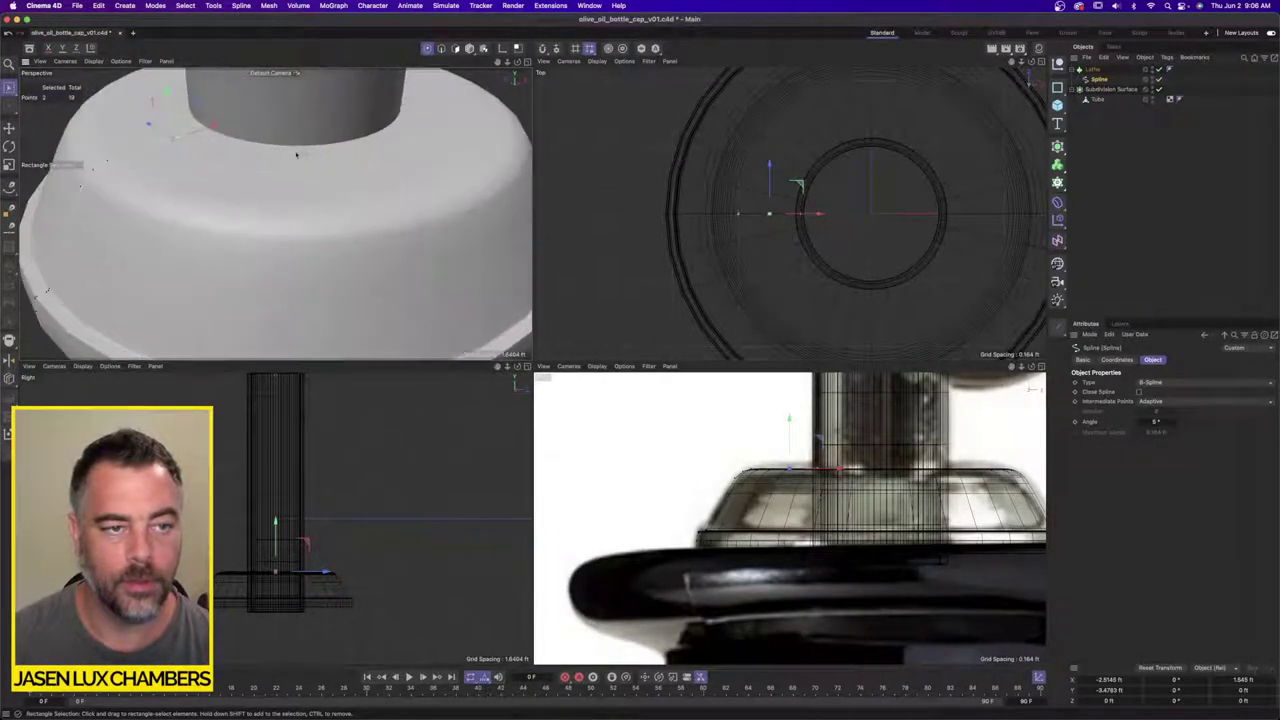
# Step: Turn off the world axis and horizon display in the Perspective view's filter settings
pyautogui.click(145, 61)
pyautogui.moveTo(119, 62)
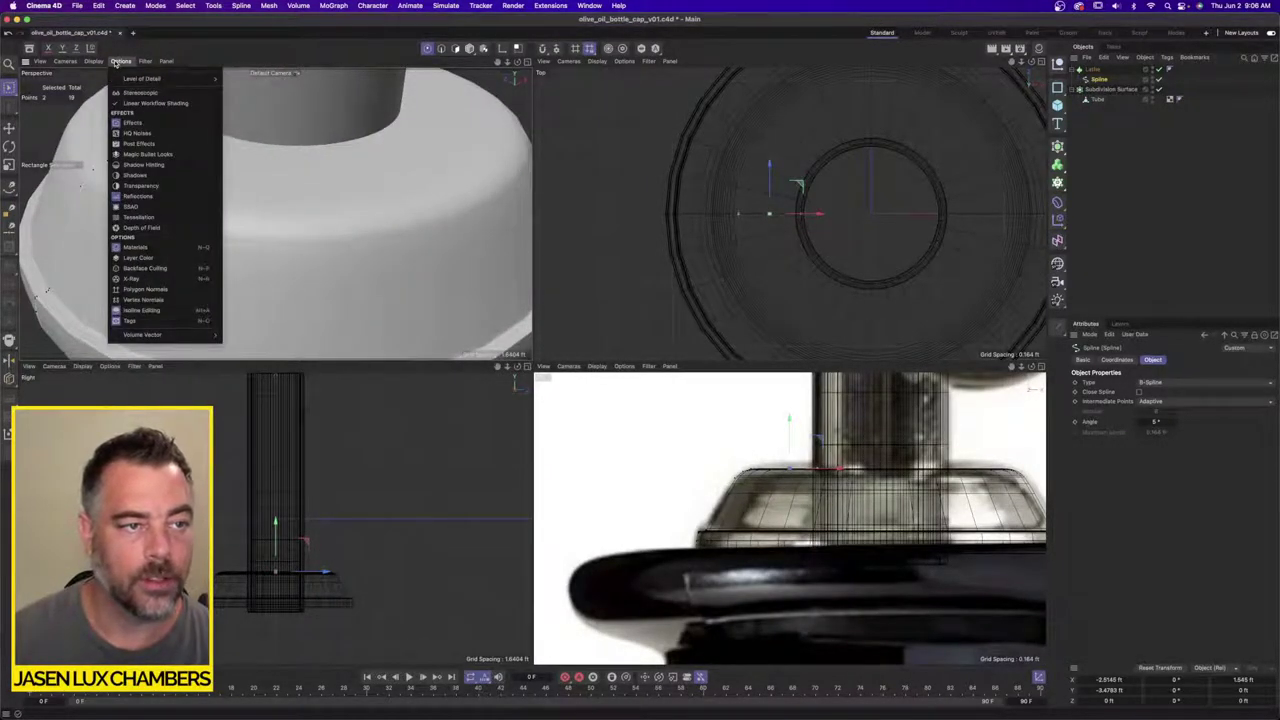
pyautogui.click(164, 122)
pyautogui.click(147, 62)
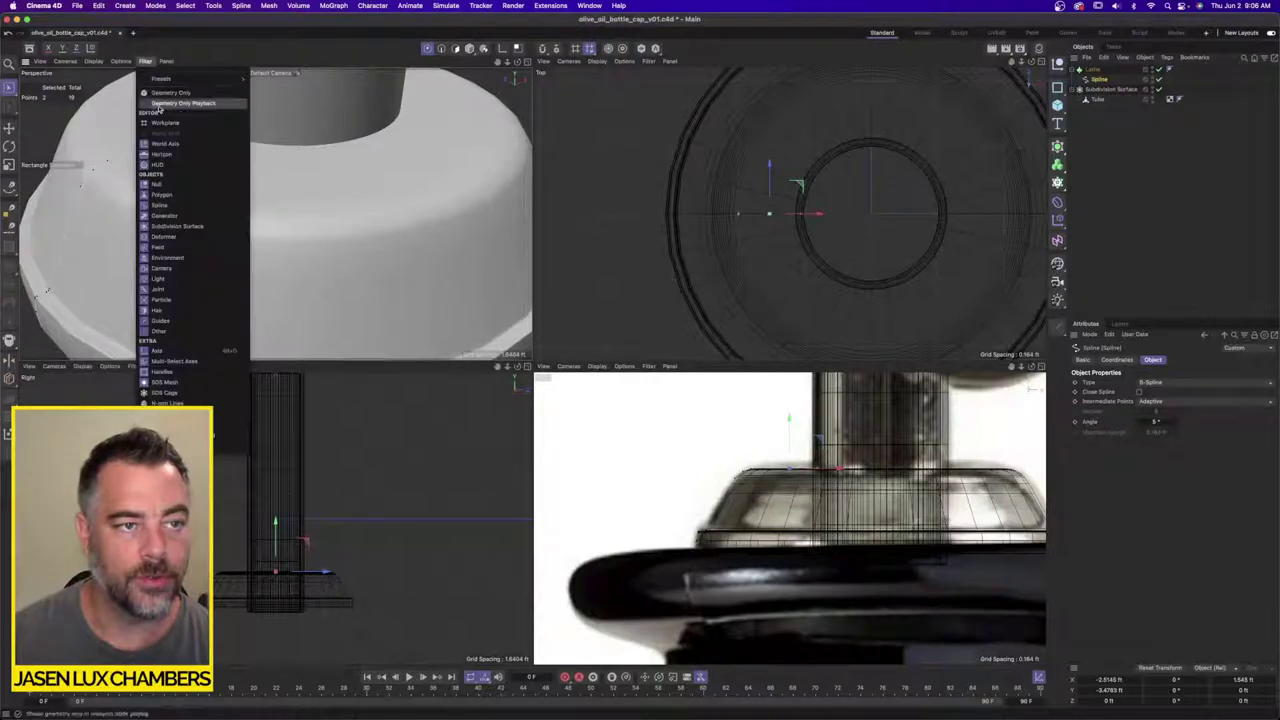
pyautogui.click(165, 144)
pyautogui.click(147, 62)
pyautogui.click(165, 154)
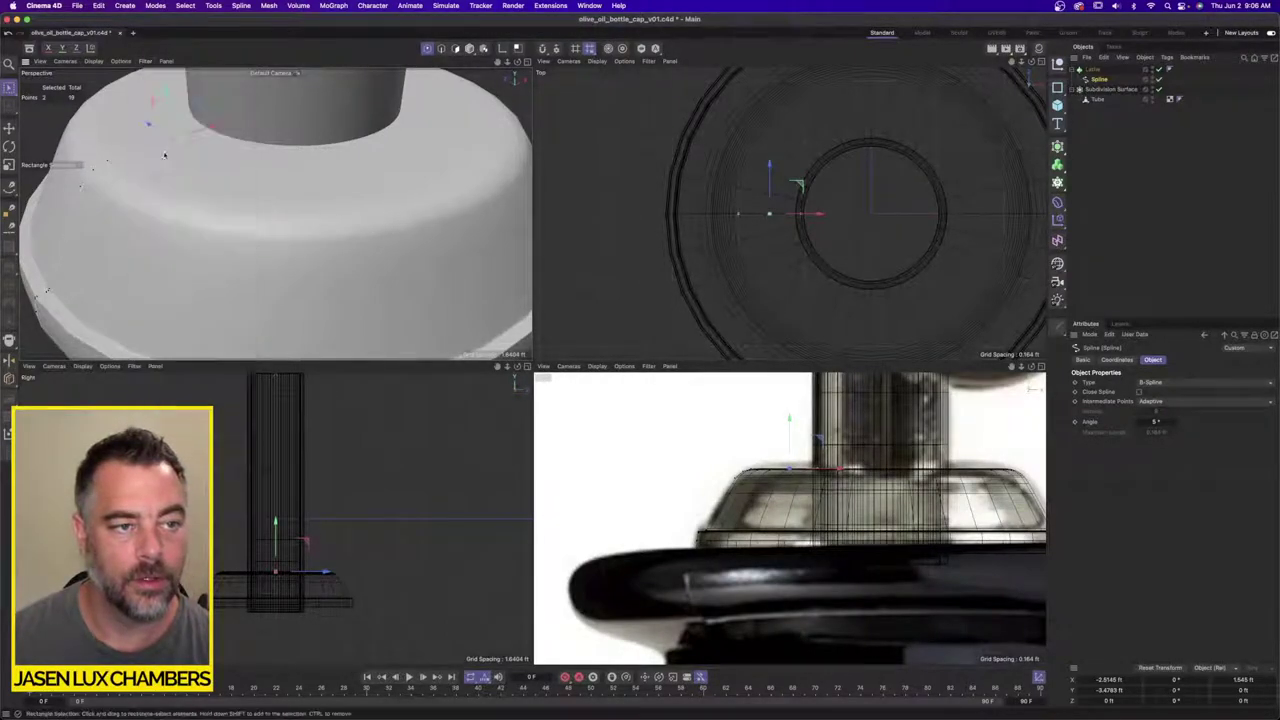
# Step: Select all points of the Tube's lower end and raise them to just above the collar's flat top
pyautogui.scroll(-5, 286, 150)
pyautogui.scroll(3, 286, 165)
pyautogui.keyDown('alt'); pyautogui.moveTo(333, 205); pyautogui.dragTo(343, 148); pyautogui.keyUp('alt')
pyautogui.scroll(-5, 344, 148)
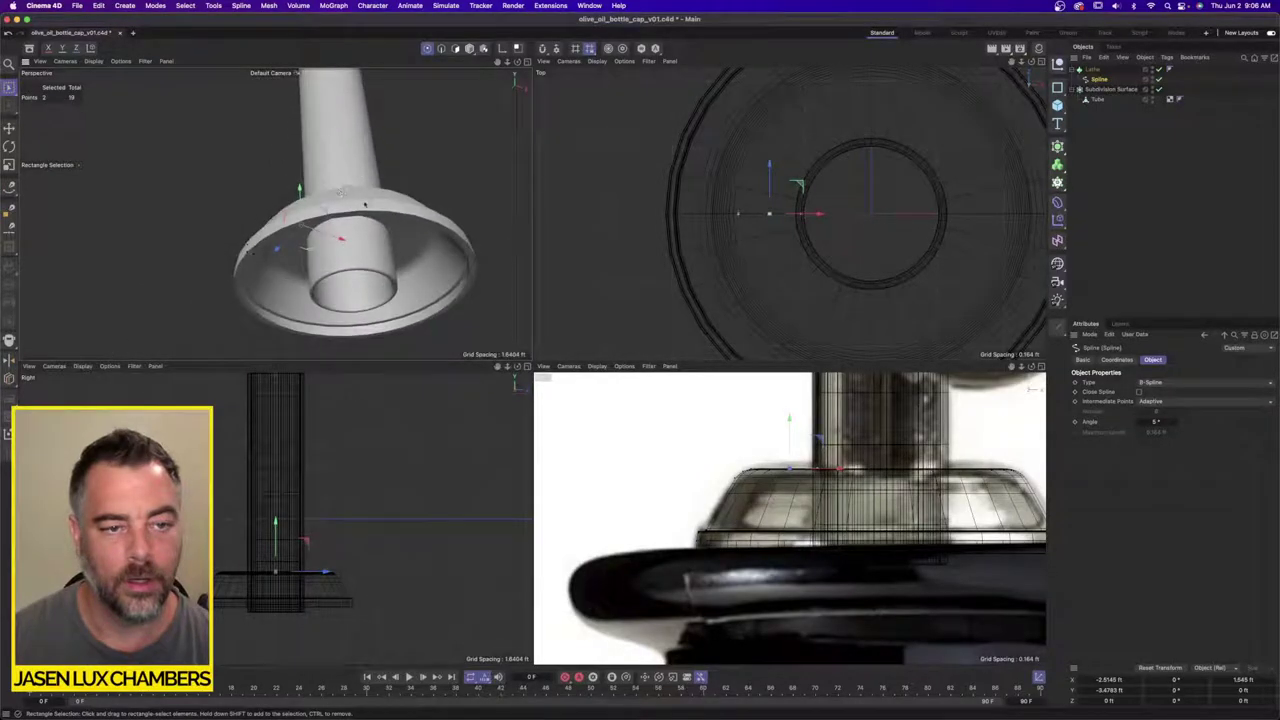
pyautogui.click(1098, 100)
pyautogui.moveTo(10, 90); pyautogui.dragTo(40, 121)
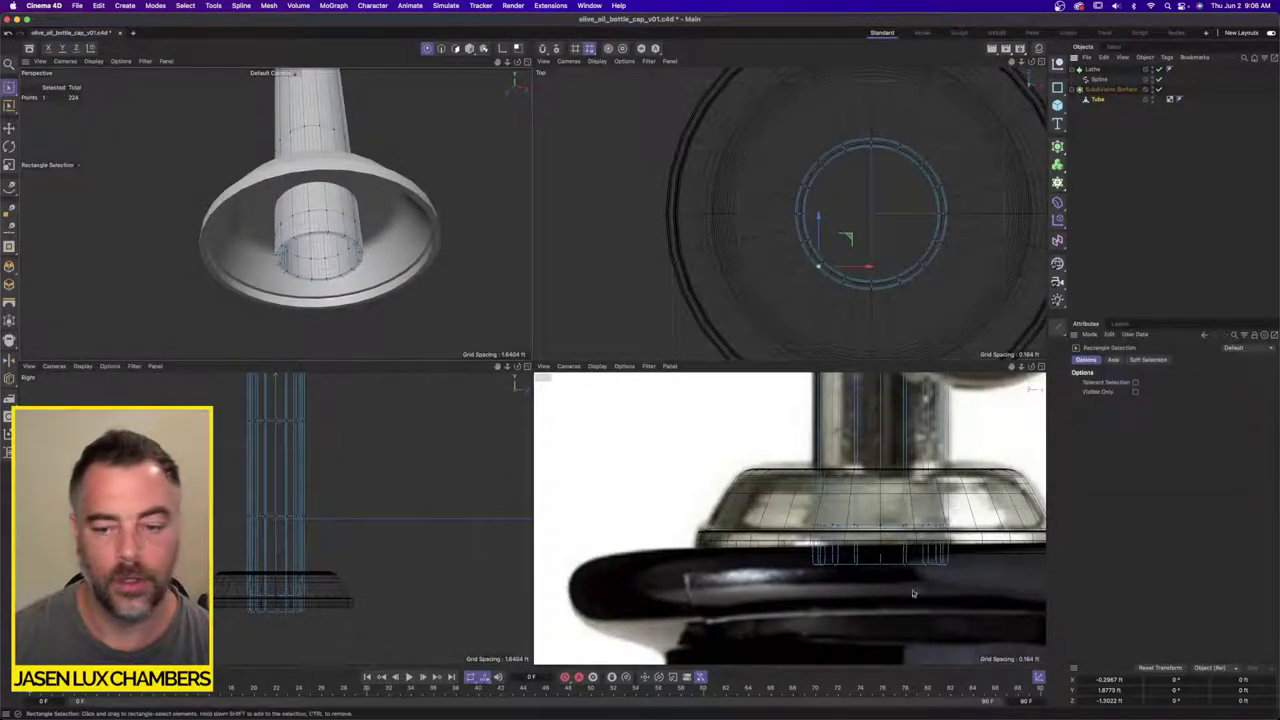
pyautogui.moveTo(752, 484); pyautogui.dragTo(1020, 638)
pyautogui.moveTo(740, 432); pyautogui.dragTo(1014, 636)
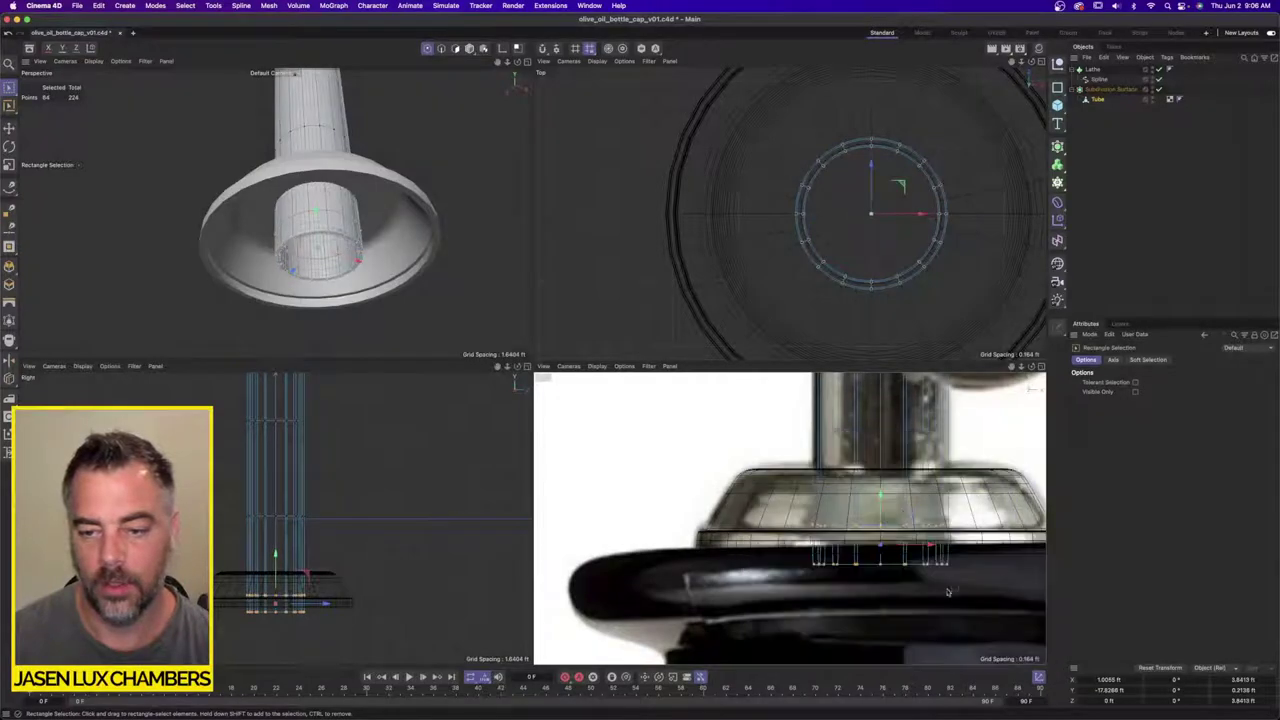
pyautogui.moveTo(880, 515); pyautogui.dragTo(881, 423)
# Step: Inspect the collar's underside and the tube opening up close, then the whole spout from above in the Perspective view
pyautogui.keyDown('alt'); pyautogui.moveTo(214, 164); pyautogui.dragTo(290, 190); pyautogui.keyUp('alt')
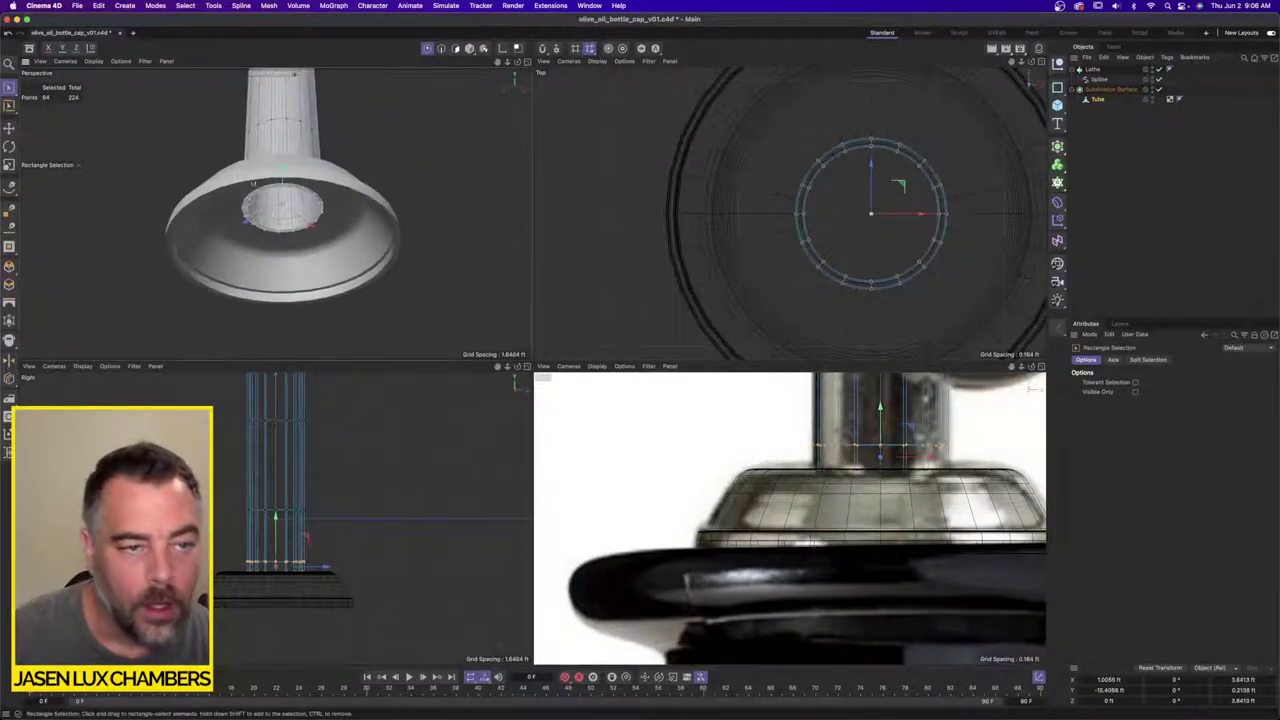
pyautogui.keyDown('alt'); pyautogui.moveTo(292, 191); pyautogui.dragTo(412, 170, button='right'); pyautogui.keyUp('alt')
pyautogui.scroll(-6, 411, 170)
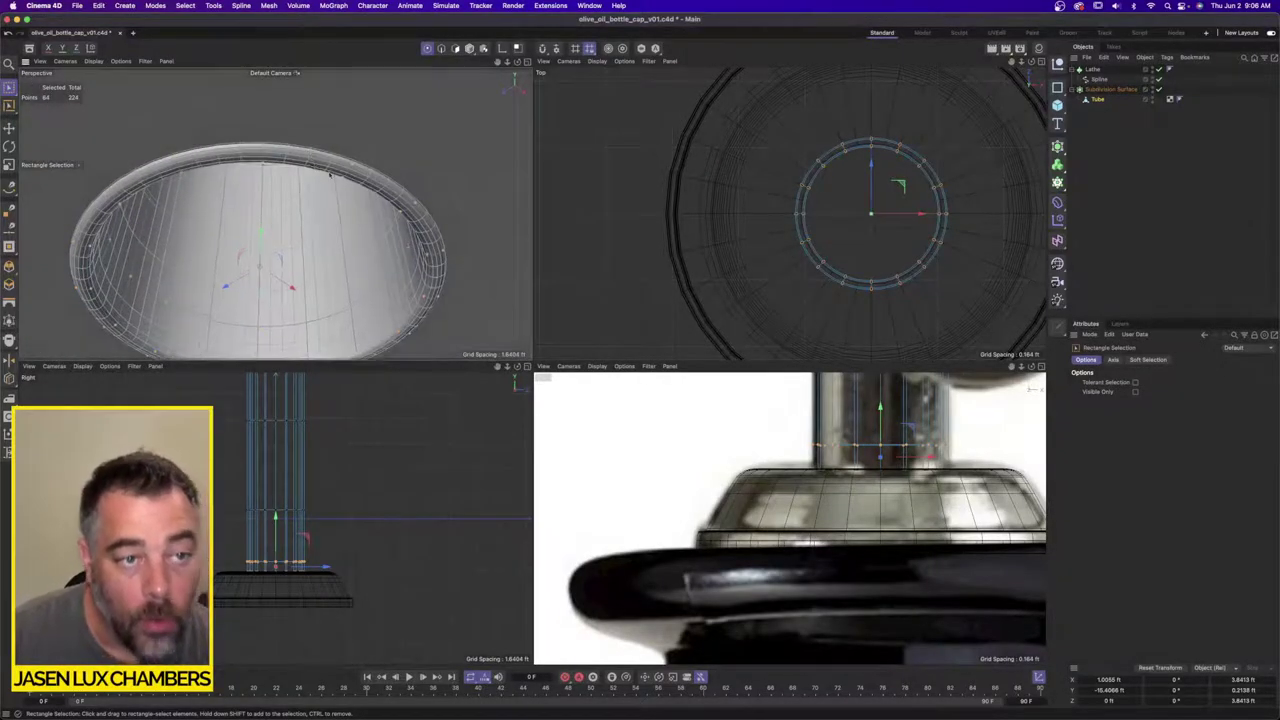
pyautogui.keyDown('alt'); pyautogui.moveTo(325, 182); pyautogui.dragTo(325, 180); pyautogui.keyUp('alt')
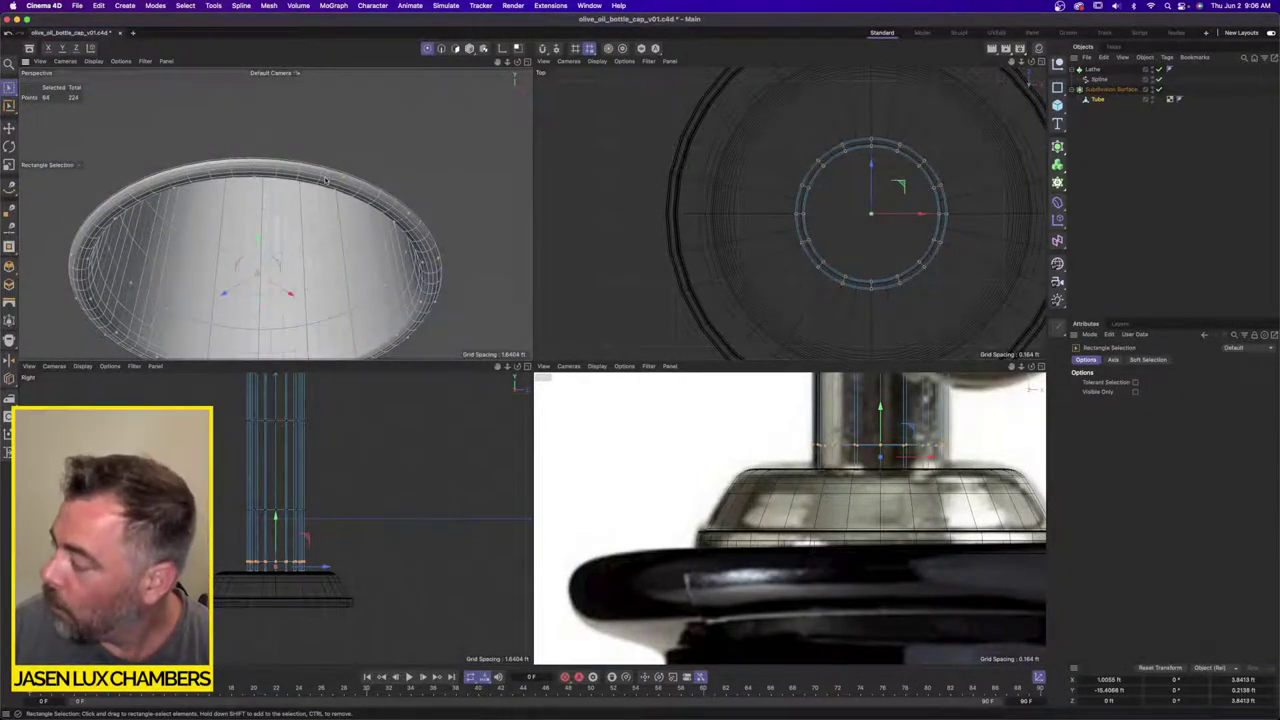
pyautogui.scroll(-3, 315, 181)
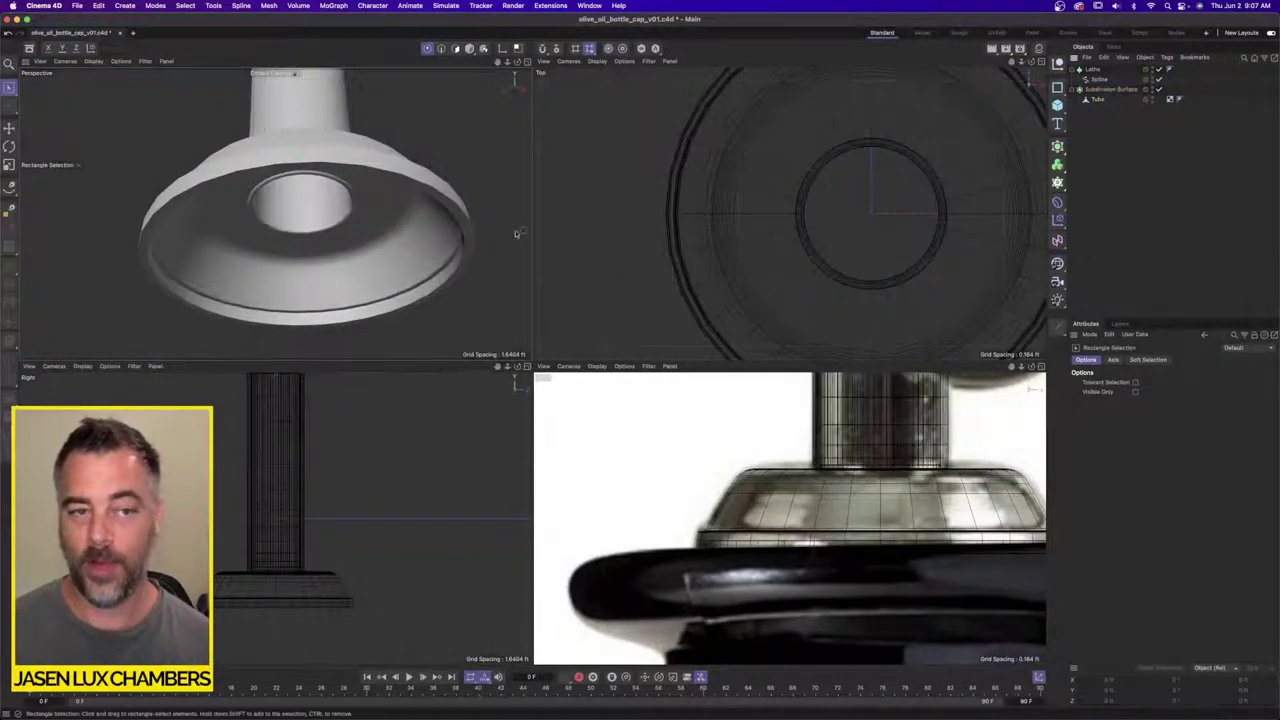
pyautogui.scroll(-3, 385, 192)
pyautogui.scroll(-5, 329, 167)
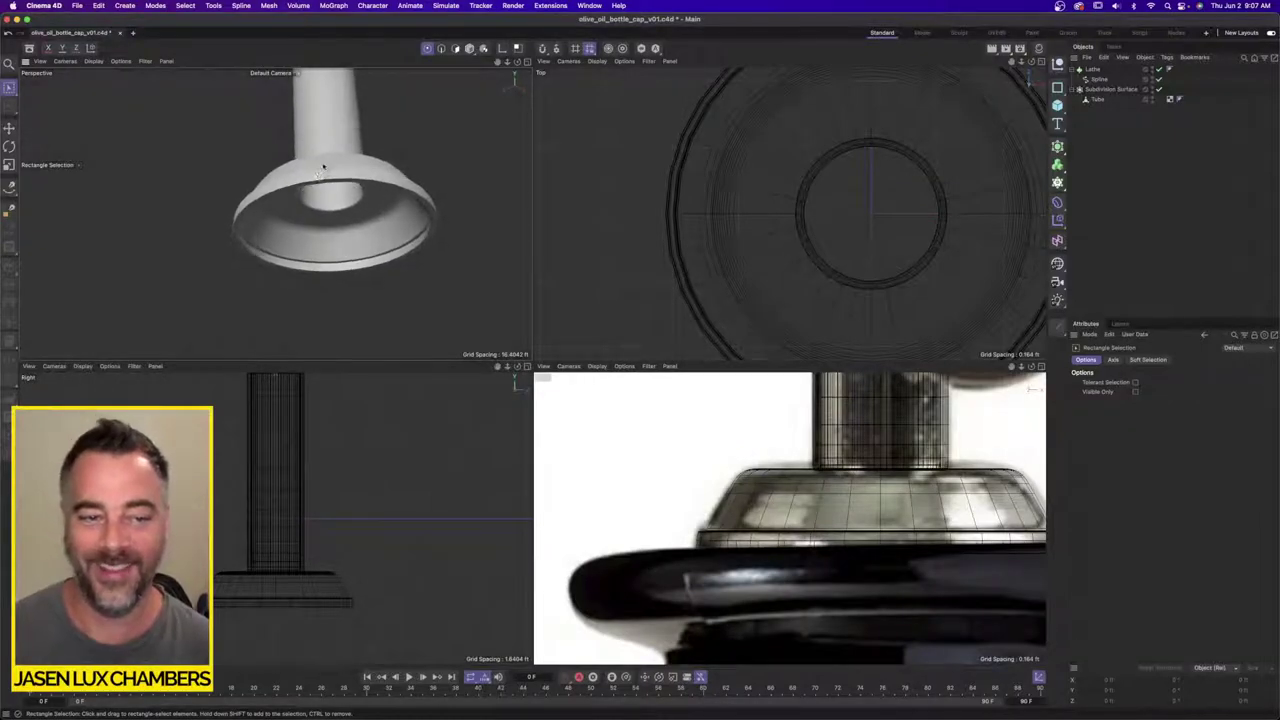
pyautogui.keyDown('alt'); pyautogui.moveTo(266, 165); pyautogui.dragTo(302, 204); pyautogui.keyUp('alt')
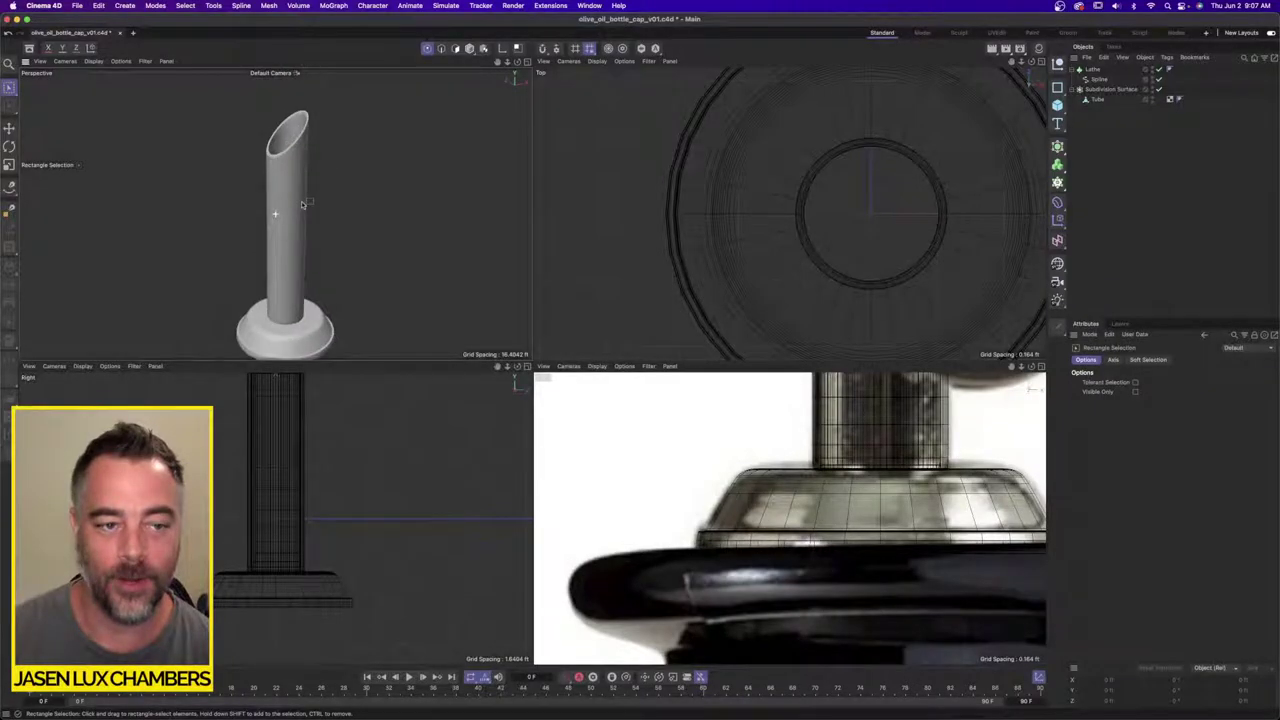
# Step: Lower the Tube's selected bottom points until they sit slightly inside the collar, tighten their vertical spacing with Scale, and deselect the tube
pyautogui.click(1097, 99)
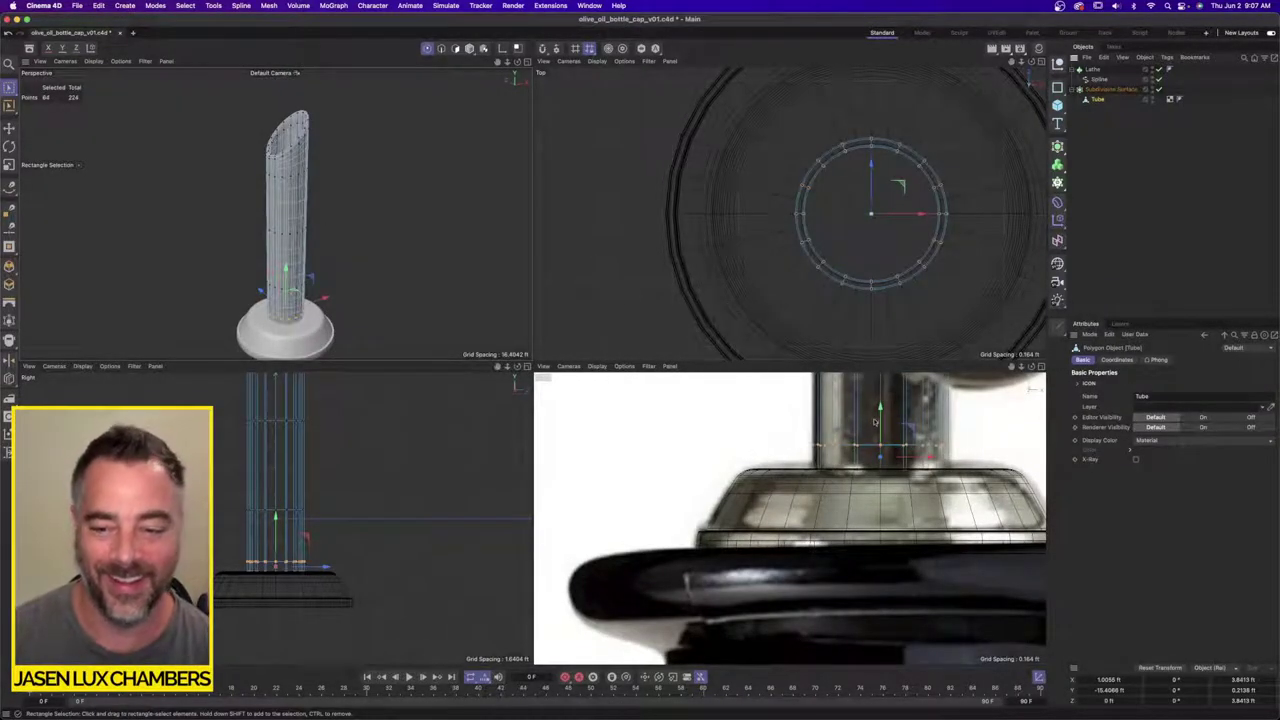
pyautogui.moveTo(880, 408); pyautogui.dragTo(880, 420)
pyautogui.press('t')
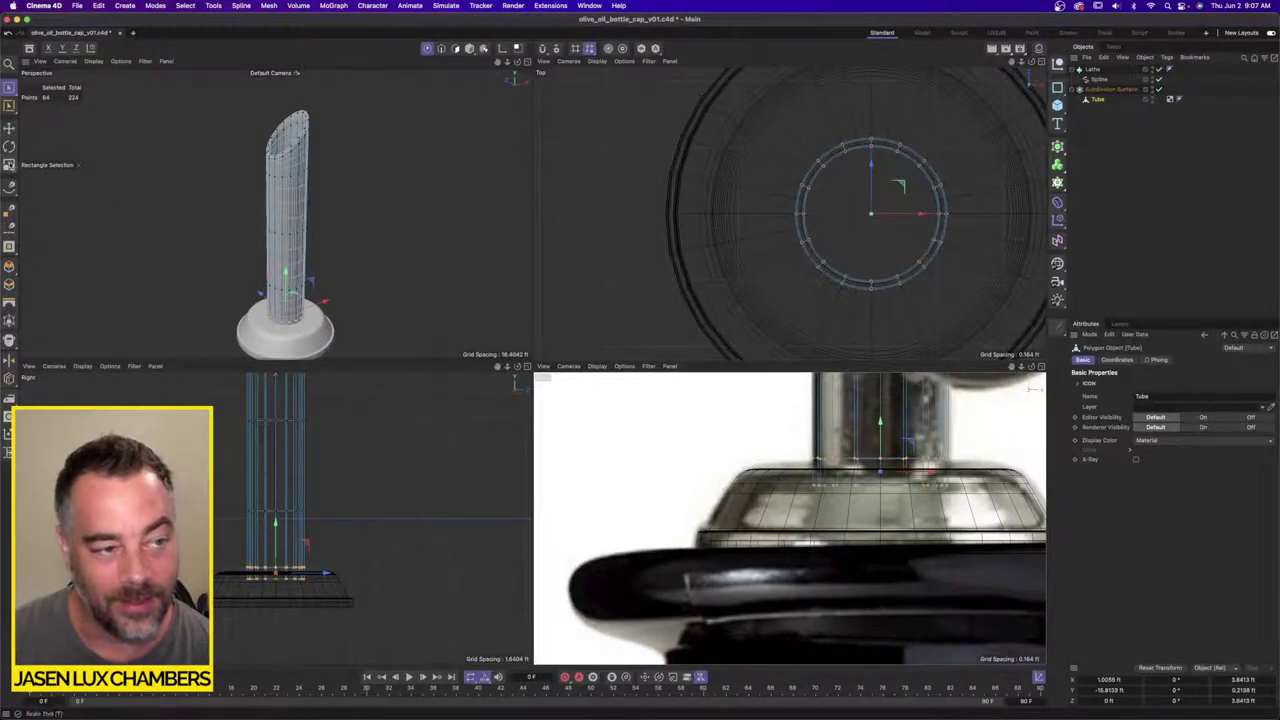
pyautogui.moveTo(880, 425); pyautogui.dragTo(880, 450)
pyautogui.click(1128, 234)
# Step: Examine the junction of the tube and collar up close, then the whole pourer in the Perspective view
pyautogui.keyDown('alt'); pyautogui.moveTo(307, 195); pyautogui.dragTo(341, 198); pyautogui.keyUp('alt')
pyautogui.keyDown('alt'); pyautogui.moveTo(343, 197); pyautogui.dragTo(246, 214, button='right'); pyautogui.keyUp('alt')
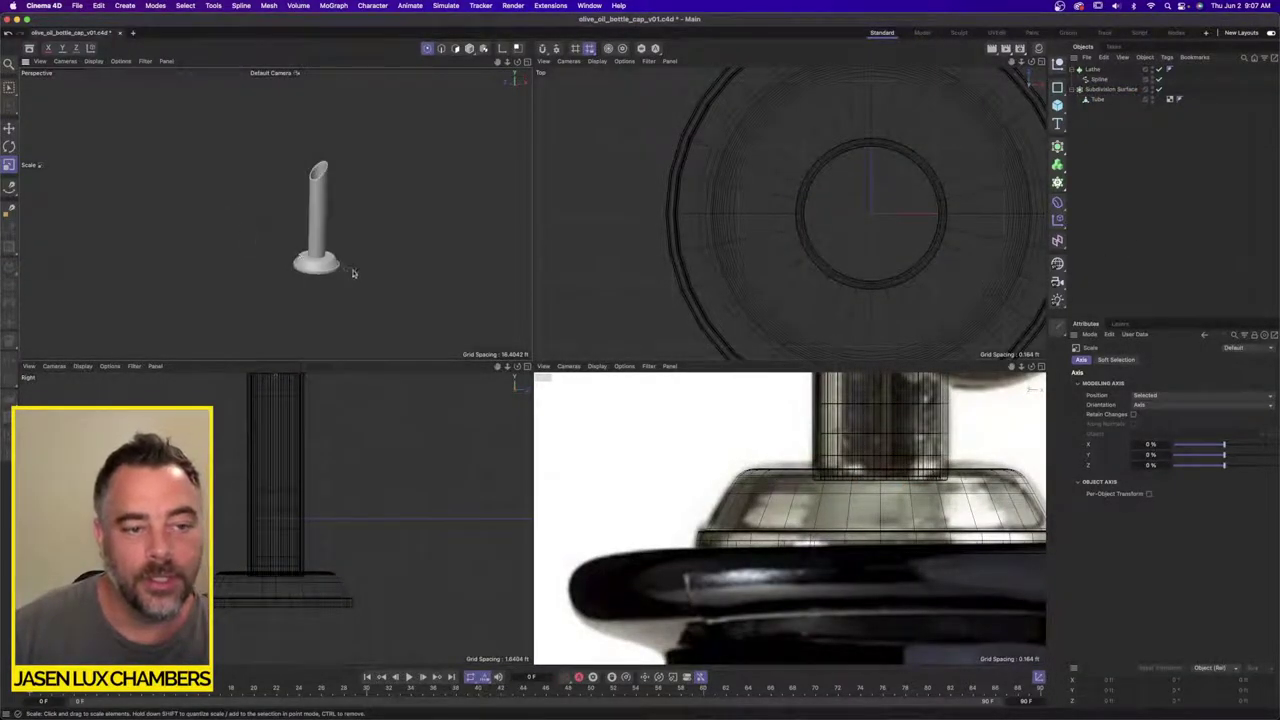
pyautogui.keyDown('alt'); pyautogui.moveTo(326, 266); pyautogui.dragTo(482, 248, button='right'); pyautogui.keyUp('alt')
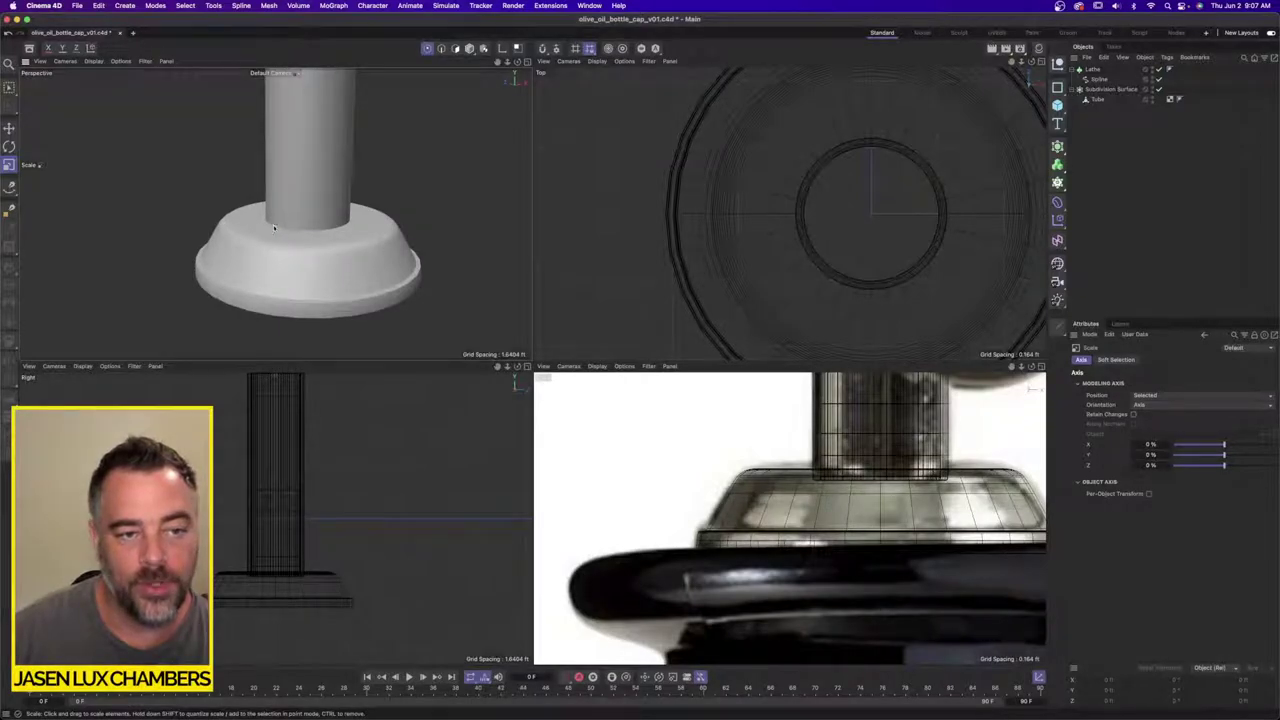
pyautogui.scroll(3, 274, 228)
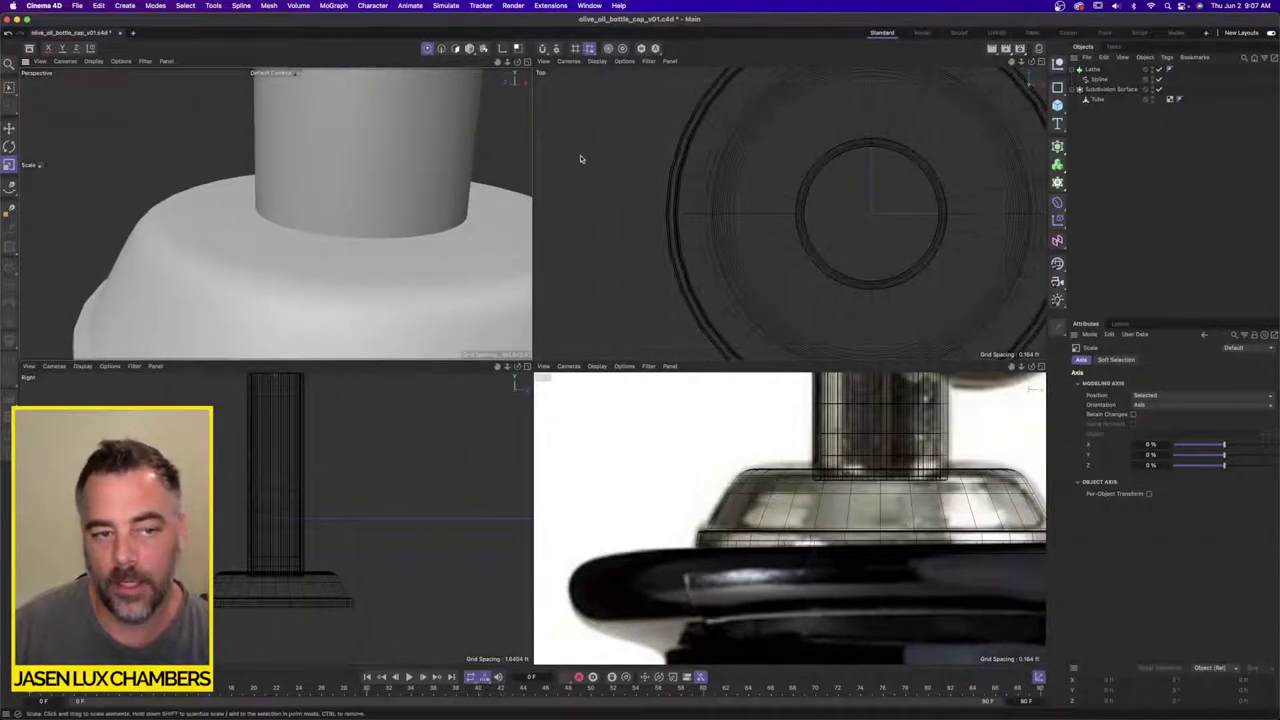
pyautogui.moveTo(395, 208)
pyautogui.keyDown('alt'); pyautogui.mouseDown()
pyautogui.moveTo(392, 176)
pyautogui.moveTo(396, 229)
pyautogui.mouseUp(); pyautogui.keyUp('alt')
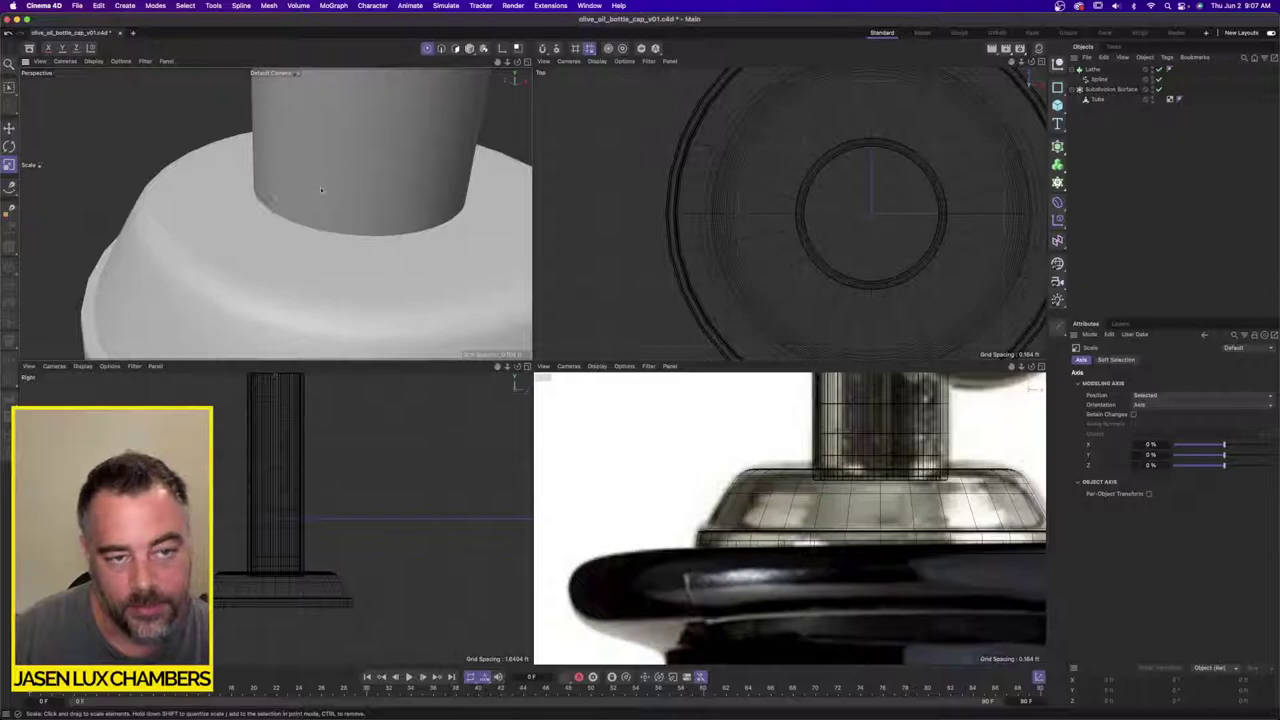
pyautogui.keyDown('alt'); pyautogui.moveTo(406, 188); pyautogui.dragTo(317, 191, button='right'); pyautogui.keyUp('alt')
pyautogui.keyDown('alt'); pyautogui.moveTo(328, 176); pyautogui.dragTo(274, 206, button='middle'); pyautogui.keyUp('alt')
pyautogui.keyDown('alt'); pyautogui.moveTo(308, 150); pyautogui.dragTo(325, 145, button='right'); pyautogui.keyUp('alt')
pyautogui.keyDown('alt'); pyautogui.moveTo(325, 147); pyautogui.dragTo(286, 173, button='middle'); pyautogui.keyUp('alt')
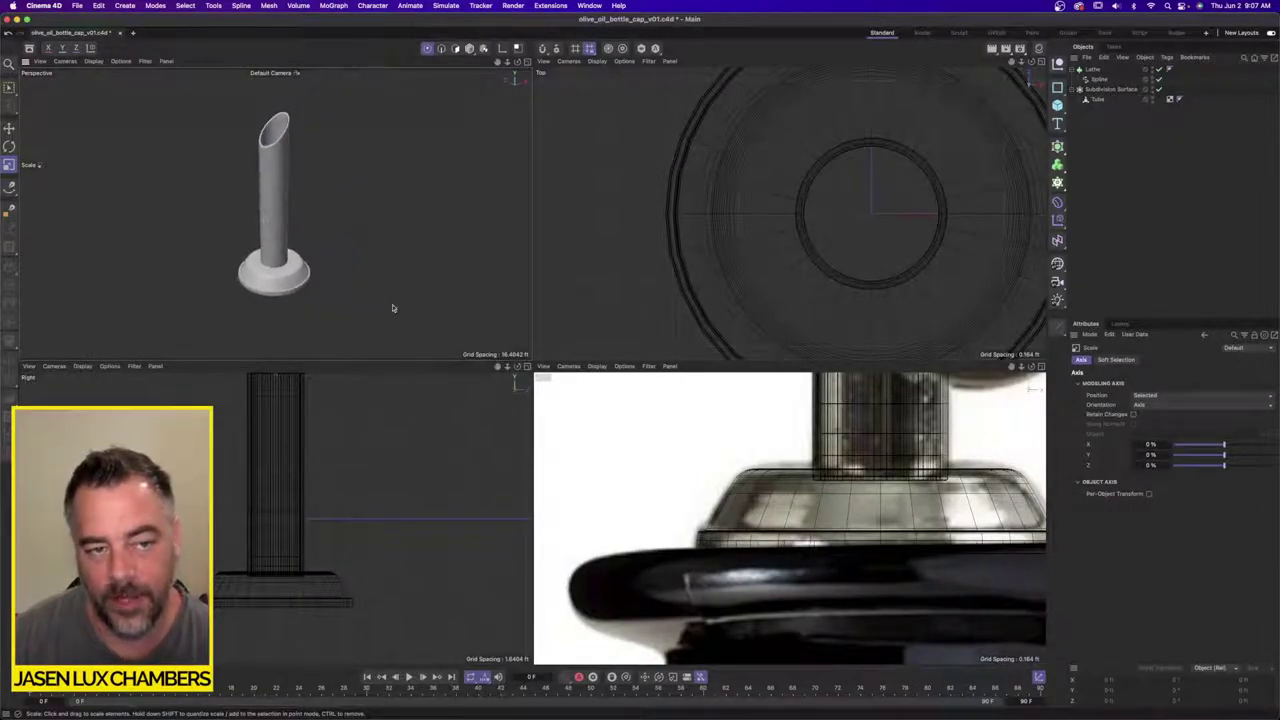
pyautogui.click(274, 280)
# Step: Add a Tube primitive and flatten it to a height of about 0.375 ft in Model mode
pyautogui.scroll(-5, 911, 465)
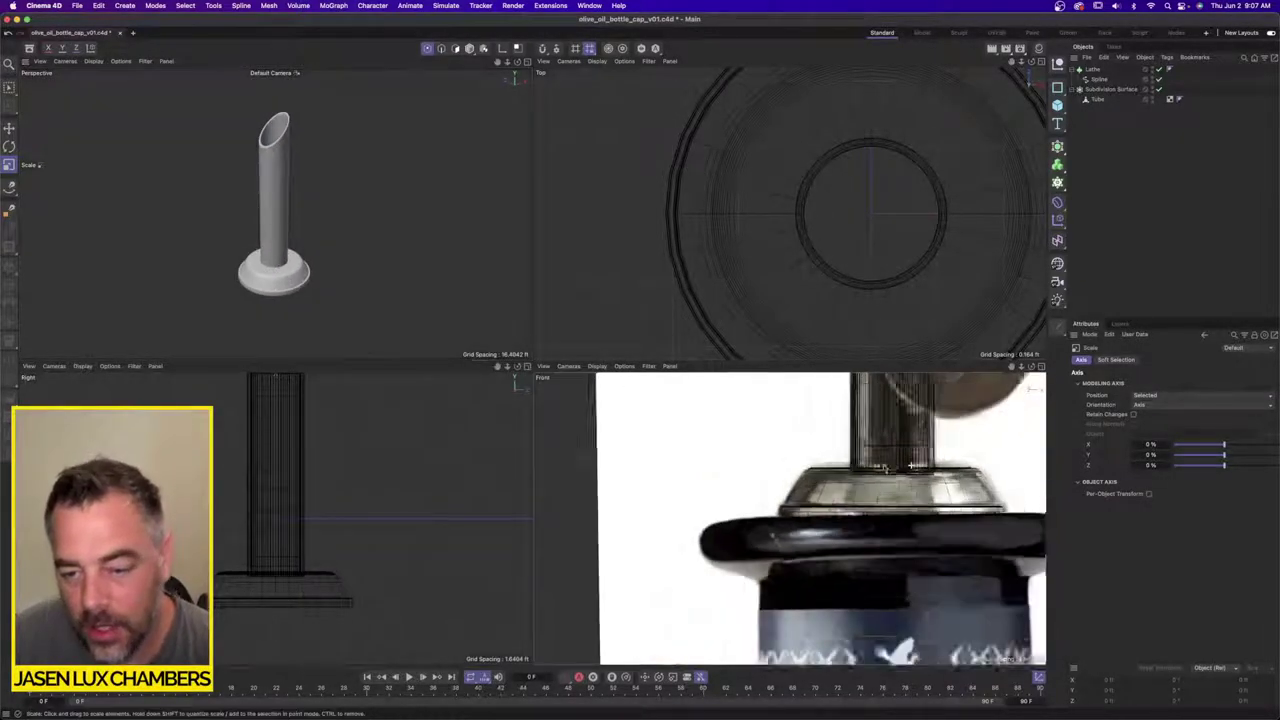
pyautogui.scroll(5, 900, 458)
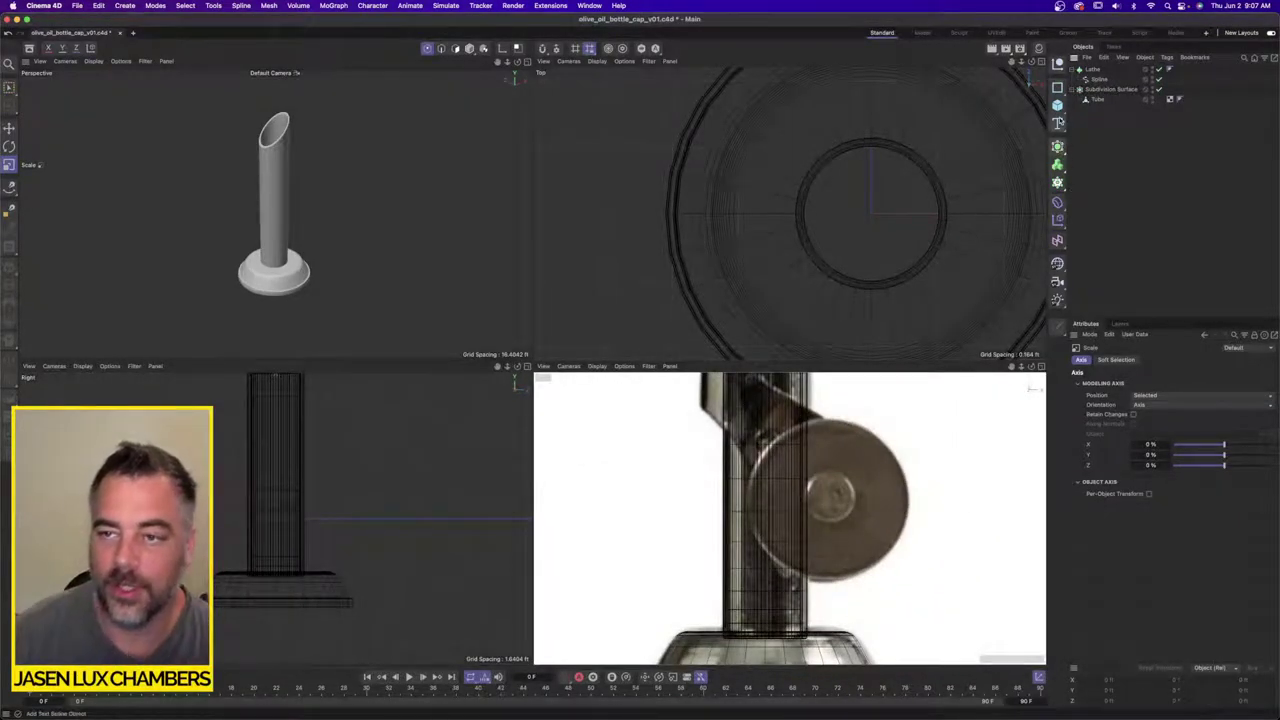
pyautogui.click(1060, 108)
pyautogui.click(1161, 228)
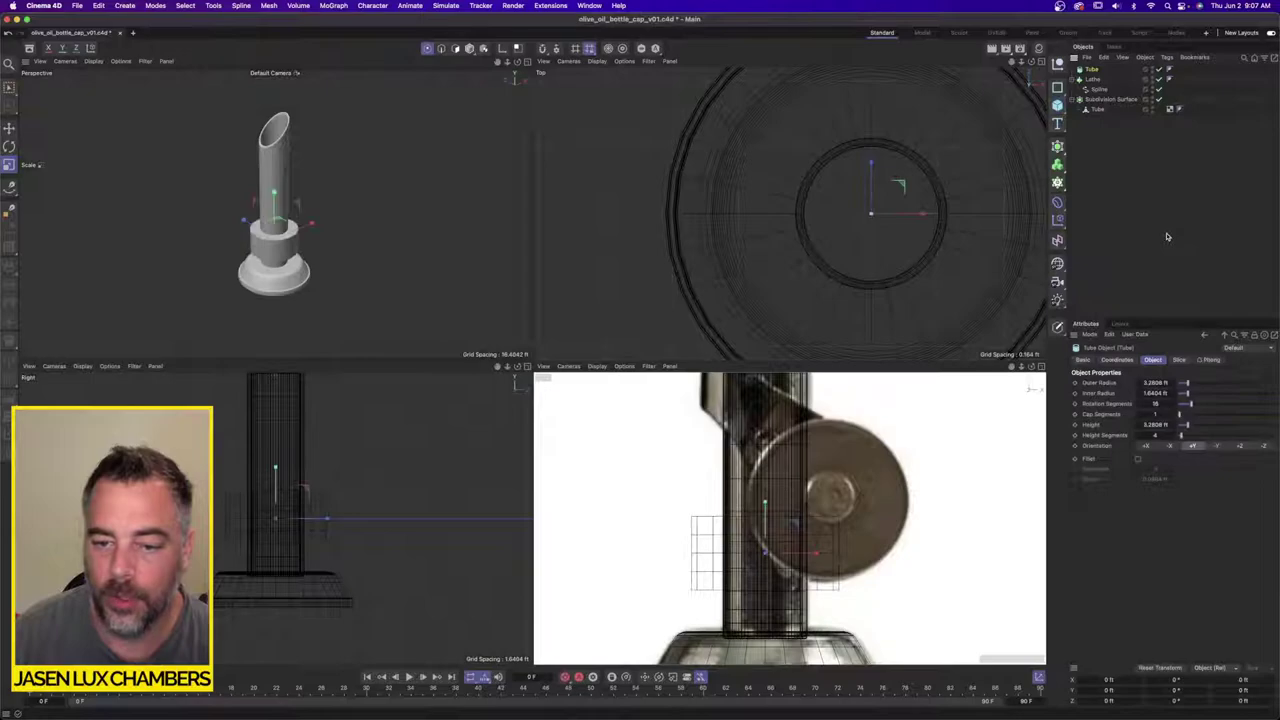
pyautogui.click(9, 129)
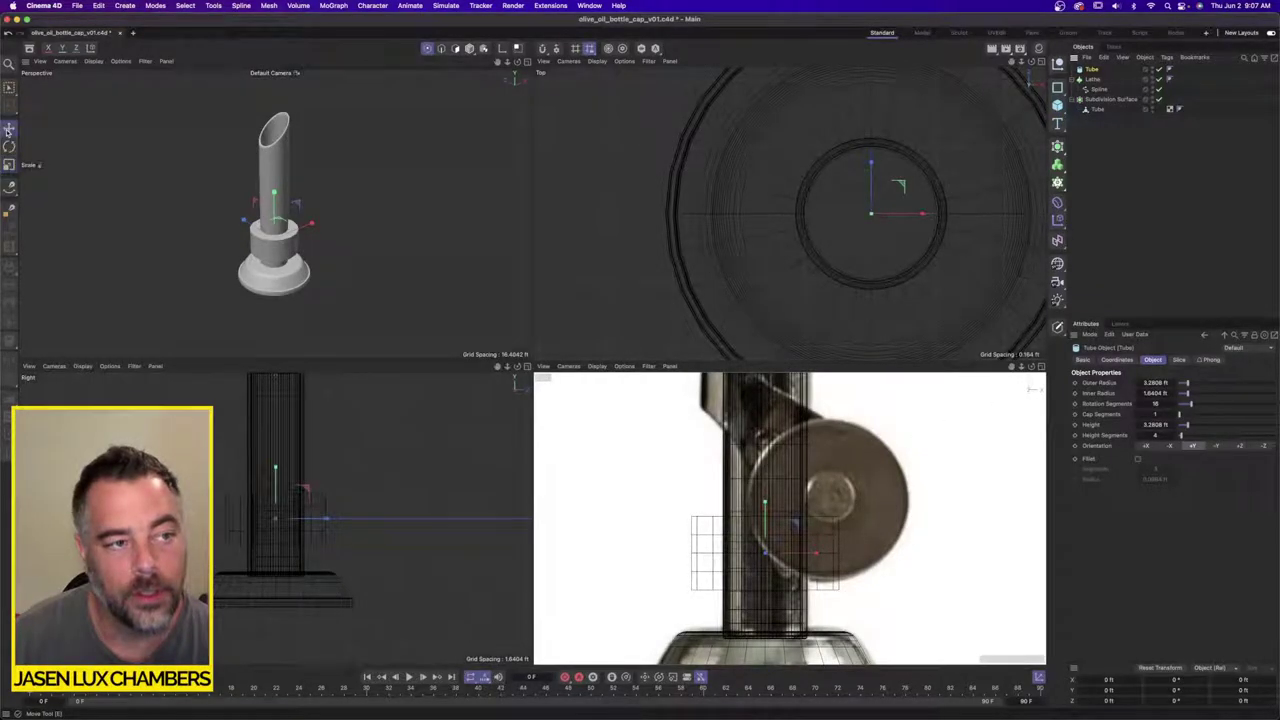
pyautogui.click(483, 49)
pyautogui.moveTo(823, 566)
pyautogui.mouseDown()
pyautogui.moveTo(840, 527)
pyautogui.moveTo(839, 551)
pyautogui.mouseUp()
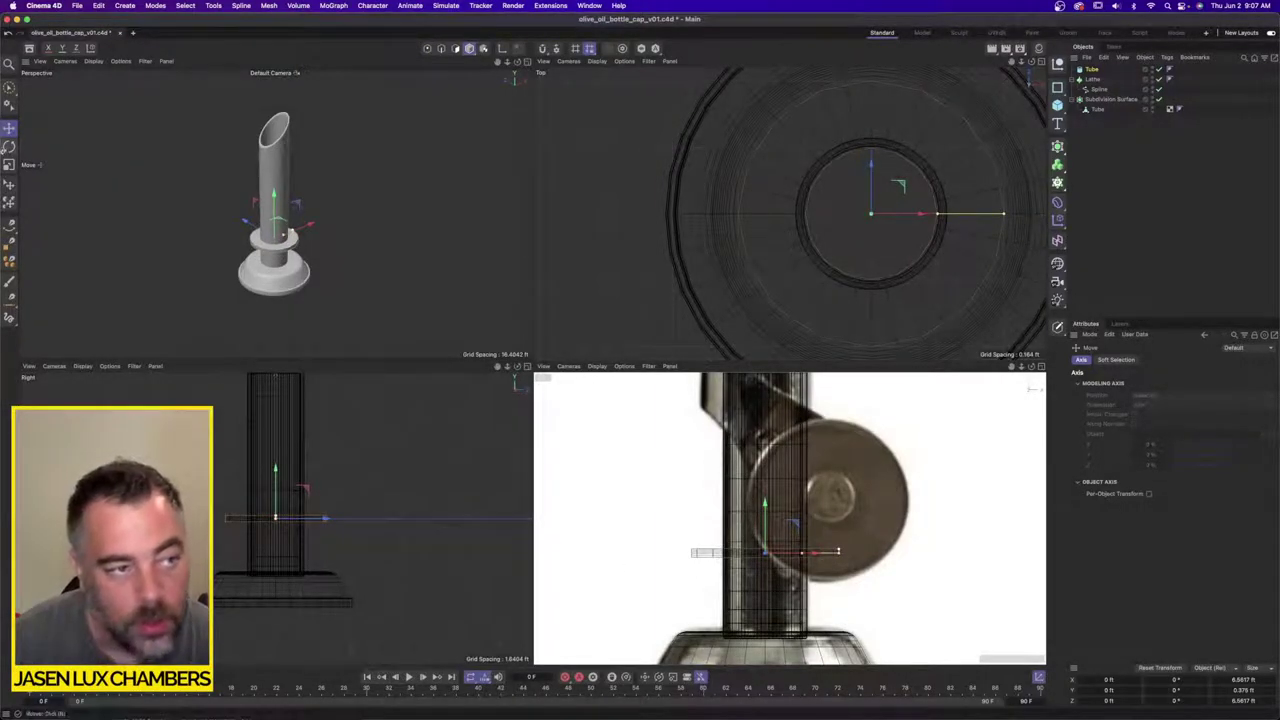
# Step: Rotate the flat tube 90° to stand upright and move it over the round disc in the Front view's reference image
pyautogui.press('r')
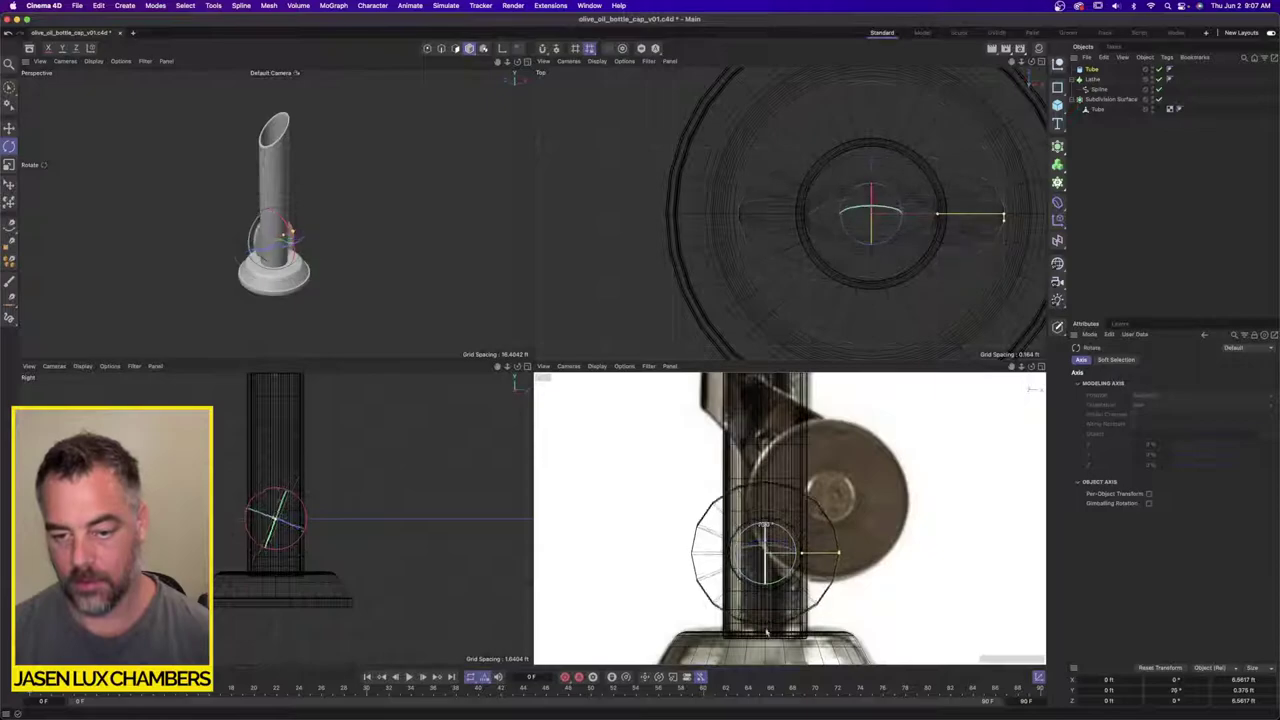
pyautogui.moveTo(288, 233); pyautogui.dragTo(289, 236)
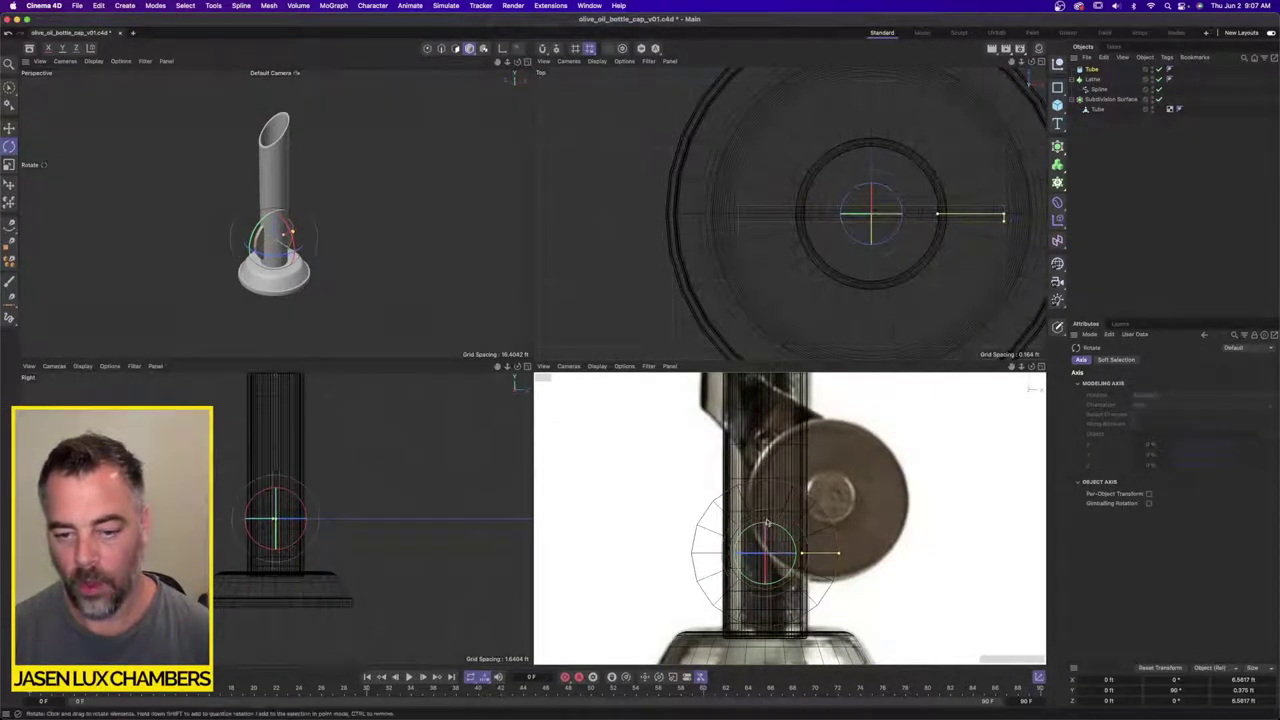
pyautogui.press('e')
pyautogui.moveTo(692, 503); pyautogui.dragTo(753, 448)
pyautogui.scroll(3, 910, 521)
pyautogui.scroll(2, 912, 522)
pyautogui.scroll(-4, 800, 510)
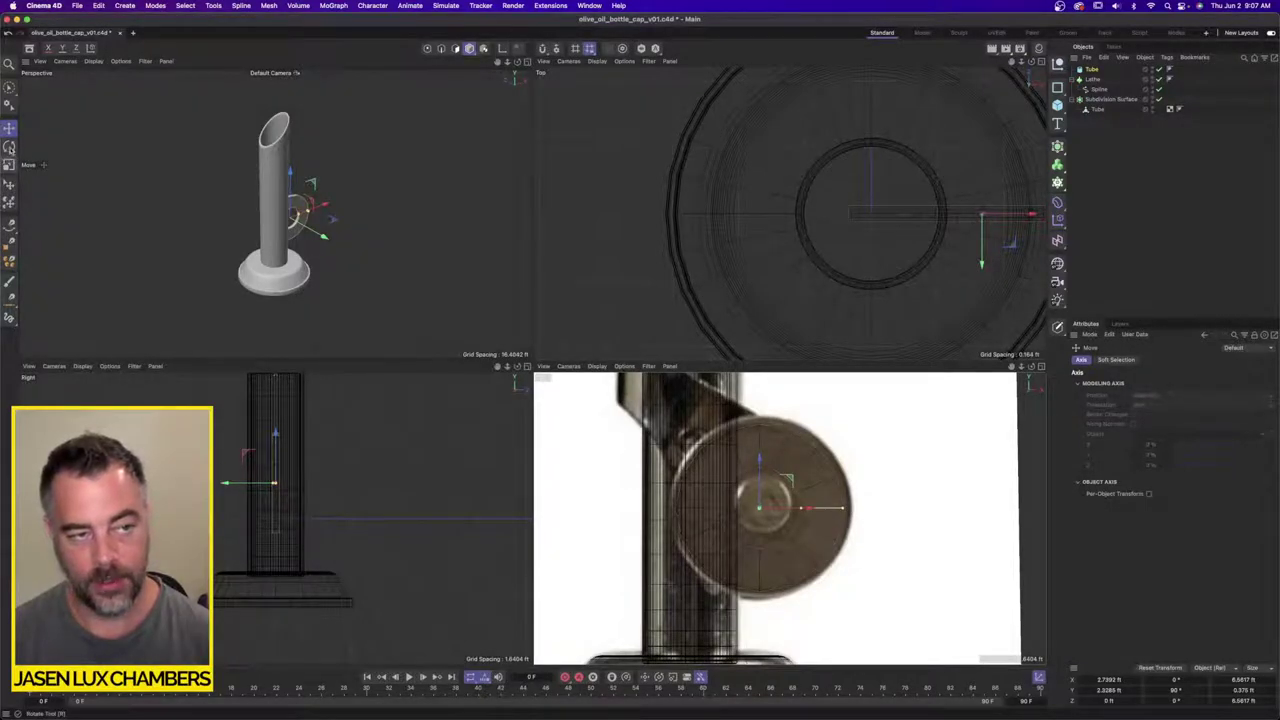
# Step: Scale the flat tube to about 7.28 ft across to match the reference disc and shrink its hole to the hub's size
pyautogui.click(9, 164)
pyautogui.moveTo(684, 545); pyautogui.dragTo(703, 534)
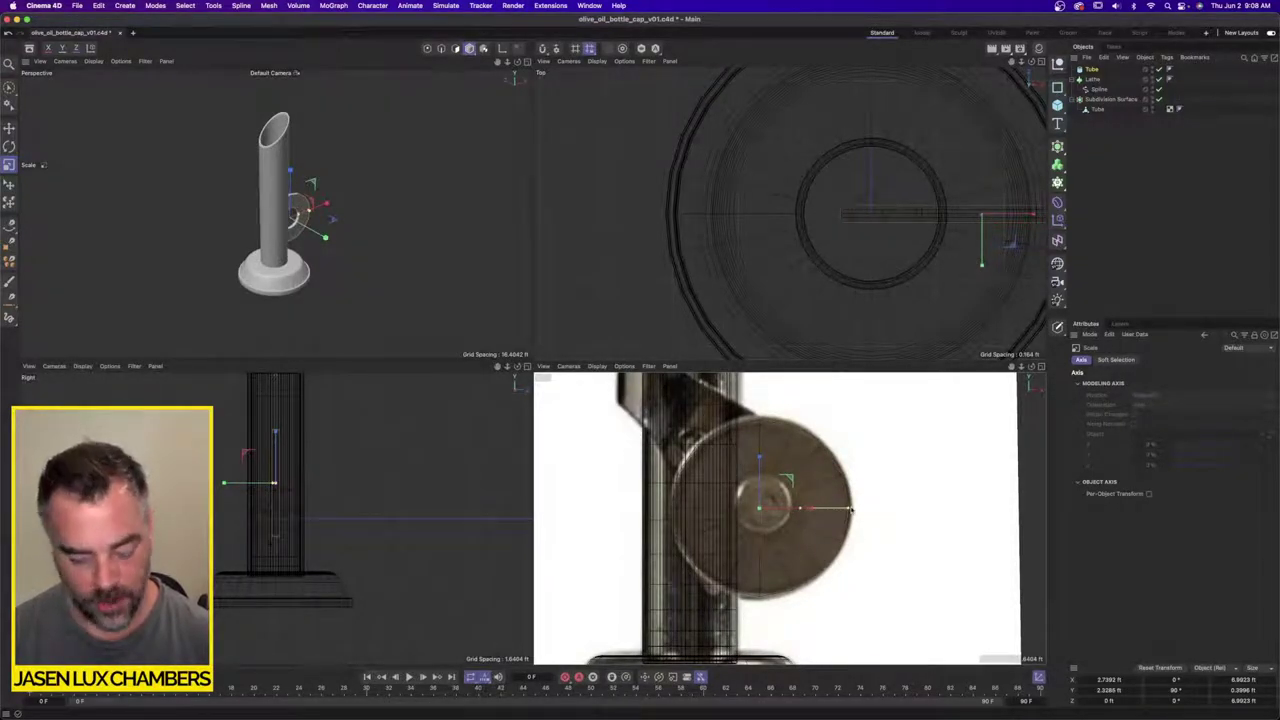
pyautogui.moveTo(851, 510)
pyautogui.keyDown('alt'); pyautogui.mouseDown()
pyautogui.moveTo(946, 508)
pyautogui.moveTo(852, 513)
pyautogui.mouseUp(); pyautogui.keyUp('alt')
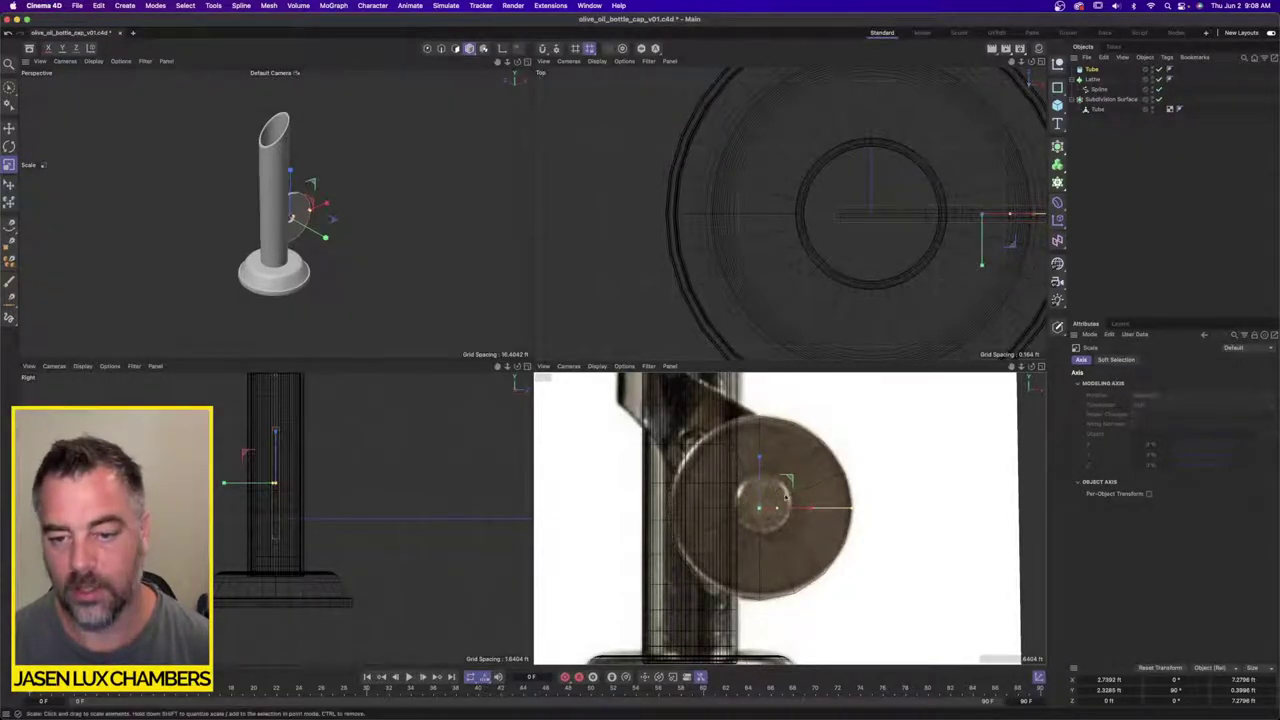
# Step: Add a Cylinder primitive and make it a child of the flat disc tube
pyautogui.click(1062, 109)
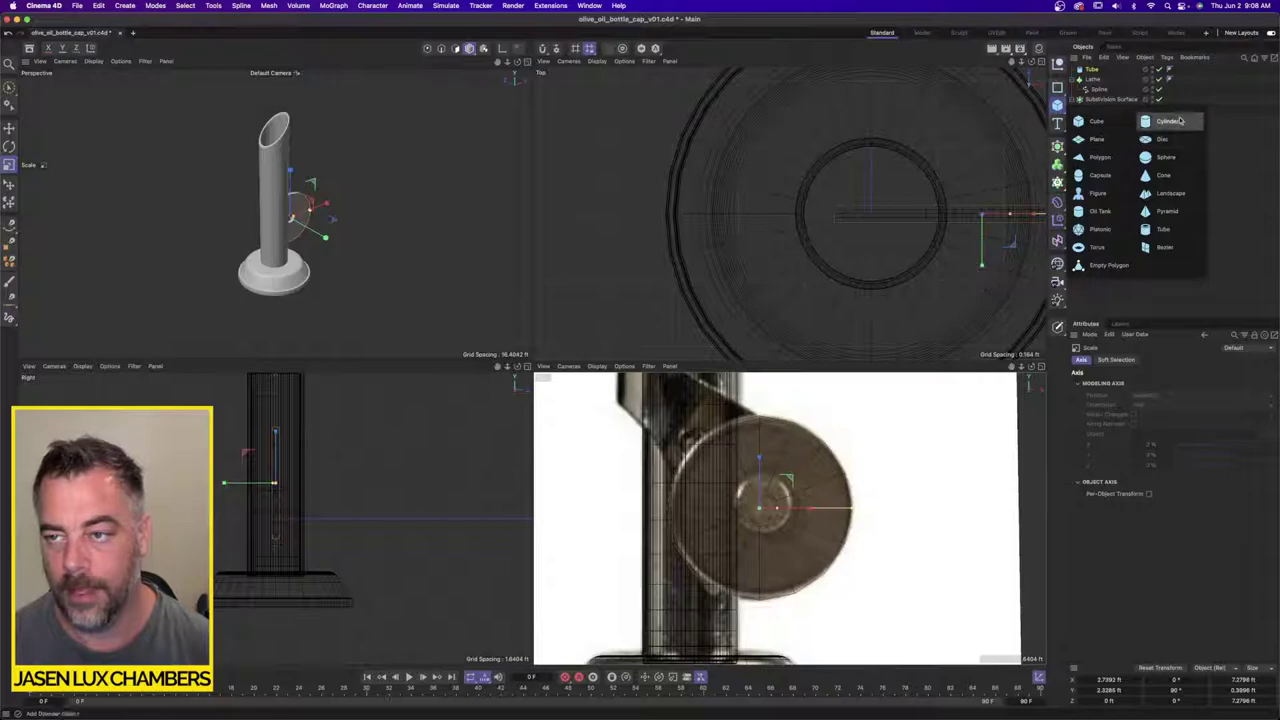
pyautogui.click(1168, 123)
pyautogui.moveTo(1097, 70); pyautogui.dragTo(1096, 80)
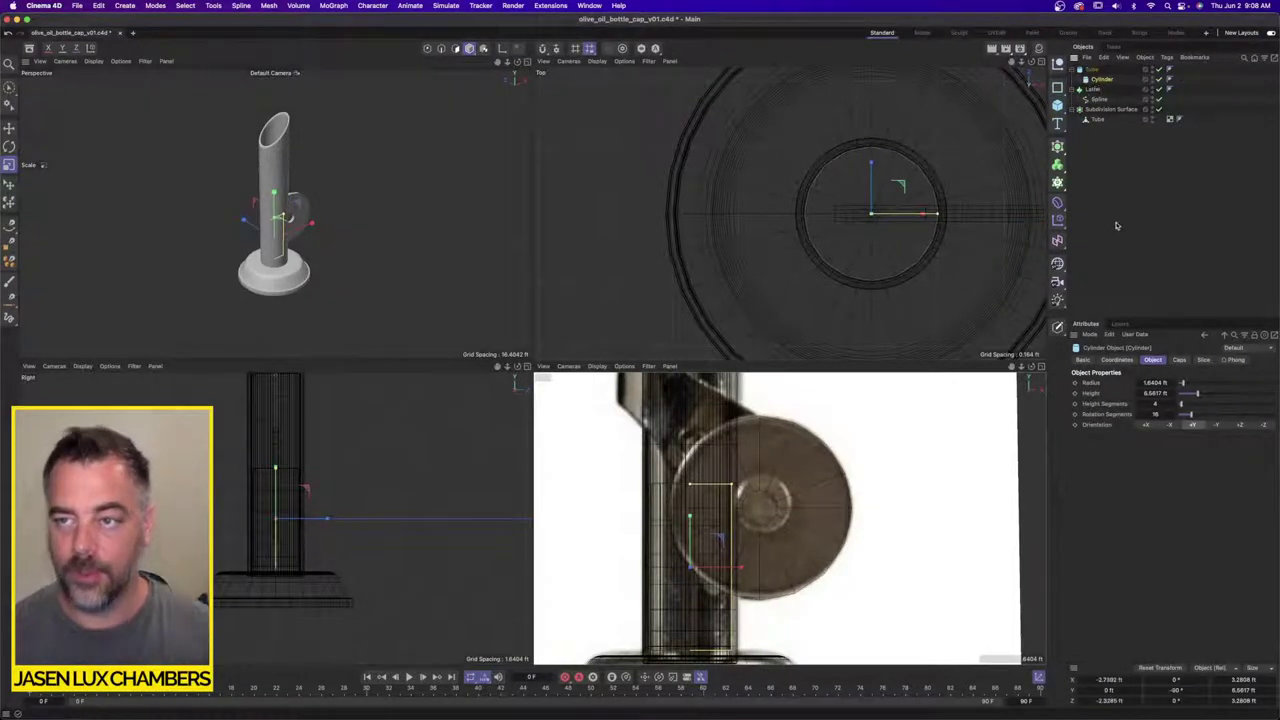
# Step: Center the cylinder on its parent tube with a relative position of 0 ft on every axis and a rotation of 0°
pyautogui.click(1121, 679)
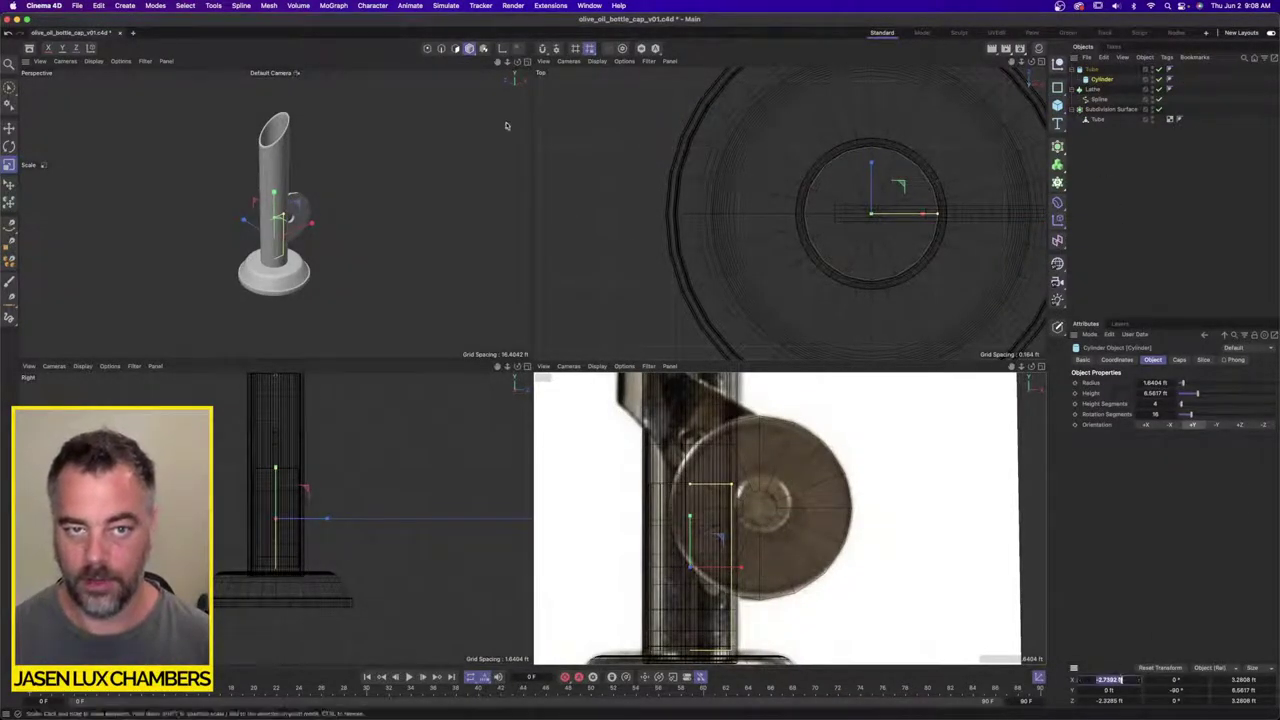
pyautogui.press('Tab')
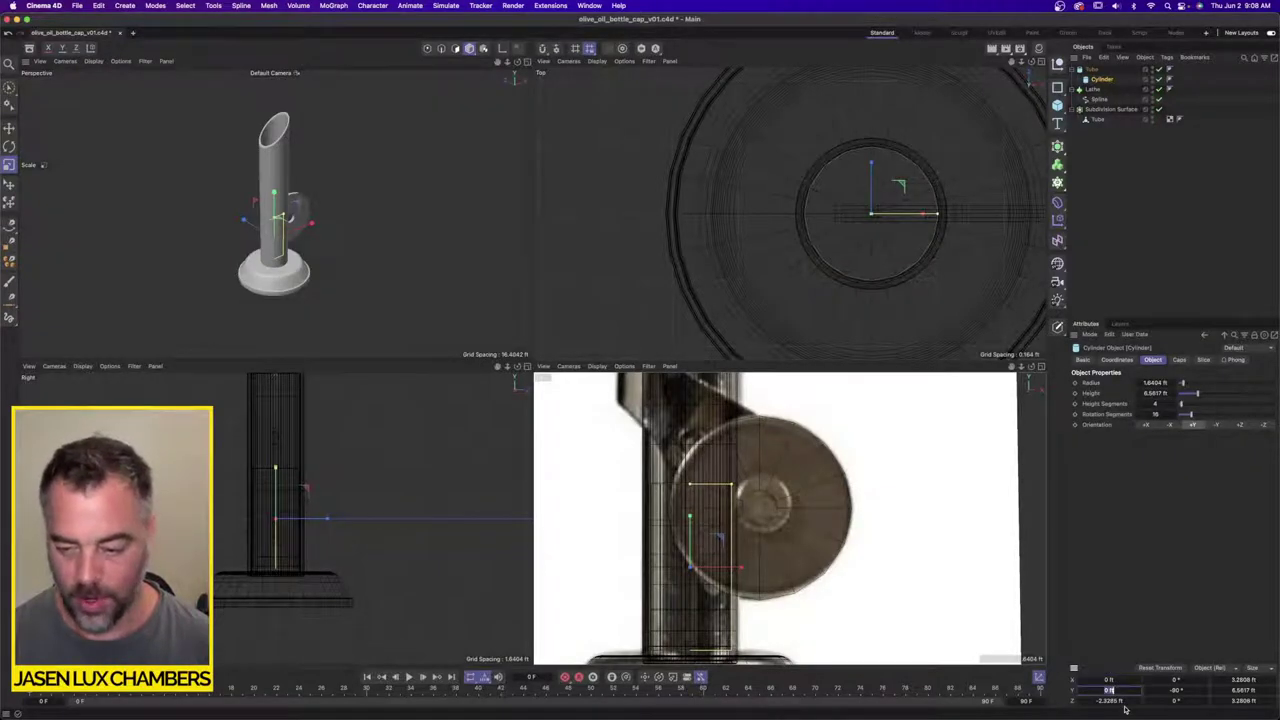
pyautogui.press('Tab')
pyautogui.write('0')
pyautogui.press('Tab')
pyautogui.press('Tab')
pyautogui.write('0')
pyautogui.press('Return')
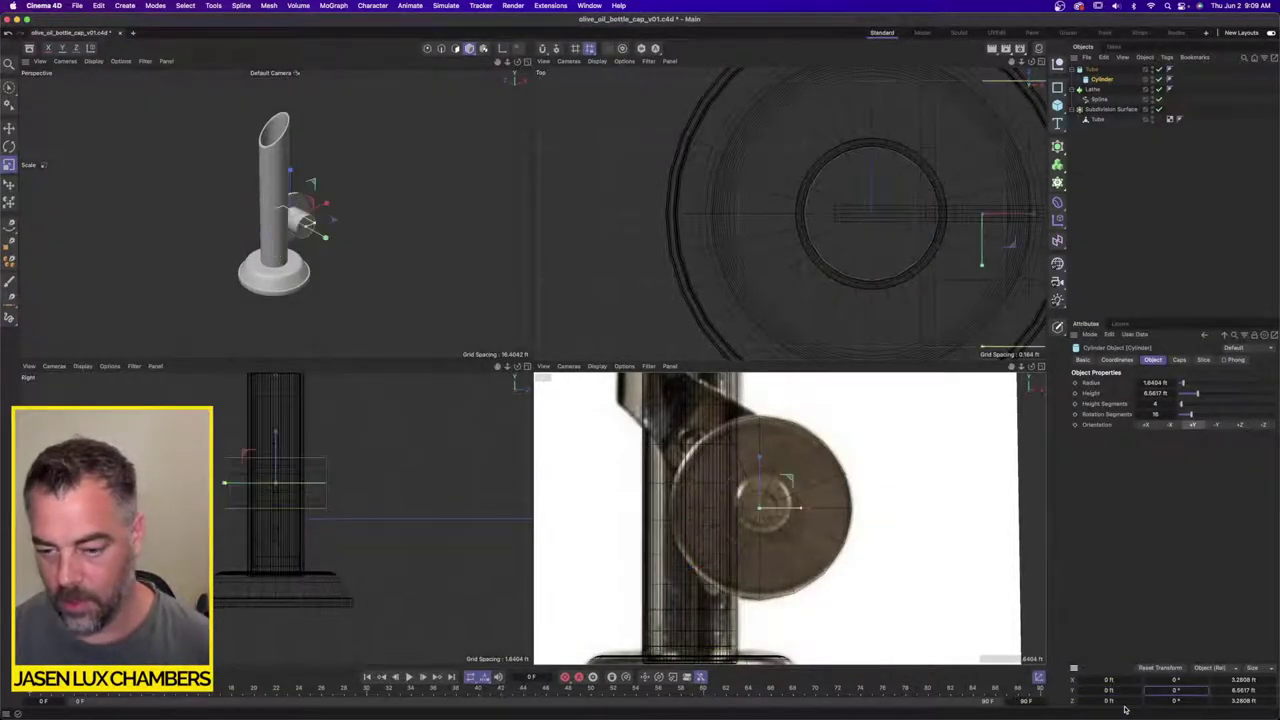
pyautogui.keyDown('alt'); pyautogui.moveTo(283, 201); pyautogui.dragTo(365, 179, button='right'); pyautogui.keyUp('alt')
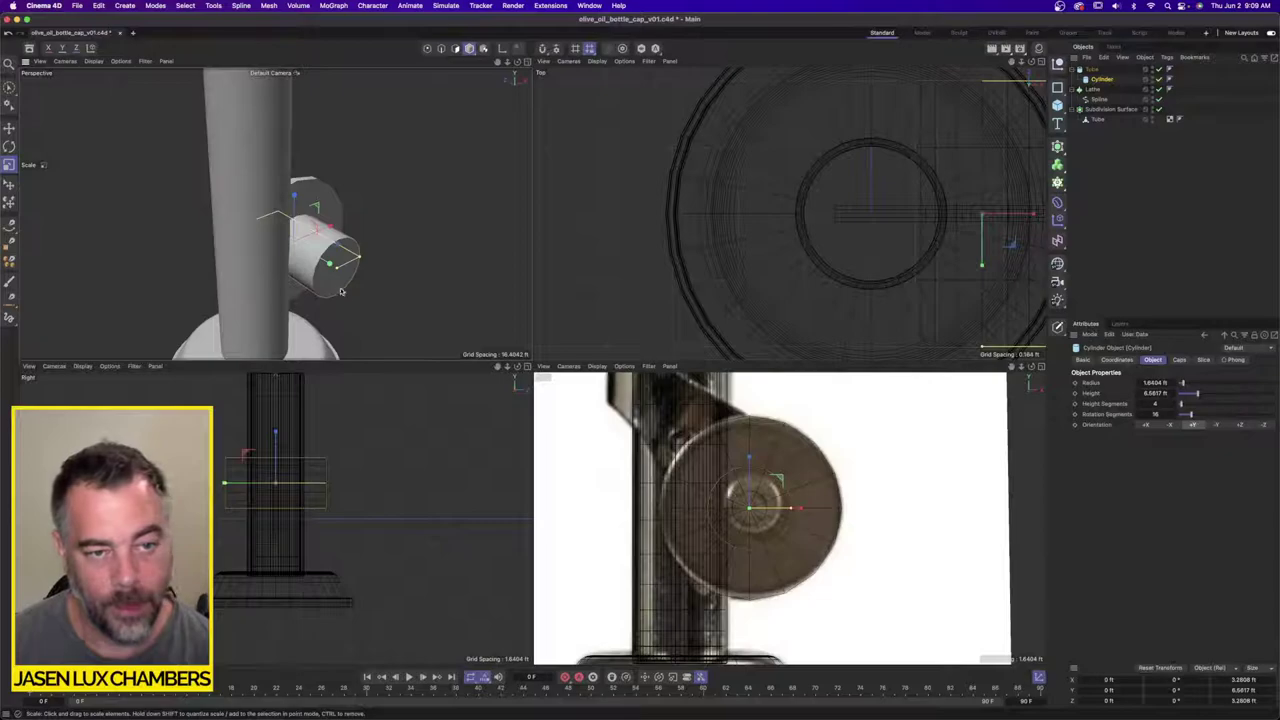
# Step: Flatten the cylinder to about 0.31 ft high and offset it about 0.33 ft along the disc's axis onto its front face
pyautogui.moveTo(340, 291); pyautogui.dragTo(287, 262)
pyautogui.press('e')
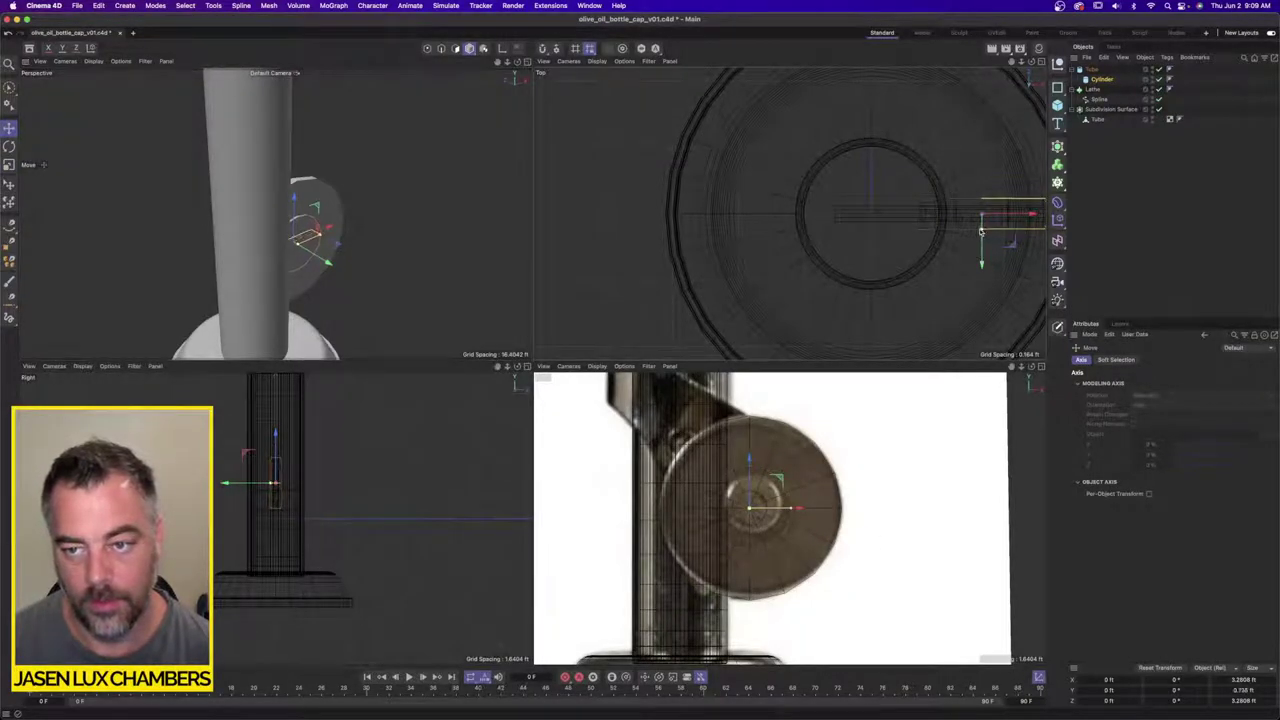
pyautogui.moveTo(981, 231); pyautogui.dragTo(982, 252)
pyautogui.click(1103, 79)
pyautogui.keyDown('alt'); pyautogui.moveTo(285, 193); pyautogui.dragTo(304, 190, button='right'); pyautogui.keyUp('alt')
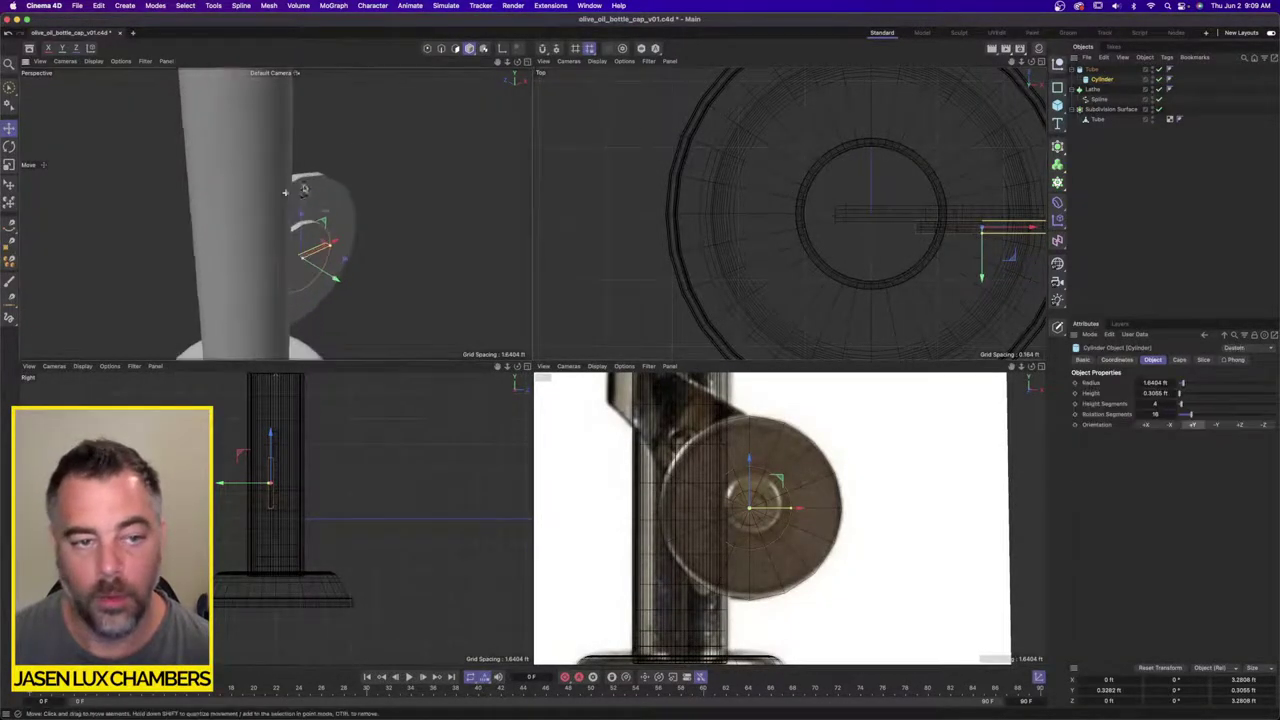
pyautogui.scroll(3, 285, 192)
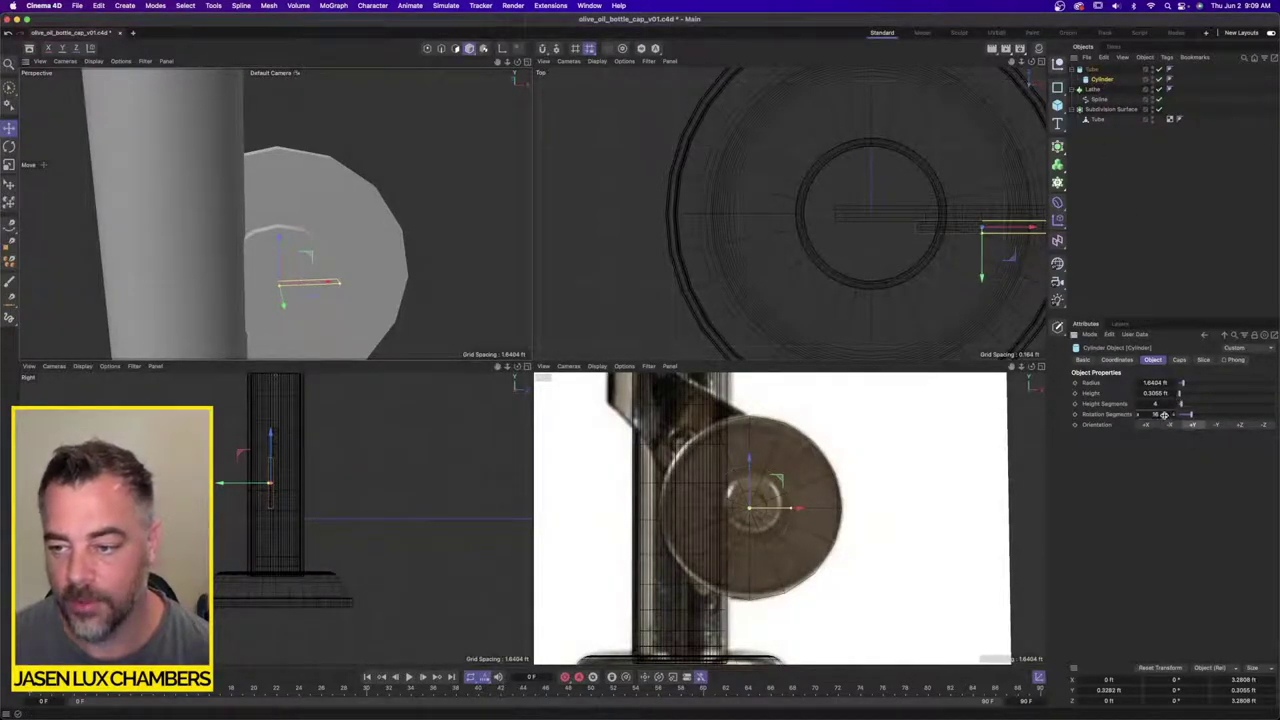
# Step: Set the disc tube's rotation segments to 32 and turn on its fillet
pyautogui.click(1090, 68)
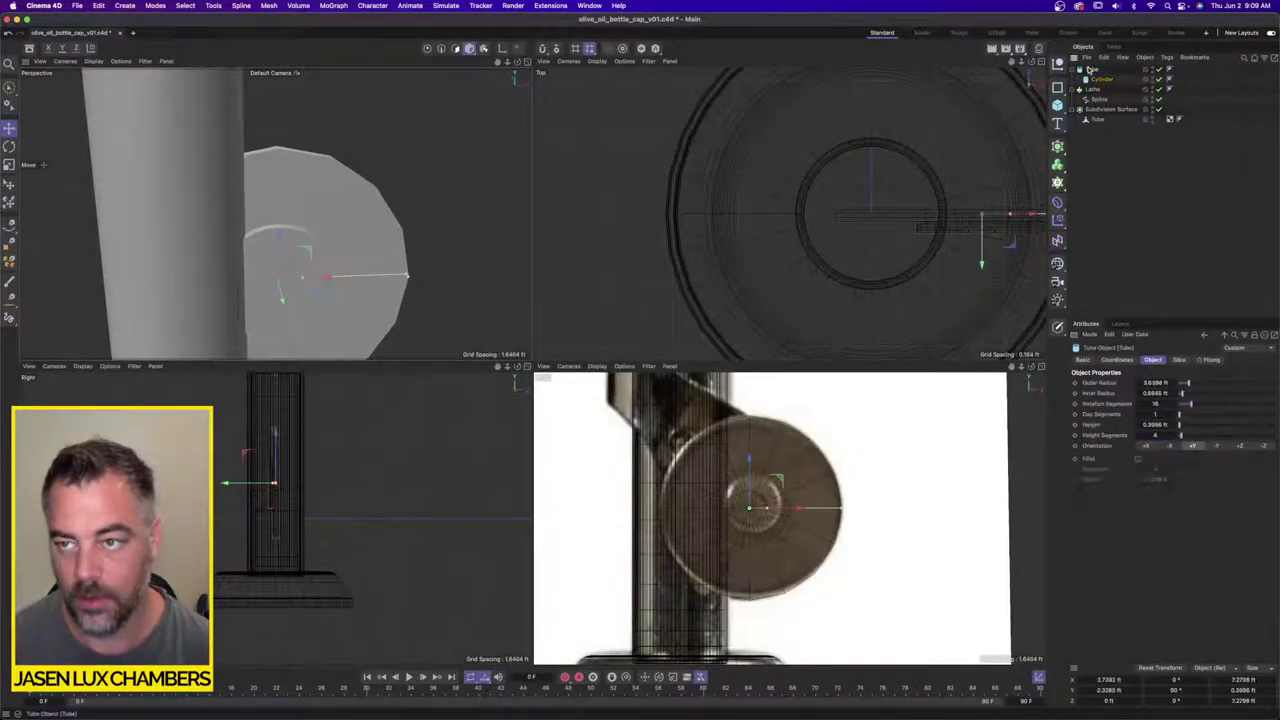
pyautogui.doubleClick(1161, 404)
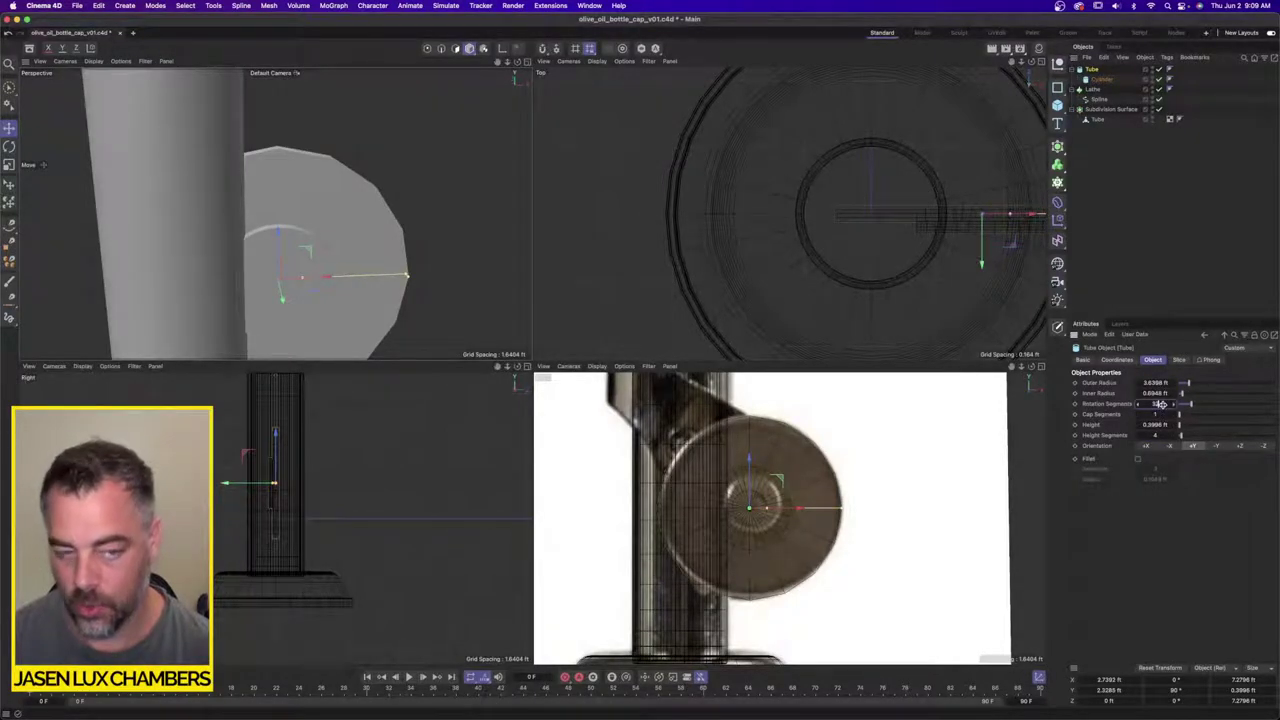
pyautogui.write('32')
pyautogui.press('Return')
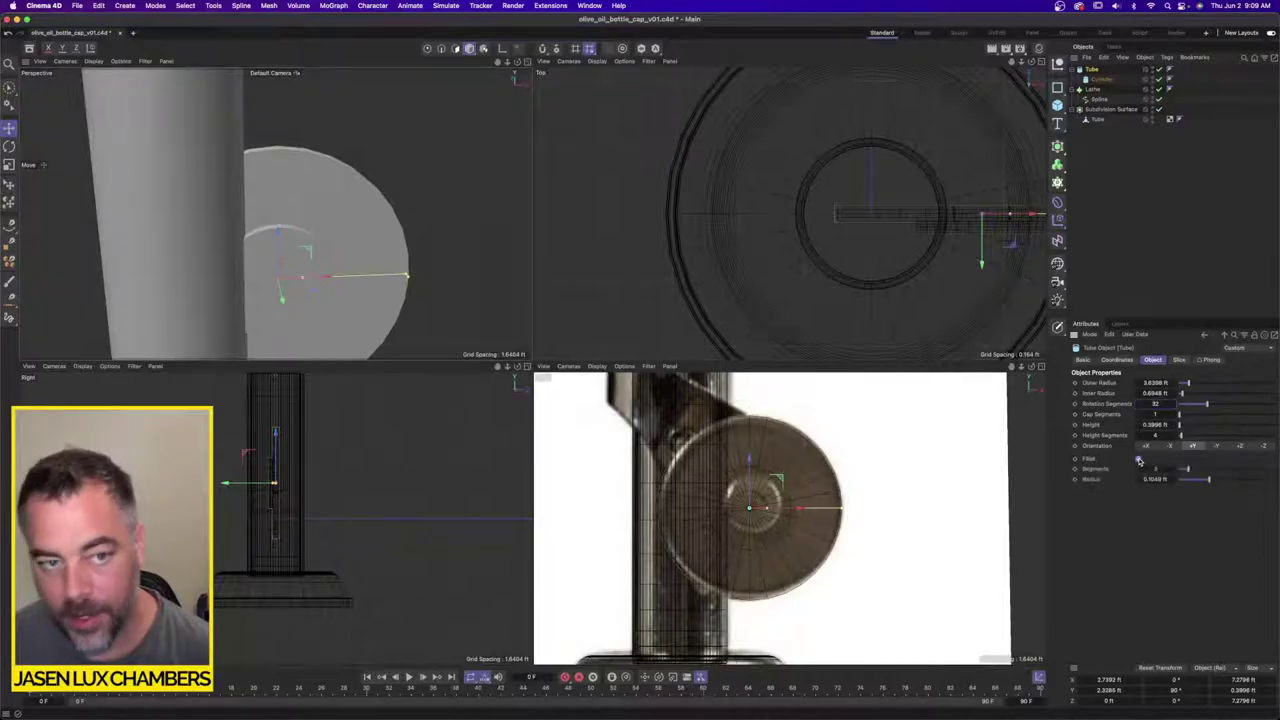
# Step: Set the hub cylinder's rotation segments to 32 and enable the fillet on its caps
pyautogui.click(1100, 80)
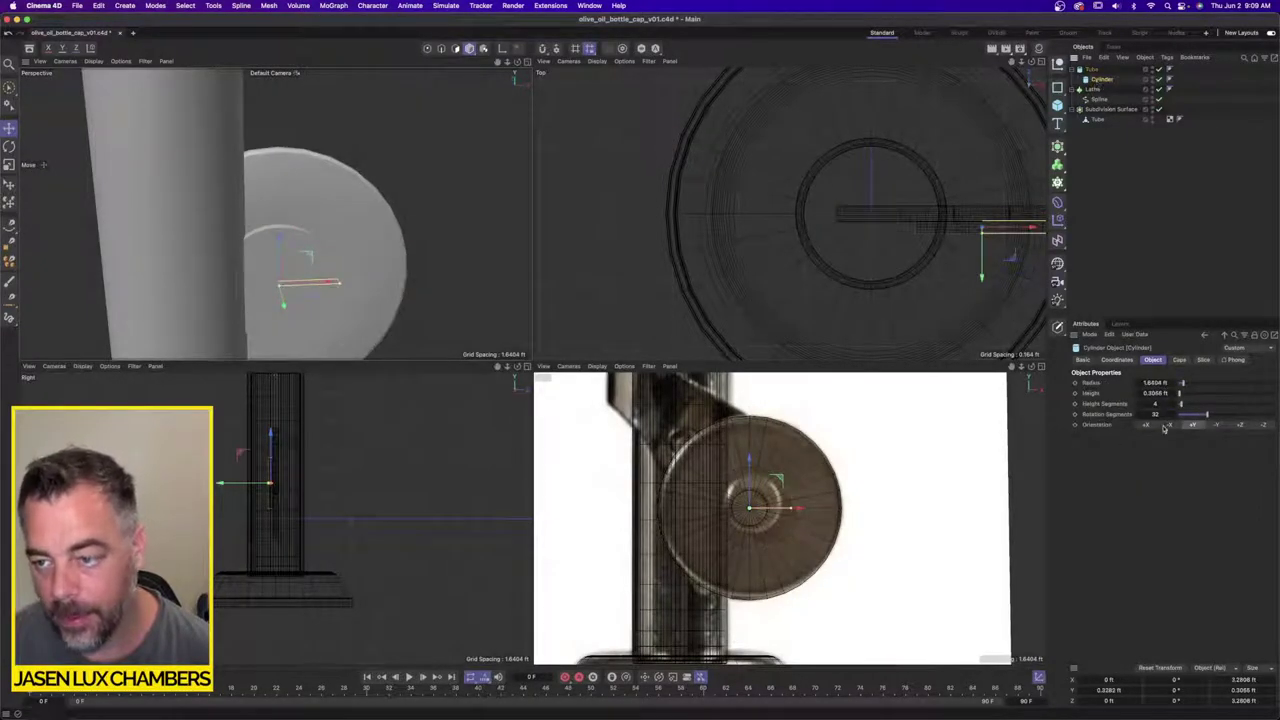
pyautogui.click(1180, 360)
pyautogui.click(1115, 406)
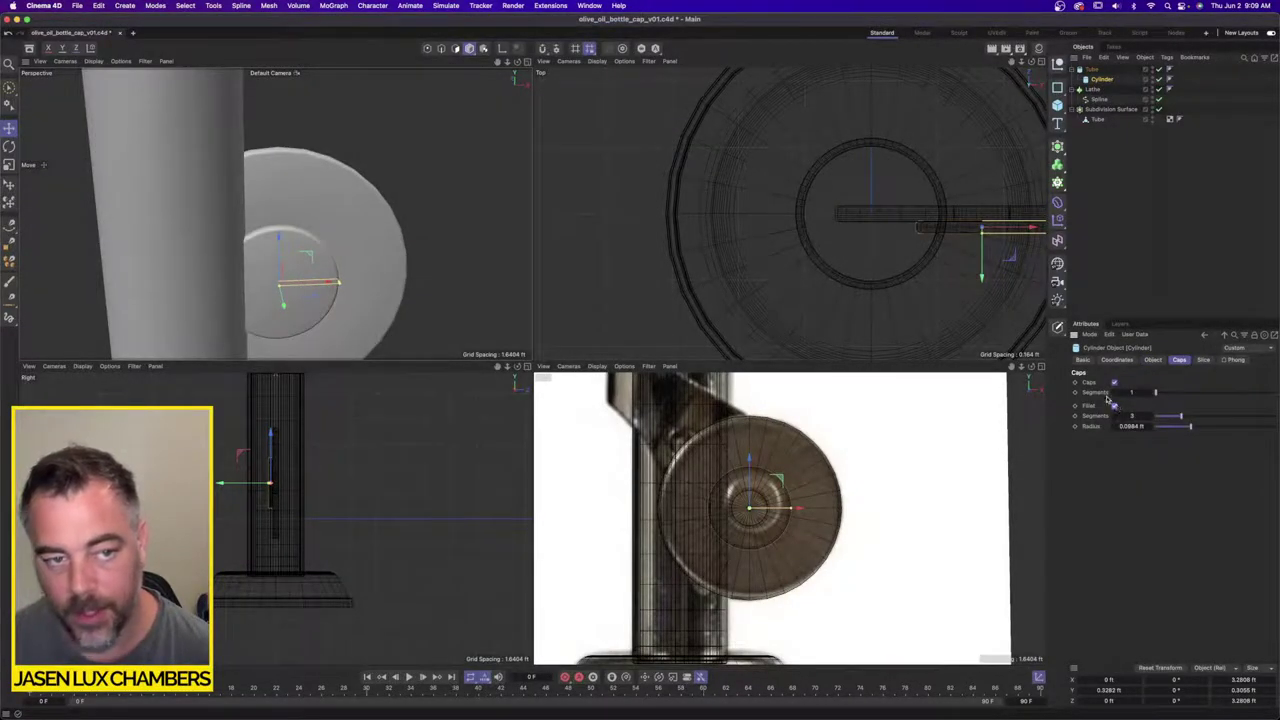
# Step: Scale the hub cylinder down to about 2.37 ft across to match the hub in the Front view's reference image
pyautogui.scroll(3, 748, 512)
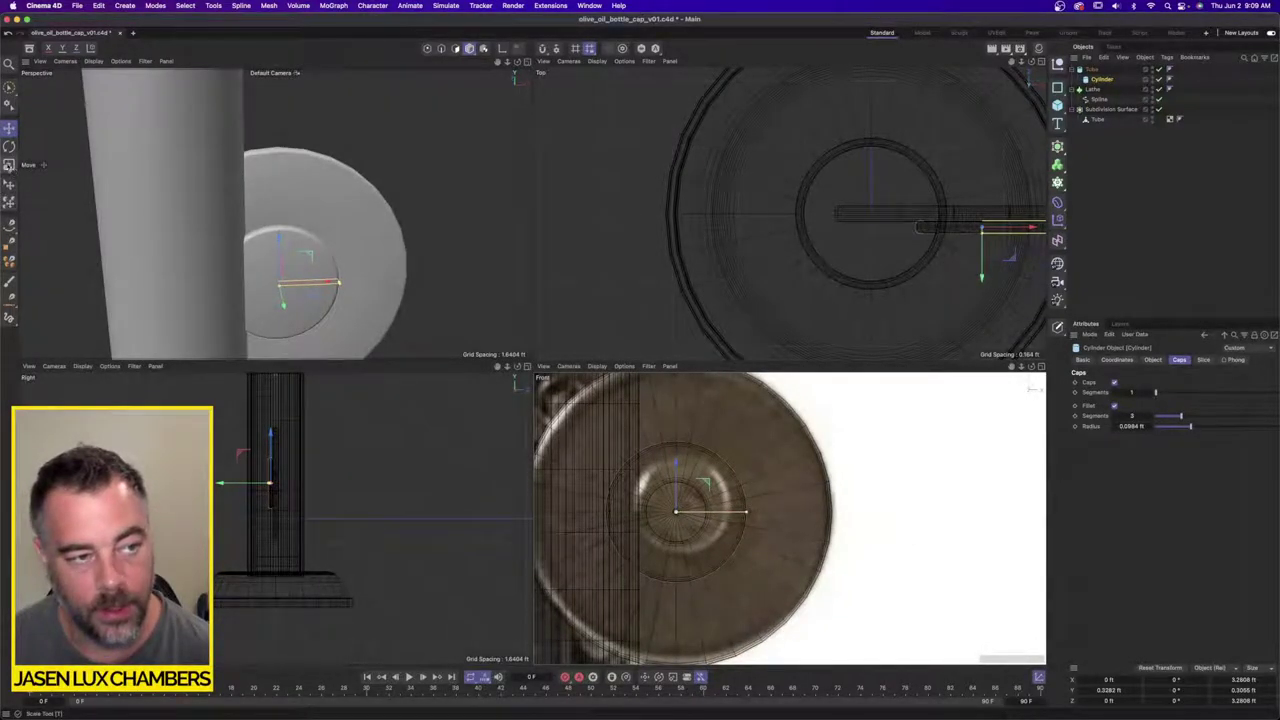
pyautogui.click(9, 165)
pyautogui.moveTo(762, 503); pyautogui.dragTo(708, 504)
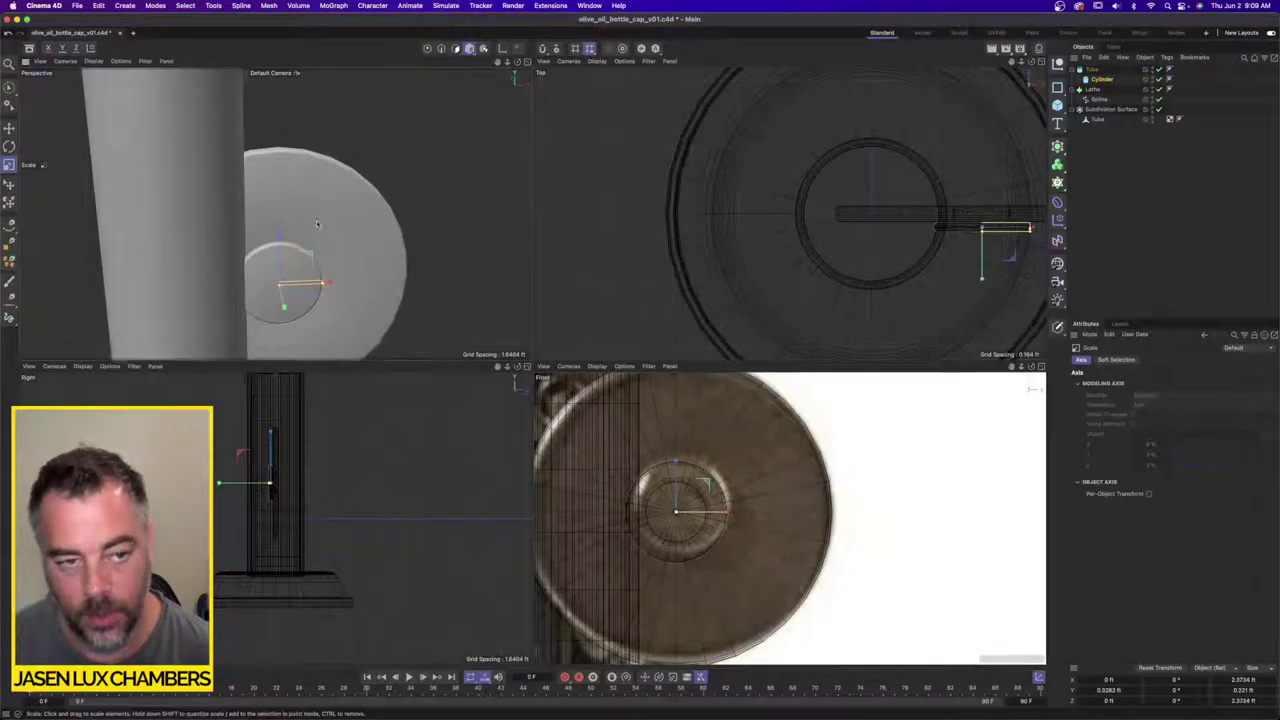
# Step: Thicken the hub cylinder along its axis and move it back so it sits closer against the disc
pyautogui.scroll(3, 262, 240)
pyautogui.keyDown('alt'); pyautogui.moveTo(317, 224); pyautogui.dragTo(318, 282); pyautogui.keyUp('alt')
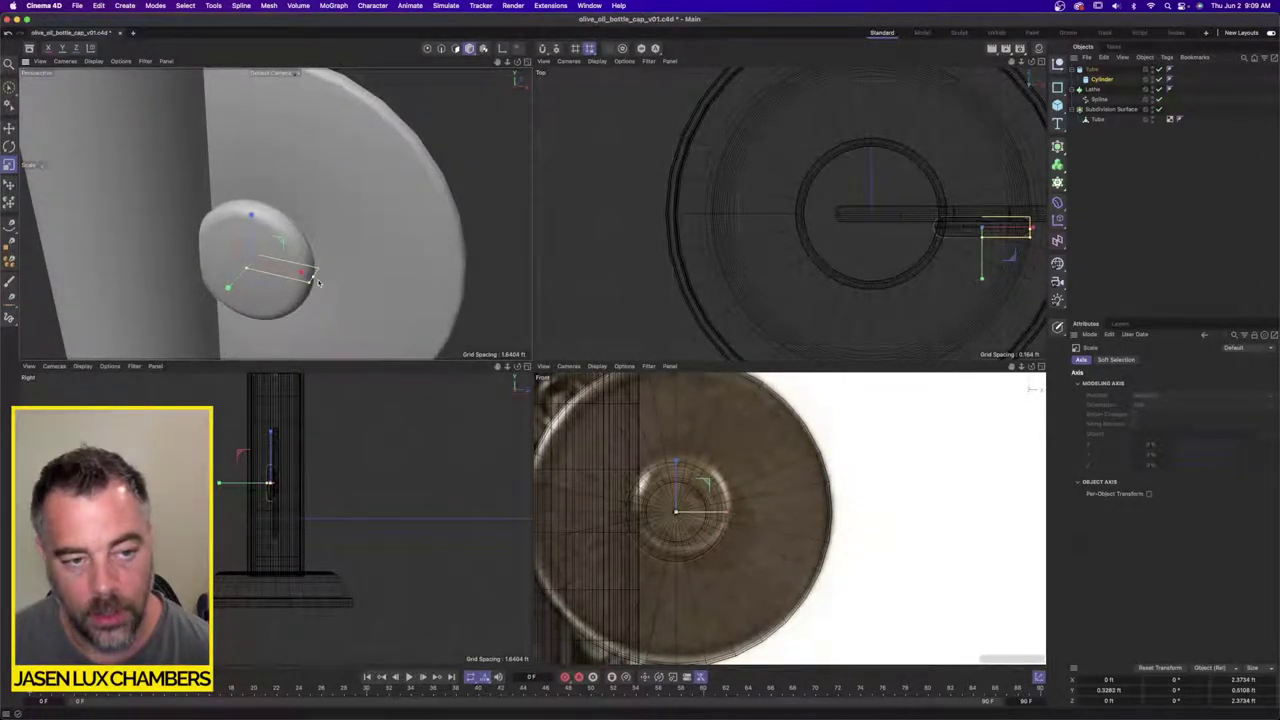
pyautogui.press('e')
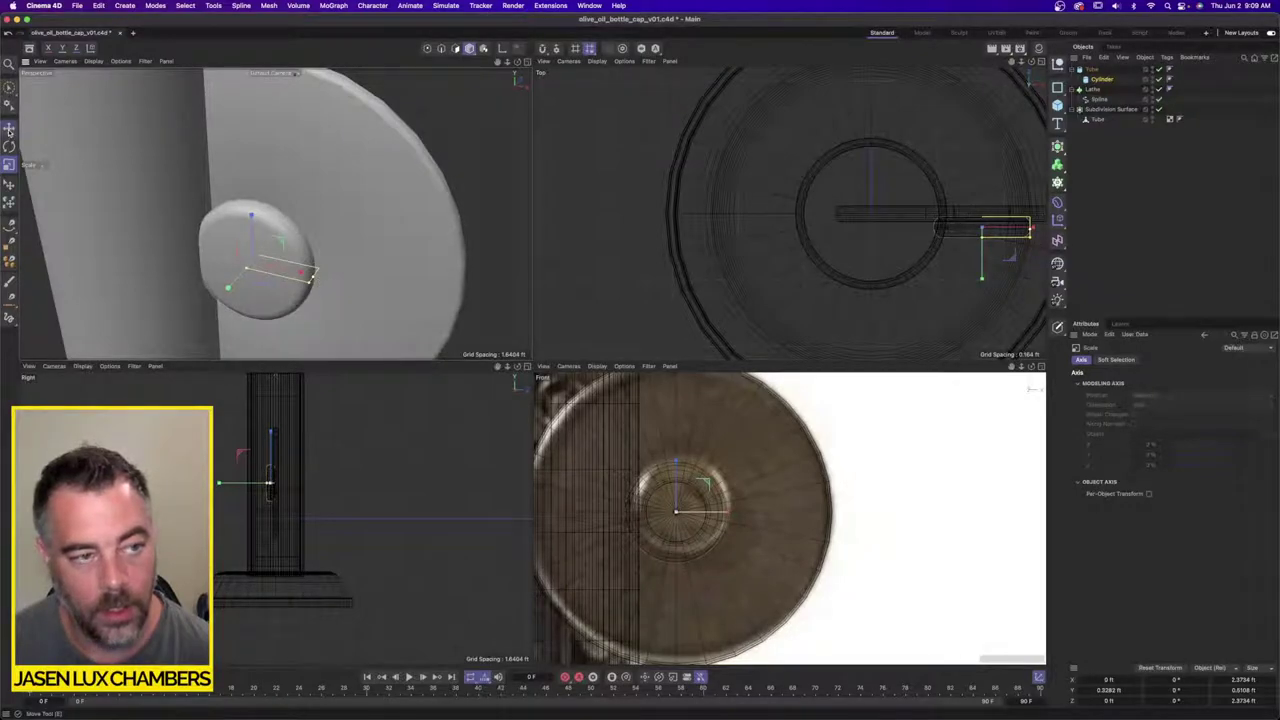
pyautogui.moveTo(232, 289); pyautogui.dragTo(238, 279)
# Step: Increase the disc tube's fillet radius to about 0.2 ft to round its rim fully
pyautogui.click(372, 202)
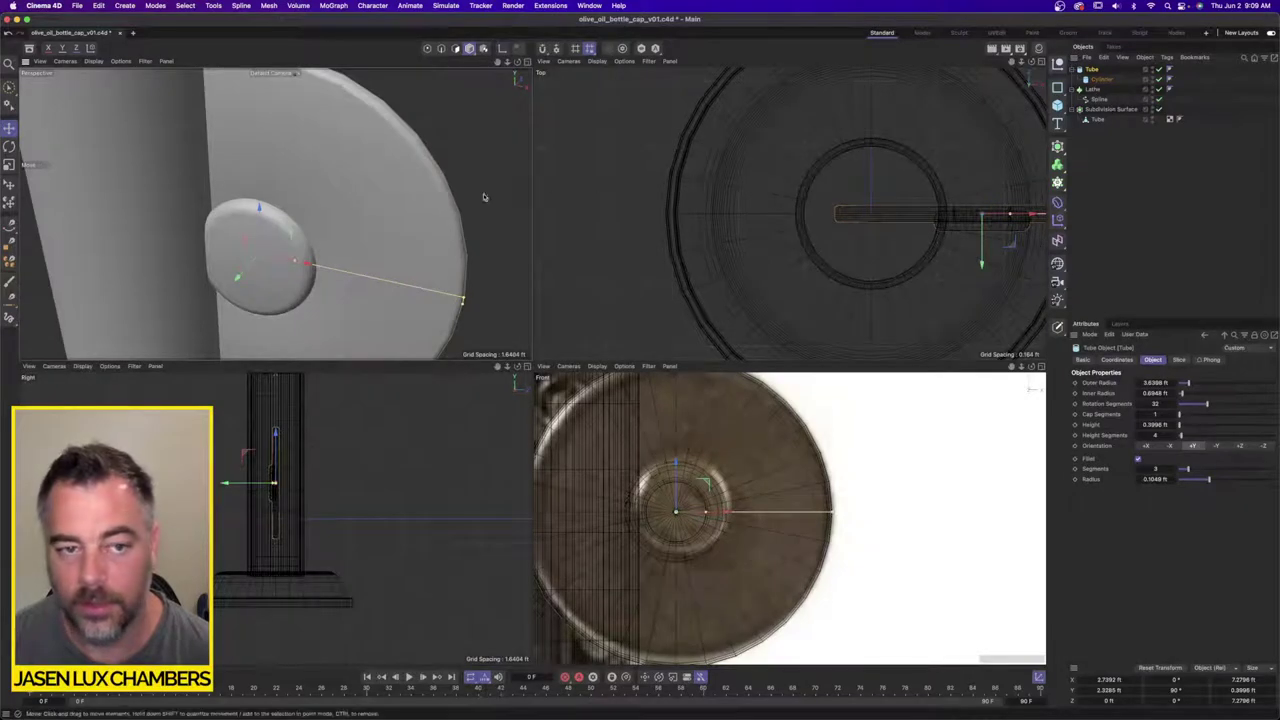
pyautogui.keyDown('alt'); pyautogui.moveTo(480, 197); pyautogui.dragTo(424, 188); pyautogui.keyUp('alt')
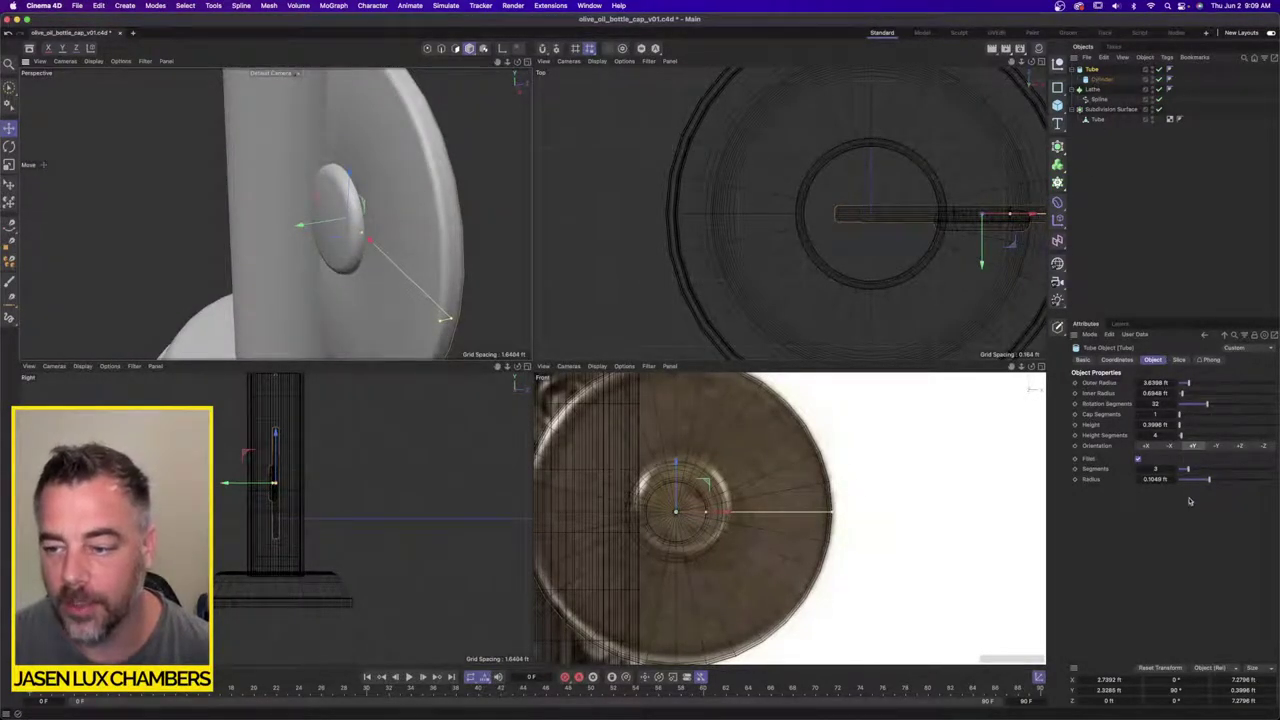
pyautogui.moveTo(1207, 482)
pyautogui.mouseDown()
pyautogui.moveTo(1262, 481)
pyautogui.moveTo(1228, 480)
pyautogui.mouseUp()
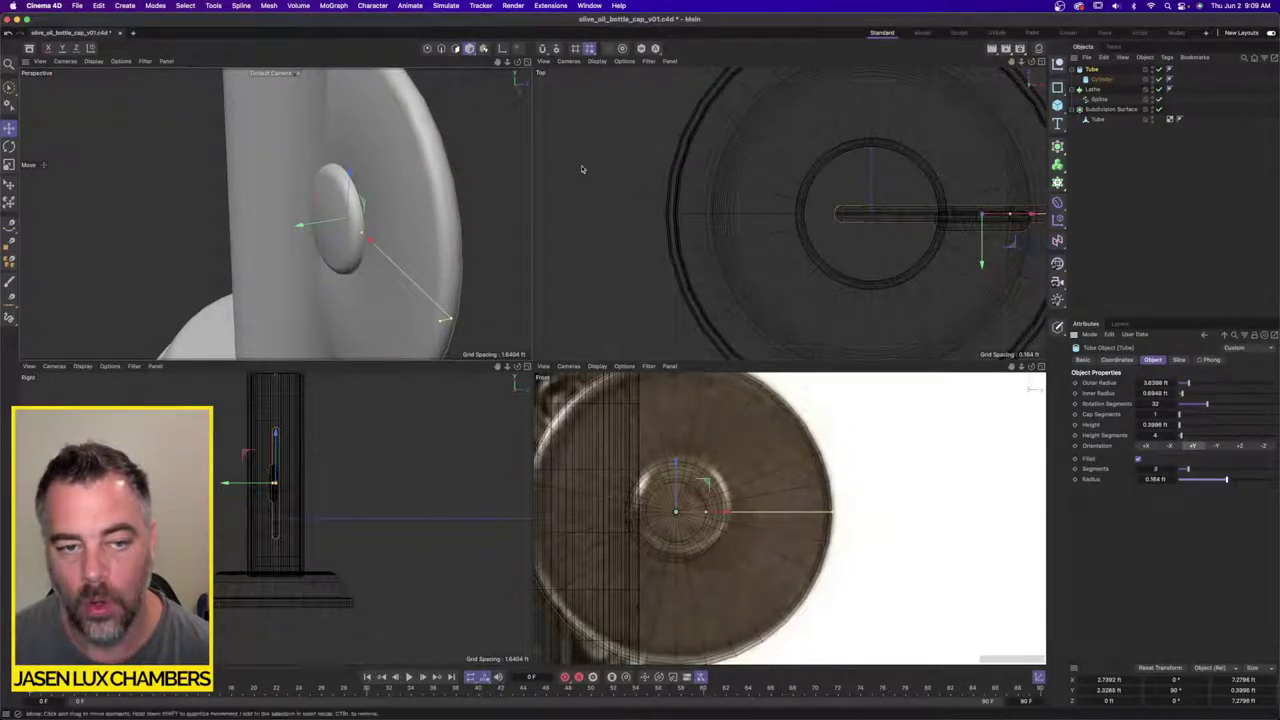
pyautogui.keyDown('alt'); pyautogui.moveTo(335, 150); pyautogui.dragTo(417, 140); pyautogui.keyUp('alt')
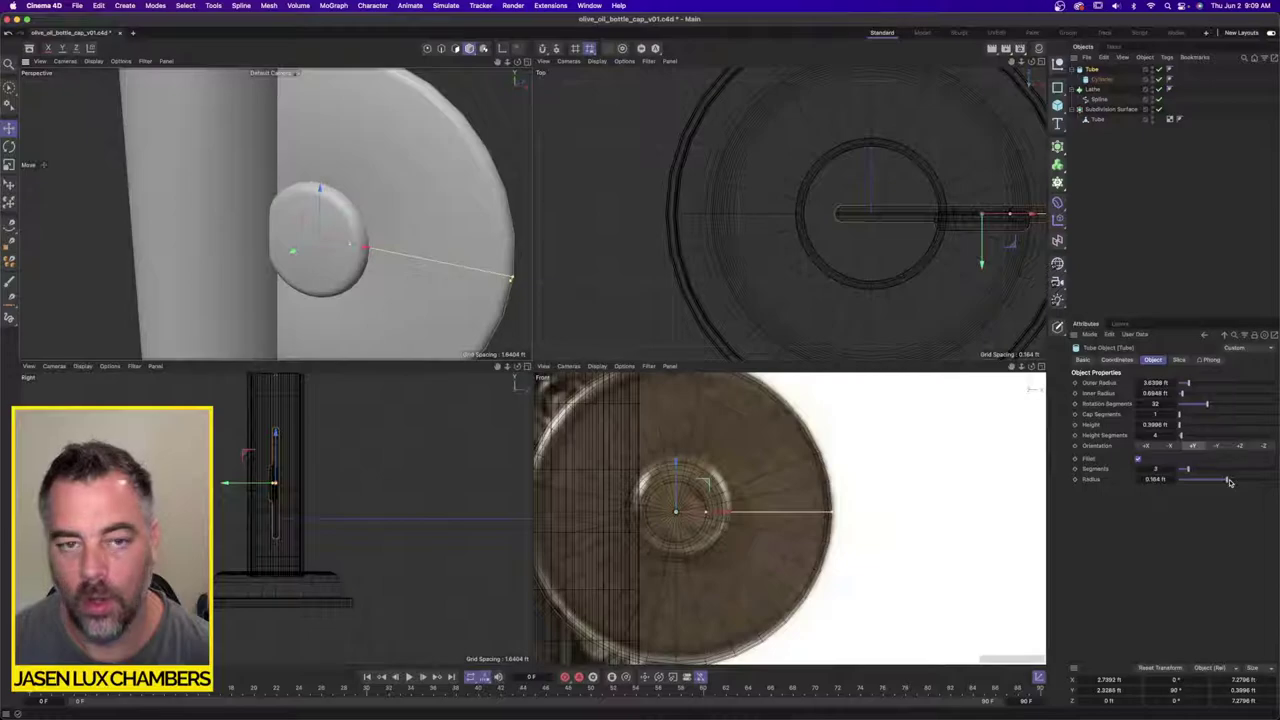
pyautogui.moveTo(1229, 482); pyautogui.dragTo(1240, 481)
pyautogui.scroll(-10, 189, 211)
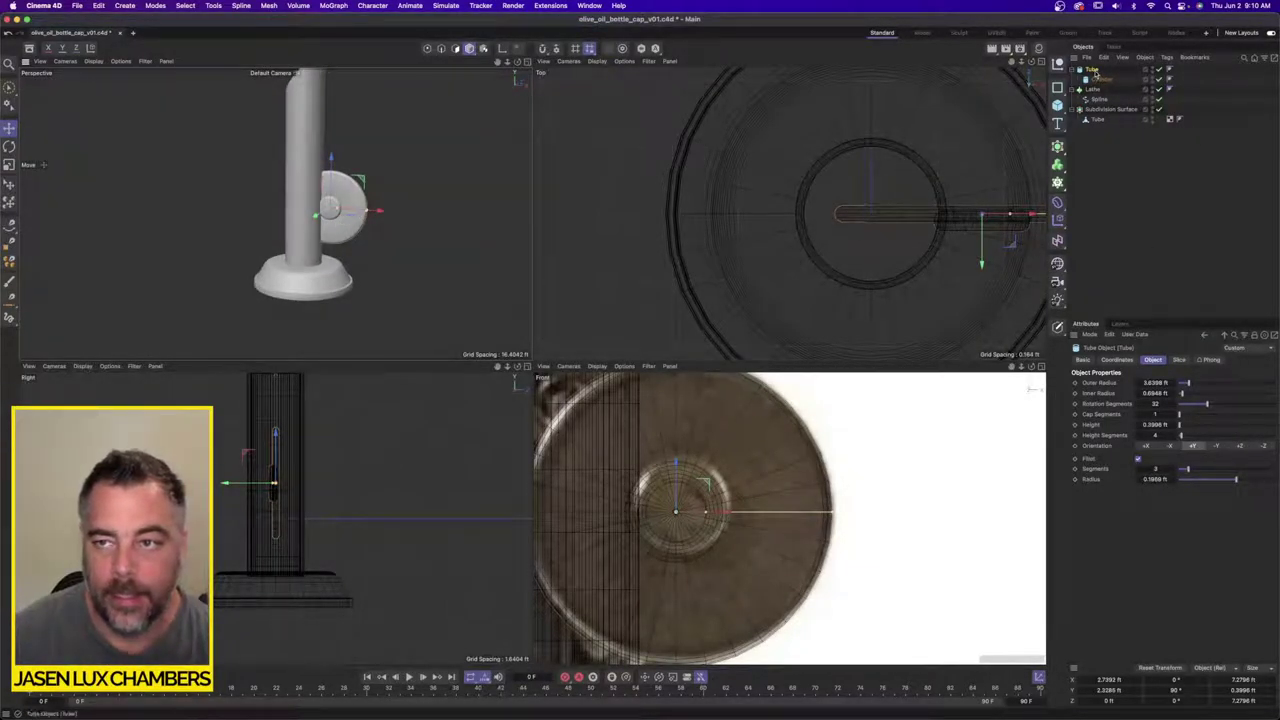
# Step: Add a Null inside a new Symmetry object and make the disc tube with its cylinder a child of the Null
pyautogui.keyDown('alt'); pyautogui.moveTo(785, 517); pyautogui.dragTo(730, 517, button='right'); pyautogui.keyUp('alt')
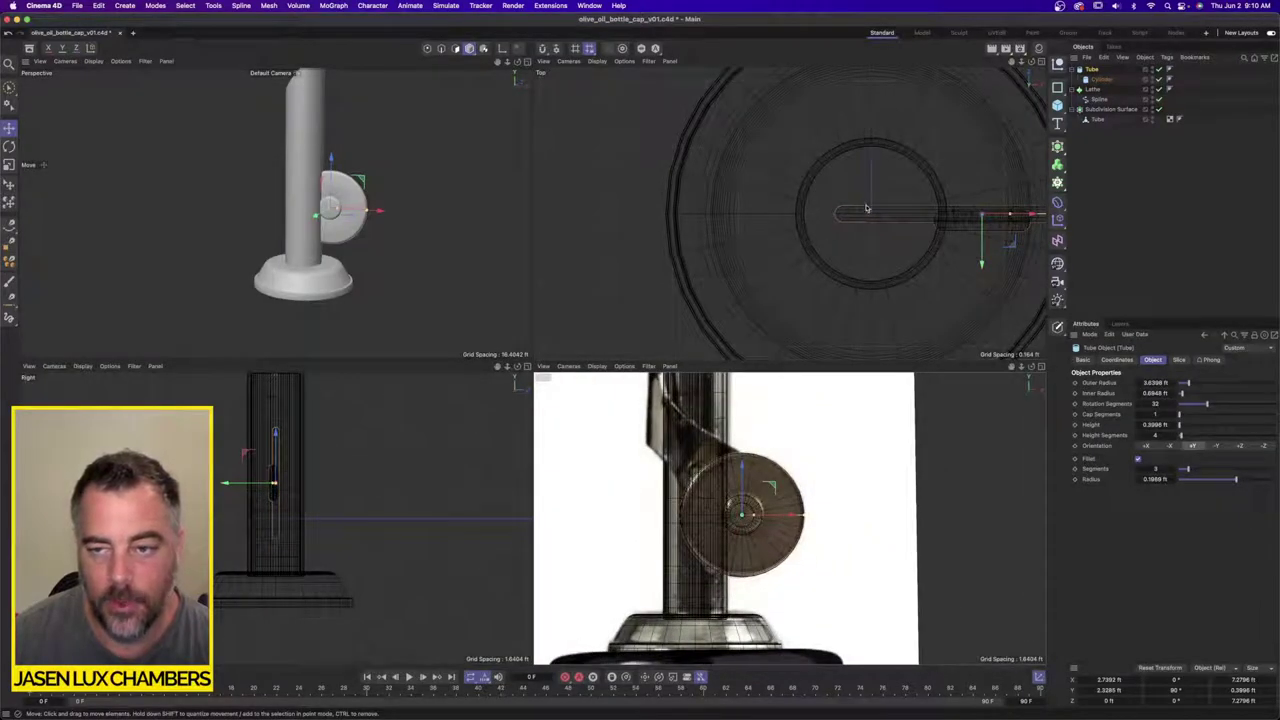
pyautogui.keyDown('alt'); pyautogui.moveTo(867, 208); pyautogui.dragTo(834, 190, button='right'); pyautogui.keyUp('alt')
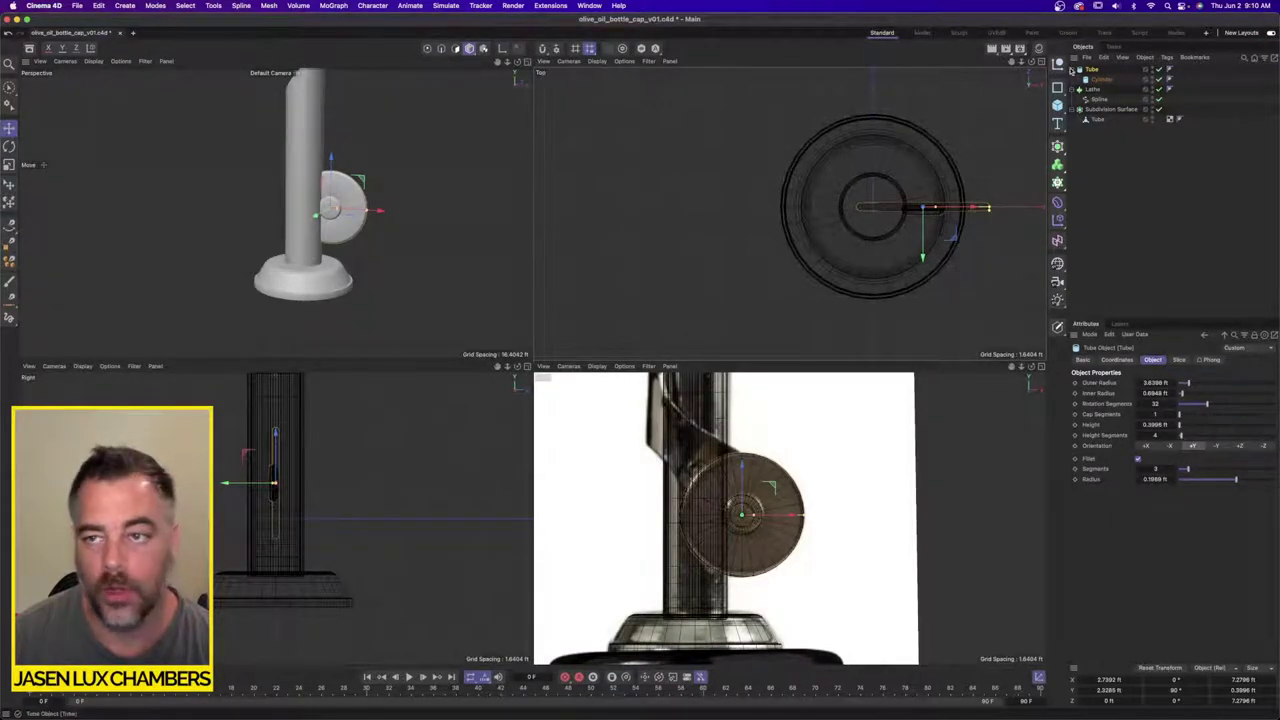
pyautogui.hotkey('alt', 'g')
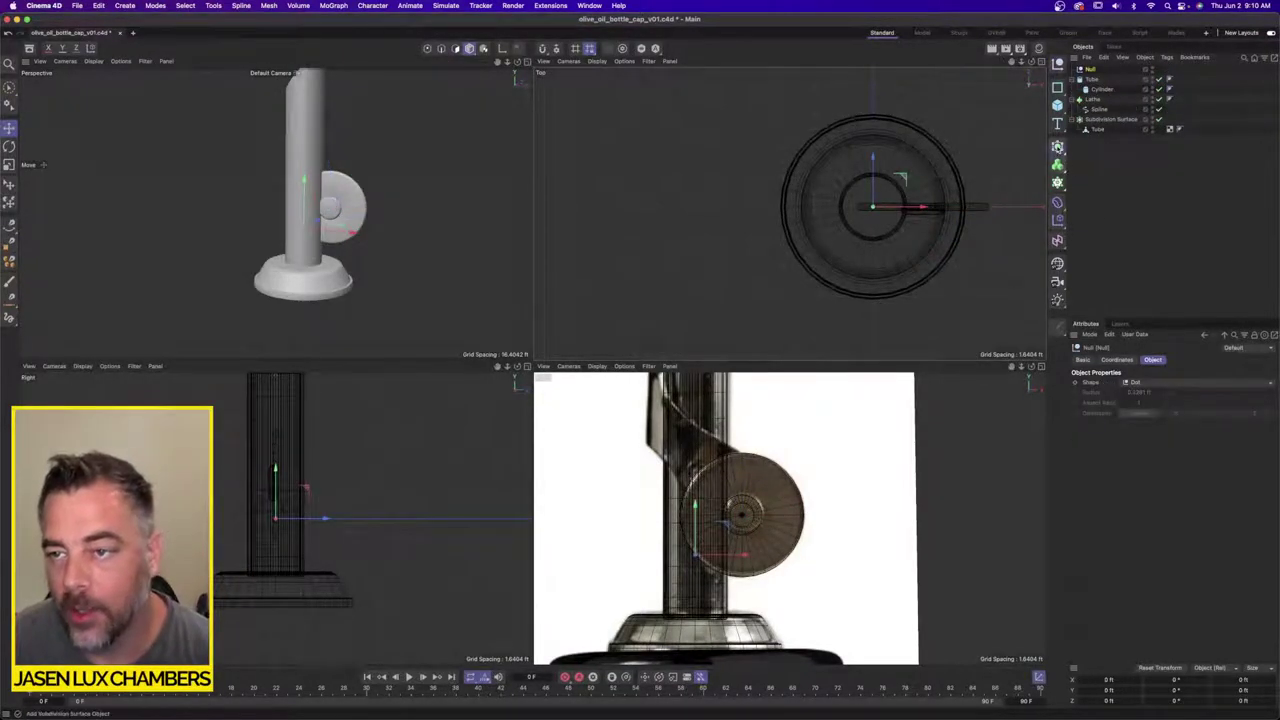
pyautogui.click(1057, 146)
pyautogui.keyDown('alt'); pyautogui.click(1130, 258); pyautogui.keyUp('alt')
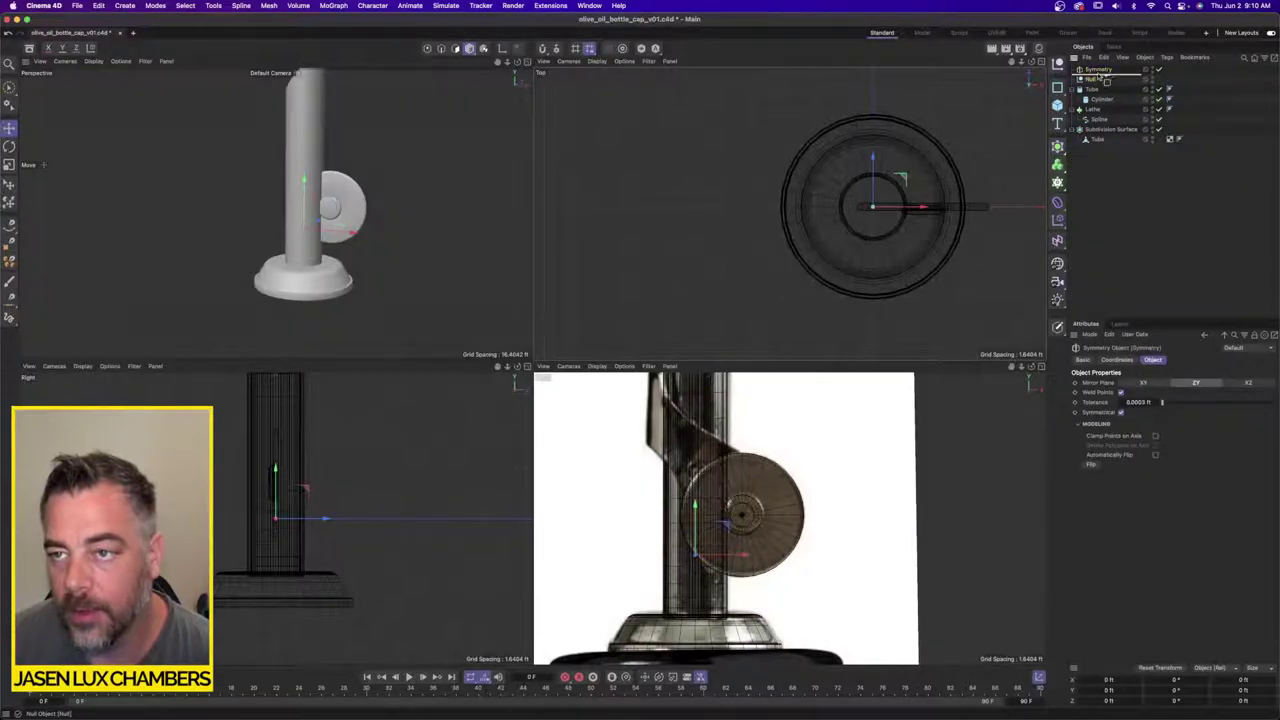
pyautogui.click(1096, 79)
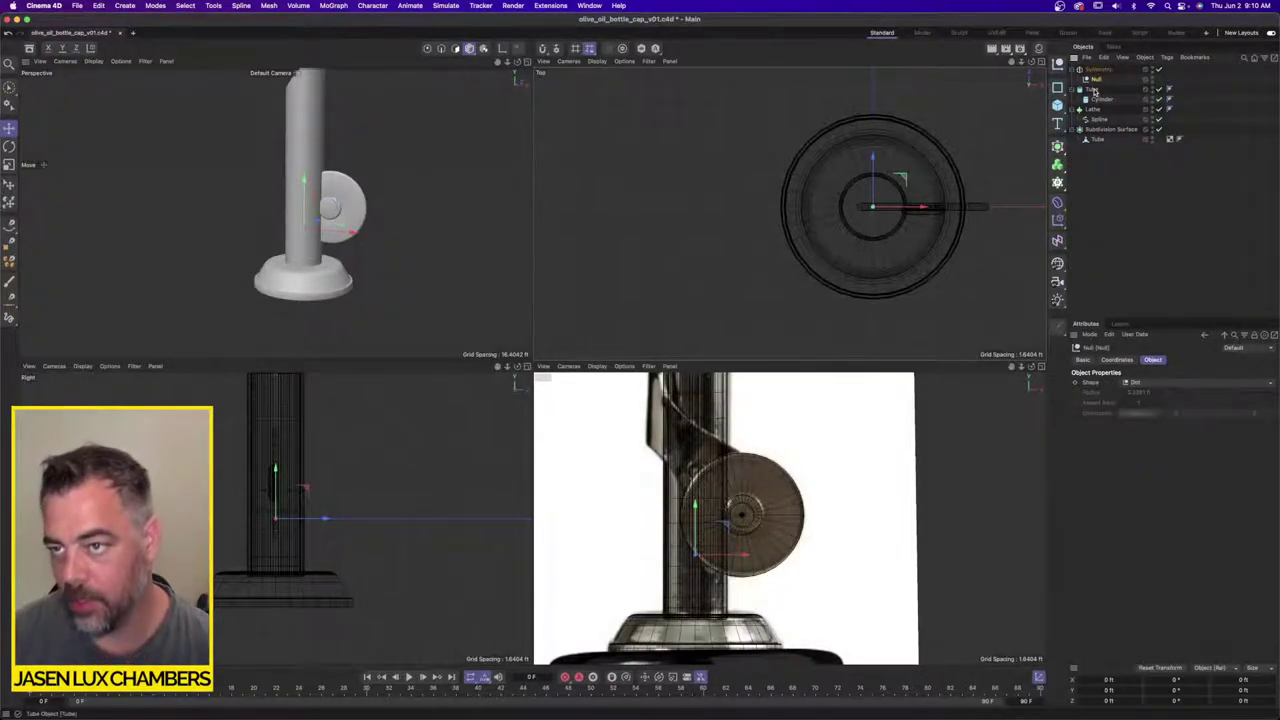
pyautogui.moveTo(1092, 90); pyautogui.dragTo(1104, 81)
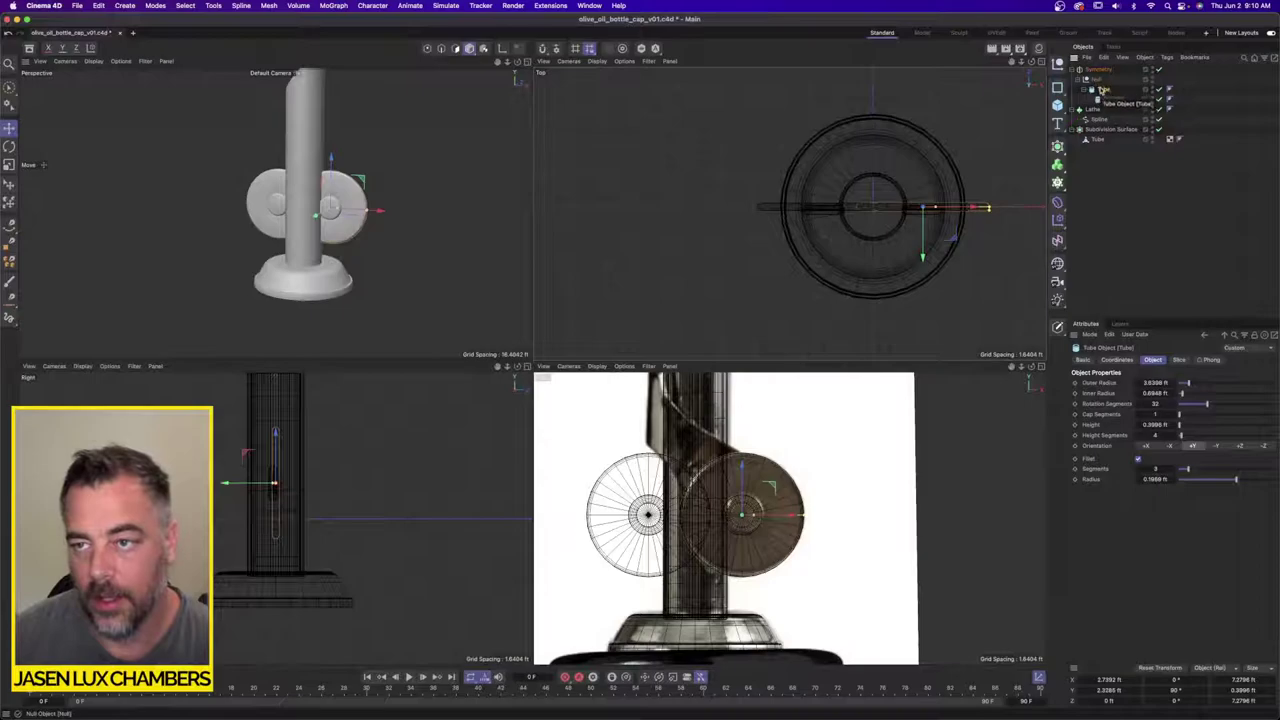
# Step: Move the disc tube to about -2.08 ft in Z, in front of the spout, and set the Symmetry's mirror plane to XY
pyautogui.moveTo(922, 255); pyautogui.dragTo(921, 290)
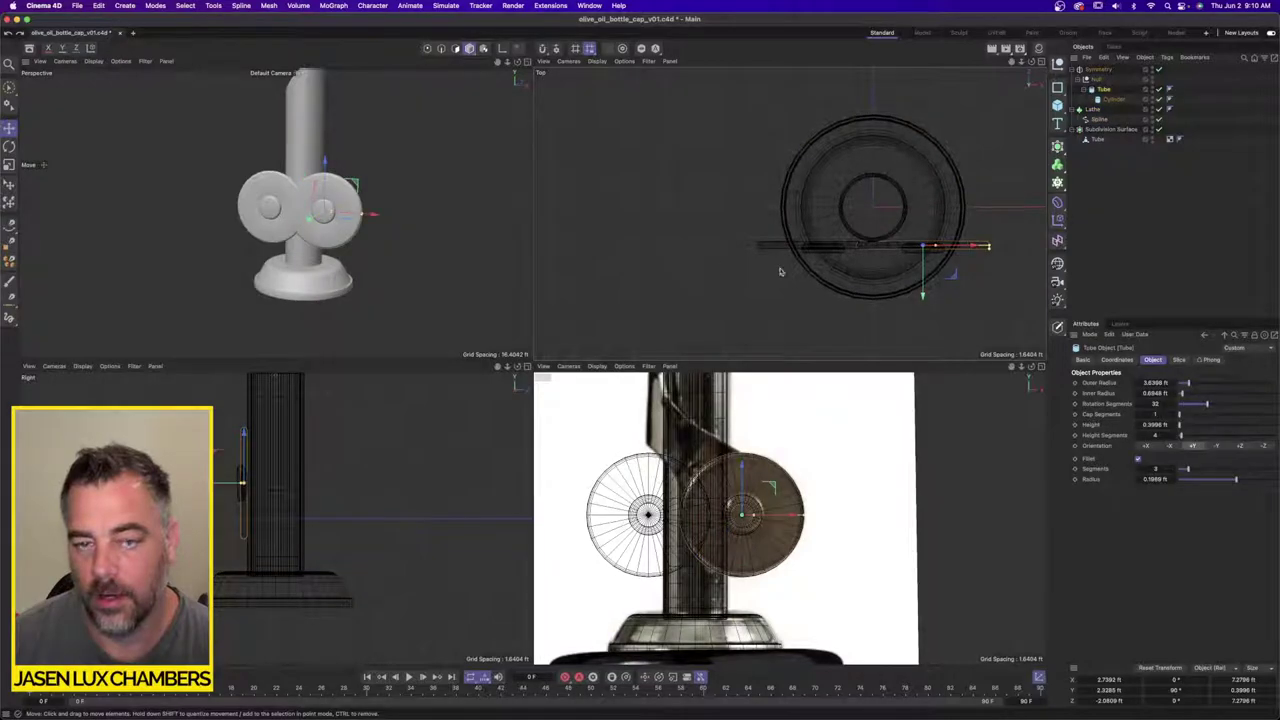
pyautogui.click(1099, 69)
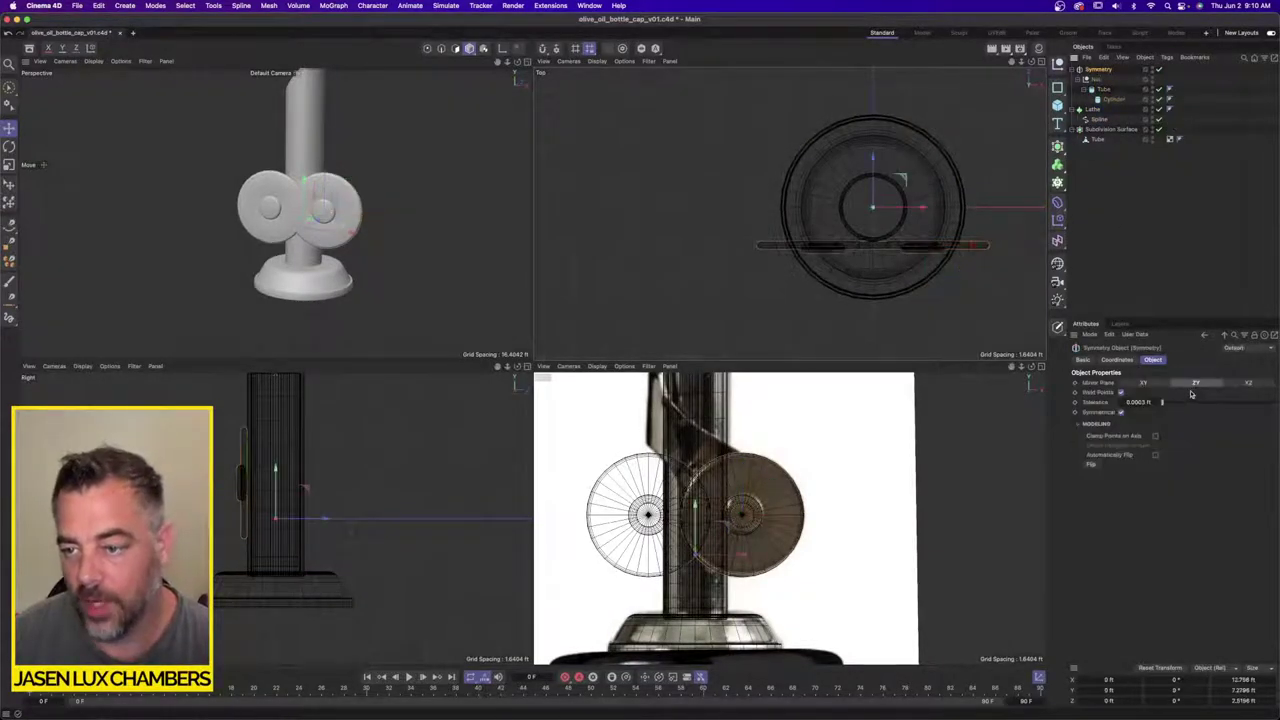
pyautogui.click(1145, 384)
pyautogui.keyDown('alt'); pyautogui.moveTo(477, 232); pyautogui.dragTo(417, 195); pyautogui.keyUp('alt')
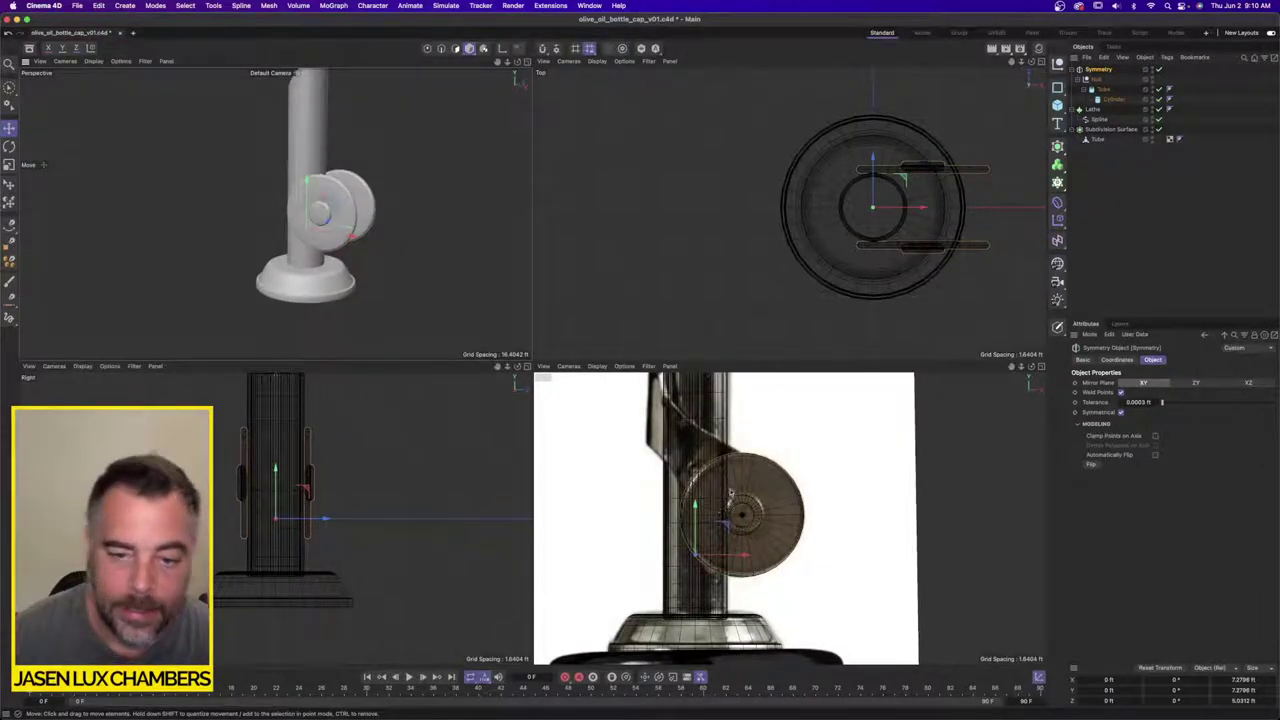
# Step: Compare the spout, discs and collar with the reference image in a maximized Front view
pyautogui.scroll(-6, 739, 484)
pyautogui.scroll(4, 739, 483)
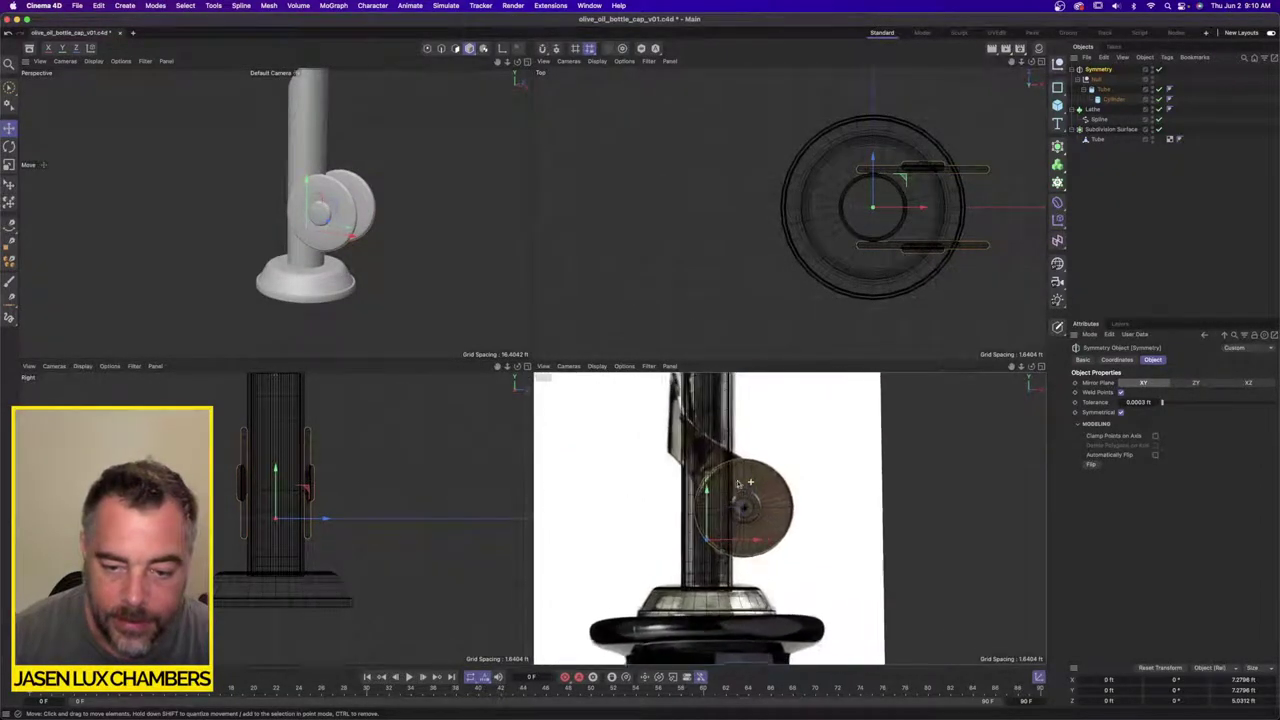
pyautogui.scroll(-5, 738, 484)
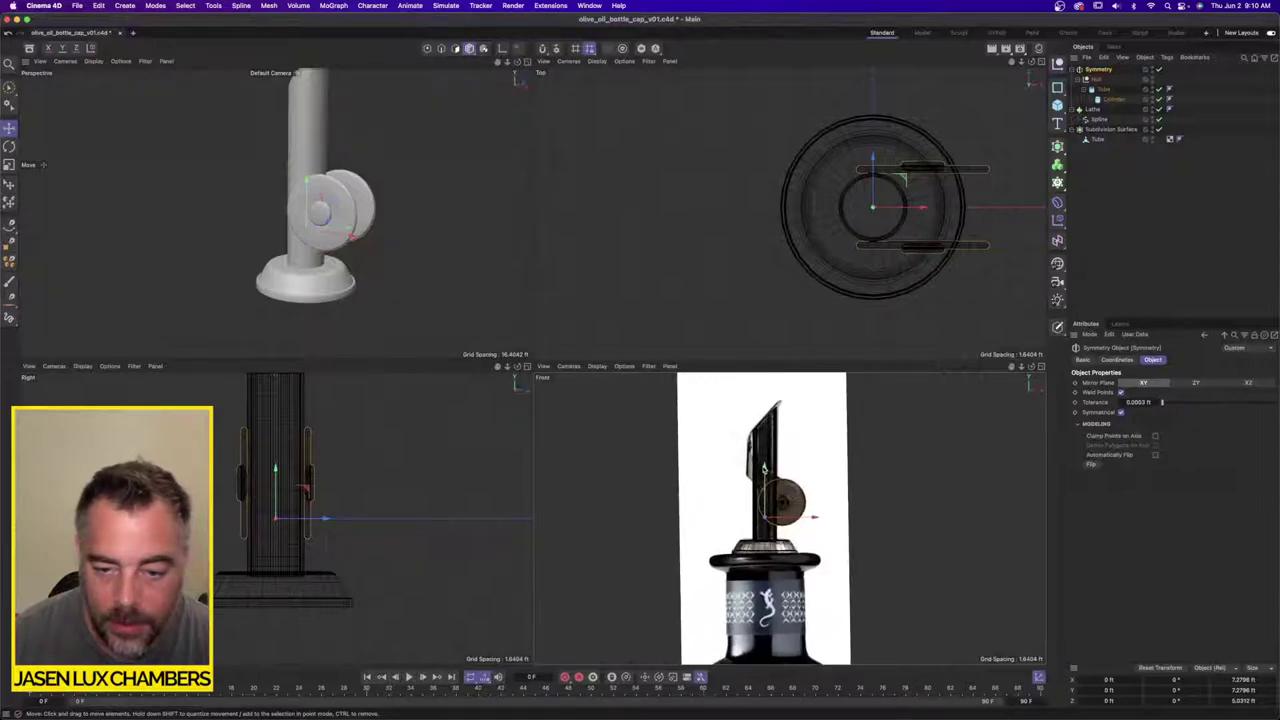
pyautogui.scroll(2, 738, 484)
pyautogui.click(1040, 367)
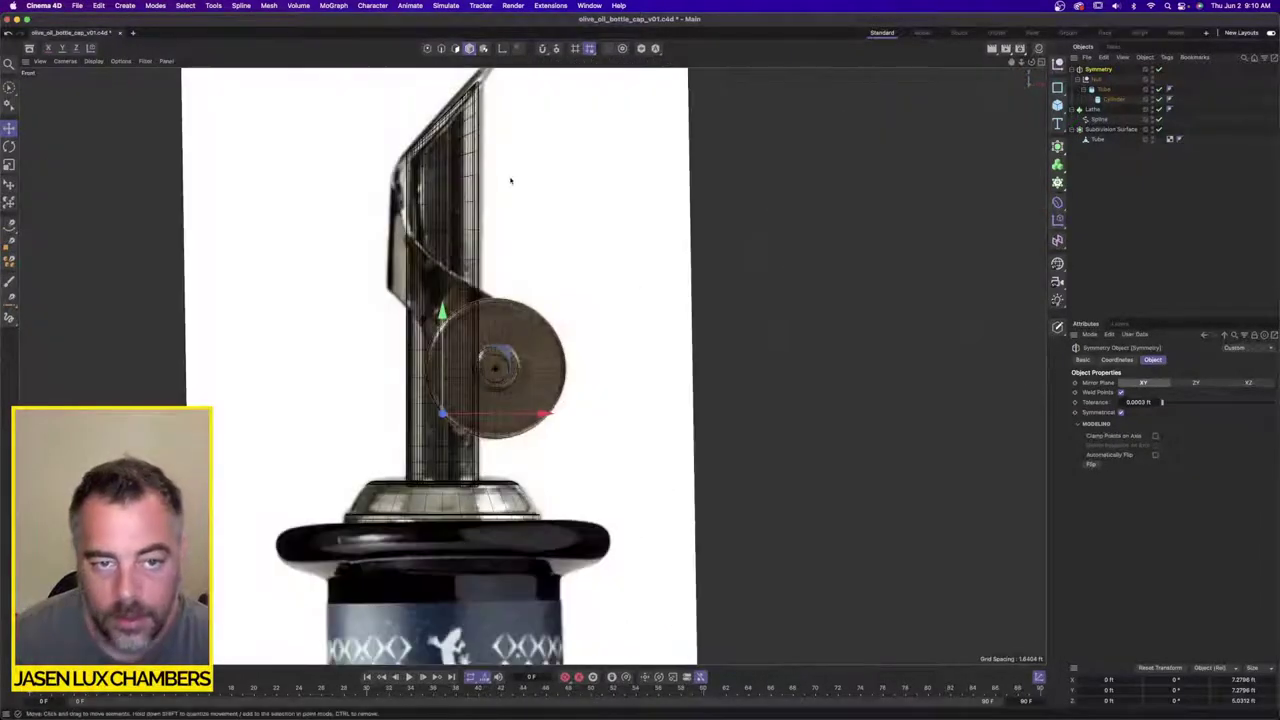
pyautogui.scroll(-2, 505, 185)
pyautogui.scroll(2, 400, 185)
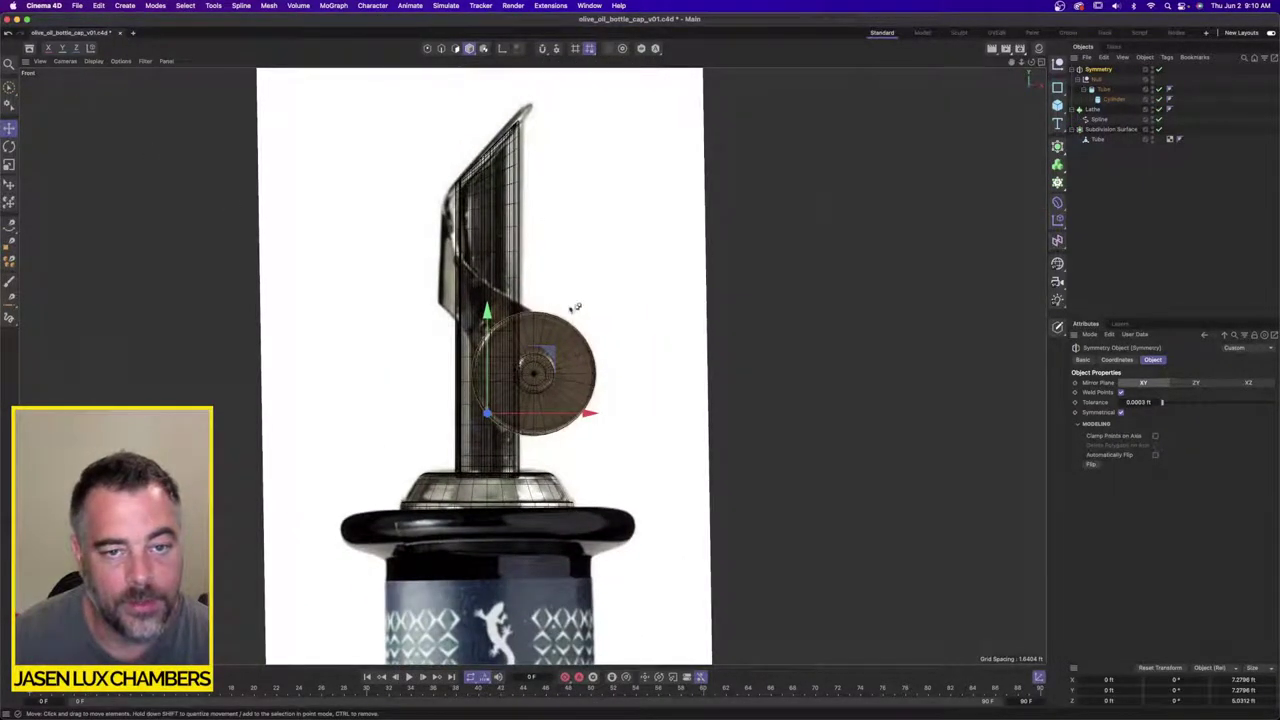
# Step: Switch to Finder and preview the reference screenshots in the olive_oil_bottle_cap folder to examine how the pourer's parts are shaped
pyautogui.press('super+Tab')
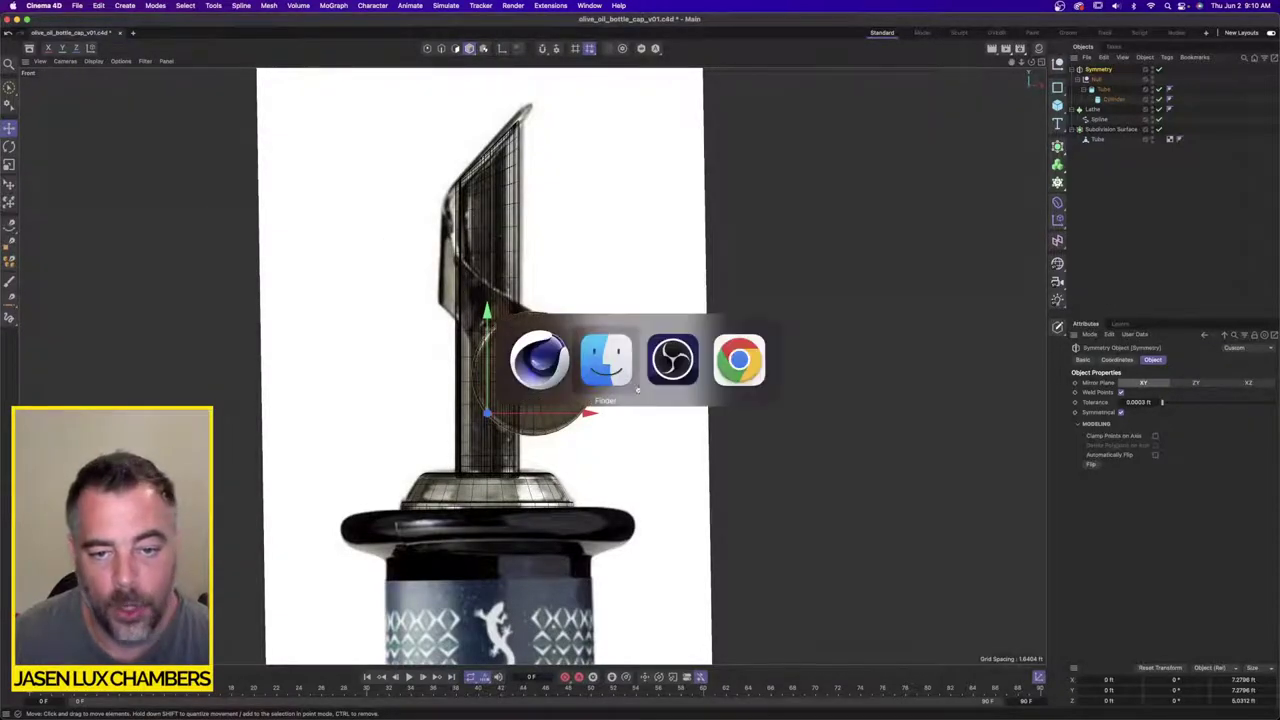
pyautogui.click(897, 284)
pyautogui.press('space')
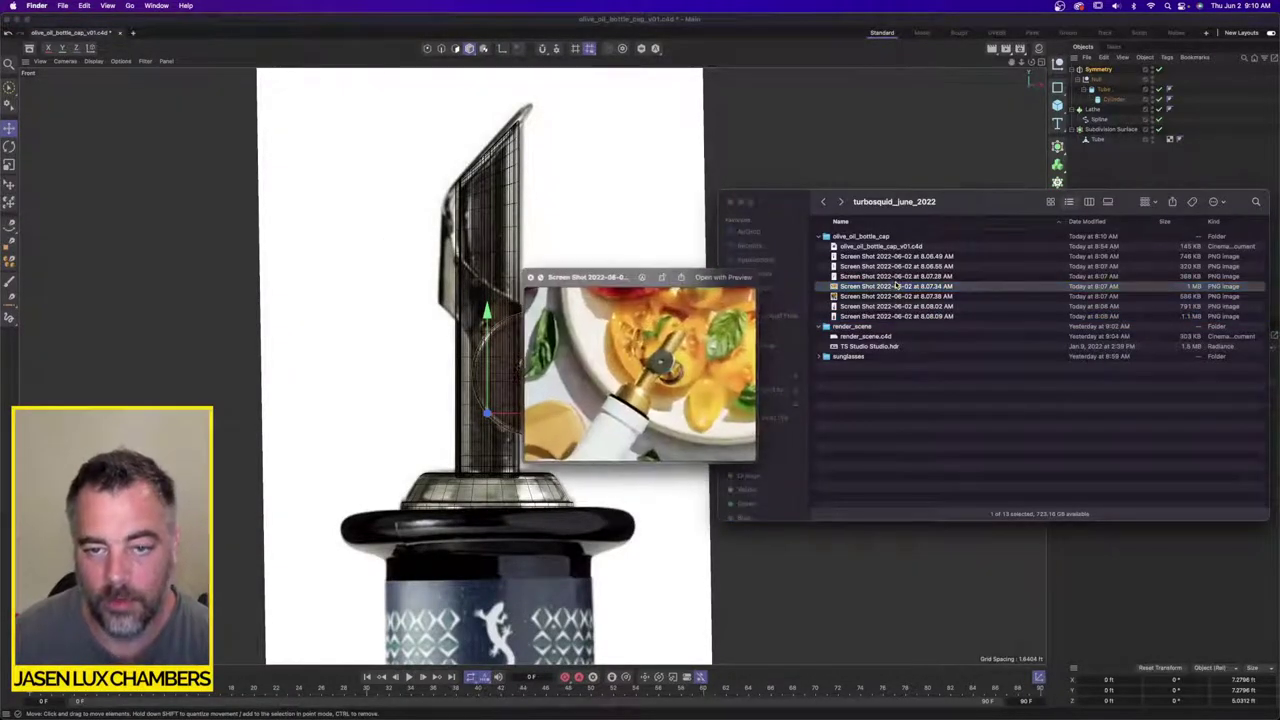
pyautogui.press('Down')
pyautogui.press('Down')
pyautogui.press('Down')
pyautogui.press('Down')
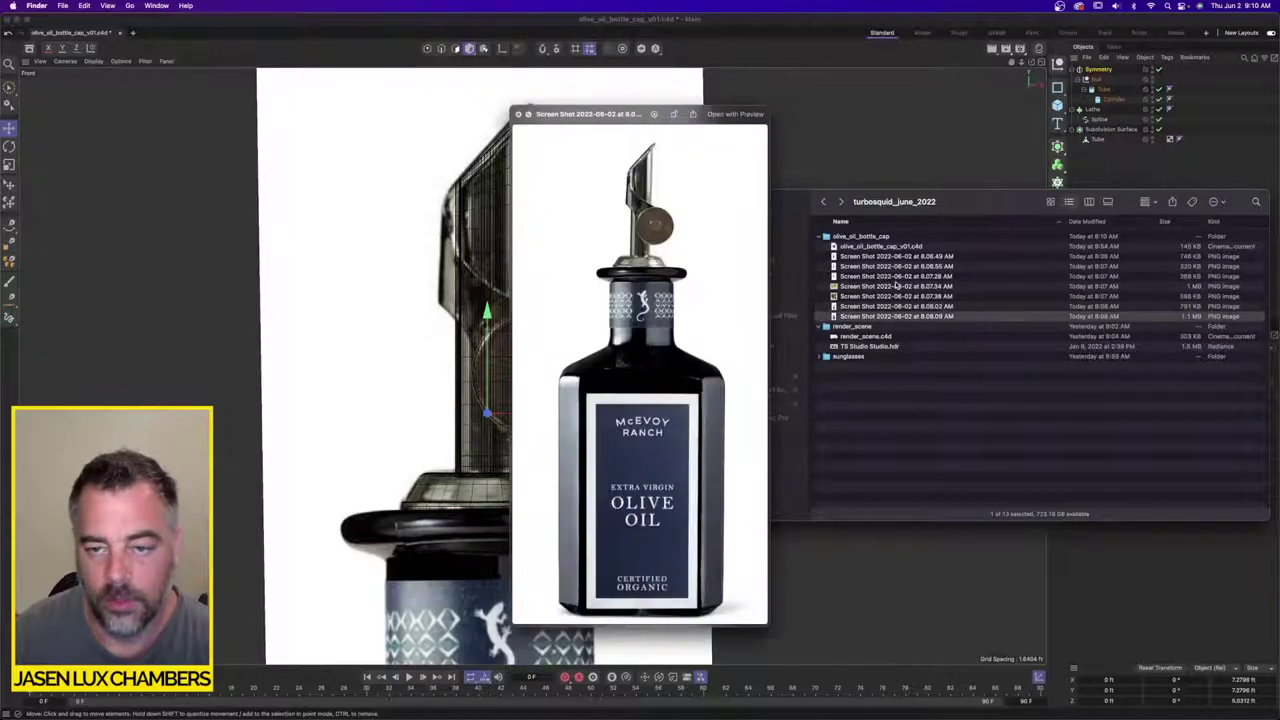
pyautogui.press('Up')
pyautogui.press('Up')
pyautogui.press('Up')
pyautogui.press('Up')
pyautogui.press('Up')
pyautogui.press('Up')
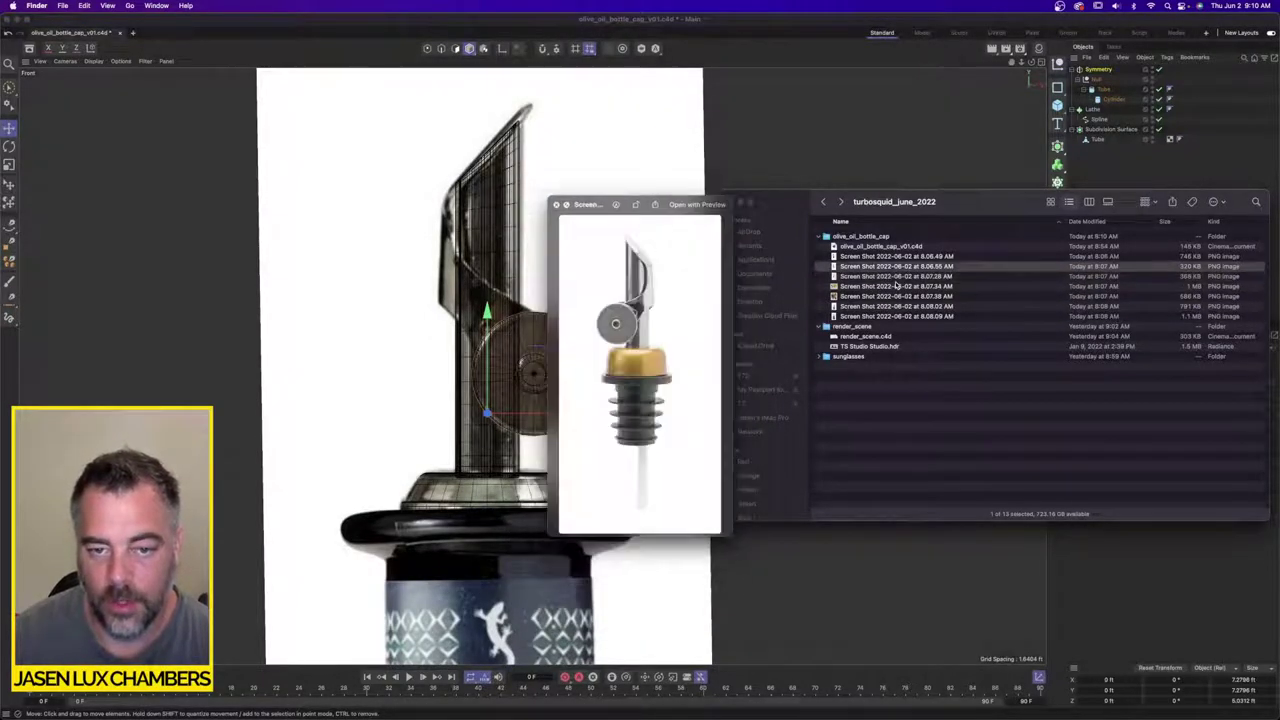
pyautogui.press('space')
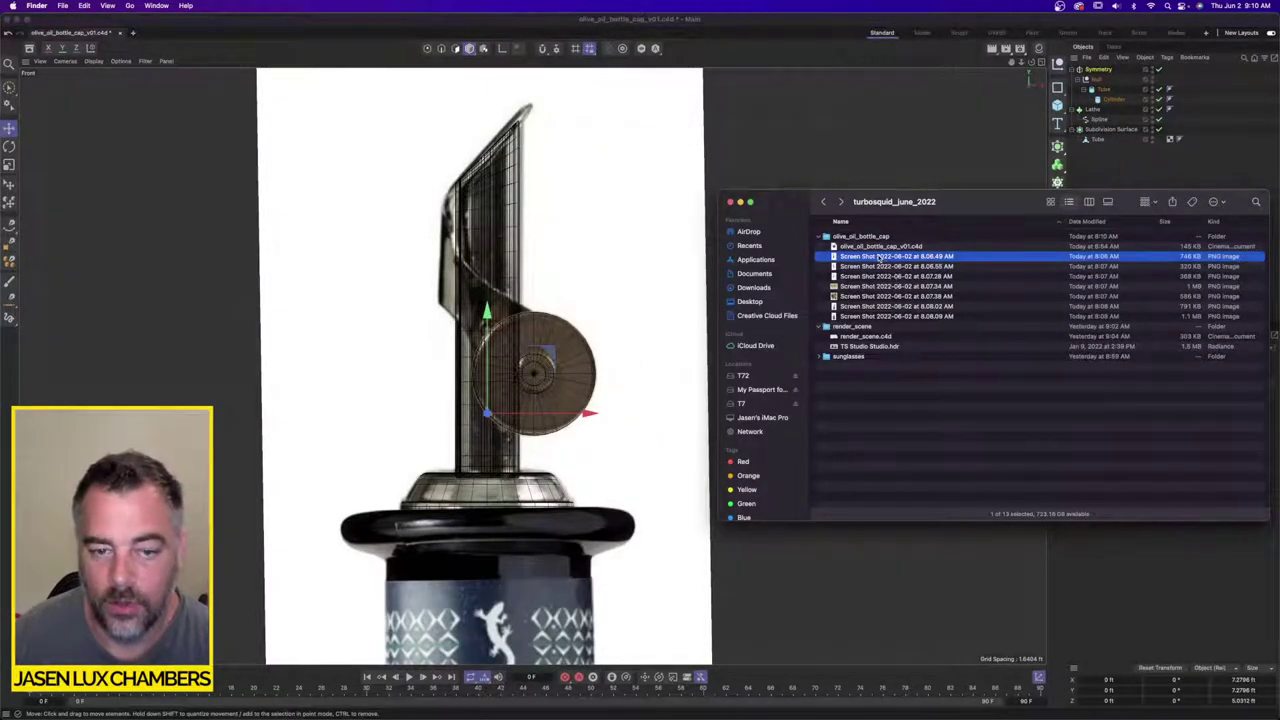
# Step: Replace the Front view's background with Screen Shot 2022-06-02 at 8.06.49 AM and set its rotation to 0°
pyautogui.moveTo(879, 258); pyautogui.dragTo(567, 457)
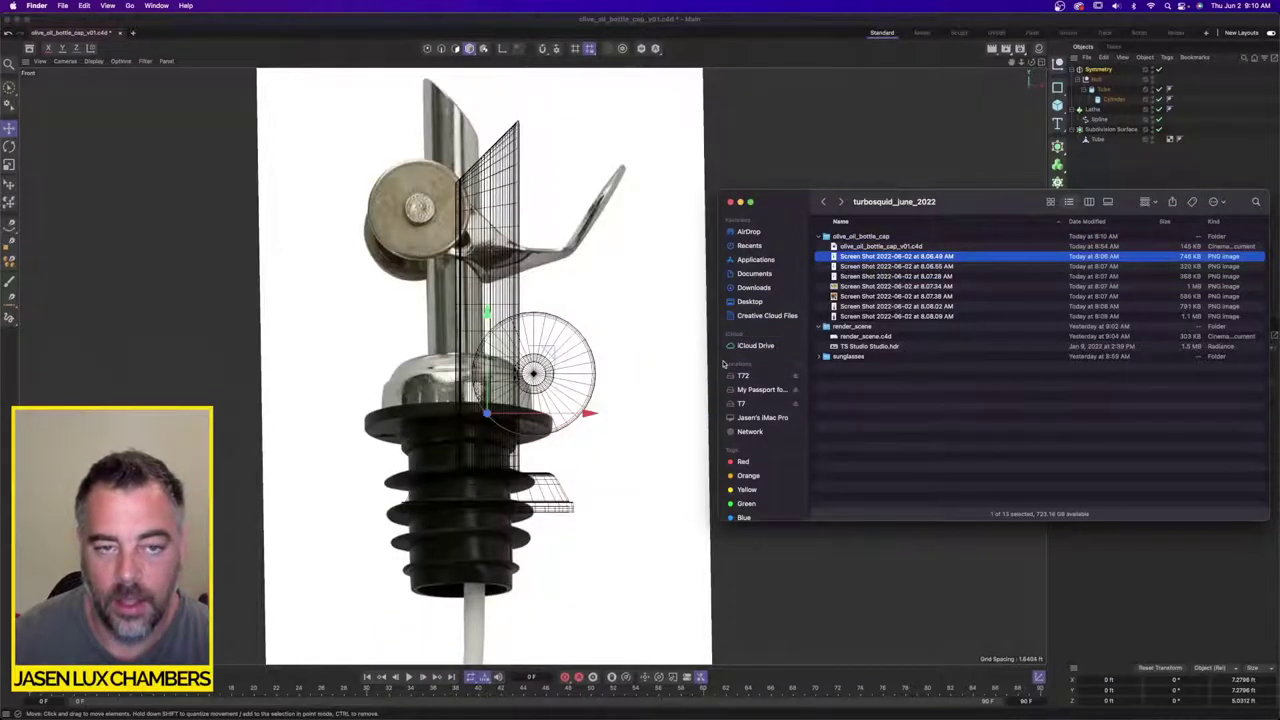
pyautogui.click(786, 51)
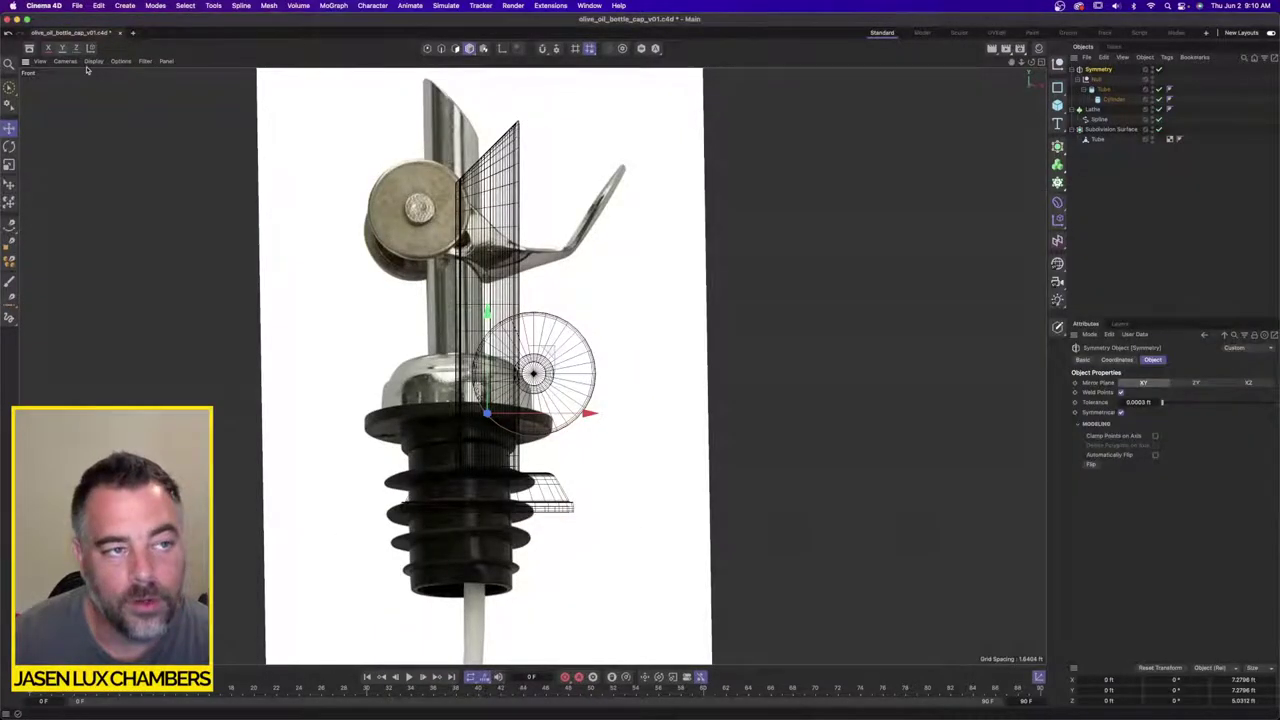
pyautogui.click(43, 64)
pyautogui.click(100, 283)
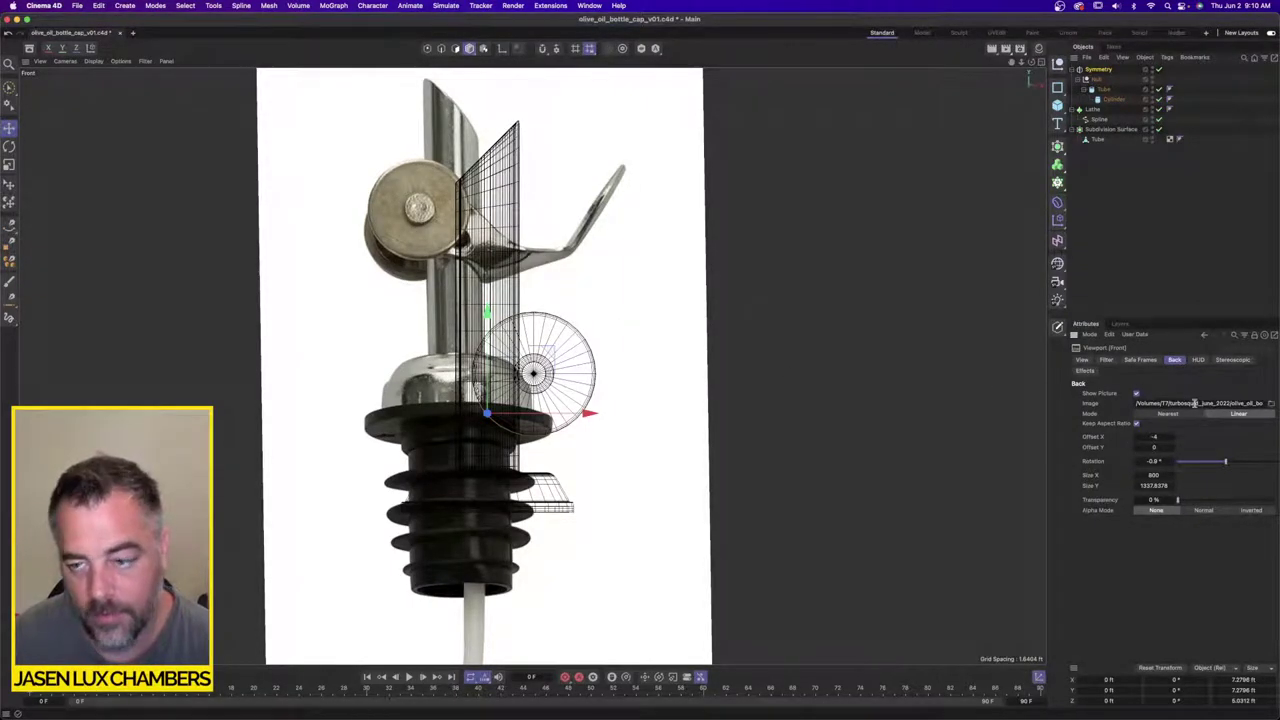
pyautogui.doubleClick(1166, 461)
pyautogui.write('0')
pyautogui.press('Return')
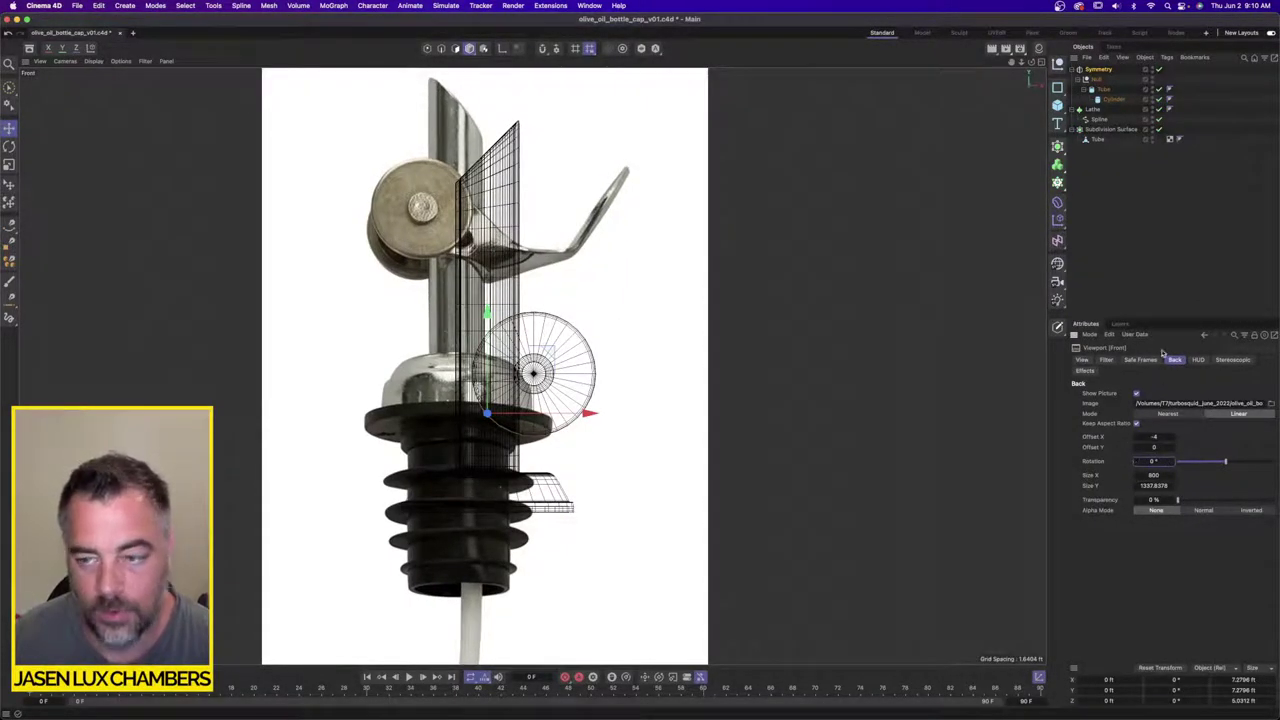
# Step: Align the Front view background with the spout and collar by setting its X offset to 48 and Y offset to -150
pyautogui.doubleClick(1168, 437)
pyautogui.write('0')
pyautogui.press('Return')
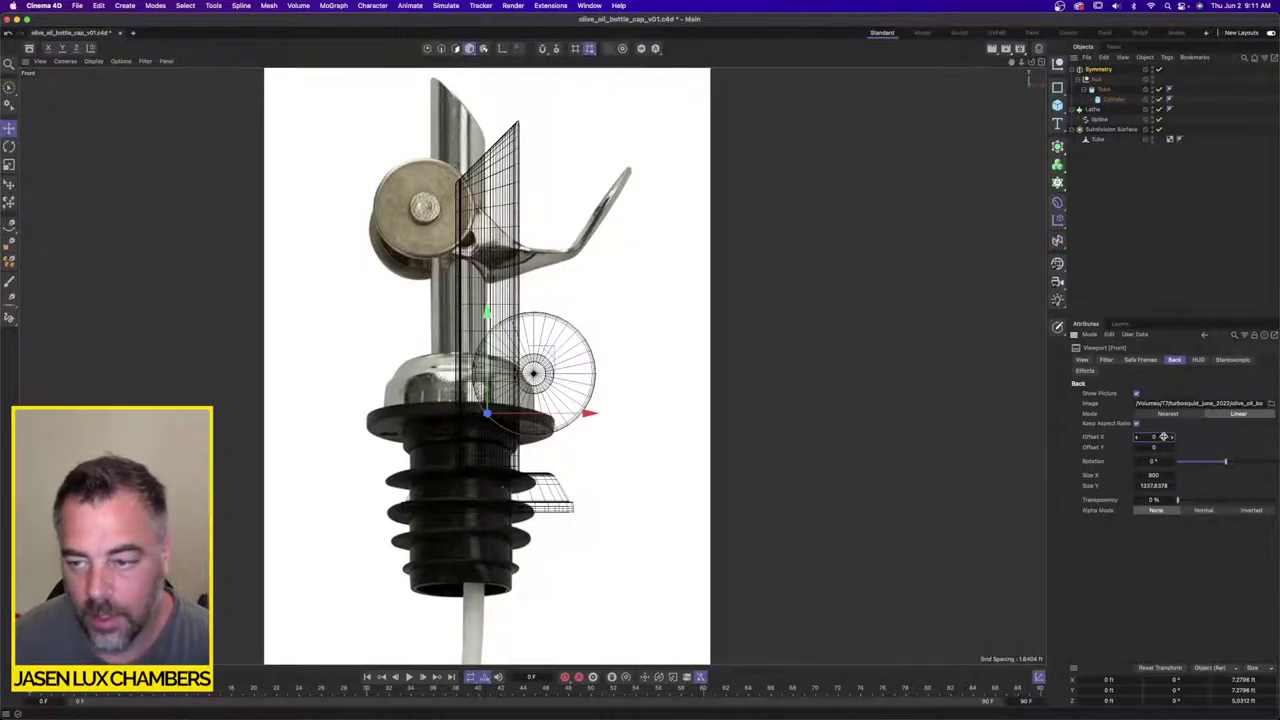
pyautogui.moveTo(1163, 437); pyautogui.dragTo(1137, 449)
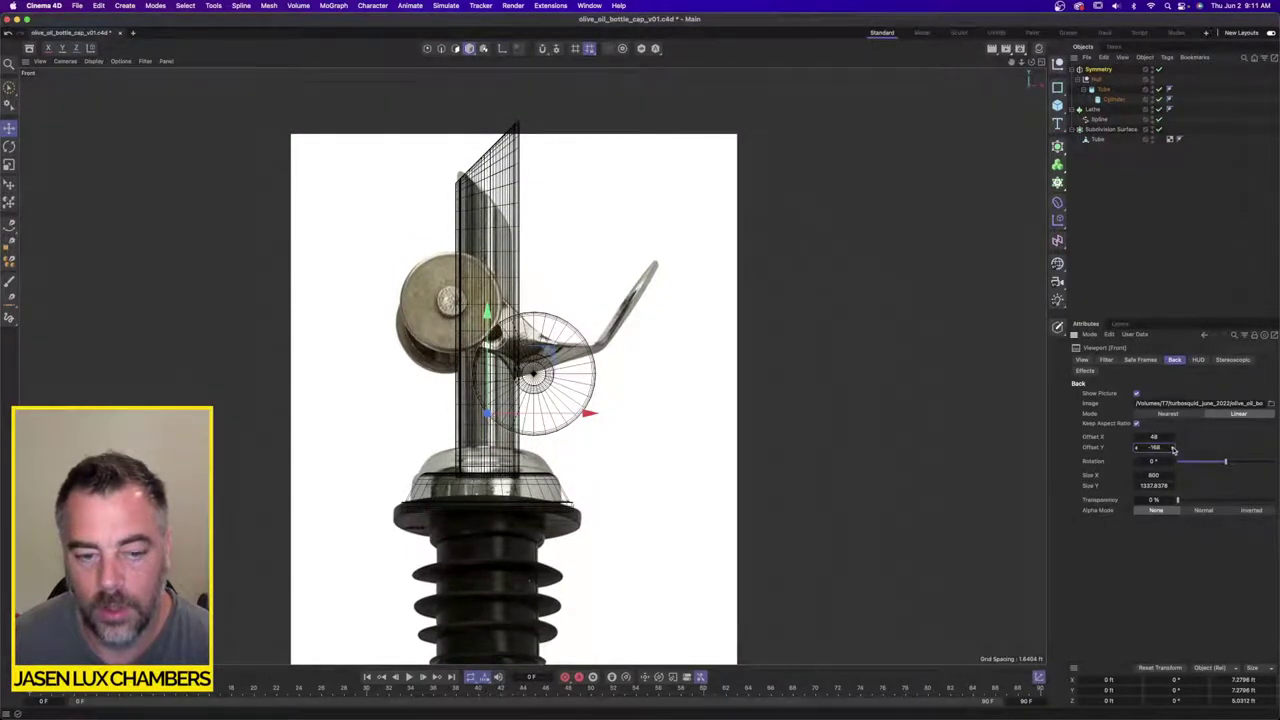
# Step: Add a Tube and lower it to the level of the black stopper's flange in the reference image
pyautogui.scroll(5, 329, 534)
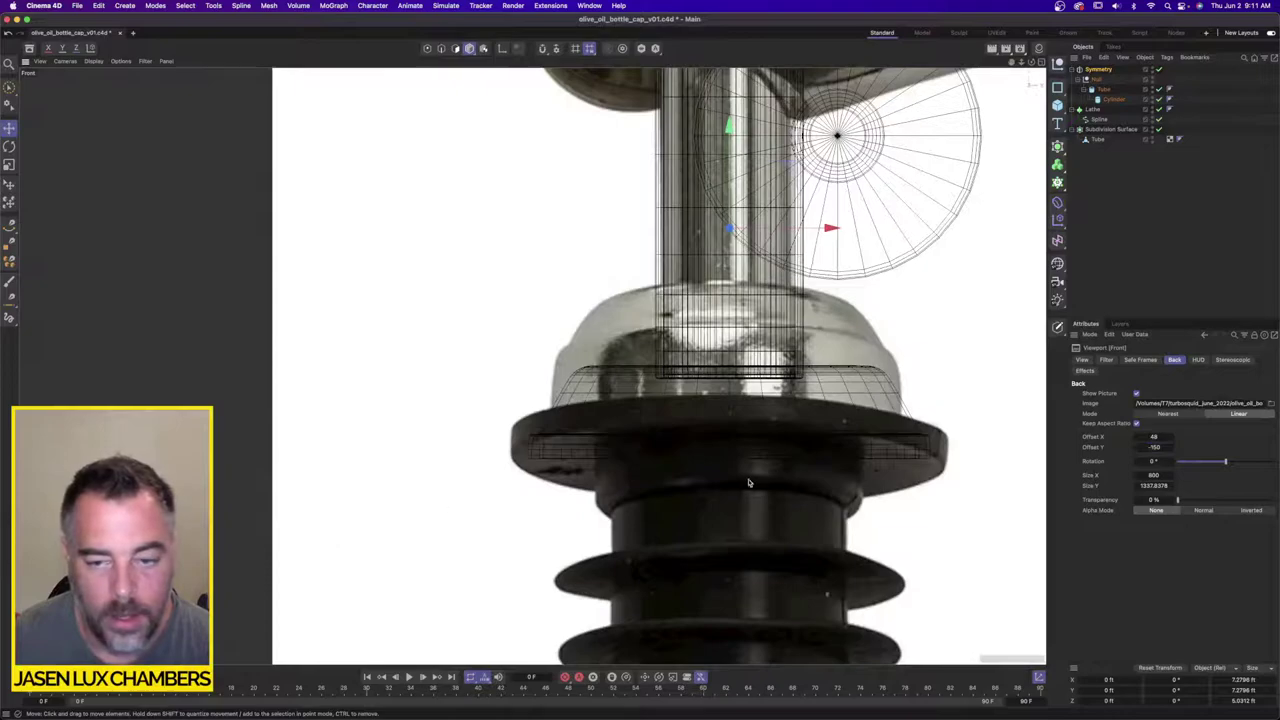
pyautogui.moveTo(748, 483); pyautogui.dragTo(565, 414, button='middle')
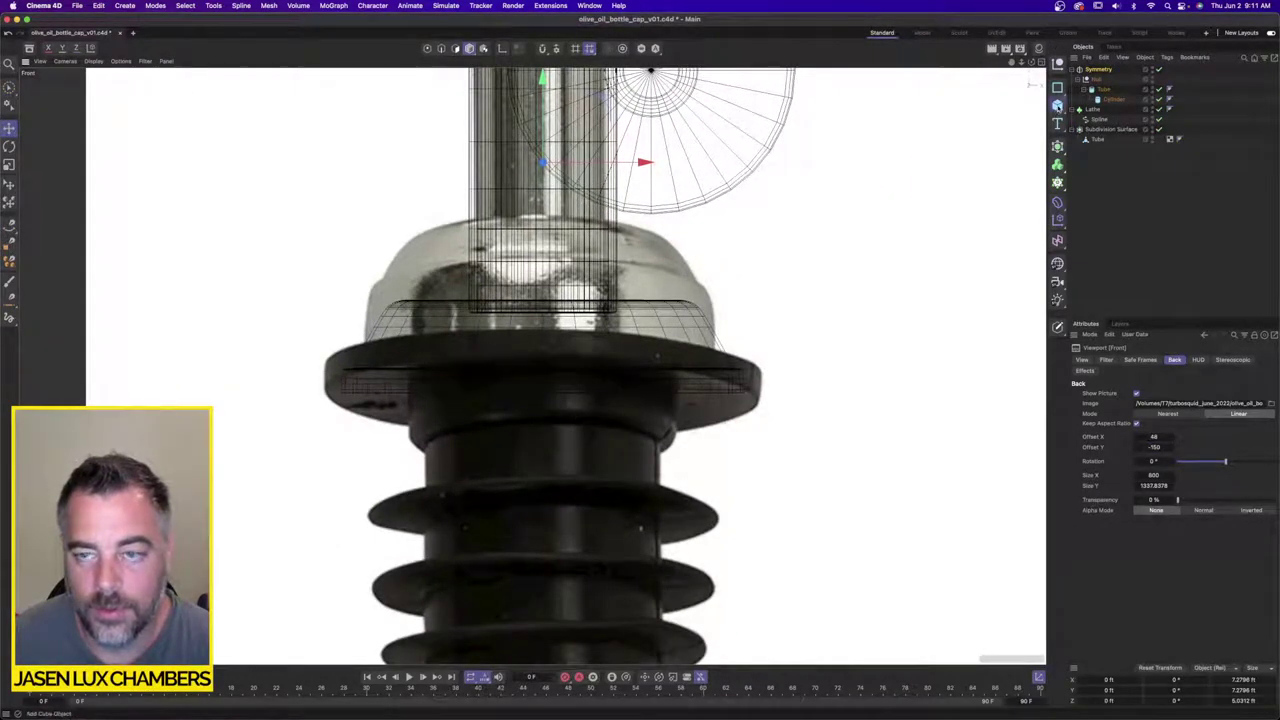
pyautogui.click(1057, 105)
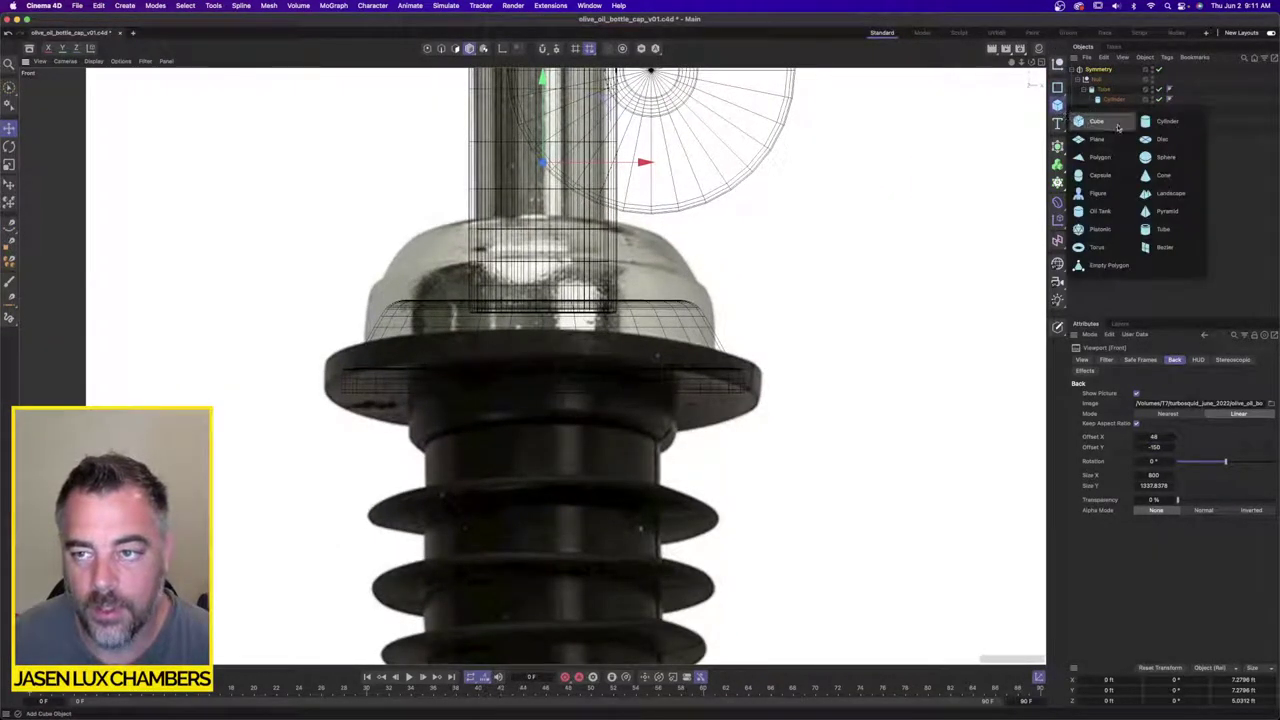
pyautogui.click(1163, 229)
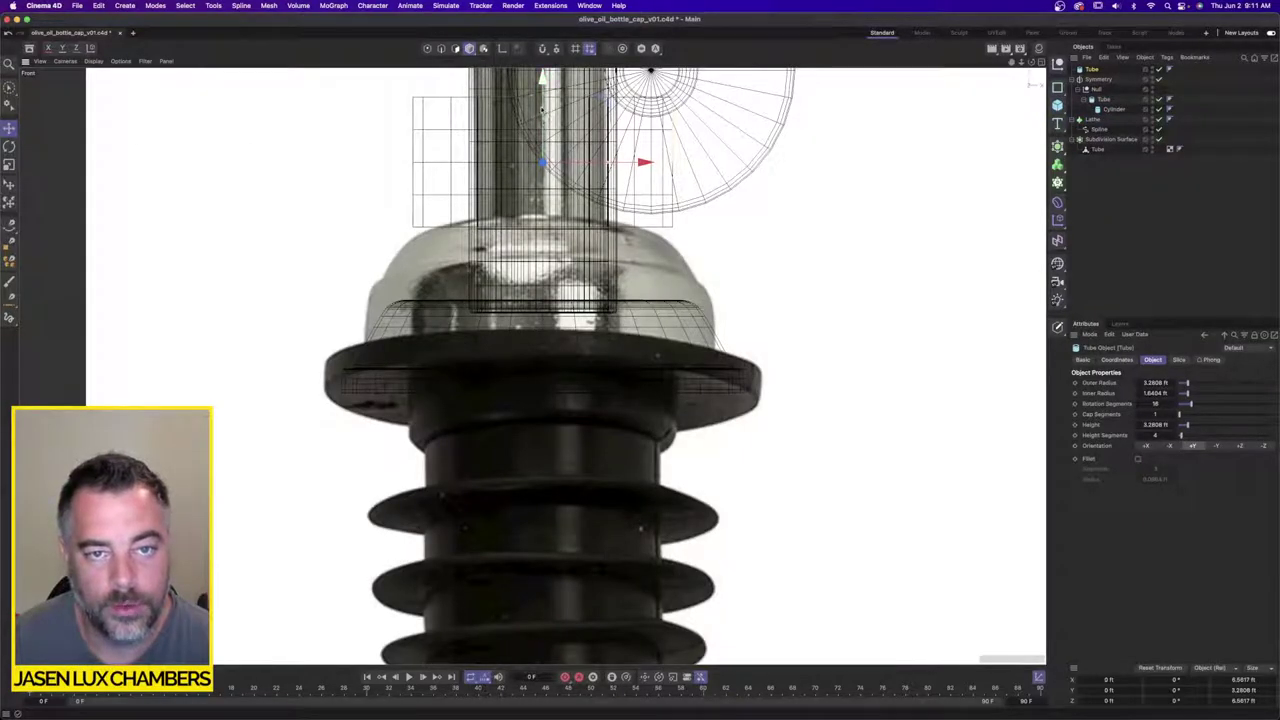
pyautogui.moveTo(543, 122); pyautogui.dragTo(552, 320)
pyautogui.moveTo(581, 375)
pyautogui.mouseDown()
pyautogui.moveTo(362, 378)
pyautogui.moveTo(581, 373)
pyautogui.mouseUp()
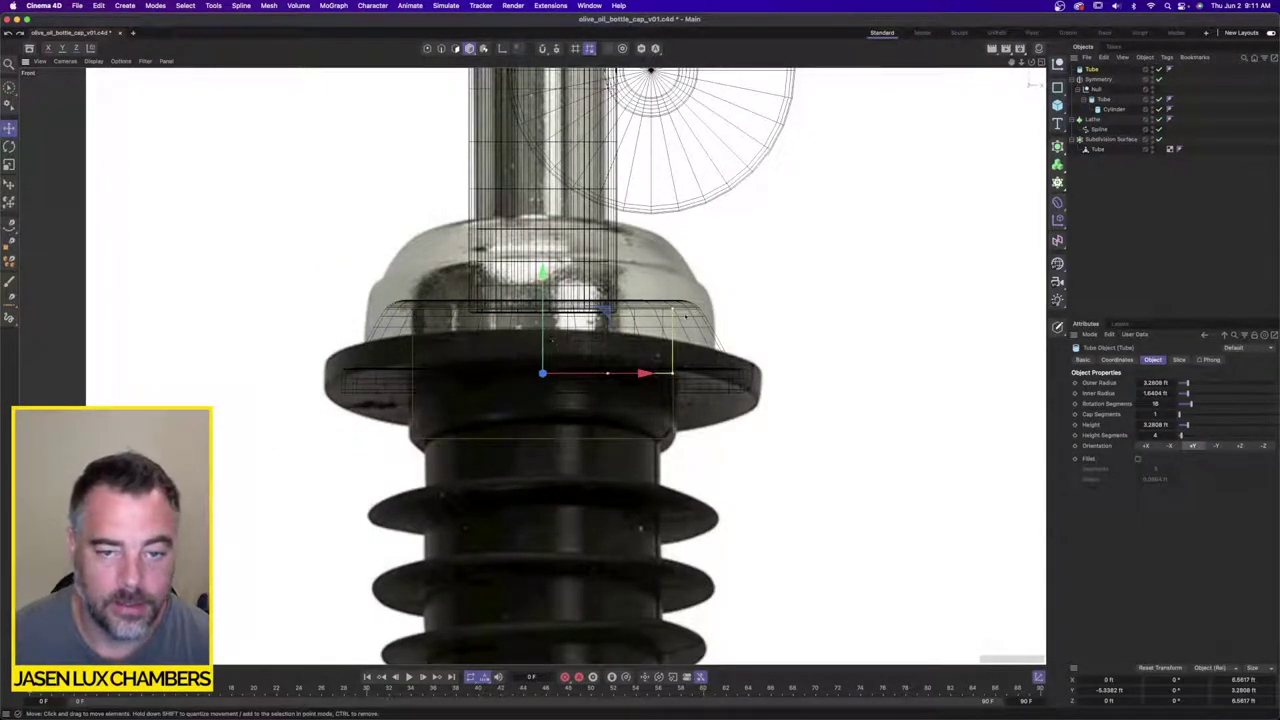
pyautogui.moveTo(547, 338); pyautogui.dragTo(547, 306)
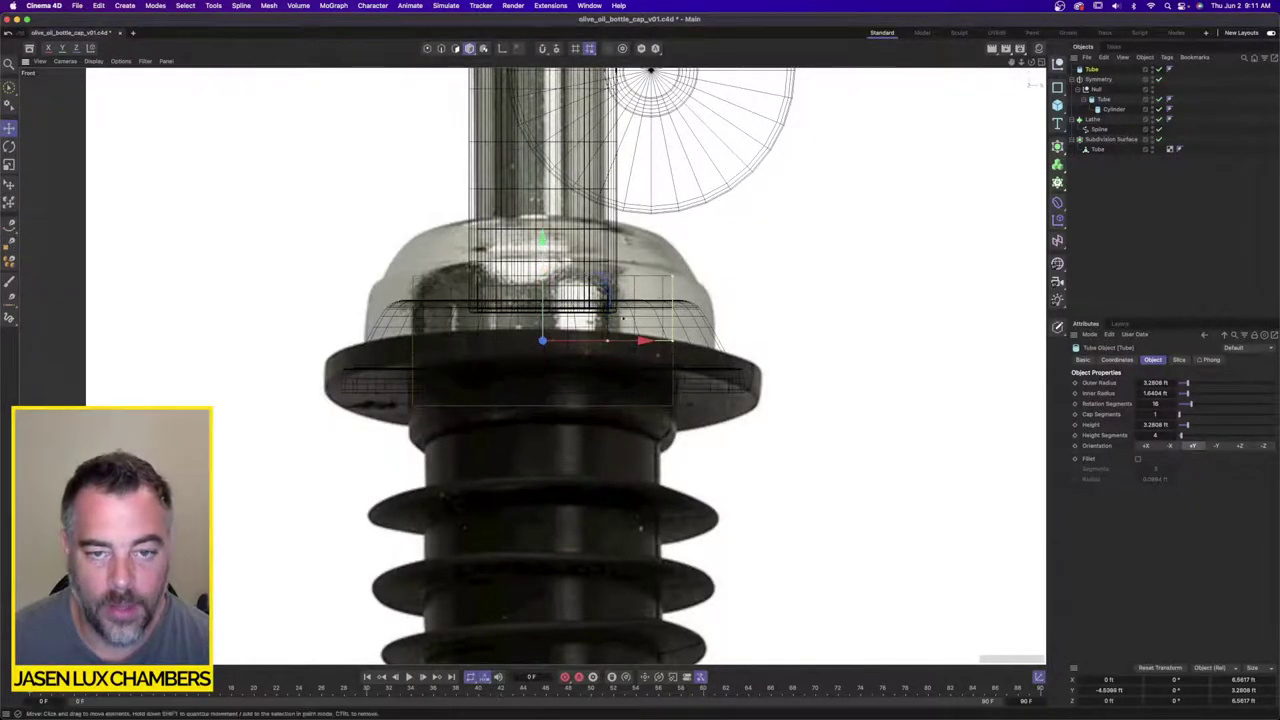
# Step: Resize the flange tube to about 5.54 ft outer radius and 0.62 ft height, and lower it to about -5.35 ft in Y
pyautogui.moveTo(672, 276); pyautogui.dragTo(757, 340)
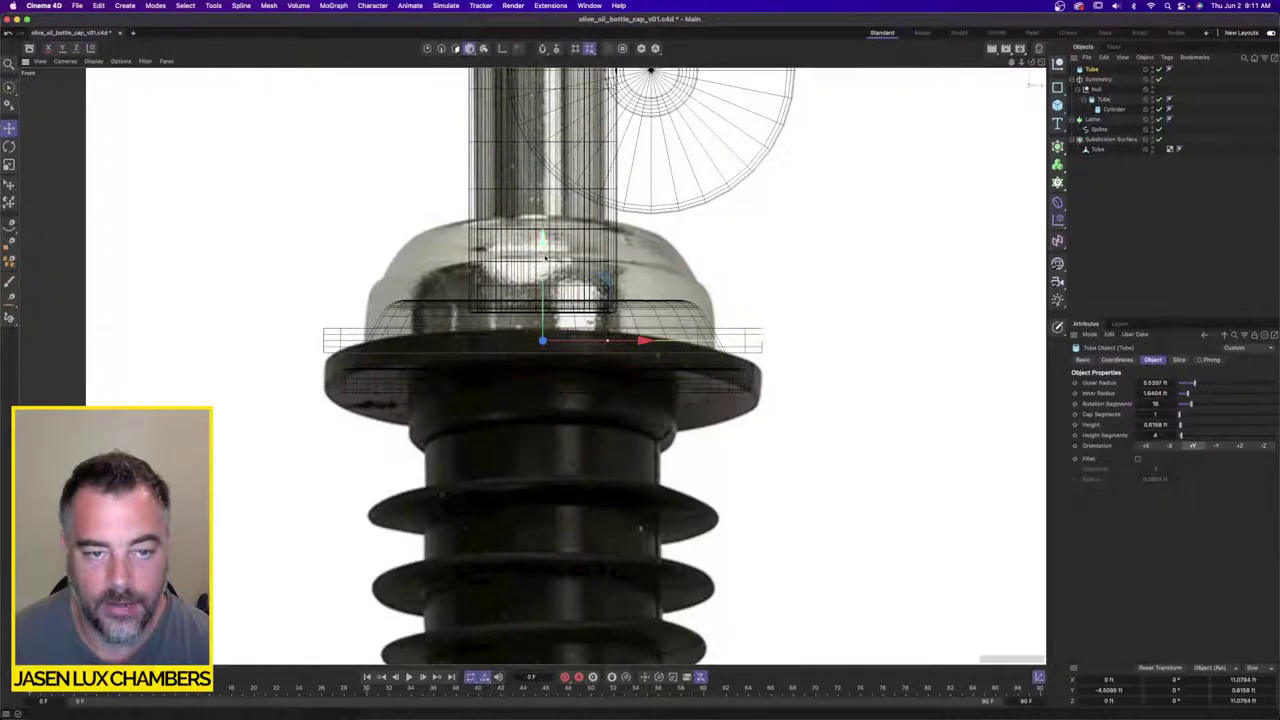
pyautogui.moveTo(544, 258); pyautogui.dragTo(545, 292)
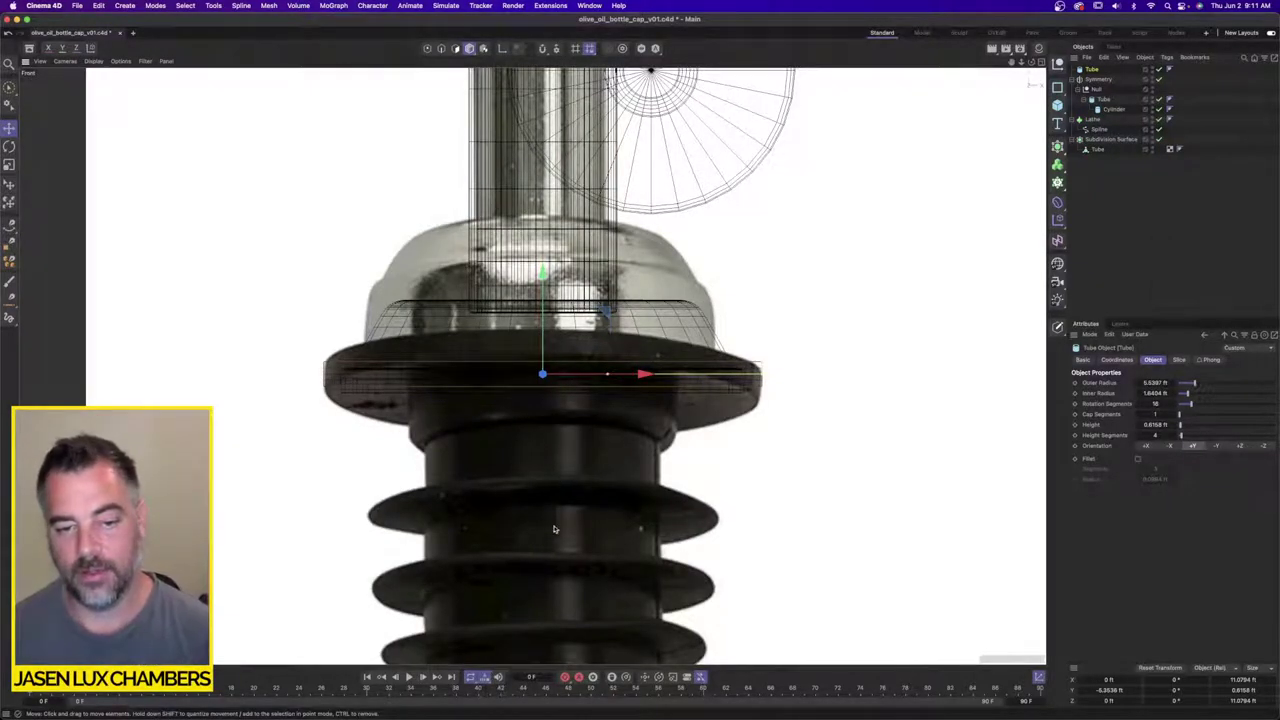
pyautogui.scroll(-3, 574, 430)
pyautogui.scroll(4, 551, 417)
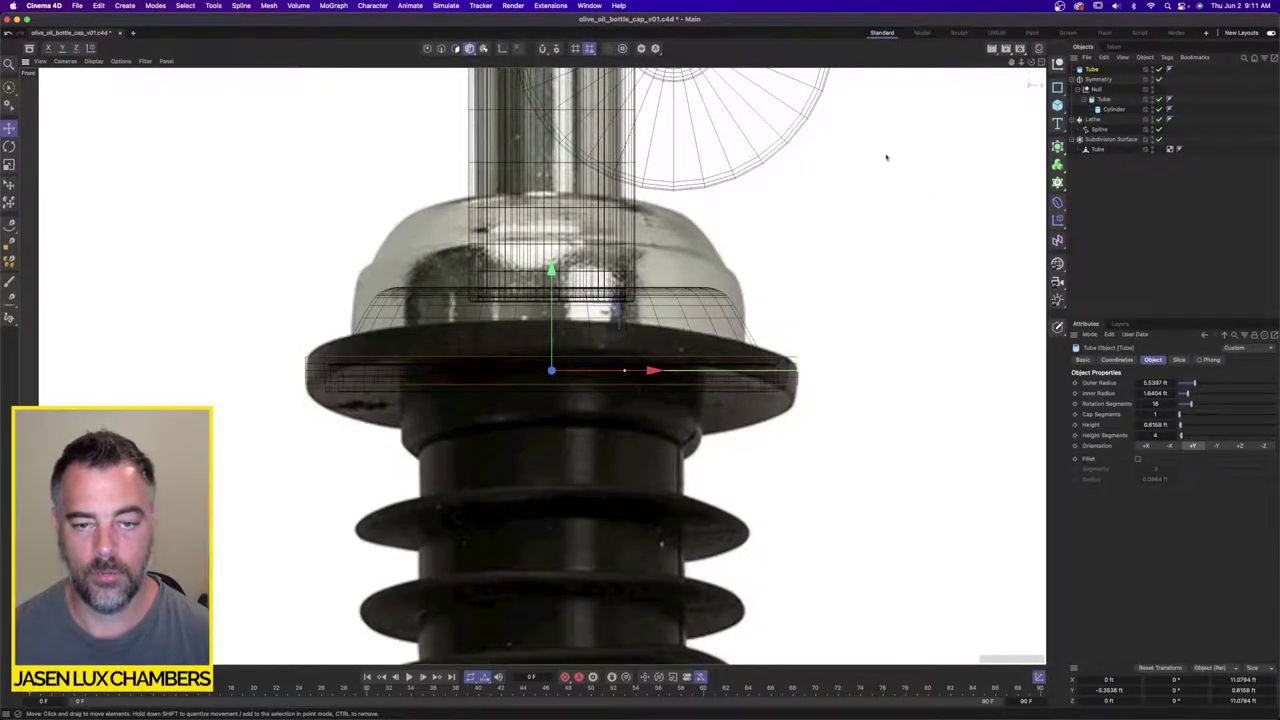
# Step: Enlarge the flange tube's inner radius to about 2.47 ft, enable its fillet and set 32 rotation segments
pyautogui.click(1041, 62)
pyautogui.keyDown('alt'); pyautogui.moveTo(517, 190); pyautogui.dragTo(334, 261); pyautogui.keyUp('alt')
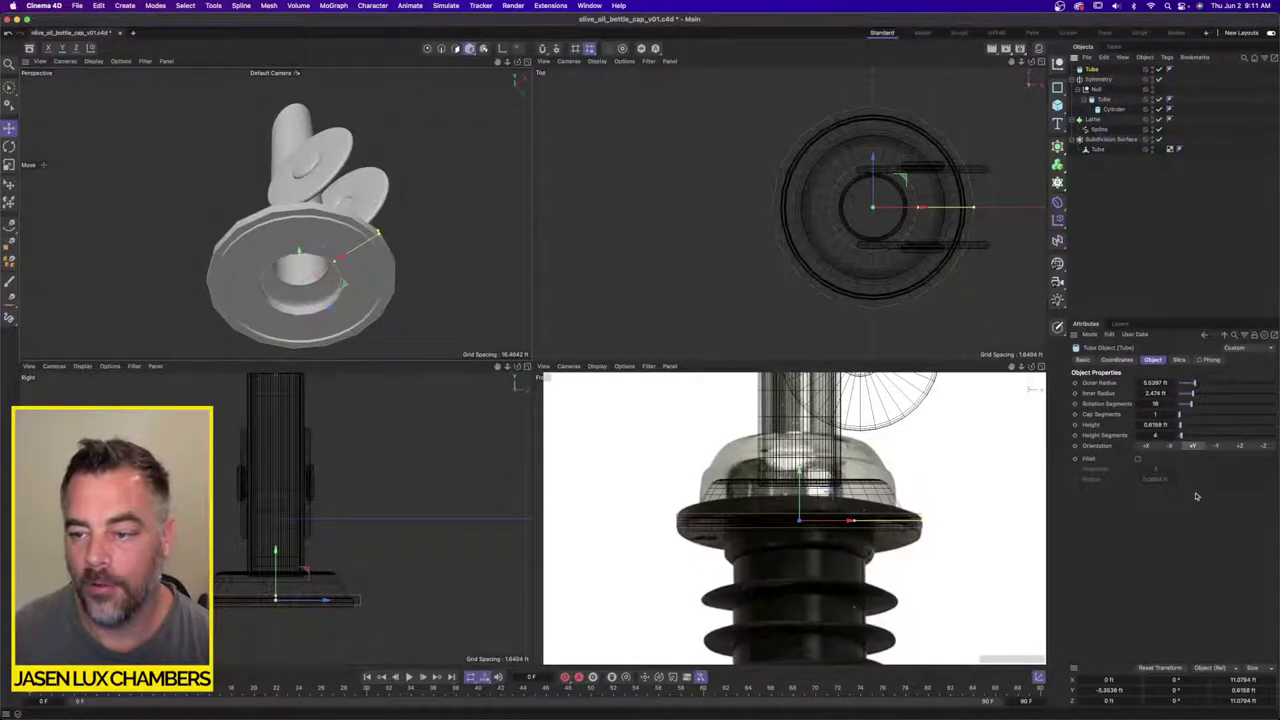
pyautogui.click(1138, 459)
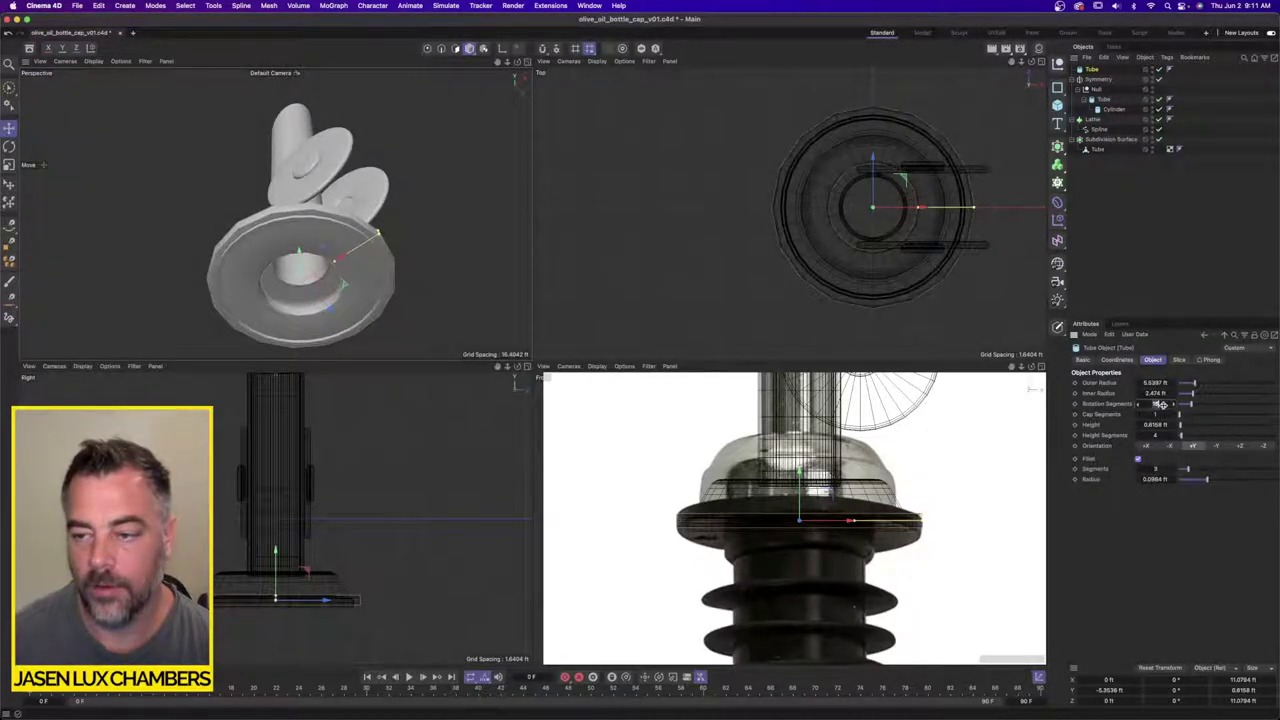
pyautogui.write('32')
pyautogui.press('Return')
# Step: Lower the flange tube to about -5.71 ft in Y so that it sits beneath the metal collar
pyautogui.keyDown('alt'); pyautogui.moveTo(309, 184); pyautogui.dragTo(334, 278); pyautogui.keyUp('alt')
pyautogui.scroll(5, 330, 274)
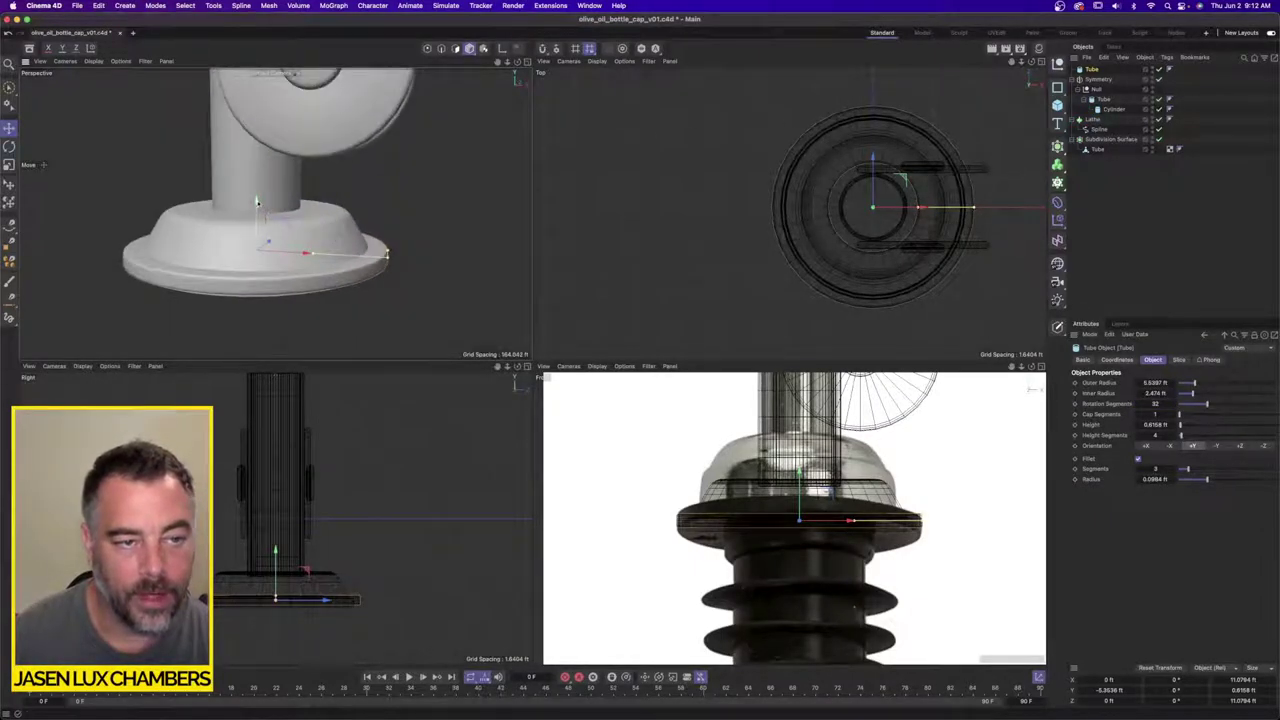
pyautogui.moveTo(257, 202)
pyautogui.mouseDown()
pyautogui.moveTo(256, 228)
pyautogui.moveTo(258, 208)
pyautogui.mouseUp()
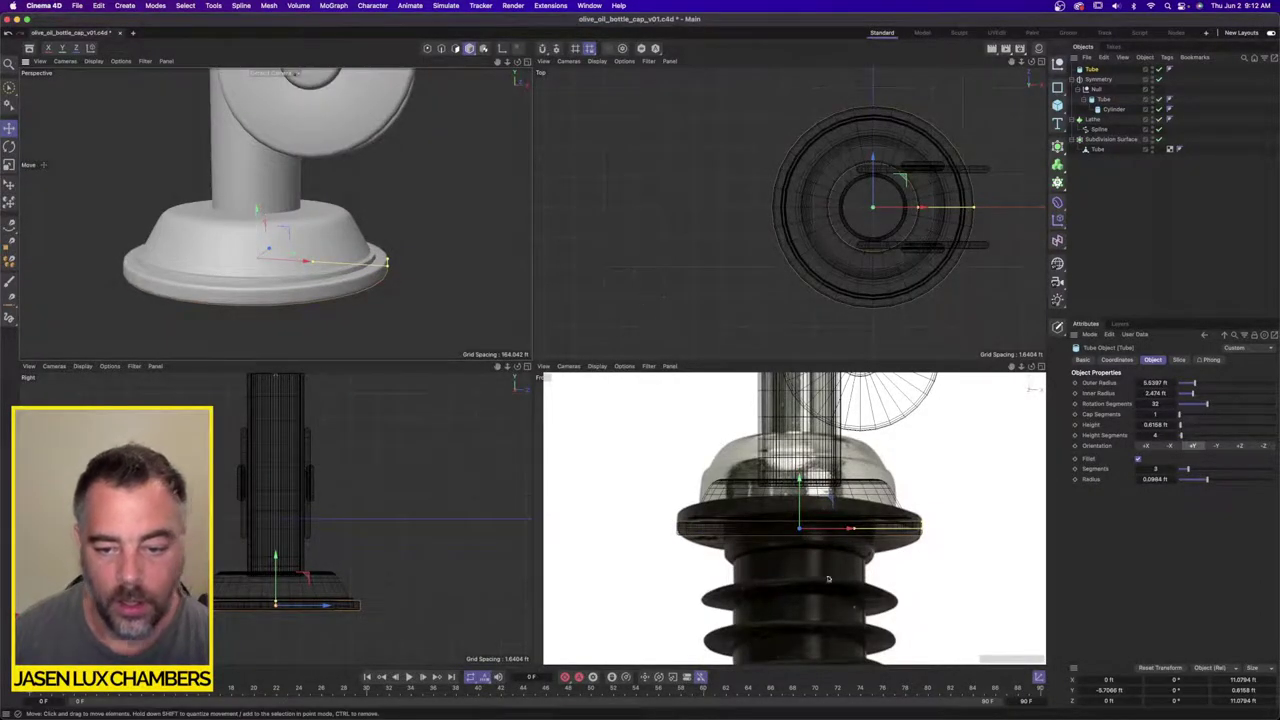
pyautogui.scroll(5, 784, 486)
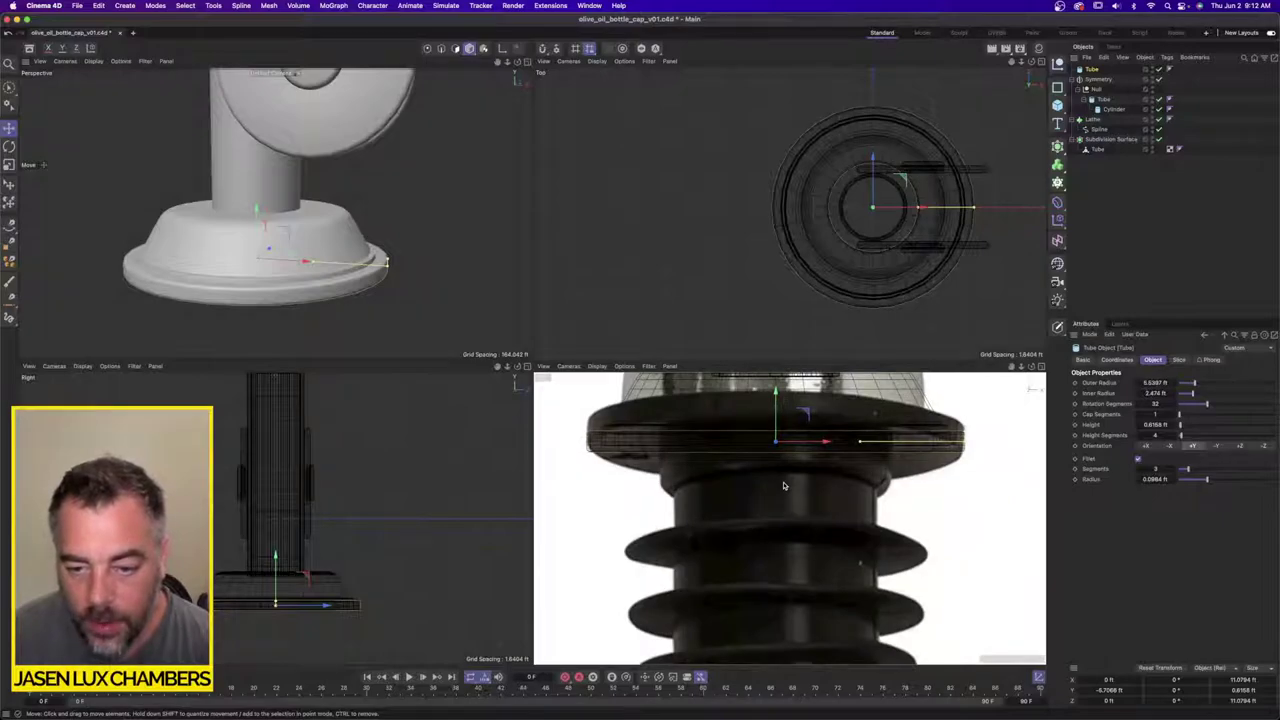
pyautogui.scroll(-3, 824, 490)
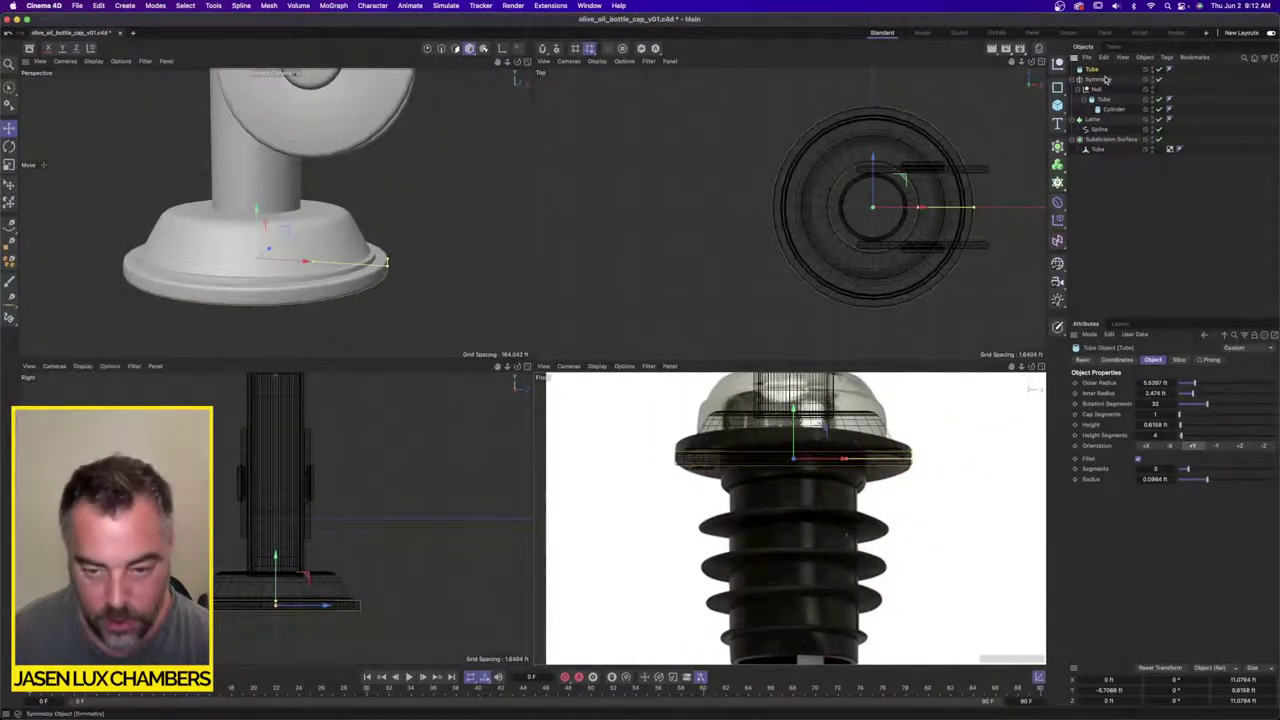
# Step: Duplicate the flange tube and move the copy down to about -10.6 ft in Y, over the ribbed stopper
pyautogui.press('super+c')
pyautogui.press('super+v')
pyautogui.moveTo(794, 430); pyautogui.dragTo(794, 513)
pyautogui.press('super+z')
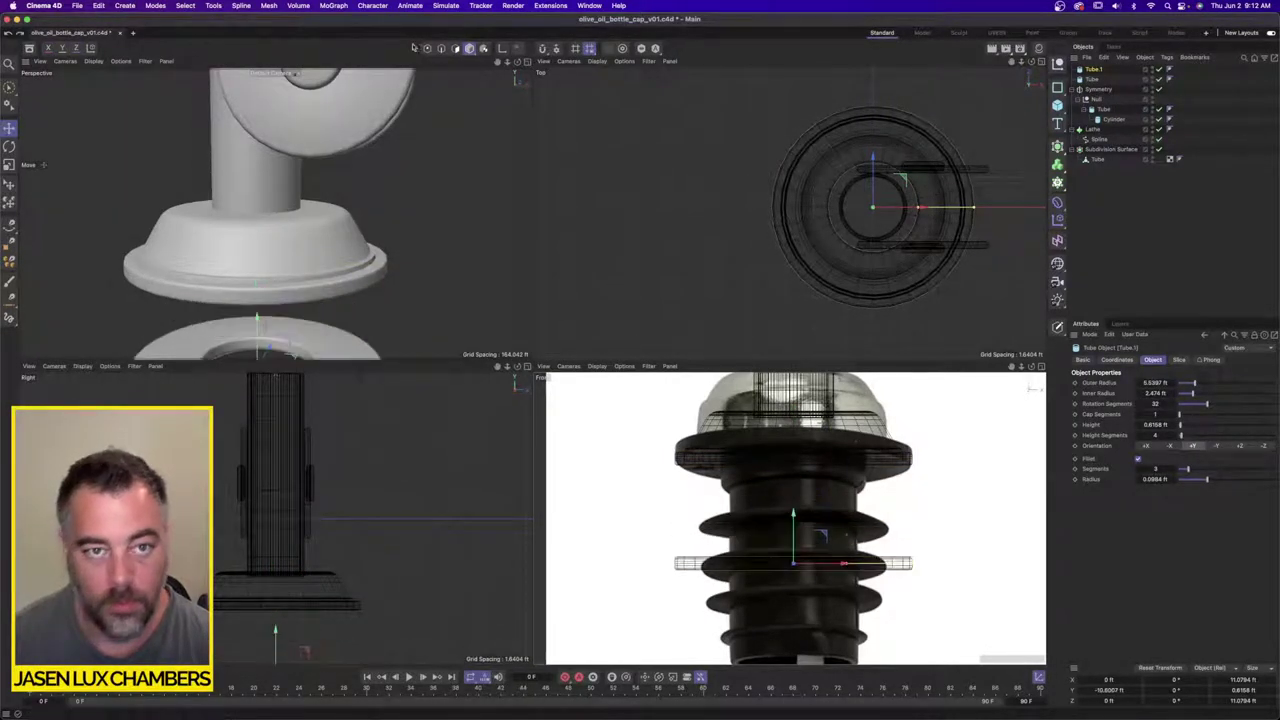
# Step: Turn off the copied tube's fillet, then set its height to about 7.04 ft and its inner radius to about 4.56 ft
pyautogui.press('o')
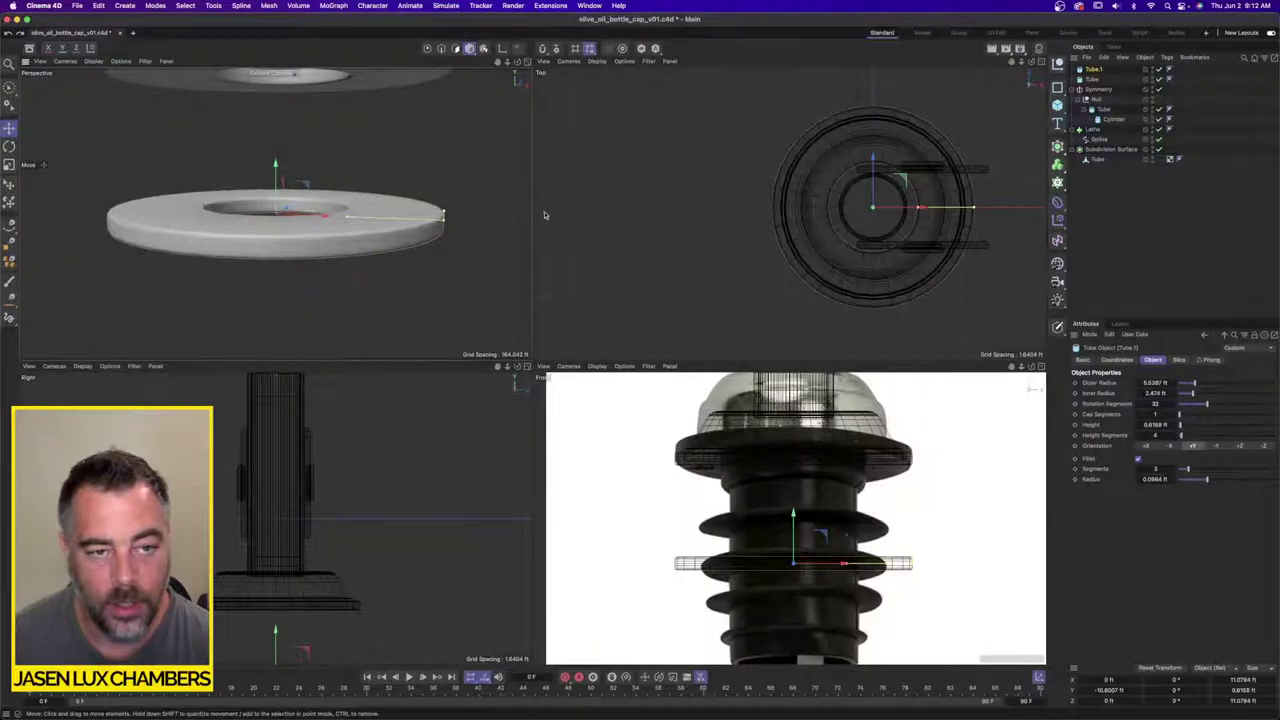
pyautogui.click(1137, 459)
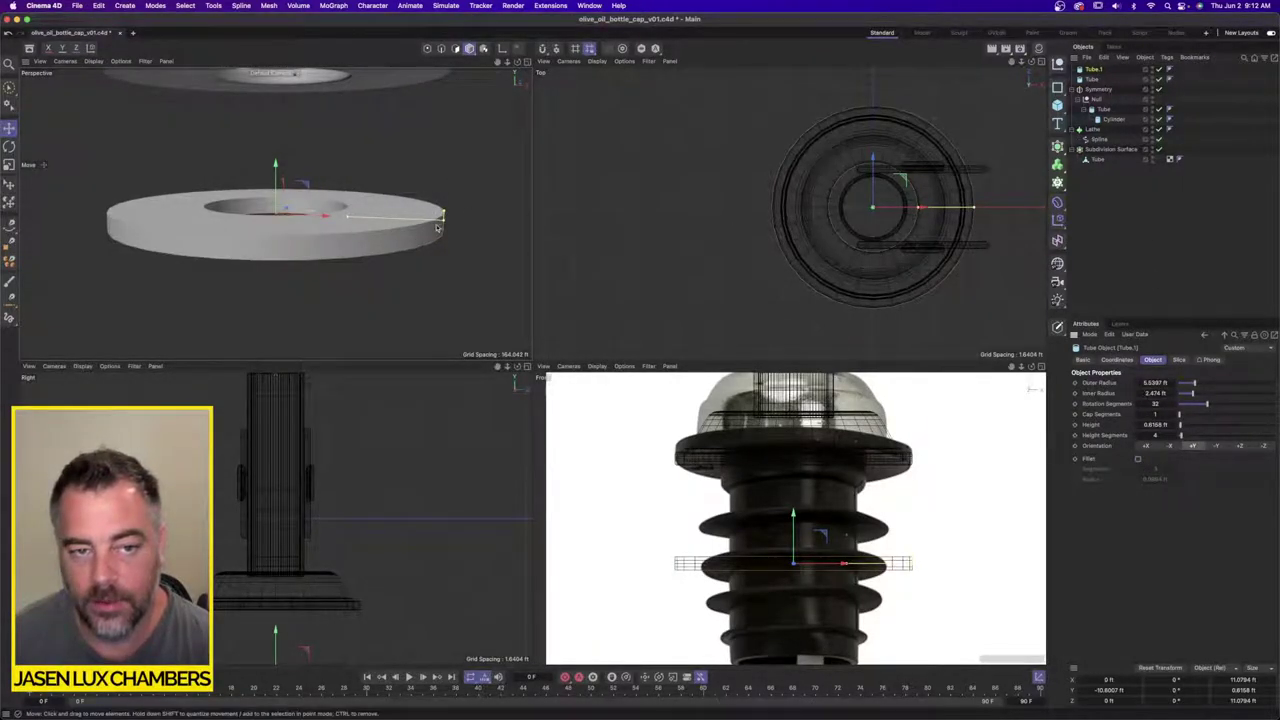
pyautogui.moveTo(444, 211); pyautogui.dragTo(448, 108)
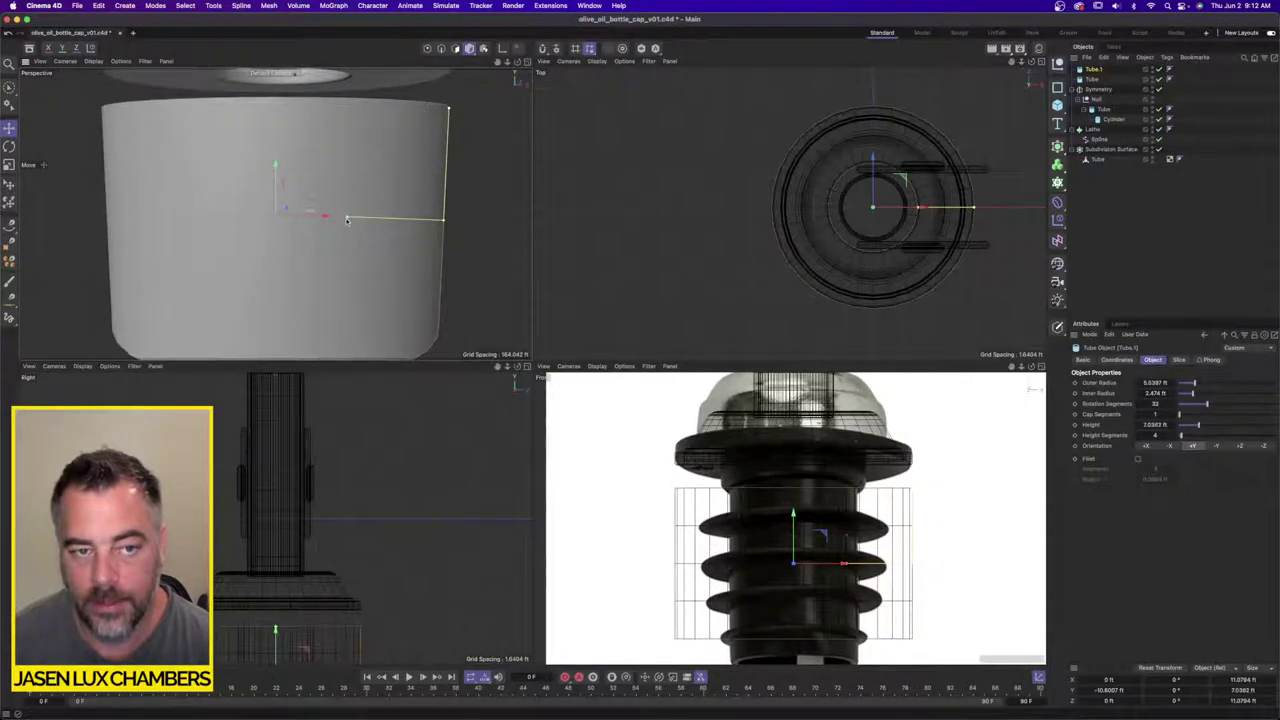
pyautogui.moveTo(347, 220); pyautogui.dragTo(412, 218)
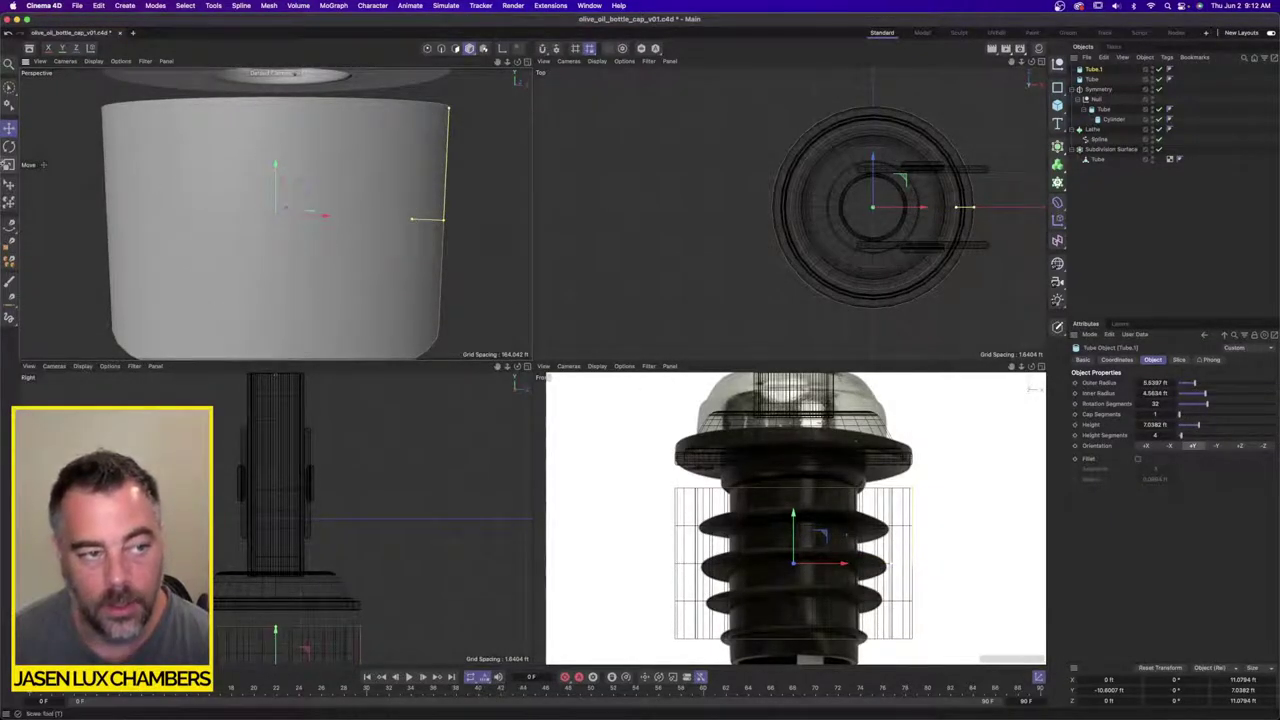
# Step: Scale the copied tube to the stopper core's width, about 5.59 ft across, and stretch its height to about 10.27 ft
pyautogui.press('t')
pyautogui.moveTo(748, 522); pyautogui.dragTo(648, 506)
pyautogui.moveTo(853, 525); pyautogui.dragTo(856, 451)
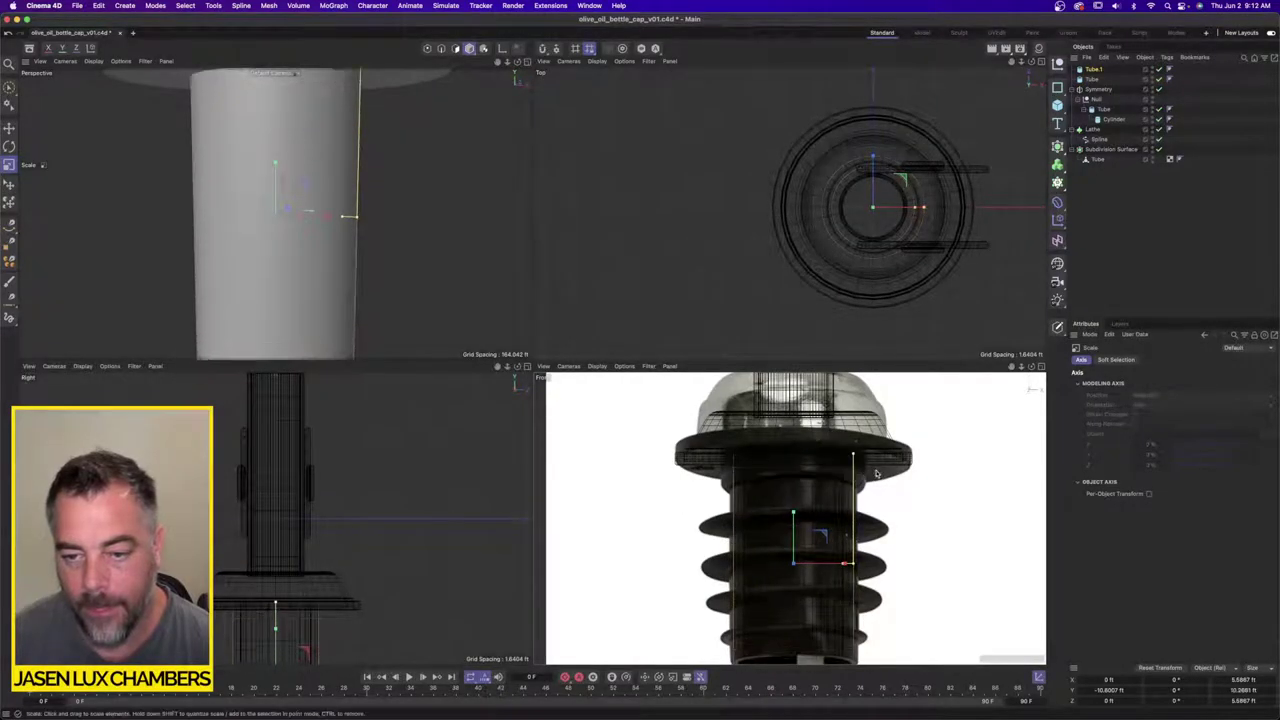
pyautogui.scroll(-1, 884, 495)
pyautogui.keyDown('alt'); pyautogui.moveTo(884, 495); pyautogui.dragTo(880, 480, button='middle'); pyautogui.keyUp('alt')
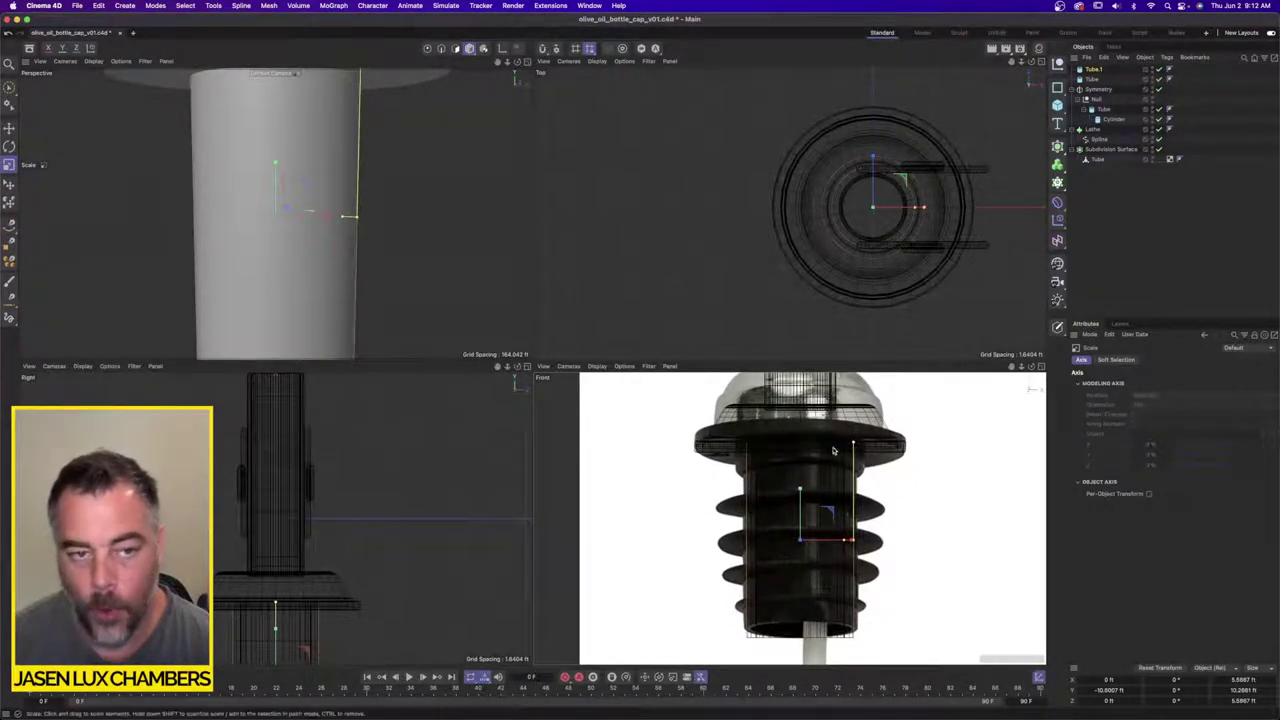
pyautogui.scroll(-3, 297, 241)
# Step: Thin the wall of the stopper's core tube by enlarging its inner radius to about 2.55 ft
pyautogui.moveTo(313, 229)
pyautogui.keyDown('alt'); pyautogui.mouseDown()
pyautogui.moveTo(311, 217)
pyautogui.moveTo(354, 234)
pyautogui.moveTo(330, 236)
pyautogui.mouseUp(); pyautogui.keyUp('alt')
pyautogui.scroll(3, 311, 222)
pyautogui.scroll(-2, 318, 240)
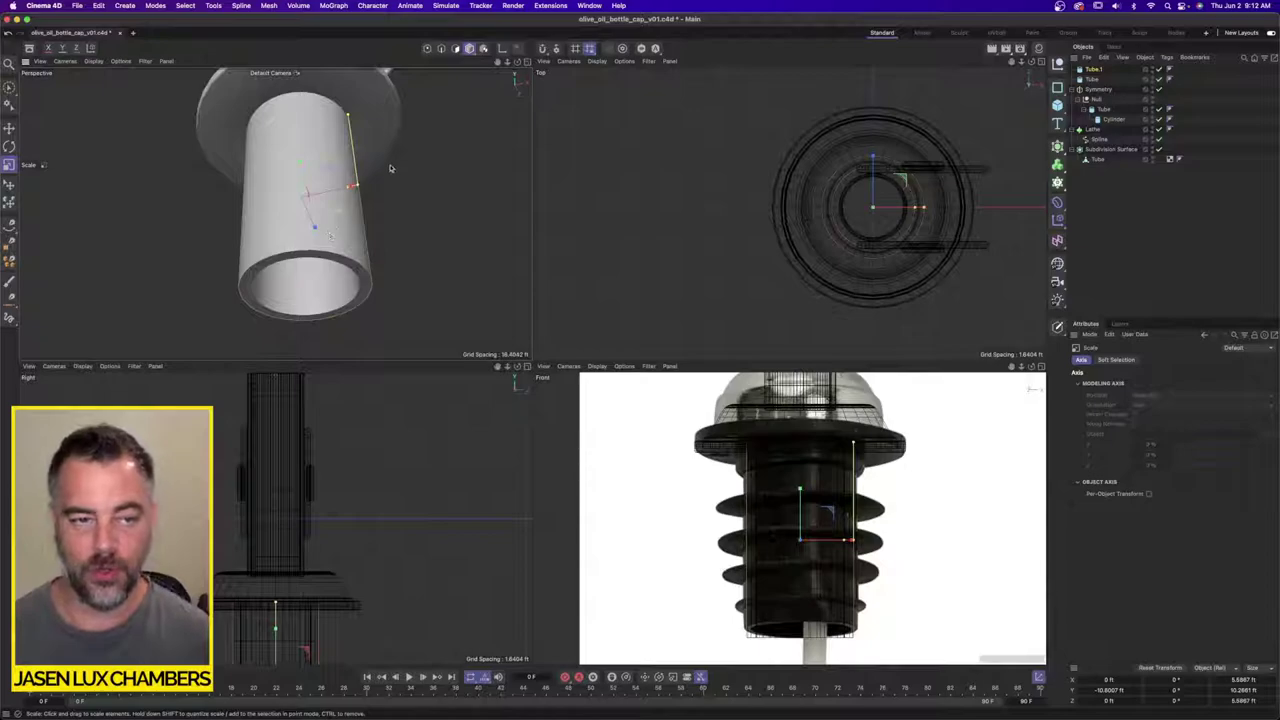
pyautogui.keyDown('alt'); pyautogui.moveTo(391, 166); pyautogui.dragTo(363, 163); pyautogui.keyUp('alt')
pyautogui.scroll(3, 361, 162)
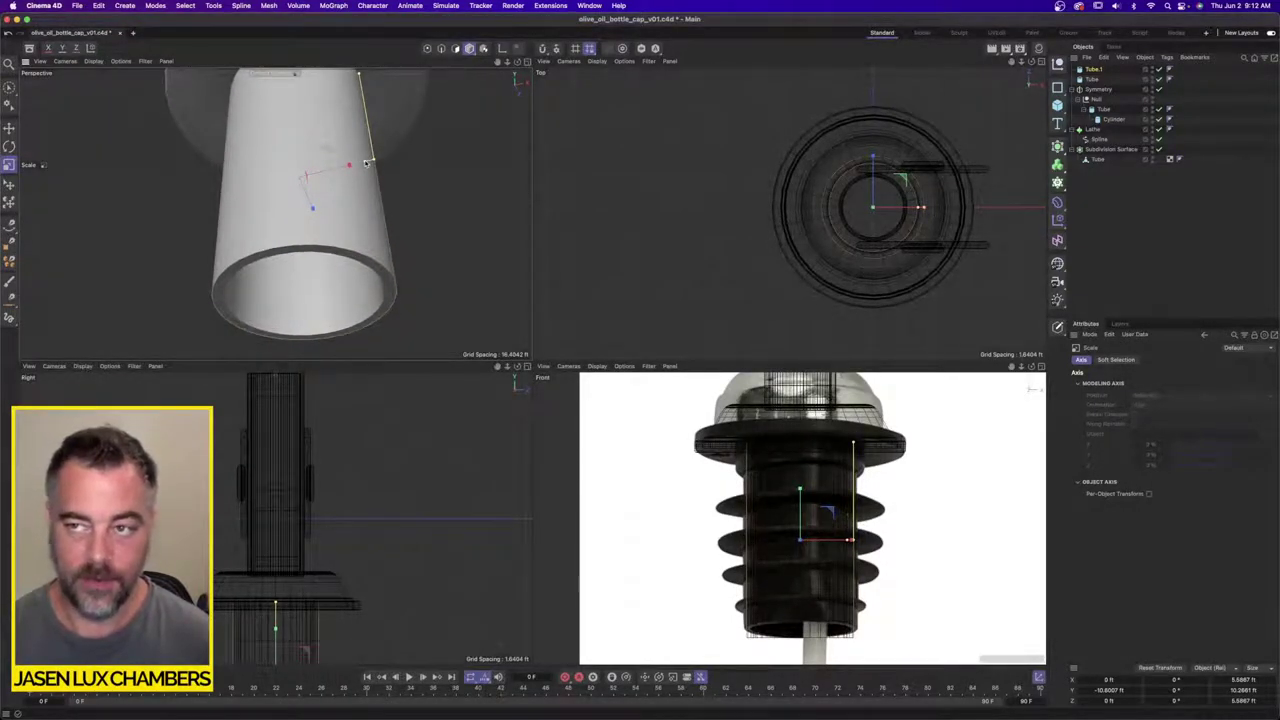
pyautogui.keyDown('alt'); pyautogui.moveTo(388, 232); pyautogui.dragTo(375, 221); pyautogui.keyUp('alt')
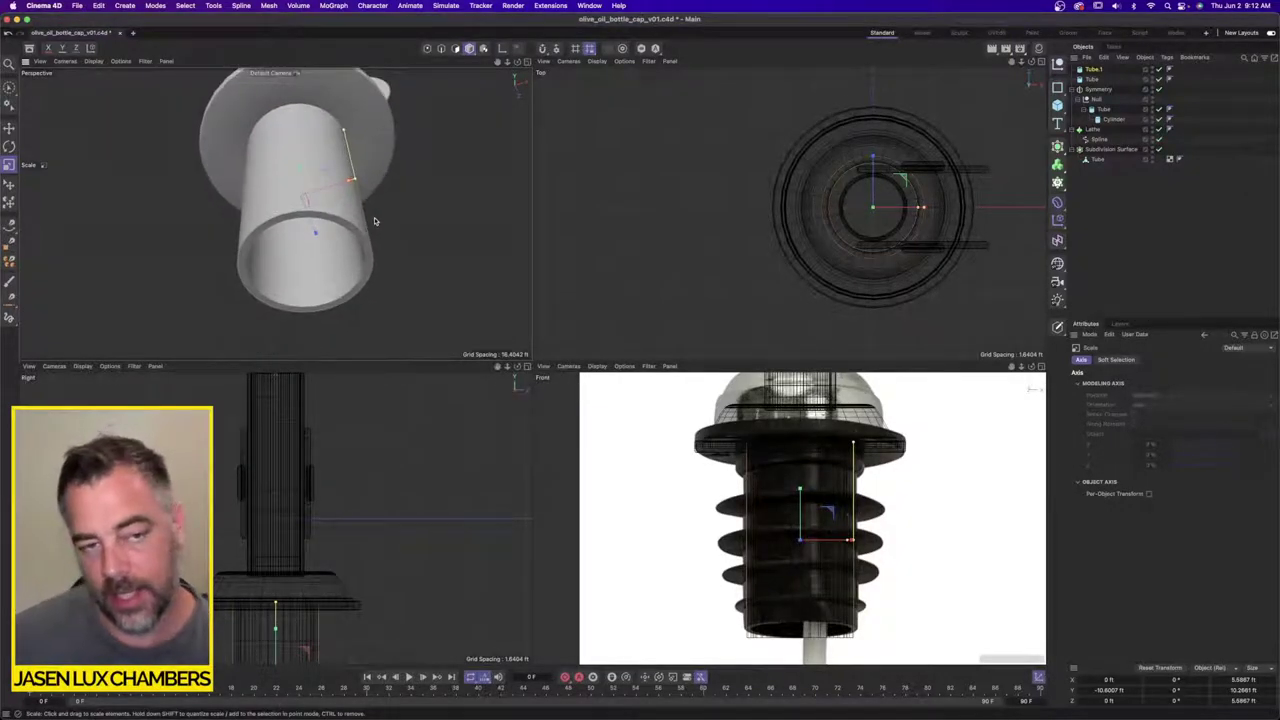
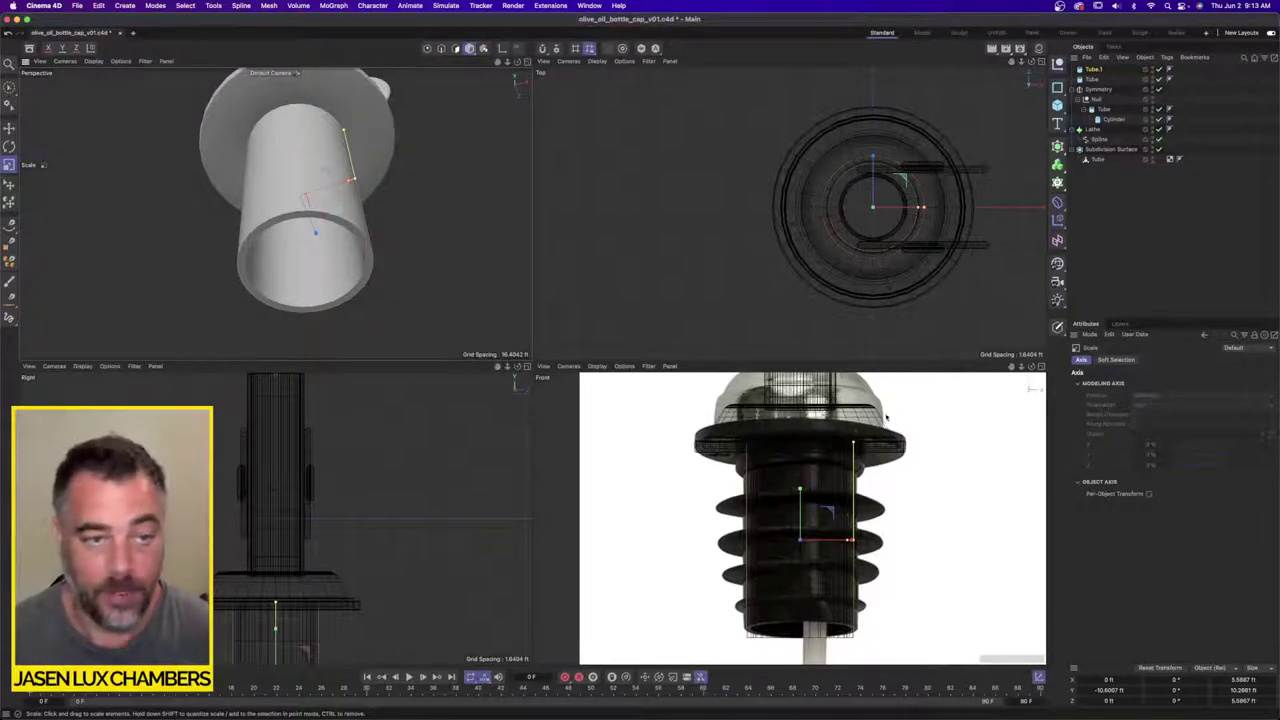
pyautogui.scroll(2, 845, 486)
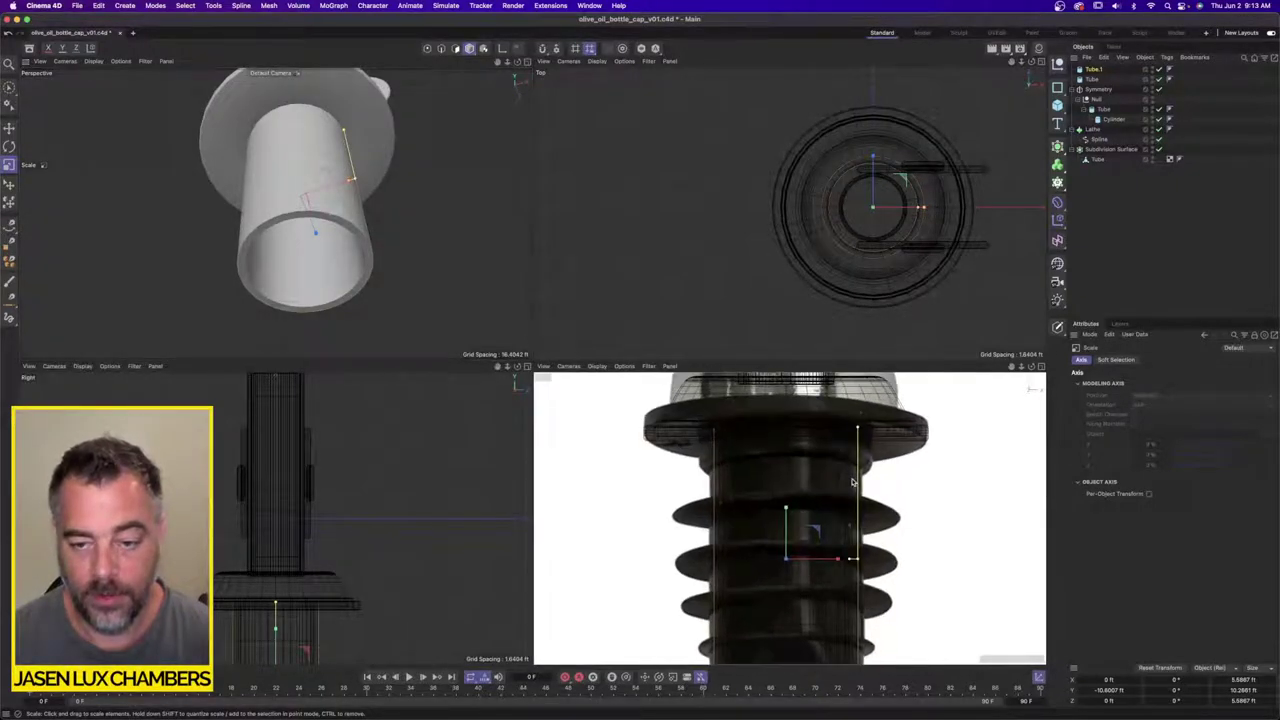
pyautogui.scroll(-2, 912, 490)
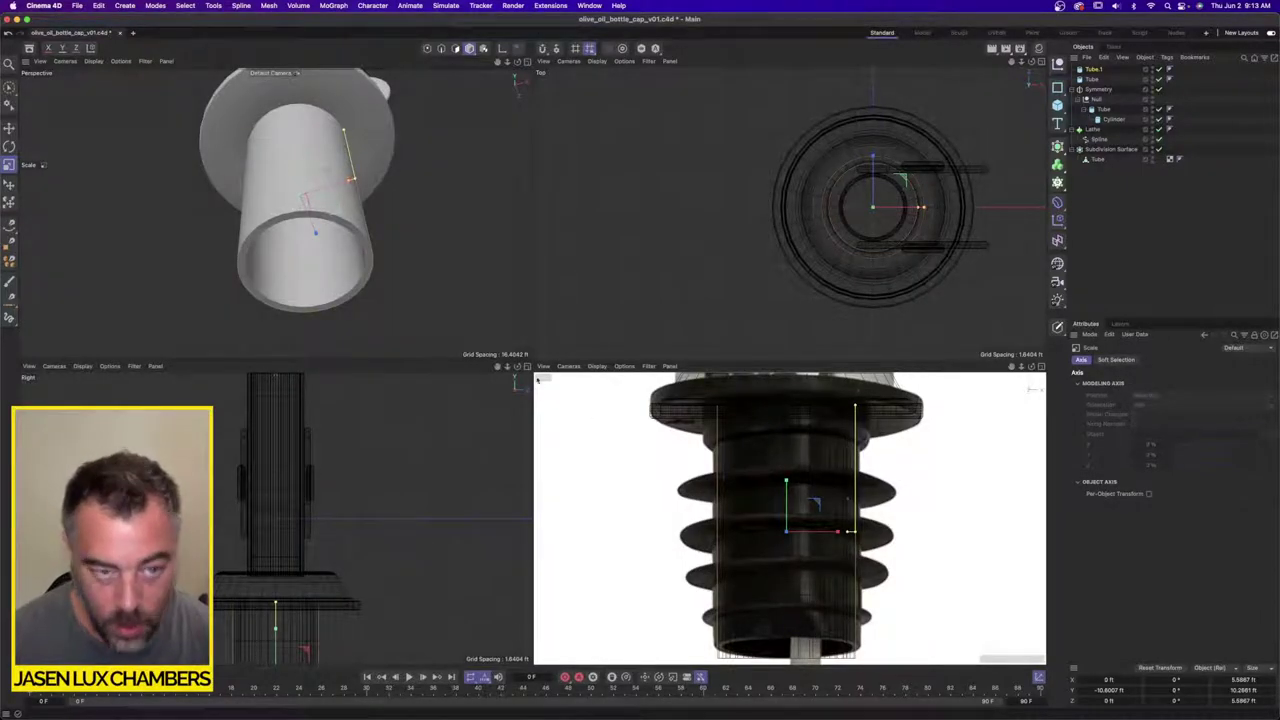
pyautogui.scroll(1, 349, 181)
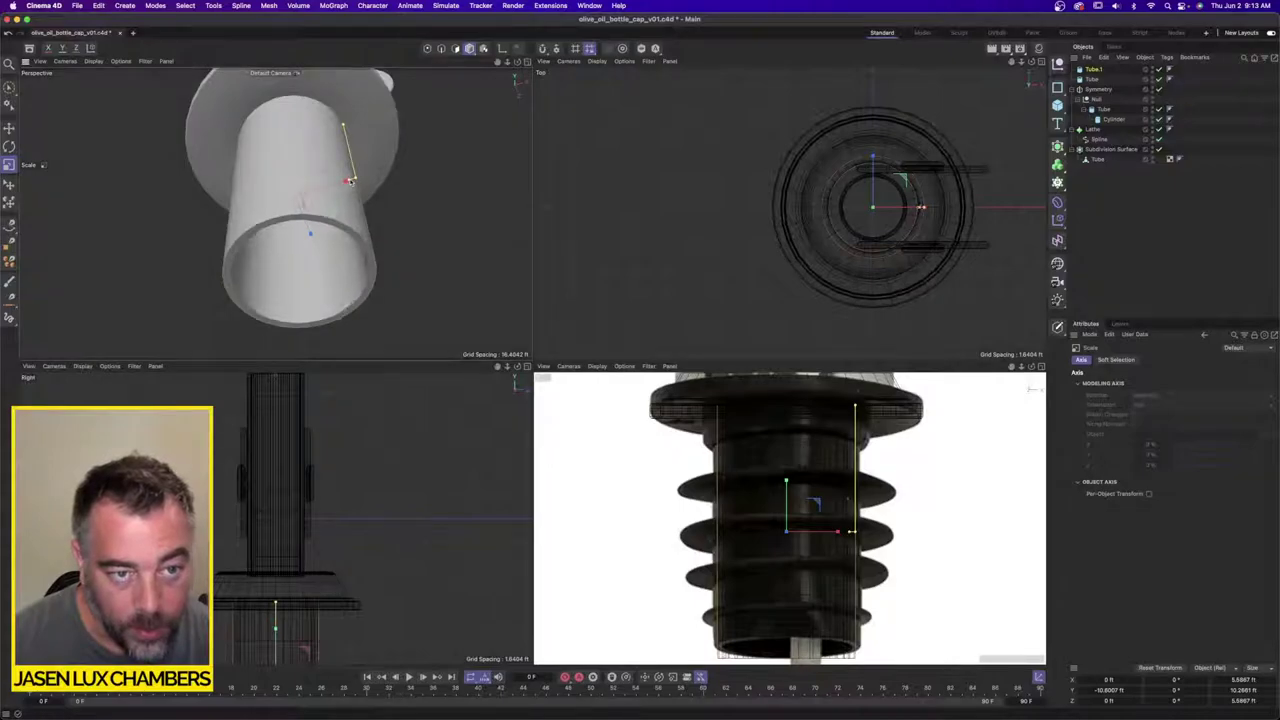
# Step: Duplicate the core tube and shorten the copy to a ring about 0.94 ft high and 5.94 ft across
pyautogui.press('super+v')
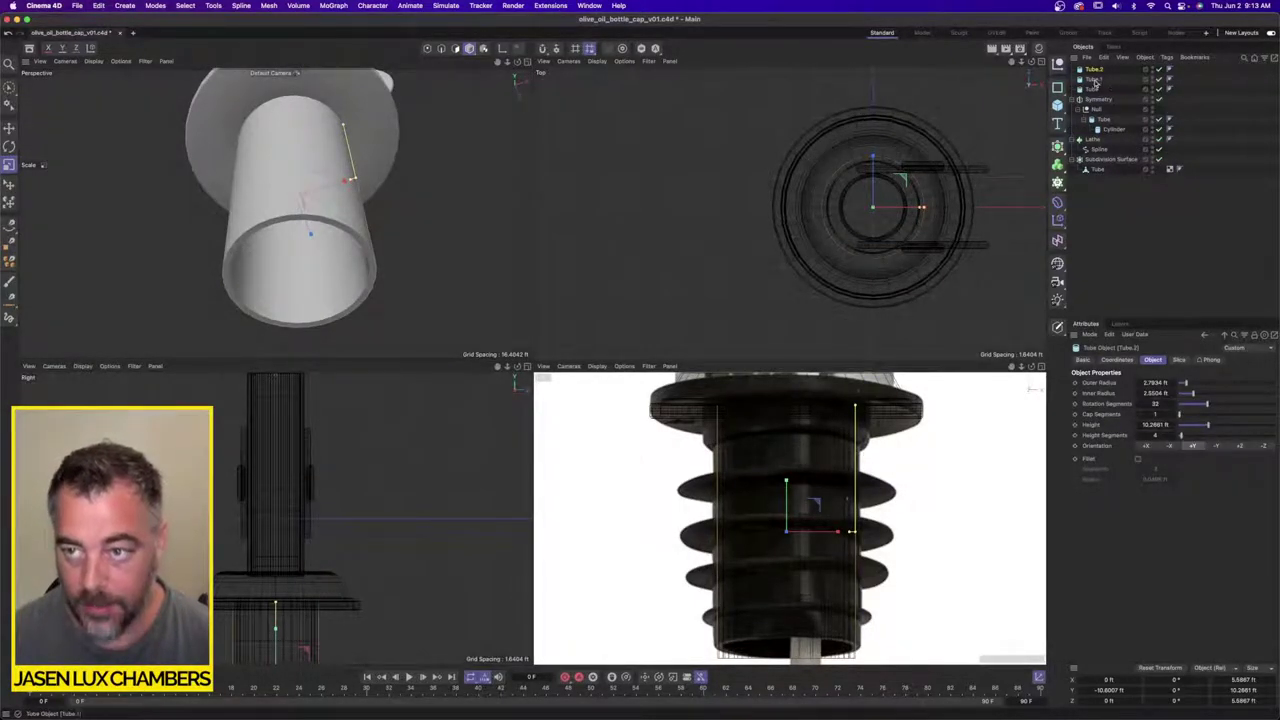
pyautogui.moveTo(855, 406); pyautogui.dragTo(846, 524)
pyautogui.moveTo(787, 481); pyautogui.dragTo(788, 402)
pyautogui.press('super+z')
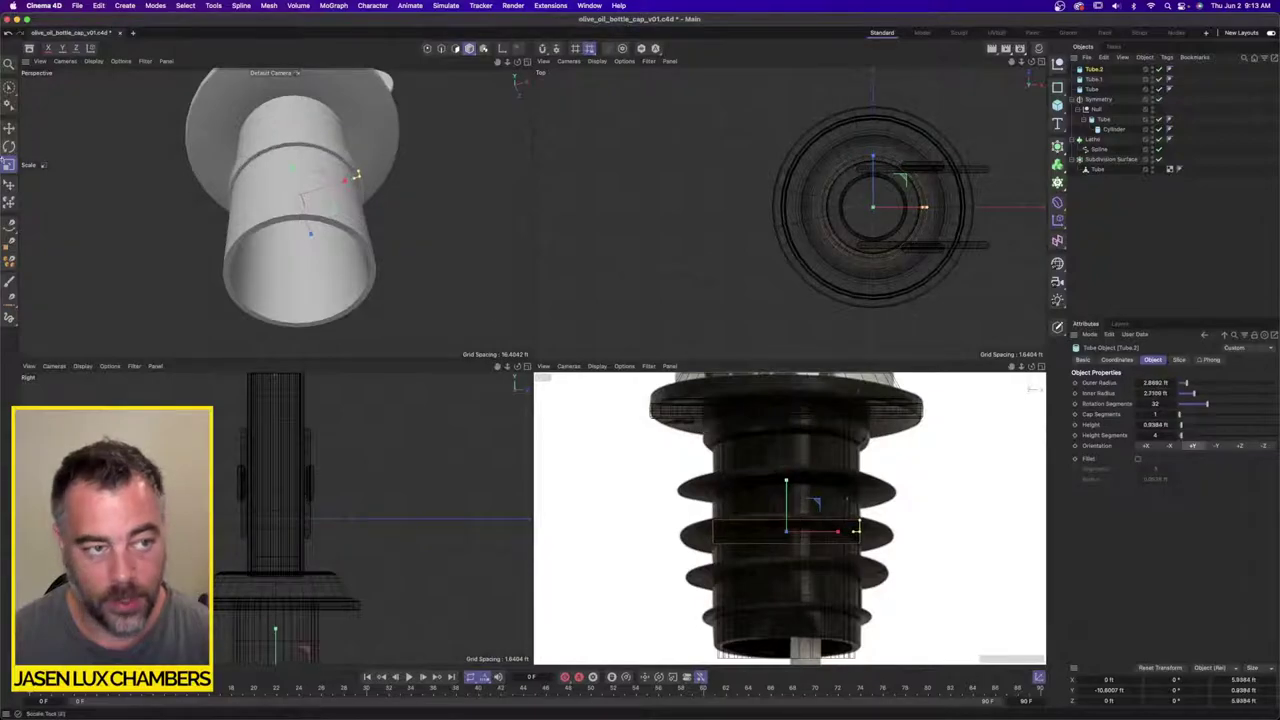
# Step: Raise the ring to about -6.61 ft in Y, beneath the flange, and widen it to about 6.45 ft across
pyautogui.press('e')
pyautogui.moveTo(779, 491); pyautogui.dragTo(778, 393)
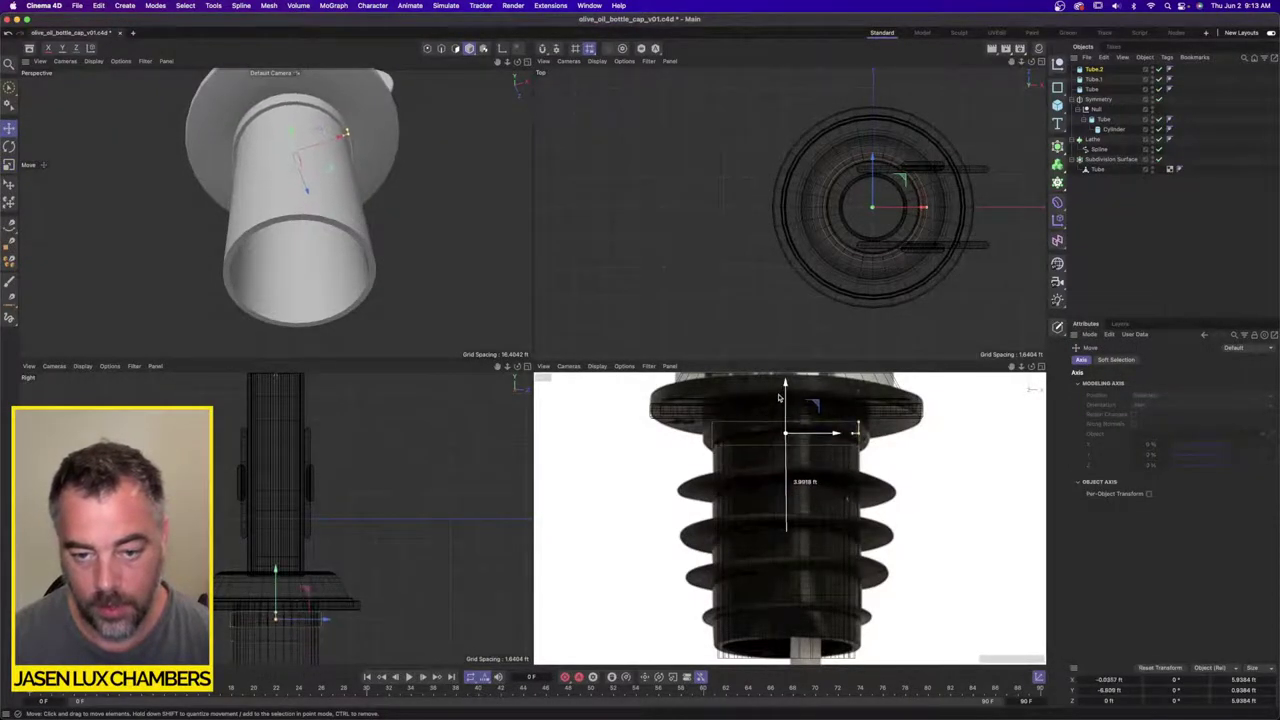
pyautogui.scroll(2, 732, 434)
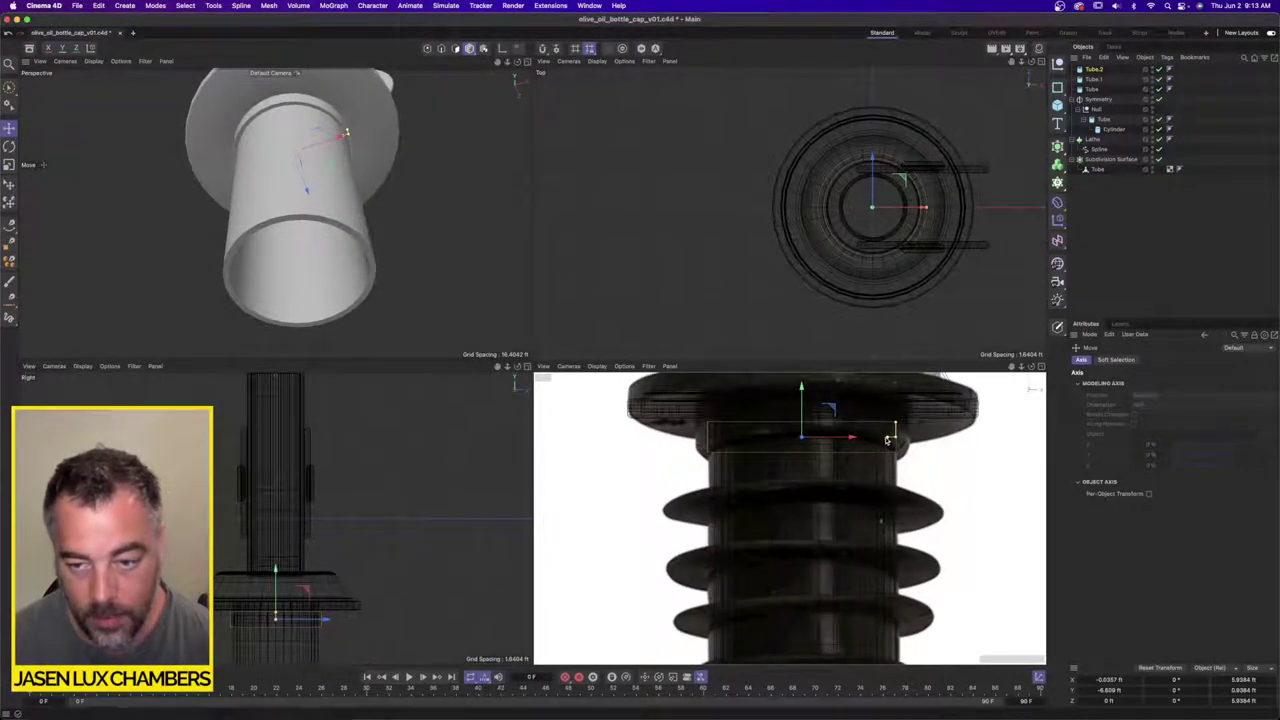
pyautogui.scroll(3, 265, 115)
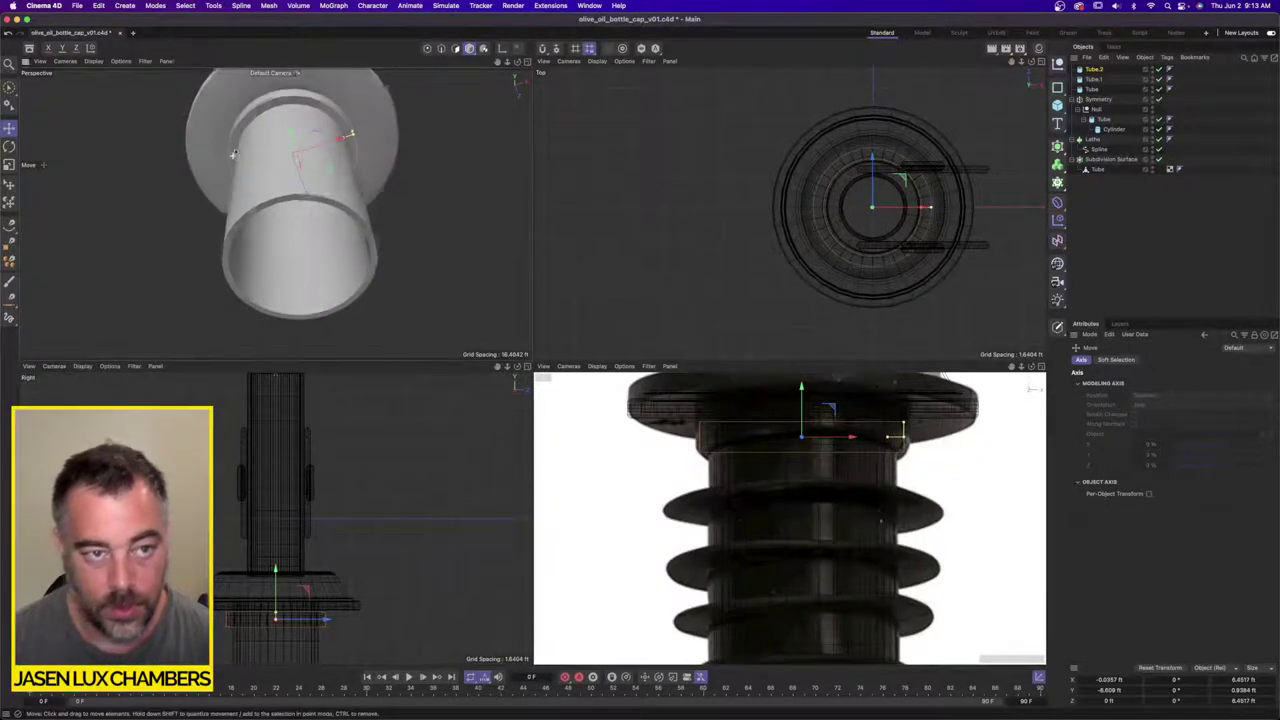
# Step: Turn on the fillet for both the ring and the stopper's core tube
pyautogui.keyDown('shift'); pyautogui.click(1094, 78); pyautogui.keyUp('shift')
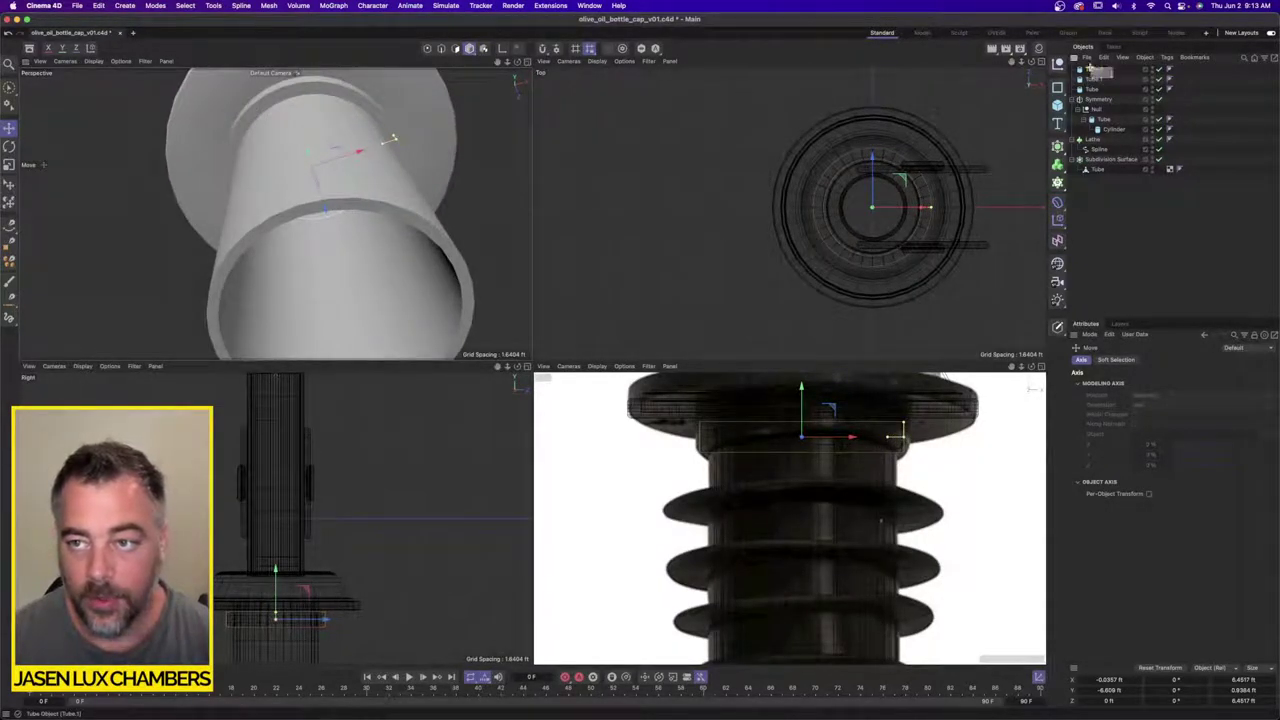
pyautogui.click(1138, 459)
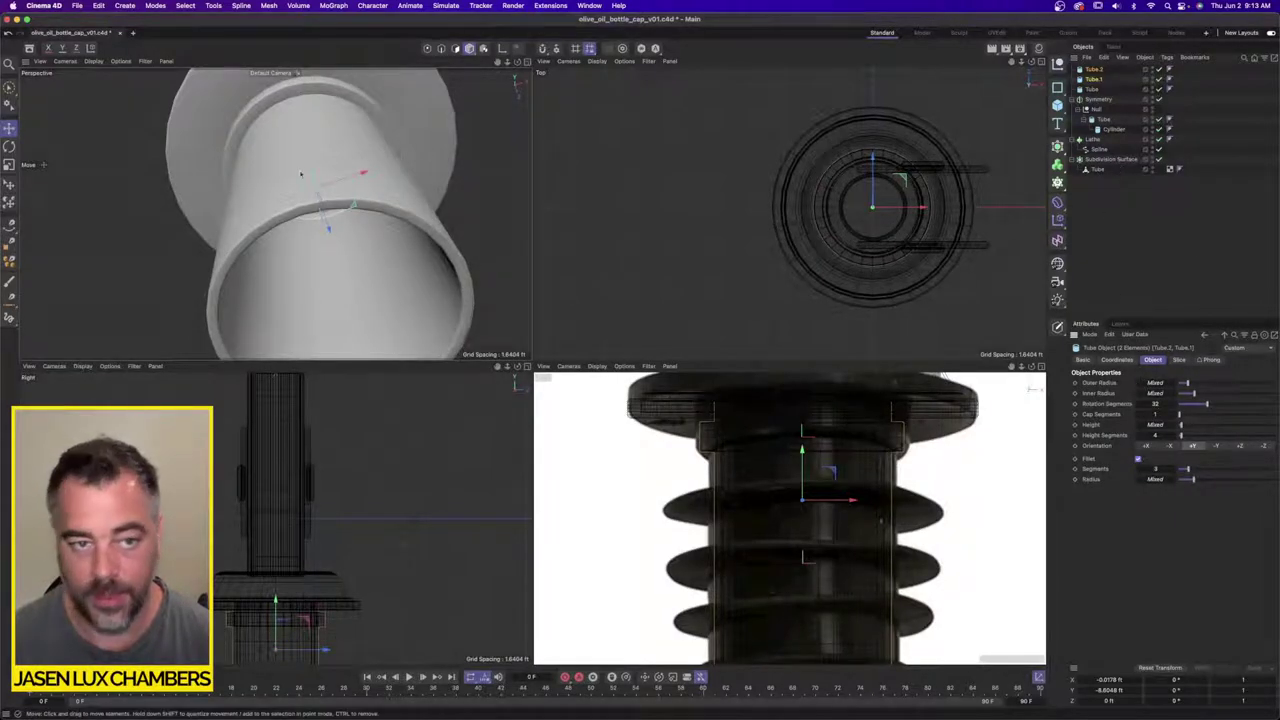
pyautogui.keyDown('alt'); pyautogui.moveTo(290, 205); pyautogui.dragTo(251, 244); pyautogui.keyUp('alt')
pyautogui.scroll(-5, 270, 212)
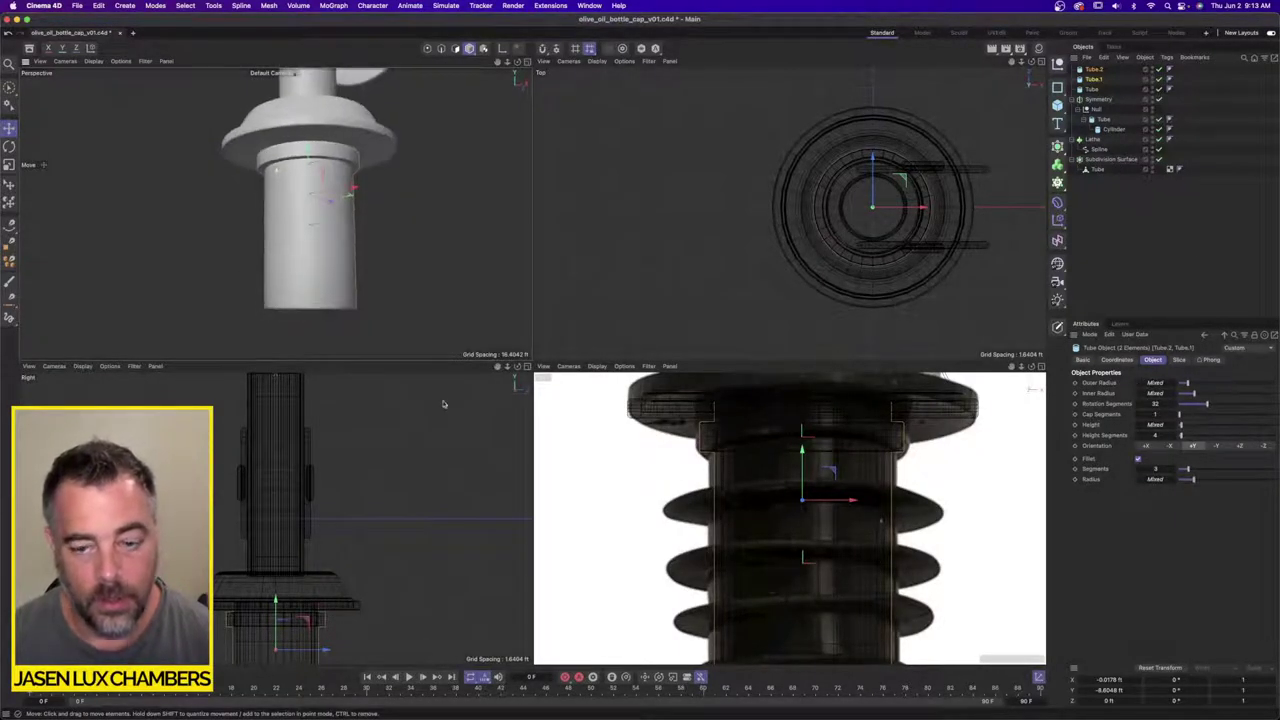
pyautogui.scroll(-4, 886, 510)
pyautogui.scroll(3, 884, 530)
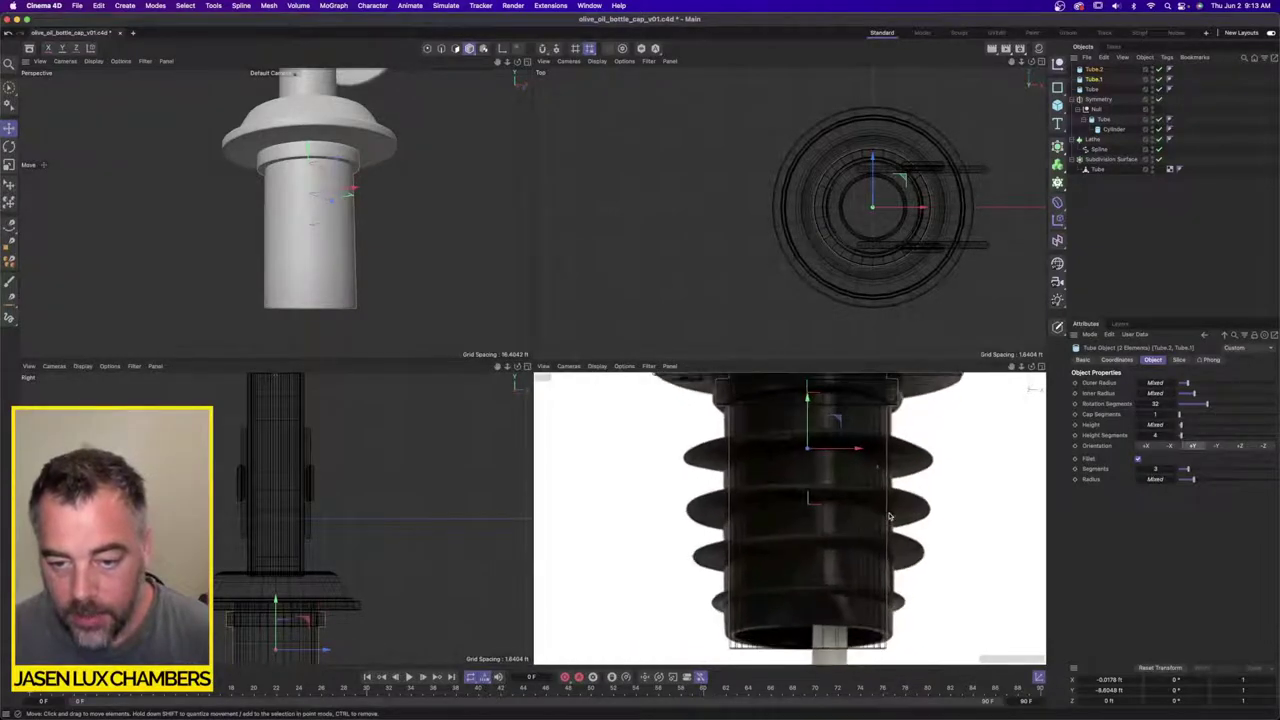
pyautogui.scroll(-2, 902, 527)
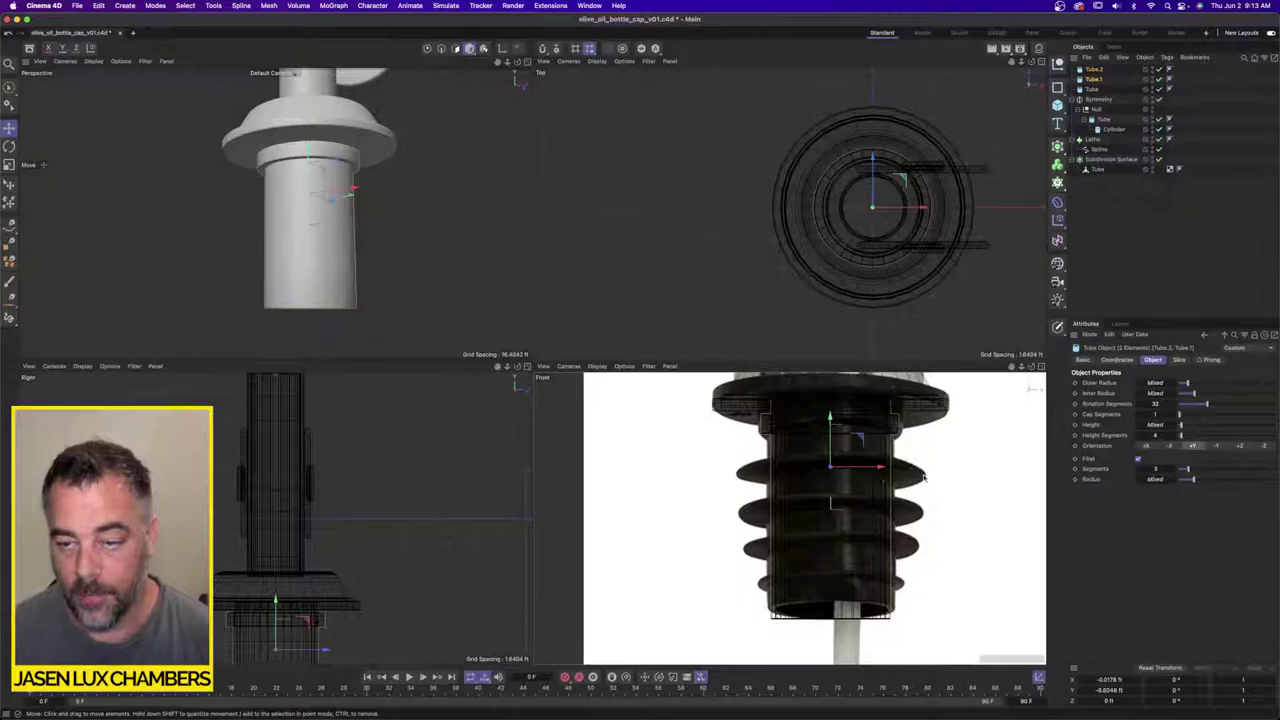
pyautogui.click(384, 148)
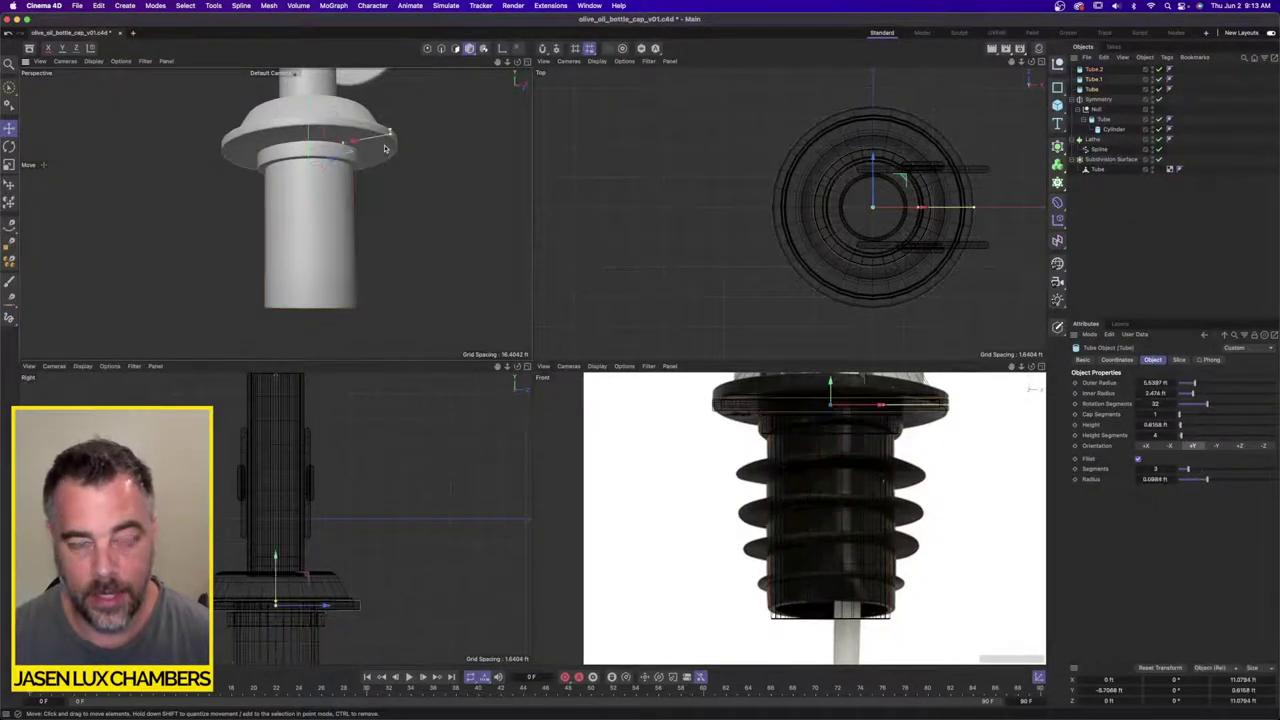
pyautogui.press('Delete')
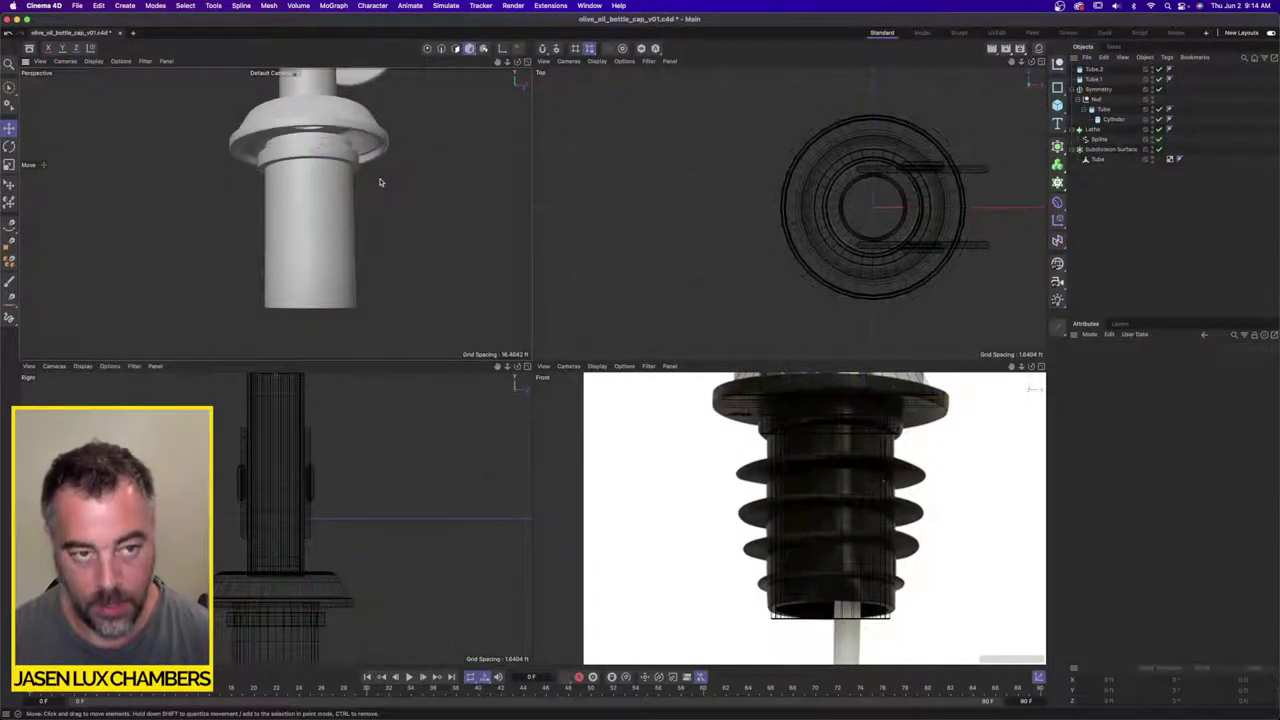
pyautogui.press('super+z')
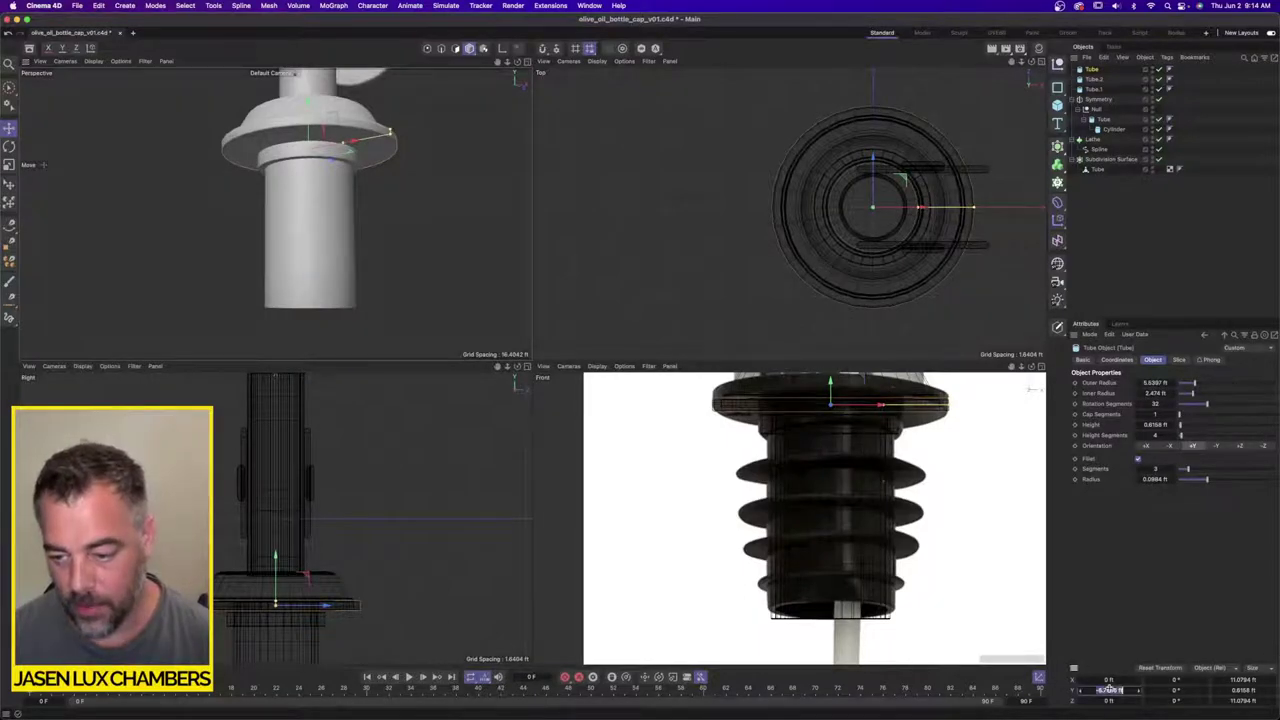
pyautogui.rightClick(1109, 689)
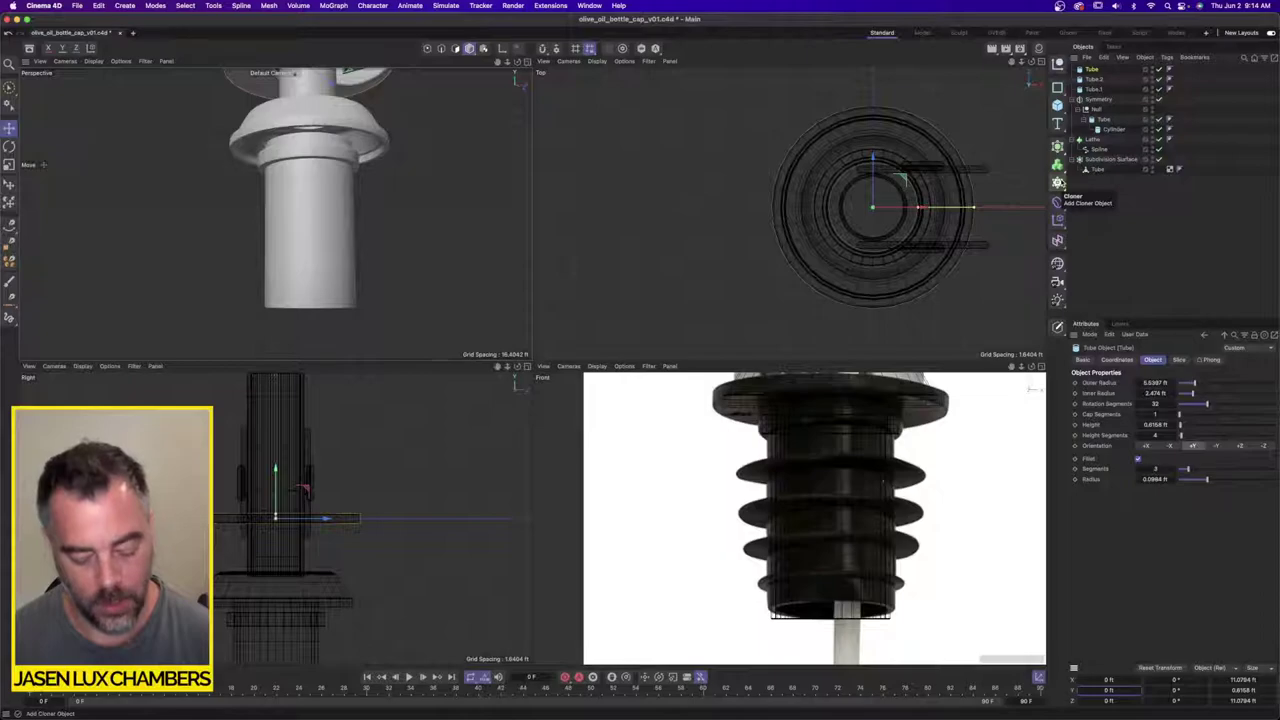
pyautogui.press('Delete')
pyautogui.press('super+z')
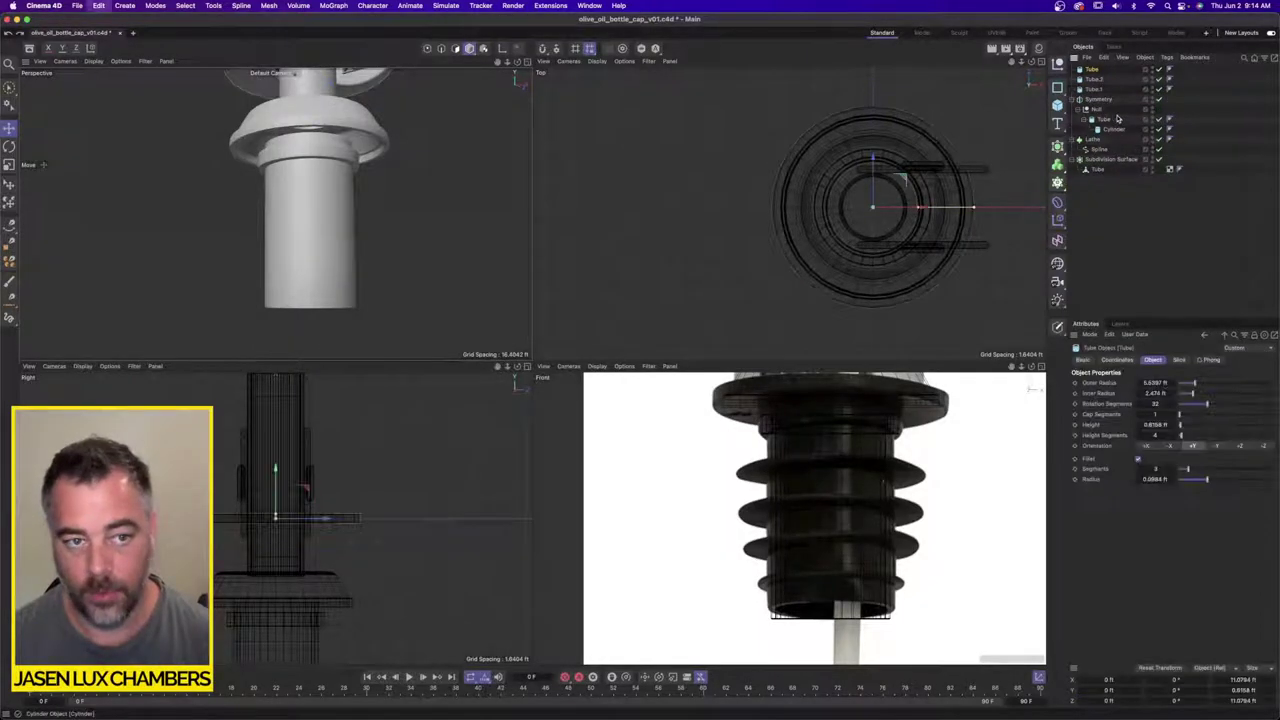
pyautogui.press('Delete')
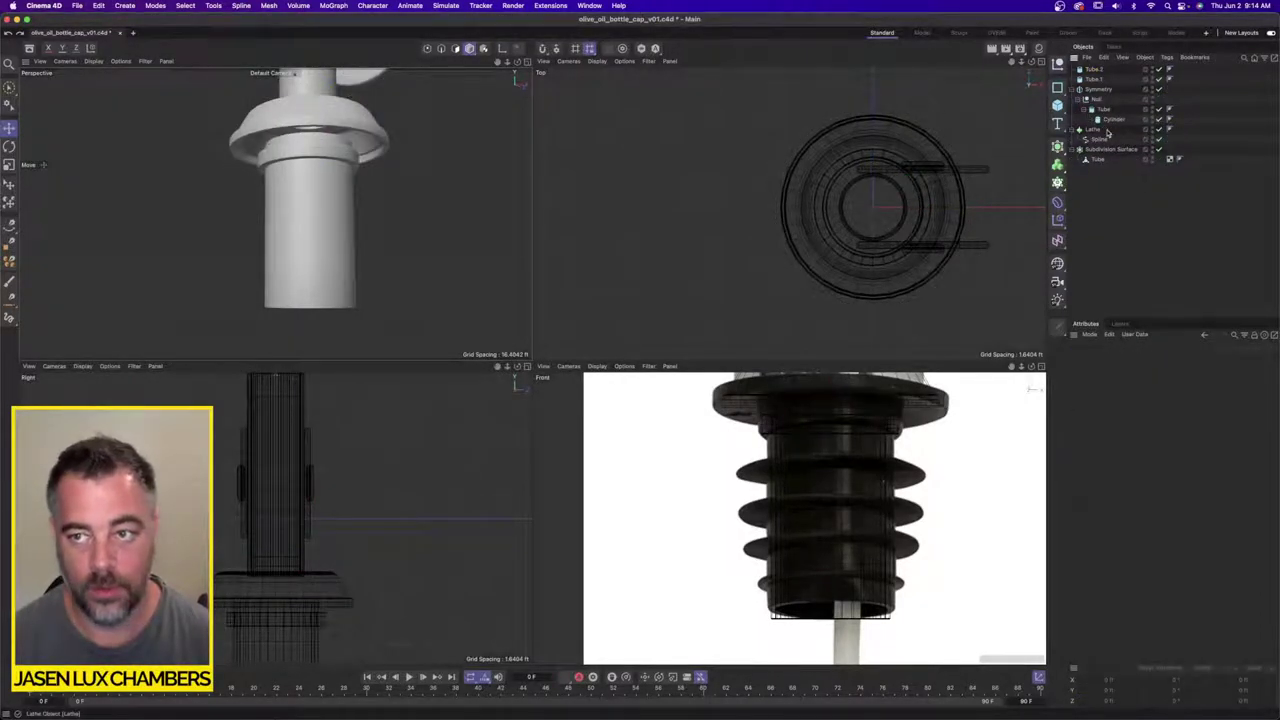
pyautogui.press('super+z')
# Step: Duplicate the flange tube and reset the copy's Y position to 0 ft
pyautogui.press('super+c')
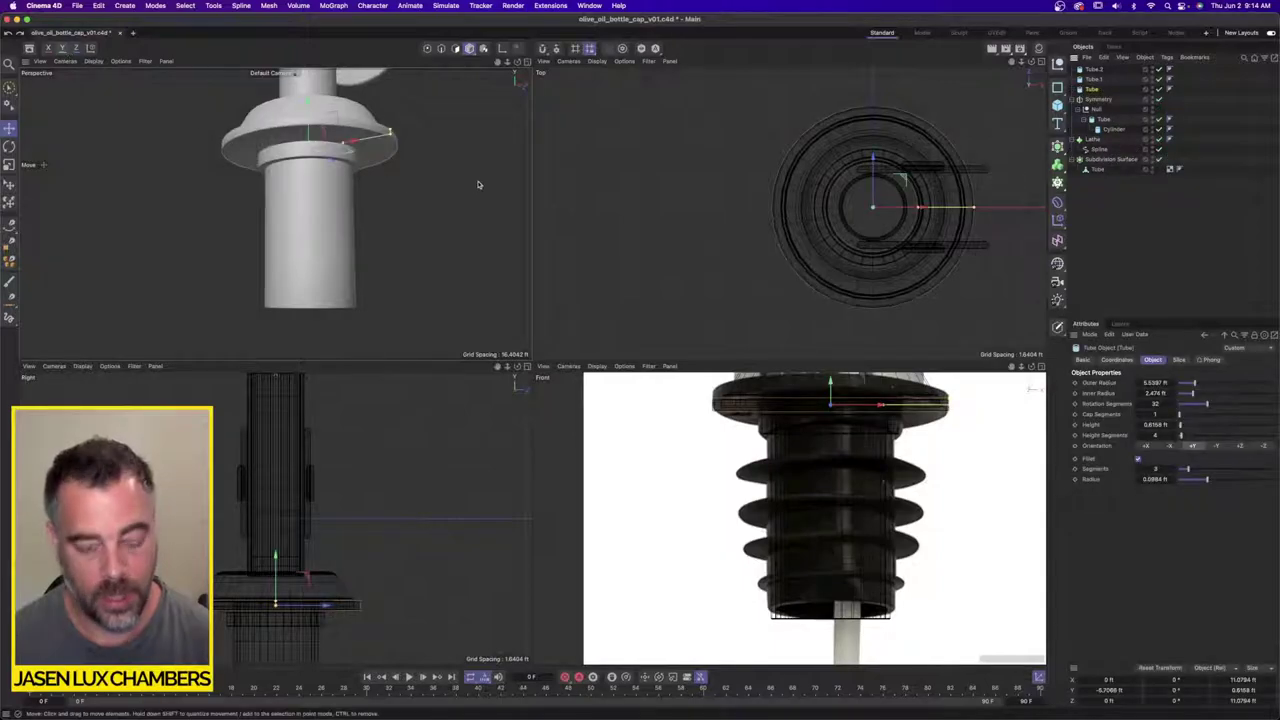
pyautogui.press('super+v')
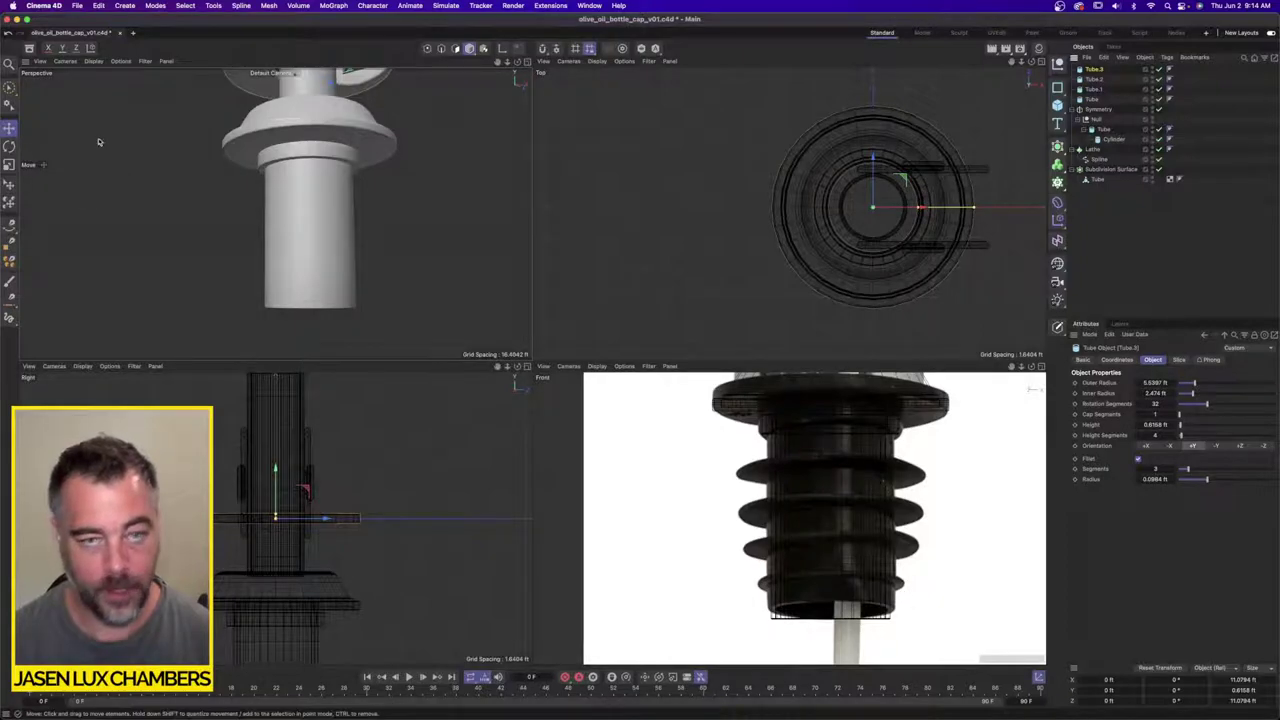
# Step: Put the thin flat ring (Tube.3) in a new Cloner in Linear mode with a Y offset of -1 ft
pyautogui.click(1058, 182)
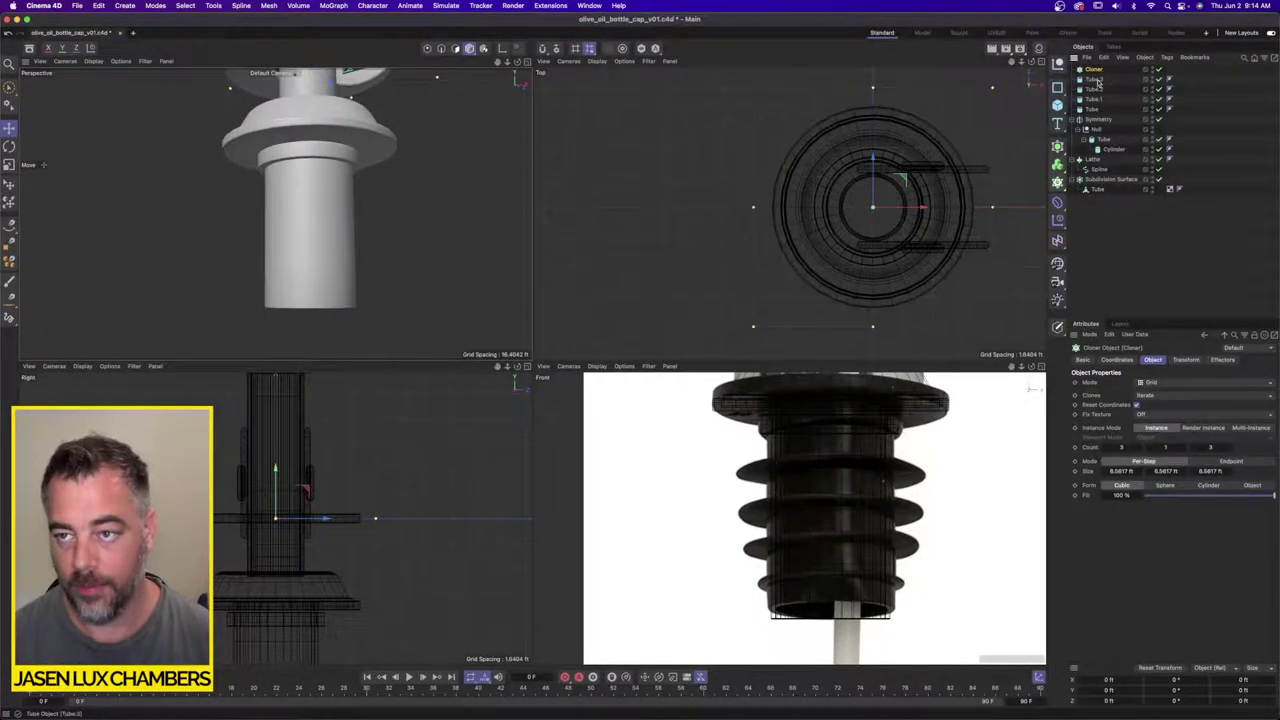
pyautogui.moveTo(1097, 83); pyautogui.dragTo(1094, 70)
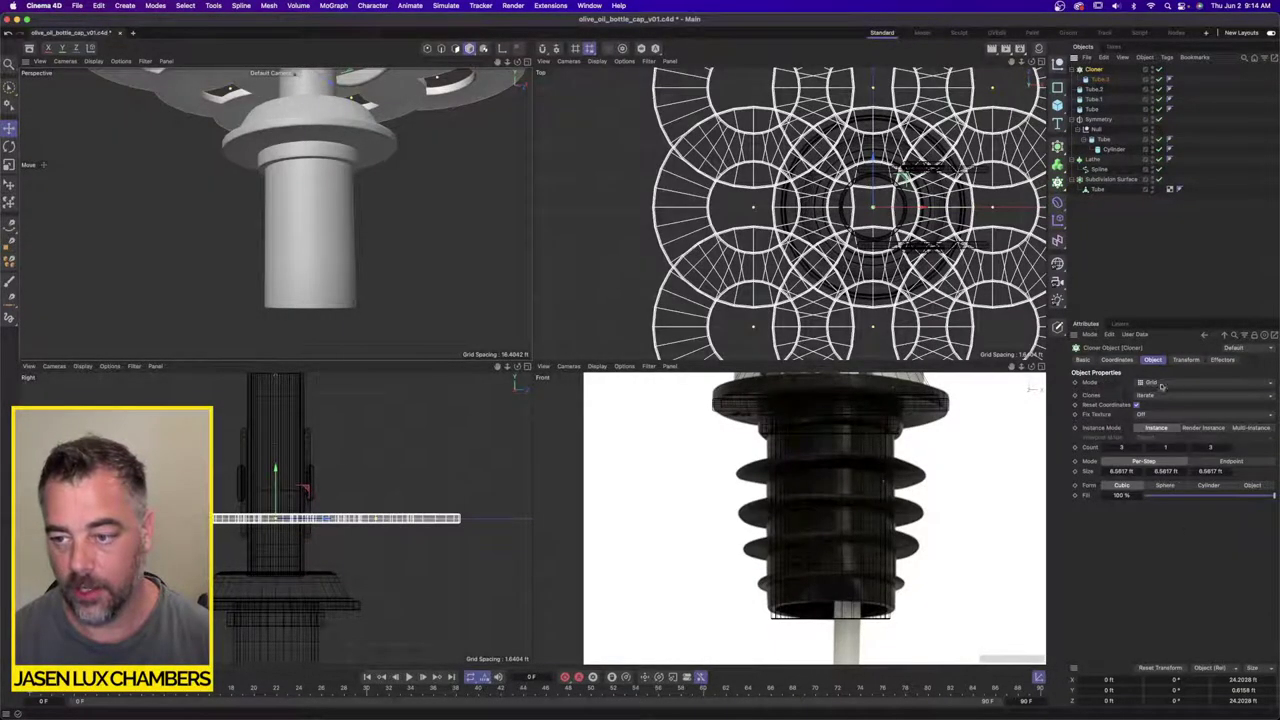
pyautogui.click(1161, 386)
pyautogui.click(1160, 409)
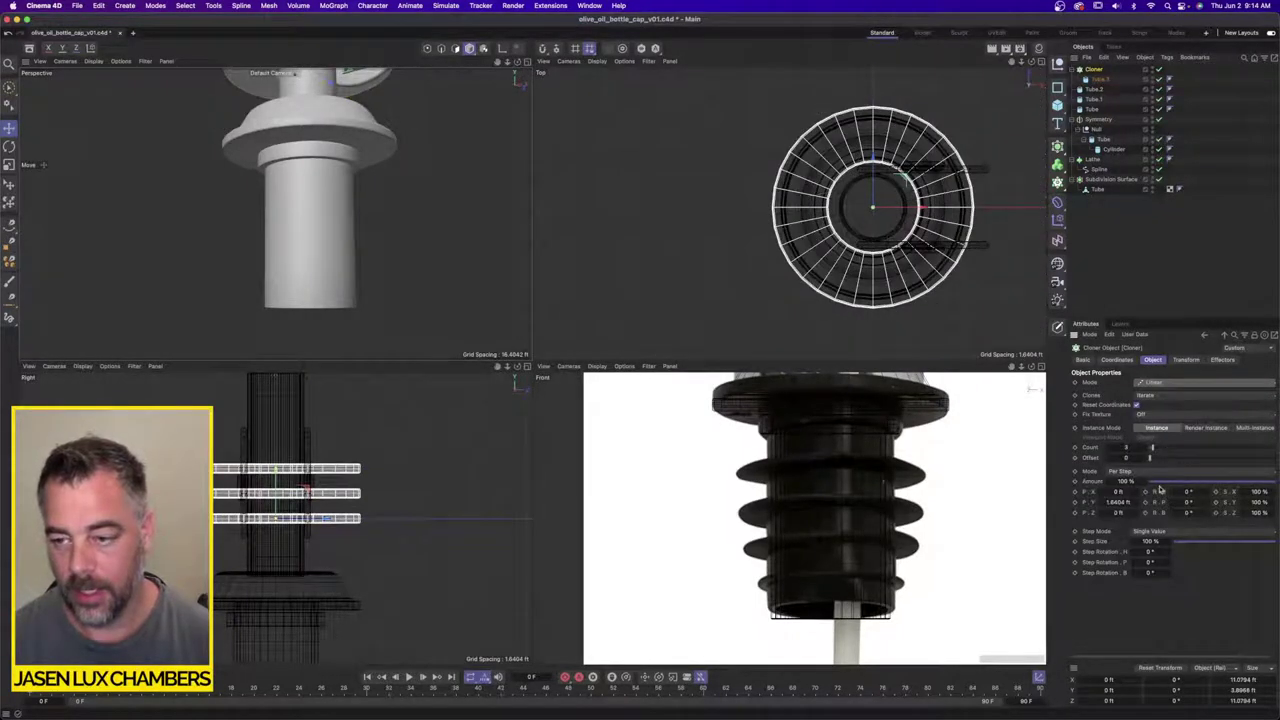
pyautogui.doubleClick(1122, 502)
pyautogui.write('-1')
pyautogui.press('Return')
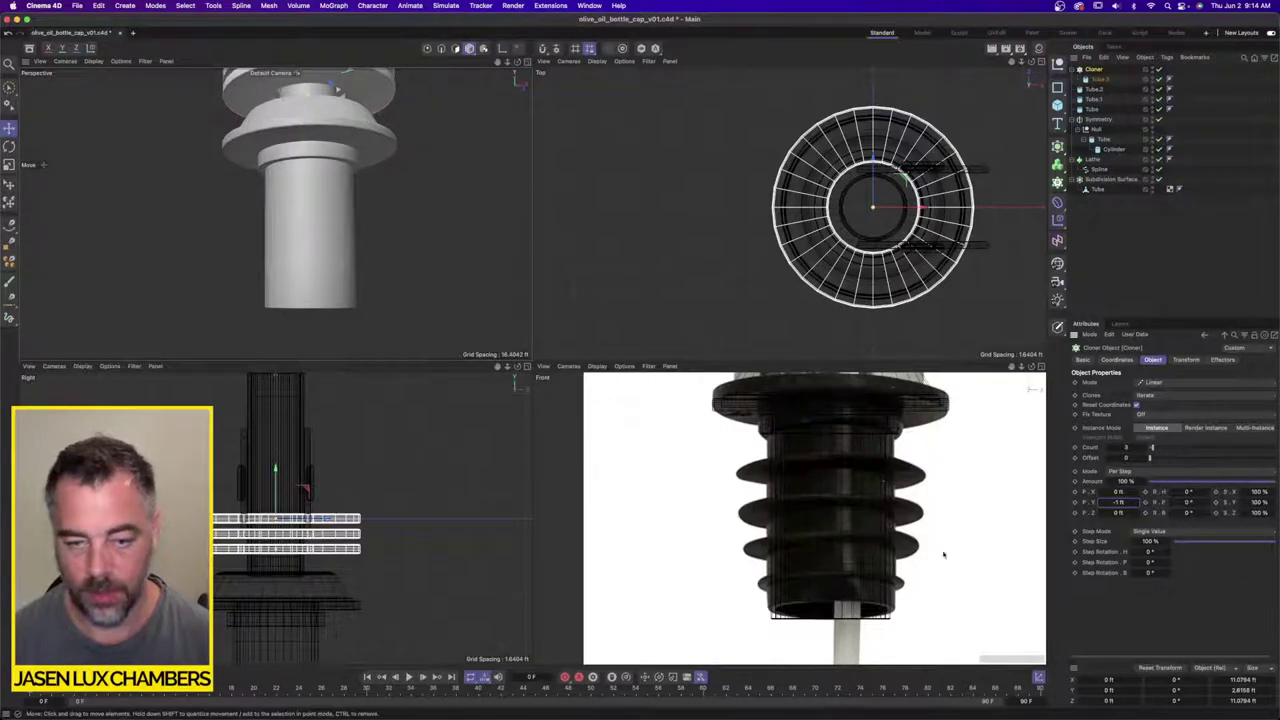
# Step: Move the Cloner down so its first ring lines up with the uppermost stopper rib in the reference image
pyautogui.moveTo(275, 471)
pyautogui.mouseDown()
pyautogui.moveTo(270, 575)
pyautogui.moveTo(241, 605)
pyautogui.mouseUp()
pyautogui.keyDown('alt'); pyautogui.moveTo(241, 605); pyautogui.dragTo(281, 542, button='right'); pyautogui.keyUp('alt')
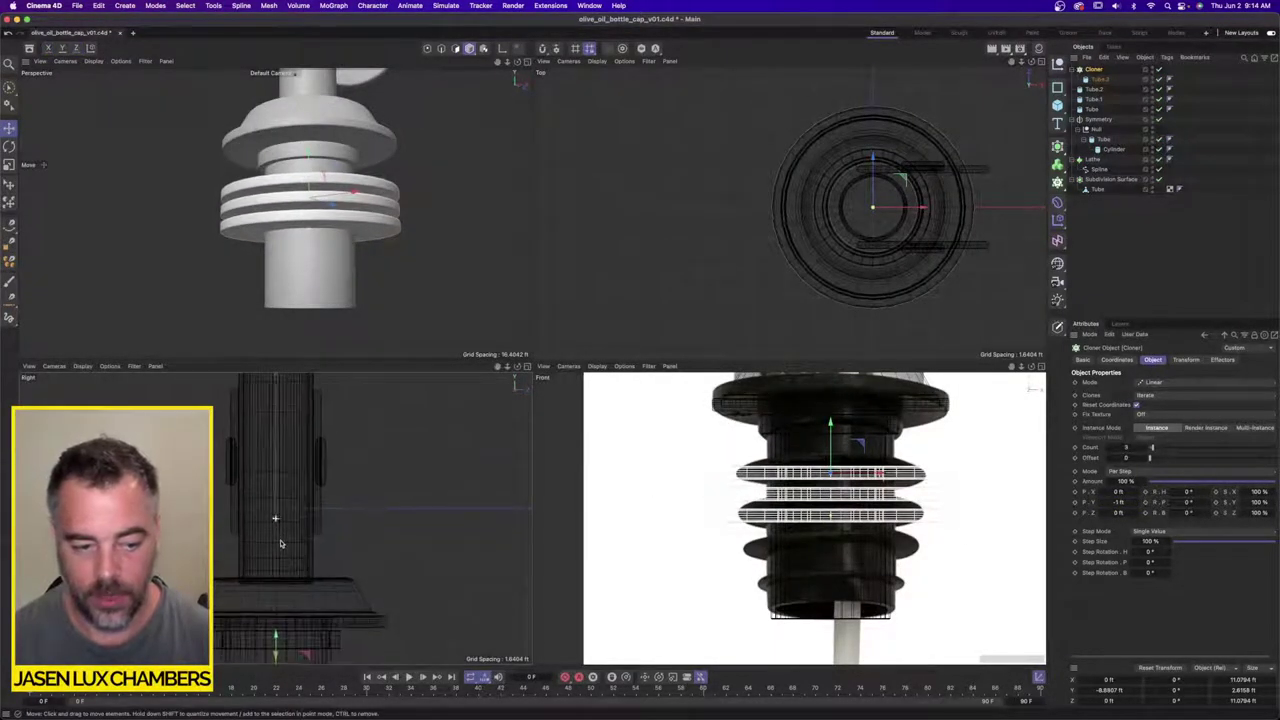
pyautogui.keyDown('alt'); pyautogui.moveTo(281, 542); pyautogui.dragTo(279, 429, button='middle'); pyautogui.keyUp('alt')
# Step: Set the clone count to 4, spread the rings to the reference ribs at about -1.71 ft Y, and zero the X offset
pyautogui.doubleClick(1125, 447)
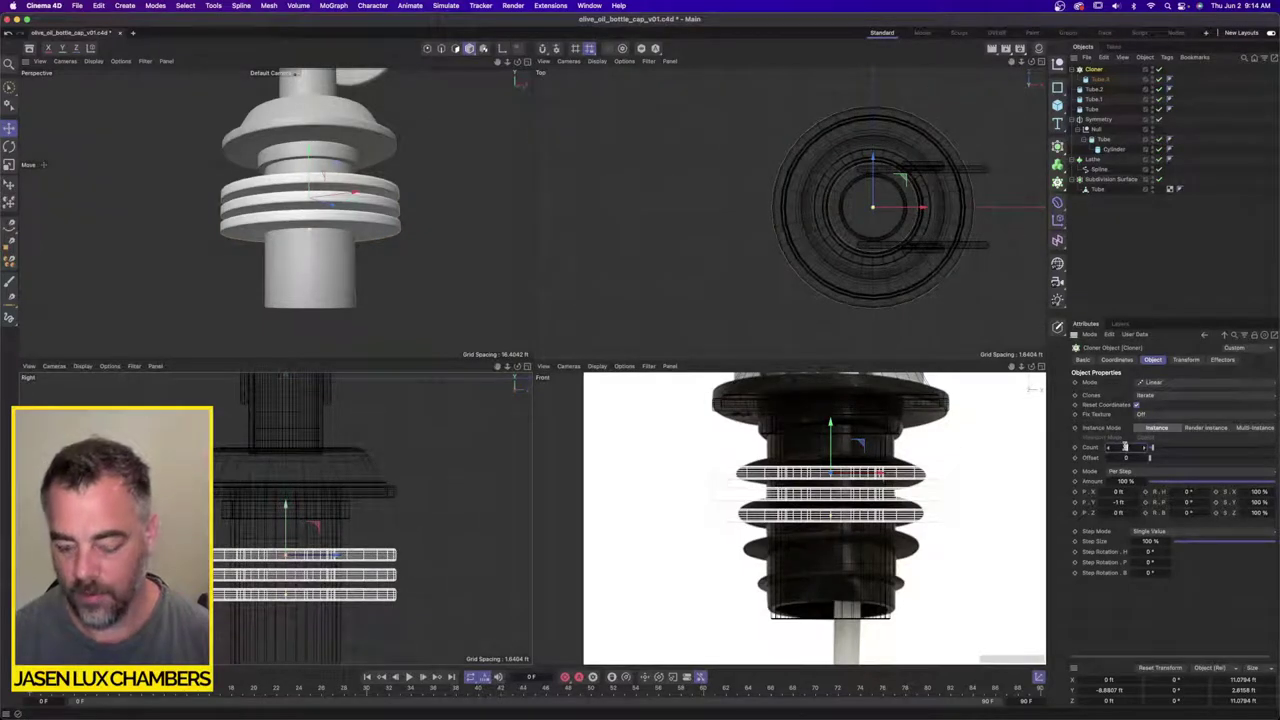
pyautogui.write('4')
pyautogui.press('Return')
pyautogui.moveTo(835, 540); pyautogui.dragTo(838, 590)
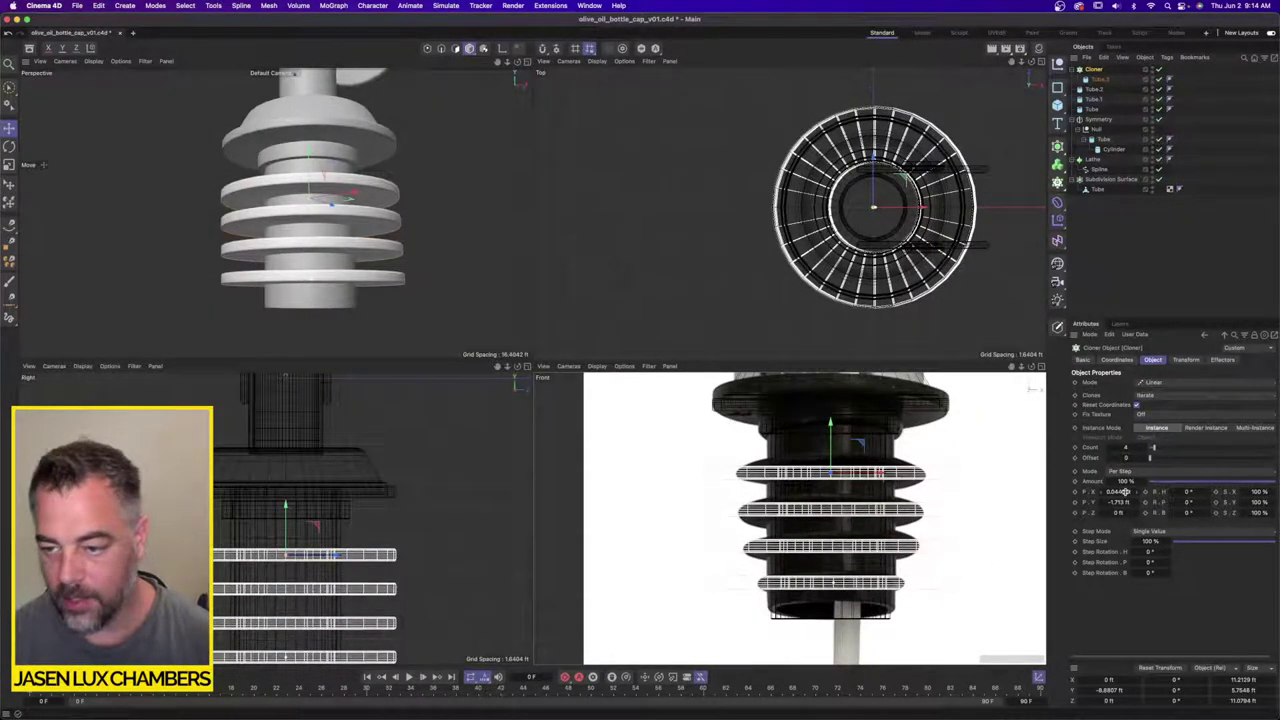
pyautogui.write('0')
pyautogui.press('Return')
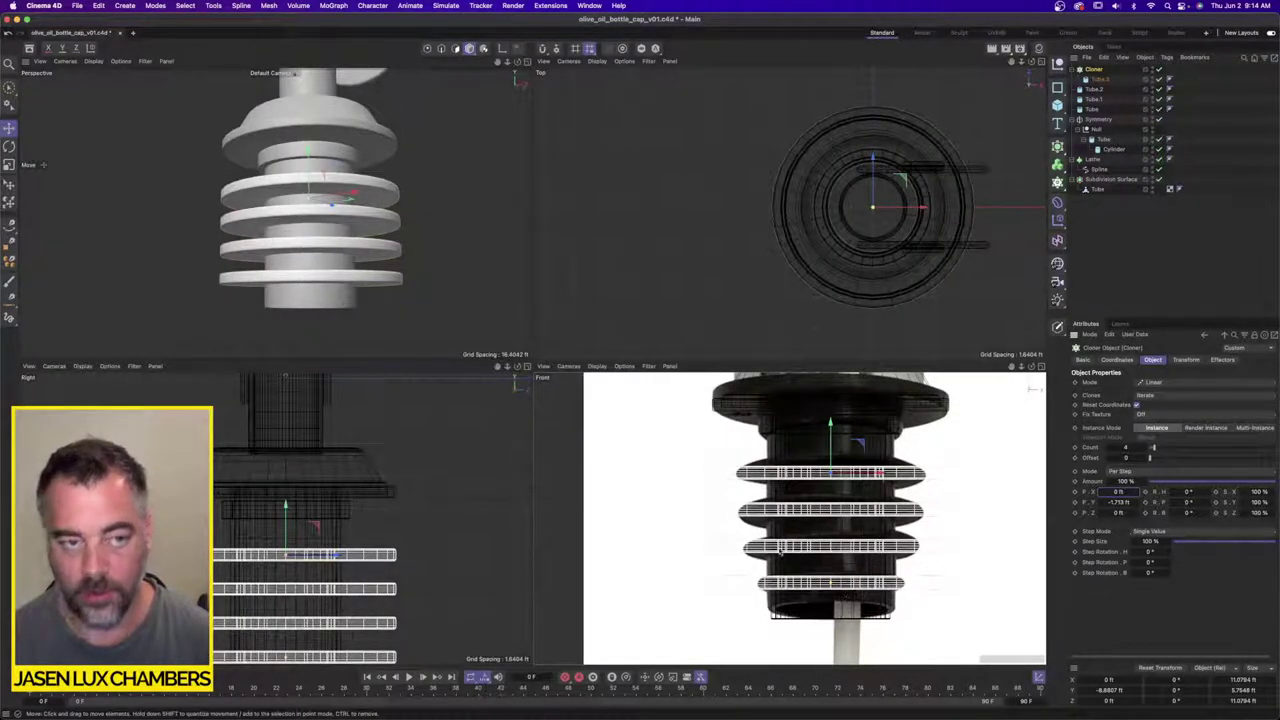
# Step: Try a 2 ft X offset between the cloned rings and reset it to 0 ft
pyautogui.moveTo(342, 226)
pyautogui.keyDown('alt'); pyautogui.mouseDown()
pyautogui.moveTo(318, 170)
pyautogui.moveTo(342, 205)
pyautogui.mouseUp(); pyautogui.keyUp('alt')
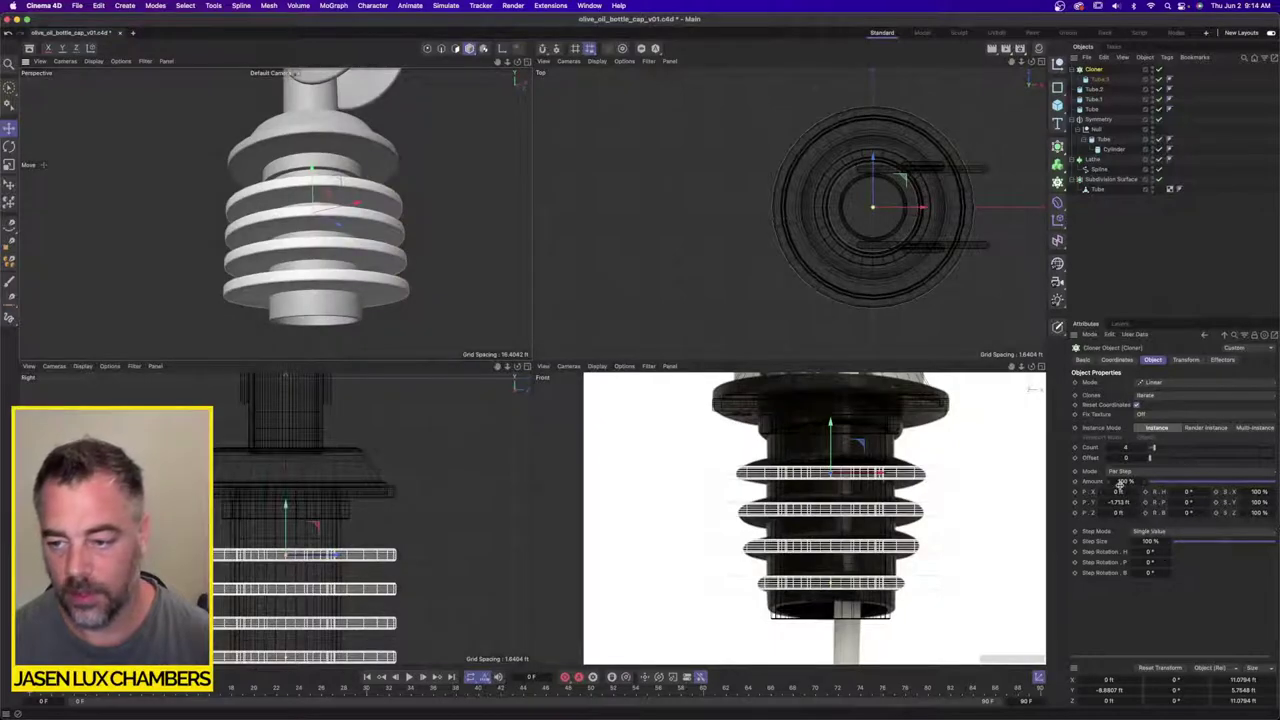
pyautogui.click(1138, 492)
pyautogui.click(1138, 493)
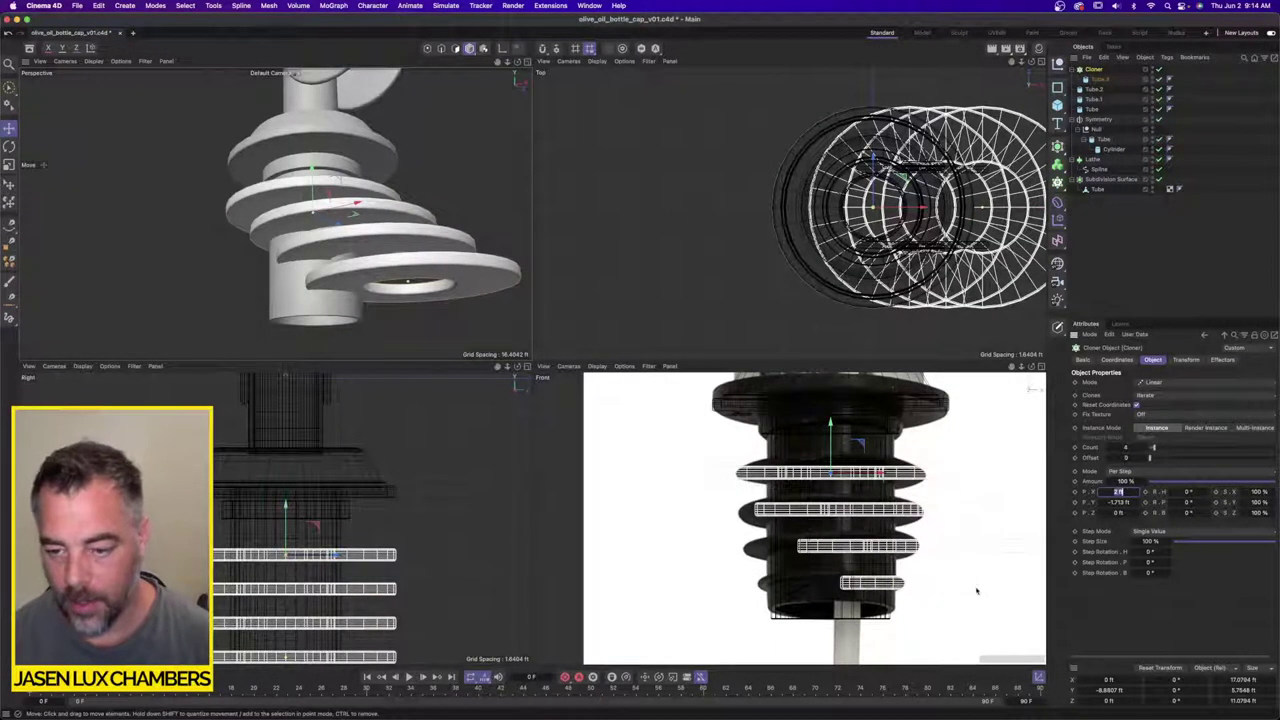
pyautogui.moveTo(959, 583); pyautogui.dragTo(838, 583)
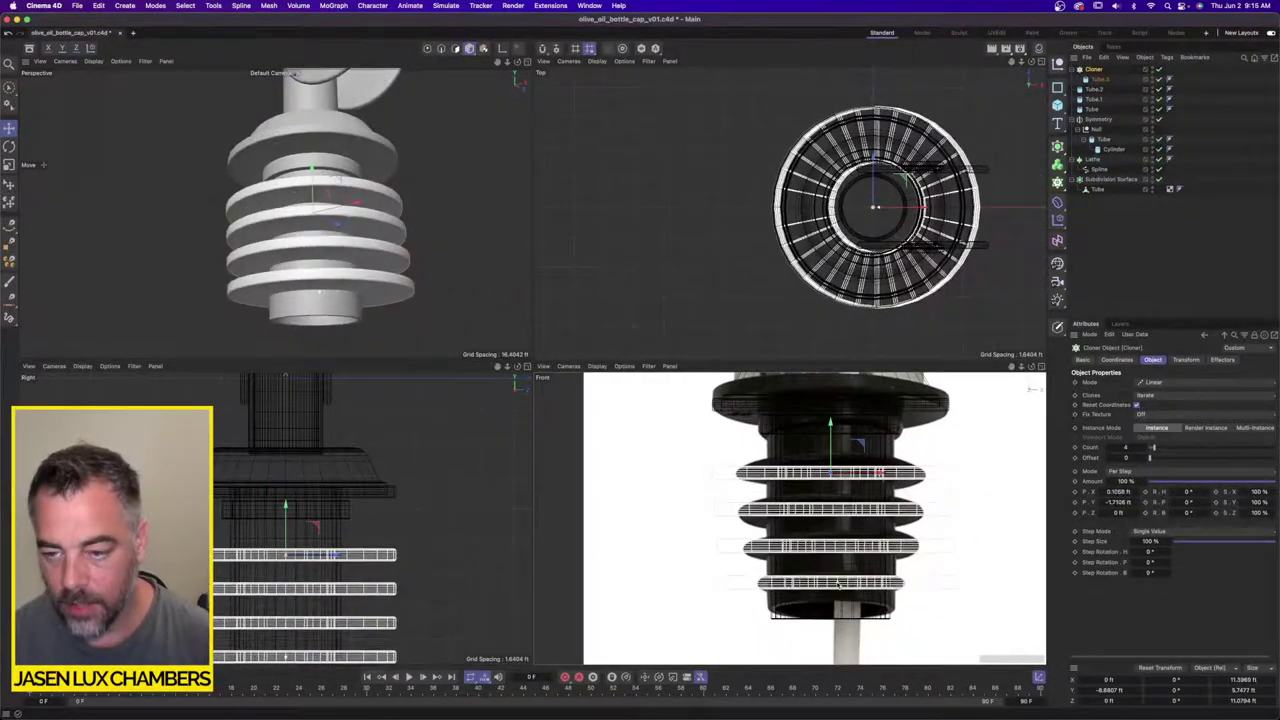
pyautogui.doubleClick(1120, 495)
pyautogui.write('0')
pyautogui.press('Return')
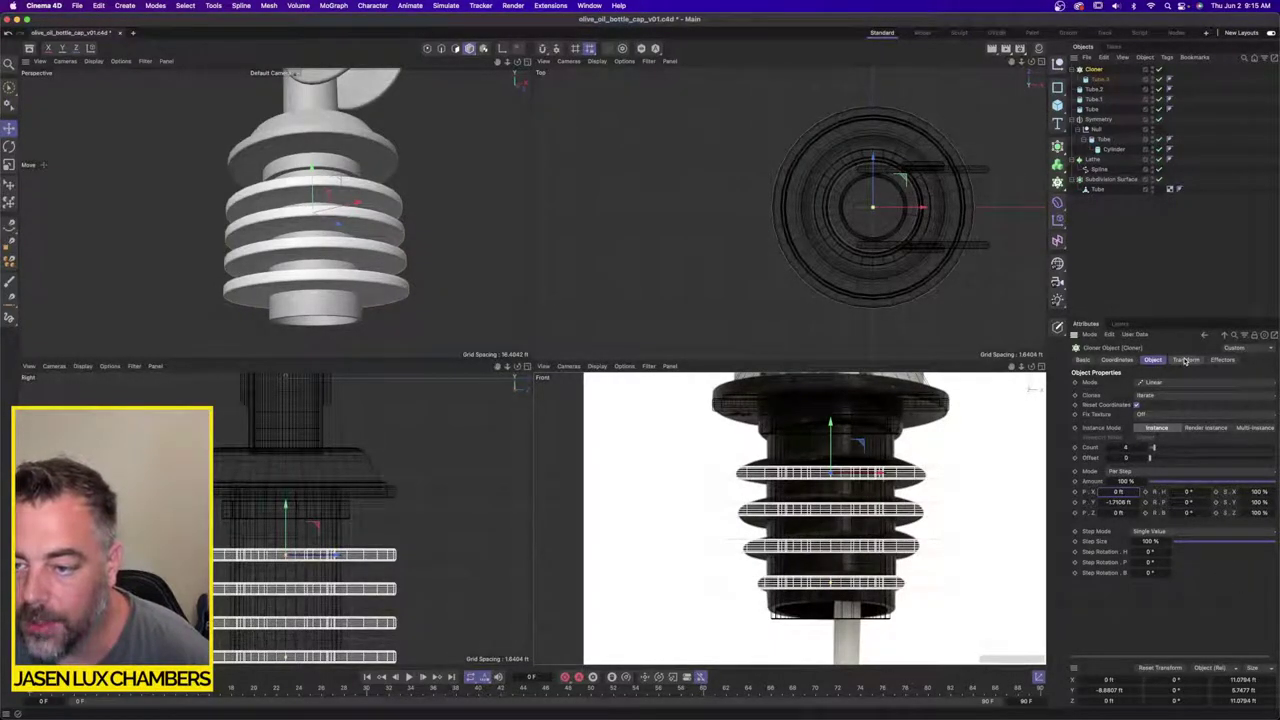
# Step: Try a per-step scale of 50 % on X, Y and Z for the cloned rings
pyautogui.click(1262, 492)
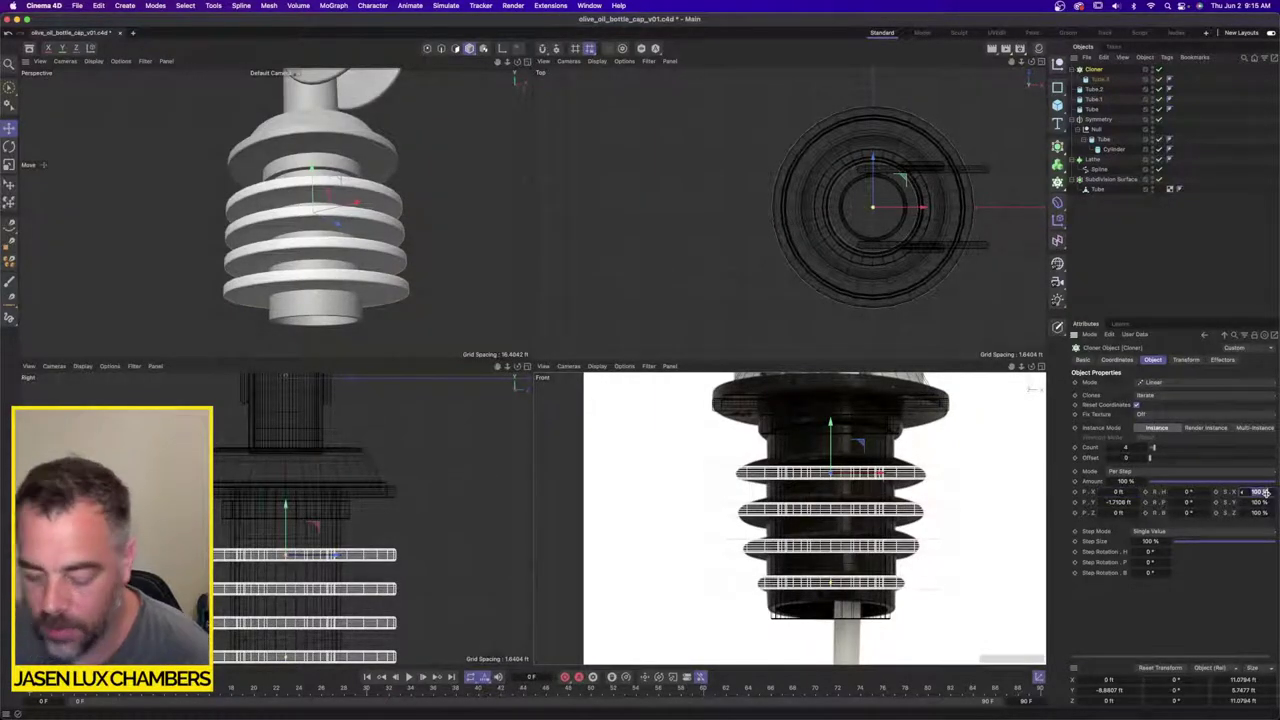
pyautogui.write('50')
pyautogui.press('Tab')
pyautogui.write('50')
pyautogui.press('Tab')
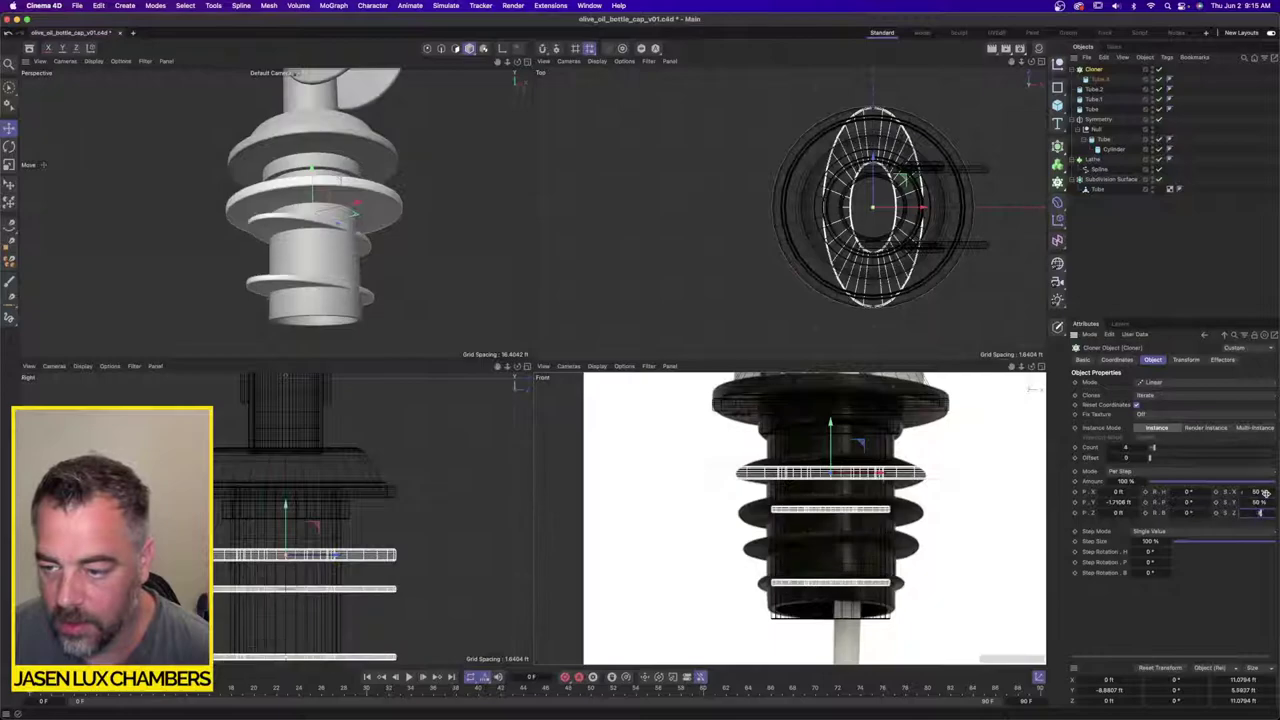
pyautogui.write('50')
pyautogui.press('Tab')
pyautogui.moveTo(291, 219)
pyautogui.keyDown('alt'); pyautogui.mouseDown()
pyautogui.moveTo(308, 271)
pyautogui.moveTo(306, 236)
pyautogui.mouseUp(); pyautogui.keyUp('alt')
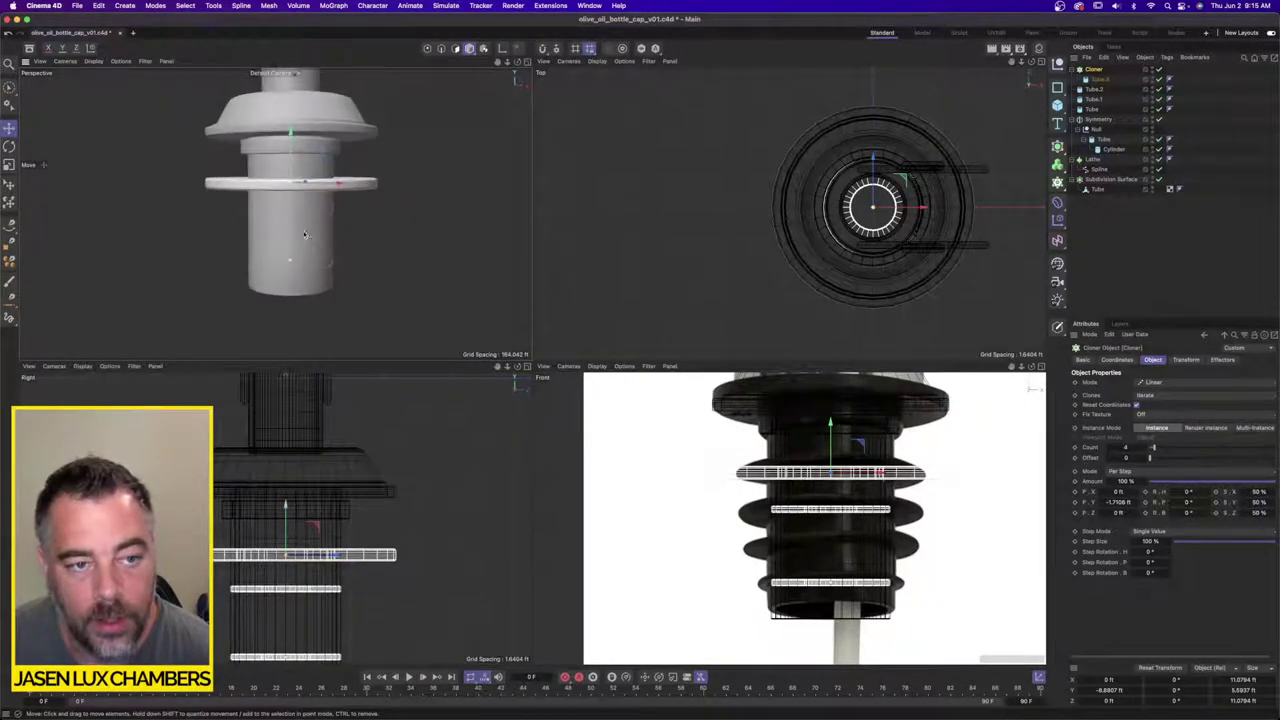
# Step: Try a per-step scale of 80 % on all three axes of the Cloner
pyautogui.click(1260, 493)
pyautogui.write('80')
pyautogui.press('Tab')
pyautogui.write('80')
pyautogui.press('Tab')
pyautogui.write('80')
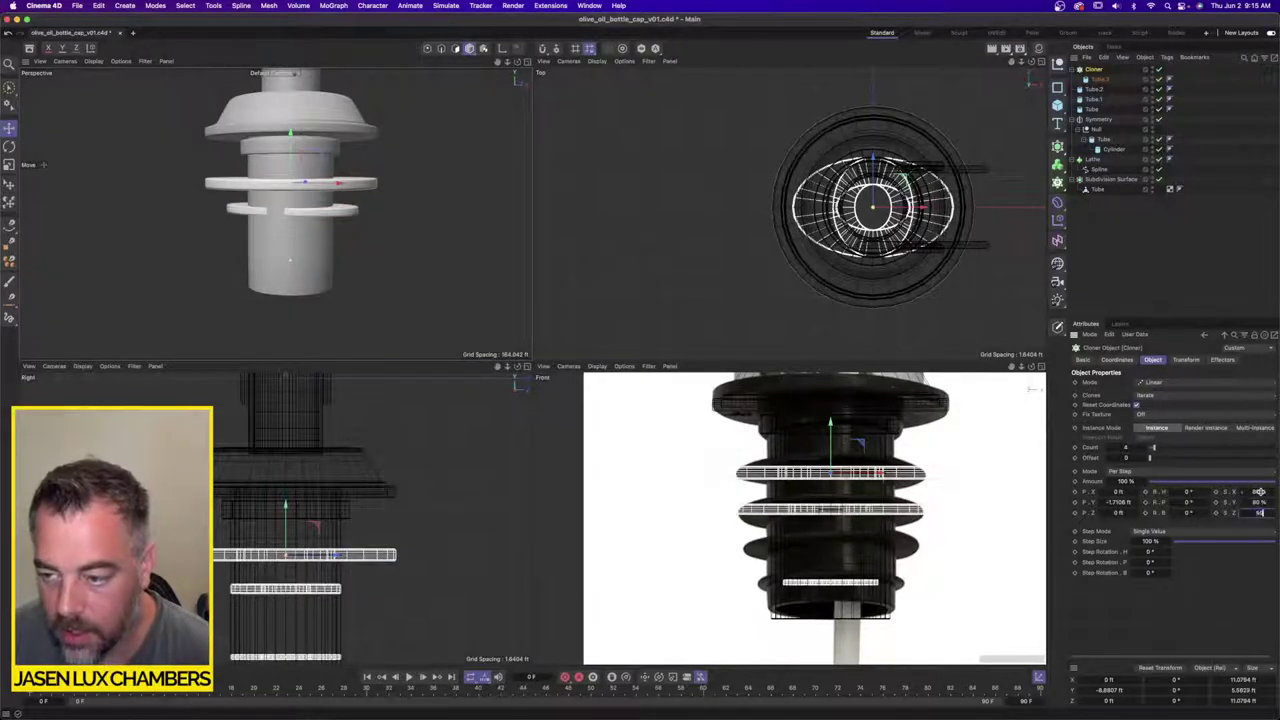
pyautogui.press('Return')
pyautogui.scroll(3, 244, 181)
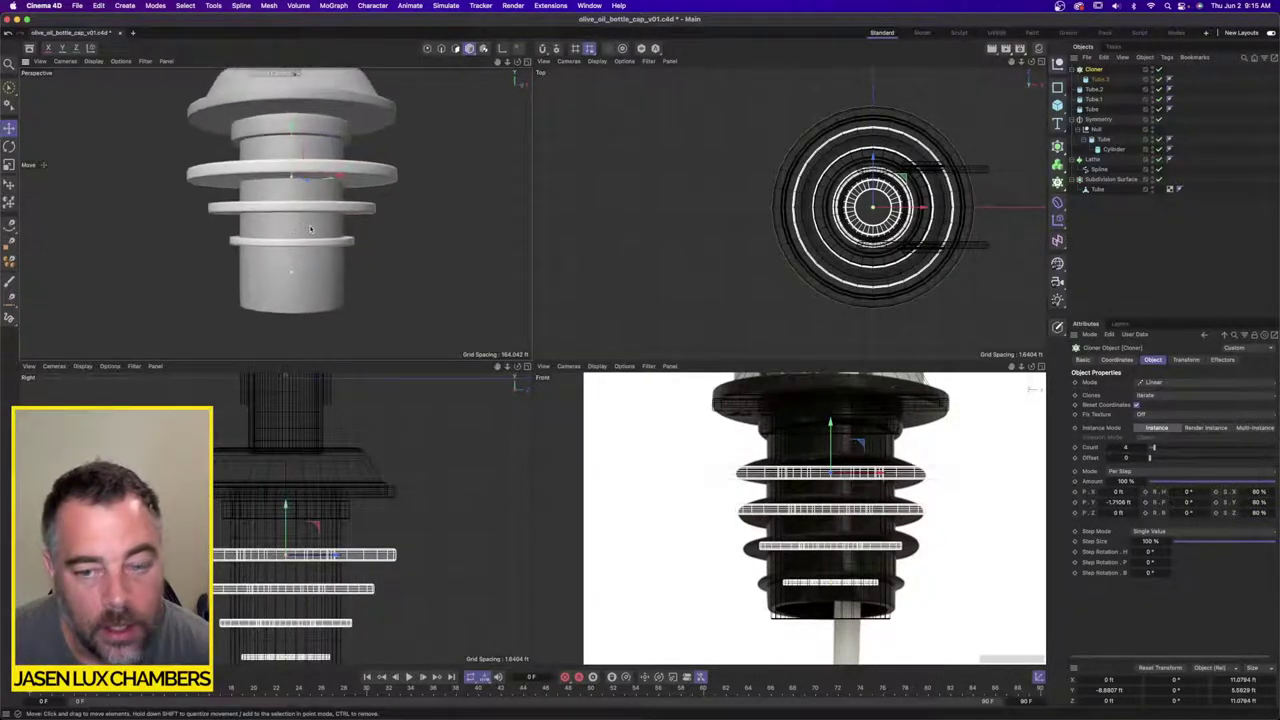
# Step: Set the Cloner's per-step X, Y and Z scale to 90 %
pyautogui.click(1262, 492)
pyautogui.write('90')
pyautogui.press('Tab')
pyautogui.write('90')
pyautogui.press('Tab')
pyautogui.write('90')
pyautogui.press('Return')
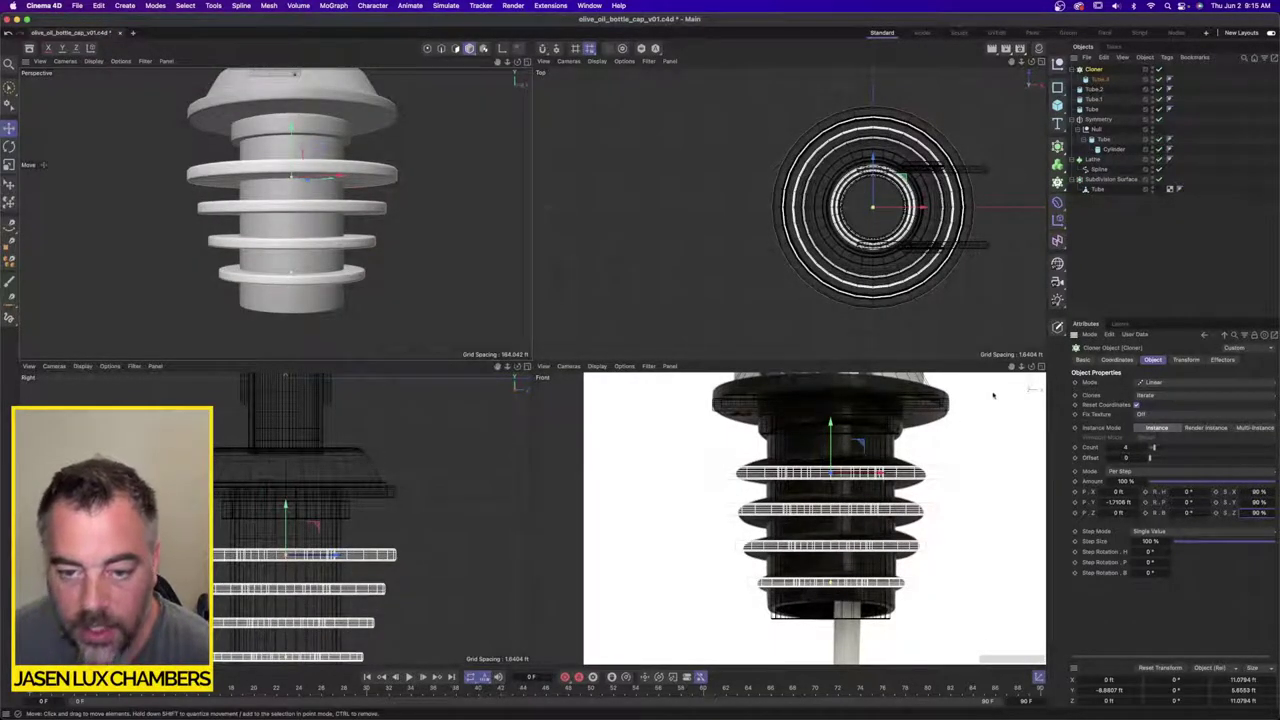
# Step: Reduce the cloned ring's outer radius to about 4.44 ft and set the Cloner's X, Y and Z scale to 95 %
pyautogui.click(1100, 80)
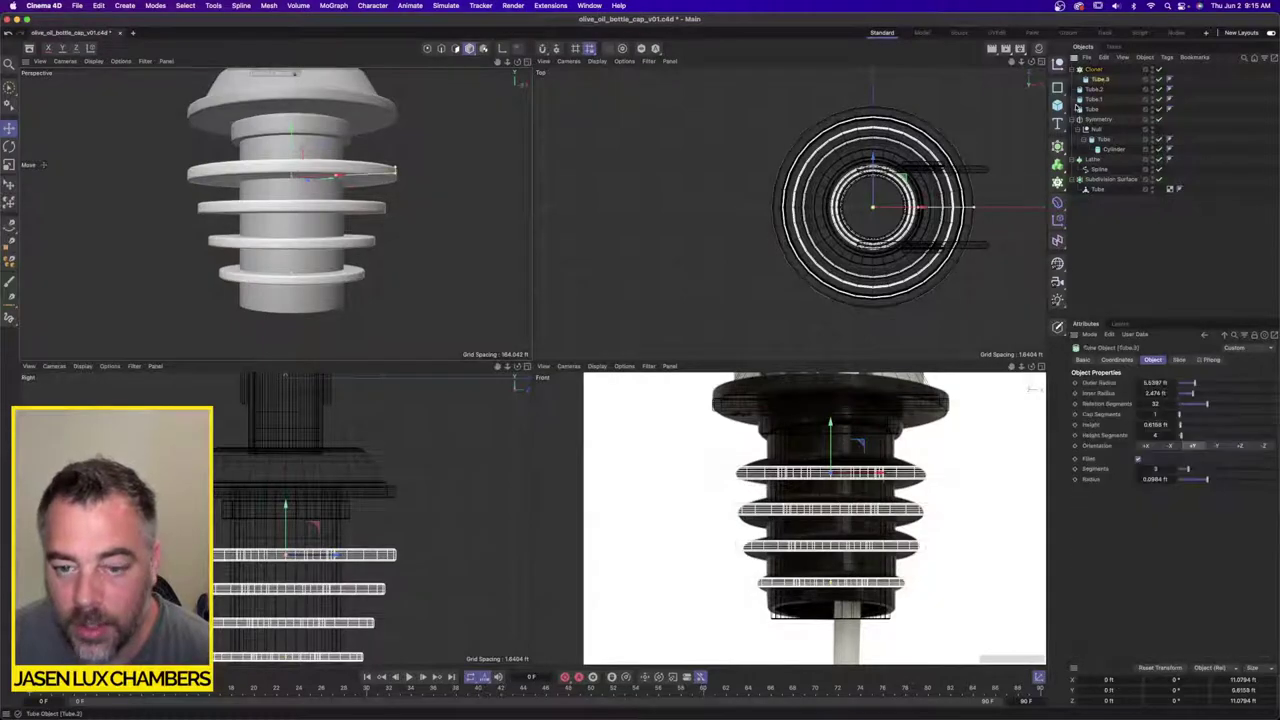
pyautogui.moveTo(951, 476); pyautogui.dragTo(925, 475)
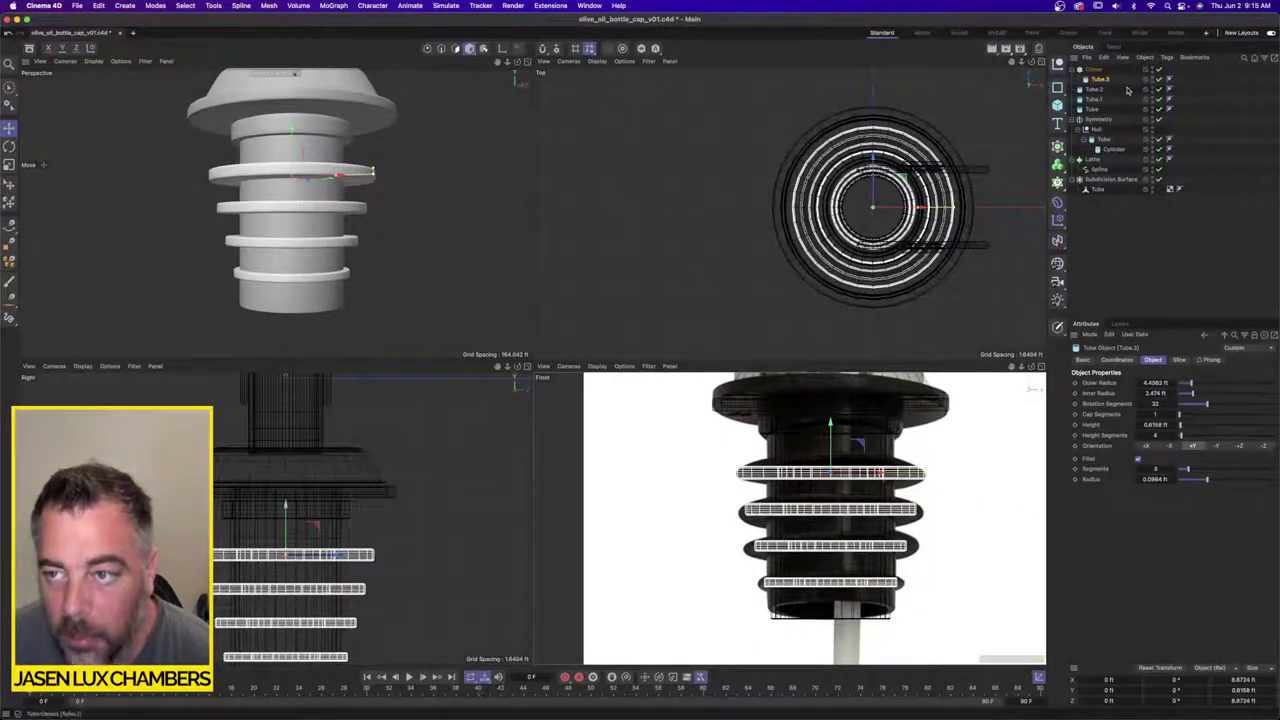
pyautogui.click(1094, 69)
pyautogui.doubleClick(1264, 493)
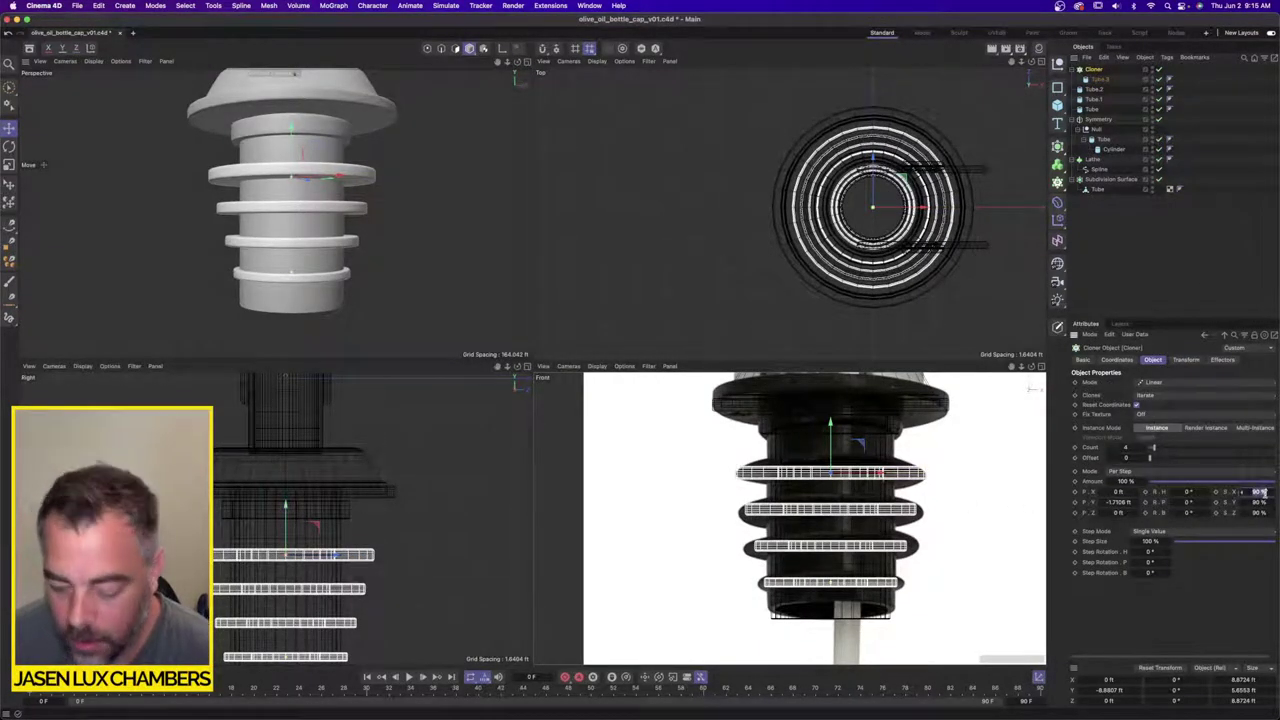
pyautogui.write('95')
pyautogui.press('Tab')
pyautogui.write('95')
pyautogui.press('Tab')
pyautogui.write('95')
pyautogui.press('Return')
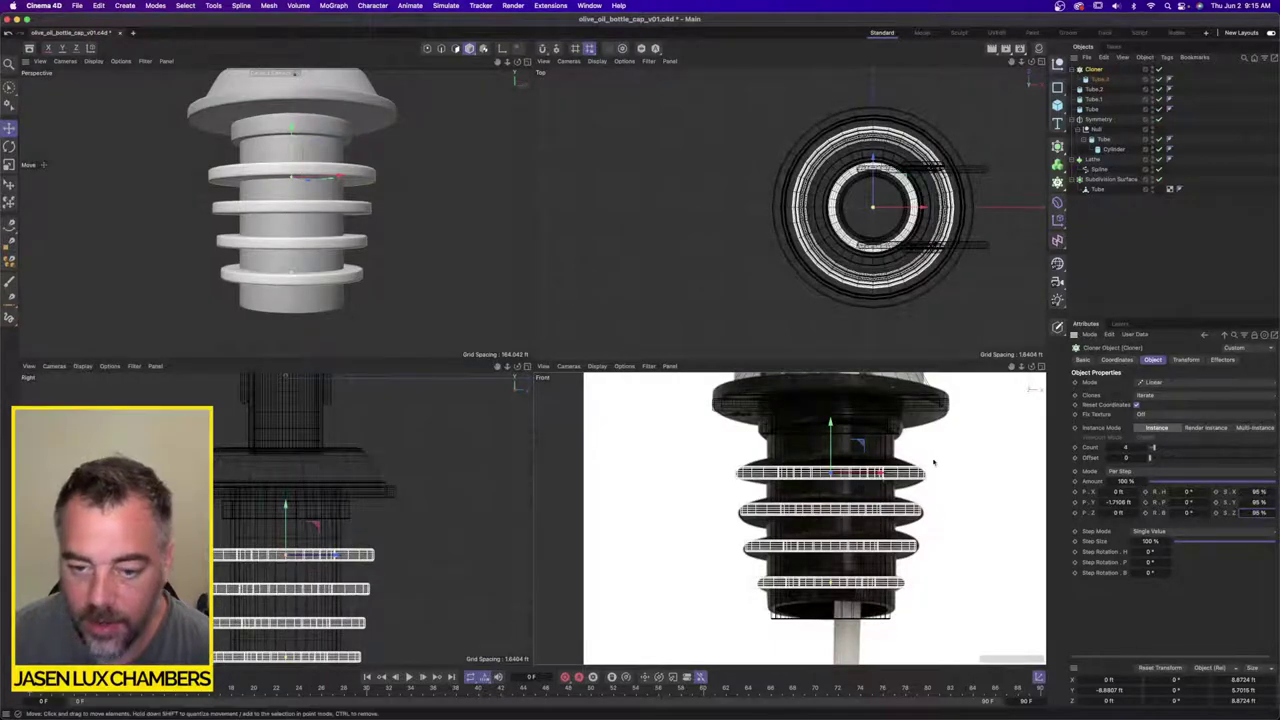
# Step: Round the cloned ring's edges with a fillet radius of about 0.308 ft and 5 fillet segments
pyautogui.keyDown('alt'); pyautogui.moveTo(259, 272); pyautogui.dragTo(290, 240); pyautogui.keyUp('alt')
pyautogui.keyDown('alt'); pyautogui.moveTo(290, 240); pyautogui.dragTo(402, 219, button='right'); pyautogui.keyUp('alt')
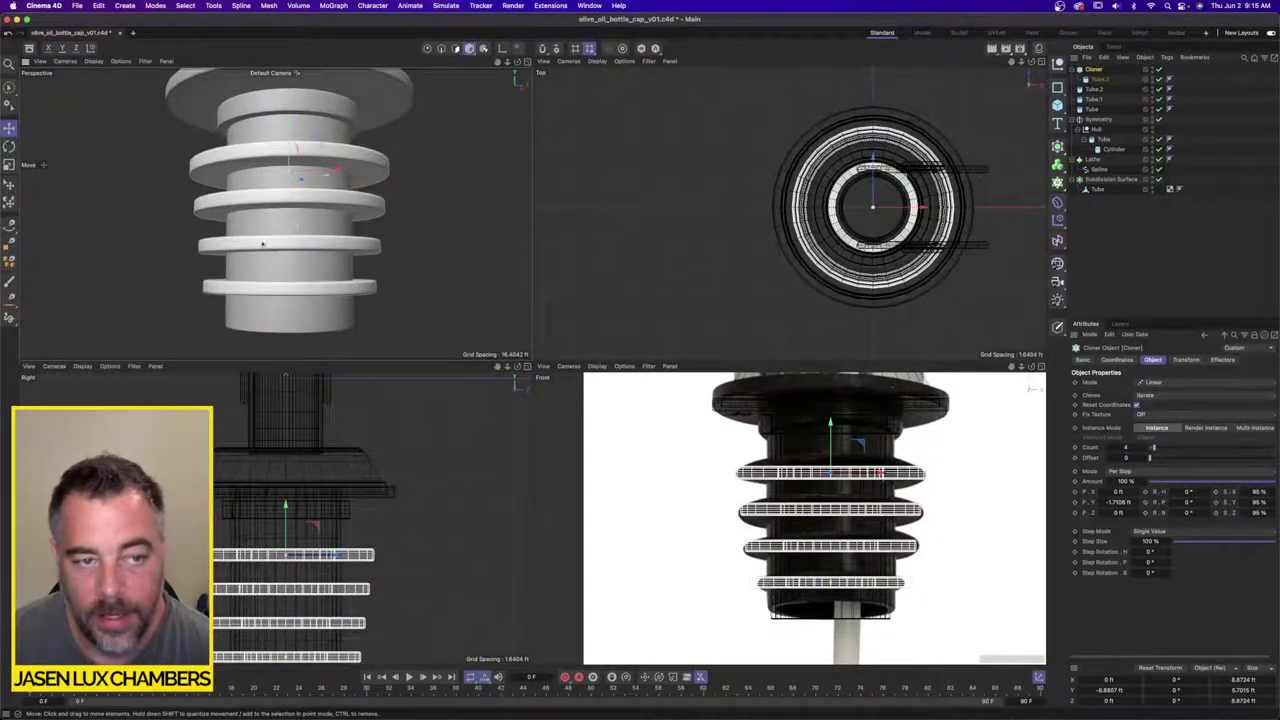
pyautogui.keyDown('alt'); pyautogui.moveTo(261, 244); pyautogui.dragTo(347, 314); pyautogui.keyUp('alt')
pyautogui.scroll(5, 805, 518)
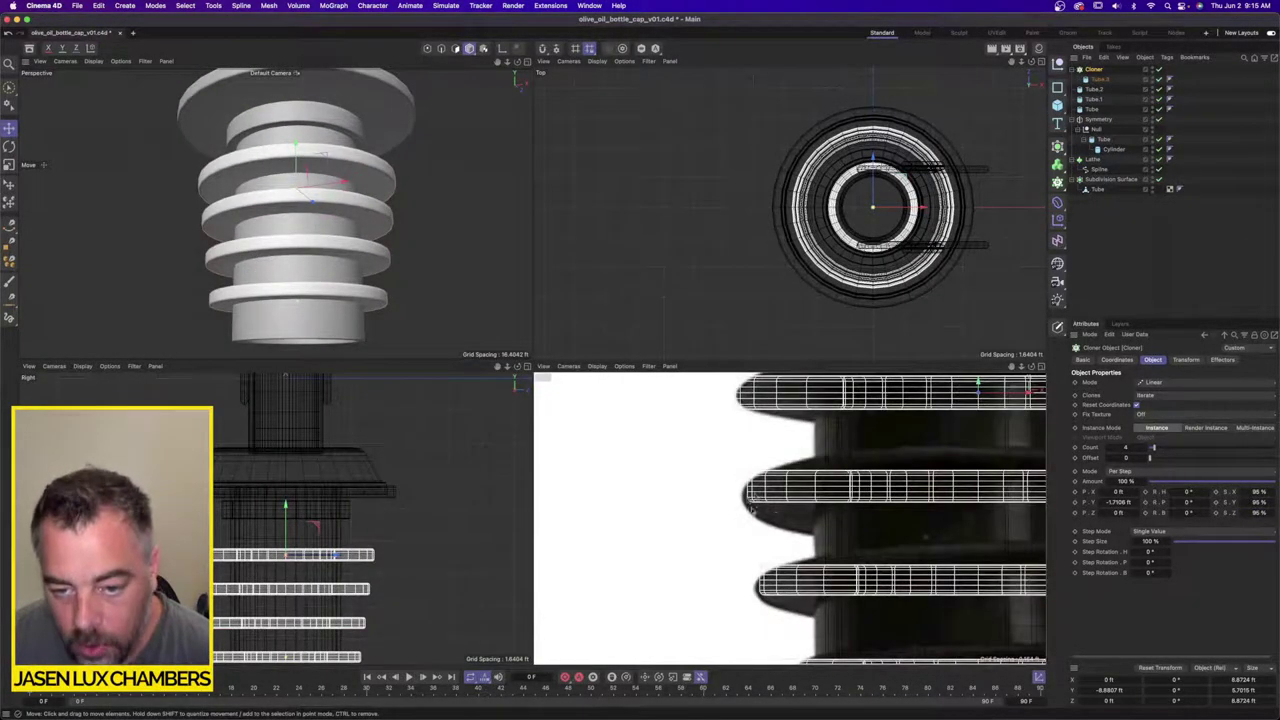
pyautogui.click(1099, 79)
pyautogui.moveTo(1210, 481)
pyautogui.mouseDown()
pyautogui.moveTo(1276, 481)
pyautogui.moveTo(1202, 473)
pyautogui.mouseUp()
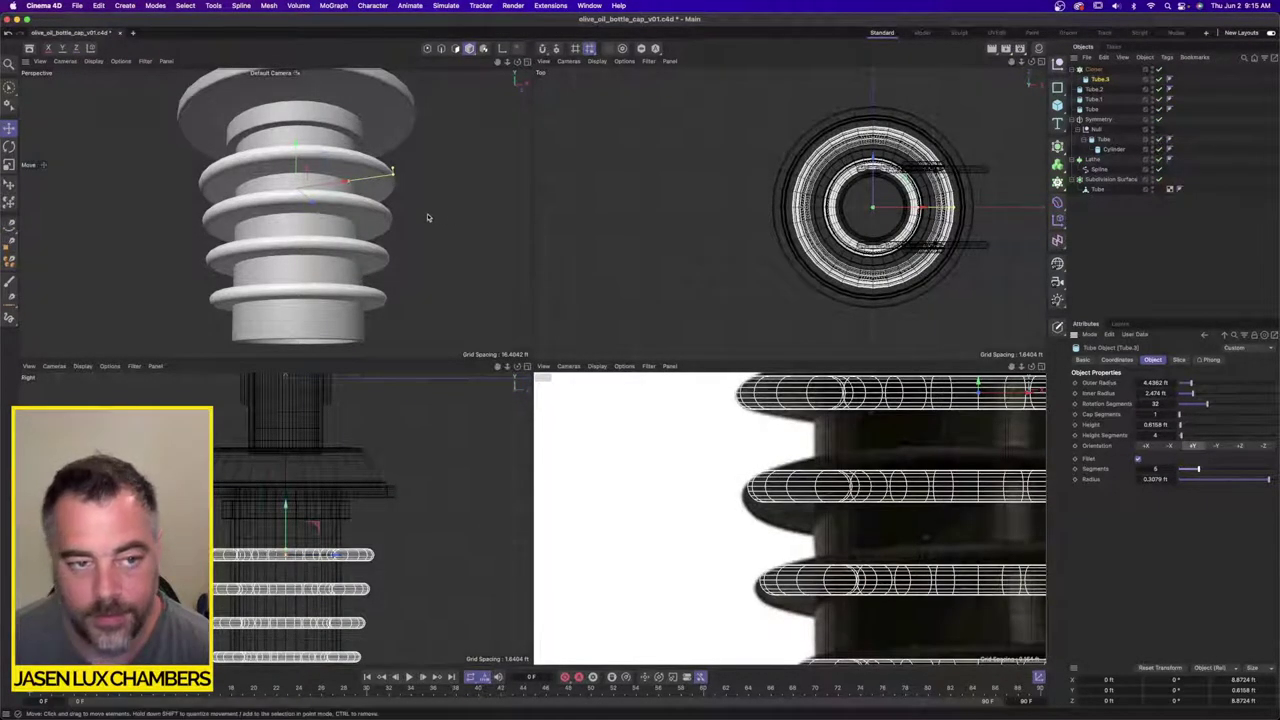
# Step: Inspect the rounded ribs from several angles and compare them with the reference image
pyautogui.keyDown('alt'); pyautogui.moveTo(427, 215); pyautogui.dragTo(404, 228); pyautogui.keyUp('alt')
pyautogui.keyDown('alt'); pyautogui.moveTo(430, 212); pyautogui.dragTo(411, 214, button='right'); pyautogui.keyUp('alt')
pyautogui.keyDown('alt'); pyautogui.moveTo(411, 214); pyautogui.dragTo(347, 236); pyautogui.keyUp('alt')
pyautogui.keyDown('alt'); pyautogui.moveTo(892, 517); pyautogui.dragTo(846, 514, button='right'); pyautogui.keyUp('alt')
pyautogui.scroll(-2, 891, 517)
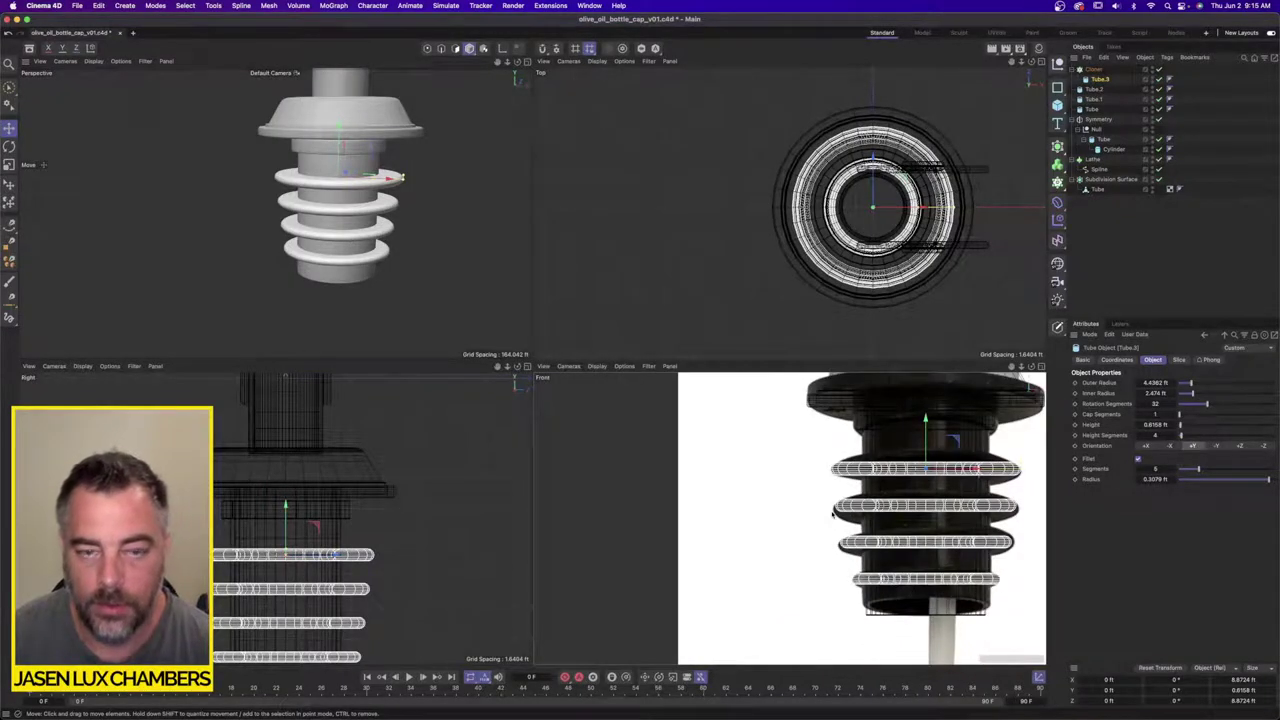
pyautogui.keyDown('alt'); pyautogui.moveTo(399, 210); pyautogui.dragTo(364, 195); pyautogui.keyUp('alt')
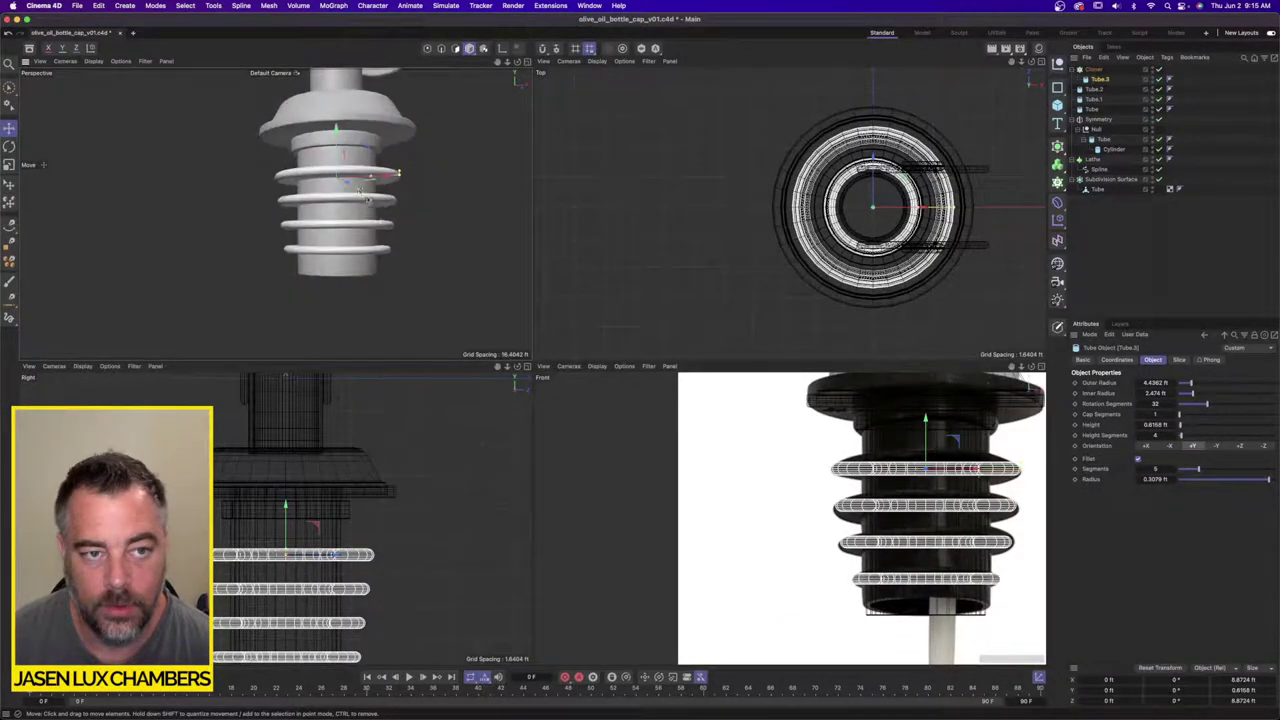
pyautogui.click(1164, 261)
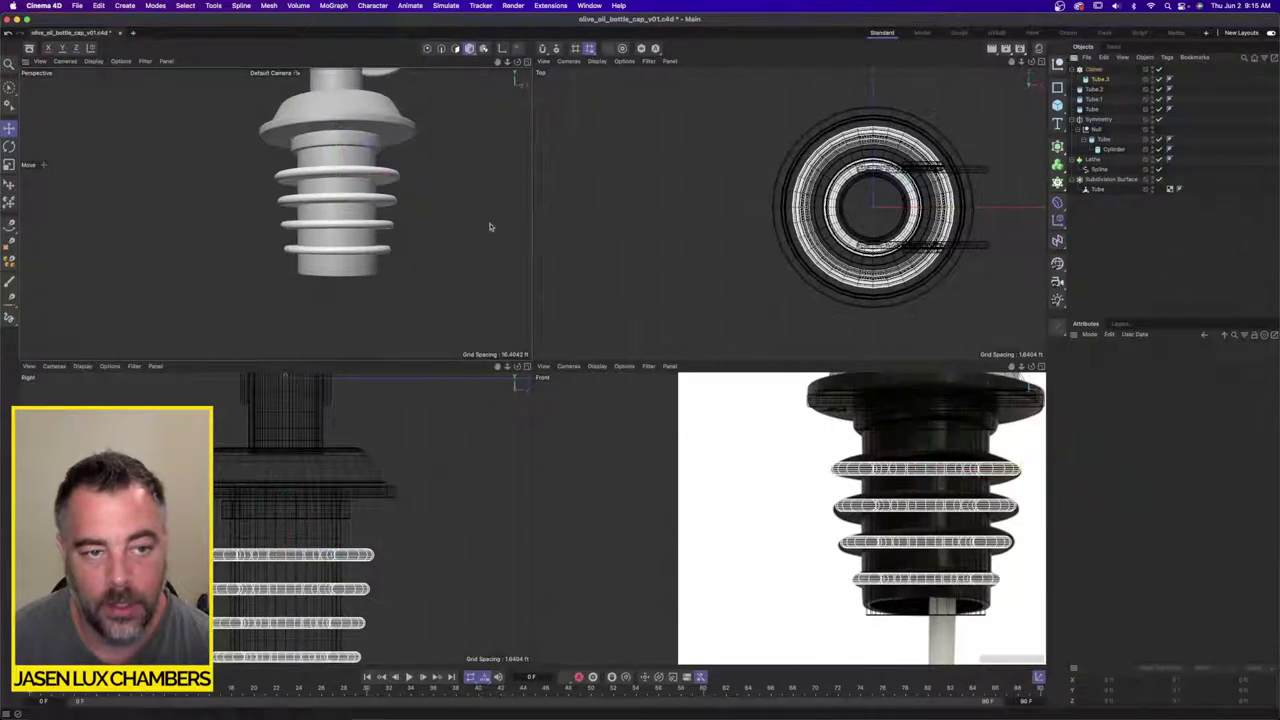
# Step: Adjust the cloned ring's inner radius so its inner edge sits within the wall of the stopper tube
pyautogui.keyDown('alt'); pyautogui.moveTo(400, 222); pyautogui.dragTo(368, 194); pyautogui.keyUp('alt')
pyautogui.keyDown('alt'); pyautogui.moveTo(368, 194); pyautogui.dragTo(440, 192, button='right'); pyautogui.keyUp('alt')
pyautogui.keyDown('alt'); pyautogui.moveTo(415, 192); pyautogui.dragTo(398, 165); pyautogui.keyUp('alt')
pyautogui.click(1100, 80)
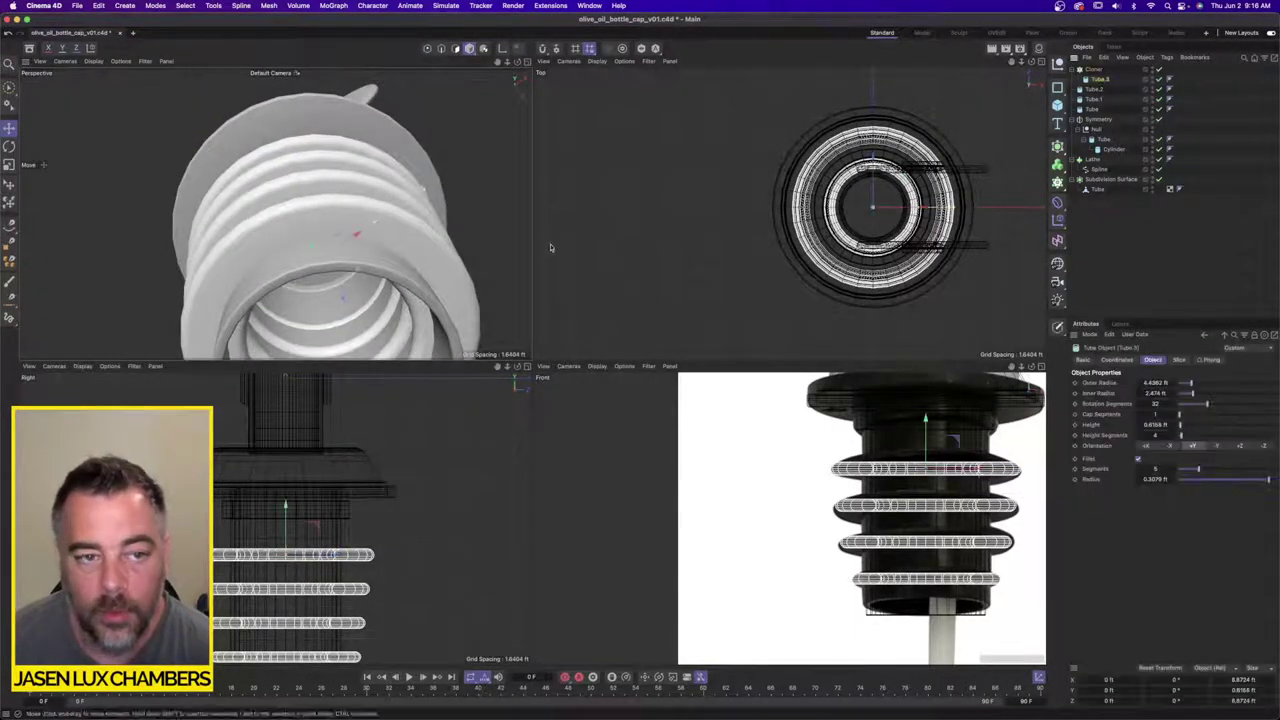
pyautogui.moveTo(375, 220)
pyautogui.mouseDown()
pyautogui.moveTo(385, 208)
pyautogui.moveTo(391, 221)
pyautogui.mouseUp()
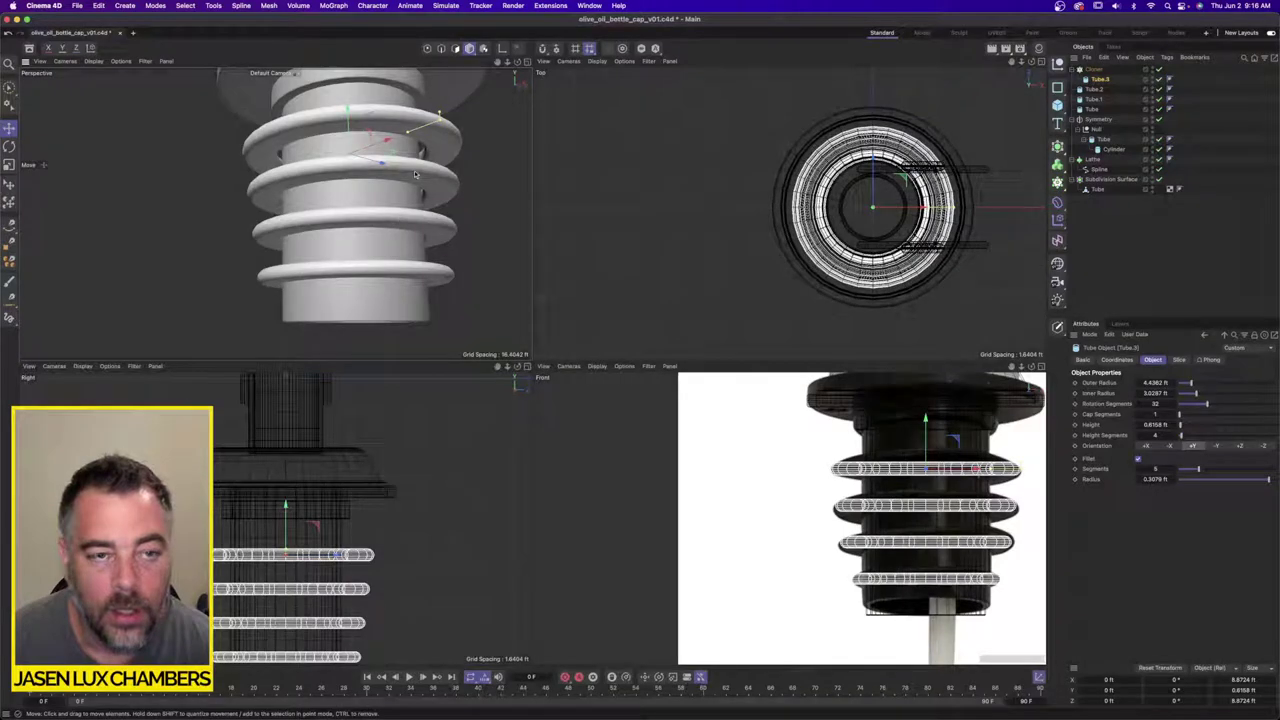
pyautogui.moveTo(407, 133)
pyautogui.mouseDown()
pyautogui.moveTo(428, 197)
pyautogui.moveTo(378, 228)
pyautogui.moveTo(422, 140)
pyautogui.mouseUp()
# Step: Examine the ribbed stopper from below and the side, and review the whole pourer model
pyautogui.click(429, 237)
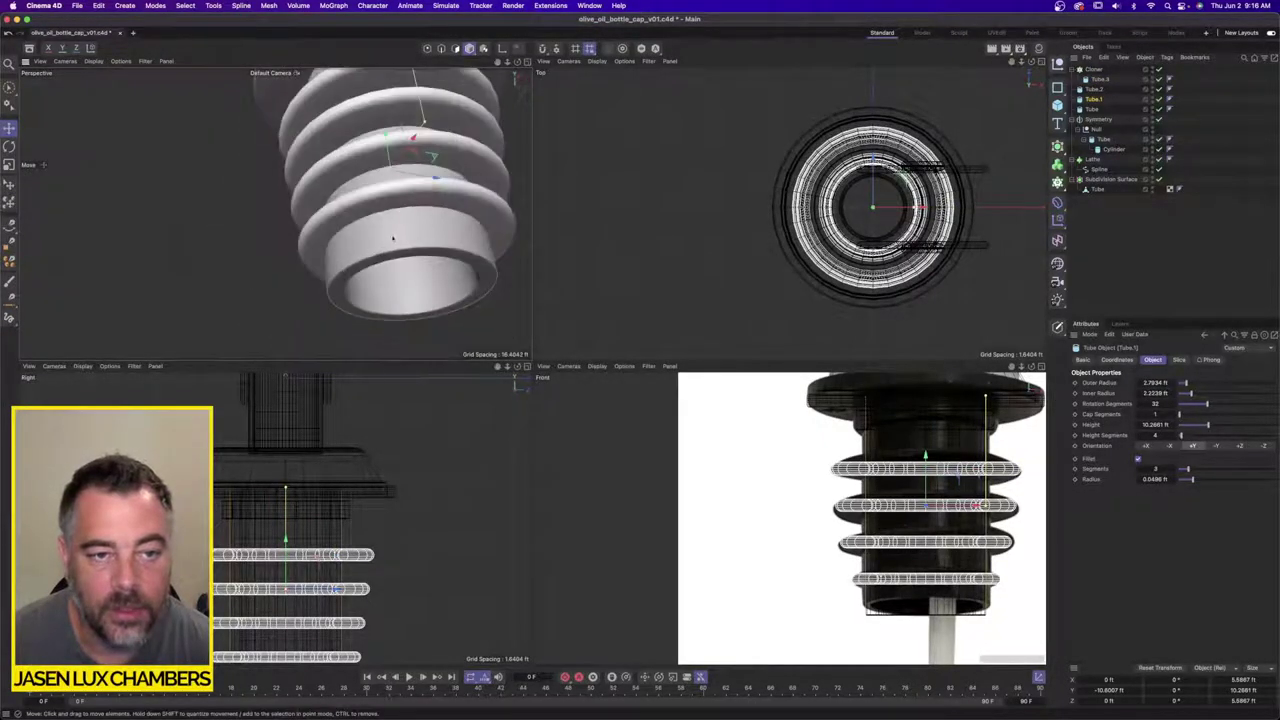
pyautogui.keyDown('alt'); pyautogui.moveTo(422, 140); pyautogui.dragTo(351, 205, button='right'); pyautogui.keyUp('alt')
pyautogui.keyDown('alt'); pyautogui.moveTo(351, 205); pyautogui.dragTo(320, 214, button='middle'); pyautogui.keyUp('alt')
pyautogui.click(1169, 227)
pyautogui.keyDown('alt'); pyautogui.moveTo(247, 232); pyautogui.dragTo(249, 294); pyautogui.keyUp('alt')
pyautogui.keyDown('alt'); pyautogui.moveTo(249, 294); pyautogui.dragTo(366, 163, button='right'); pyautogui.keyUp('alt')
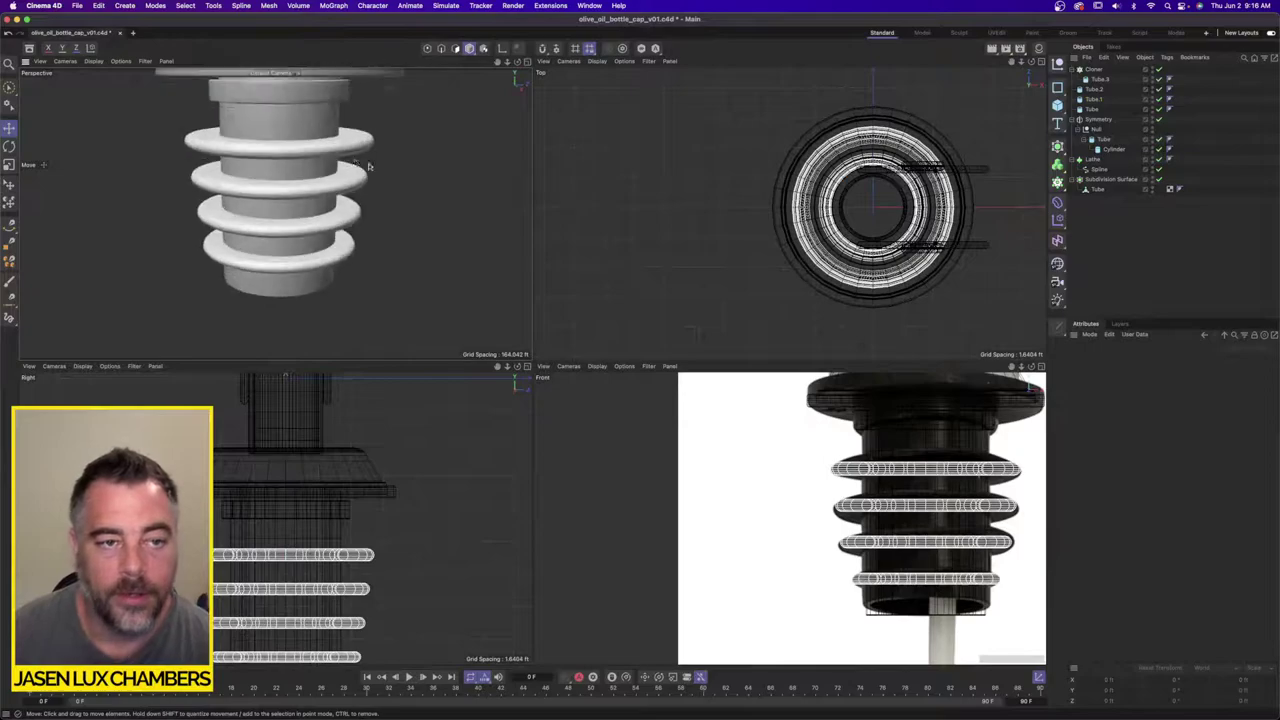
pyautogui.keyDown('alt'); pyautogui.moveTo(366, 163); pyautogui.dragTo(398, 216, button='middle'); pyautogui.keyUp('alt')
pyautogui.keyDown('alt'); pyautogui.moveTo(398, 216); pyautogui.dragTo(325, 205, button='right'); pyautogui.keyUp('alt')
pyautogui.keyDown('alt'); pyautogui.moveTo(325, 205); pyautogui.dragTo(380, 233); pyautogui.keyUp('alt')
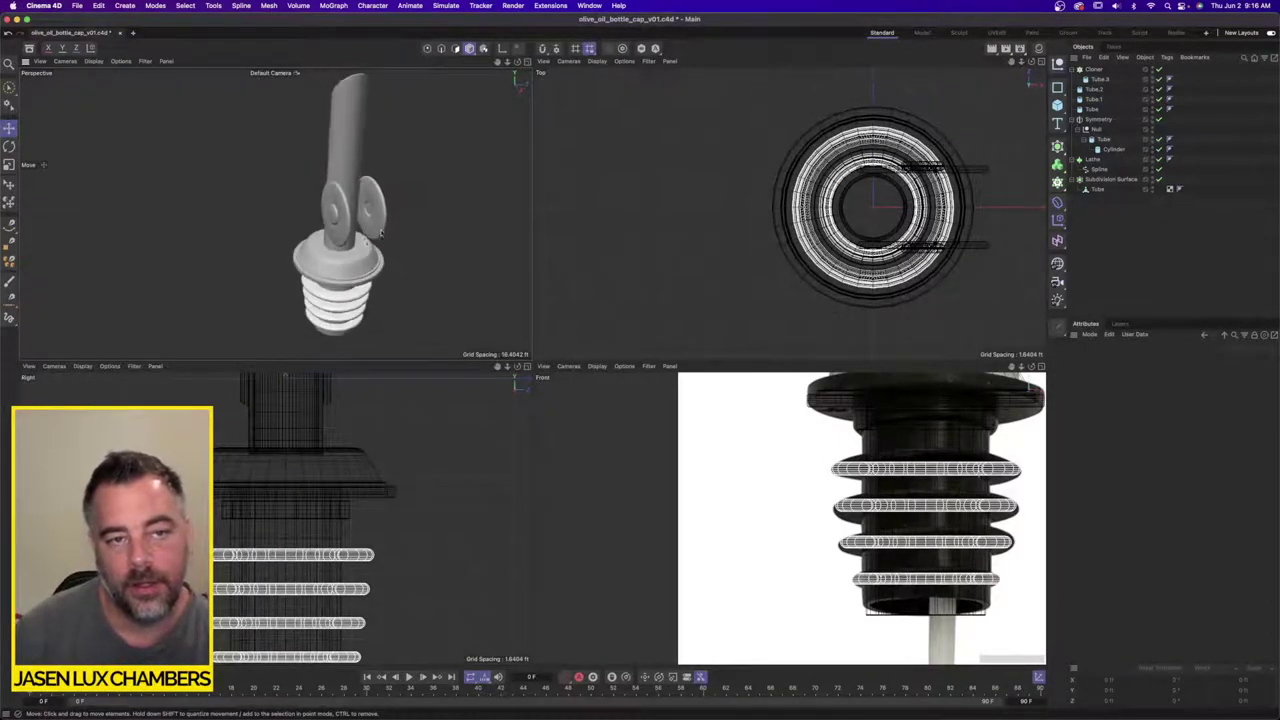
# Step: Examine the hinge discs and lever in the front reference image alongside the modelled discs
pyautogui.keyDown('alt'); pyautogui.moveTo(868, 438); pyautogui.dragTo(805, 440, button='right'); pyautogui.keyUp('alt')
pyautogui.keyDown('alt'); pyautogui.moveTo(855, 432); pyautogui.dragTo(787, 569, button='middle'); pyautogui.keyUp('alt')
pyautogui.keyDown('alt'); pyautogui.moveTo(874, 376); pyautogui.dragTo(820, 491, button='middle'); pyautogui.keyUp('alt')
pyautogui.keyDown('alt'); pyautogui.moveTo(820, 491); pyautogui.dragTo(836, 489, button='right'); pyautogui.keyUp('alt')
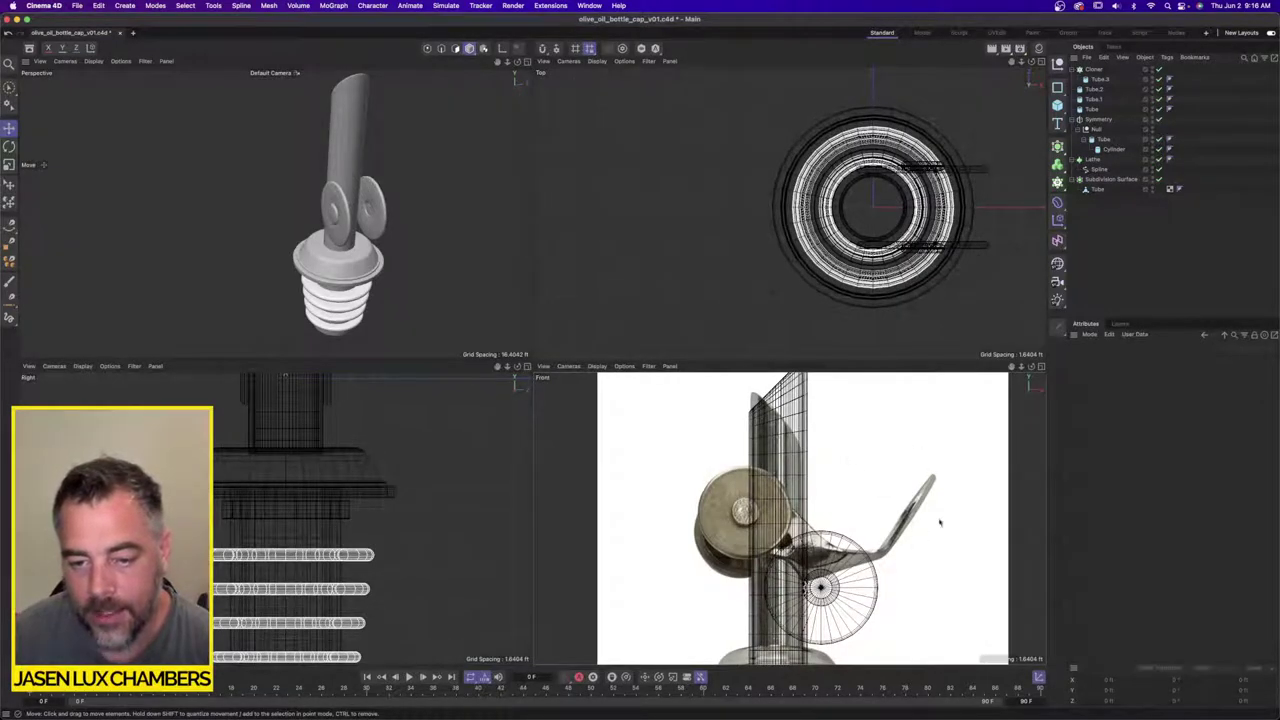
pyautogui.keyDown('alt'); pyautogui.moveTo(331, 213); pyautogui.dragTo(352, 213, button='right'); pyautogui.keyUp('alt')
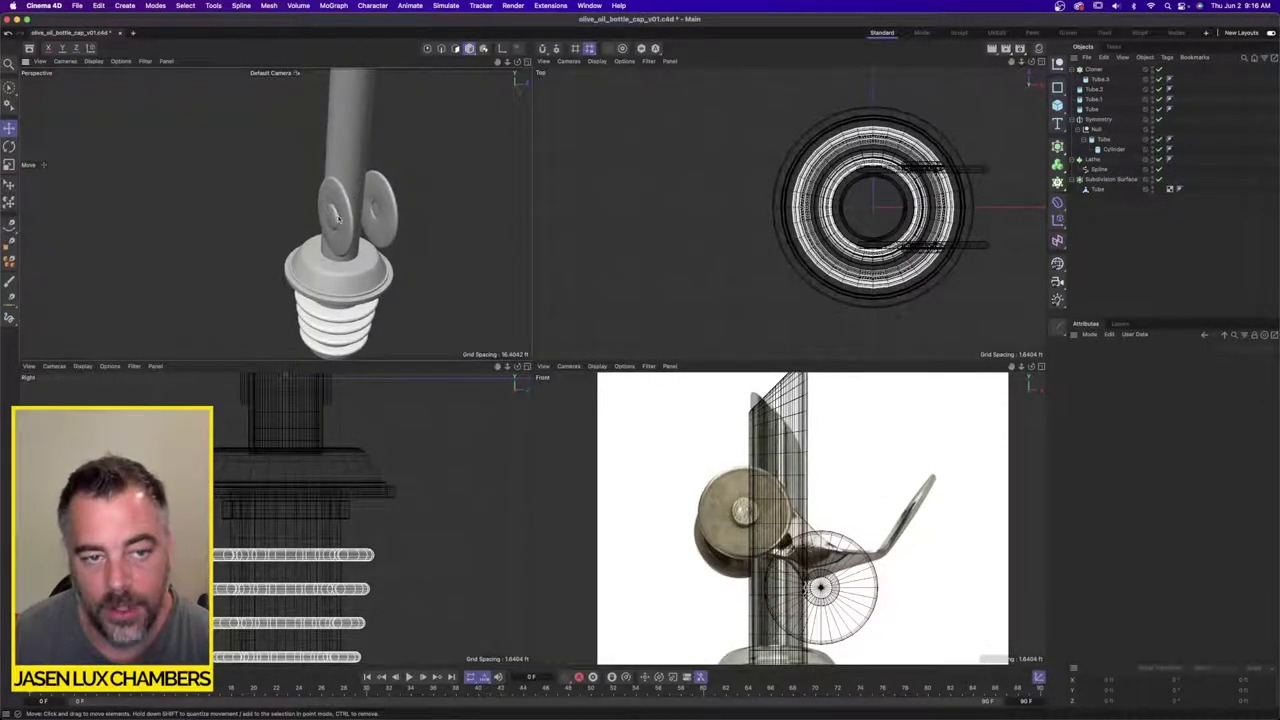
# Step: Take the small hinge cylinder out of the Symmetry hierarchy and place it at the top level of the object list
pyautogui.click(1099, 119)
pyautogui.moveTo(1113, 149); pyautogui.dragTo(1106, 118)
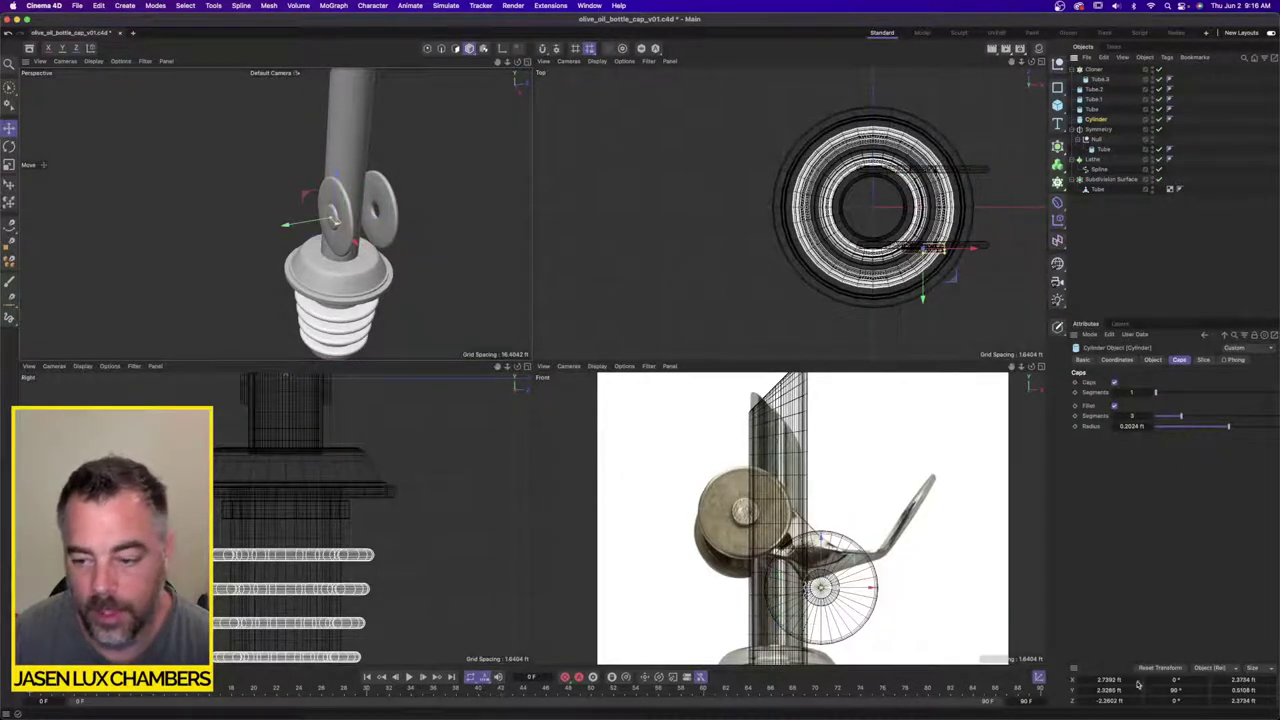
pyautogui.doubleClick(1117, 681)
pyautogui.write('0')
pyautogui.press('Return')
pyautogui.keyDown('alt'); pyautogui.moveTo(914, 577); pyautogui.dragTo(917, 575, button='middle'); pyautogui.keyUp('alt')
pyautogui.press('super+z')
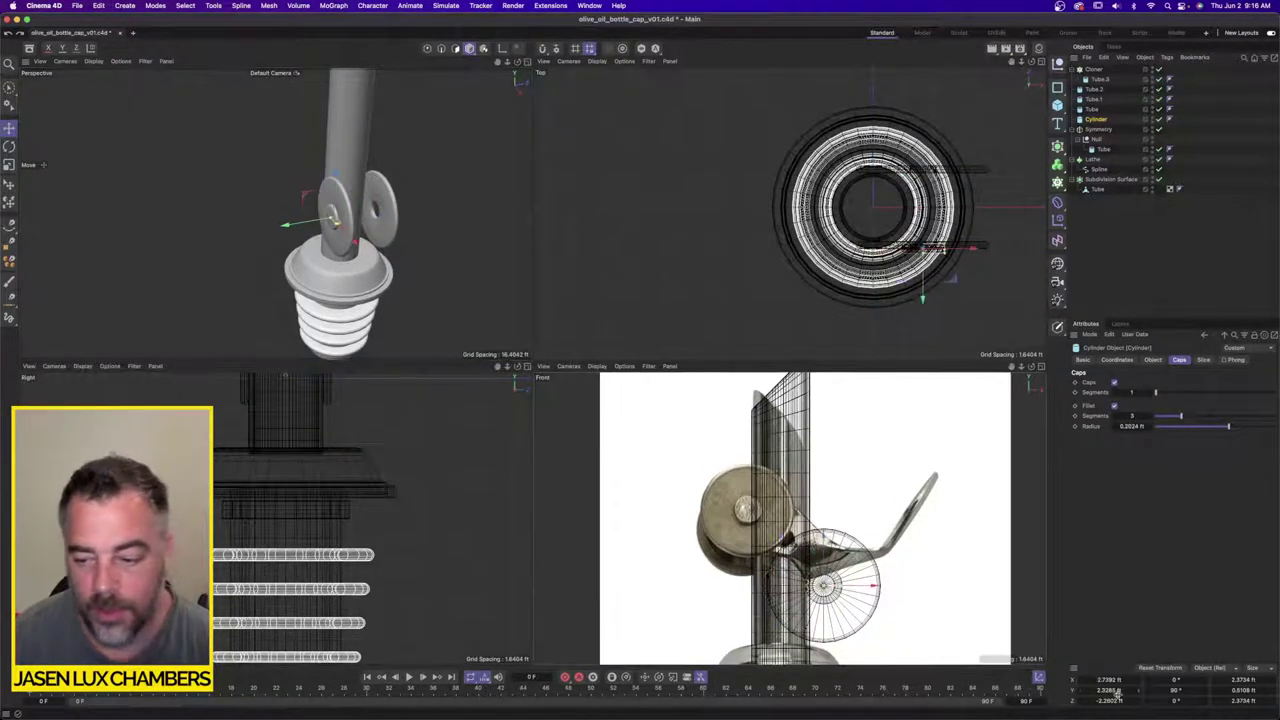
# Step: Set the hinge cylinder's Z position to 0 and lengthen it to about 4.98 ft so it passes through both discs
pyautogui.doubleClick(1111, 699)
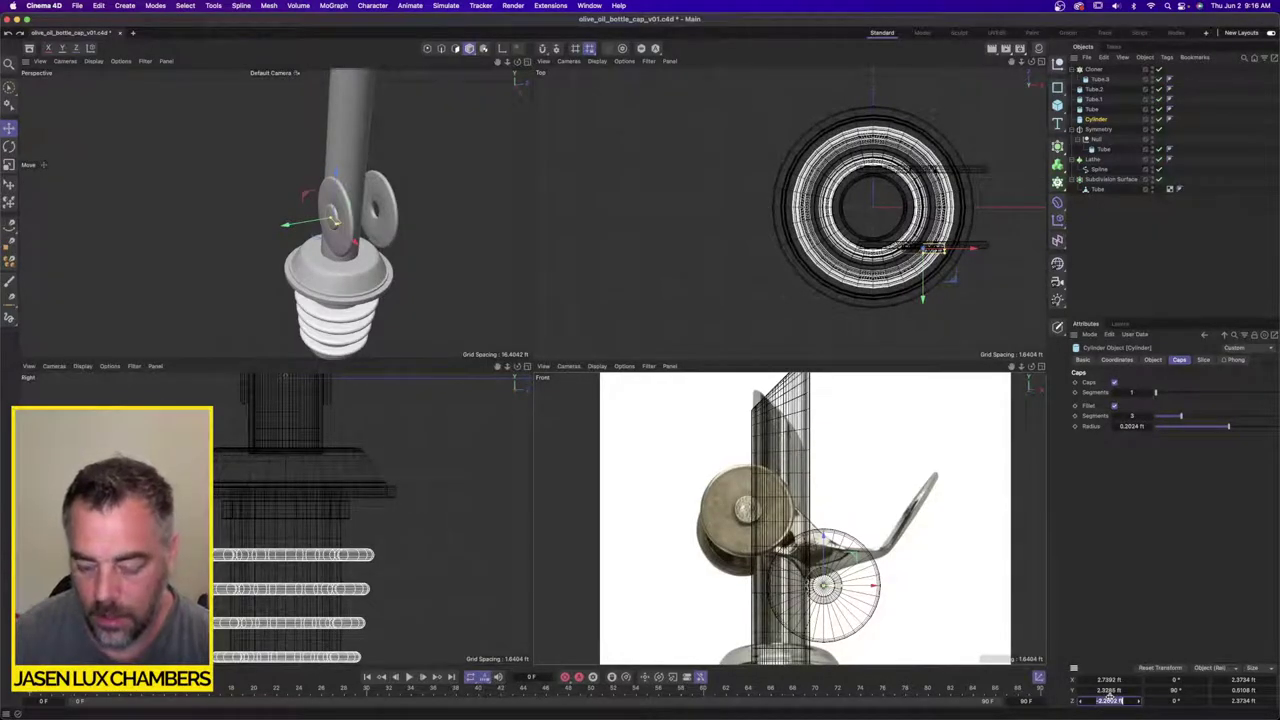
pyautogui.write('0')
pyautogui.press('Return')
pyautogui.press('o')
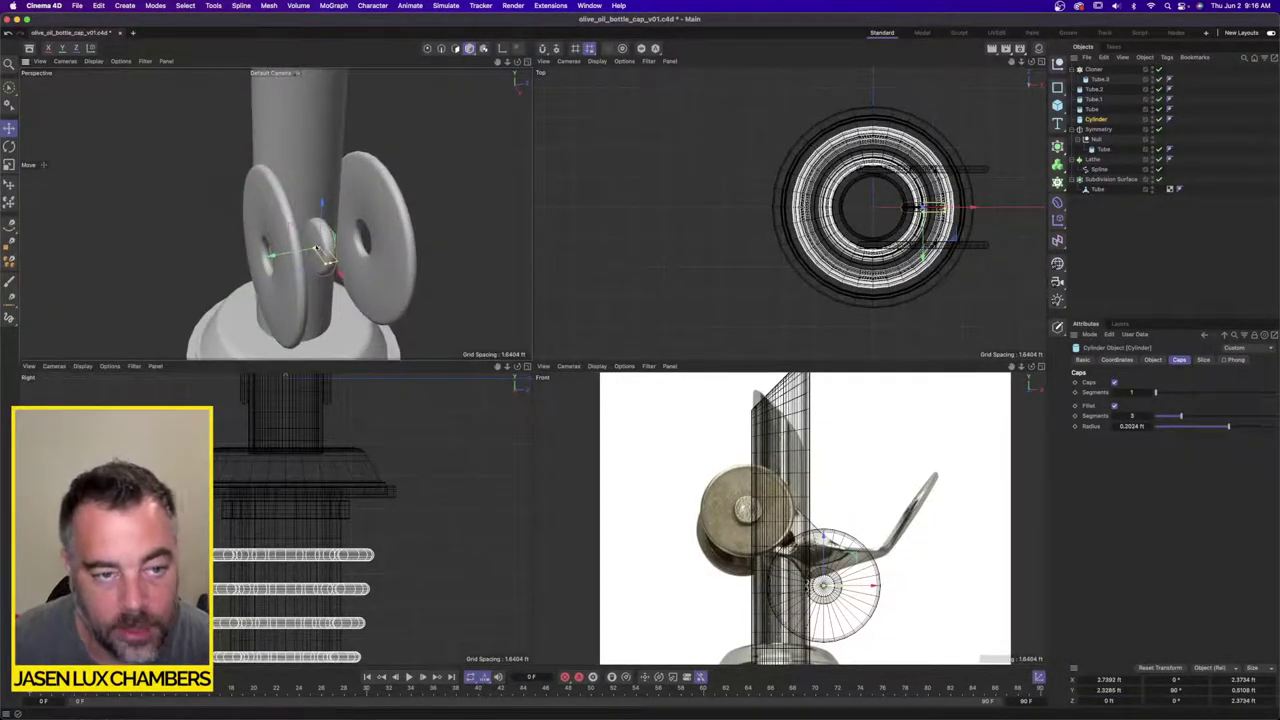
pyautogui.moveTo(316, 248); pyautogui.dragTo(261, 255)
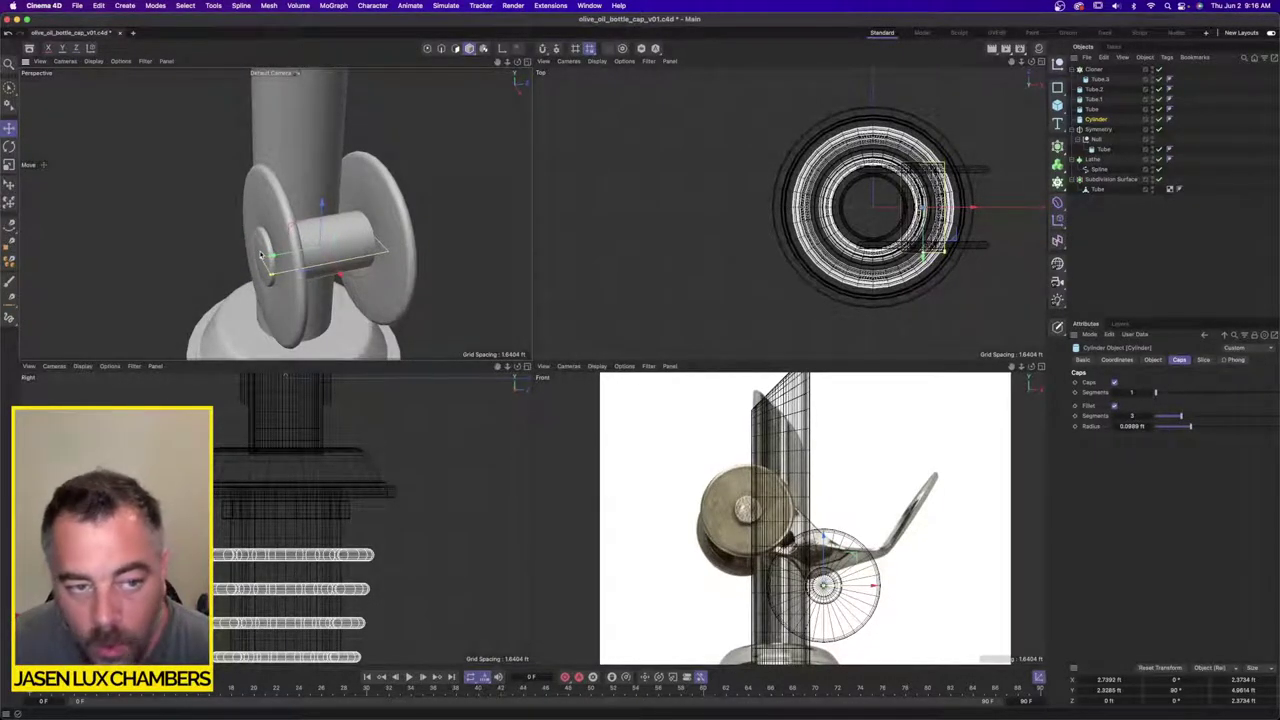
pyautogui.keyDown('alt'); pyautogui.moveTo(338, 265); pyautogui.dragTo(426, 229); pyautogui.keyUp('alt')
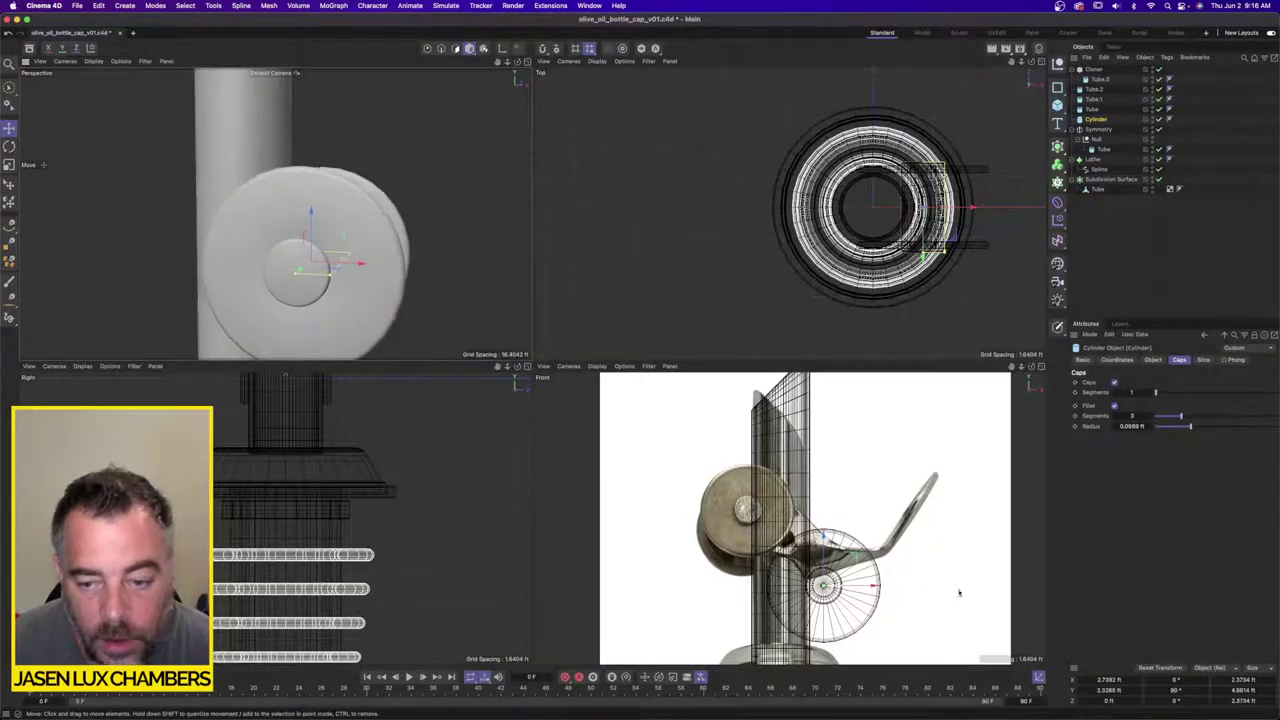
pyautogui.keyDown('alt'); pyautogui.moveTo(422, 296); pyautogui.dragTo(414, 214); pyautogui.keyUp('alt')
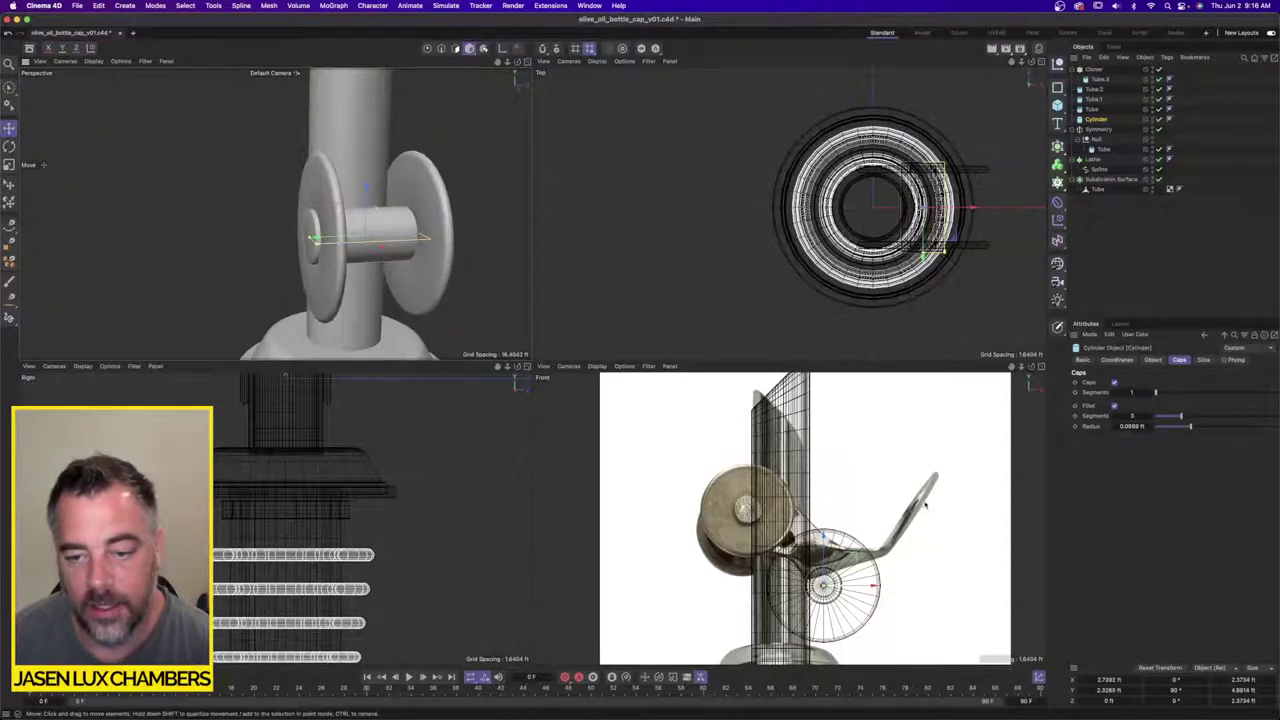
# Step: Switch to Finder, preview Screen Shot 2022-06-02 at 8.06.55 AM, and load it as the front view's background picture
pyautogui.scroll(-1, 925, 505)
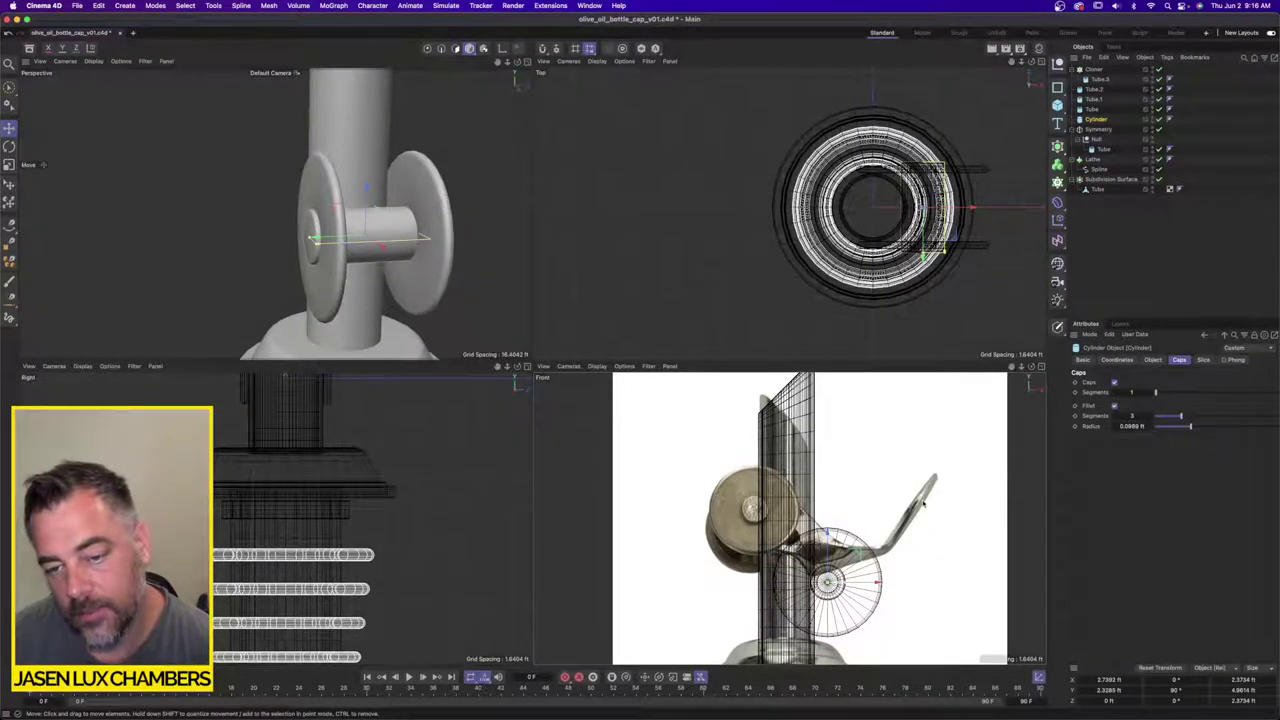
pyautogui.scroll(-3, 924, 505)
pyautogui.press('super+Tab')
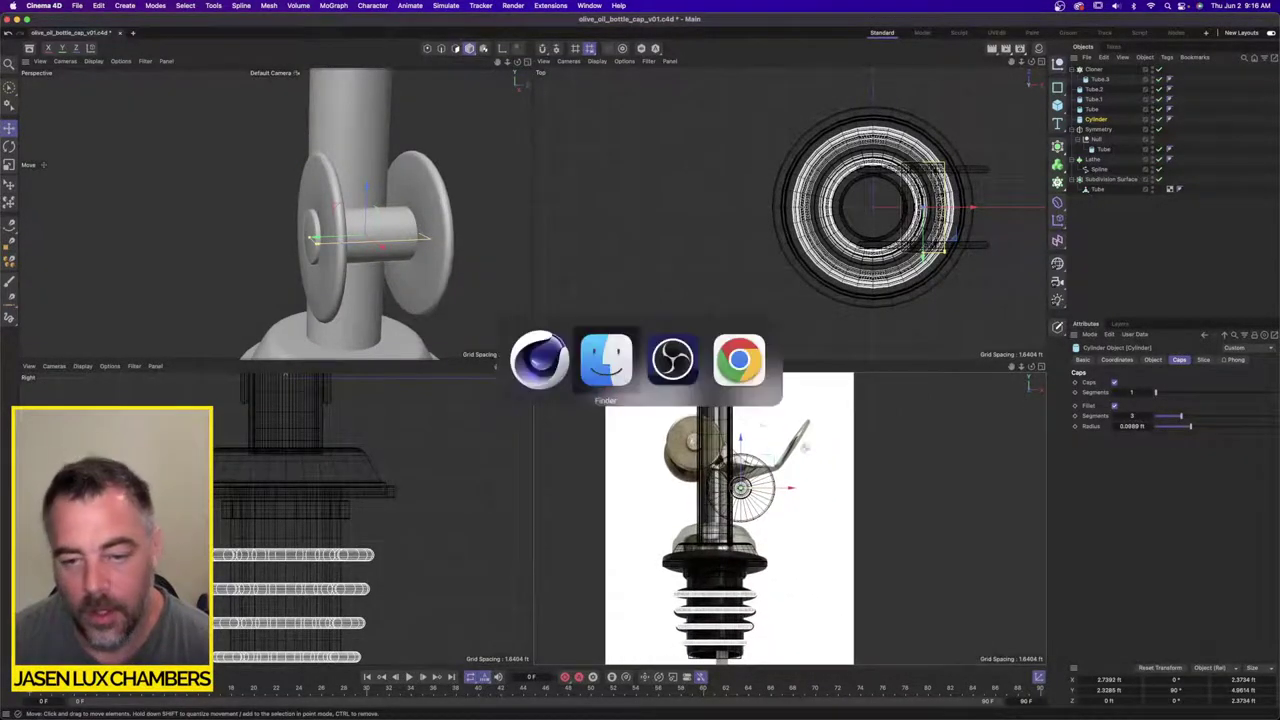
pyautogui.click(962, 266)
pyautogui.press('space')
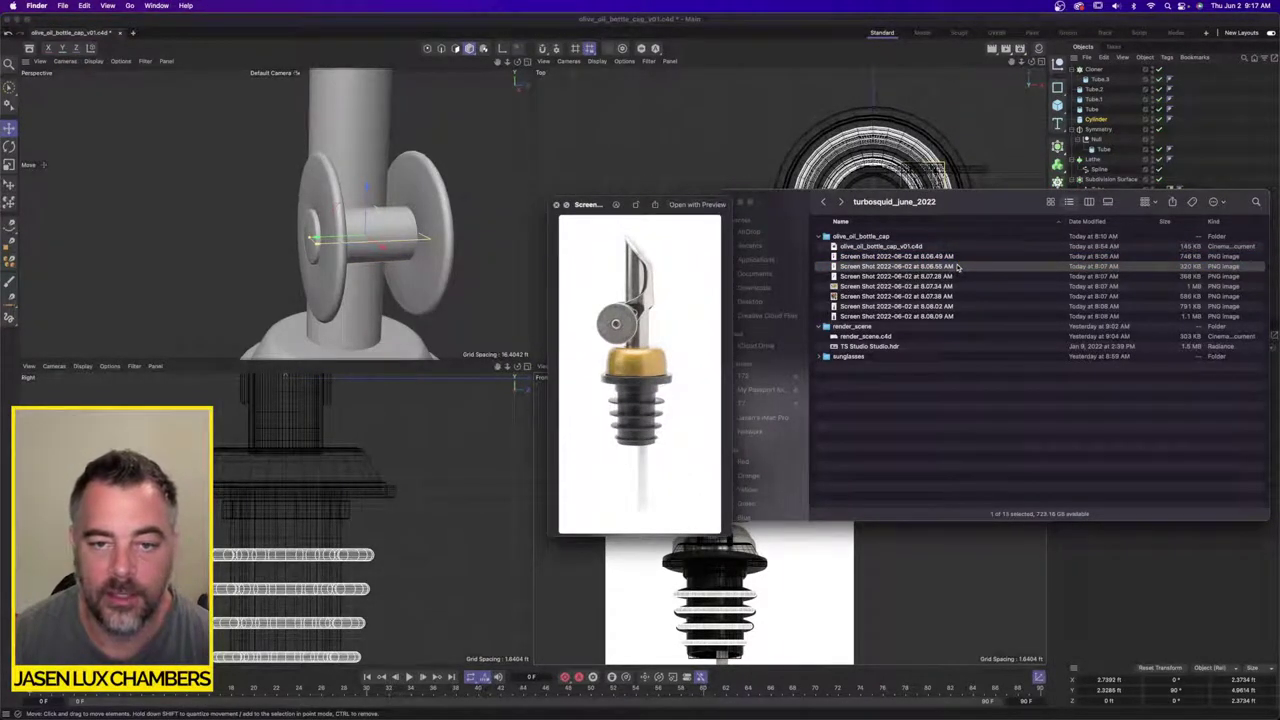
pyautogui.press('space')
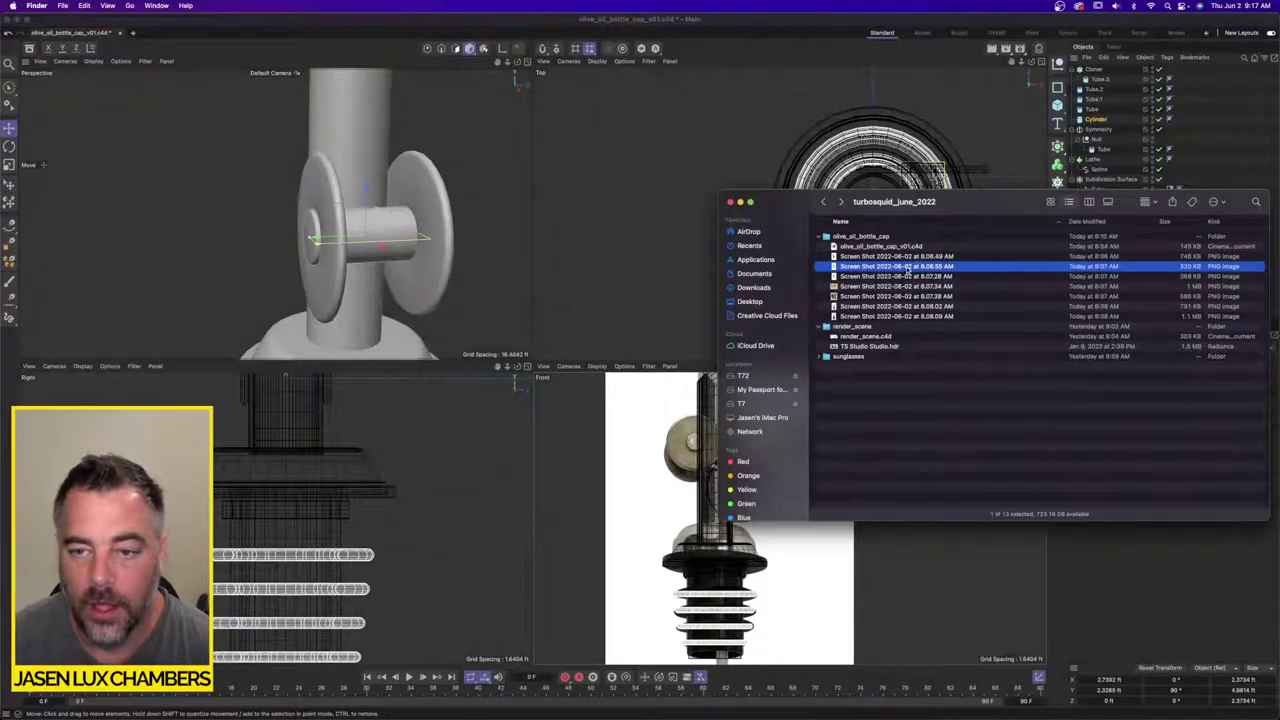
pyautogui.moveTo(910, 268); pyautogui.dragTo(655, 508)
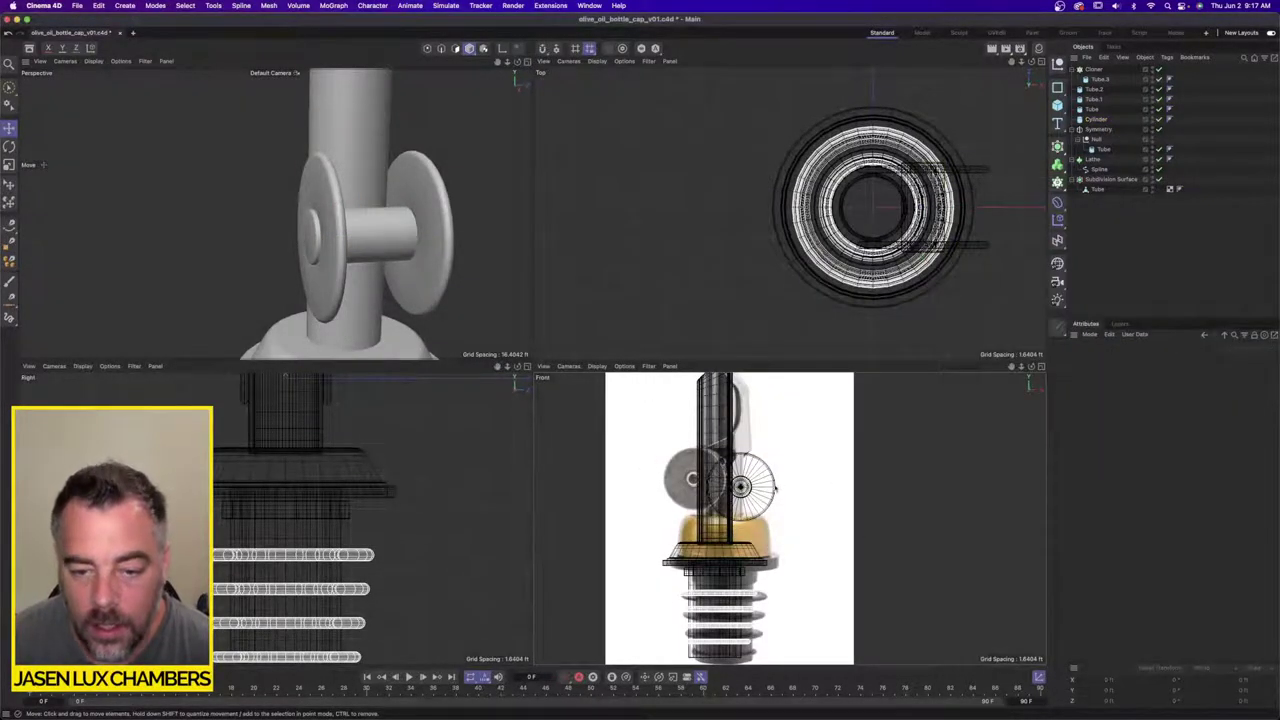
# Step: Shift the front view's background picture to offset X 16 and offset Y -237 to align its spout with the modelled one
pyautogui.scroll(2, 780, 486)
pyautogui.click(553, 366)
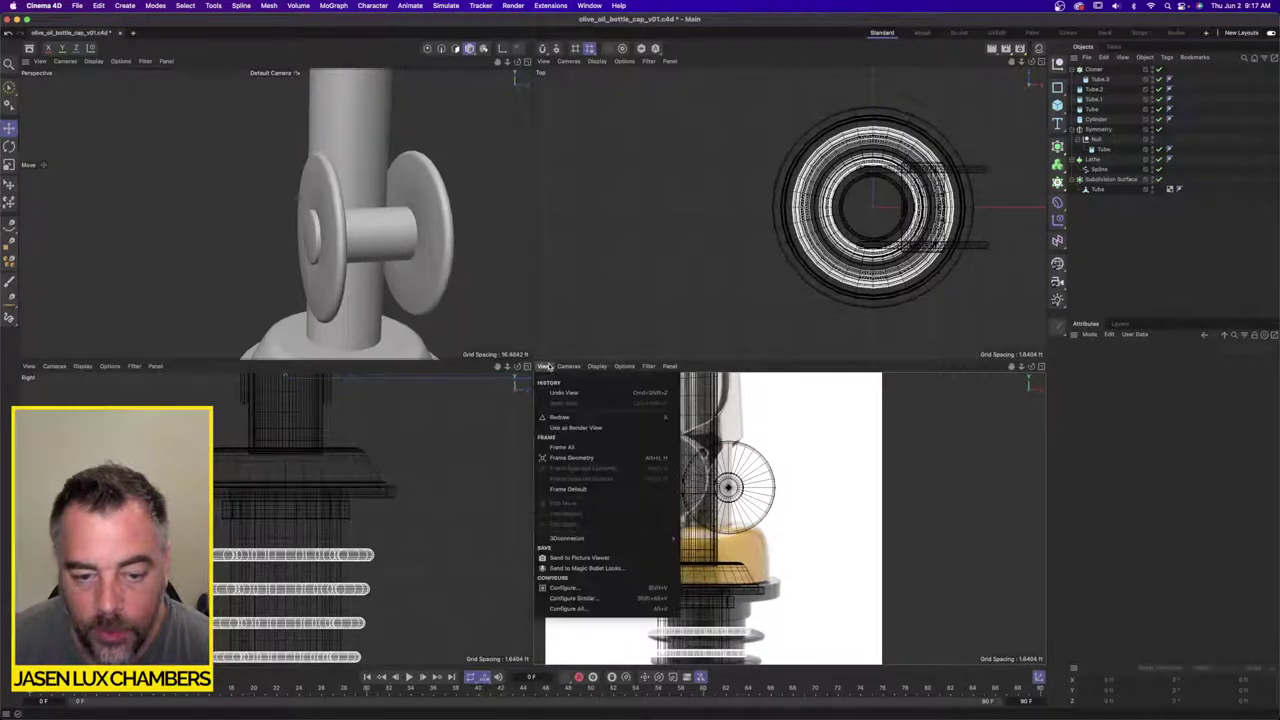
pyautogui.click(582, 589)
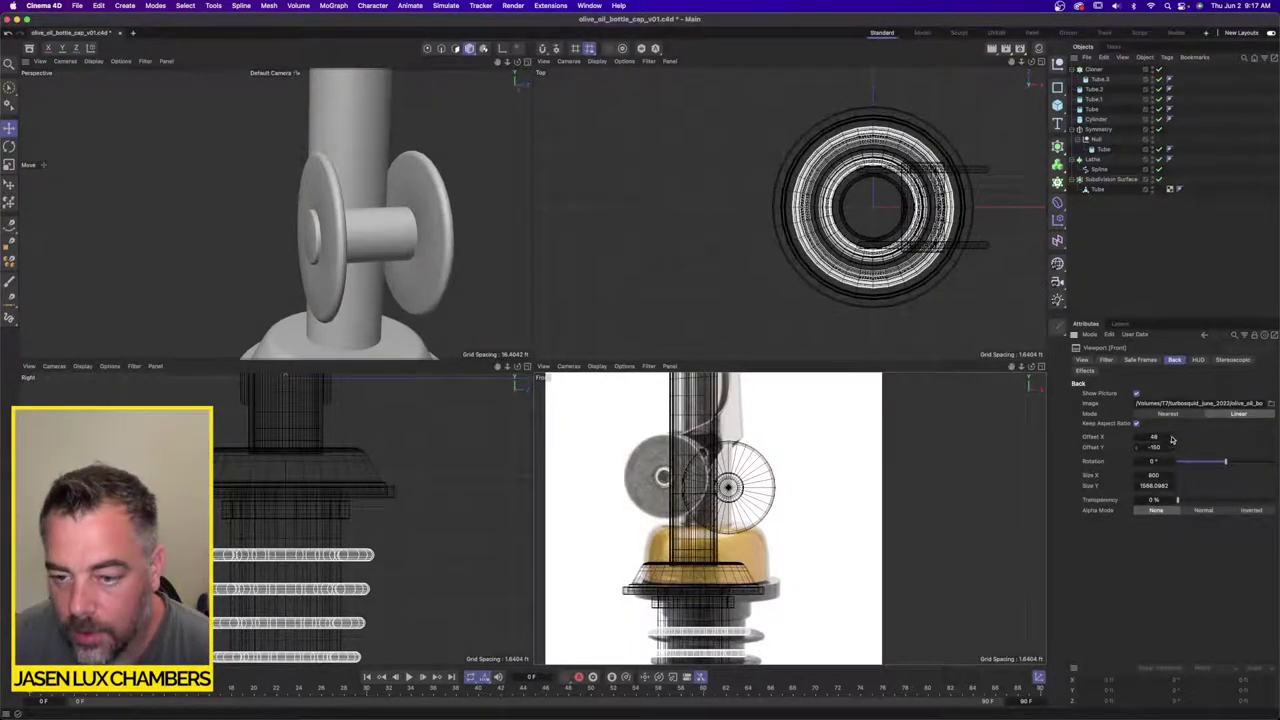
pyautogui.moveTo(1141, 438); pyautogui.dragTo(1134, 451)
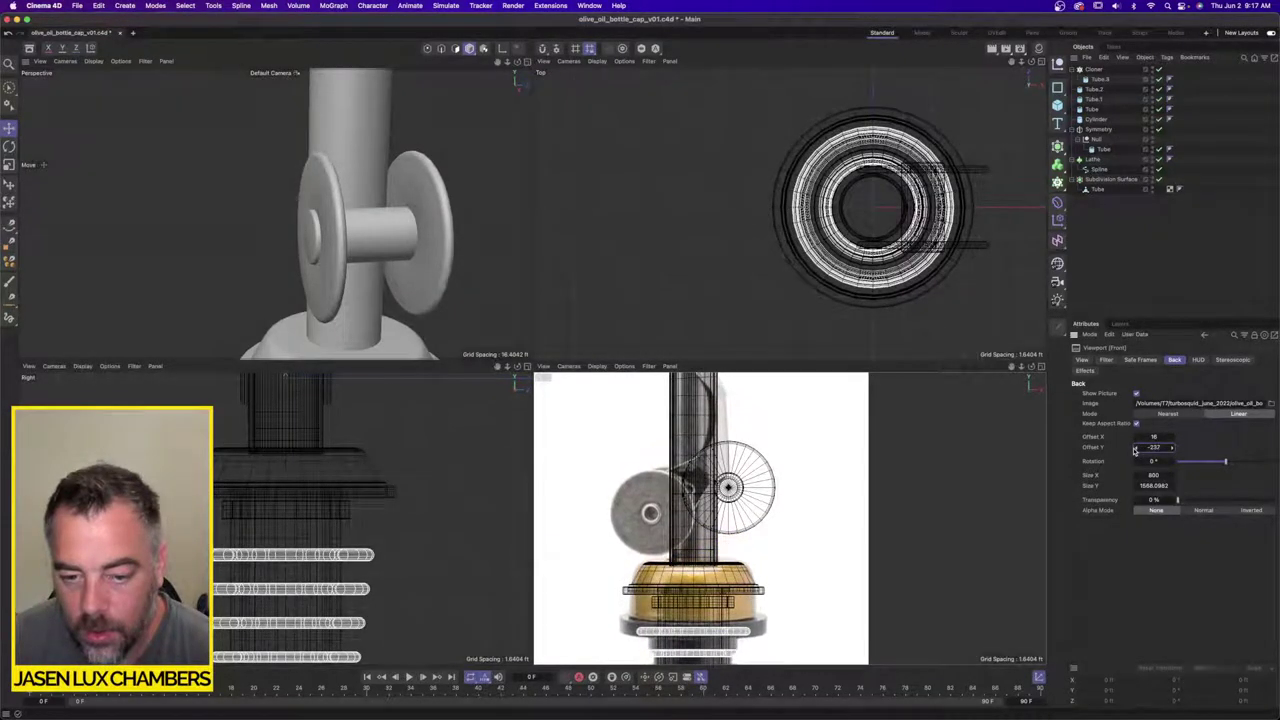
# Step: Maximize the front view, then group all objects under one null and hide it so only the reference picture shows
pyautogui.click(1040, 367)
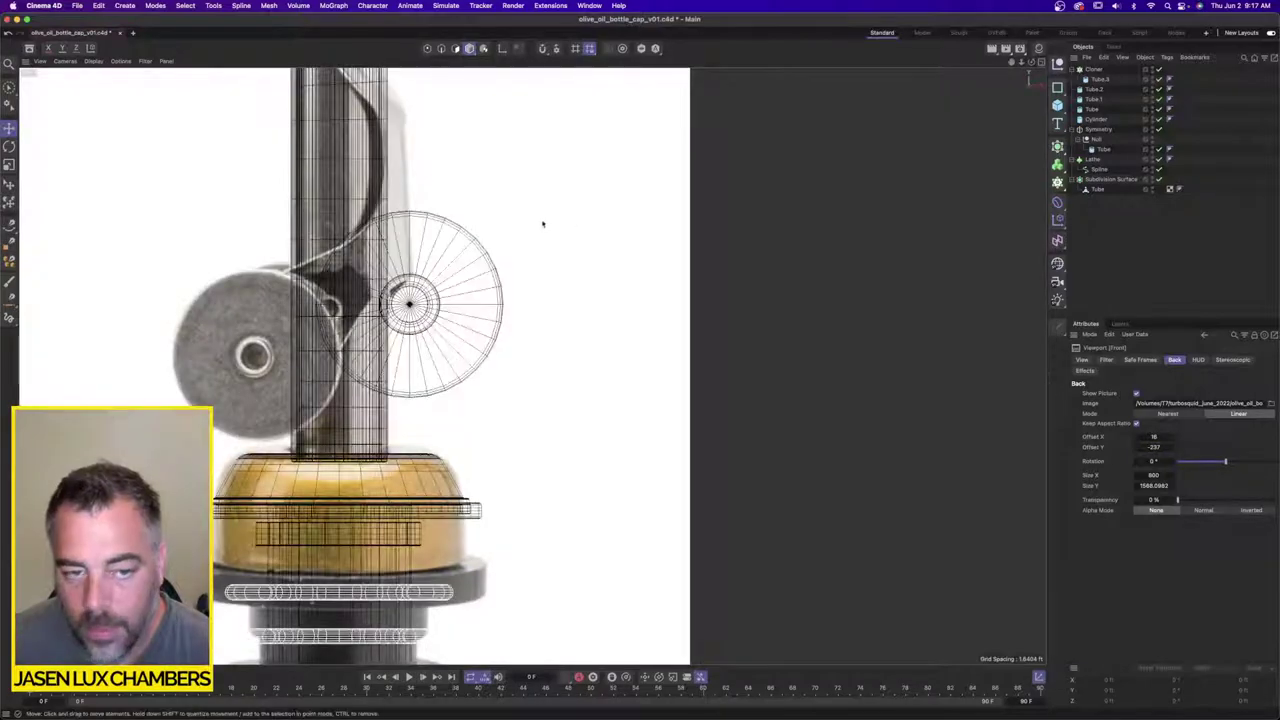
pyautogui.scroll(-1, 476, 232)
pyautogui.keyDown('alt'); pyautogui.moveTo(429, 238); pyautogui.dragTo(632, 391, button='middle'); pyautogui.keyUp('alt')
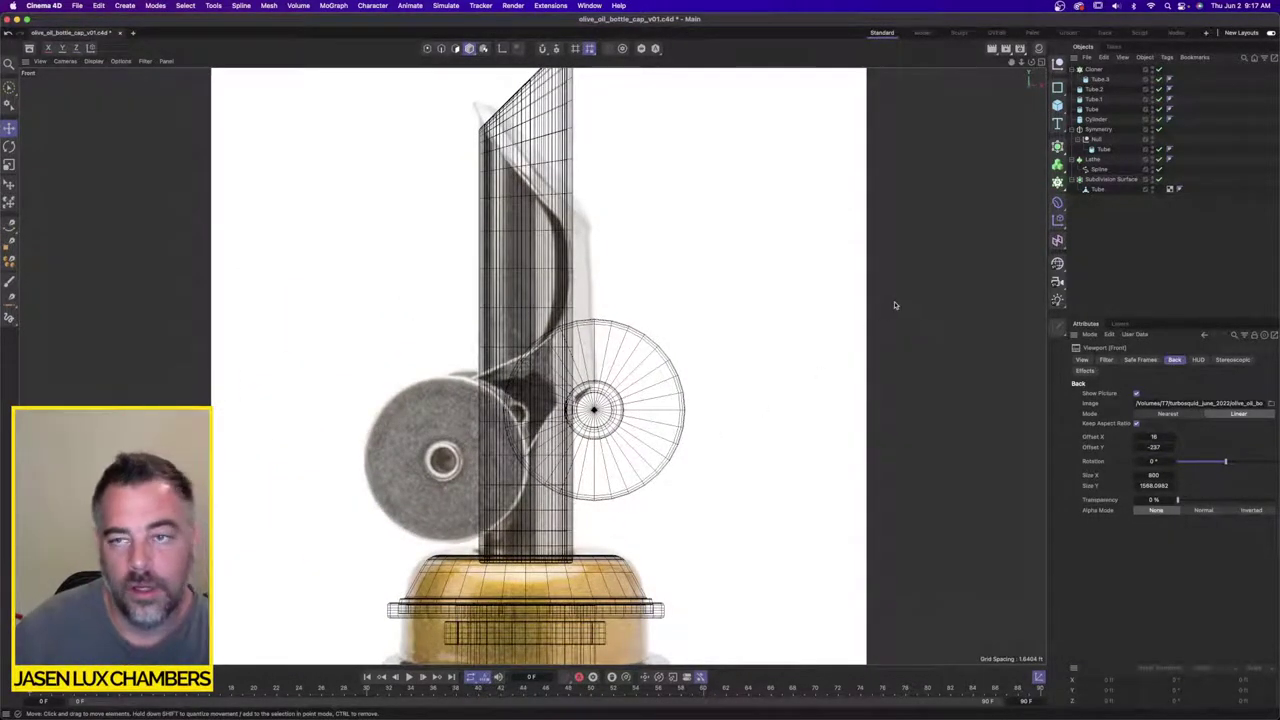
pyautogui.press('super+a')
pyautogui.hotkey('alt', 'g')
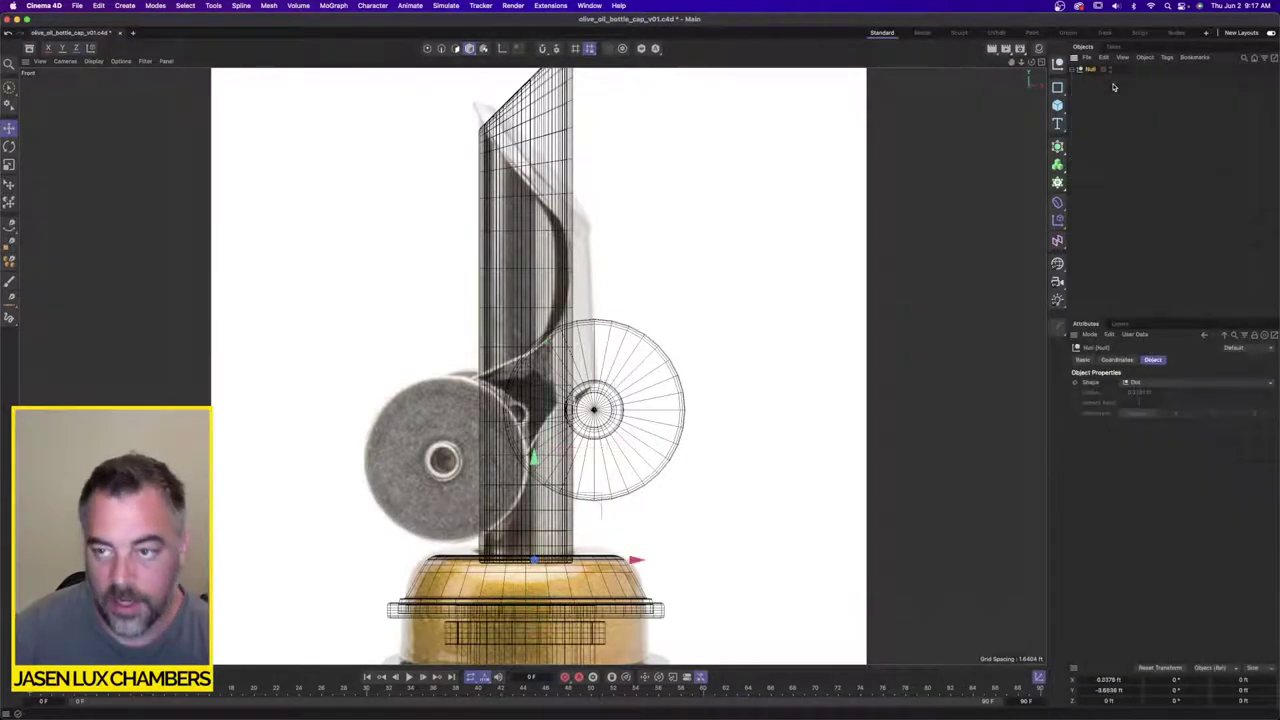
pyautogui.click(1110, 69)
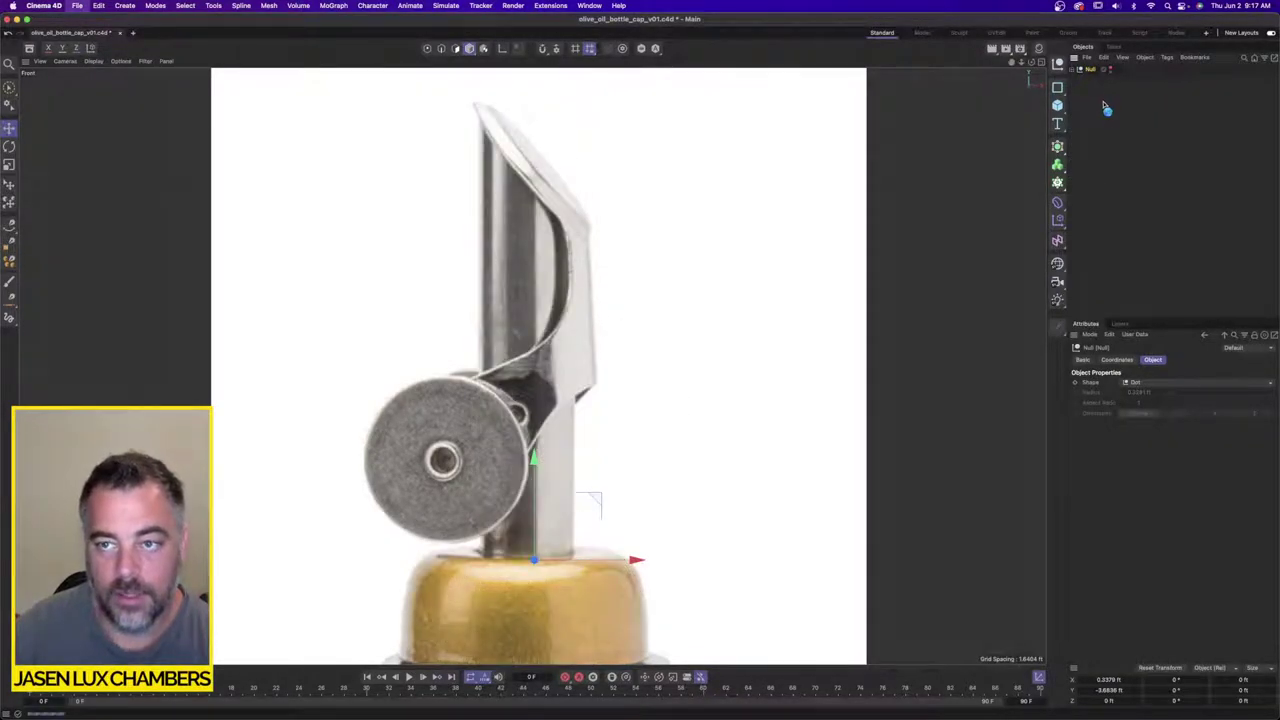
pyautogui.scroll(1, 576, 367)
pyautogui.scroll(1, 576, 367)
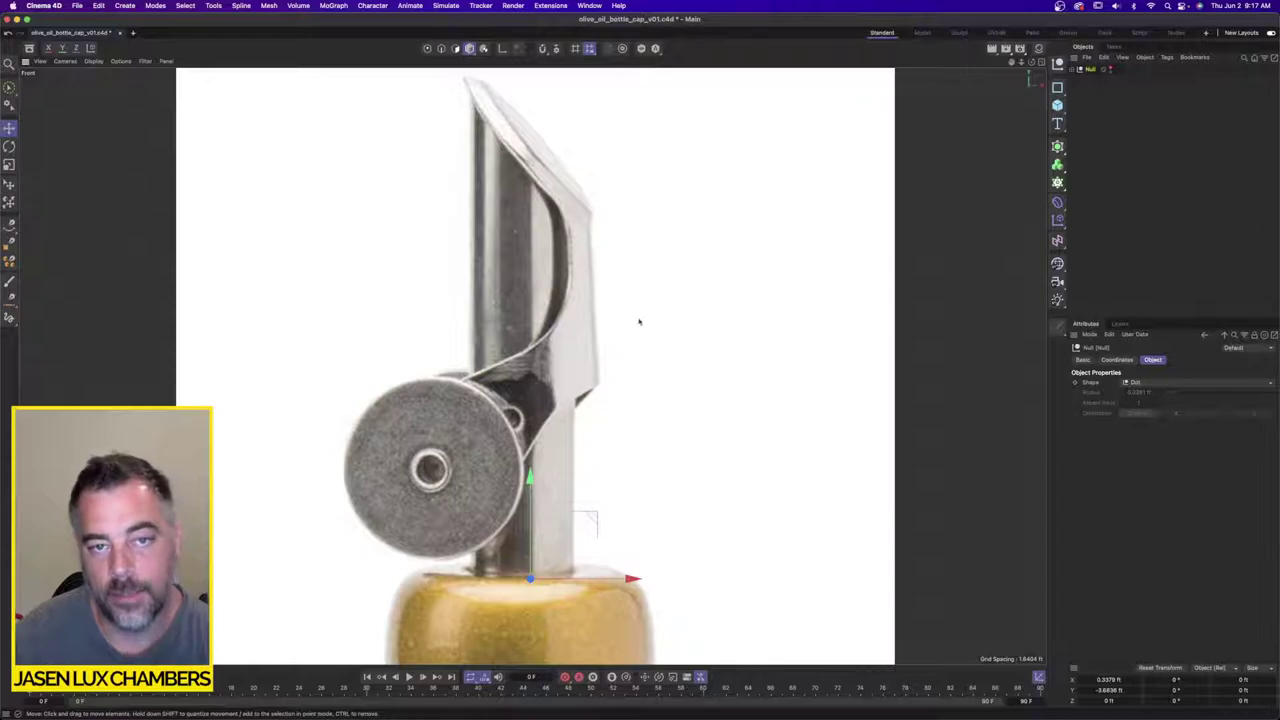
pyautogui.scroll(-2, 639, 321)
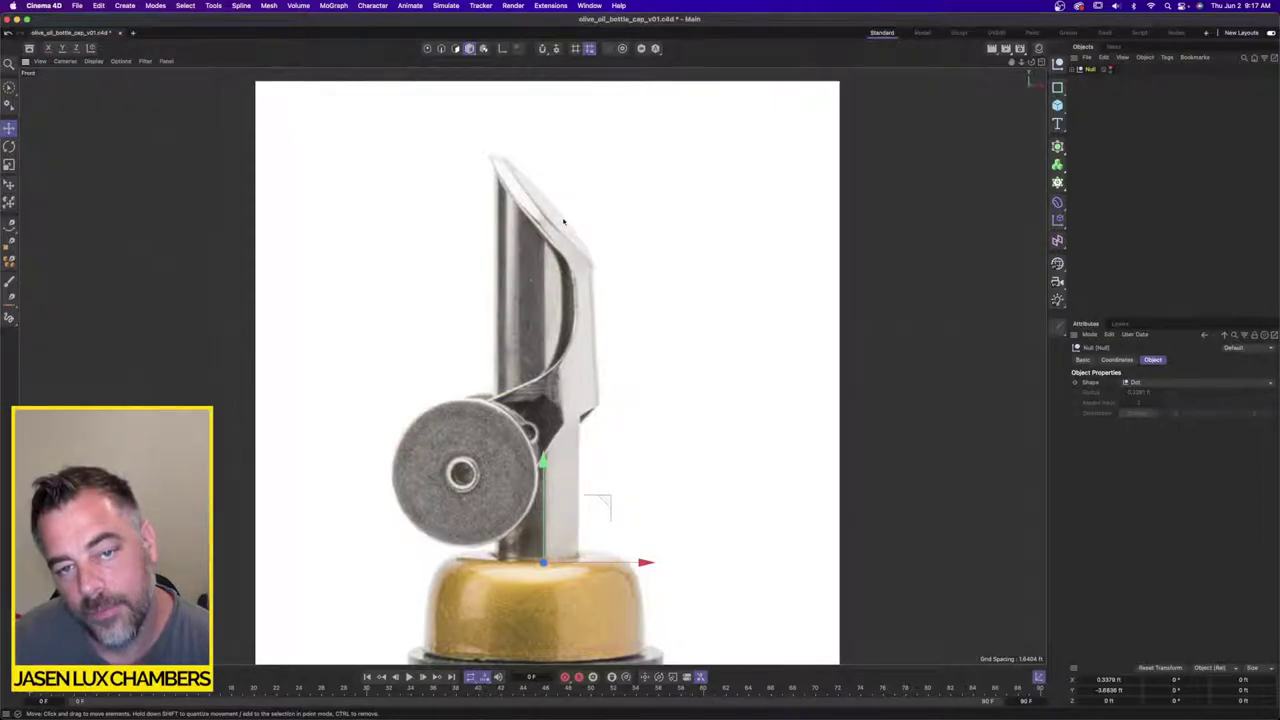
# Step: Add a cylinder, flatten it into a thin disc with a 1.6404 ft radius, and set its height segments to 1
pyautogui.click(1057, 105)
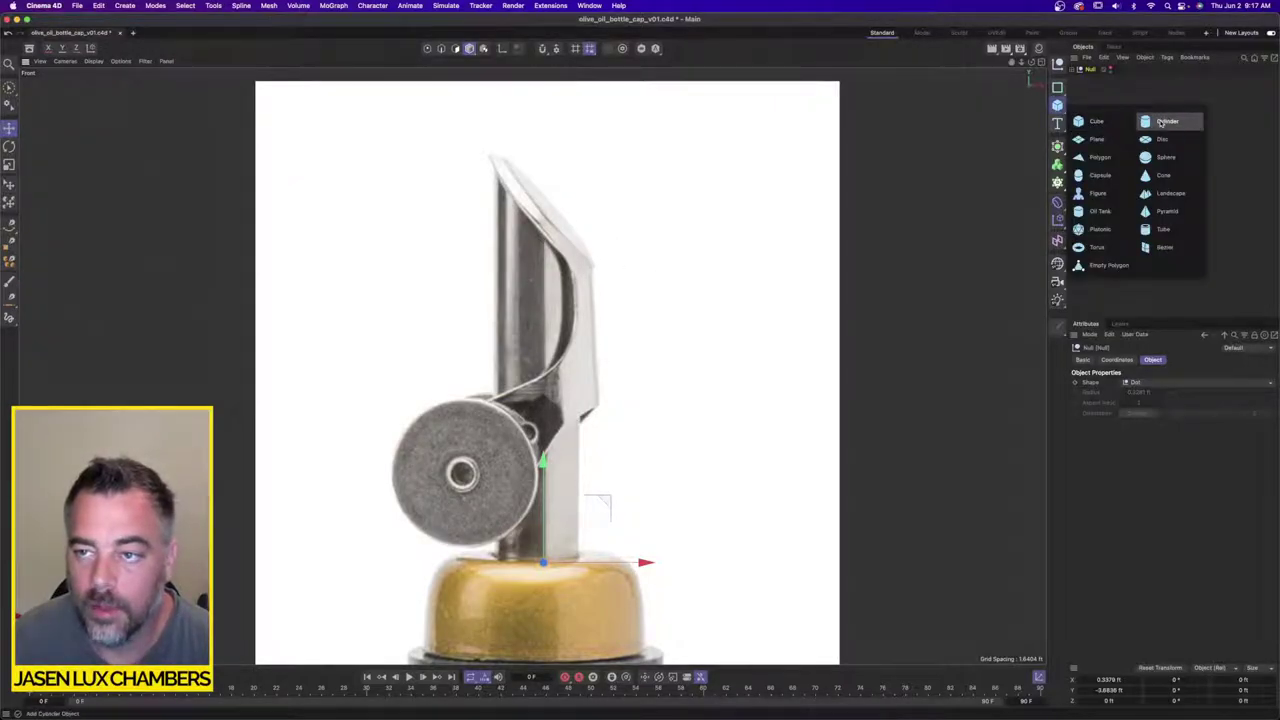
pyautogui.click(1161, 123)
pyautogui.moveTo(549, 412); pyautogui.dragTo(549, 480)
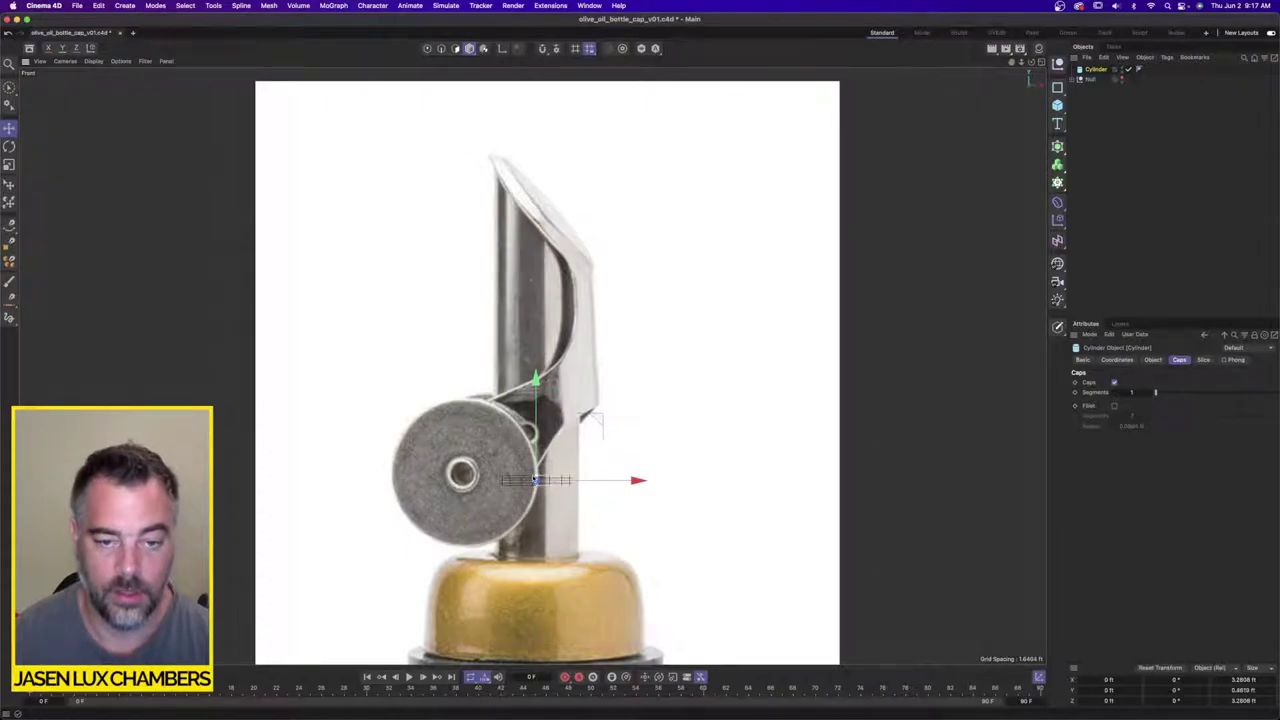
pyautogui.click(1153, 360)
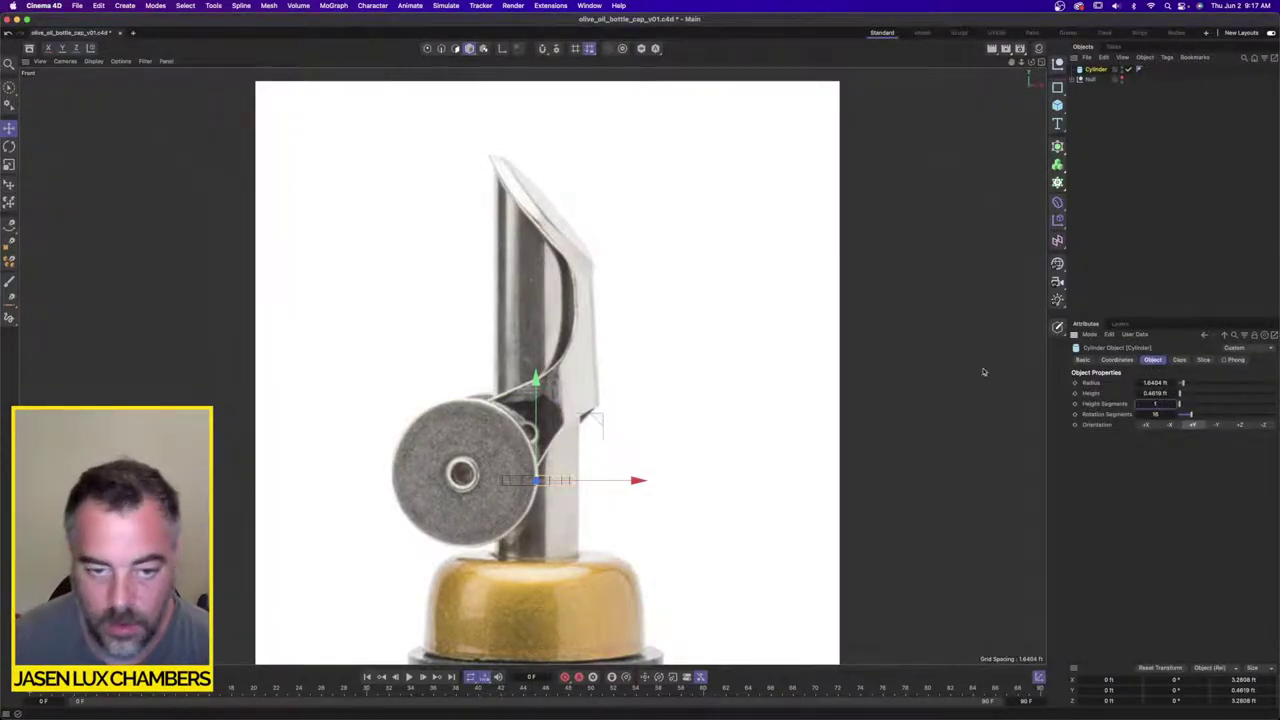
# Step: Raise the flat cylinder to the spout's slanted tip in the reference and rotate it 45° about Z
pyautogui.moveTo(537, 378); pyautogui.dragTo(597, 94)
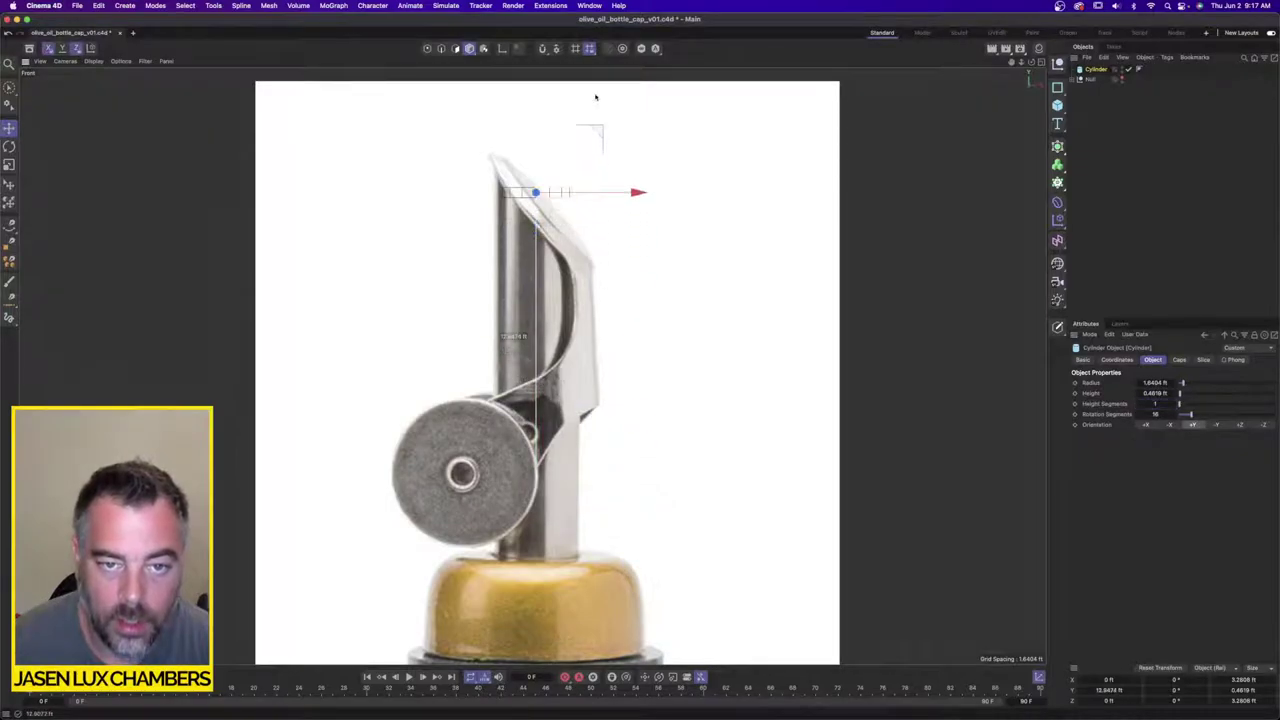
pyautogui.scroll(5, 598, 183)
pyautogui.press('r')
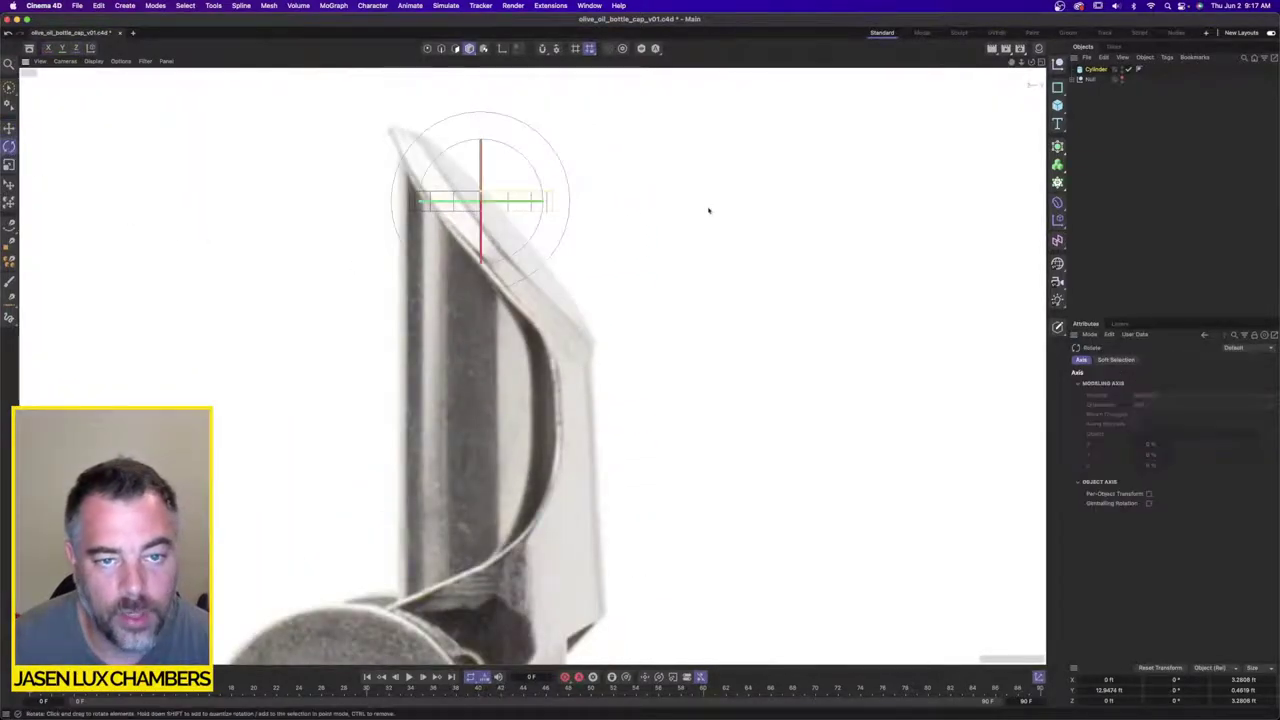
pyautogui.moveTo(709, 206); pyautogui.dragTo(671, 337)
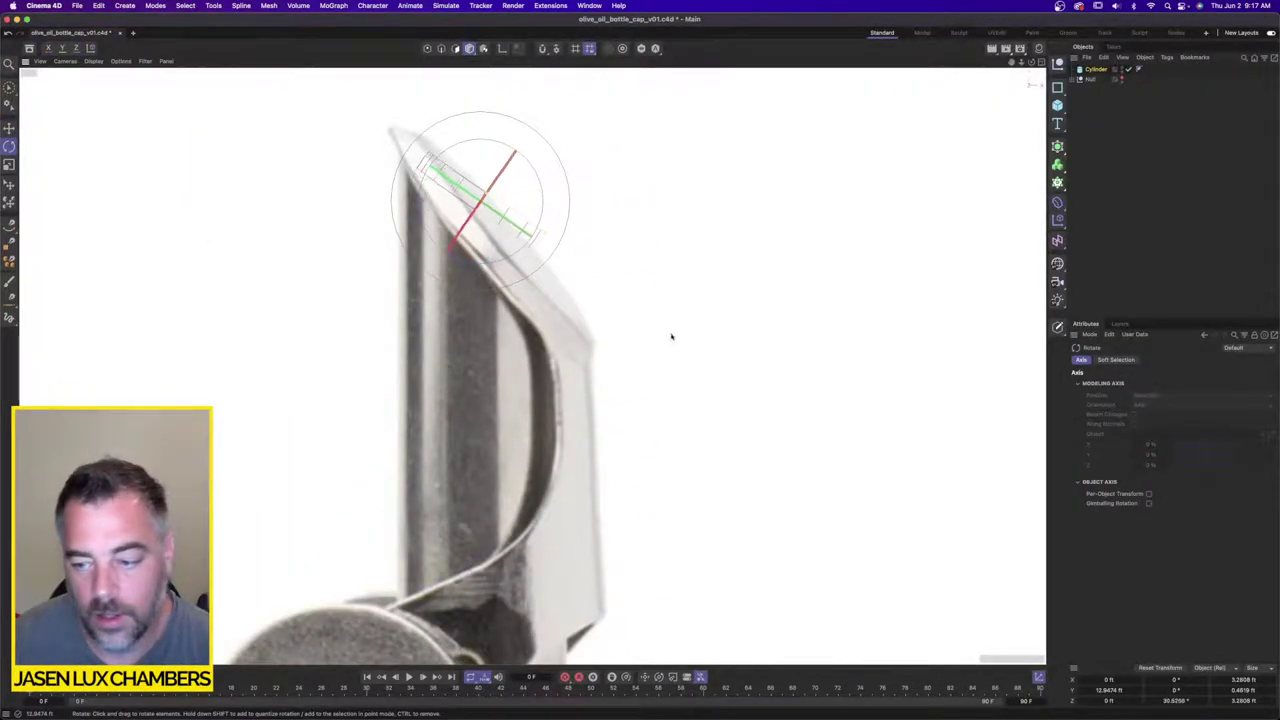
pyautogui.click(1176, 700)
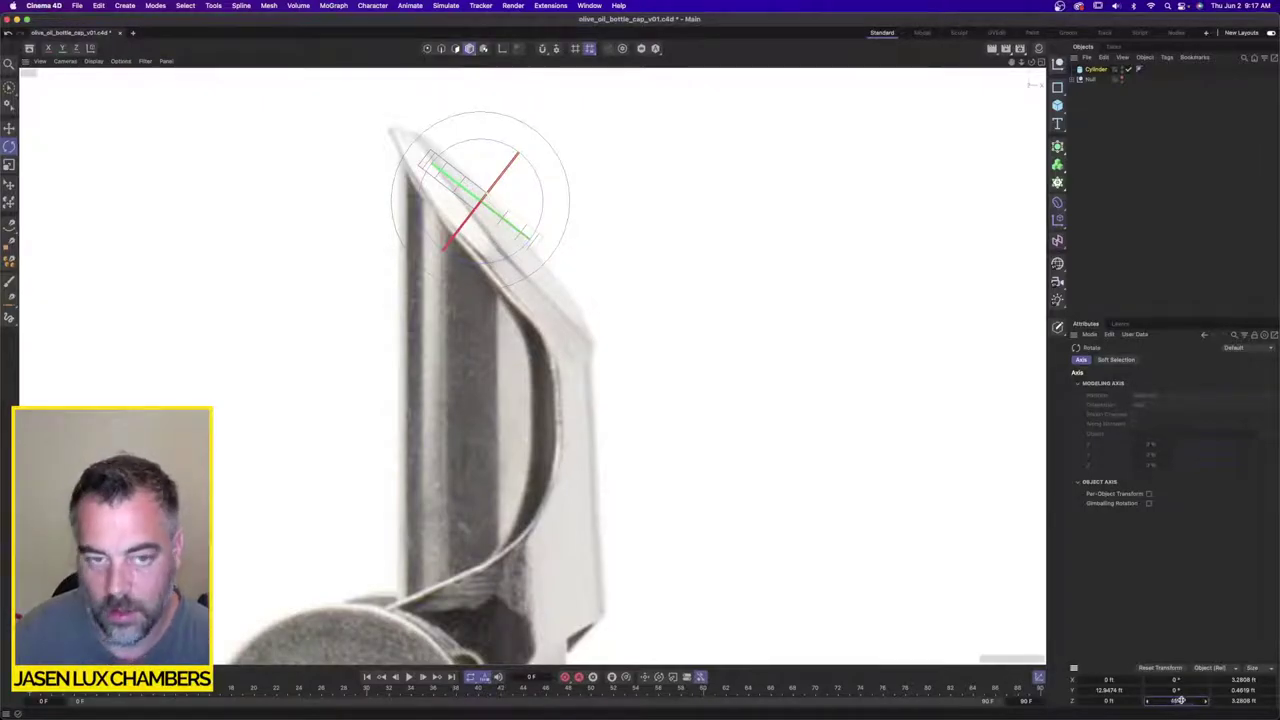
pyautogui.press('Return')
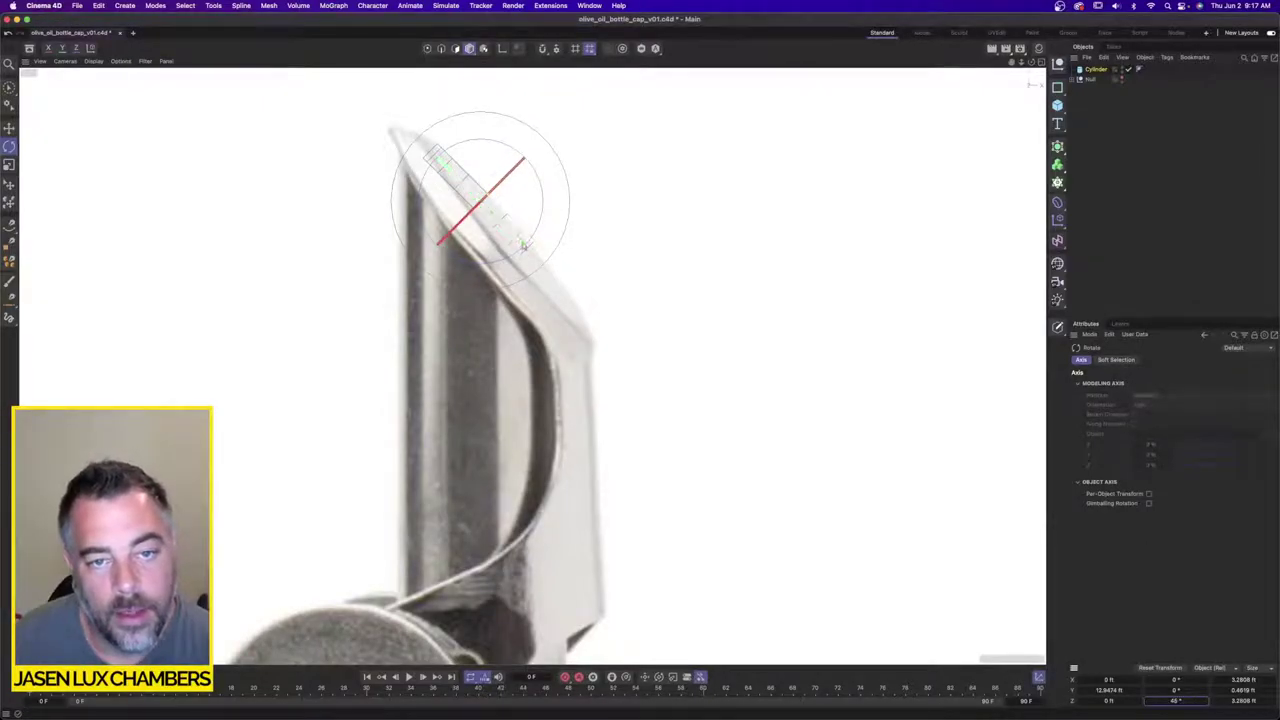
# Step: Move the tilted cylinder onto the middle of the lid's slanted top in the reference picture
pyautogui.click(9, 129)
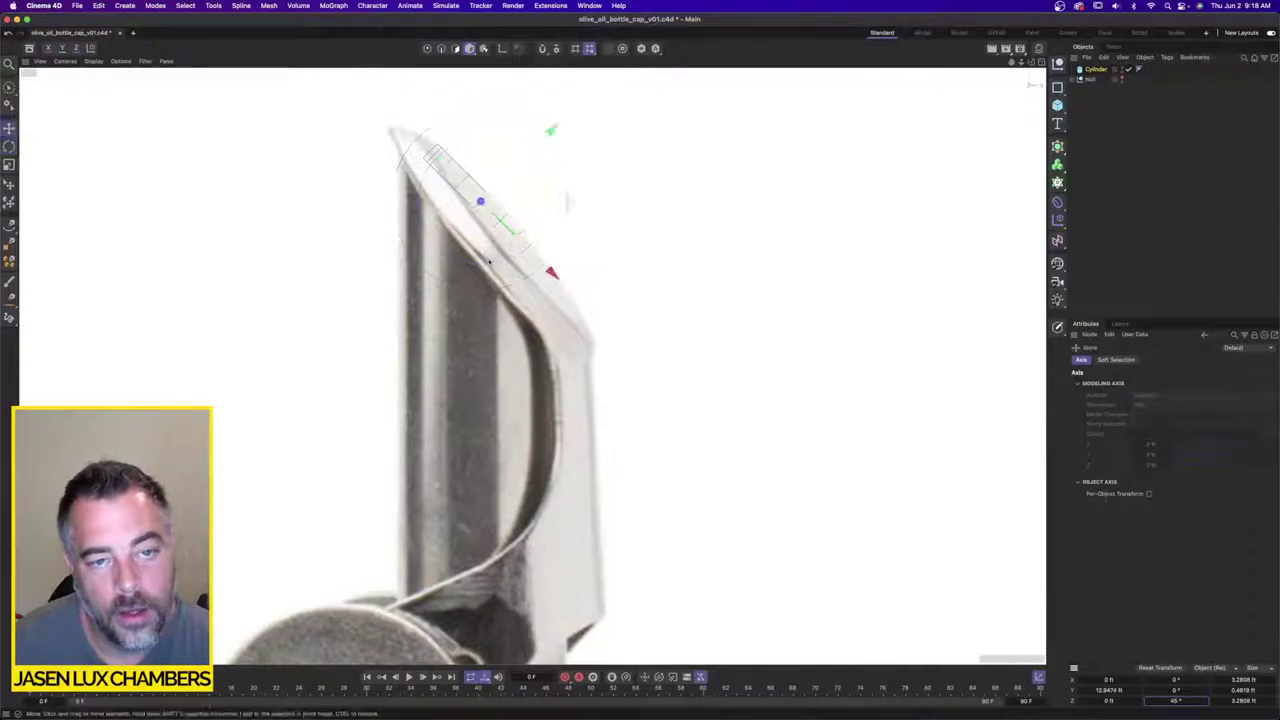
pyautogui.moveTo(532, 259); pyautogui.dragTo(553, 282)
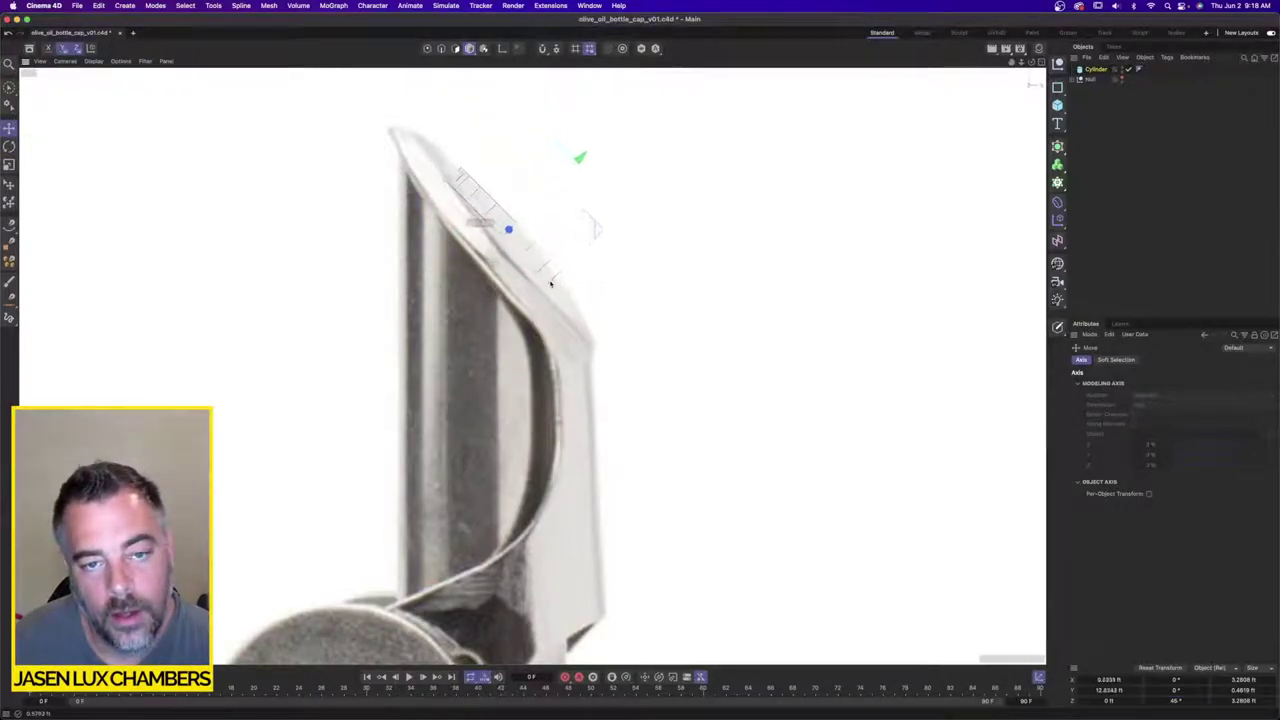
pyautogui.moveTo(626, 200); pyautogui.dragTo(620, 214)
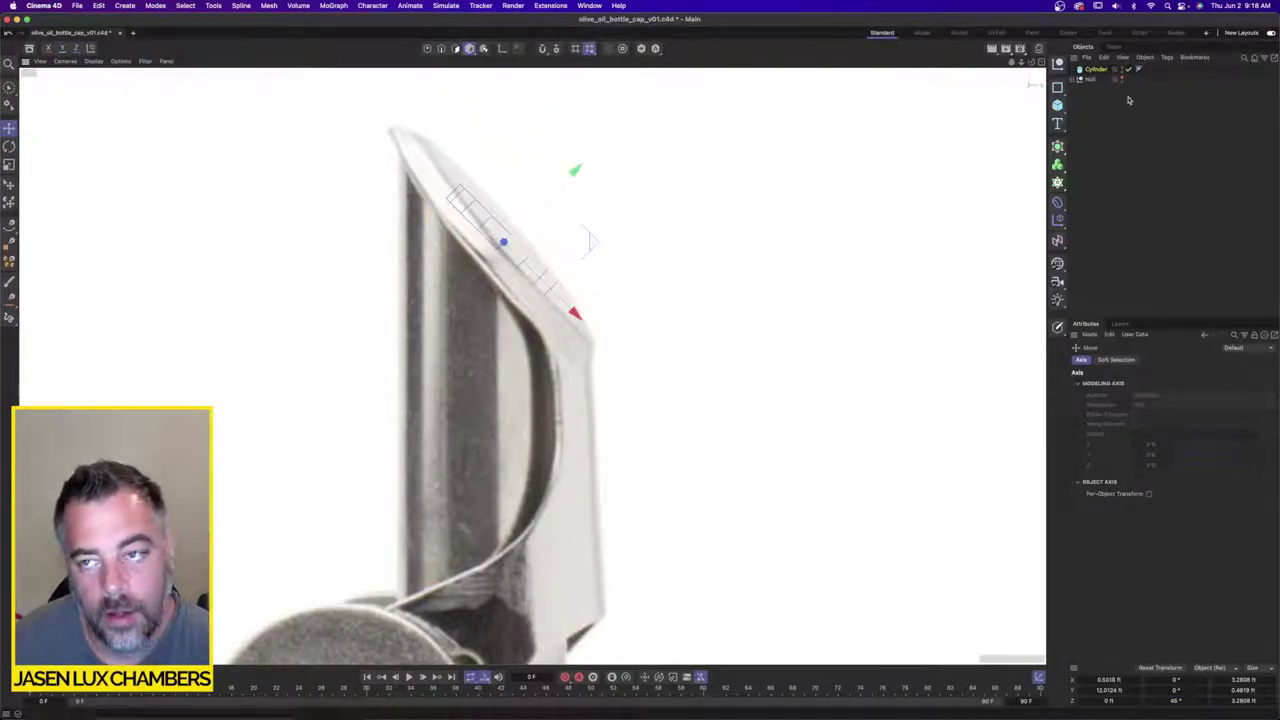
# Step: Thin the tilted cylinder to a height of 0.096 ft and scale it up to span the lid's slanted top
pyautogui.scroll(3, 591, 203)
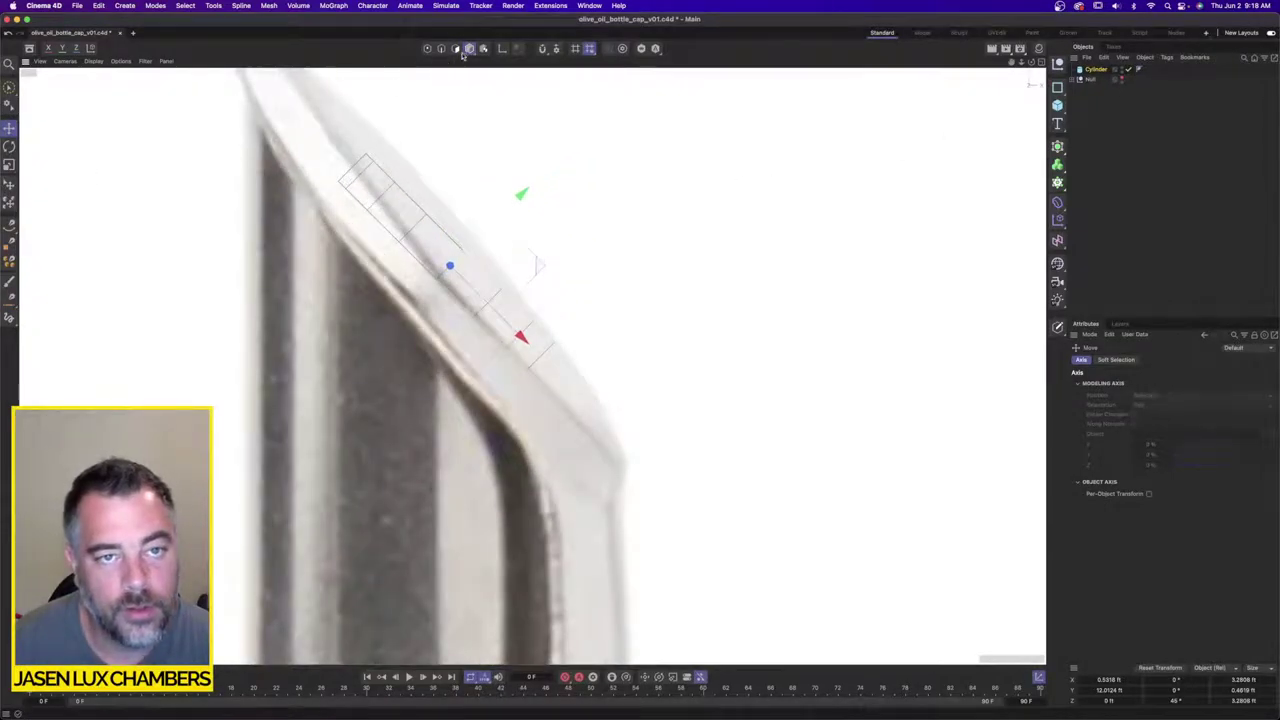
pyautogui.moveTo(463, 253); pyautogui.dragTo(452, 263)
pyautogui.click(10, 164)
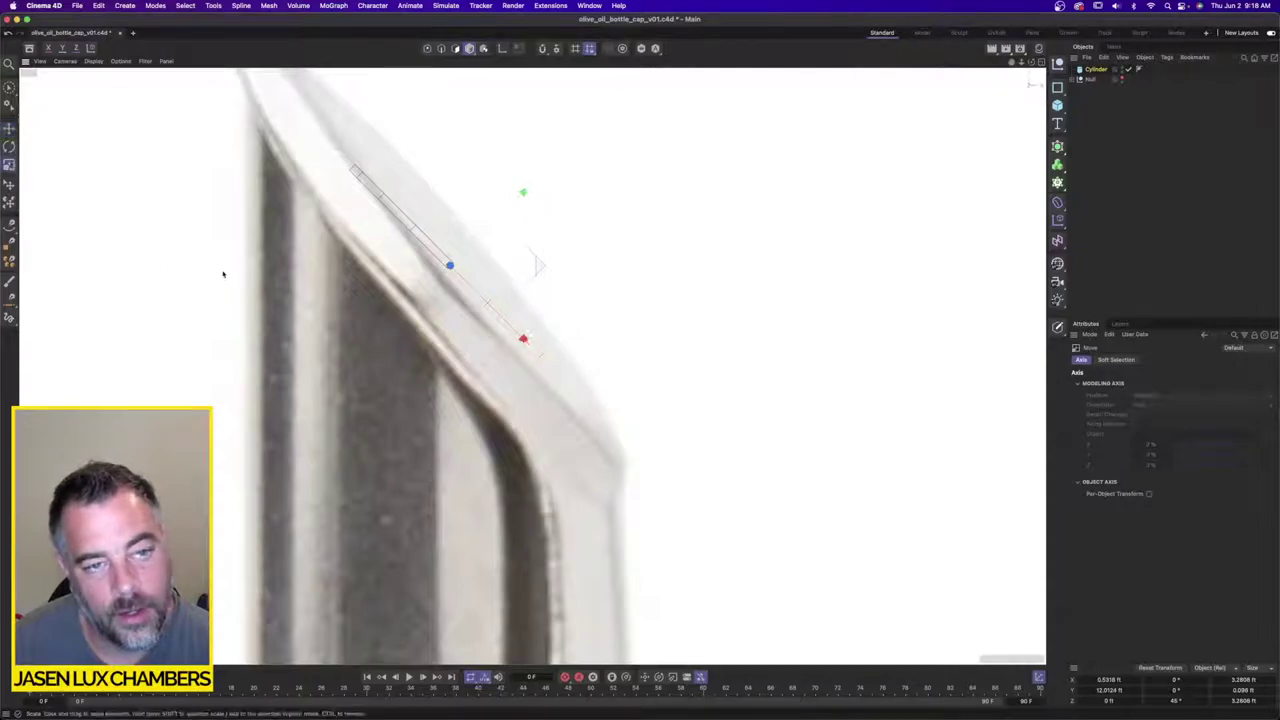
pyautogui.scroll(-2, 698, 292)
pyautogui.moveTo(698, 292); pyautogui.dragTo(690, 323, button='middle')
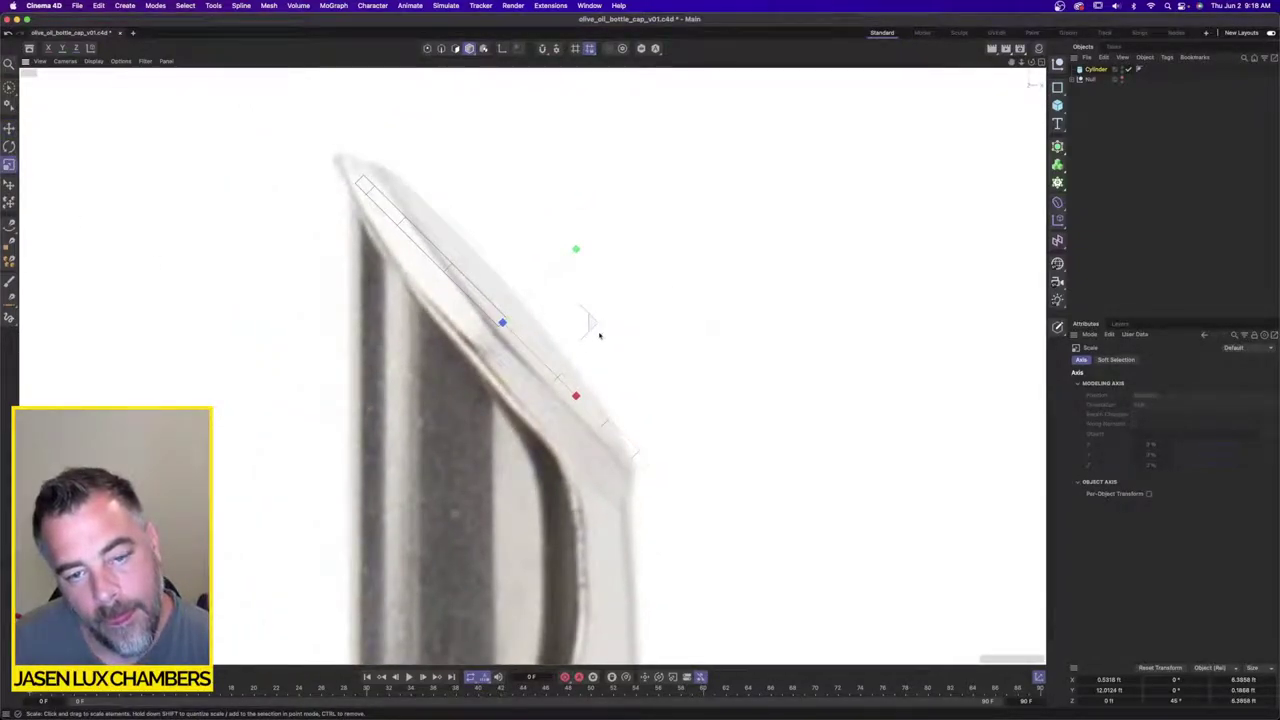
# Step: Rotate the flat cylinder to about 48.7° to match the lid's slant, and shift it slightly outward onto the lid's top edge
pyautogui.click(9, 145)
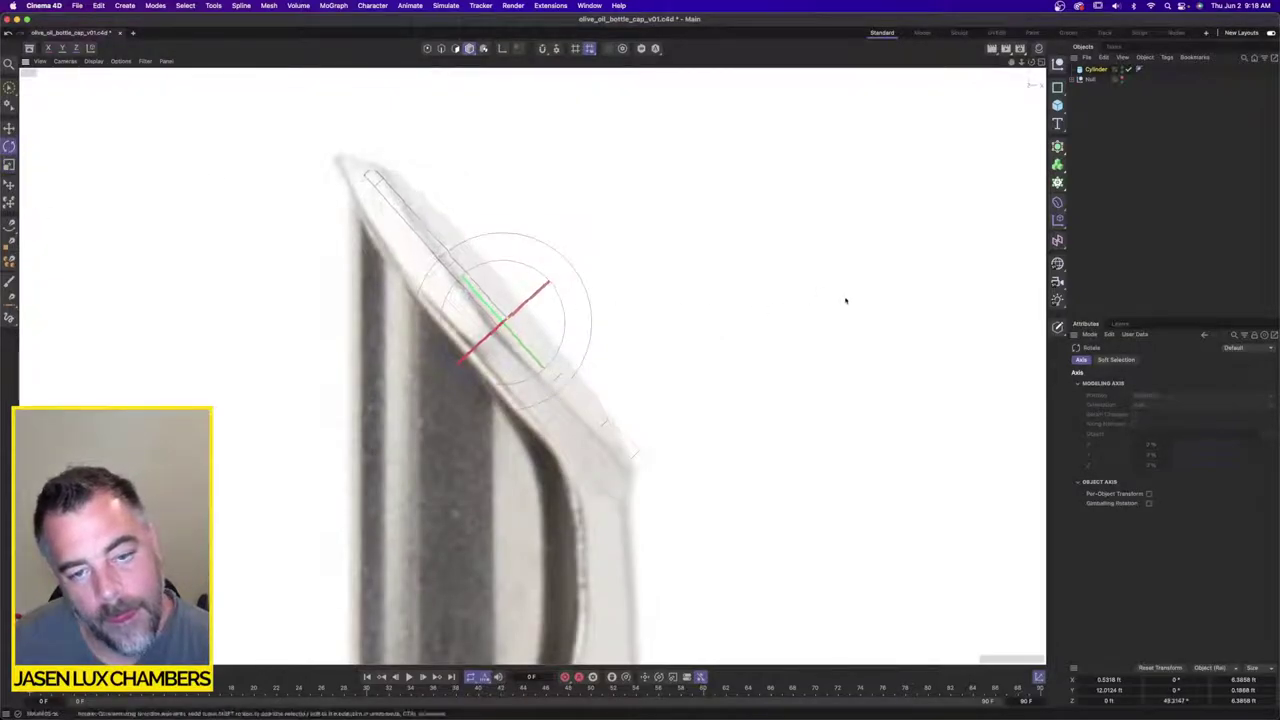
pyautogui.click(9, 127)
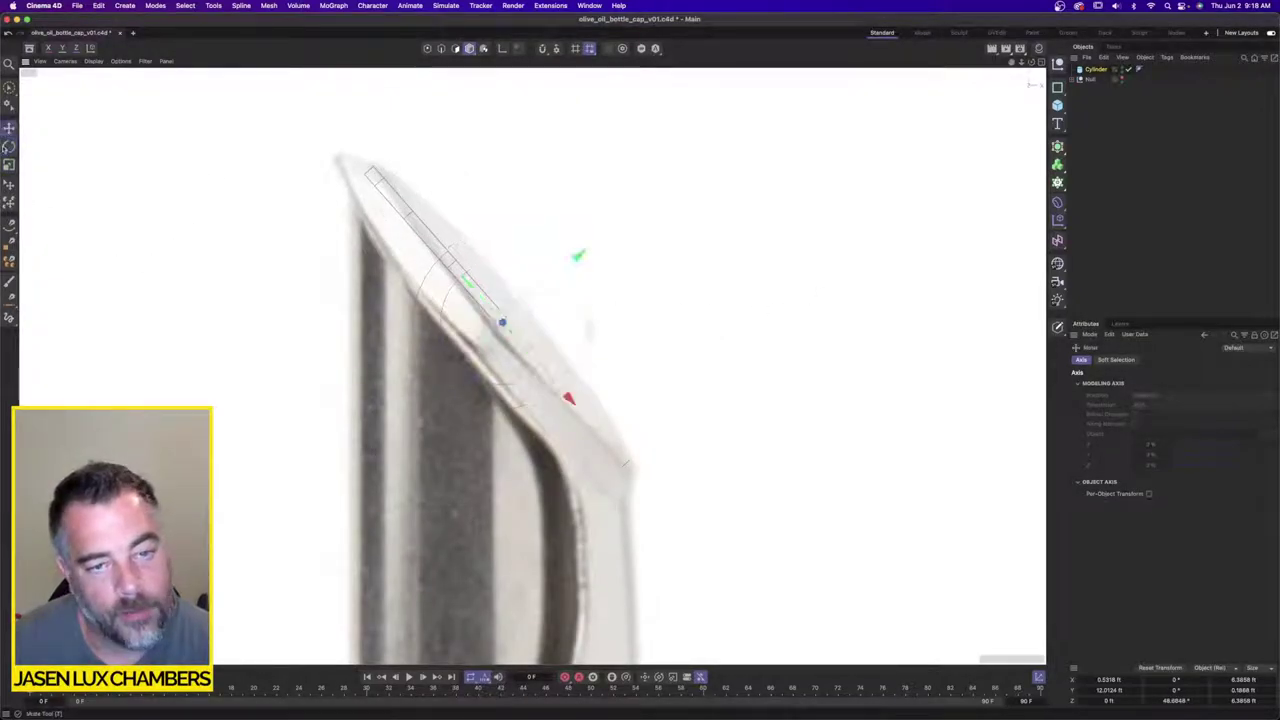
pyautogui.moveTo(580, 257); pyautogui.dragTo(587, 254)
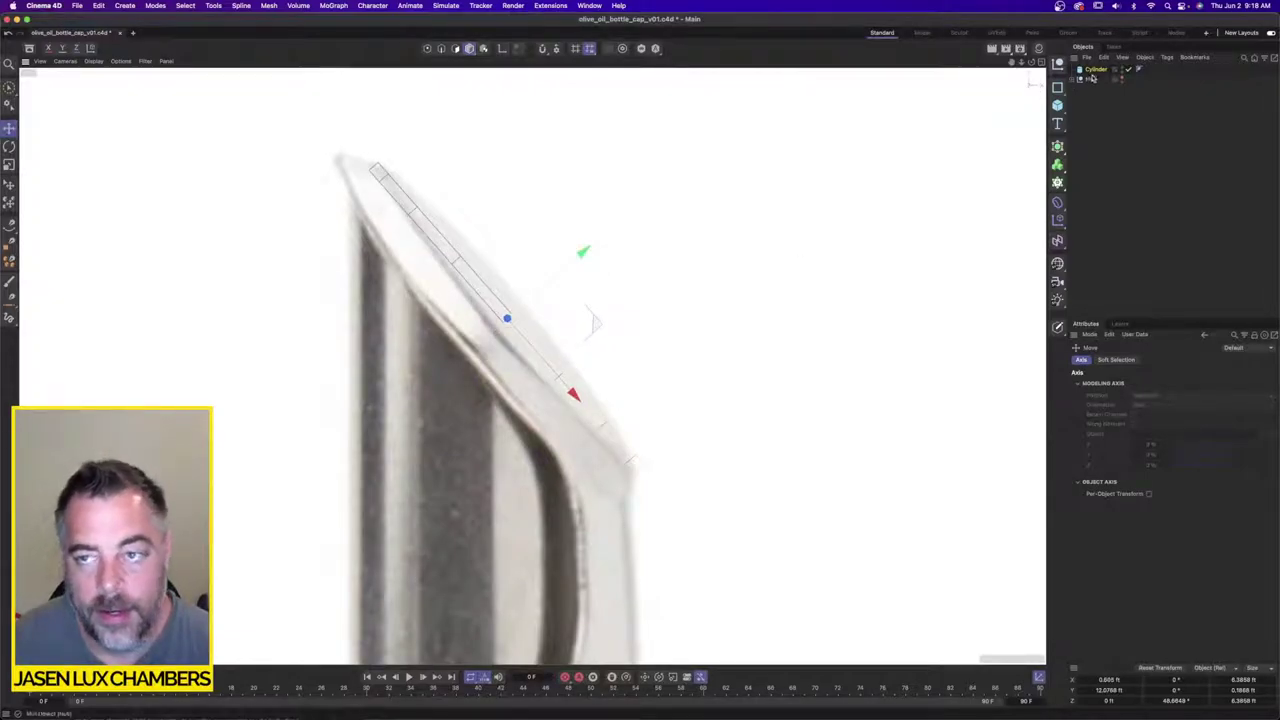
# Step: Make the cylinder editable and select all polygons on its underside with Polygon Selection
pyautogui.click(1092, 71)
pyautogui.click(1059, 328)
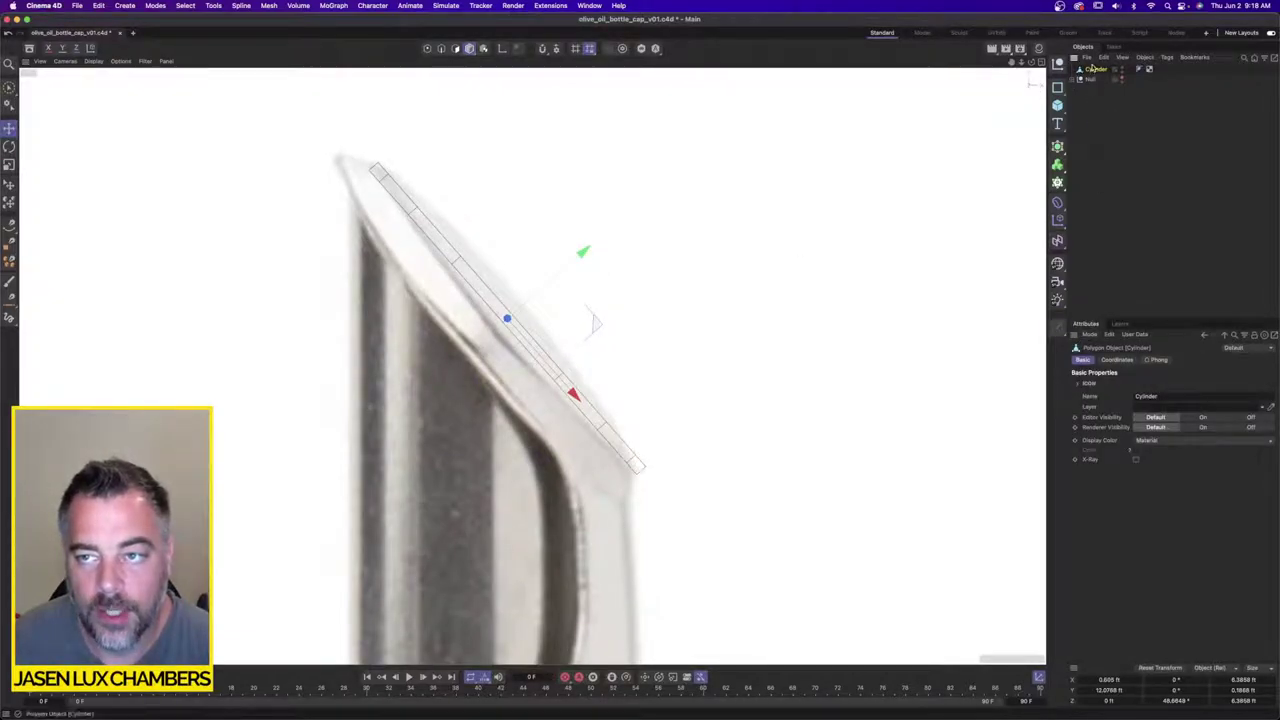
pyautogui.moveTo(9, 88); pyautogui.dragTo(65, 162)
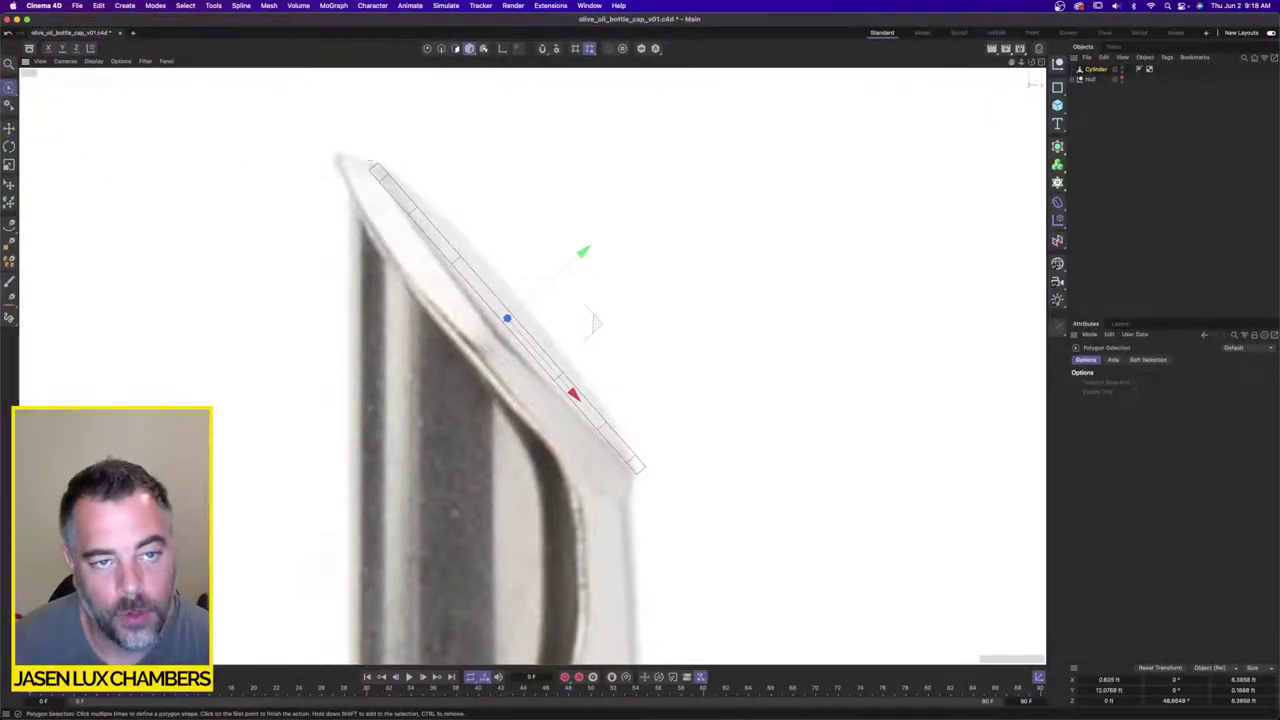
pyautogui.click(239, 163)
pyautogui.press('Escape')
pyautogui.click(455, 48)
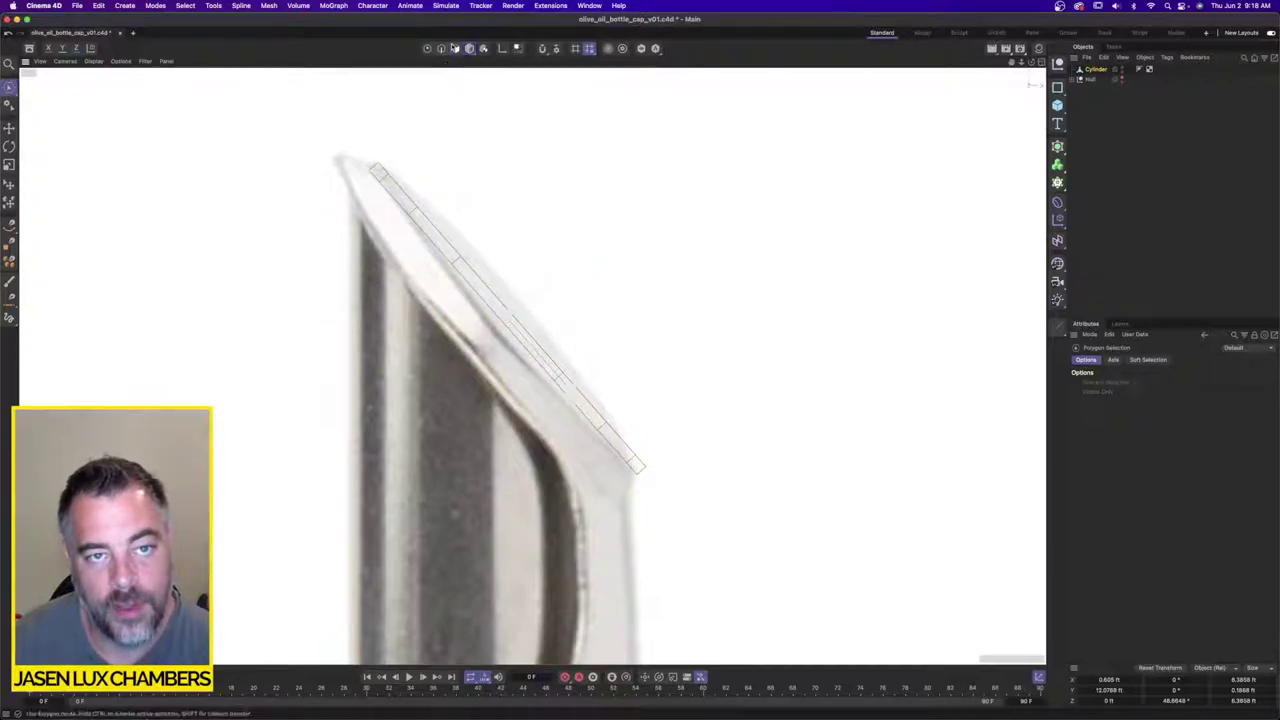
pyautogui.click(314, 300)
pyautogui.click(320, 115)
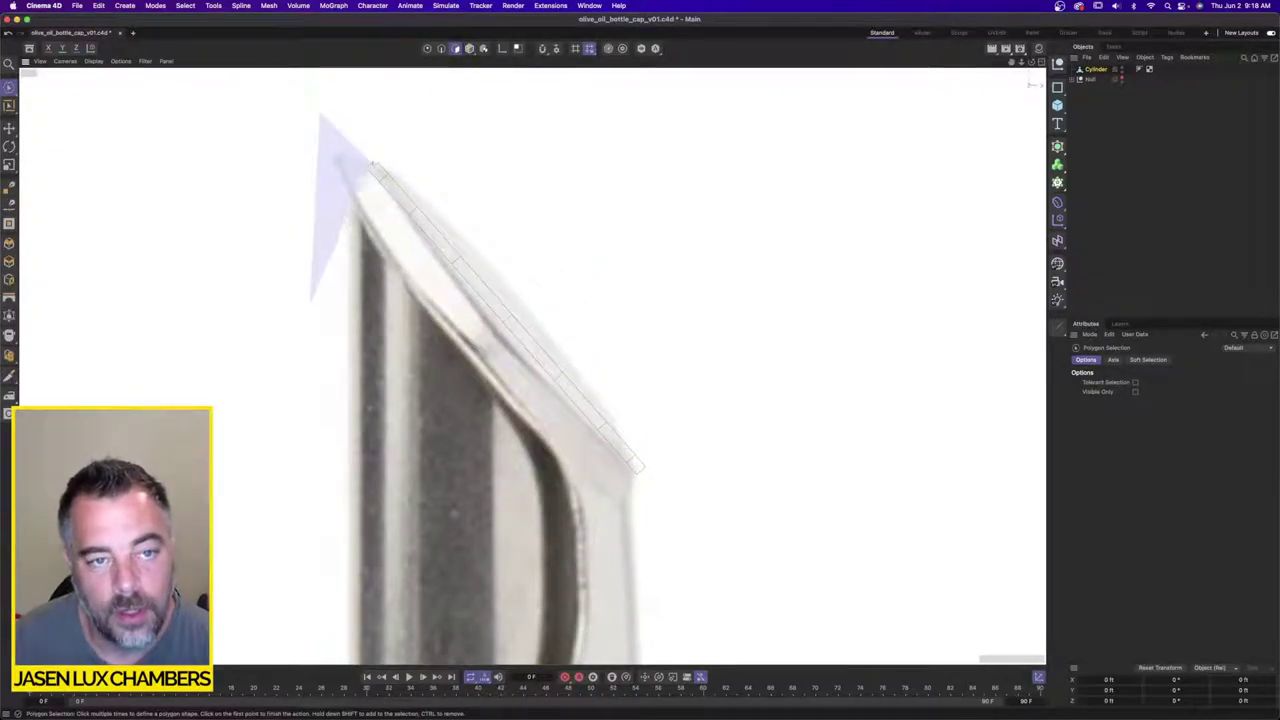
pyautogui.click(703, 544)
pyautogui.doubleClick(543, 564)
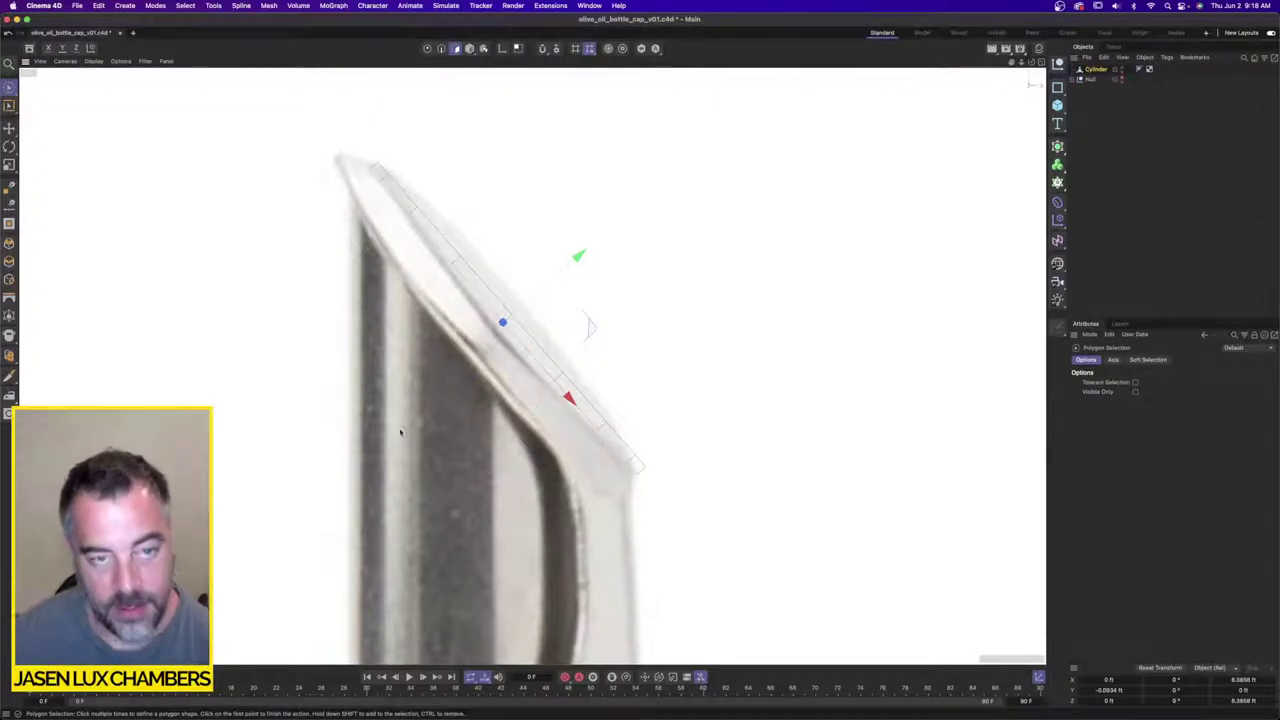
# Step: Extrude the cylinder's underside toward the spout and scale the extruded face up to about 7.309 ft to match the lid's rim
pyautogui.press('d')
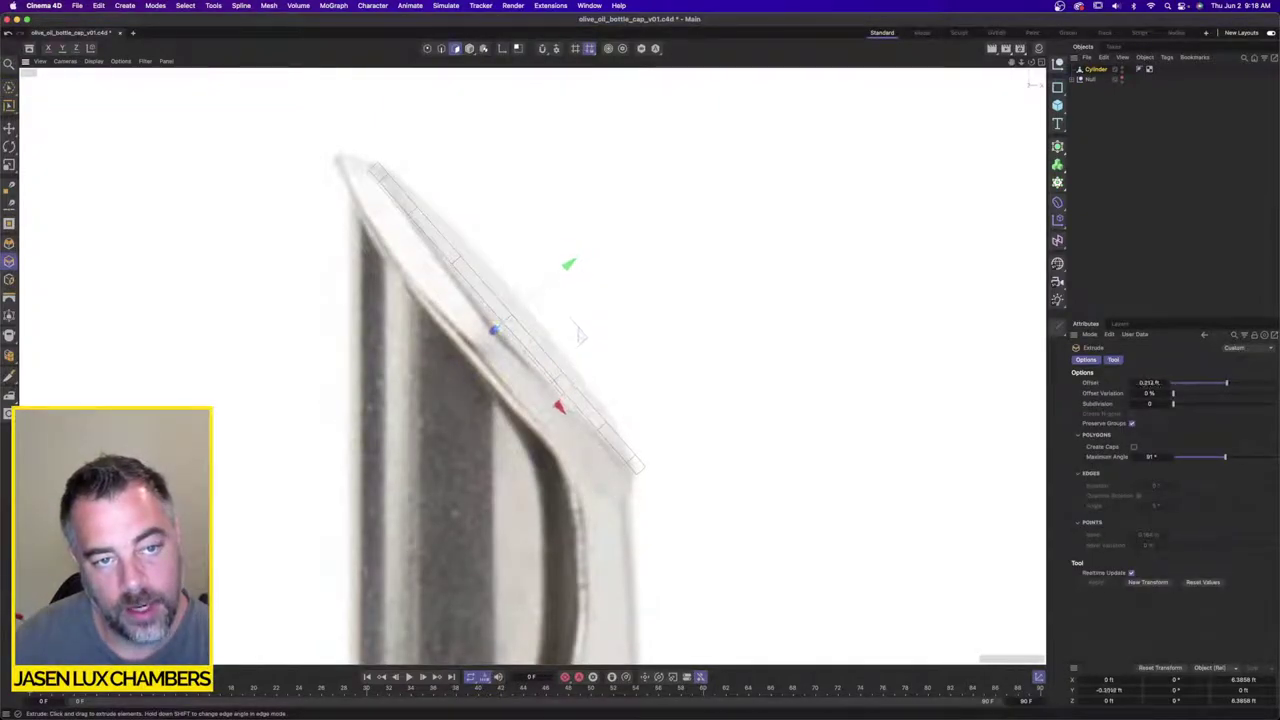
pyautogui.moveTo(580, 336)
pyautogui.mouseDown()
pyautogui.moveTo(565, 349)
pyautogui.moveTo(573, 339)
pyautogui.mouseUp()
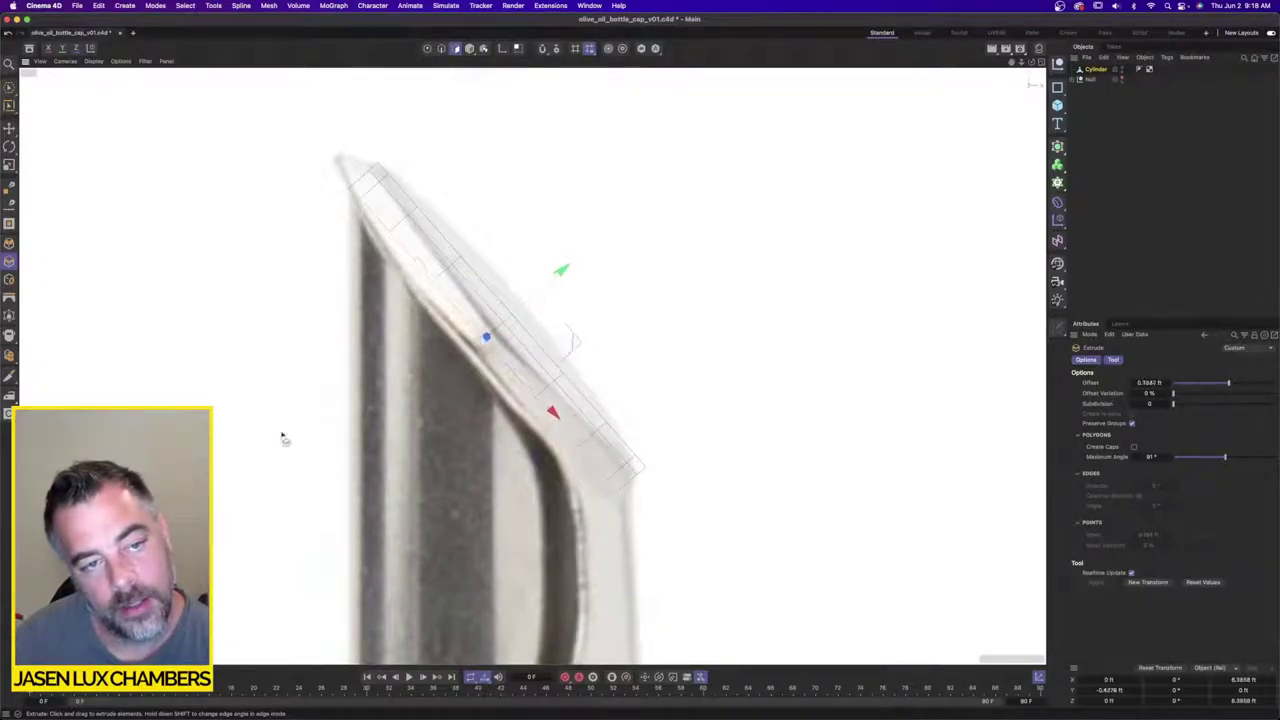
pyautogui.click(9, 164)
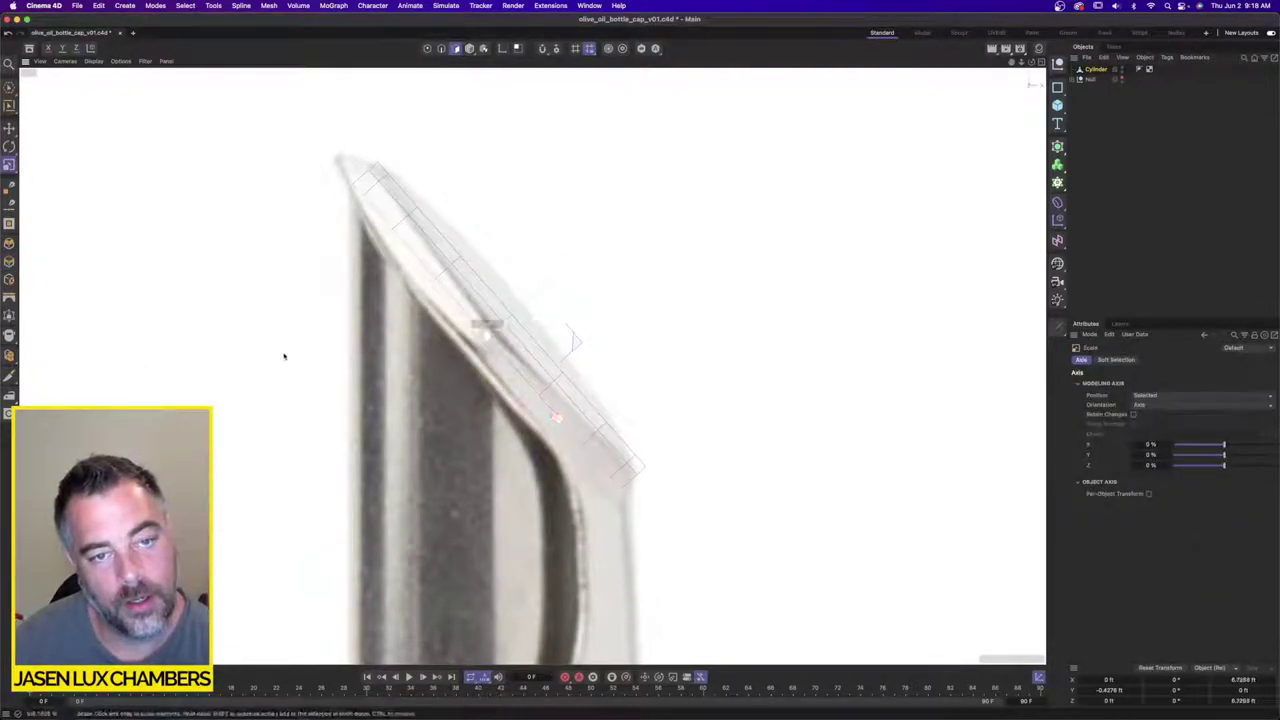
pyautogui.moveTo(324, 353); pyautogui.dragTo(320, 349)
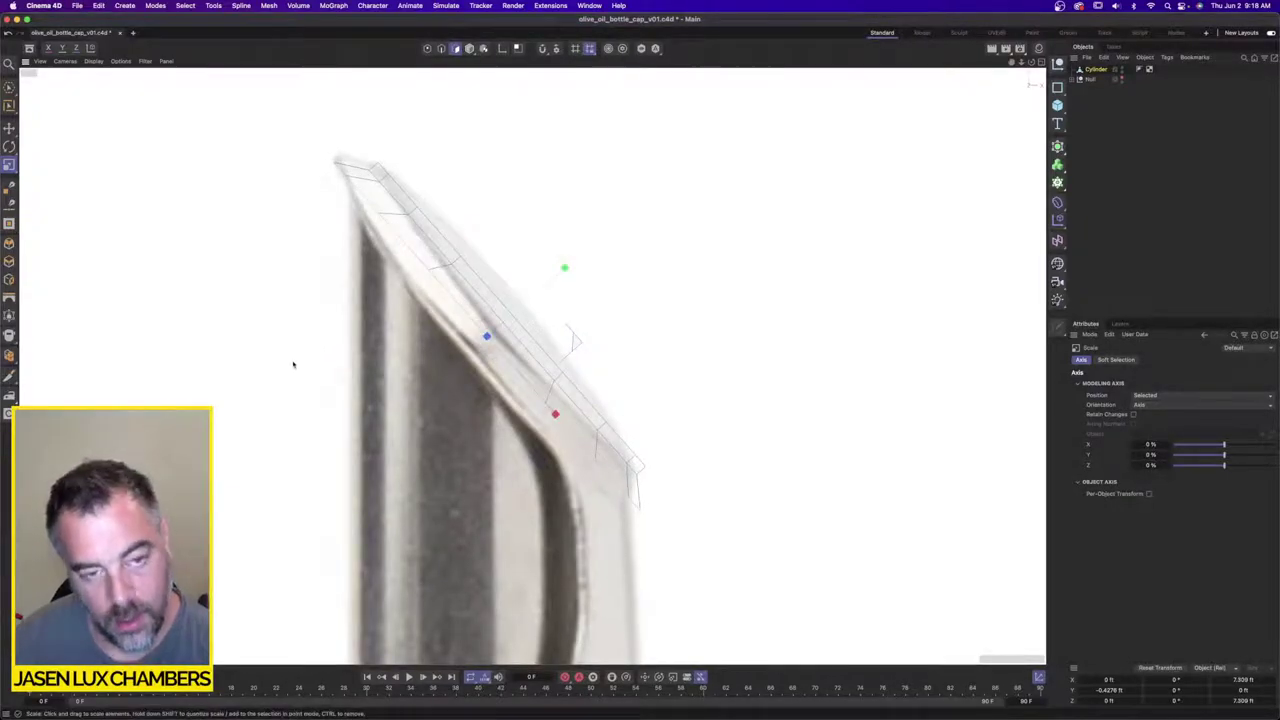
# Step: Extrude the widened underside another 0.144 ft and place the cylinder inside a Subdivision Surface
pyautogui.press('d')
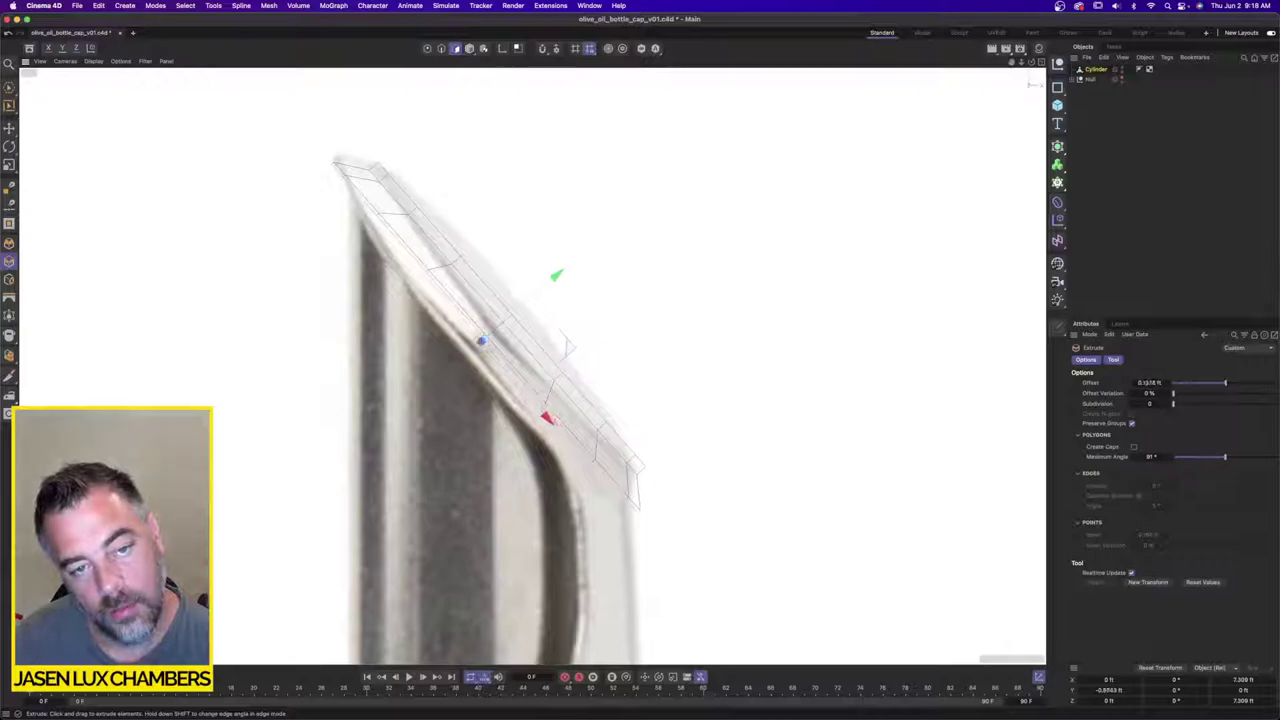
pyautogui.moveTo(322, 349); pyautogui.dragTo(326, 349)
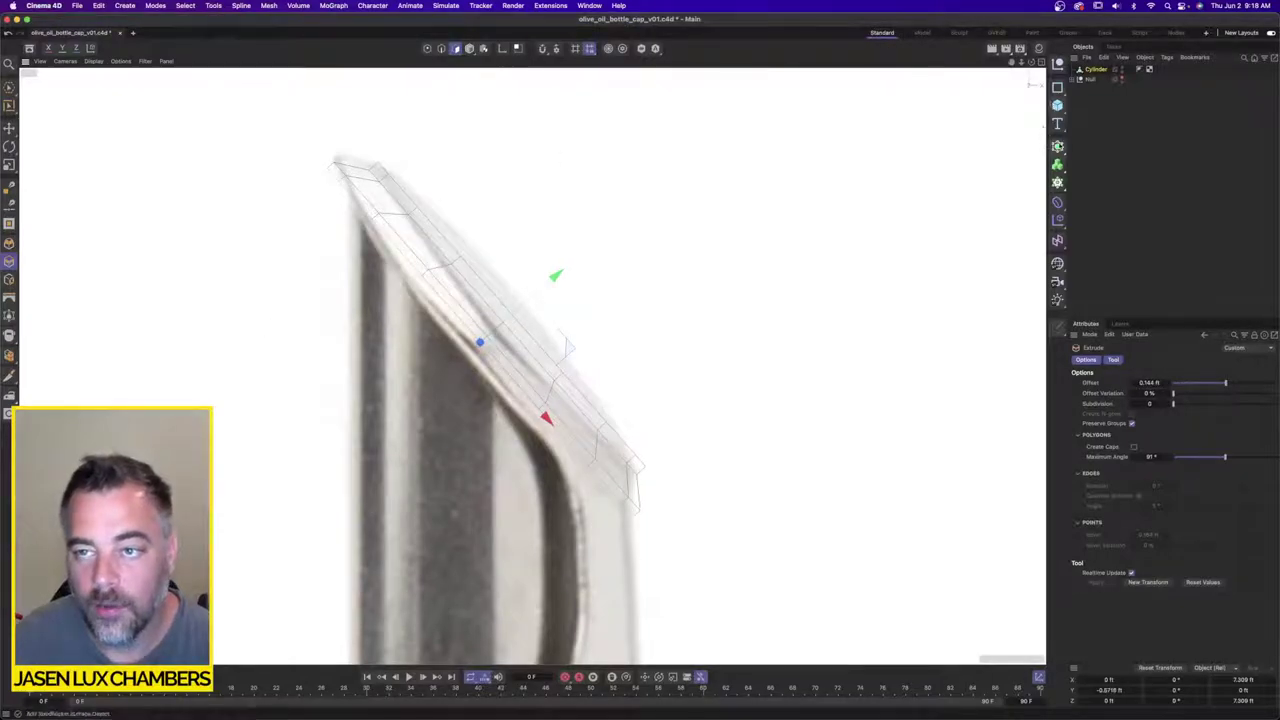
pyautogui.keyDown('alt'); pyautogui.click(1057, 145); pyautogui.keyUp('alt')
pyautogui.moveTo(1104, 75); pyautogui.dragTo(1108, 70)
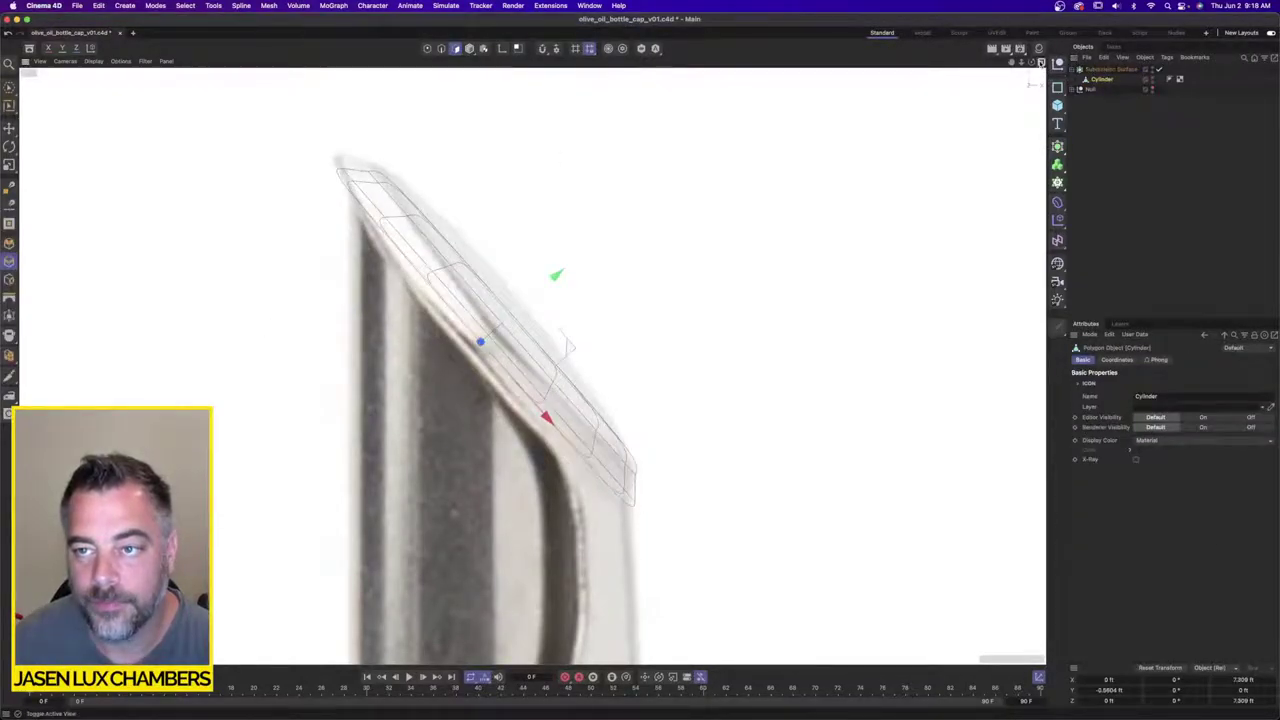
# Step: Check the smoothed lid from several angles and extrude its underside once more by 0.2289 ft
pyautogui.middleClick(341, 174)
pyautogui.keyDown('alt'); pyautogui.moveTo(259, 171); pyautogui.dragTo(360, 168); pyautogui.keyUp('alt')
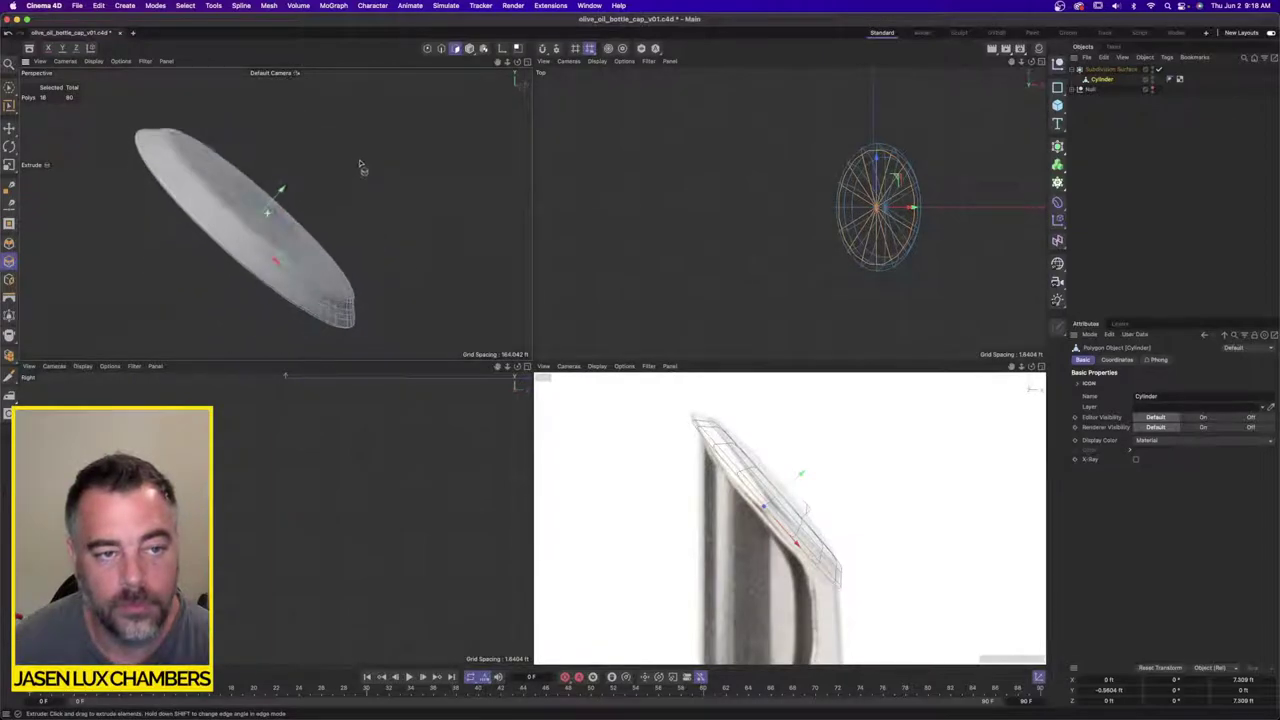
pyautogui.click(1214, 266)
pyautogui.keyDown('alt'); pyautogui.moveTo(278, 285); pyautogui.dragTo(342, 310); pyautogui.keyUp('alt')
pyautogui.scroll(2, 809, 505)
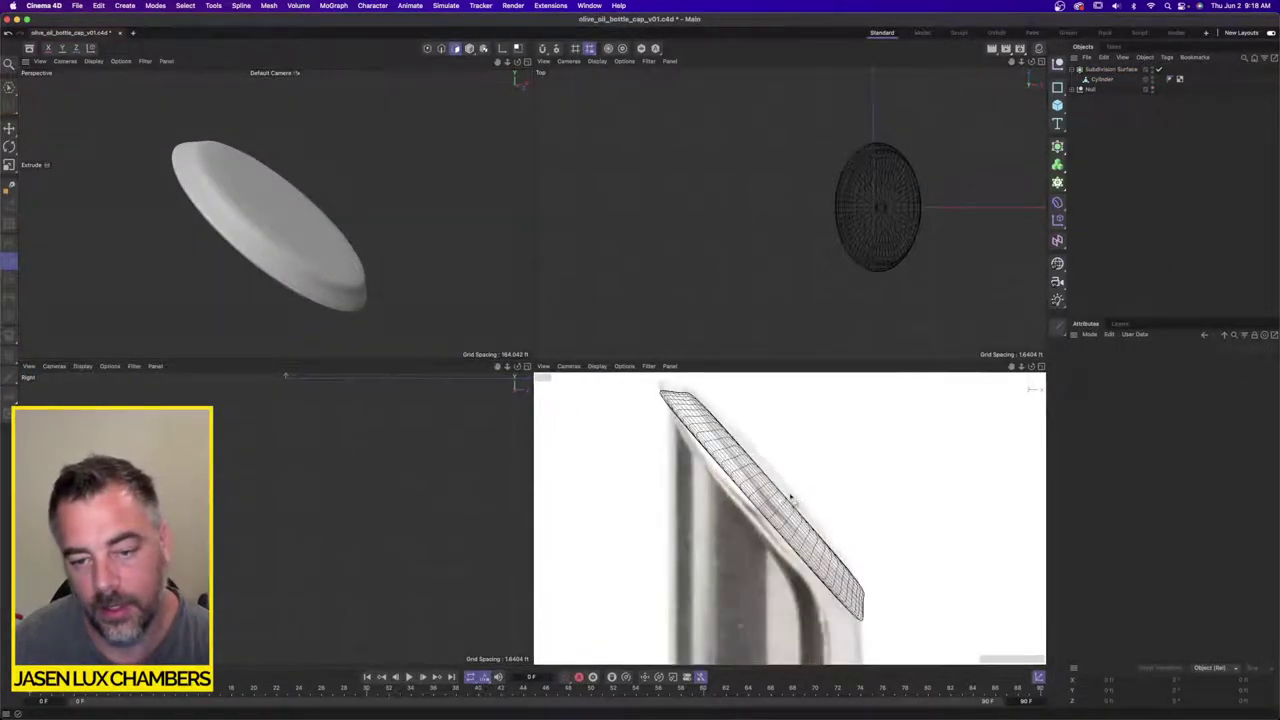
pyautogui.keyDown('alt'); pyautogui.moveTo(289, 251); pyautogui.dragTo(387, 208); pyautogui.keyUp('alt')
pyautogui.click(1102, 80)
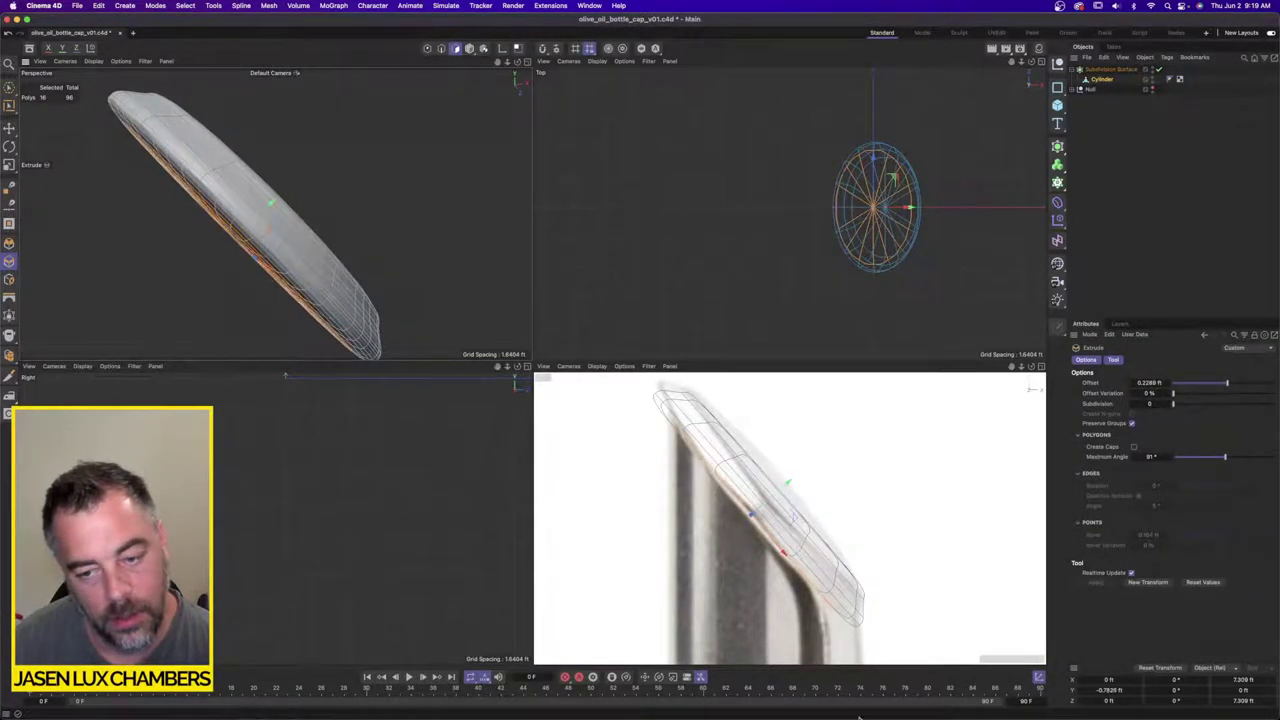
# Step: Deselect the lid and draw a four-sided polygon with the Polygon Pen over the bracket between the spout and the round disc
pyautogui.scroll(-5, 695, 503)
pyautogui.scroll(3, 695, 503)
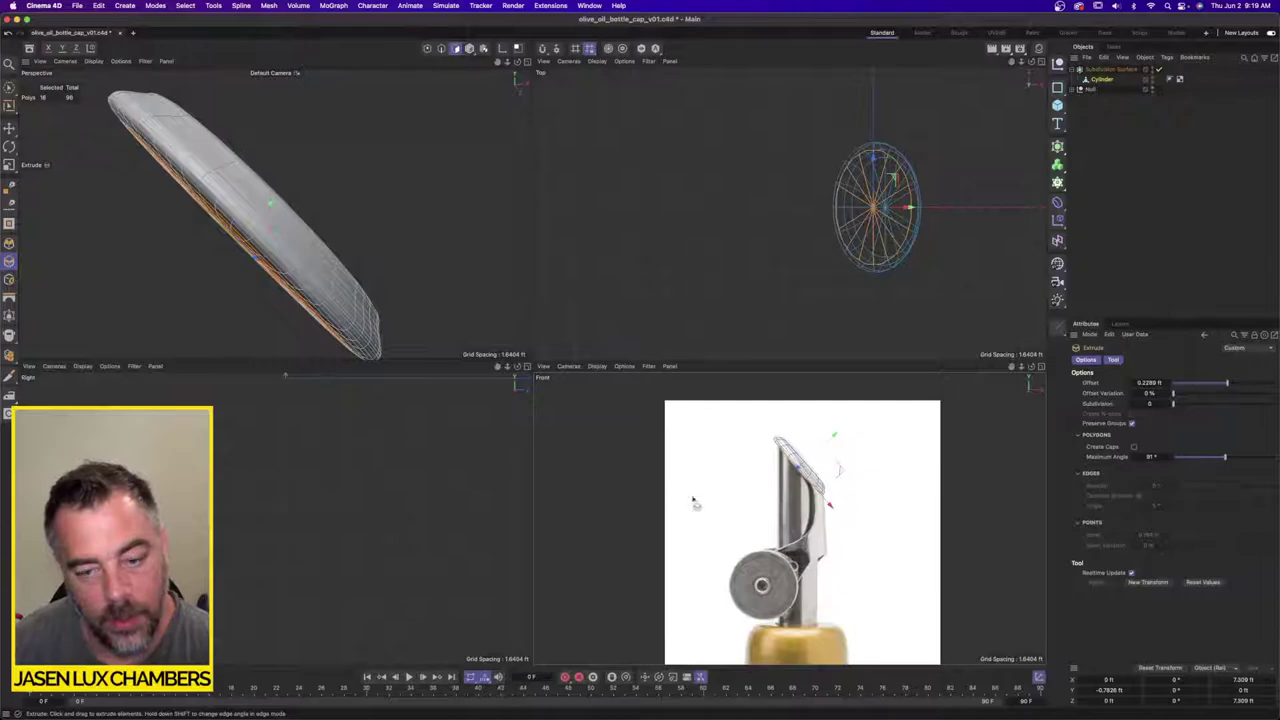
pyautogui.scroll(3, 877, 586)
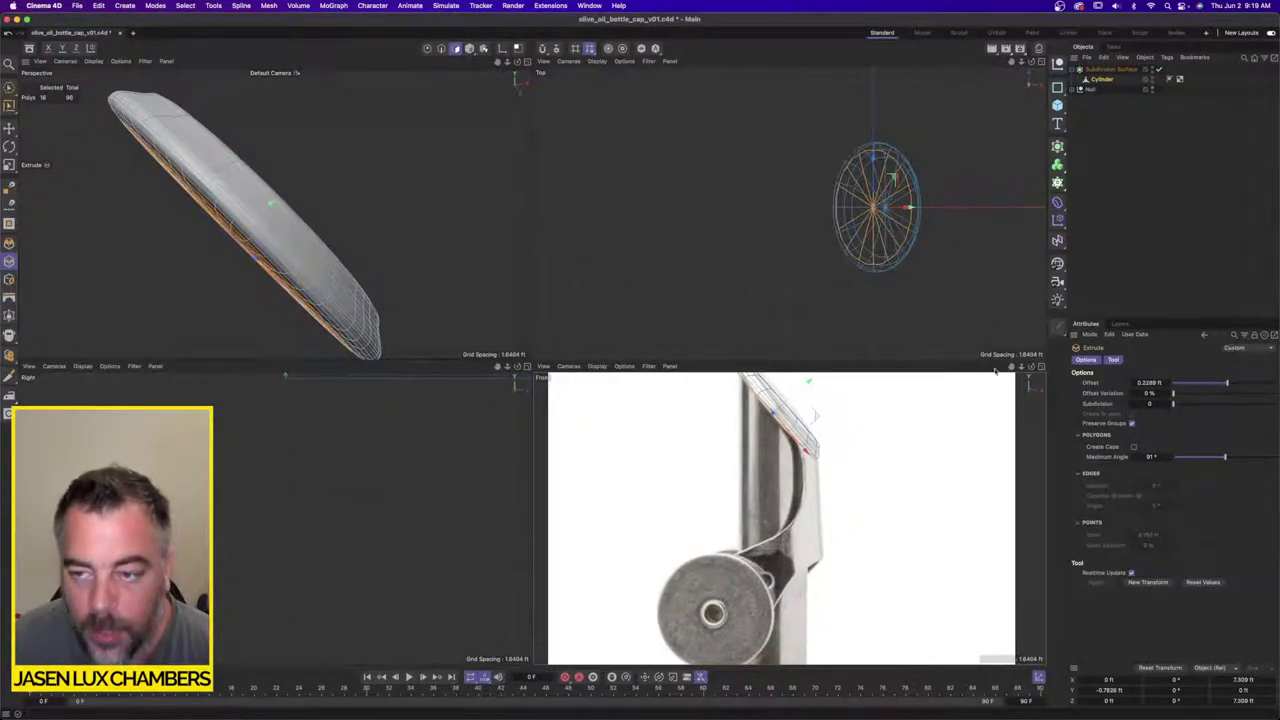
pyautogui.click(932, 428)
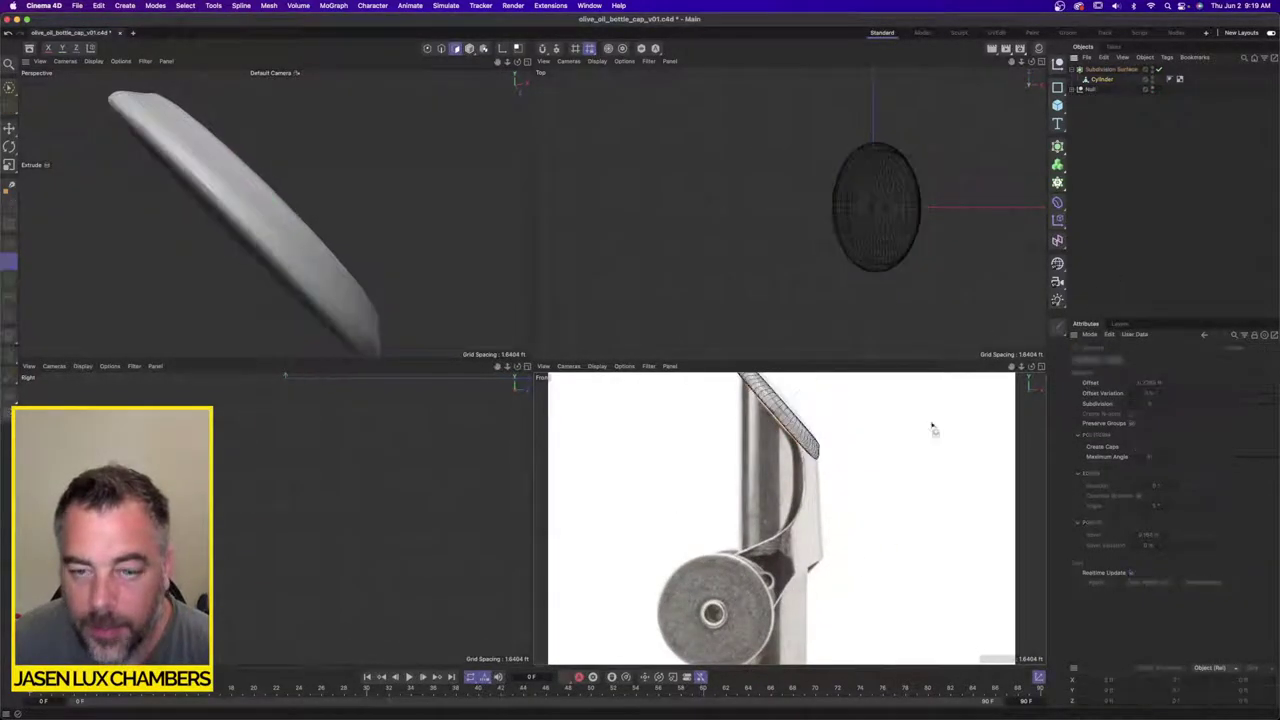
pyautogui.click(470, 50)
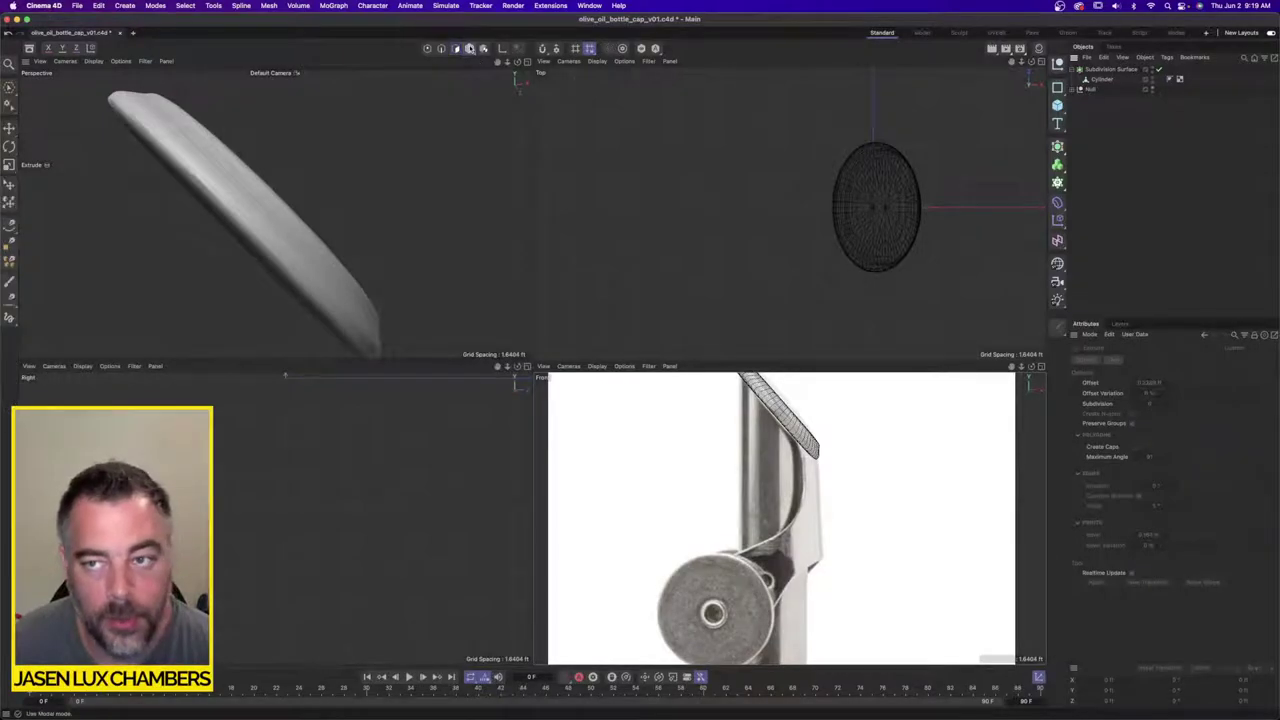
pyautogui.click(9, 241)
pyautogui.scroll(1, 768, 565)
pyautogui.keyDown('alt'); pyautogui.moveTo(769, 565); pyautogui.dragTo(767, 508, button='middle'); pyautogui.keyUp('alt')
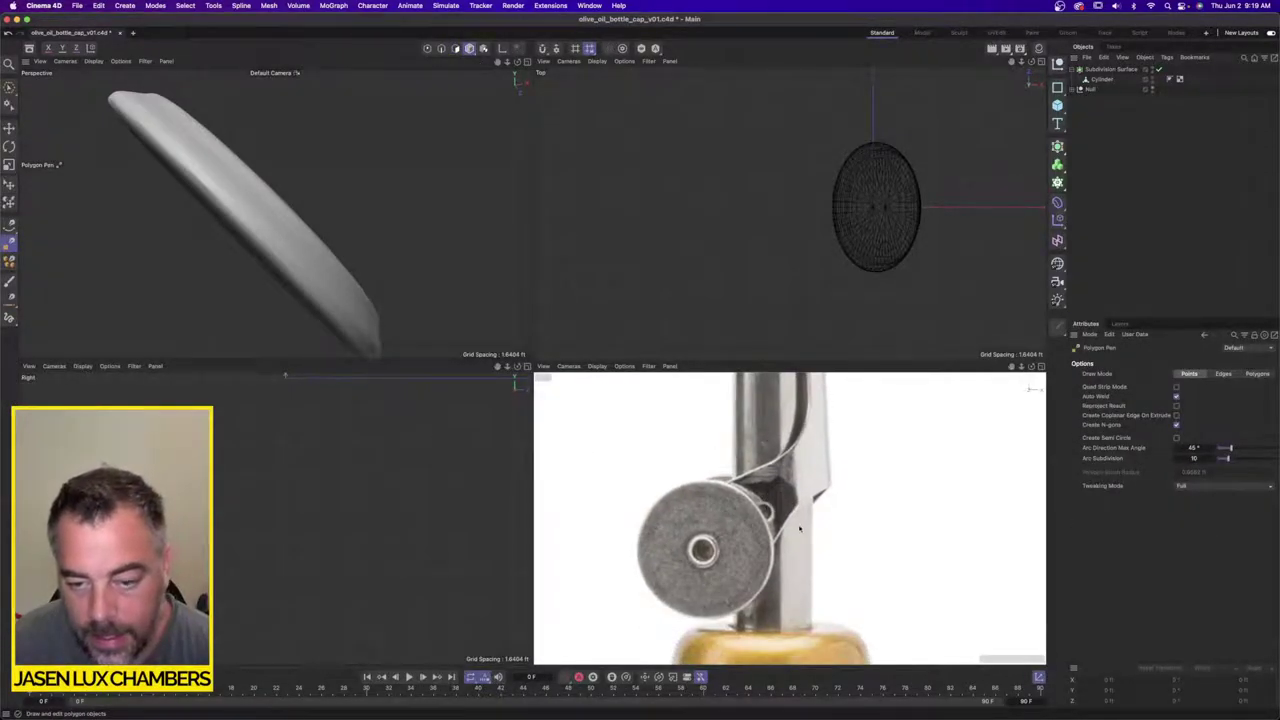
pyautogui.click(805, 434)
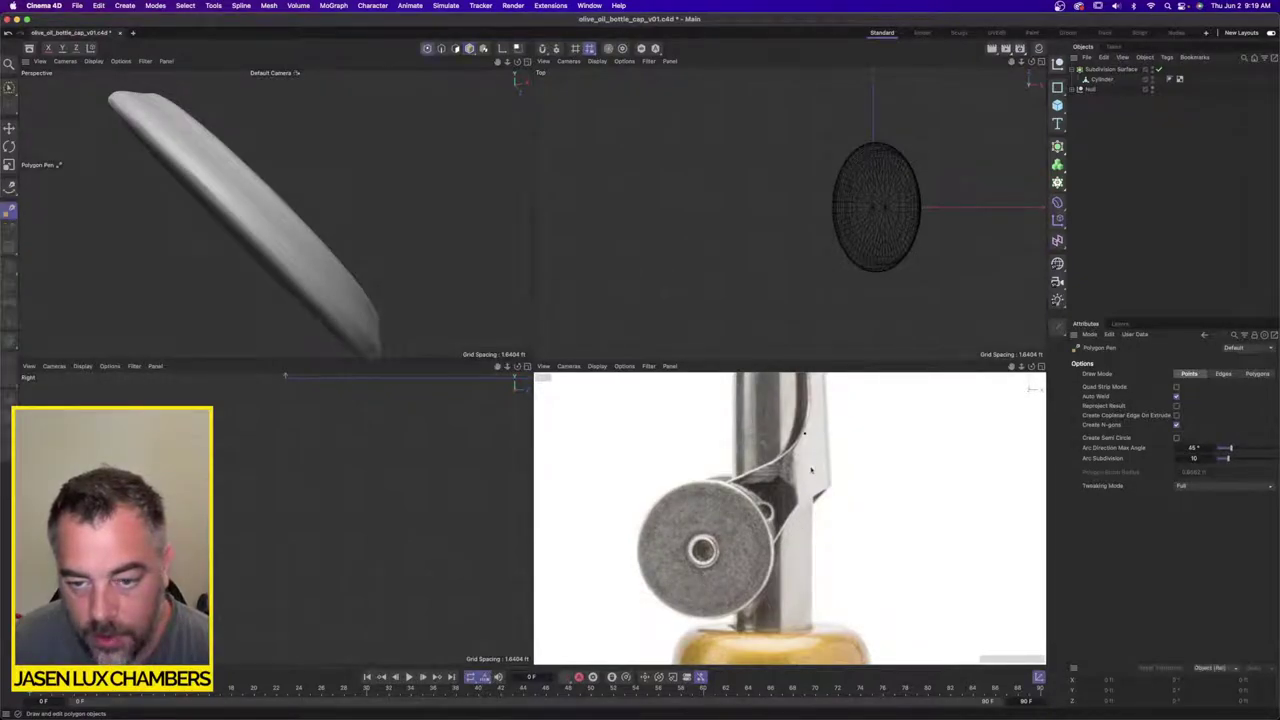
pyautogui.click(812, 497)
pyautogui.click(778, 534)
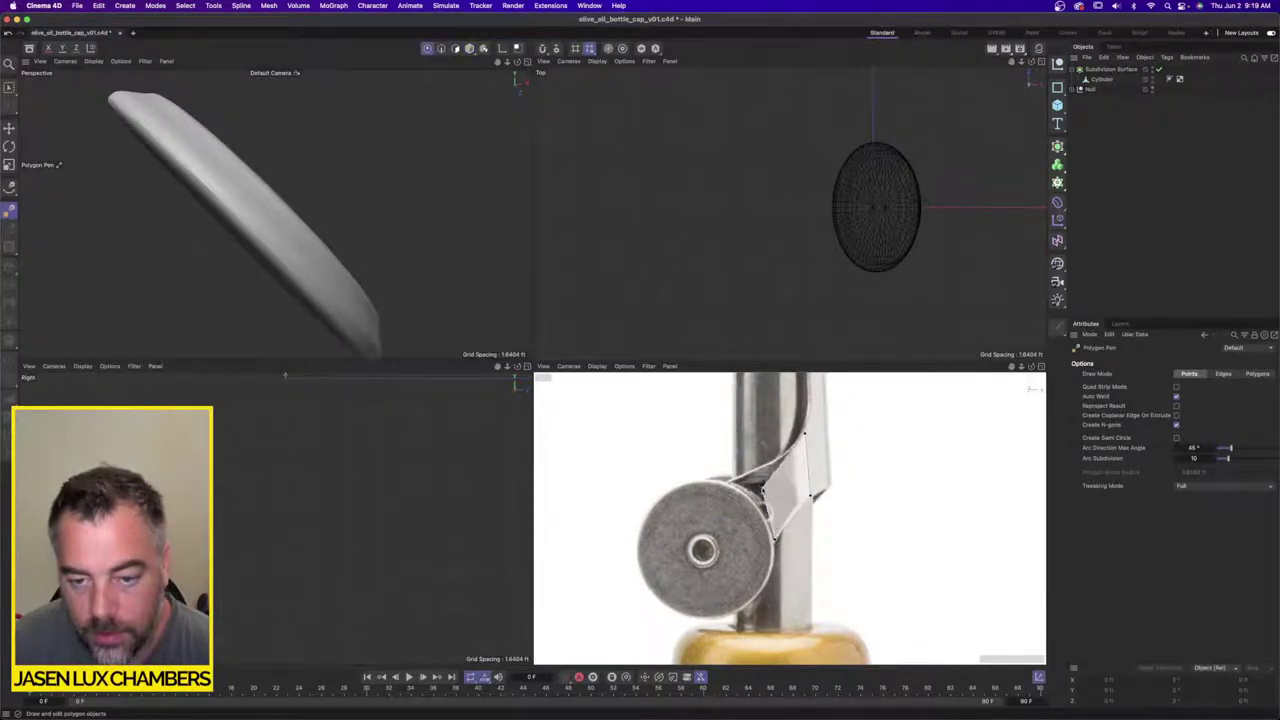
pyautogui.click(772, 468)
pyautogui.click(774, 466)
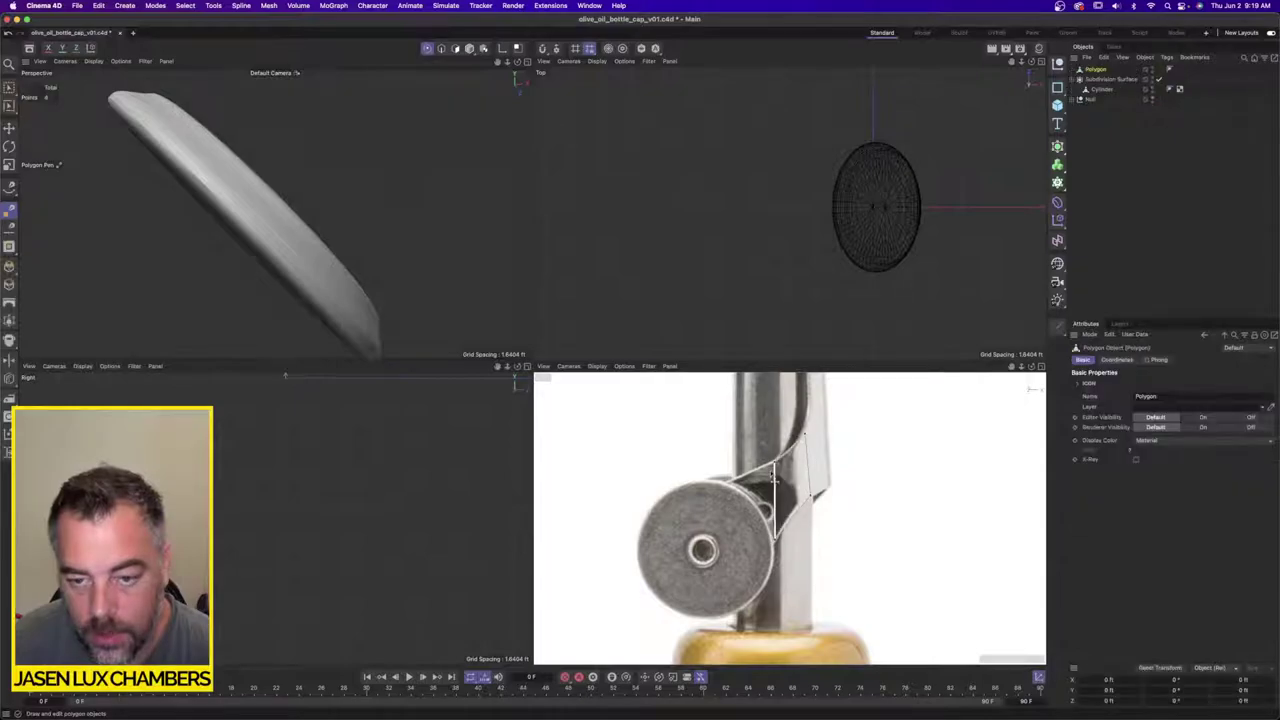
# Step: Continue the bracket polygon across the round disc with further four-sided polygons whose corners follow the disc's outline
pyautogui.click(702, 494)
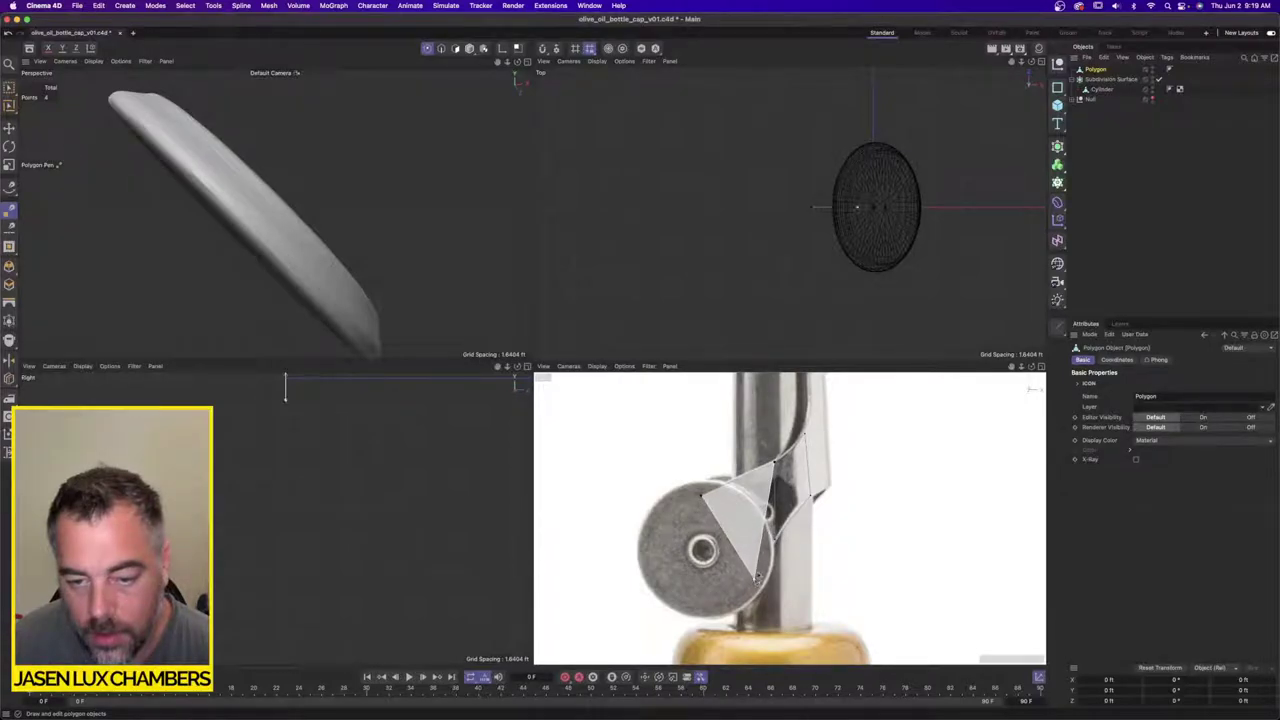
pyautogui.click(752, 576)
pyautogui.click(775, 547)
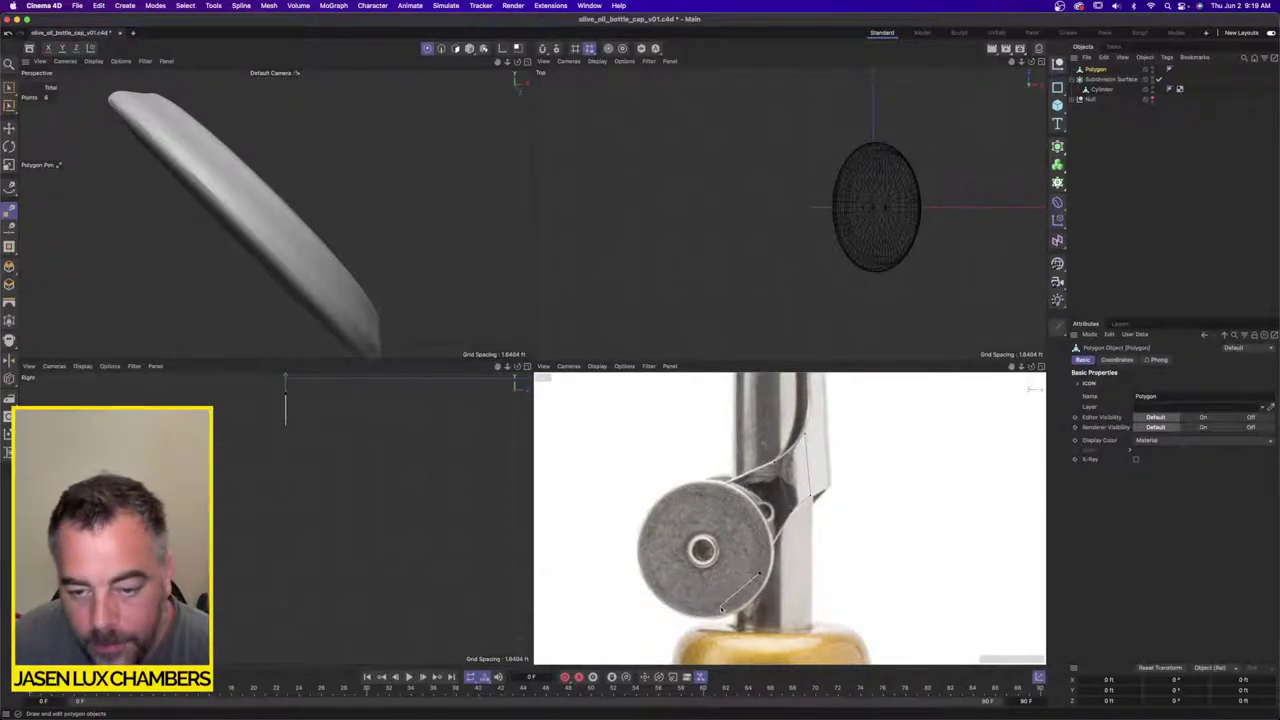
pyautogui.click(730, 609)
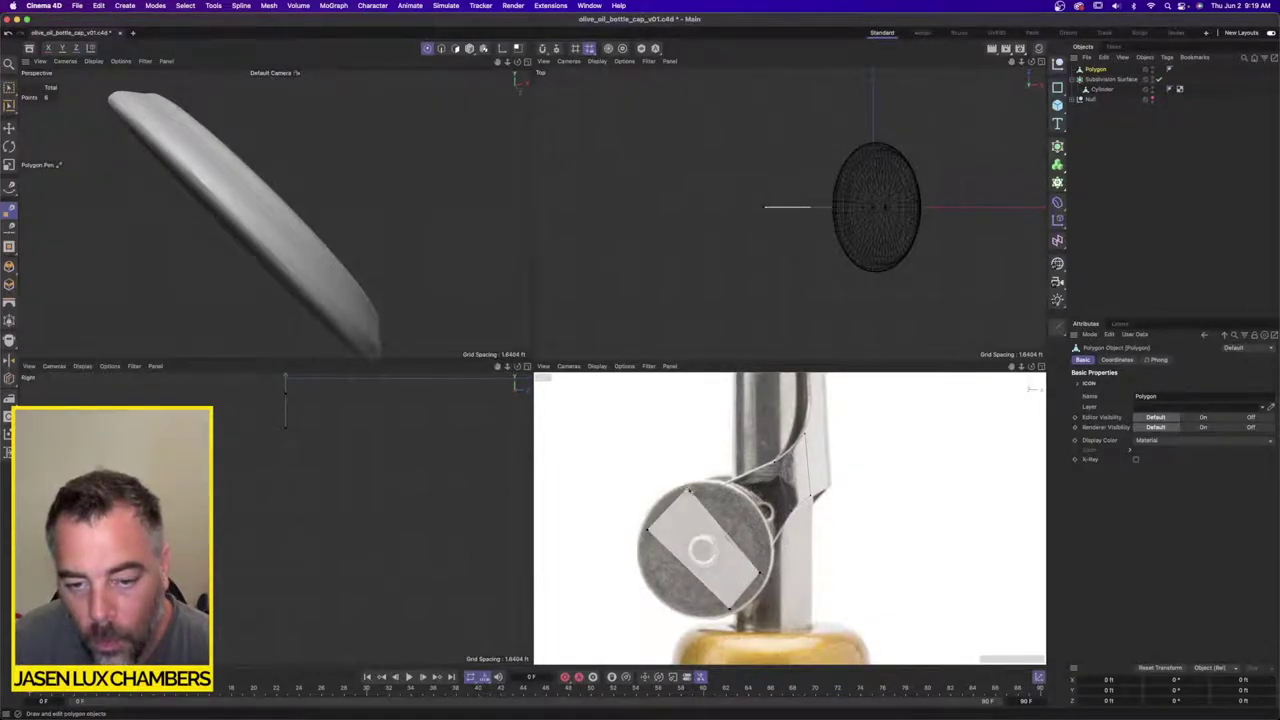
pyautogui.press('Escape')
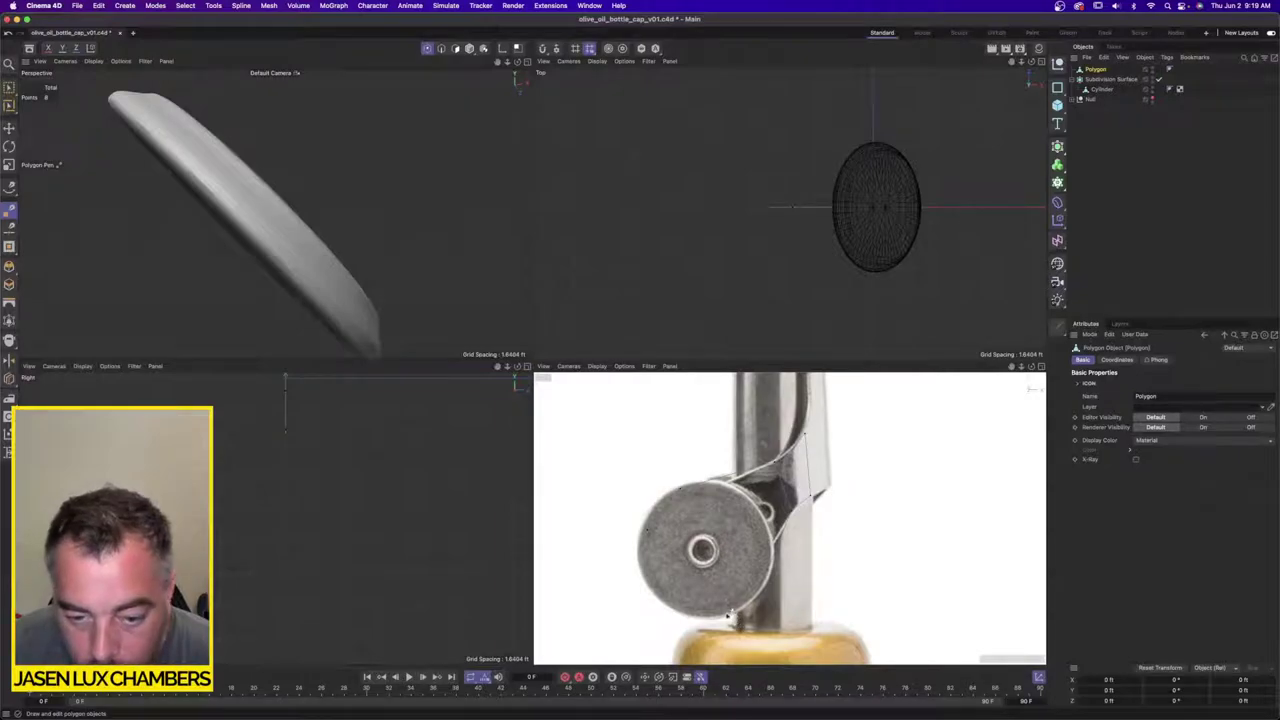
pyautogui.click(689, 617)
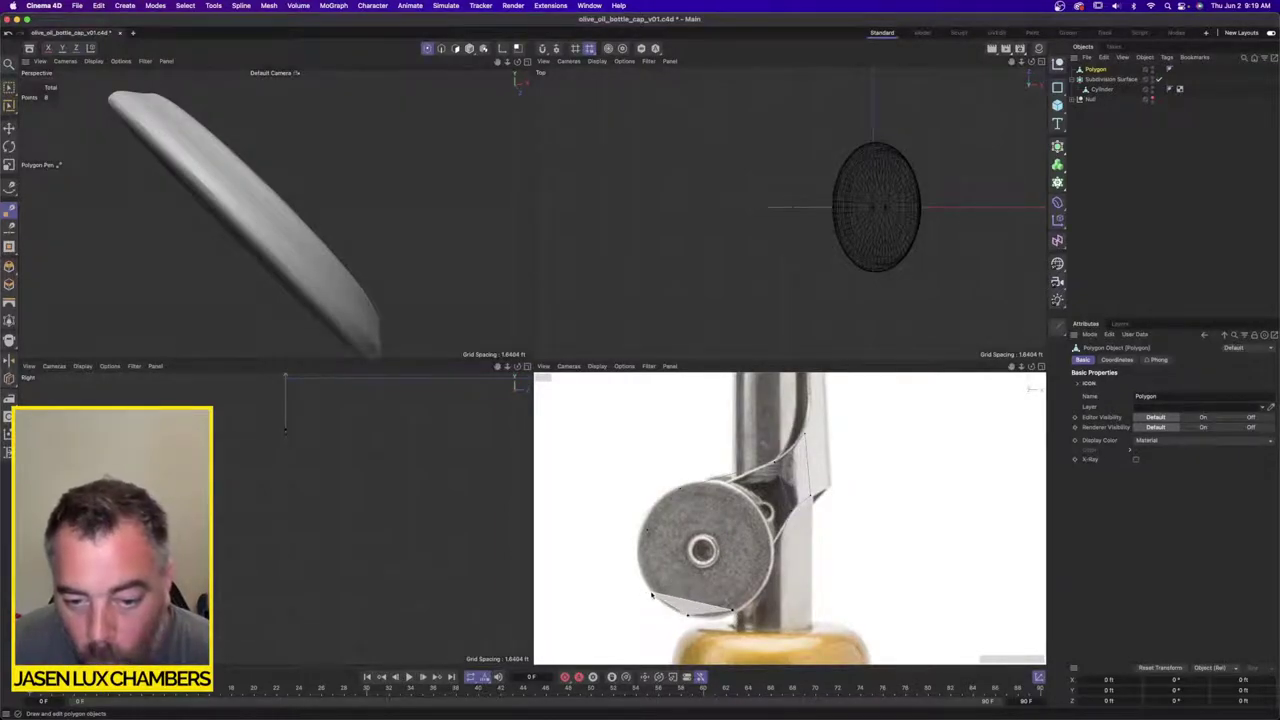
pyautogui.click(651, 590)
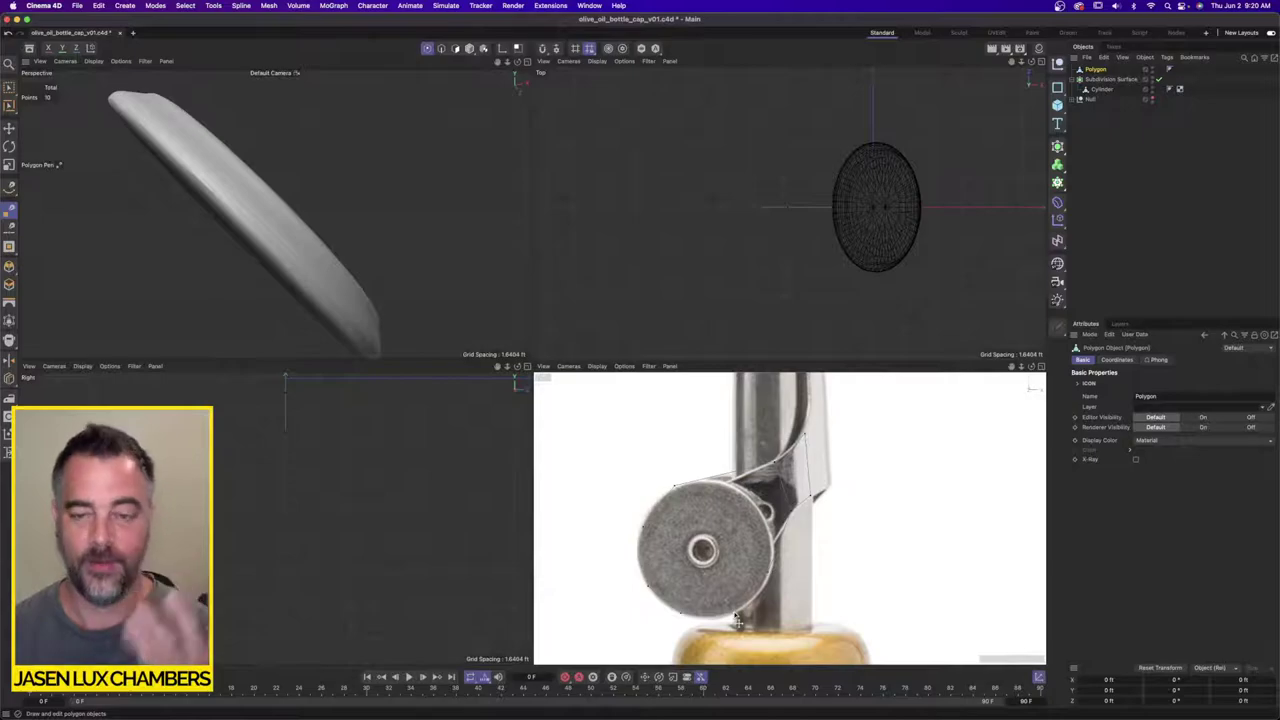
# Step: Line Cut an extra edge across the bracket polygon beside the round disc and move its lower point onto the disc's outline
pyautogui.scroll(3, 677, 529)
pyautogui.keyDown('alt'); pyautogui.moveTo(681, 581); pyautogui.dragTo(677, 537, button='middle'); pyautogui.keyUp('alt')
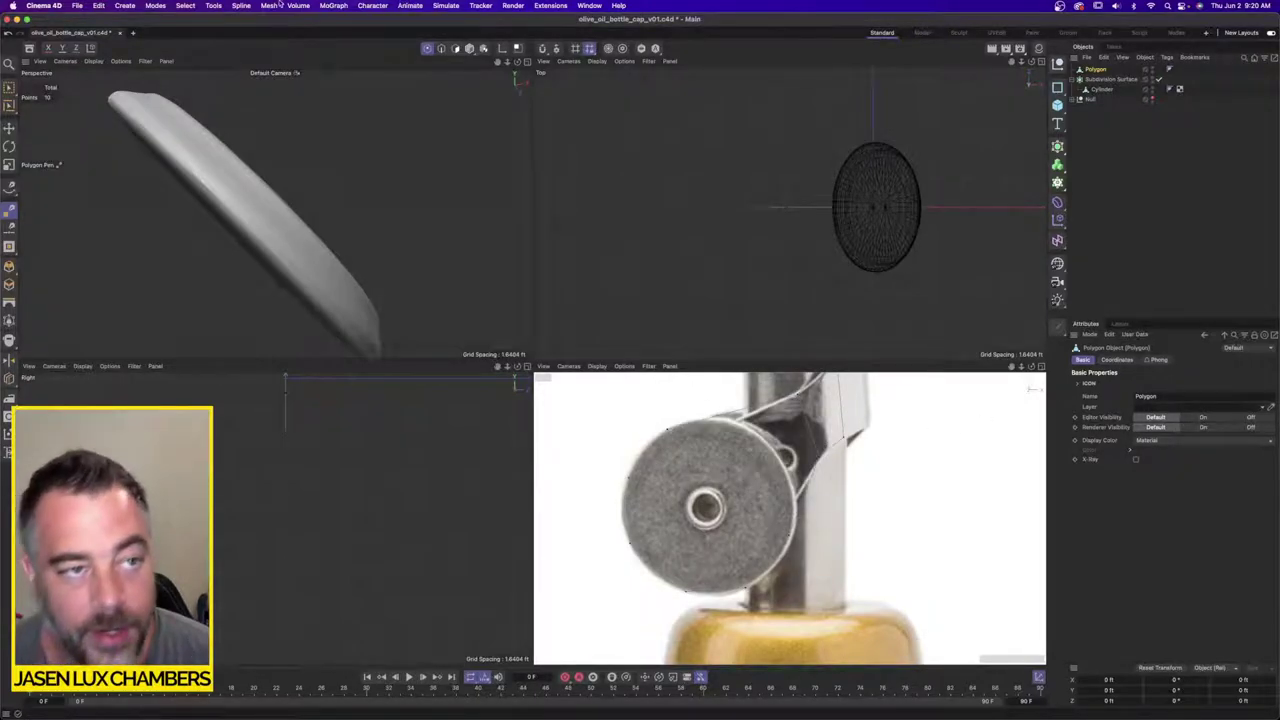
pyautogui.click(241, 5)
pyautogui.moveTo(268, 5)
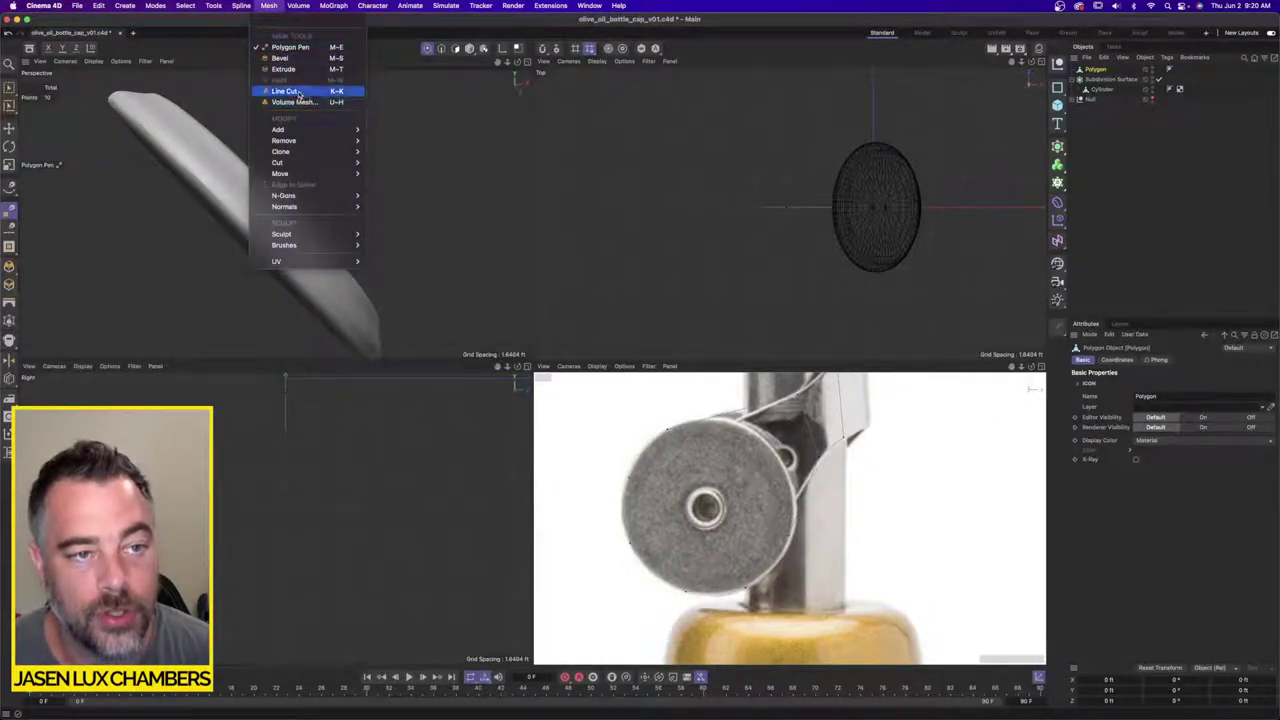
pyautogui.click(284, 91)
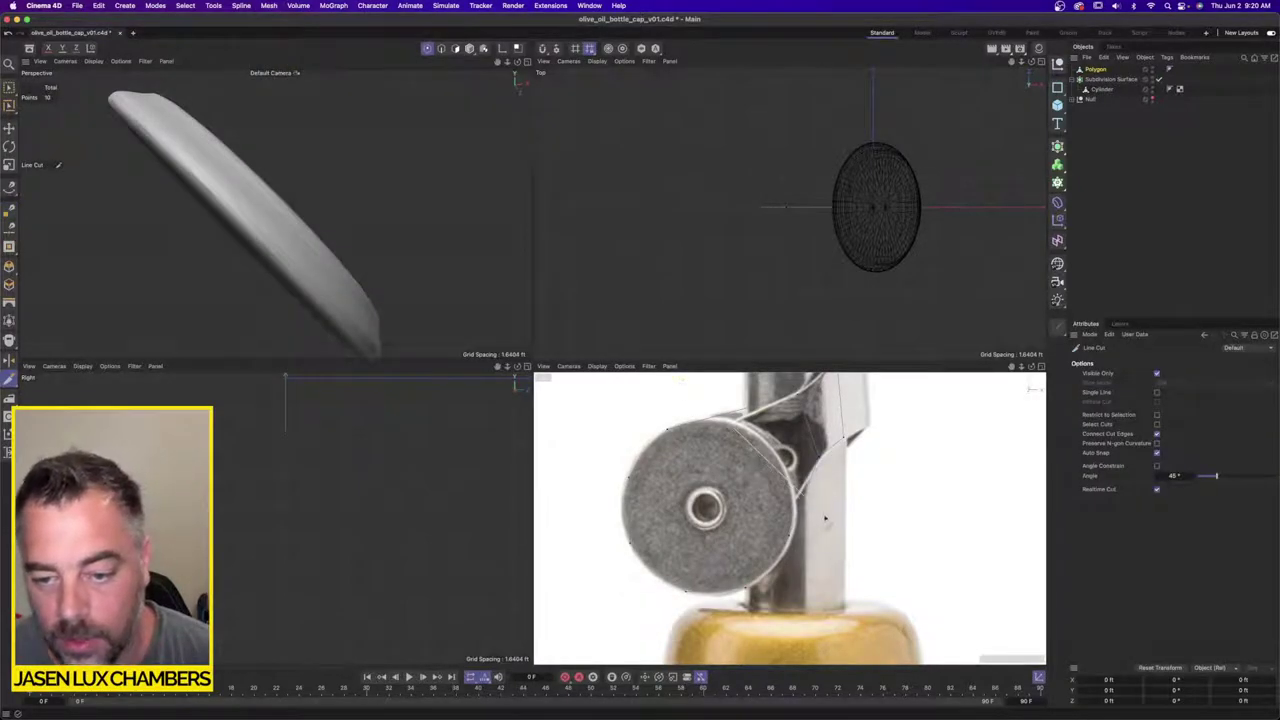
pyautogui.moveTo(9, 88); pyautogui.dragTo(38, 122)
pyautogui.moveTo(696, 386); pyautogui.dragTo(734, 421)
pyautogui.moveTo(773, 476); pyautogui.dragTo(831, 513)
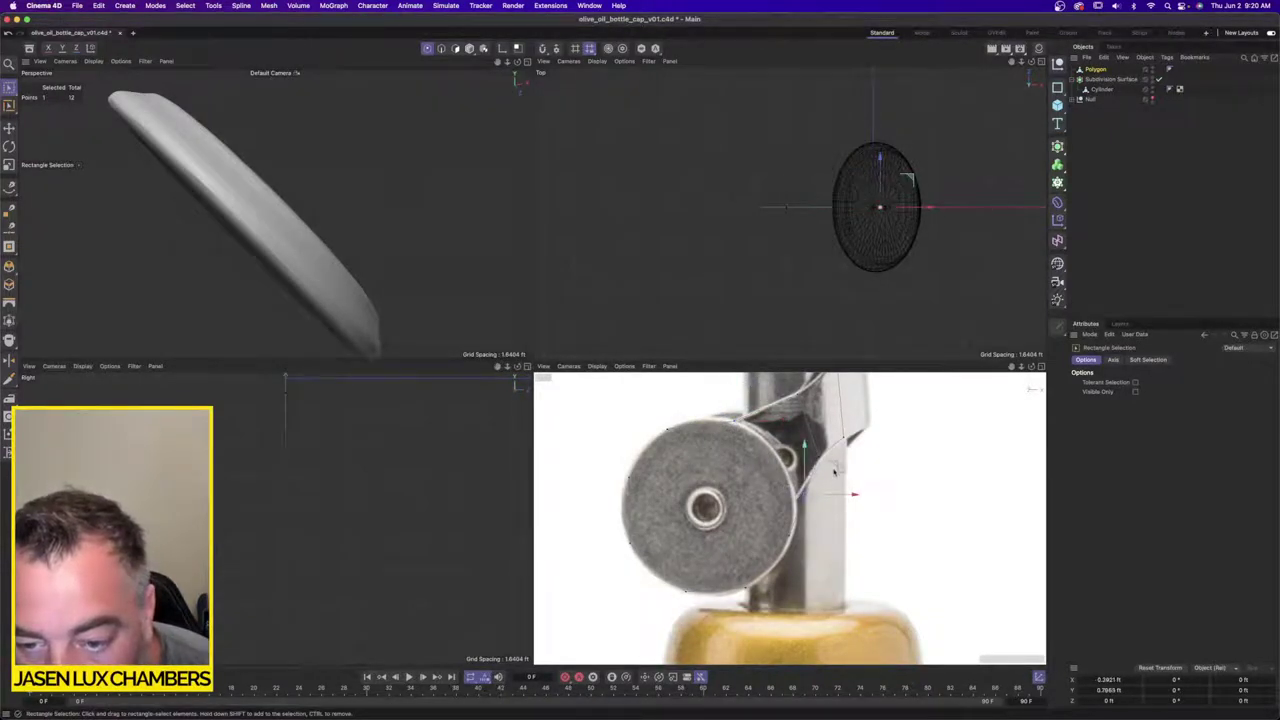
pyautogui.moveTo(836, 469); pyautogui.dragTo(826, 473)
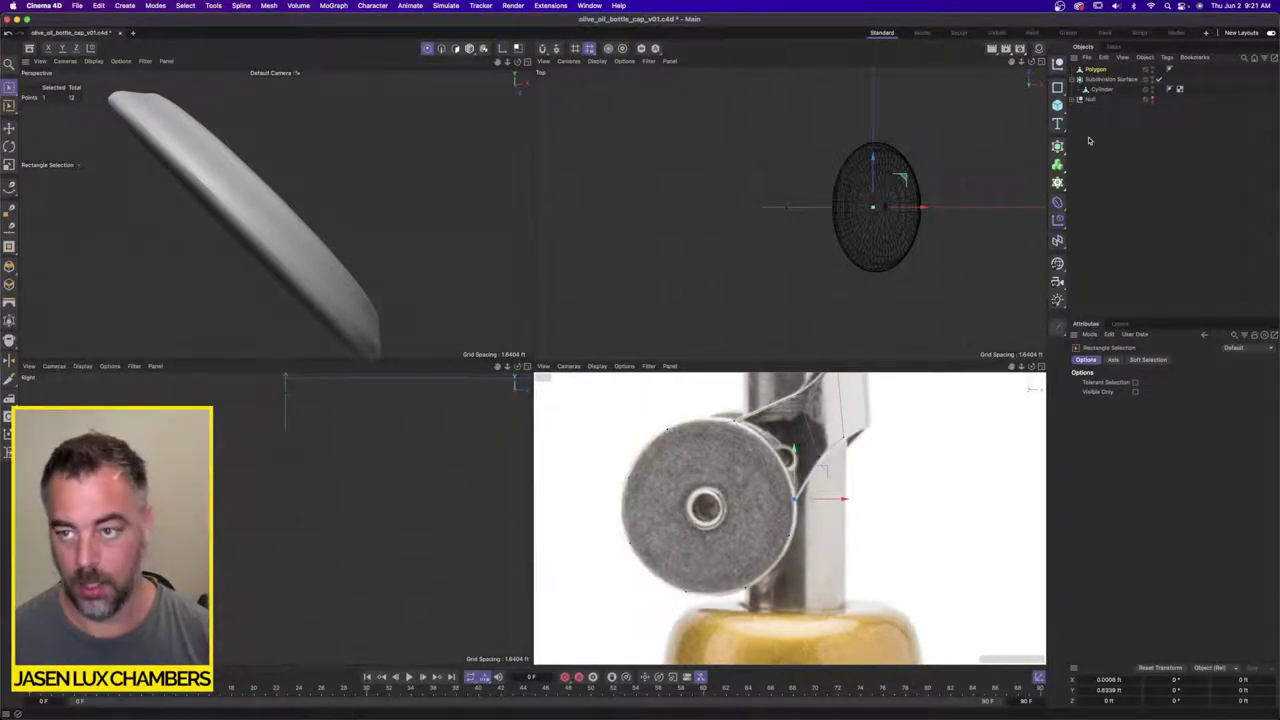
# Step: Place the bracket polygon inside a new Subdivision Surface and check its smoothed shape
pyautogui.click(1096, 70)
pyautogui.press('s')
pyautogui.keyDown('alt'); pyautogui.moveTo(306, 176); pyautogui.dragTo(302, 164); pyautogui.keyUp('alt')
pyautogui.keyDown('alt'); pyautogui.moveTo(302, 164); pyautogui.dragTo(268, 149, button='right'); pyautogui.keyUp('alt')
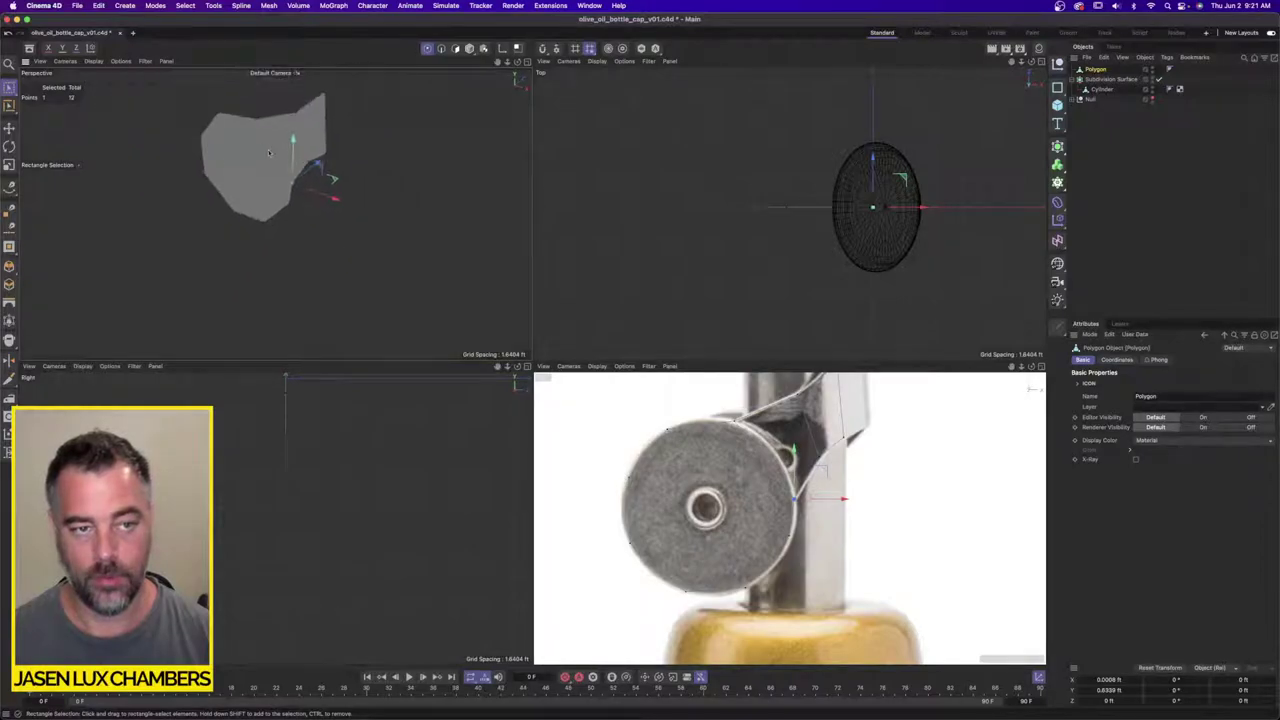
pyautogui.click(1058, 148)
pyautogui.moveTo(1095, 79)
pyautogui.mouseDown()
pyautogui.moveTo(1125, 68)
pyautogui.moveTo(1111, 80)
pyautogui.mouseUp()
pyautogui.click(1125, 68)
pyautogui.keyDown('alt'); pyautogui.moveTo(253, 180); pyautogui.dragTo(302, 161); pyautogui.keyUp('alt')
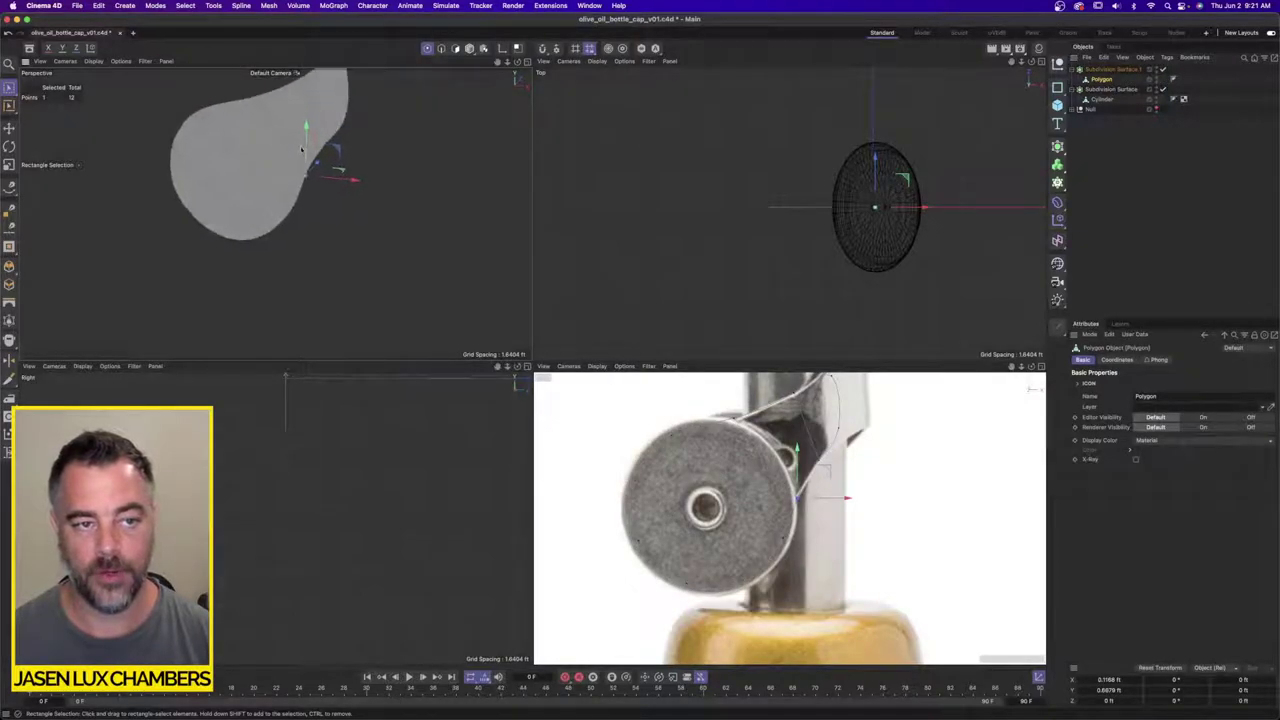
pyautogui.keyDown('alt'); pyautogui.moveTo(302, 161); pyautogui.dragTo(288, 222, button='middle'); pyautogui.keyUp('alt')
# Step: Show the Null group and move all bracket points sideways along Z to about -1.8765 ft, beside the spout
pyautogui.keyDown('alt'); pyautogui.moveTo(887, 499); pyautogui.dragTo(877, 594, button='middle'); pyautogui.keyUp('alt')
pyautogui.scroll(-8, 884, 499)
pyautogui.scroll(6, 856, 488)
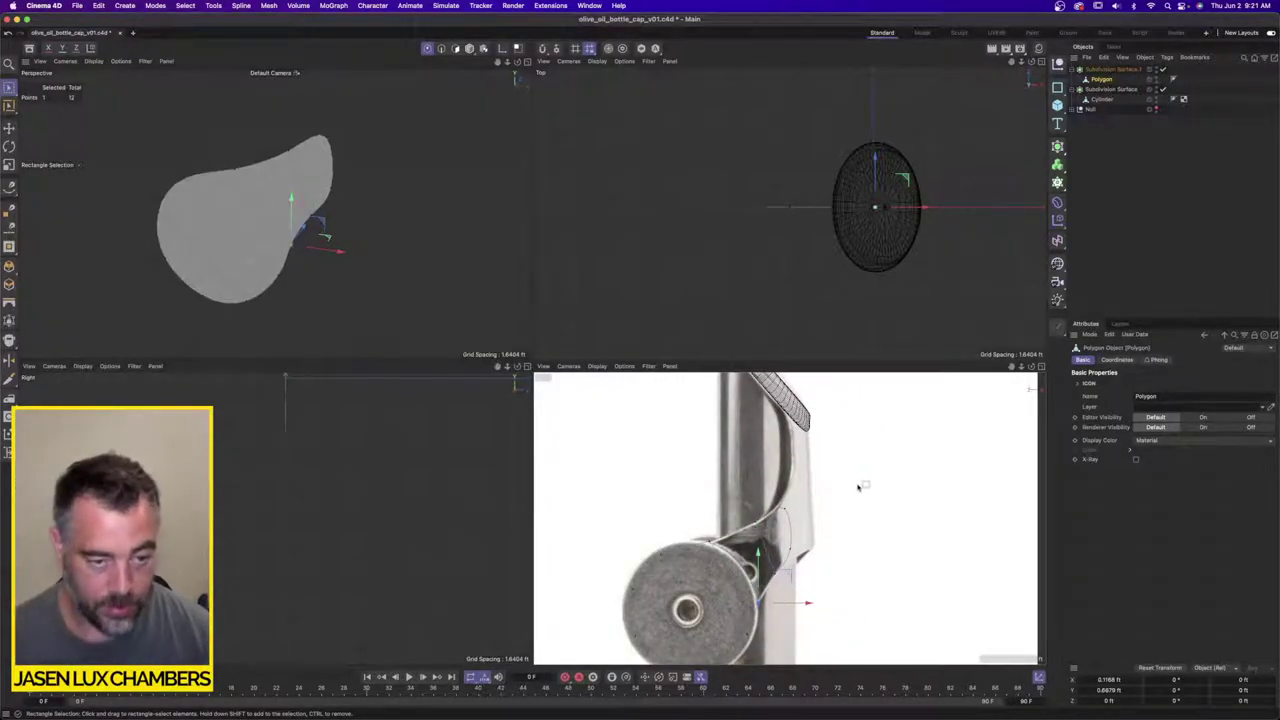
pyautogui.press('s')
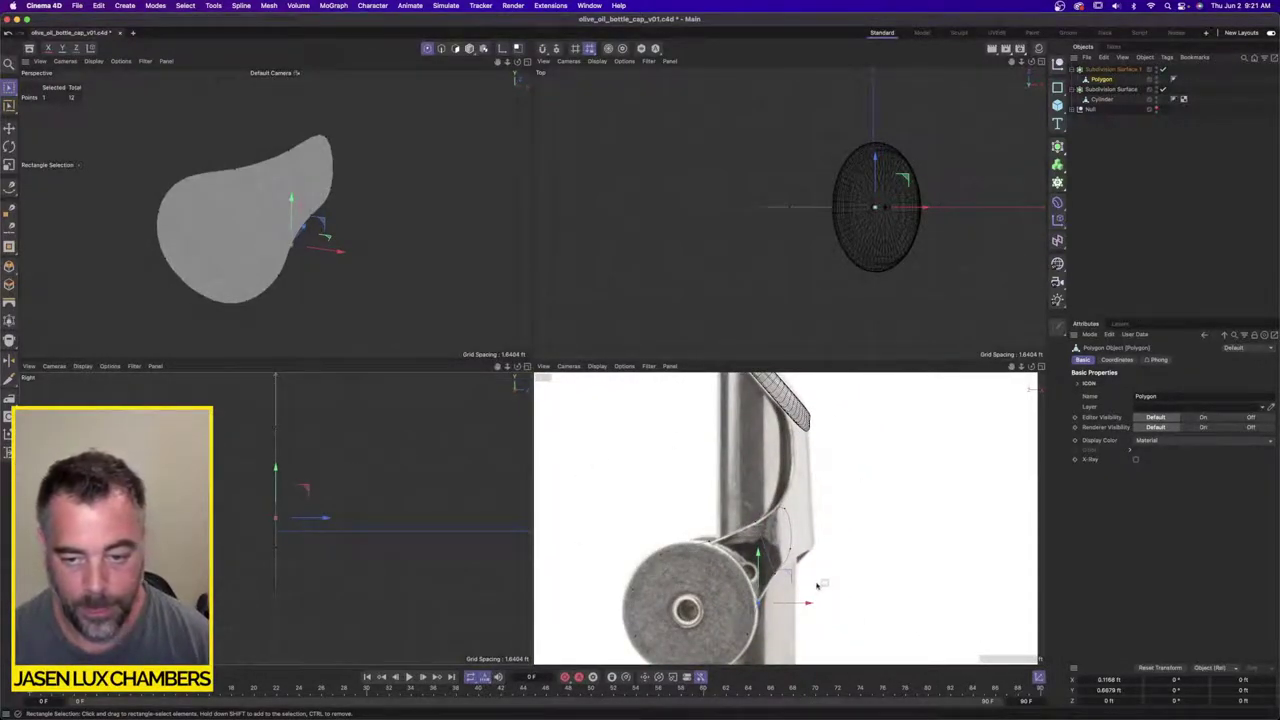
pyautogui.click(1157, 108)
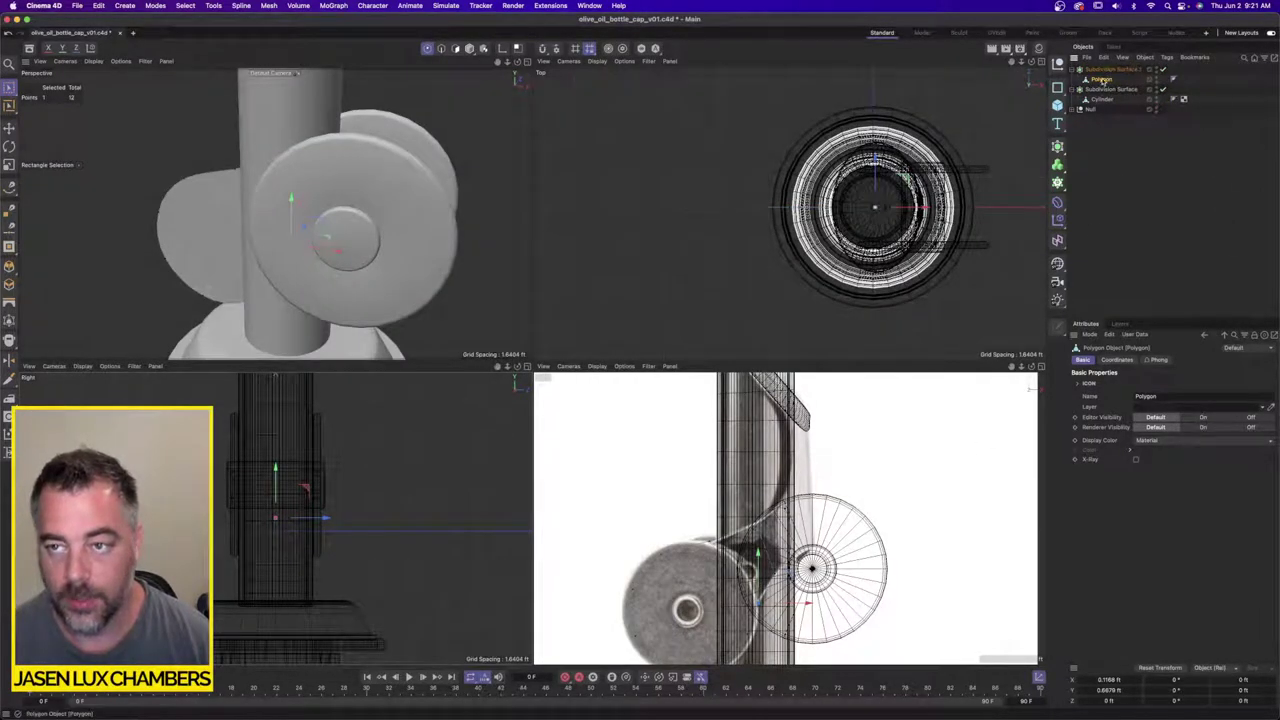
pyautogui.press('super+a')
pyautogui.moveTo(320, 510); pyautogui.dragTo(282, 514)
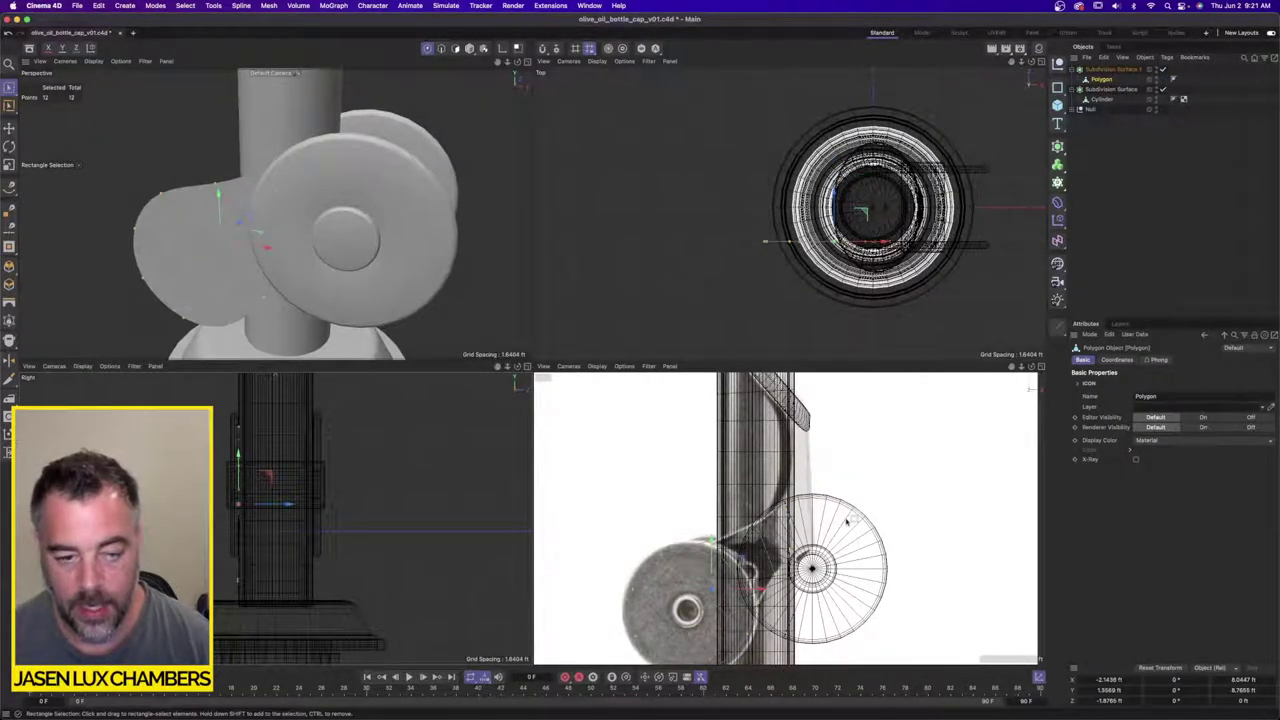
# Step: Turn off the bracket's Subdivision Surface and hide the Null group again
pyautogui.click(1098, 122)
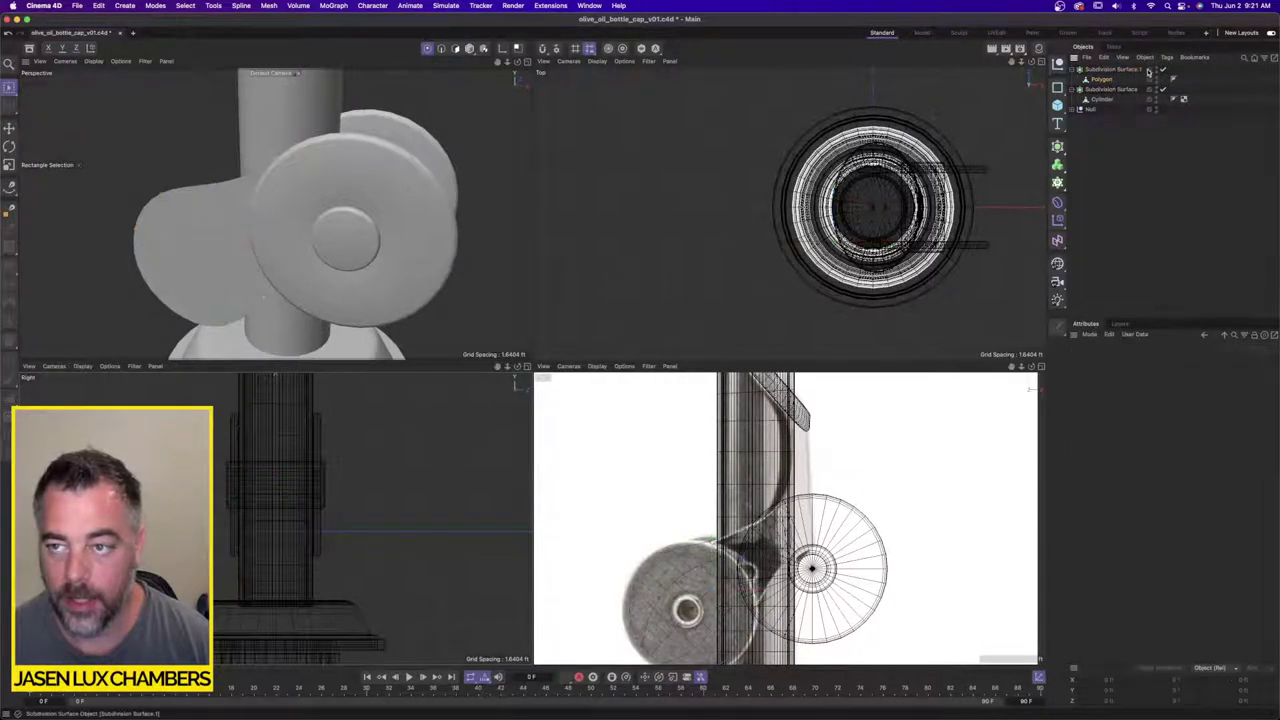
pyautogui.click(1163, 70)
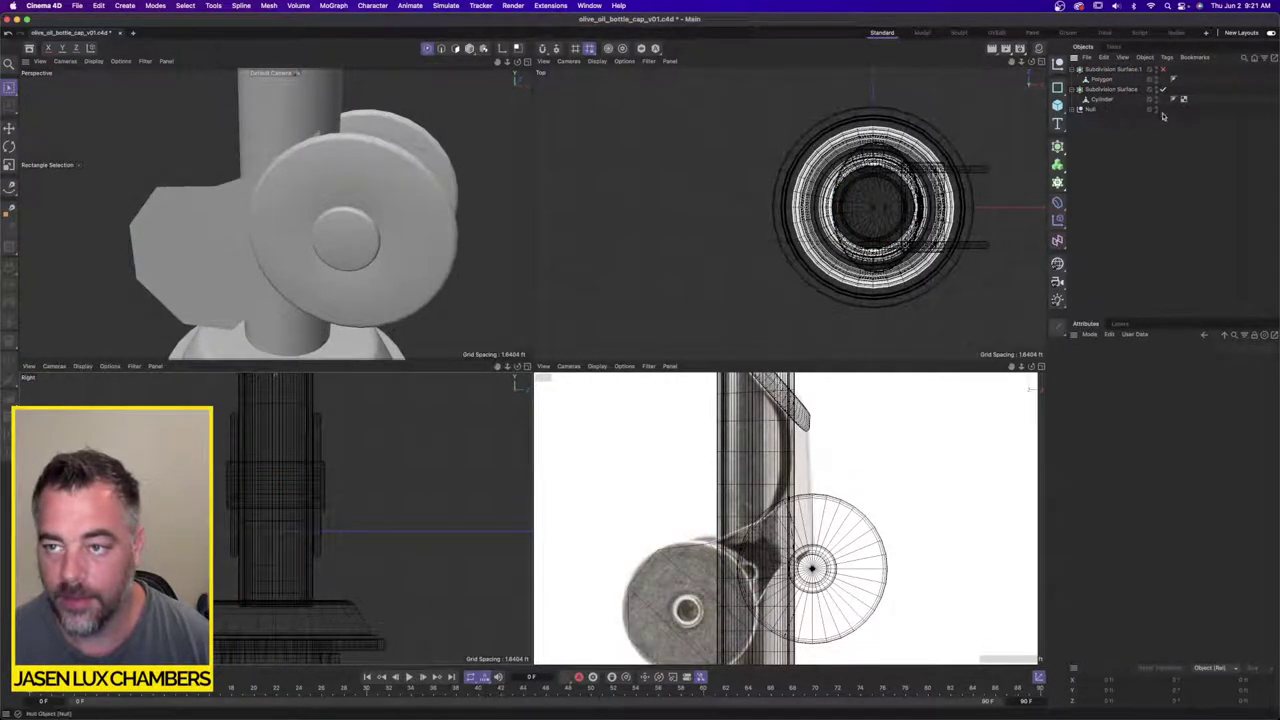
pyautogui.click(1155, 109)
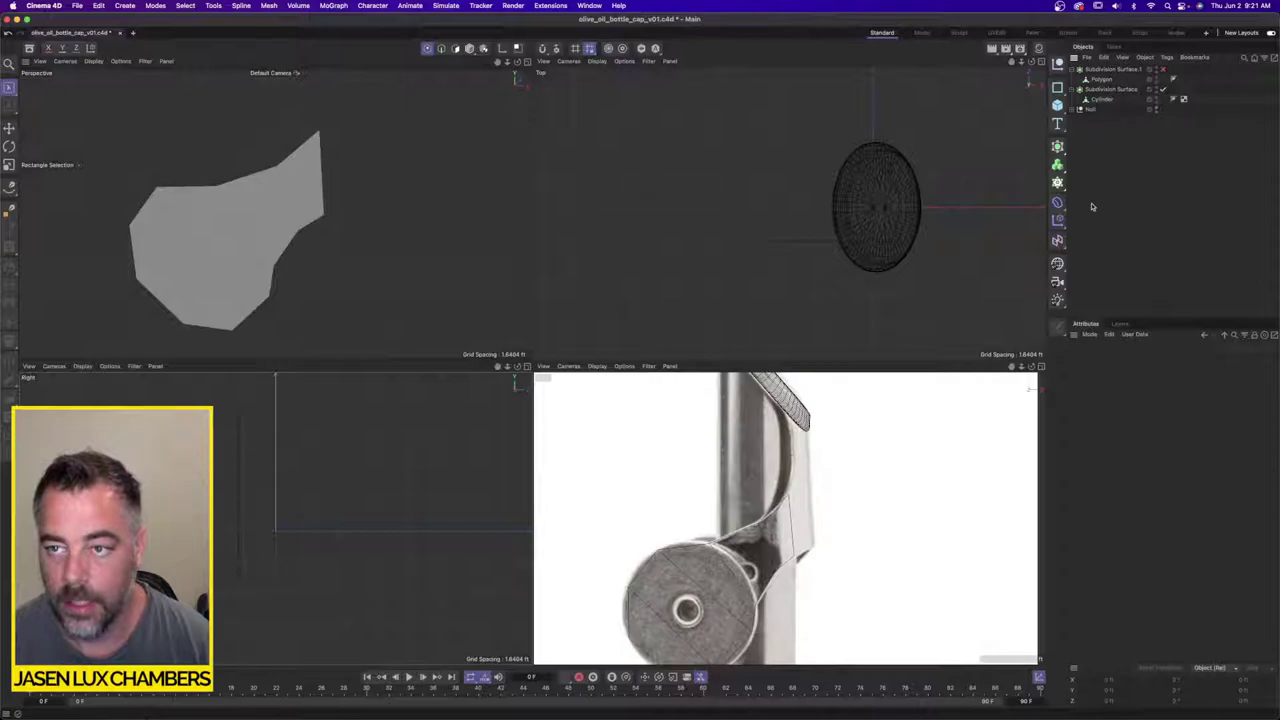
# Step: Draw a four-sided polygon with the Polygon Pen in the Right view, extending from the bracket's upright edge across the spout's width
pyautogui.press('m')
pyautogui.press('e')
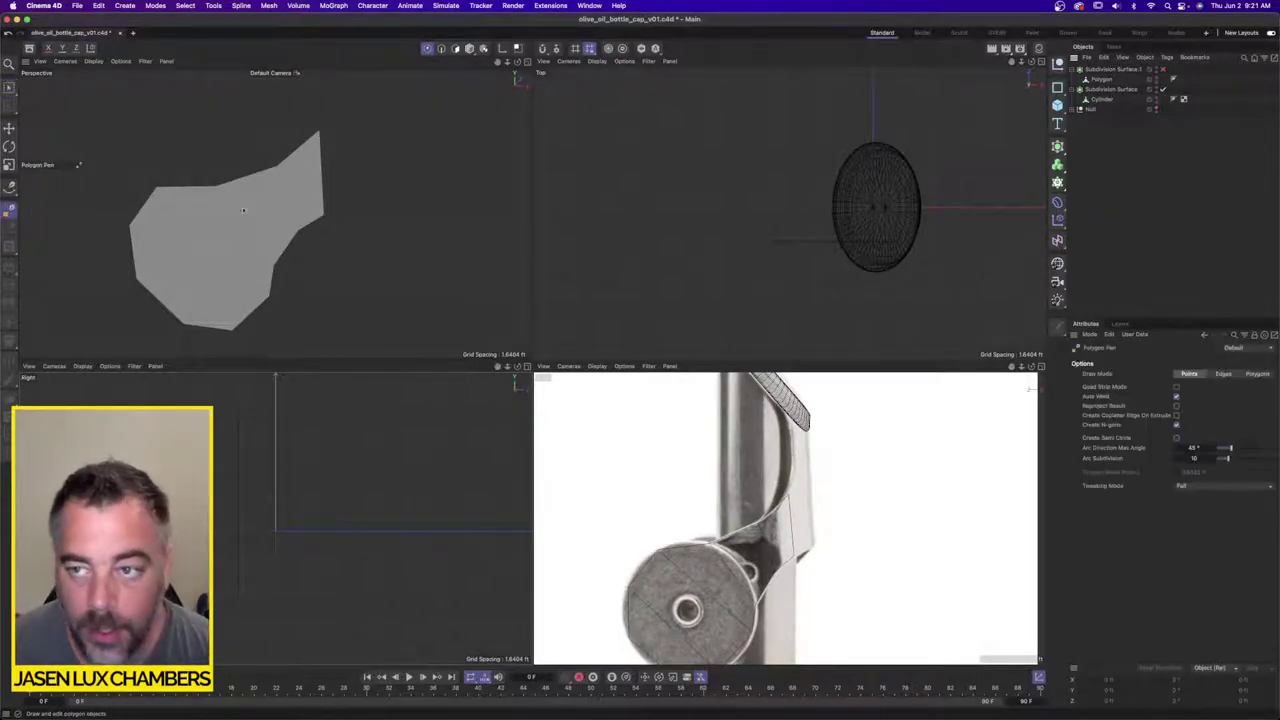
pyautogui.click(1100, 79)
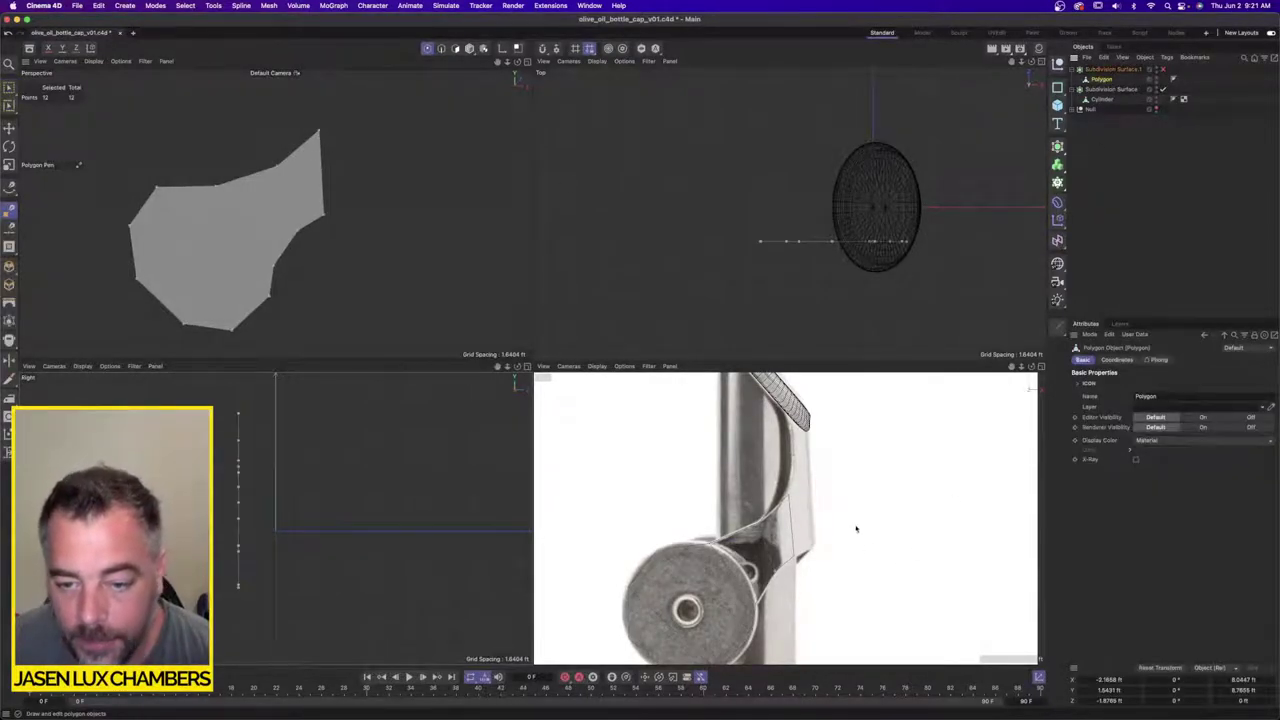
pyautogui.click(9, 211)
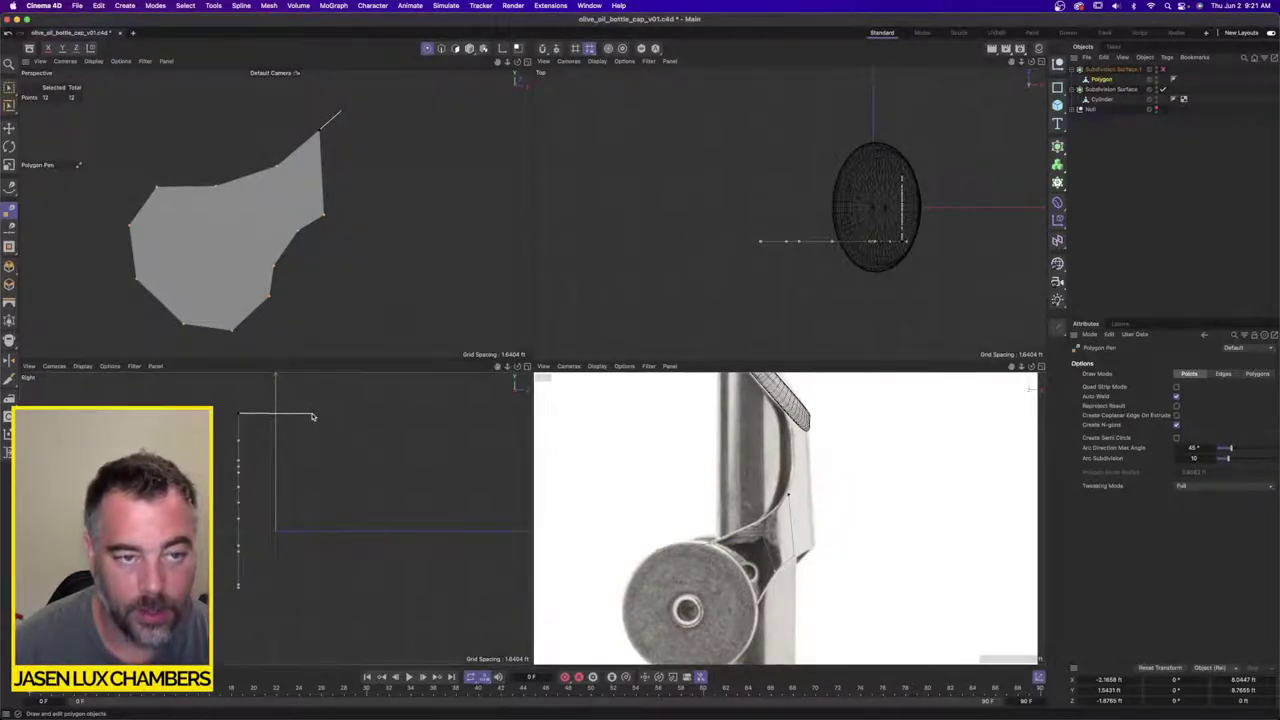
pyautogui.click(312, 416)
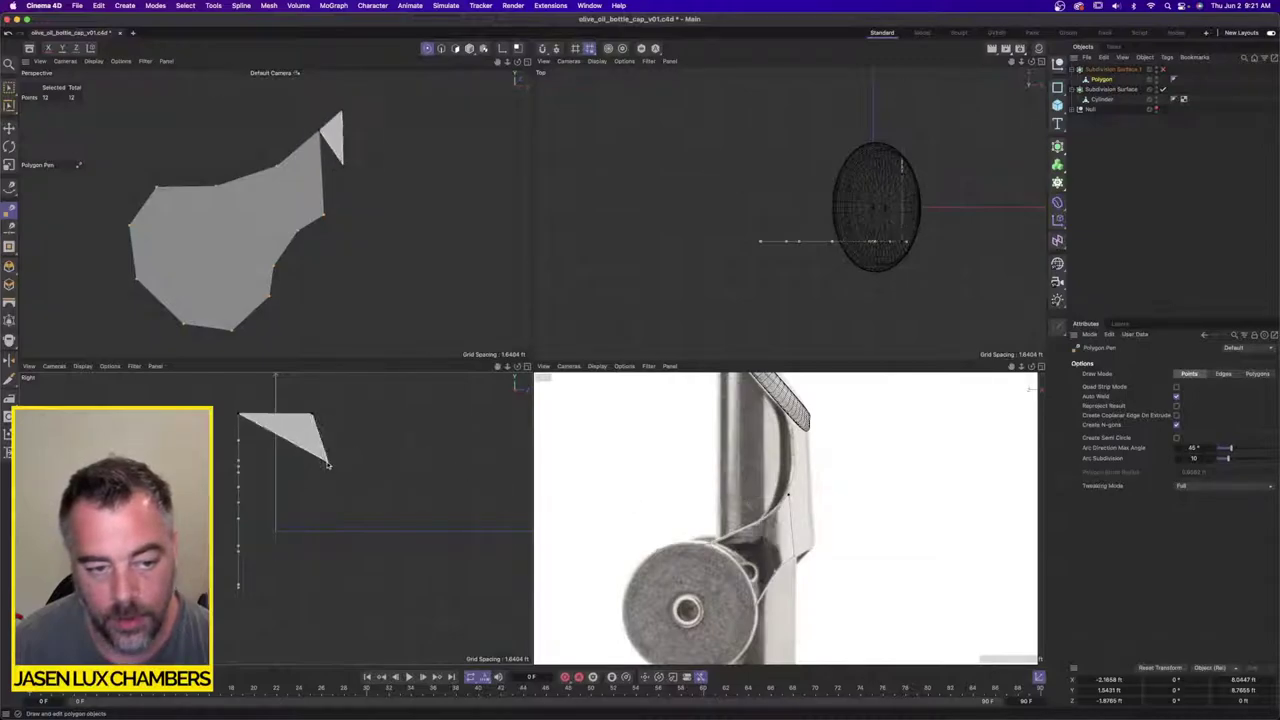
pyautogui.click(310, 462)
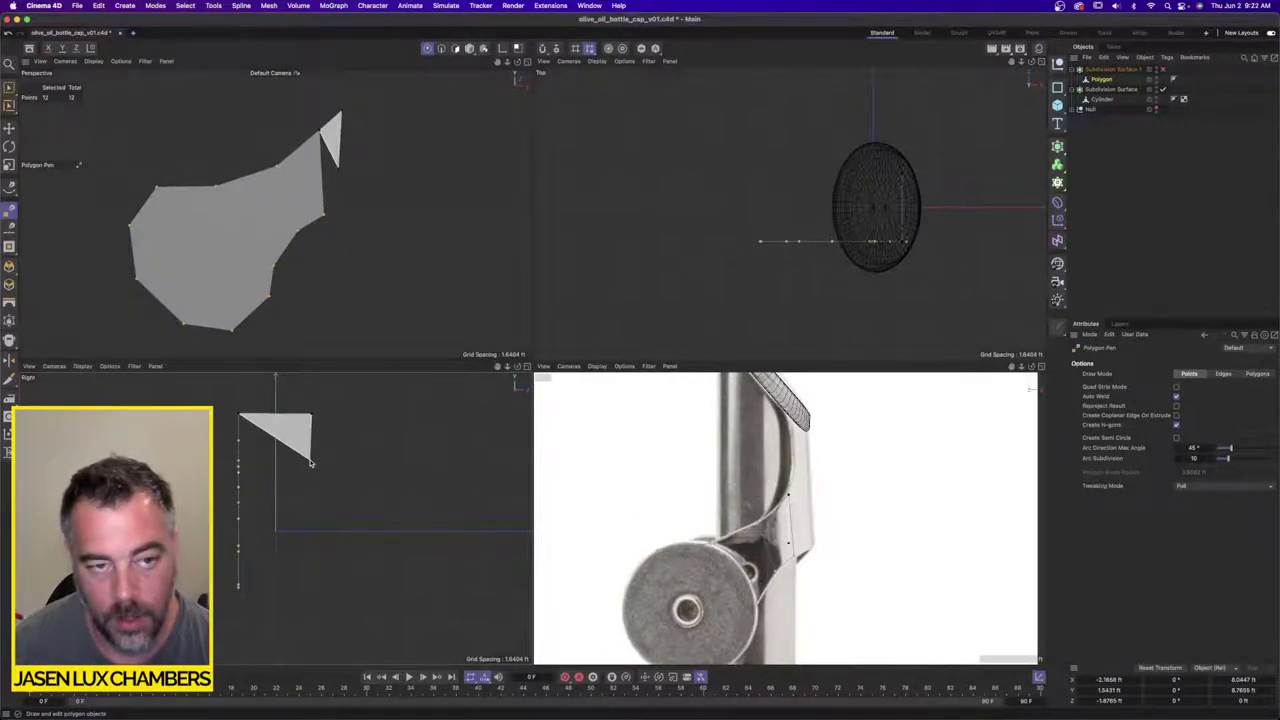
pyautogui.keyDown('alt'); pyautogui.moveTo(385, 232); pyautogui.dragTo(307, 238); pyautogui.keyUp('alt')
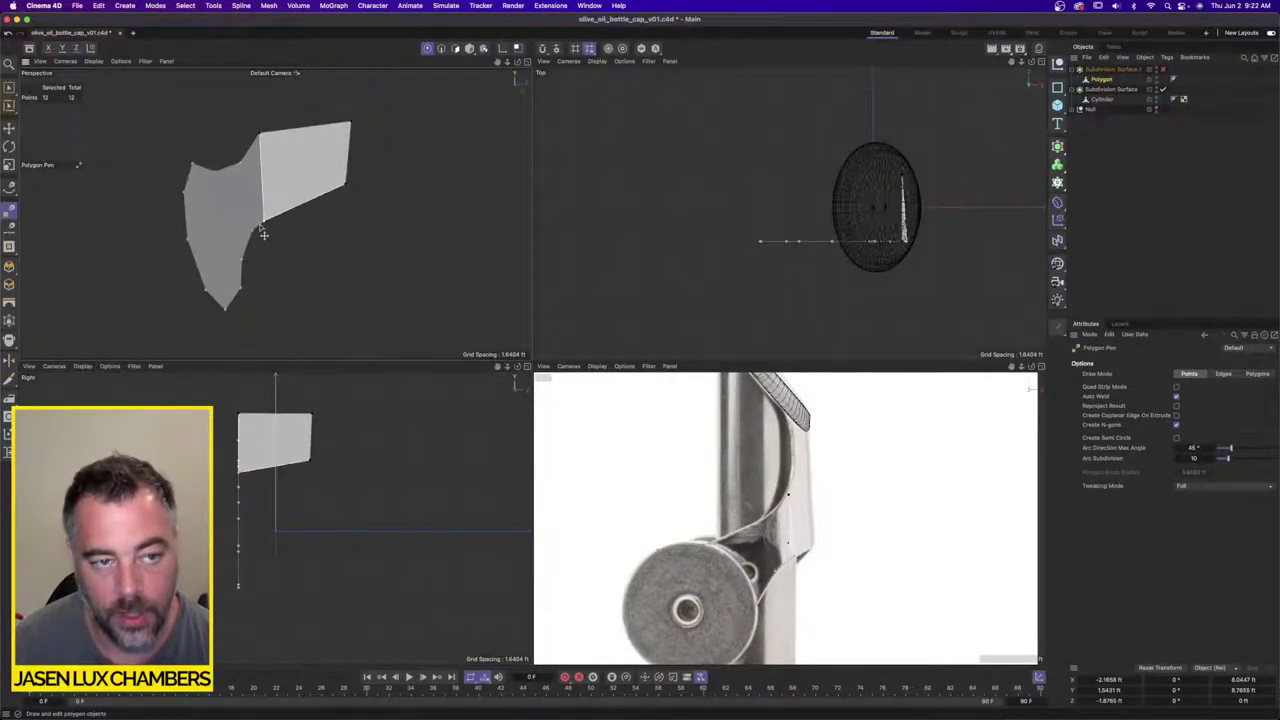
pyautogui.doubleClick(265, 223)
# Step: Select the four points of the new cross polygon and flatten them with an X size of 0 ft
pyautogui.keyDown('alt'); pyautogui.moveTo(351, 264); pyautogui.dragTo(392, 209); pyautogui.keyUp('alt')
pyautogui.moveTo(9, 88); pyautogui.dragTo(45, 112)
pyautogui.moveTo(323, 105); pyautogui.dragTo(315, 230)
pyautogui.moveTo(372, 196)
pyautogui.keyDown('alt'); pyautogui.mouseDown()
pyautogui.moveTo(337, 183)
pyautogui.moveTo(334, 203)
pyautogui.mouseUp(); pyautogui.keyUp('alt')
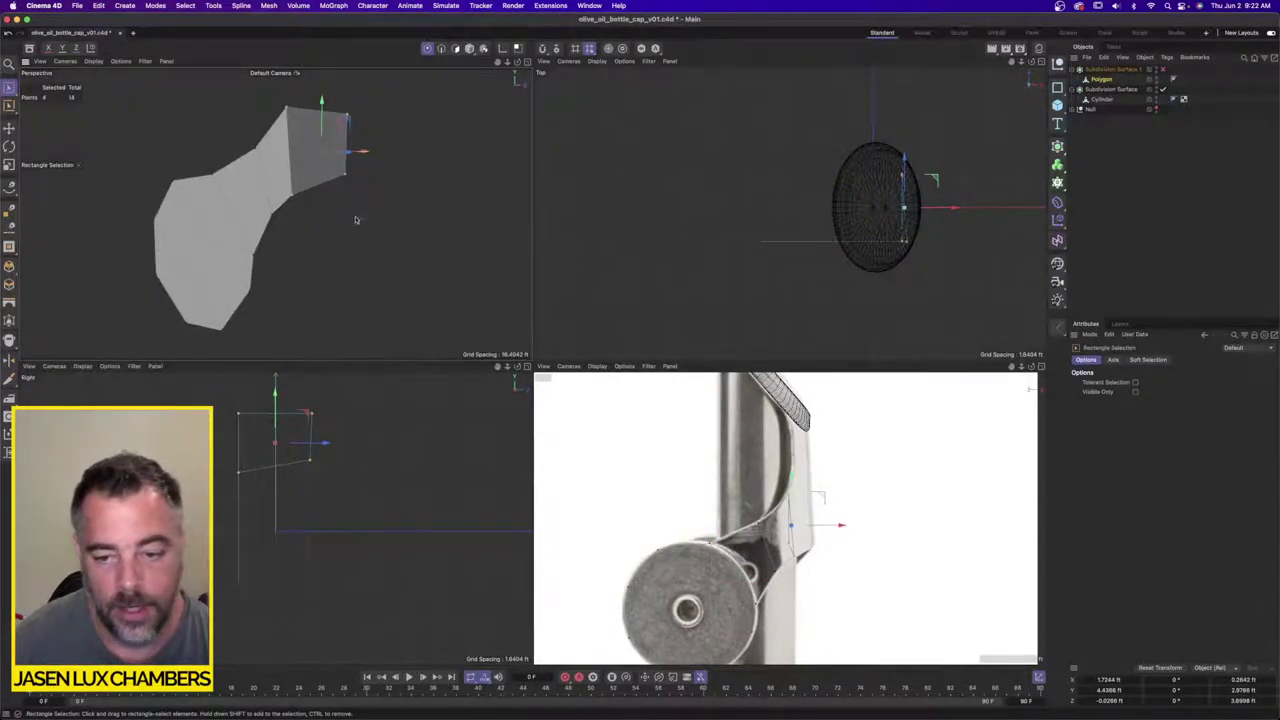
pyautogui.moveTo(283, 159)
pyautogui.keyDown('shift'); pyautogui.mouseDown()
pyautogui.moveTo(377, 218)
pyautogui.moveTo(362, 177)
pyautogui.mouseUp(); pyautogui.keyUp('shift')
pyautogui.doubleClick(1246, 681)
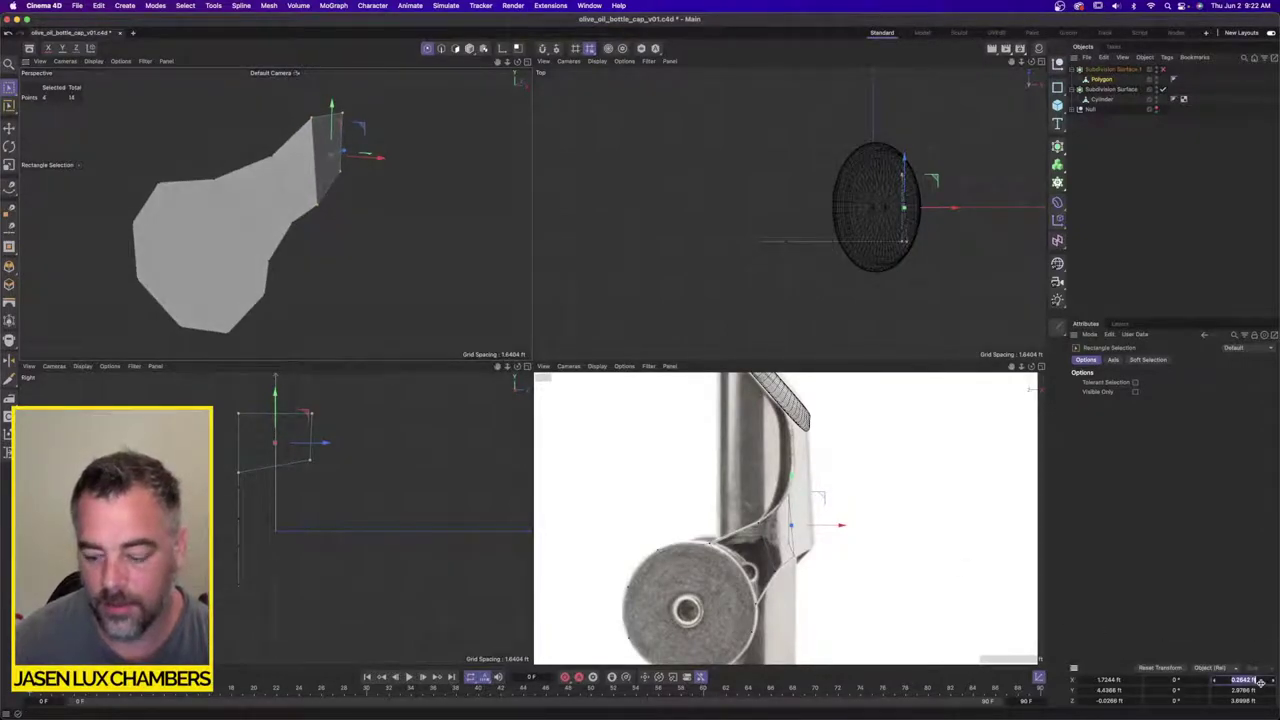
pyautogui.write('0')
pyautogui.press('Return')
# Step: Level the cross polygon's upper and lower point pairs with a Y size of 0 ft and align its outer pair with a Z size of 0 ft
pyautogui.moveTo(303, 128); pyautogui.dragTo(386, 92)
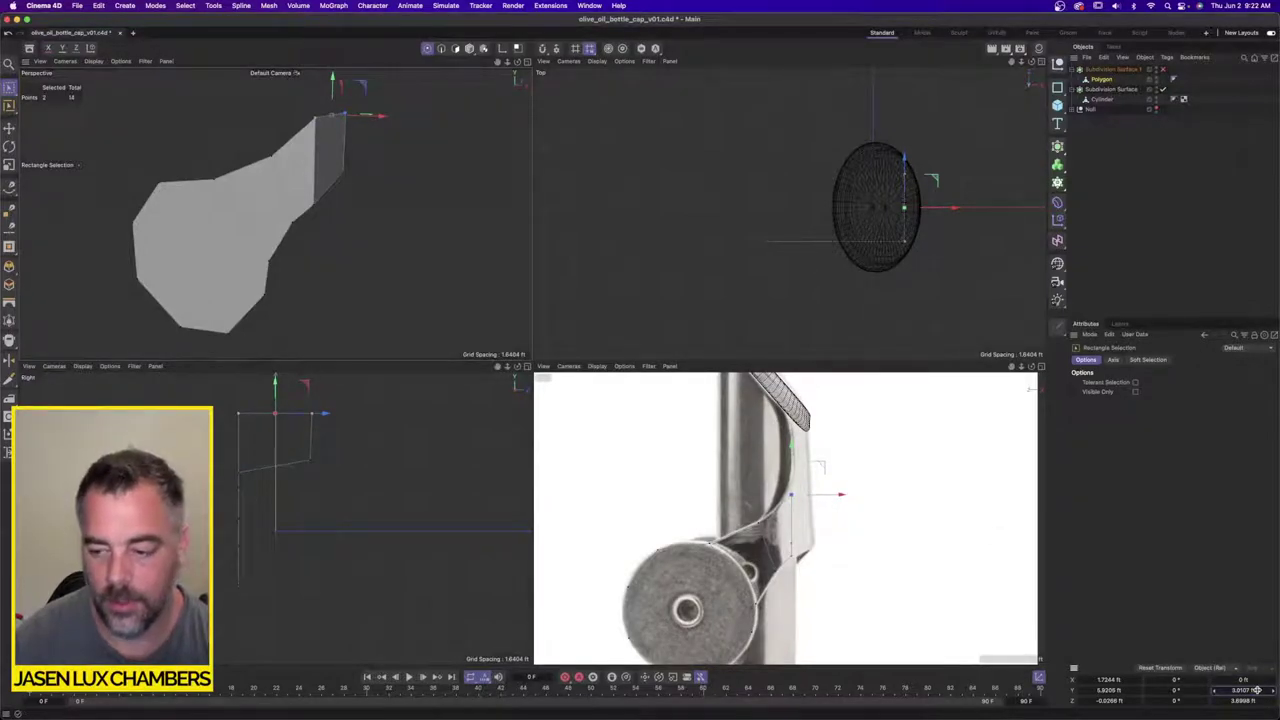
pyautogui.moveTo(1257, 690); pyautogui.dragTo(1275, 692)
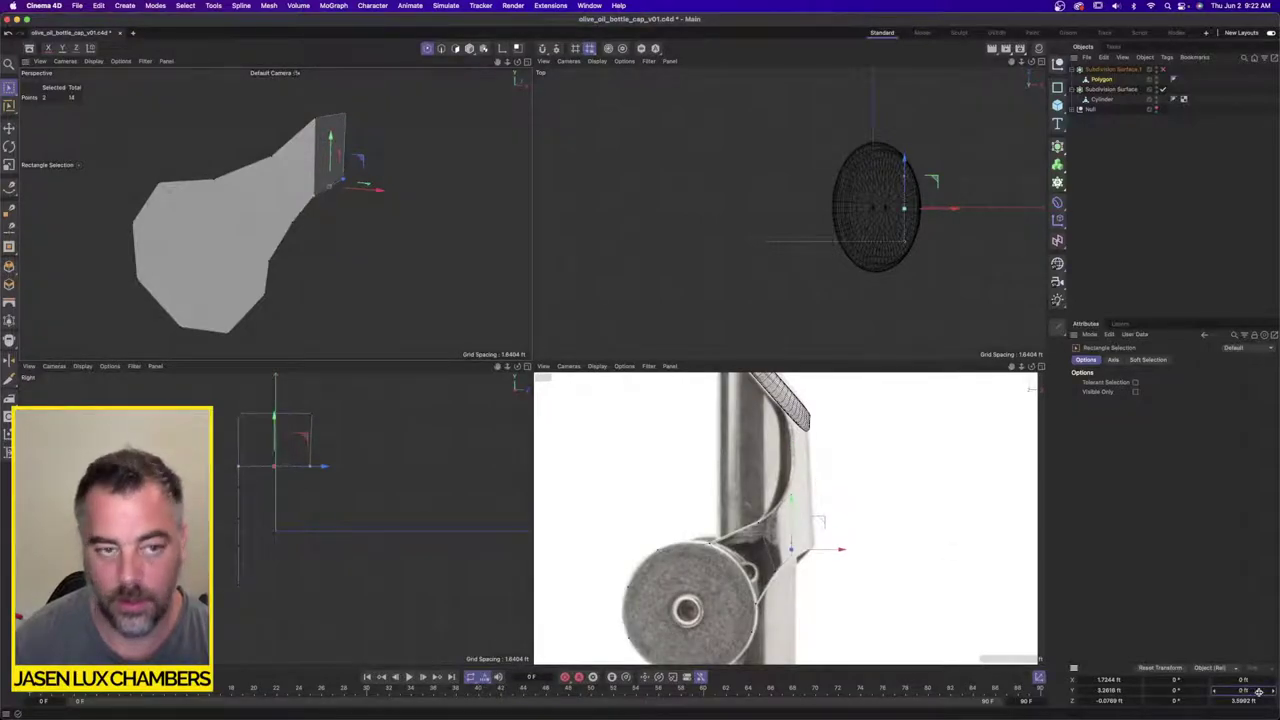
pyautogui.keyDown('alt'); pyautogui.moveTo(263, 126); pyautogui.dragTo(309, 172); pyautogui.keyUp('alt')
pyautogui.keyDown('alt'); pyautogui.moveTo(231, 167); pyautogui.dragTo(278, 171); pyautogui.keyUp('alt')
pyautogui.moveTo(306, 122)
pyautogui.mouseDown()
pyautogui.moveTo(338, 210)
pyautogui.moveTo(328, 222)
pyautogui.mouseUp()
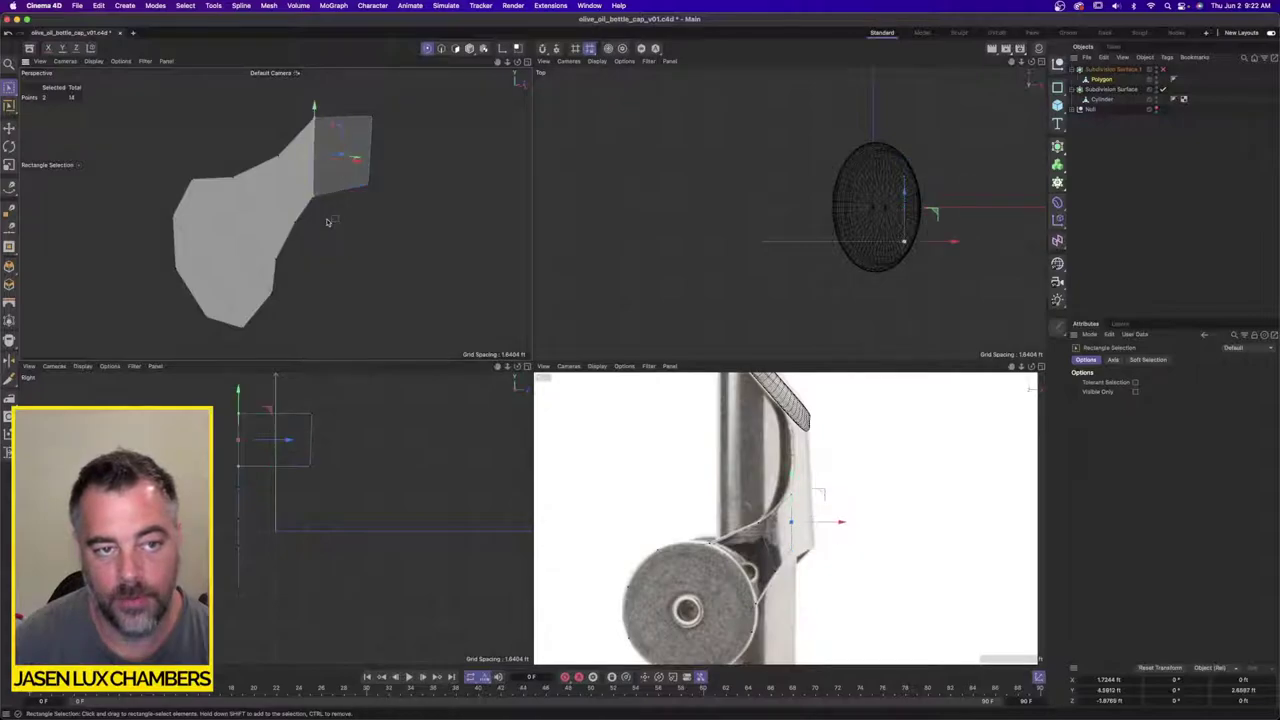
pyautogui.moveTo(381, 150); pyautogui.dragTo(382, 151)
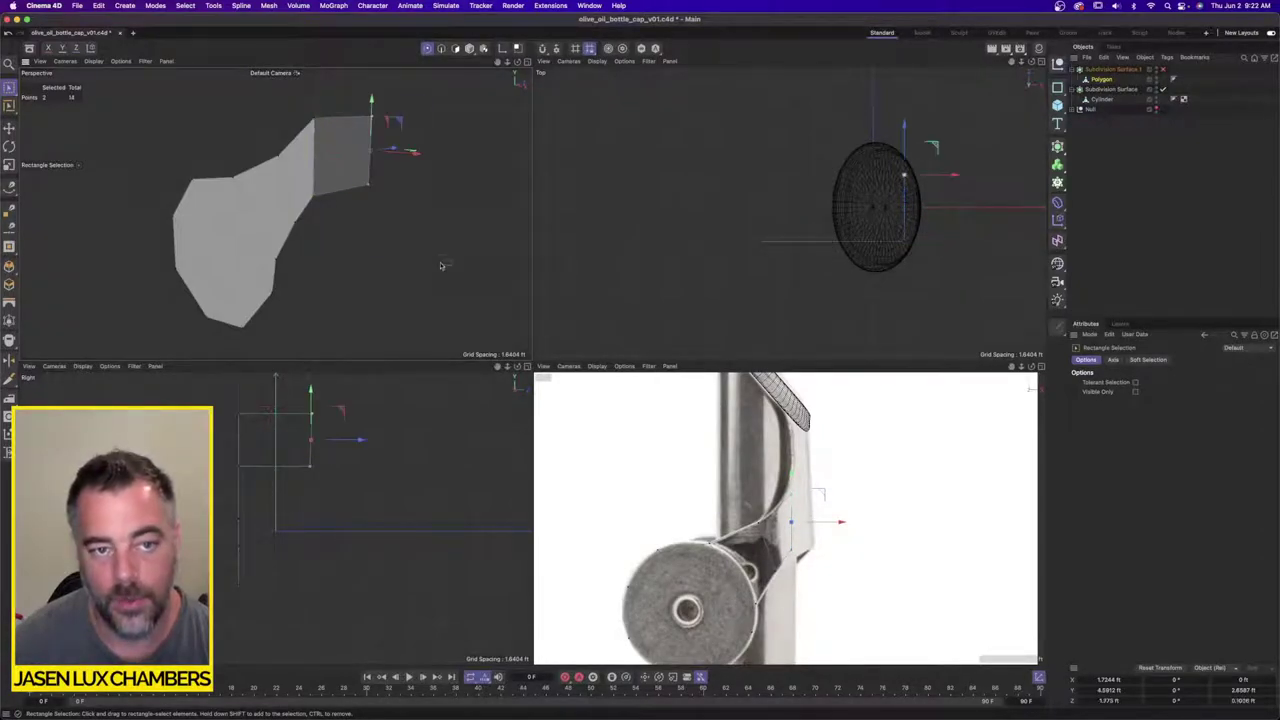
pyautogui.doubleClick(1250, 700)
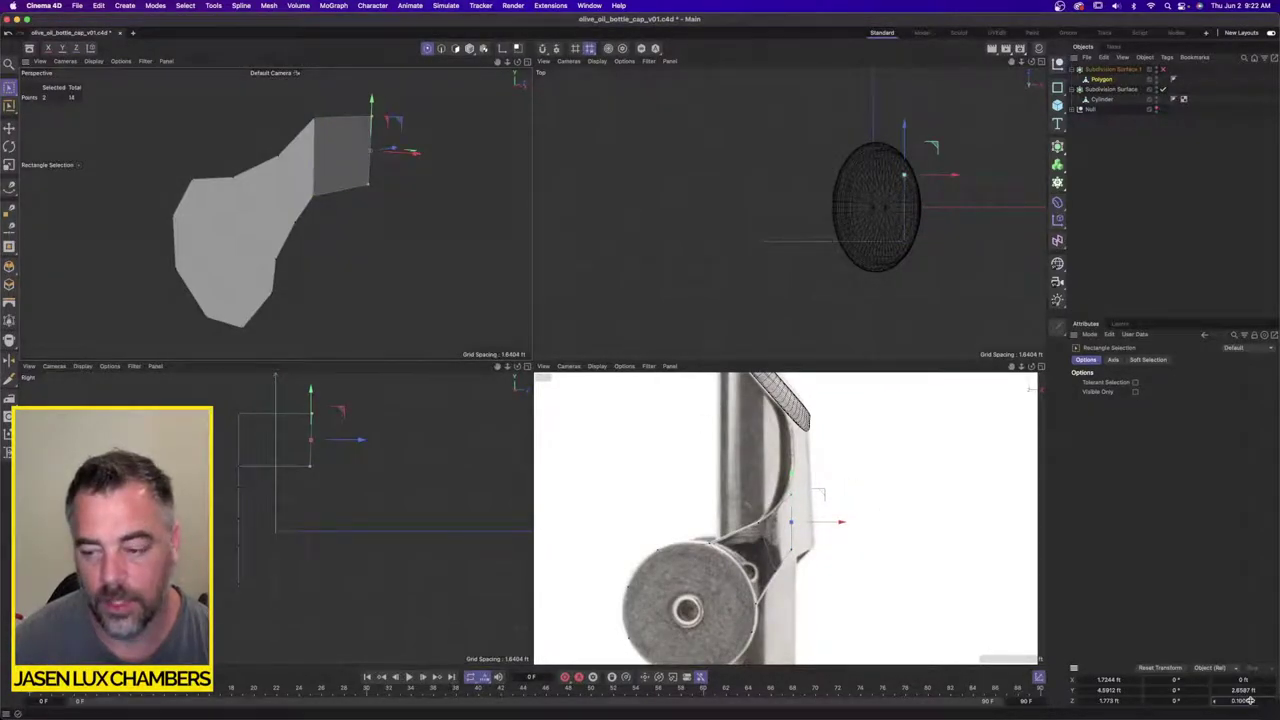
pyautogui.write('0')
pyautogui.press('Return')
# Step: Draw another four-sided polygon with the Polygon Pen from the cross polygon's upper edge up to the lid in the Right view
pyautogui.keyDown('alt'); pyautogui.moveTo(275, 213); pyautogui.dragTo(288, 232); pyautogui.keyUp('alt')
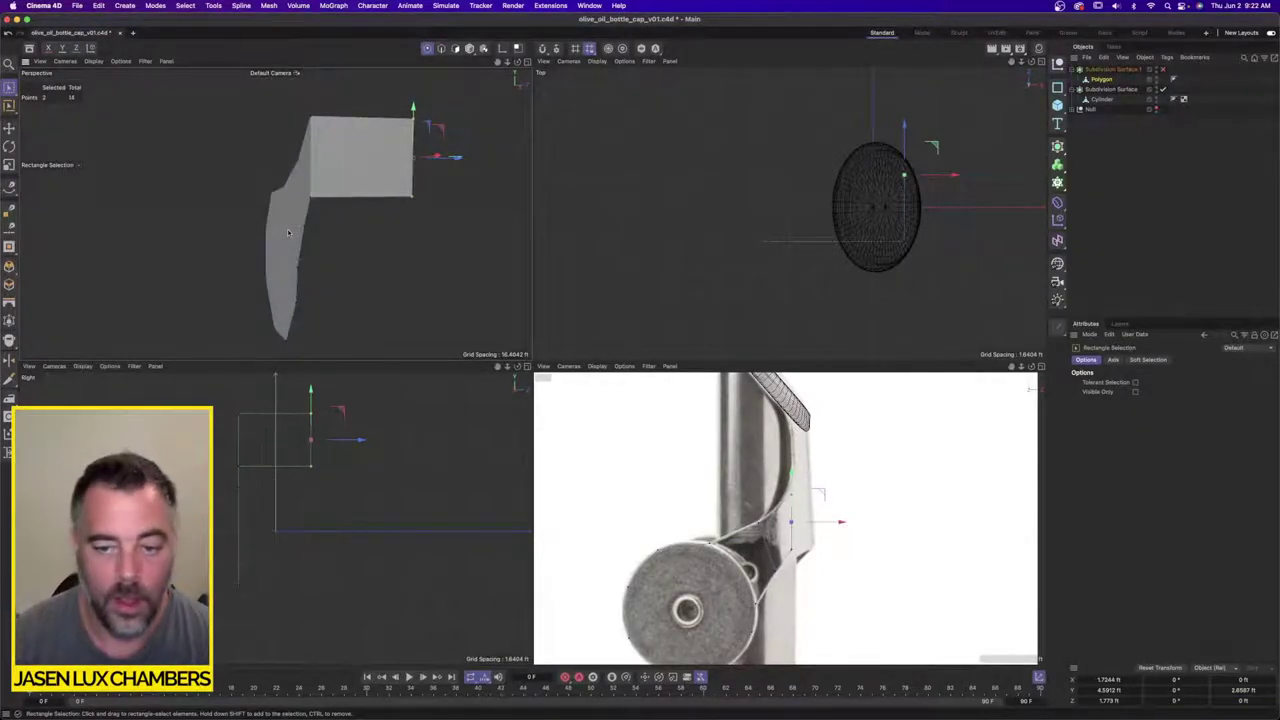
pyautogui.keyDown('alt'); pyautogui.moveTo(416, 196); pyautogui.dragTo(388, 158); pyautogui.keyUp('alt')
pyautogui.keyDown('alt'); pyautogui.moveTo(390, 475); pyautogui.dragTo(394, 442, button='right'); pyautogui.keyUp('alt')
pyautogui.keyDown('alt'); pyautogui.moveTo(394, 442); pyautogui.dragTo(387, 521, button='middle'); pyautogui.keyUp('alt')
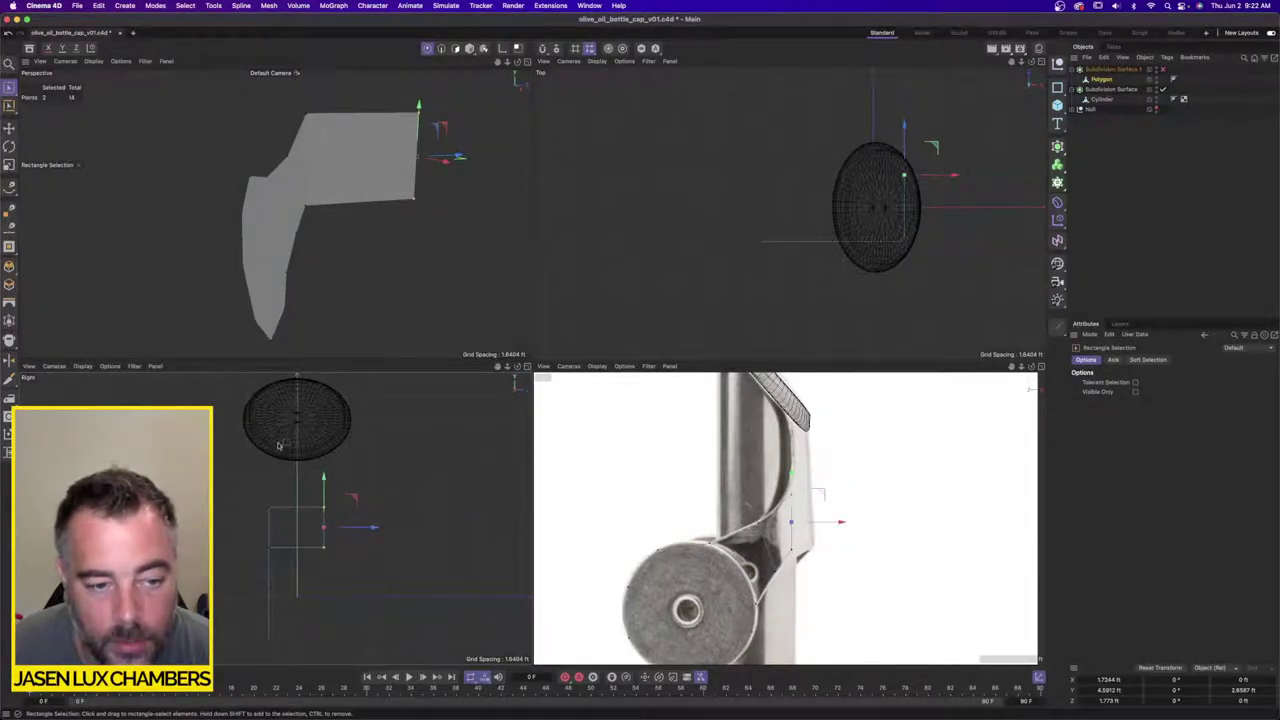
pyautogui.press('m')
pyautogui.press('e')
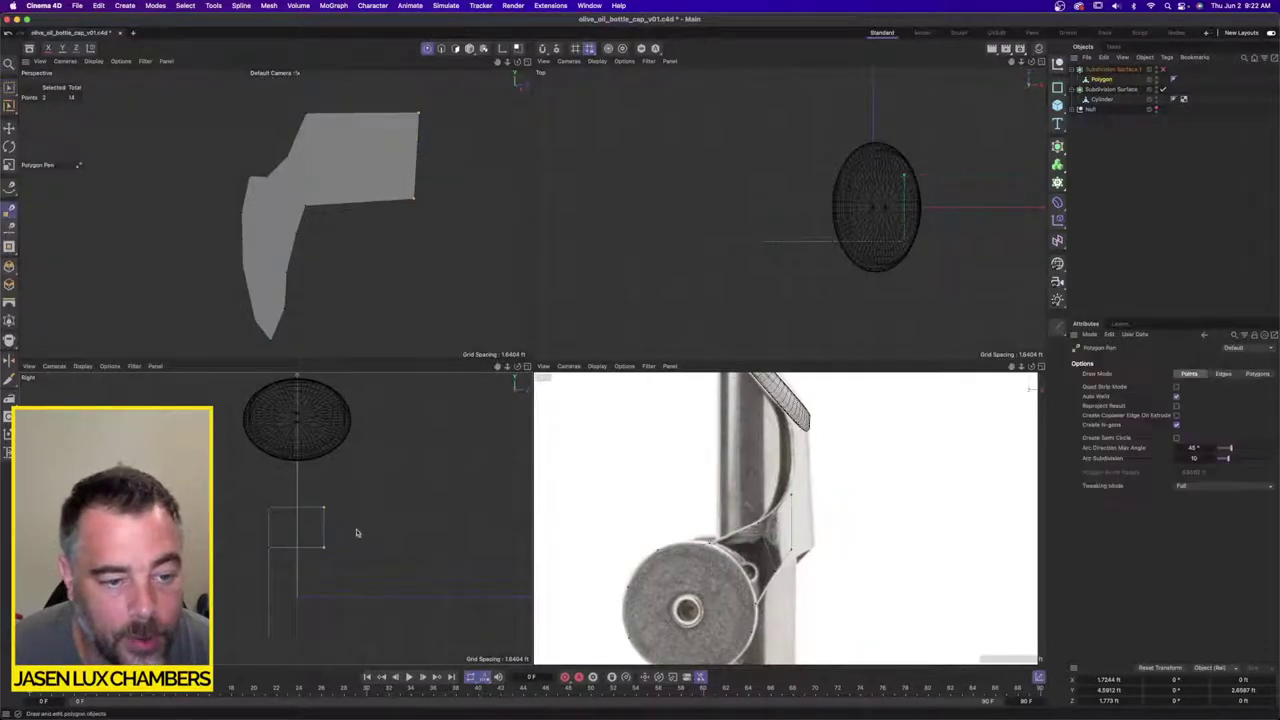
pyautogui.click(268, 509)
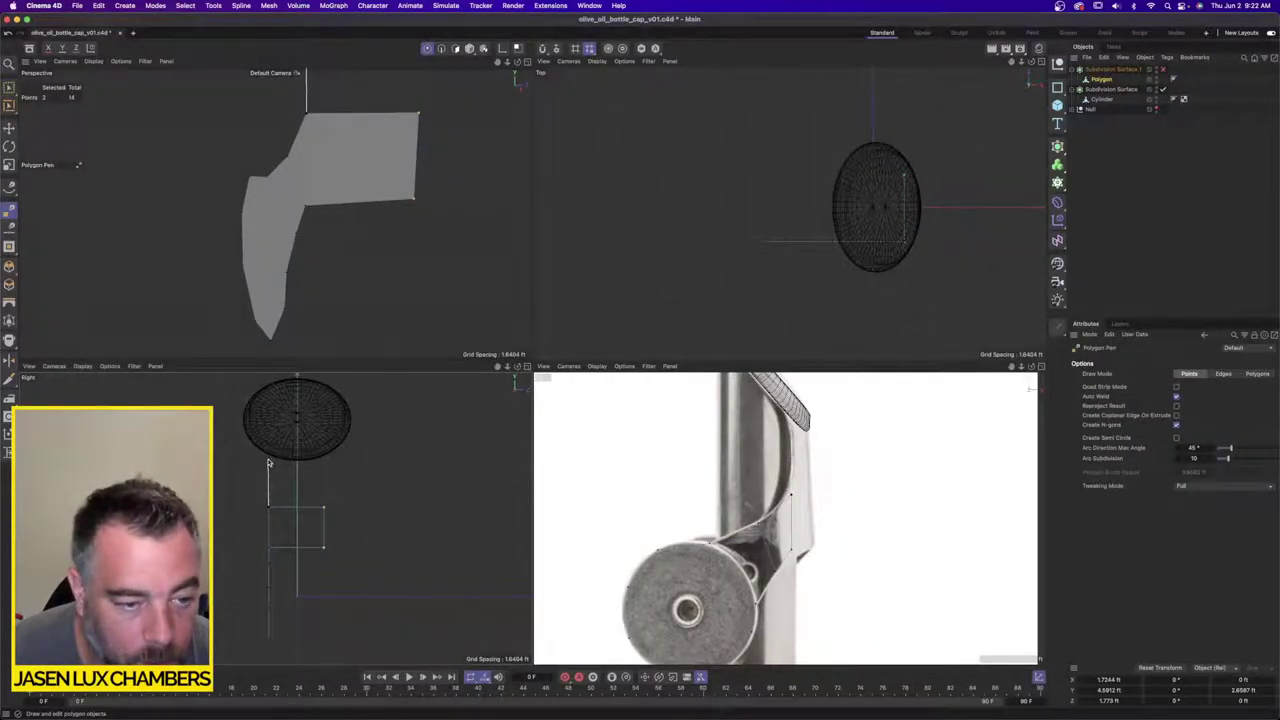
pyautogui.click(268, 458)
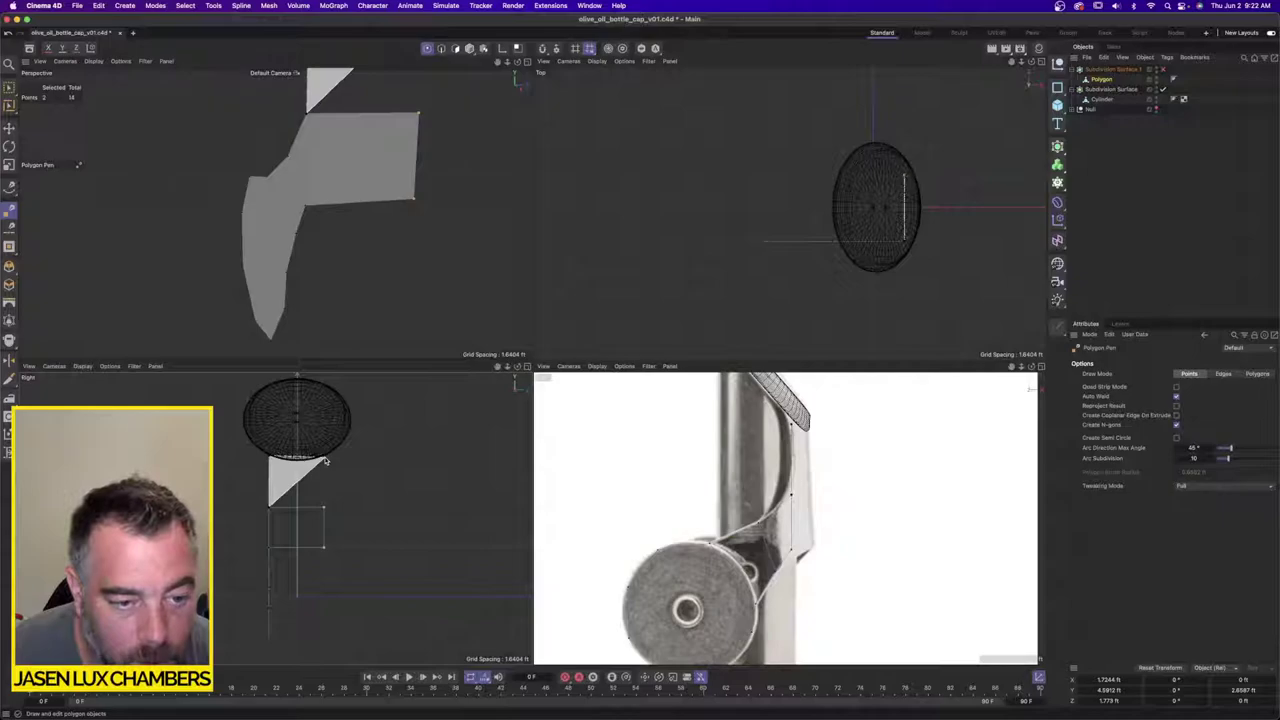
pyautogui.click(324, 460)
pyautogui.click(324, 509)
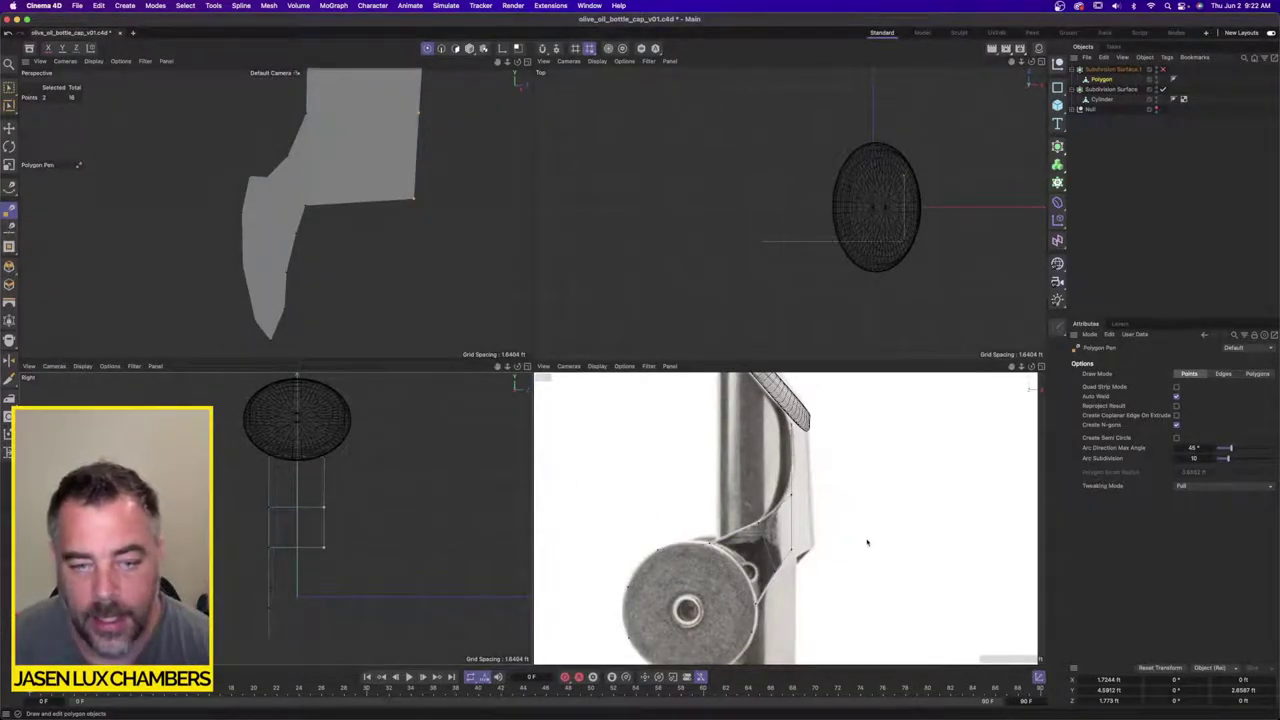
# Step: Rectangle-select the three points along the cross plate's outer vertical edge and align them with a Z size of 0 ft
pyautogui.click(9, 88)
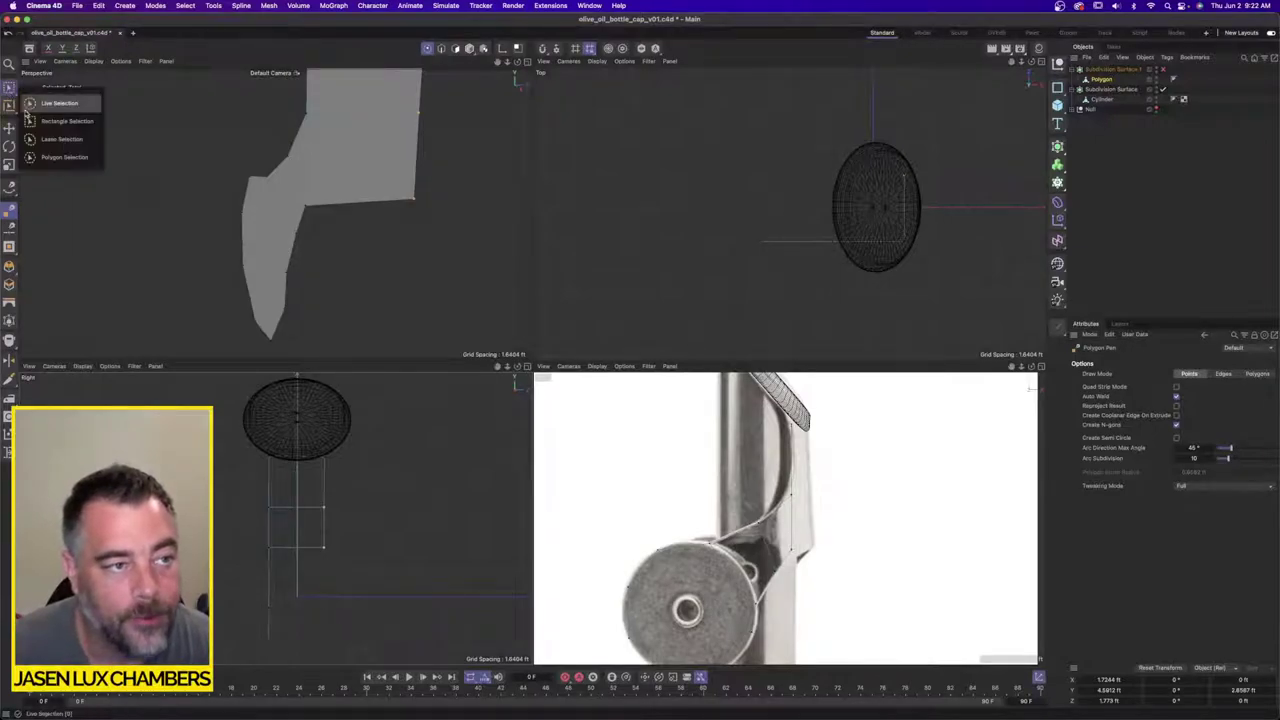
pyautogui.click(55, 110)
pyautogui.moveTo(308, 427); pyautogui.dragTo(364, 605)
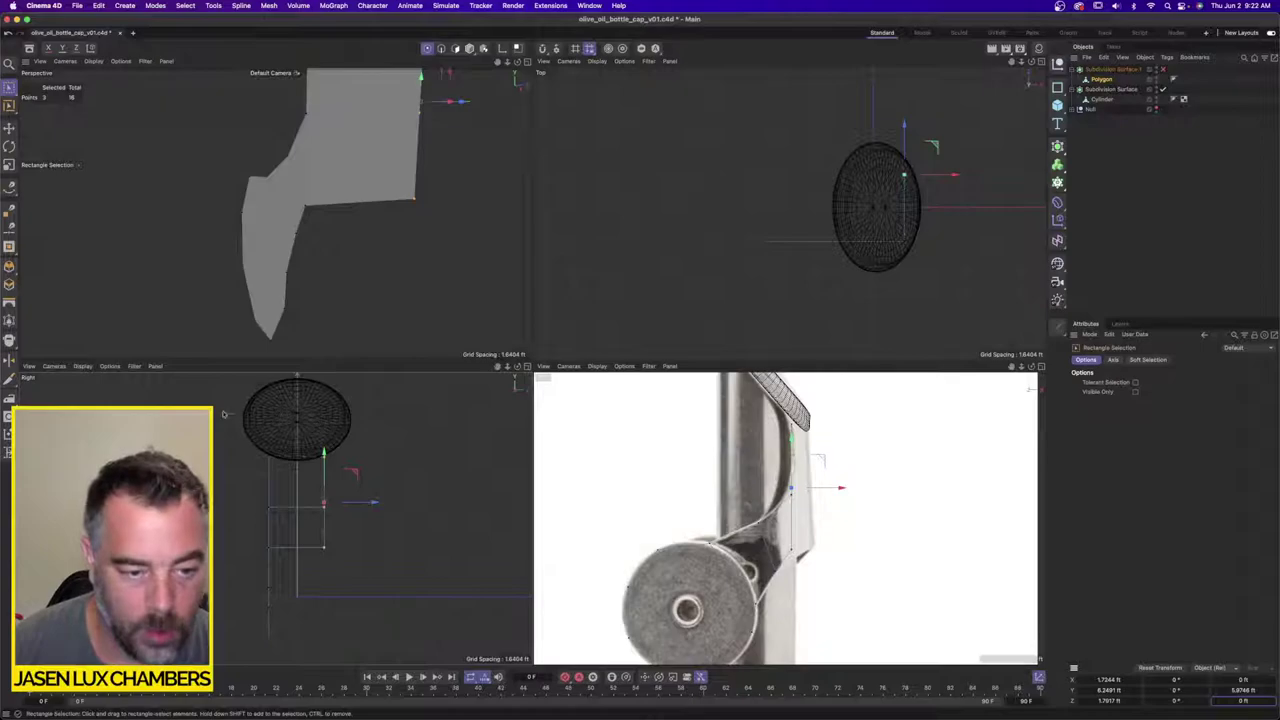
# Step: Rectangle-select the cross plate's upper point pair and its lower point pair, levelling each with a Y size of 0 ft
pyautogui.moveTo(224, 404); pyautogui.dragTo(392, 484)
pyautogui.doubleClick(1248, 691)
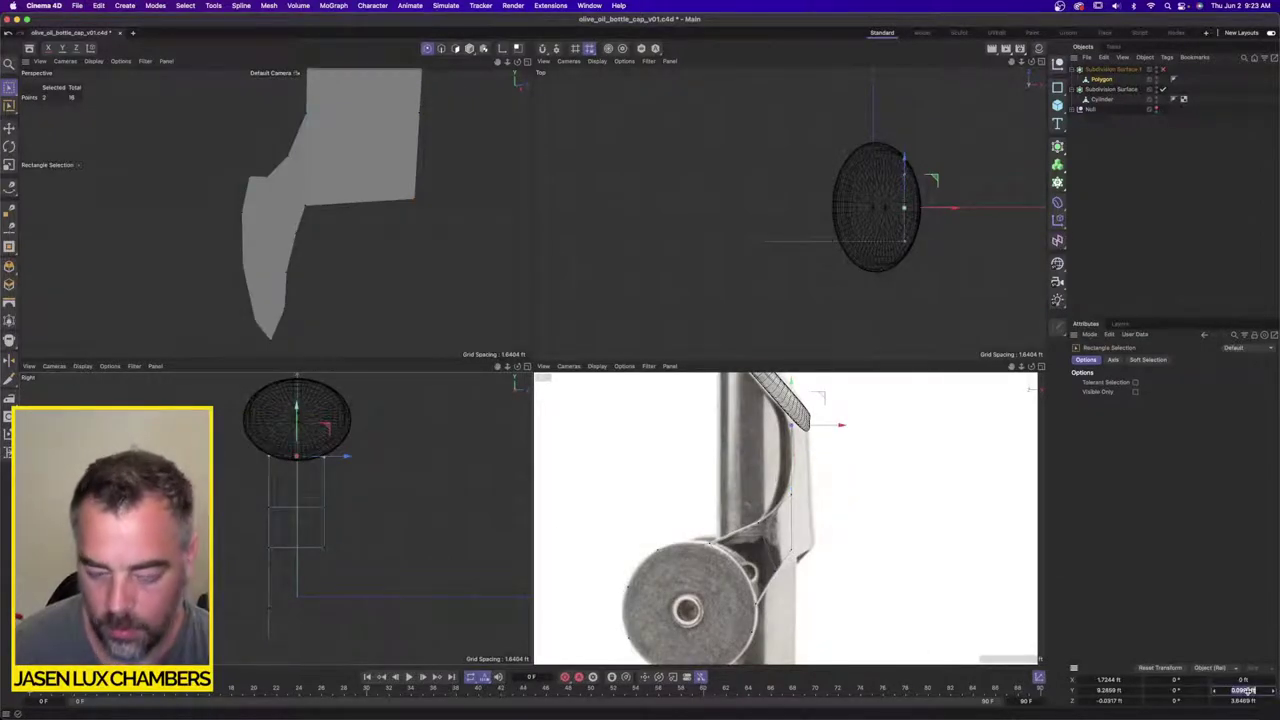
pyautogui.moveTo(248, 532); pyautogui.dragTo(344, 557)
pyautogui.keyDown('alt'); pyautogui.moveTo(330, 261); pyautogui.dragTo(135, 240); pyautogui.keyUp('alt')
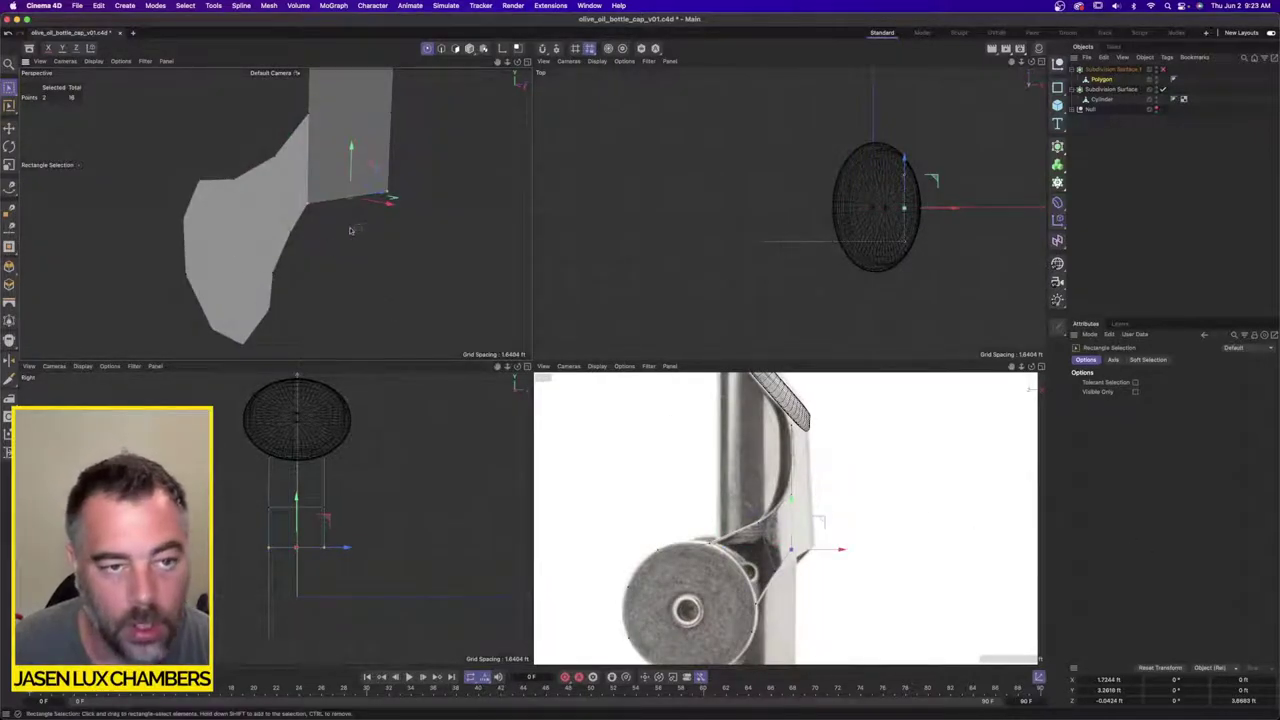
pyautogui.keyDown('alt'); pyautogui.moveTo(350, 230); pyautogui.dragTo(374, 194); pyautogui.keyUp('alt')
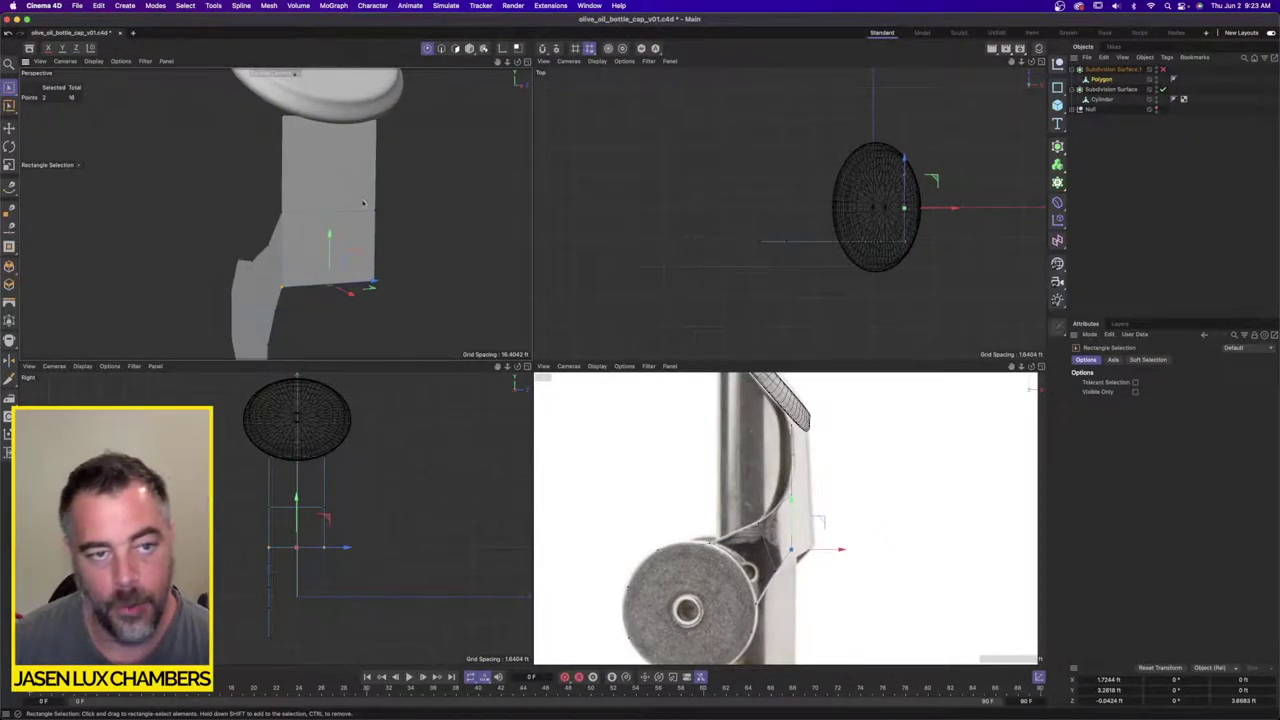
# Step: Try an off-center vertical loop cut through the cross plate with the Loop/Path Cut tool
pyautogui.click(296, 6)
pyautogui.moveTo(279, 6)
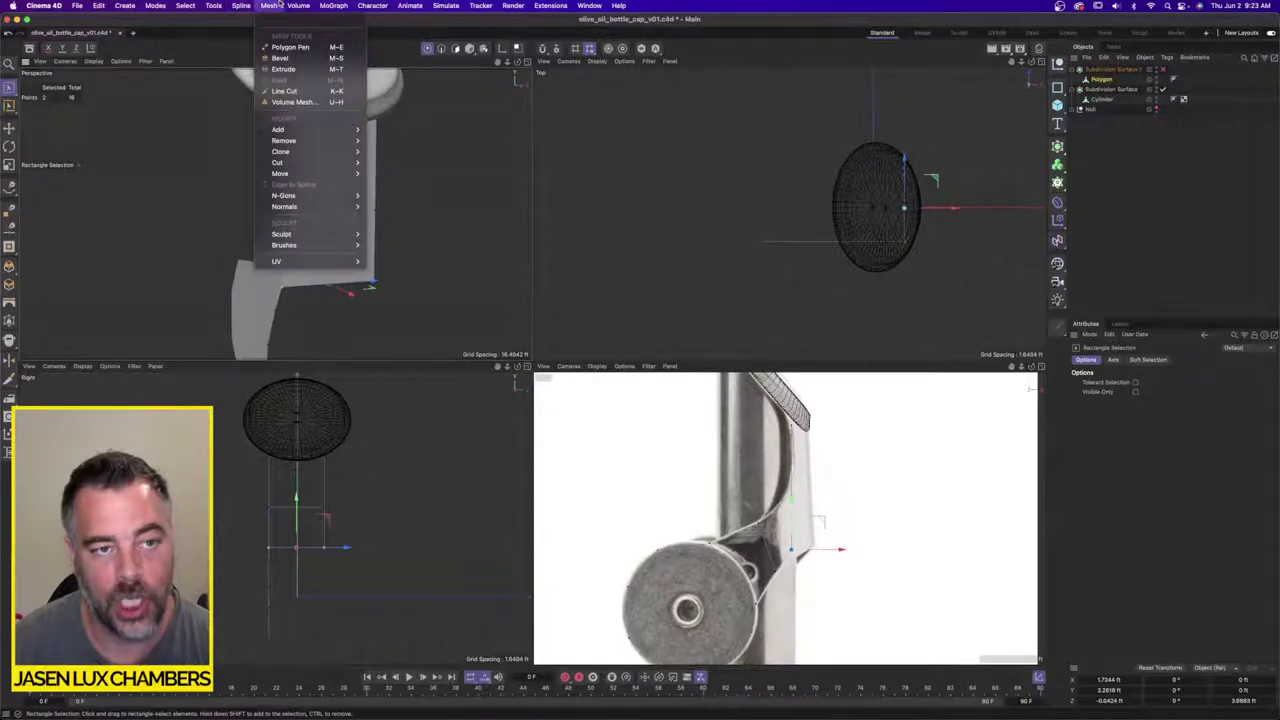
pyautogui.moveTo(282, 162)
pyautogui.click(420, 176)
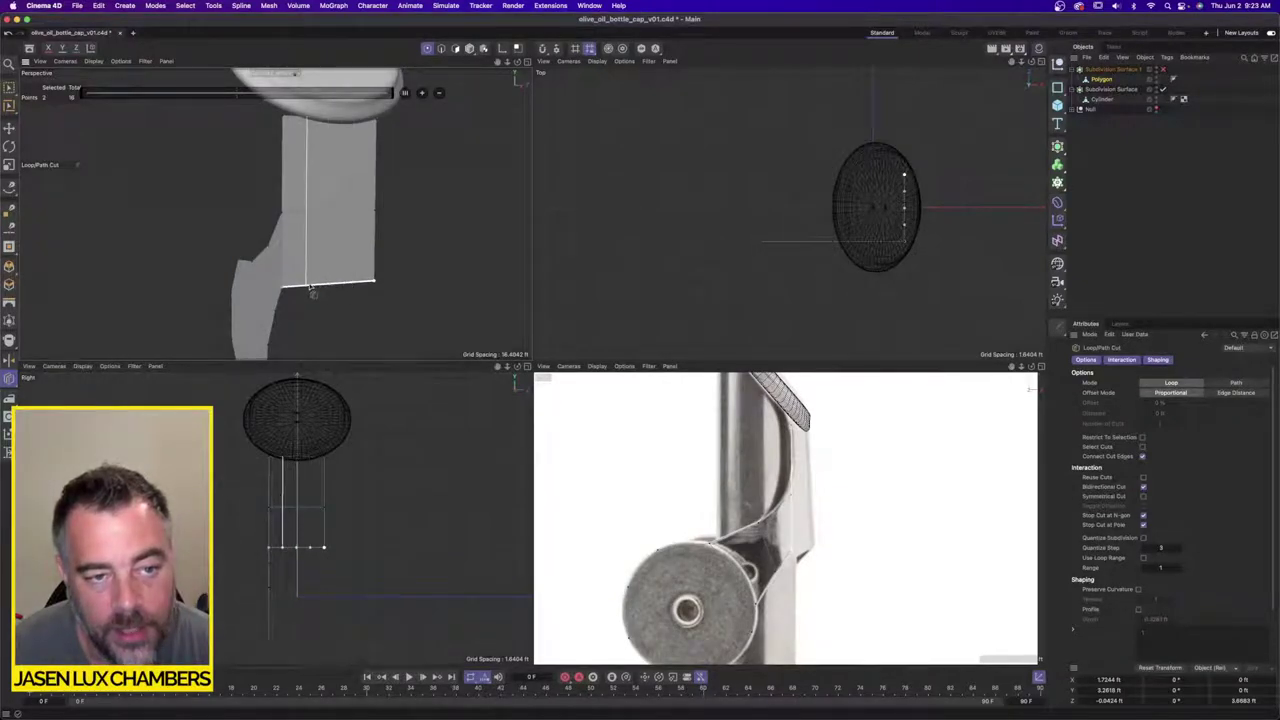
pyautogui.moveTo(310, 287); pyautogui.dragTo(350, 287)
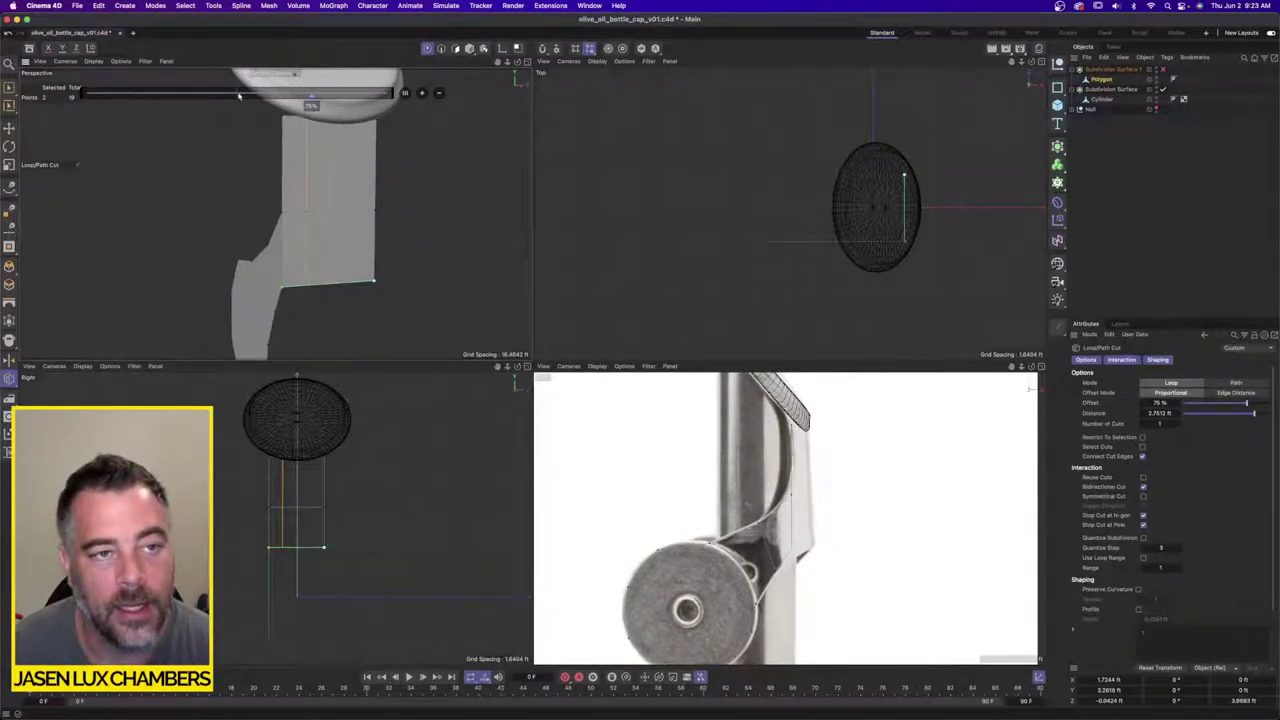
pyautogui.click(239, 95)
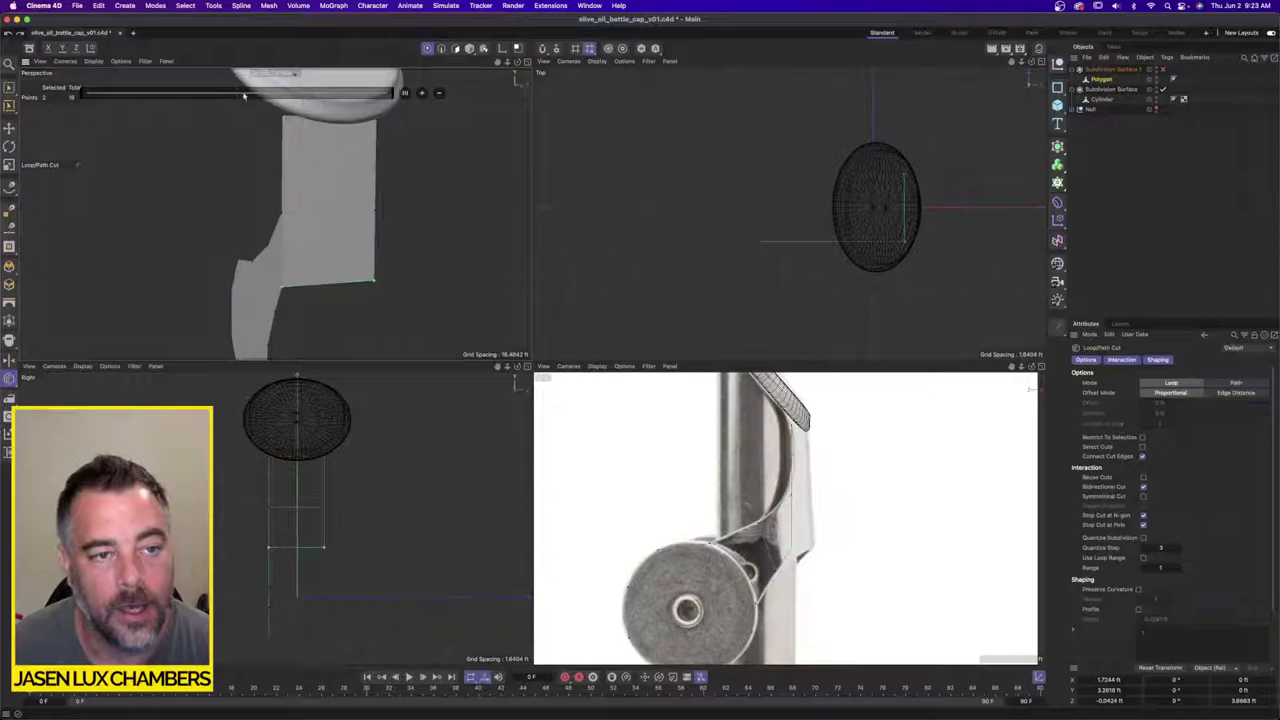
pyautogui.click(326, 285)
pyautogui.moveTo(236, 96); pyautogui.dragTo(262, 96)
pyautogui.press('super+z')
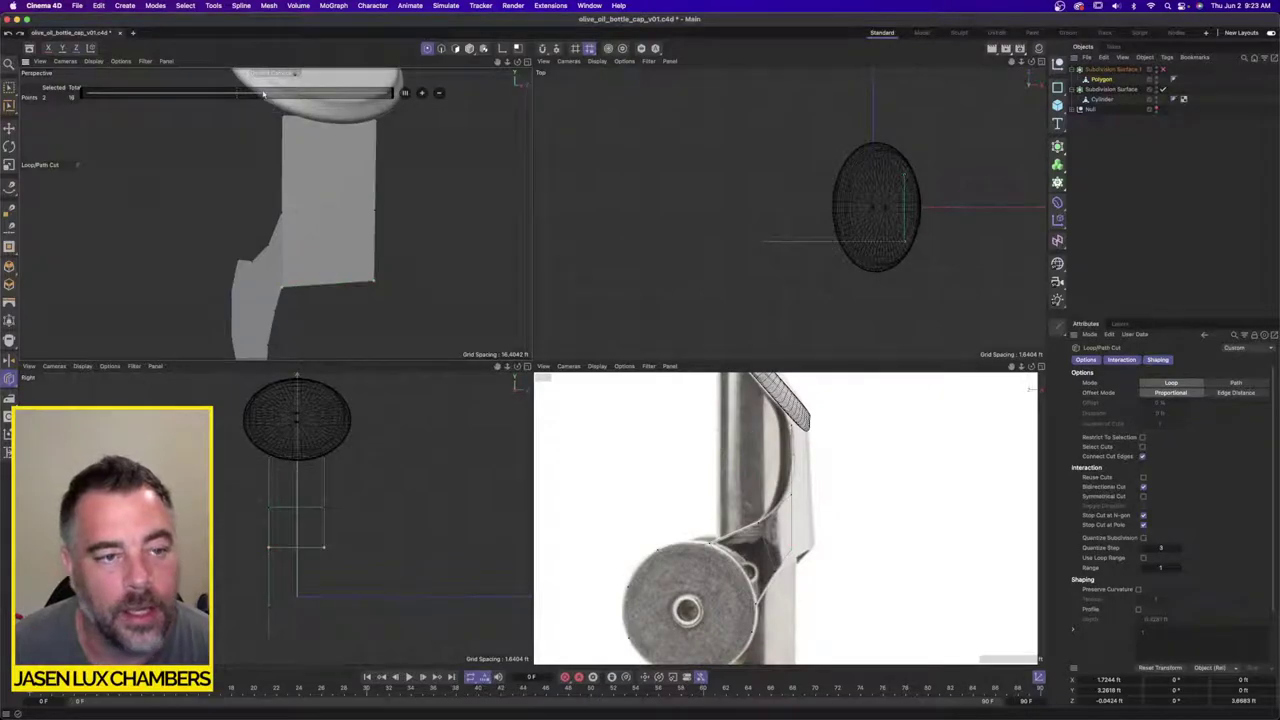
# Step: Divide the cross plate vertically with a loop cut at 50% and halve each of the two sections with another cut at 50%
pyautogui.click(334, 287)
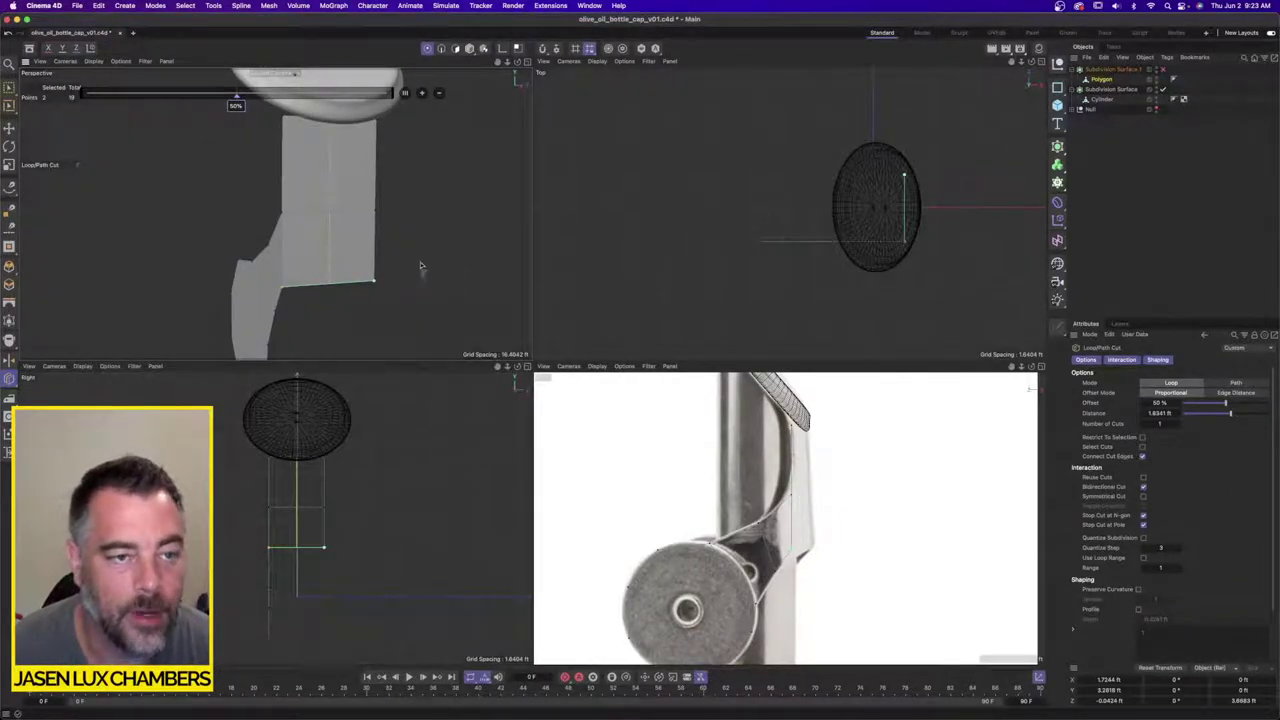
pyautogui.middleClick(306, 291)
pyautogui.middleClick(355, 288)
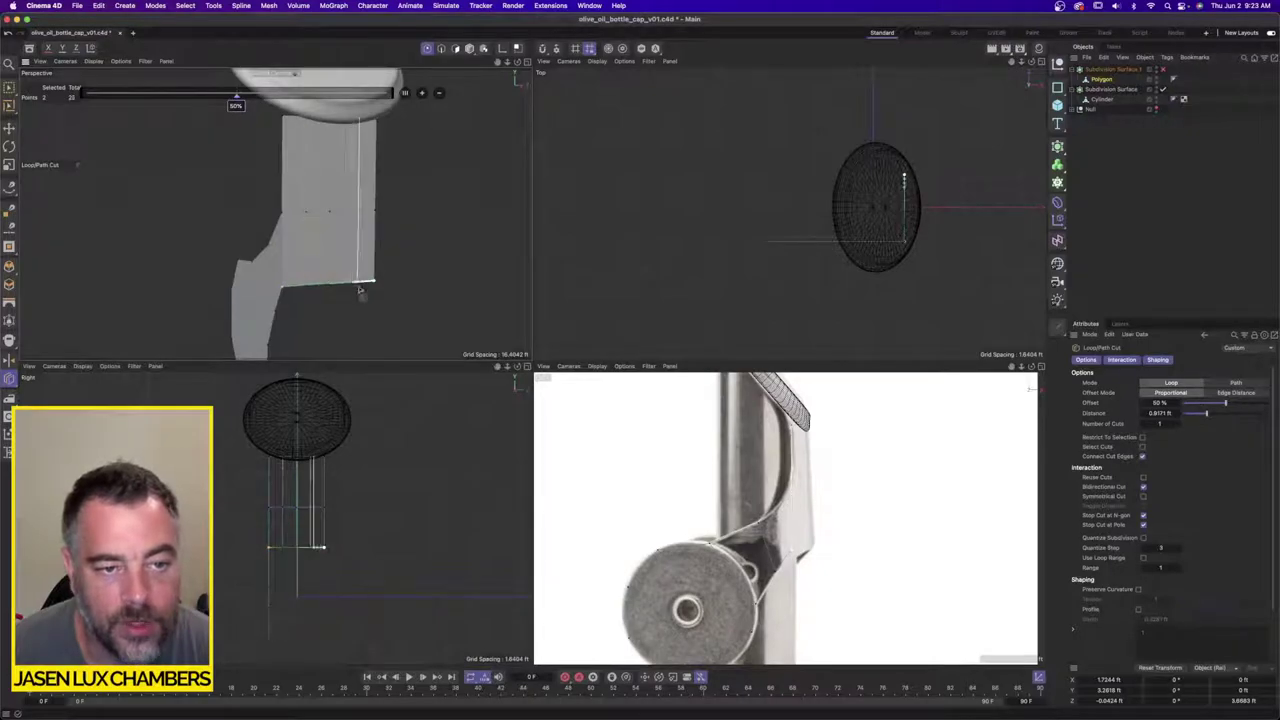
# Step: Bow the cross plate outward along X by moving its three inner point columns and its middle column
pyautogui.moveTo(9, 104); pyautogui.dragTo(33, 121)
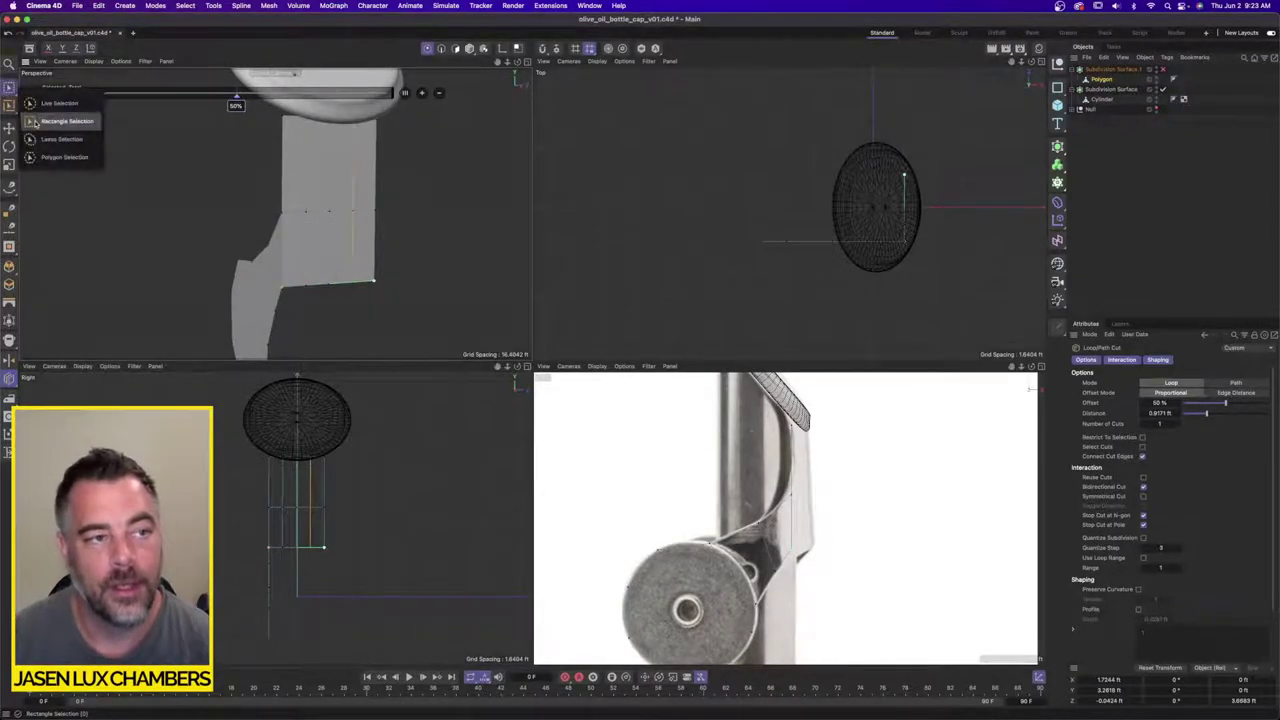
pyautogui.click(33, 121)
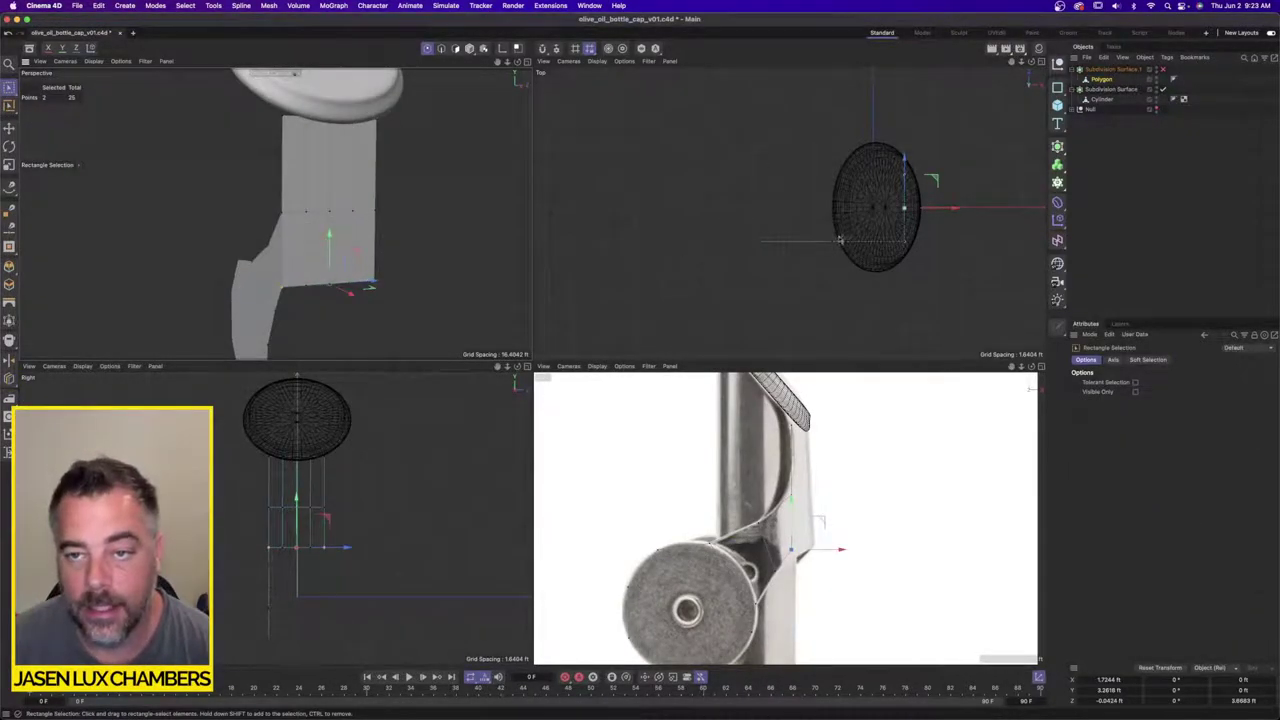
pyautogui.moveTo(875, 231); pyautogui.dragTo(959, 184)
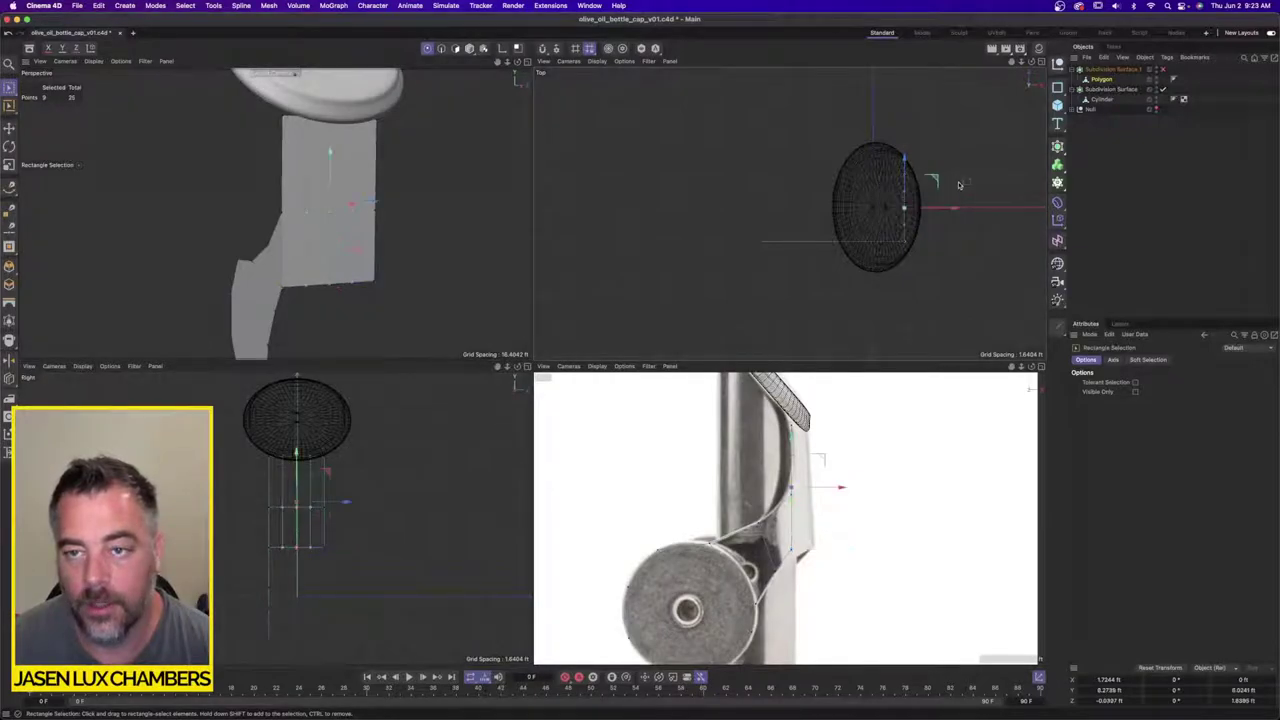
pyautogui.moveTo(799, 491); pyautogui.dragTo(810, 491)
pyautogui.moveTo(881, 209); pyautogui.dragTo(950, 215)
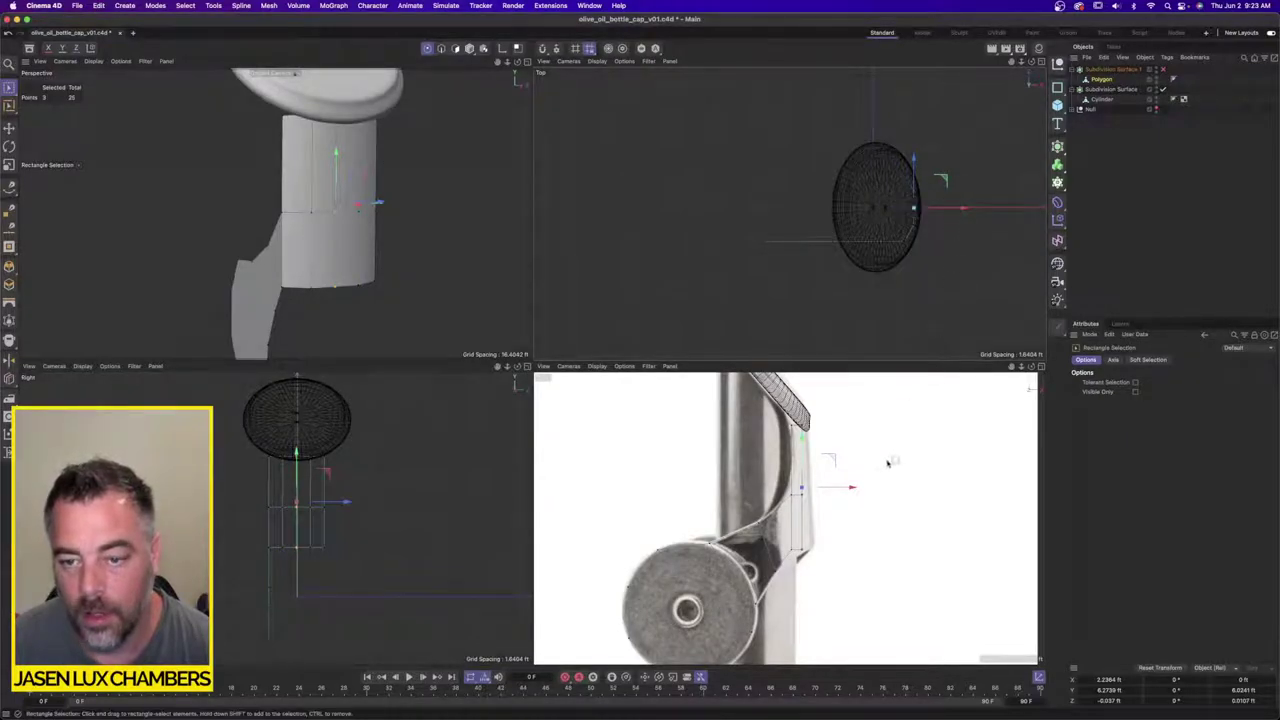
# Step: Raise the three inner points of the plate's bottom edge and lower the full five-point row to match the reference photo
pyautogui.keyDown('alt'); pyautogui.moveTo(809, 549); pyautogui.dragTo(842, 545, button='right'); pyautogui.keyUp('alt')
pyautogui.moveTo(794, 533); pyautogui.dragTo(848, 588)
pyautogui.moveTo(804, 517); pyautogui.dragTo(803, 506)
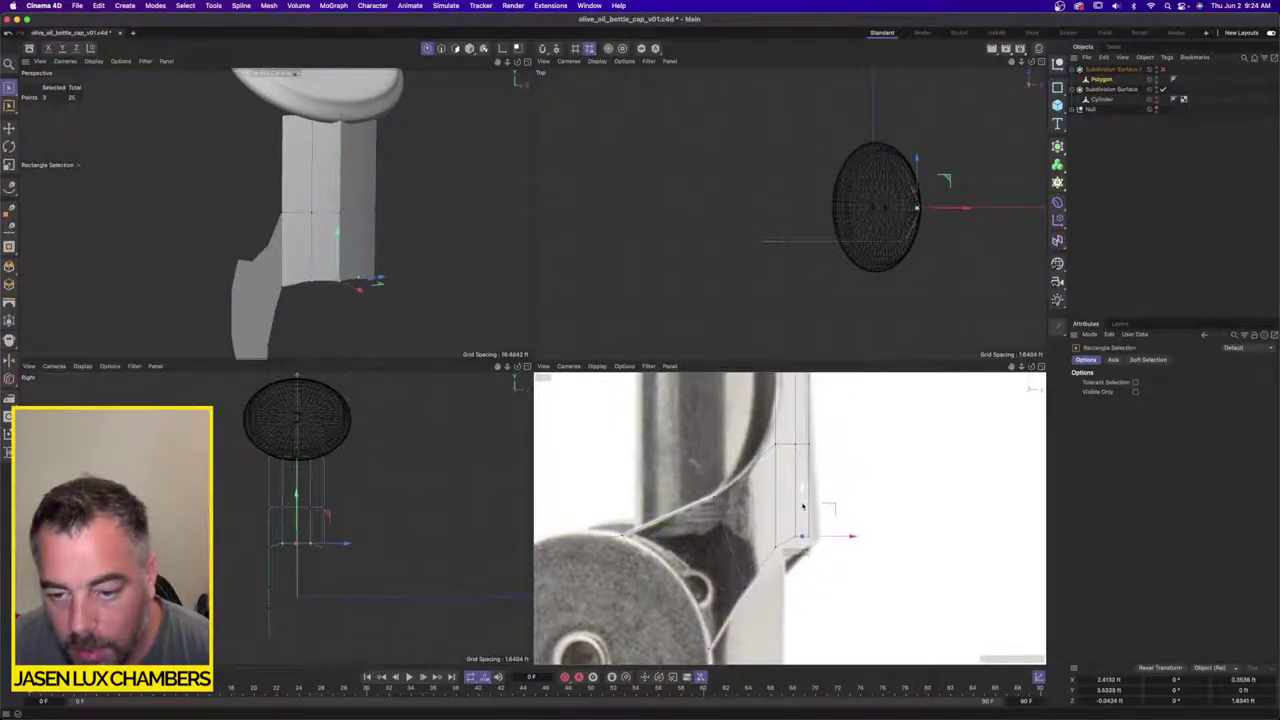
pyautogui.moveTo(803, 556); pyautogui.dragTo(896, 557)
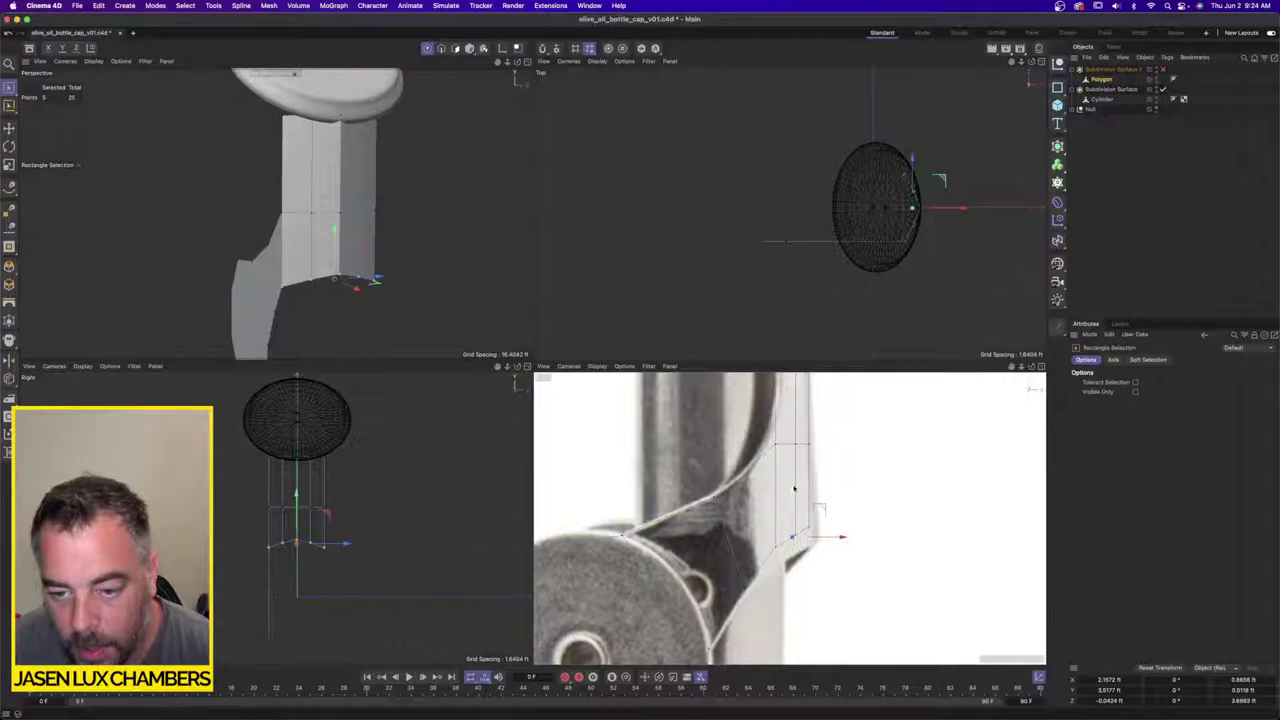
pyautogui.moveTo(794, 488); pyautogui.dragTo(799, 504)
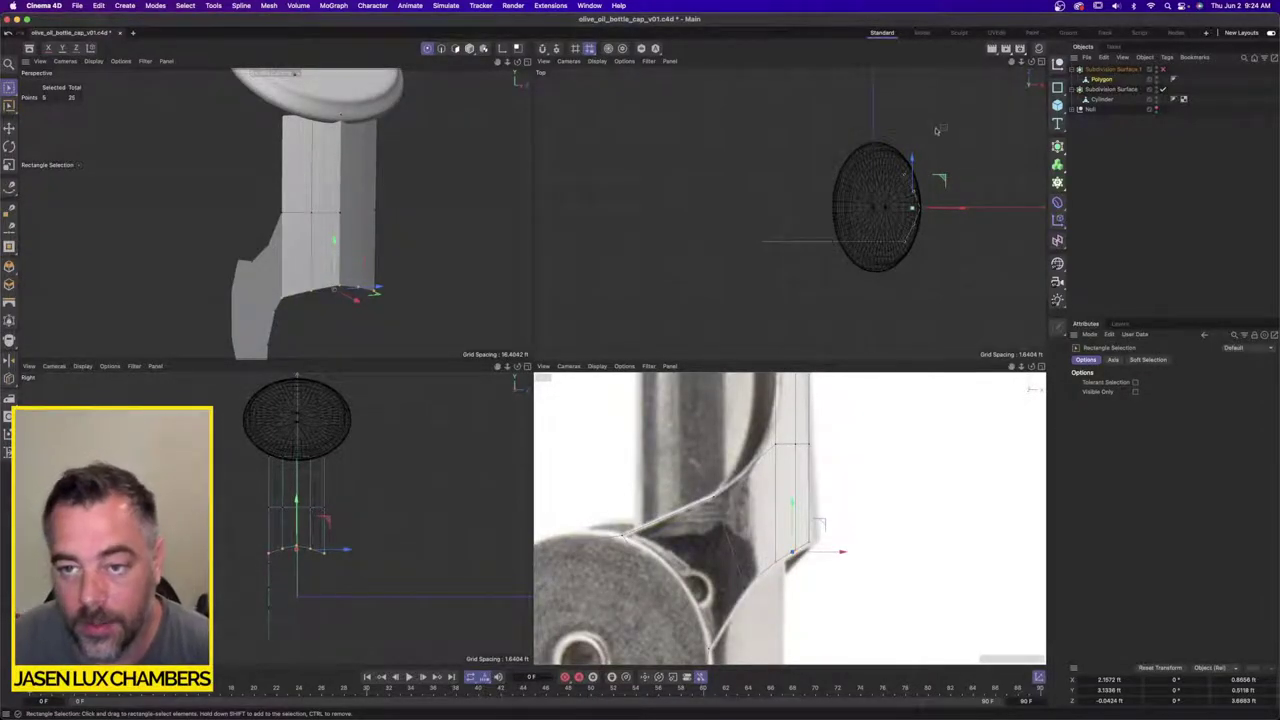
# Step: Turn on Subdivision Surface.1 and move the two point columns beside the middle column outward along X by about 0.16 ft
pyautogui.moveTo(952, 166); pyautogui.dragTo(898, 240)
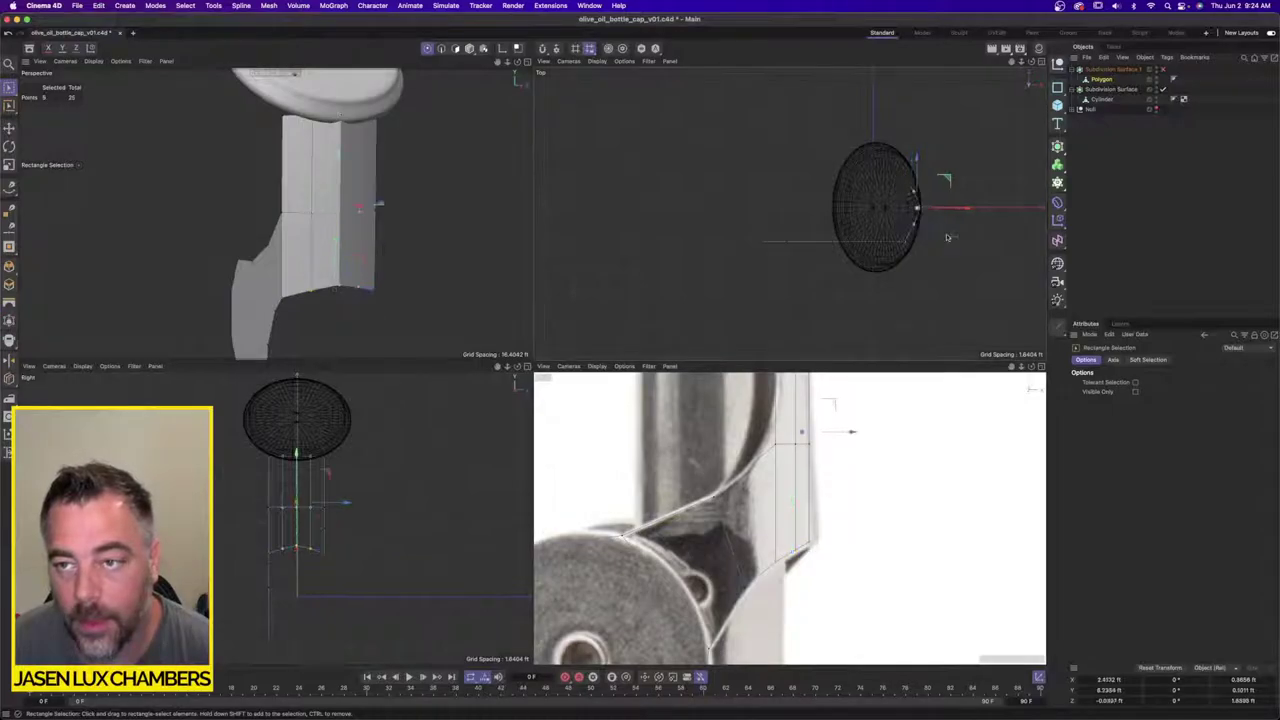
pyautogui.click(1163, 70)
pyautogui.scroll(6, 880, 185)
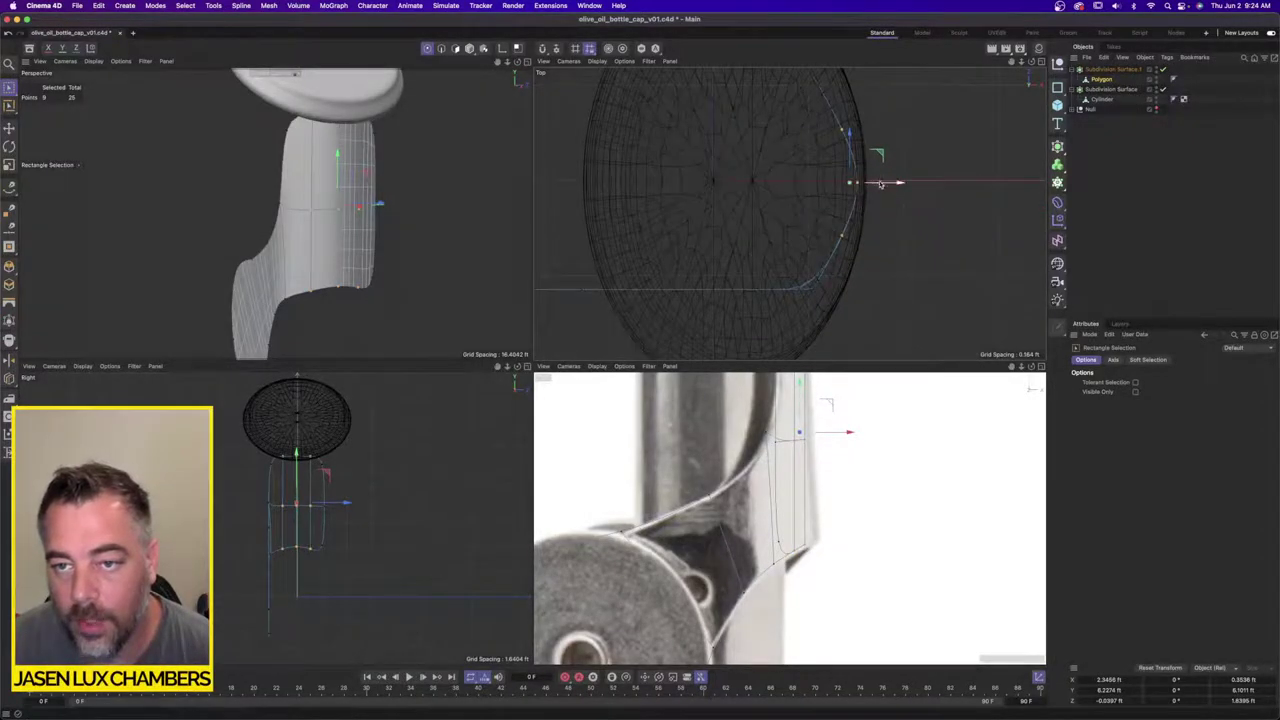
pyautogui.moveTo(814, 144); pyautogui.dragTo(883, 117)
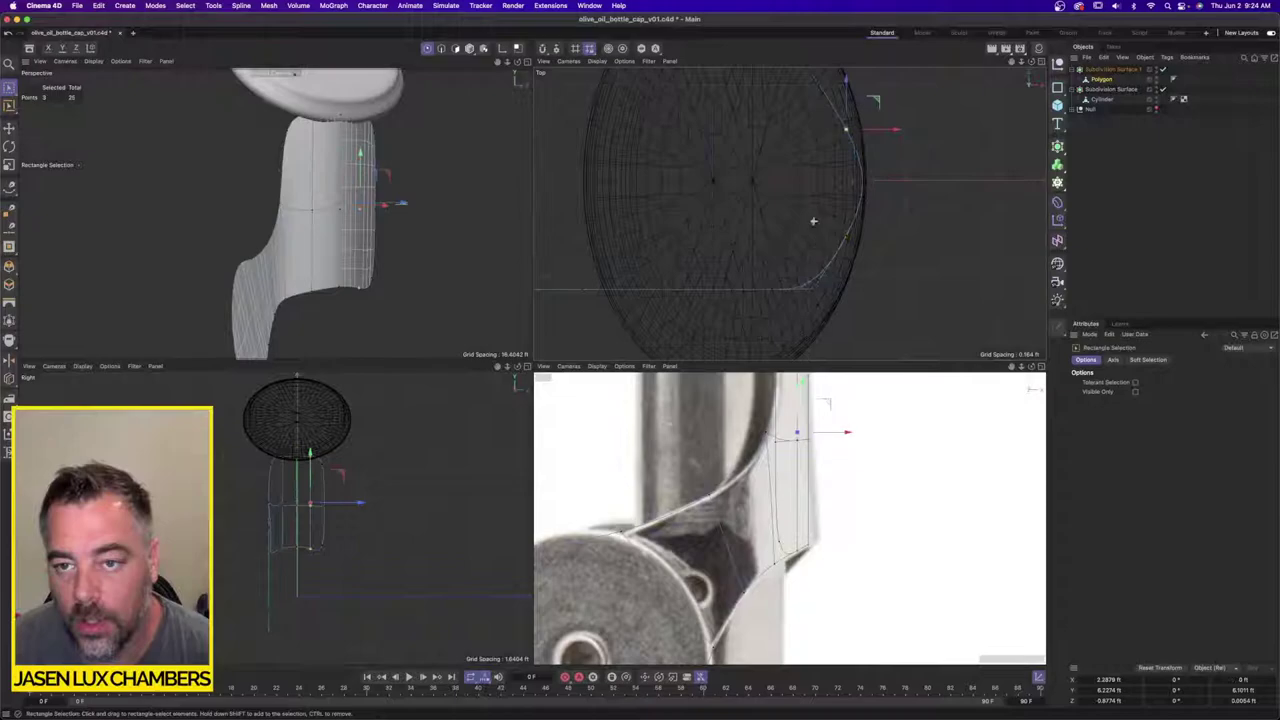
pyautogui.keyDown('shift'); pyautogui.moveTo(813, 220); pyautogui.dragTo(932, 286); pyautogui.keyUp('shift')
pyautogui.moveTo(880, 187); pyautogui.dragTo(880, 187)
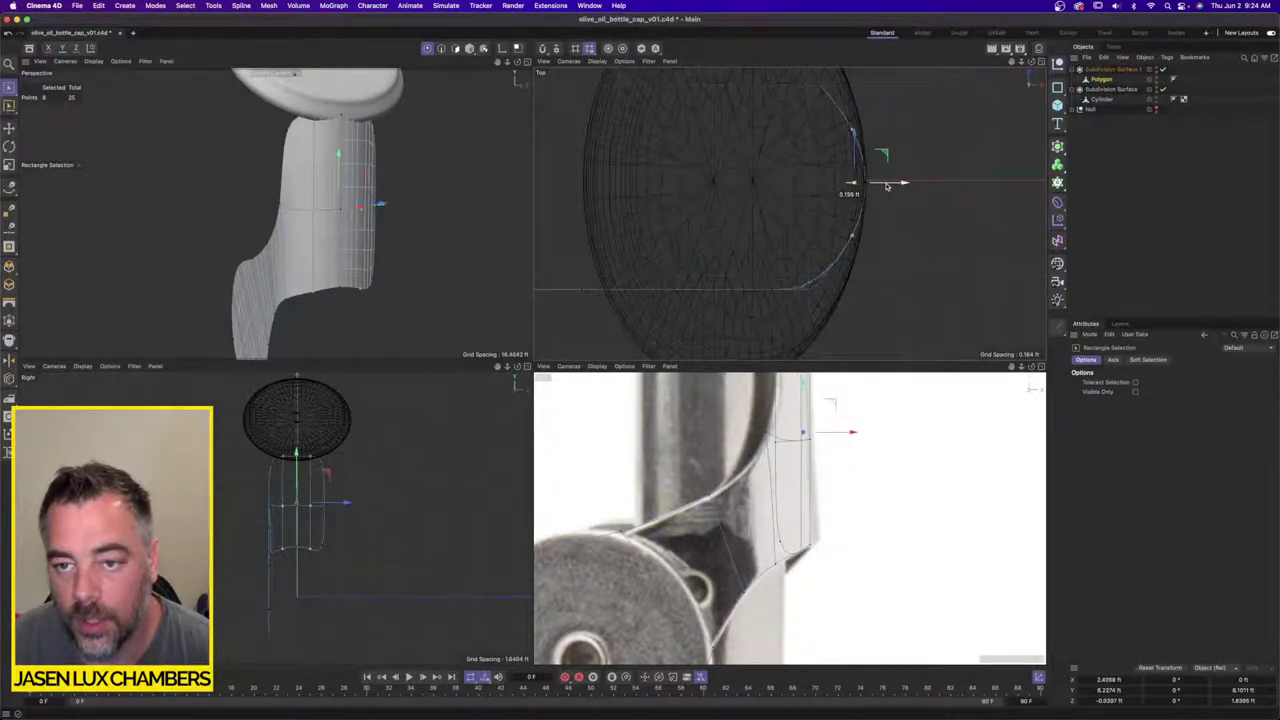
# Step: Delete the cross plate's points on the side of the middle column opposite the bracket arm, keeping the middle column
pyautogui.keyDown('alt'); pyautogui.moveTo(402, 203); pyautogui.dragTo(365, 184); pyautogui.keyUp('alt')
pyautogui.scroll(5, 365, 184)
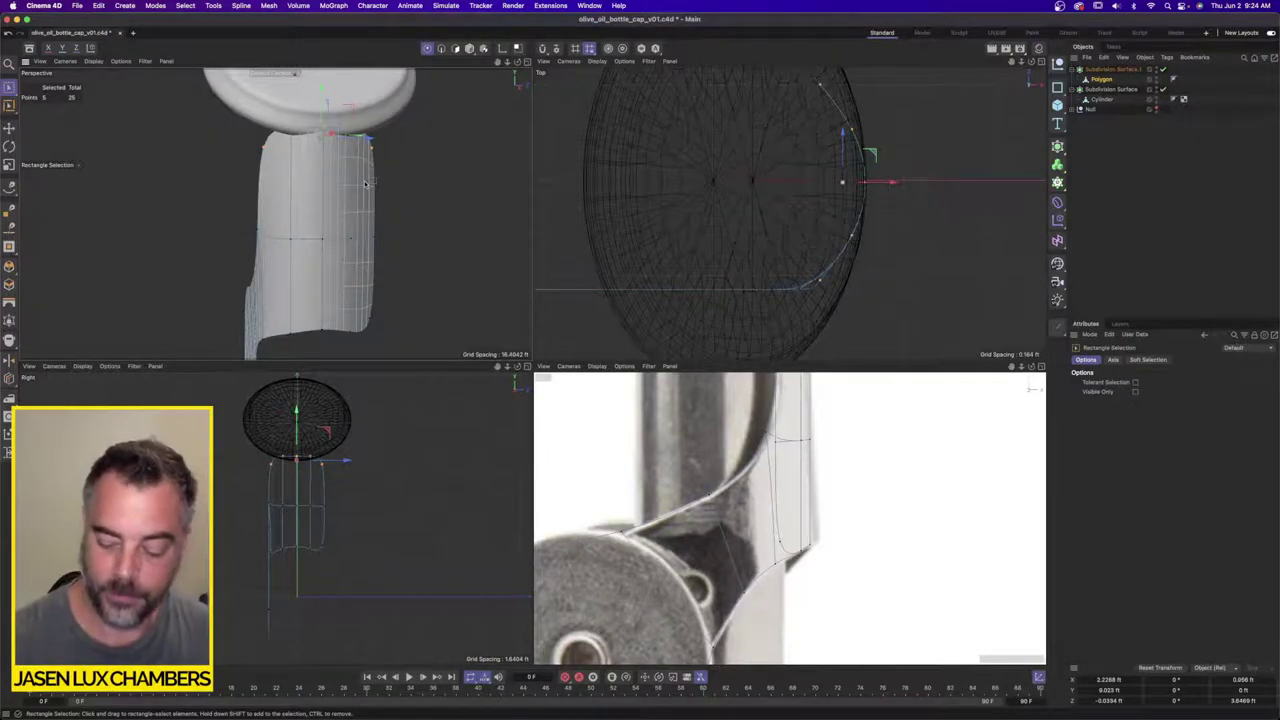
pyautogui.keyDown('alt'); pyautogui.moveTo(373, 186); pyautogui.dragTo(480, 108); pyautogui.keyUp('alt')
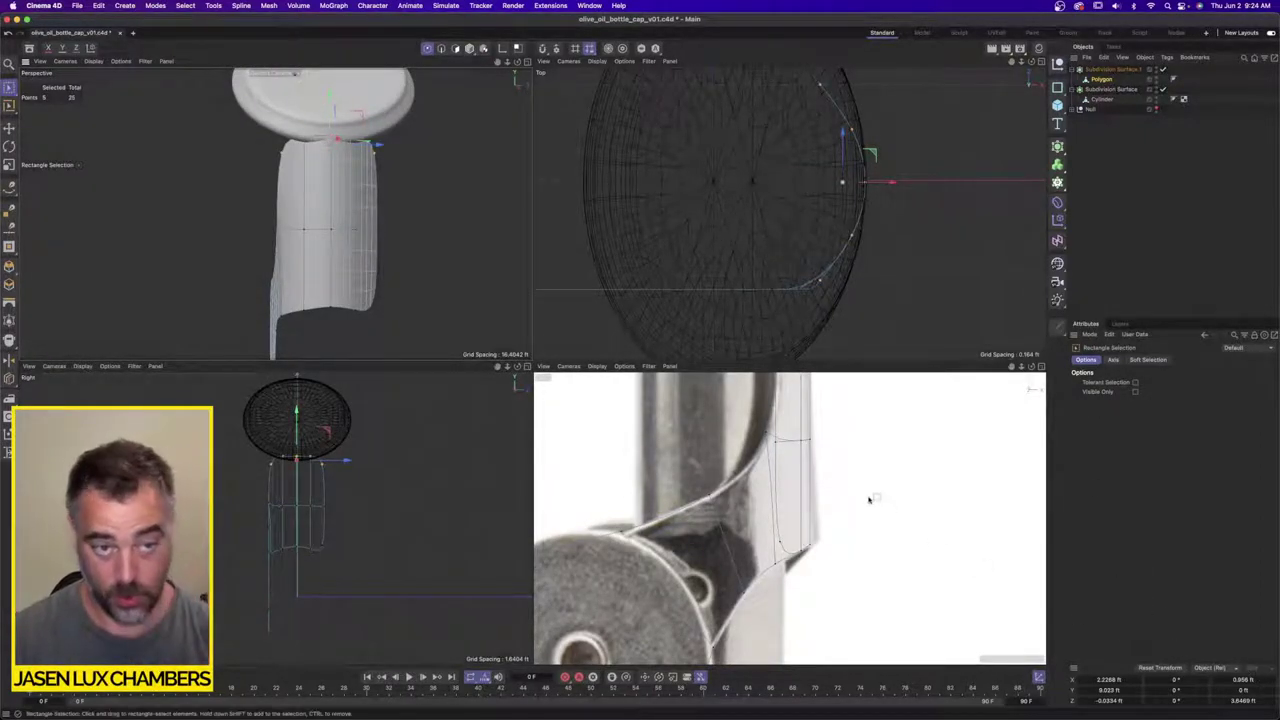
pyautogui.scroll(-2, 815, 490)
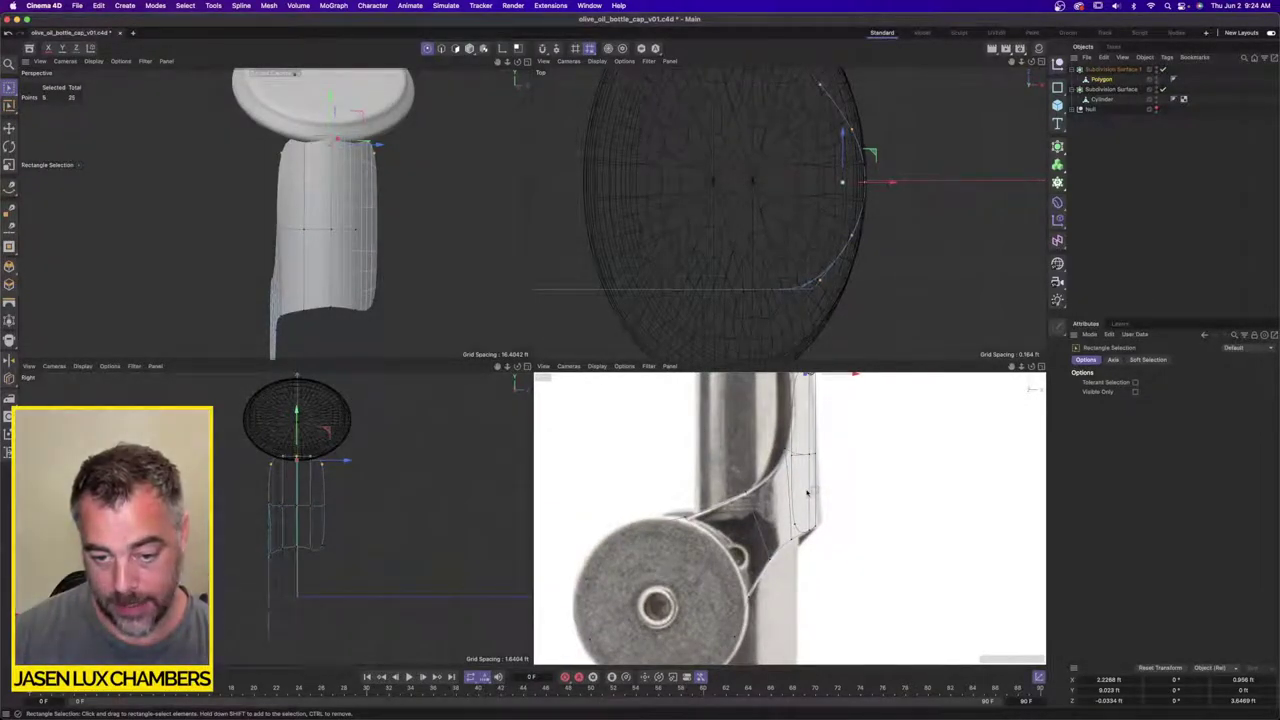
pyautogui.keyDown('alt'); pyautogui.moveTo(324, 307); pyautogui.dragTo(290, 206); pyautogui.keyUp('alt')
pyautogui.keyDown('alt'); pyautogui.moveTo(372, 208); pyautogui.dragTo(335, 208); pyautogui.keyUp('alt')
pyautogui.moveTo(380, 270); pyautogui.dragTo(423, 107)
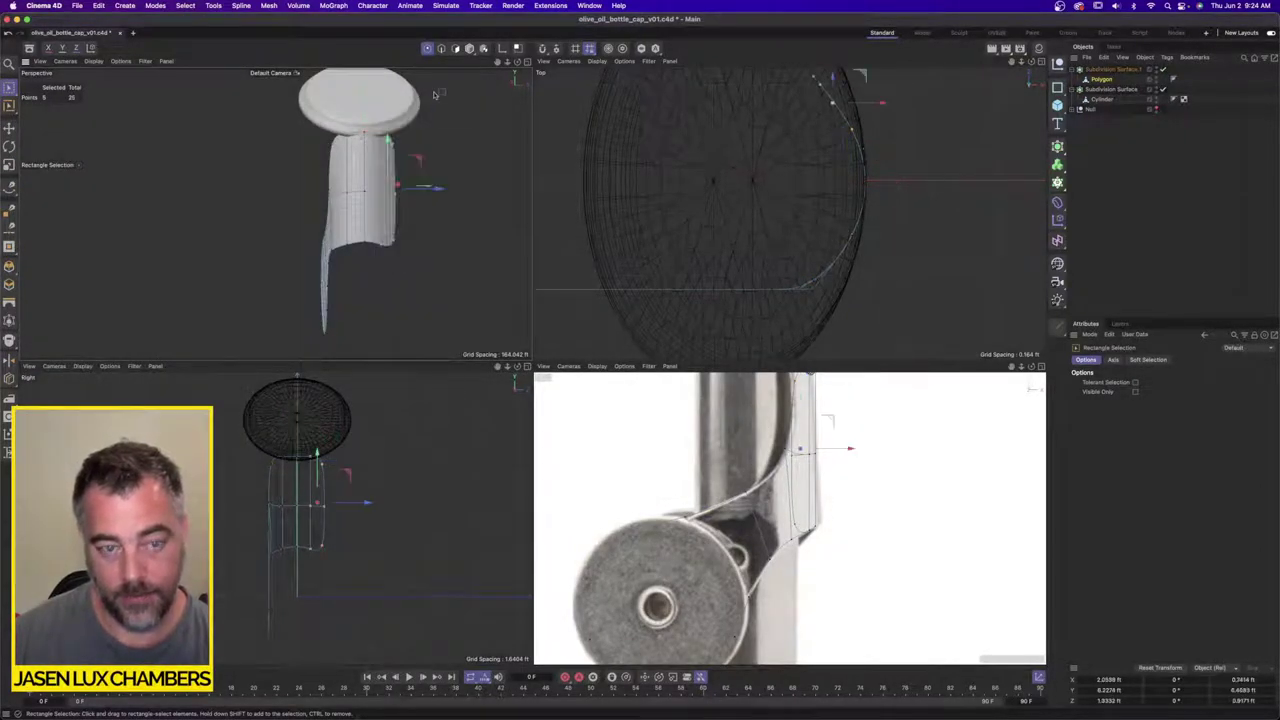
pyautogui.press('Delete')
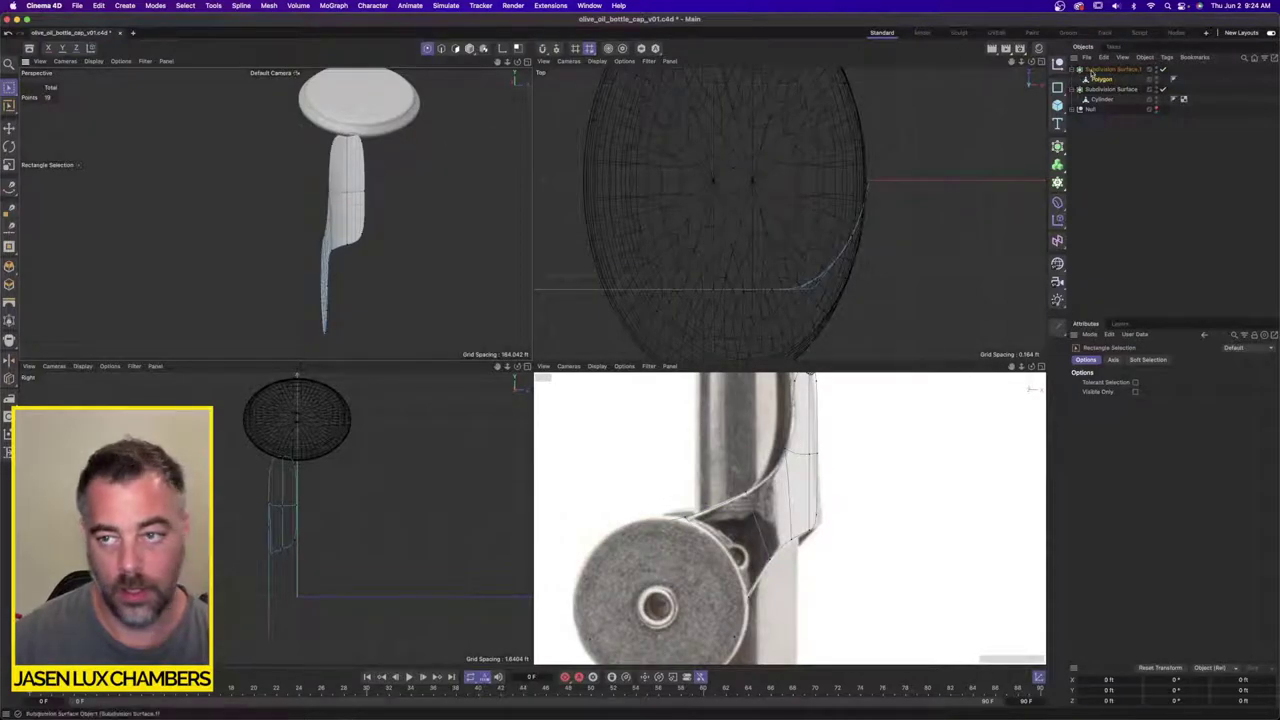
# Step: With Subdivision Surface.1 turned off, parent the Polygon to a new Symmetry object and set its mirror plane to XY
pyautogui.click(1163, 69)
pyautogui.moveTo(1060, 148); pyautogui.dragTo(1127, 224)
pyautogui.press('super+z')
pyautogui.moveTo(1066, 160); pyautogui.dragTo(1100, 252)
pyautogui.moveTo(1108, 83); pyautogui.dragTo(1112, 81)
pyautogui.click(1106, 80)
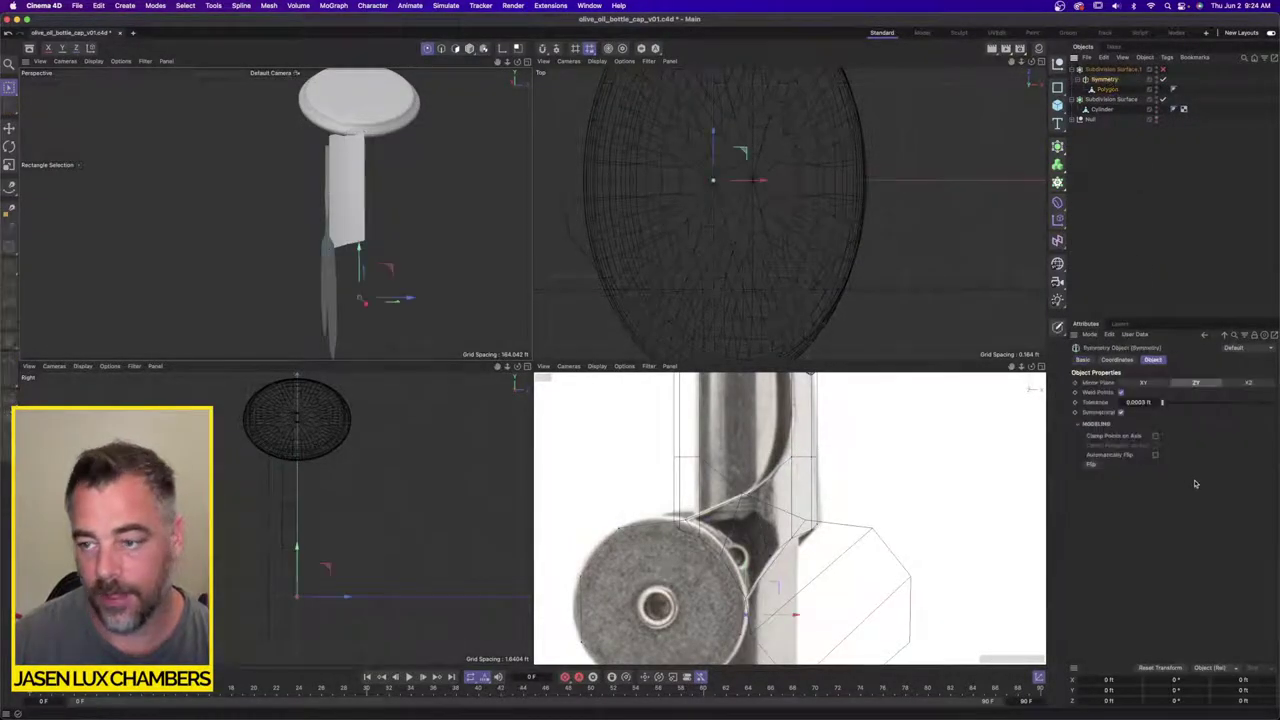
pyautogui.click(1145, 383)
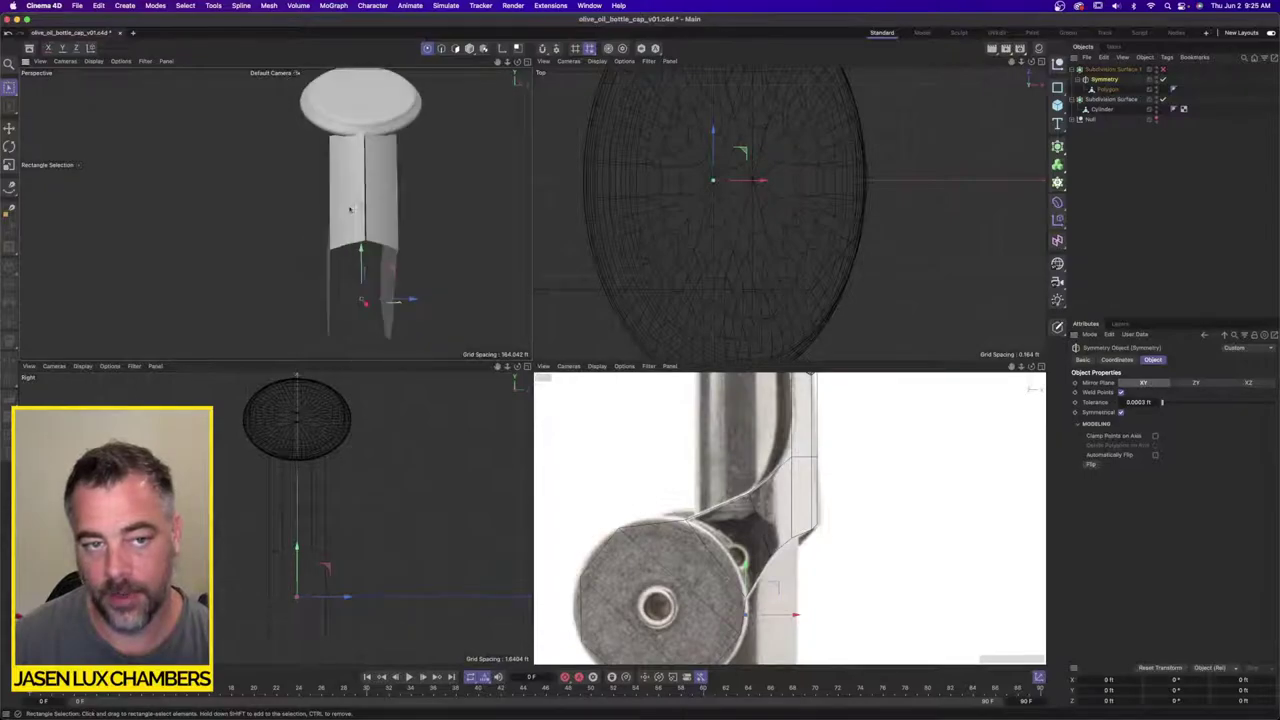
# Step: Select the Polygon's three points along the center seam and set their Z position to 0 ft to close the gap
pyautogui.click(1107, 89)
pyautogui.scroll(3, 395, 162)
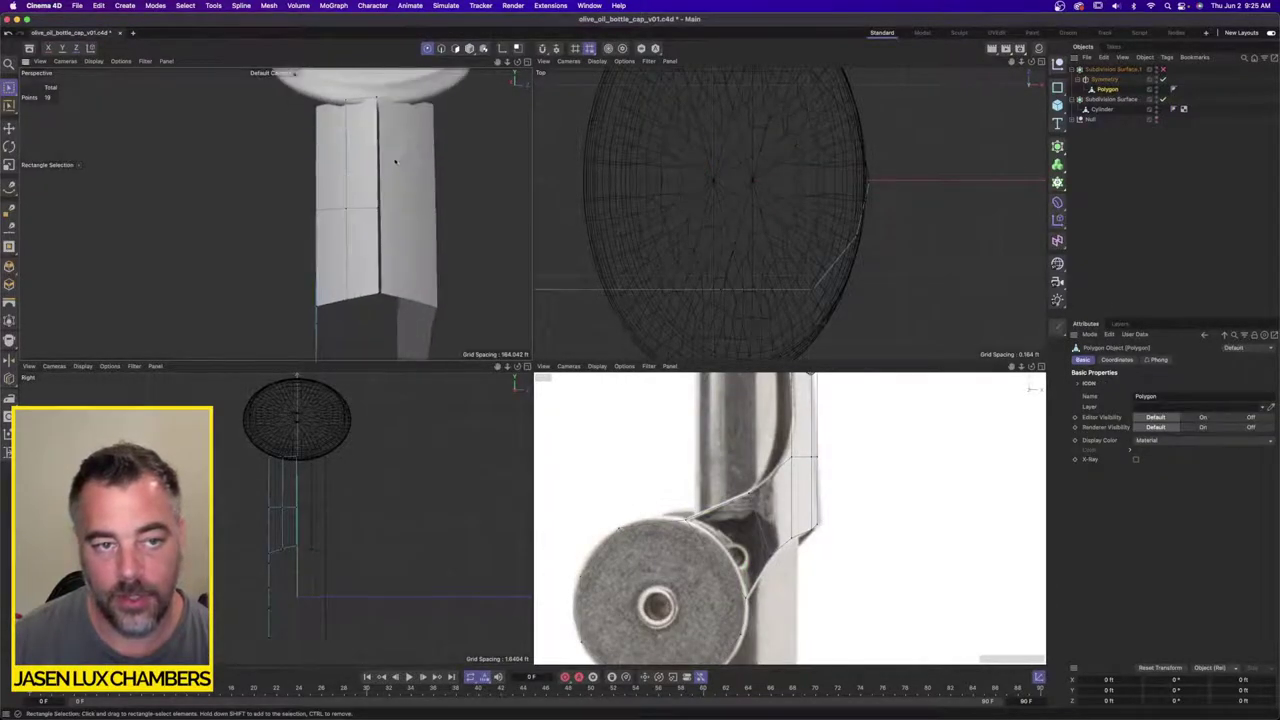
pyautogui.moveTo(368, 100); pyautogui.dragTo(384, 118)
pyautogui.keyDown('shift'); pyautogui.moveTo(370, 190); pyautogui.dragTo(397, 331); pyautogui.keyUp('shift')
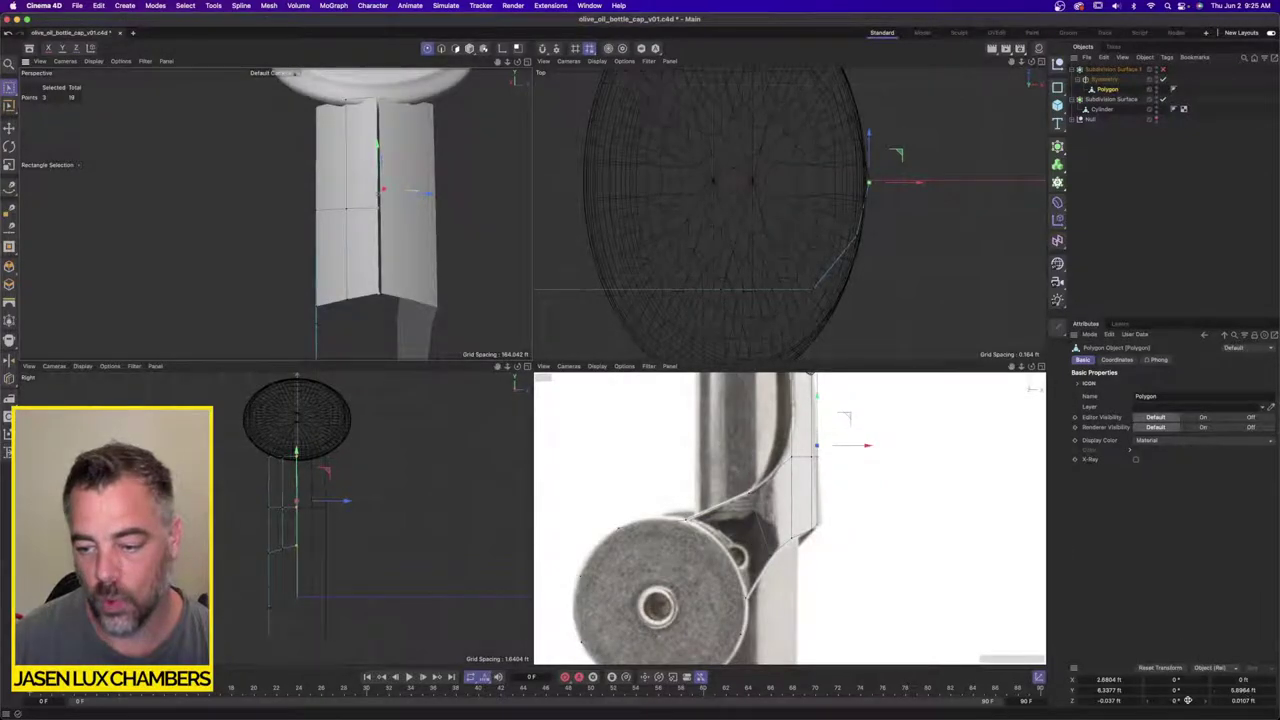
pyautogui.click(1243, 700)
pyautogui.hotkey('shift', 'Tab')
pyautogui.hotkey('shift', 'Tab')
pyautogui.hotkey('shift', 'Tab')
pyautogui.hotkey('shift', 'Tab')
pyautogui.hotkey('shift', 'Tab')
pyautogui.hotkey('shift', 'Tab')
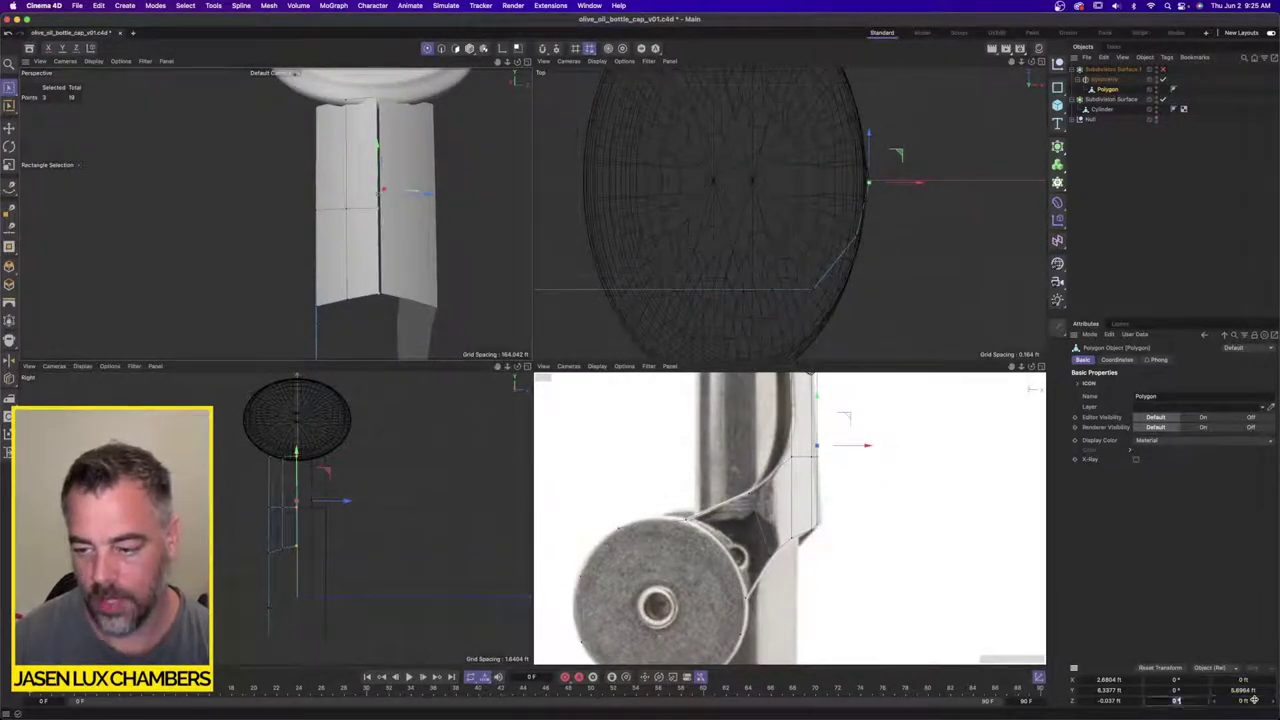
pyautogui.write('0')
pyautogui.press('Return')
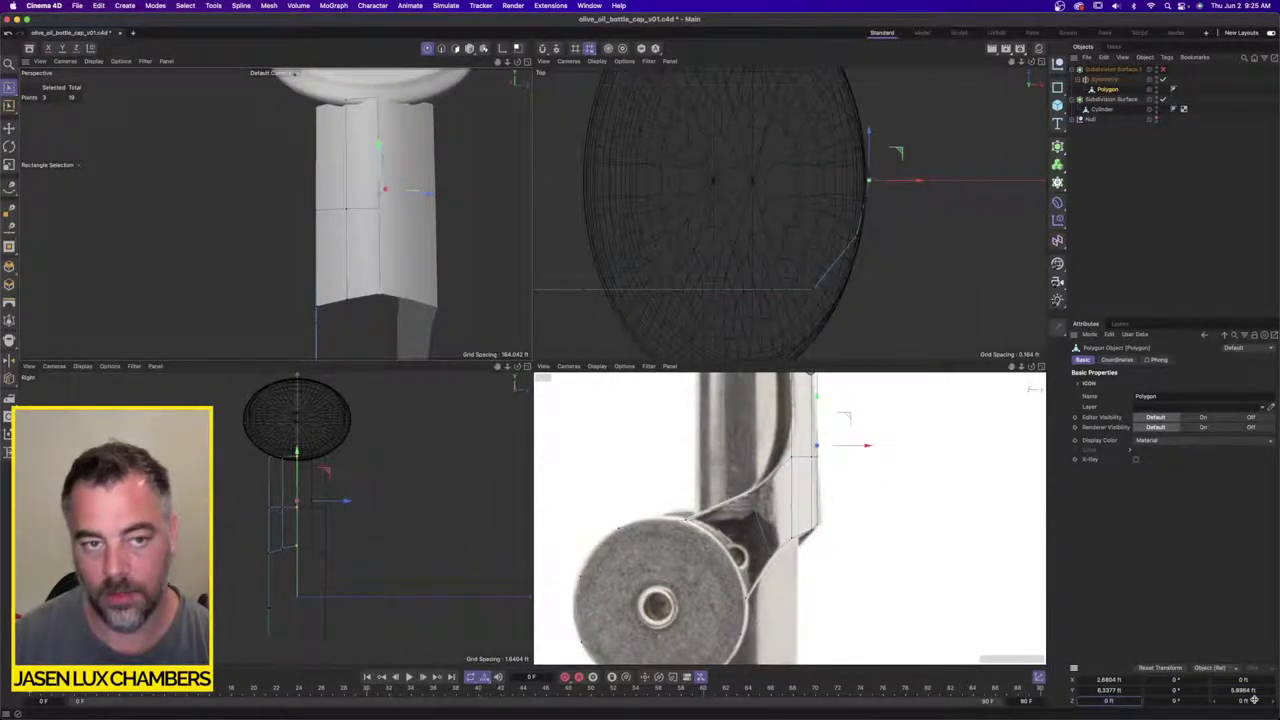
# Step: Turn Subdivision Surface.1 back on to check the smoothed mirrored bracket, and select the Symmetry object
pyautogui.click(1225, 238)
pyautogui.keyDown('alt'); pyautogui.moveTo(383, 152); pyautogui.dragTo(404, 191); pyautogui.keyUp('alt')
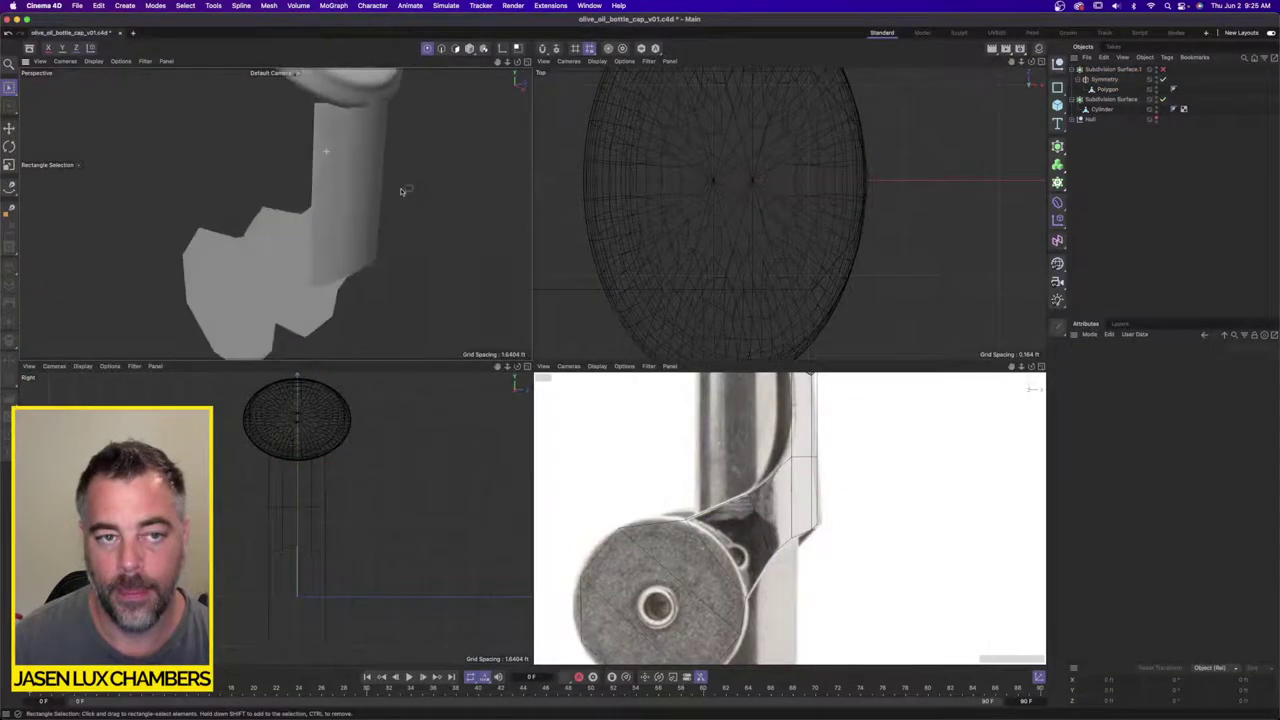
pyautogui.click(1163, 70)
pyautogui.keyDown('alt'); pyautogui.moveTo(306, 200); pyautogui.dragTo(274, 184); pyautogui.keyUp('alt')
pyautogui.keyDown('alt'); pyautogui.moveTo(378, 174); pyautogui.dragTo(341, 176); pyautogui.keyUp('alt')
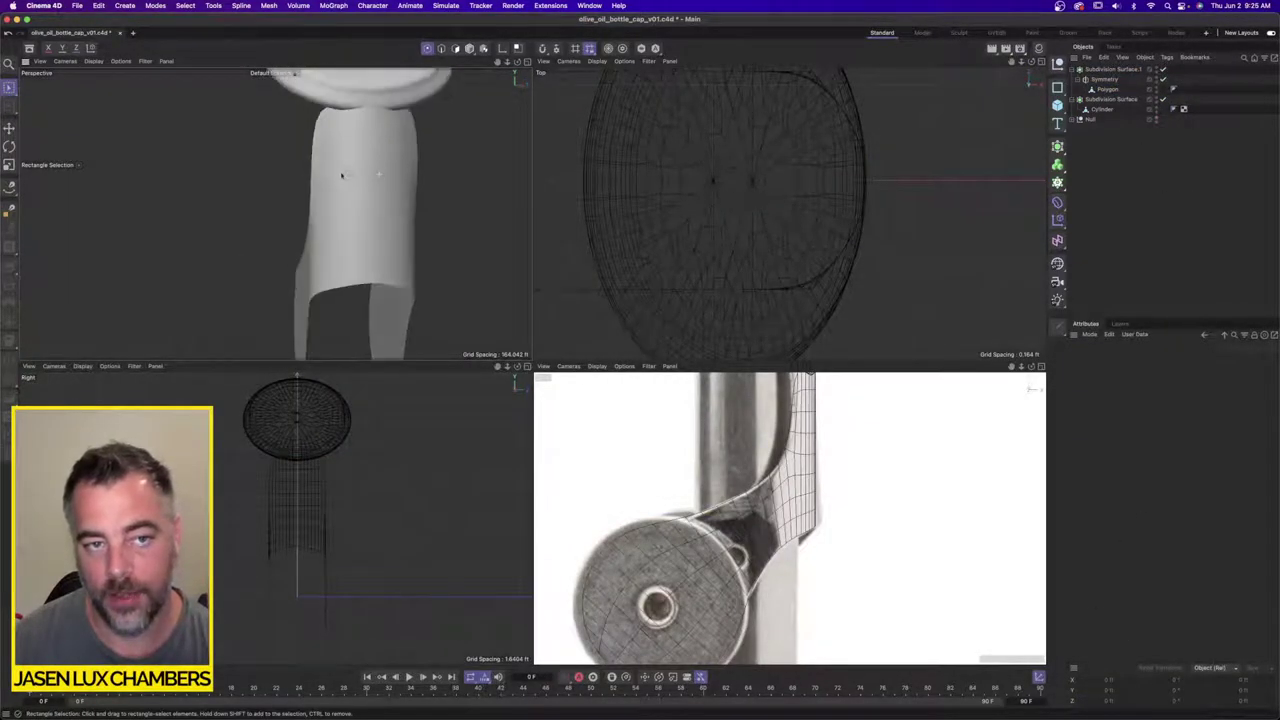
pyautogui.click(1105, 79)
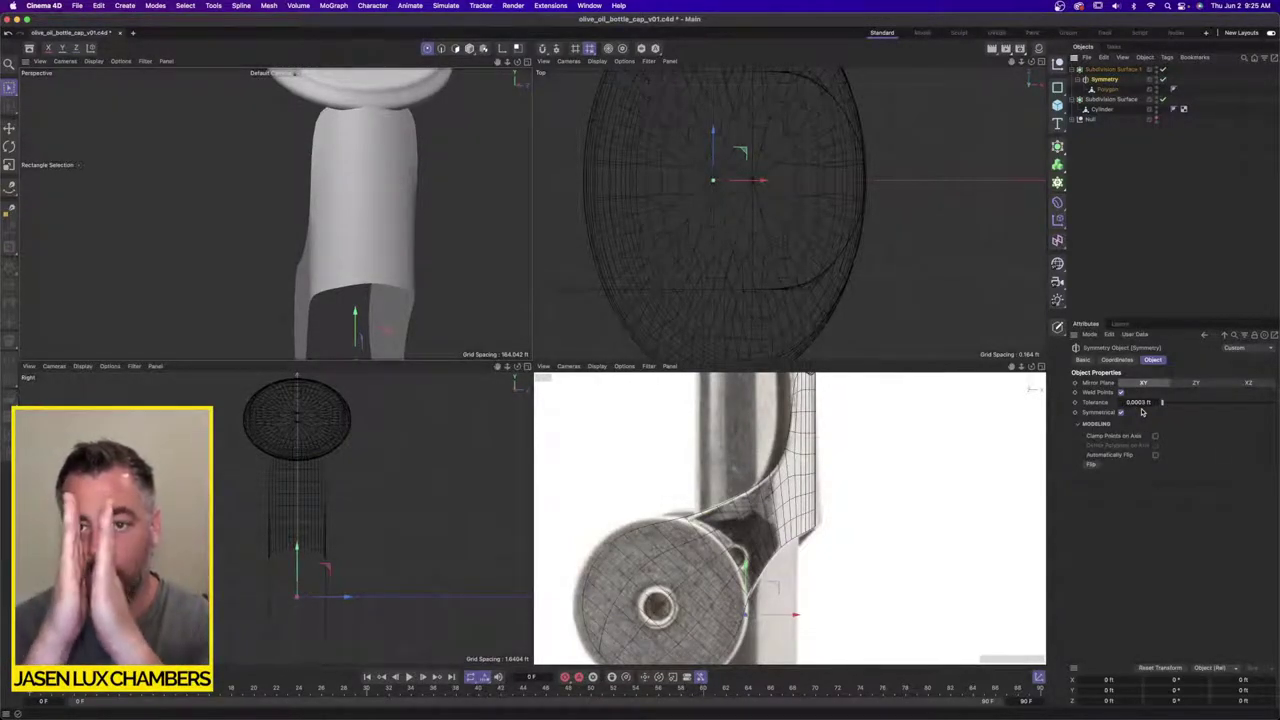
pyautogui.keyDown('alt'); pyautogui.moveTo(909, 280); pyautogui.dragTo(911, 283, button='middle'); pyautogui.keyUp('alt')
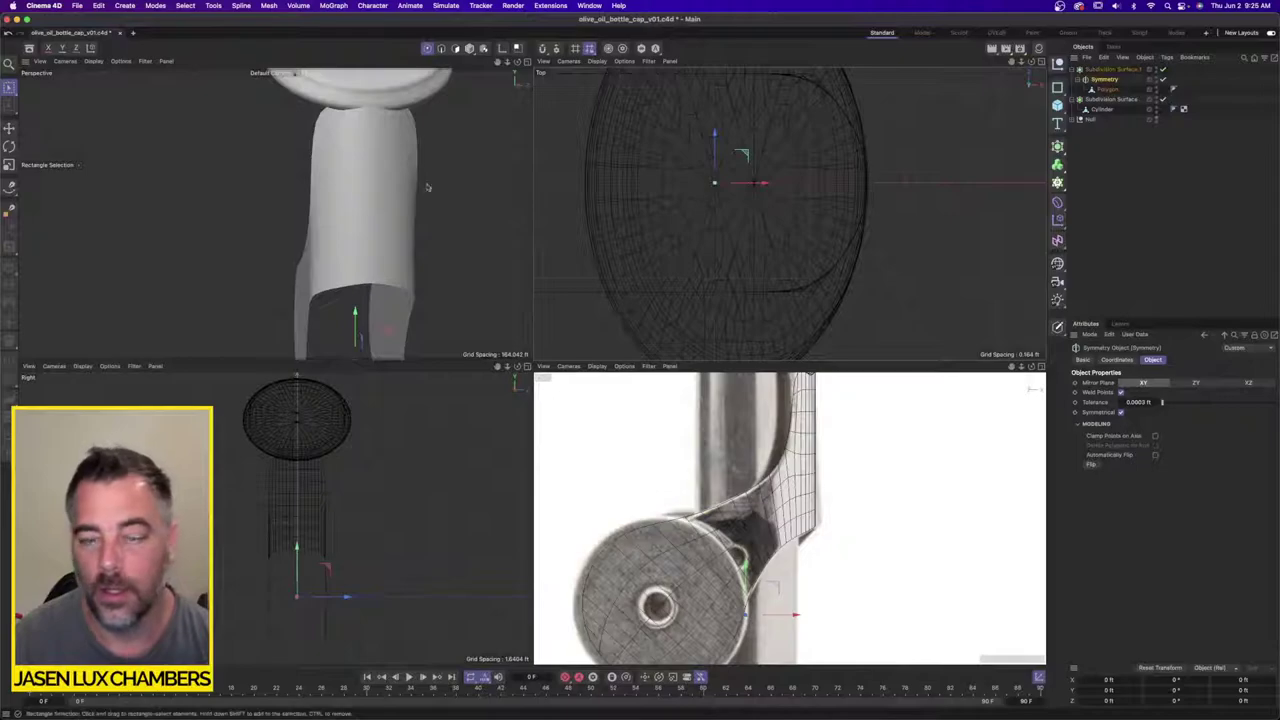
pyautogui.keyDown('alt'); pyautogui.moveTo(380, 189); pyautogui.dragTo(419, 199); pyautogui.keyUp('alt')
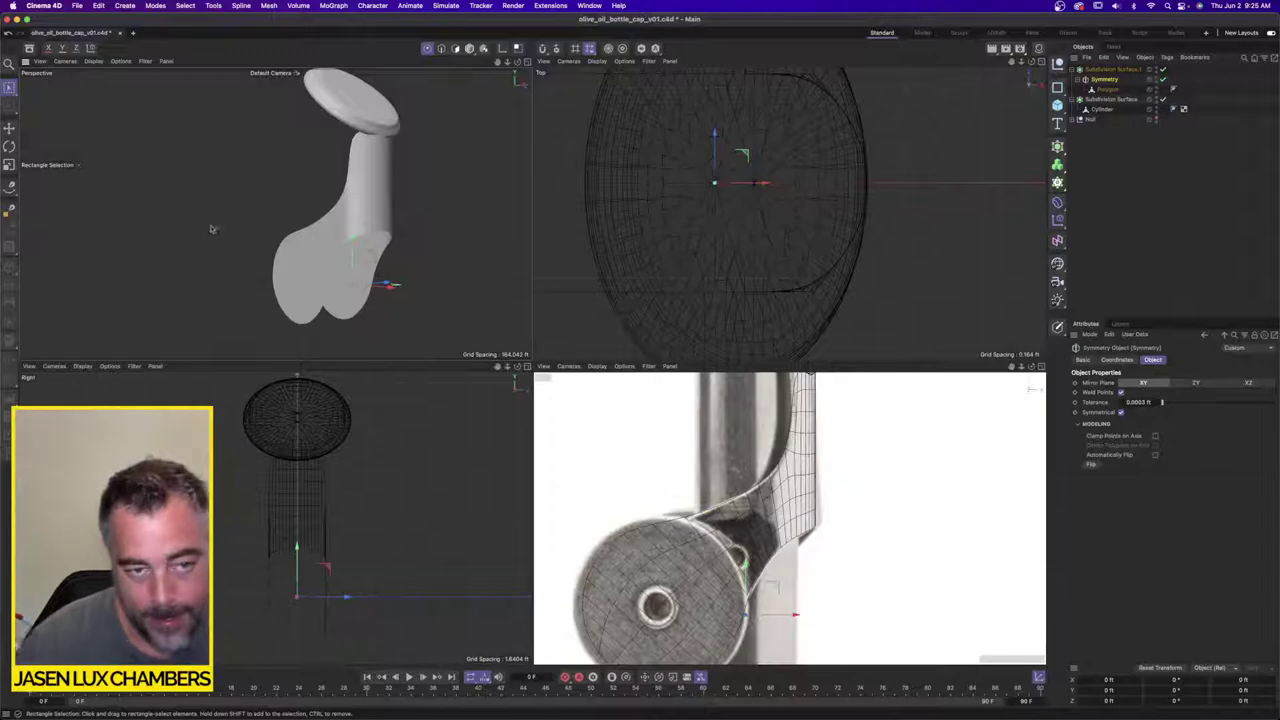
pyautogui.keyDown('alt'); pyautogui.moveTo(212, 227); pyautogui.dragTo(349, 228); pyautogui.keyUp('alt')
pyautogui.keyDown('alt'); pyautogui.moveTo(349, 228); pyautogui.dragTo(366, 243, button='right'); pyautogui.keyUp('alt')
pyautogui.keyDown('alt'); pyautogui.moveTo(366, 243); pyautogui.dragTo(371, 276); pyautogui.keyUp('alt')
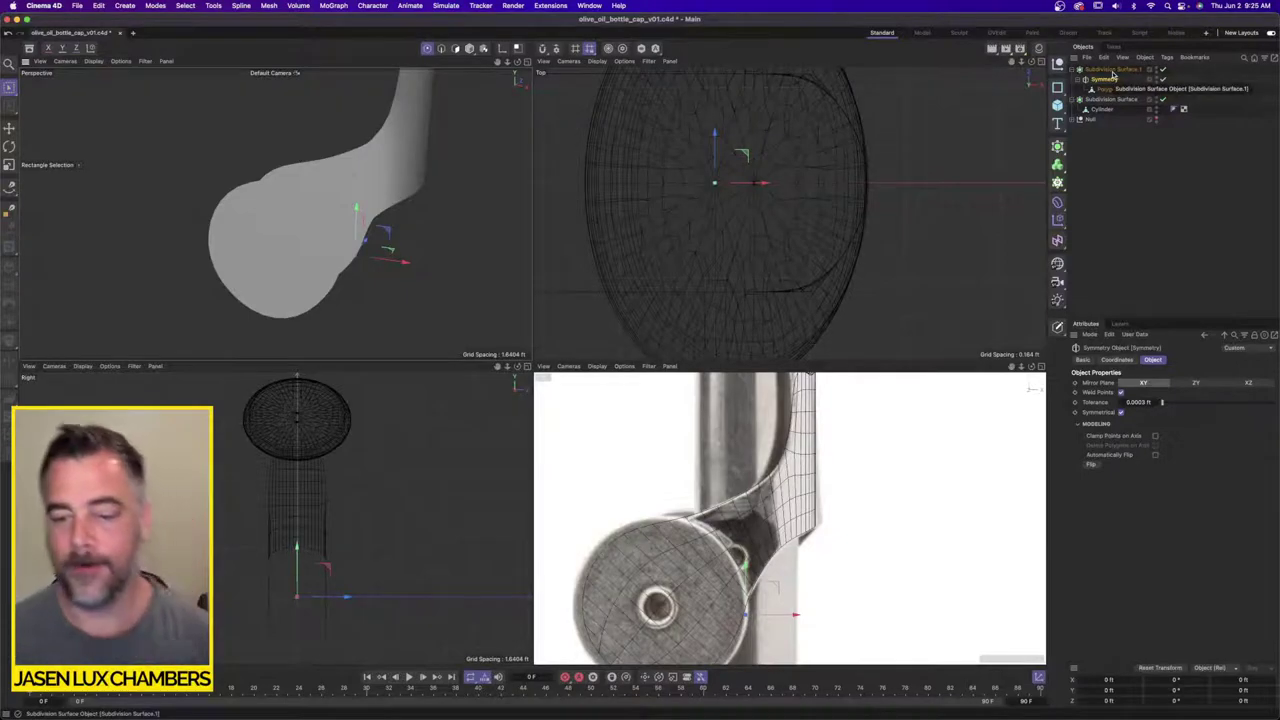
pyautogui.hotkey('shift', 'c')
pyautogui.write('clo')
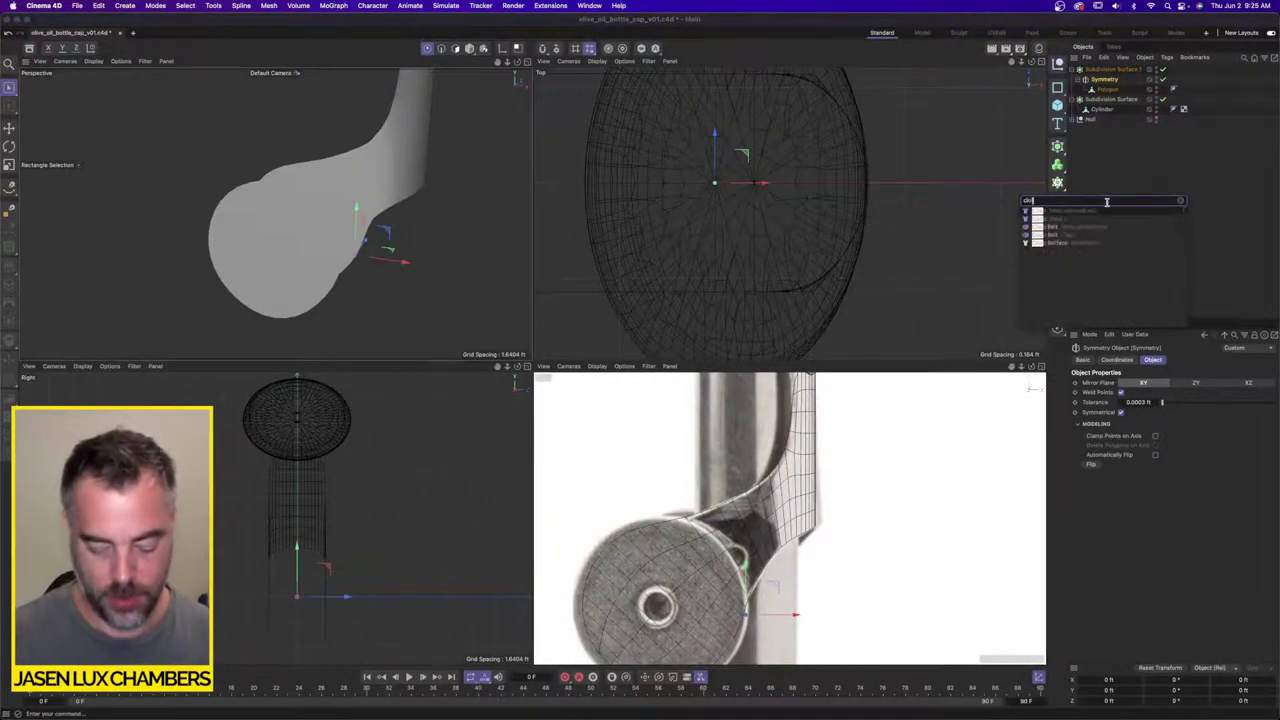
pyautogui.press('Return')
pyautogui.press('super+z')
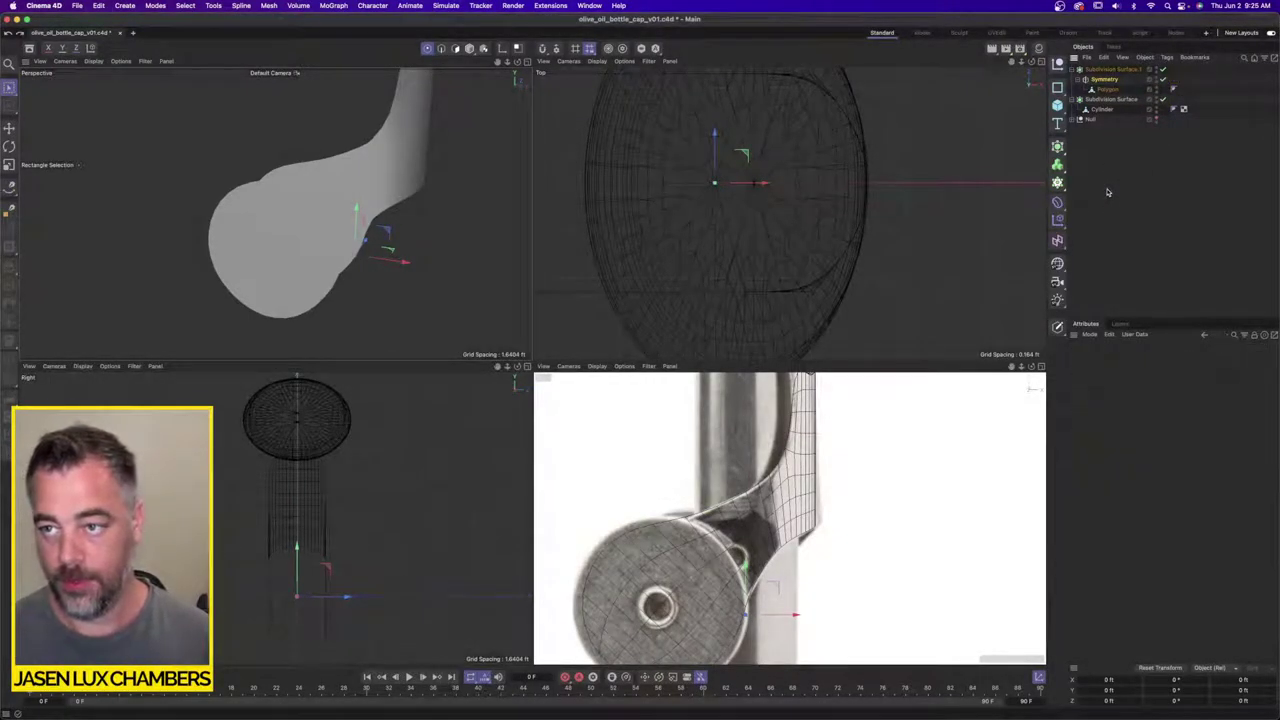
# Step: Add a Cloth Surface object and make Subdivision Surface.1, with the mirrored bracket, its child
pyautogui.hotkey('shift', 'c')
pyautogui.write('cloth')
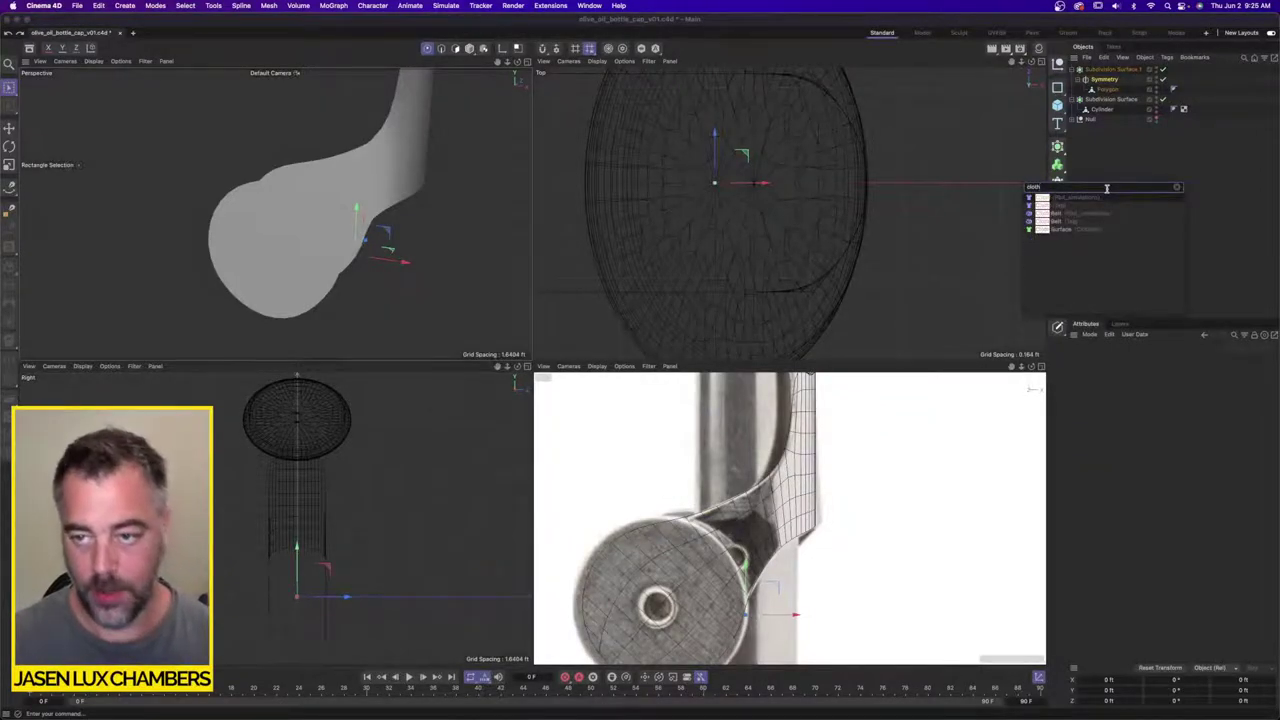
pyautogui.click(1062, 229)
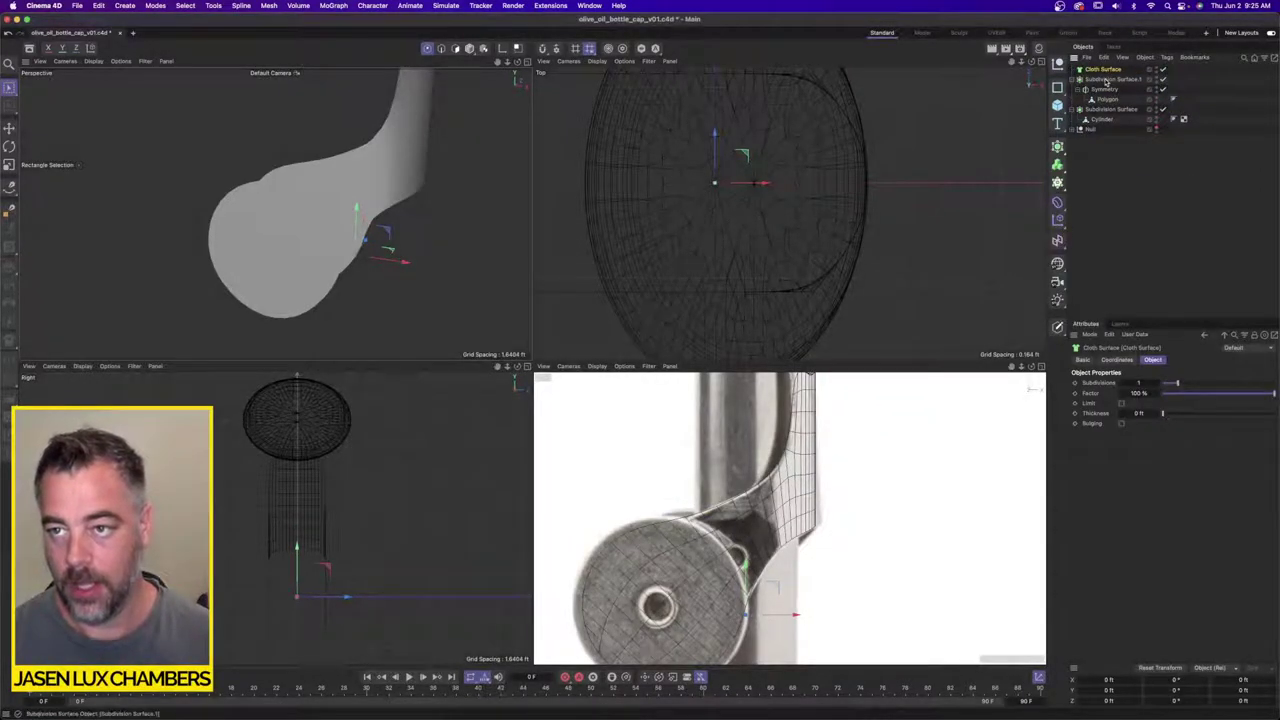
pyautogui.moveTo(1107, 82); pyautogui.dragTo(1104, 70)
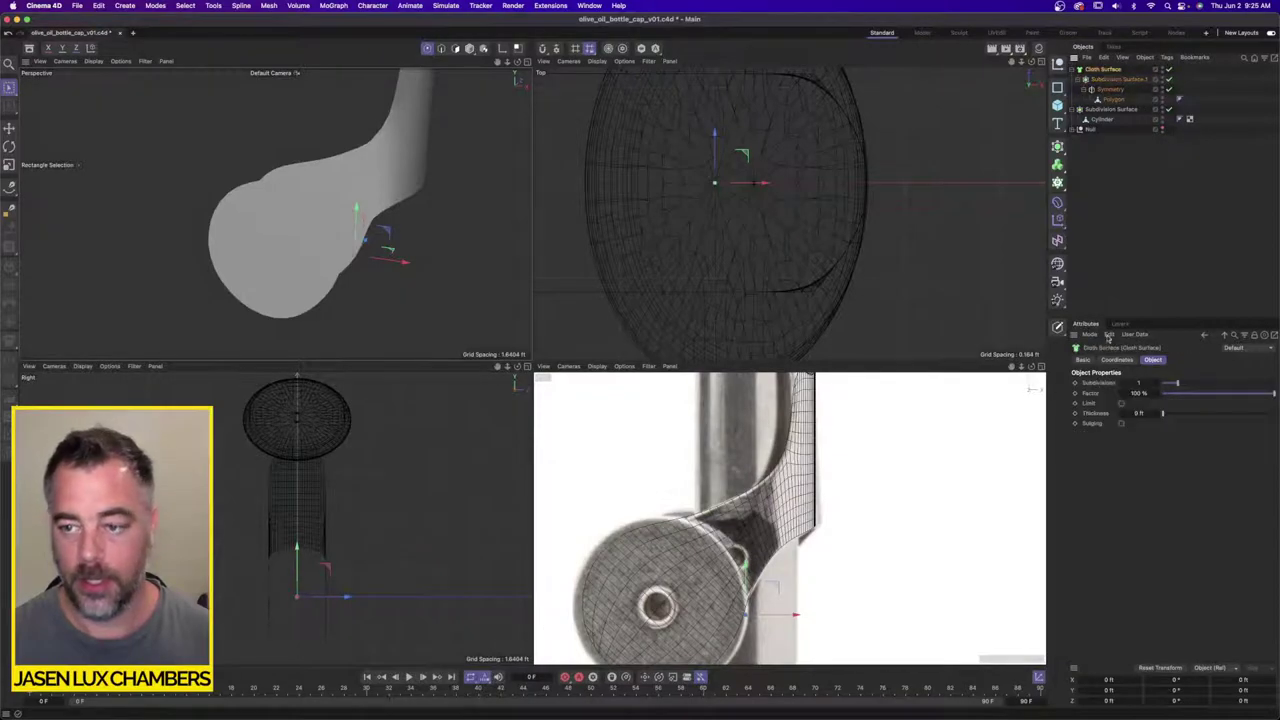
# Step: Set the Cloth Surface's thickness to 0.1 ft after trying 1 ft, checking the bracket's edges from both sides
pyautogui.write('1')
pyautogui.press('Return')
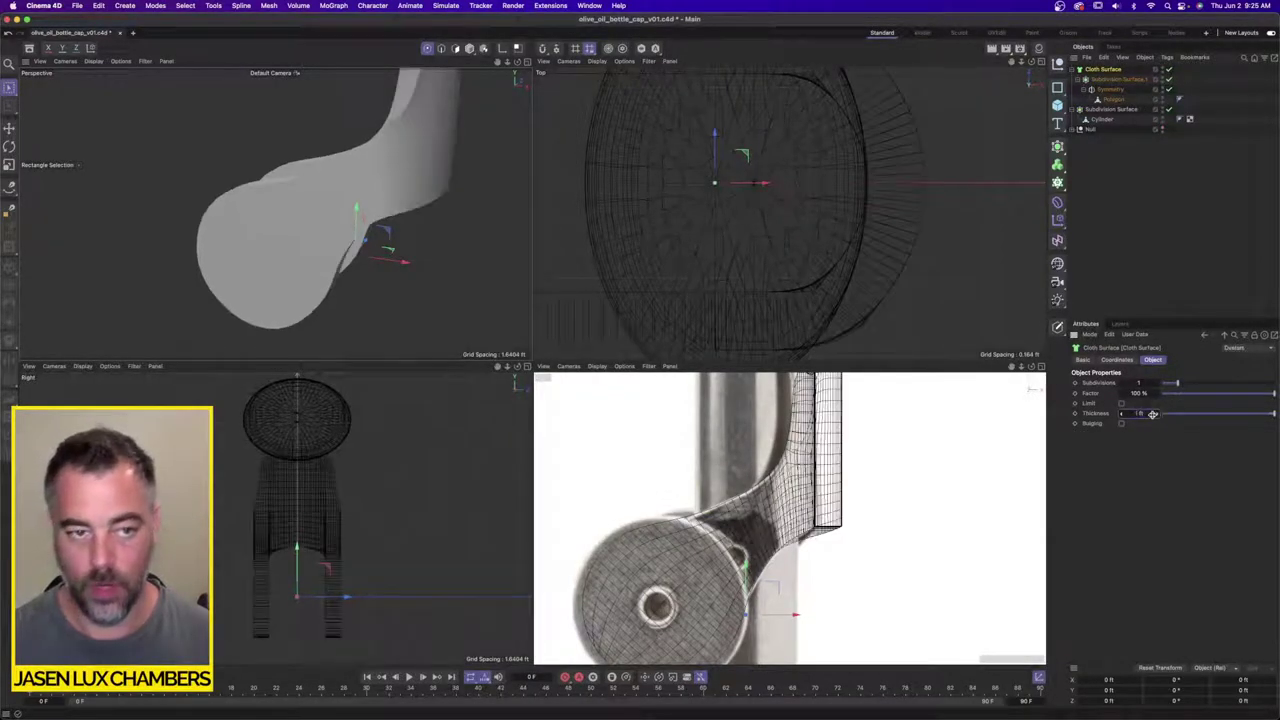
pyautogui.keyDown('alt'); pyautogui.moveTo(266, 188); pyautogui.dragTo(420, 208); pyautogui.keyUp('alt')
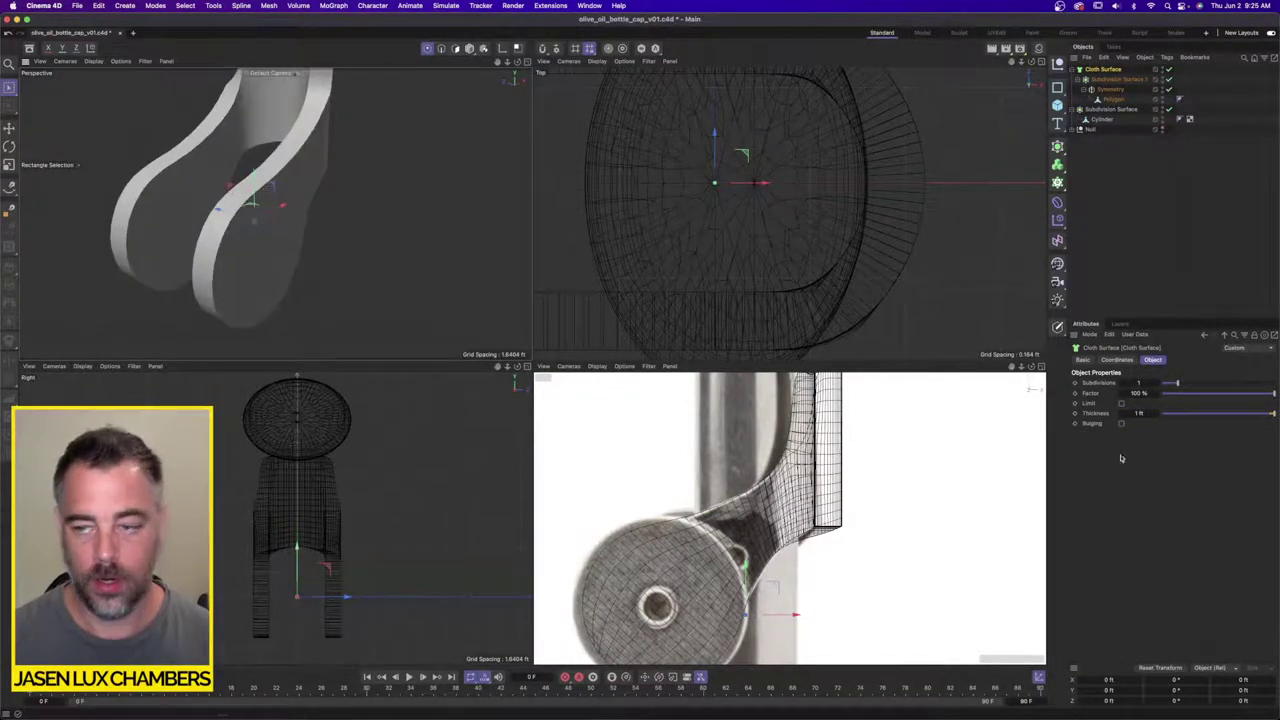
pyautogui.doubleClick(1150, 413)
pyautogui.press('Return')
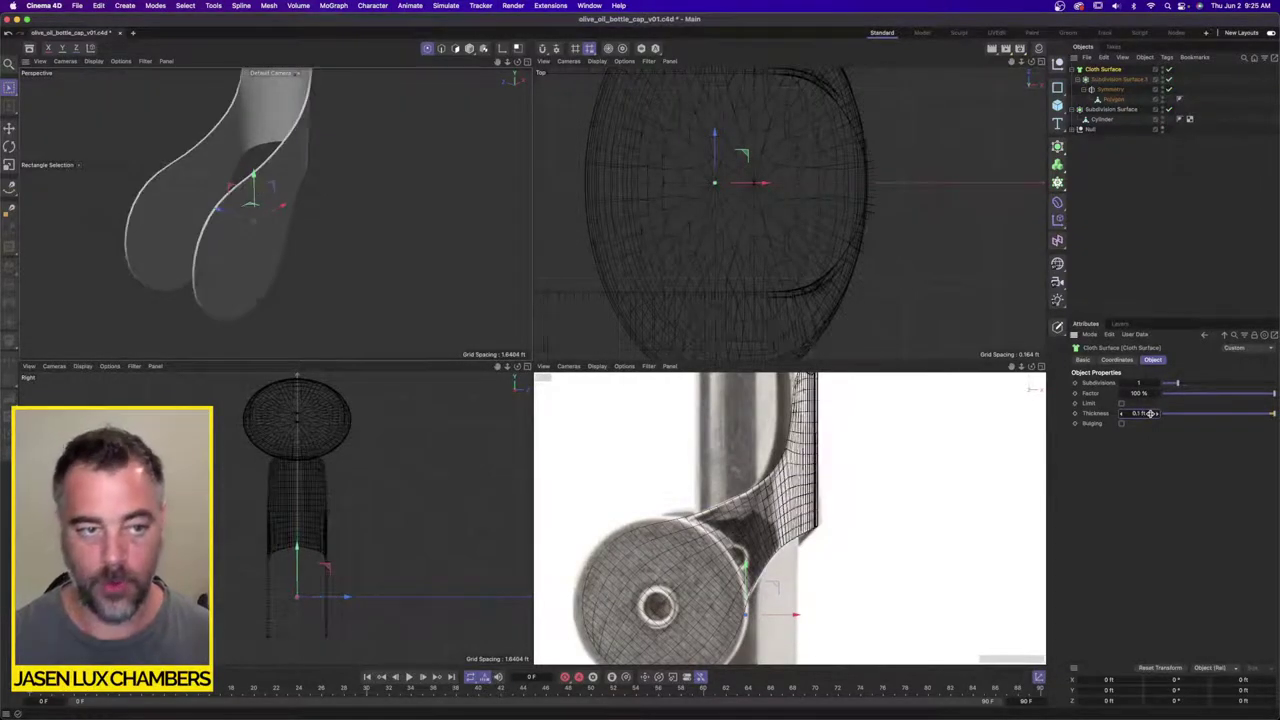
pyautogui.keyDown('alt'); pyautogui.moveTo(305, 172); pyautogui.dragTo(130, 147); pyautogui.keyUp('alt')
pyautogui.keyDown('alt'); pyautogui.moveTo(233, 158); pyautogui.dragTo(338, 137); pyautogui.keyUp('alt')
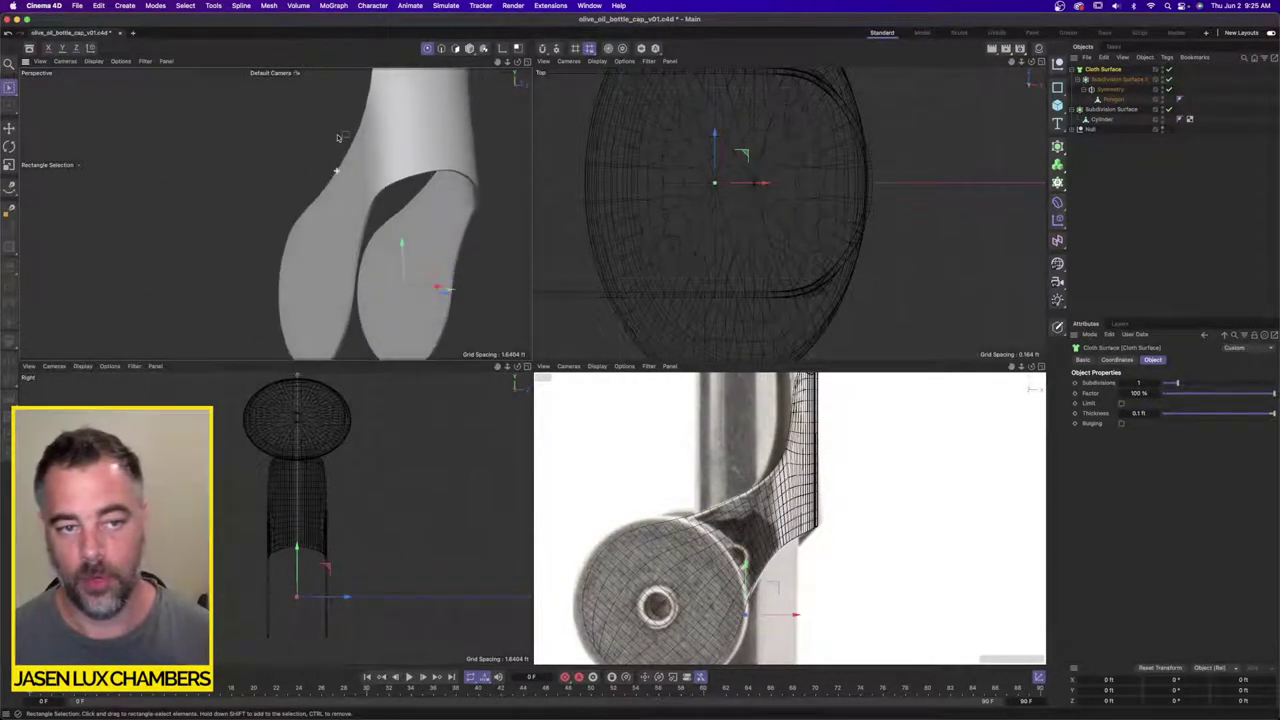
# Step: Set the Cloth Surface's subdivisions to 0 and check the bracket's thin edges
pyautogui.moveTo(1176, 384); pyautogui.dragTo(1153, 387)
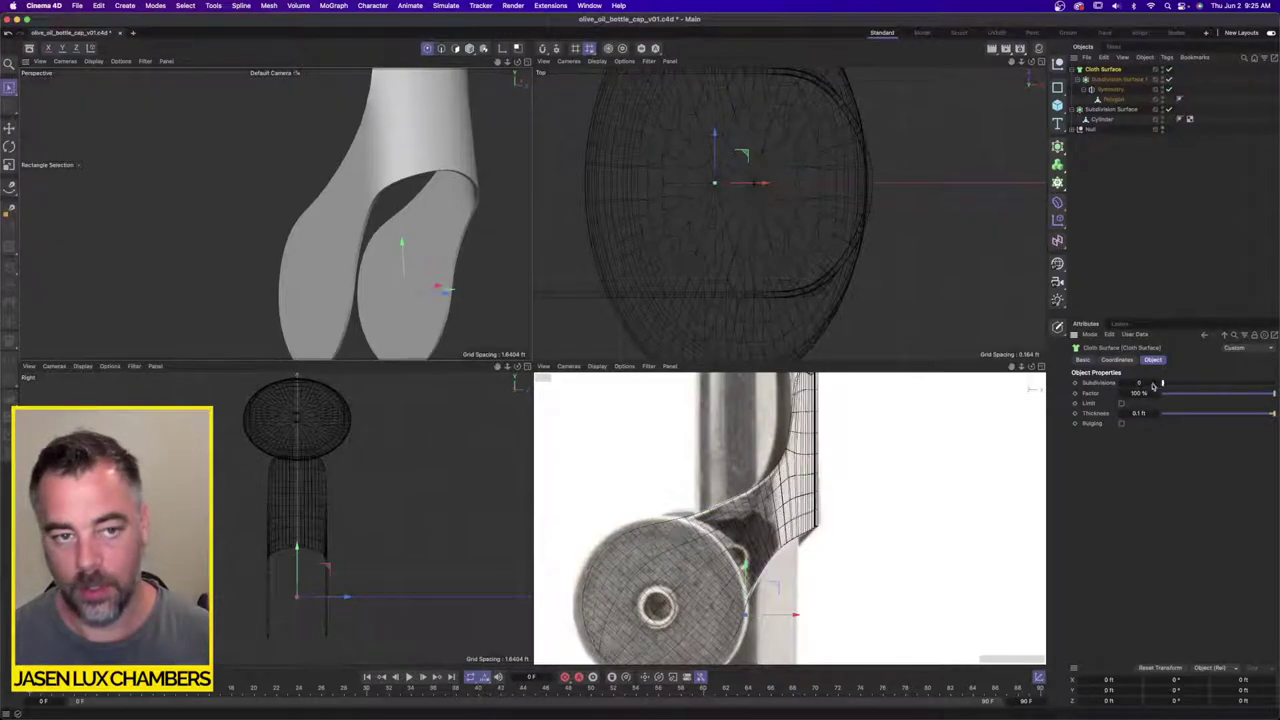
pyautogui.keyDown('alt'); pyautogui.moveTo(373, 173); pyautogui.dragTo(499, 220); pyautogui.keyUp('alt')
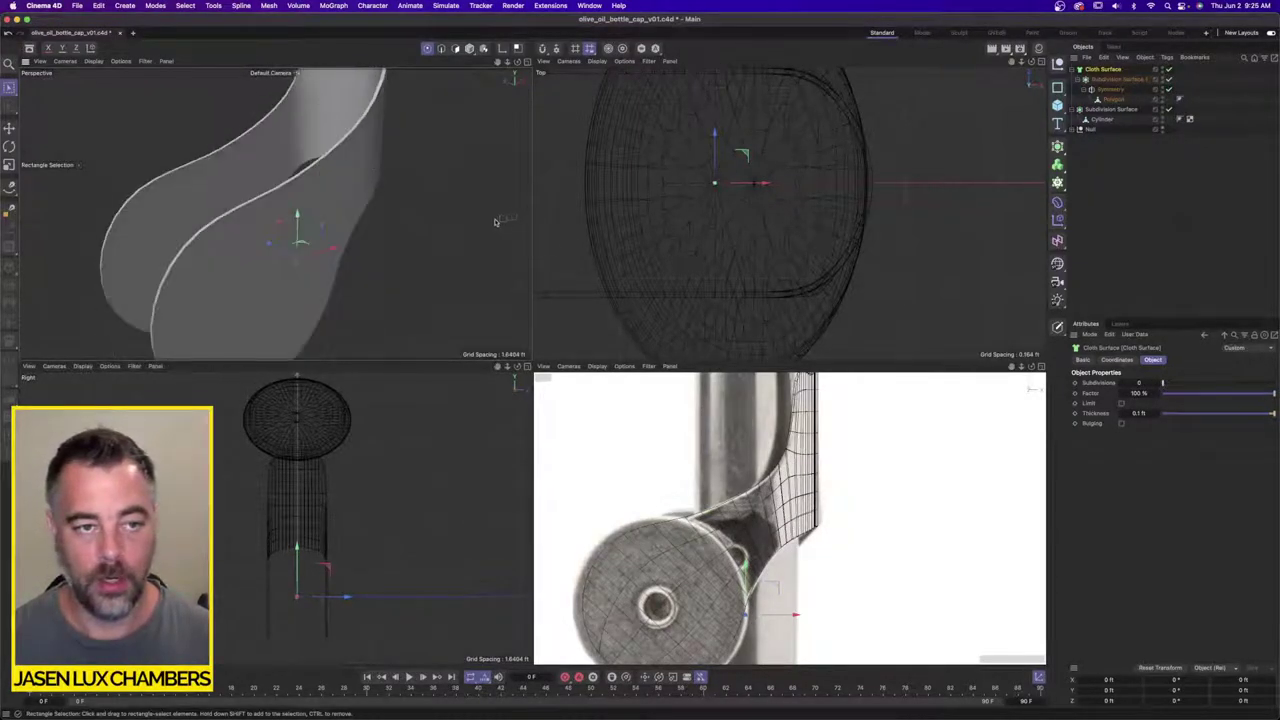
pyautogui.keyDown('alt'); pyautogui.moveTo(255, 194); pyautogui.dragTo(267, 194); pyautogui.keyUp('alt')
pyautogui.keyDown('alt'); pyautogui.moveTo(266, 195); pyautogui.dragTo(220, 205, button='right'); pyautogui.keyUp('alt')
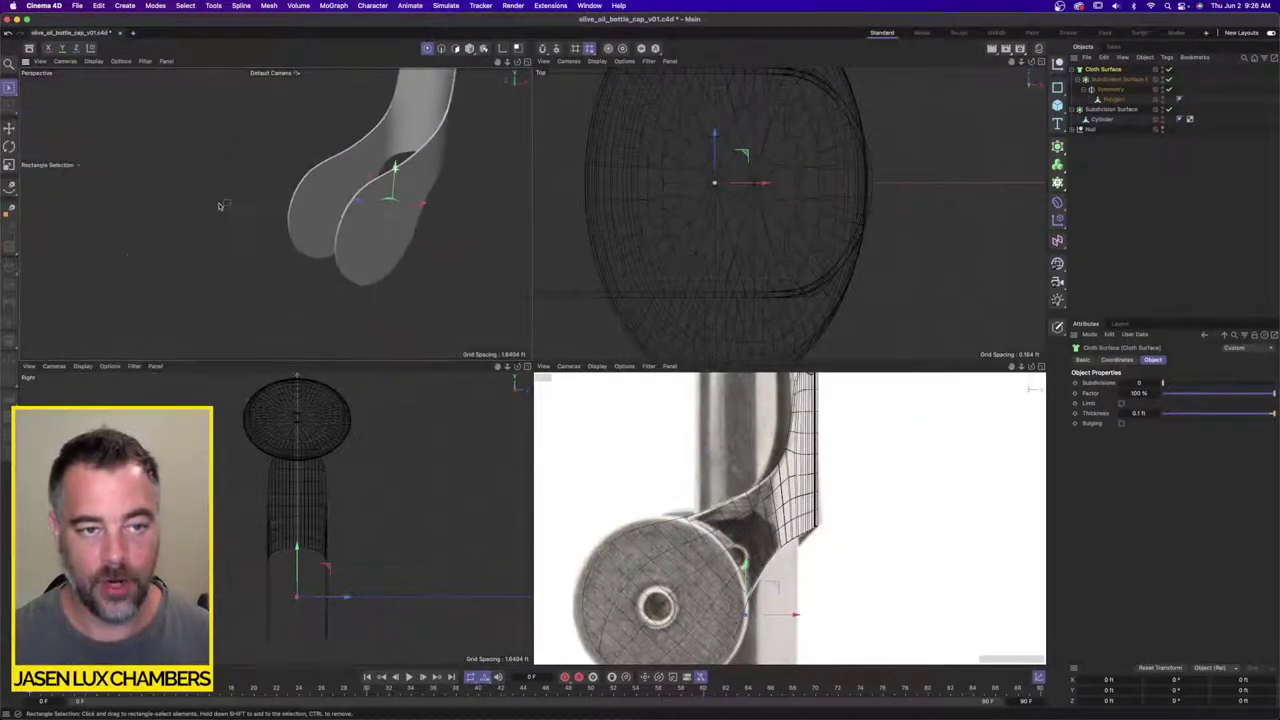
pyautogui.moveTo(467, 186)
pyautogui.keyDown('alt'); pyautogui.mouseDown()
pyautogui.moveTo(416, 176)
pyautogui.moveTo(455, 184)
pyautogui.mouseUp(); pyautogui.keyUp('alt')
pyautogui.moveTo(455, 184)
pyautogui.keyDown('alt'); pyautogui.mouseDown(button='right')
pyautogui.moveTo(490, 184)
pyautogui.moveTo(438, 182)
pyautogui.mouseUp(button='right'); pyautogui.keyUp('alt')
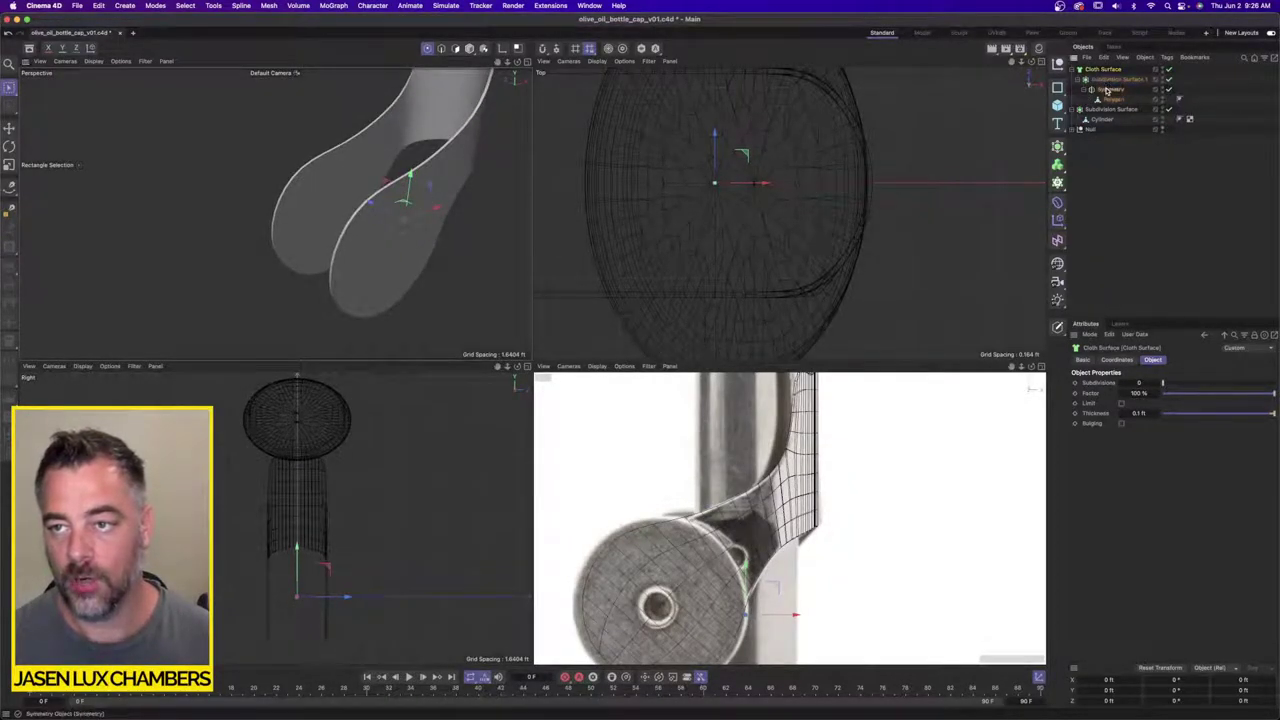
# Step: Reorder the hierarchy so Subdivision Surface.1 is the parent of the Cloth Surface holding the Symmetry object, and check the rounded edges
pyautogui.moveTo(1115, 72); pyautogui.dragTo(1118, 99)
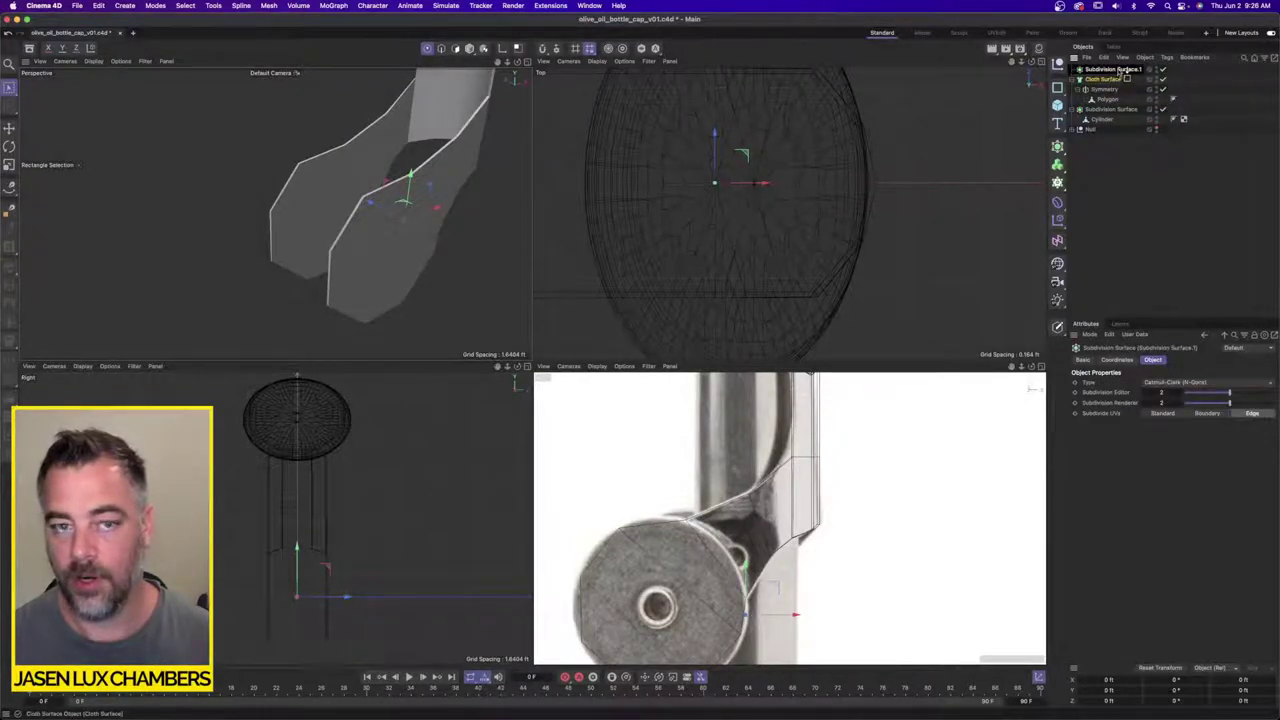
pyautogui.scroll(5, 409, 190)
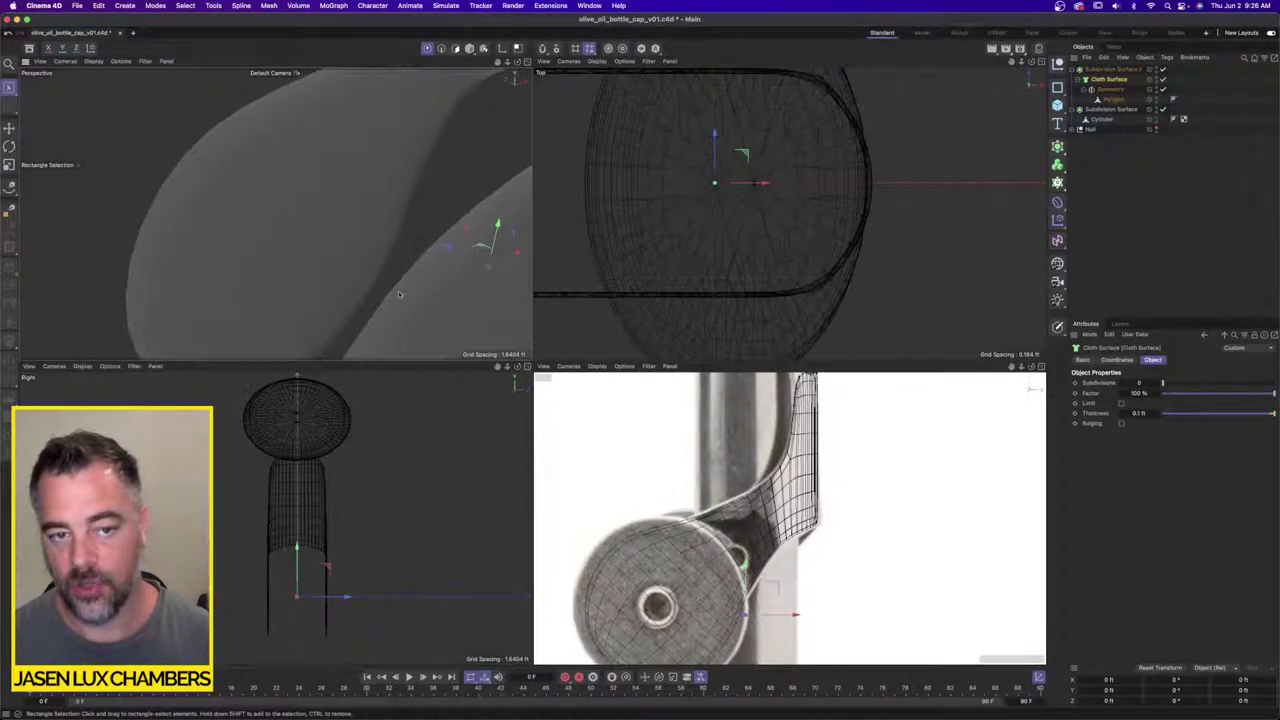
pyautogui.keyDown('alt'); pyautogui.moveTo(399, 294); pyautogui.dragTo(326, 279); pyautogui.keyUp('alt')
pyautogui.keyDown('alt'); pyautogui.moveTo(434, 283); pyautogui.dragTo(322, 244, button='middle'); pyautogui.keyUp('alt')
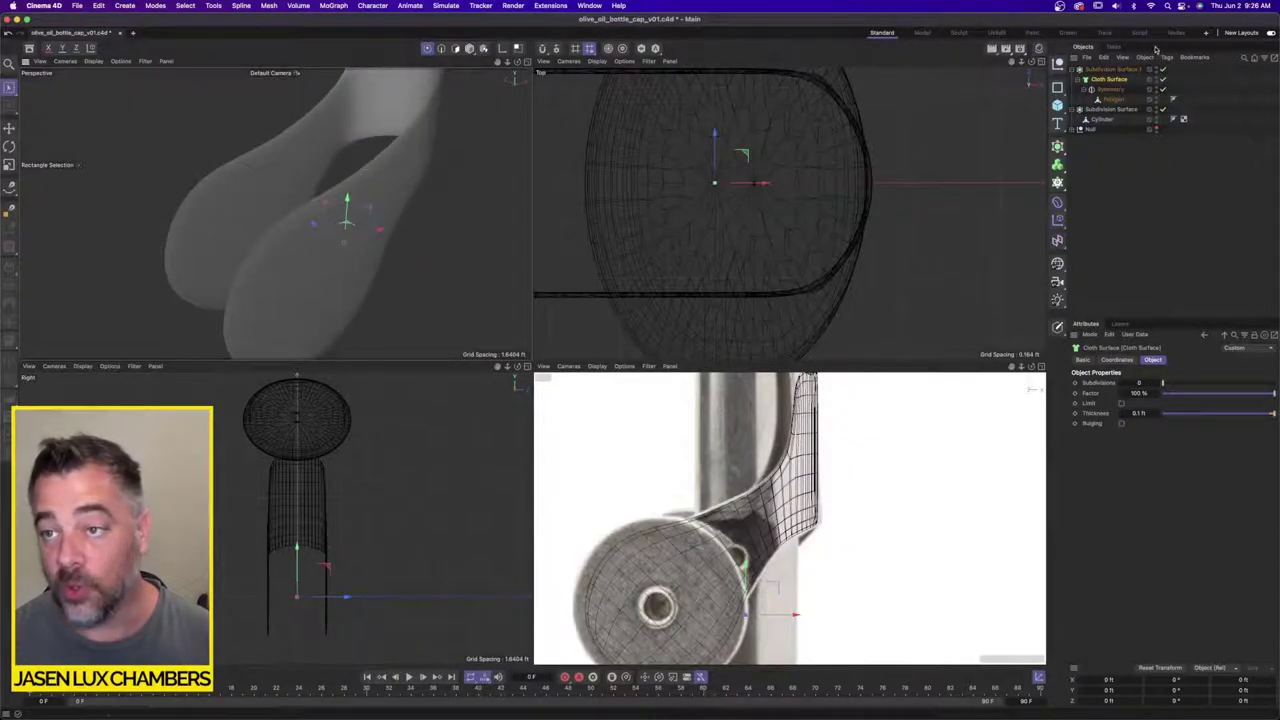
# Step: Select the Polygon, enlarge the perspective view, and turn off Subdivision Surface.1, the Cloth Surface and the Symmetry
pyautogui.click(1113, 99)
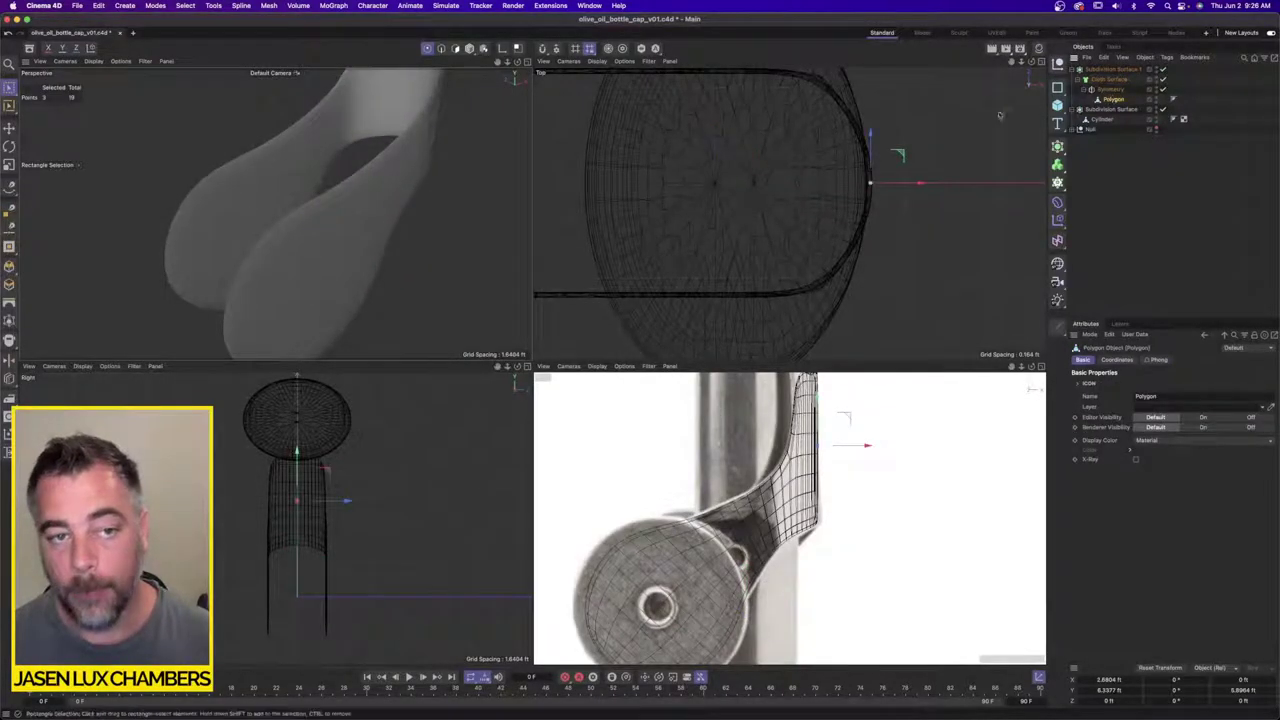
pyautogui.click(527, 61)
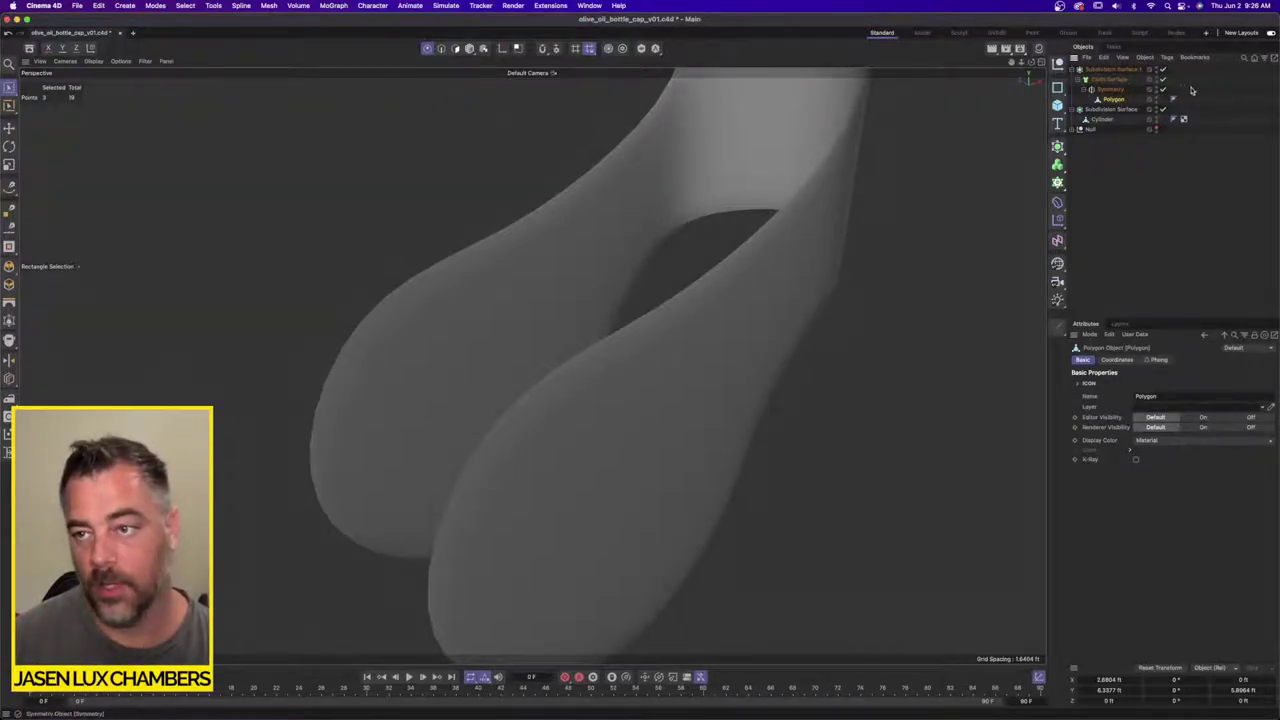
pyautogui.click(1163, 69)
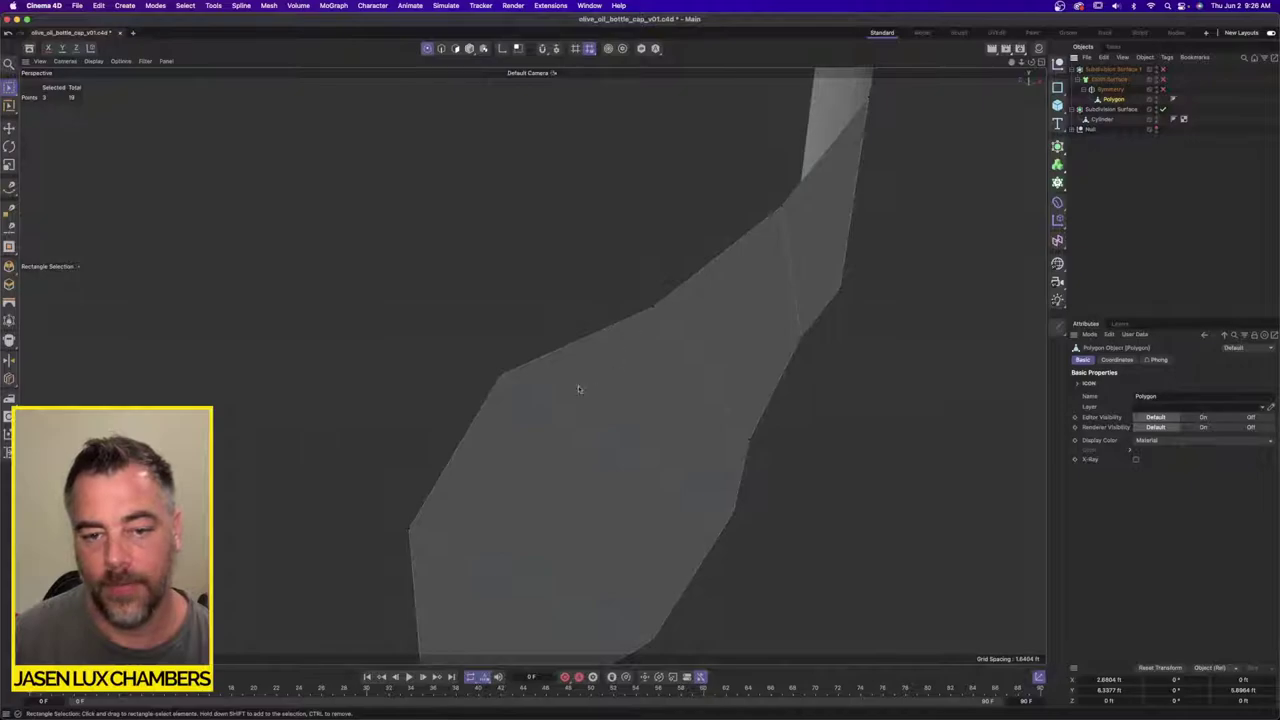
# Step: Try a loop cut close to the upper edge of the Polygon's flat bracket side
pyautogui.click(213, 5)
pyautogui.moveTo(269, 6)
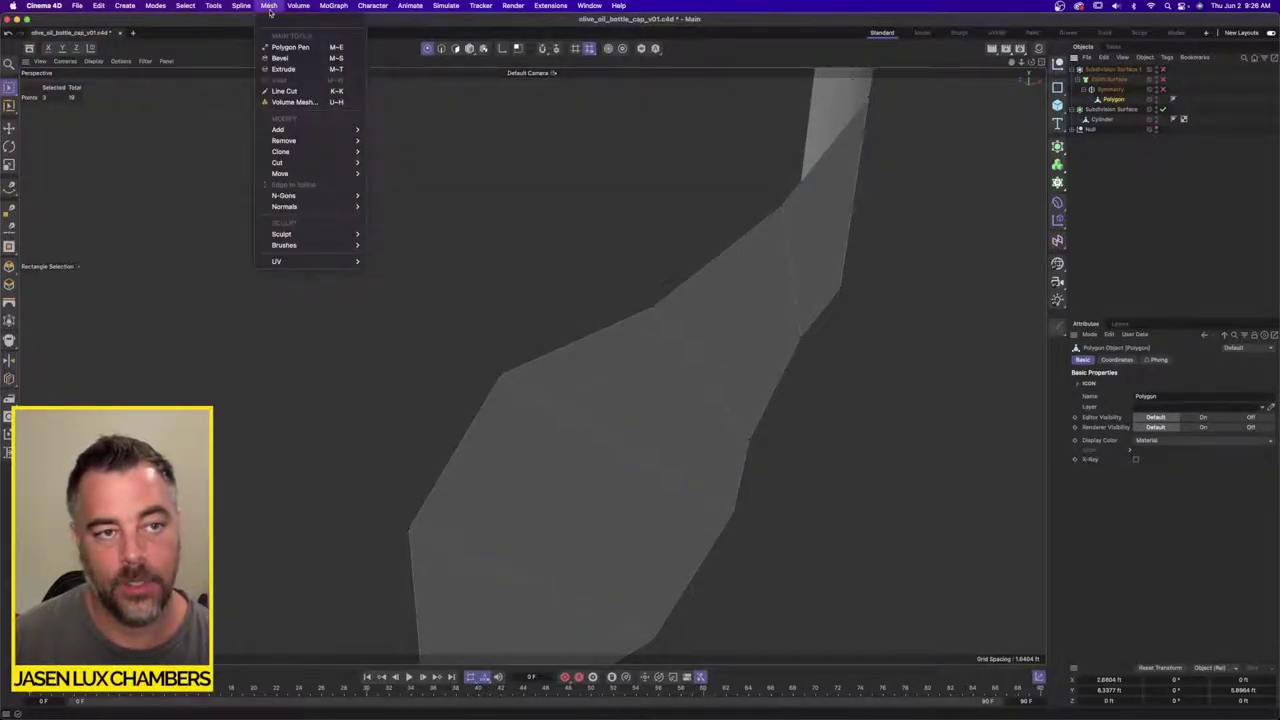
pyautogui.moveTo(280, 162)
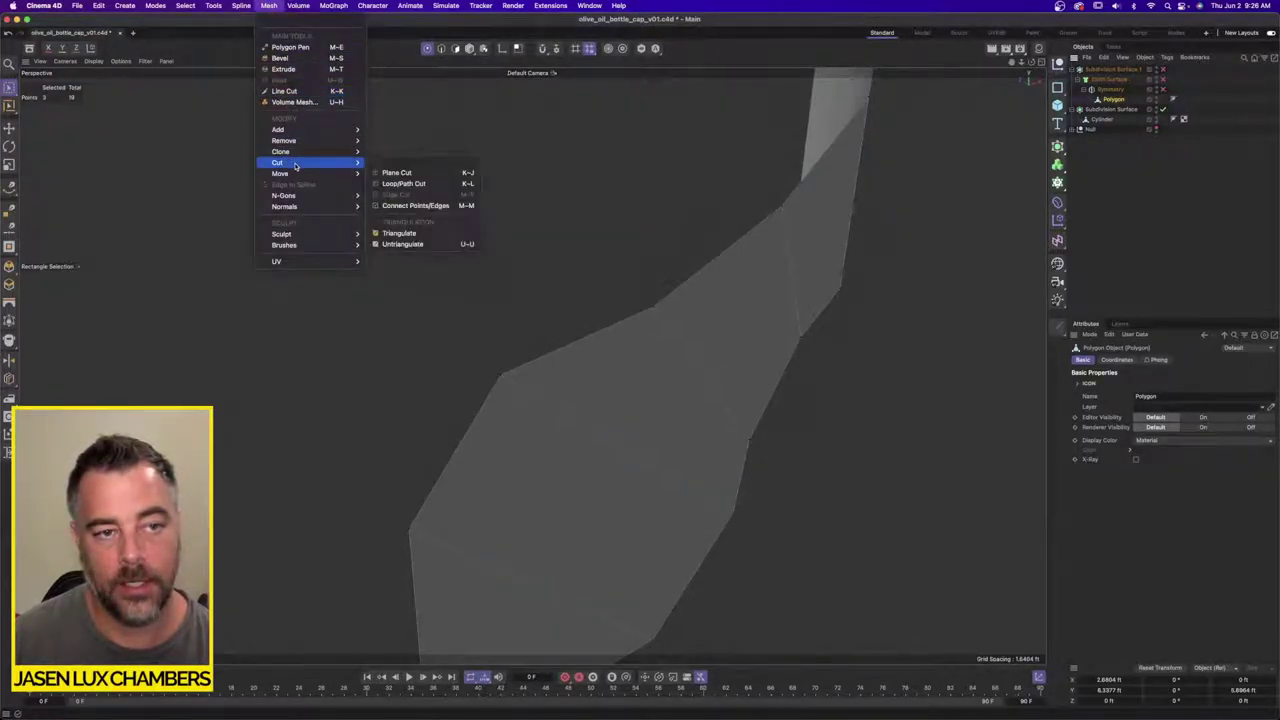
pyautogui.click(394, 183)
pyautogui.keyDown('alt'); pyautogui.moveTo(686, 329); pyautogui.dragTo(571, 306); pyautogui.keyUp('alt')
pyautogui.scroll(-3, 714, 303)
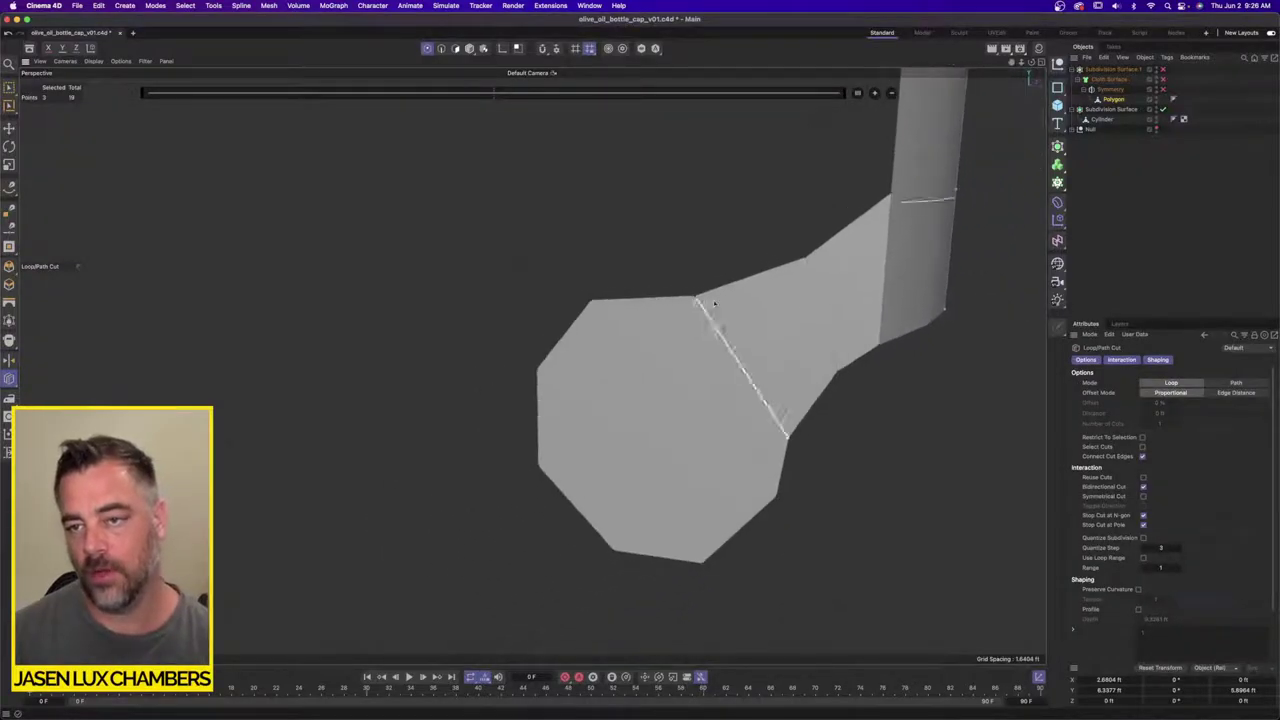
pyautogui.keyDown('alt'); pyautogui.moveTo(714, 303); pyautogui.dragTo(806, 303); pyautogui.keyUp('alt')
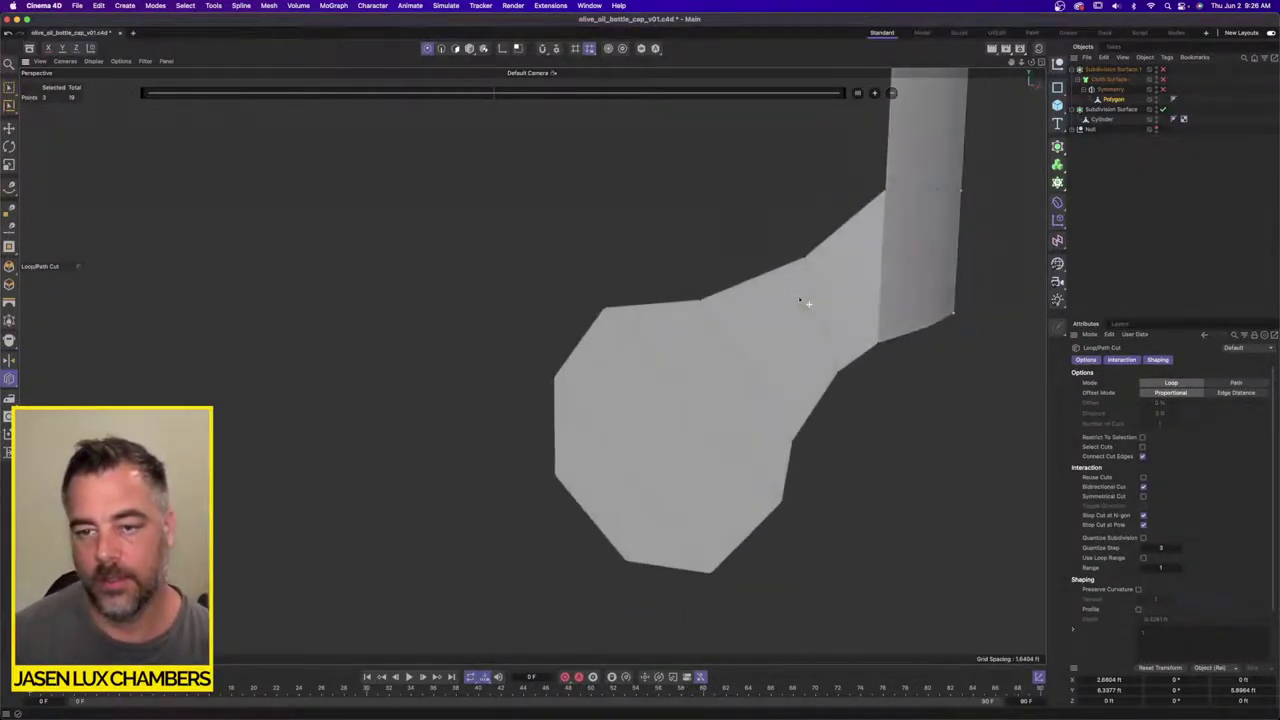
pyautogui.click(885, 200)
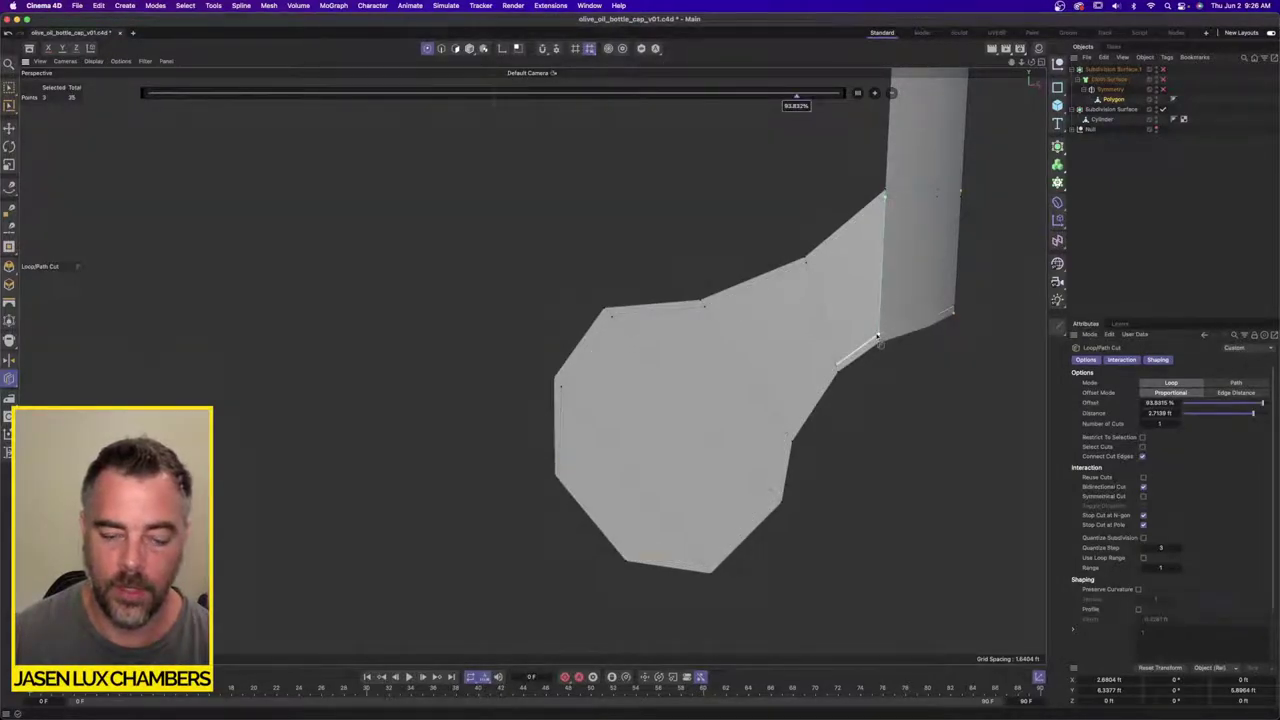
pyautogui.keyDown('alt'); pyautogui.moveTo(699, 491); pyautogui.dragTo(720, 477); pyautogui.keyUp('alt')
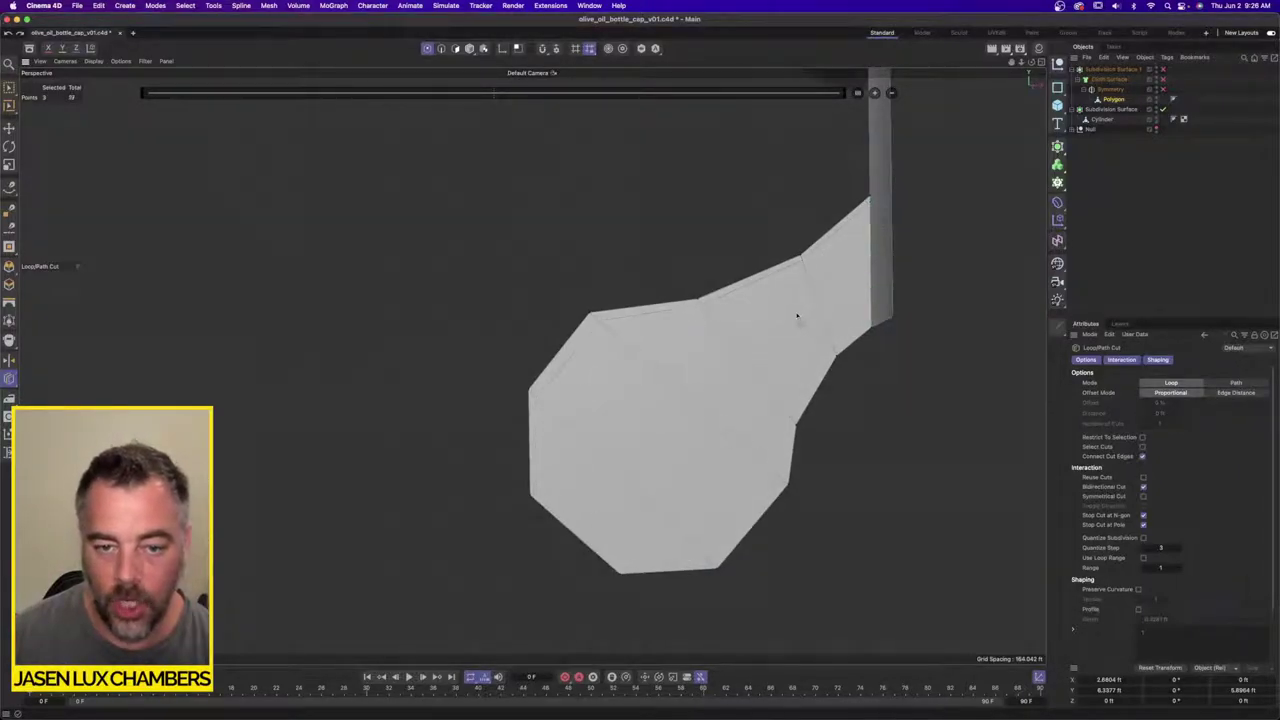
pyautogui.keyDown('alt'); pyautogui.moveTo(792, 316); pyautogui.dragTo(740, 326); pyautogui.keyUp('alt')
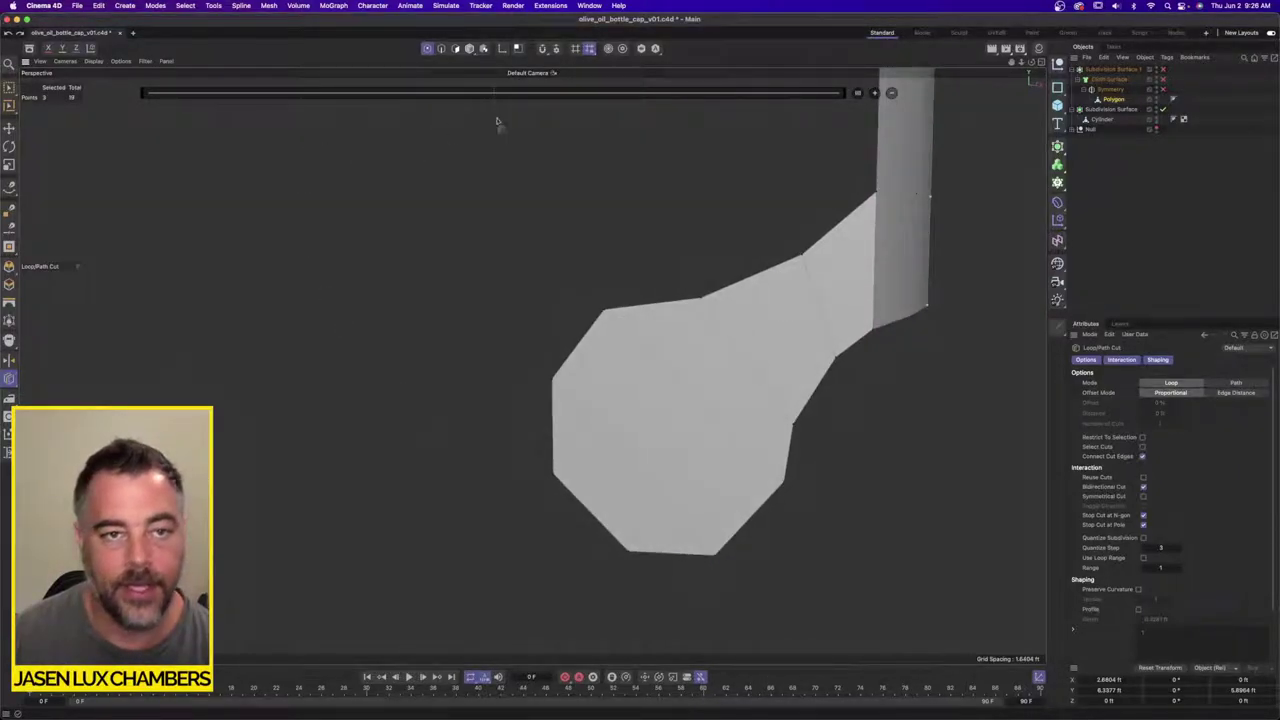
# Step: Inset the bracket's five flat side polygons as one group by about 0.15 ft, and turn the Subdivision, Cloth and Symmetry objects back on
pyautogui.click(456, 48)
pyautogui.click(10, 128)
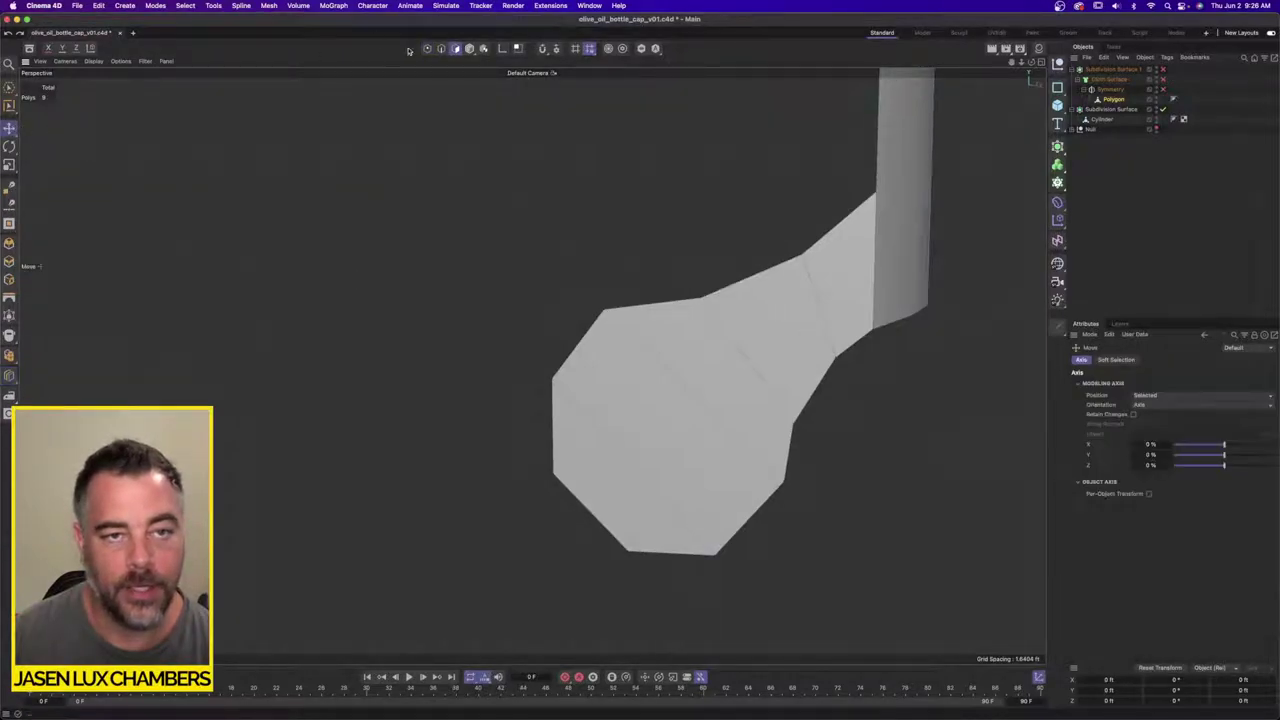
pyautogui.click(832, 285)
pyautogui.keyDown('shift'); pyautogui.click(784, 327); pyautogui.keyUp('shift')
pyautogui.keyDown('shift'); pyautogui.click(709, 363); pyautogui.keyUp('shift')
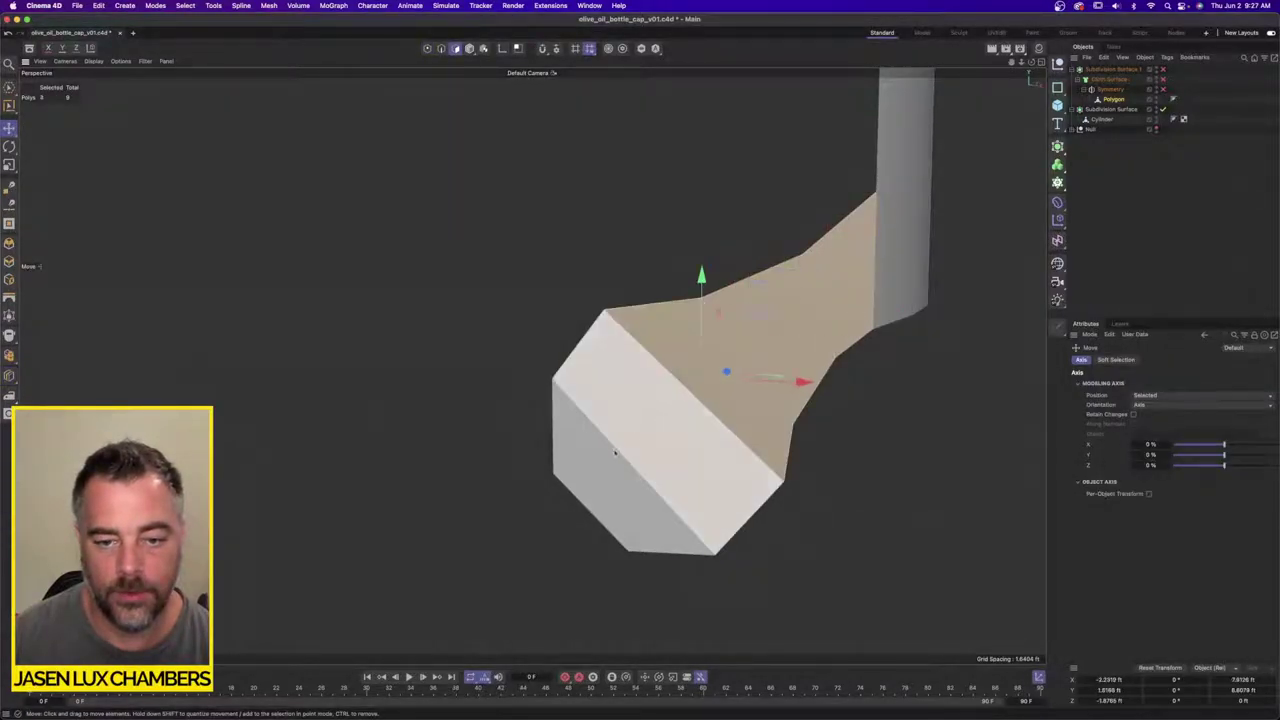
pyautogui.keyDown('shift'); pyautogui.click(608, 449); pyautogui.keyUp('shift')
pyautogui.keyDown('shift'); pyautogui.click(595, 470); pyautogui.keyUp('shift')
pyautogui.press('i')
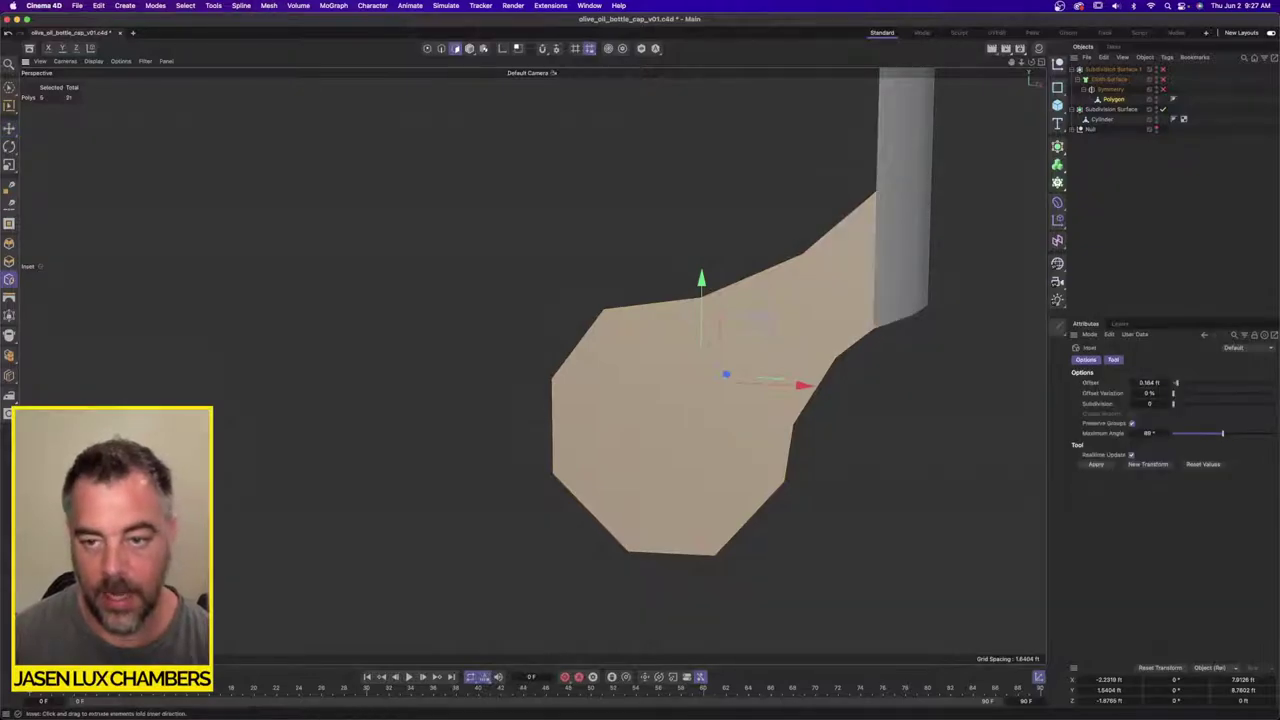
pyautogui.moveTo(886, 312); pyautogui.dragTo(846, 302)
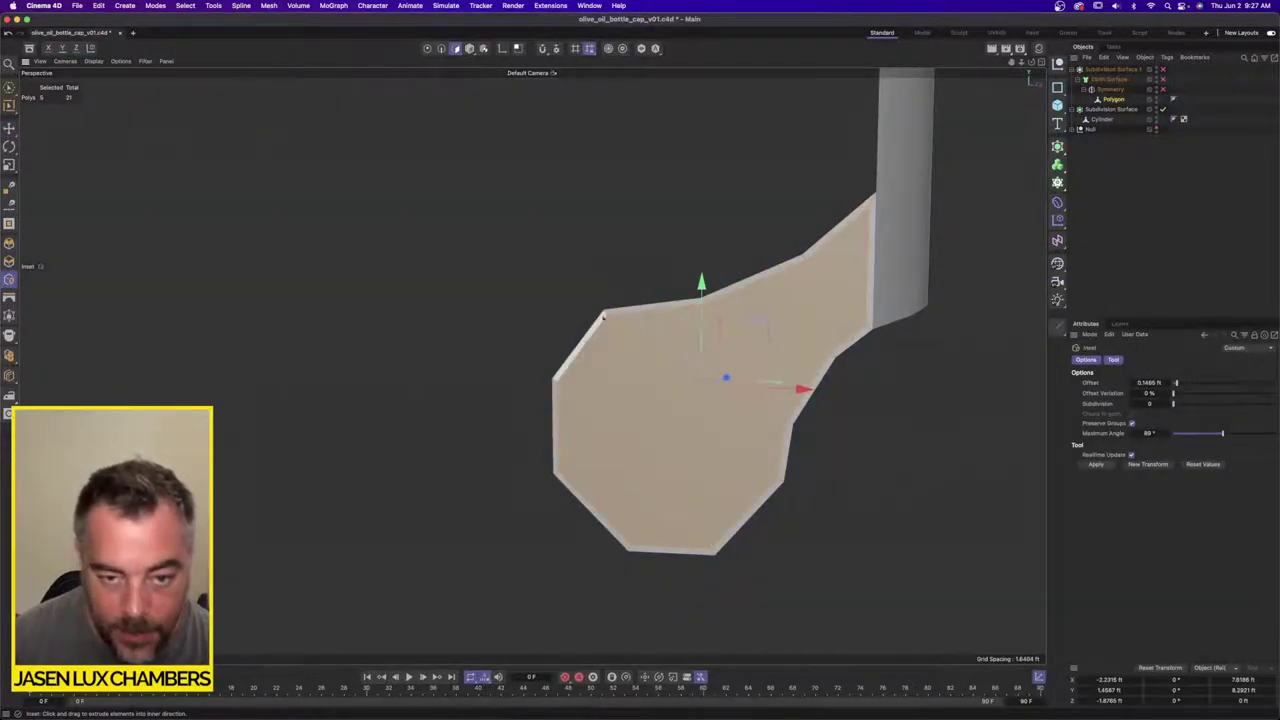
pyautogui.keyDown('alt'); pyautogui.moveTo(870, 244); pyautogui.dragTo(922, 252); pyautogui.keyUp('alt')
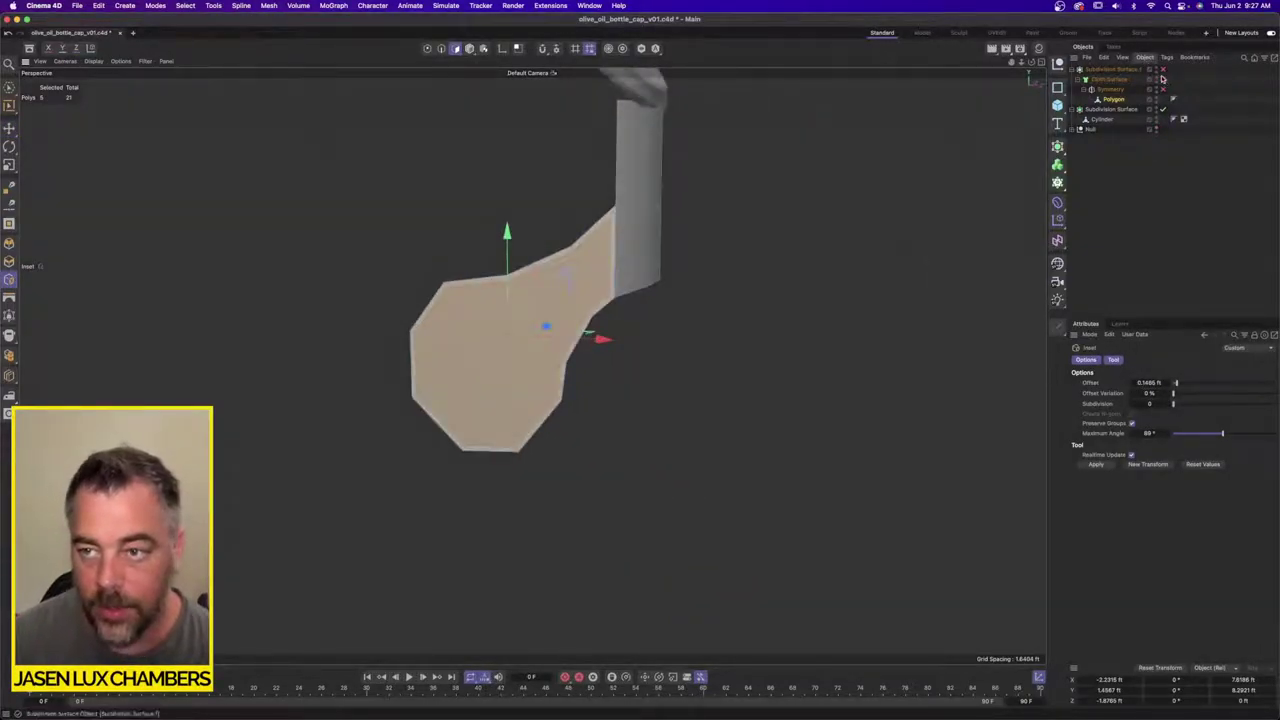
pyautogui.click(1187, 98)
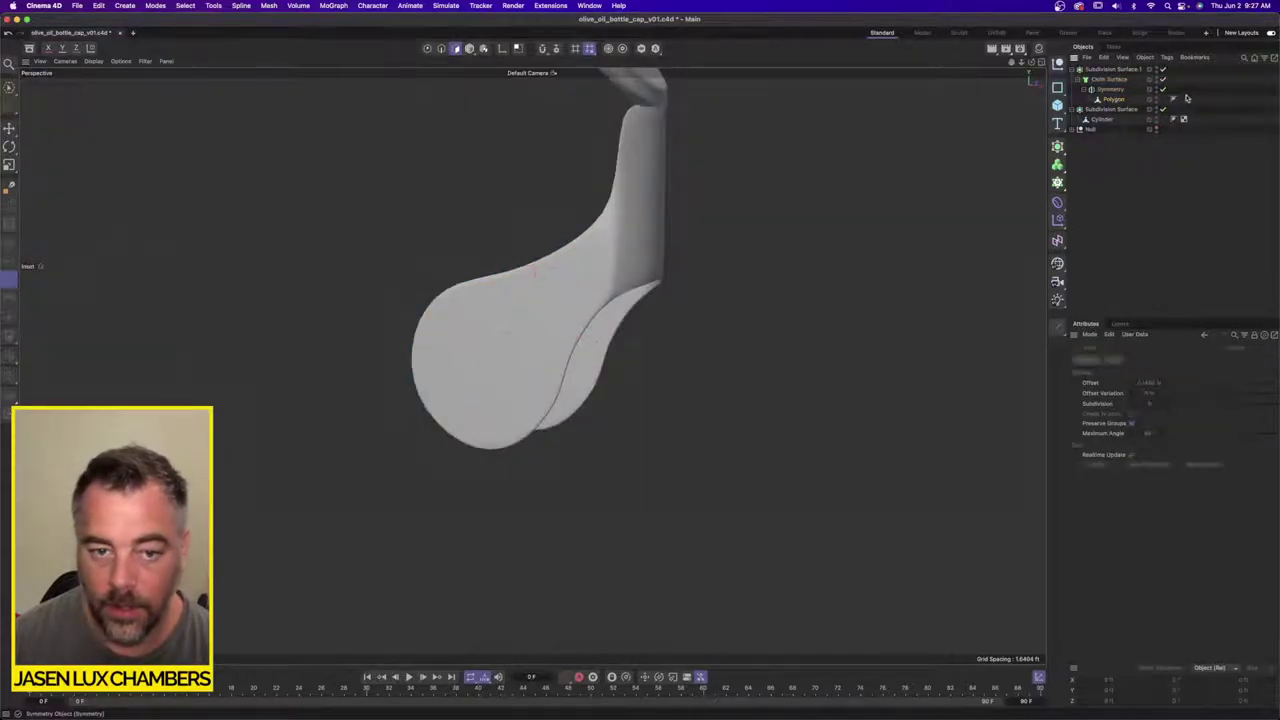
# Step: Inspect the smoothed bracket, turn off Subdivision Surface.1, the Cloth Surface and the Symmetry, and select the Polygon
pyautogui.keyDown('alt'); pyautogui.moveTo(400, 290); pyautogui.dragTo(677, 314); pyautogui.keyUp('alt')
pyautogui.scroll(3, 491, 288)
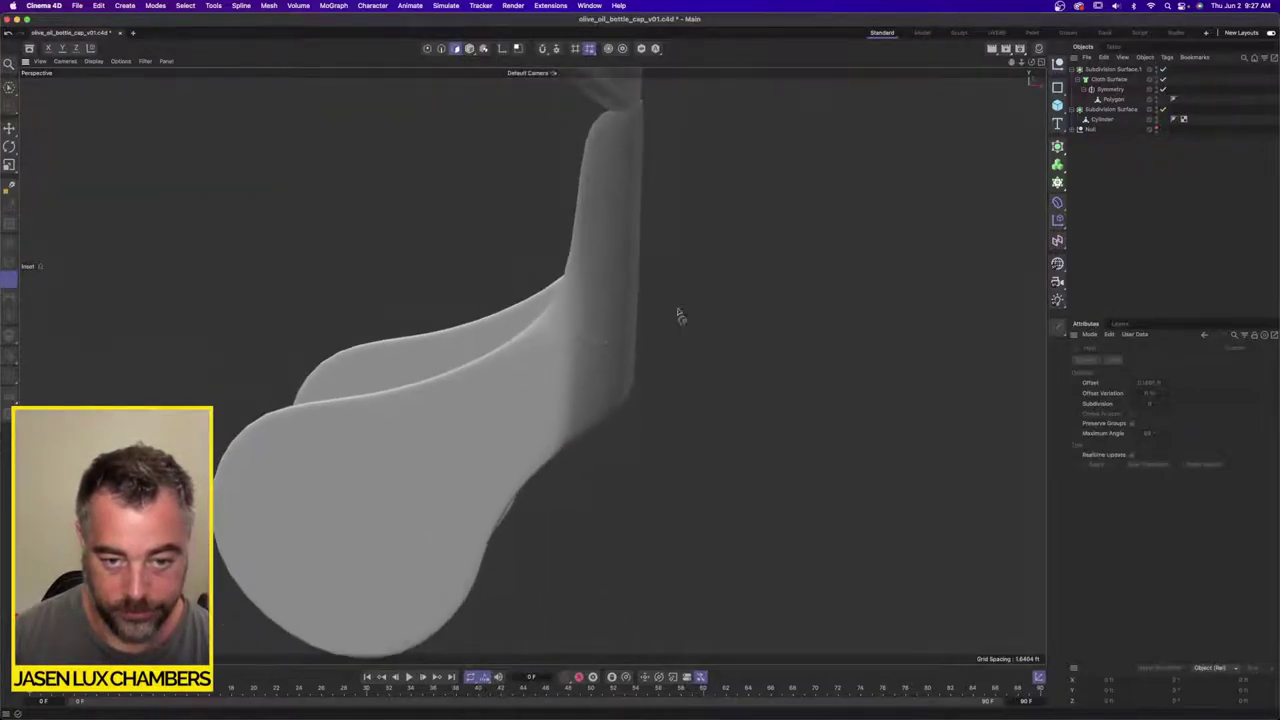
pyautogui.moveTo(1160, 90); pyautogui.dragTo(1162, 68)
pyautogui.keyDown('alt'); pyautogui.moveTo(644, 292); pyautogui.dragTo(540, 321); pyautogui.keyUp('alt')
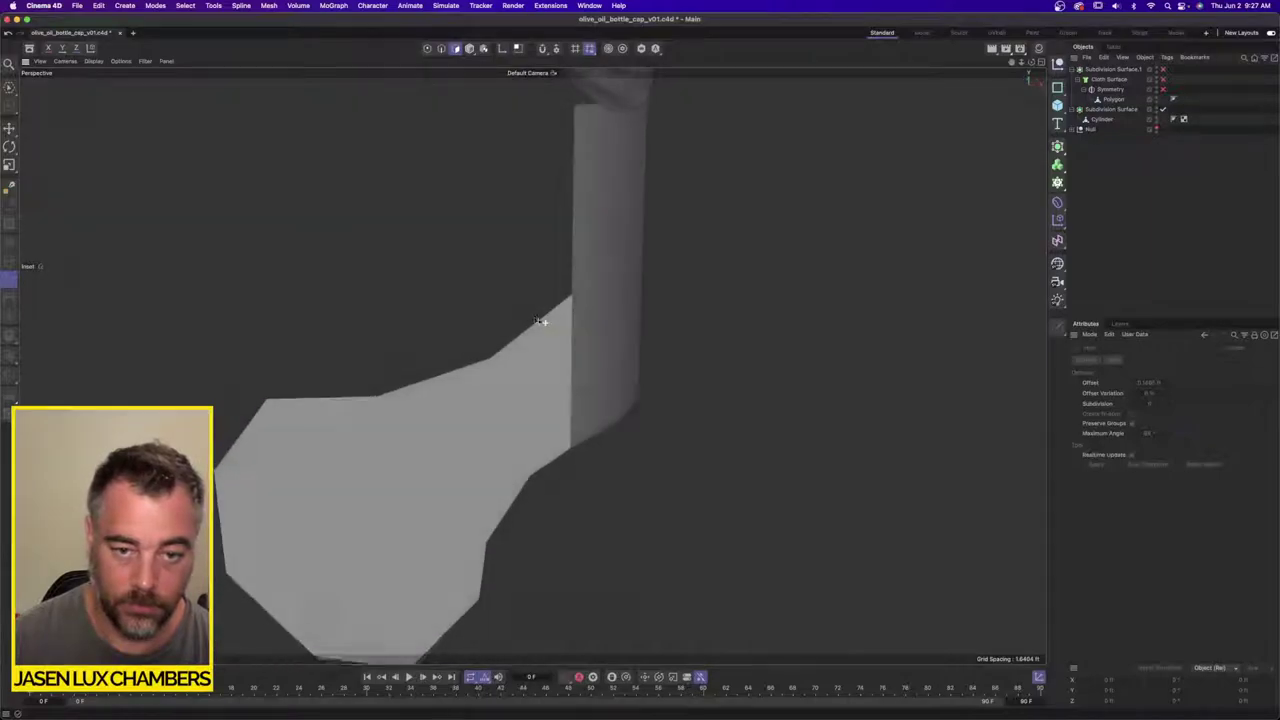
pyautogui.click(1113, 99)
pyautogui.keyDown('alt'); pyautogui.moveTo(652, 326); pyautogui.dragTo(512, 366); pyautogui.keyUp('alt')
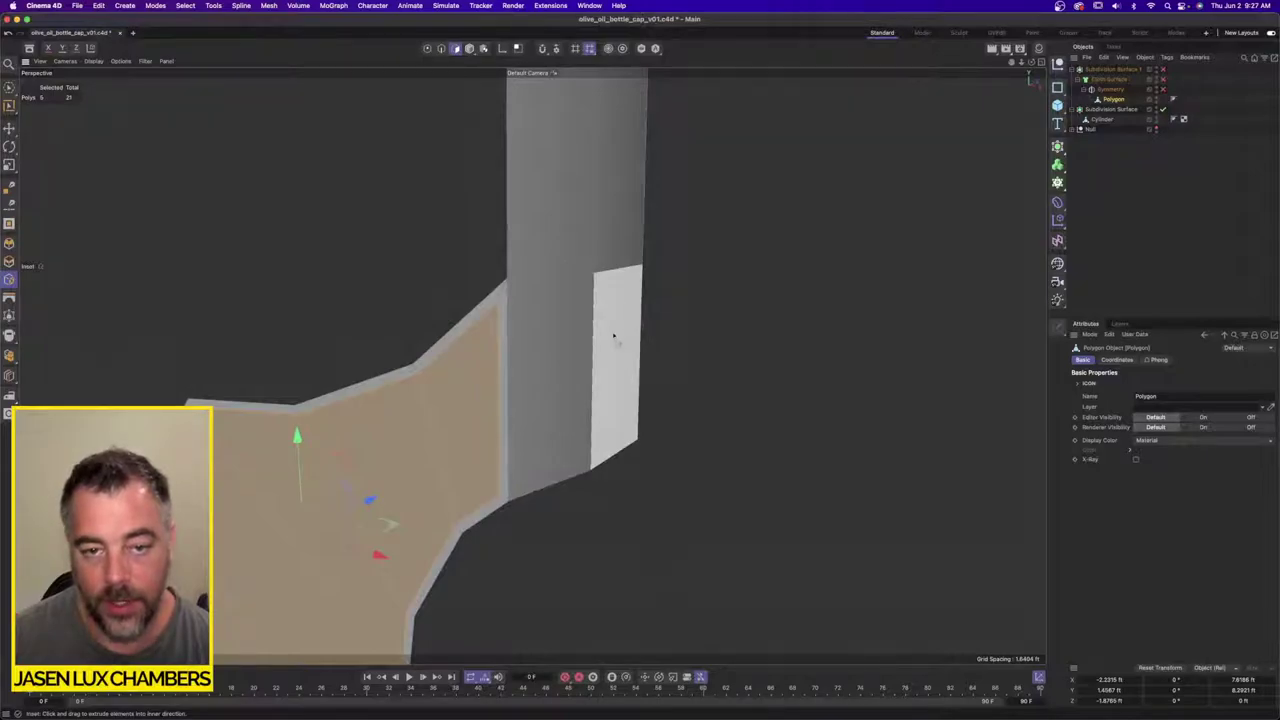
# Step: Select the four polygons of the bracket's upright strap below the lid and inset them as one group by about 0.15 ft
pyautogui.click(614, 336)
pyautogui.keyDown('shift'); pyautogui.click(606, 229); pyautogui.keyUp('shift')
pyautogui.keyDown('shift'); pyautogui.click(561, 230); pyautogui.keyUp('shift')
pyautogui.keyDown('shift'); pyautogui.click(557, 363); pyautogui.keyUp('shift')
pyautogui.keyDown('alt'); pyautogui.moveTo(557, 363); pyautogui.dragTo(632, 372); pyautogui.keyUp('alt')
pyautogui.scroll(-2, 640, 333)
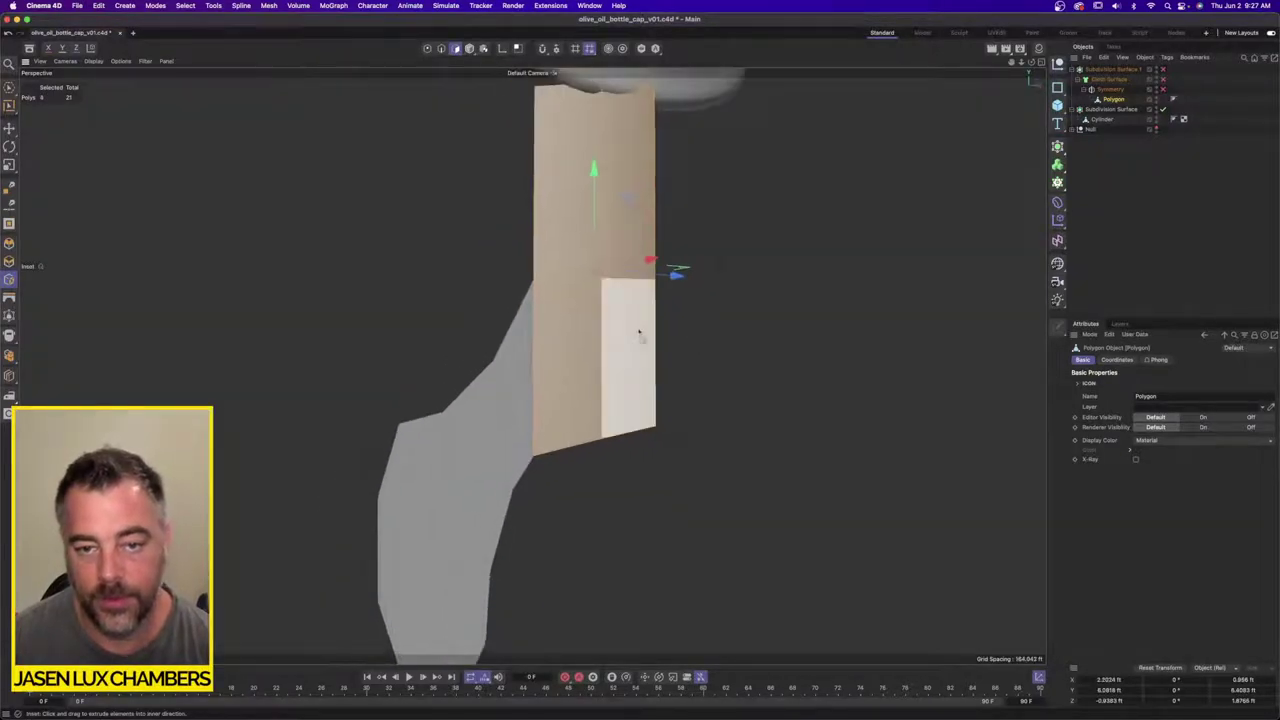
pyautogui.keyDown('alt'); pyautogui.moveTo(639, 334); pyautogui.dragTo(625, 415, button='middle'); pyautogui.keyUp('alt')
pyautogui.press('i')
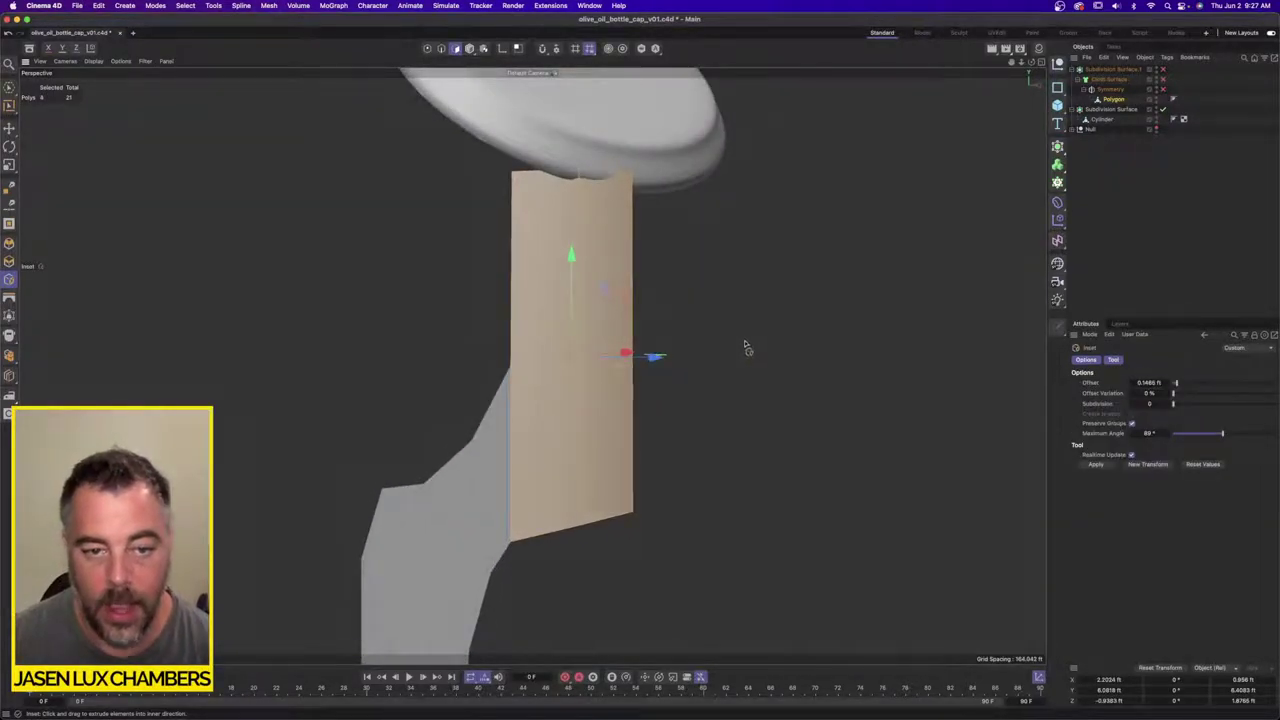
pyautogui.moveTo(746, 345); pyautogui.dragTo(728, 345)
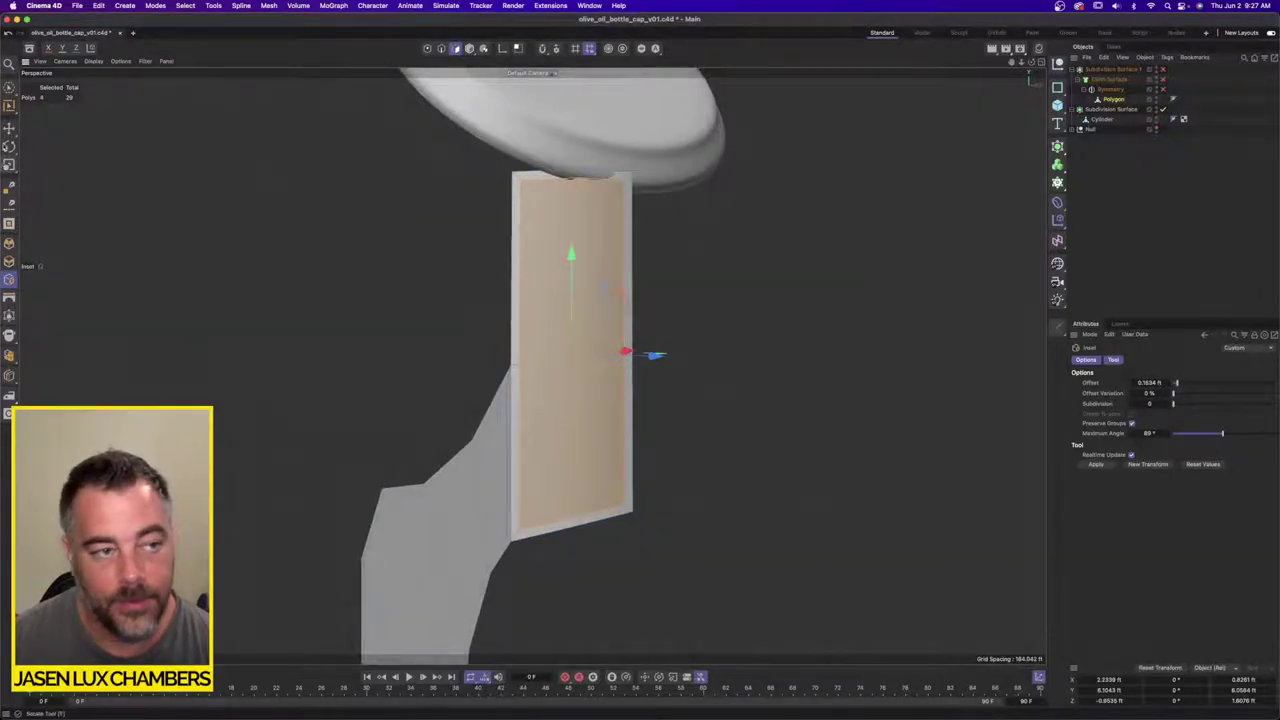
# Step: Select the two outer vertical edges of the strap's inset border on the symmetry side and delete them
pyautogui.press('e')
pyautogui.click(441, 51)
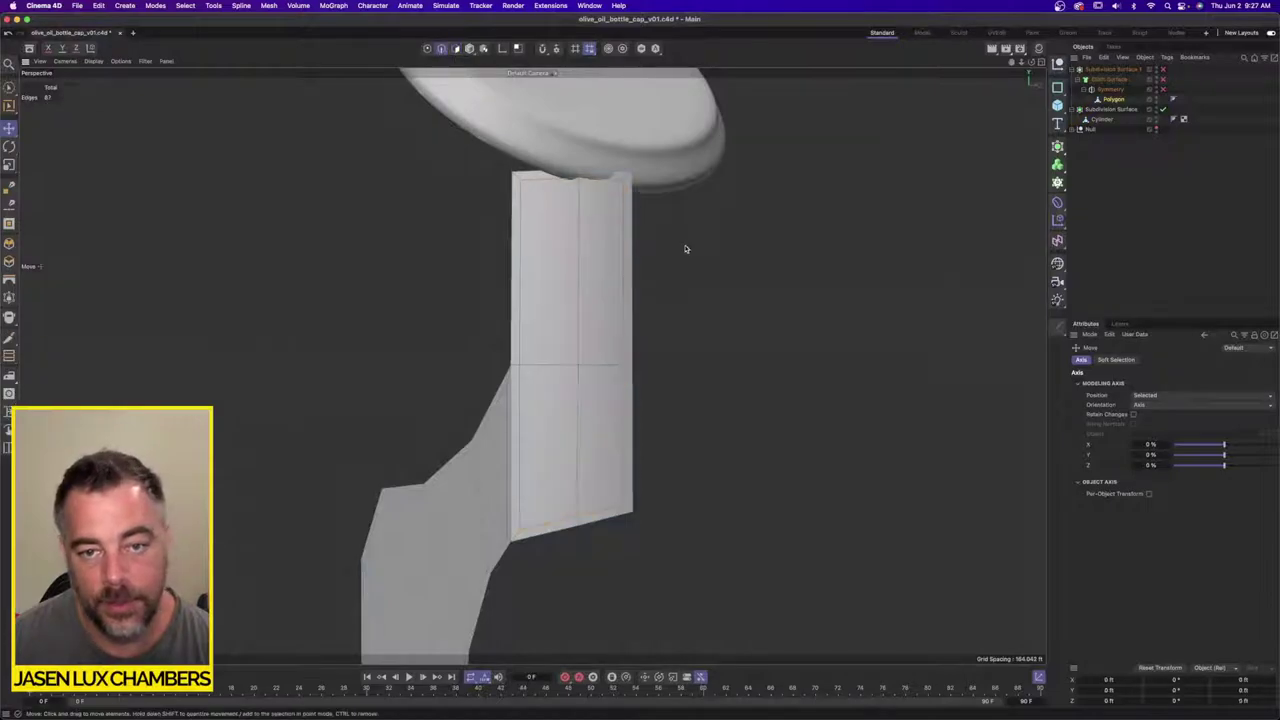
pyautogui.click(630, 262)
pyautogui.keyDown('shift'); pyautogui.click(634, 403); pyautogui.keyUp('shift')
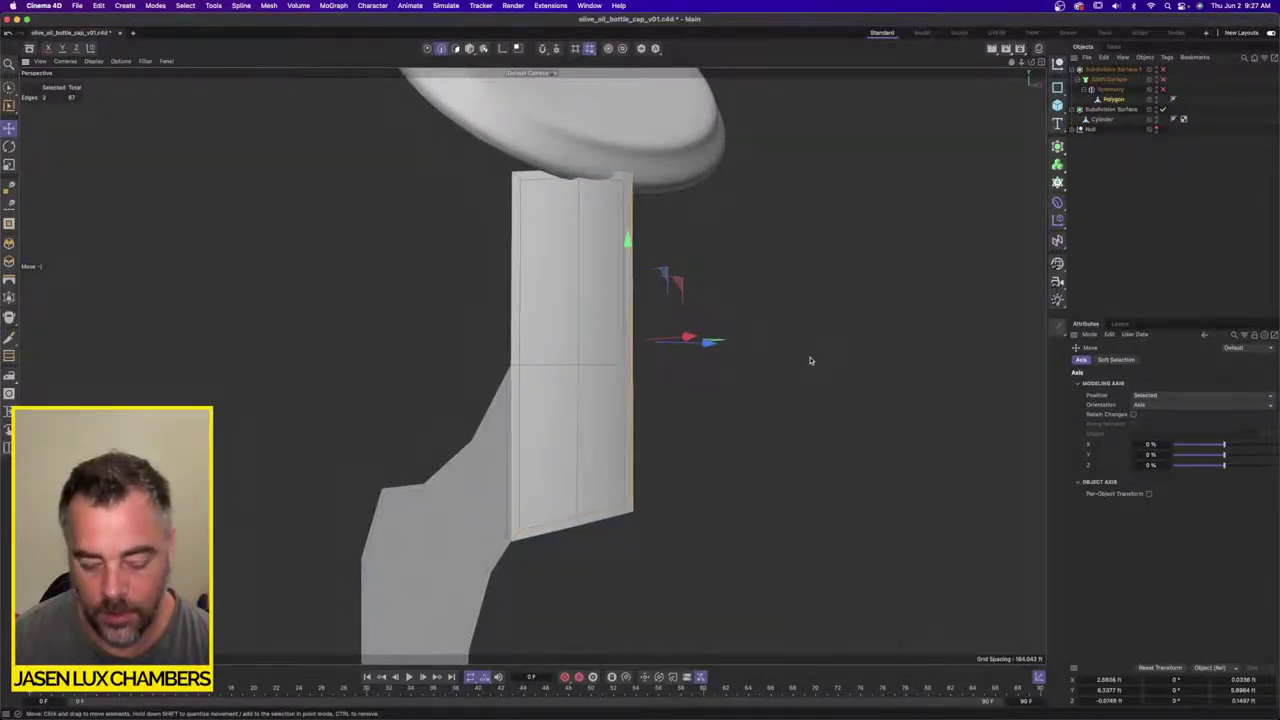
pyautogui.press('BackSpace')
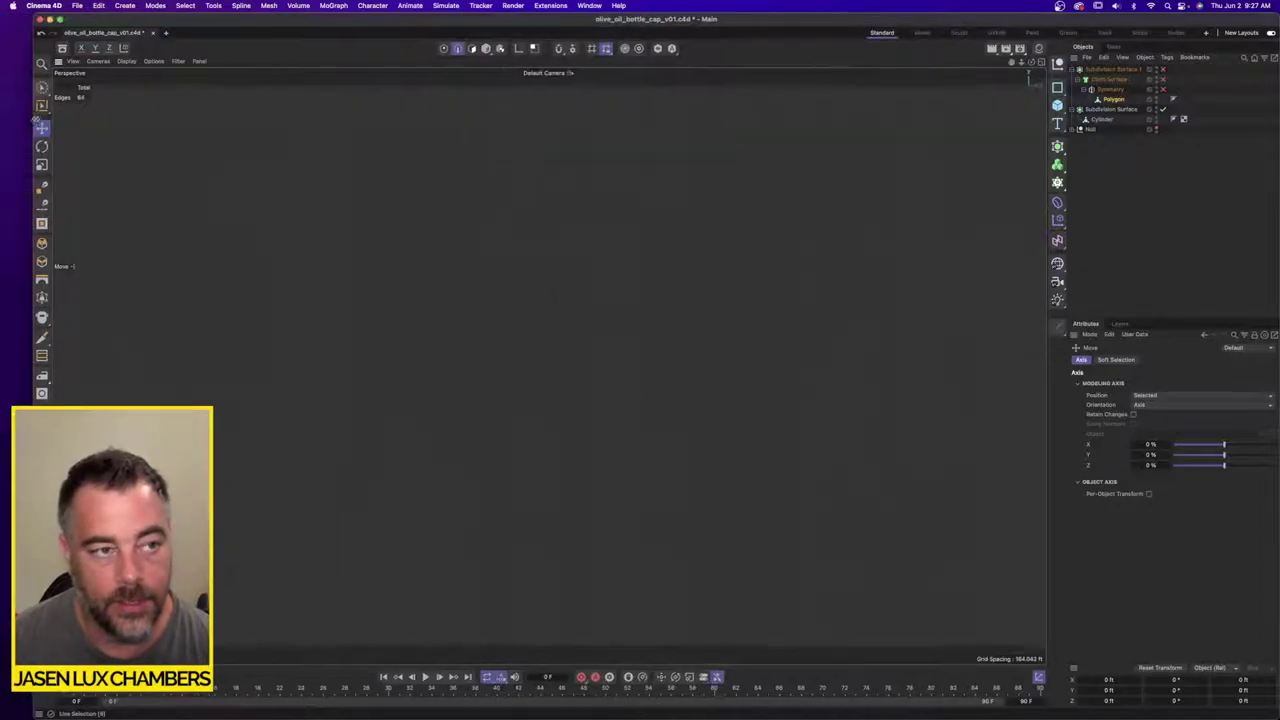
# Step: Rectangle-select the points along the strap's symmetry side and set both their Z position and Z size to 0 ft
pyautogui.click(9, 105)
pyautogui.click(67, 121)
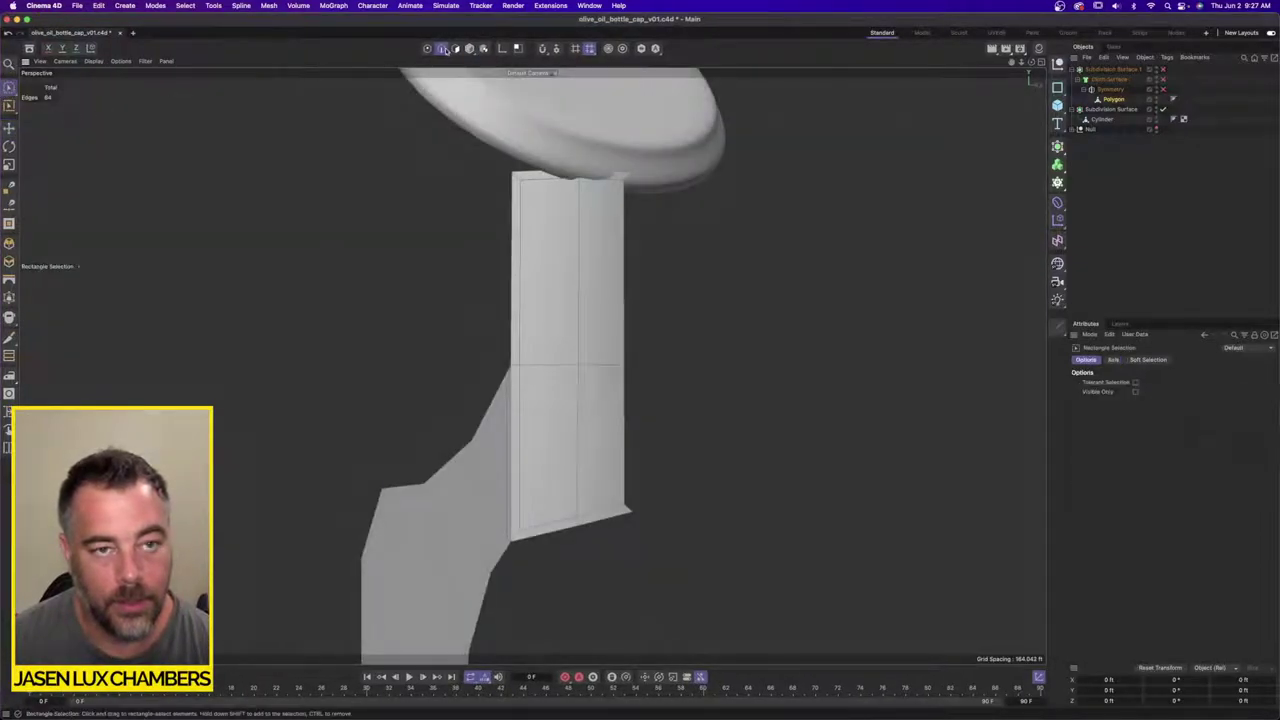
pyautogui.moveTo(606, 150); pyautogui.dragTo(720, 606)
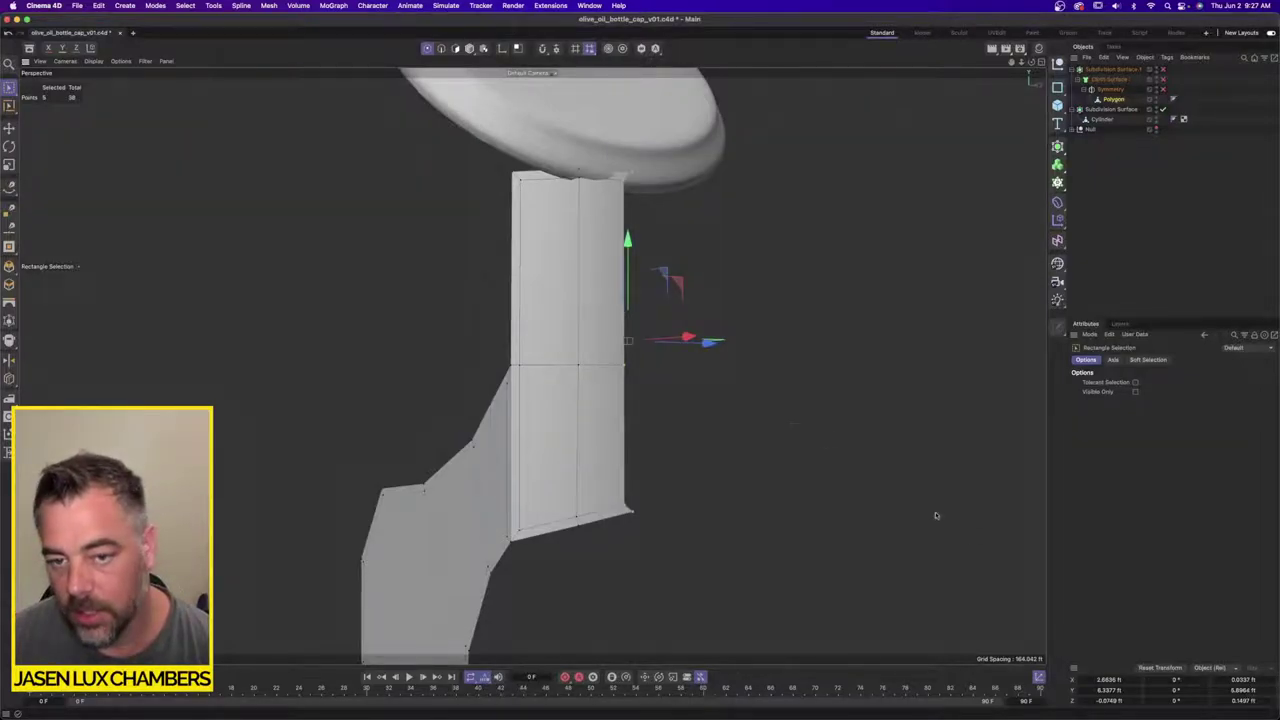
pyautogui.keyDown('alt'); pyautogui.moveTo(936, 516); pyautogui.dragTo(936, 526); pyautogui.keyUp('alt')
pyautogui.doubleClick(1112, 700)
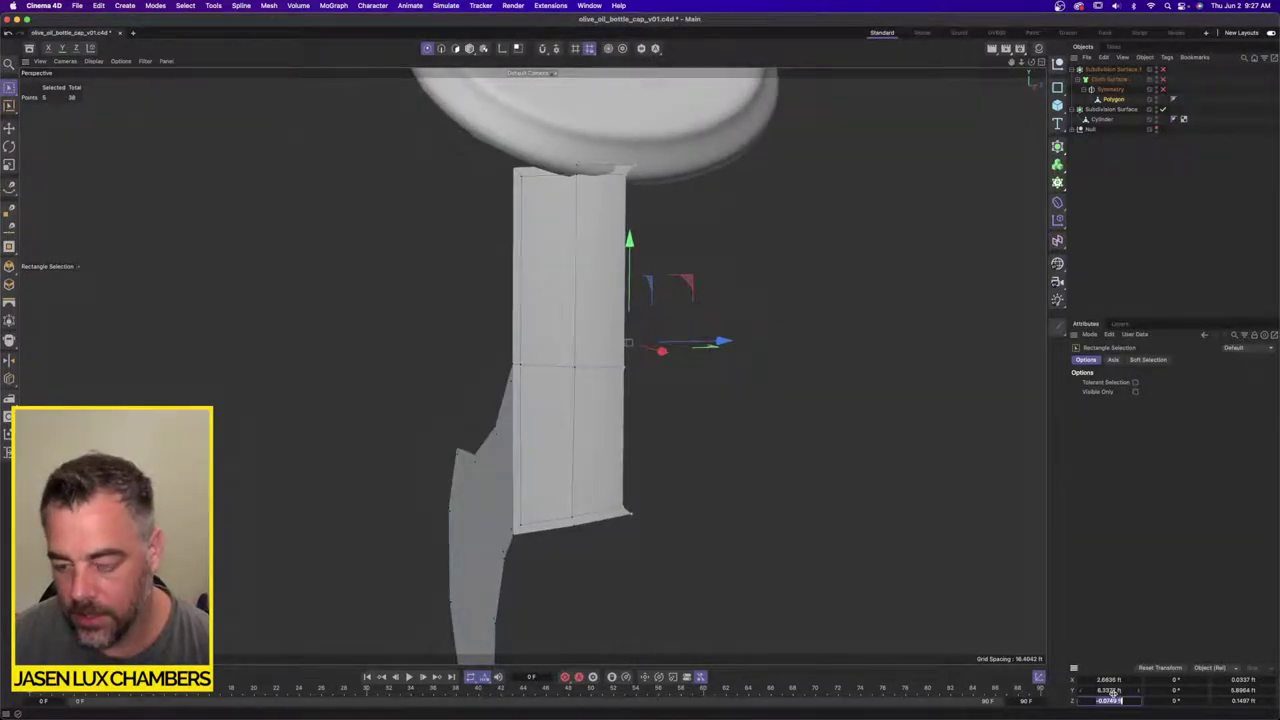
pyautogui.write('0')
pyautogui.press('Return')
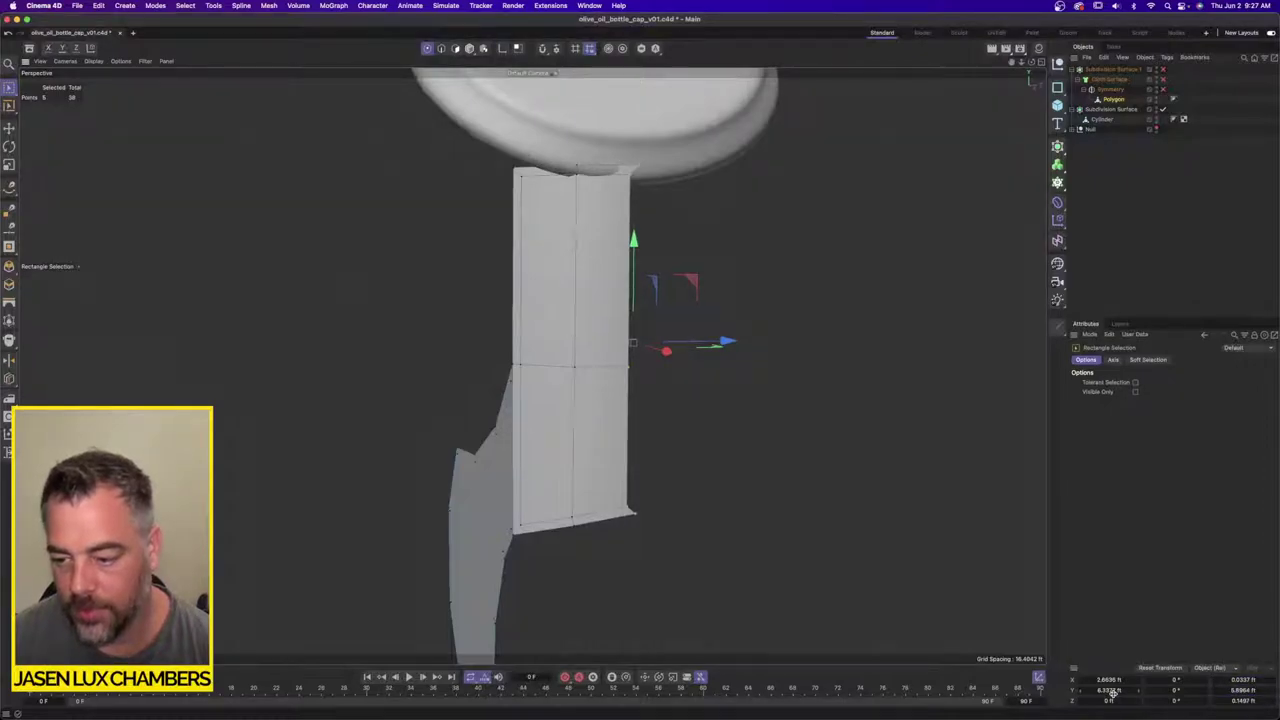
pyautogui.write('0')
pyautogui.press('Return')
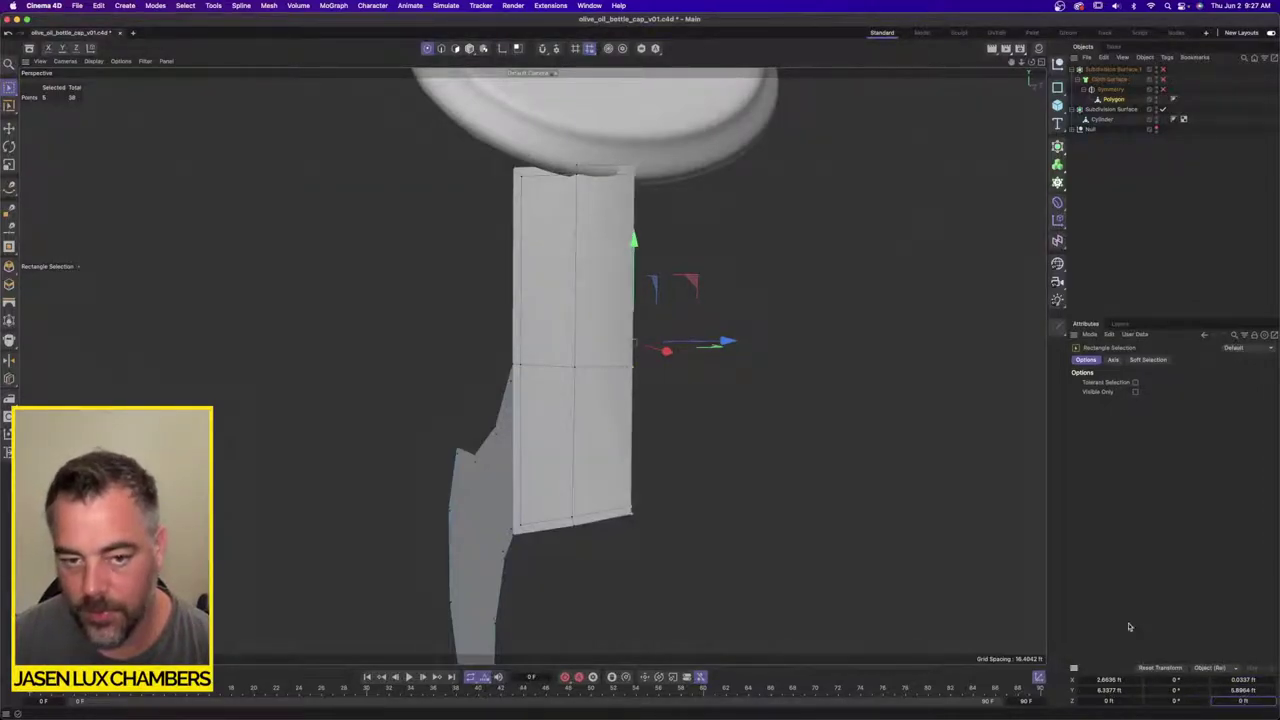
# Step: Select the vertical corner edge where the bracket's flat side meets the upright strap
pyautogui.keyDown('alt'); pyautogui.moveTo(728, 210); pyautogui.dragTo(785, 201); pyautogui.keyUp('alt')
pyautogui.scroll(4, 573, 419)
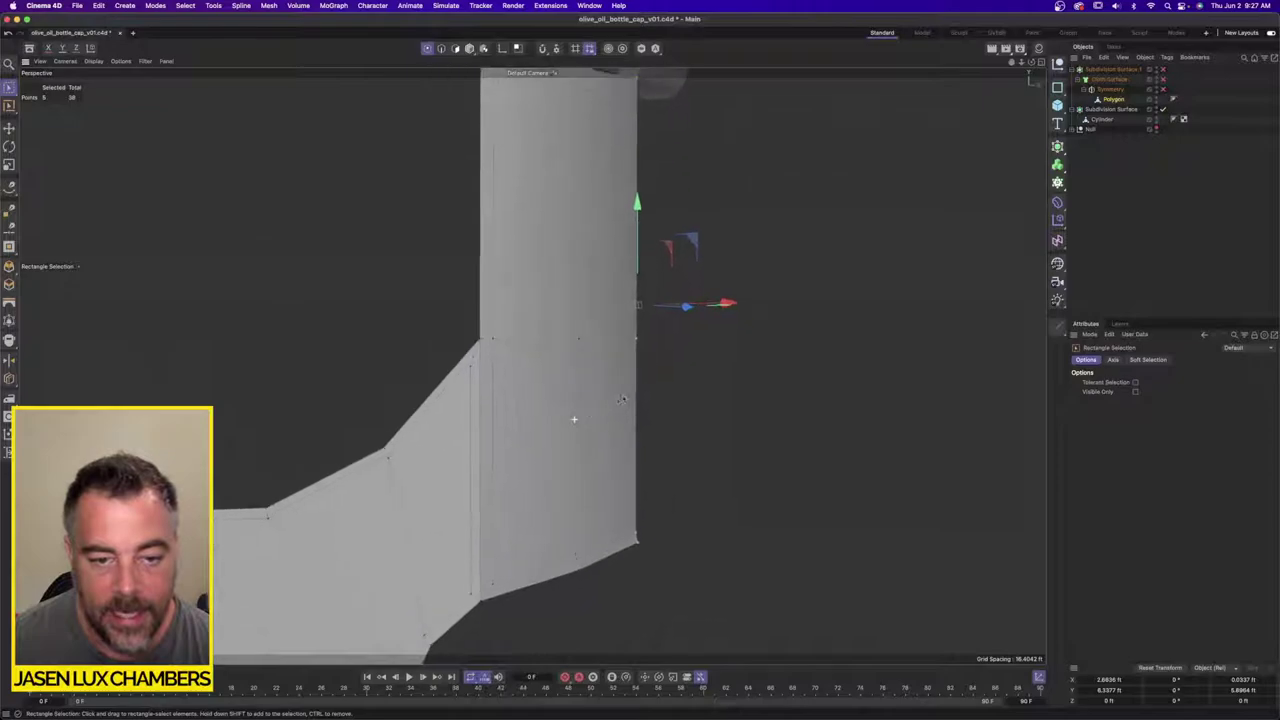
pyautogui.keyDown('alt'); pyautogui.moveTo(573, 418); pyautogui.dragTo(621, 368, button='middle'); pyautogui.keyUp('alt')
pyautogui.keyDown('alt'); pyautogui.moveTo(606, 356); pyautogui.dragTo(581, 436); pyautogui.keyUp('alt')
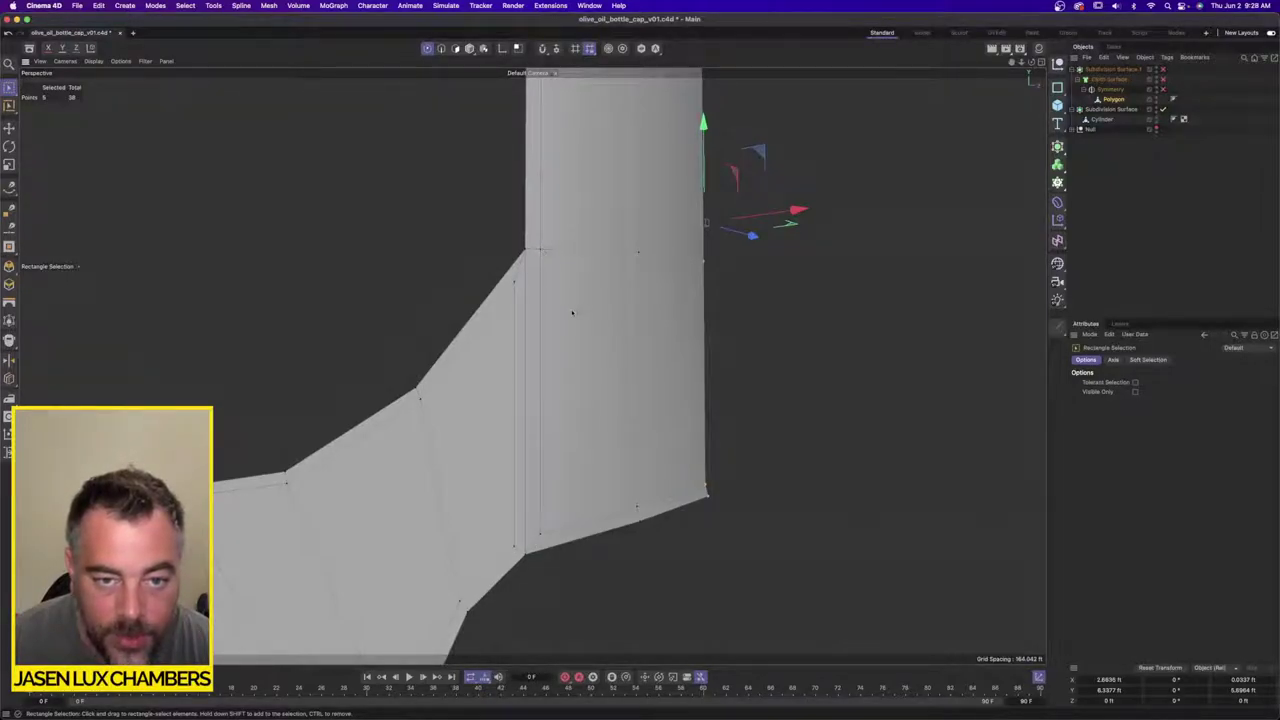
pyautogui.keyDown('alt'); pyautogui.moveTo(579, 316); pyautogui.dragTo(562, 316); pyautogui.keyUp('alt')
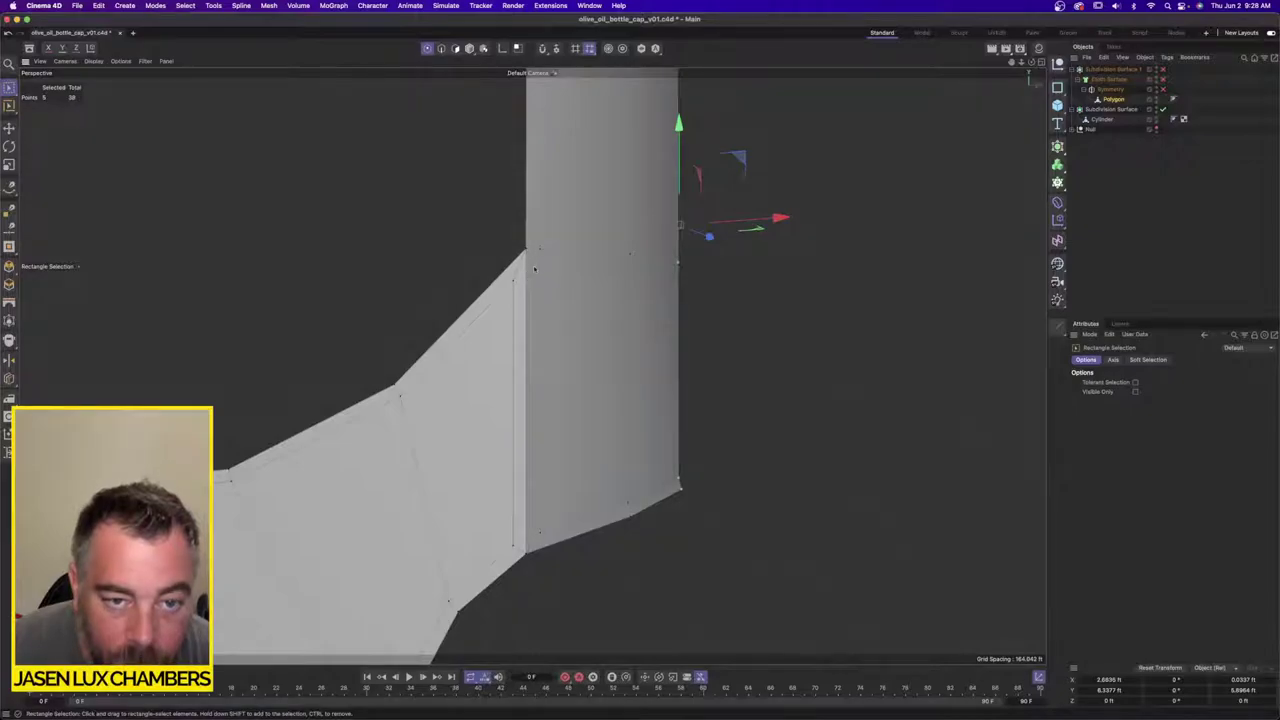
pyautogui.press('Return')
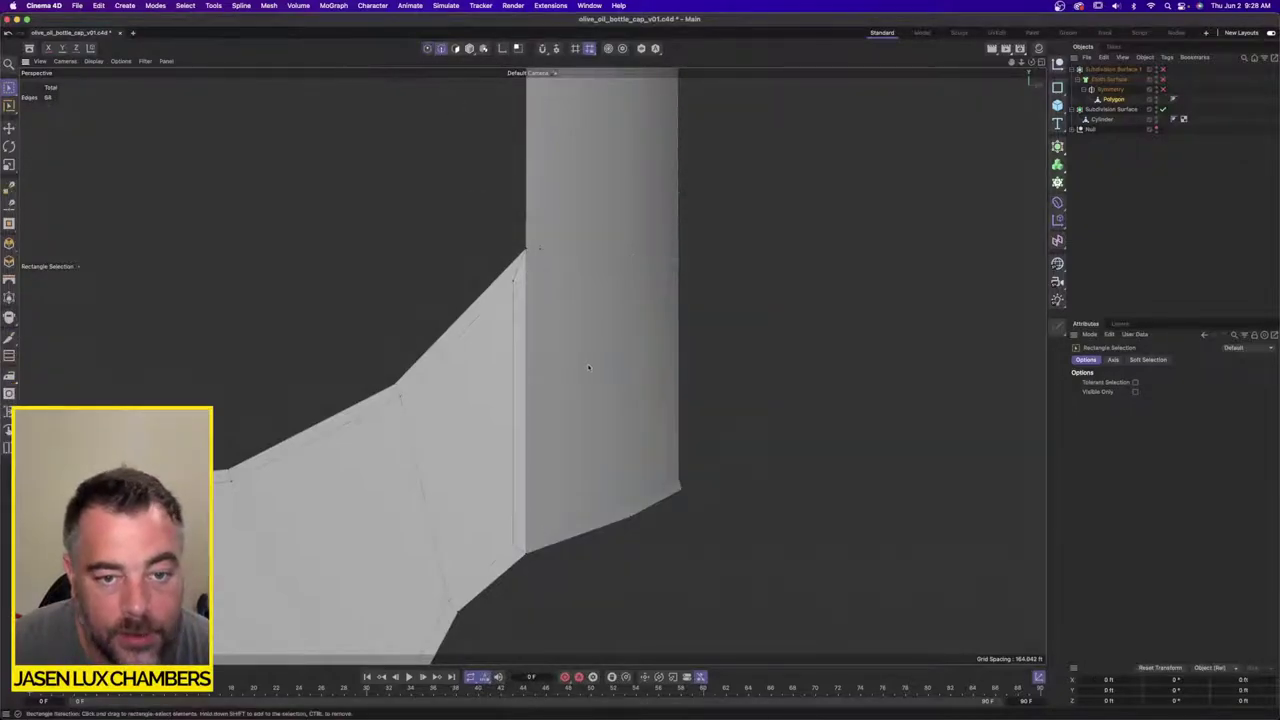
pyautogui.press('e')
pyautogui.click(524, 337)
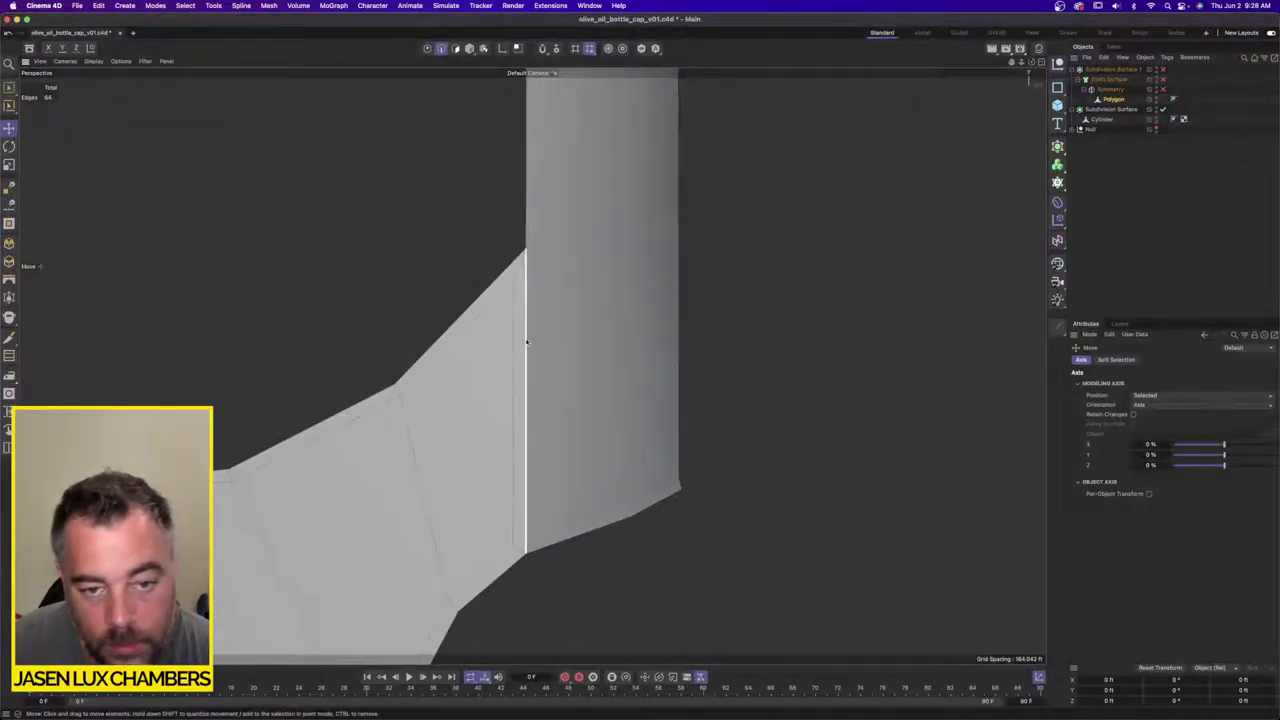
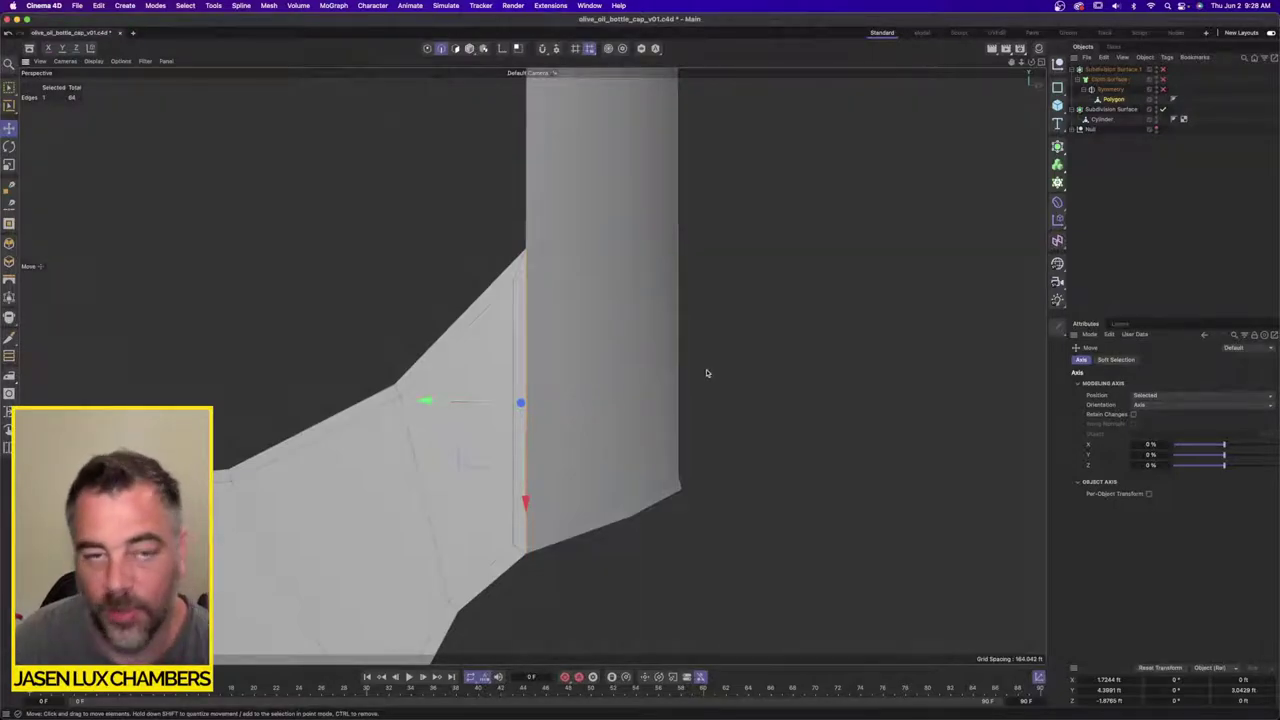
# Step: With Line Cut restricted to the selection, cut across the corner edge near its upper and lower ends between the two inset borders
pyautogui.click(270, 5)
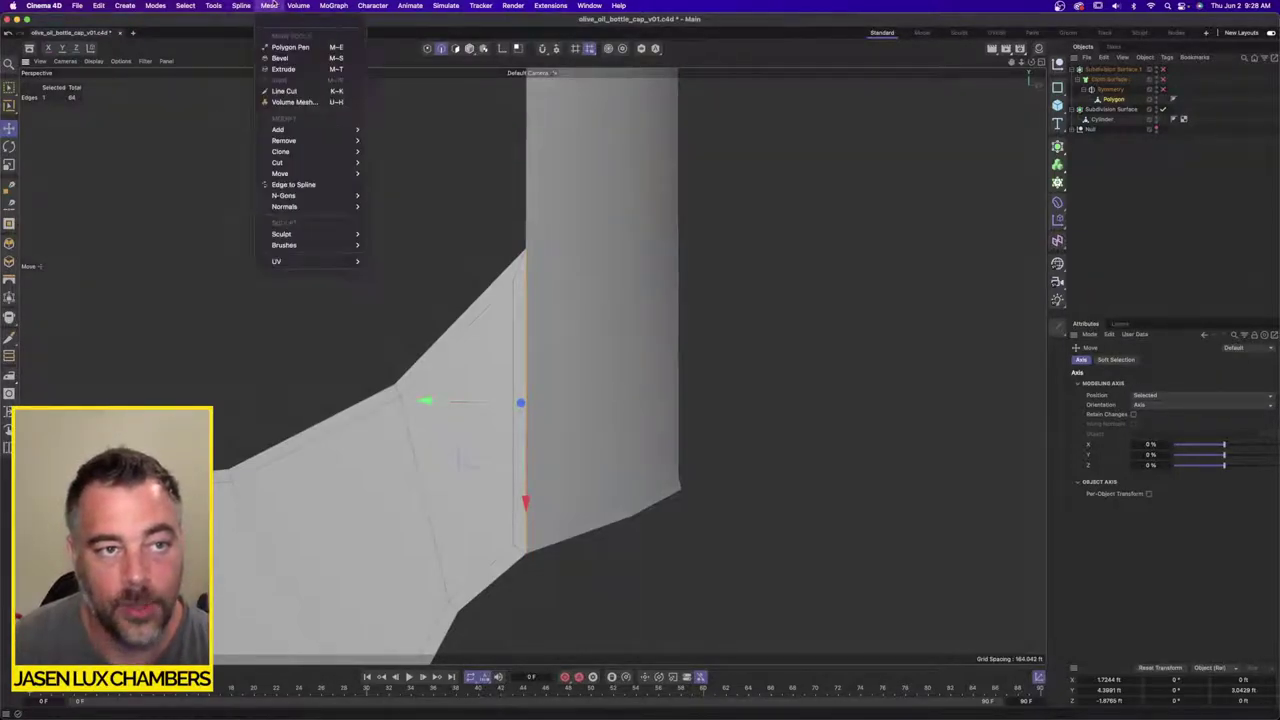
pyautogui.click(274, 5)
pyautogui.click(274, 5)
pyautogui.click(312, 93)
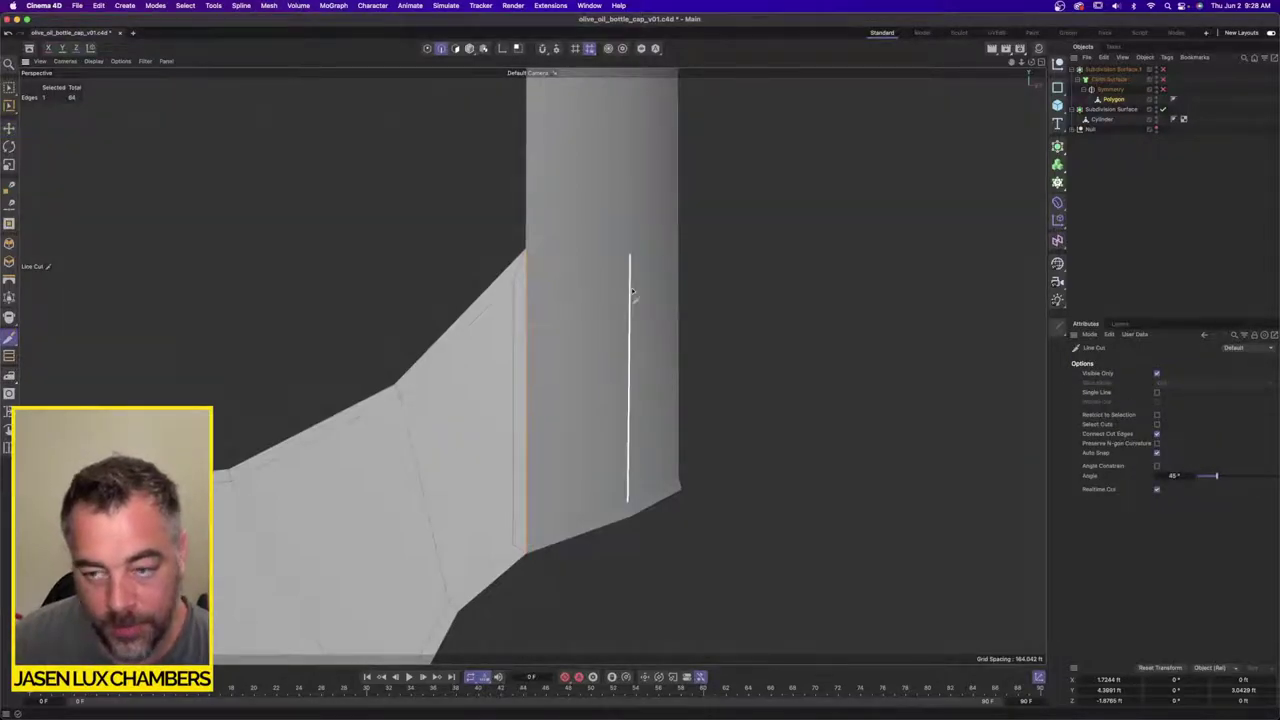
pyautogui.click(1157, 414)
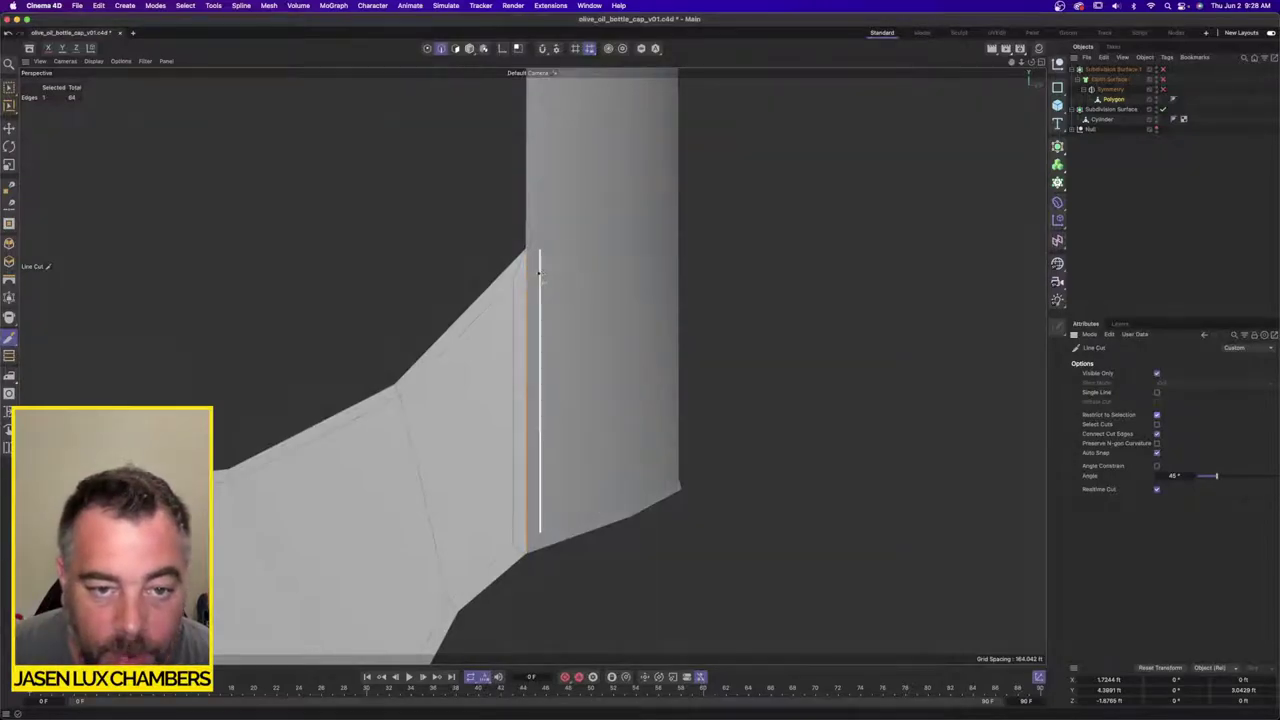
pyautogui.click(542, 270)
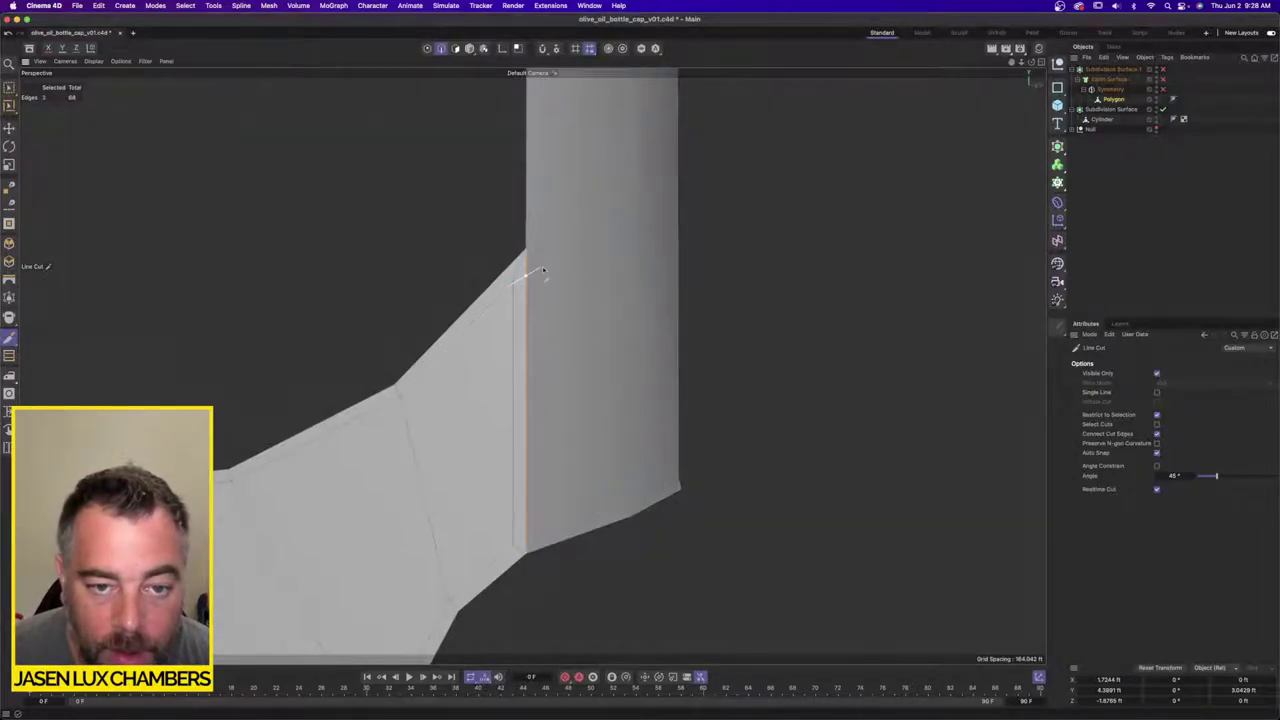
pyautogui.press('Escape')
pyautogui.click(515, 546)
pyautogui.click(531, 541)
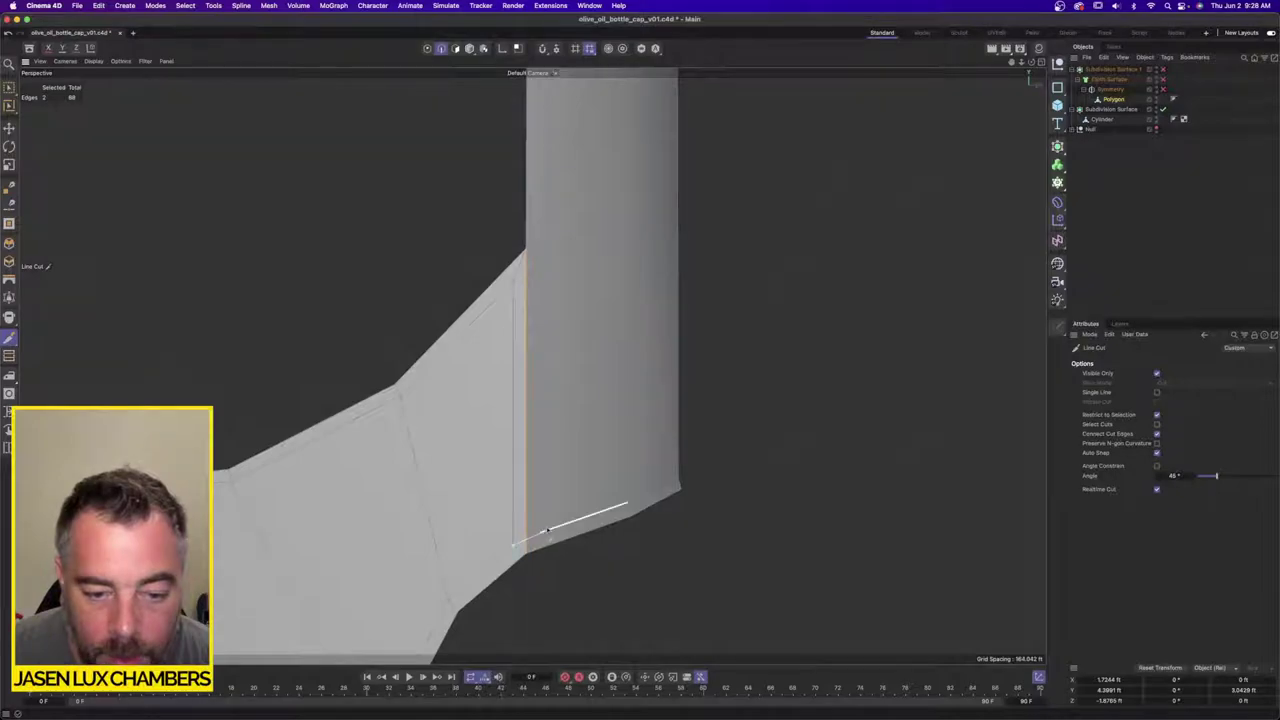
pyautogui.click(547, 530)
pyautogui.press('Escape')
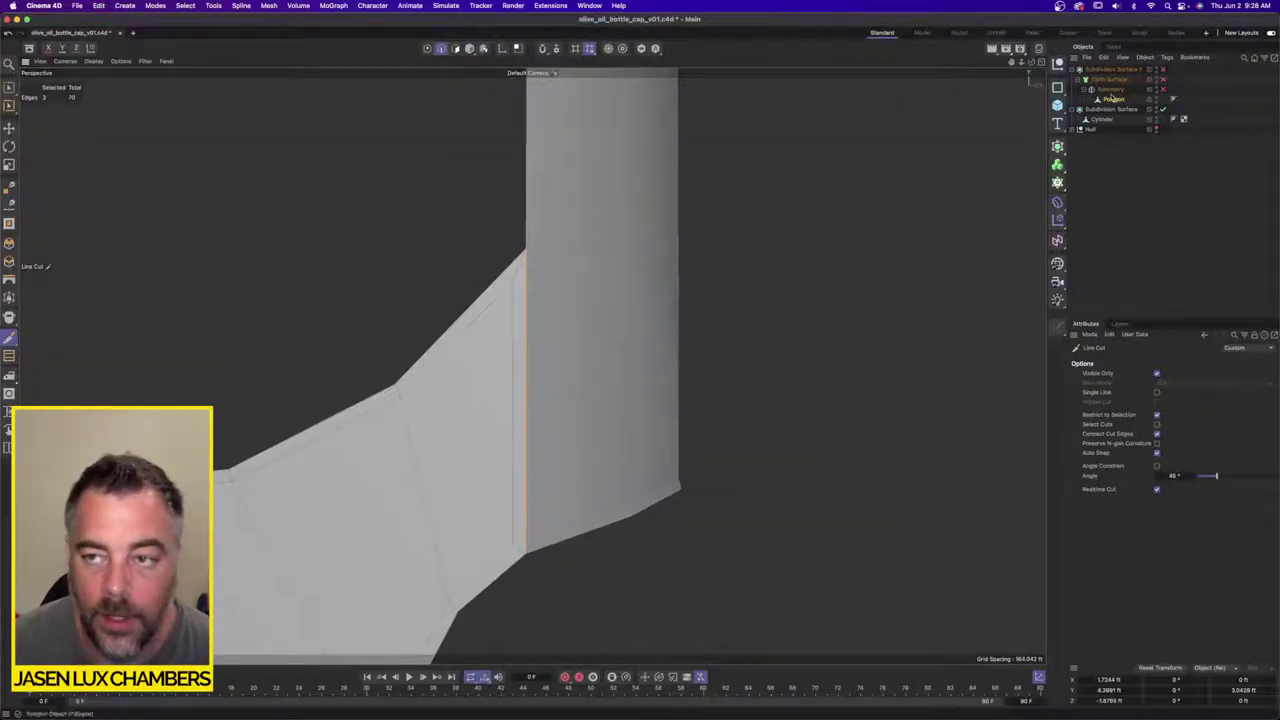
# Step: Select the narrow border polygons on both sides of the vertical corner edge and delete them
pyautogui.click(427, 48)
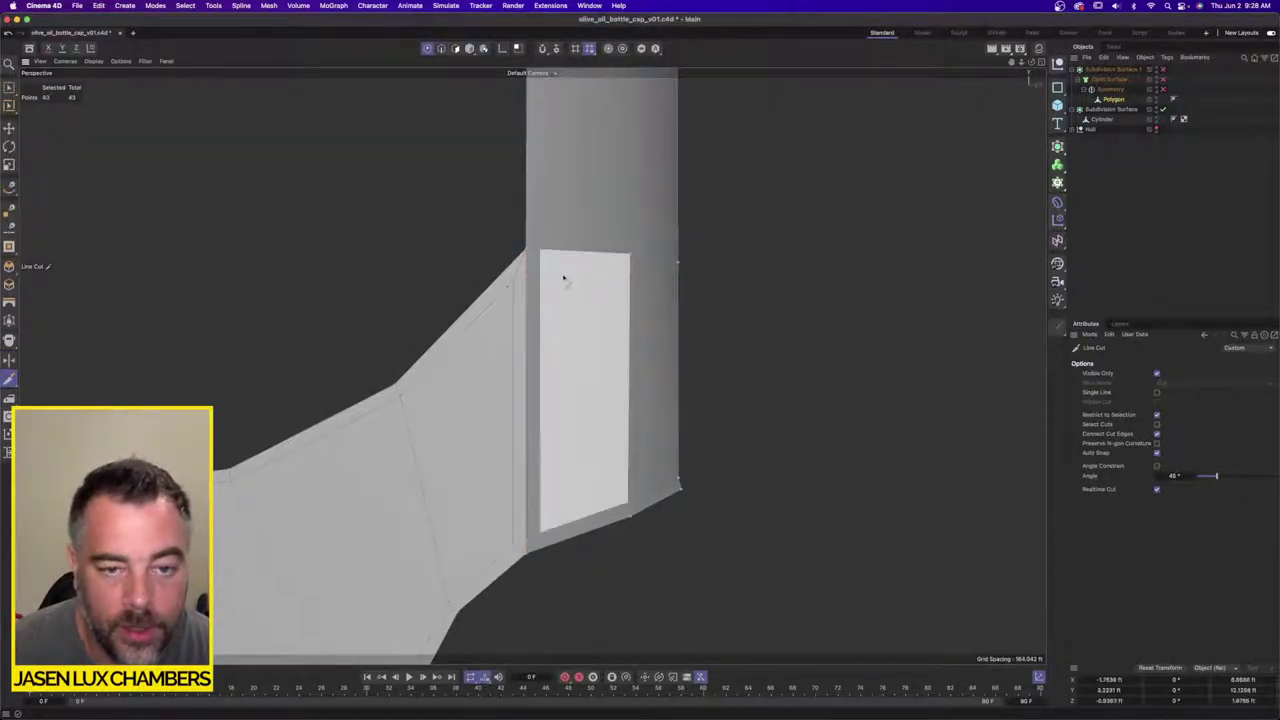
pyautogui.click(455, 49)
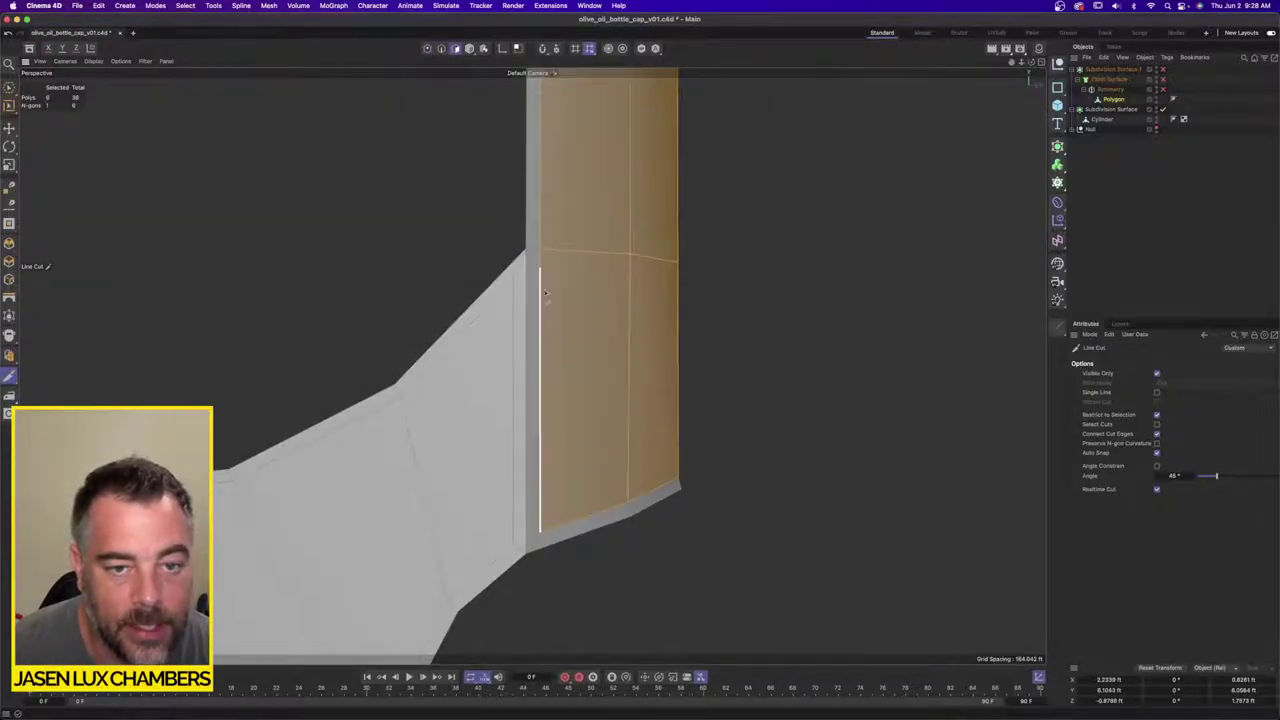
pyautogui.click(9, 128)
pyautogui.keyDown('alt'); pyautogui.moveTo(577, 446); pyautogui.dragTo(591, 443, button='right'); pyautogui.keyUp('alt')
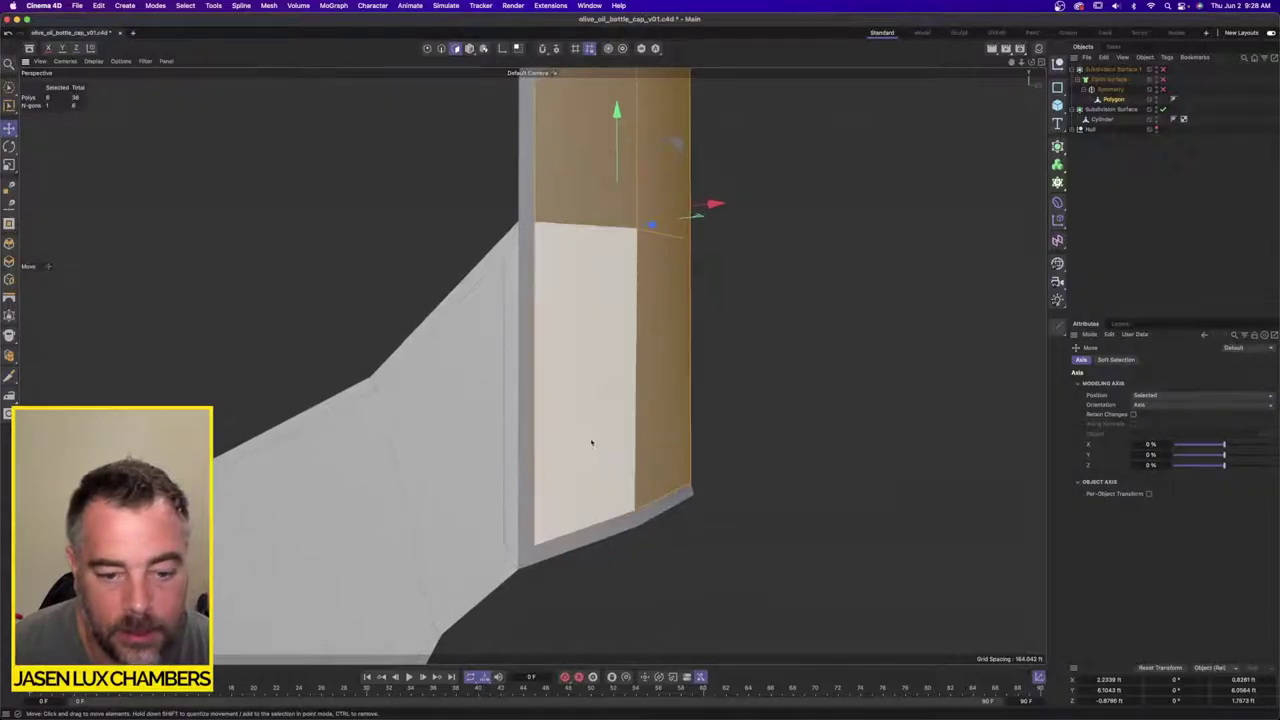
pyautogui.keyDown('alt'); pyautogui.moveTo(591, 443); pyautogui.dragTo(598, 428, button='middle'); pyautogui.keyUp('alt')
pyautogui.click(530, 304)
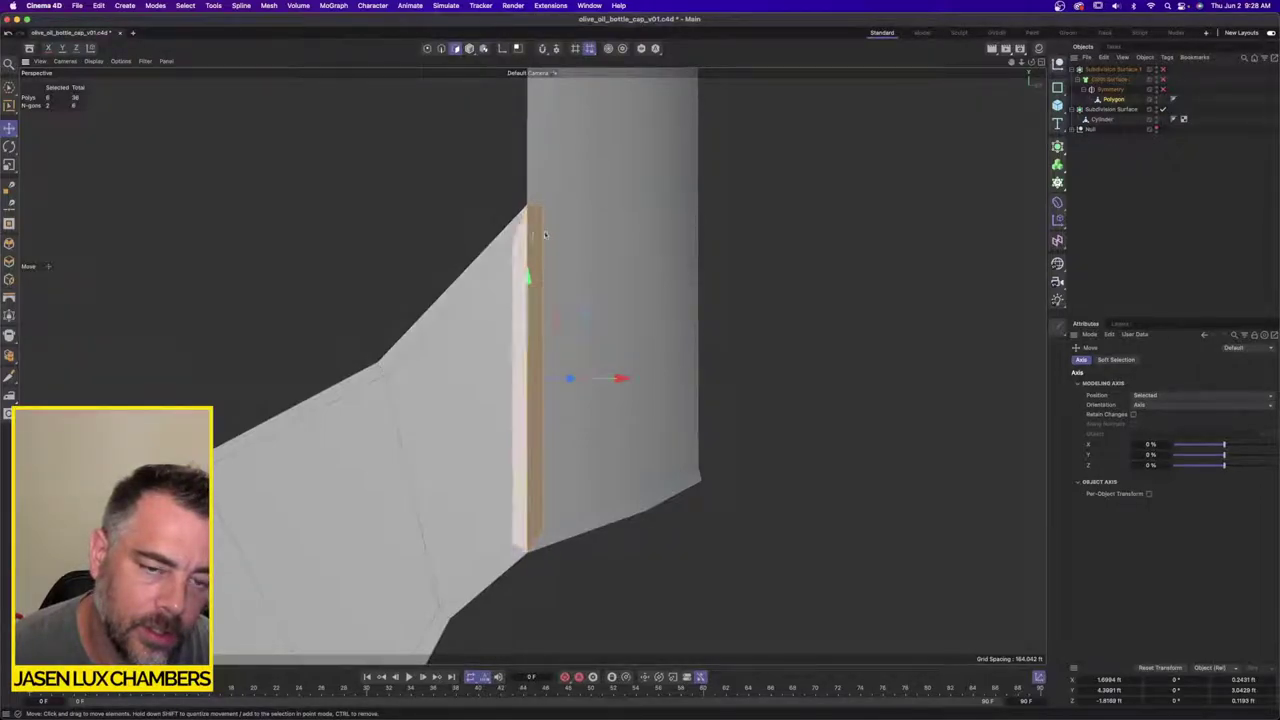
pyautogui.press('Delete')
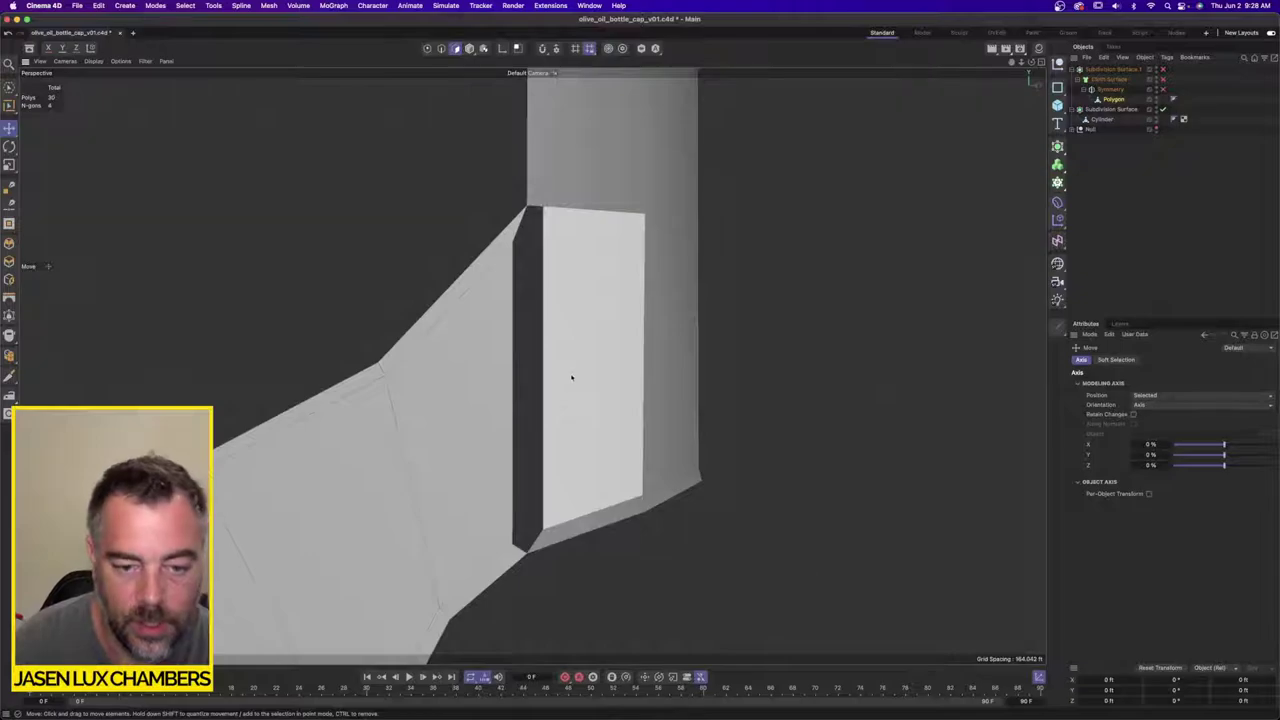
# Step: Delete the adjoining upper and lower border polygons of the flat side and the lower border polygon of the strap
pyautogui.click(518, 265)
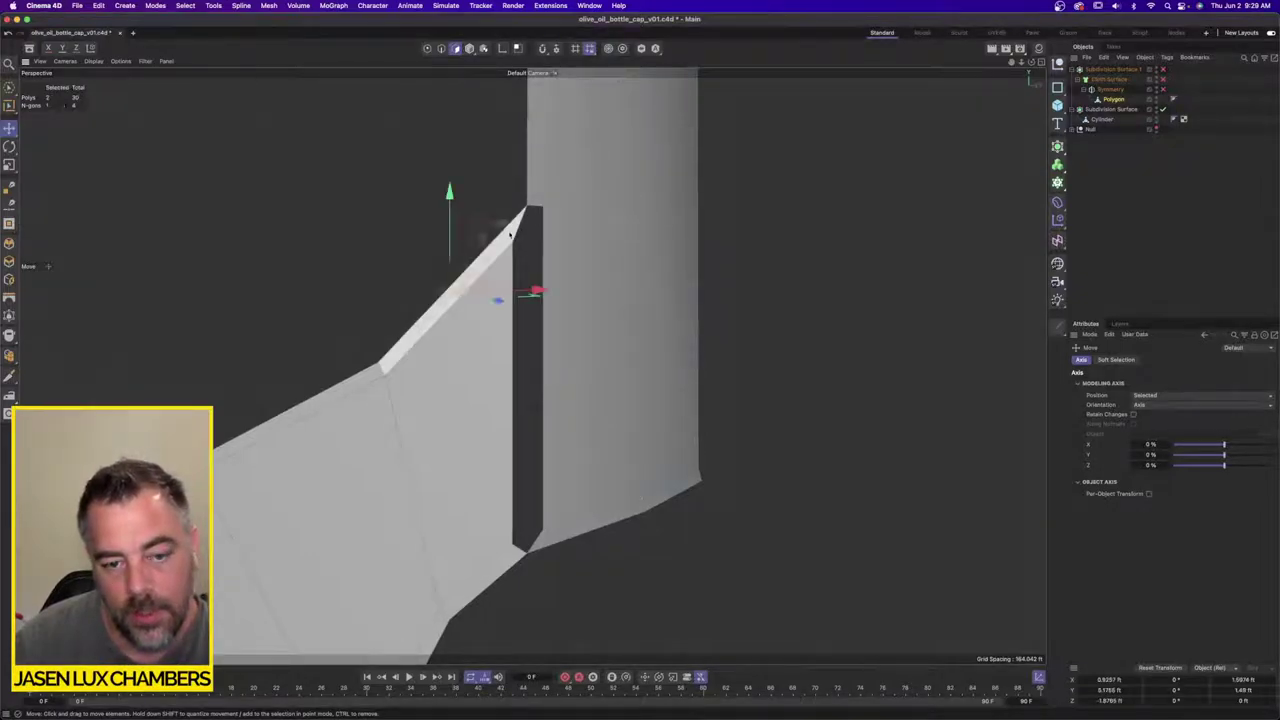
pyautogui.keyDown('shift'); pyautogui.click(507, 563); pyautogui.keyUp('shift')
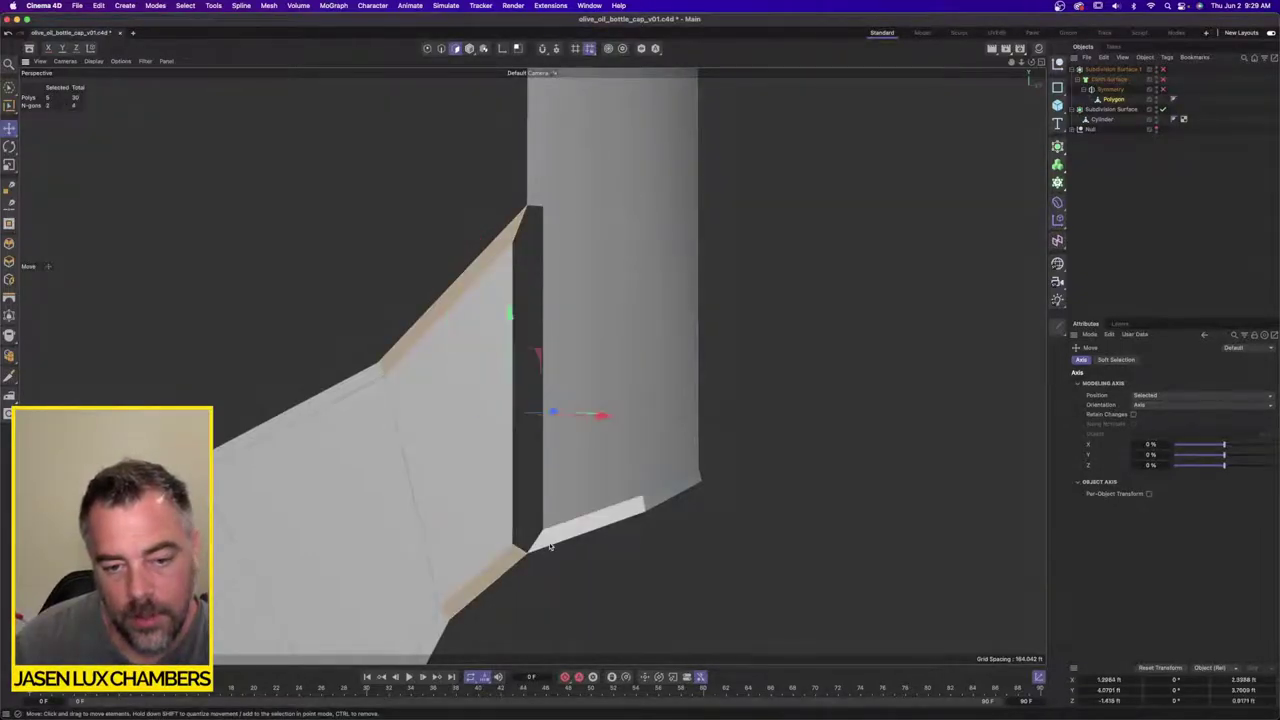
pyautogui.press('Delete')
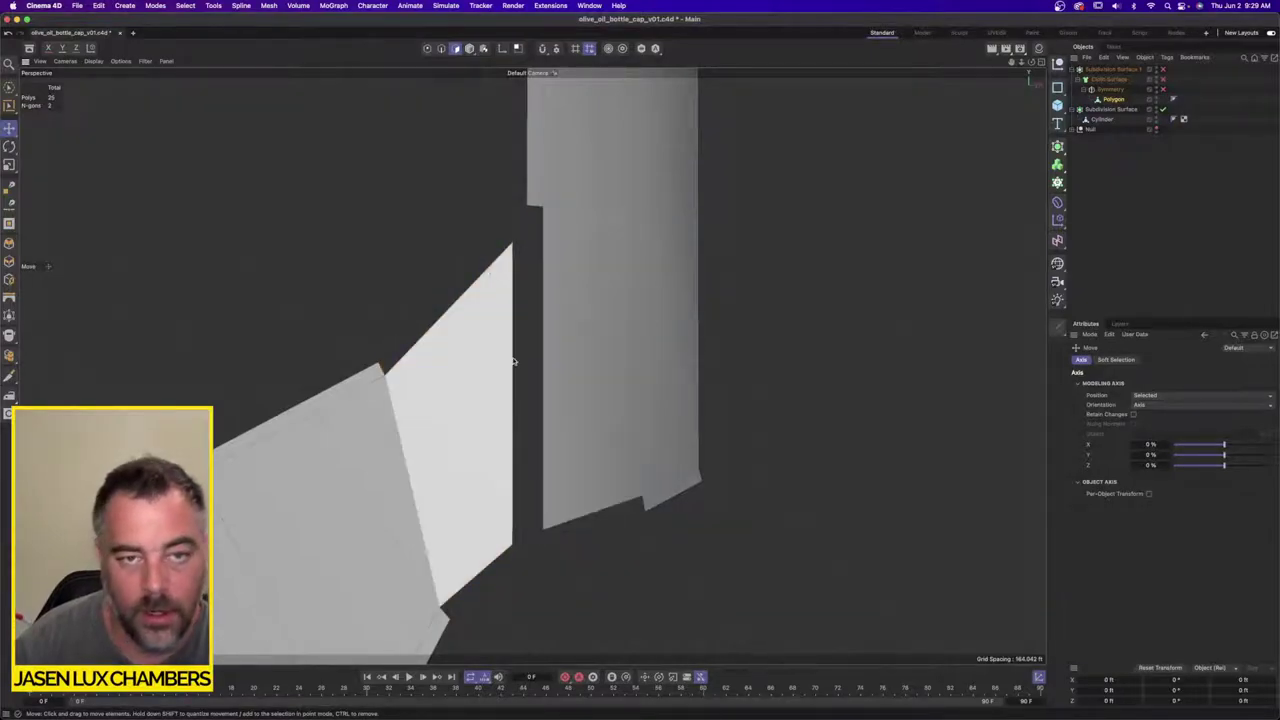
# Step: Bridge the facing vertical edges of the flat side and the strap, and close the small gap above the new strip
pyautogui.click(428, 49)
pyautogui.moveTo(544, 361)
pyautogui.keyDown('alt'); pyautogui.mouseDown()
pyautogui.moveTo(580, 350)
pyautogui.moveTo(573, 338)
pyautogui.mouseUp(); pyautogui.keyUp('alt')
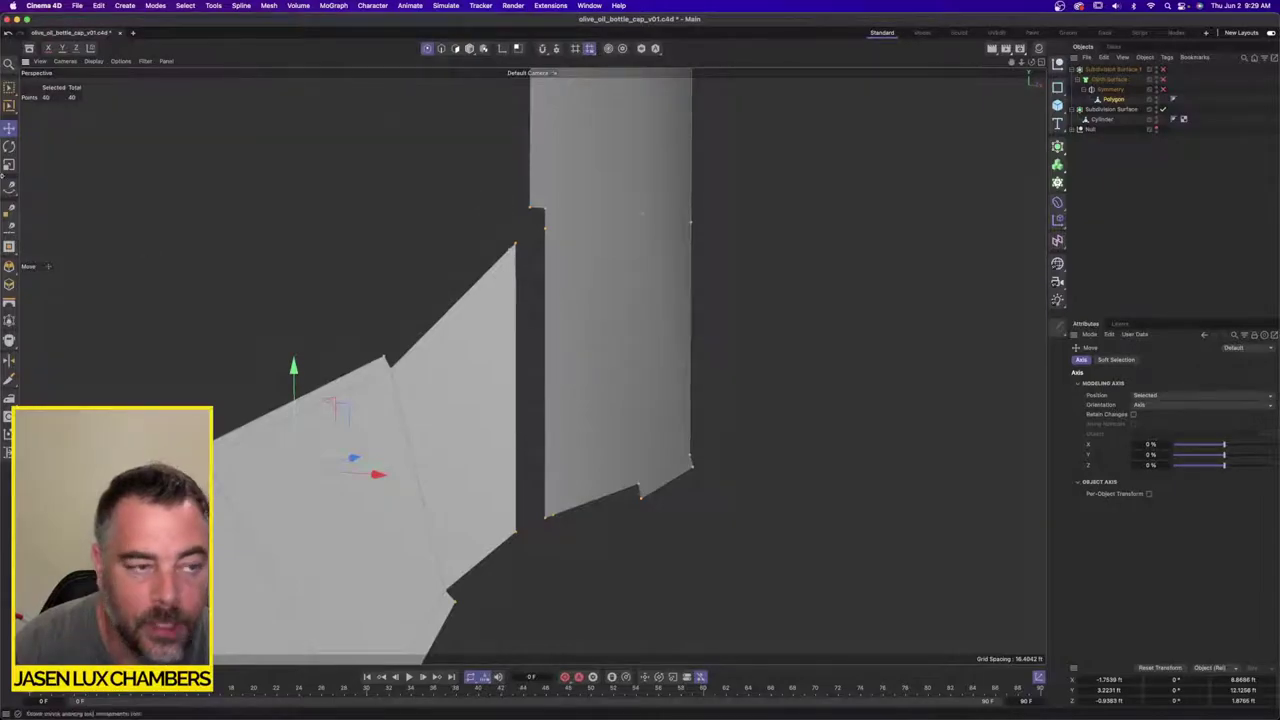
pyautogui.click(441, 48)
pyautogui.click(547, 302)
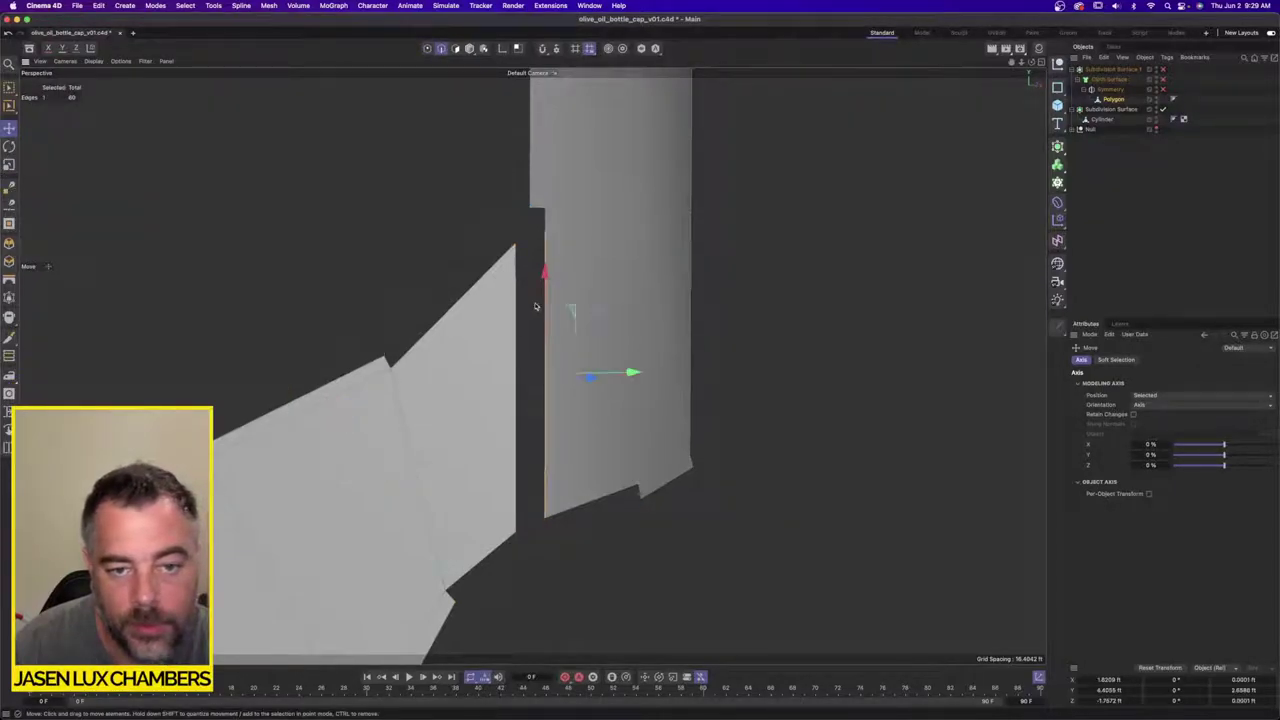
pyautogui.keyDown('shift'); pyautogui.click(521, 310); pyautogui.keyUp('shift')
pyautogui.rightClick(521, 300)
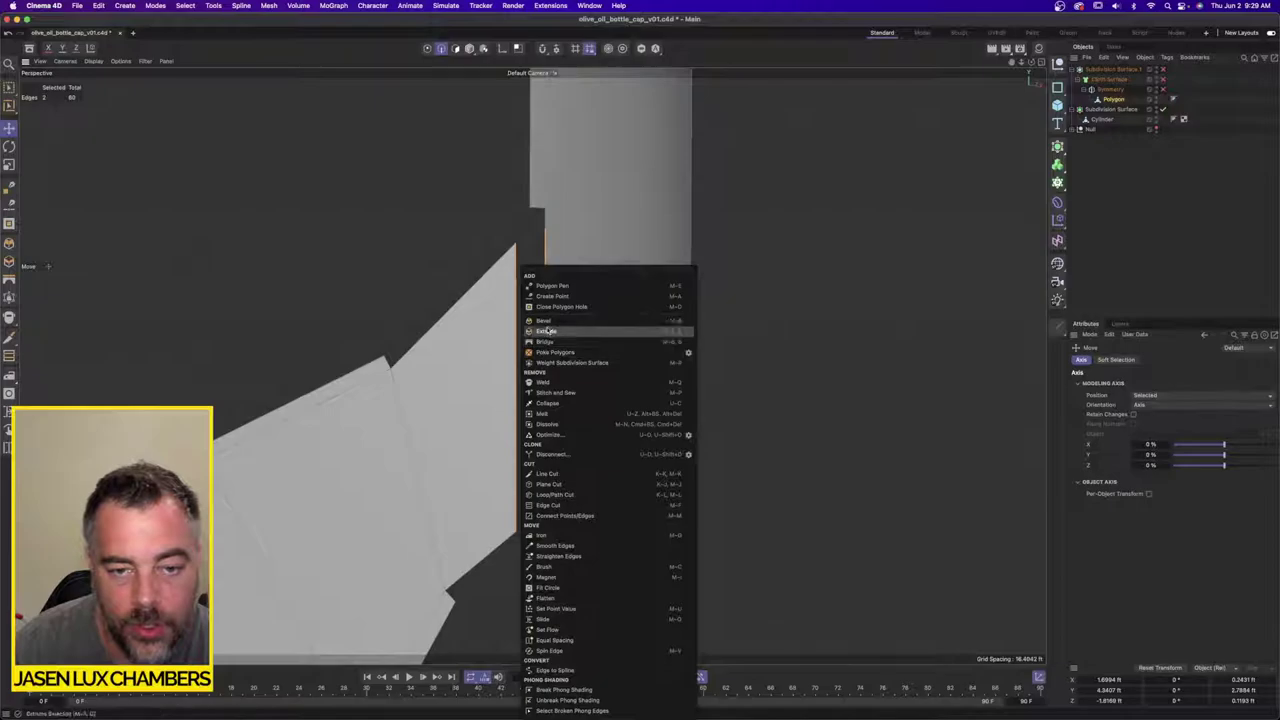
pyautogui.click(545, 342)
pyautogui.moveTo(520, 472); pyautogui.dragTo(596, 428)
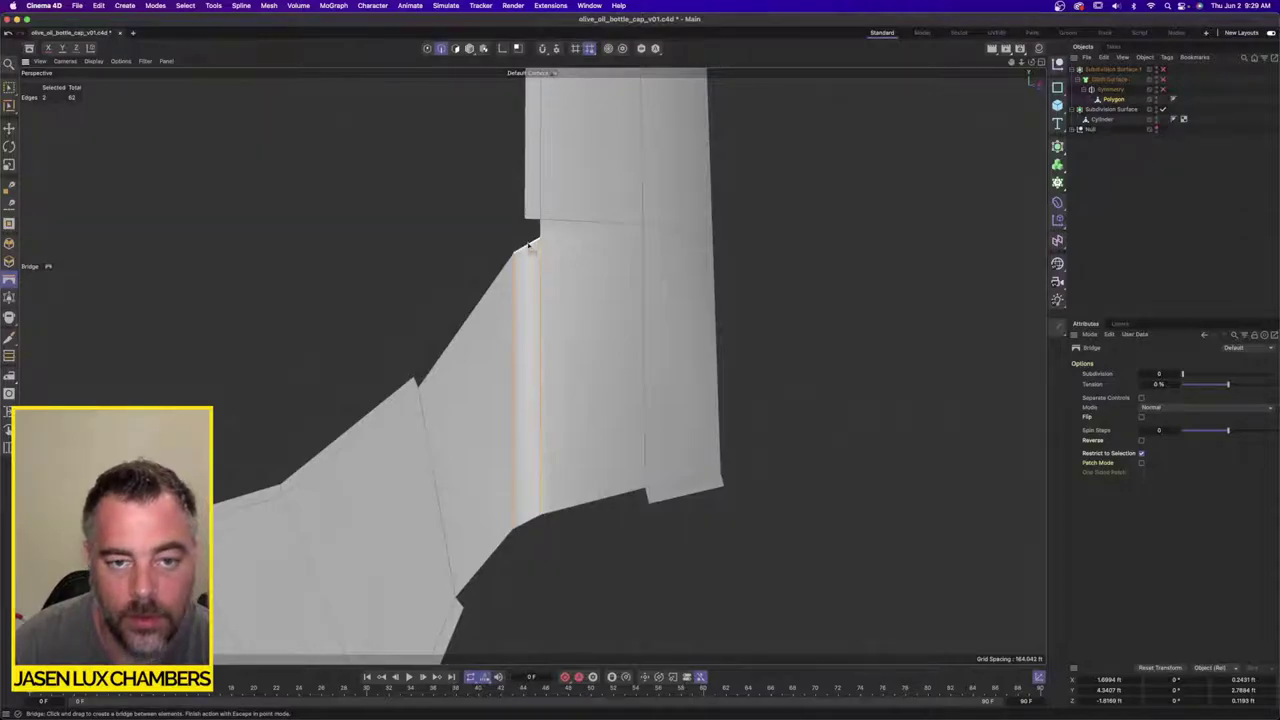
pyautogui.moveTo(529, 245)
pyautogui.mouseDown()
pyautogui.moveTo(533, 220)
pyautogui.moveTo(534, 242)
pyautogui.mouseUp()
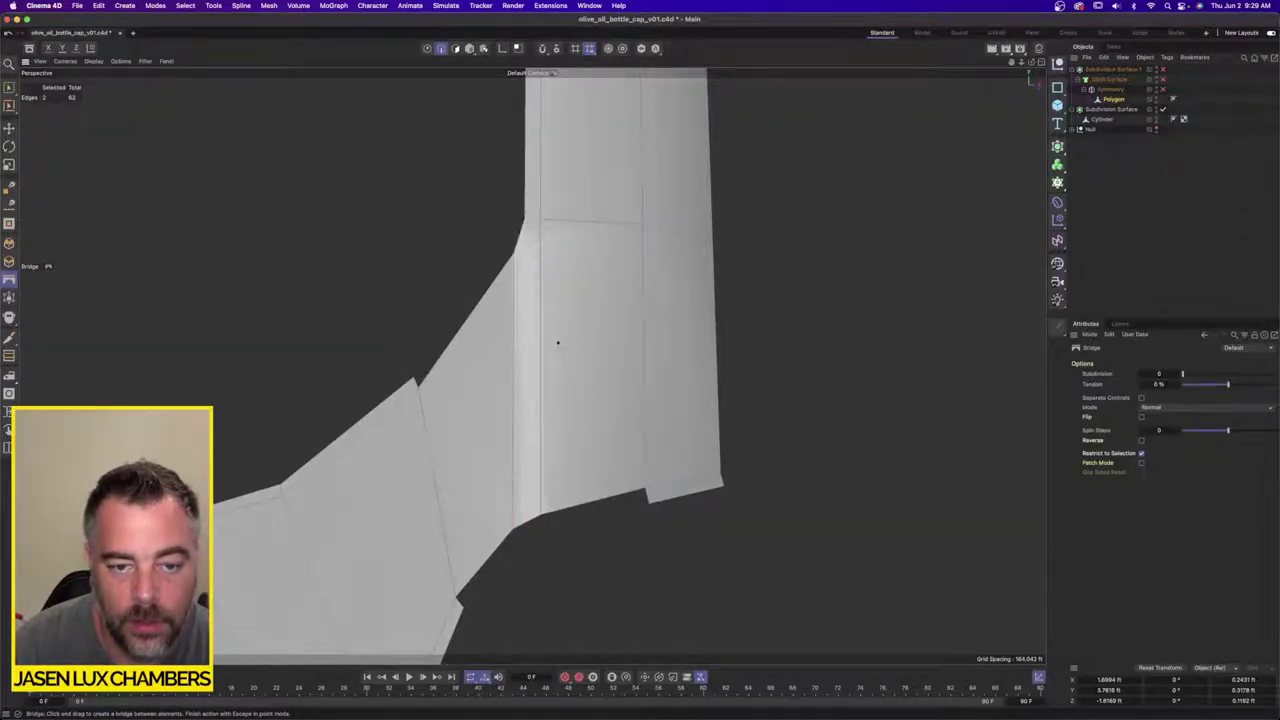
# Step: Try to bridge the short lower border ends of the flat side and the strap directly across the gap
pyautogui.keyDown('alt'); pyautogui.moveTo(562, 452); pyautogui.dragTo(577, 466); pyautogui.keyUp('alt')
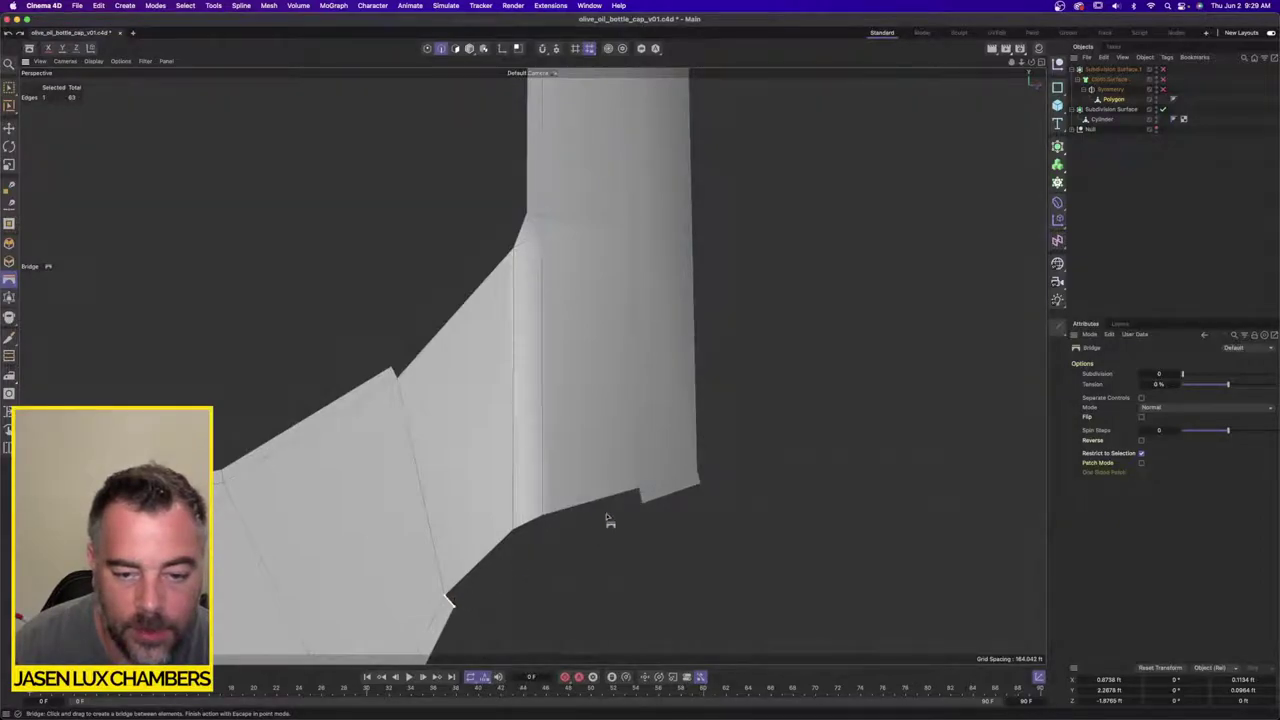
pyautogui.rightClick(609, 529)
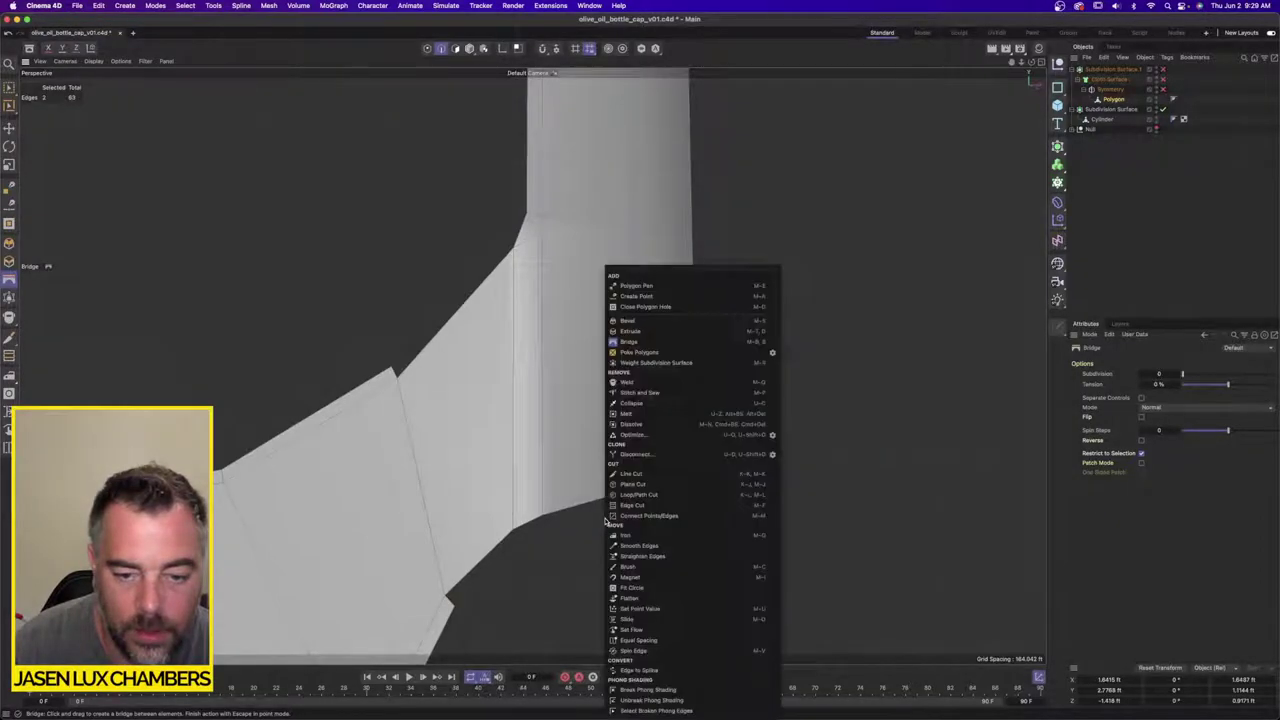
pyautogui.click(641, 343)
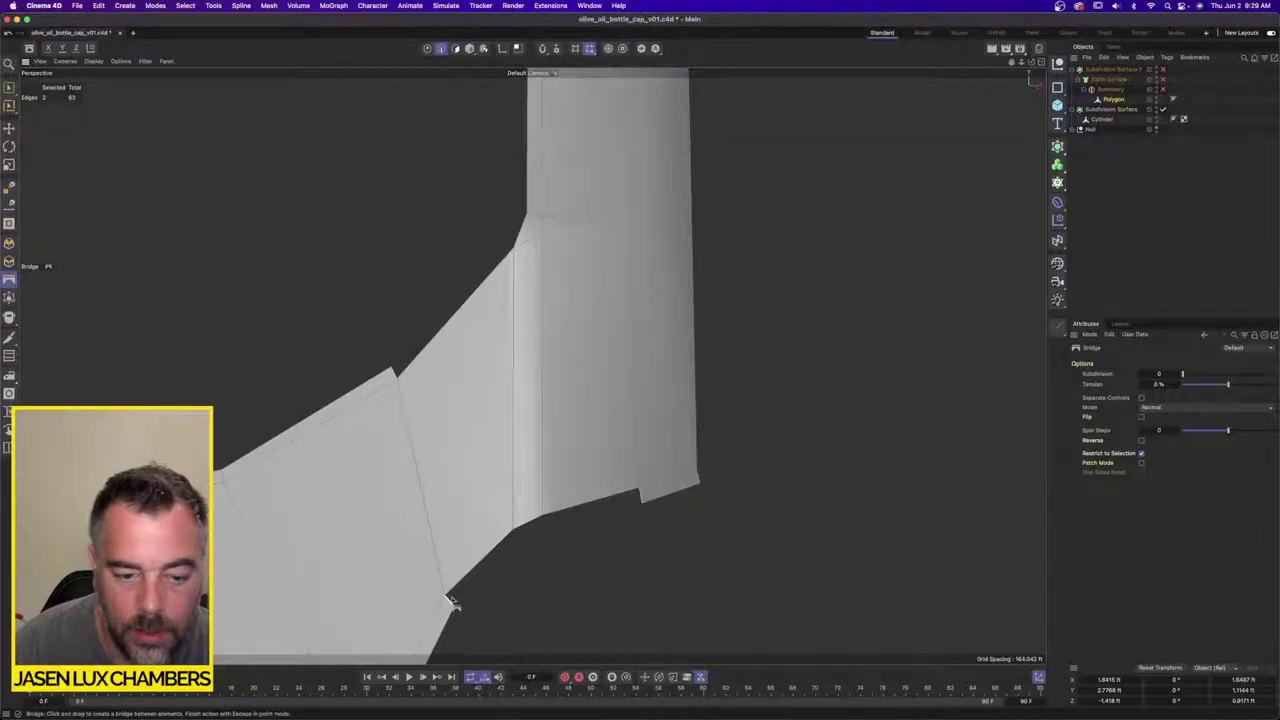
pyautogui.moveTo(448, 602); pyautogui.dragTo(641, 505)
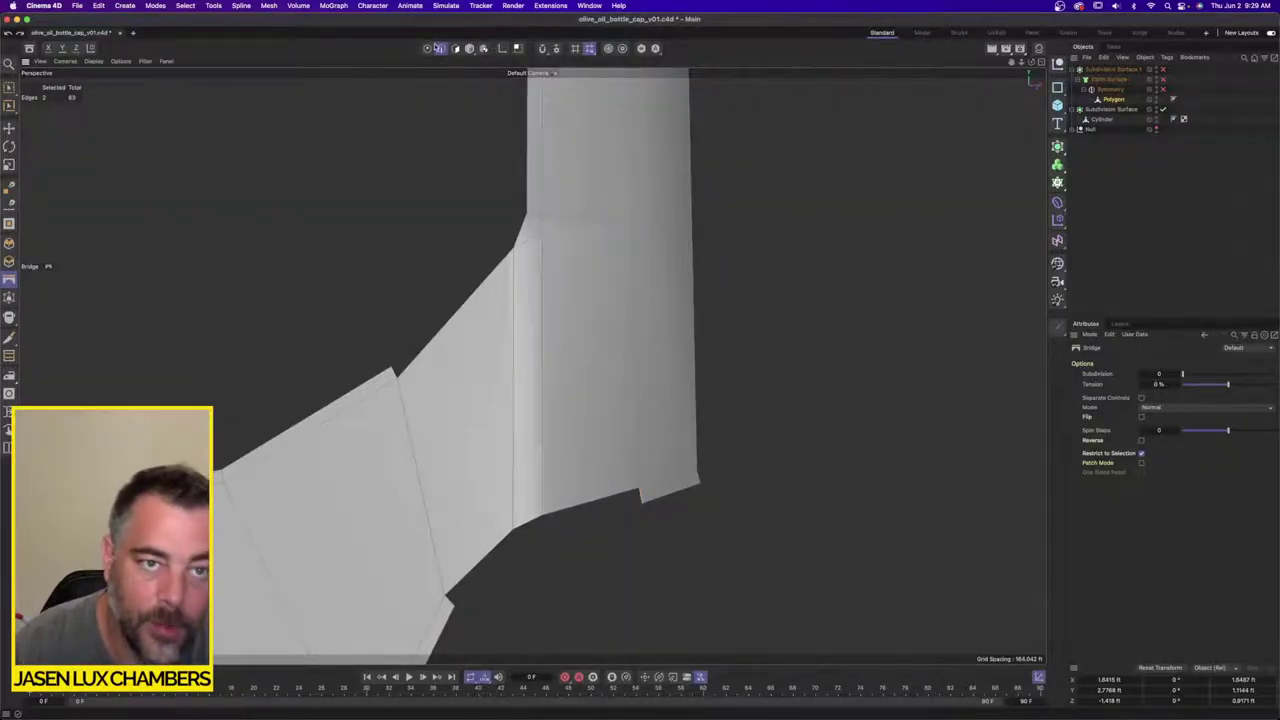
# Step: Delete the two stray points left at the lower and upper ends of the bridged corner strip
pyautogui.click(428, 49)
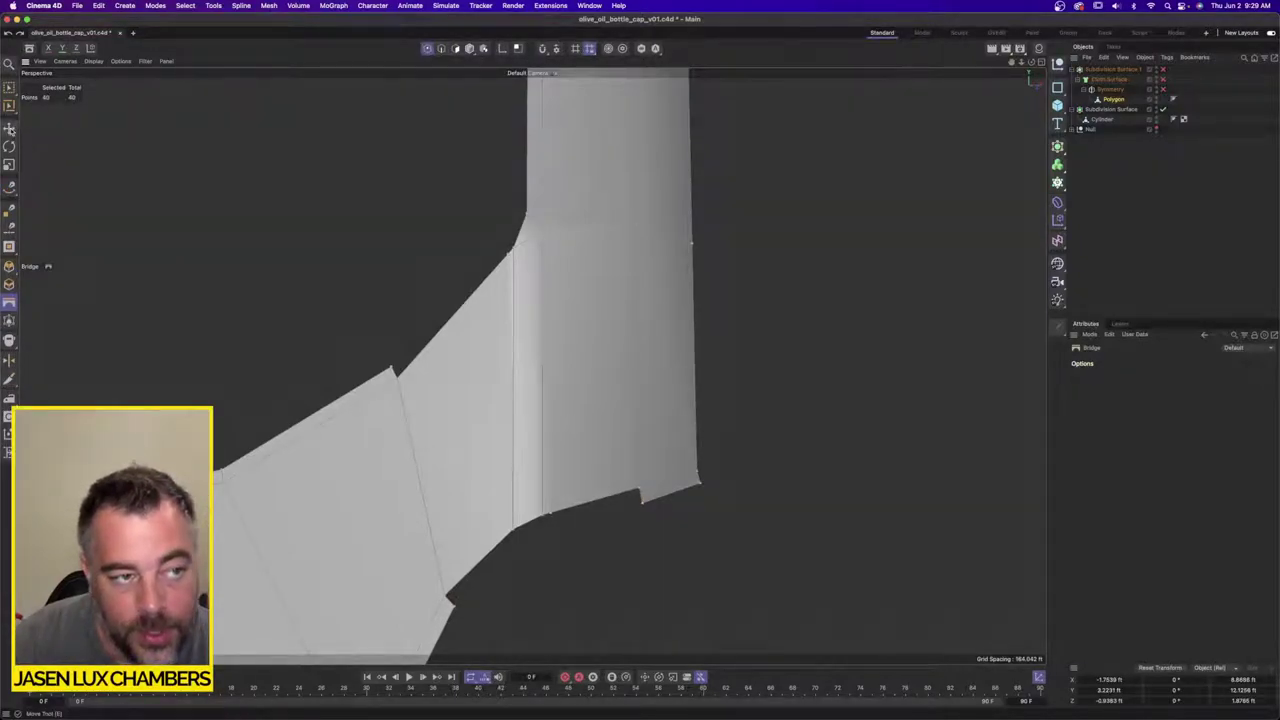
pyautogui.click(10, 129)
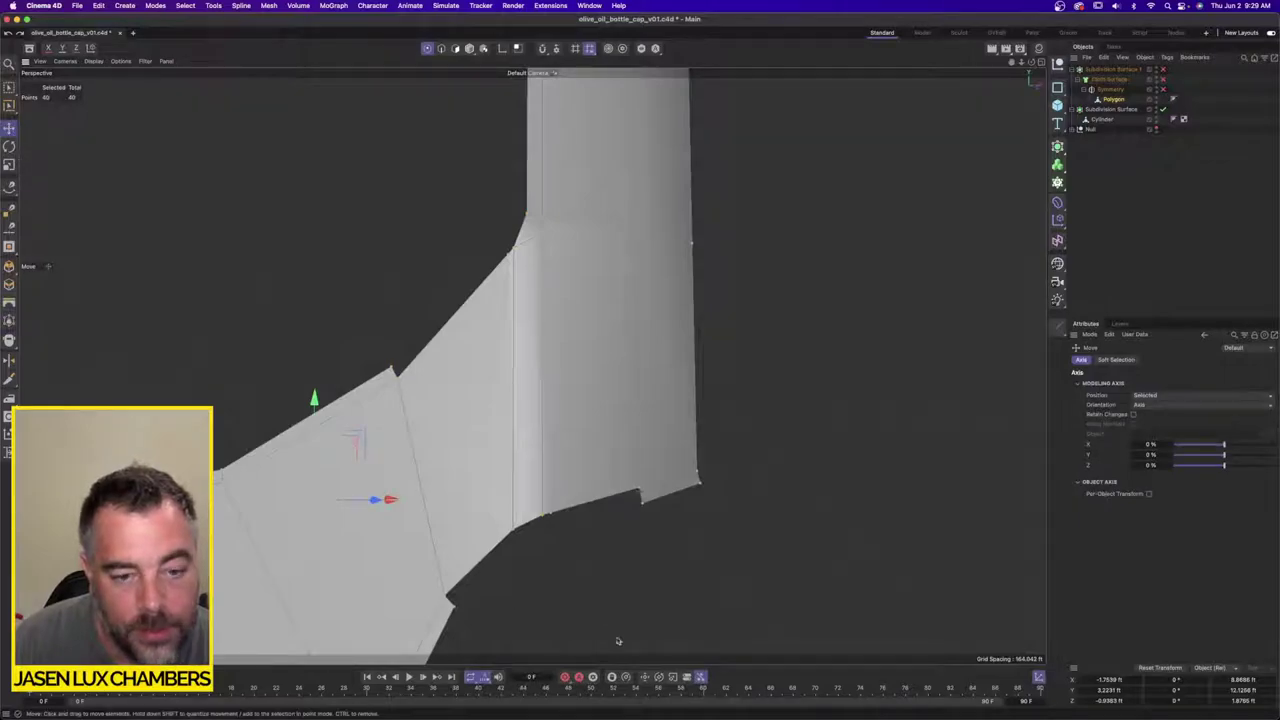
pyautogui.press('Return')
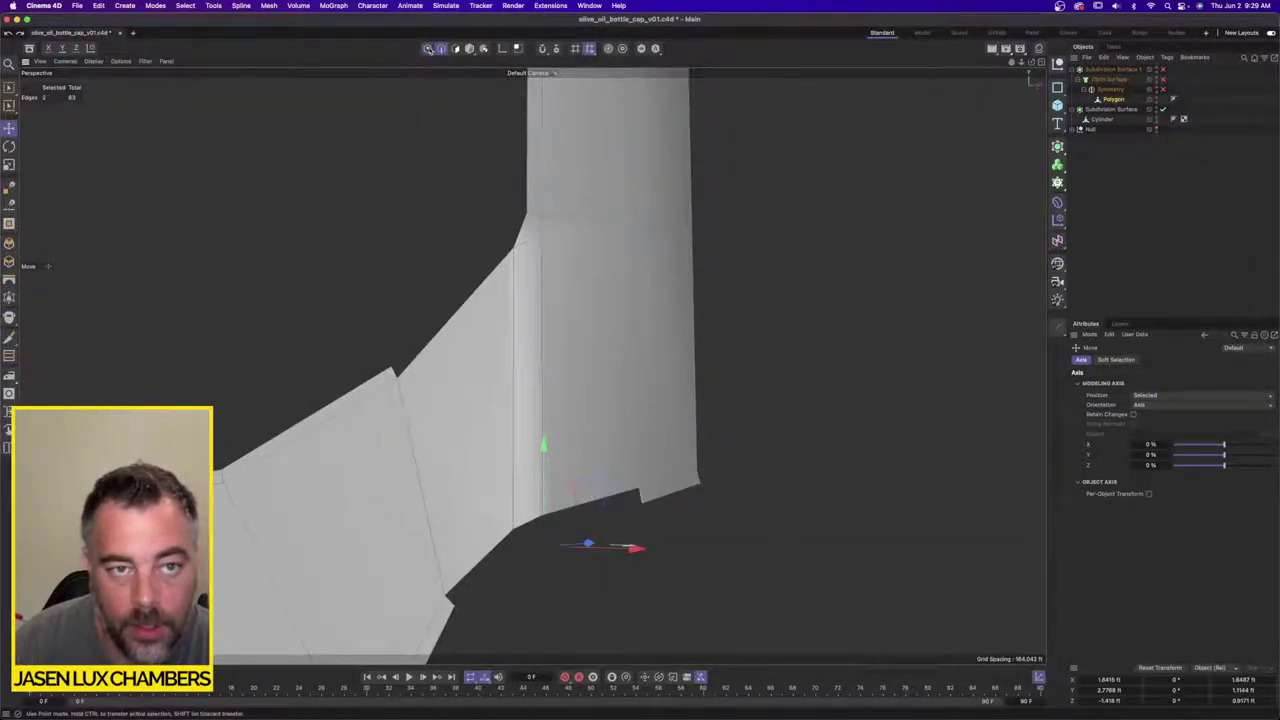
pyautogui.click(427, 49)
pyautogui.click(553, 514)
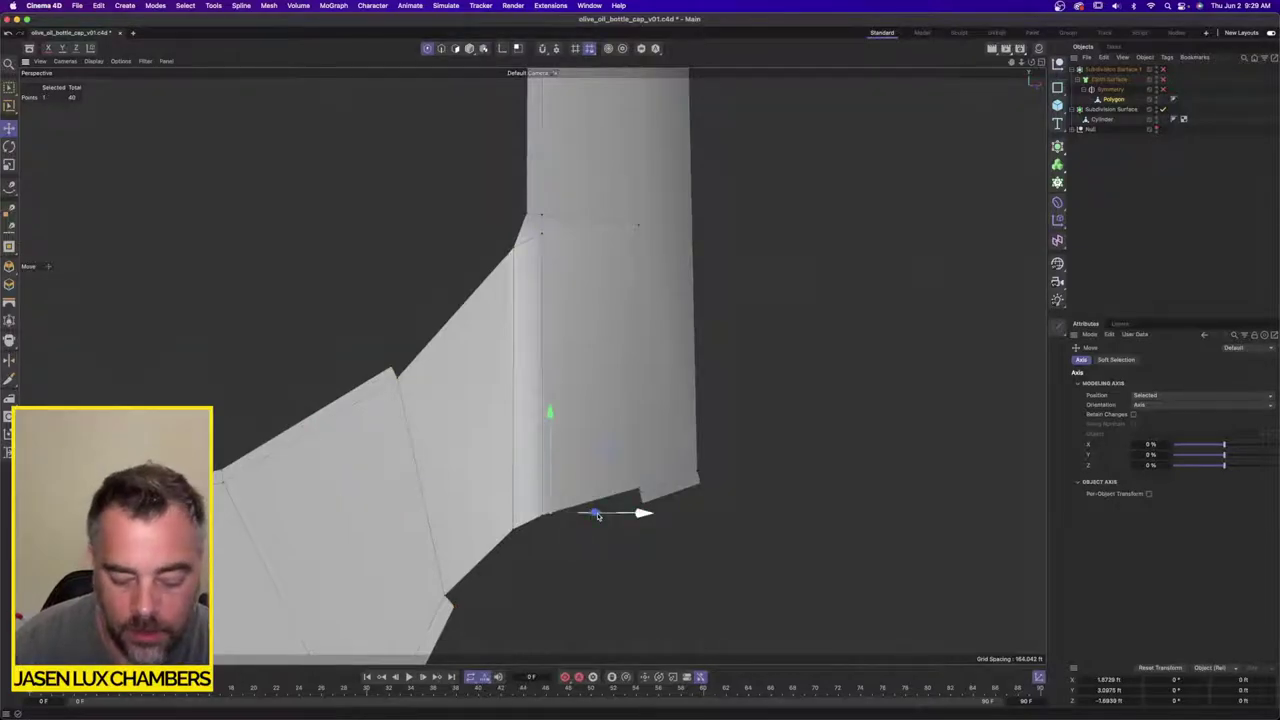
pyautogui.press('Delete')
pyautogui.hotkey('ctrl', 'a')
pyautogui.keyDown('alt'); pyautogui.moveTo(575, 310); pyautogui.dragTo(582, 280, button='right'); pyautogui.keyUp('alt')
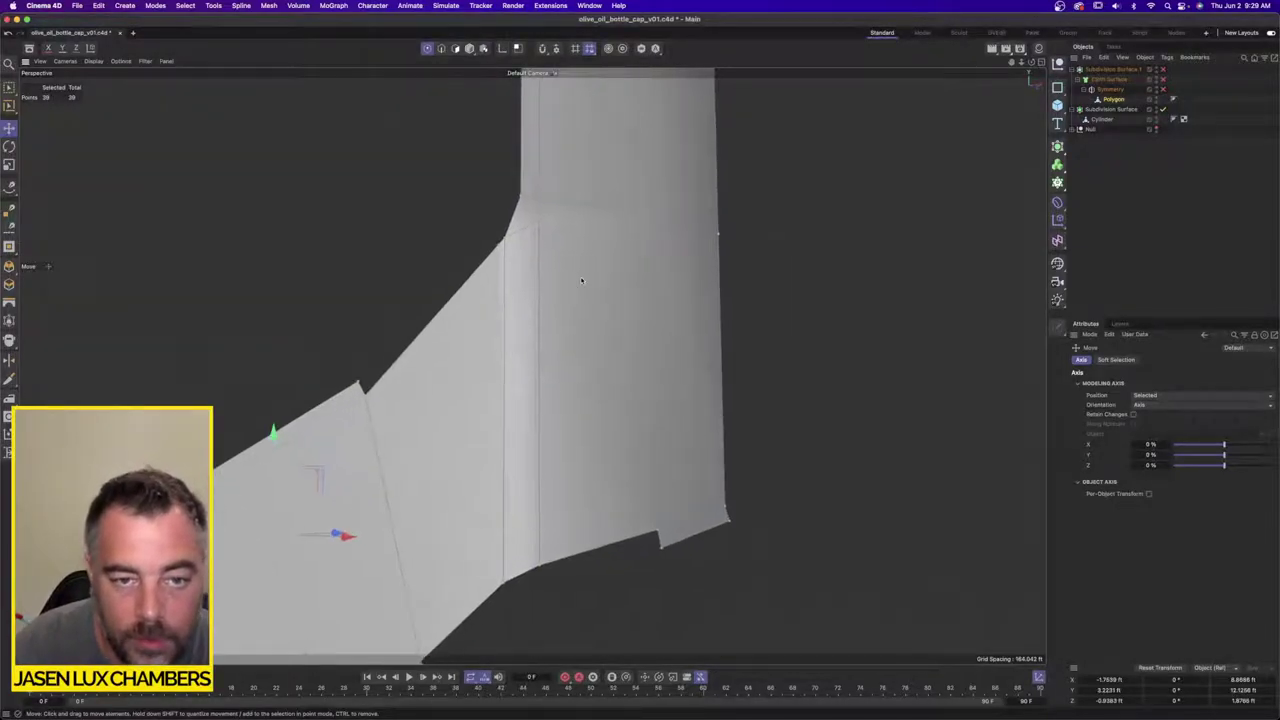
pyautogui.click(500, 245)
pyautogui.press('Delete')
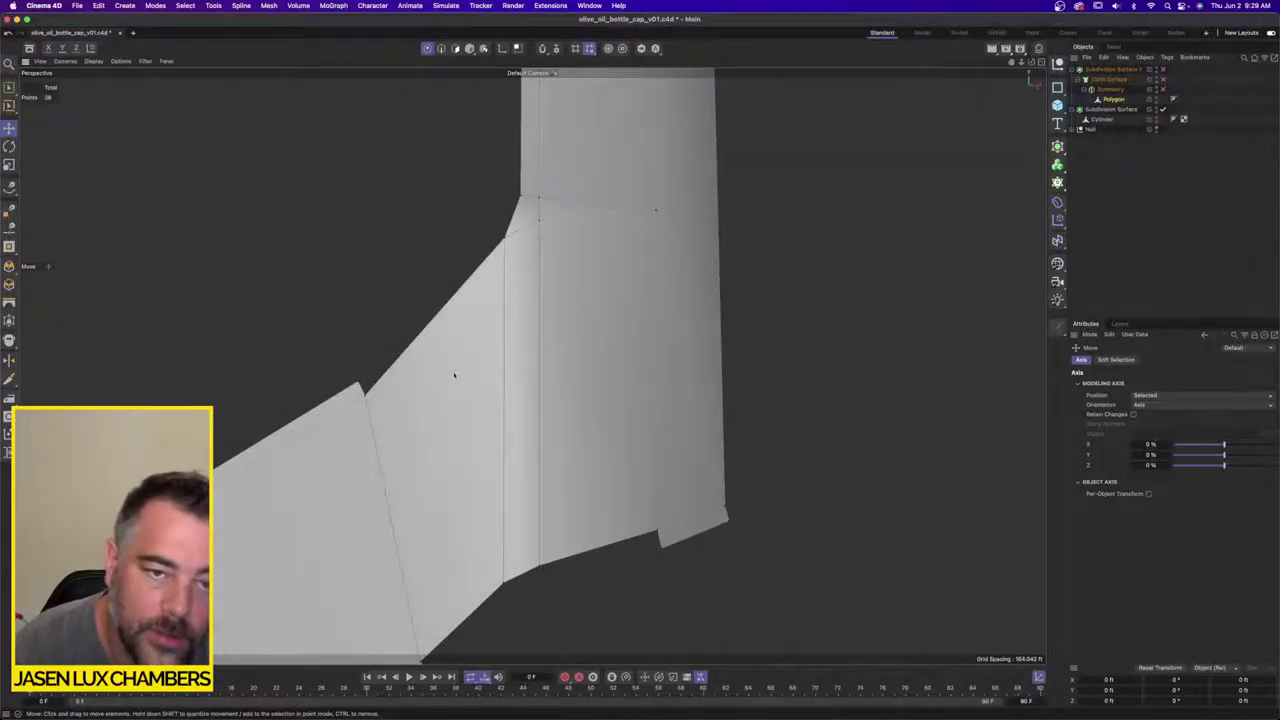
# Step: Bridge the upper border end of the flat side to the slanted edge at the top of the corner strip
pyautogui.click(441, 48)
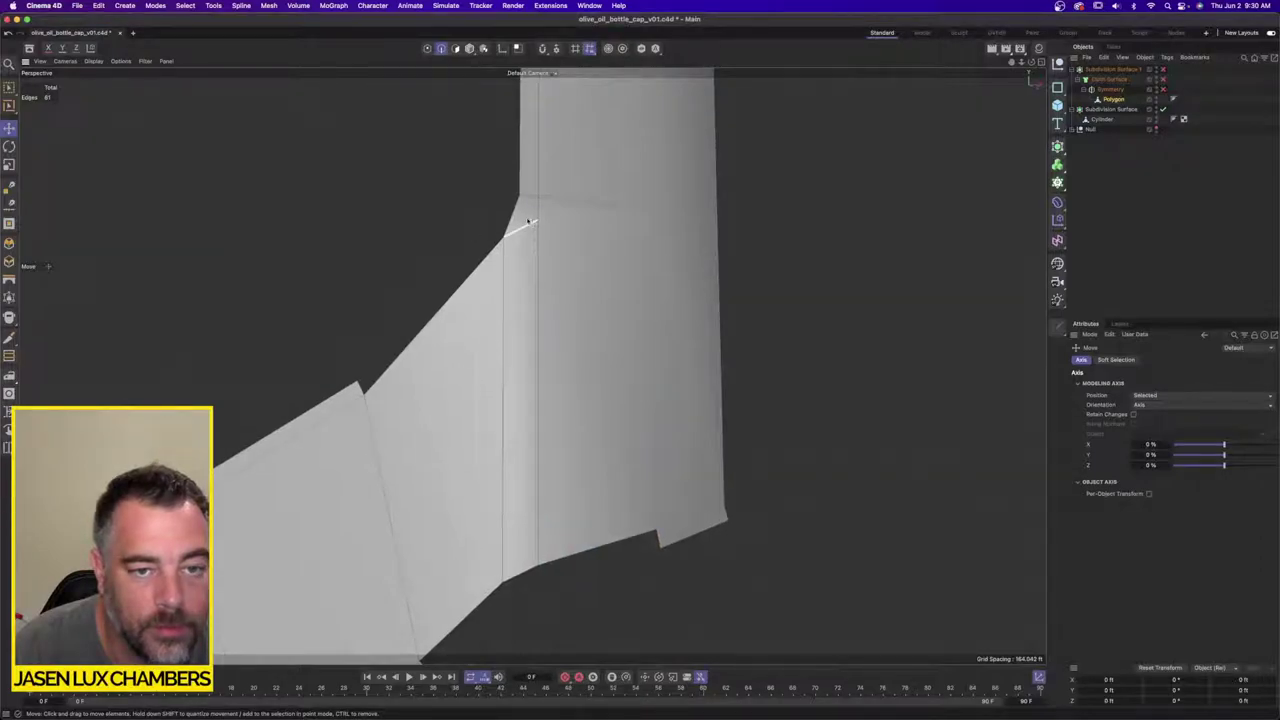
pyautogui.click(519, 215)
pyautogui.keyDown('shift'); pyautogui.click(356, 386); pyautogui.keyUp('shift')
pyautogui.rightClick(392, 264)
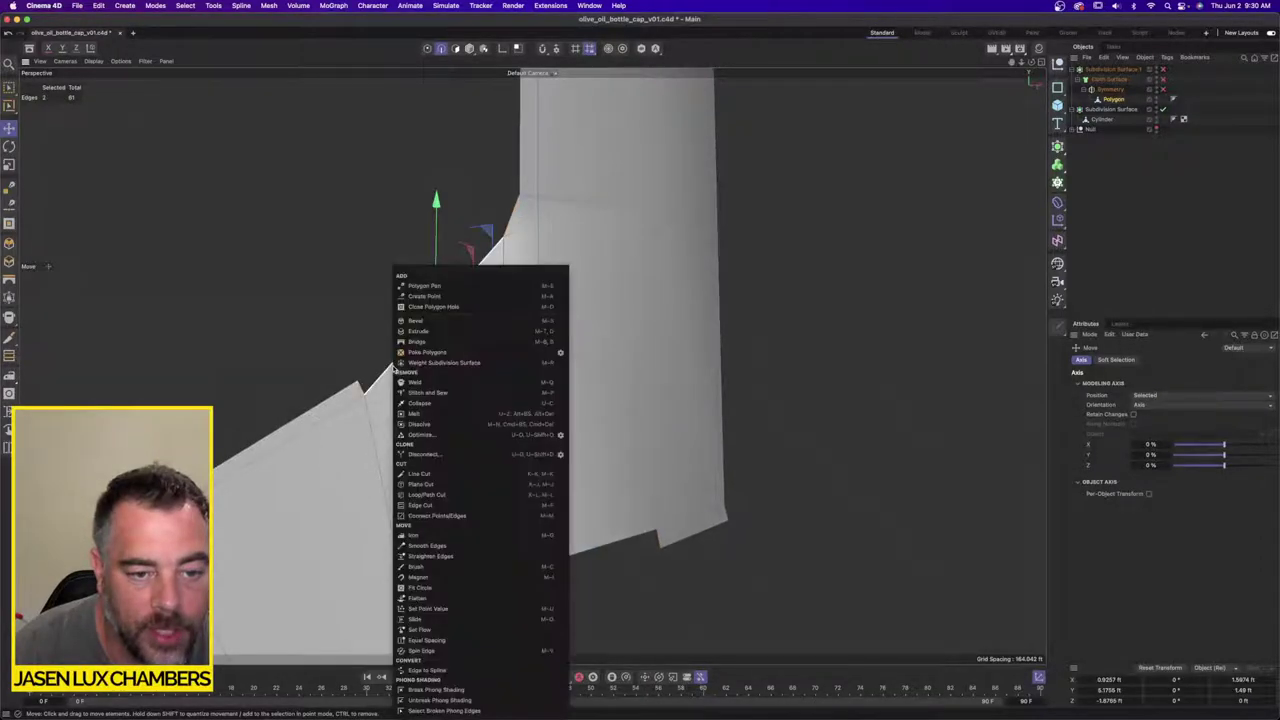
pyautogui.click(411, 346)
pyautogui.moveTo(361, 388); pyautogui.dragTo(514, 212)
# Step: Extrude the bottom edge of the corner strip downward into a short border tab
pyautogui.keyDown('alt'); pyautogui.moveTo(492, 350); pyautogui.dragTo(543, 386); pyautogui.keyUp('alt')
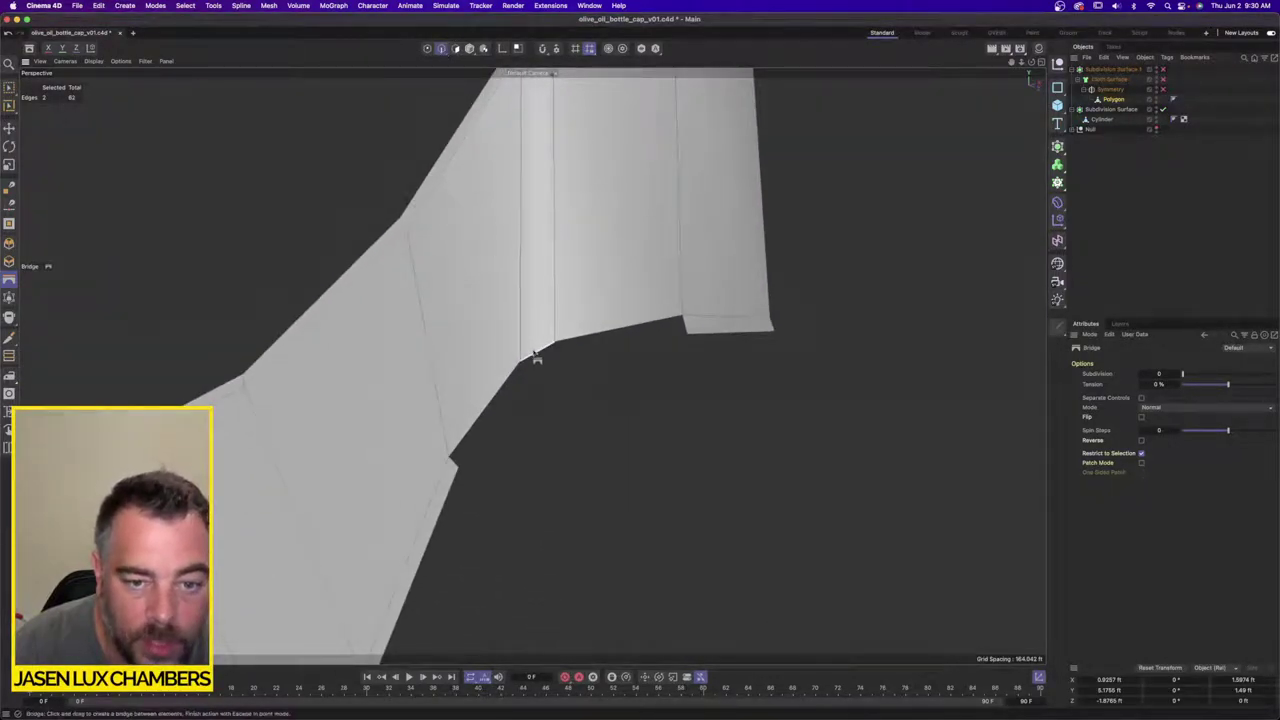
pyautogui.click(533, 354)
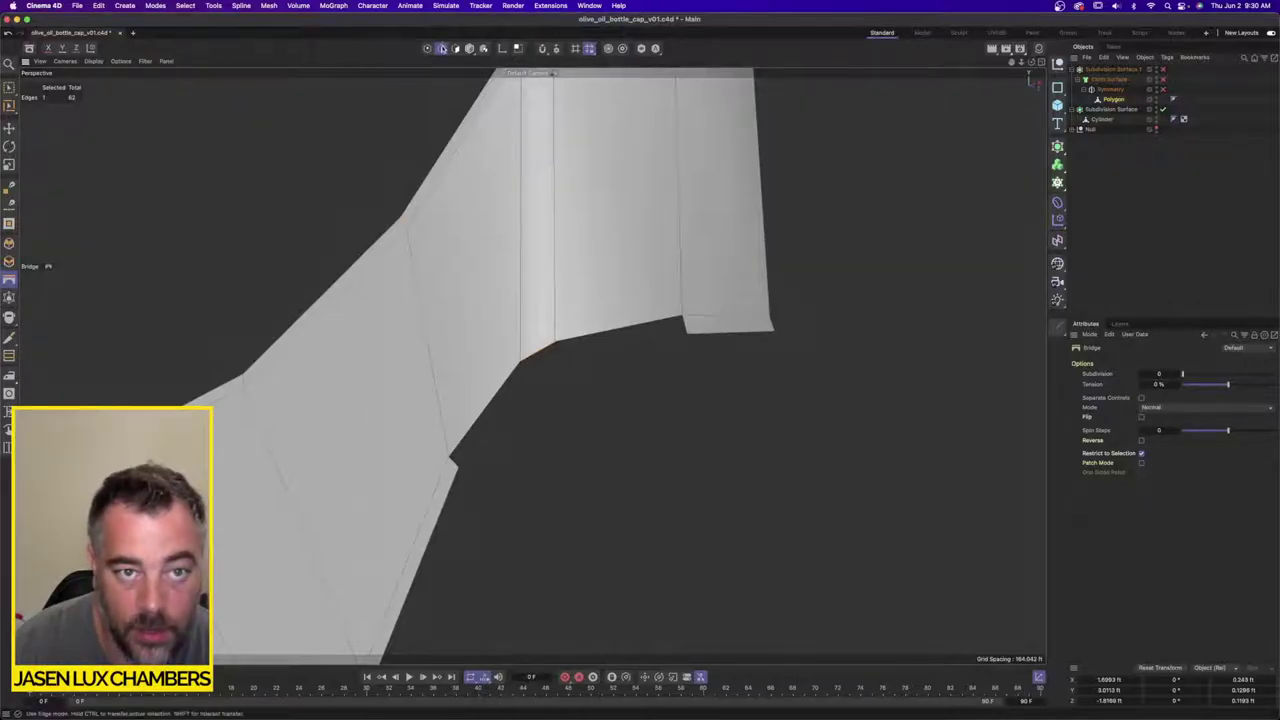
pyautogui.press('d')
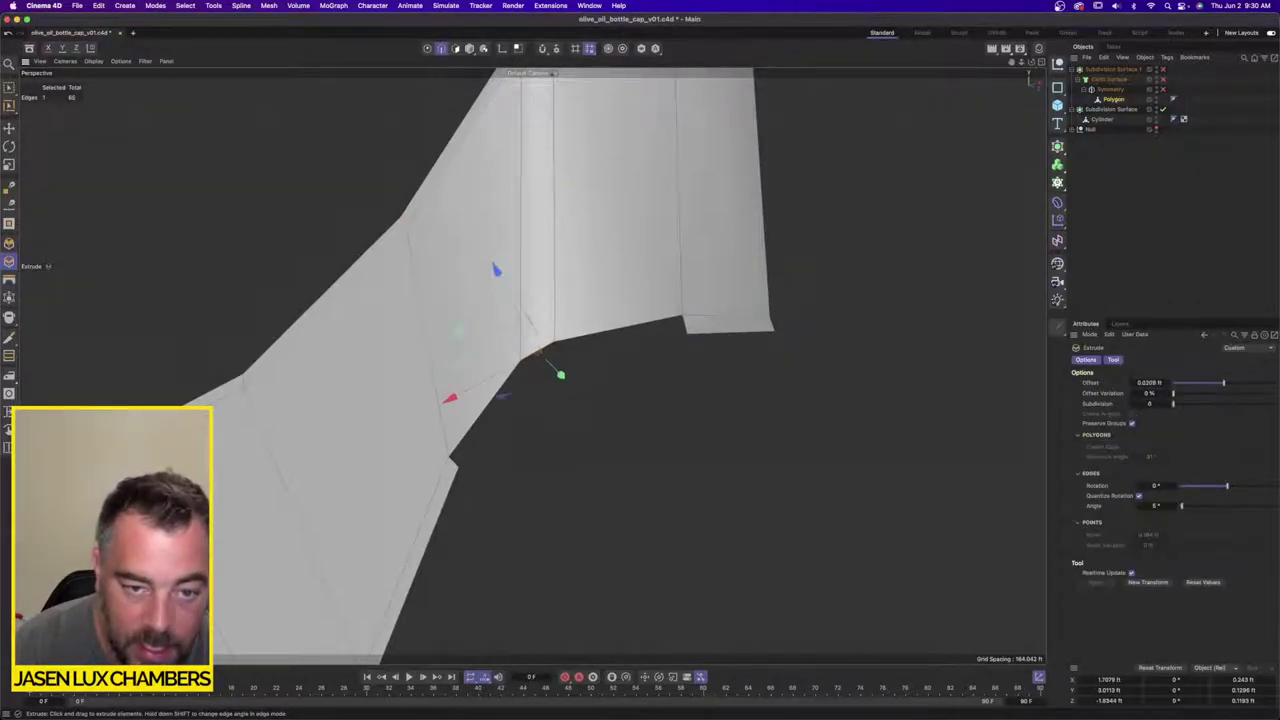
pyautogui.keyDown('alt'); pyautogui.moveTo(538, 325); pyautogui.dragTo(653, 376); pyautogui.keyUp('alt')
pyautogui.keyDown('ctrl'); pyautogui.moveTo(537, 275); pyautogui.dragTo(512, 376); pyautogui.keyUp('ctrl')
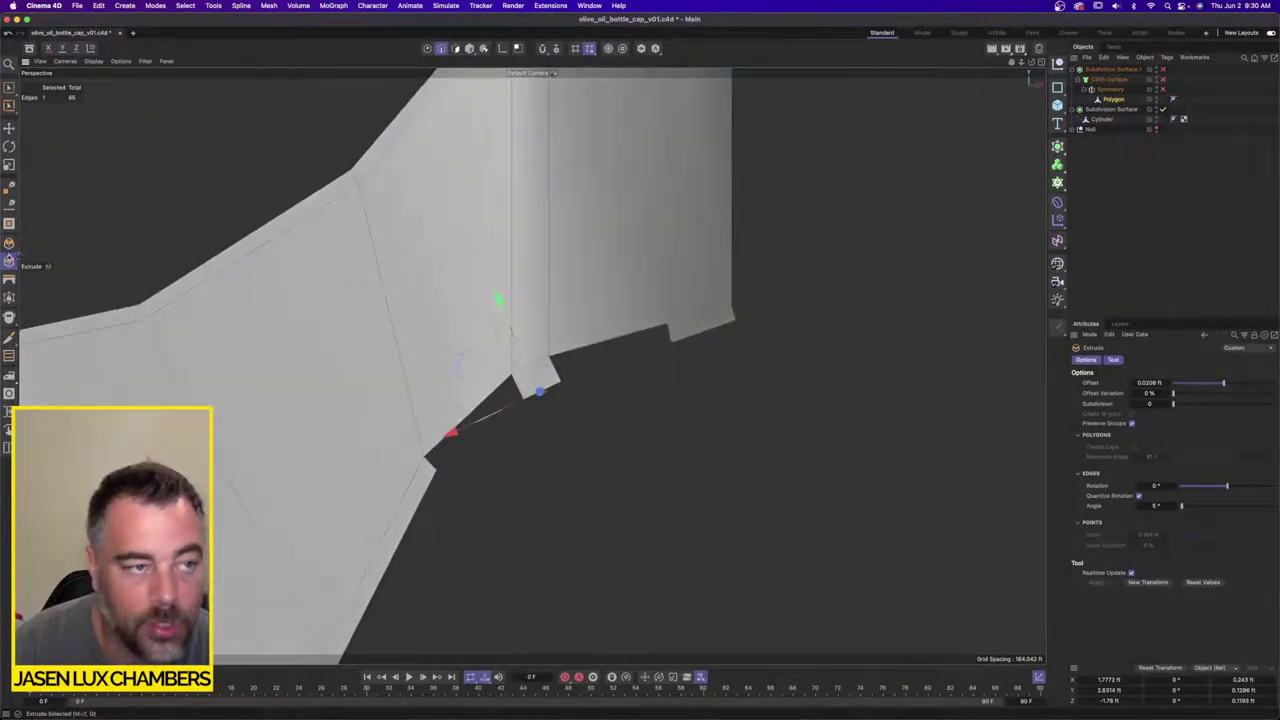
# Step: Try to bridge the flat side's lower border end to the side edge of the extruded tab, and undo it
pyautogui.click(266, 5)
pyautogui.moveTo(320, 130)
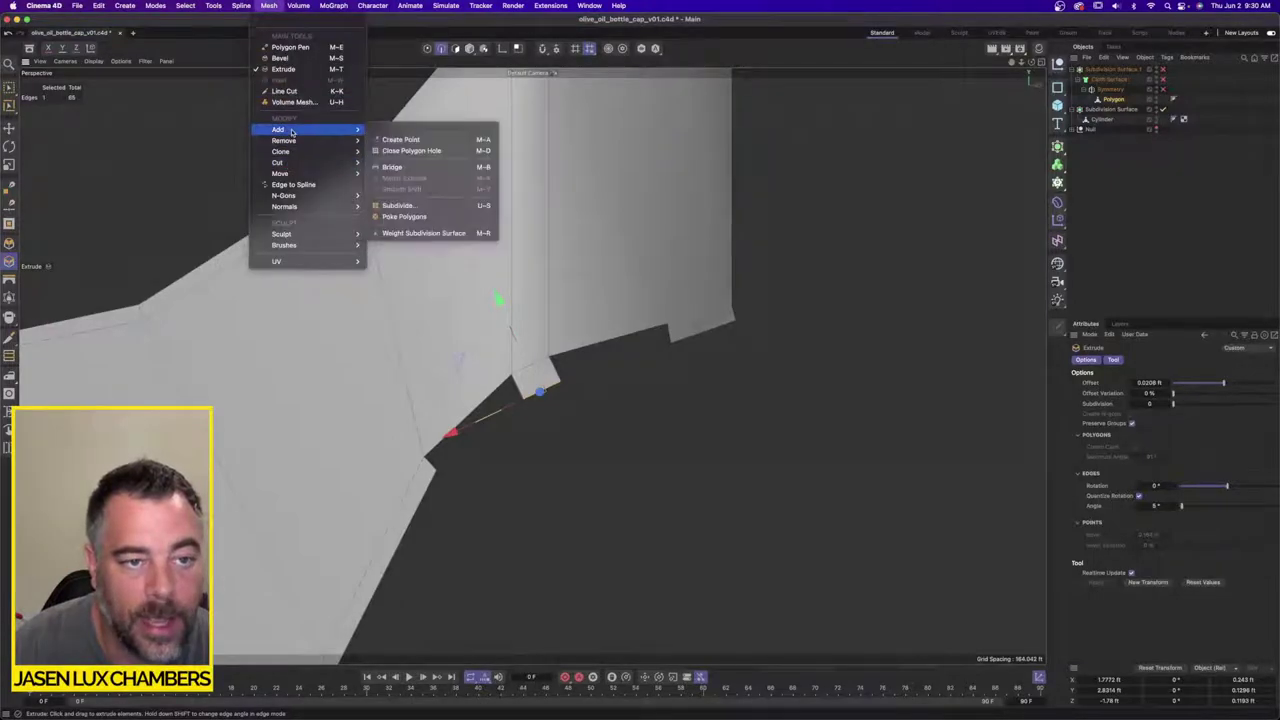
pyautogui.click(393, 167)
pyautogui.moveTo(430, 466); pyautogui.dragTo(520, 393)
pyautogui.press('super+z')
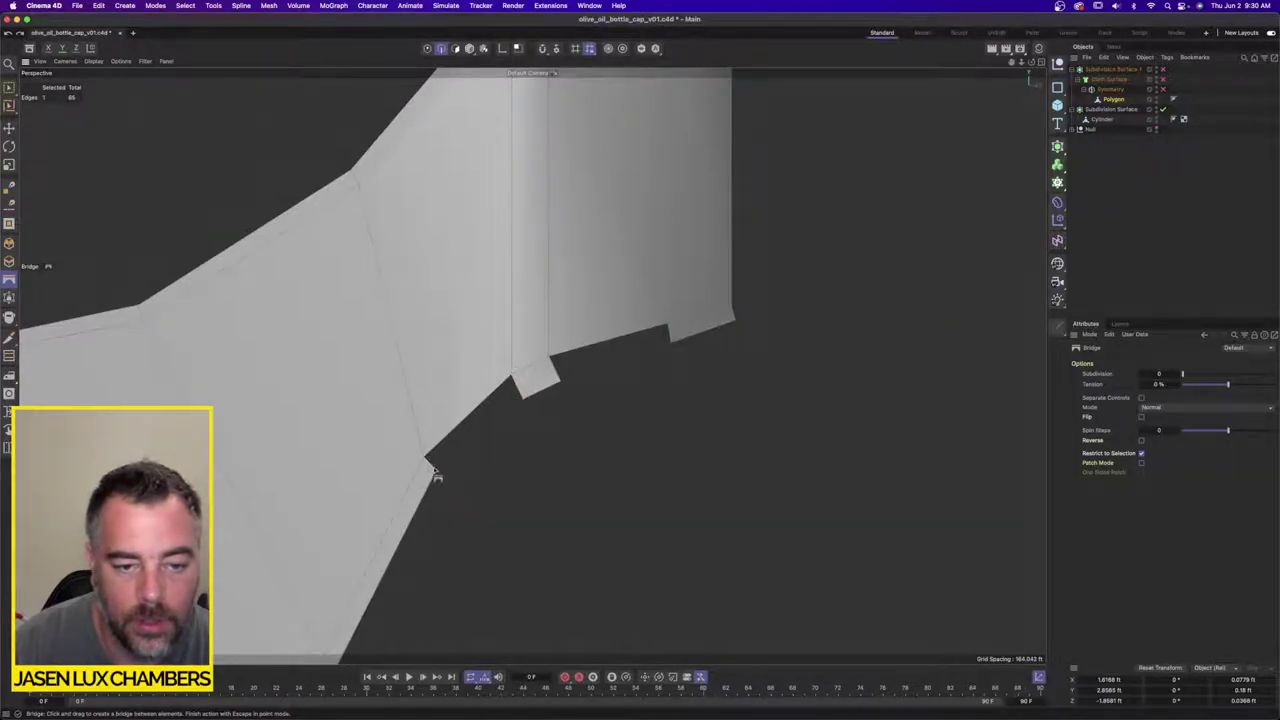
# Step: Bridge both side edges of the extruded tab to the lower border ends of the flat side and the strap
pyautogui.keyDown('alt'); pyautogui.moveTo(471, 470); pyautogui.dragTo(509, 411); pyautogui.keyUp('alt')
pyautogui.click(9, 131)
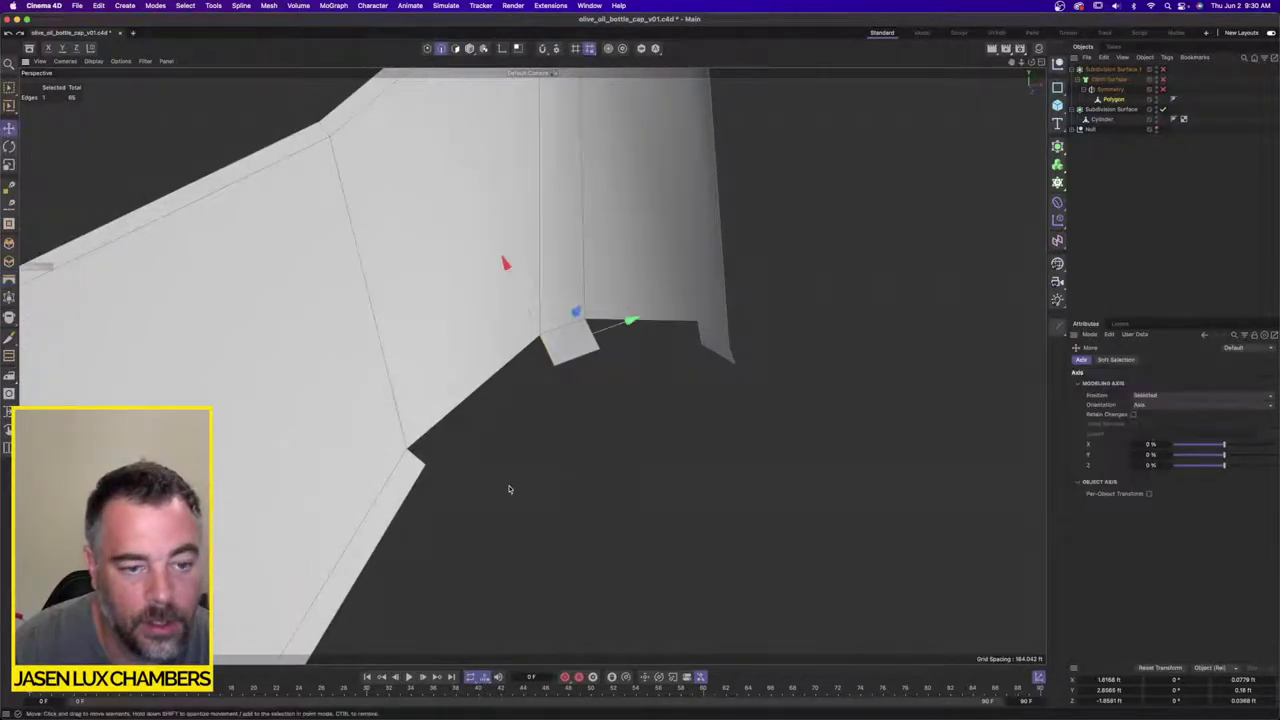
pyautogui.click(422, 459)
pyautogui.keyDown('shift'); pyautogui.click(546, 352); pyautogui.keyUp('shift')
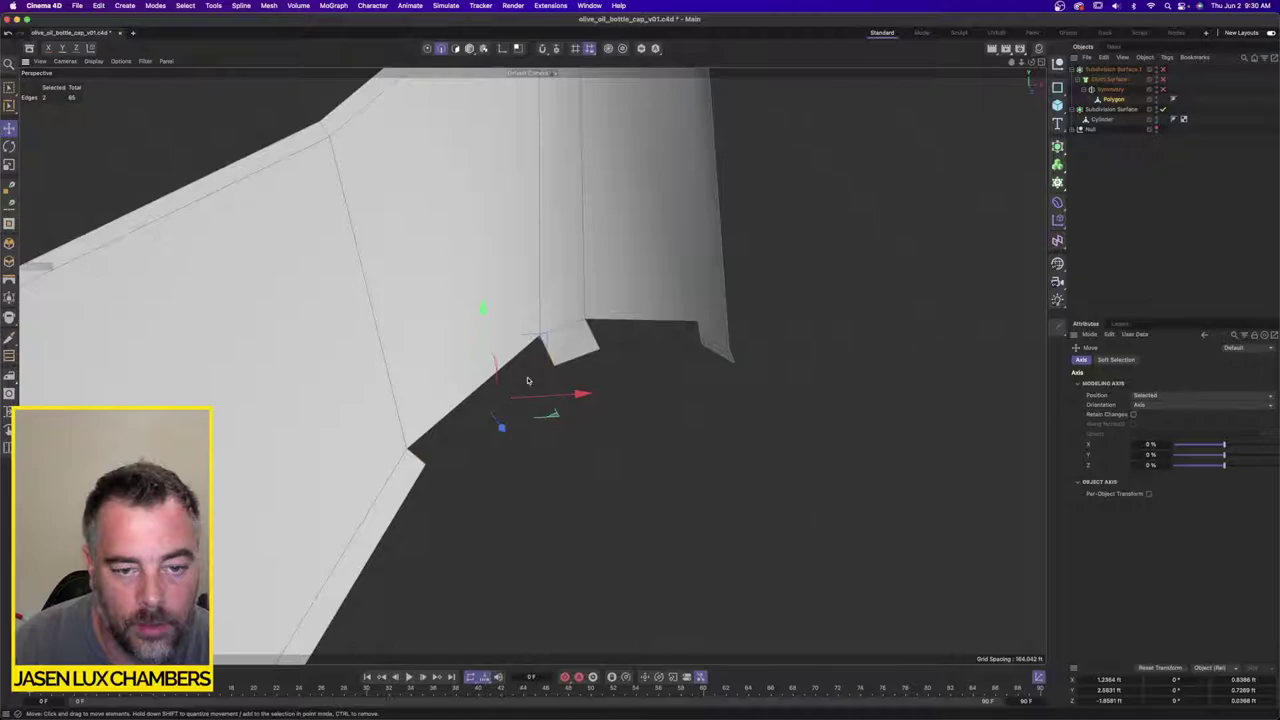
pyautogui.click(531, 381)
pyautogui.click(524, 401)
pyautogui.rightClick(527, 400)
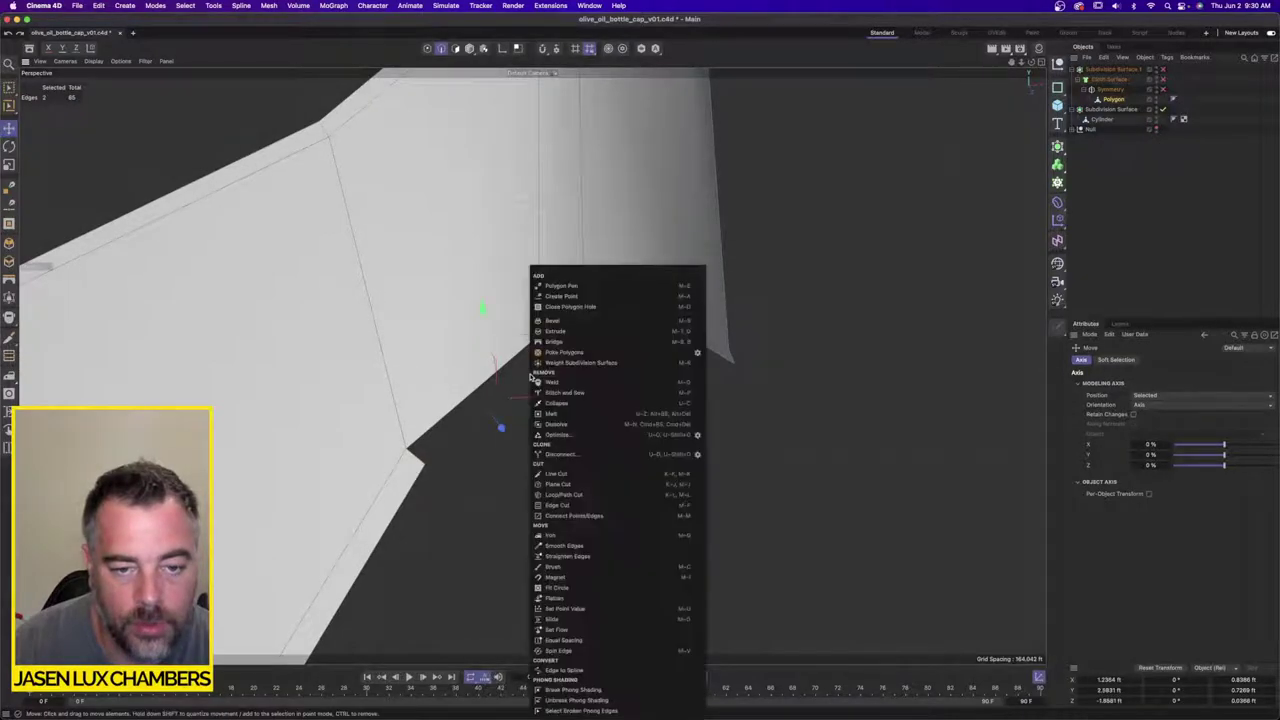
pyautogui.click(574, 343)
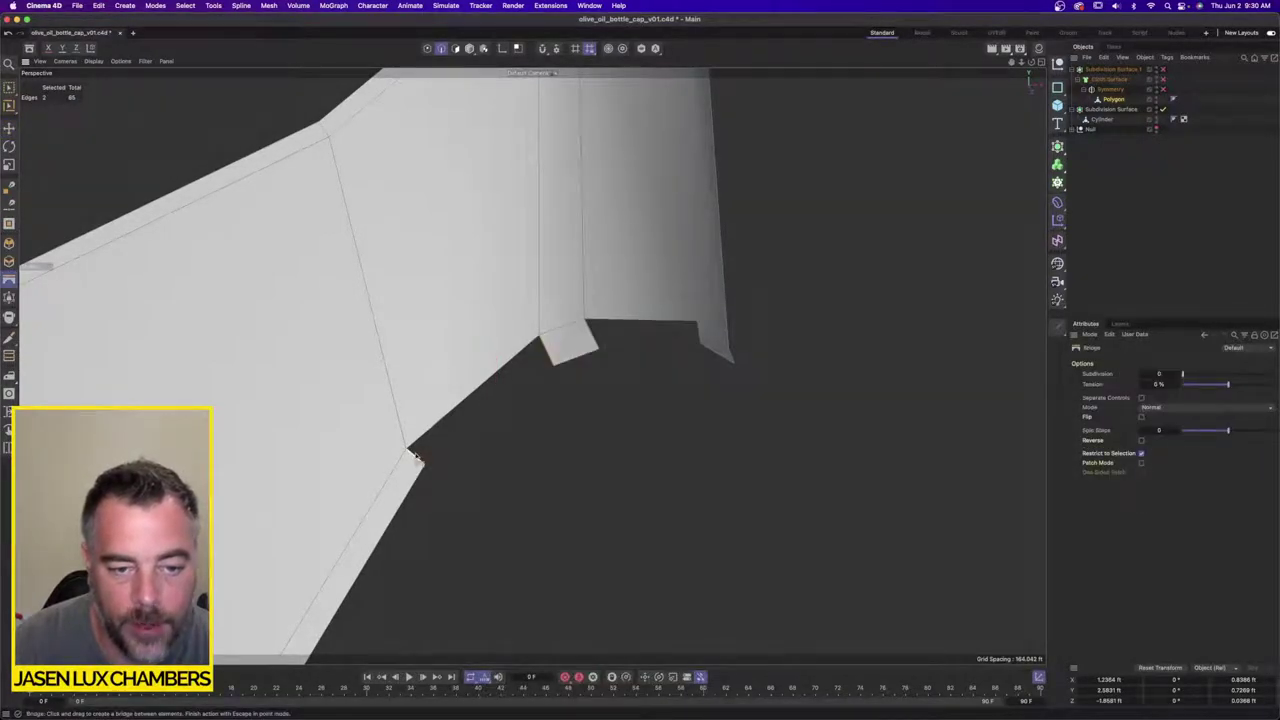
pyautogui.moveTo(416, 458); pyautogui.dragTo(585, 356)
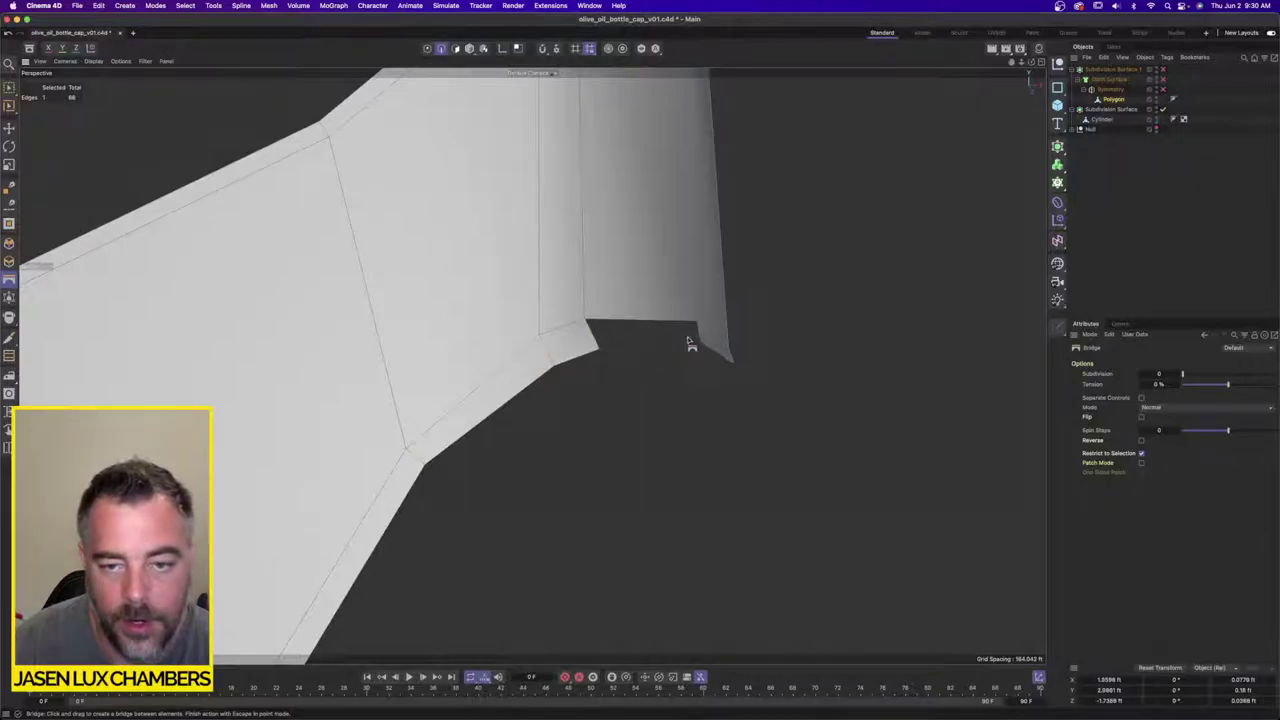
pyautogui.moveTo(700, 340); pyautogui.dragTo(702, 343)
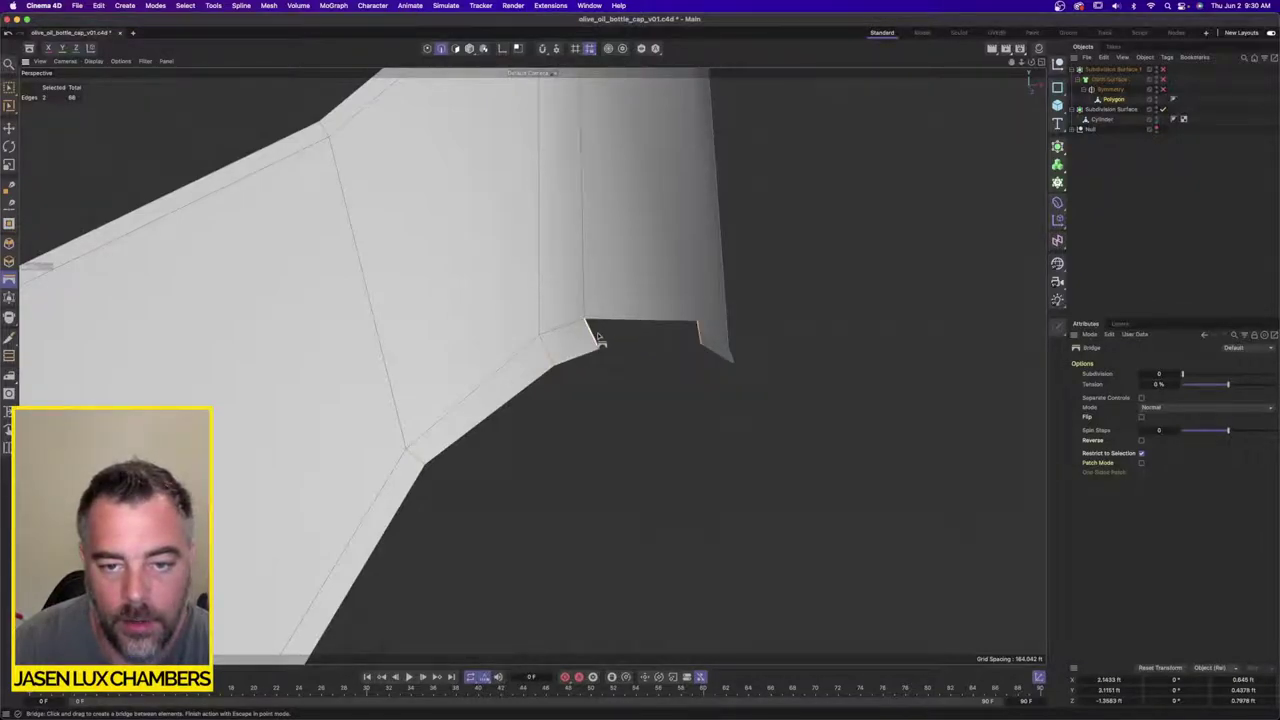
pyautogui.moveTo(597, 338); pyautogui.dragTo(637, 249)
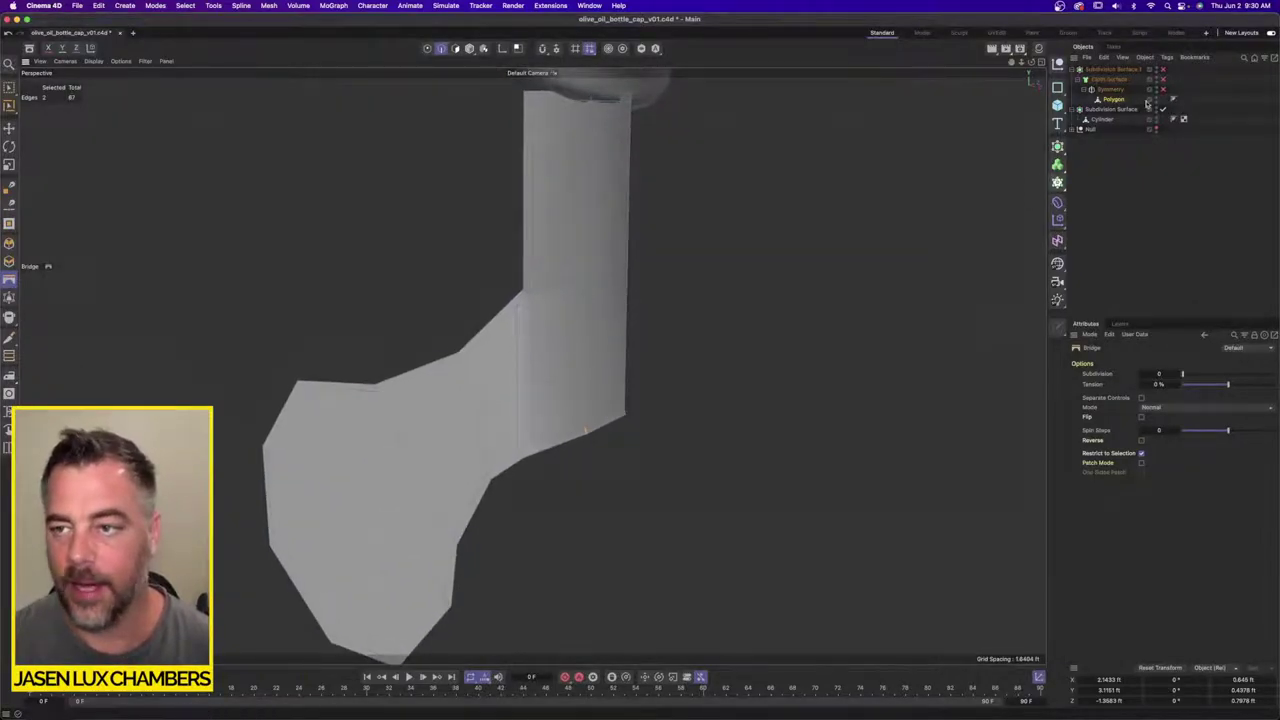
# Step: Enable the bracket's Symmetry, Cloth Surface and Subdivision Surface generators and inspect the smoothed corner from several angles
pyautogui.moveTo(1163, 90); pyautogui.dragTo(1164, 62)
pyautogui.click(1121, 220)
pyautogui.keyDown('alt'); pyautogui.moveTo(534, 349); pyautogui.dragTo(532, 317); pyautogui.keyUp('alt')
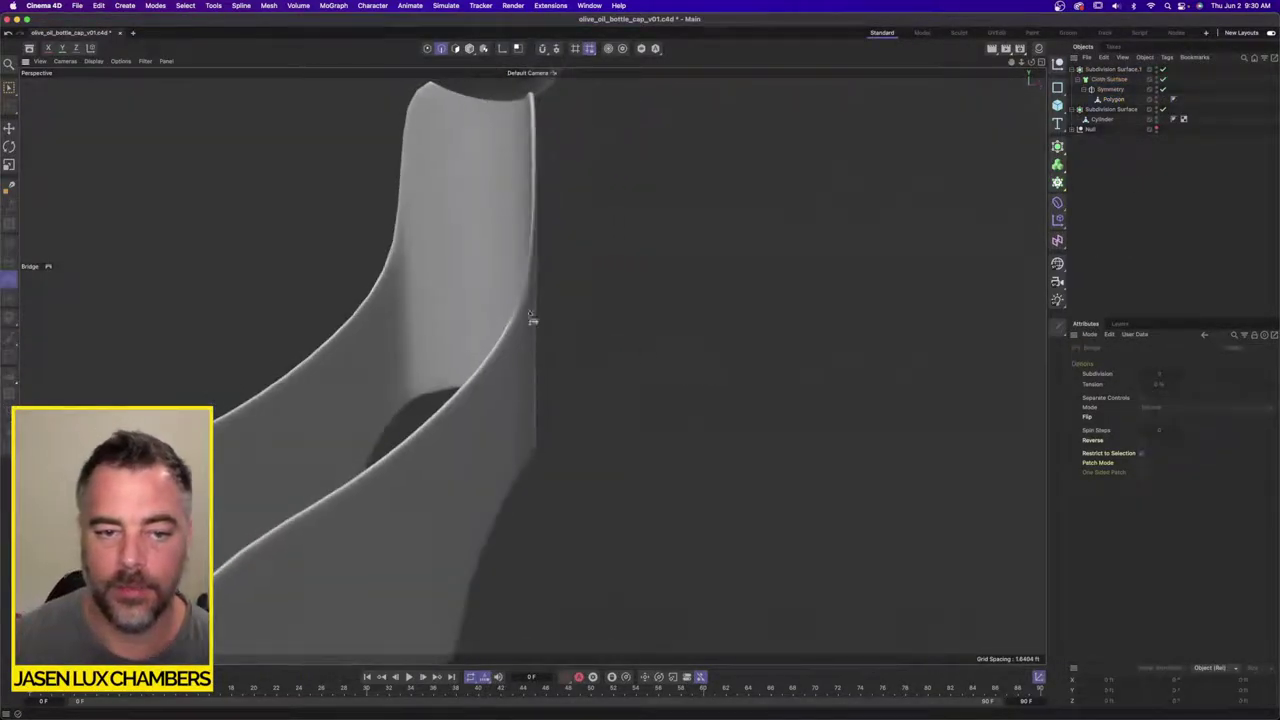
pyautogui.keyDown('alt'); pyautogui.moveTo(558, 397); pyautogui.dragTo(560, 338); pyautogui.keyUp('alt')
pyautogui.click(1112, 100)
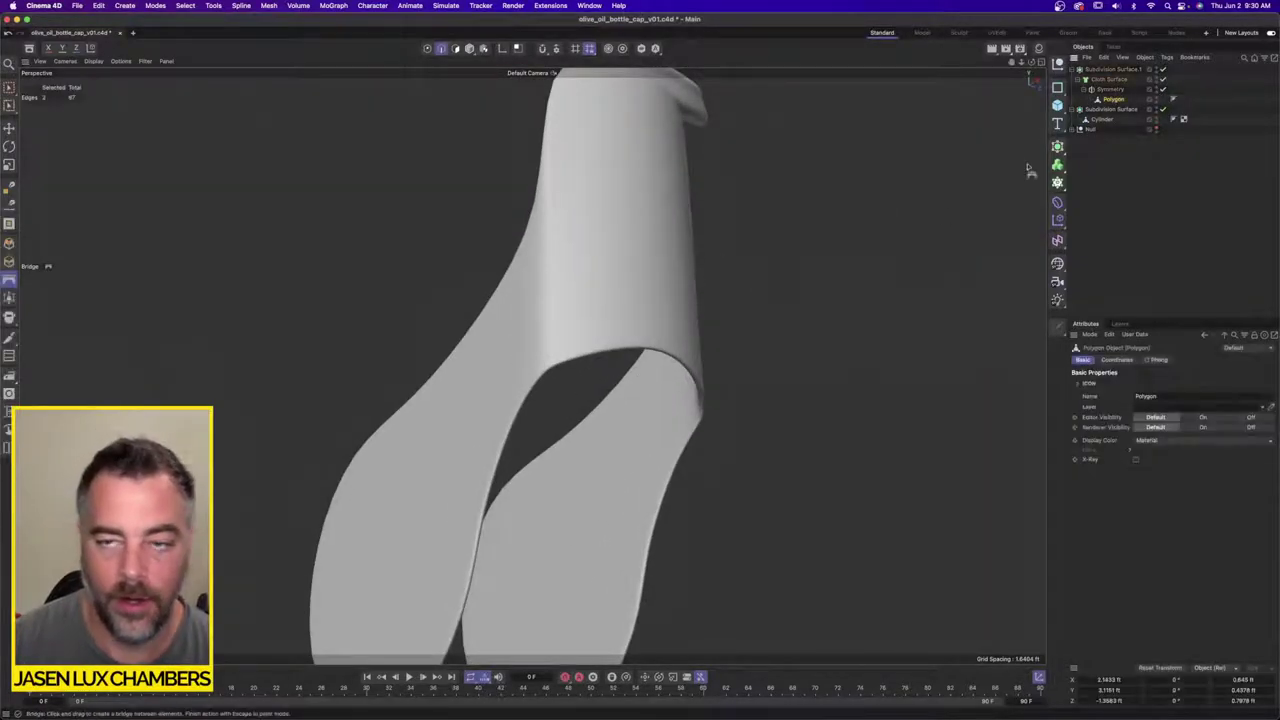
# Step: Disable the bracket's Symmetry, Cloth Surface and Subdivision Surface generators and inspect the corner's lower border edge-on
pyautogui.click(1162, 89)
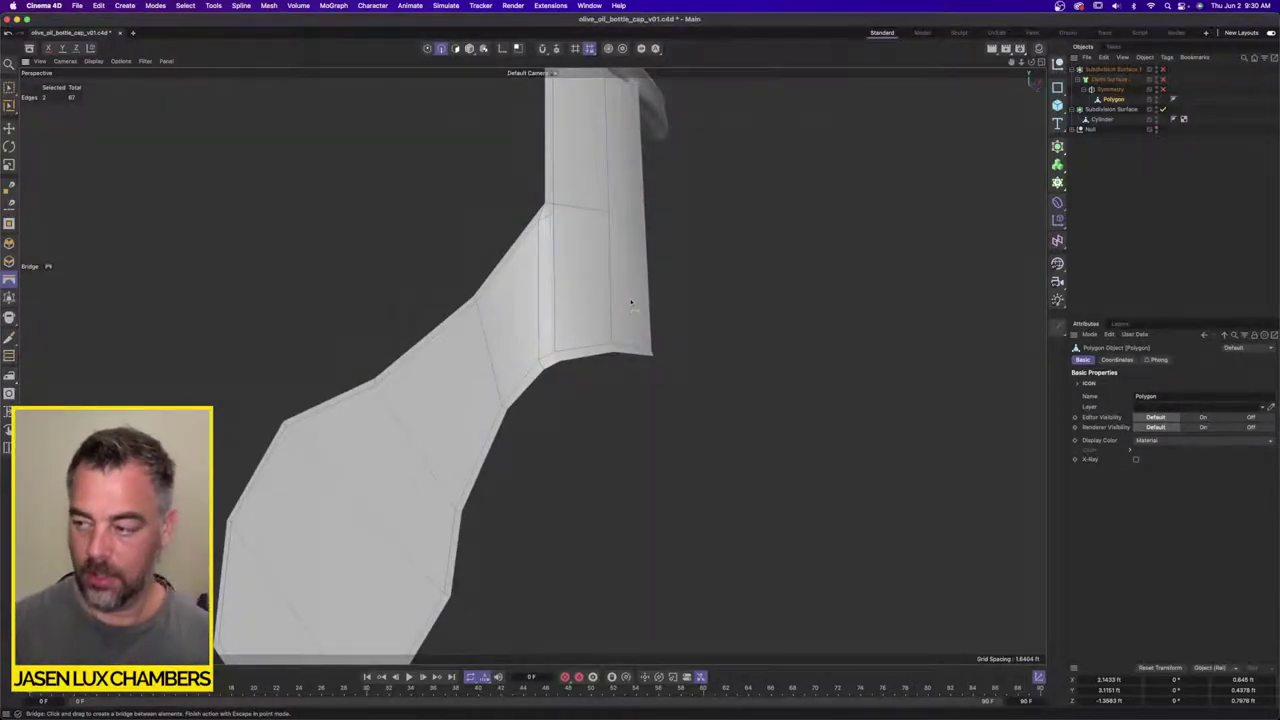
pyautogui.keyDown('alt'); pyautogui.moveTo(592, 368); pyautogui.dragTo(690, 400); pyautogui.keyUp('alt')
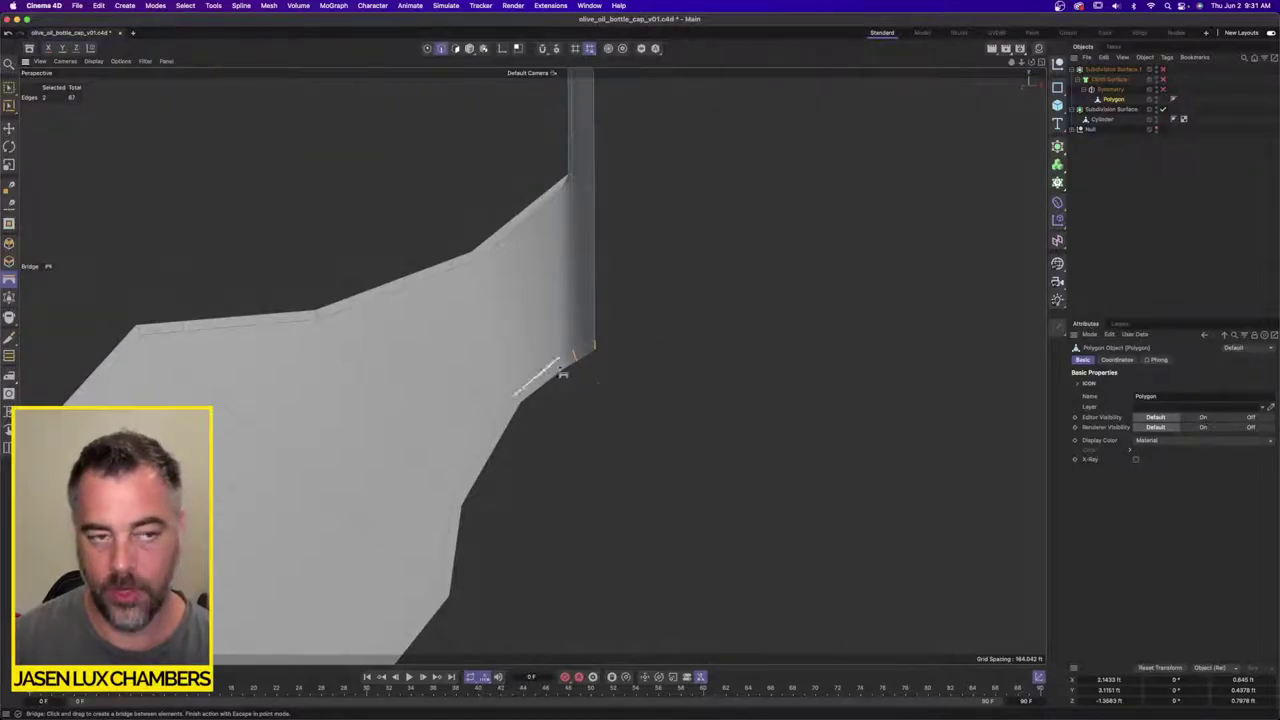
pyautogui.click(9, 105)
pyautogui.click(62, 121)
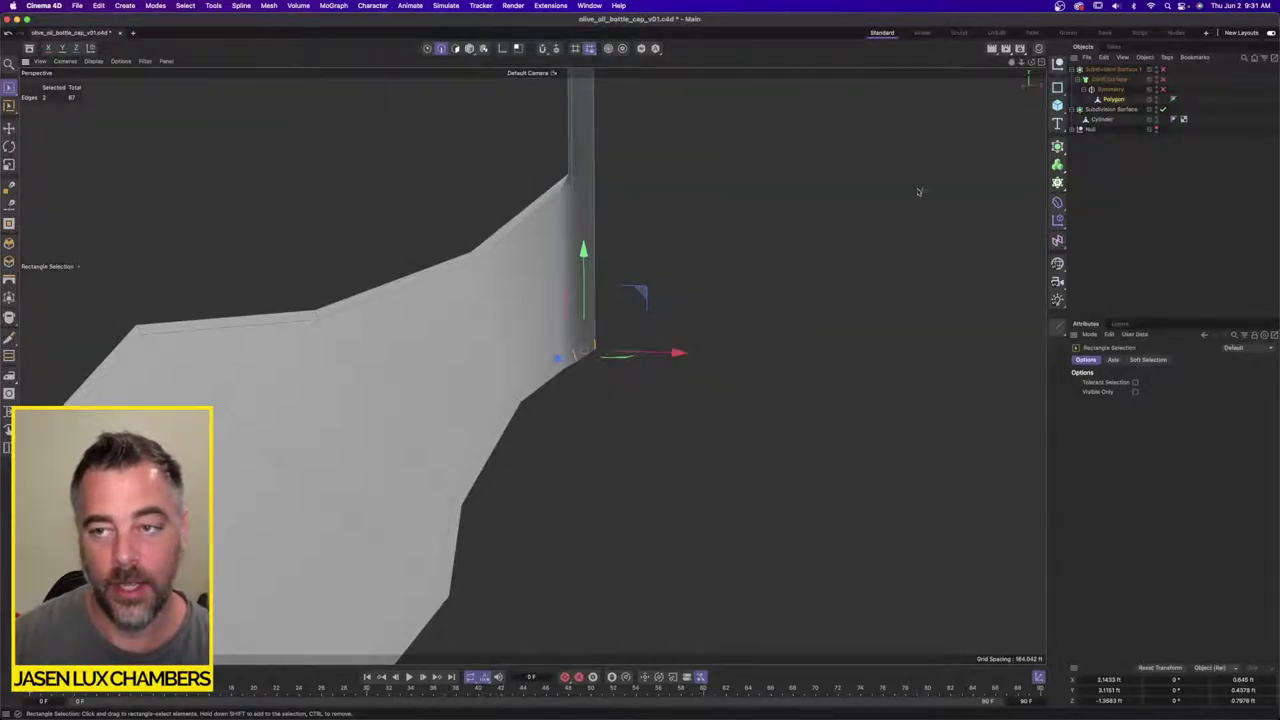
pyautogui.click(9, 128)
pyautogui.keyDown('alt'); pyautogui.moveTo(712, 330); pyautogui.dragTo(636, 389); pyautogui.keyUp('alt')
pyautogui.scroll(4, 674, 327)
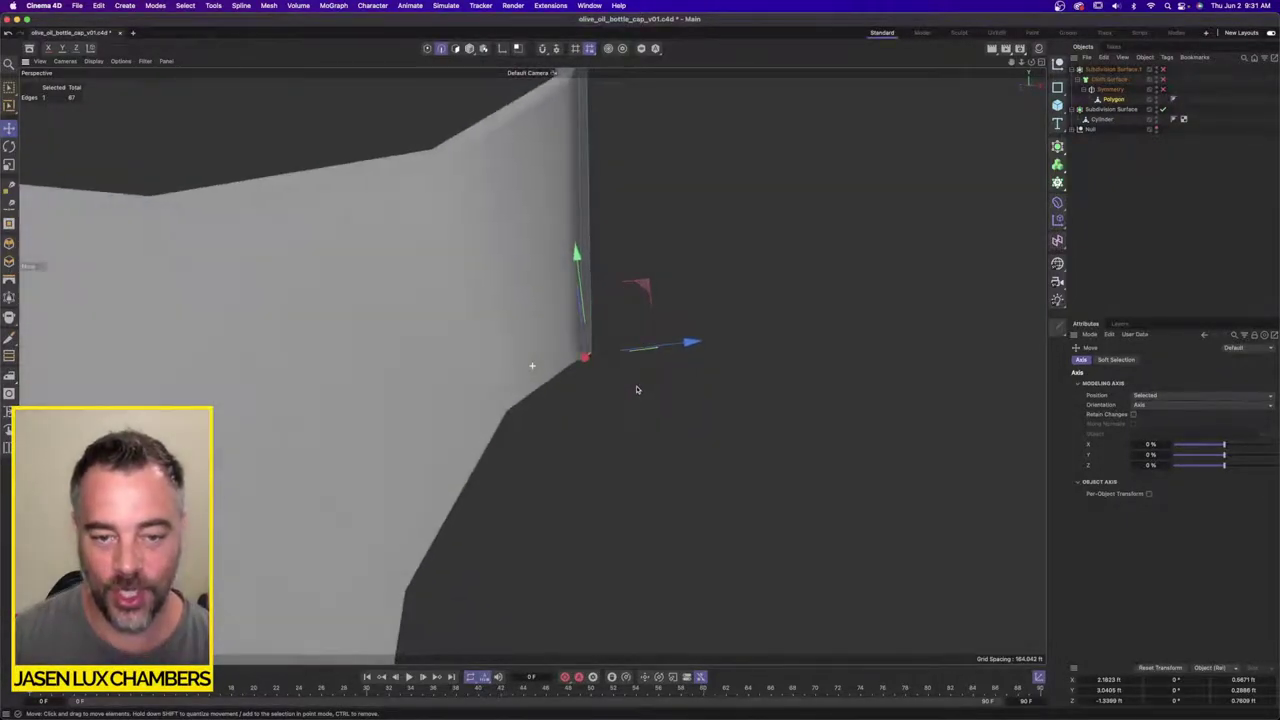
# Step: Select the column of points beside the bracket's corner and shift it toward the flat side to widen the corner strip
pyautogui.click(10, 90)
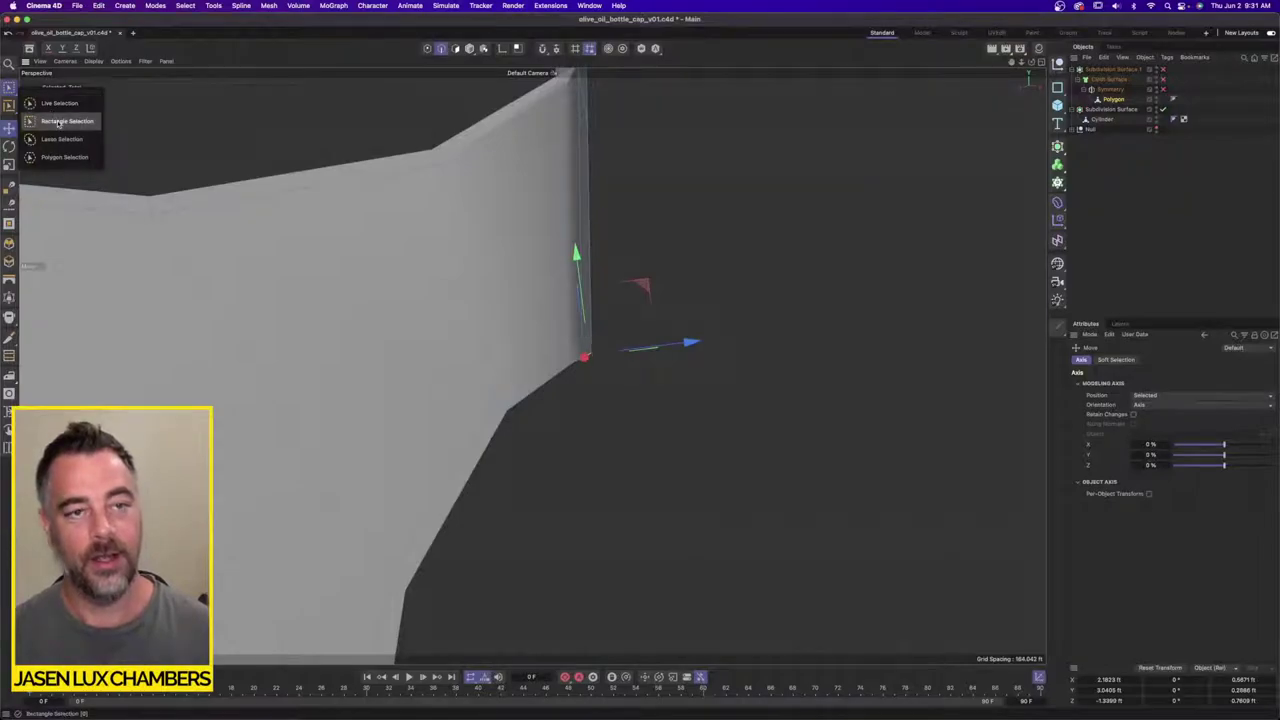
pyautogui.click(57, 122)
pyautogui.click(427, 49)
pyautogui.moveTo(559, 380); pyautogui.dragTo(498, 226)
pyautogui.moveTo(490, 178); pyautogui.dragTo(425, 543)
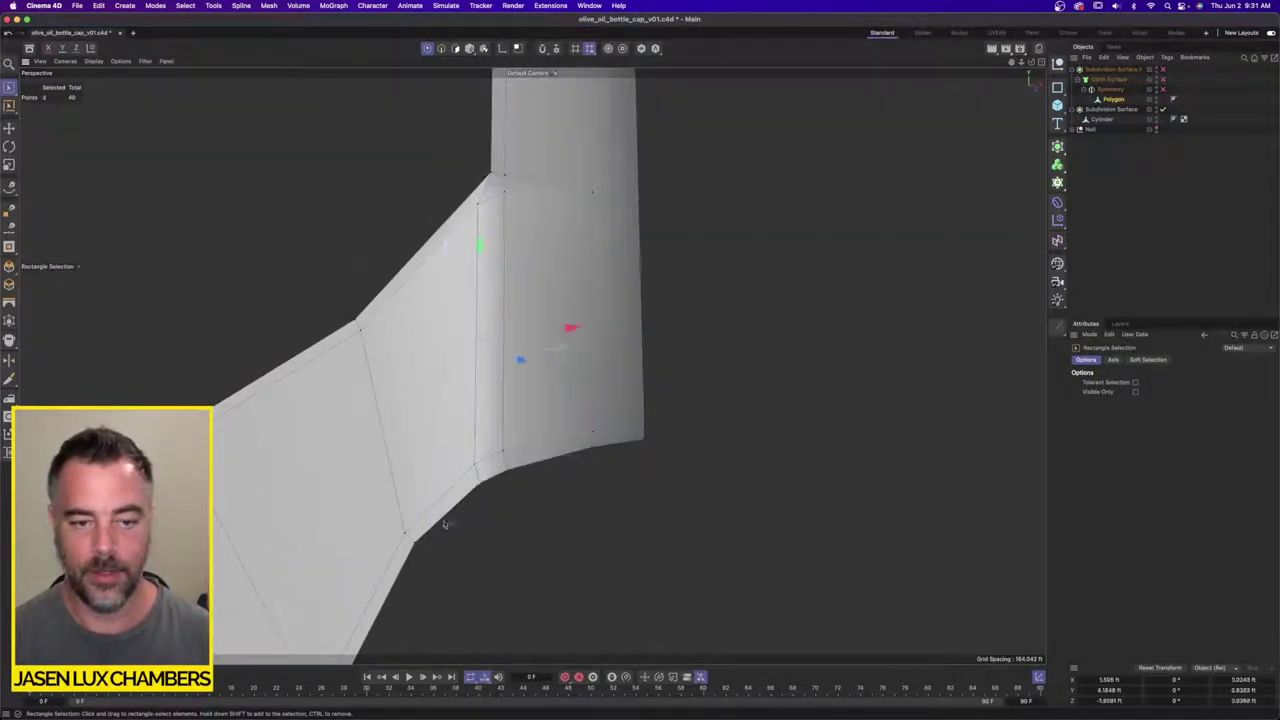
pyautogui.keyDown('alt'); pyautogui.moveTo(507, 354); pyautogui.dragTo(471, 383); pyautogui.keyUp('alt')
pyautogui.moveTo(491, 323); pyautogui.dragTo(486, 323)
pyautogui.moveTo(419, 262); pyautogui.dragTo(418, 275)
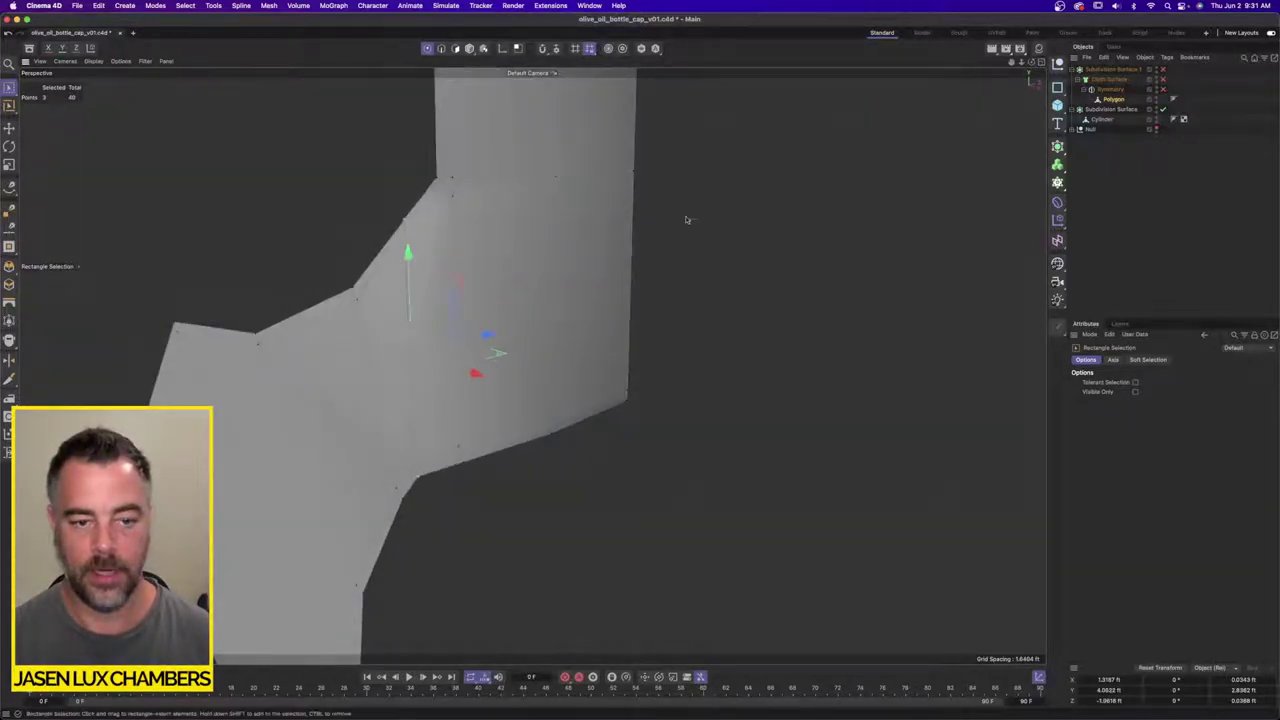
# Step: Re-enable the bracket's Symmetry, Cloth Surface and Subdivision Surface generators and check the smoothed corner and the whole cap
pyautogui.click(1162, 89)
pyautogui.click(1164, 69)
pyautogui.click(1168, 195)
pyautogui.keyDown('alt'); pyautogui.moveTo(534, 297); pyautogui.dragTo(491, 340); pyautogui.keyUp('alt')
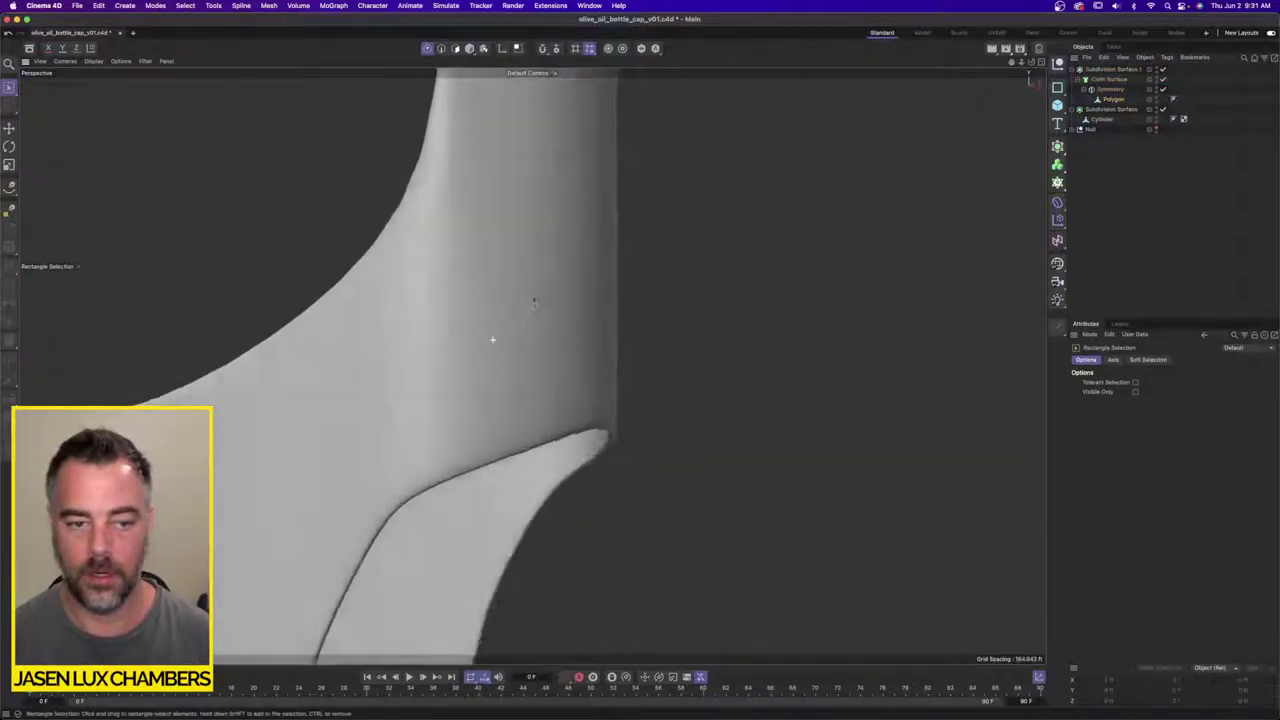
pyautogui.keyDown('alt'); pyautogui.moveTo(491, 340); pyautogui.dragTo(429, 322, button='right'); pyautogui.keyUp('alt')
pyautogui.keyDown('alt'); pyautogui.moveTo(428, 319); pyautogui.dragTo(360, 355); pyautogui.keyUp('alt')
pyautogui.keyDown('alt'); pyautogui.moveTo(497, 332); pyautogui.dragTo(481, 332, button='right'); pyautogui.keyUp('alt')
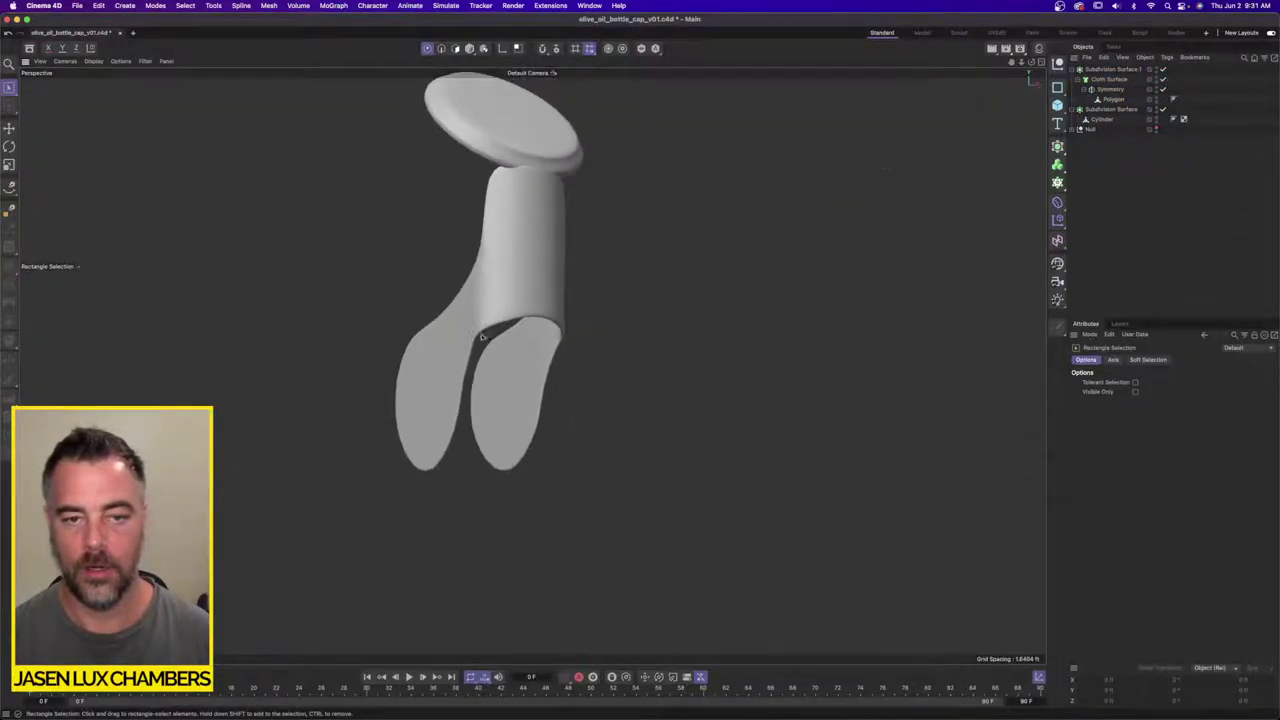
# Step: Select all points of the bracket's Polygon object and smooth them slightly with the Iron tool
pyautogui.click(1112, 100)
pyautogui.hotkey('ctrl', 'a')
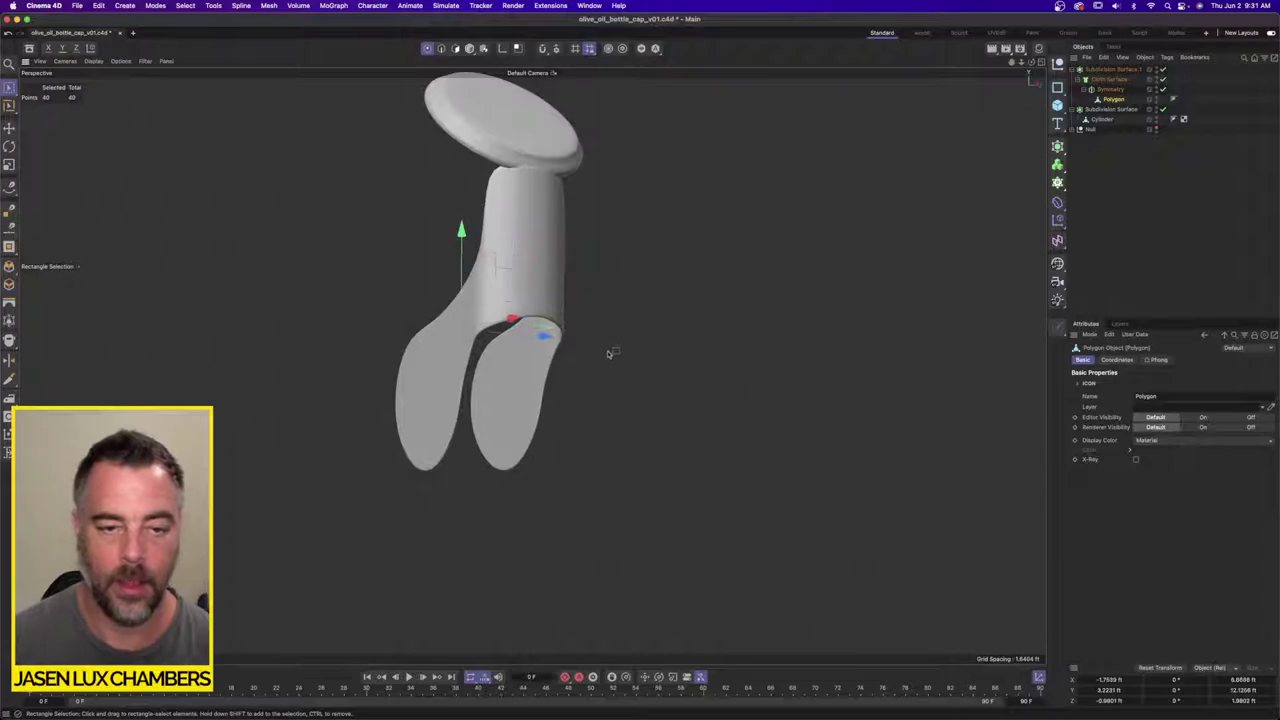
pyautogui.click(213, 5)
pyautogui.moveTo(269, 5)
pyautogui.moveTo(310, 173)
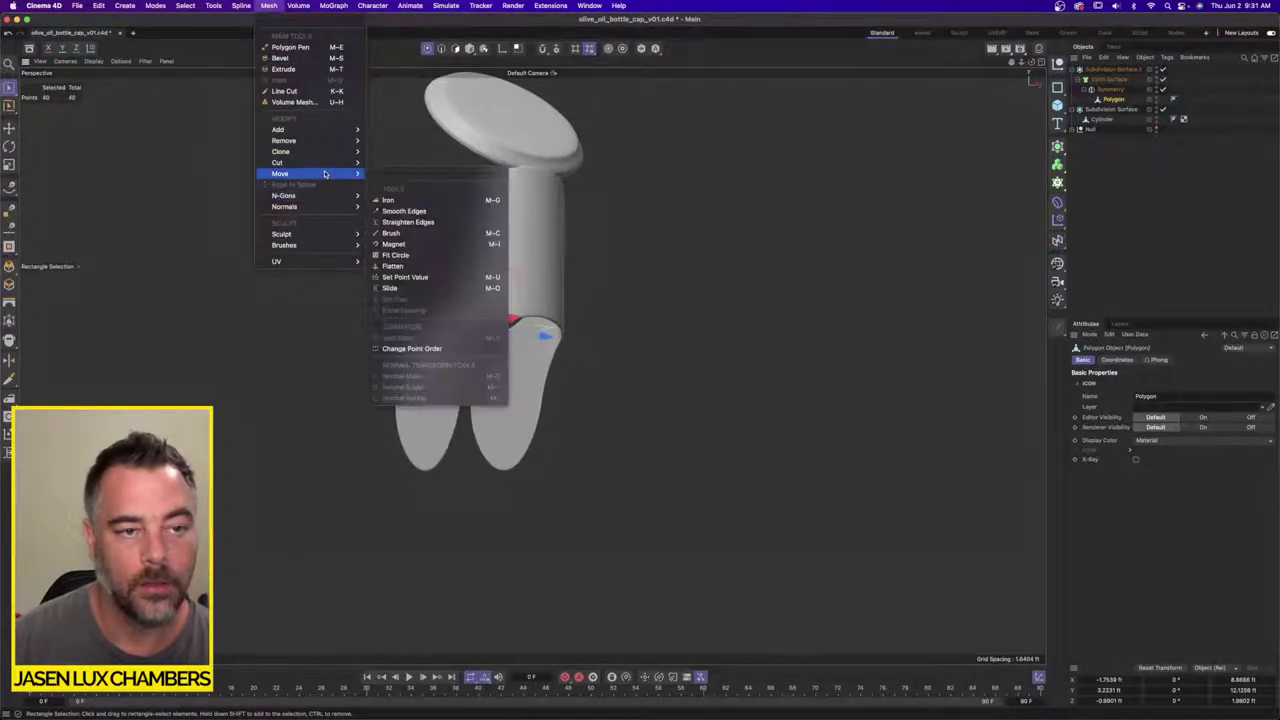
pyautogui.click(400, 198)
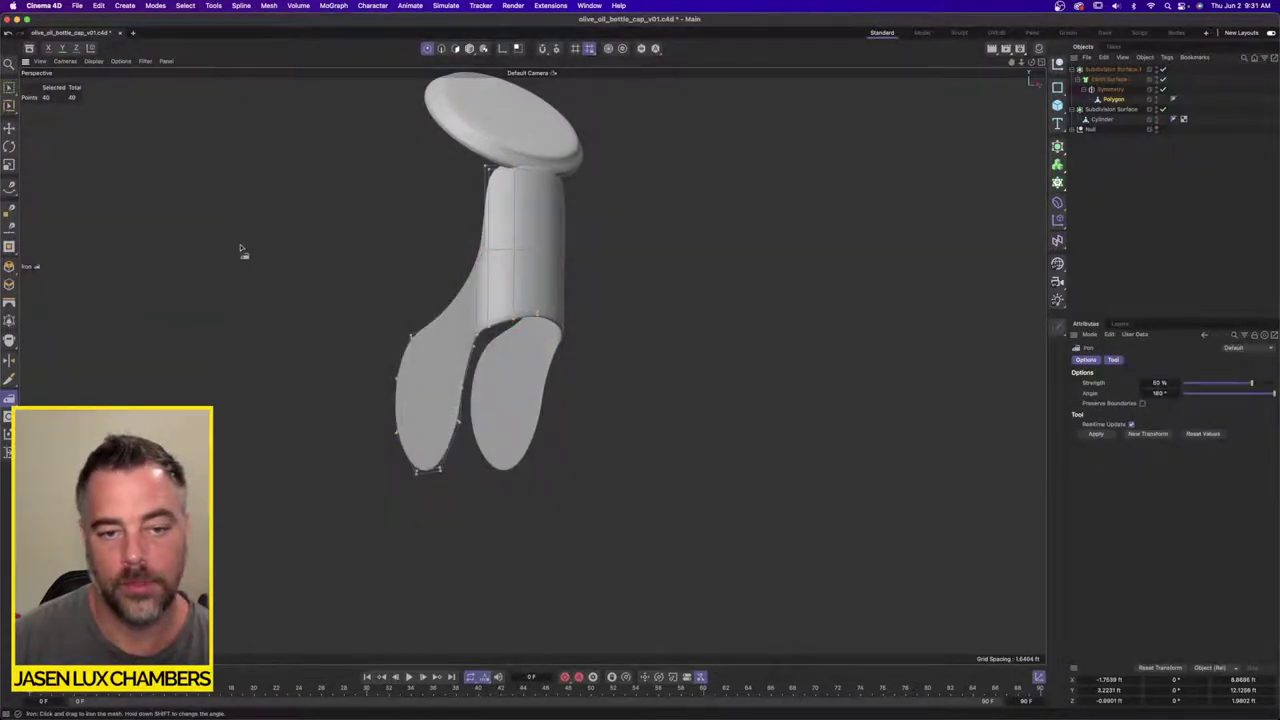
pyautogui.moveTo(240, 249); pyautogui.dragTo(282, 208)
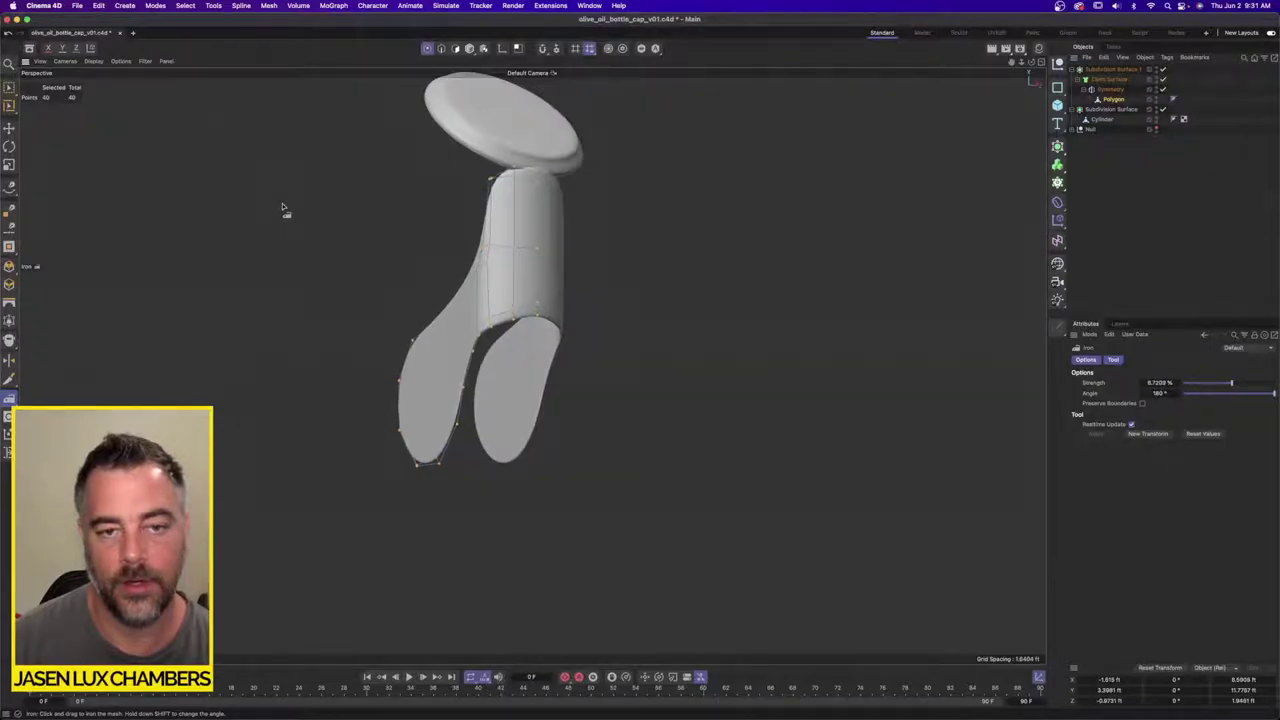
# Step: Show the model in four views against the reference image and add a Rectangle spline in the XY plane
pyautogui.click(1120, 222)
pyautogui.keyDown('alt'); pyautogui.moveTo(471, 303); pyautogui.dragTo(748, 348); pyautogui.keyUp('alt')
pyautogui.click(1040, 63)
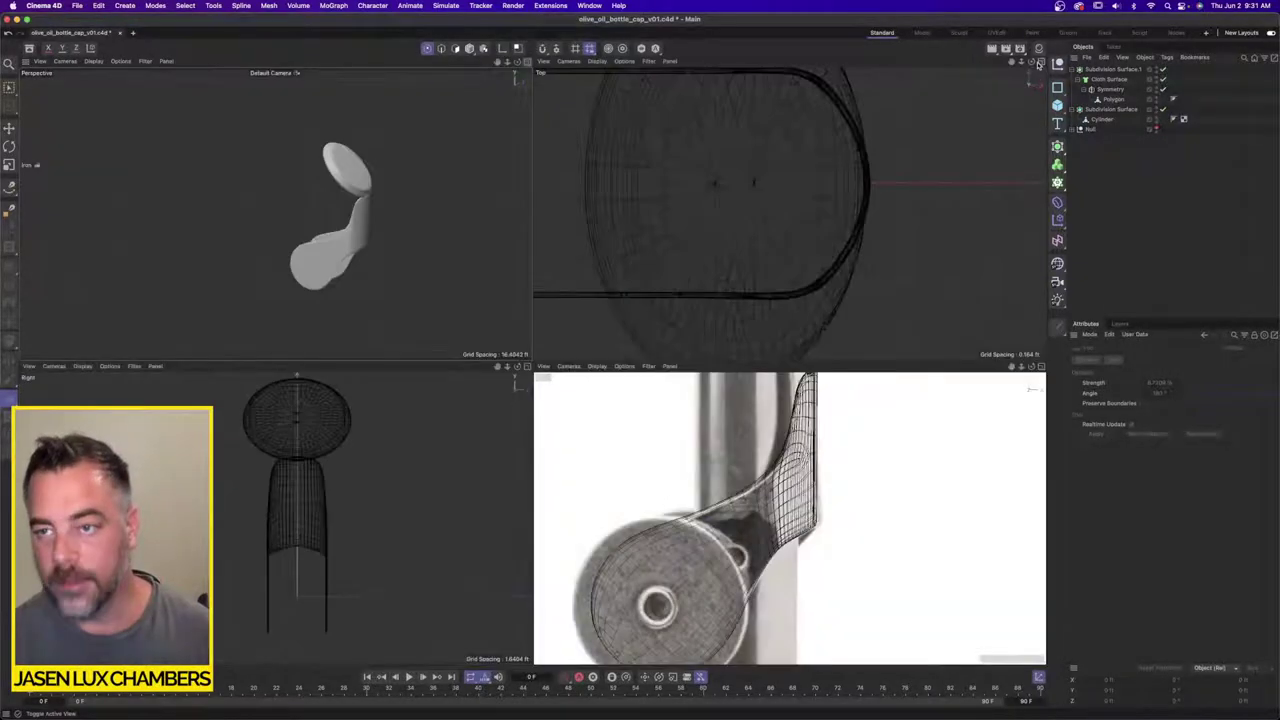
pyautogui.scroll(5, 789, 542)
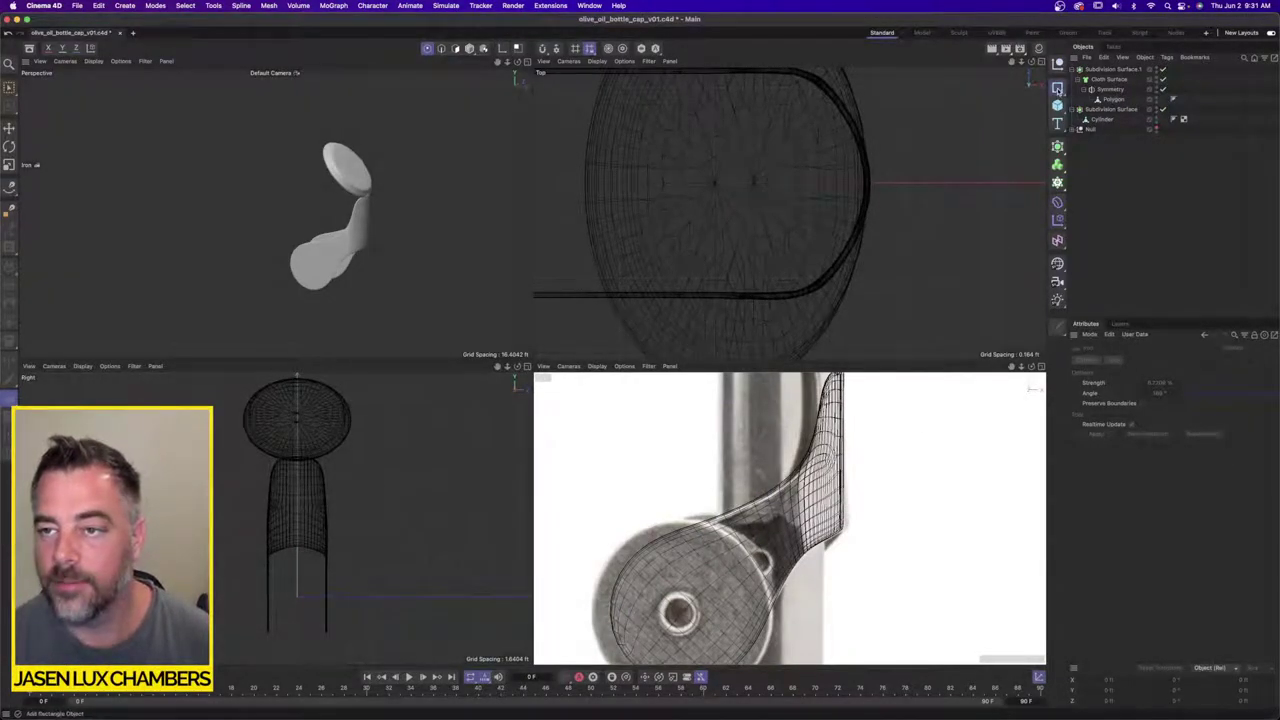
pyautogui.click(1057, 87)
pyautogui.click(1100, 139)
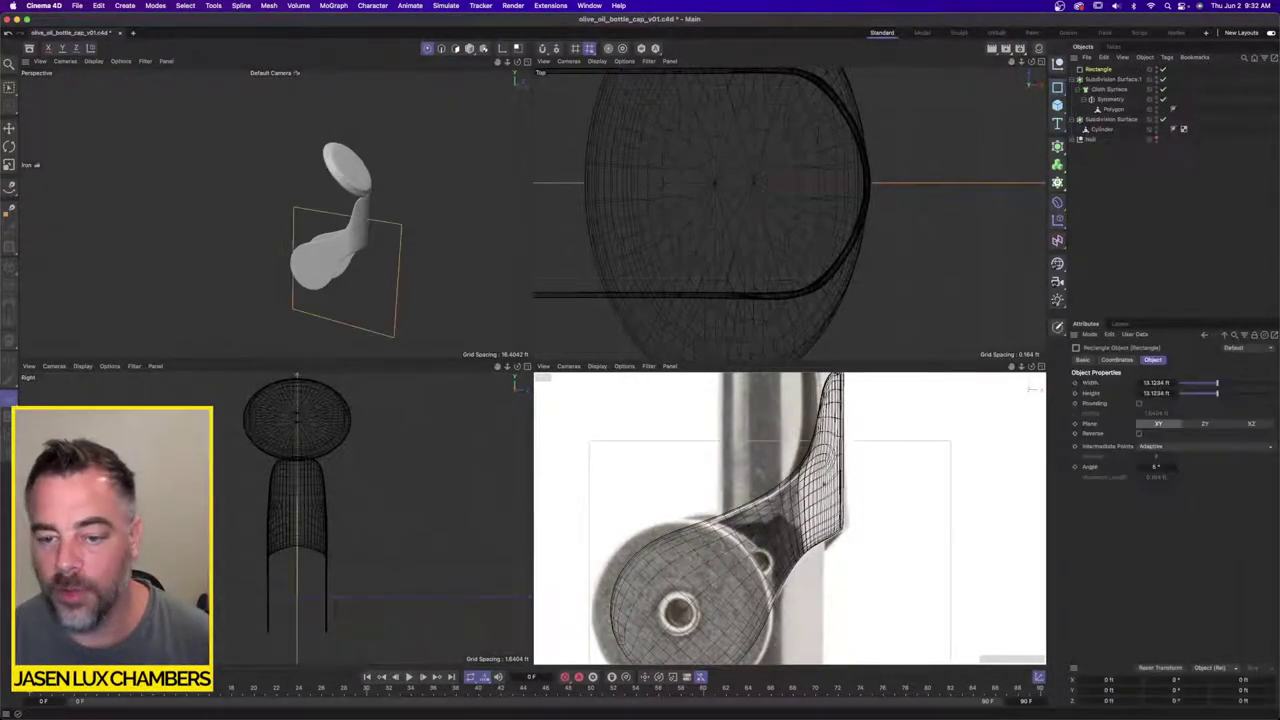
# Step: Move the rectangle spline over the round disc in the front reference and rotate it about -34° to match the arm's slant
pyautogui.click(16, 128)
pyautogui.scroll(-1, 809, 545)
pyautogui.moveTo(875, 599); pyautogui.dragTo(827, 571)
pyautogui.click(9, 146)
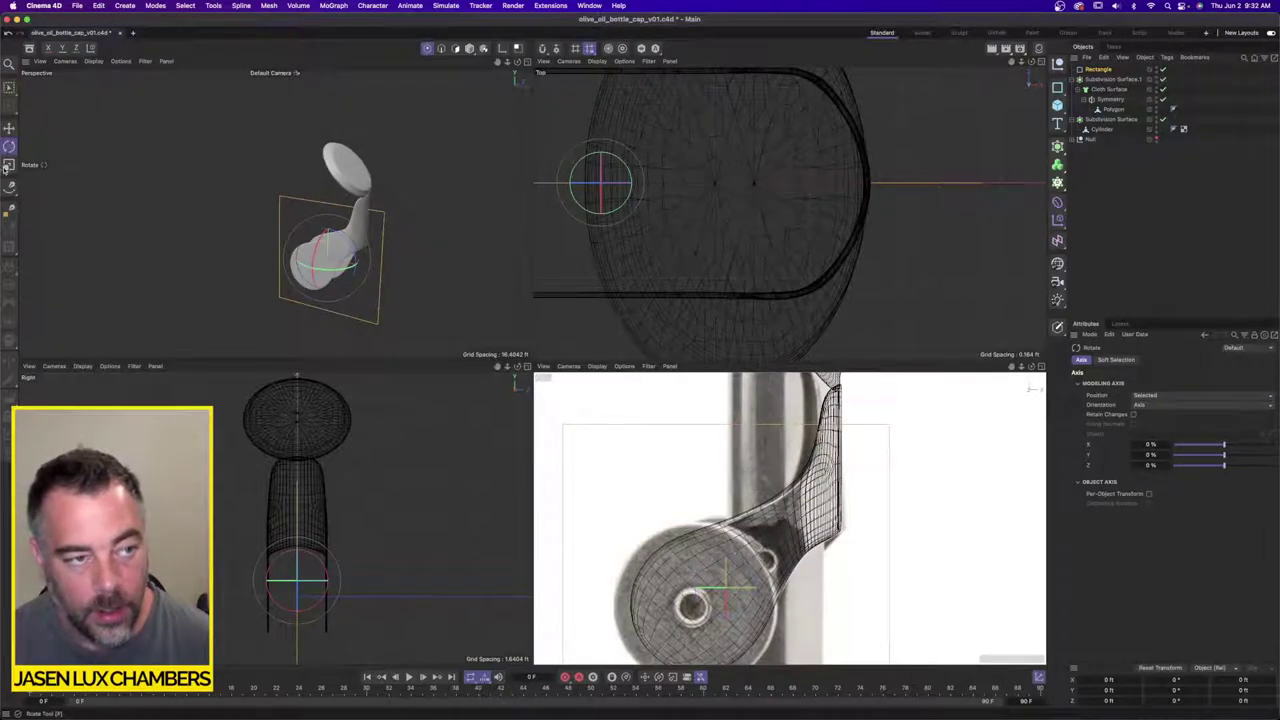
pyautogui.moveTo(777, 470); pyautogui.dragTo(687, 468)
# Step: Scale the tilted rectangle spline down uniformly to about 0.76 ft per side
pyautogui.click(9, 164)
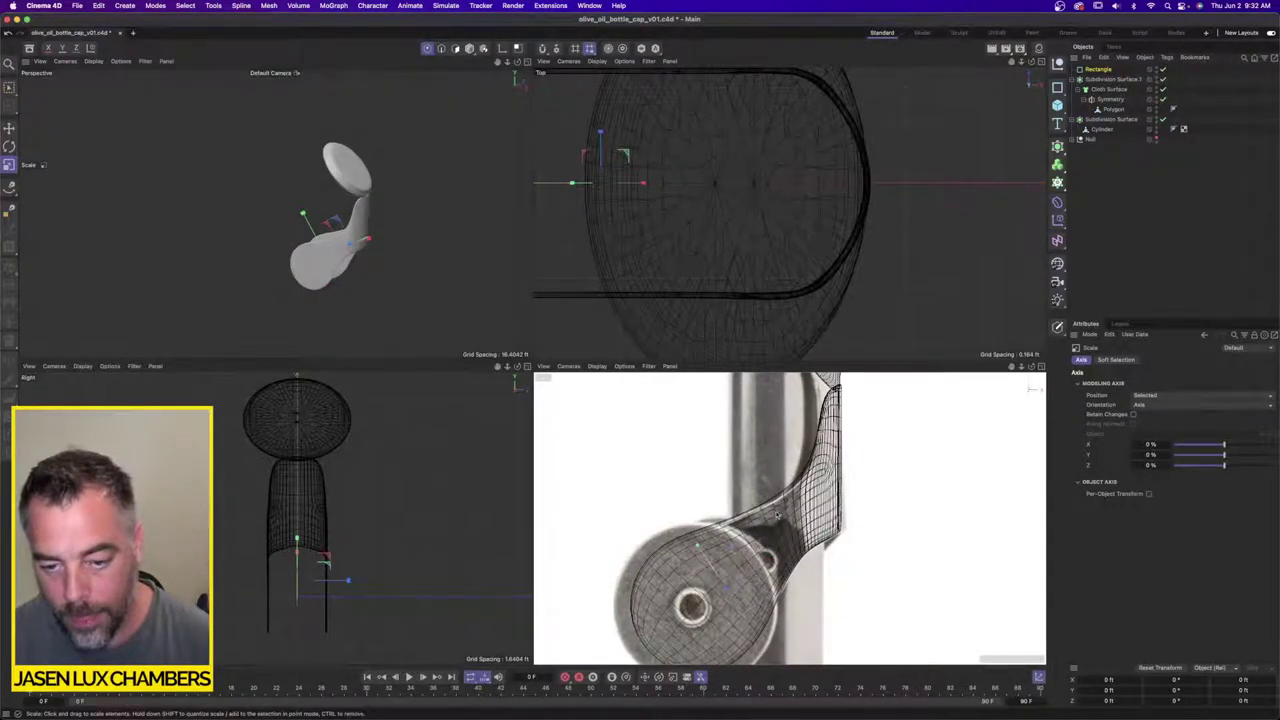
pyautogui.scroll(5, 777, 514)
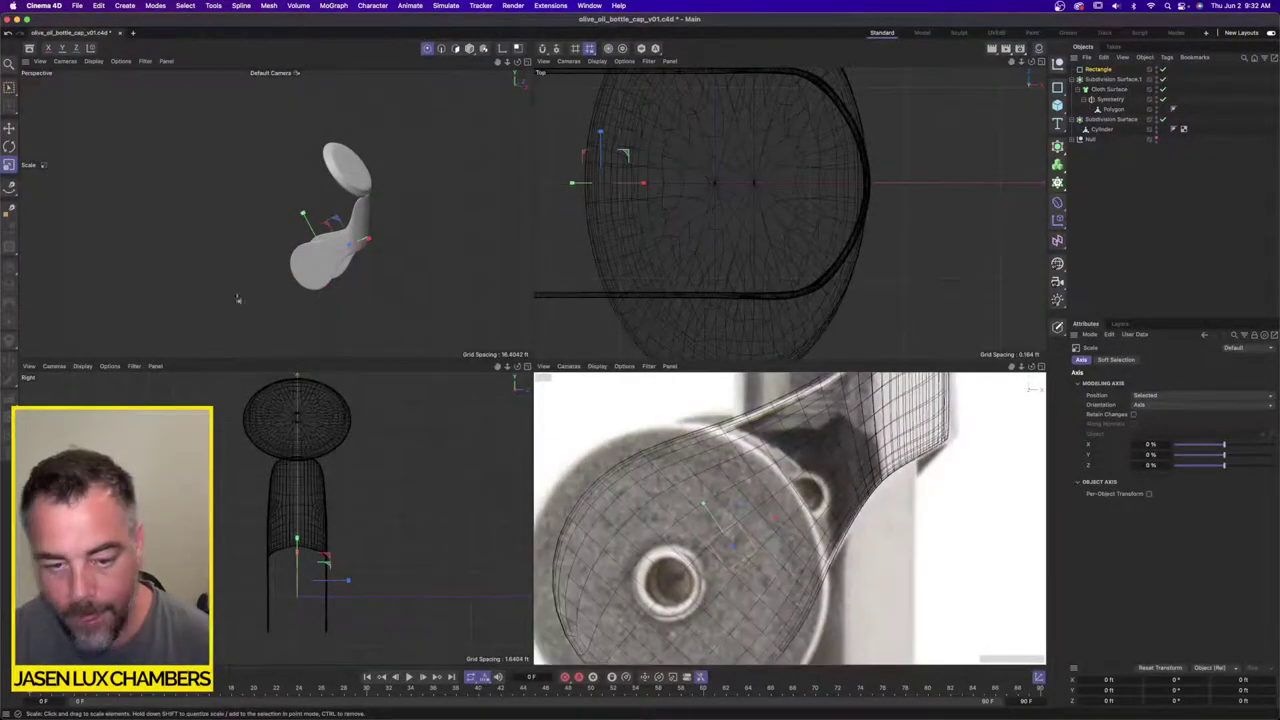
pyautogui.click(9, 128)
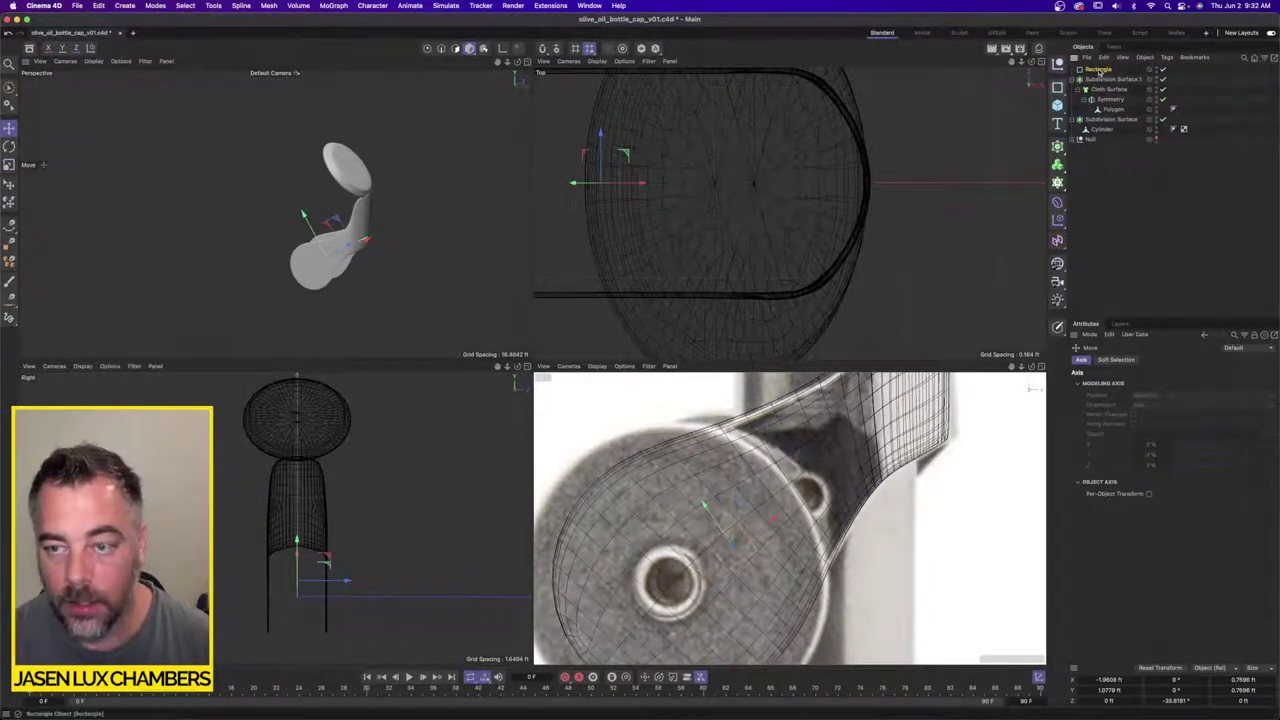
# Step: Enlarge the Rectangle spline to about 4.51 by 1.27 ft and enable rounding with a radius of about 0.64 ft
pyautogui.click(1099, 70)
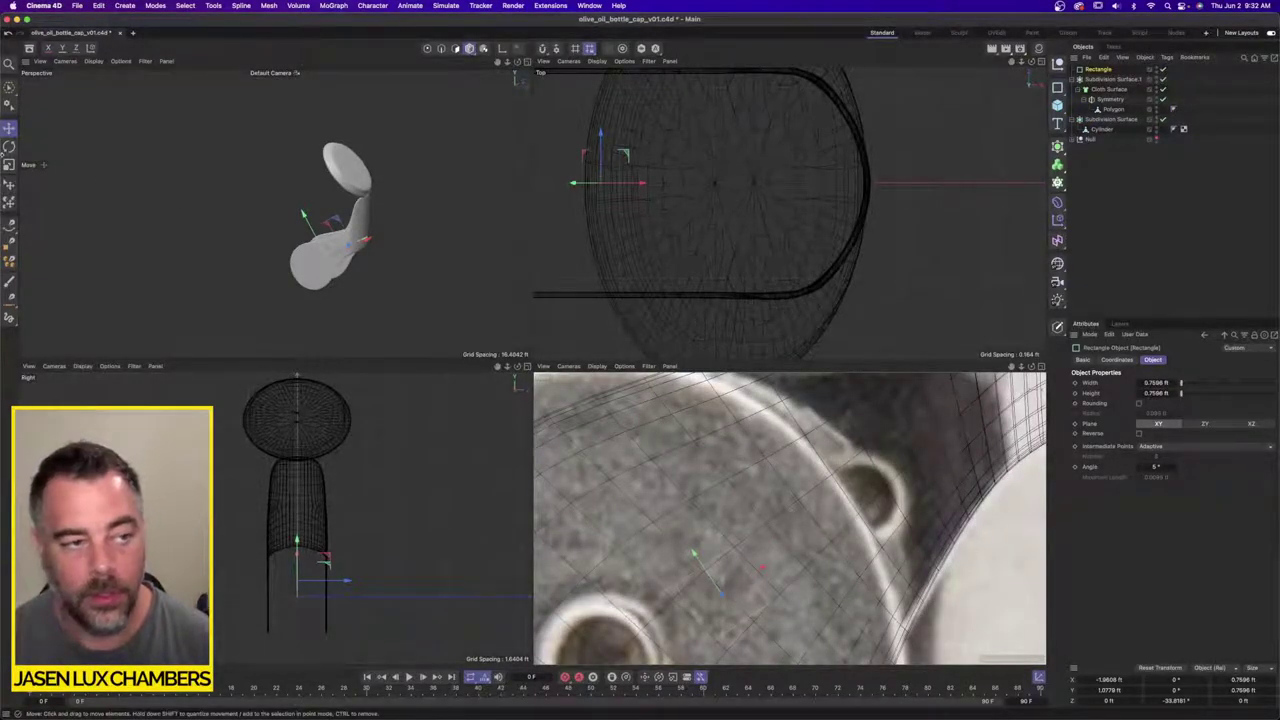
pyautogui.press('t')
pyautogui.moveTo(930, 533); pyautogui.dragTo(783, 567)
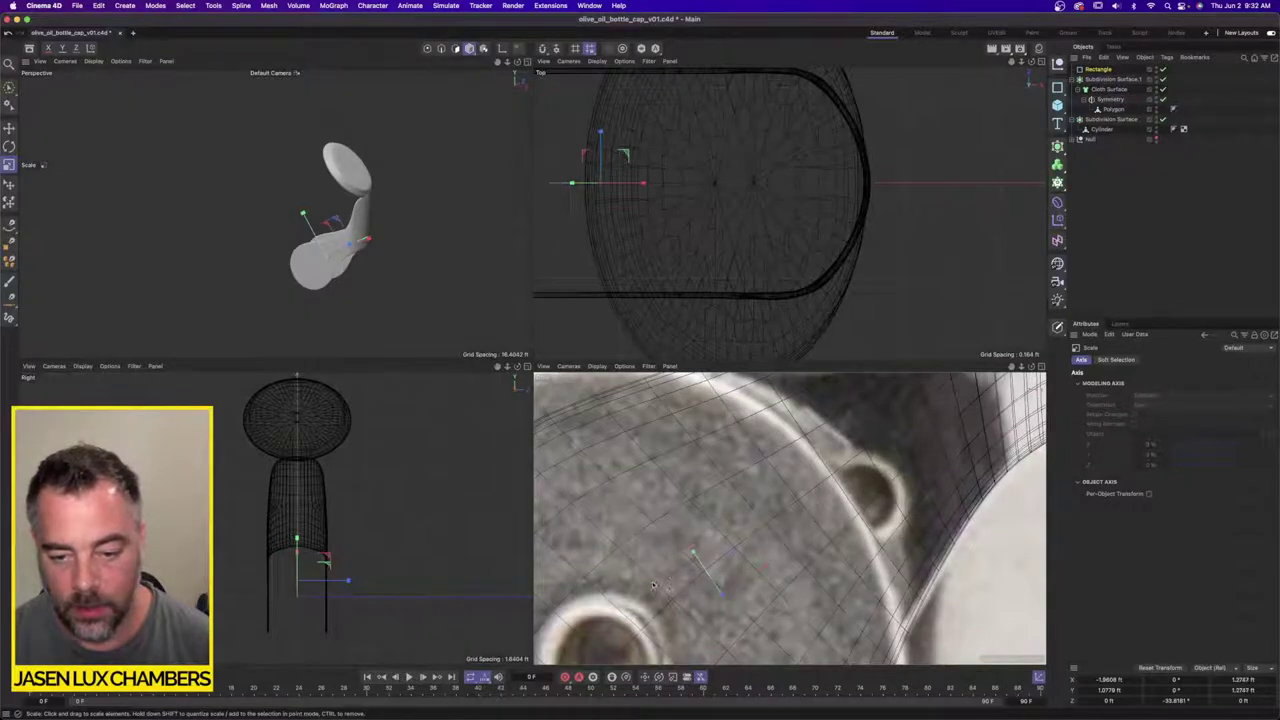
pyautogui.click(1097, 69)
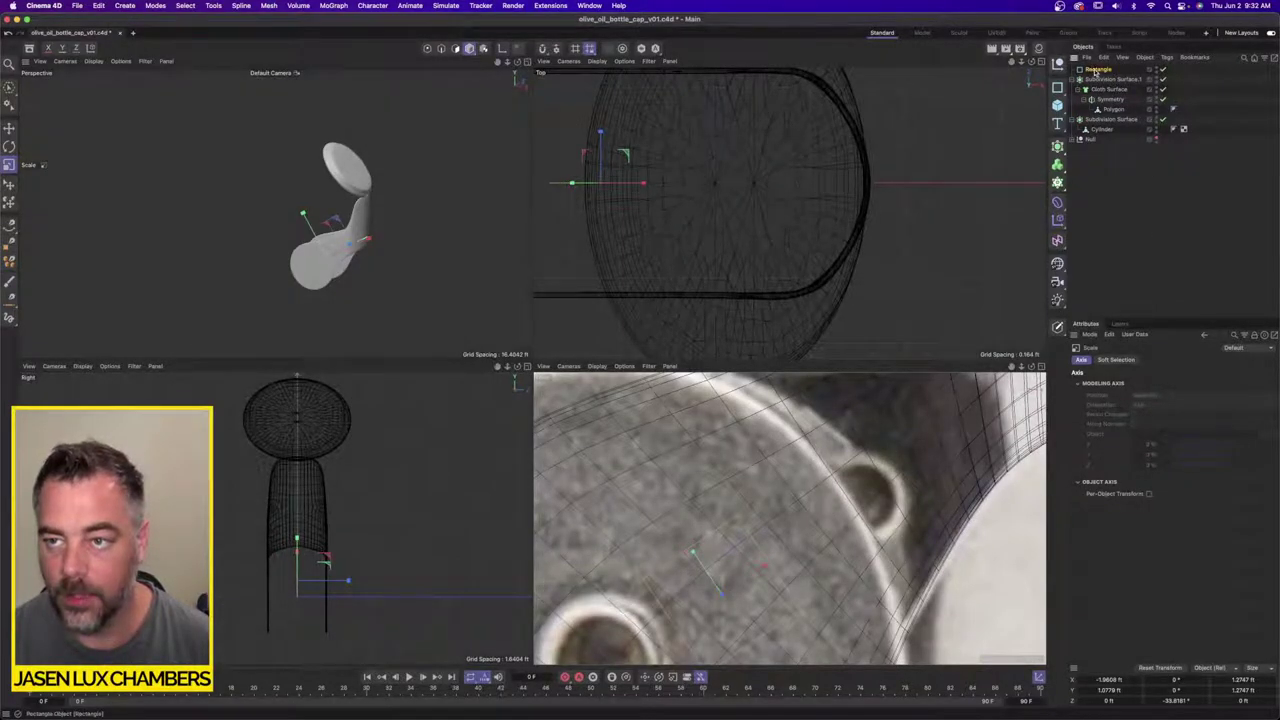
pyautogui.moveTo(1183, 383); pyautogui.dragTo(1190, 384)
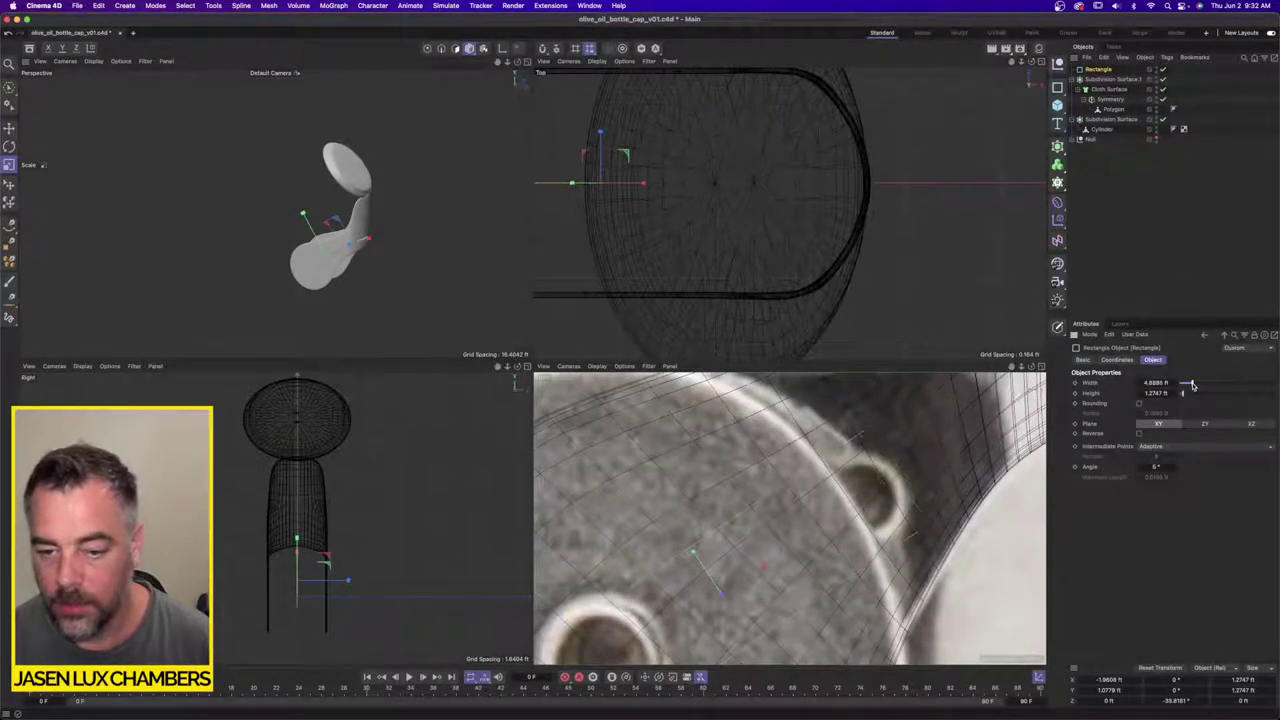
pyautogui.keyDown('alt'); pyautogui.moveTo(902, 464); pyautogui.dragTo(829, 467, button='right'); pyautogui.keyUp('alt')
pyautogui.scroll(4, 830, 468)
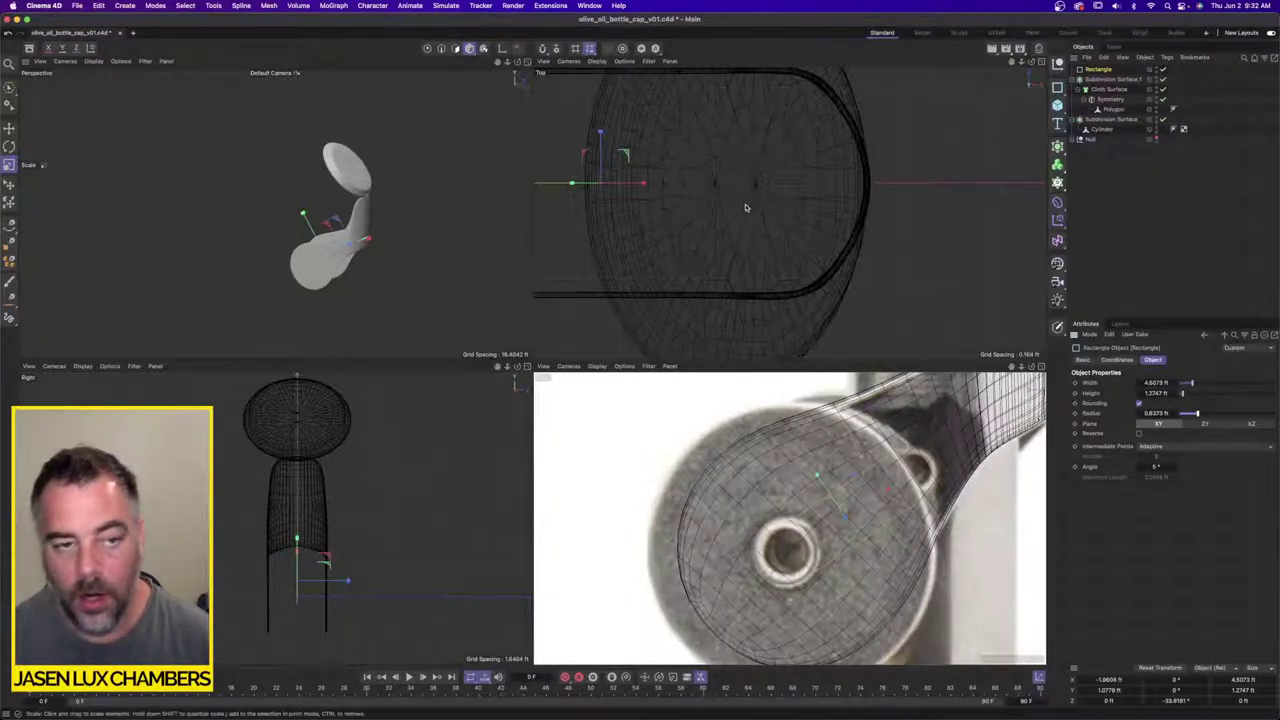
# Step: Nest the Rectangle in an Extrude generator and move the spline to about -3.07 ft in Z, outside the bracket's side wall
pyautogui.click(1058, 146)
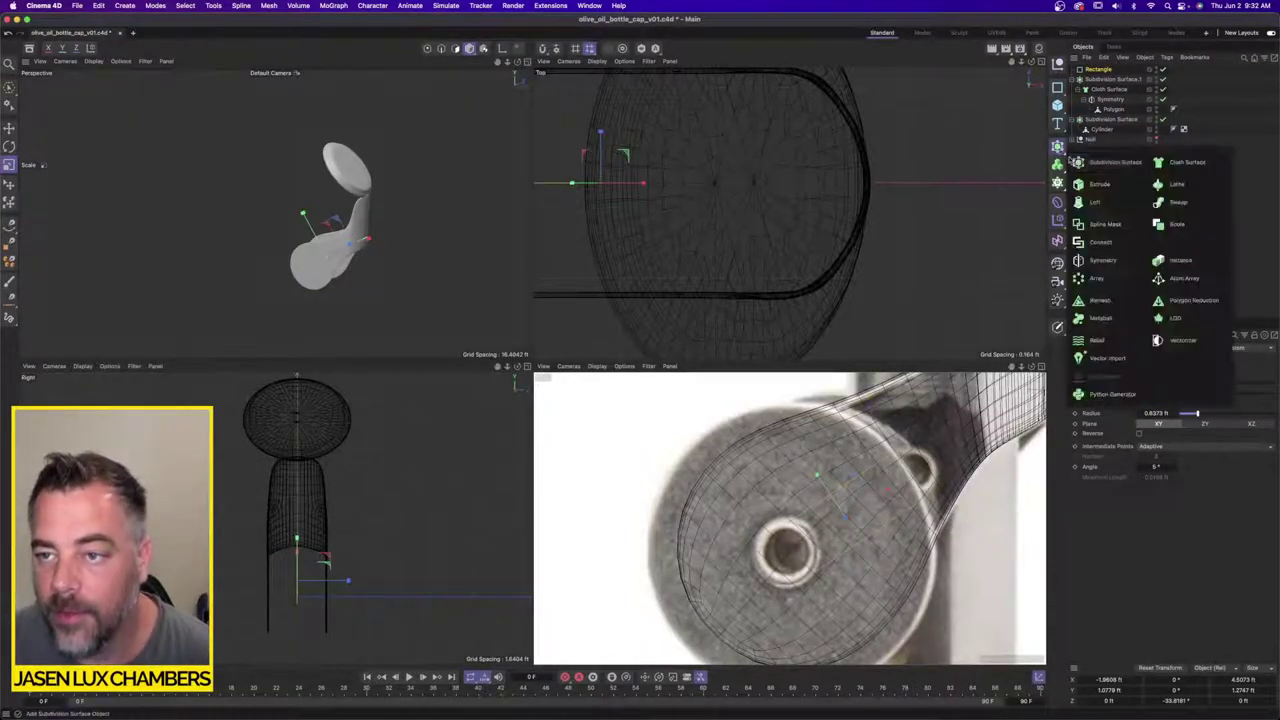
pyautogui.keyDown('alt'); pyautogui.click(1099, 184); pyautogui.keyUp('alt')
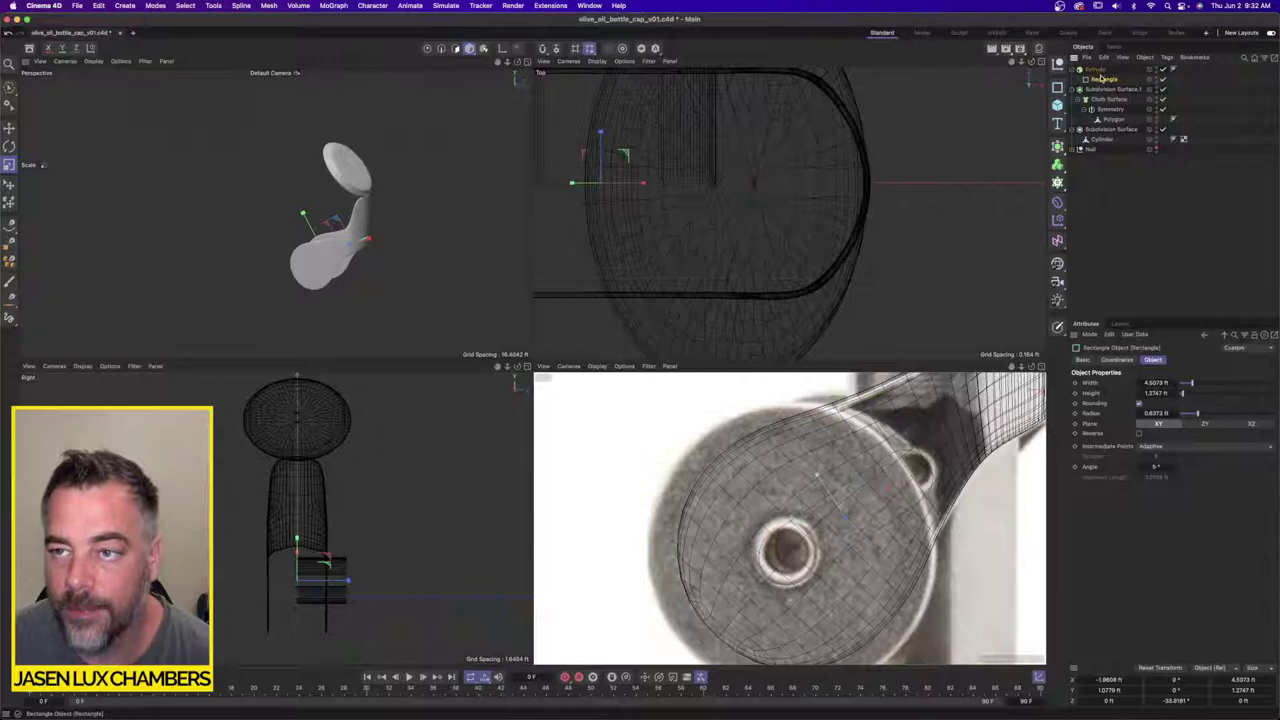
pyautogui.press('e')
pyautogui.scroll(3, 406, 221)
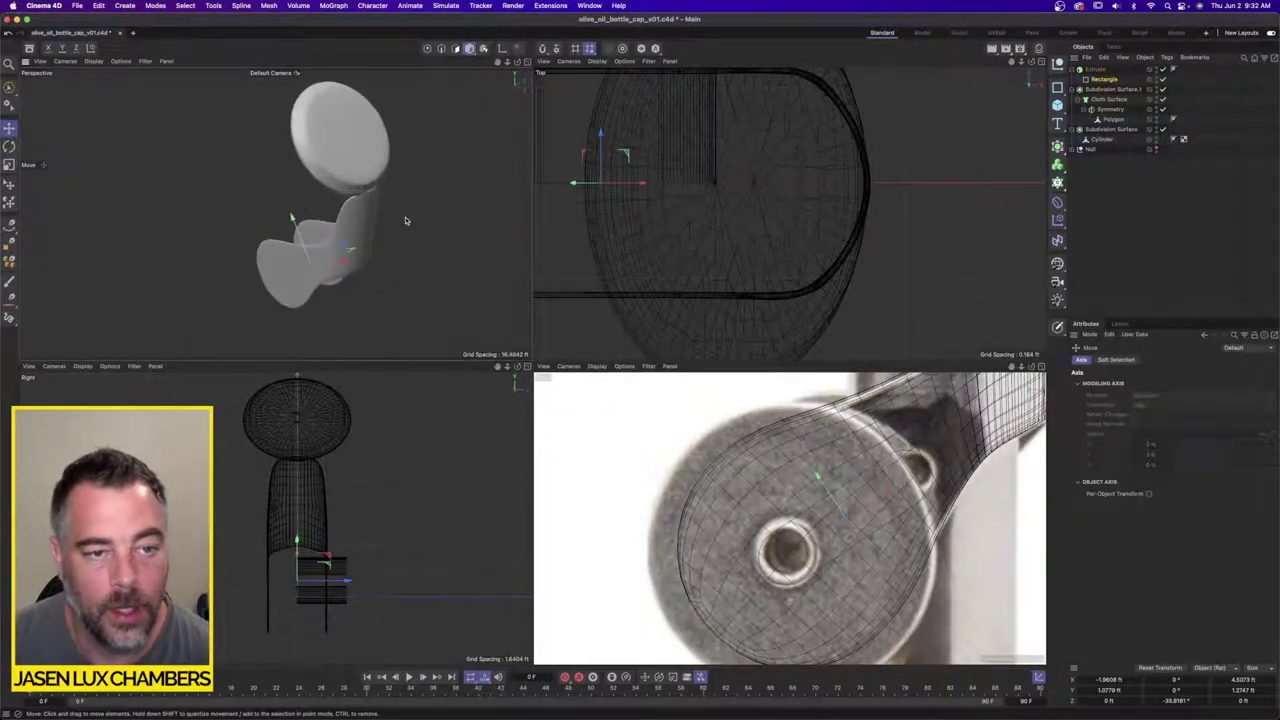
pyautogui.moveTo(345, 245); pyautogui.dragTo(314, 262)
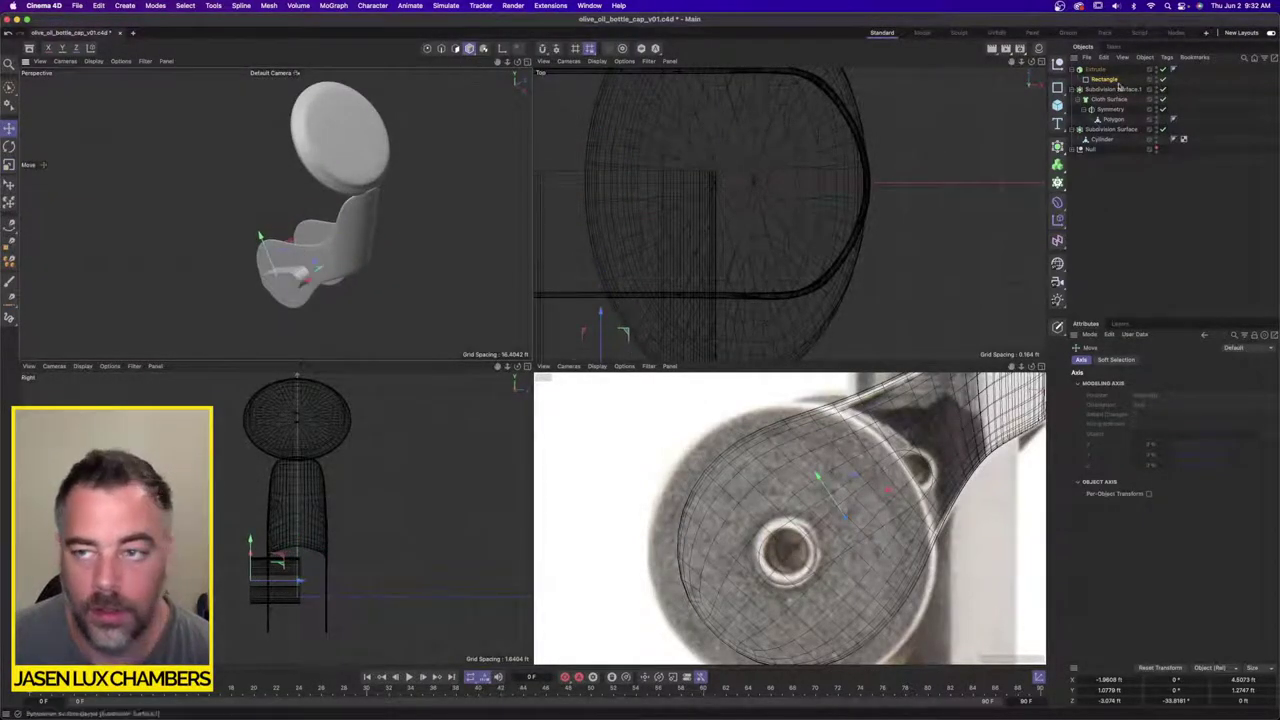
pyautogui.keyDown('alt'); pyautogui.moveTo(350, 220); pyautogui.dragTo(512, 234); pyautogui.keyUp('alt')
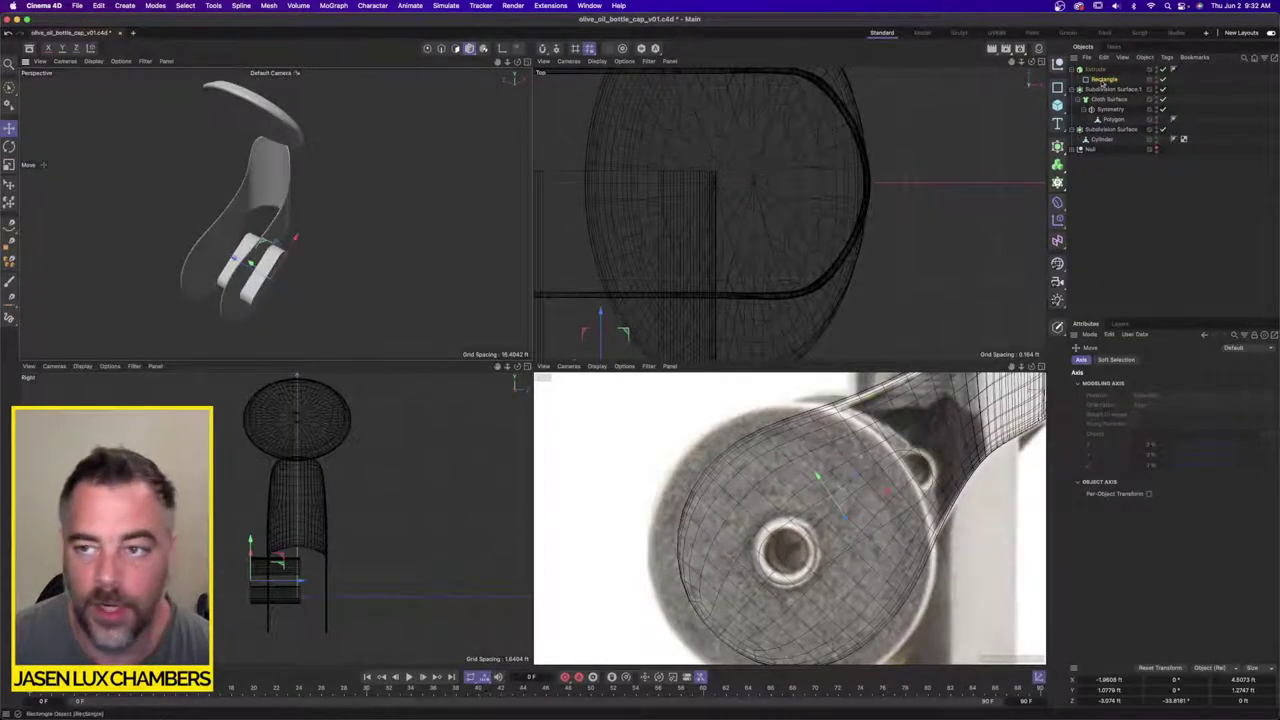
# Step: Increase the Extrude's offset to about 6.76 ft to carry the solid through both side walls of the bracket
pyautogui.click(1097, 70)
pyautogui.keyDown('alt'); pyautogui.moveTo(420, 240); pyautogui.dragTo(275, 212); pyautogui.keyUp('alt')
pyautogui.moveTo(1193, 392); pyautogui.dragTo(1201, 392)
pyautogui.keyDown('alt'); pyautogui.moveTo(358, 325); pyautogui.dragTo(335, 308); pyautogui.keyUp('alt')
pyautogui.keyDown('alt'); pyautogui.moveTo(335, 308); pyautogui.dragTo(385, 300, button='right'); pyautogui.keyUp('alt')
pyautogui.moveTo(206, 307); pyautogui.dragTo(211, 310)
pyautogui.keyDown('alt'); pyautogui.moveTo(360, 290); pyautogui.dragTo(225, 284); pyautogui.keyUp('alt')
pyautogui.keyDown('alt'); pyautogui.moveTo(300, 285); pyautogui.dragTo(298, 203, button='middle'); pyautogui.keyUp('alt')
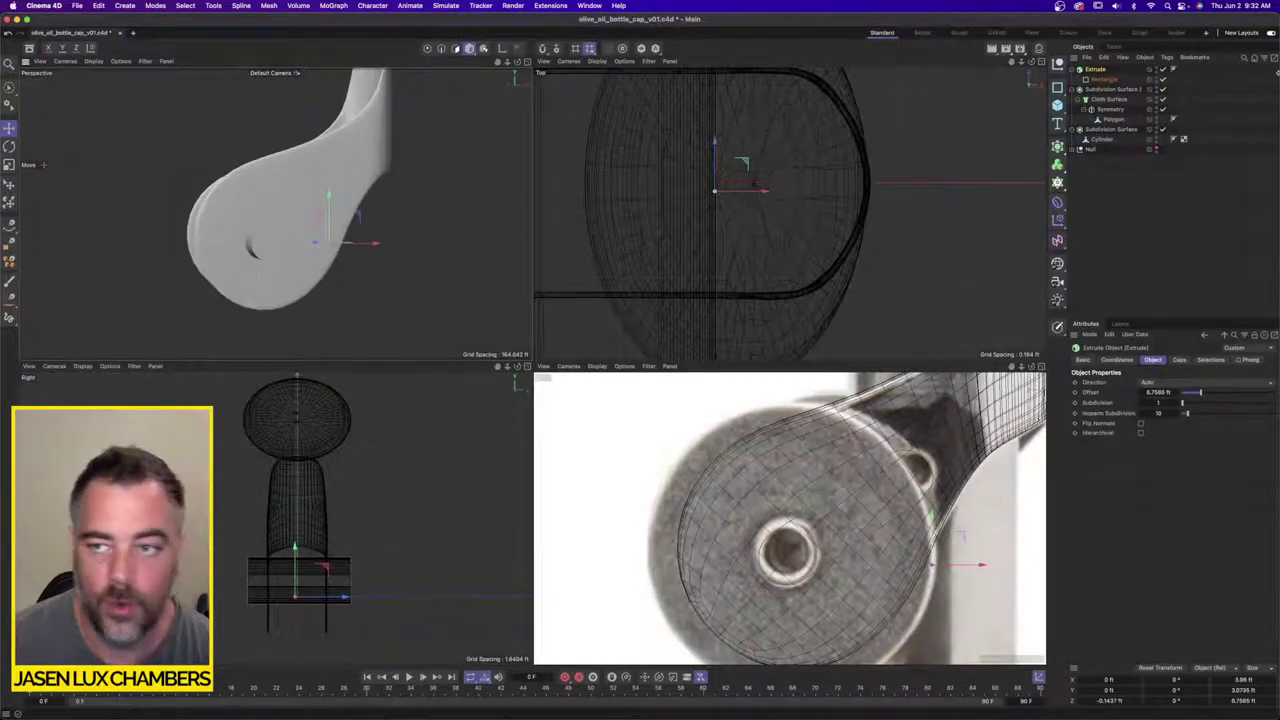
# Step: Add a Boole that subtracts the Extrude from Subdivision Surface.1, with the subdivided bracket as its first child
pyautogui.click(1058, 145)
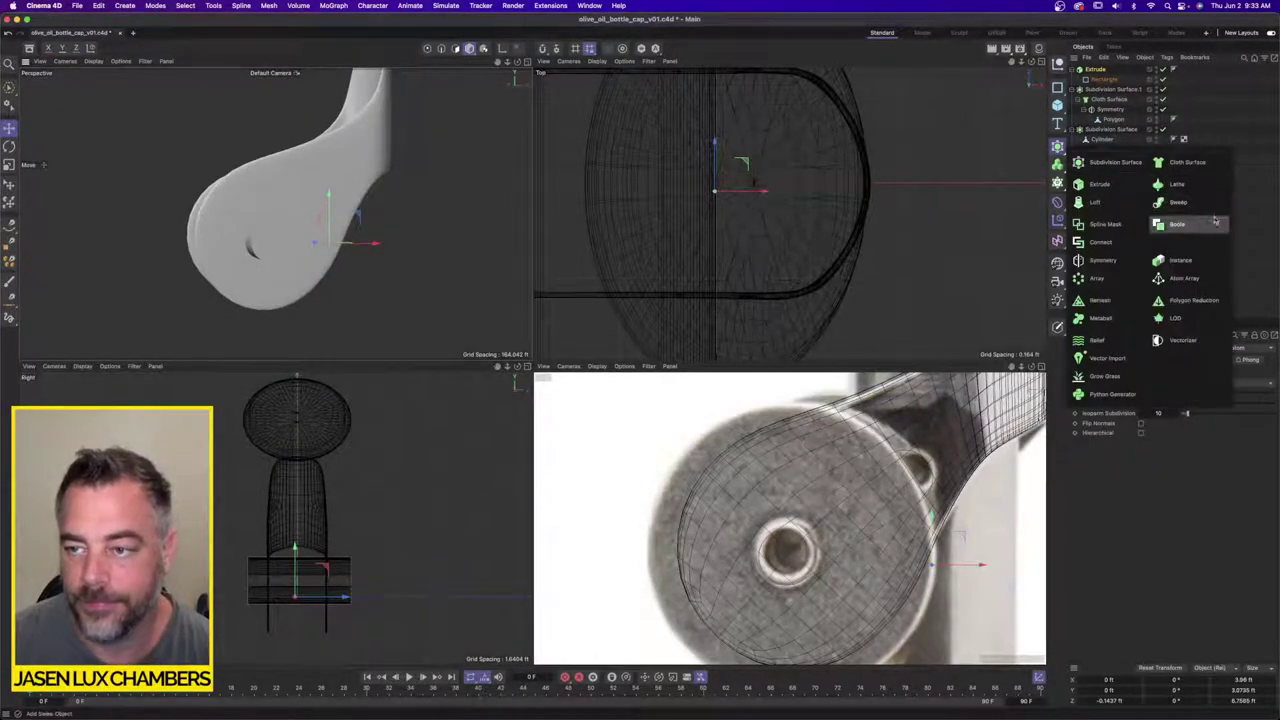
pyautogui.click(1215, 221)
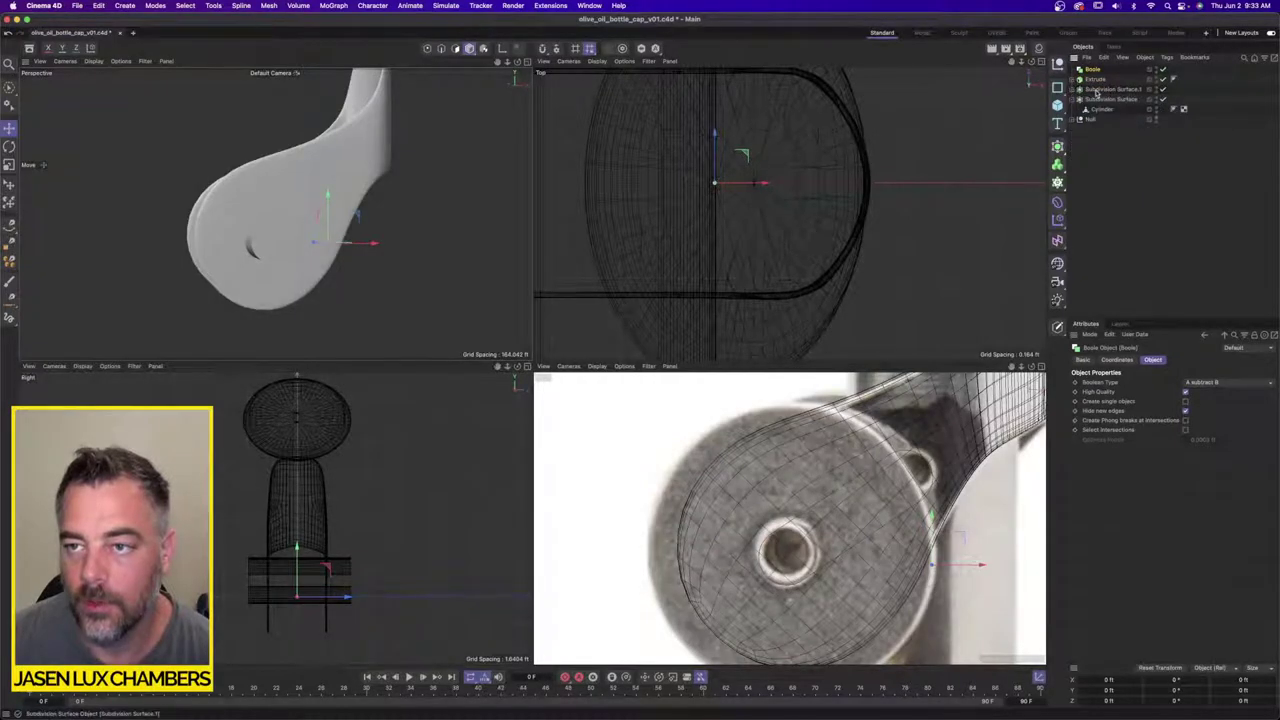
pyautogui.click(1096, 90)
pyautogui.keyDown('shift'); pyautogui.click(1096, 80); pyautogui.keyUp('shift')
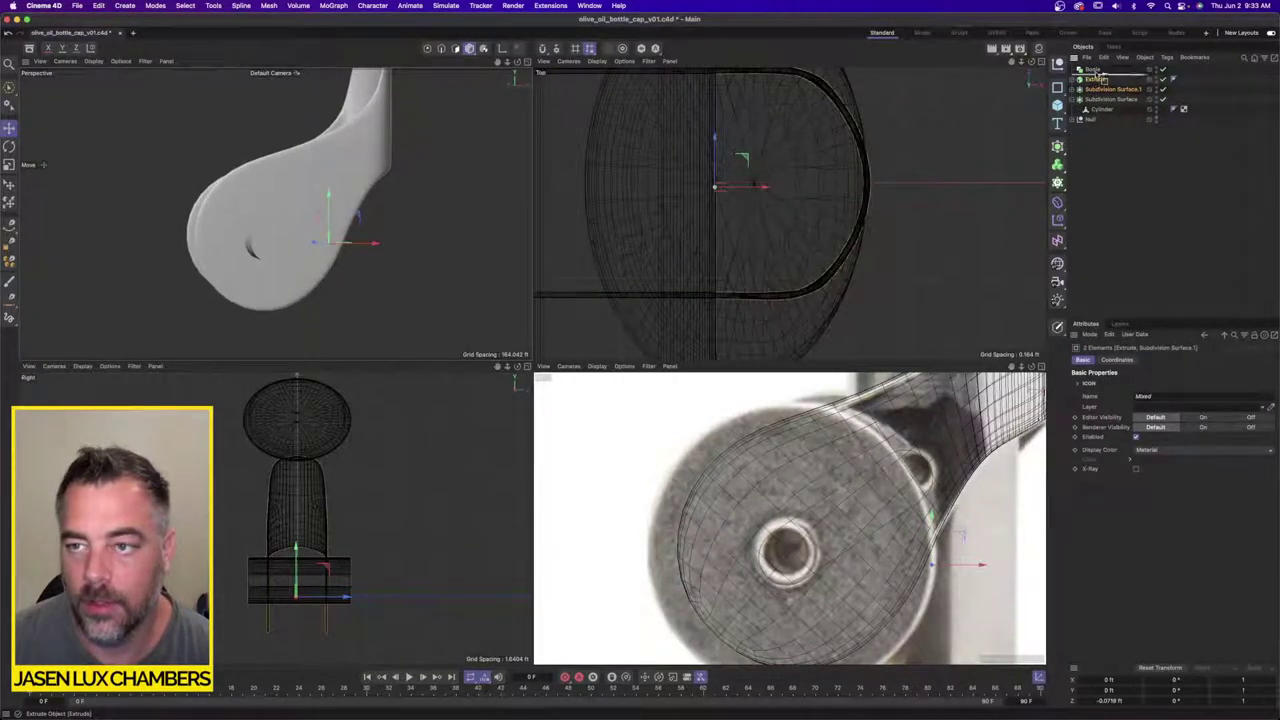
pyautogui.moveTo(1097, 75); pyautogui.dragTo(1106, 76)
pyautogui.click(1106, 91)
pyautogui.click(1110, 180)
# Step: Examine the slots cut through the bracket's side walls and the junction between the bracket and the round cap
pyautogui.moveTo(229, 183)
pyautogui.keyDown('alt'); pyautogui.mouseDown()
pyautogui.moveTo(278, 206)
pyautogui.moveTo(349, 200)
pyautogui.moveTo(191, 211)
pyautogui.moveTo(266, 230)
pyautogui.mouseUp(); pyautogui.keyUp('alt')
pyautogui.keyDown('alt'); pyautogui.moveTo(250, 229); pyautogui.dragTo(405, 208, button='right'); pyautogui.keyUp('alt')
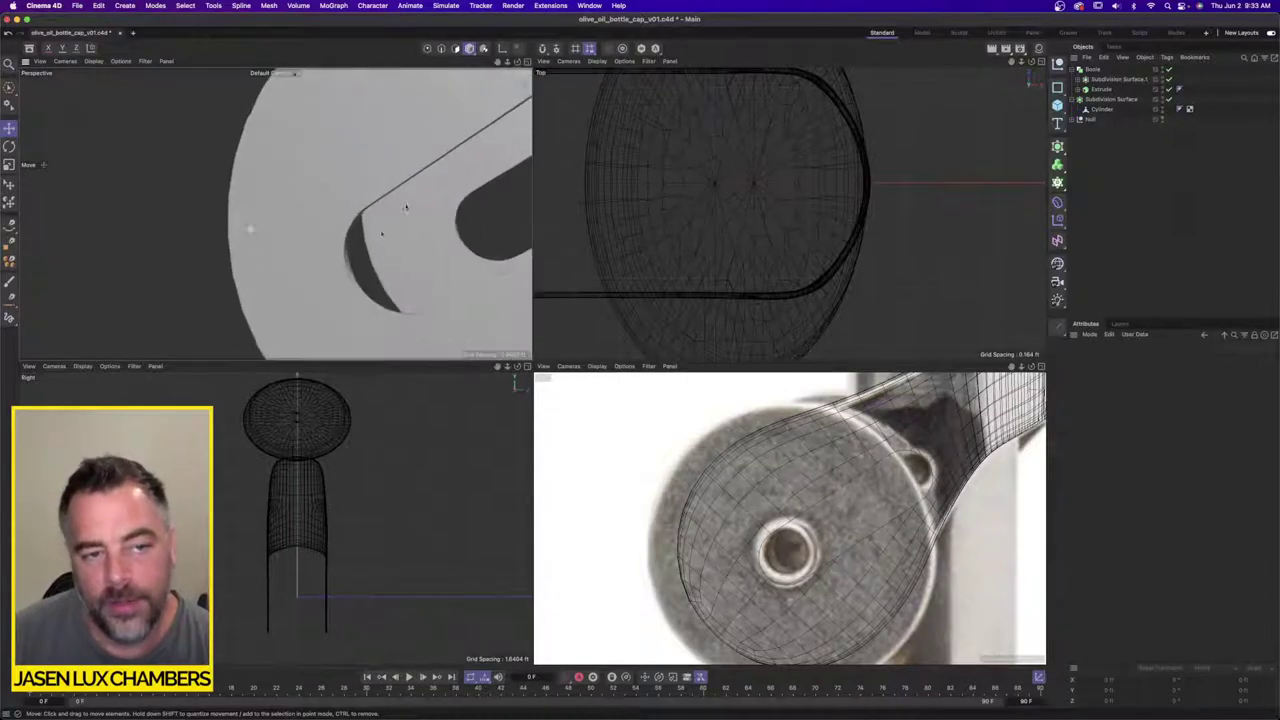
pyautogui.keyDown('alt'); pyautogui.moveTo(349, 227); pyautogui.dragTo(337, 238); pyautogui.keyUp('alt')
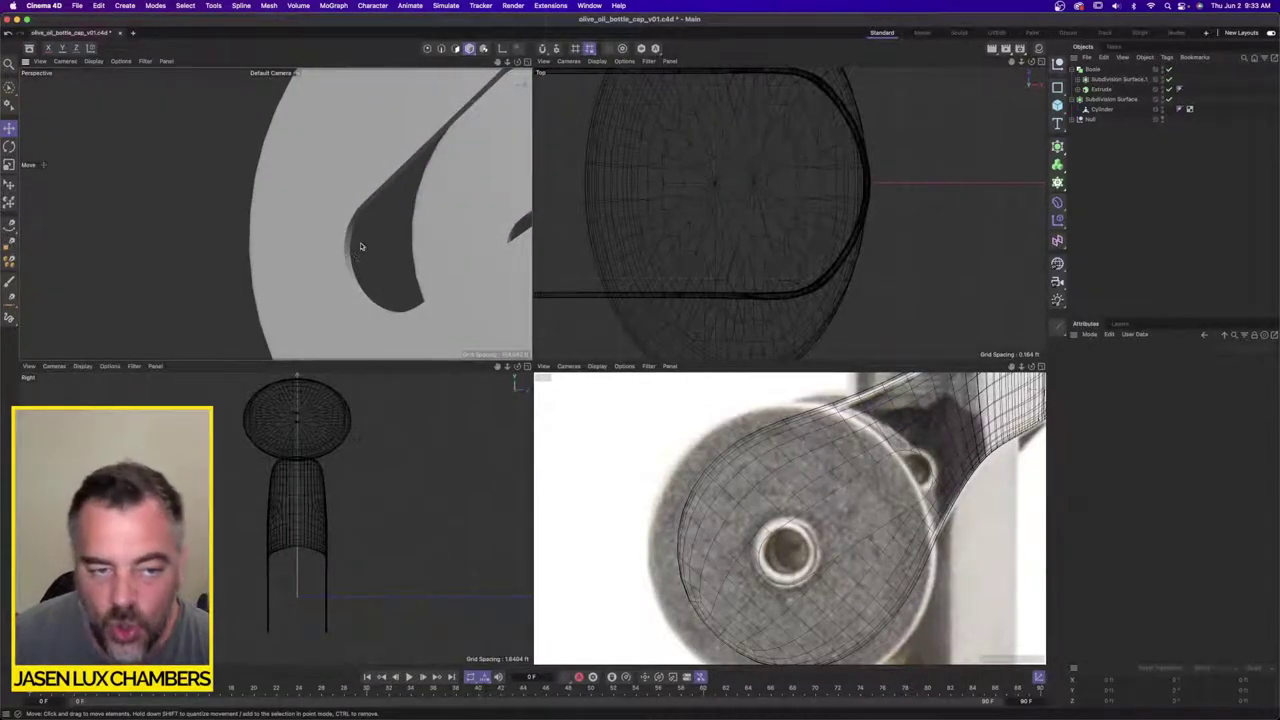
pyautogui.keyDown('alt'); pyautogui.moveTo(361, 246); pyautogui.dragTo(253, 249, button='right'); pyautogui.keyUp('alt')
pyautogui.keyDown('alt'); pyautogui.moveTo(409, 214); pyautogui.dragTo(250, 216, button='right'); pyautogui.keyUp('alt')
pyautogui.keyDown('alt'); pyautogui.moveTo(440, 214); pyautogui.dragTo(245, 216, button='middle'); pyautogui.keyUp('alt')
pyautogui.keyDown('alt'); pyautogui.moveTo(258, 217); pyautogui.dragTo(286, 214); pyautogui.keyUp('alt')
pyautogui.scroll(-4, 380, 265)
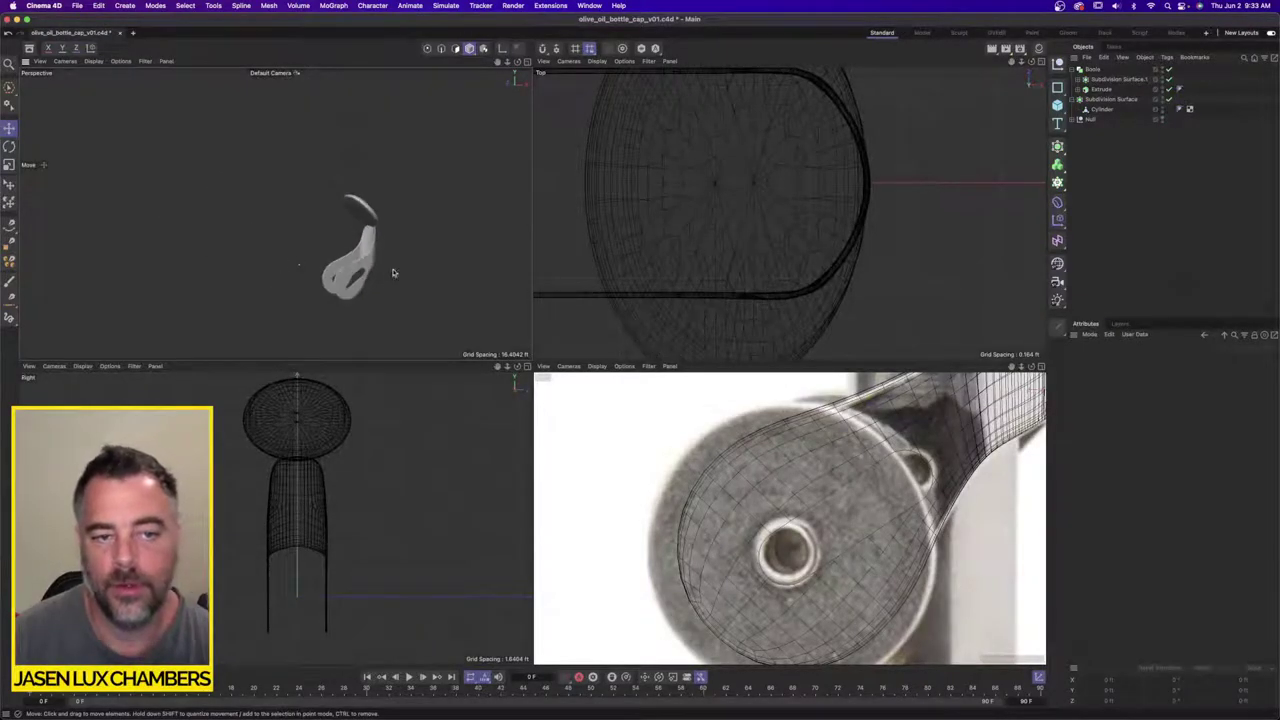
pyautogui.keyDown('alt'); pyautogui.moveTo(436, 287); pyautogui.dragTo(346, 260); pyautogui.keyUp('alt')
pyautogui.scroll(8, 429, 229)
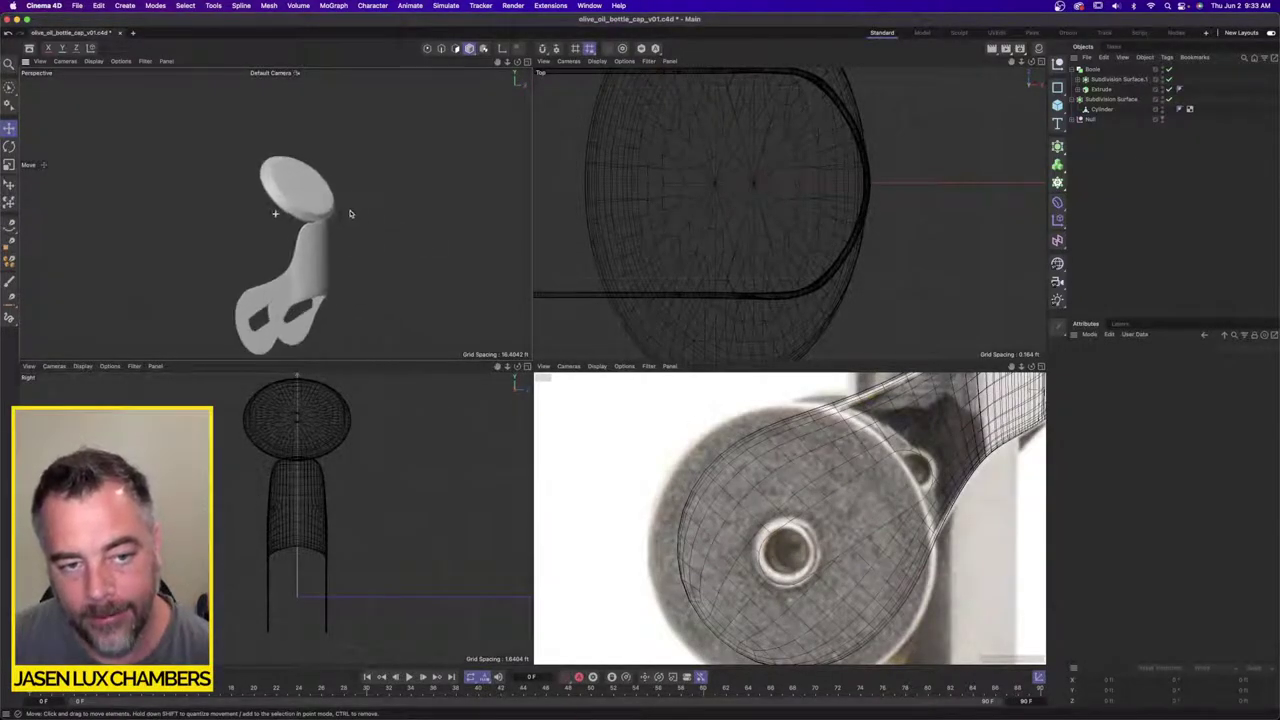
pyautogui.scroll(6, 298, 210)
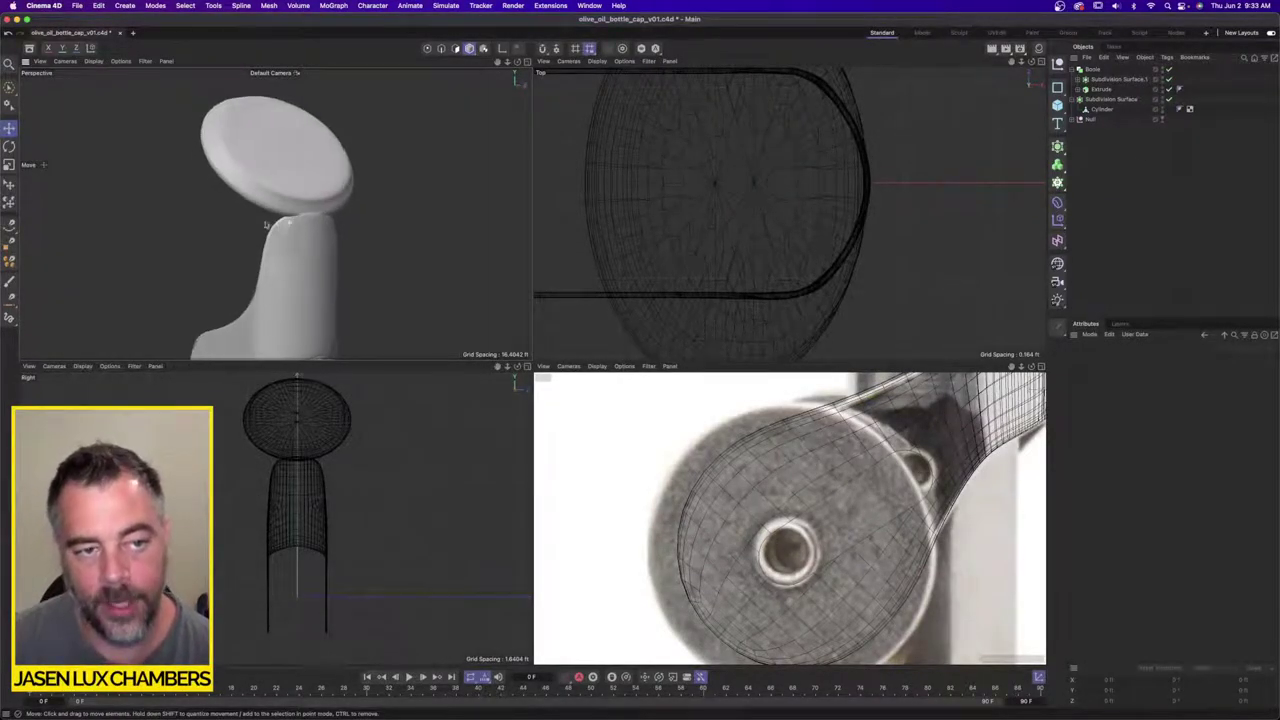
# Step: Enlarge the perspective view and move the Cylinder out of its Subdivision Surface to the top of the object hierarchy
pyautogui.click(527, 64)
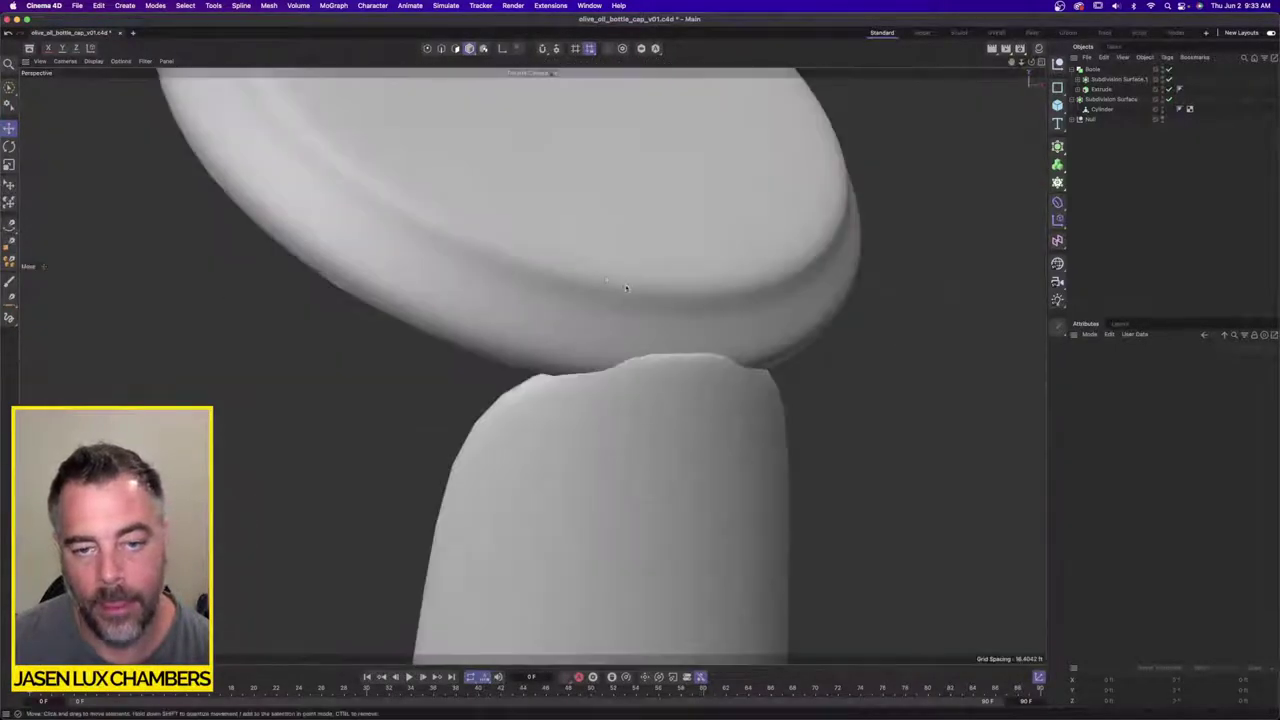
pyautogui.scroll(-2, 627, 289)
pyautogui.keyDown('alt'); pyautogui.moveTo(627, 289); pyautogui.dragTo(551, 281, button='middle'); pyautogui.keyUp('alt')
pyautogui.scroll(-3, 706, 299)
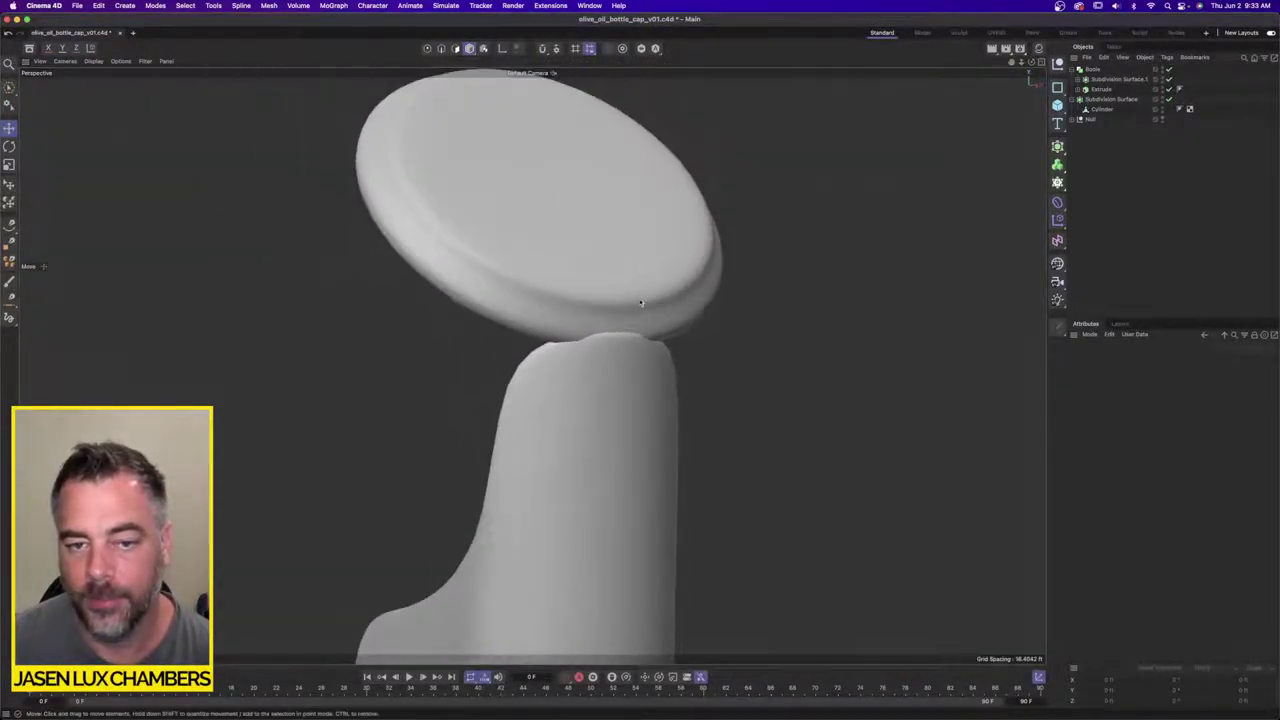
pyautogui.click(638, 262)
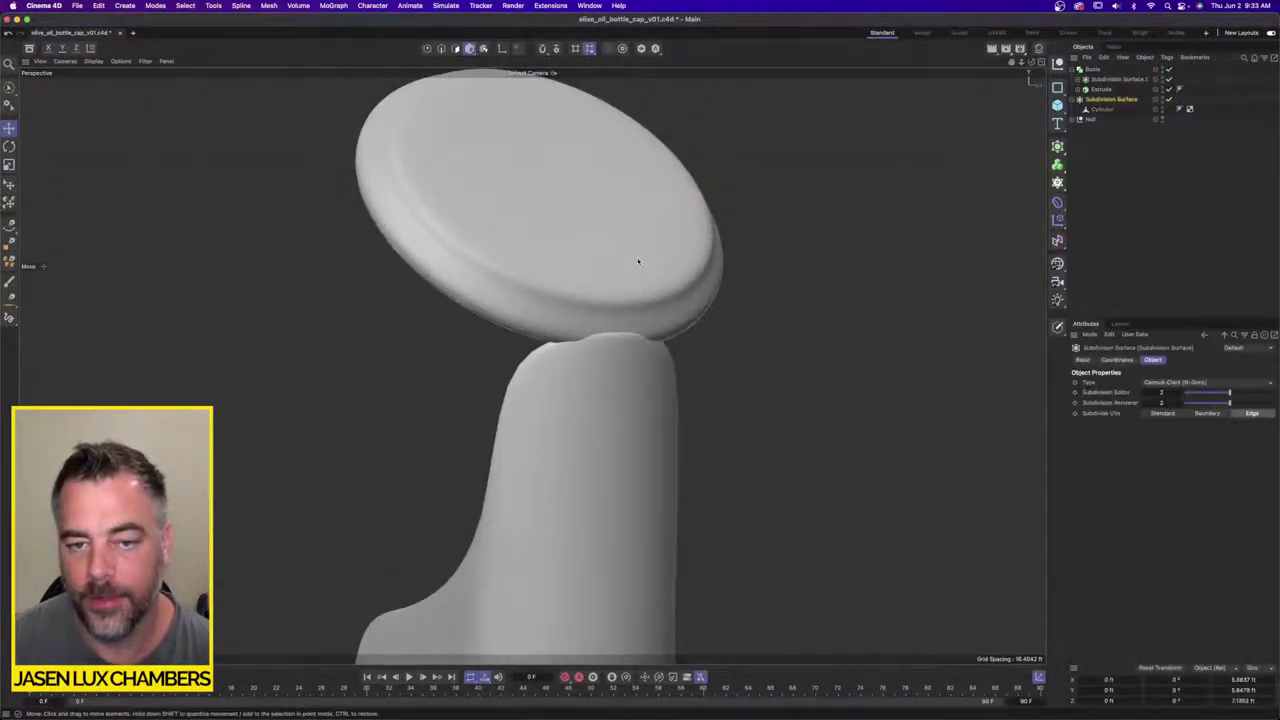
pyautogui.click(1101, 110)
pyautogui.moveTo(1101, 113); pyautogui.dragTo(1092, 66)
pyautogui.moveTo(607, 411)
pyautogui.keyDown('alt'); pyautogui.mouseDown()
pyautogui.moveTo(666, 420)
pyautogui.moveTo(531, 363)
pyautogui.moveTo(657, 400)
pyautogui.moveTo(603, 429)
pyautogui.moveTo(623, 403)
pyautogui.mouseUp(); pyautogui.keyUp('alt')
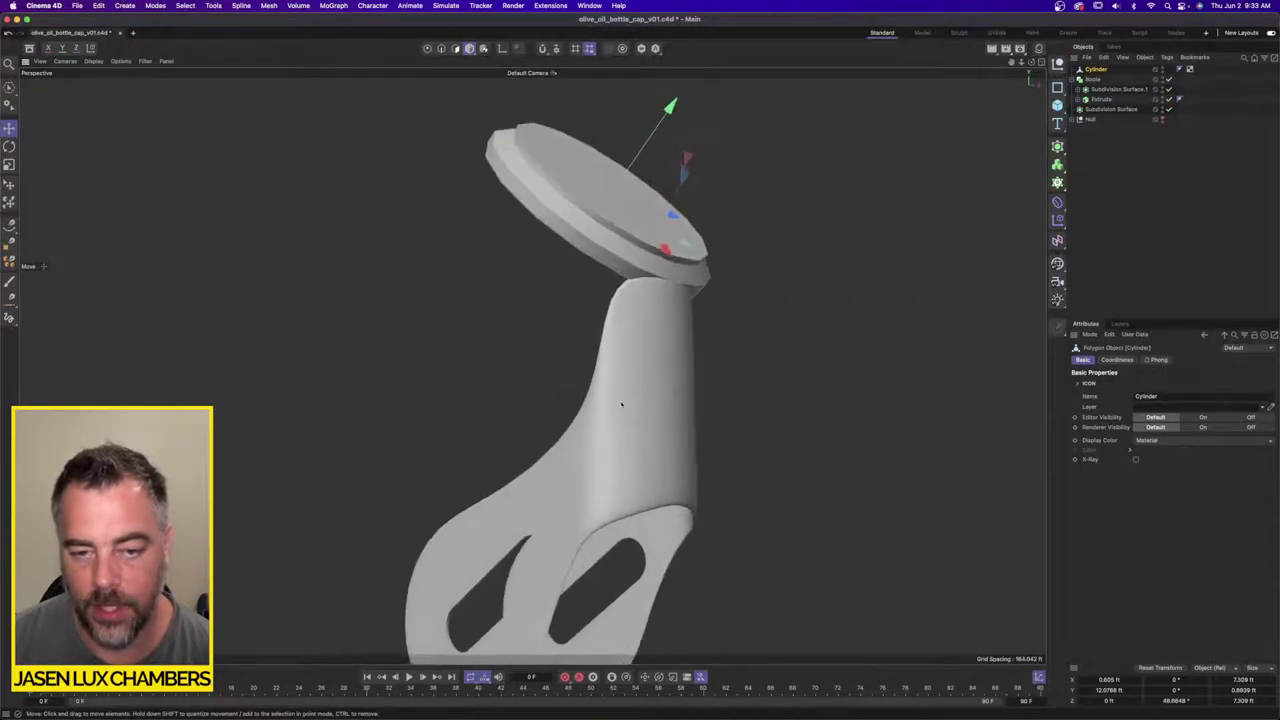
# Step: Move the Cloth Surface with its Symmetry and Polygon out of the Boole's Subdivision Surface.1 to the top level of the hierarchy
pyautogui.click(643, 398)
pyautogui.keyDown('alt'); pyautogui.moveTo(689, 368); pyautogui.dragTo(690, 388); pyautogui.keyUp('alt')
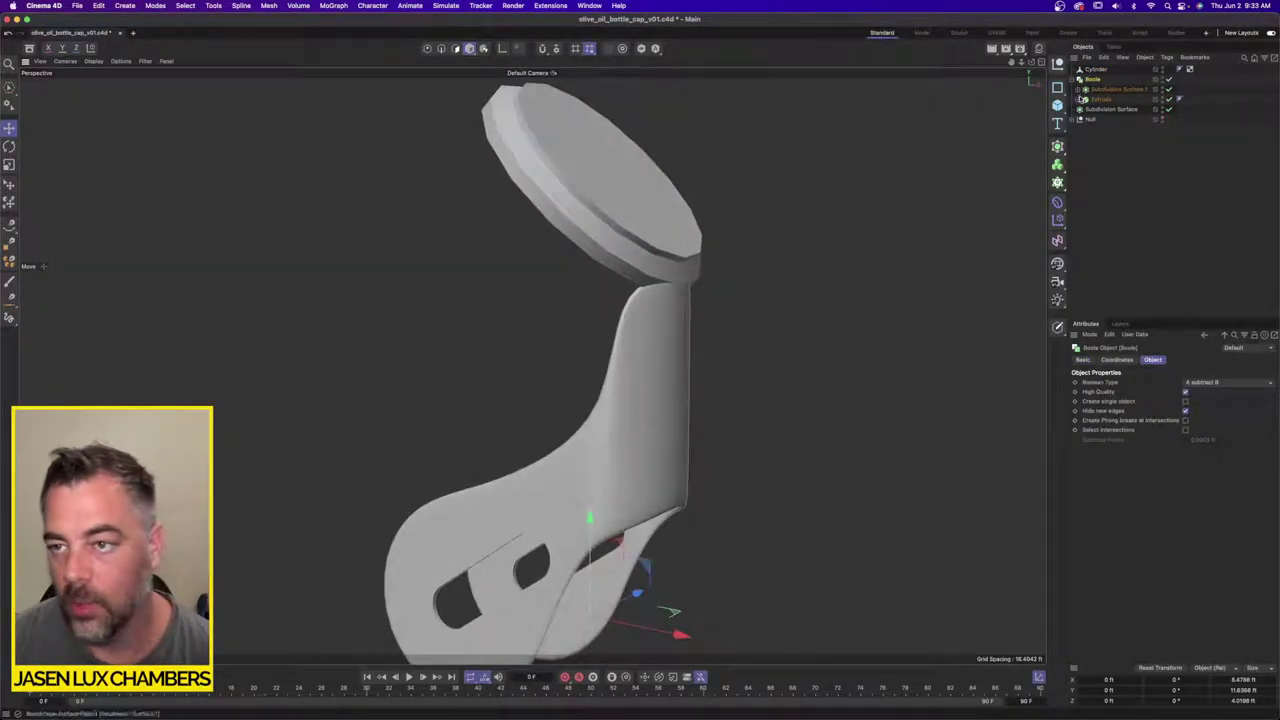
pyautogui.click(1079, 89)
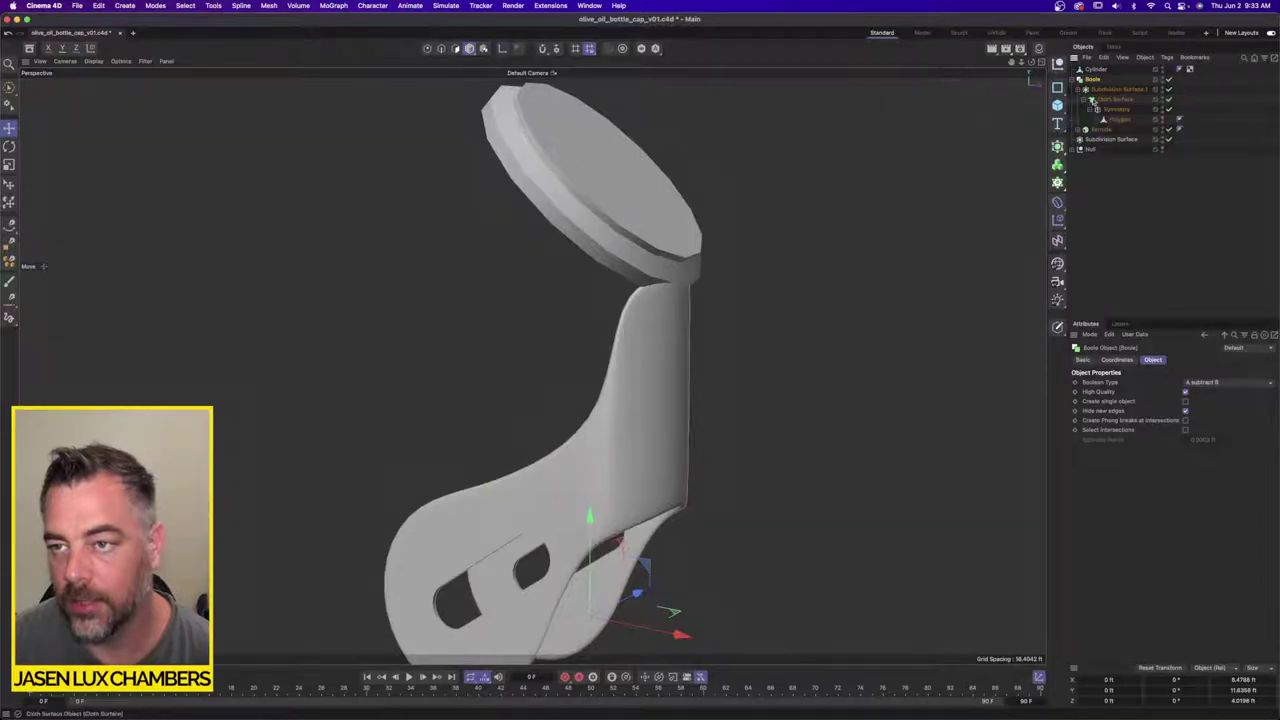
pyautogui.click(1117, 110)
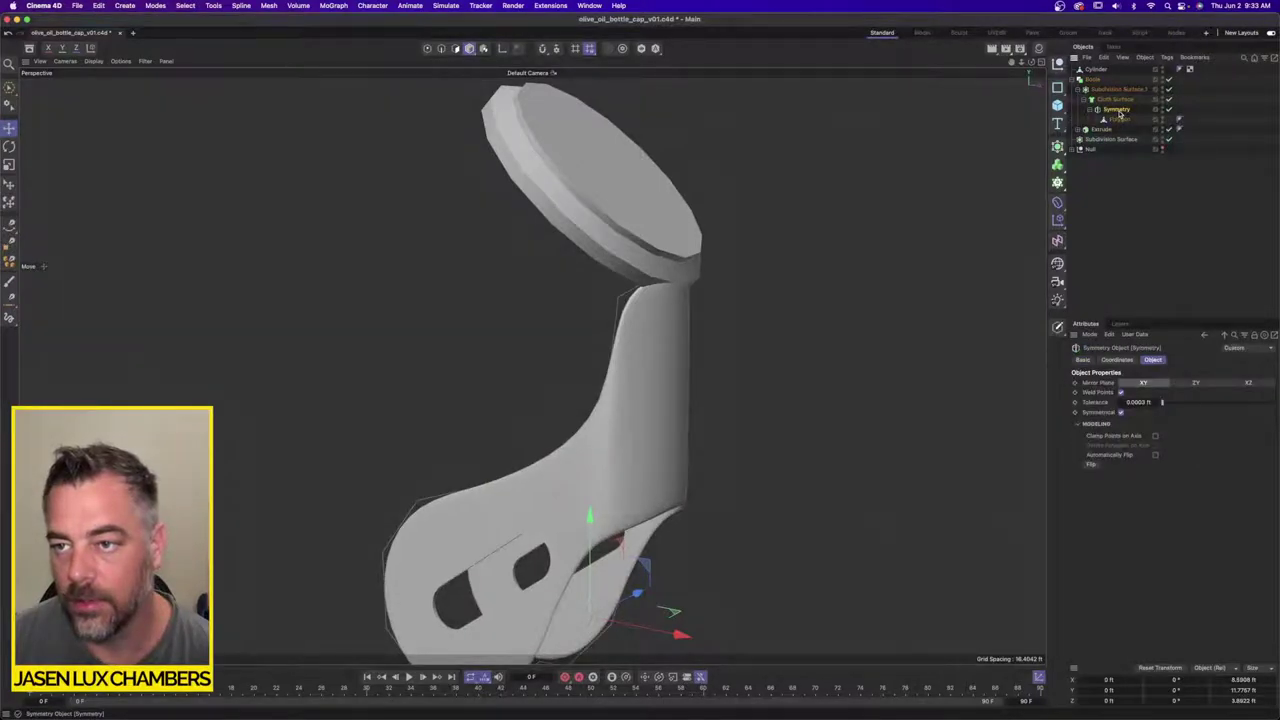
pyautogui.click(1141, 123)
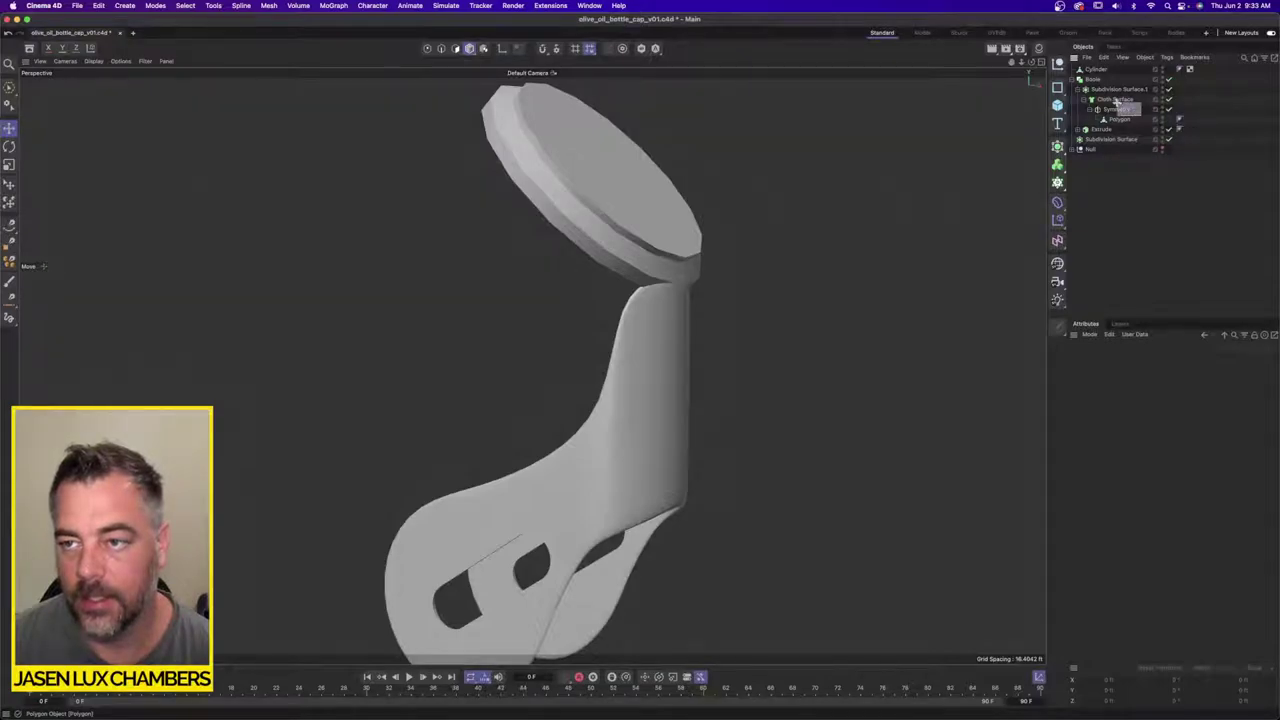
pyautogui.moveTo(1115, 101); pyautogui.dragTo(1097, 130)
# Step: Delete the Boole with its remaining contents and the empty Subdivision Surface
pyautogui.click(1079, 110)
pyautogui.click(1094, 121)
pyautogui.keyDown('shift'); pyautogui.click(1094, 110); pyautogui.keyUp('shift')
pyautogui.press('Delete')
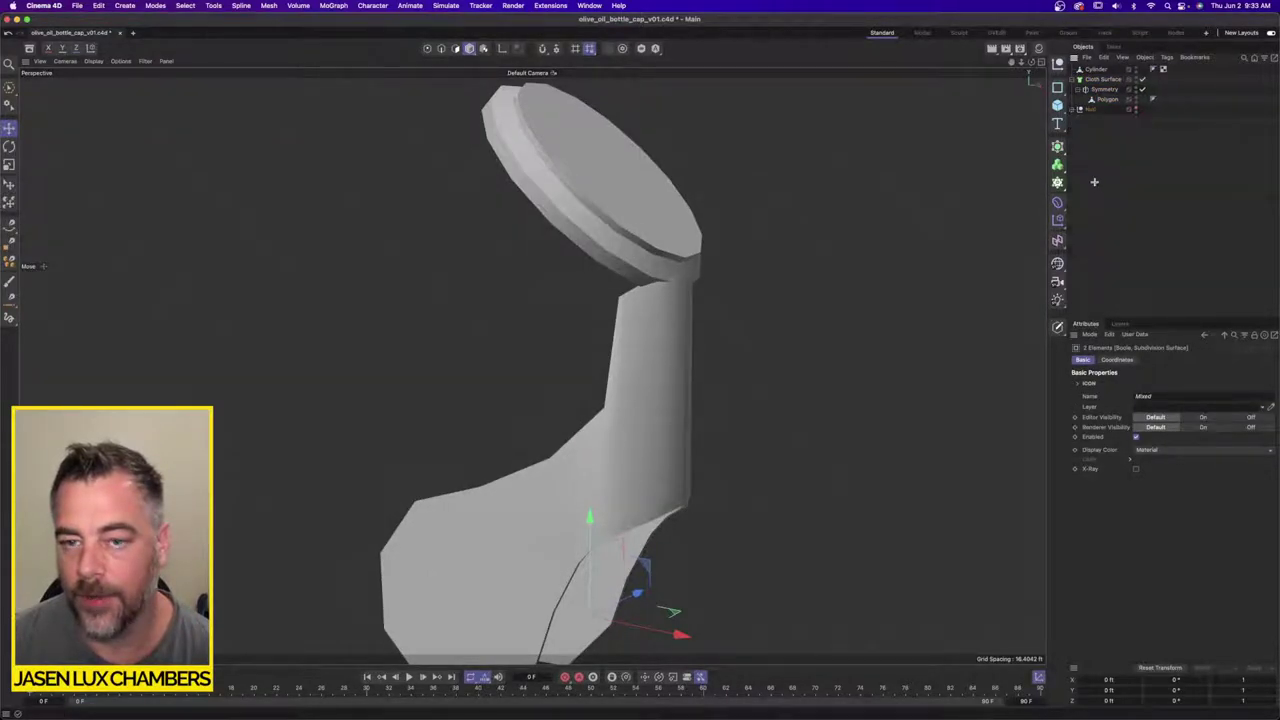
# Step: Select the Polygon object inside the Symmetry and switch to point editing
pyautogui.keyDown('alt'); pyautogui.moveTo(532, 365); pyautogui.dragTo(763, 269); pyautogui.keyUp('alt')
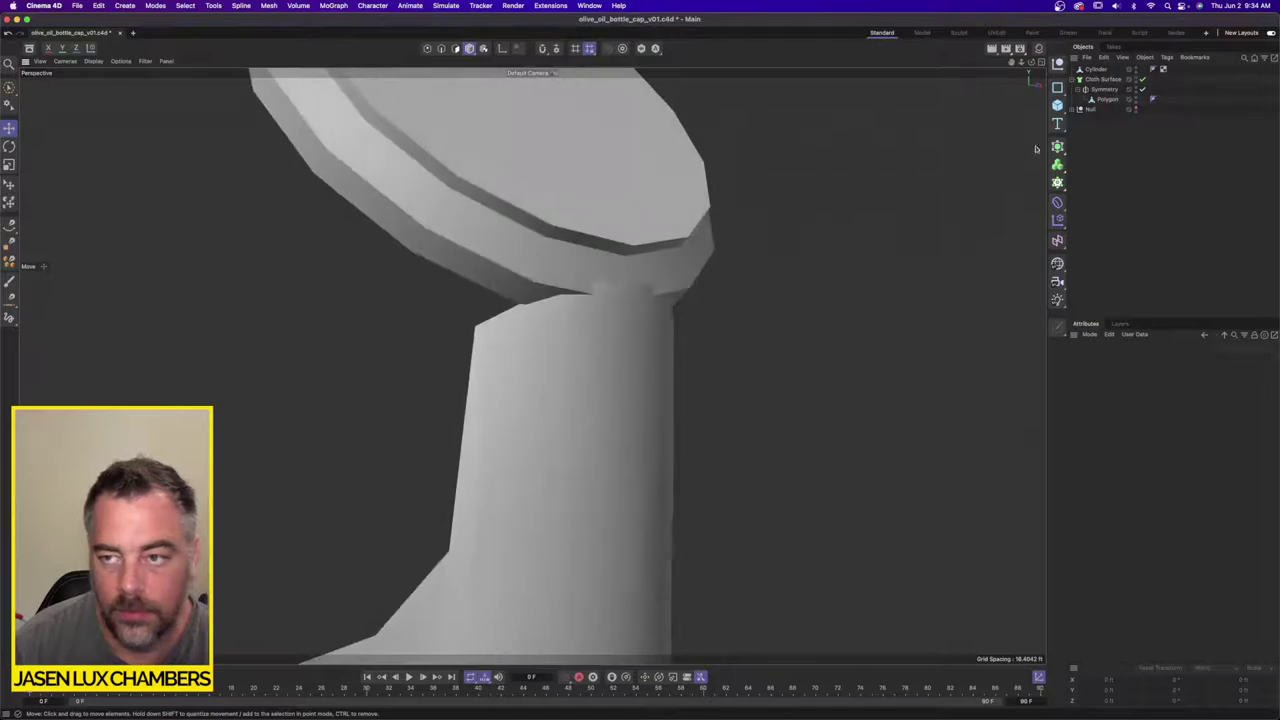
pyautogui.click(1106, 99)
pyautogui.click(1096, 70)
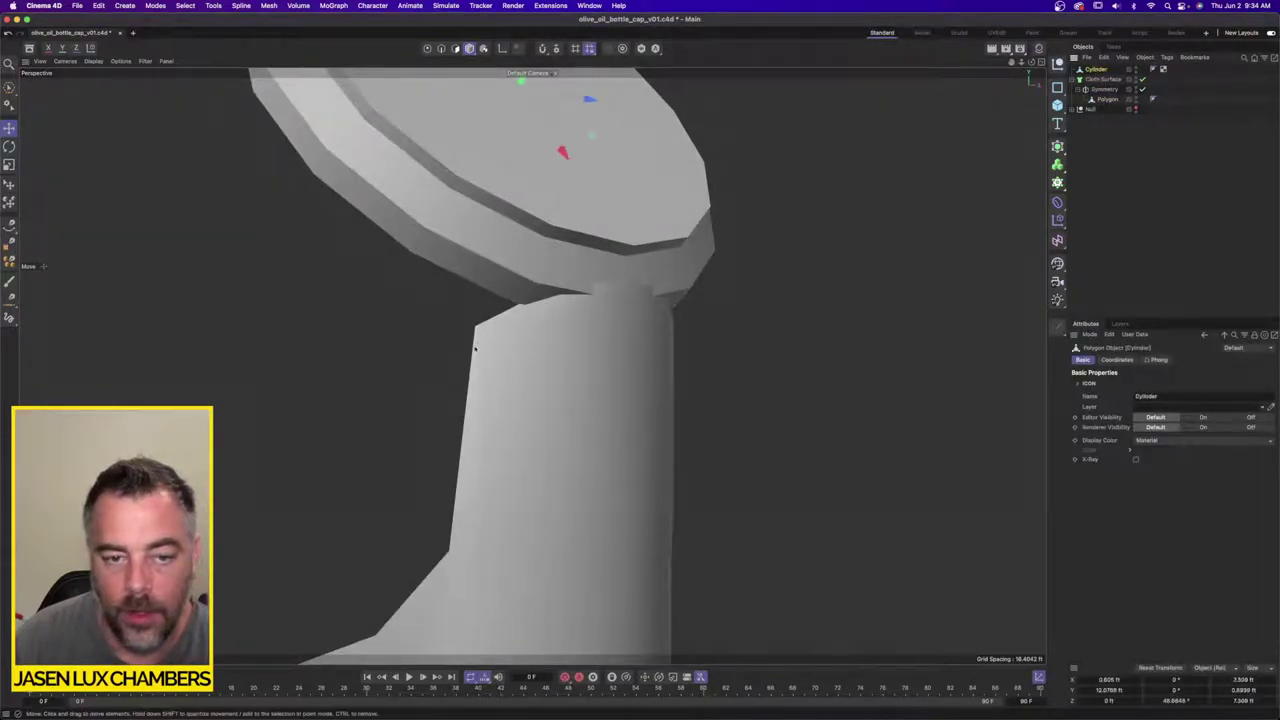
pyautogui.click(1106, 99)
pyautogui.keyDown('alt'); pyautogui.moveTo(458, 257); pyautogui.dragTo(325, 265); pyautogui.keyUp('alt')
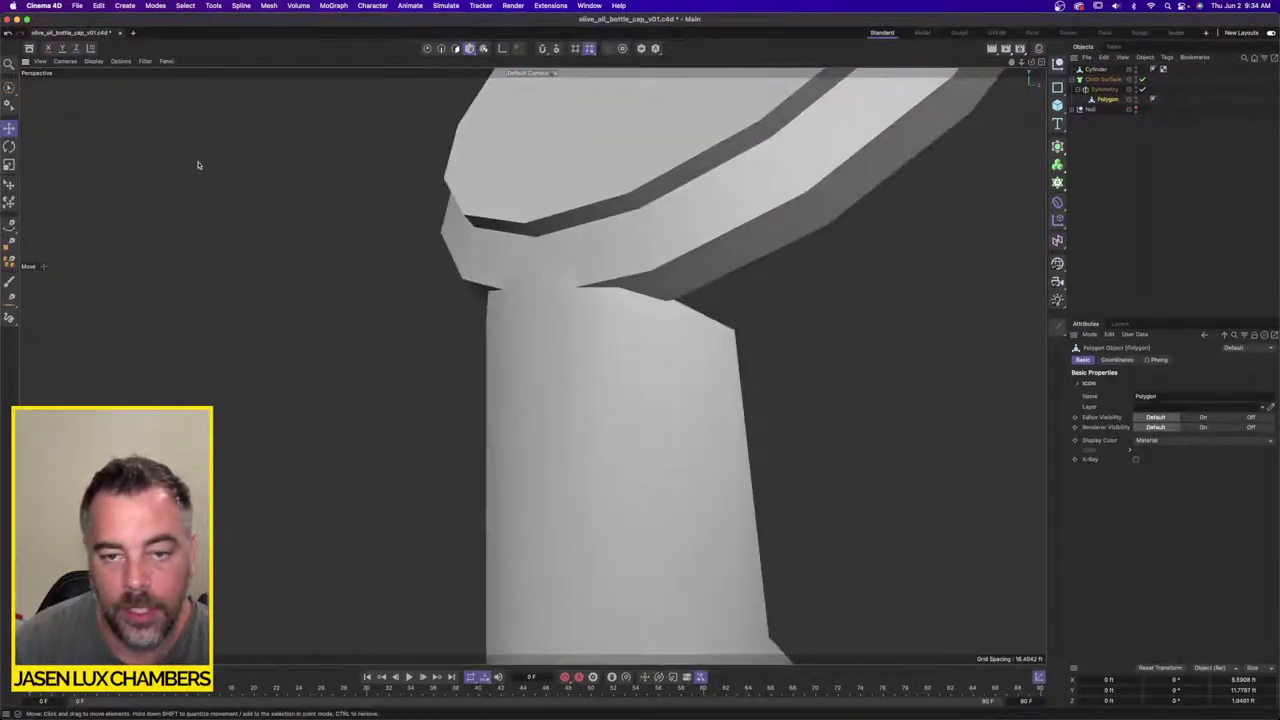
pyautogui.click(428, 48)
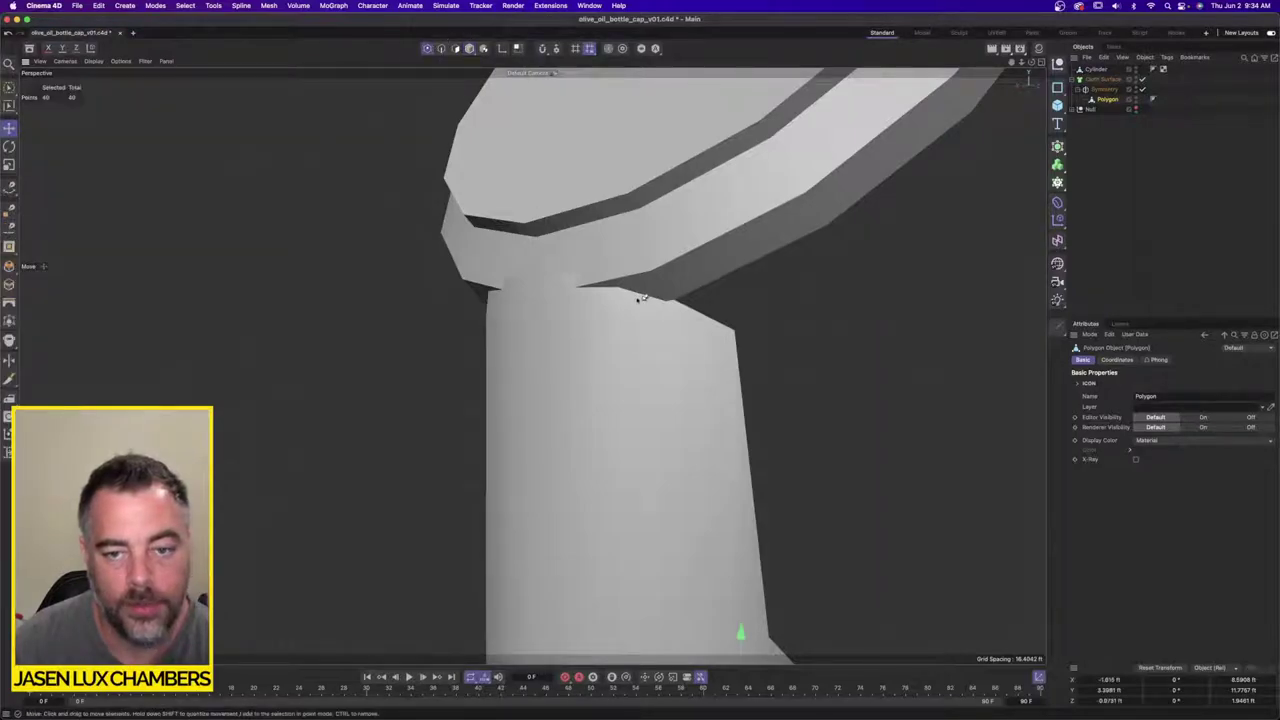
# Step: Select the points at the outer corner of the bracket's top edge and raise them toward the cap
pyautogui.keyDown('alt'); pyautogui.moveTo(634, 294); pyautogui.dragTo(739, 339); pyautogui.keyUp('alt')
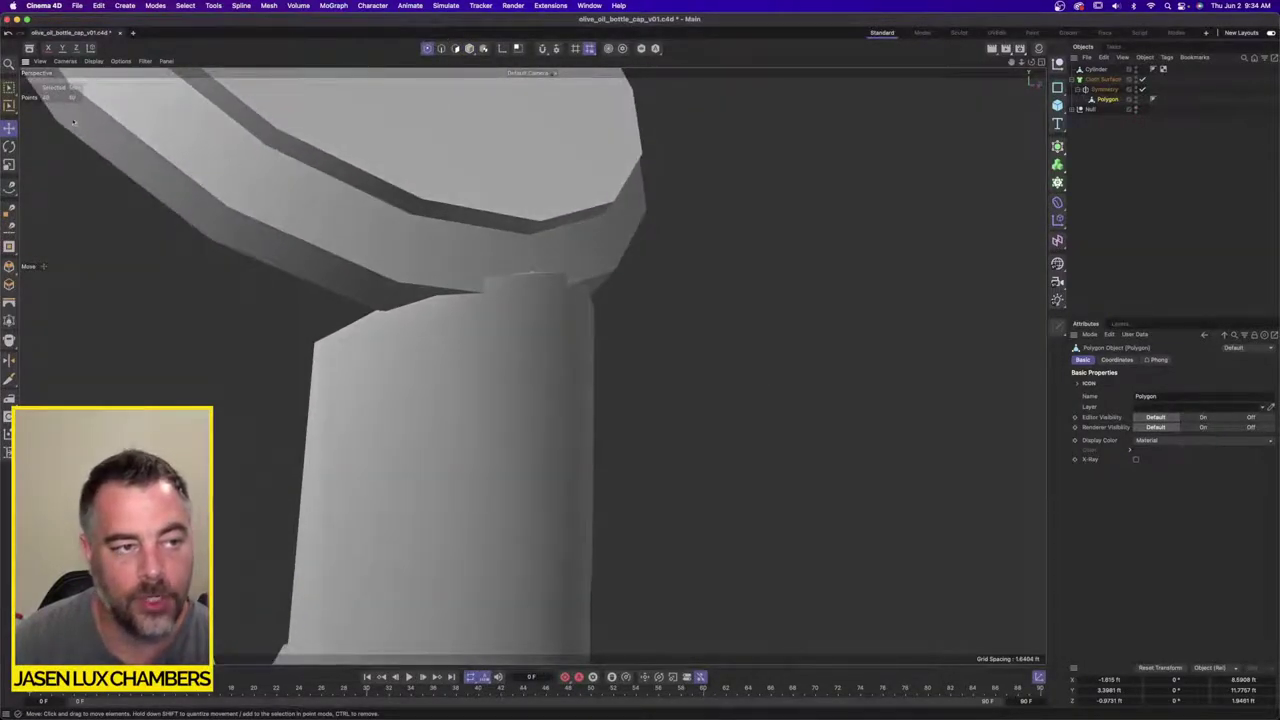
pyautogui.moveTo(9, 88); pyautogui.dragTo(68, 143)
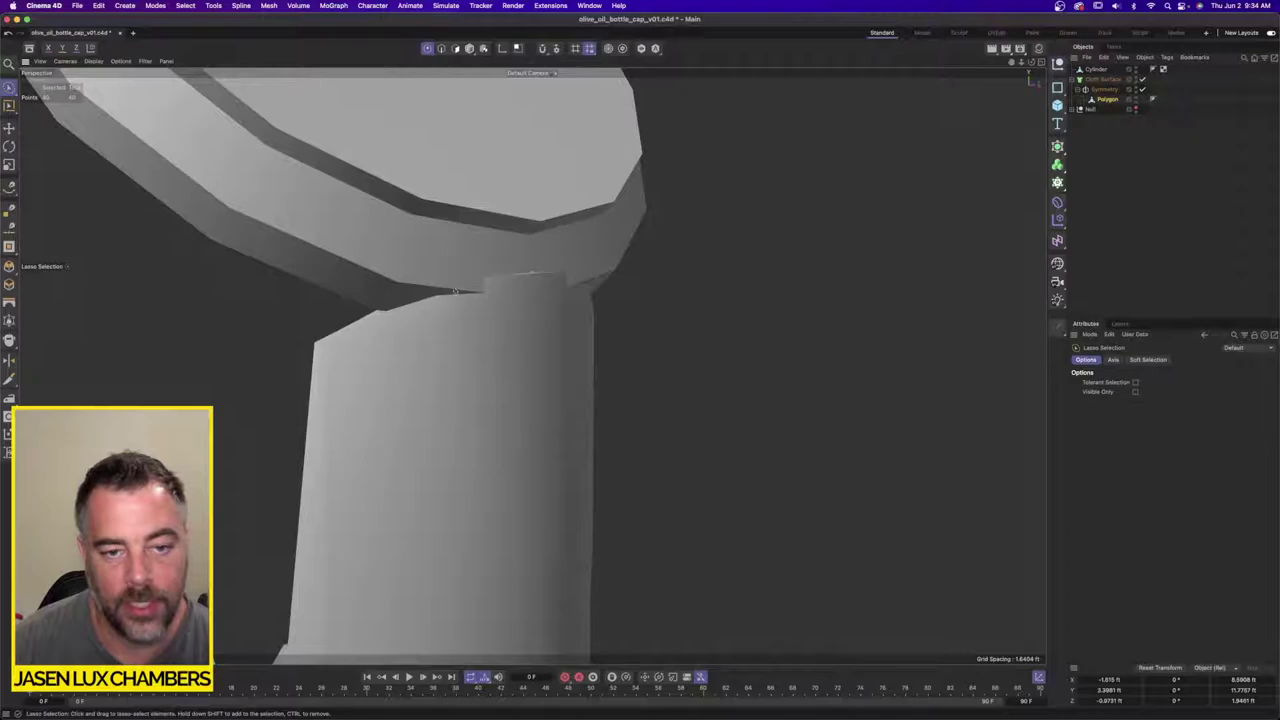
pyautogui.moveTo(284, 301); pyautogui.dragTo(335, 379)
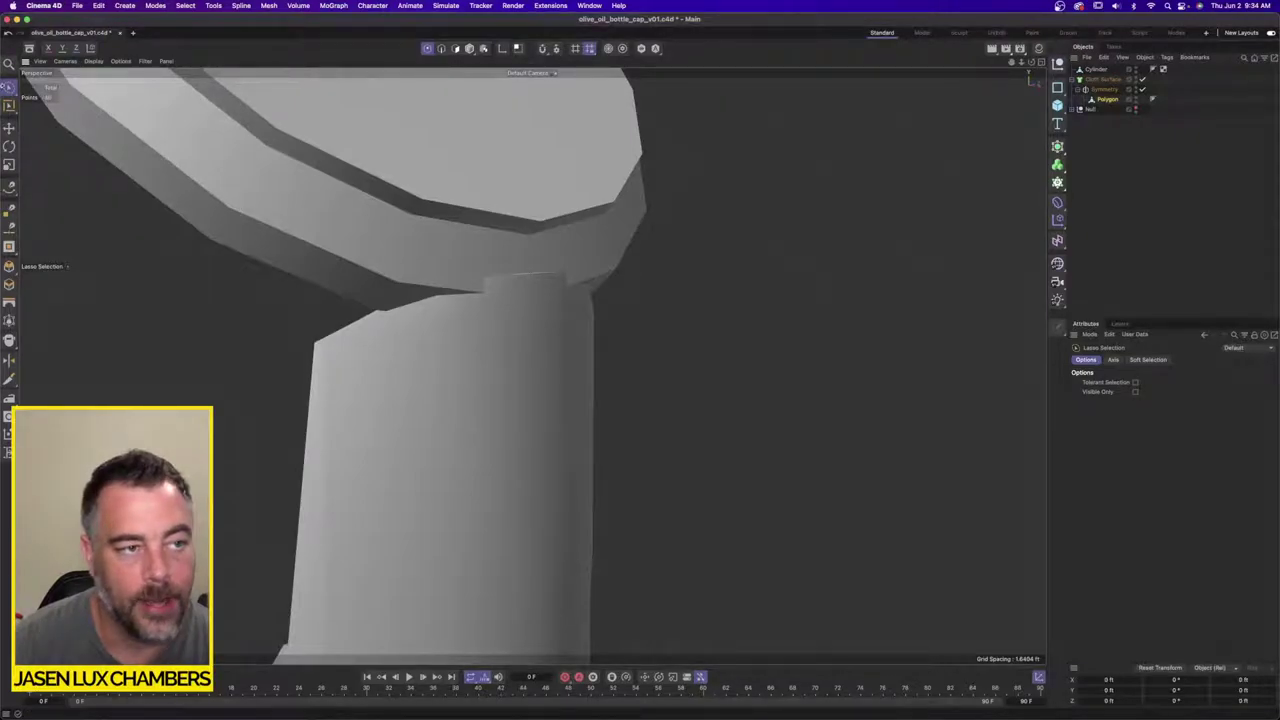
pyautogui.moveTo(9, 90); pyautogui.dragTo(57, 117)
pyautogui.moveTo(242, 274); pyautogui.dragTo(374, 406)
pyautogui.moveTo(323, 266); pyautogui.dragTo(322, 188)
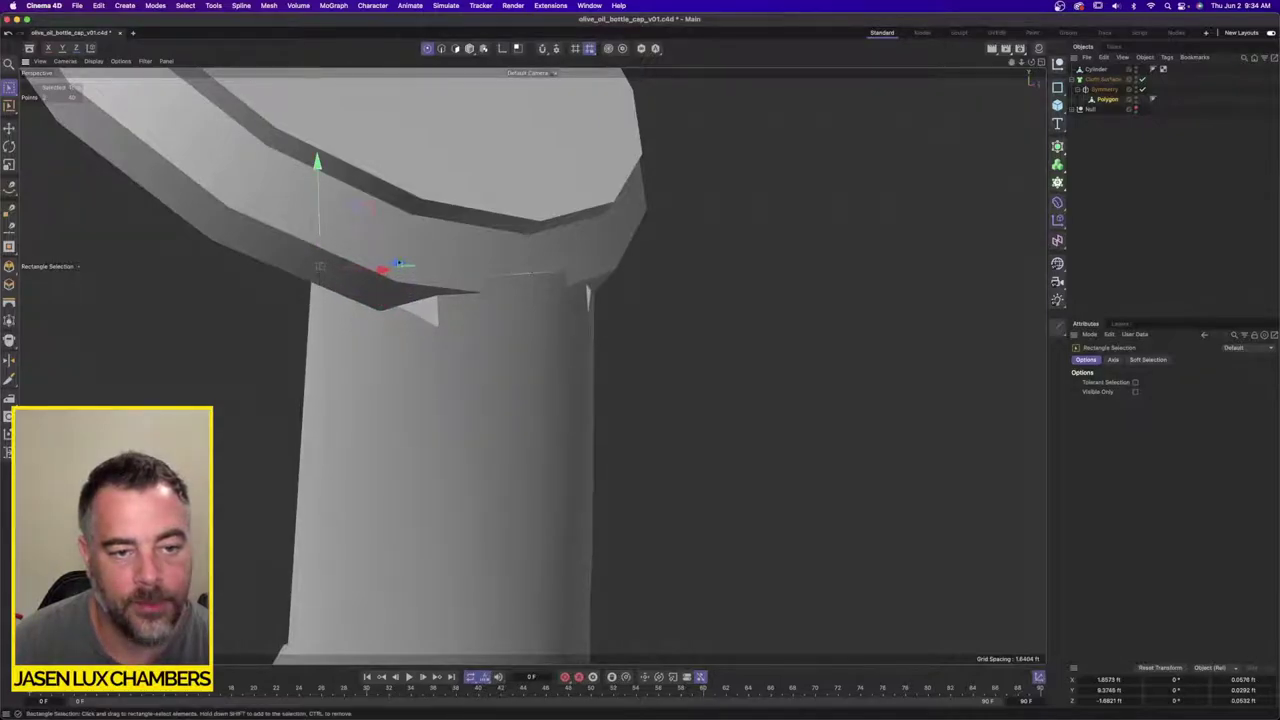
pyautogui.keyDown('alt'); pyautogui.moveTo(335, 300); pyautogui.dragTo(453, 240); pyautogui.keyUp('alt')
pyautogui.keyDown('alt'); pyautogui.moveTo(460, 268); pyautogui.dragTo(734, 322); pyautogui.keyUp('alt')
pyautogui.moveTo(461, 230); pyautogui.dragTo(463, 195)
pyautogui.click(445, 291)
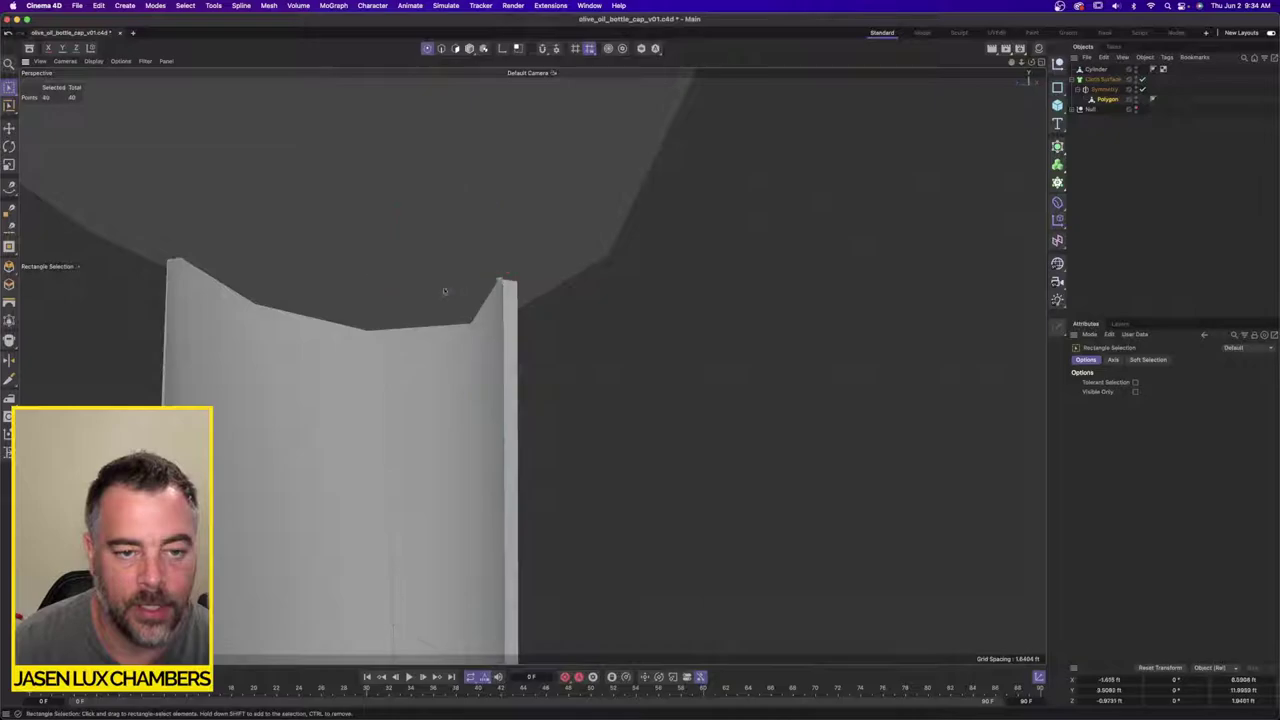
# Step: Lower the bracket's top-edge points away from the cap and pull a single top point further down
pyautogui.moveTo(305, 181); pyautogui.dragTo(664, 427)
pyautogui.moveTo(439, 217); pyautogui.dragTo(441, 318)
pyautogui.keyDown('alt'); pyautogui.moveTo(462, 360); pyautogui.dragTo(341, 394); pyautogui.keyUp('alt')
pyautogui.moveTo(503, 362); pyautogui.dragTo(648, 389)
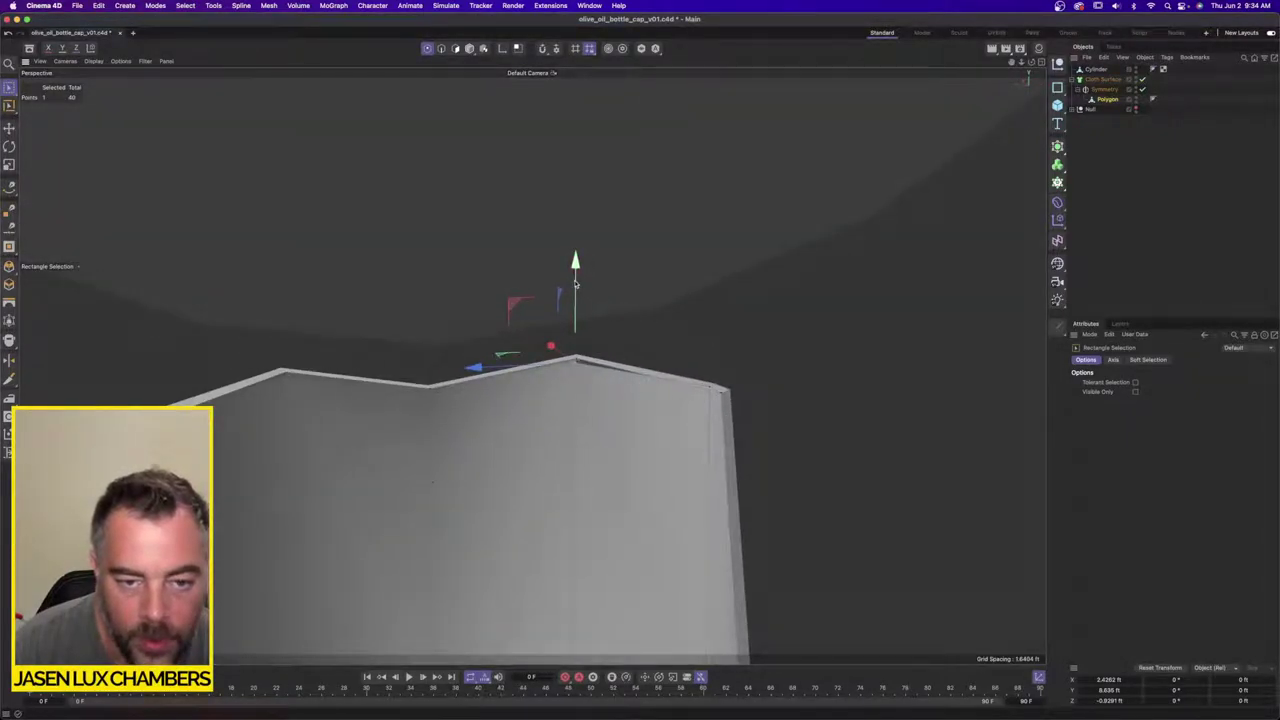
pyautogui.moveTo(575, 275); pyautogui.dragTo(606, 389)
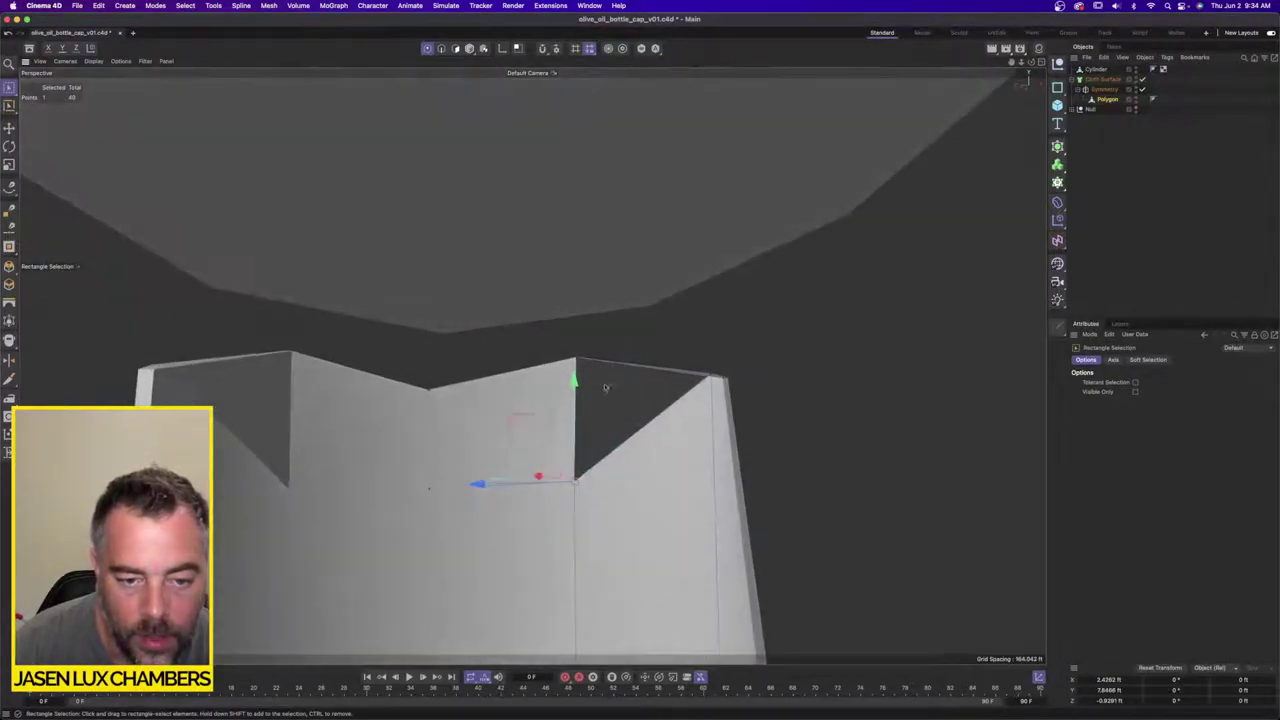
# Step: Try deleting the selected points across the top of the bracket, and undo the deletion
pyautogui.keyDown('alt'); pyautogui.moveTo(608, 402); pyautogui.dragTo(429, 408, button='right'); pyautogui.keyUp('alt')
pyautogui.keyDown('alt'); pyautogui.moveTo(585, 386); pyautogui.dragTo(531, 366, button='middle'); pyautogui.keyUp('alt')
pyautogui.keyDown('alt'); pyautogui.moveTo(534, 436); pyautogui.dragTo(689, 315); pyautogui.keyUp('alt')
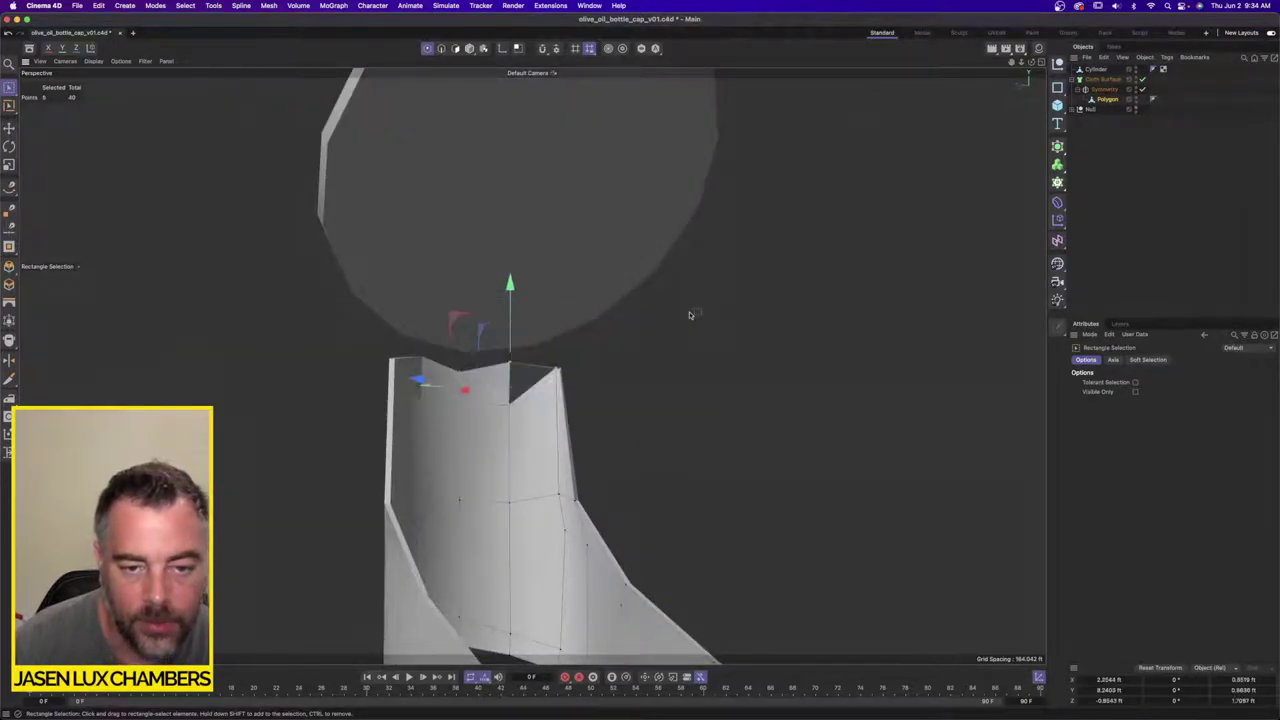
pyautogui.press('Delete')
pyautogui.moveTo(423, 525); pyautogui.dragTo(685, 478)
pyautogui.keyDown('alt'); pyautogui.moveTo(579, 489); pyautogui.dragTo(531, 366); pyautogui.keyUp('alt')
pyautogui.keyDown('alt'); pyautogui.moveTo(554, 527); pyautogui.dragTo(641, 504, button='right'); pyautogui.keyUp('alt')
pyautogui.keyDown('alt'); pyautogui.moveTo(554, 527); pyautogui.dragTo(389, 462); pyautogui.keyUp('alt')
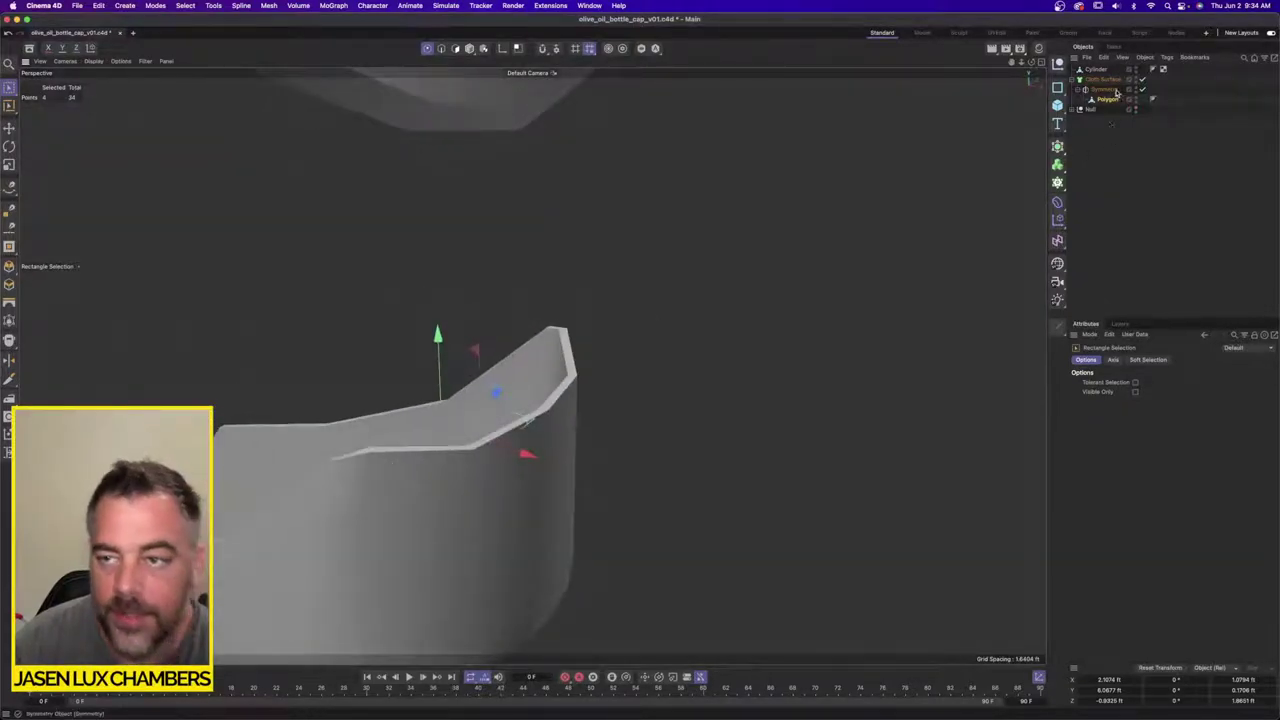
pyautogui.press('super+z')
pyautogui.press('super+z')
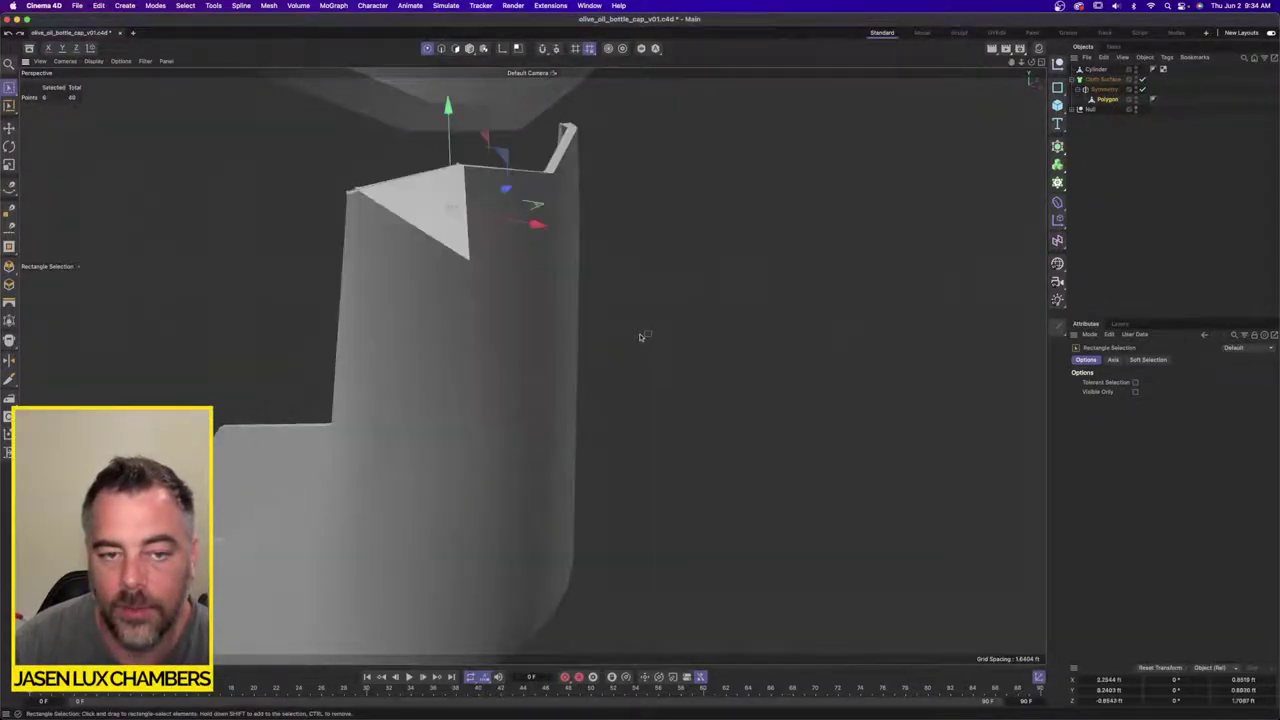
# Step: Disable the Cloth Surface so the bracket shows as its bare mesh
pyautogui.click(1142, 80)
pyautogui.keyDown('alt'); pyautogui.moveTo(652, 205); pyautogui.dragTo(679, 234); pyautogui.keyUp('alt')
pyautogui.scroll(5, 623, 260)
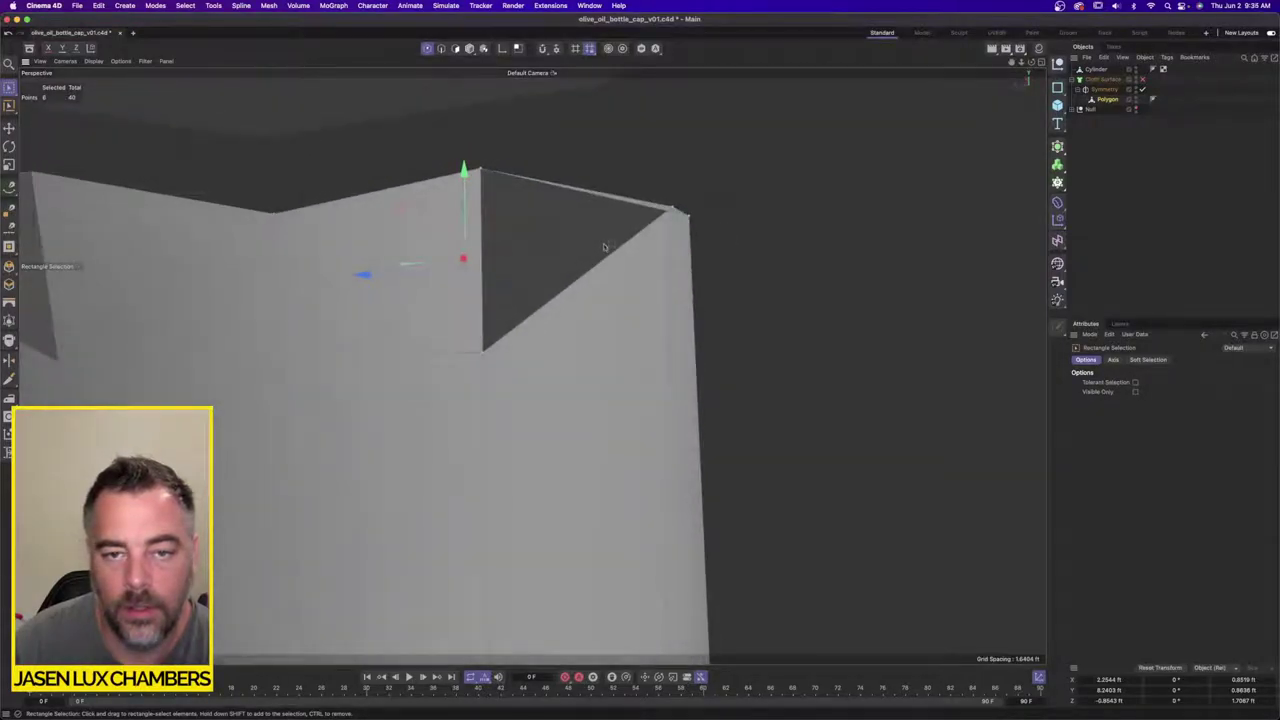
pyautogui.keyDown('alt'); pyautogui.moveTo(604, 246); pyautogui.dragTo(554, 311); pyautogui.keyUp('alt')
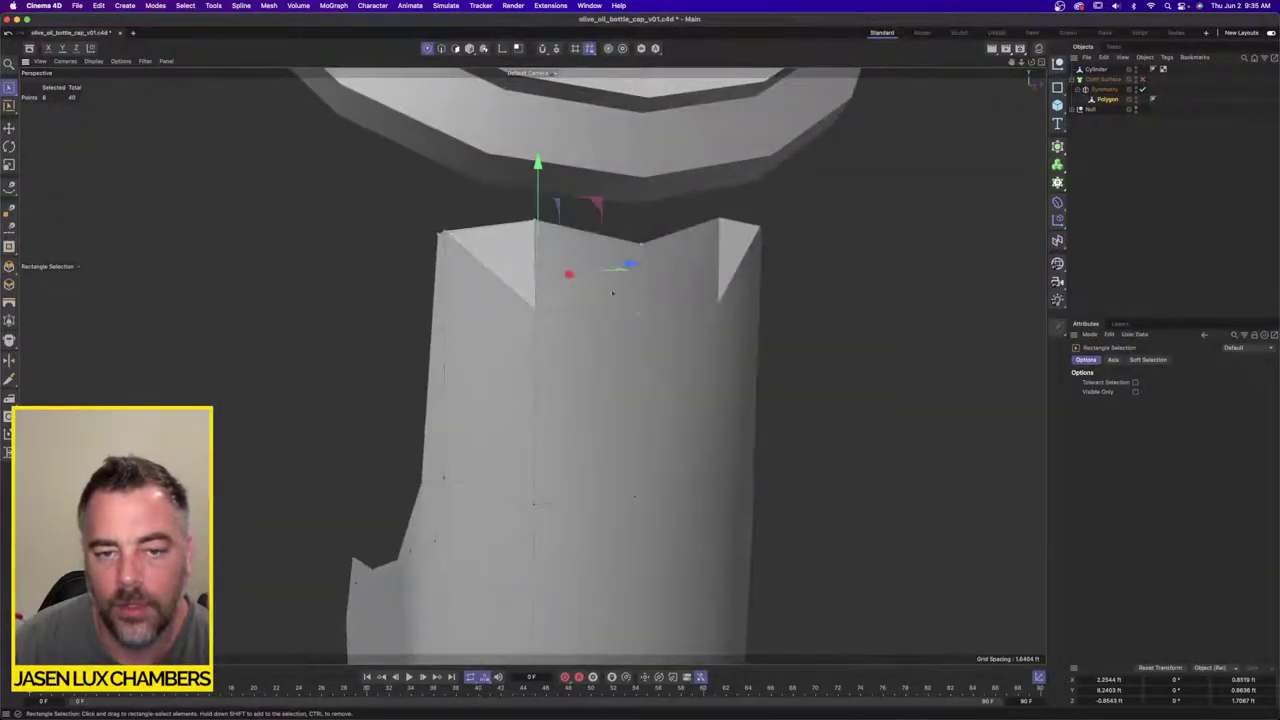
pyautogui.keyDown('alt'); pyautogui.moveTo(543, 251); pyautogui.dragTo(568, 259); pyautogui.keyUp('alt')
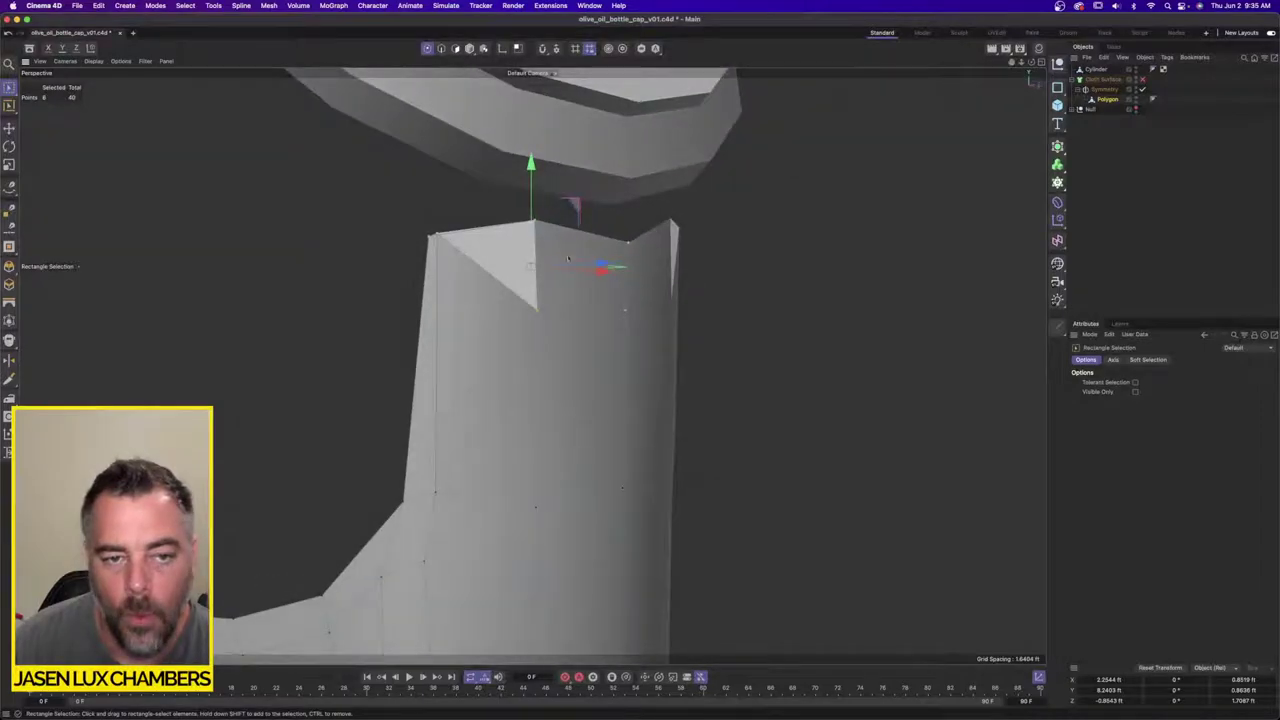
# Step: Flatten the three points along the bracket's top edge by setting their Y size to 0
pyautogui.click(438, 232)
pyautogui.moveTo(448, 177); pyautogui.dragTo(737, 197)
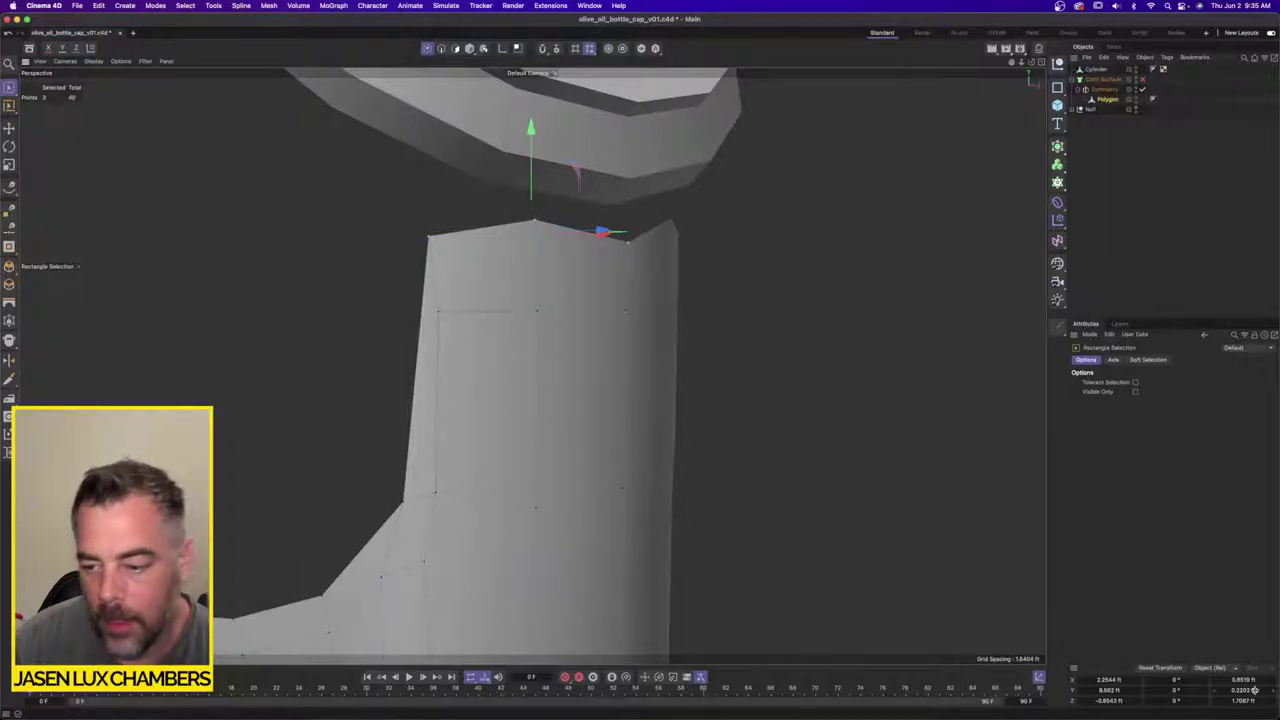
pyautogui.write('0')
pyautogui.press('Return')
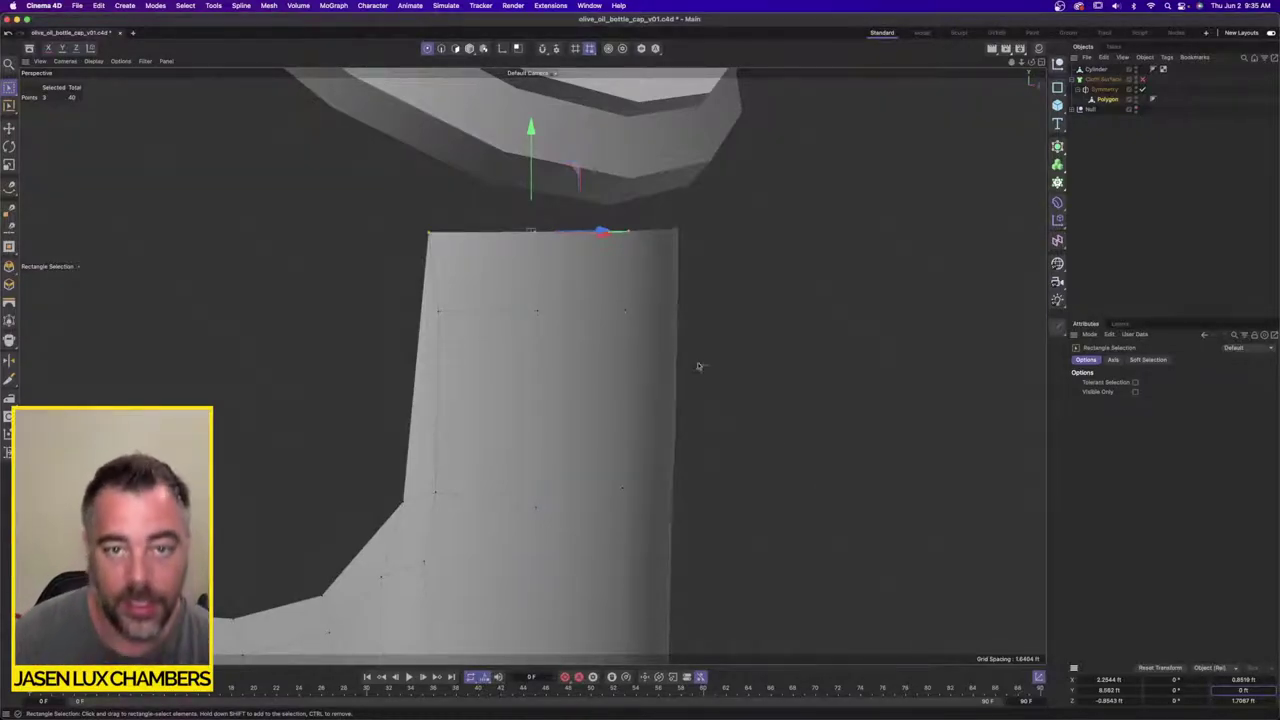
# Step: Select the Cylinder's flat underside polygons in polygon mode and delete them
pyautogui.keyDown('alt'); pyautogui.moveTo(589, 220); pyautogui.dragTo(570, 283); pyautogui.keyUp('alt')
pyautogui.press('e')
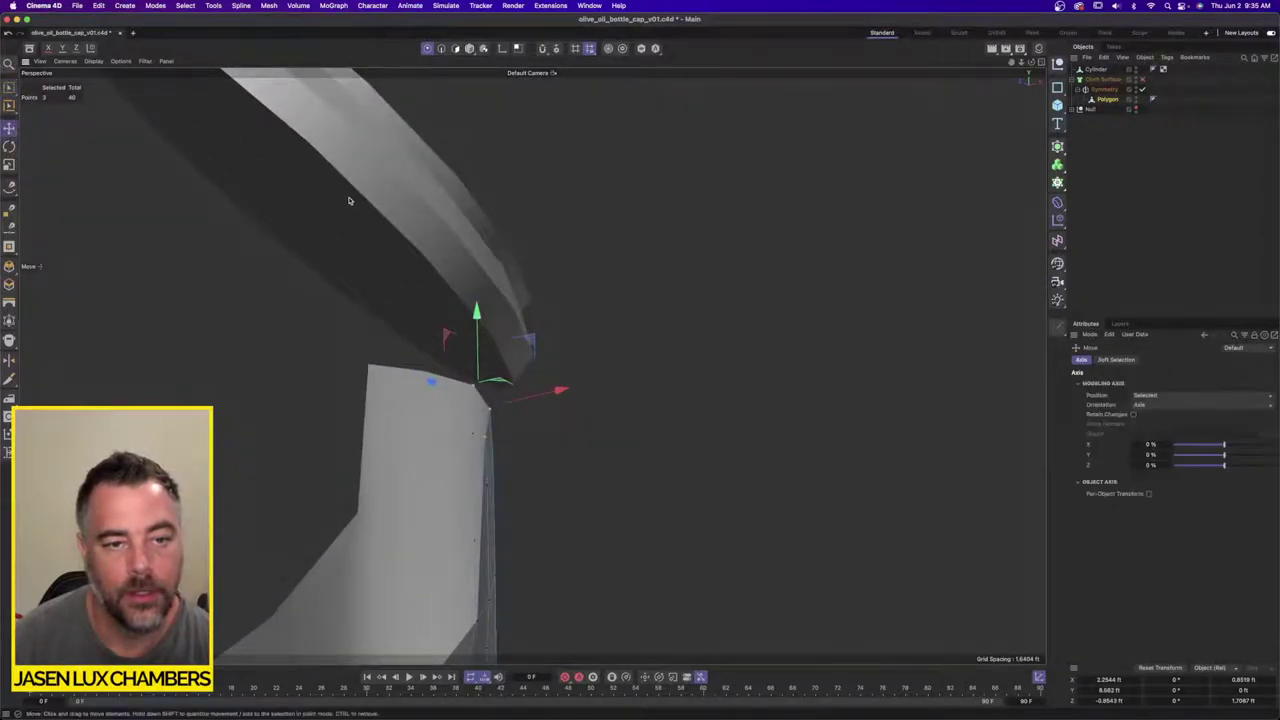
pyautogui.click(350, 200)
pyautogui.click(1104, 70)
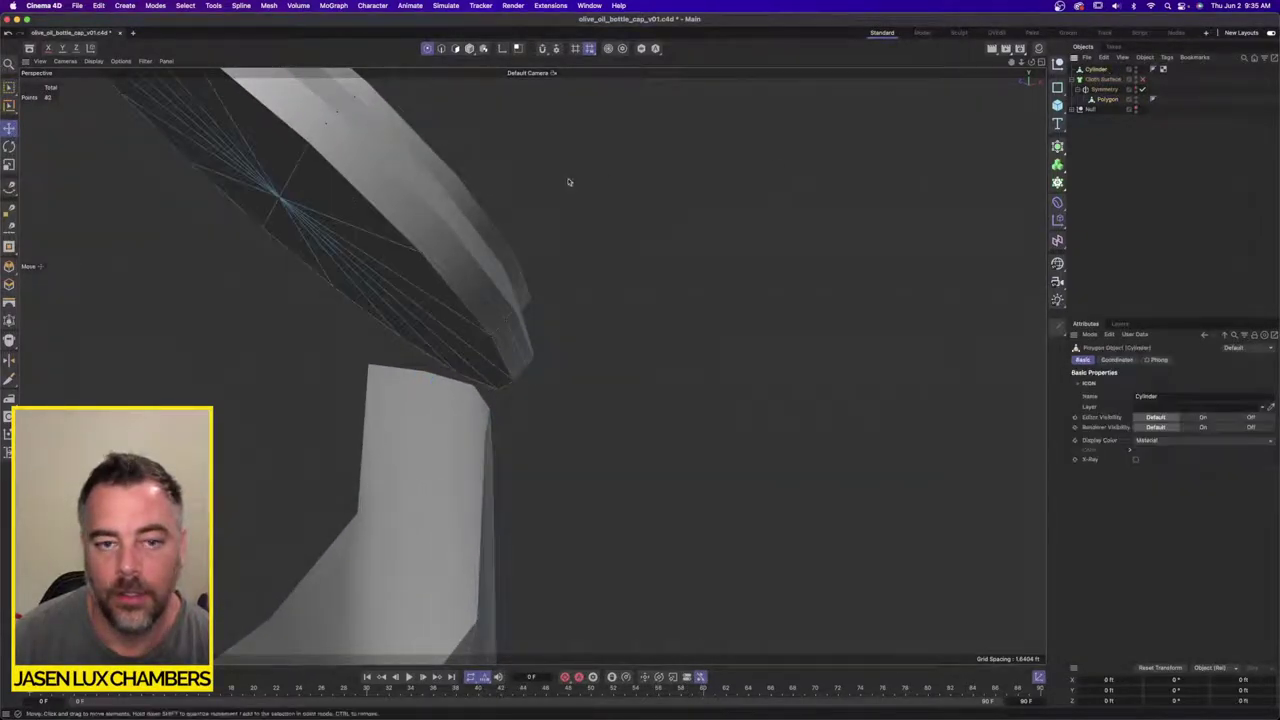
pyautogui.keyDown('alt'); pyautogui.moveTo(568, 181); pyautogui.dragTo(512, 193); pyautogui.keyUp('alt')
pyautogui.click(455, 49)
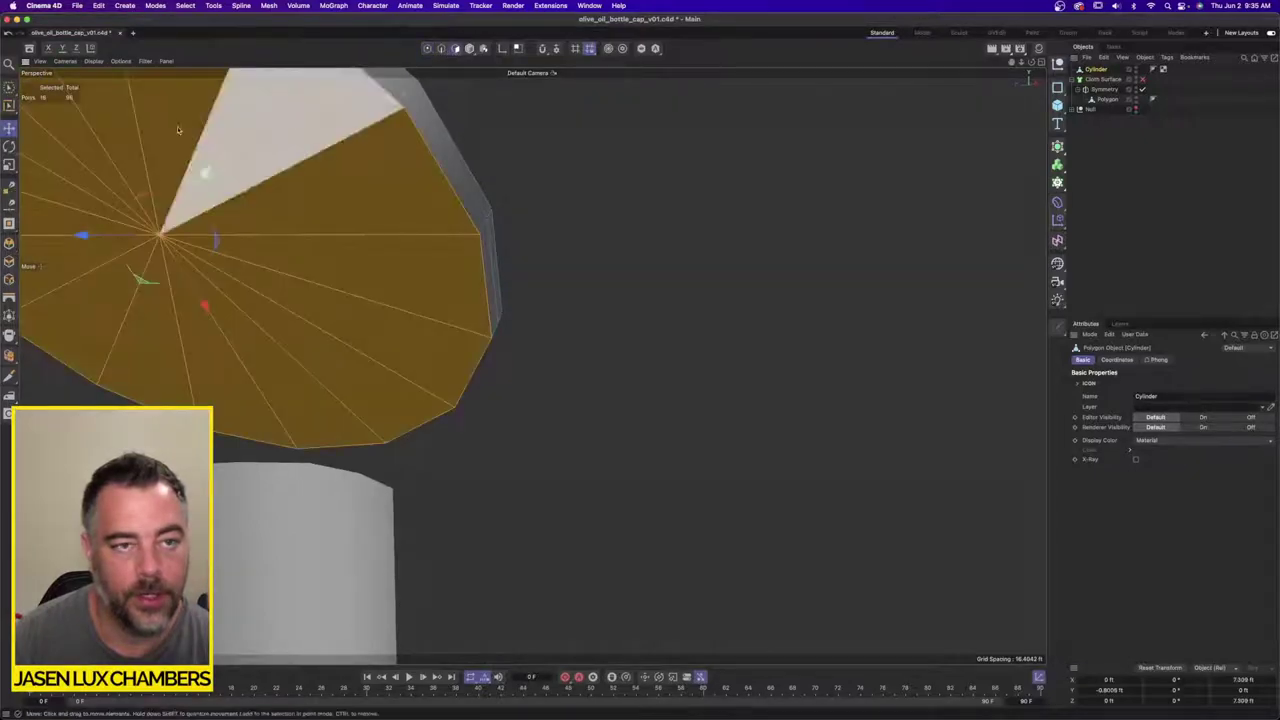
pyautogui.press('Delete')
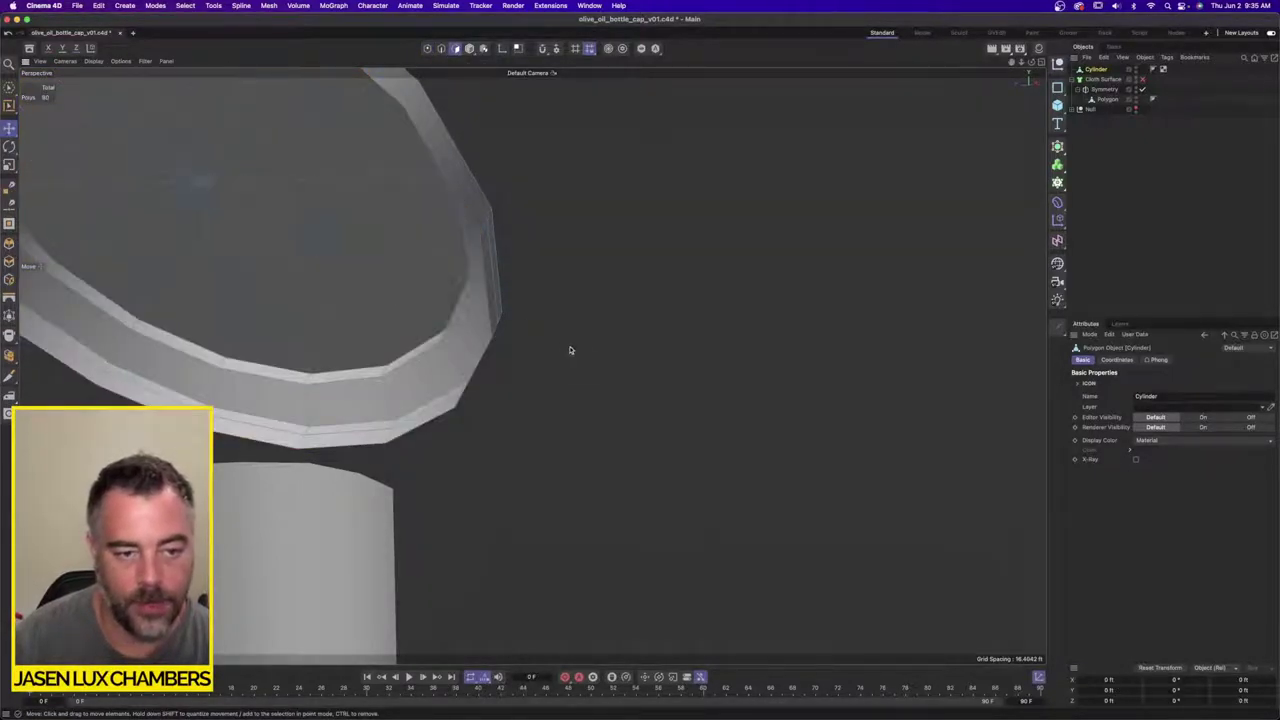
# Step: Select the bracket's Polygon object and disable the Symmetry above it to show only half the bracket
pyautogui.keyDown('alt'); pyautogui.moveTo(571, 351); pyautogui.dragTo(436, 367); pyautogui.keyUp('alt')
pyautogui.keyDown('alt'); pyautogui.moveTo(545, 371); pyautogui.dragTo(531, 366); pyautogui.keyUp('alt')
pyautogui.scroll(-2, 806, 400)
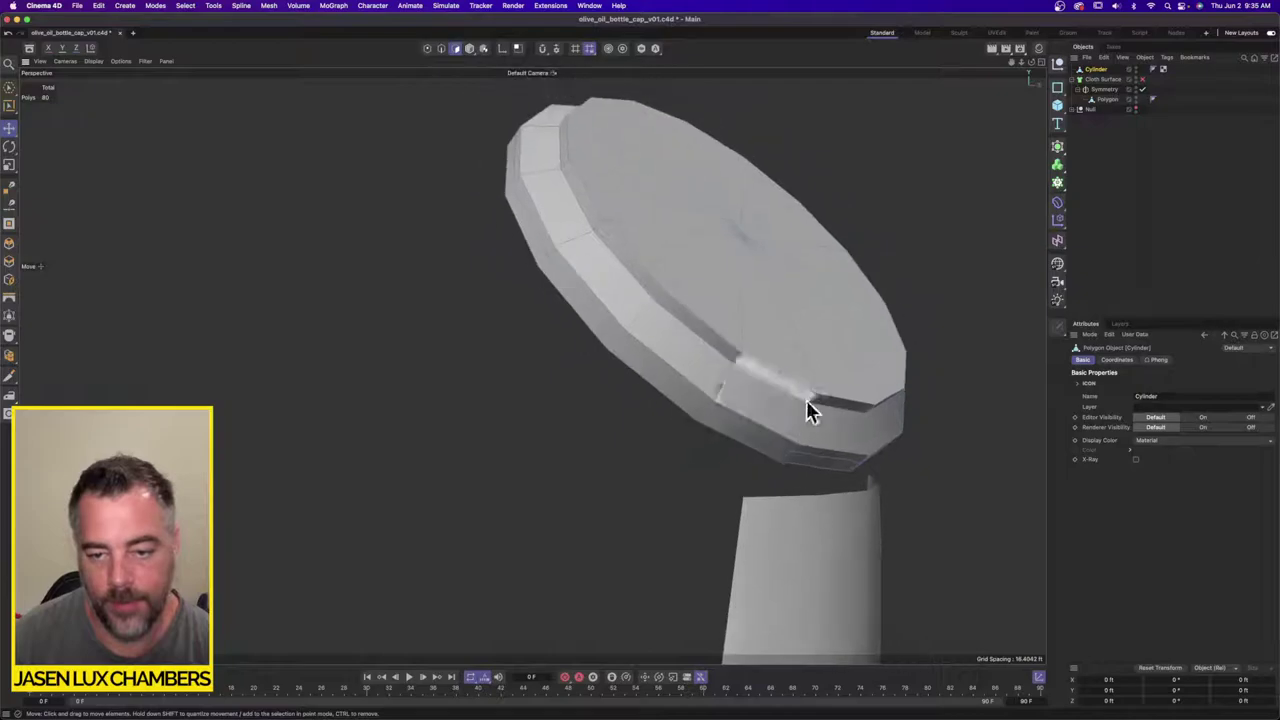
pyautogui.keyDown('alt'); pyautogui.moveTo(806, 402); pyautogui.dragTo(508, 295, button='middle'); pyautogui.keyUp('alt')
pyautogui.keyDown('alt'); pyautogui.moveTo(508, 295); pyautogui.dragTo(621, 356); pyautogui.keyUp('alt')
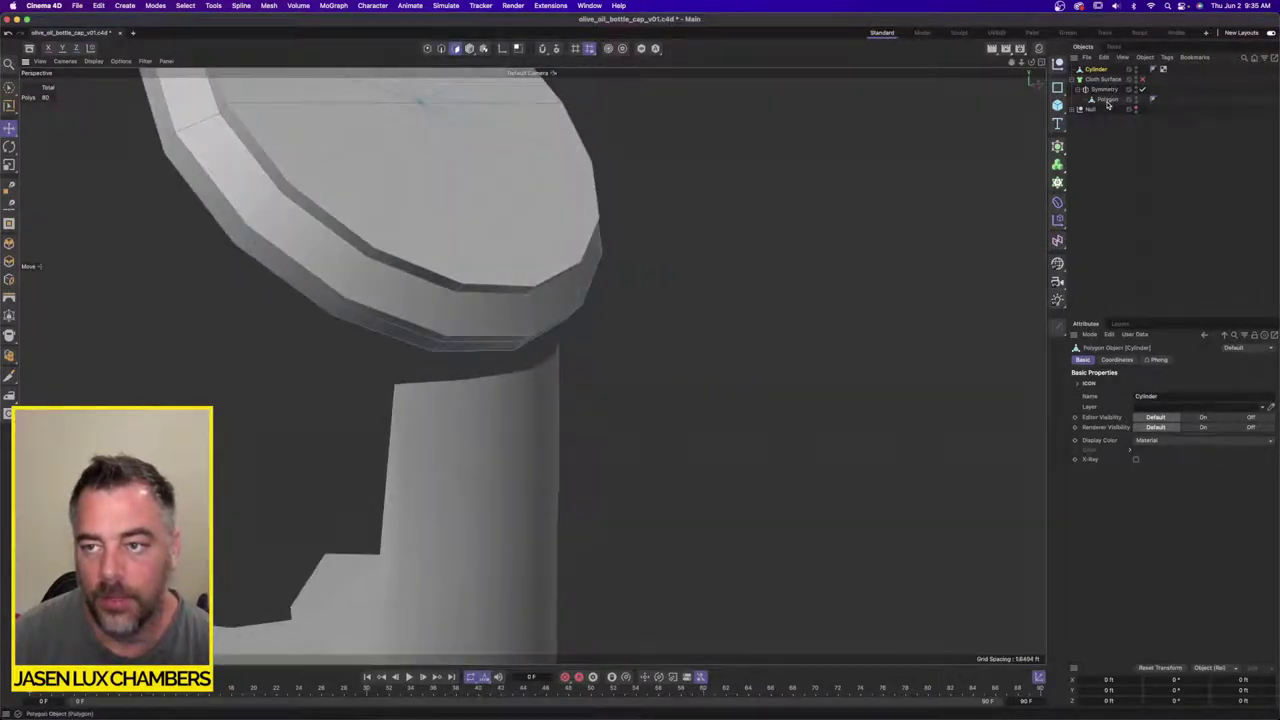
pyautogui.click(1107, 102)
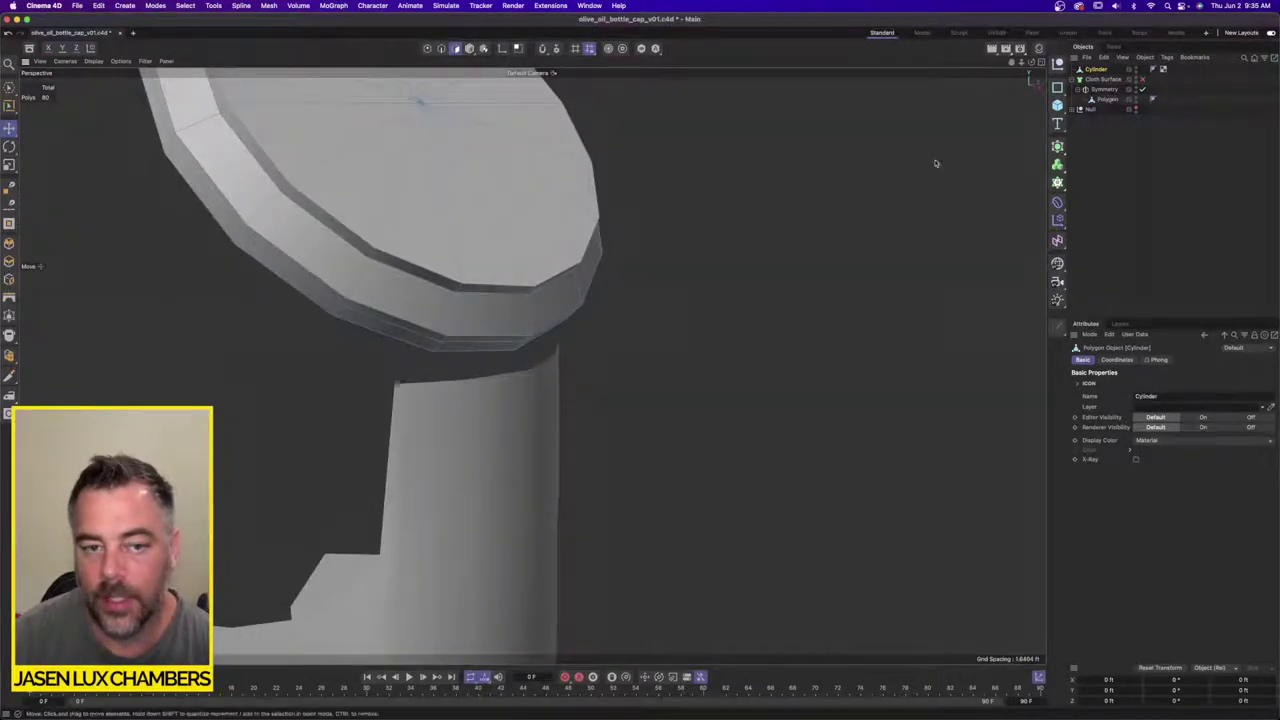
pyautogui.click(1142, 90)
pyautogui.keyDown('alt'); pyautogui.moveTo(665, 245); pyautogui.dragTo(540, 254); pyautogui.keyUp('alt')
pyautogui.scroll(-2, 545, 252)
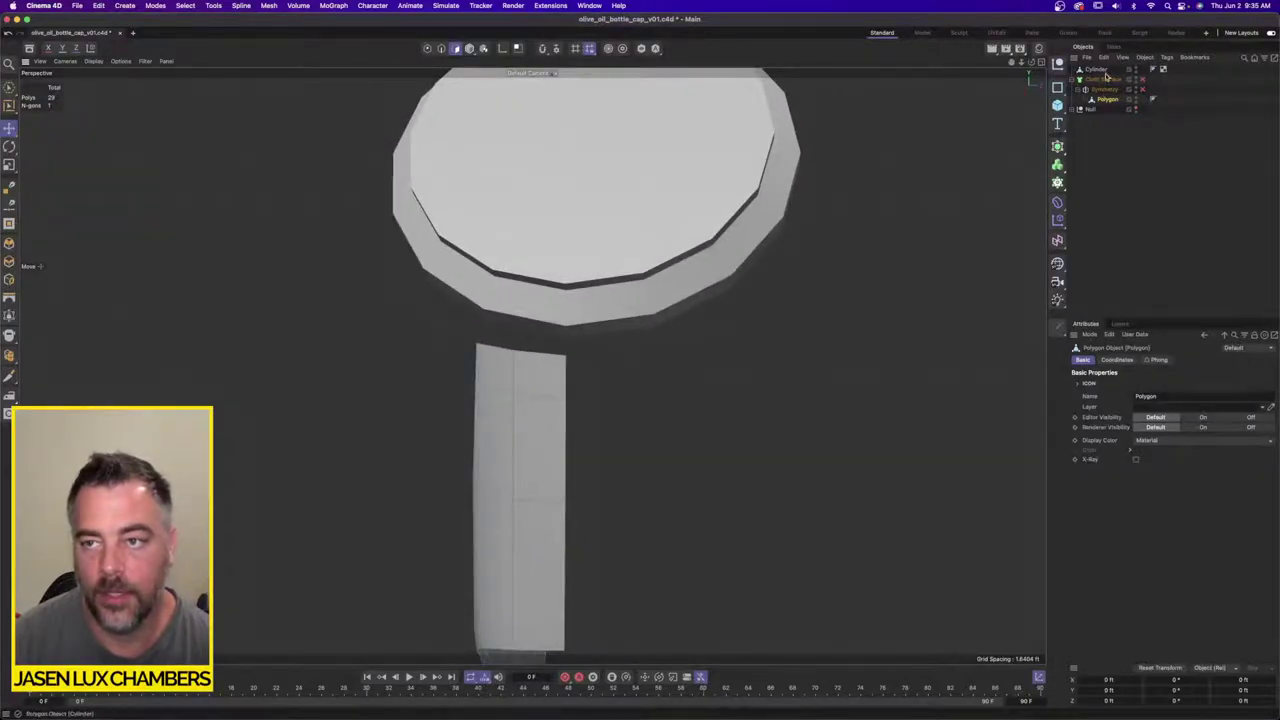
# Step: Delete the points of the Cylinder's half opposite the bracket's remaining half
pyautogui.click(1105, 70)
pyautogui.keyDown('alt'); pyautogui.moveTo(686, 243); pyautogui.dragTo(578, 300); pyautogui.keyUp('alt')
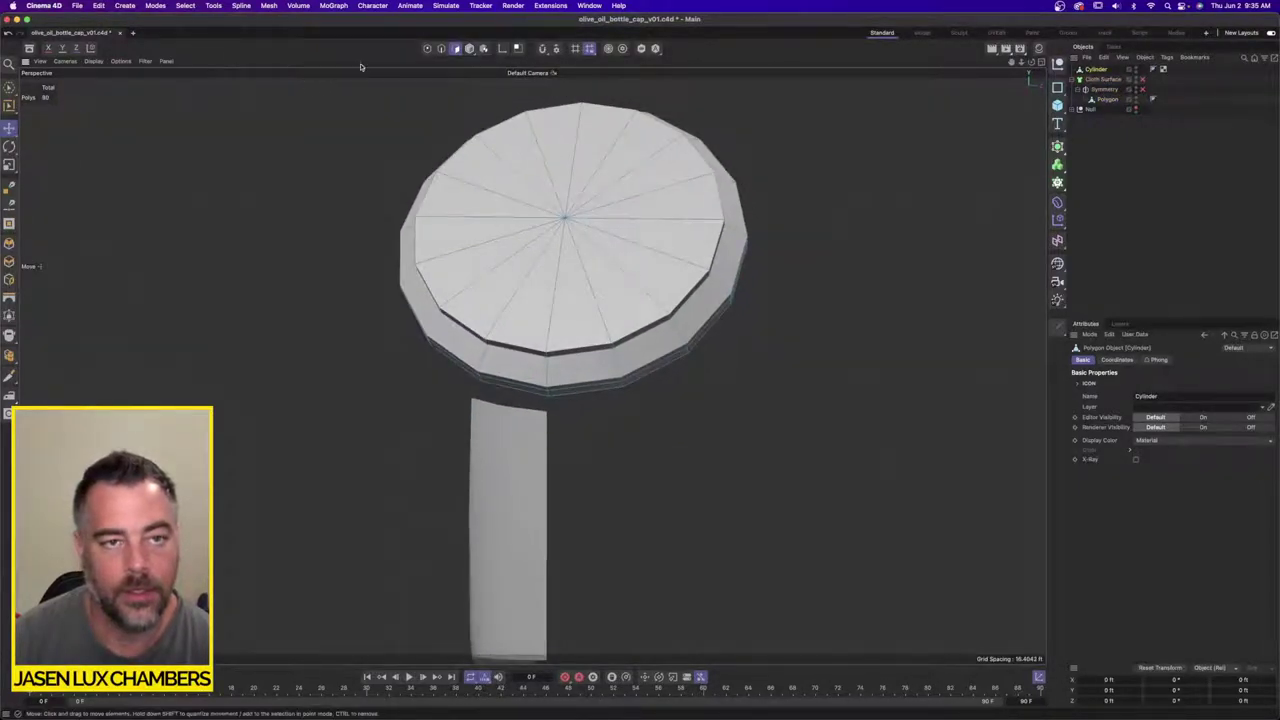
pyautogui.click(427, 48)
pyautogui.moveTo(0, 101); pyautogui.dragTo(50, 121)
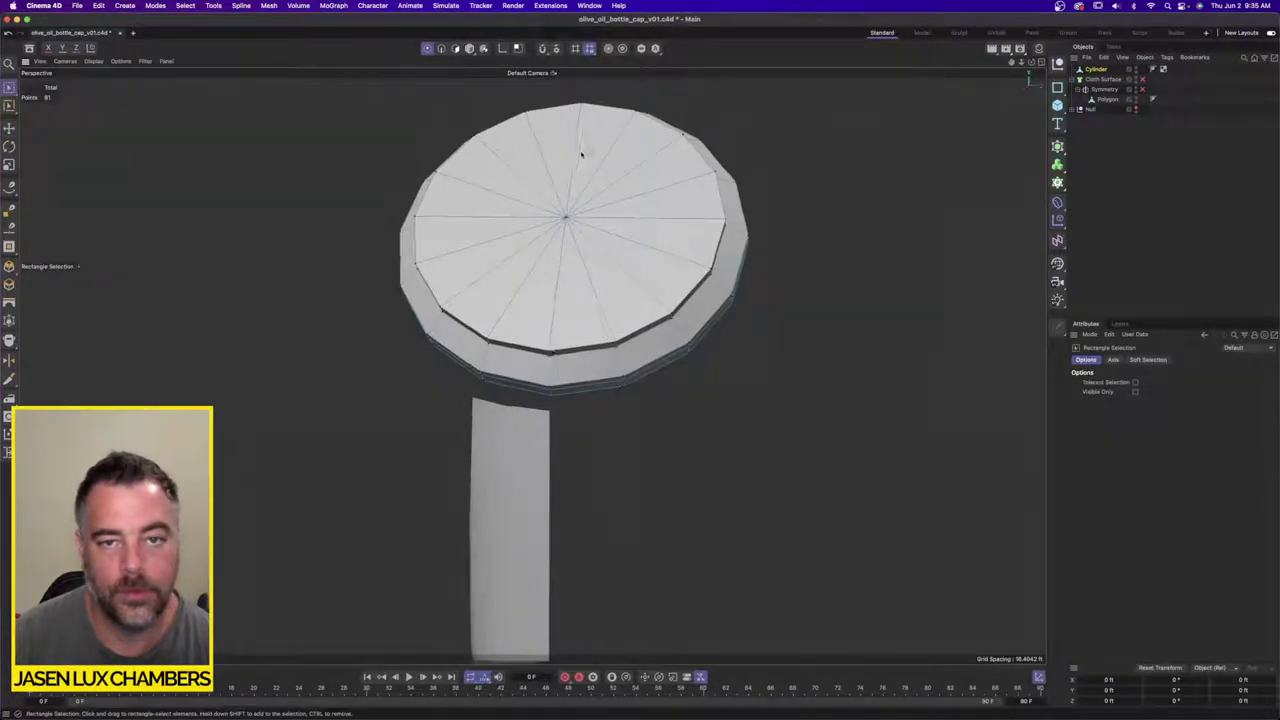
pyautogui.keyDown('alt'); pyautogui.moveTo(581, 153); pyautogui.dragTo(706, 211); pyautogui.keyUp('alt')
pyautogui.press('Delete')
# Step: Move the Cylinder into the Symmetry object alongside the Polygon
pyautogui.keyDown('alt'); pyautogui.moveTo(571, 351); pyautogui.dragTo(526, 537); pyautogui.keyUp('alt')
pyautogui.scroll(3, 526, 537)
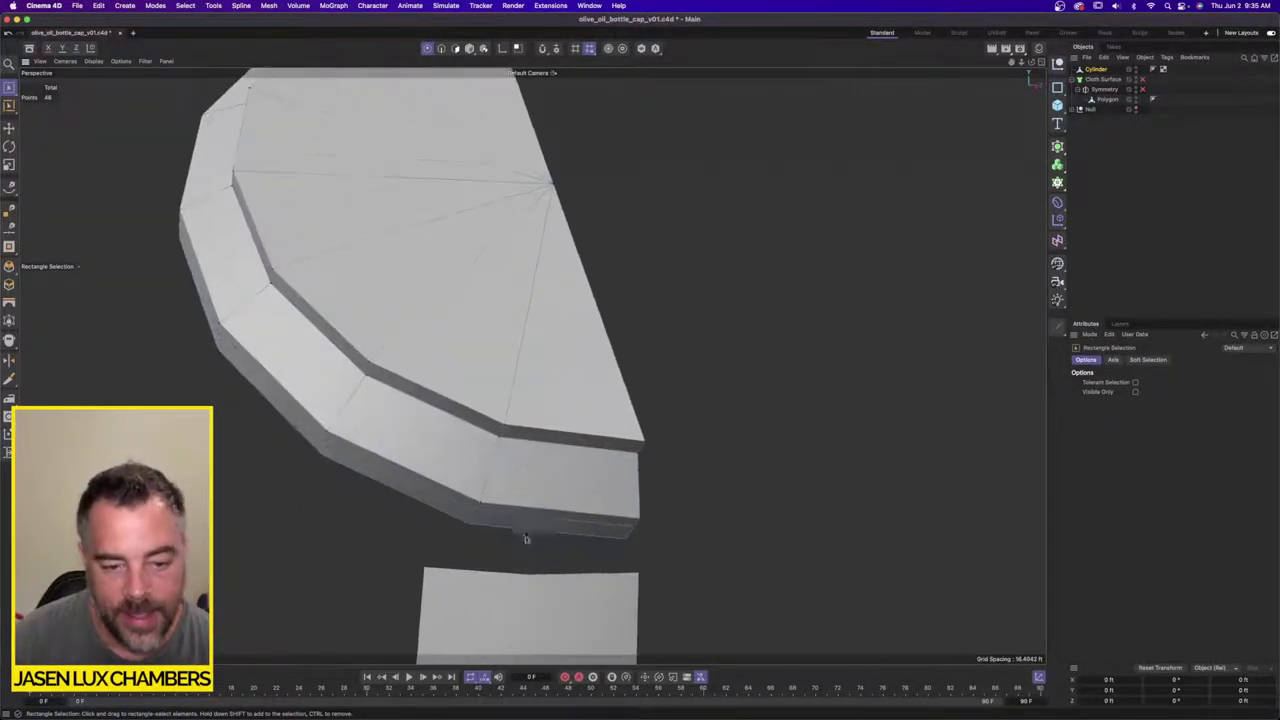
pyautogui.keyDown('alt'); pyautogui.moveTo(526, 537); pyautogui.dragTo(534, 379, button='middle'); pyautogui.keyUp('alt')
pyautogui.keyDown('alt'); pyautogui.moveTo(461, 362); pyautogui.dragTo(657, 390); pyautogui.keyUp('alt')
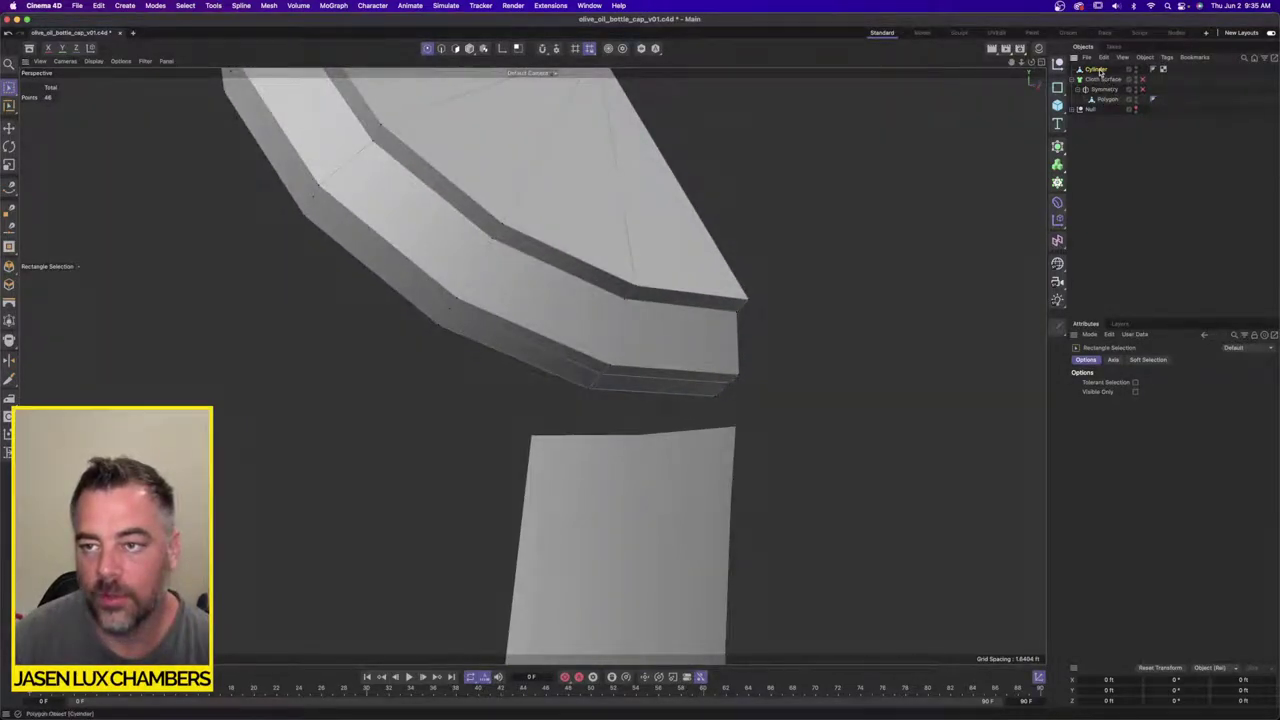
pyautogui.moveTo(1109, 96); pyautogui.dragTo(1108, 95)
# Step: Merge the Cylinder and Polygon into one mesh with Connect Objects + Delete
pyautogui.click(1108, 100)
pyautogui.keyDown('shift'); pyautogui.click(1109, 90); pyautogui.keyUp('shift')
pyautogui.rightClick(1107, 91)
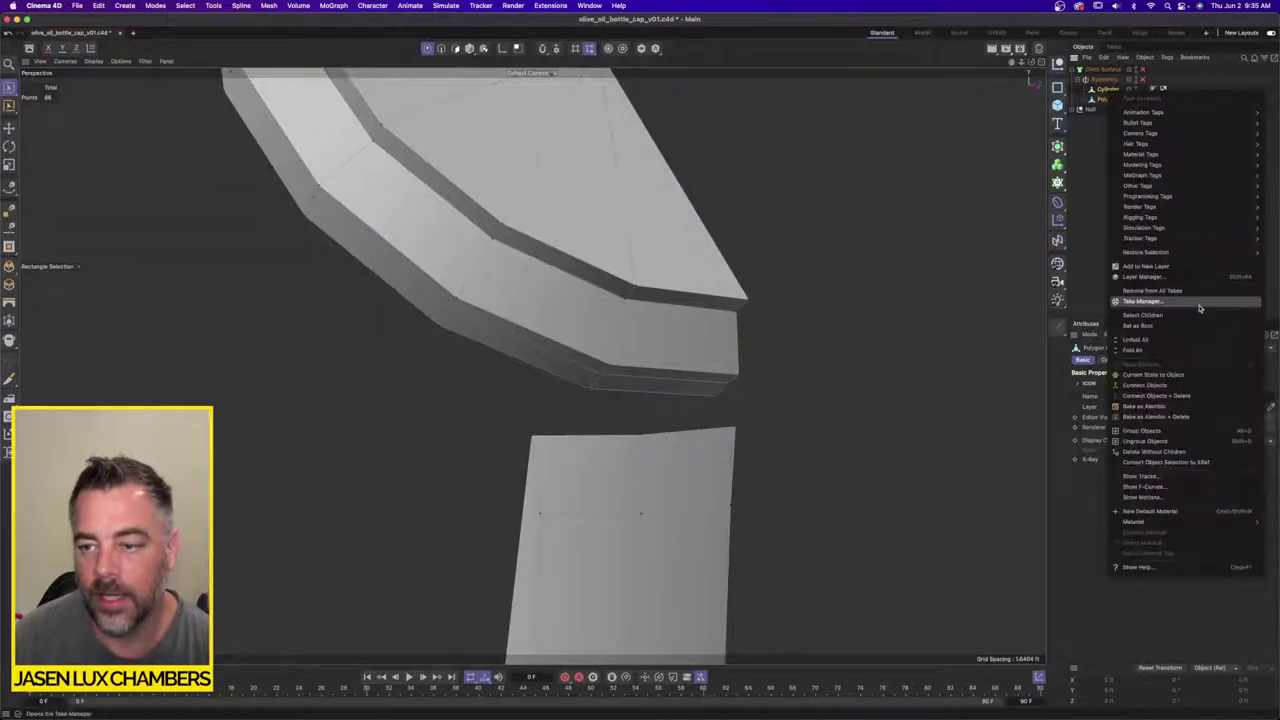
pyautogui.click(1205, 389)
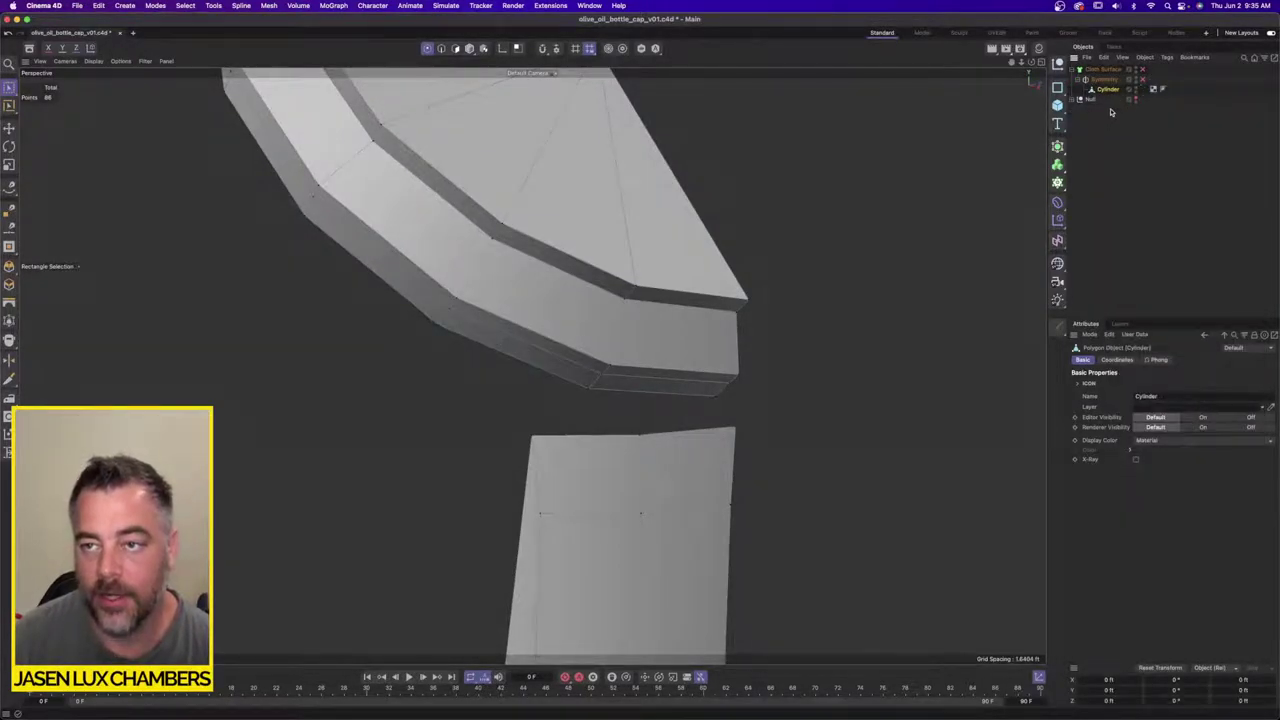
# Step: Bridge the two lower rim edges of the half cap to the two top edges of the bracket
pyautogui.keyDown('alt'); pyautogui.moveTo(654, 418); pyautogui.dragTo(666, 421); pyautogui.keyUp('alt')
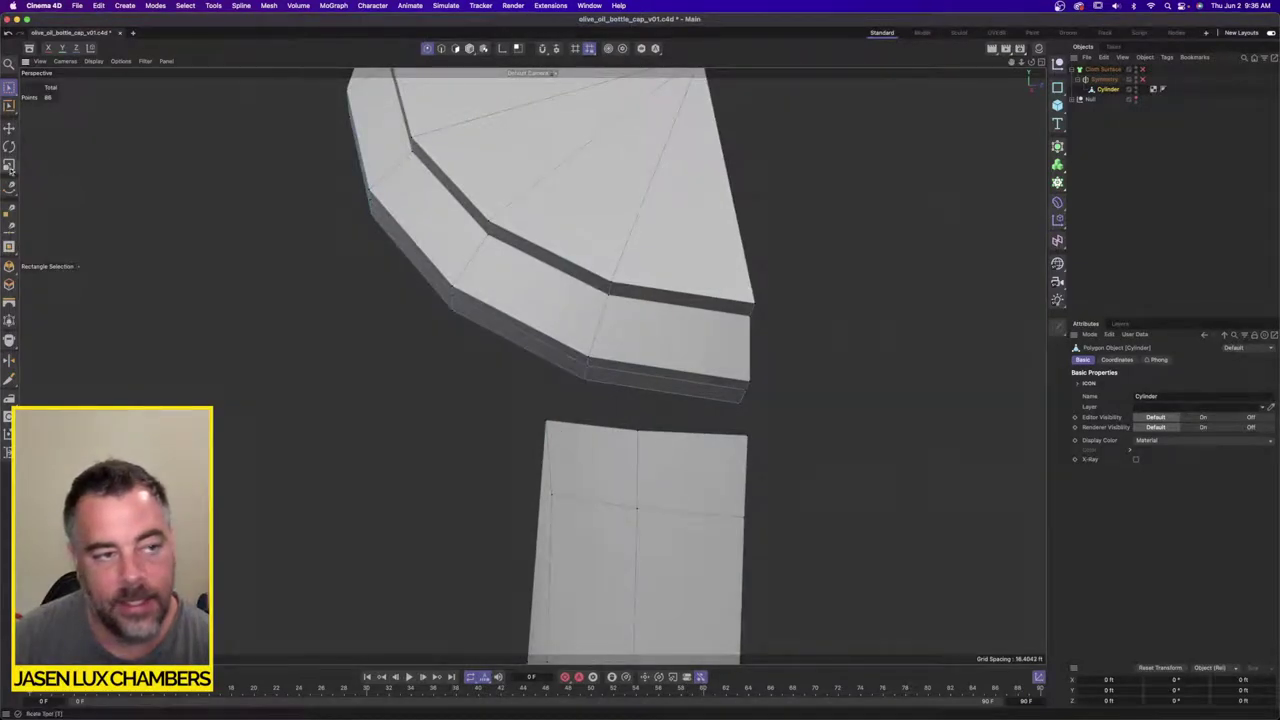
pyautogui.click(443, 50)
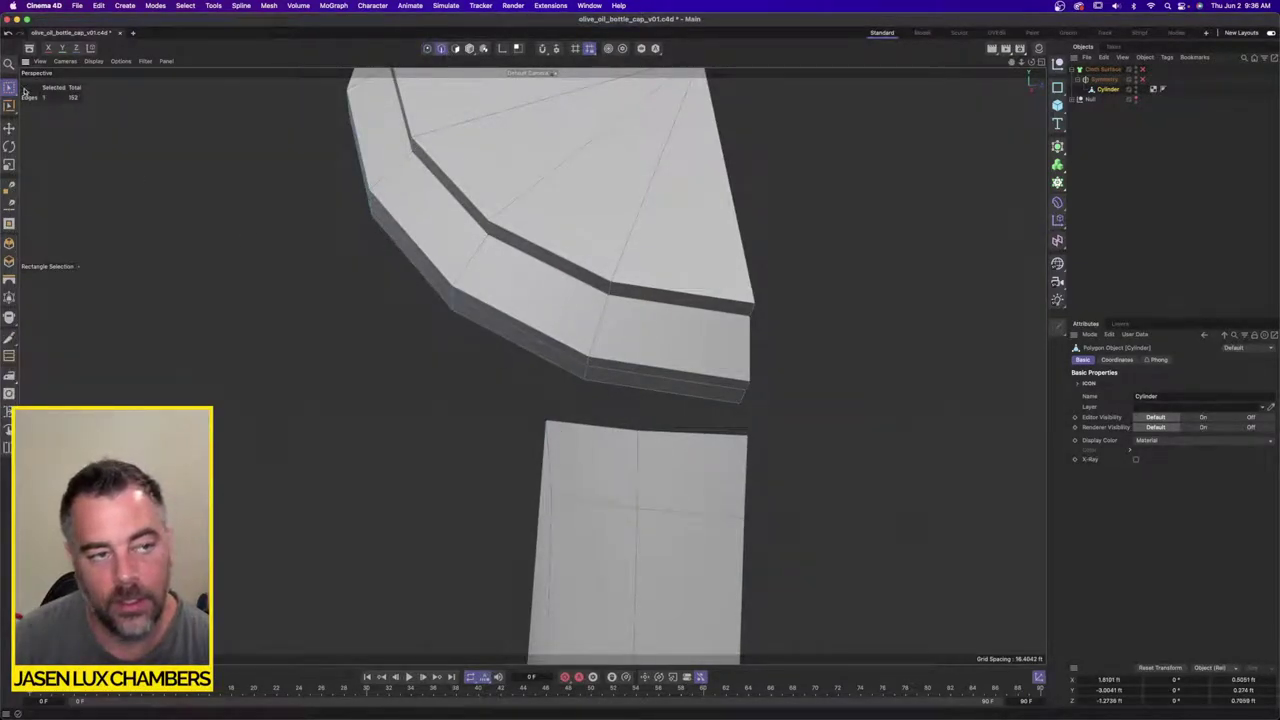
pyautogui.click(9, 130)
pyautogui.keyDown('shift'); pyautogui.click(636, 393); pyautogui.keyUp('shift')
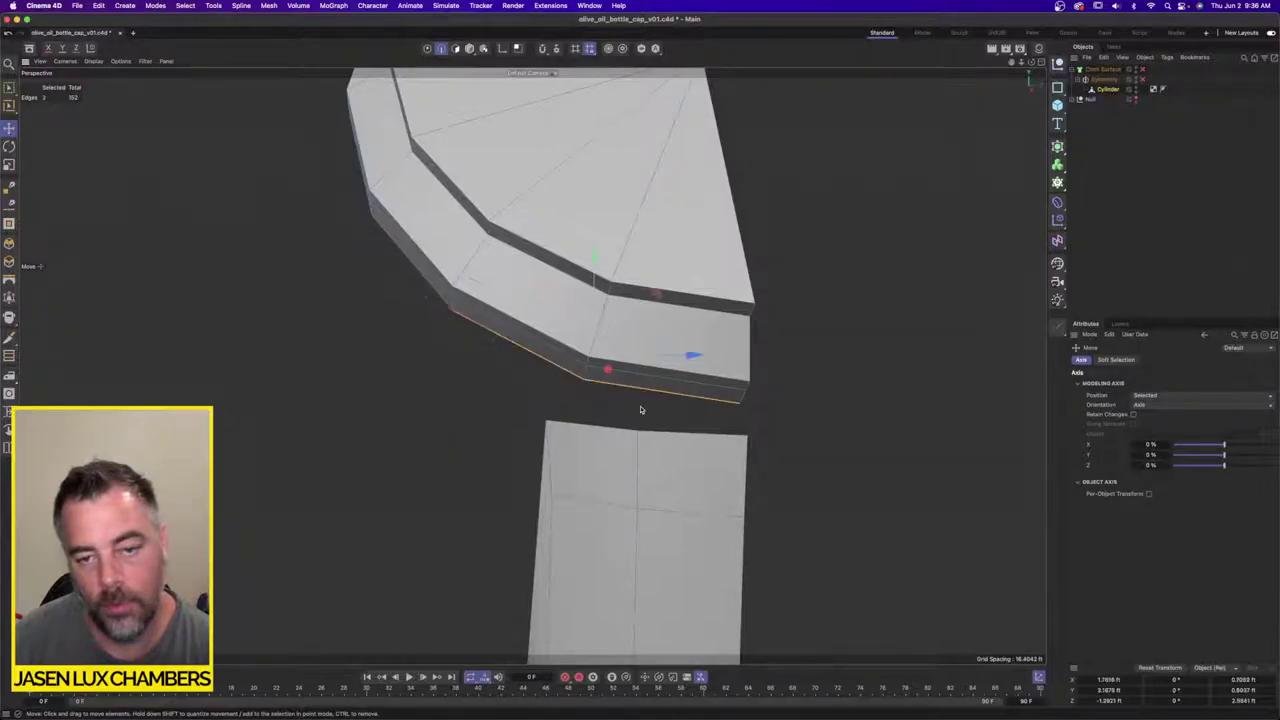
pyautogui.keyDown('shift'); pyautogui.click(676, 432); pyautogui.keyUp('shift')
pyautogui.rightClick(645, 422)
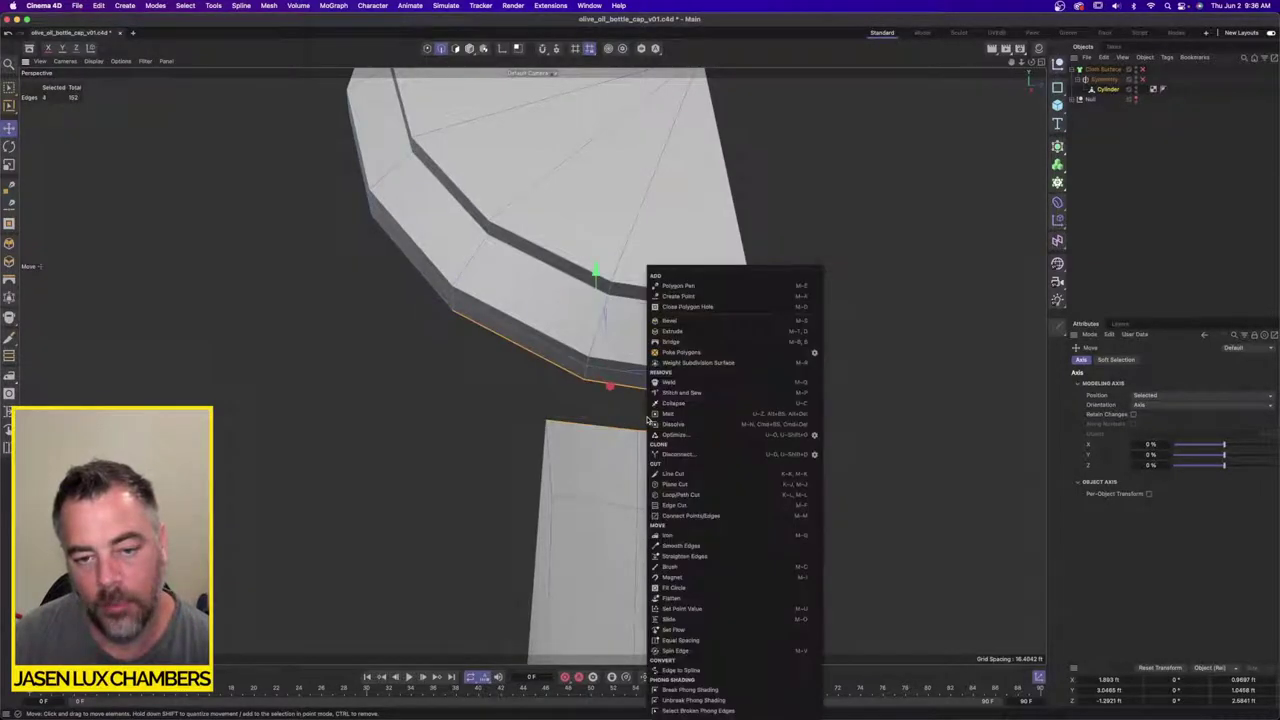
pyautogui.click(683, 342)
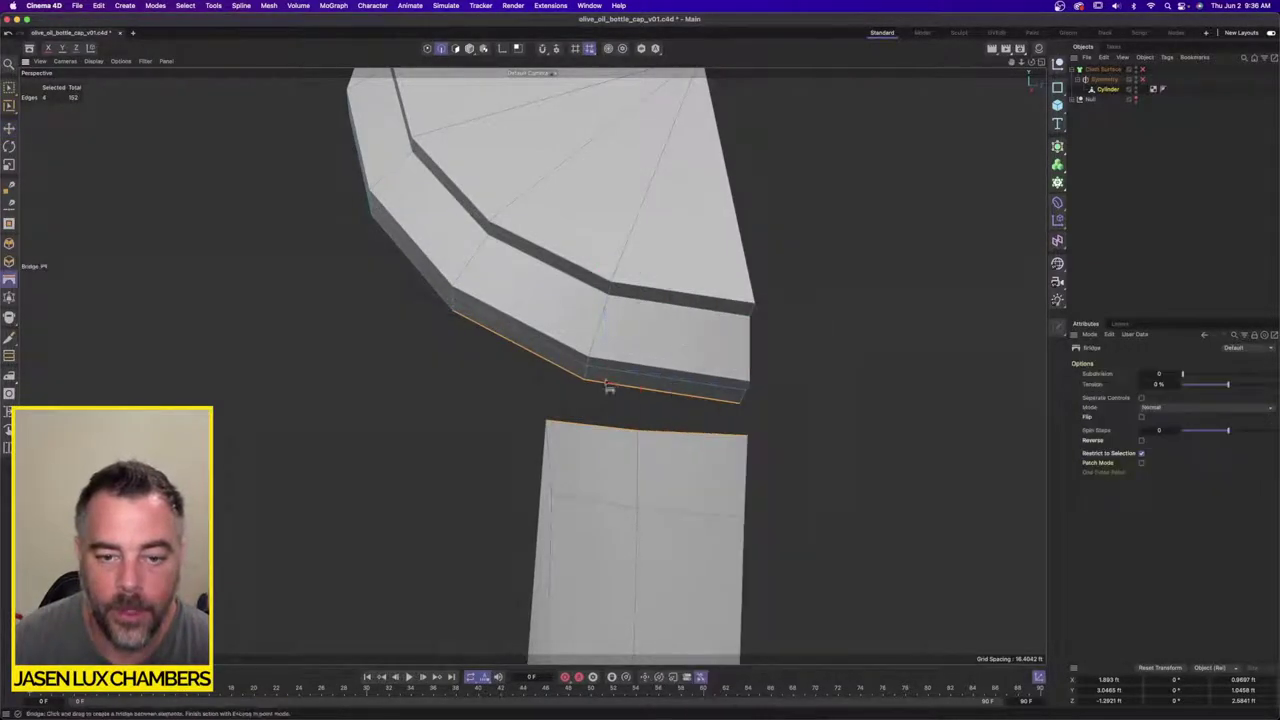
pyautogui.moveTo(560, 422); pyautogui.dragTo(647, 447)
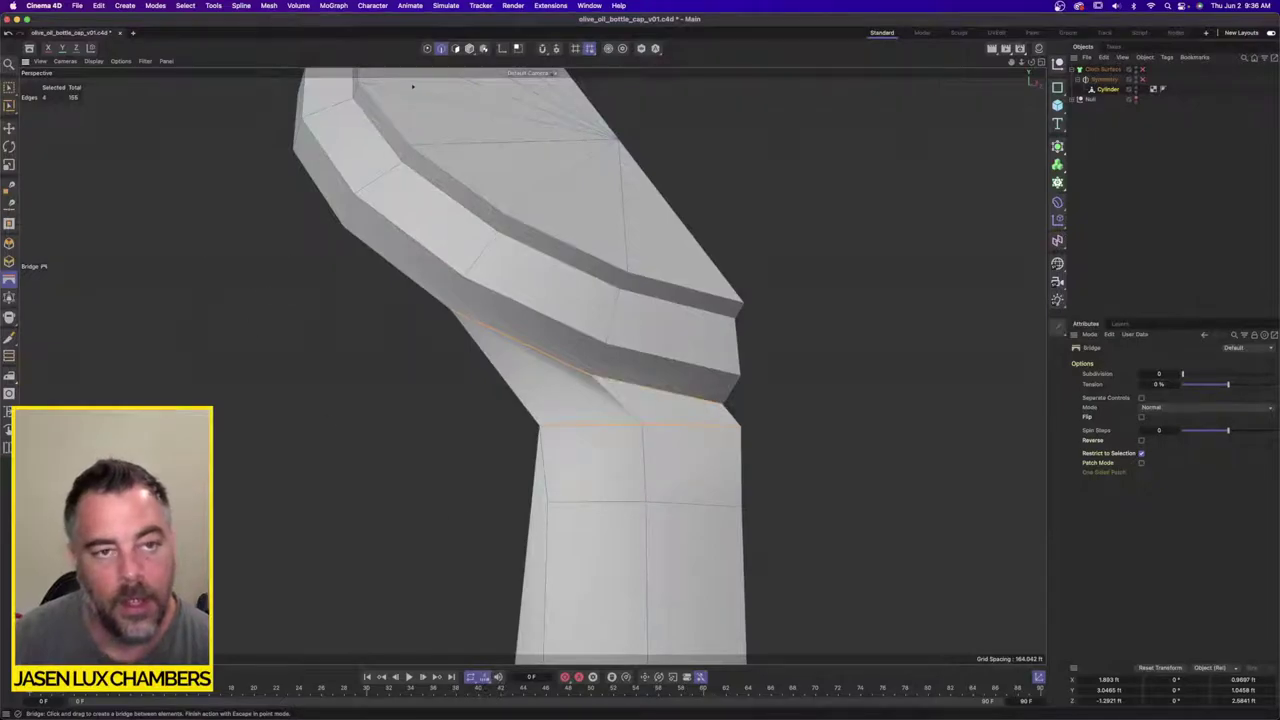
# Step: Turn the Cloth Surface and Symmetry back on and nest the Cloth Surface under the Subdivision Surface taken out of the Null
pyautogui.click(427, 49)
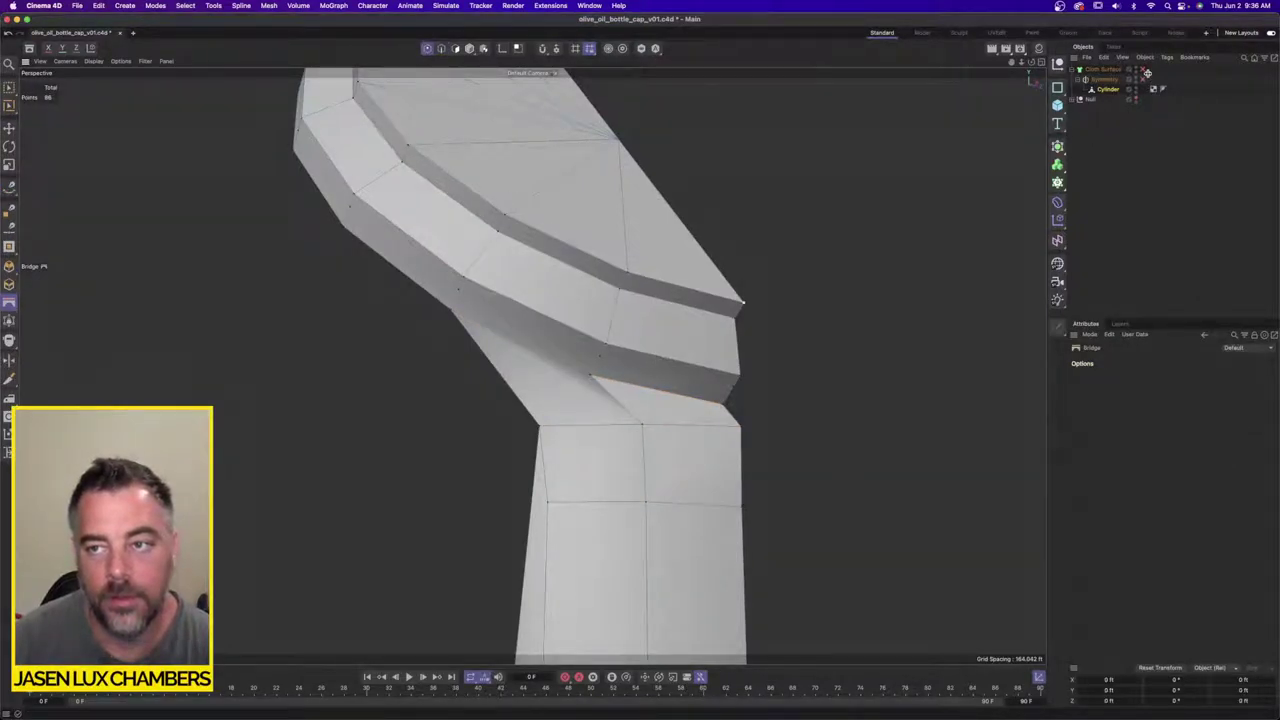
pyautogui.click(1142, 68)
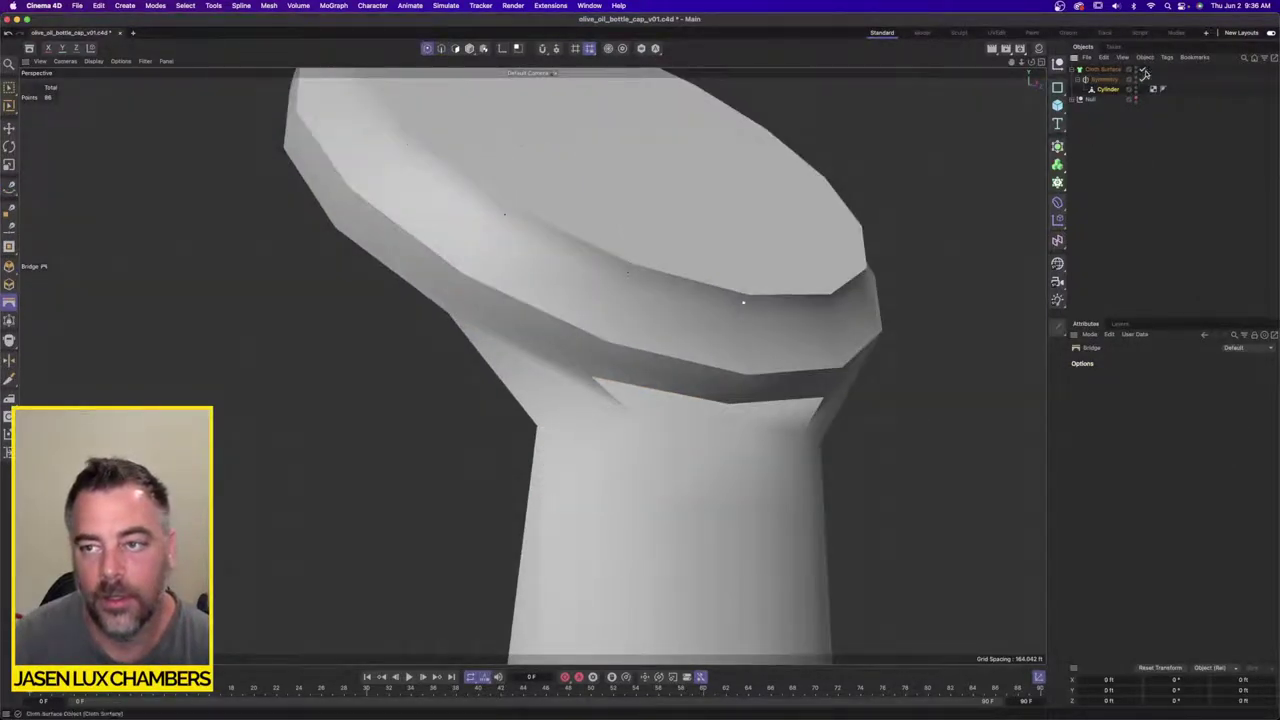
pyautogui.click(1110, 144)
pyautogui.click(1079, 100)
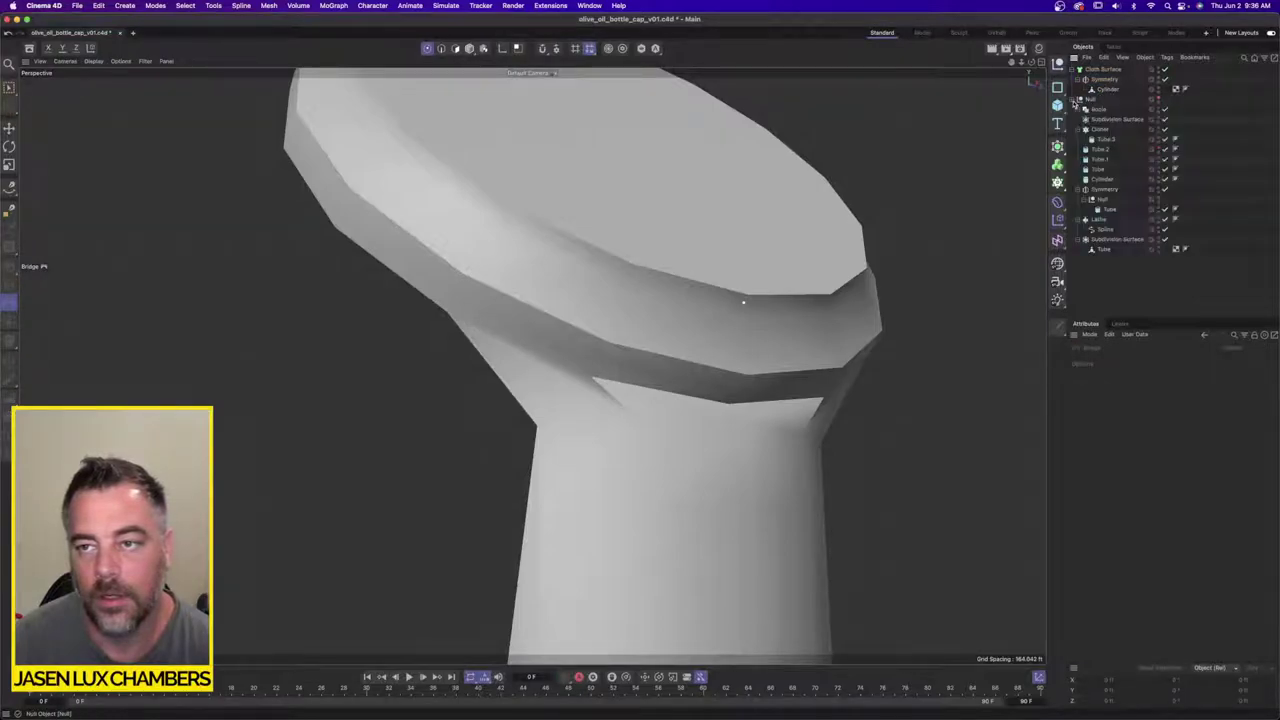
pyautogui.moveTo(1103, 69); pyautogui.dragTo(1106, 71)
pyautogui.click(1108, 209)
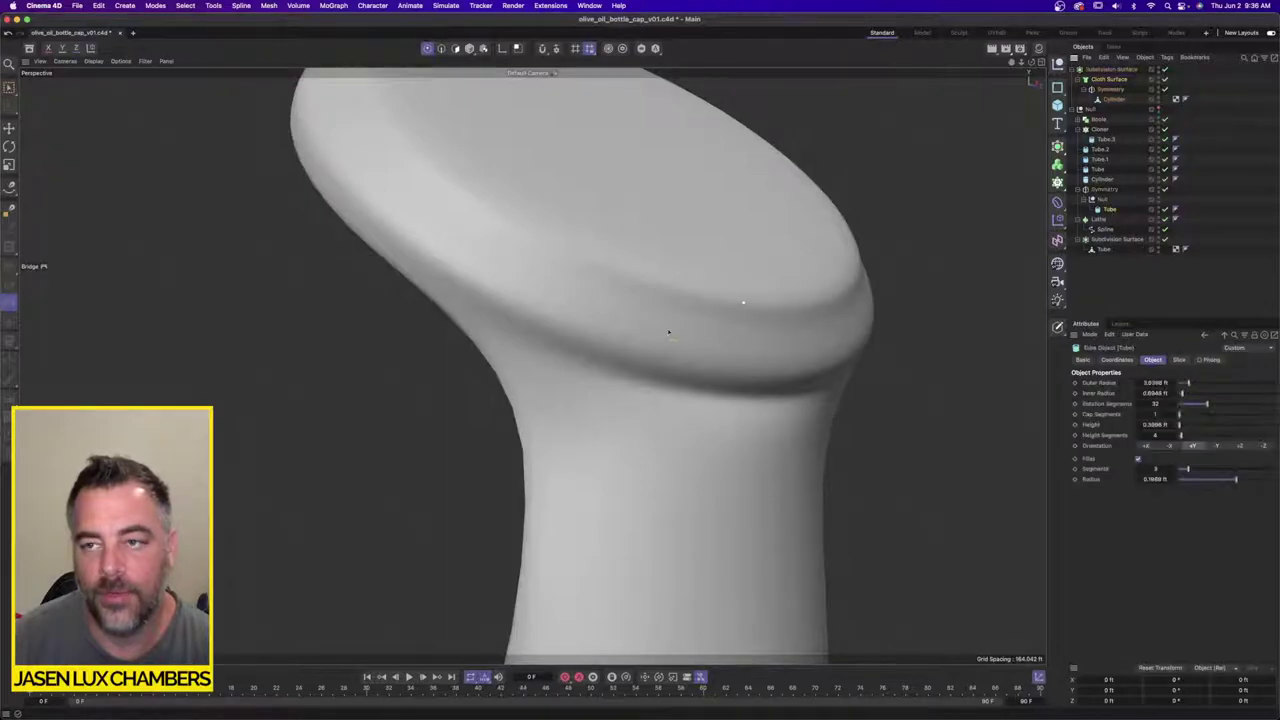
# Step: Examine the smoothed cap and its junction with the bracket from several angles and distances
pyautogui.keyDown('alt'); pyautogui.moveTo(663, 279); pyautogui.dragTo(731, 297); pyautogui.keyUp('alt')
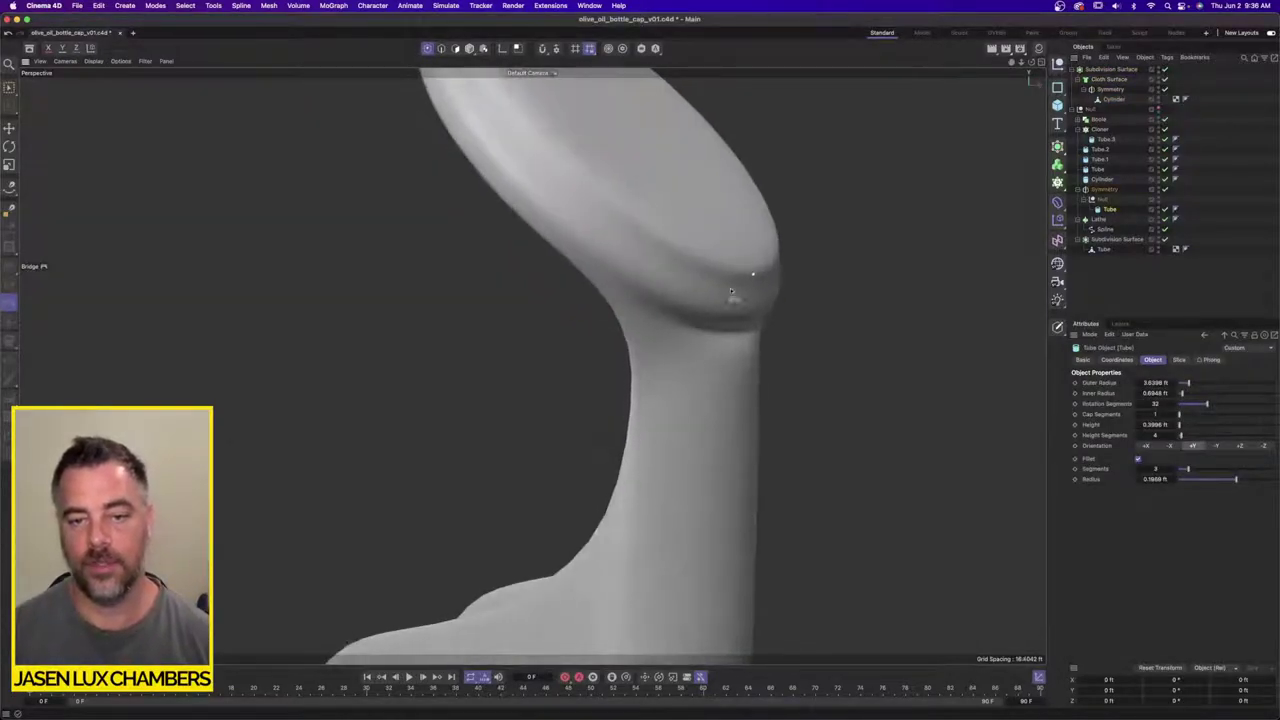
pyautogui.keyDown('alt'); pyautogui.moveTo(731, 297); pyautogui.dragTo(532, 366, button='right'); pyautogui.keyUp('alt')
pyautogui.keyDown('alt'); pyautogui.moveTo(677, 297); pyautogui.dragTo(735, 303); pyautogui.keyUp('alt')
pyautogui.keyDown('alt'); pyautogui.moveTo(735, 303); pyautogui.dragTo(800, 298, button='right'); pyautogui.keyUp('alt')
pyautogui.keyDown('alt'); pyautogui.moveTo(755, 300); pyautogui.dragTo(805, 319); pyautogui.keyUp('alt')
pyautogui.keyDown('alt'); pyautogui.moveTo(805, 319); pyautogui.dragTo(745, 305, button='right'); pyautogui.keyUp('alt')
pyautogui.keyDown('alt'); pyautogui.moveTo(745, 305); pyautogui.dragTo(740, 320); pyautogui.keyUp('alt')
pyautogui.keyDown('alt'); pyautogui.moveTo(740, 320); pyautogui.dragTo(650, 319, button='right'); pyautogui.keyUp('alt')
pyautogui.keyDown('alt'); pyautogui.moveTo(816, 318); pyautogui.dragTo(764, 321, button='right'); pyautogui.keyUp('alt')
pyautogui.keyDown('alt'); pyautogui.moveTo(803, 323); pyautogui.dragTo(618, 342, button='middle'); pyautogui.keyUp('alt')
pyautogui.keyDown('alt'); pyautogui.moveTo(636, 340); pyautogui.dragTo(712, 322); pyautogui.keyUp('alt')
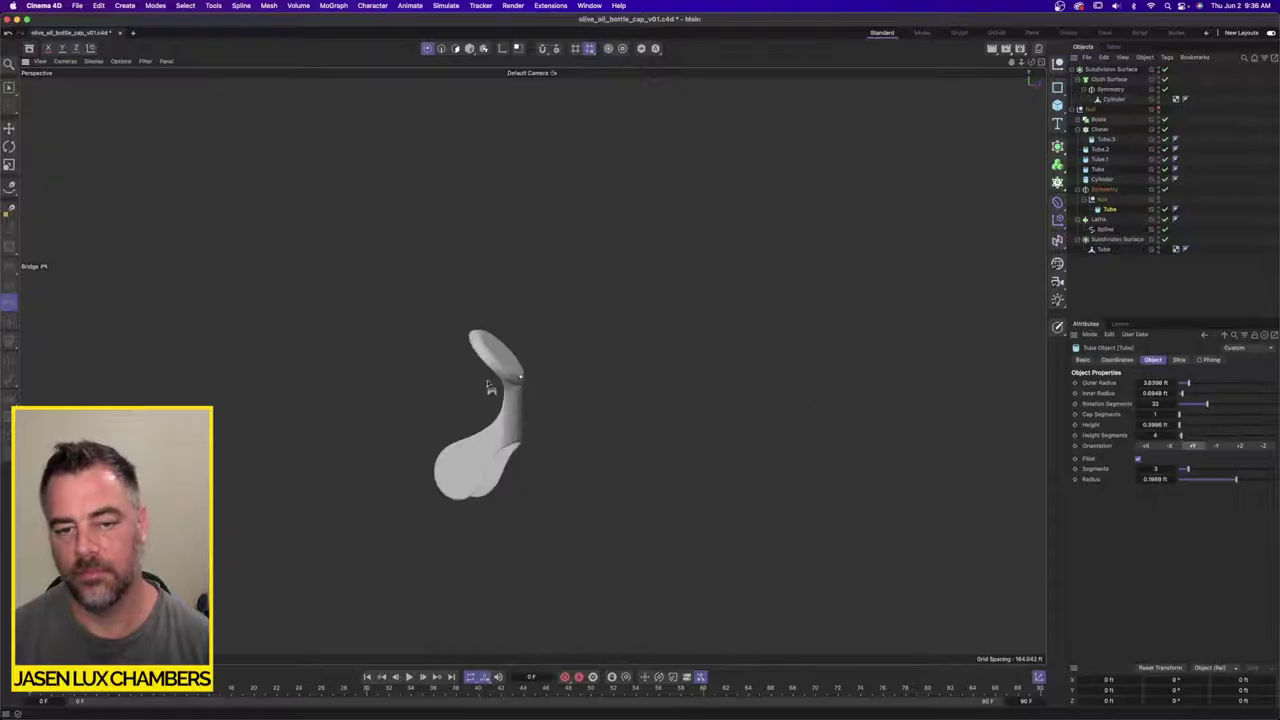
pyautogui.keyDown('alt'); pyautogui.moveTo(579, 409); pyautogui.dragTo(740, 374, button='right'); pyautogui.keyUp('alt')
pyautogui.keyDown('alt'); pyautogui.moveTo(417, 381); pyautogui.dragTo(521, 403, button='middle'); pyautogui.keyUp('alt')
pyautogui.keyDown('alt'); pyautogui.moveTo(515, 390); pyautogui.dragTo(604, 375, button='right'); pyautogui.keyUp('alt')
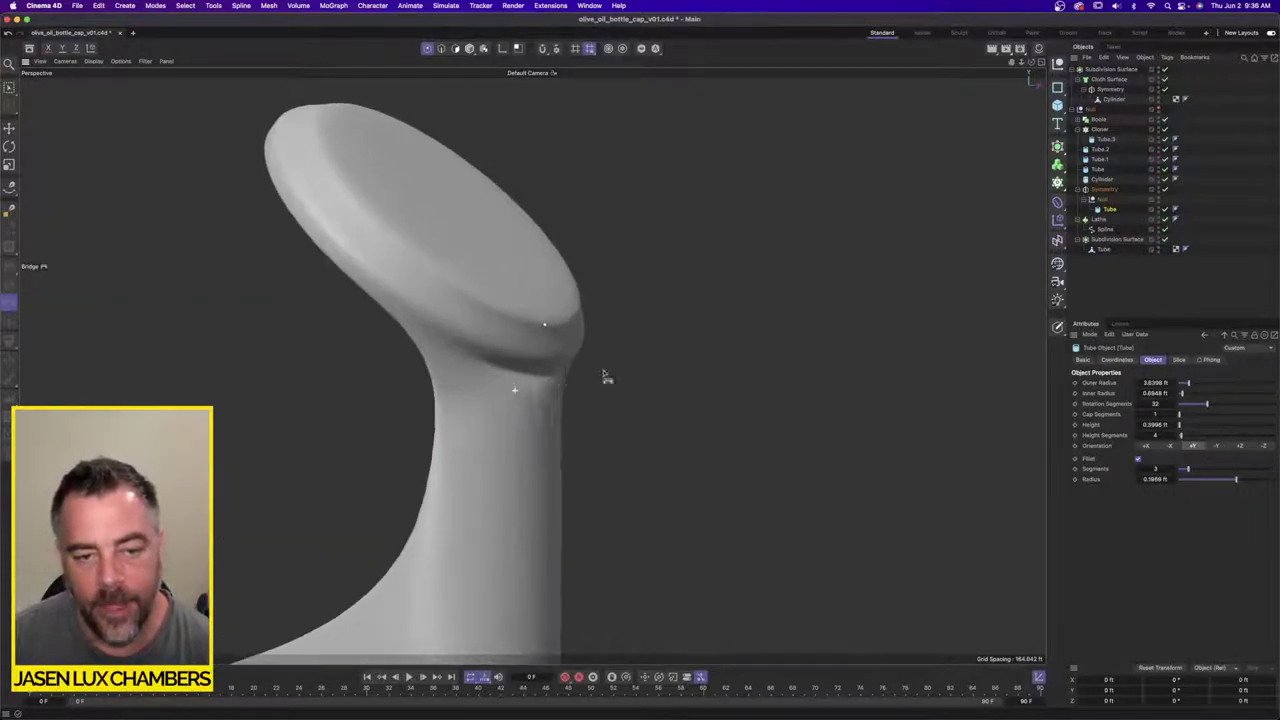
# Step: Turn off the Subdivision Surface, Cloth Surface and Symmetry to expose the Cylinder's base mesh below the cap rim
pyautogui.click(1114, 101)
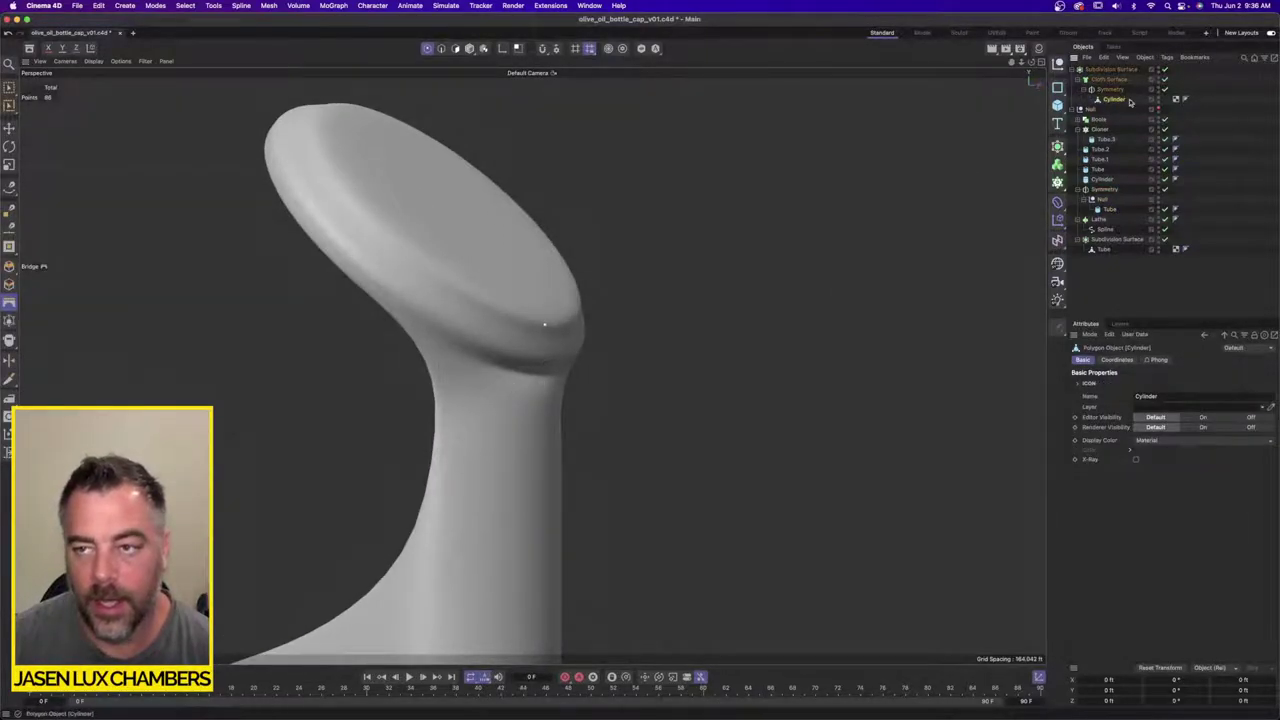
pyautogui.moveTo(1165, 91); pyautogui.dragTo(1165, 70)
pyautogui.keyDown('alt'); pyautogui.moveTo(578, 414); pyautogui.dragTo(494, 421); pyautogui.keyUp('alt')
pyautogui.keyDown('alt'); pyautogui.moveTo(489, 396); pyautogui.dragTo(570, 369, button='right'); pyautogui.keyUp('alt')
pyautogui.moveTo(591, 384)
pyautogui.keyDown('alt'); pyautogui.mouseDown()
pyautogui.moveTo(543, 400)
pyautogui.moveTo(566, 381)
pyautogui.mouseUp(); pyautogui.keyUp('alt')
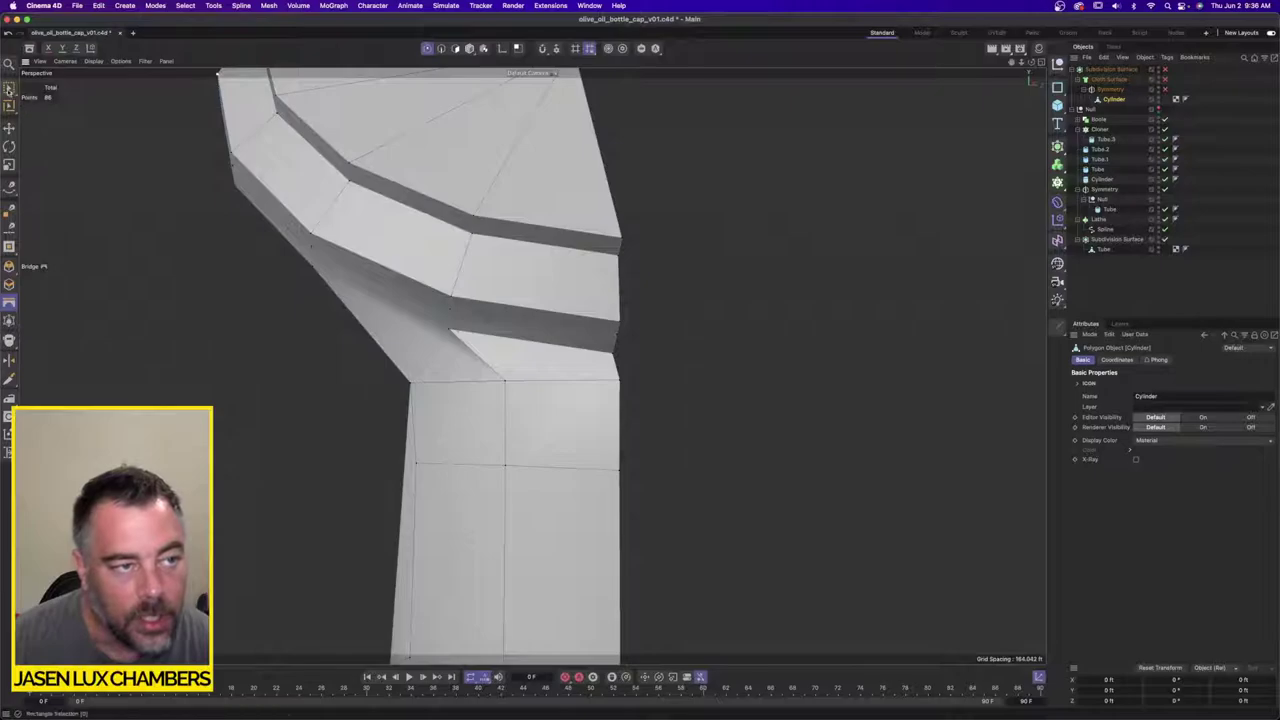
# Step: Slide the bracket's two inner neck points below the bridge along Z, away from the symmetry seam
pyautogui.press('e')
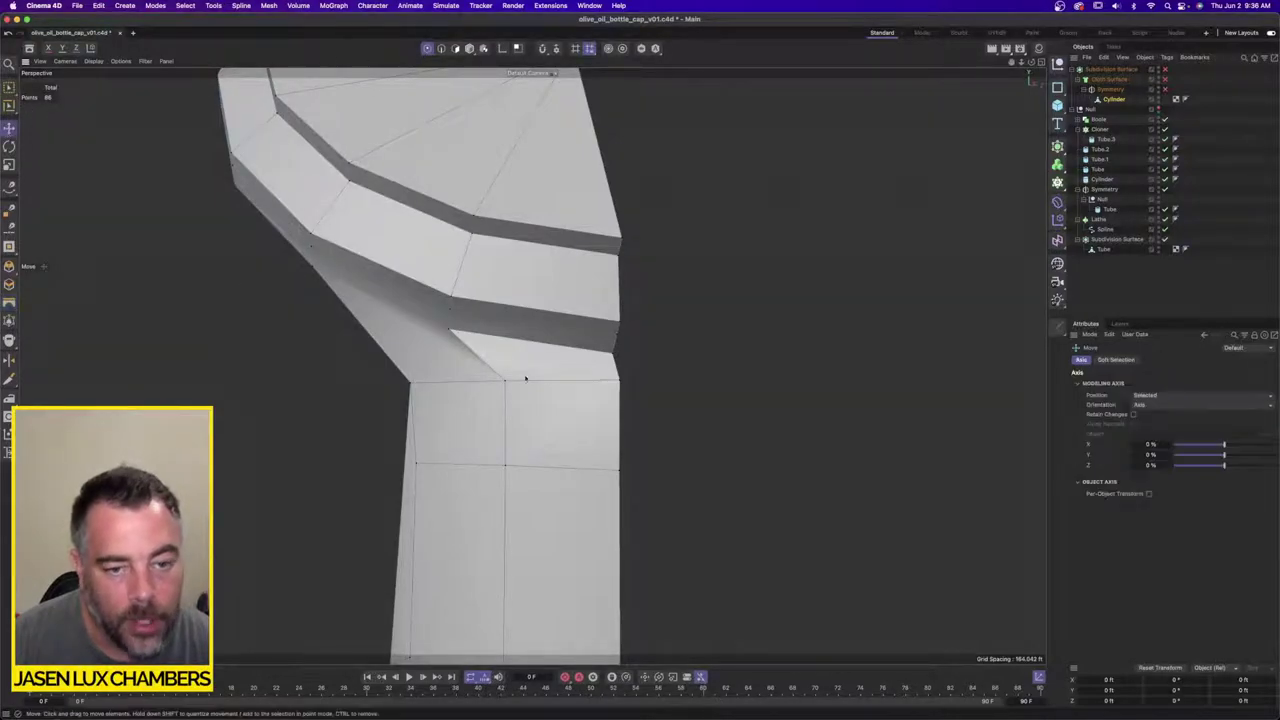
pyautogui.moveTo(591, 378); pyautogui.dragTo(551, 381)
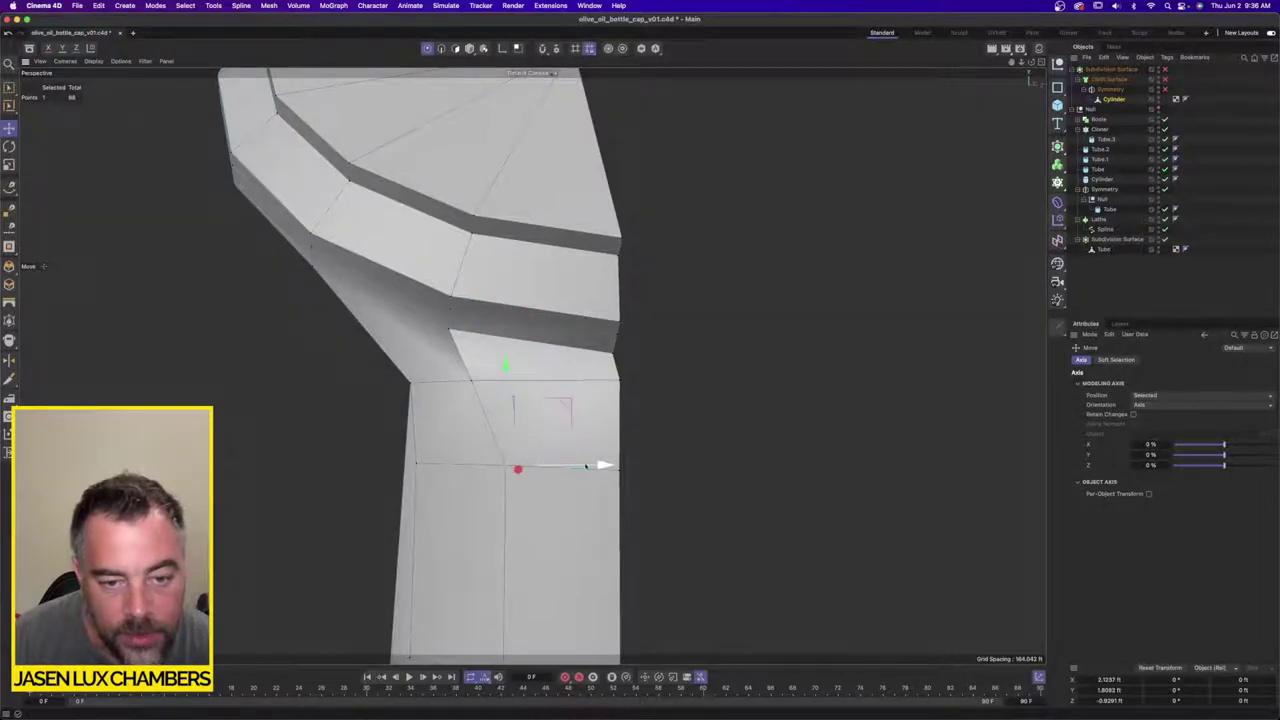
pyautogui.keyDown('alt'); pyautogui.moveTo(540, 455); pyautogui.dragTo(700, 393); pyautogui.keyUp('alt')
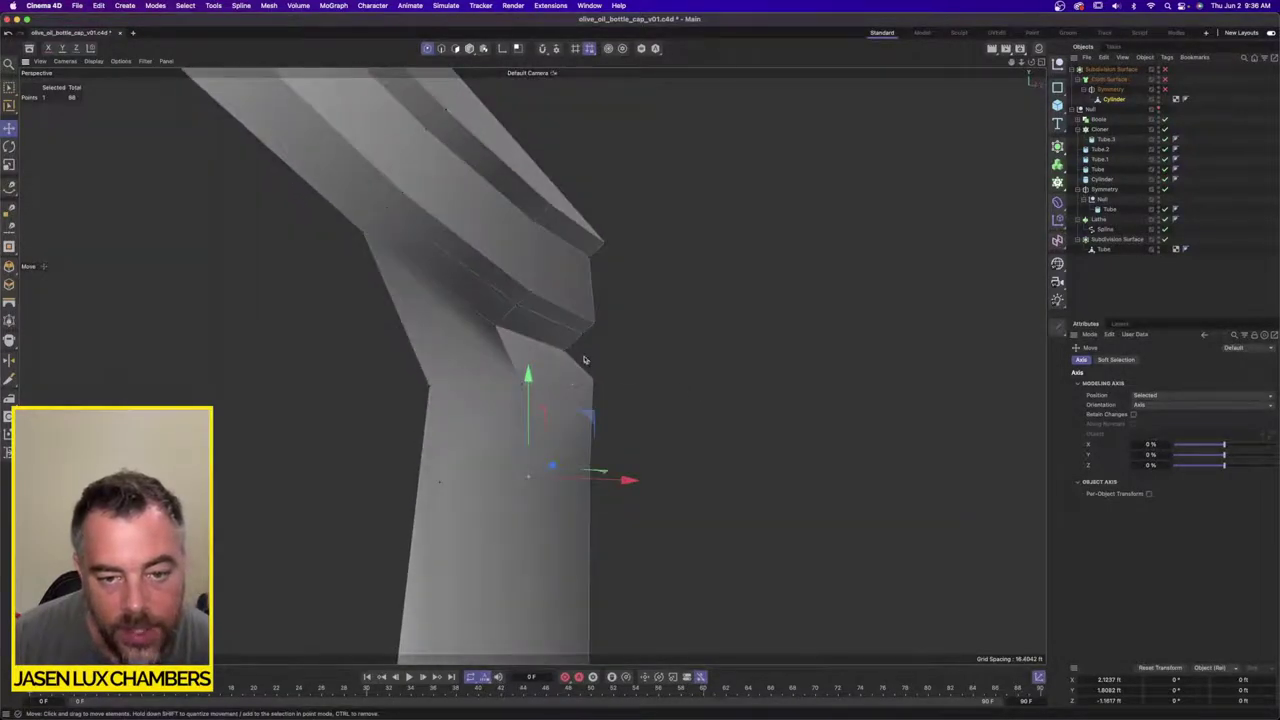
# Step: Nudge the seam points just beneath the cap rim along X to even out the neck's back profile
pyautogui.keyDown('alt'); pyautogui.moveTo(617, 361); pyautogui.dragTo(675, 350); pyautogui.keyUp('alt')
pyautogui.click(557, 355)
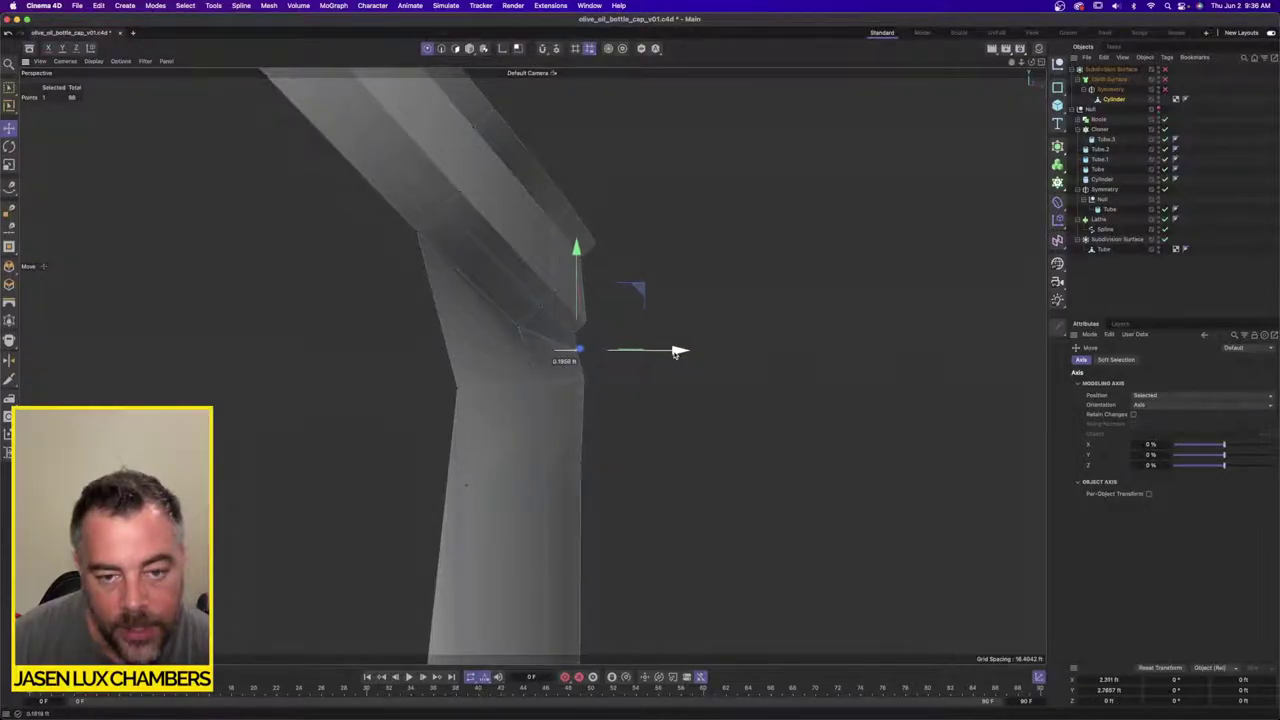
pyautogui.click(605, 397)
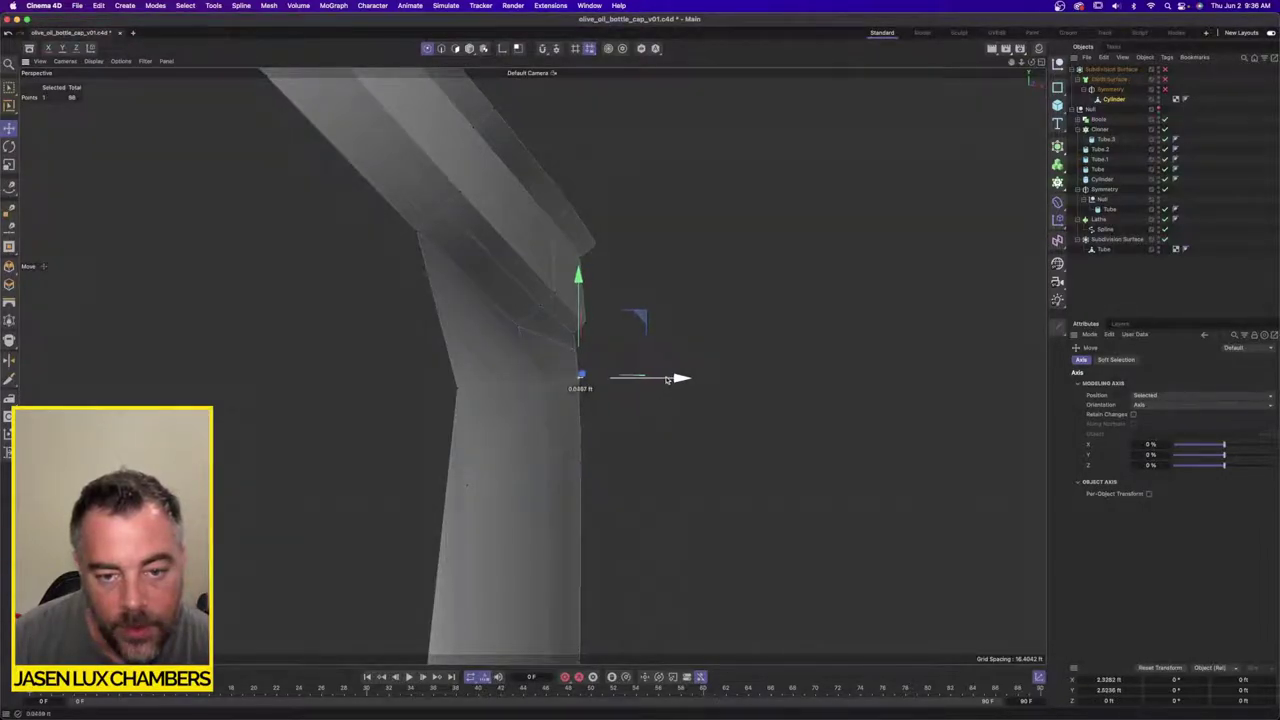
pyautogui.click(572, 335)
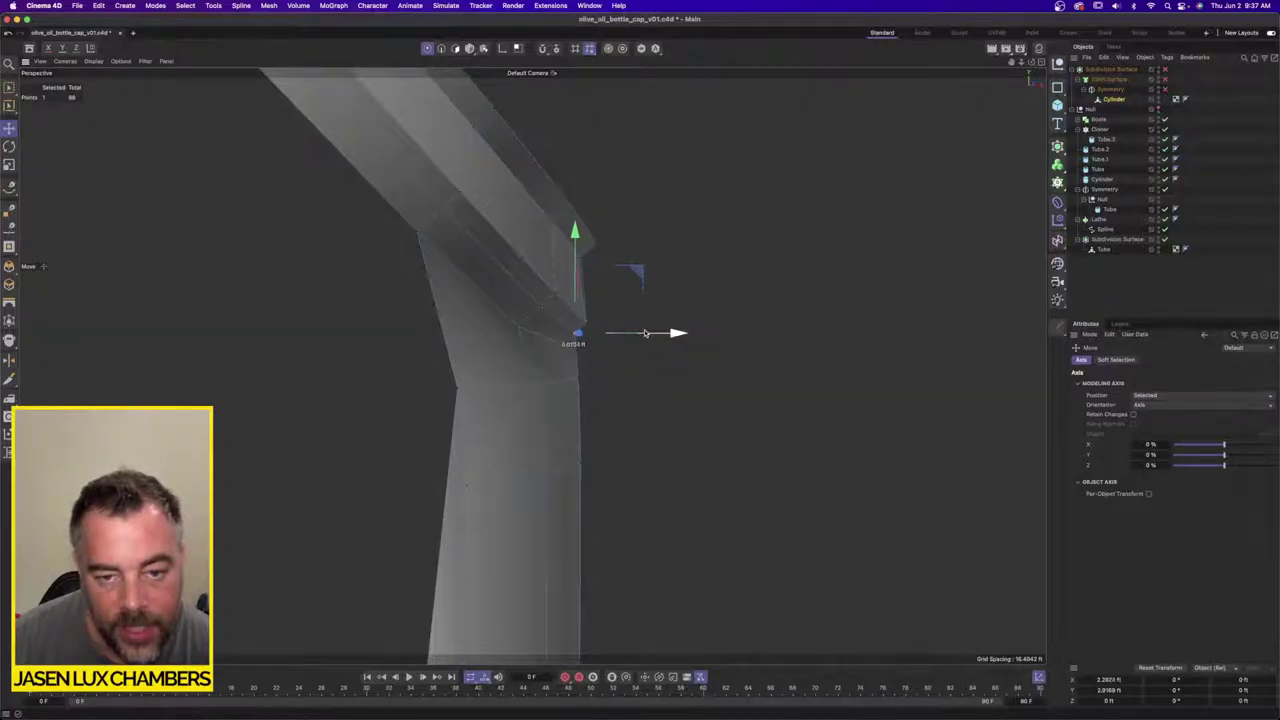
pyautogui.moveTo(643, 333); pyautogui.dragTo(652, 333)
# Step: Turn the Subdivision Surface, Cloth Surface and Symmetry back on and check the reshaped neck from several angles
pyautogui.keyDown('alt'); pyautogui.moveTo(532, 366); pyautogui.dragTo(447, 353); pyautogui.keyUp('alt')
pyautogui.keyDown('alt'); pyautogui.moveTo(572, 395); pyautogui.dragTo(531, 350); pyautogui.keyUp('alt')
pyautogui.moveTo(610, 323); pyautogui.dragTo(565, 330)
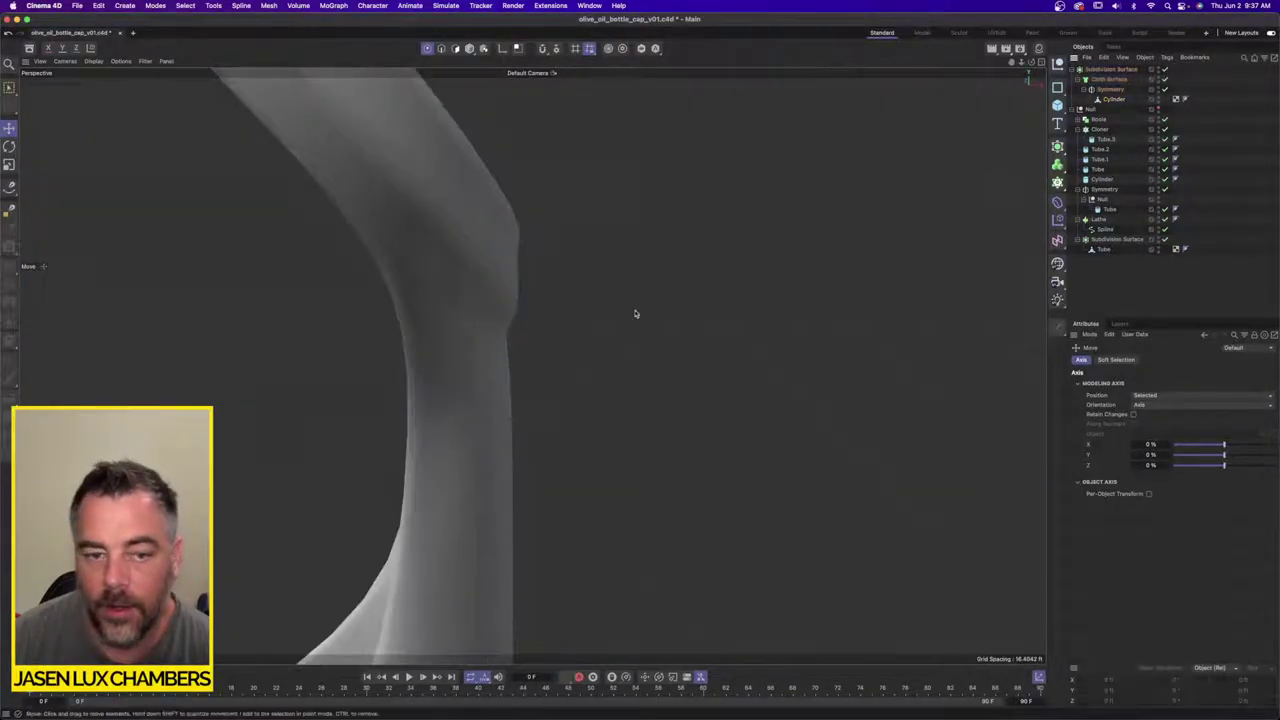
pyautogui.scroll(-6, 636, 314)
pyautogui.keyDown('alt'); pyautogui.moveTo(639, 317); pyautogui.dragTo(750, 353); pyautogui.keyUp('alt')
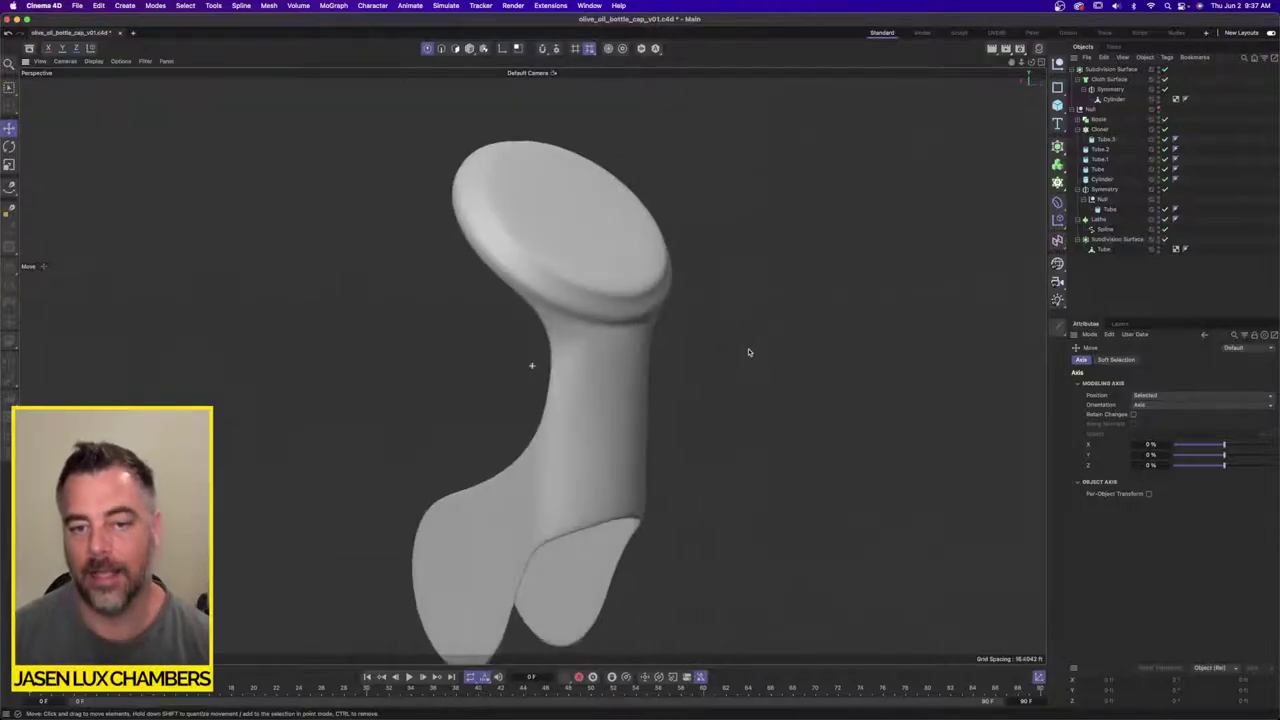
pyautogui.keyDown('alt'); pyautogui.moveTo(750, 353); pyautogui.dragTo(547, 402, button='right'); pyautogui.keyUp('alt')
pyautogui.keyDown('alt'); pyautogui.moveTo(598, 396); pyautogui.dragTo(697, 400); pyautogui.keyUp('alt')
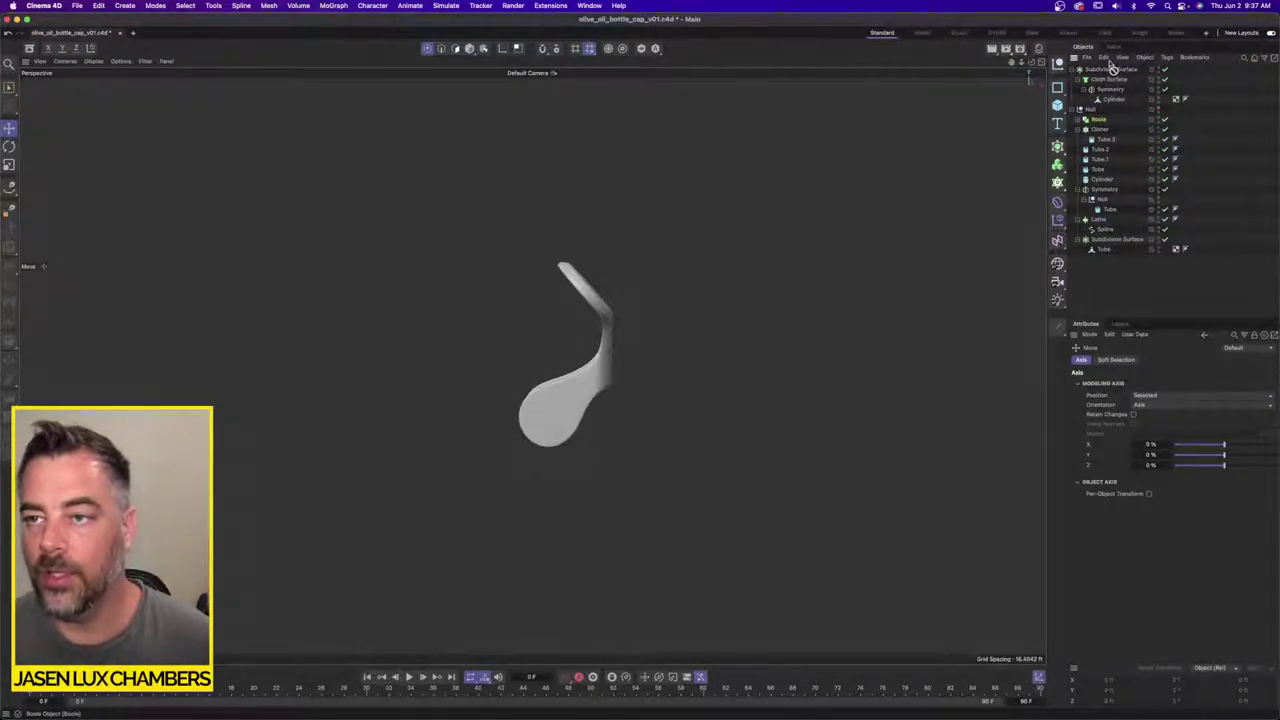
# Step: Move the Boole out of the Null to the top level and place the cap's Subdivision Surface inside it as first child
pyautogui.moveTo(1113, 67); pyautogui.dragTo(1101, 71)
pyautogui.click(1073, 79)
pyautogui.keyDown('alt'); pyautogui.moveTo(640, 318); pyautogui.dragTo(694, 357); pyautogui.keyUp('alt')
pyautogui.scroll(5, 694, 357)
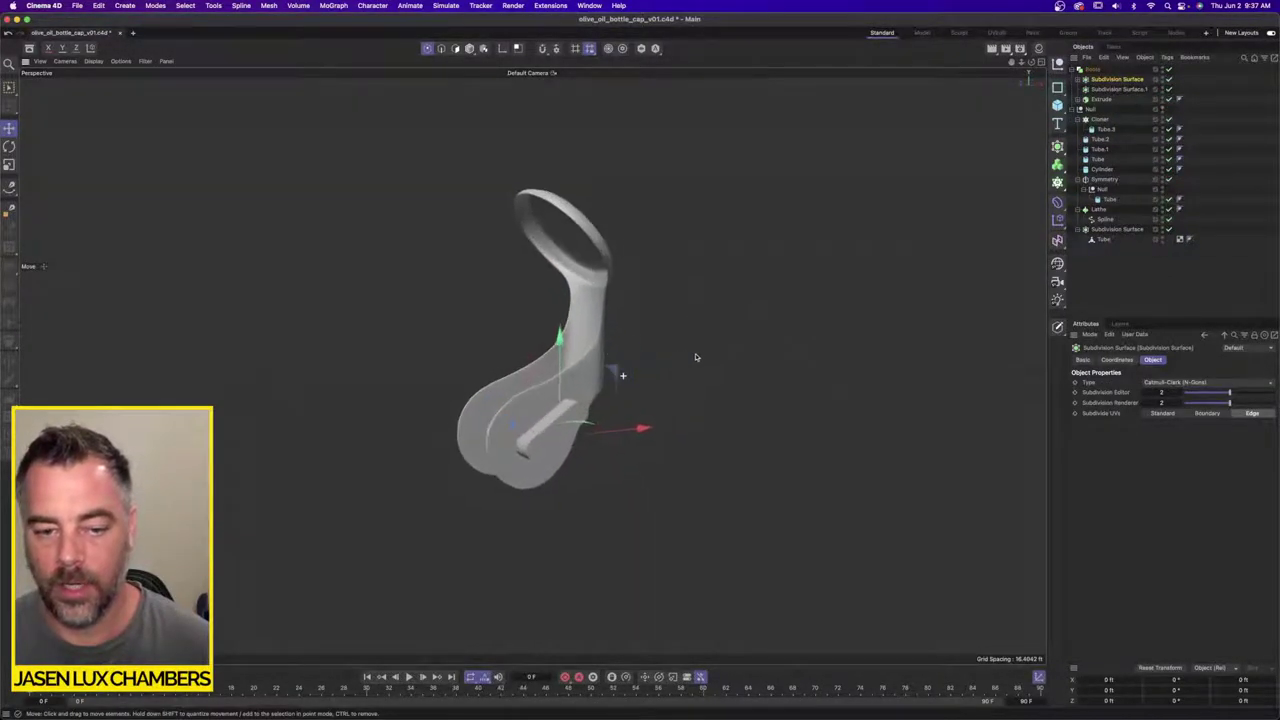
# Step: Delete the old Subdivision Surface.1 from the Boole and show the remaining spout parts in the Null again
pyautogui.moveTo(1102, 82); pyautogui.dragTo(1105, 70)
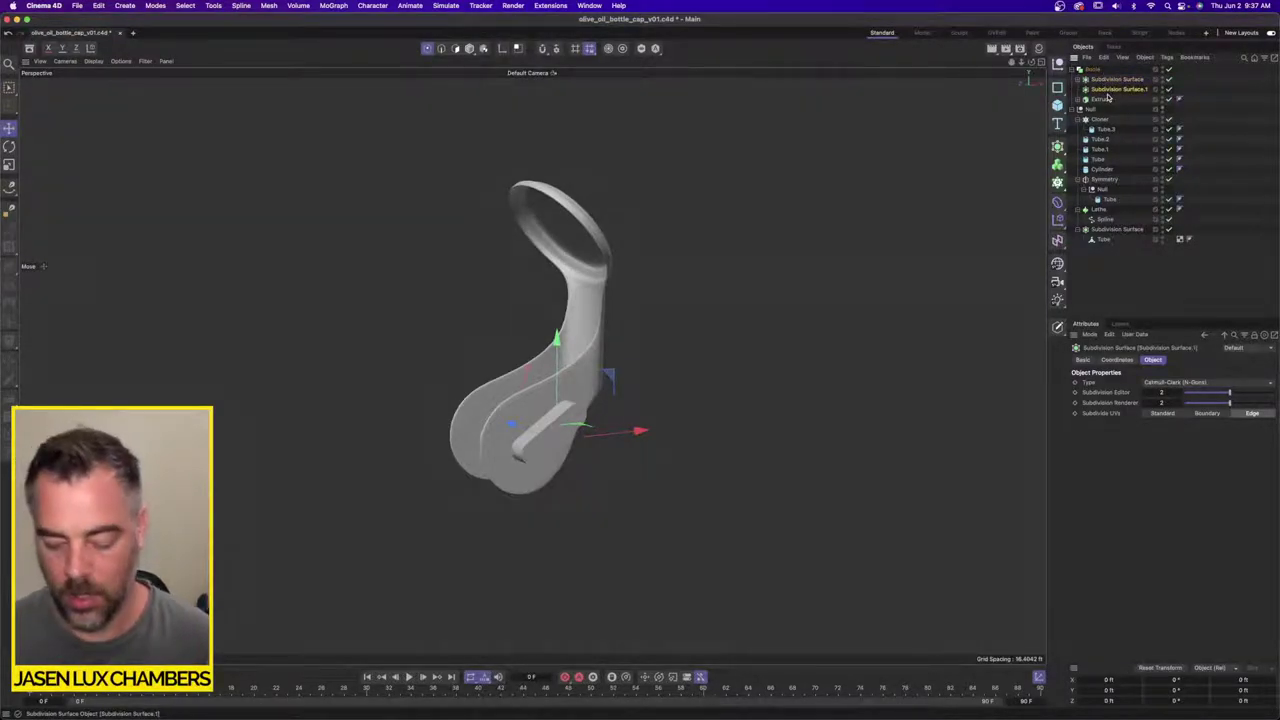
pyautogui.press('Delete')
pyautogui.keyDown('alt'); pyautogui.moveTo(732, 368); pyautogui.dragTo(691, 351); pyautogui.keyUp('alt')
pyautogui.scroll(2, 690, 350)
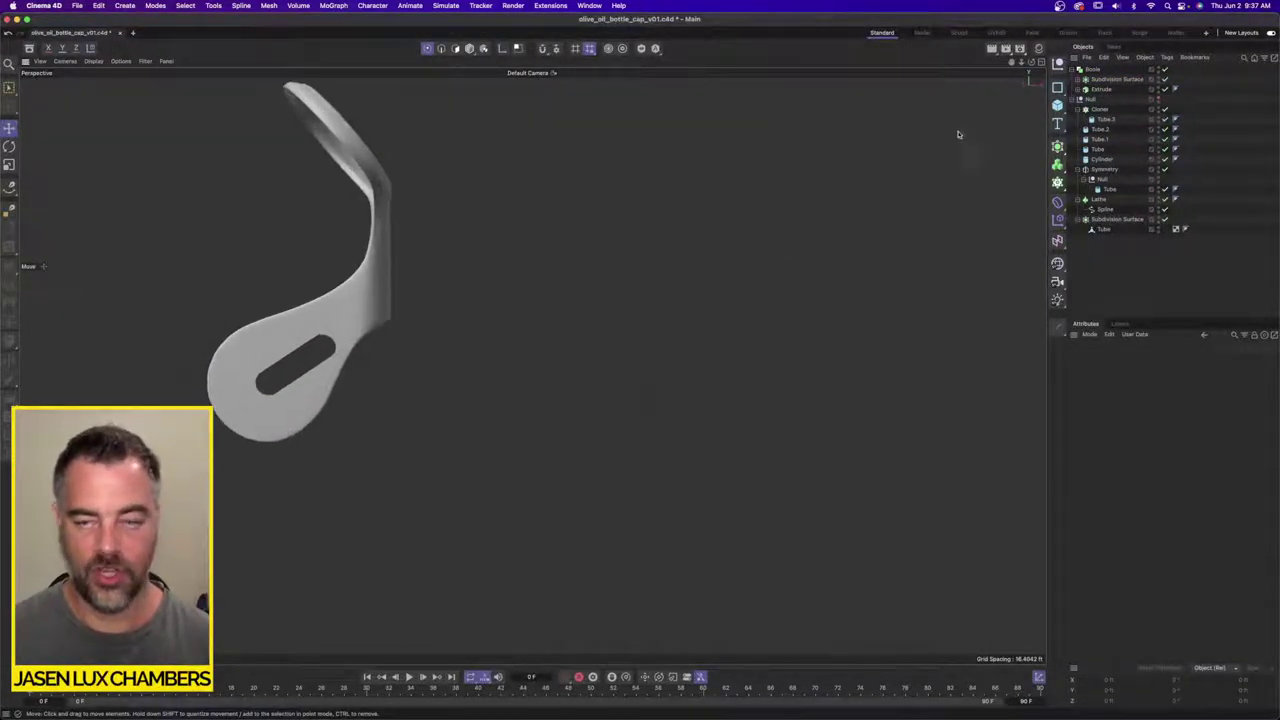
pyautogui.keyDown('alt'); pyautogui.moveTo(336, 330); pyautogui.dragTo(549, 355, button='middle'); pyautogui.keyUp('alt')
pyautogui.keyDown('alt'); pyautogui.moveTo(549, 355); pyautogui.dragTo(438, 397); pyautogui.keyUp('alt')
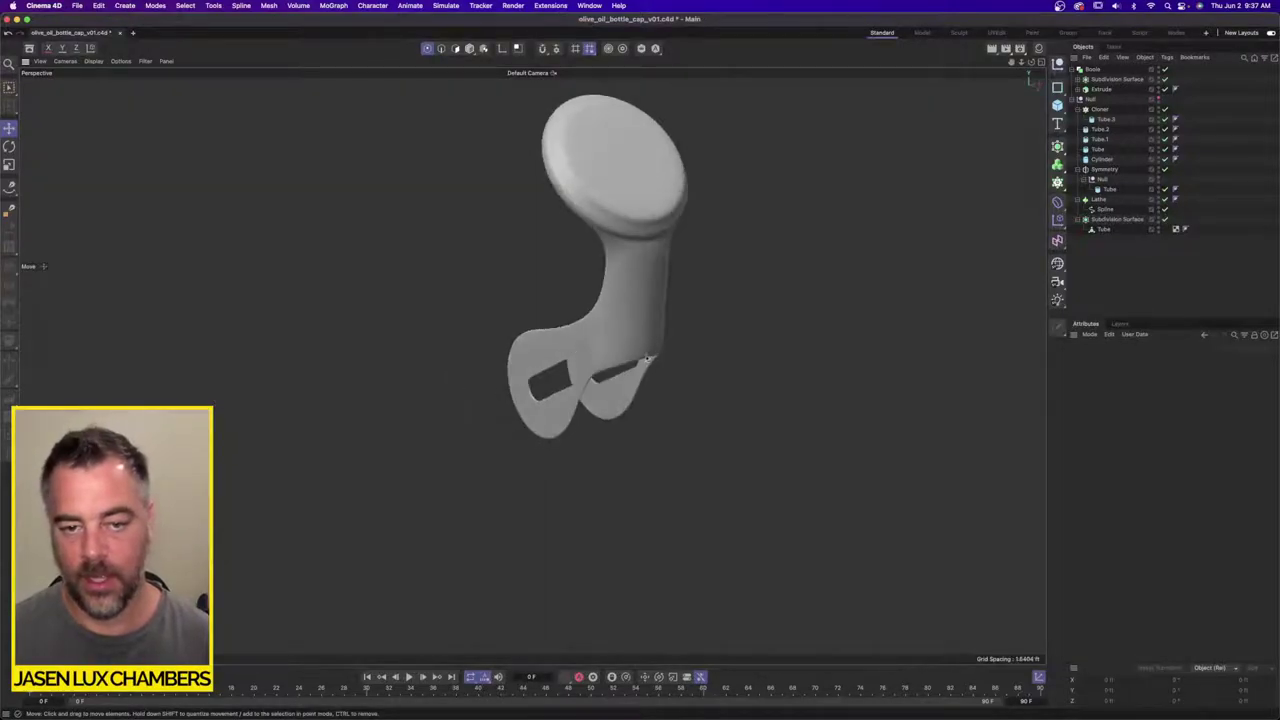
pyautogui.keyDown('alt'); pyautogui.moveTo(648, 358); pyautogui.dragTo(808, 279); pyautogui.keyUp('alt')
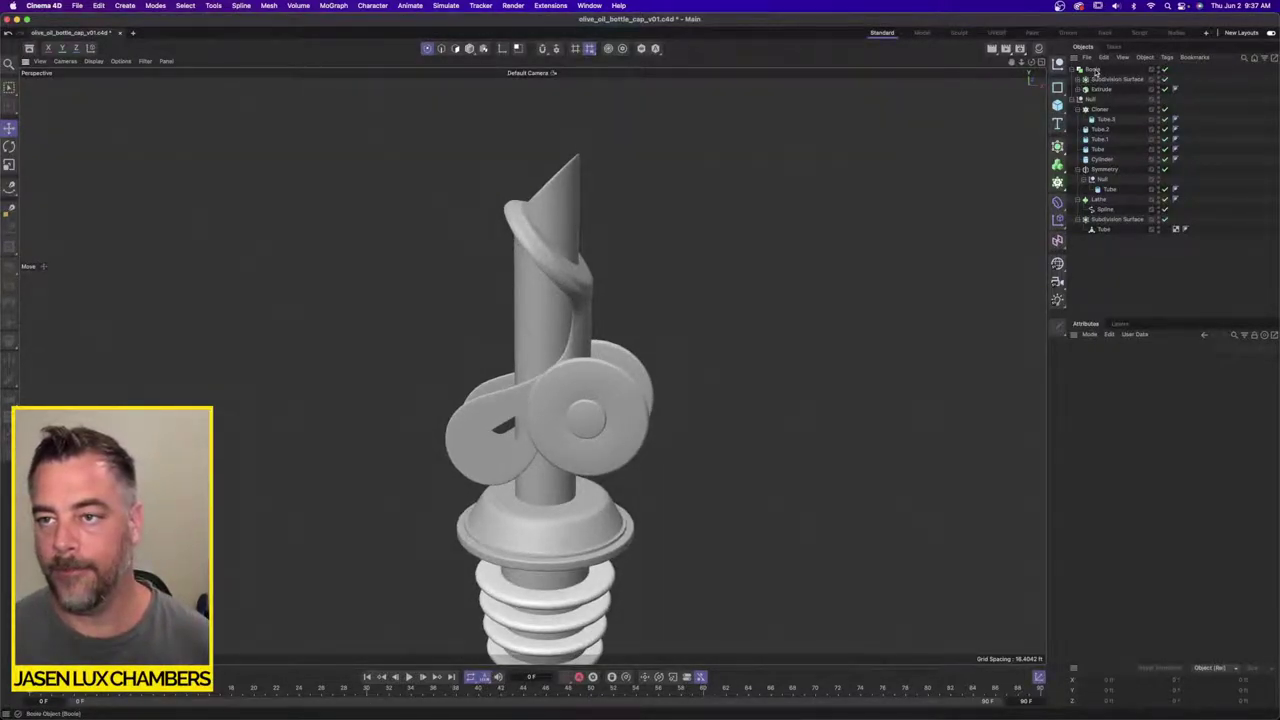
# Step: Rotate the Boole half a turn about its vertical axis so the cap matches the spout's sloped tip
pyautogui.click(1093, 70)
pyautogui.click(9, 146)
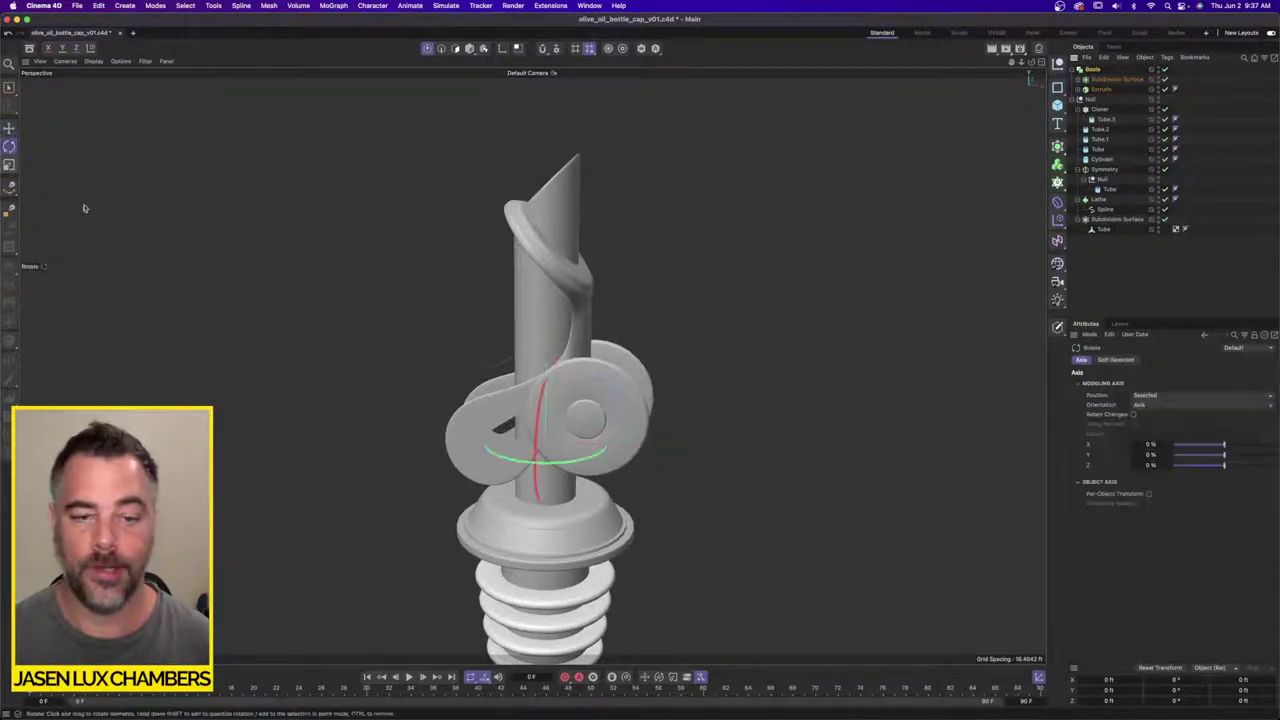
pyautogui.moveTo(501, 462); pyautogui.dragTo(587, 419)
# Step: Adjust the Boole's height to line the cap and bracket up with the spout's sloped tip and hinge discs
pyautogui.click(8, 127)
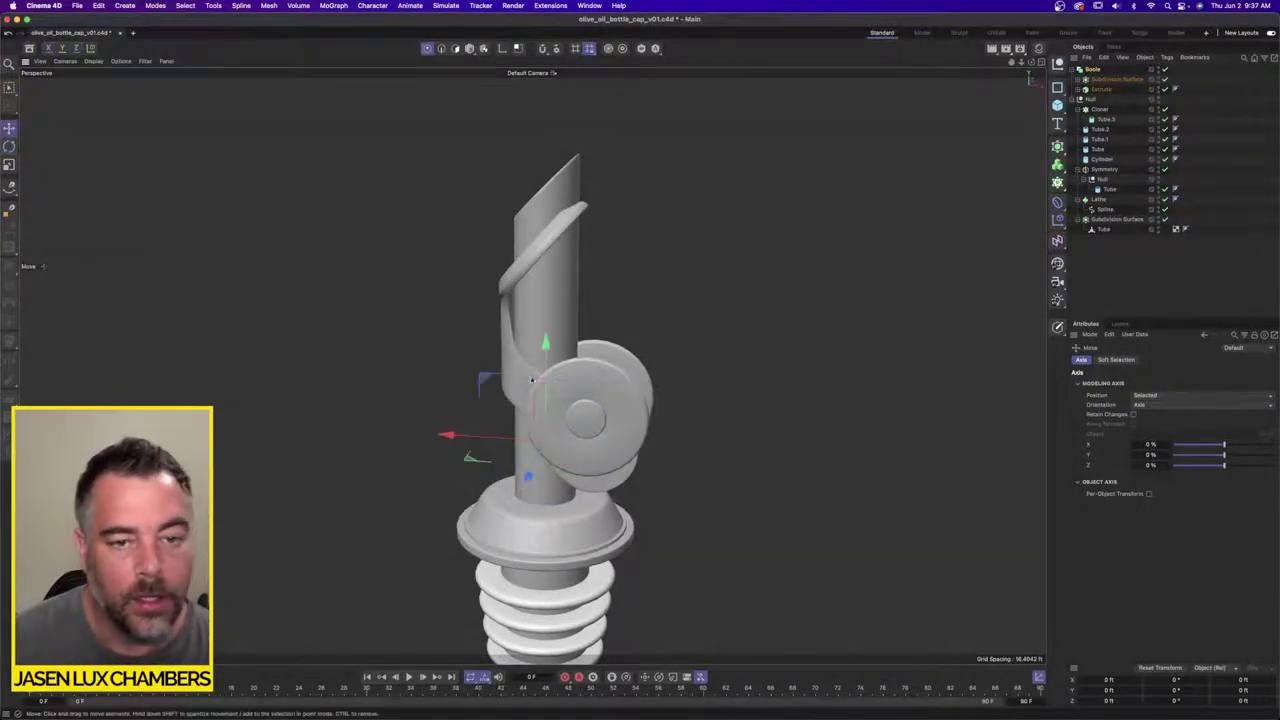
pyautogui.keyDown('alt'); pyautogui.moveTo(552, 345); pyautogui.dragTo(480, 362); pyautogui.keyUp('alt')
pyautogui.keyDown('alt'); pyautogui.moveTo(560, 362); pyautogui.dragTo(726, 359, button='right'); pyautogui.keyUp('alt')
pyautogui.moveTo(561, 313)
pyautogui.mouseDown()
pyautogui.moveTo(561, 249)
pyautogui.moveTo(561, 321)
pyautogui.mouseUp()
pyautogui.keyDown('alt'); pyautogui.moveTo(545, 398); pyautogui.dragTo(562, 395); pyautogui.keyUp('alt')
pyautogui.keyDown('alt'); pyautogui.moveTo(560, 310); pyautogui.dragTo(605, 372); pyautogui.keyUp('alt')
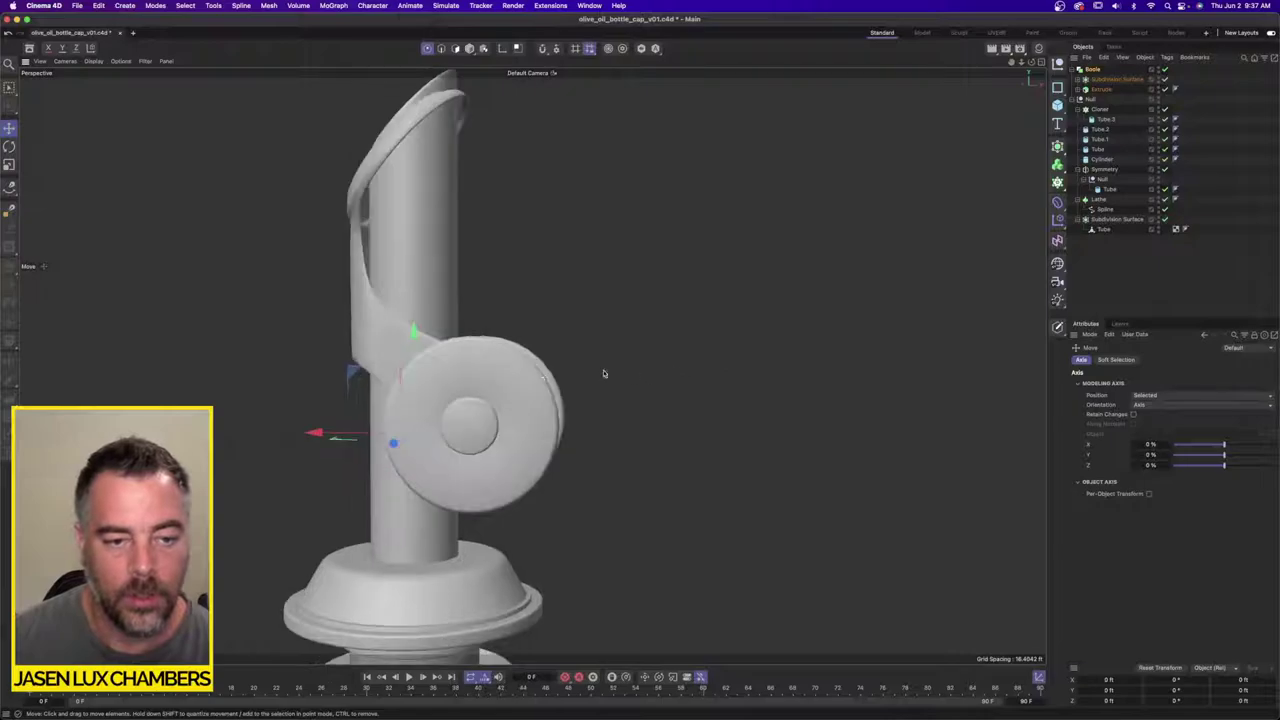
pyautogui.keyDown('alt'); pyautogui.moveTo(413, 335); pyautogui.dragTo(486, 374); pyautogui.keyUp('alt')
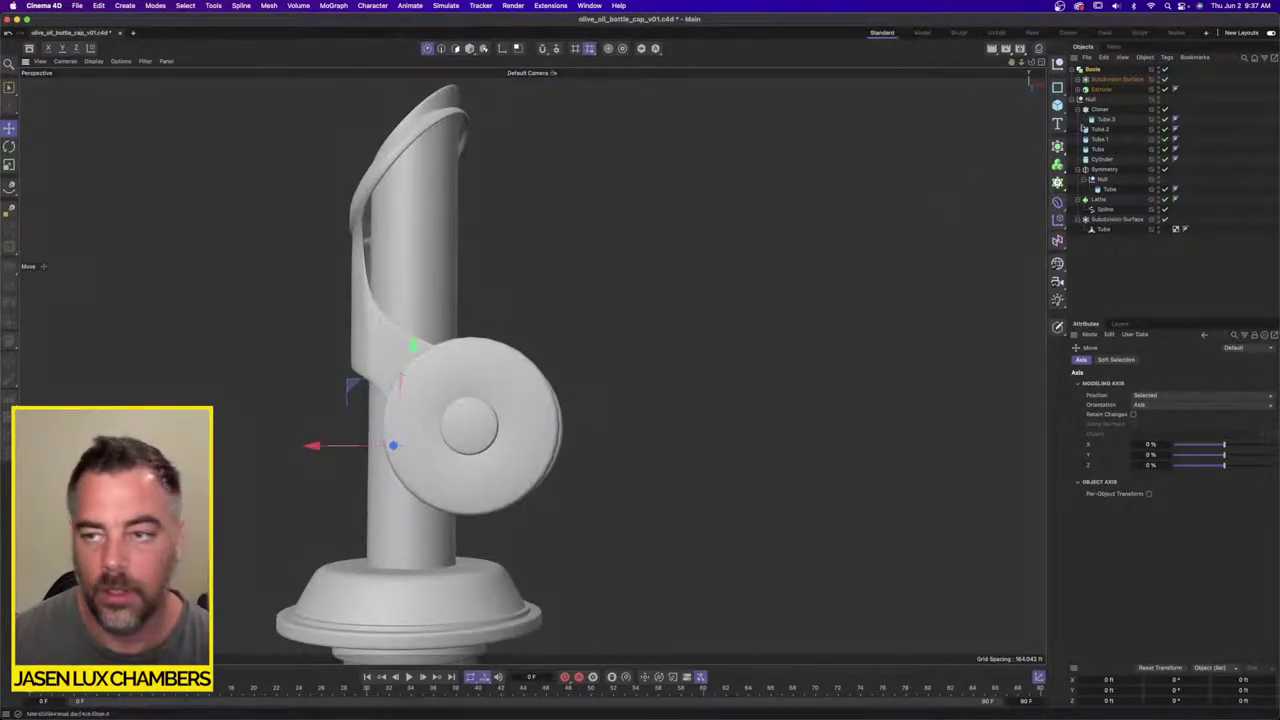
# Step: Scale down the Tube inside the Symmetry's Null so both hinge discs are smaller
pyautogui.click(1108, 189)
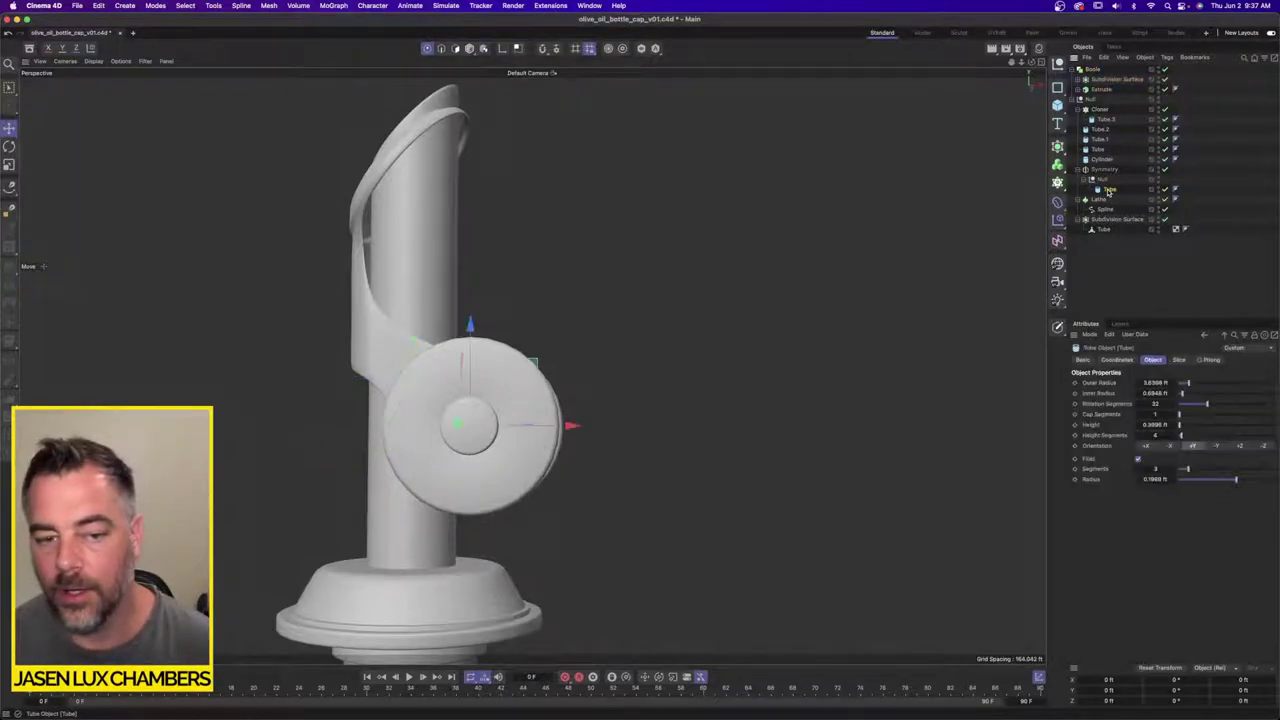
pyautogui.click(8, 165)
pyautogui.keyDown('alt'); pyautogui.moveTo(440, 370); pyautogui.dragTo(450, 374); pyautogui.keyUp('alt')
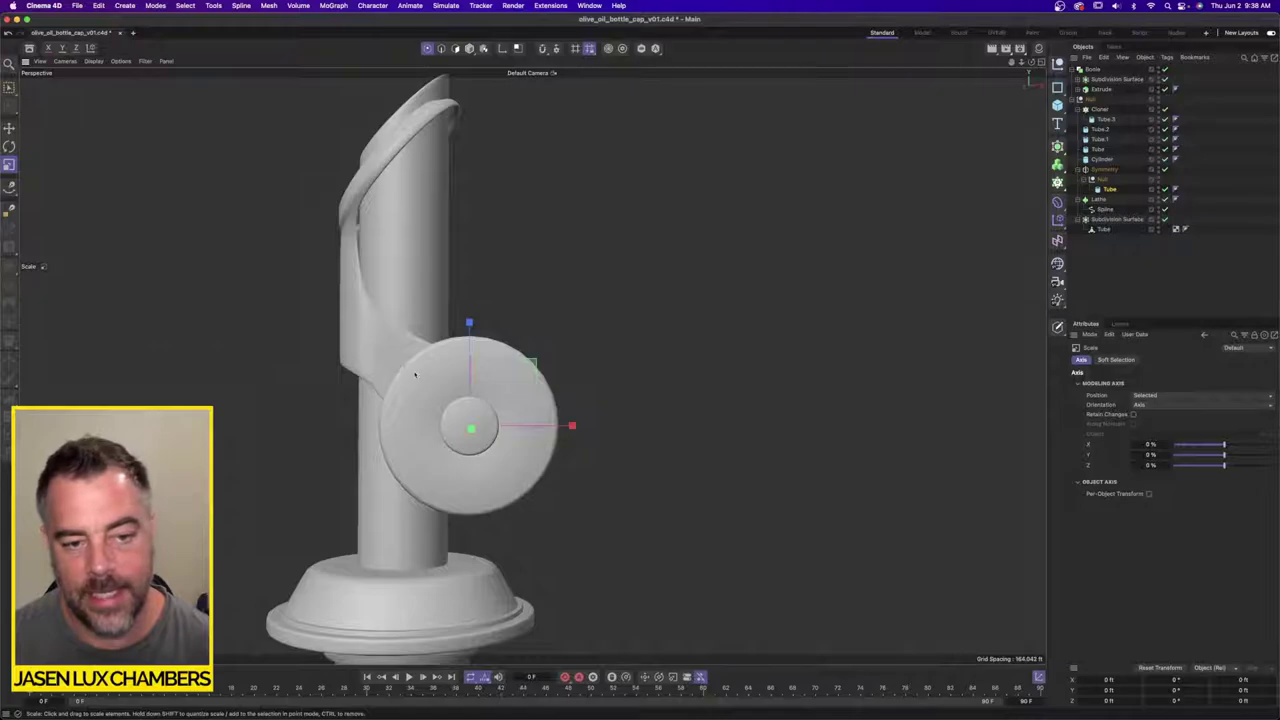
pyautogui.moveTo(668, 363); pyautogui.dragTo(558, 357)
pyautogui.moveTo(436, 324)
pyautogui.keyDown('alt'); pyautogui.mouseDown()
pyautogui.moveTo(594, 349)
pyautogui.moveTo(436, 328)
pyautogui.mouseUp(); pyautogui.keyUp('alt')
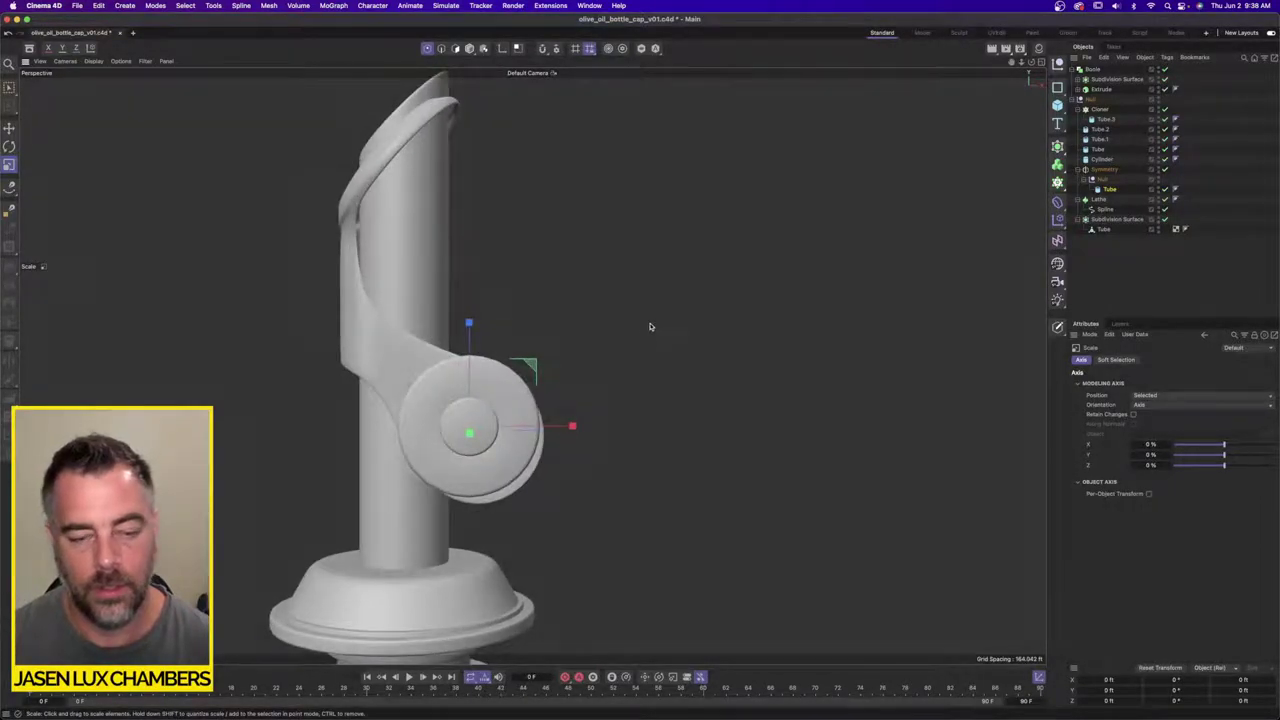
pyautogui.keyDown('alt'); pyautogui.moveTo(647, 326); pyautogui.dragTo(580, 343); pyautogui.keyUp('alt')
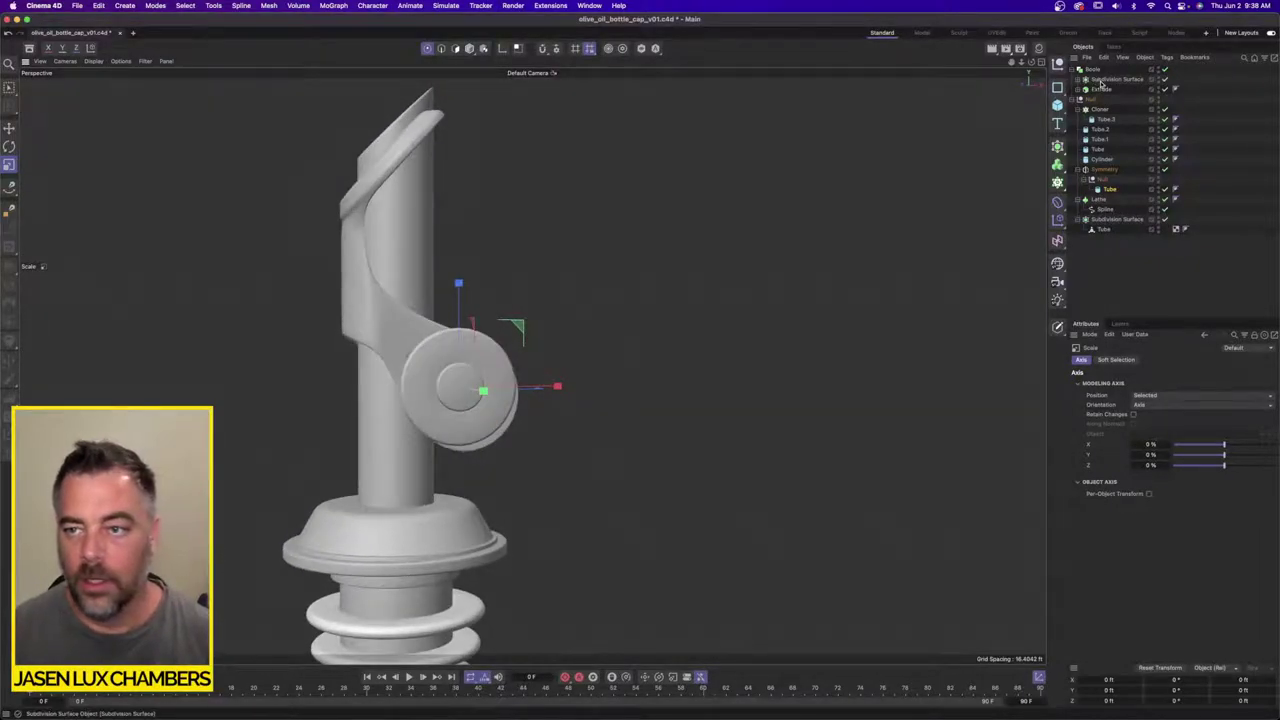
# Step: Raise the Boole along Y until the cap rests over the spout's sloped tip
pyautogui.click(1100, 79)
pyautogui.press('e')
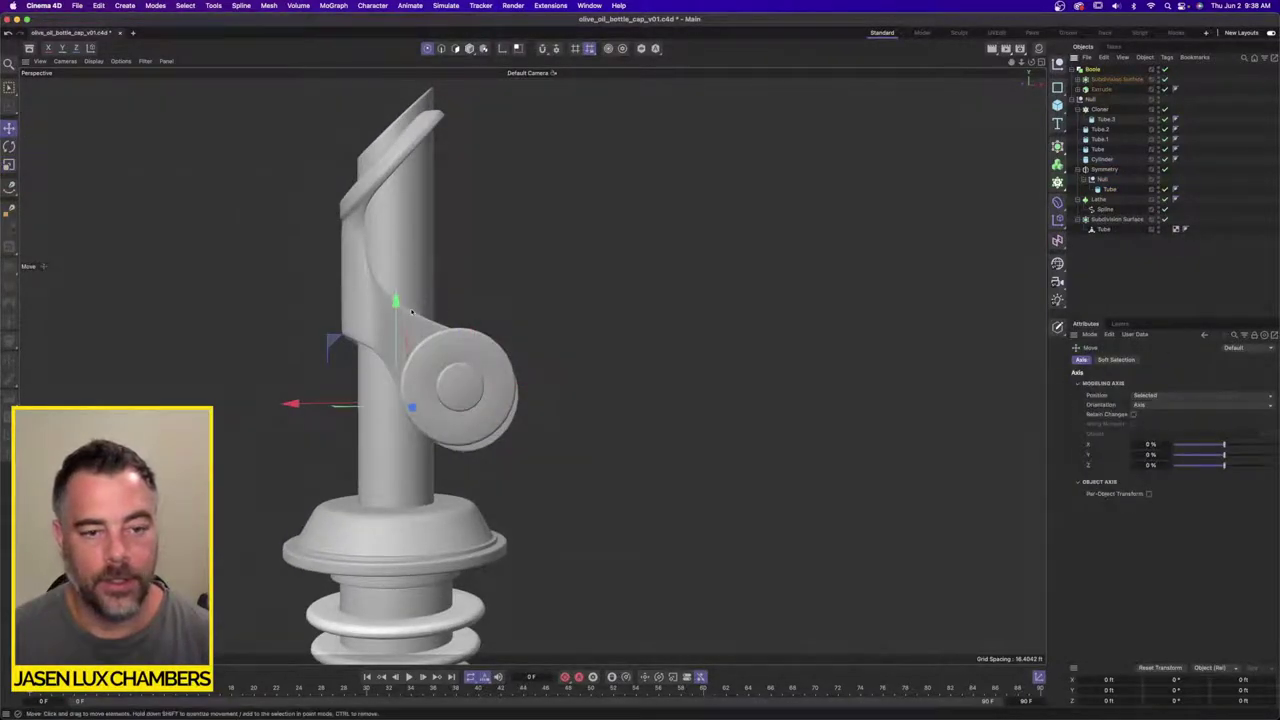
pyautogui.moveTo(393, 298); pyautogui.dragTo(393, 268)
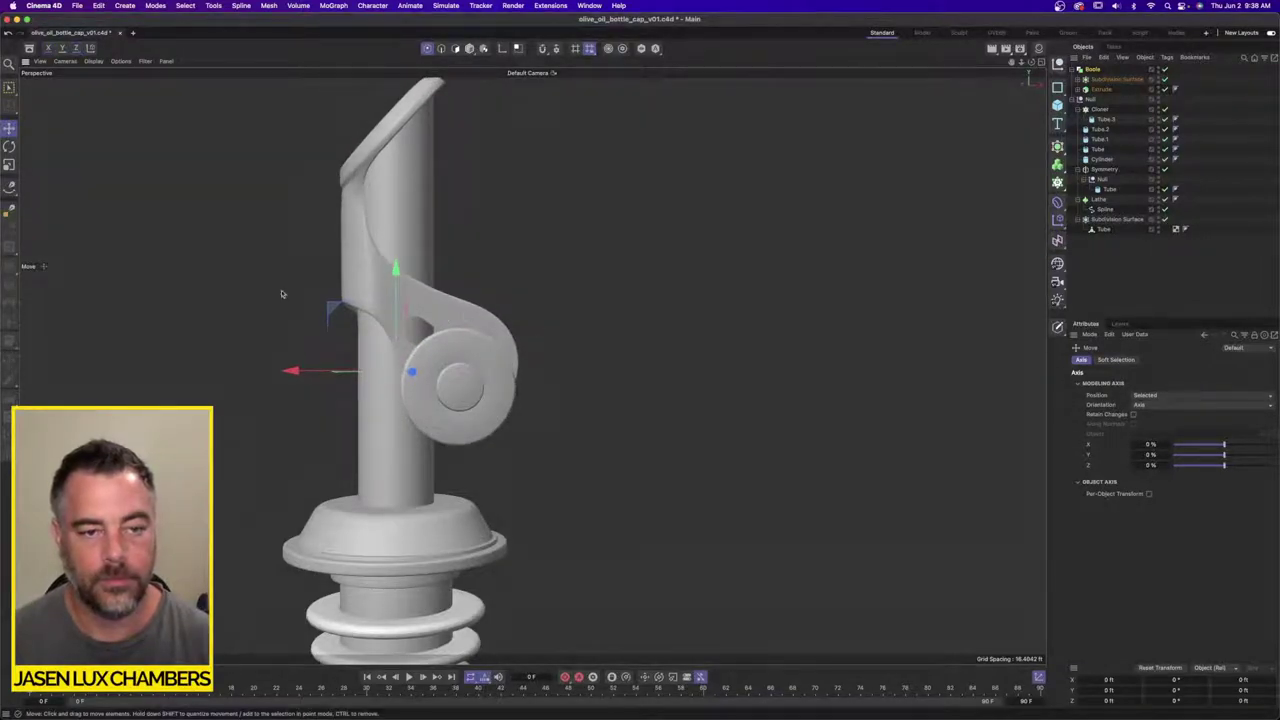
# Step: Convert the Rectangle inside the Boole's Extrude into an editable spline
pyautogui.click(1080, 89)
pyautogui.click(1079, 79)
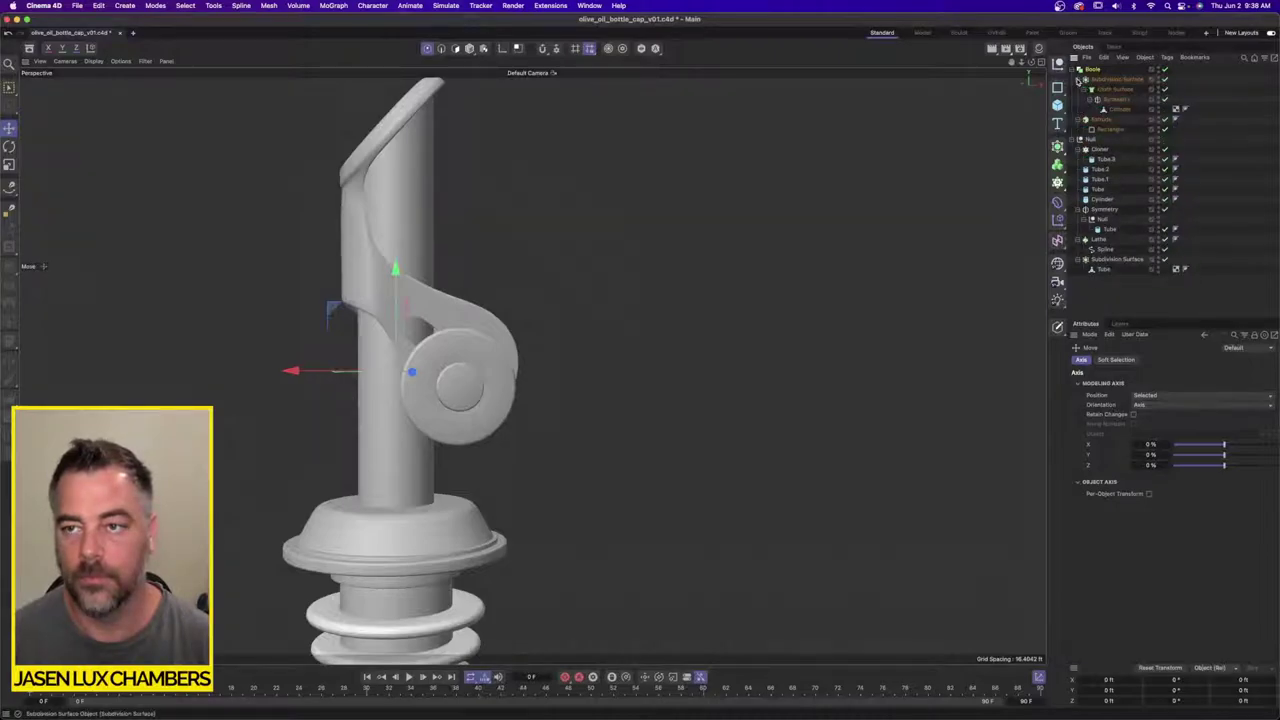
pyautogui.click(1119, 110)
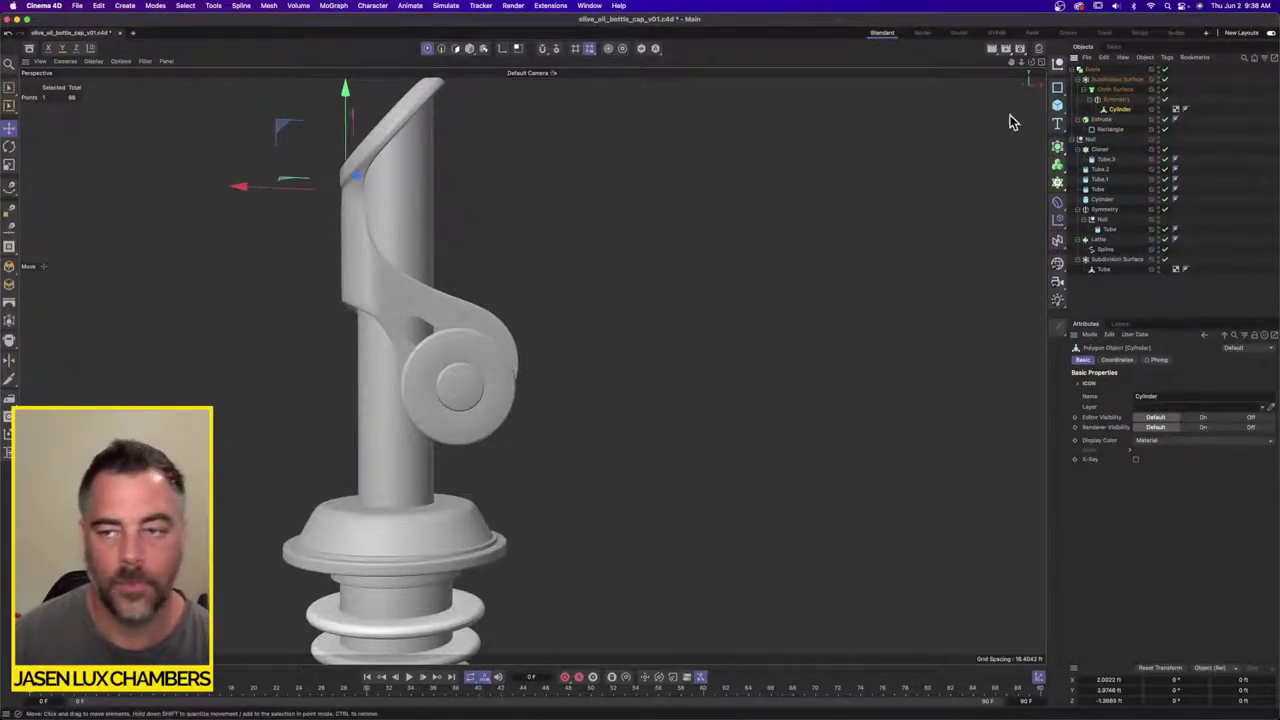
pyautogui.click(1110, 129)
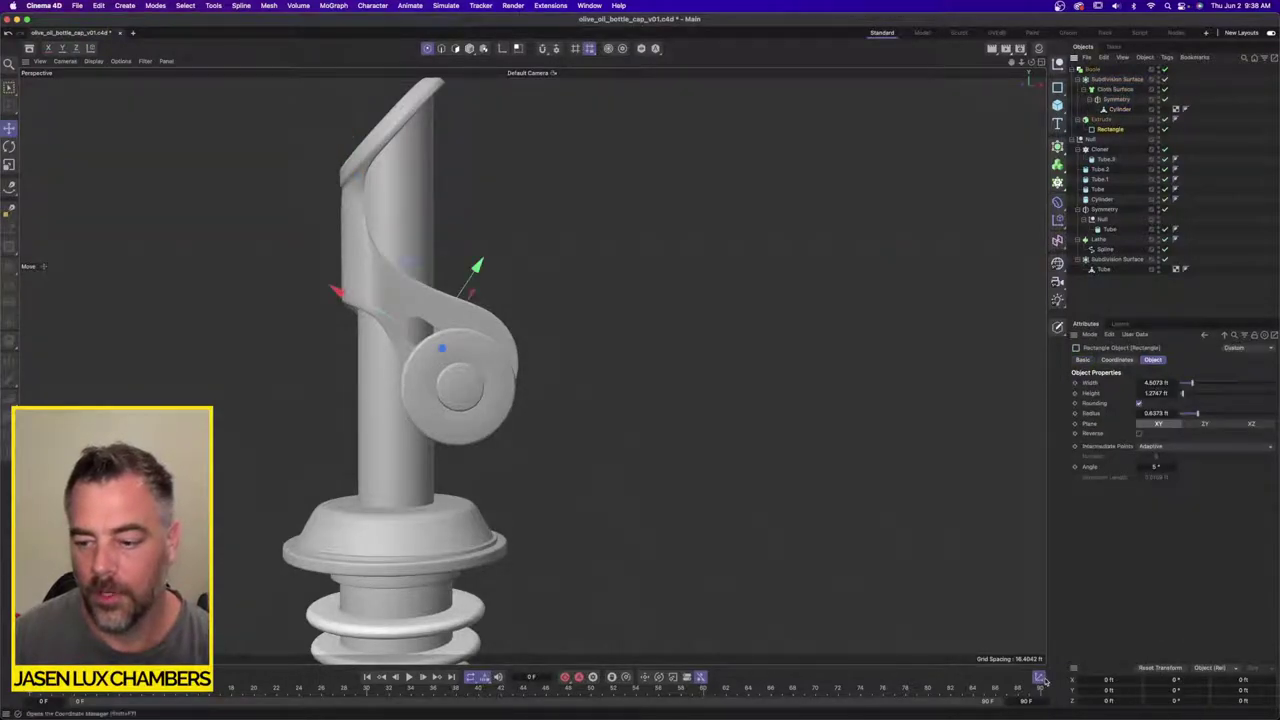
pyautogui.press('c')
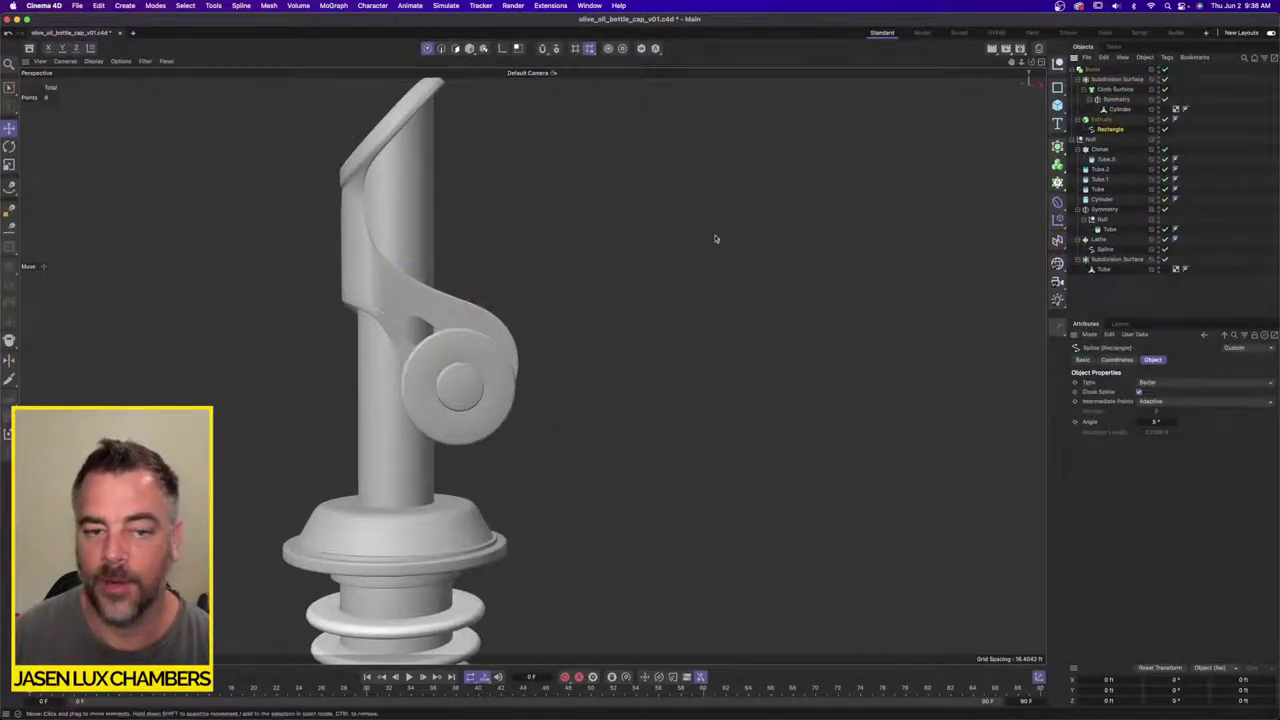
# Step: Select the lower bracket points of the Cylinder and Rectangle together and move them down over the hinge discs
pyautogui.keyDown('super'); pyautogui.click(1115, 110); pyautogui.keyUp('super')
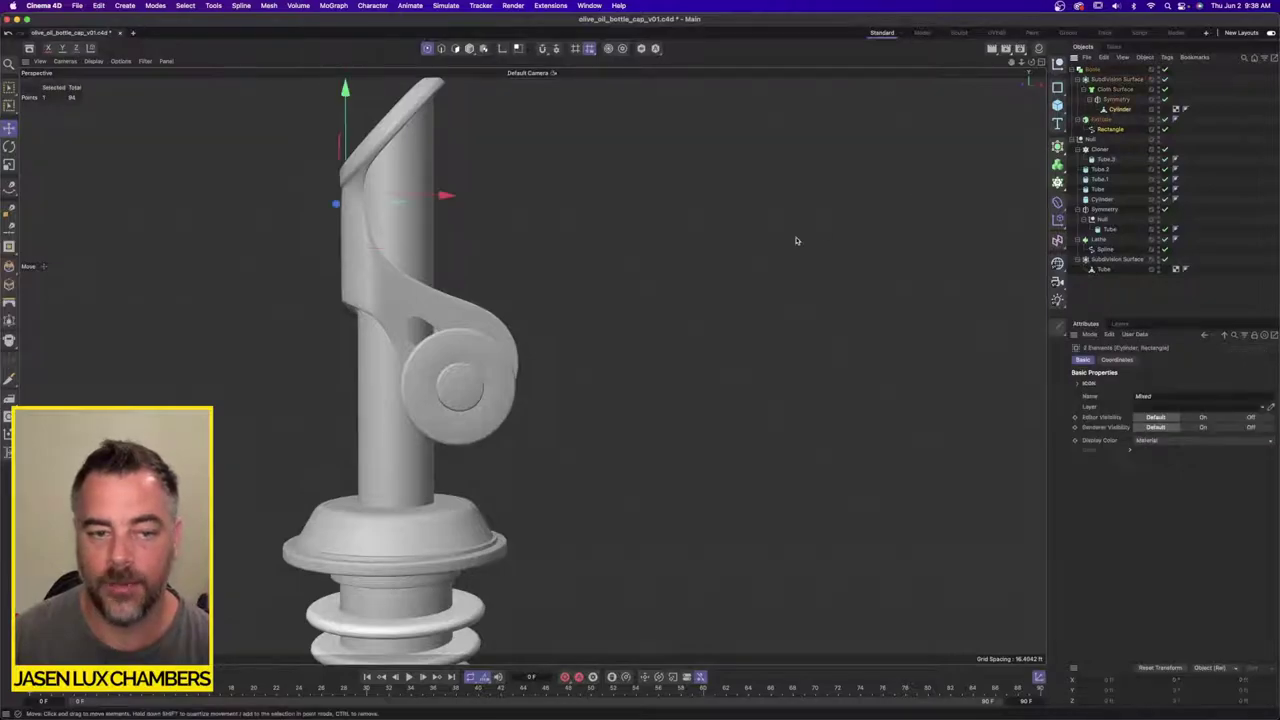
pyautogui.press('0')
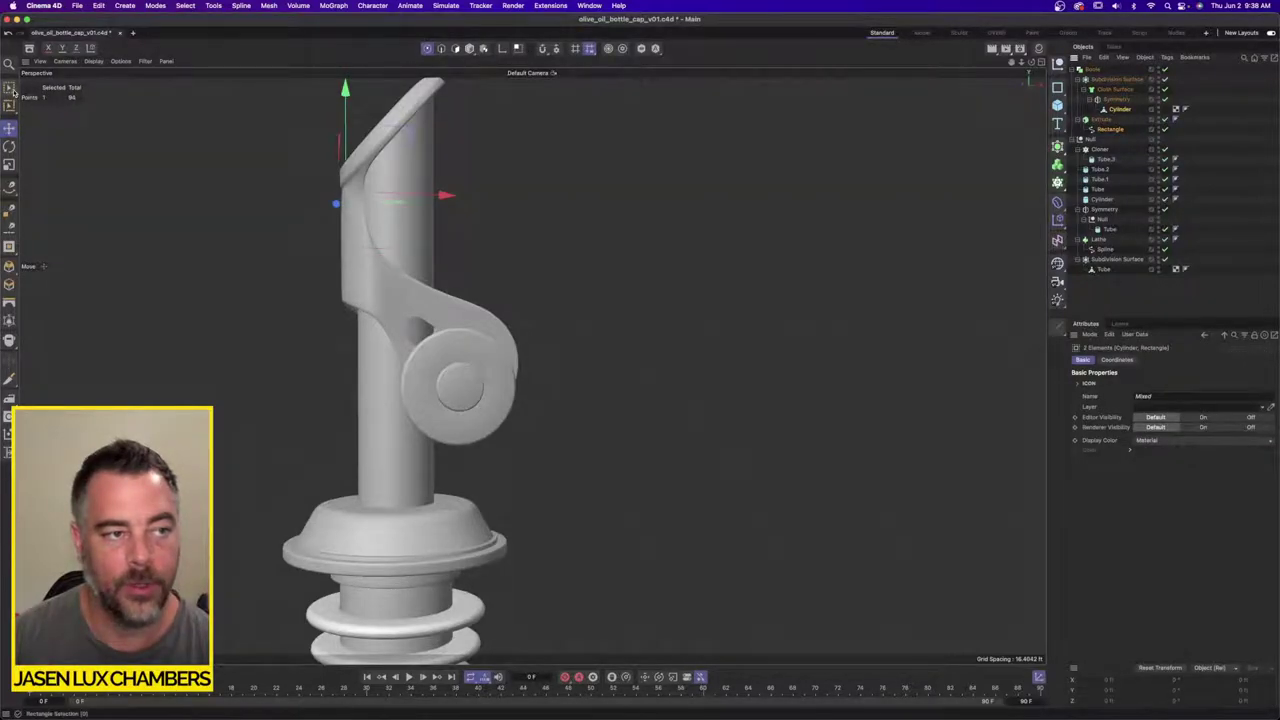
pyautogui.moveTo(278, 250); pyautogui.dragTo(566, 480)
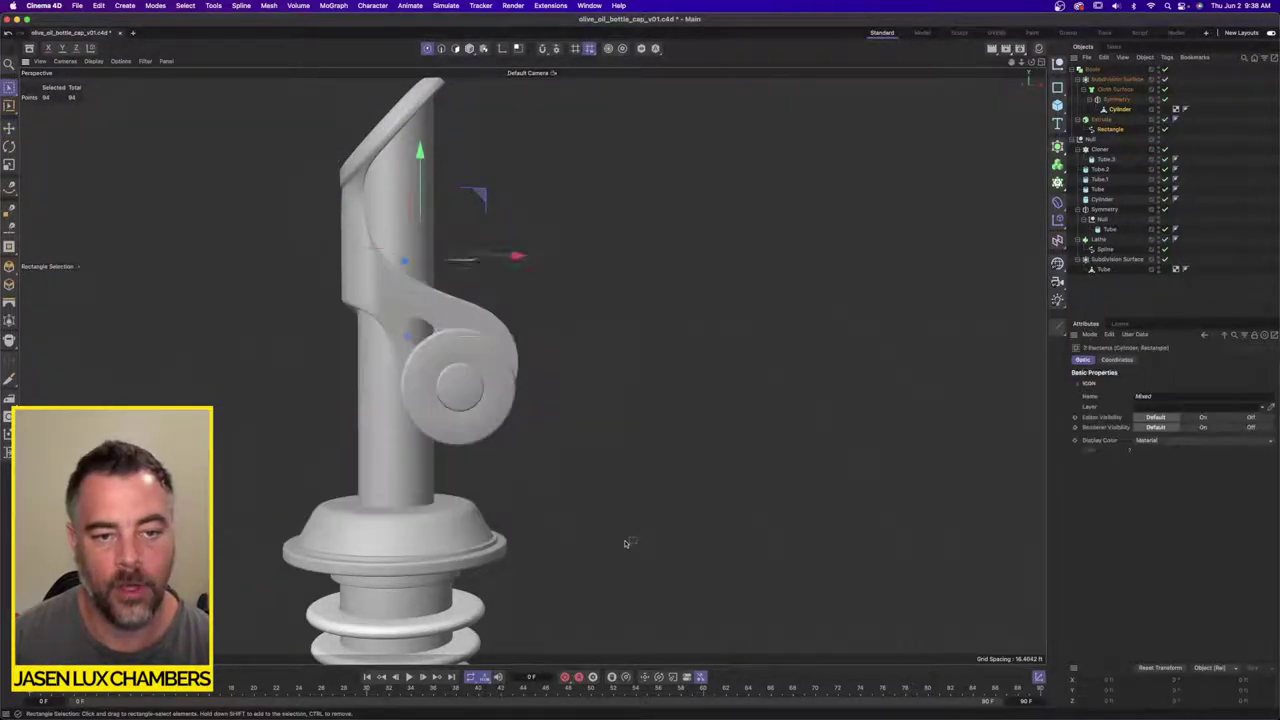
pyautogui.moveTo(422, 234); pyautogui.dragTo(422, 268)
pyautogui.moveTo(455, 285)
pyautogui.keyDown('alt'); pyautogui.mouseDown()
pyautogui.moveTo(364, 285)
pyautogui.moveTo(460, 291)
pyautogui.mouseUp(); pyautogui.keyUp('alt')
pyautogui.keyDown('alt'); pyautogui.moveTo(460, 291); pyautogui.dragTo(525, 325, button='right'); pyautogui.keyUp('alt')
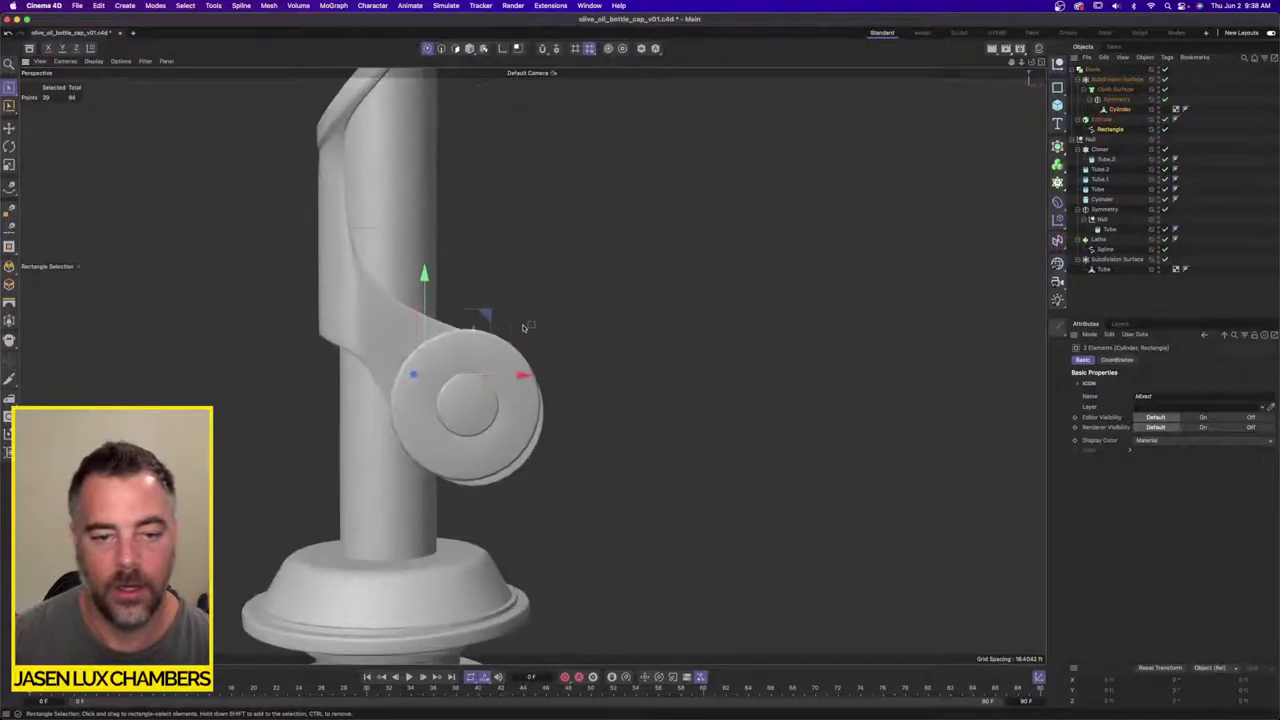
# Step: Disable the Boole, Subdivision Surface, Cloth Surface and Symmetry to expose the Cylinder's base mesh in the four-view layout
pyautogui.click(1120, 112)
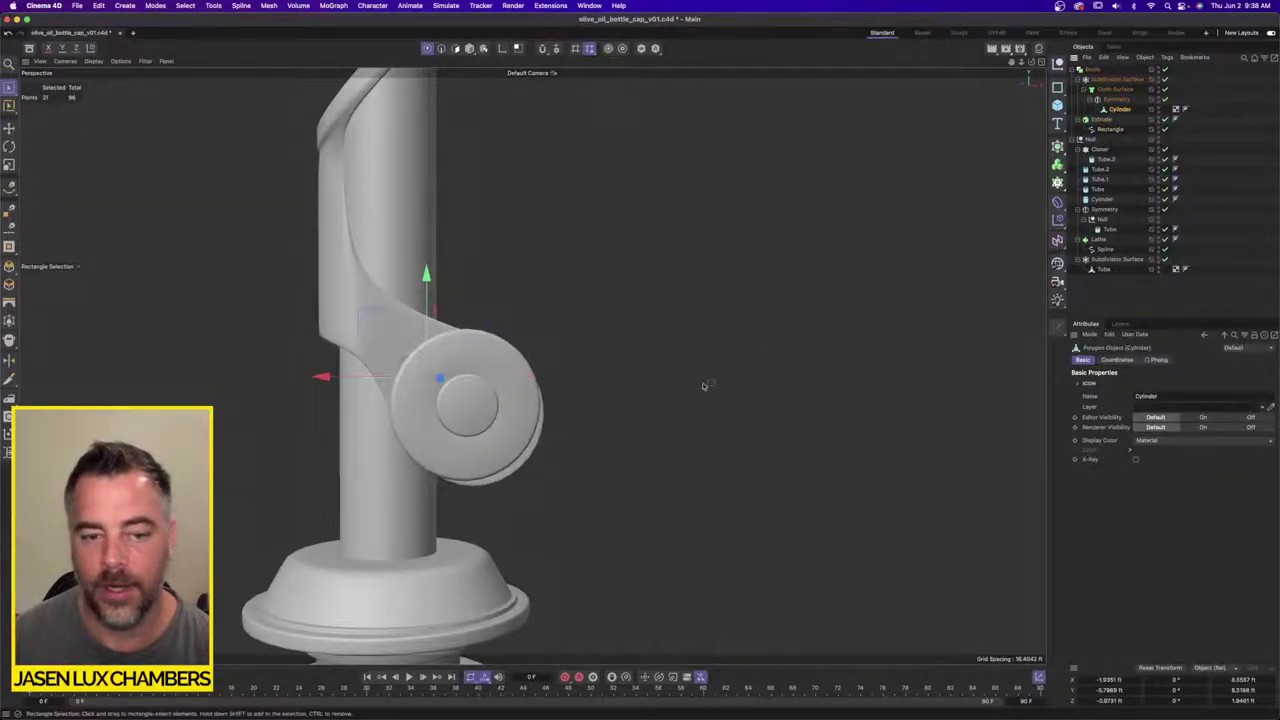
pyautogui.click(1041, 62)
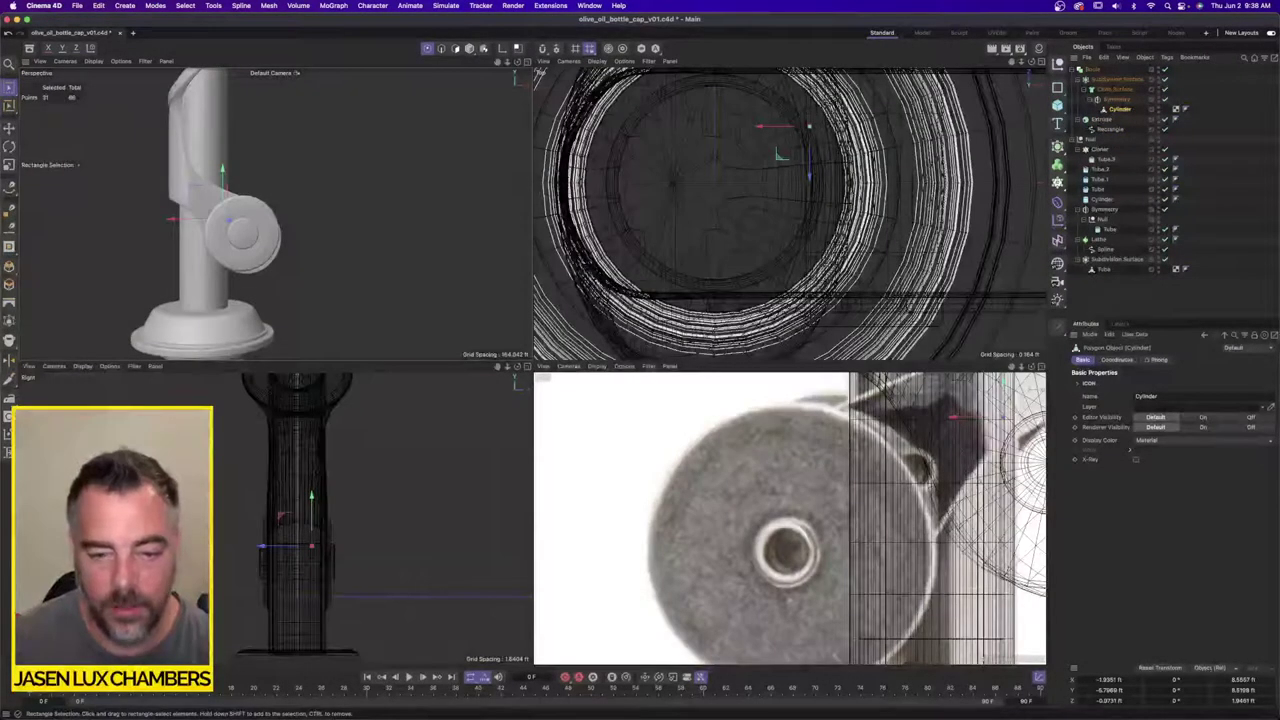
pyautogui.keyDown('alt'); pyautogui.moveTo(752, 446); pyautogui.dragTo(772, 446, button='right'); pyautogui.keyUp('alt')
pyautogui.keyDown('alt'); pyautogui.moveTo(752, 446); pyautogui.dragTo(773, 508, button='middle'); pyautogui.keyUp('alt')
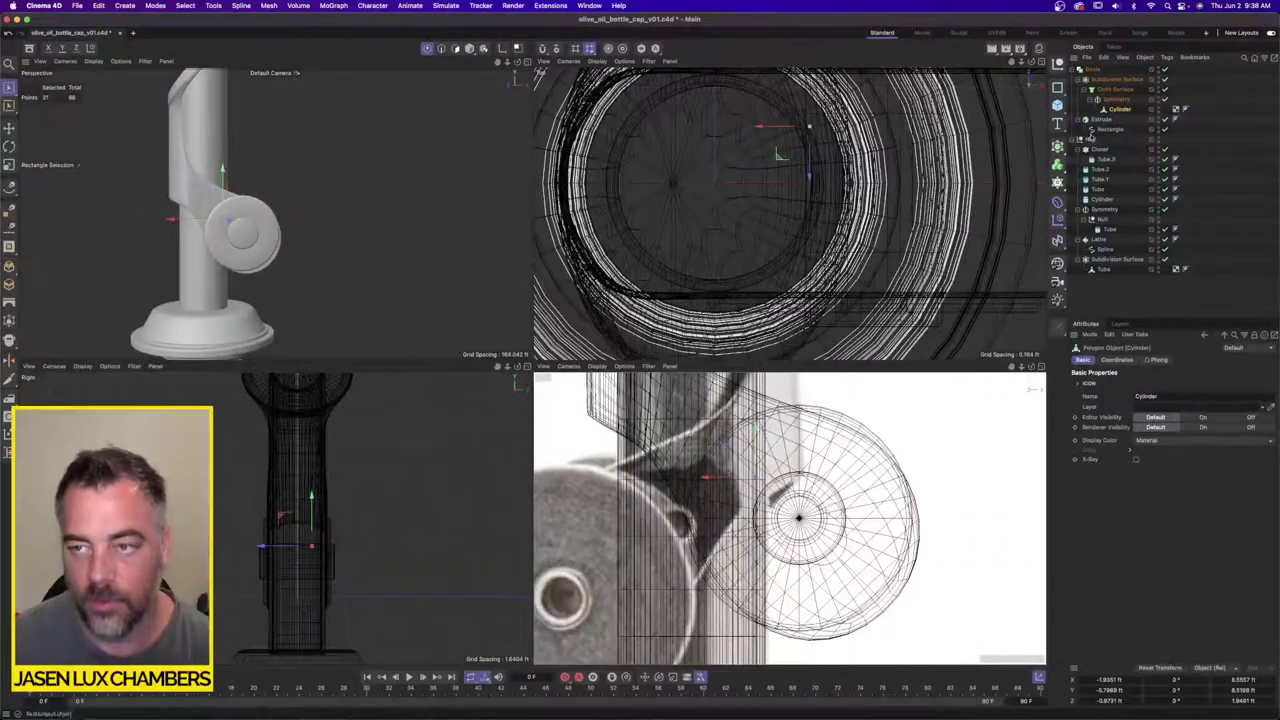
pyautogui.keyDown('alt'); pyautogui.moveTo(277, 254); pyautogui.dragTo(293, 252, button='right'); pyautogui.keyUp('alt')
pyautogui.scroll(2, 283, 254)
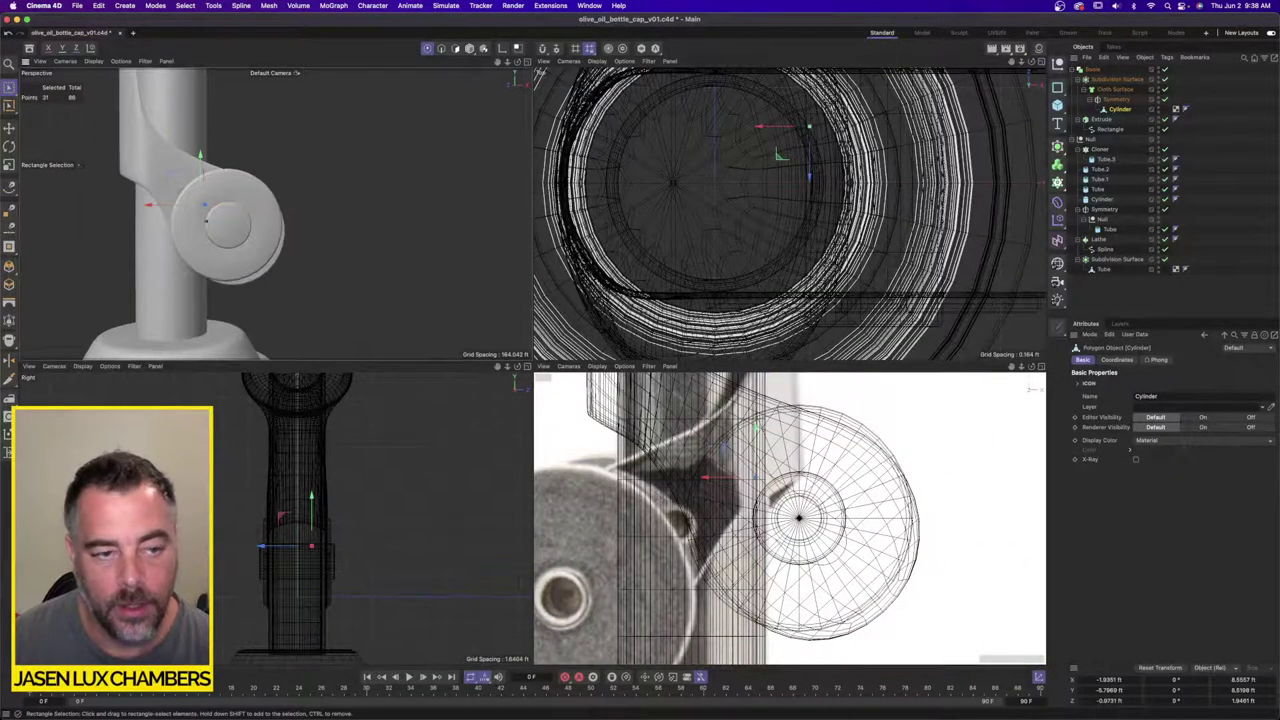
pyautogui.scroll(3, 268, 224)
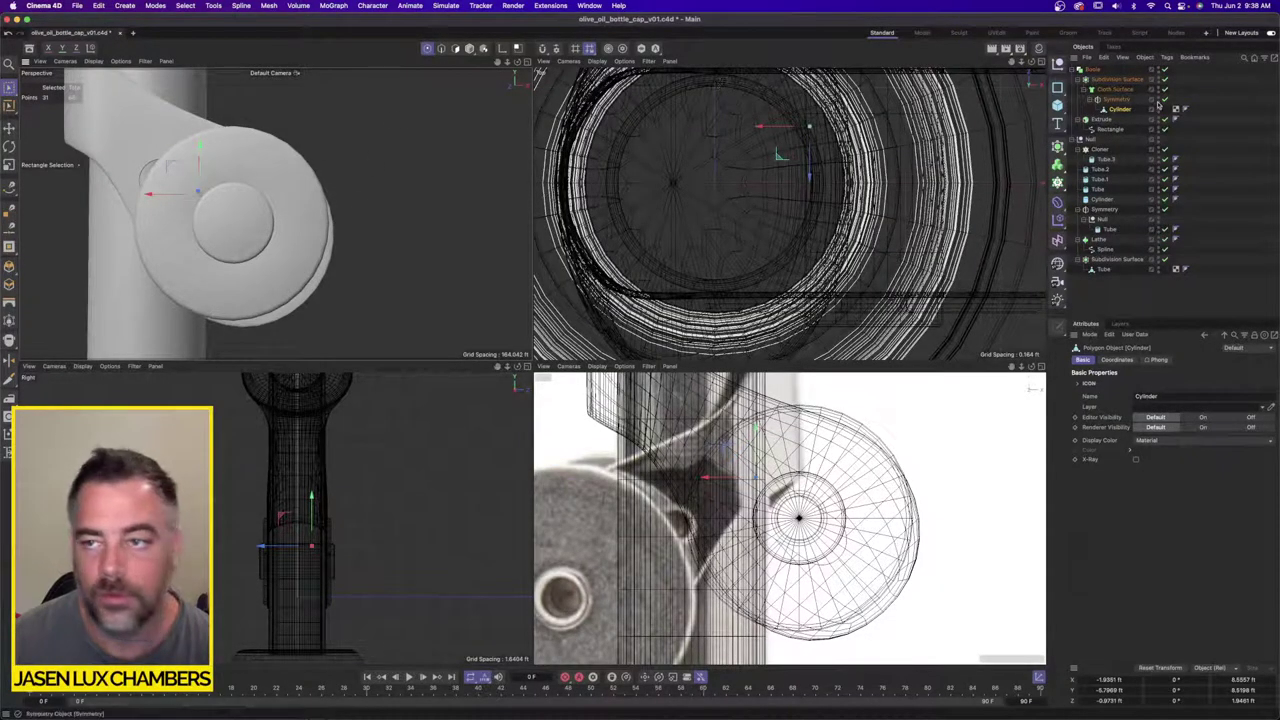
pyautogui.moveTo(1165, 69); pyautogui.dragTo(1165, 99)
pyautogui.keyDown('alt'); pyautogui.moveTo(405, 143); pyautogui.dragTo(257, 193); pyautogui.keyUp('alt')
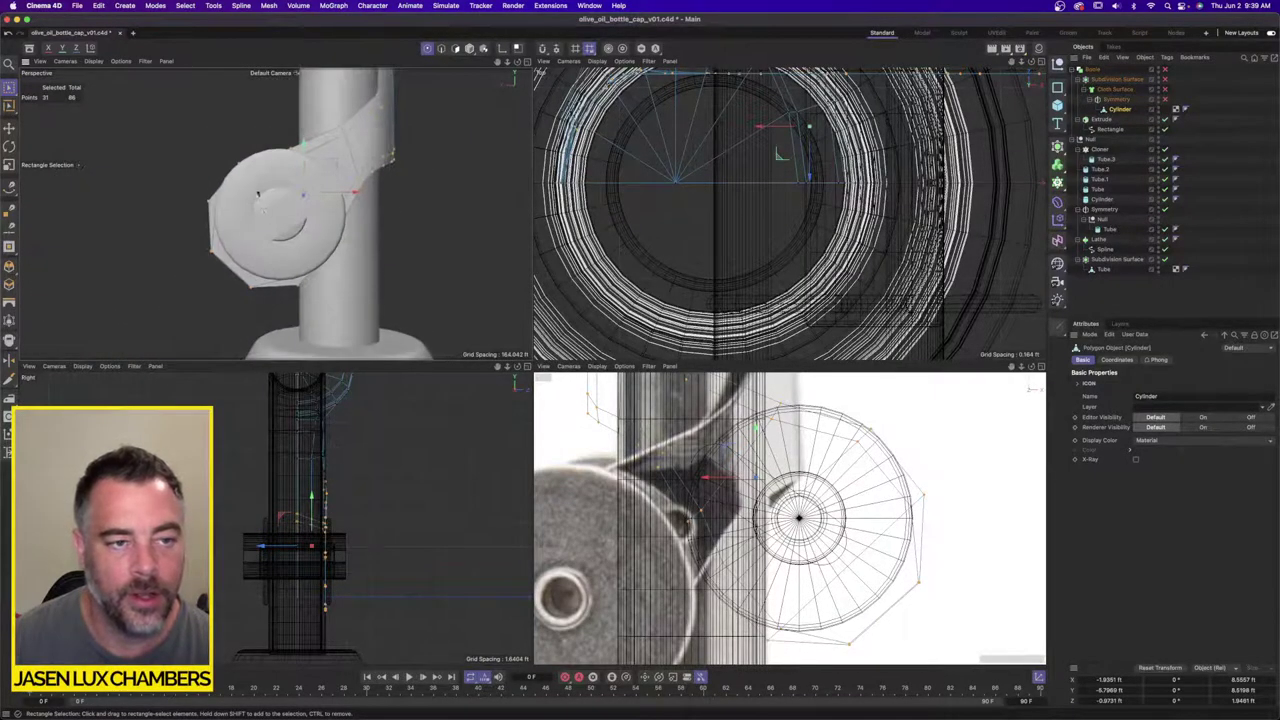
# Step: Select the points around the bracket's round end on the Cylinder and move them to line up with the hinge disc
pyautogui.moveTo(149, 157); pyautogui.dragTo(251, 263)
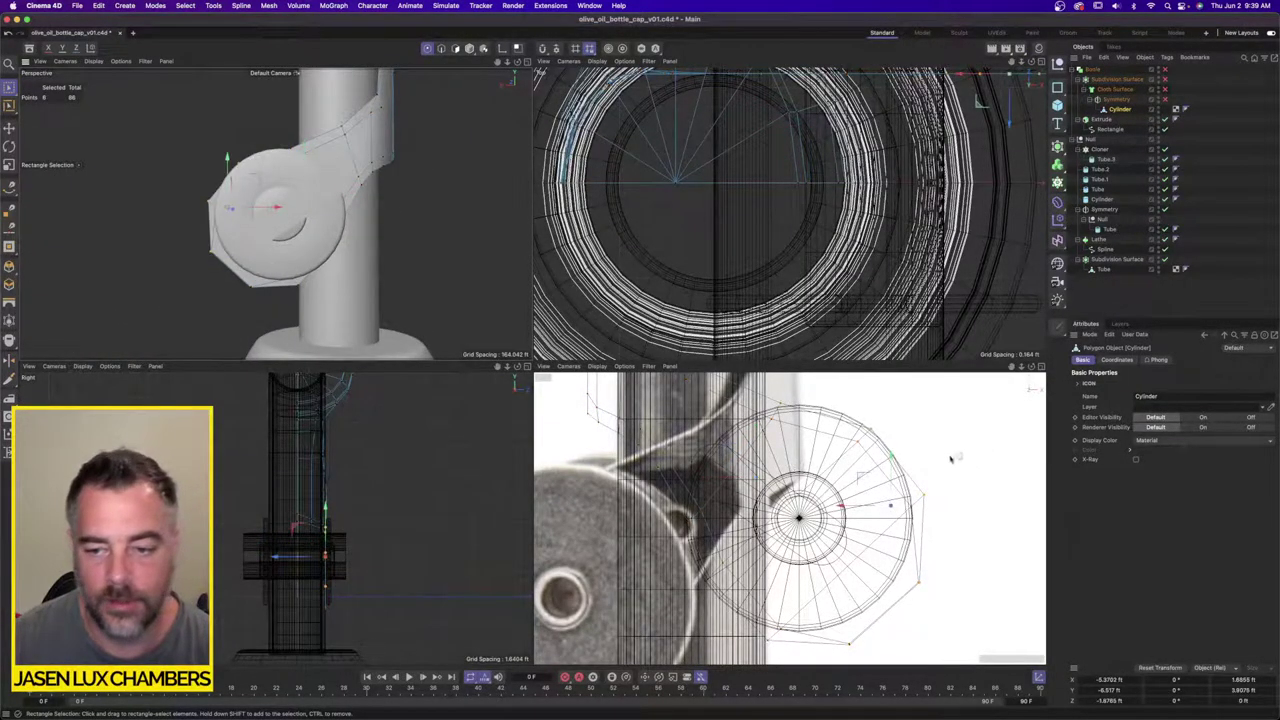
pyautogui.scroll(2, 935, 455)
pyautogui.moveTo(838, 416); pyautogui.dragTo(887, 453)
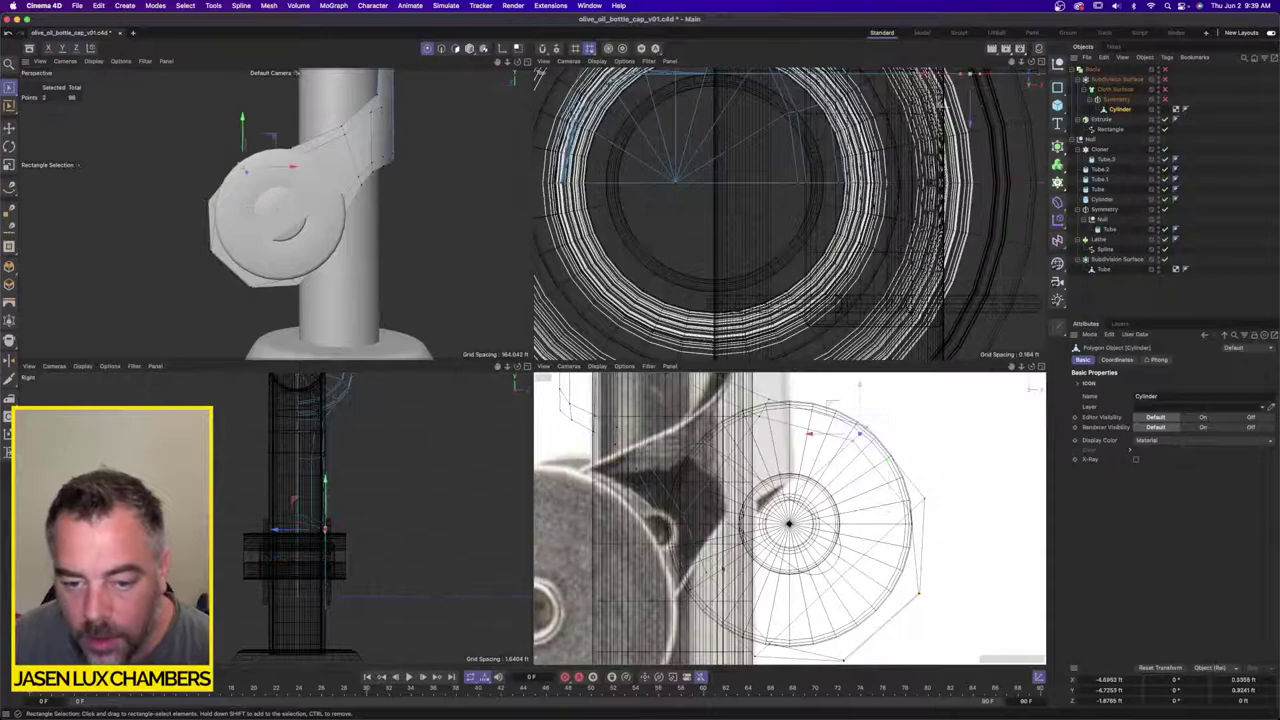
pyautogui.keyDown('shift'); pyautogui.moveTo(656, 615); pyautogui.dragTo(728, 556); pyautogui.keyUp('shift')
pyautogui.scroll(-2, 875, 486)
pyautogui.keyDown('alt'); pyautogui.moveTo(875, 486); pyautogui.dragTo(873, 464, button='middle'); pyautogui.keyUp('alt')
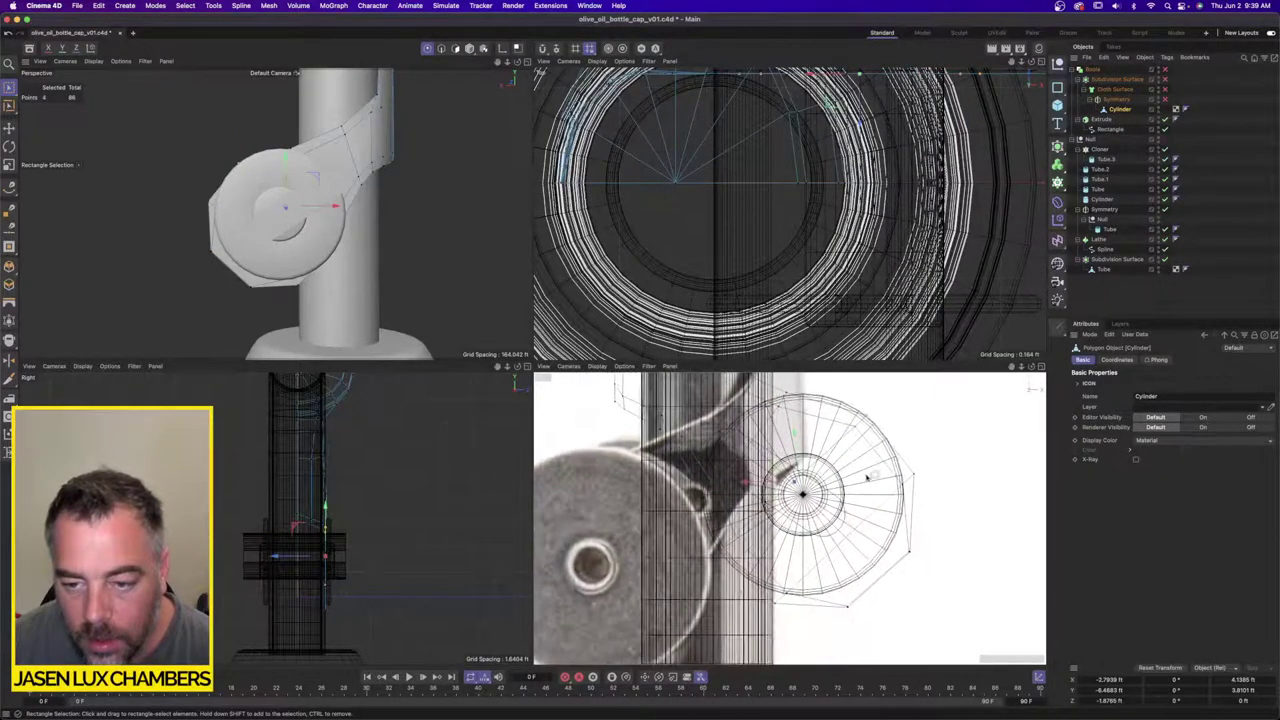
pyautogui.keyDown('shift'); pyautogui.moveTo(876, 457); pyautogui.dragTo(947, 590); pyautogui.keyUp('shift')
pyautogui.keyDown('shift'); pyautogui.moveTo(741, 567); pyautogui.dragTo(905, 650); pyautogui.keyUp('shift')
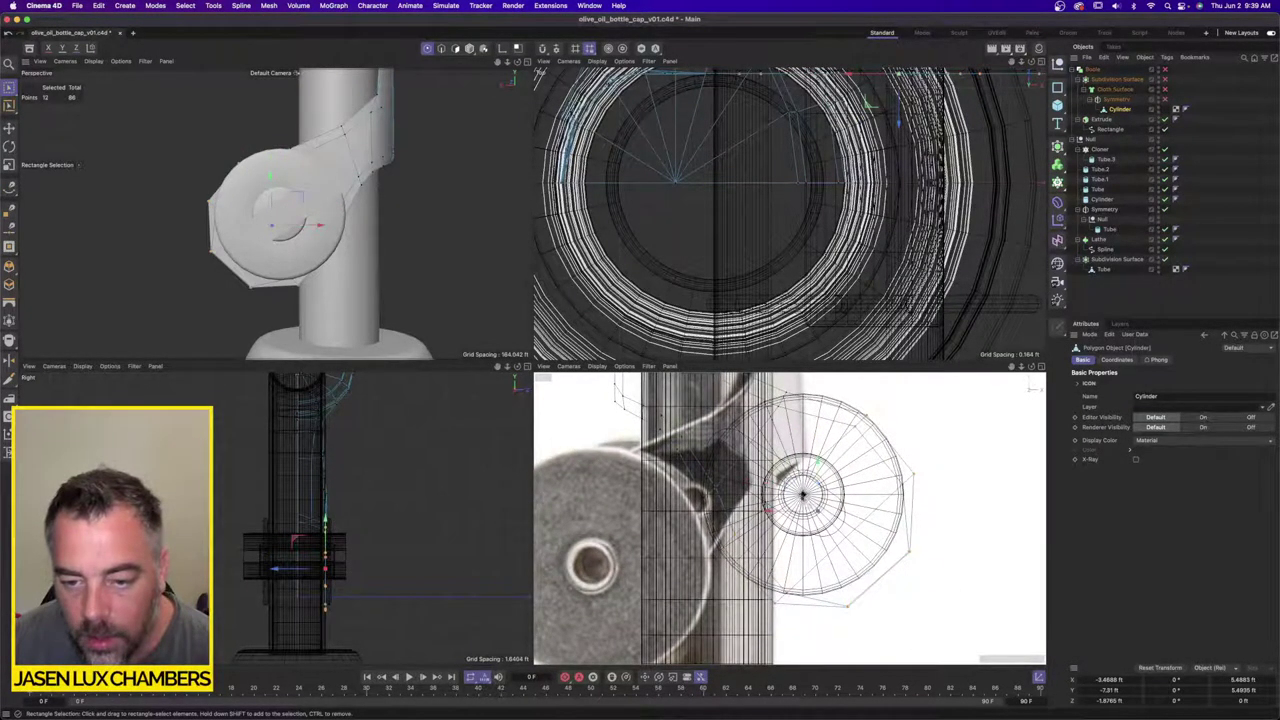
pyautogui.press('e')
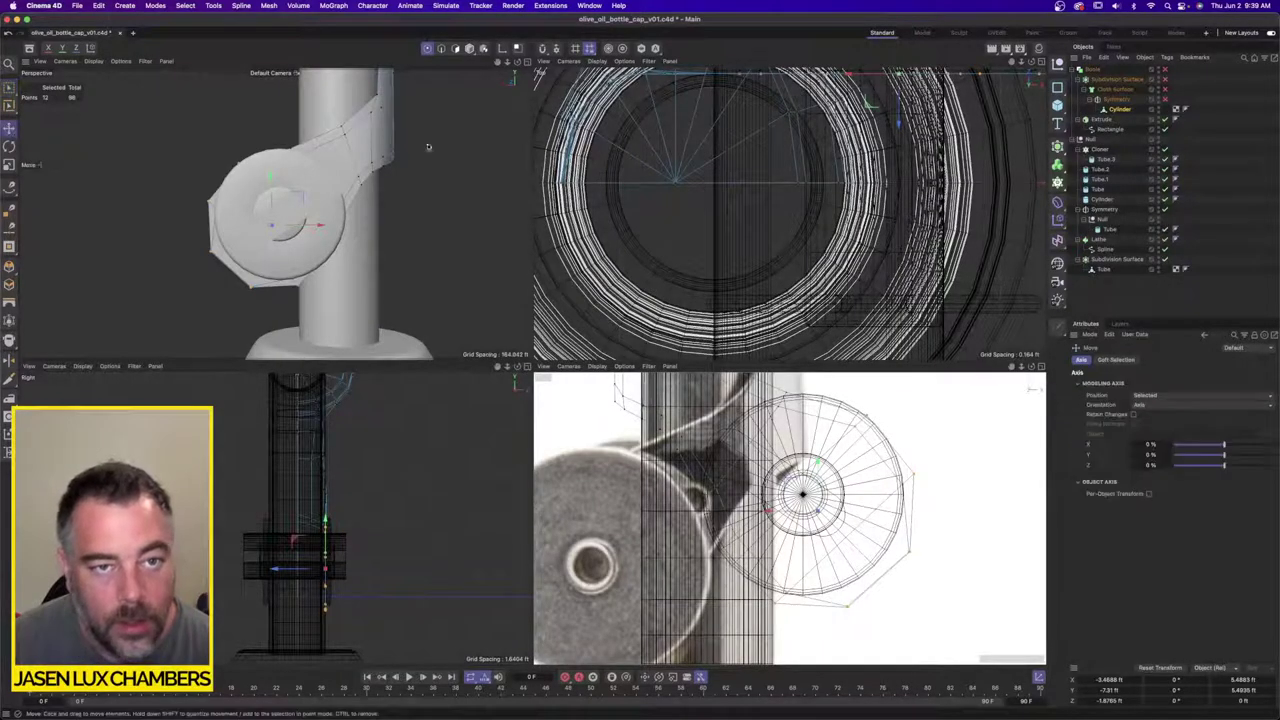
pyautogui.moveTo(944, 449); pyautogui.dragTo(914, 481)
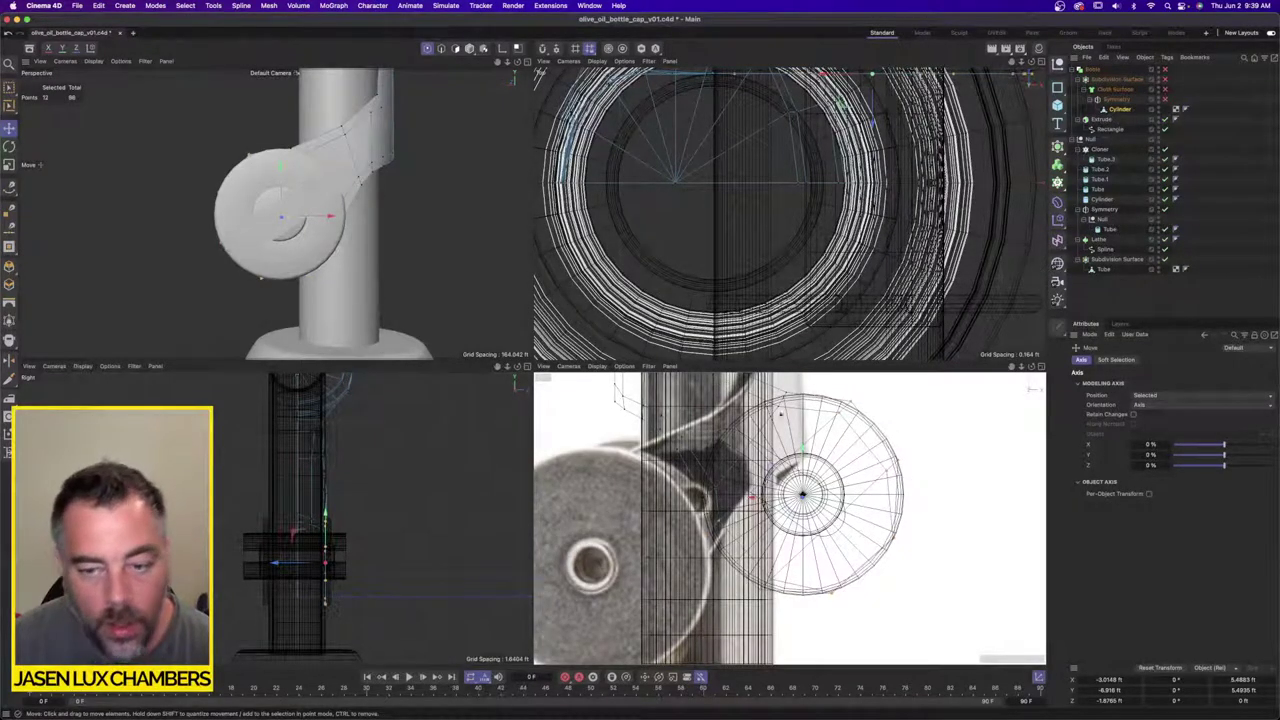
# Step: Adjust the upper and outer point pairs of the bracket's round end to follow the hinge disc's outline
pyautogui.press('space')
pyautogui.moveTo(825, 426); pyautogui.dragTo(862, 397)
pyautogui.press('space')
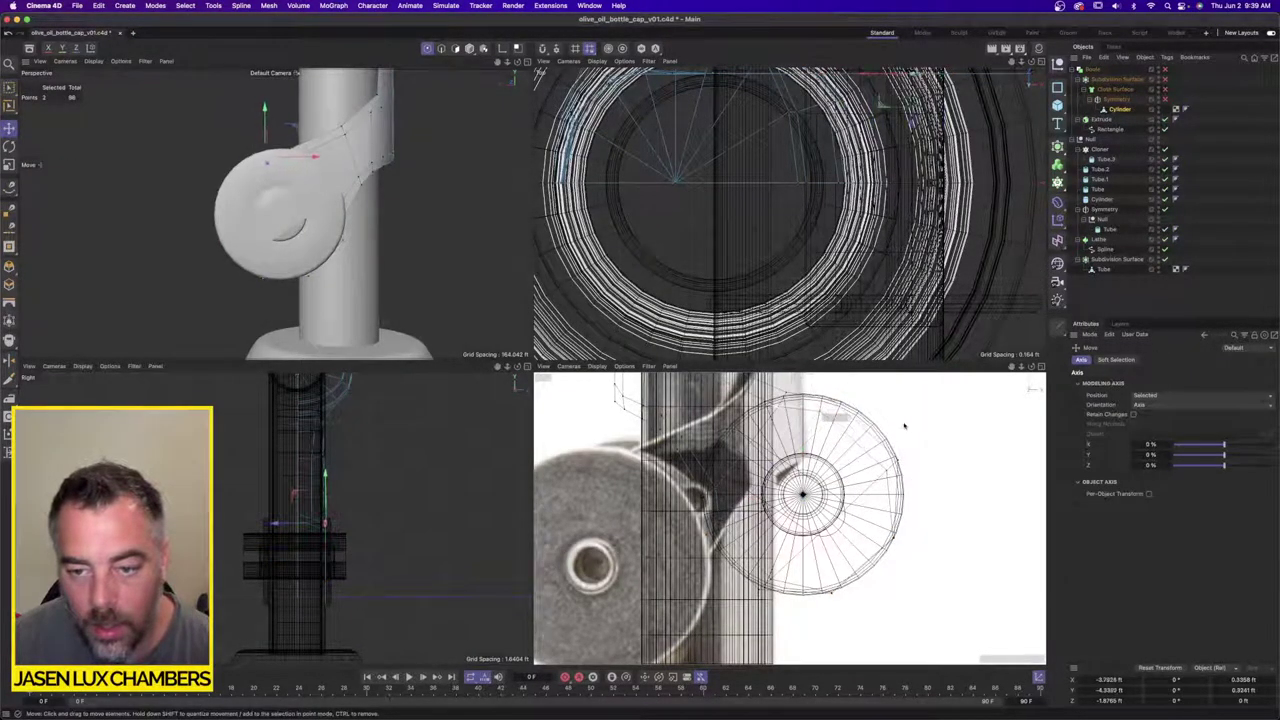
pyautogui.press('space')
pyautogui.moveTo(880, 475); pyautogui.dragTo(937, 462)
pyautogui.press('space')
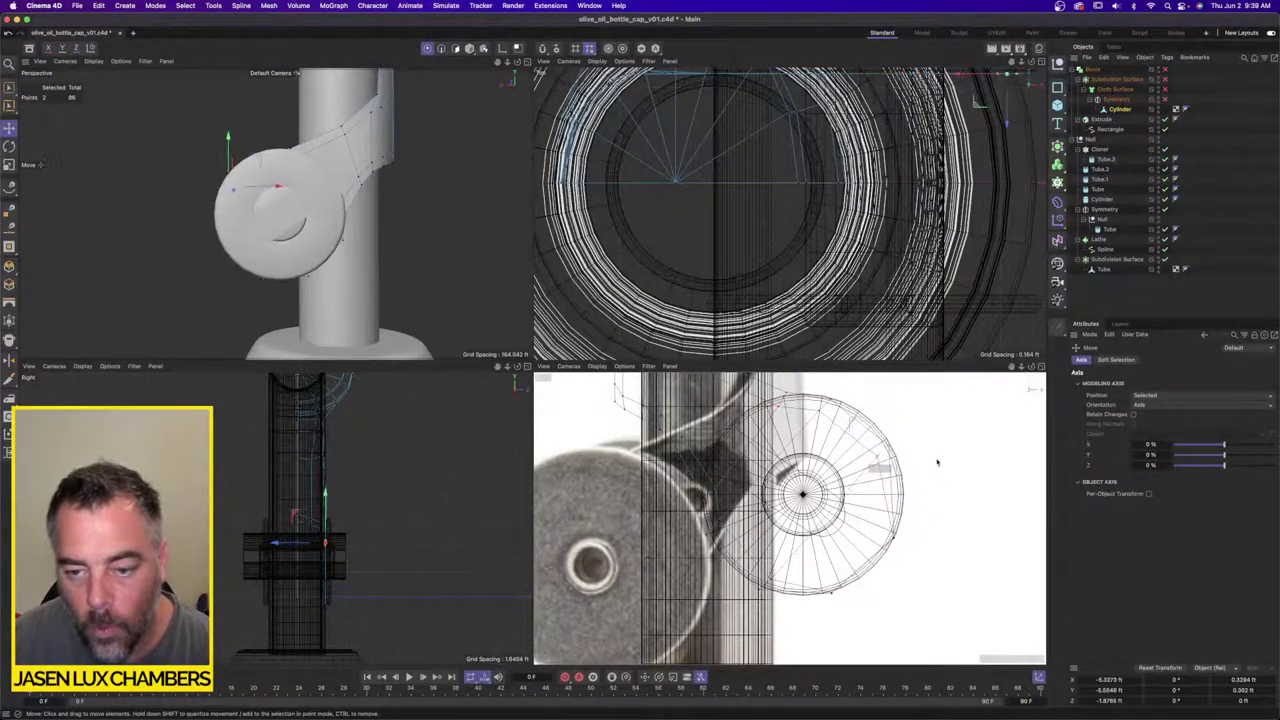
# Step: Adjust the lower and inner point pairs of the bracket's round end to fit the hinge disc's outline
pyautogui.press('space')
pyautogui.moveTo(789, 568); pyautogui.dragTo(779, 627)
pyautogui.press('space')
pyautogui.press('space')
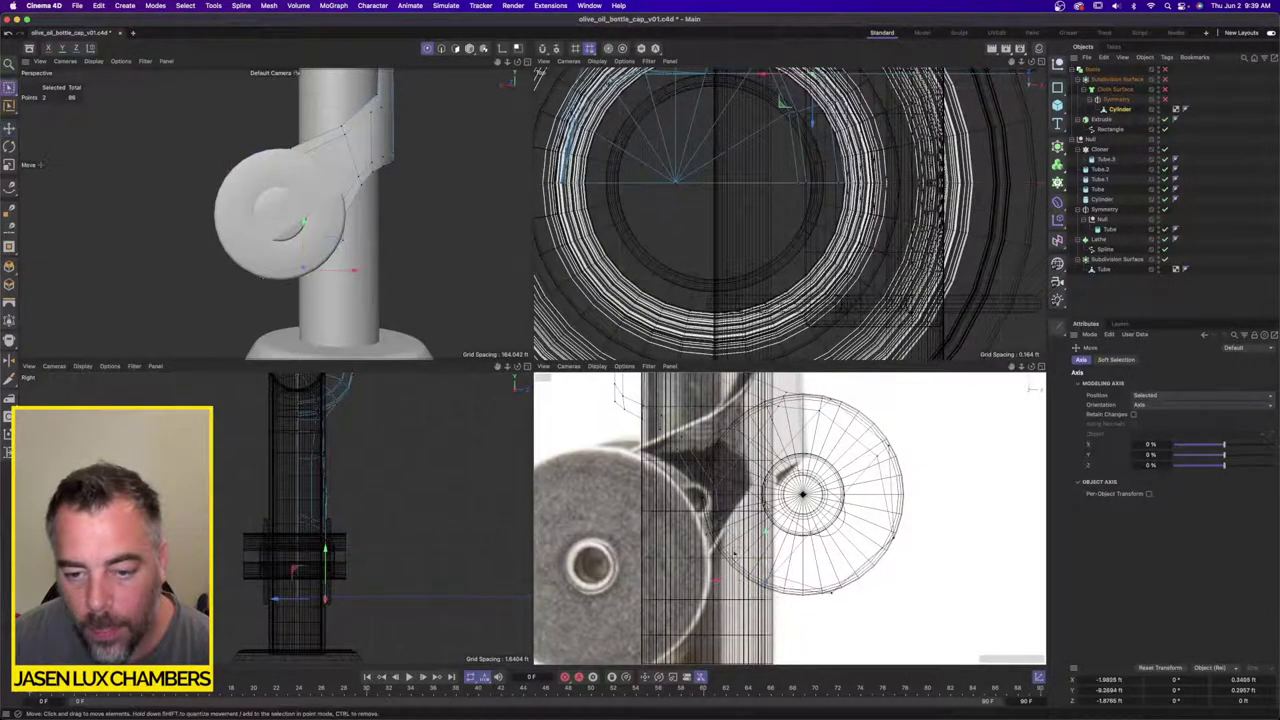
pyautogui.moveTo(745, 513); pyautogui.dragTo(712, 540)
pyautogui.press('space')
pyautogui.press('space')
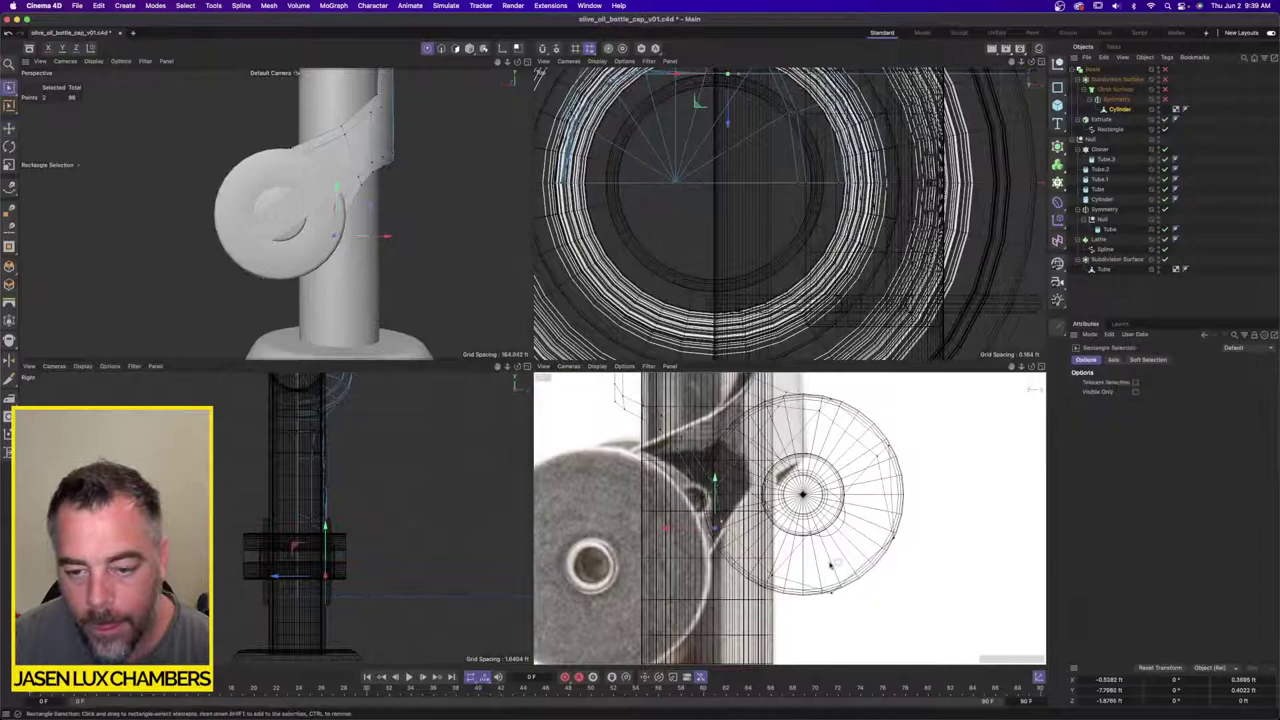
pyautogui.press('space')
pyautogui.moveTo(818, 550); pyautogui.dragTo(891, 621)
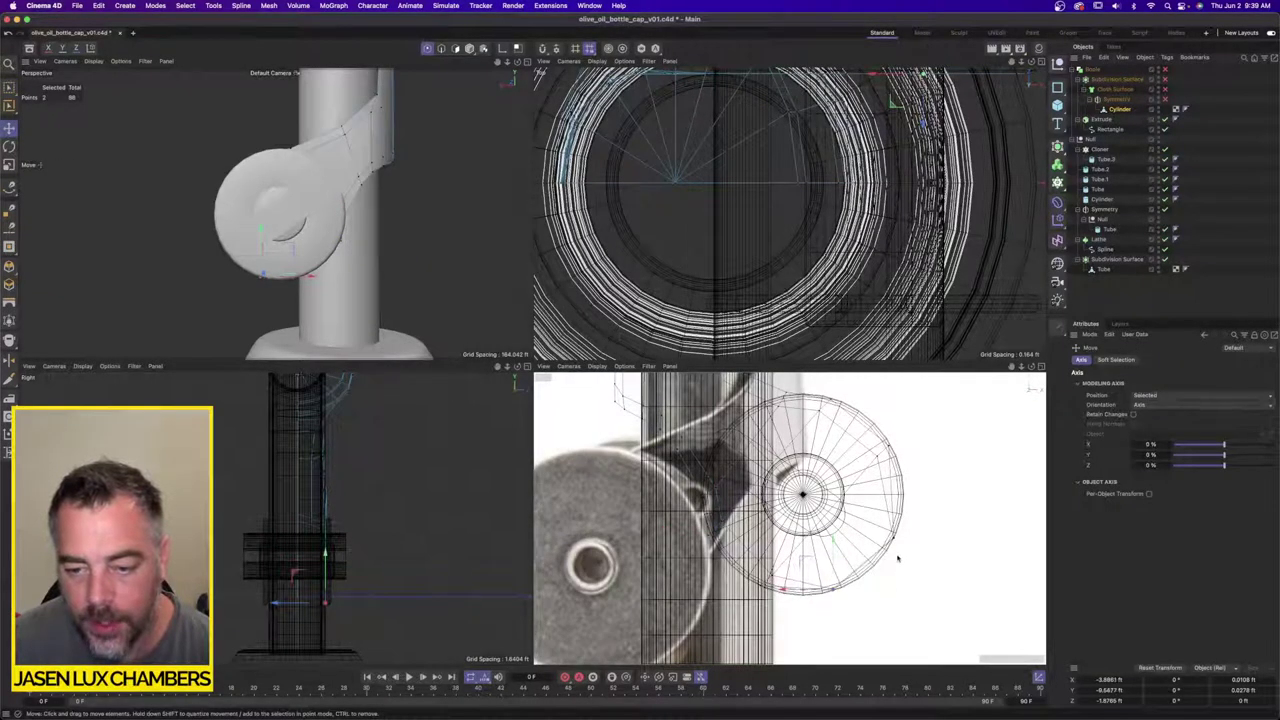
pyautogui.press('space')
pyautogui.moveTo(883, 514); pyautogui.dragTo(923, 559)
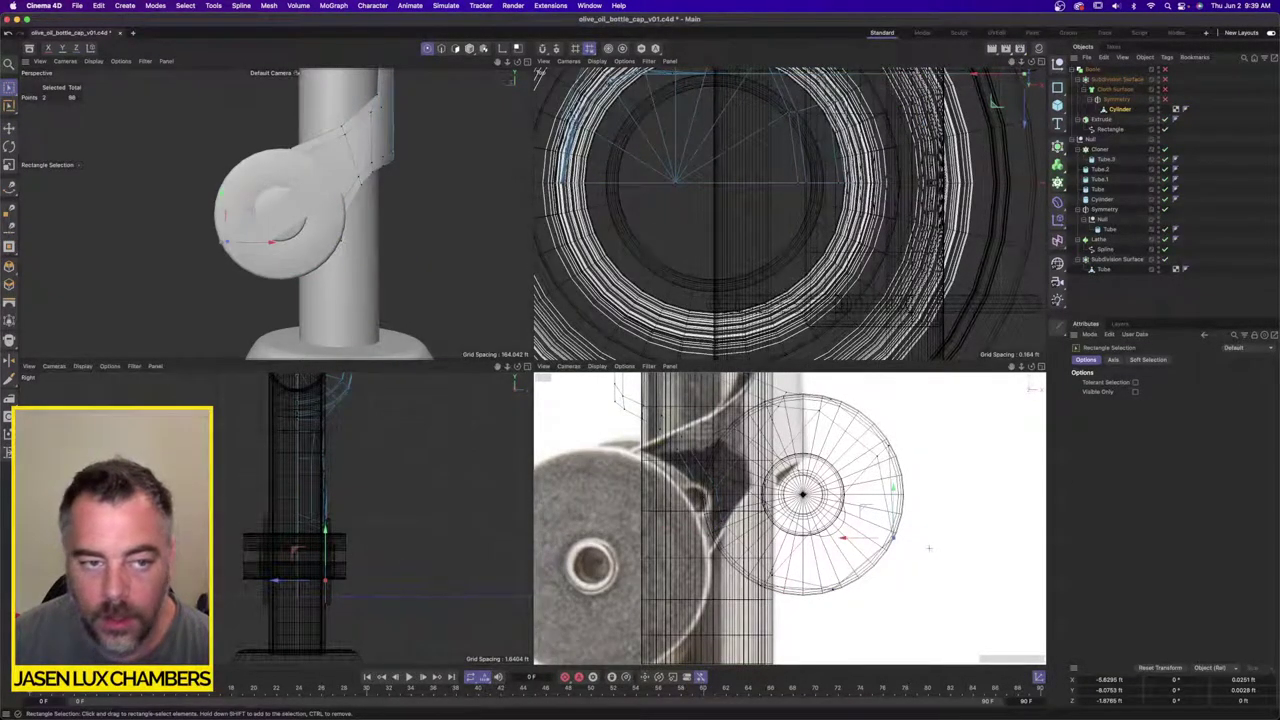
# Step: Deselect the mesh points and re-enable the Boole, Subdivision Surface, Cloth Surface and Symmetry
pyautogui.click(930, 548)
pyautogui.click(1223, 118)
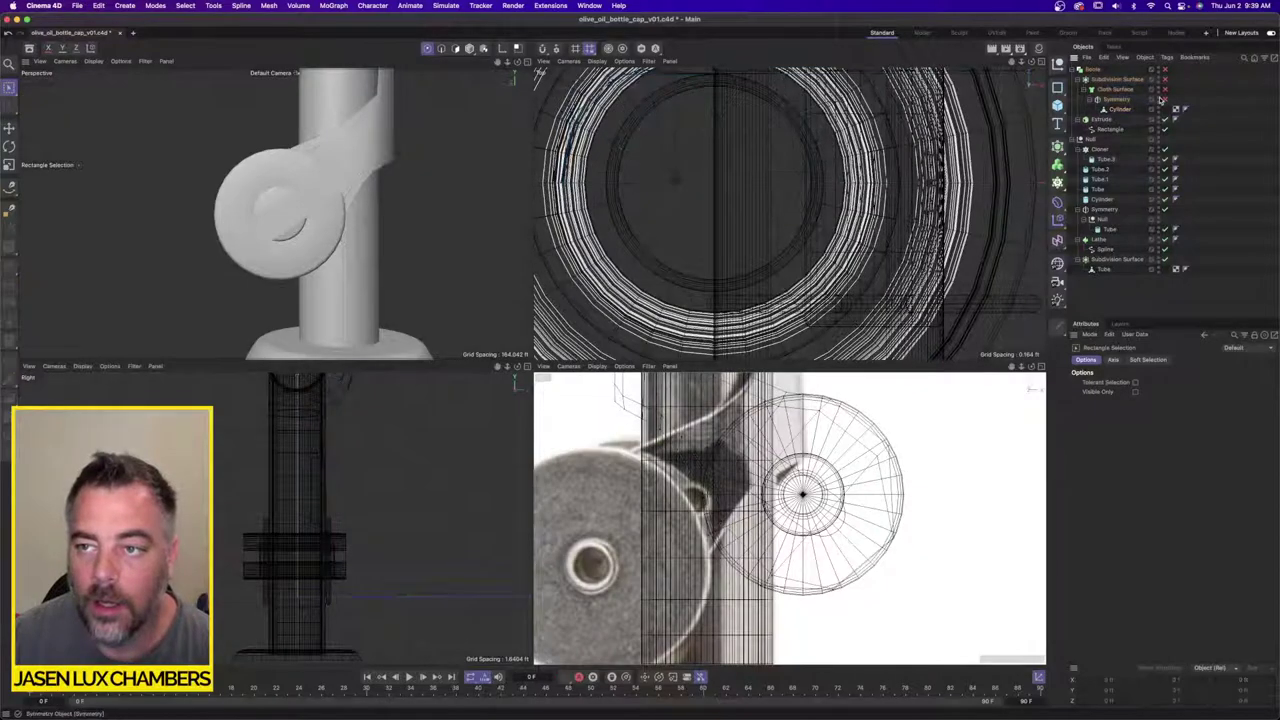
pyautogui.click(1165, 69)
pyautogui.moveTo(276, 163)
pyautogui.keyDown('alt'); pyautogui.mouseDown()
pyautogui.moveTo(265, 190)
pyautogui.moveTo(245, 182)
pyautogui.moveTo(417, 246)
pyautogui.mouseUp(); pyautogui.keyUp('alt')
# Step: Lengthen the Rectangle spline by shifting its upper end points, and move the whole slot up along the bracket
pyautogui.click(1109, 130)
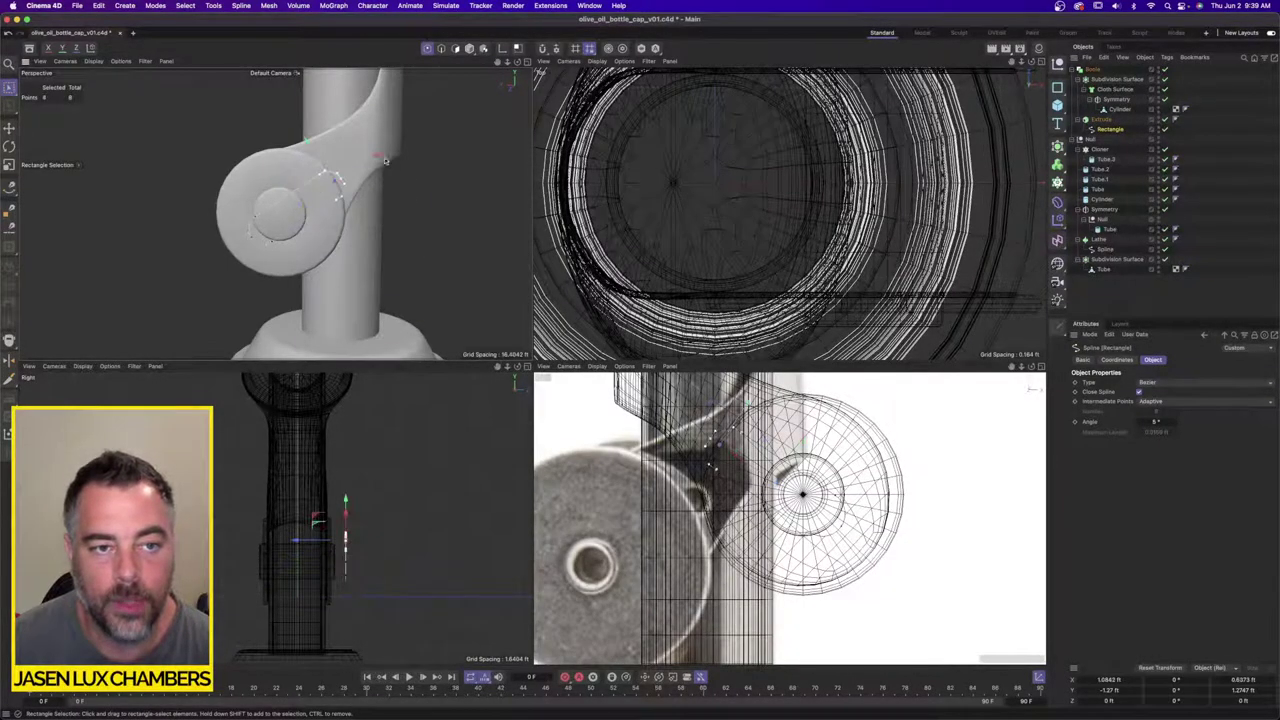
pyautogui.moveTo(389, 150)
pyautogui.mouseDown()
pyautogui.moveTo(362, 178)
pyautogui.moveTo(391, 170)
pyautogui.mouseUp()
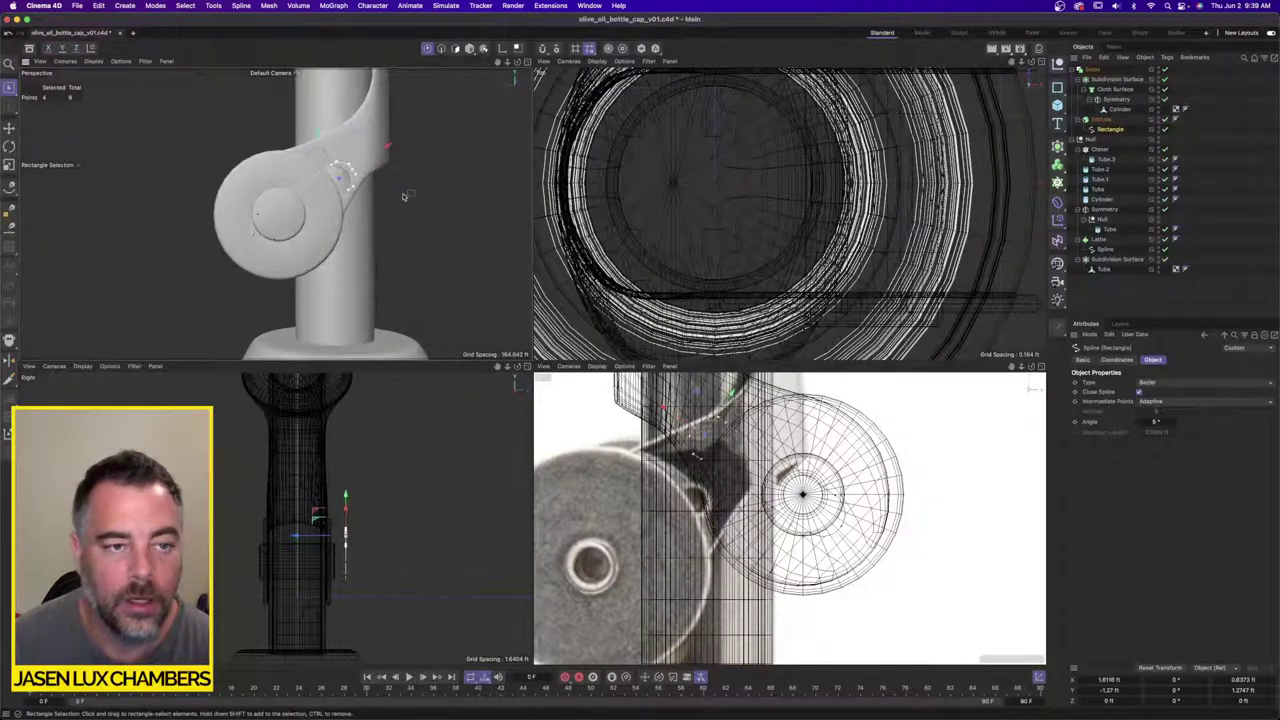
pyautogui.press('super+a')
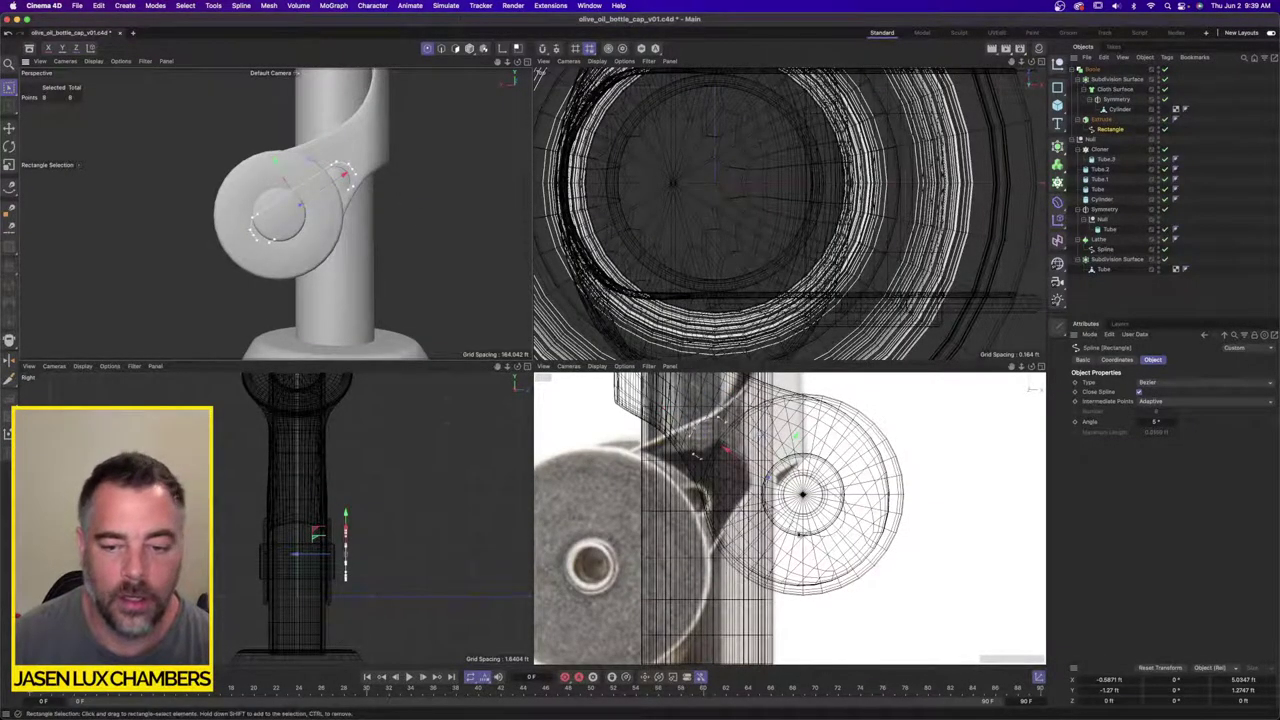
pyautogui.moveTo(785, 453); pyautogui.dragTo(716, 438)
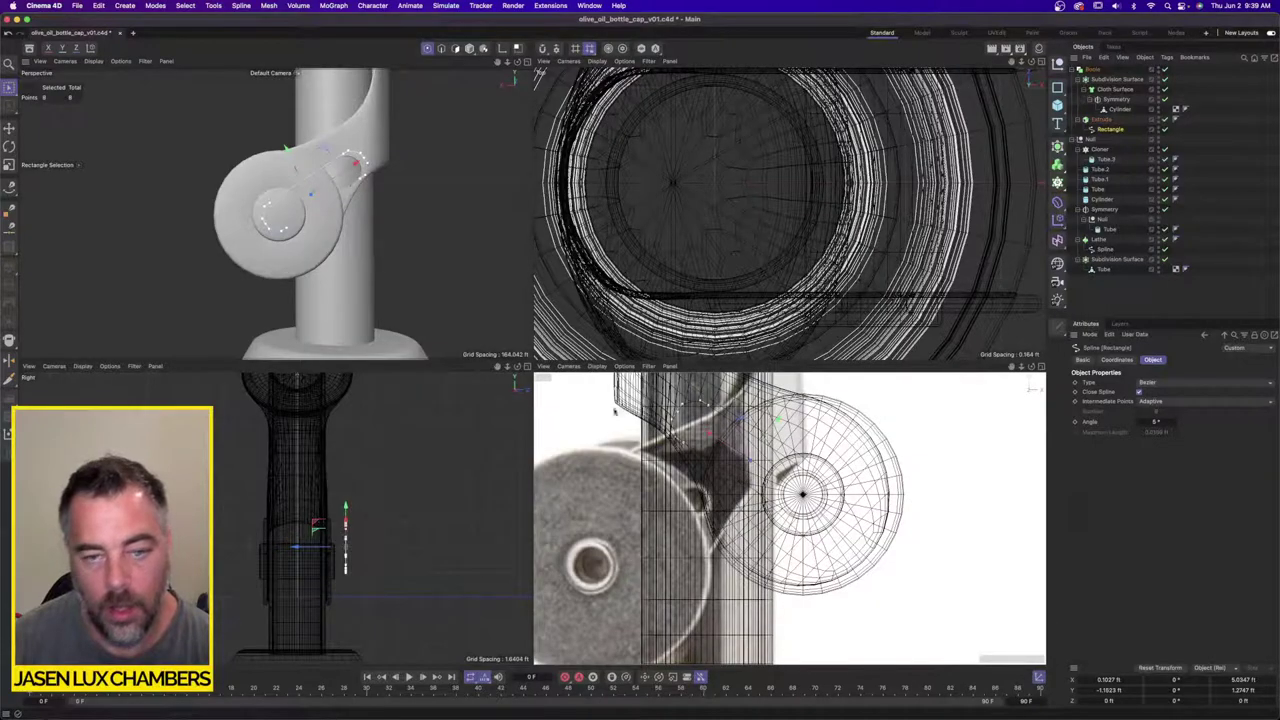
# Step: Move the Rectangle spline's axis to the centre of the hinge disc and rotate the axis slightly
pyautogui.click(9, 128)
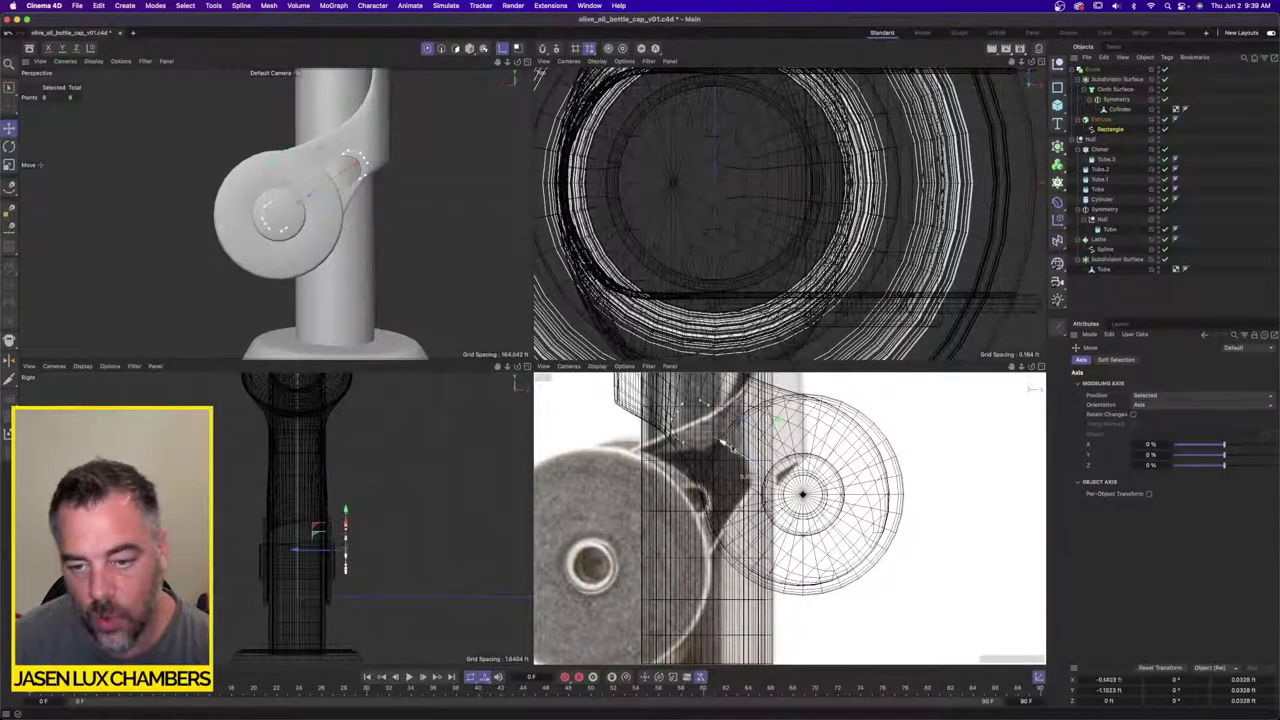
pyautogui.moveTo(768, 465); pyautogui.dragTo(778, 471)
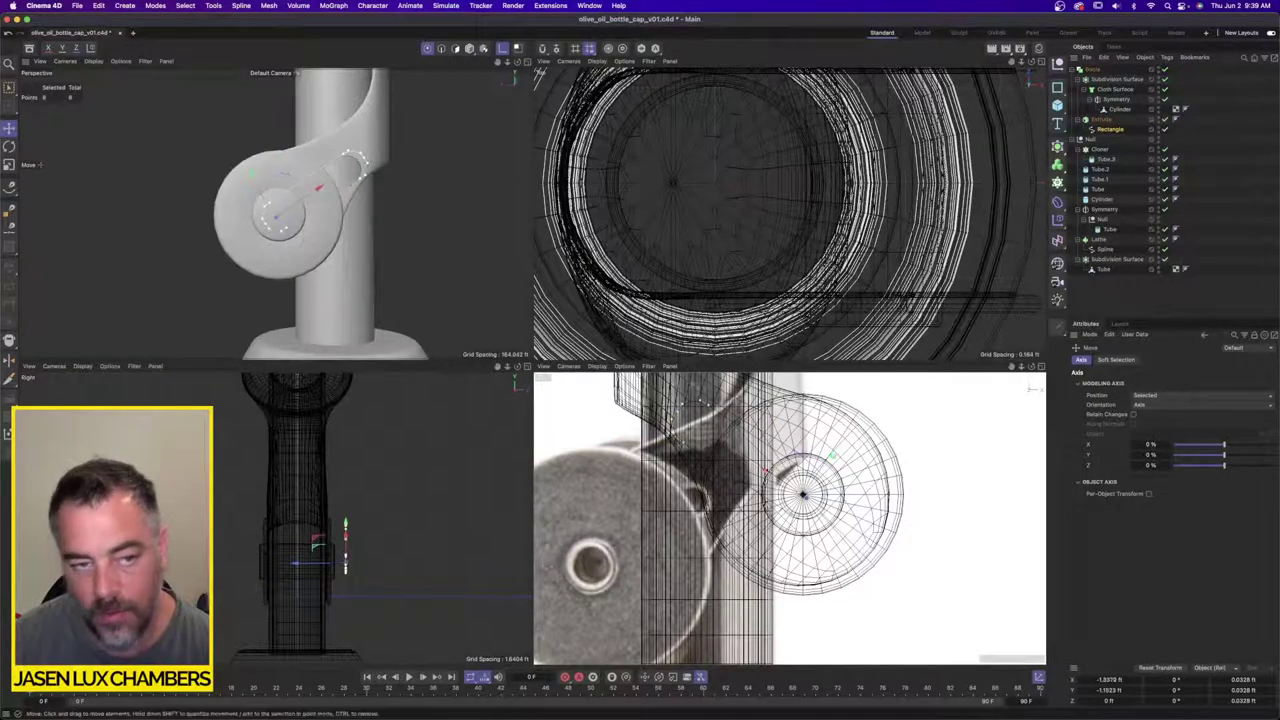
pyautogui.press('r')
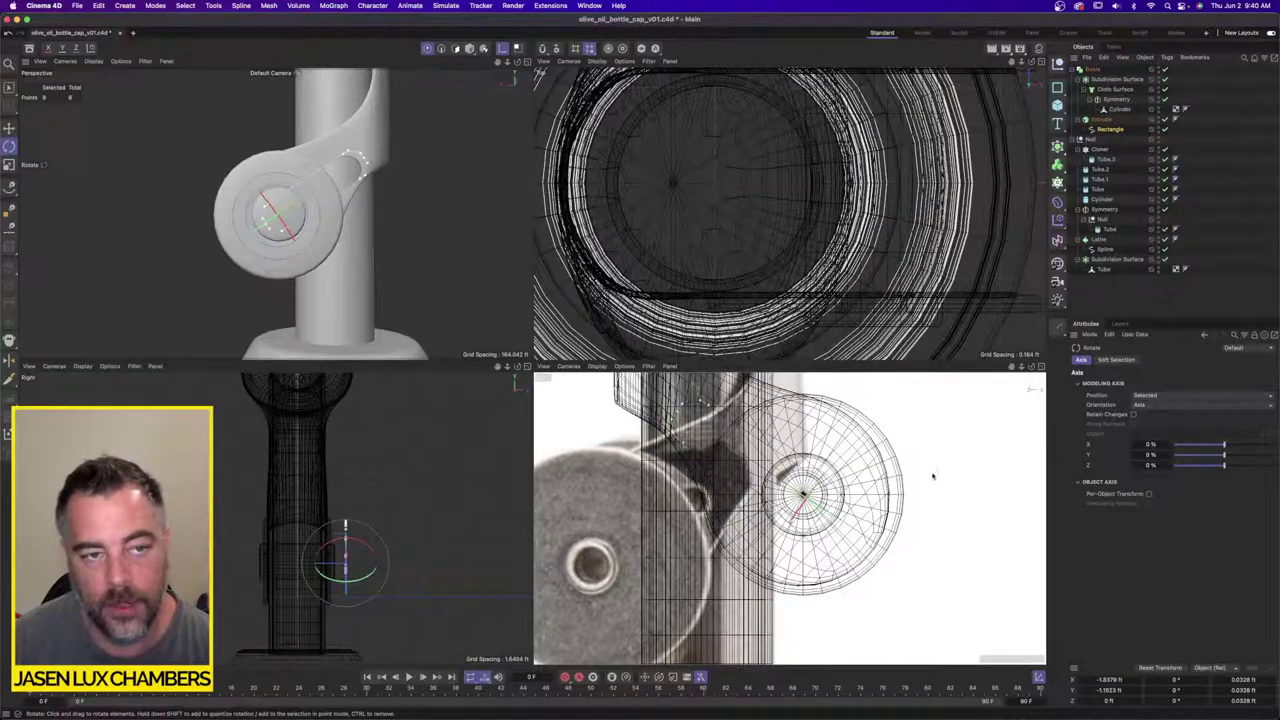
pyautogui.moveTo(933, 476); pyautogui.dragTo(931, 486)
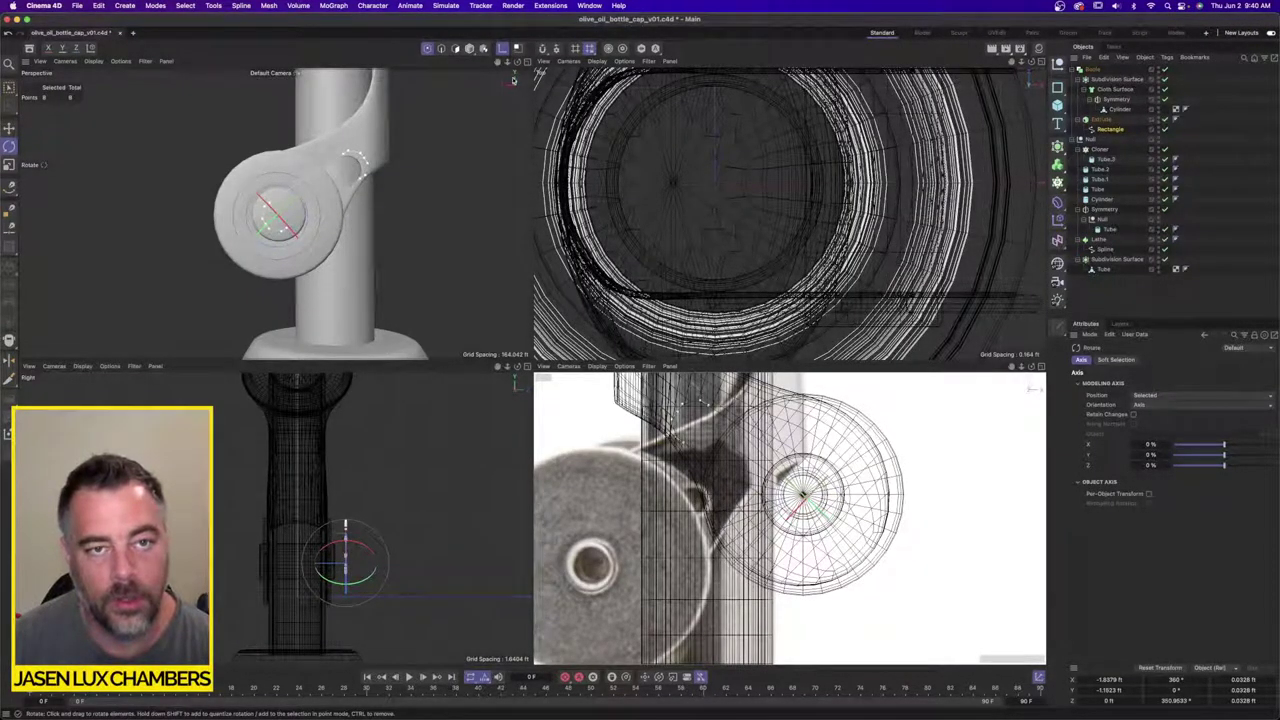
# Step: Undo the last rotation, rotate the Rectangle spline's slot points slightly about the hinge disc's centre, and deselect the spline
pyautogui.press('super+z')
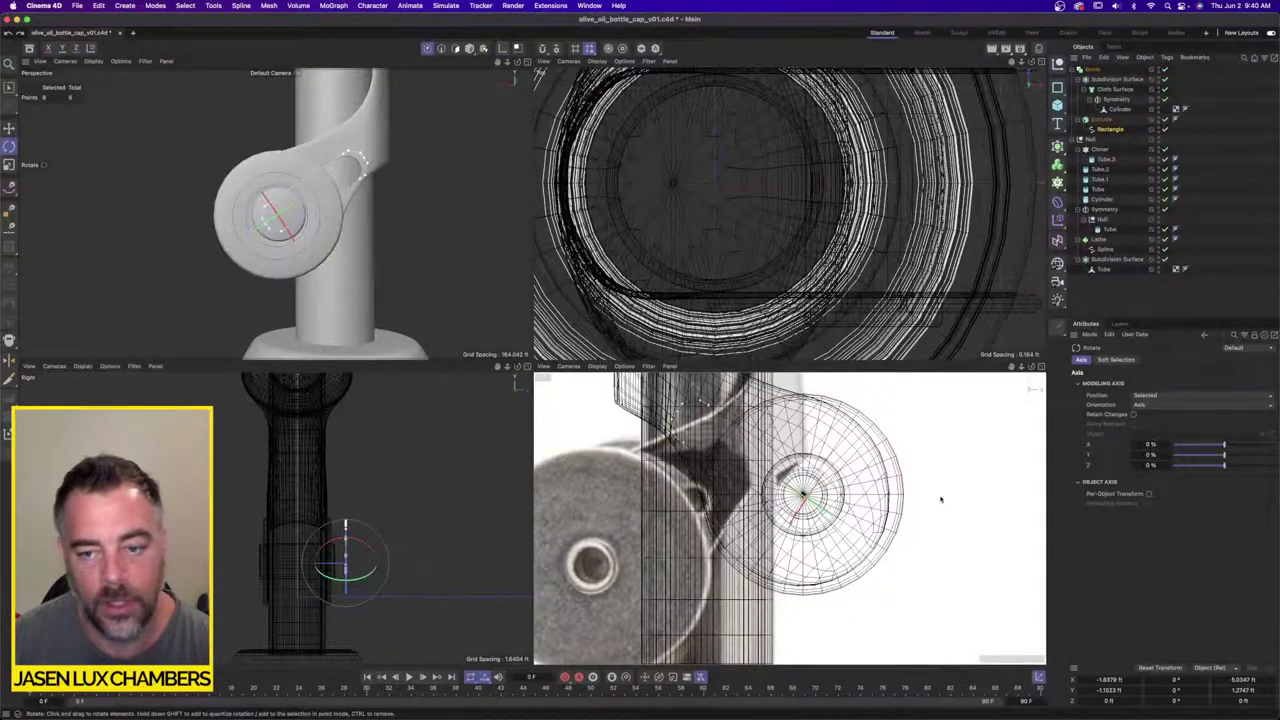
pyautogui.moveTo(937, 500); pyautogui.dragTo(936, 516)
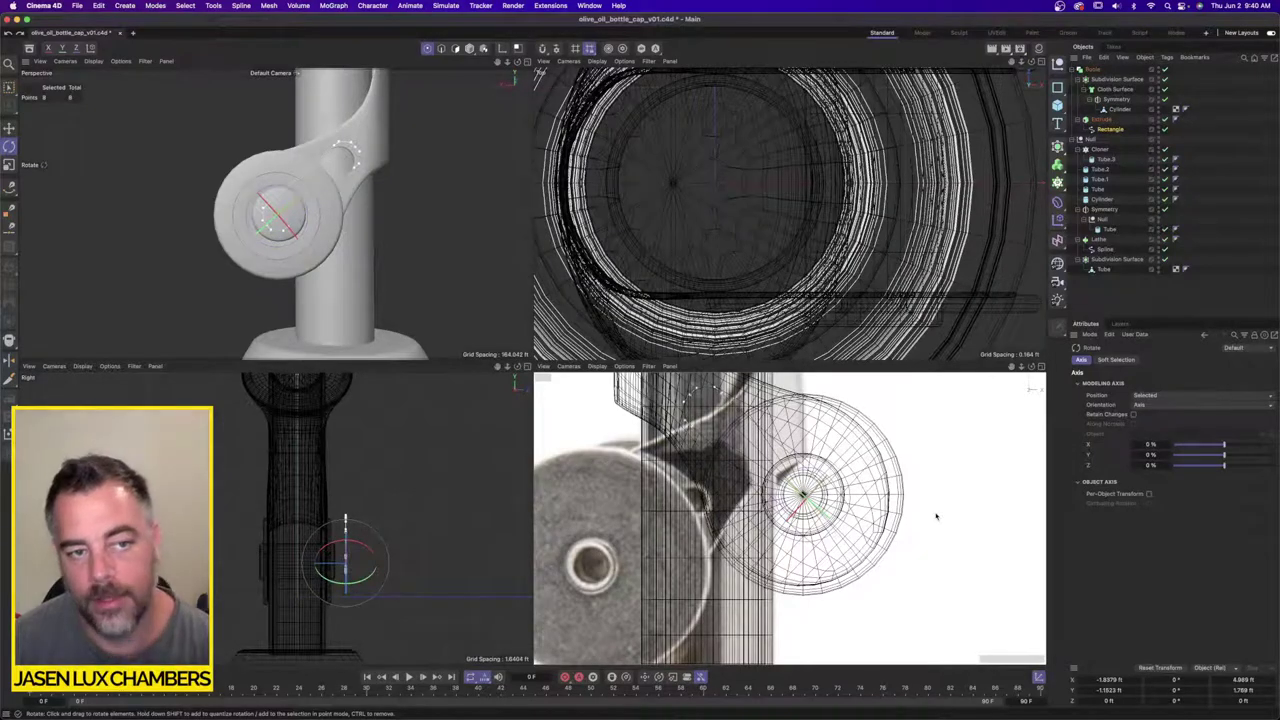
pyautogui.keyDown('alt'); pyautogui.moveTo(472, 188); pyautogui.dragTo(471, 248); pyautogui.keyUp('alt')
pyautogui.moveTo(949, 508); pyautogui.dragTo(949, 500)
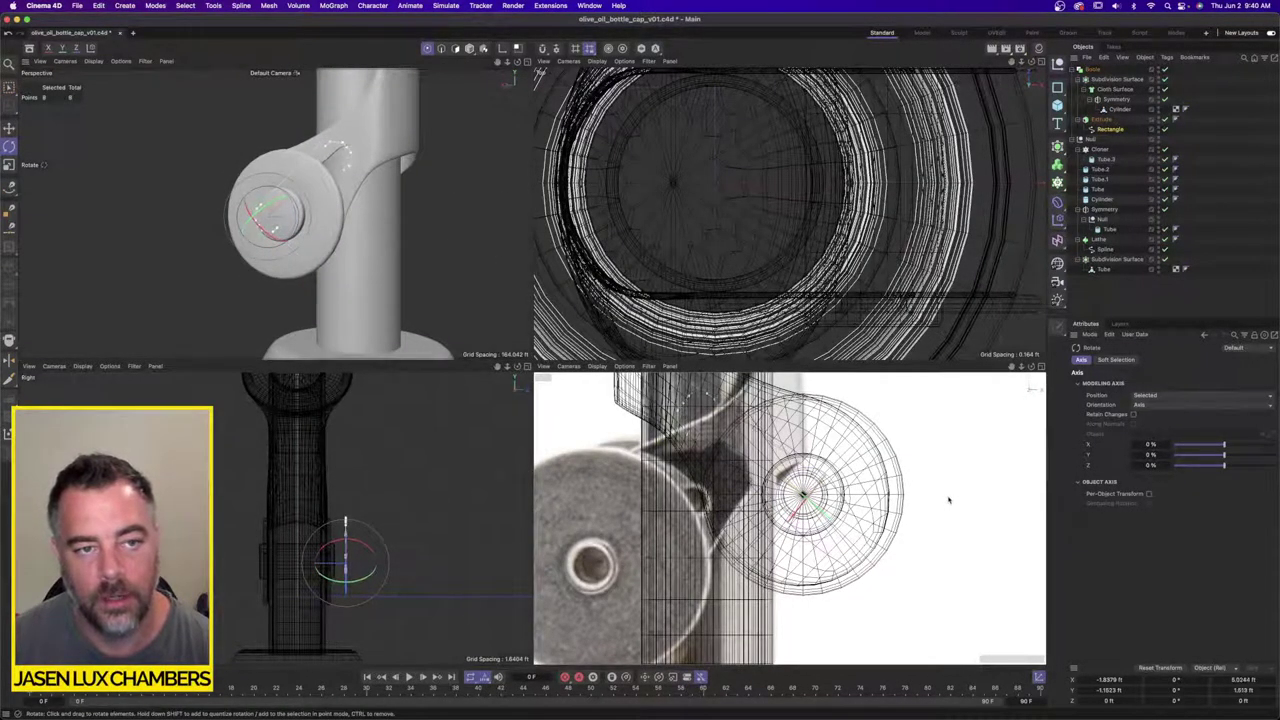
pyautogui.scroll(-5, 355, 195)
pyautogui.keyDown('alt'); pyautogui.moveTo(355, 195); pyautogui.dragTo(385, 208); pyautogui.keyUp('alt')
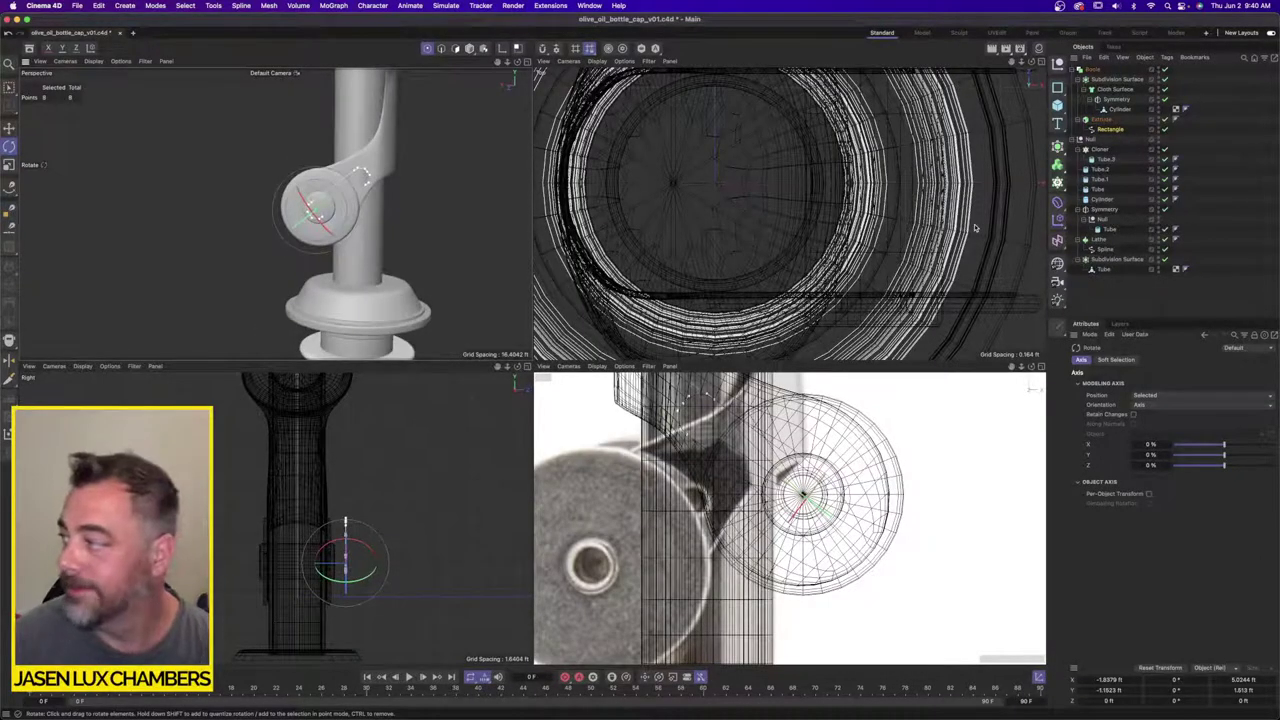
pyautogui.click(1203, 188)
# Step: Examine the whole cap in an enlarged perspective view, checking the lid's width against the spout tube
pyautogui.scroll(-6, 363, 160)
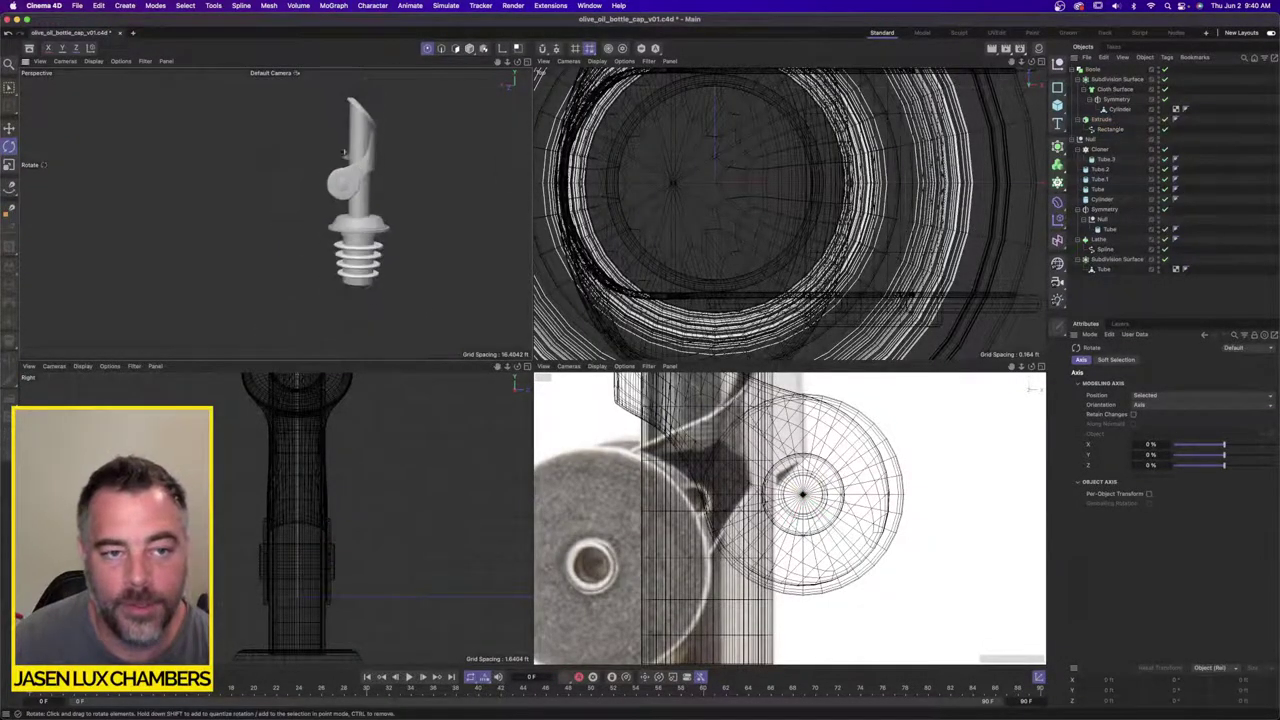
pyautogui.keyDown('alt'); pyautogui.moveTo(368, 145); pyautogui.dragTo(300, 156, button='middle'); pyautogui.keyUp('alt')
pyautogui.keyDown('alt'); pyautogui.moveTo(300, 156); pyautogui.dragTo(425, 152); pyautogui.keyUp('alt')
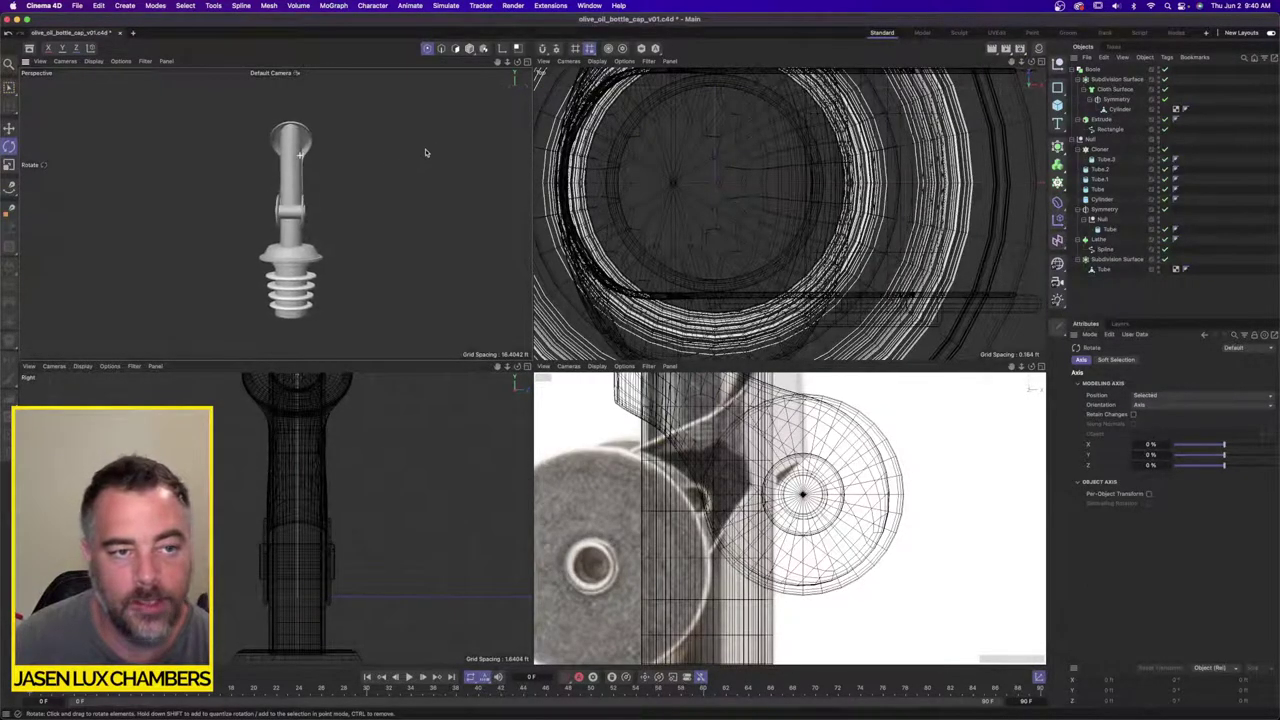
pyautogui.keyDown('alt'); pyautogui.moveTo(289, 143); pyautogui.dragTo(527, 68); pyautogui.keyUp('alt')
pyautogui.click(520, 61)
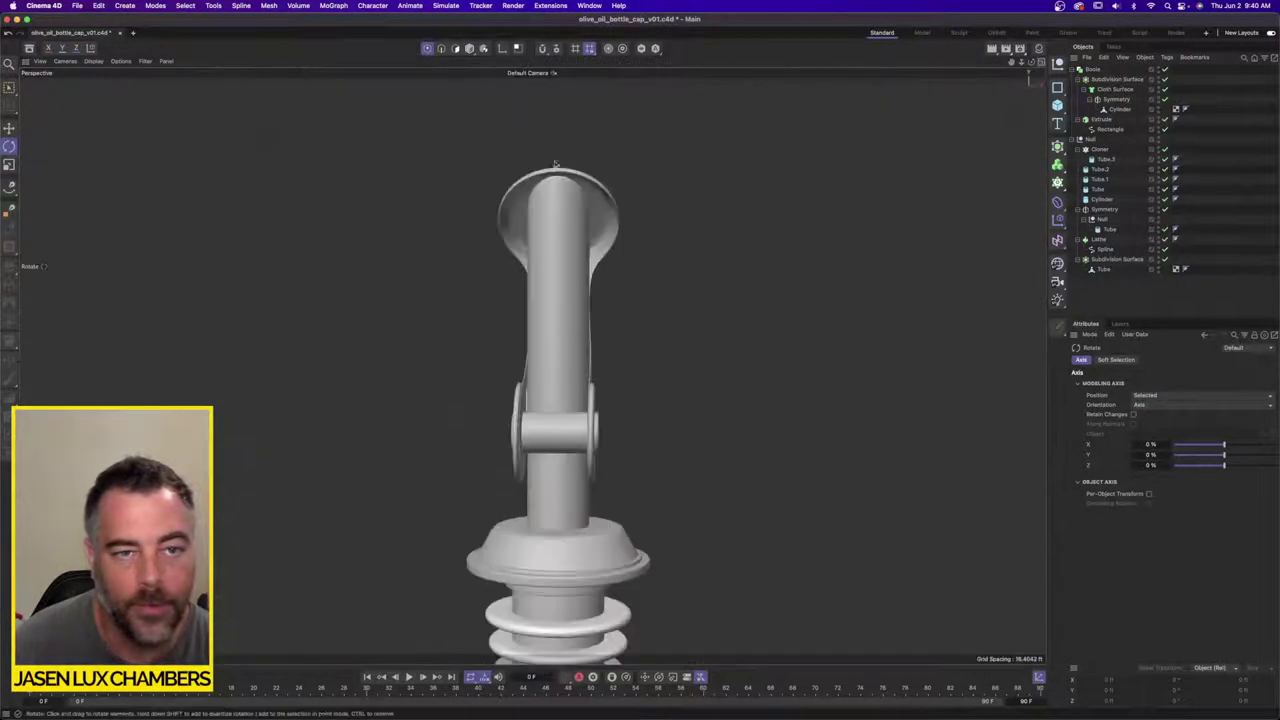
pyautogui.keyDown('alt'); pyautogui.moveTo(589, 207); pyautogui.dragTo(562, 222); pyautogui.keyUp('alt')
pyautogui.moveTo(450, 256)
pyautogui.keyDown('alt'); pyautogui.mouseDown()
pyautogui.moveTo(555, 262)
pyautogui.moveTo(423, 286)
pyautogui.moveTo(260, 277)
pyautogui.moveTo(428, 264)
pyautogui.mouseUp(); pyautogui.keyUp('alt')
pyautogui.scroll(2, 547, 237)
pyautogui.keyDown('alt'); pyautogui.moveTo(560, 237); pyautogui.dragTo(560, 325, button='middle'); pyautogui.keyUp('alt')
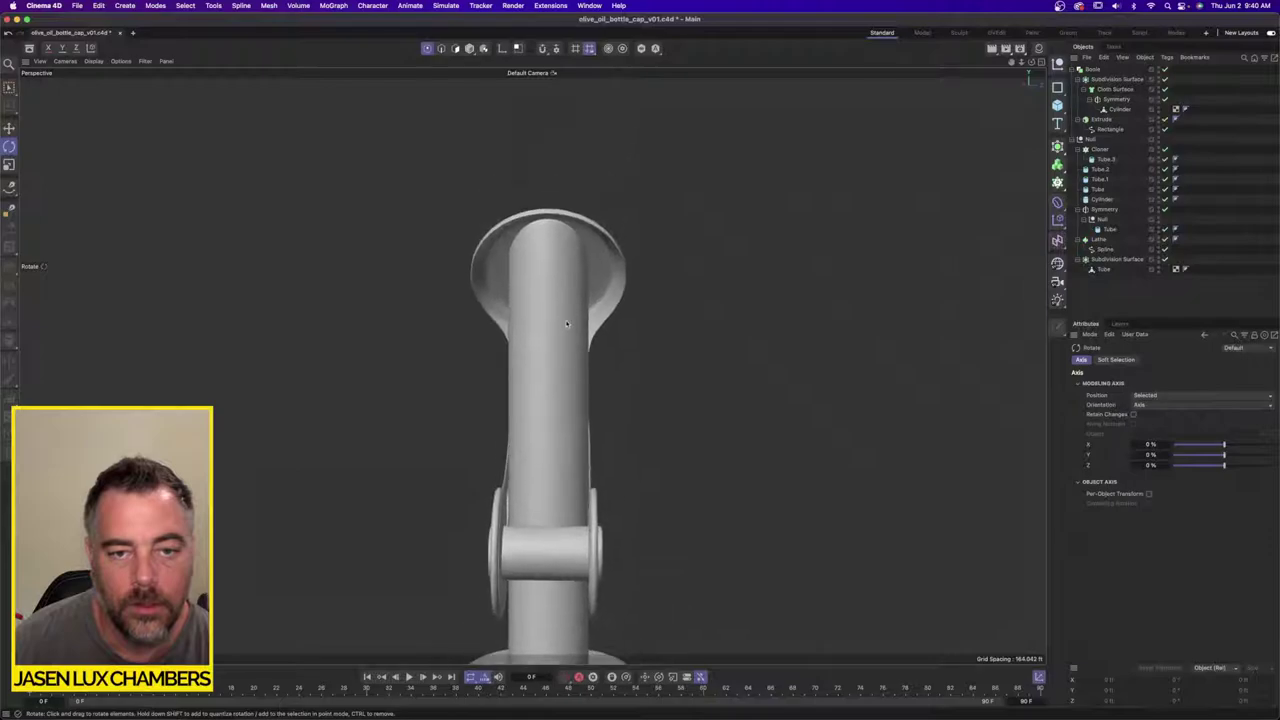
# Step: Disable the Boole, Subdivision Surface, Cloth Surface and Symmetry, and select all points of the lid on the Cylinder mesh
pyautogui.click(1119, 110)
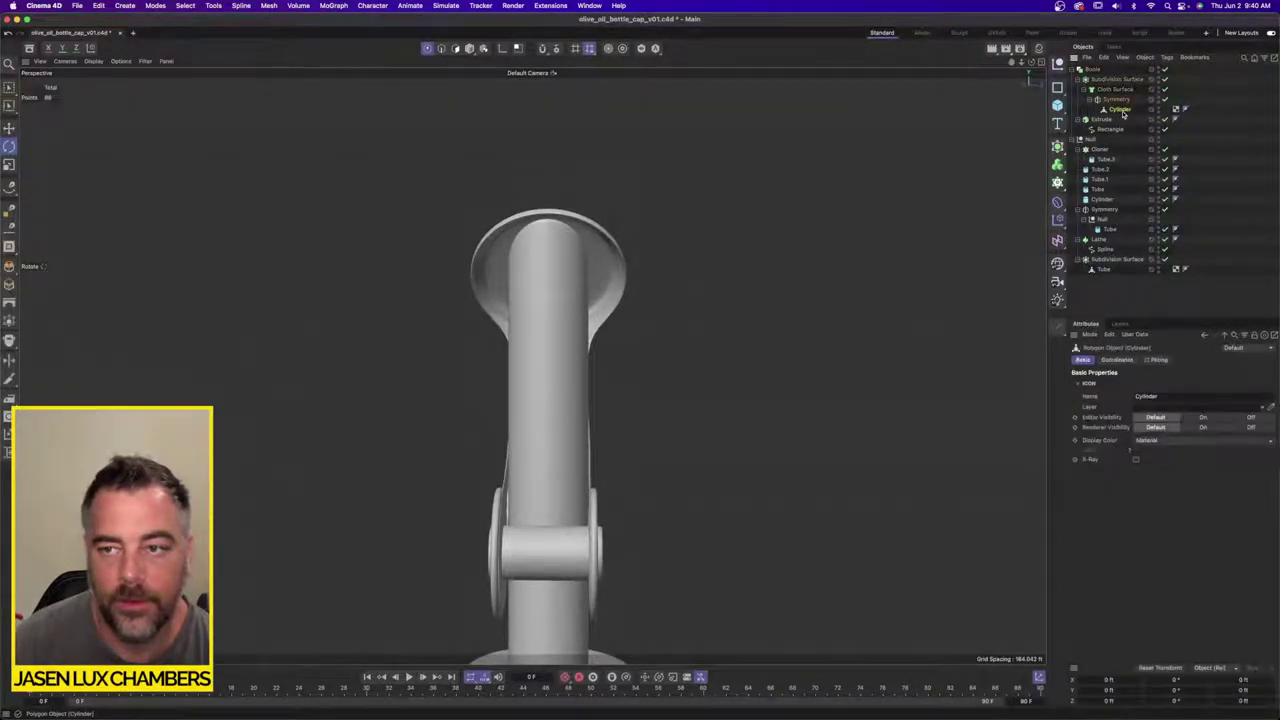
pyautogui.moveTo(9, 88); pyautogui.dragTo(45, 119)
pyautogui.click(45, 119)
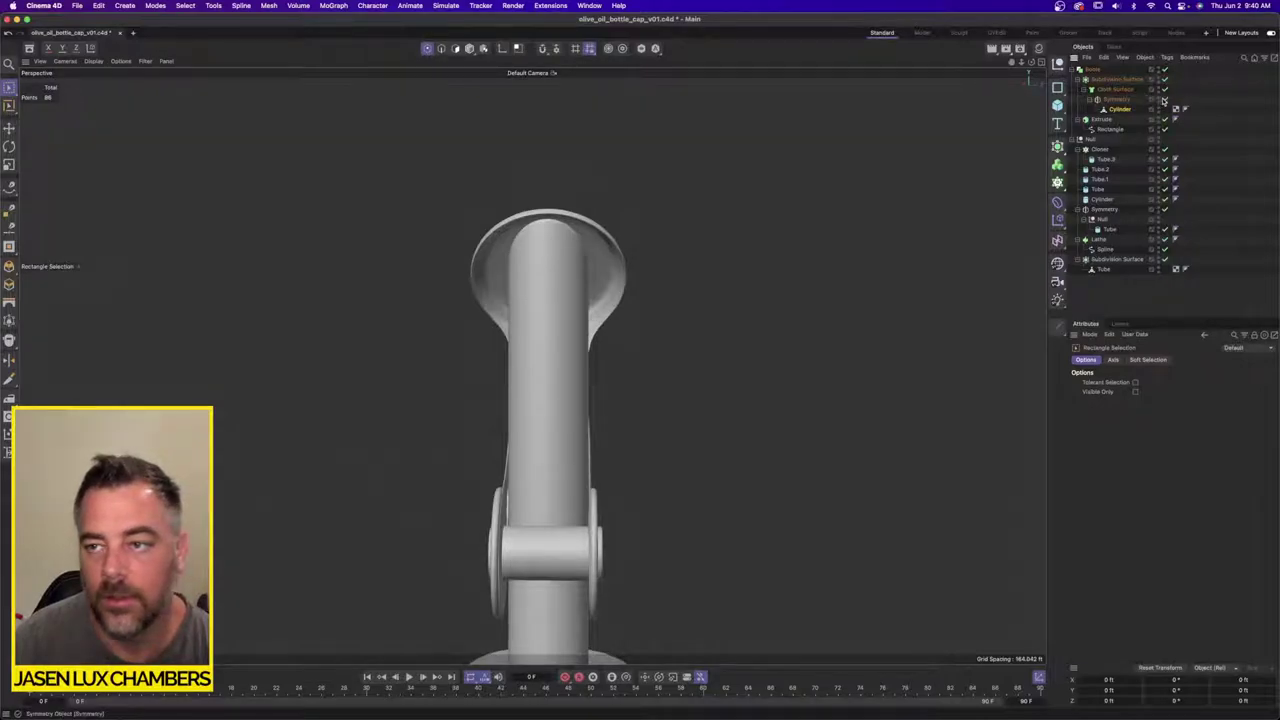
pyautogui.keyDown('alt'); pyautogui.moveTo(574, 268); pyautogui.dragTo(671, 252); pyautogui.keyUp('alt')
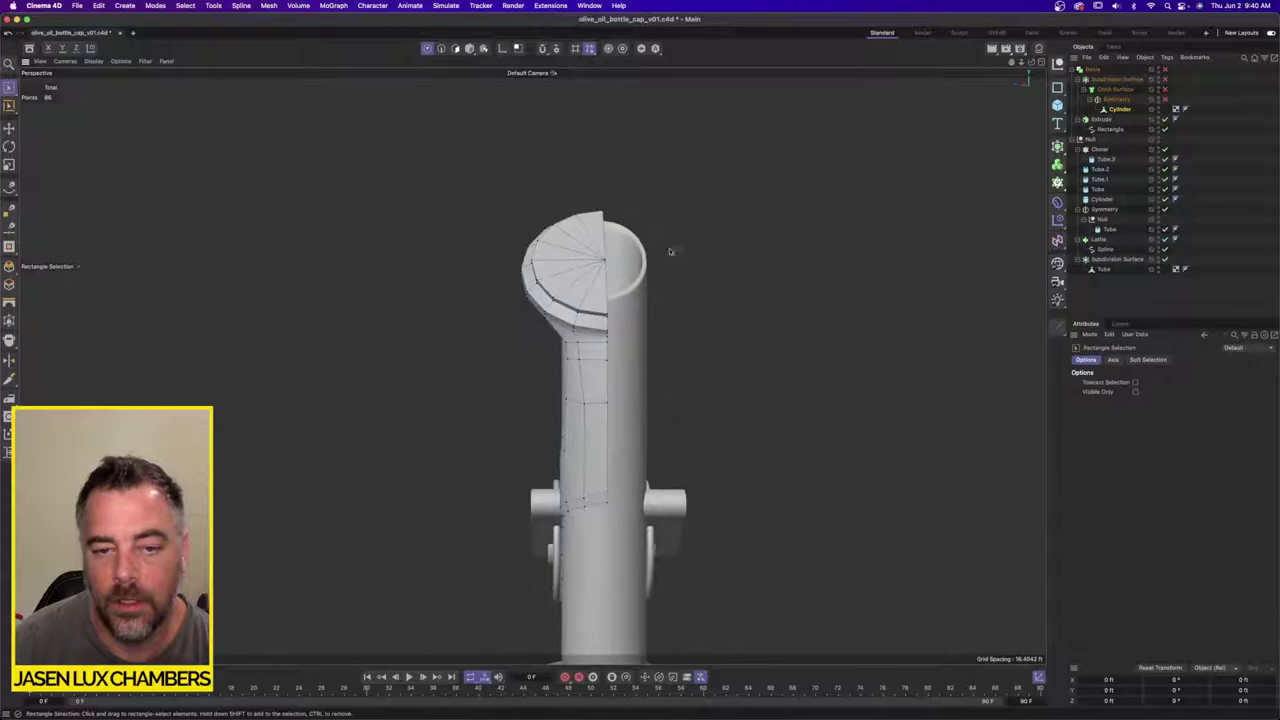
pyautogui.moveTo(448, 152); pyautogui.dragTo(730, 341)
# Step: Modify the axis of the selected lid points, setting its X and Z positions to 0 ft
pyautogui.keyDown('alt'); pyautogui.moveTo(622, 327); pyautogui.dragTo(540, 459); pyautogui.keyUp('alt')
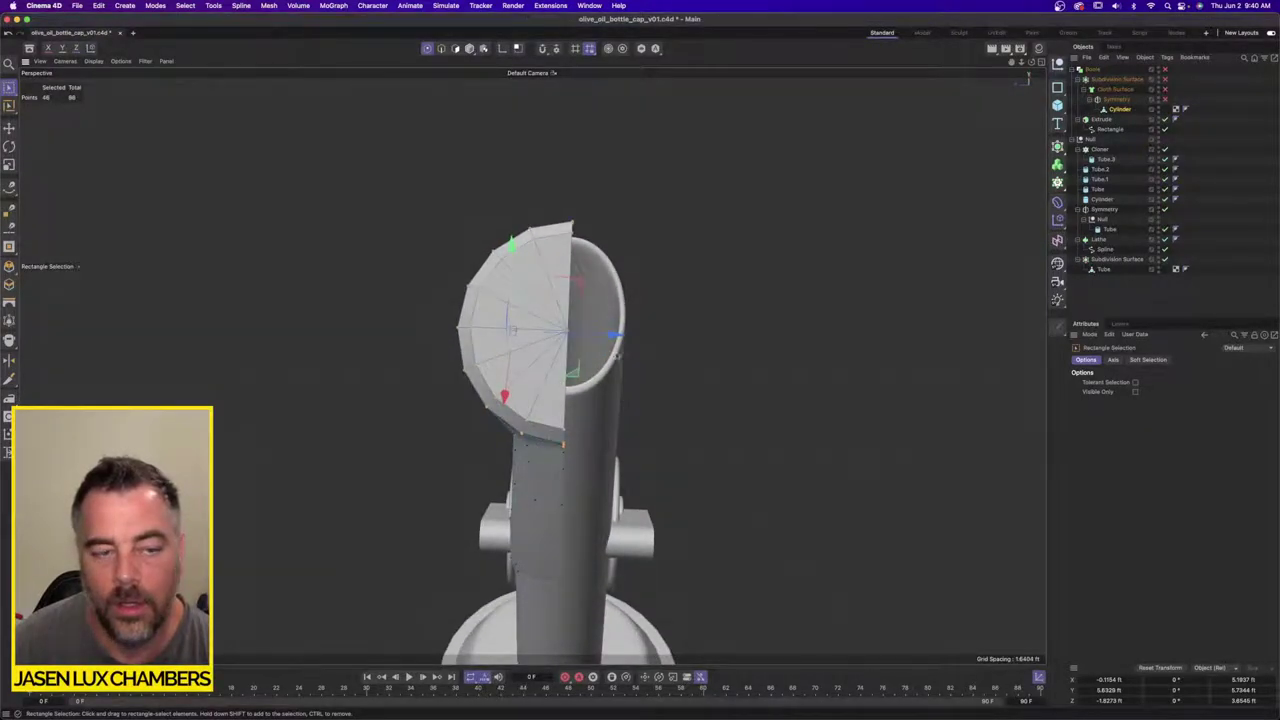
pyautogui.click(9, 127)
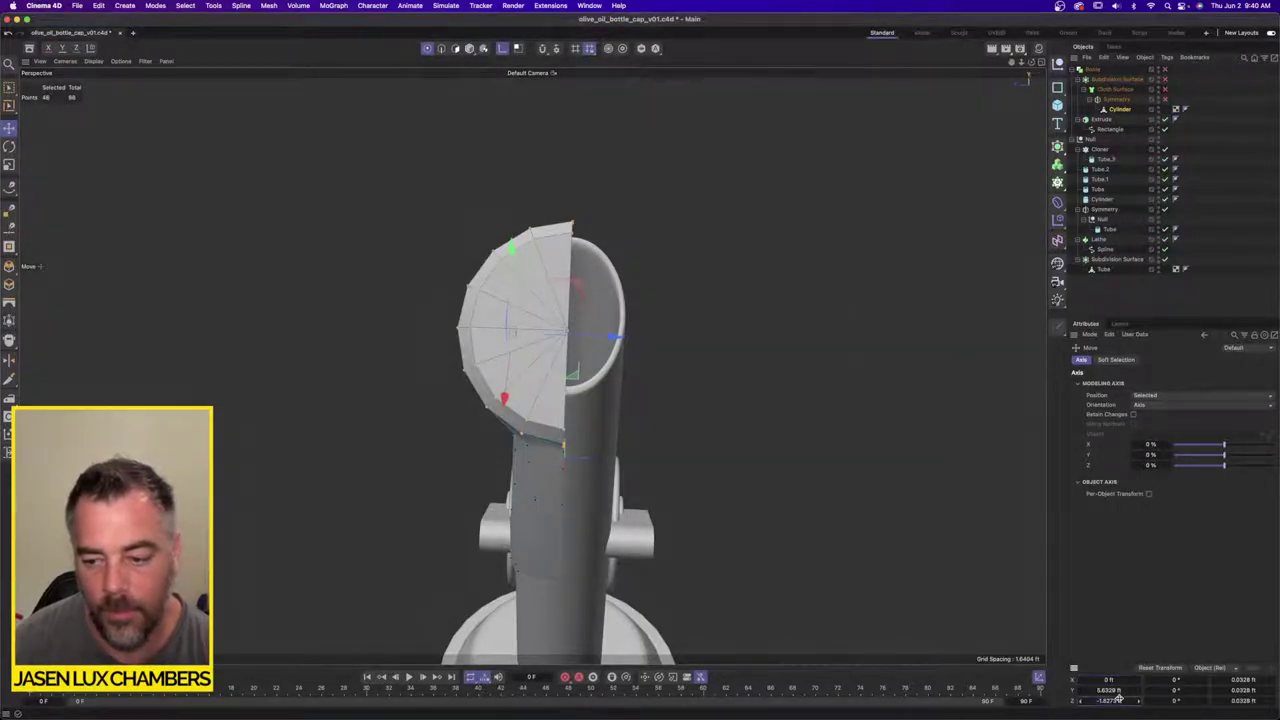
pyautogui.press('Return')
pyautogui.keyDown('alt'); pyautogui.moveTo(546, 298); pyautogui.dragTo(411, 246); pyautogui.keyUp('alt')
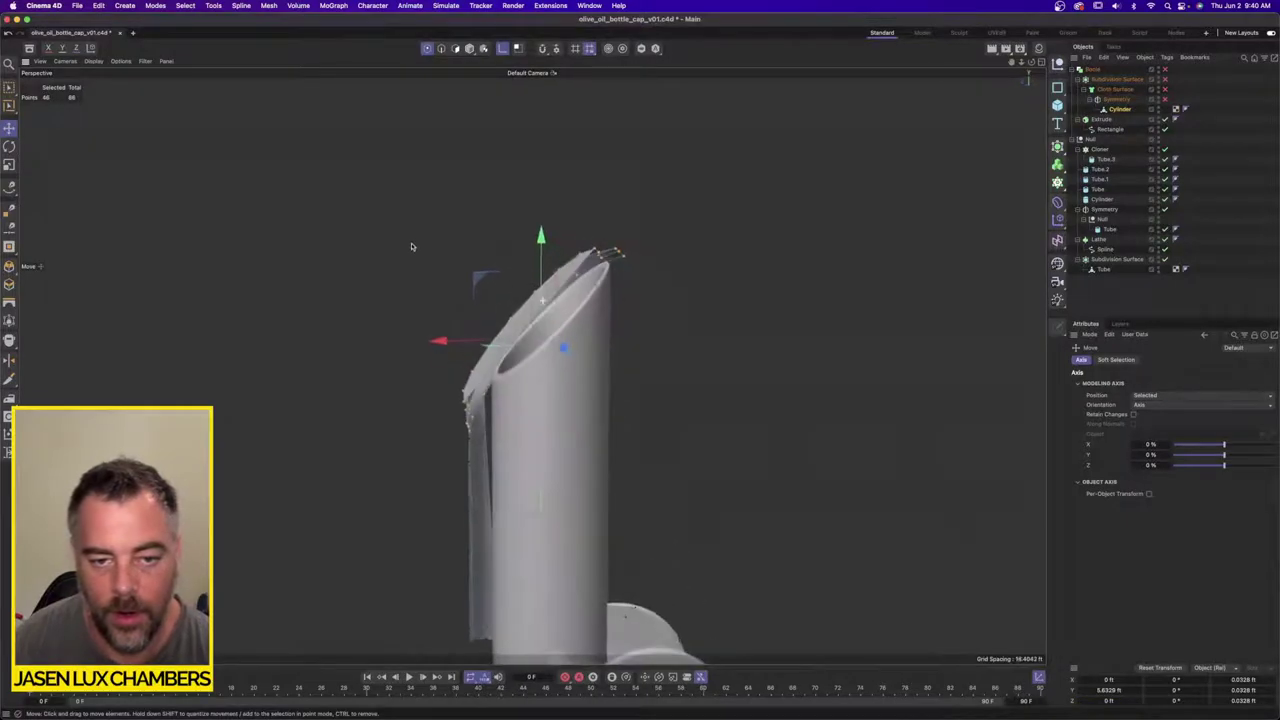
pyautogui.keyDown('alt'); pyautogui.moveTo(411, 246); pyautogui.dragTo(443, 348, button='right'); pyautogui.keyUp('alt')
pyautogui.keyDown('alt'); pyautogui.moveTo(645, 335); pyautogui.dragTo(612, 328); pyautogui.keyUp('alt')
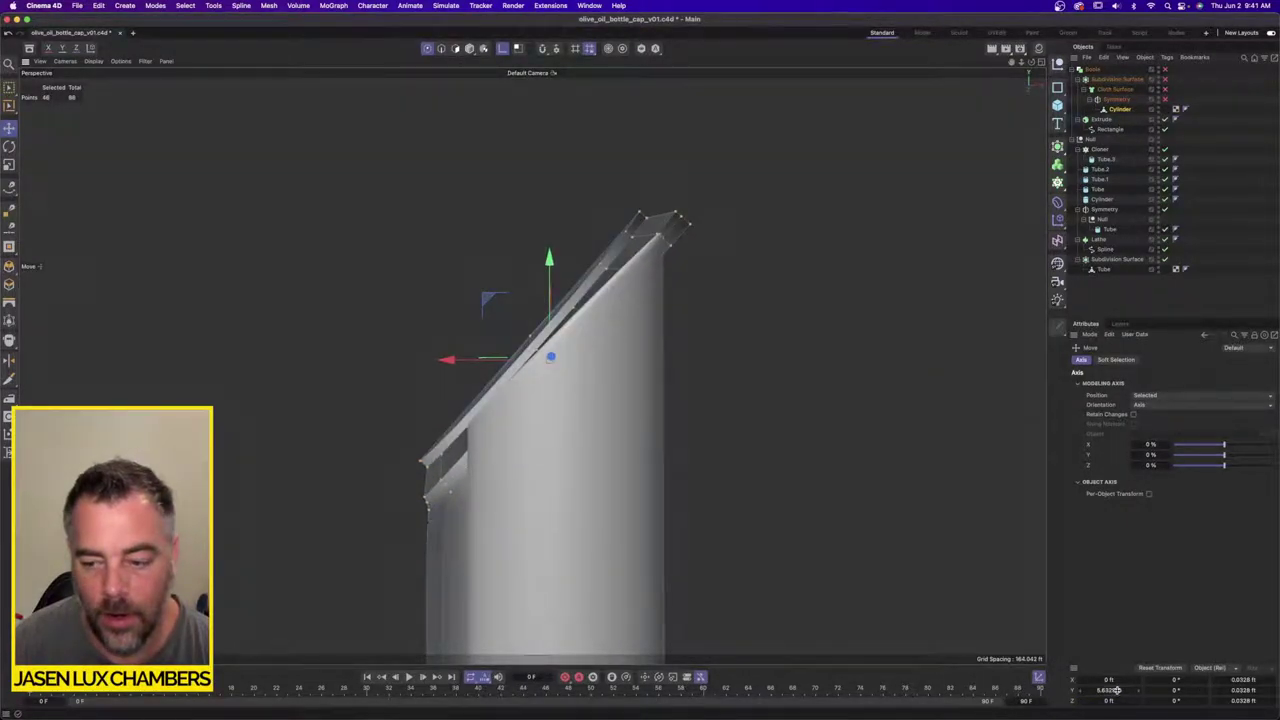
pyautogui.write('0')
pyautogui.press('Return')
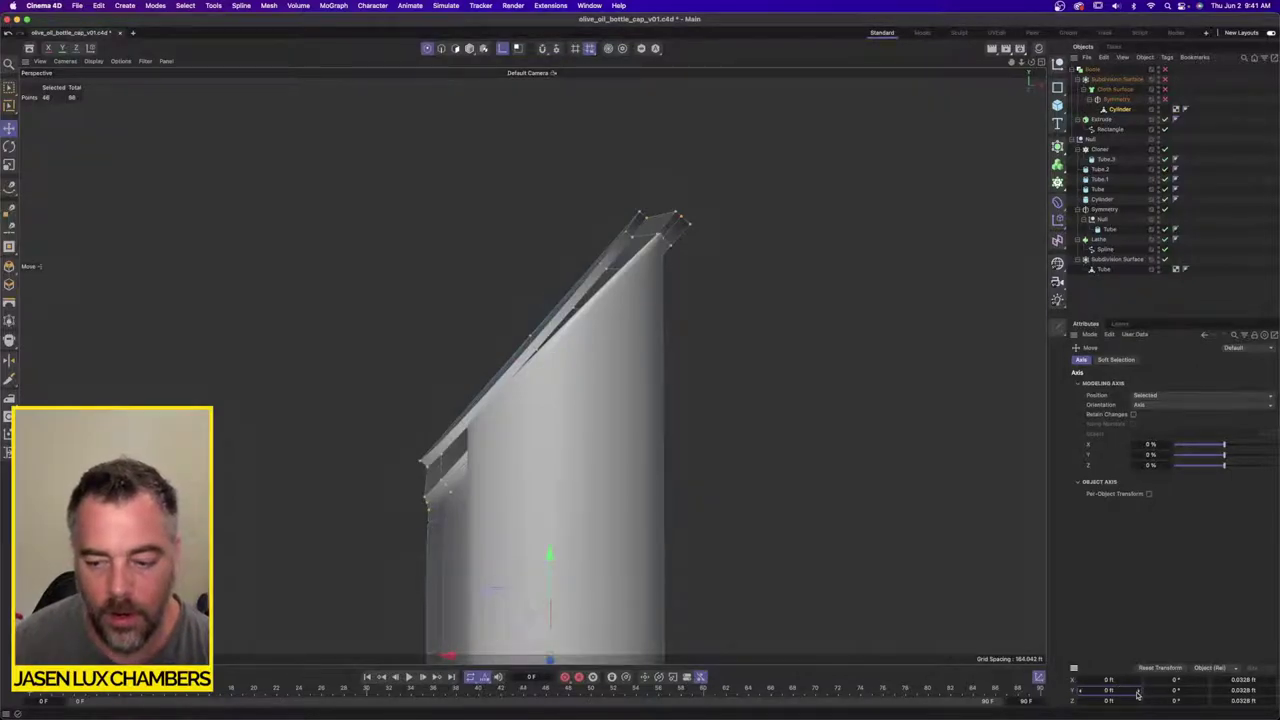
pyautogui.press('super+z')
# Step: Move the axis of the selected lid points onto the centre of the lid's slanted face and finish axis modification
pyautogui.keyDown('alt'); pyautogui.moveTo(650, 428); pyautogui.dragTo(498, 255); pyautogui.keyUp('alt')
pyautogui.moveTo(434, 315); pyautogui.dragTo(553, 362)
pyautogui.scroll(-3, 598, 343)
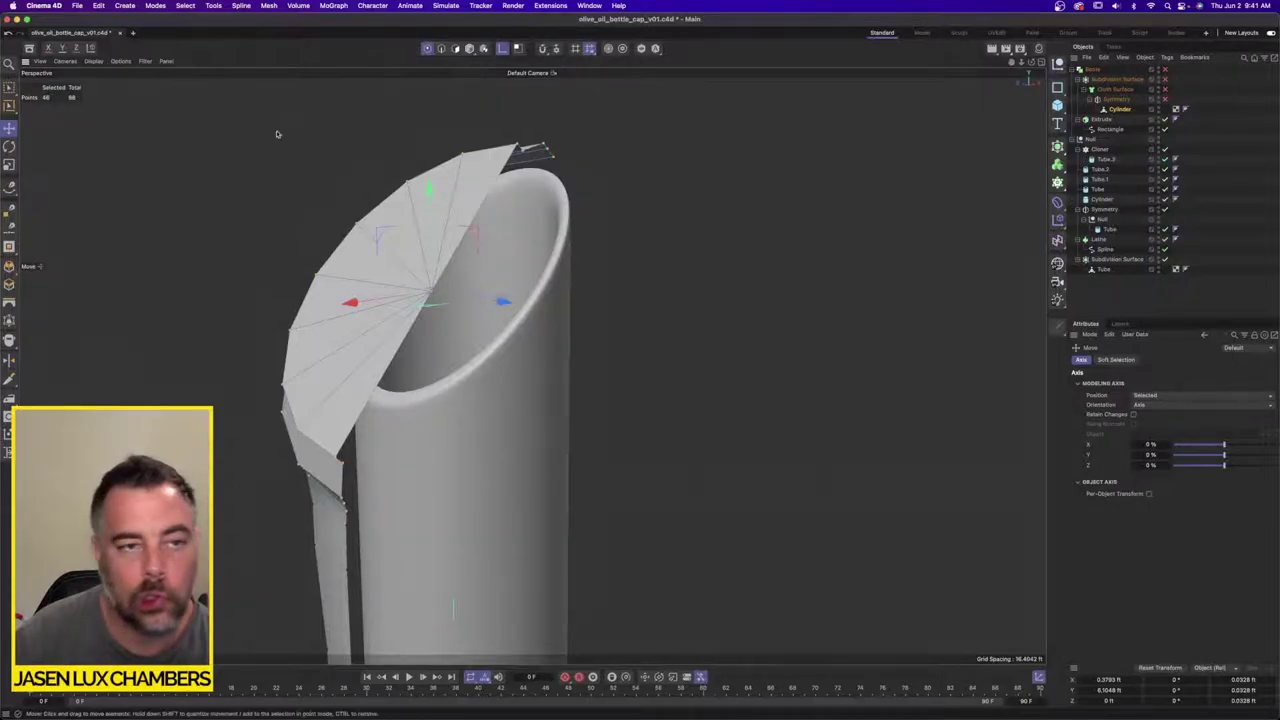
pyautogui.click(9, 165)
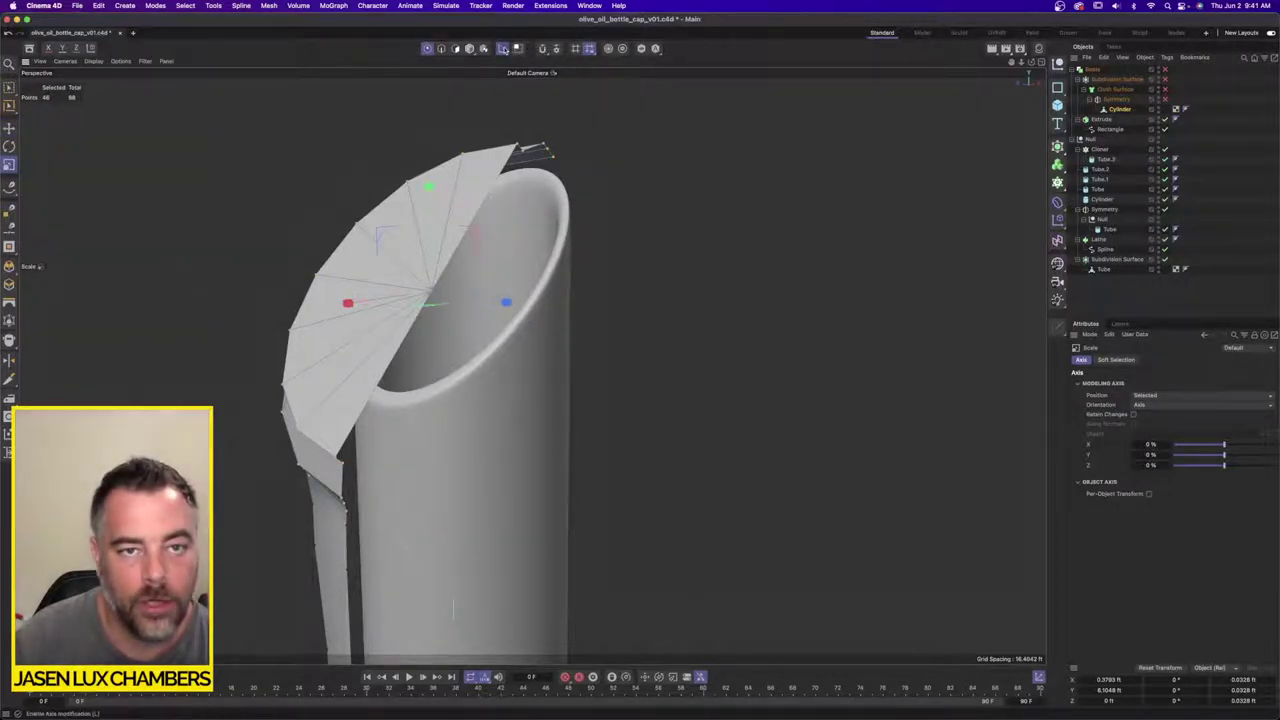
# Step: Try to scale the selected lid points uniformly about the relocated axis
pyautogui.keyDown('alt'); pyautogui.moveTo(480, 240); pyautogui.dragTo(536, 234); pyautogui.keyUp('alt')
pyautogui.moveTo(759, 216); pyautogui.dragTo(508, 235)
pyautogui.press('e')
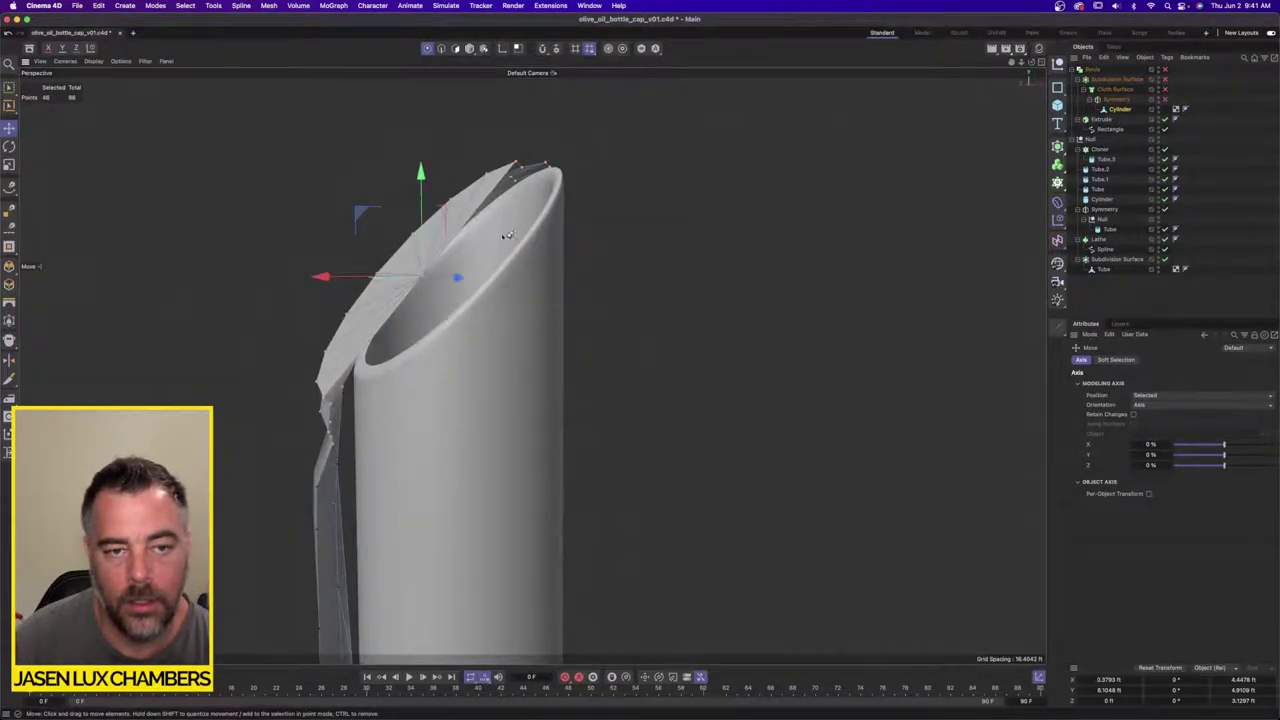
pyautogui.press('super+z')
# Step: Scale the selected lid points down along the Z axis only, narrowing the lid toward the spout's width
pyautogui.keyDown('alt'); pyautogui.moveTo(521, 233); pyautogui.dragTo(615, 257); pyautogui.keyUp('alt')
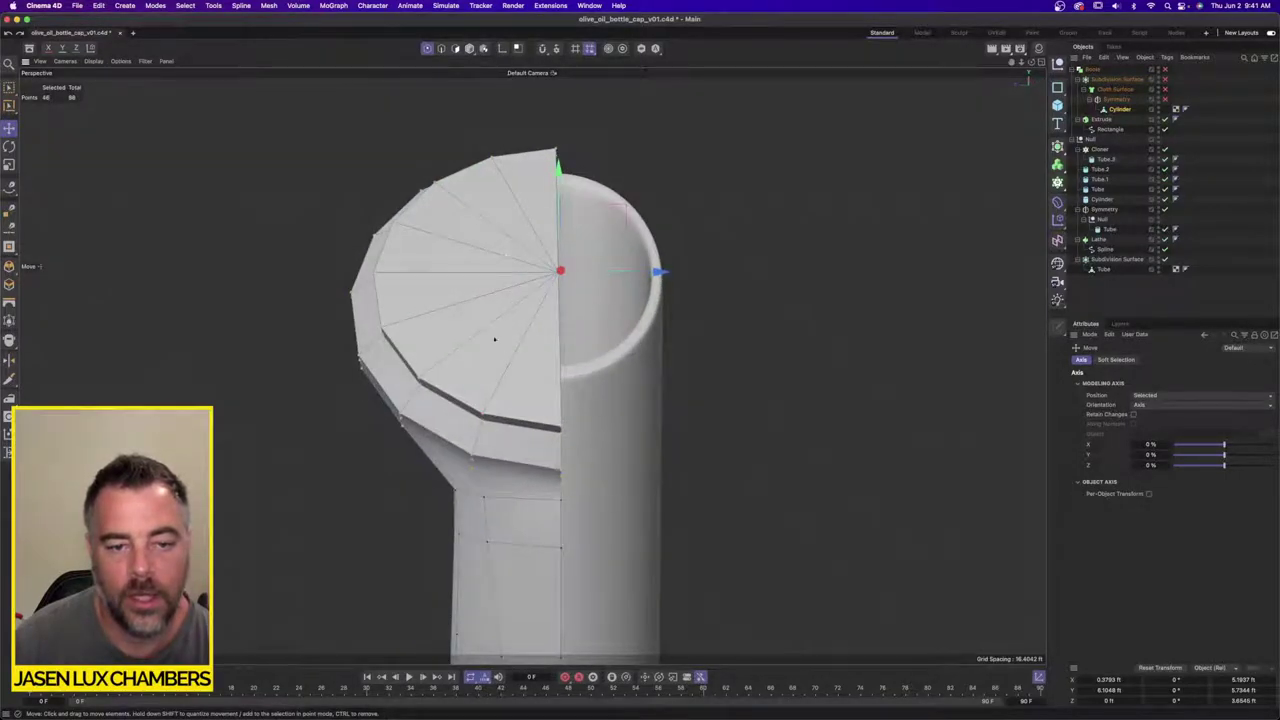
pyautogui.press('t')
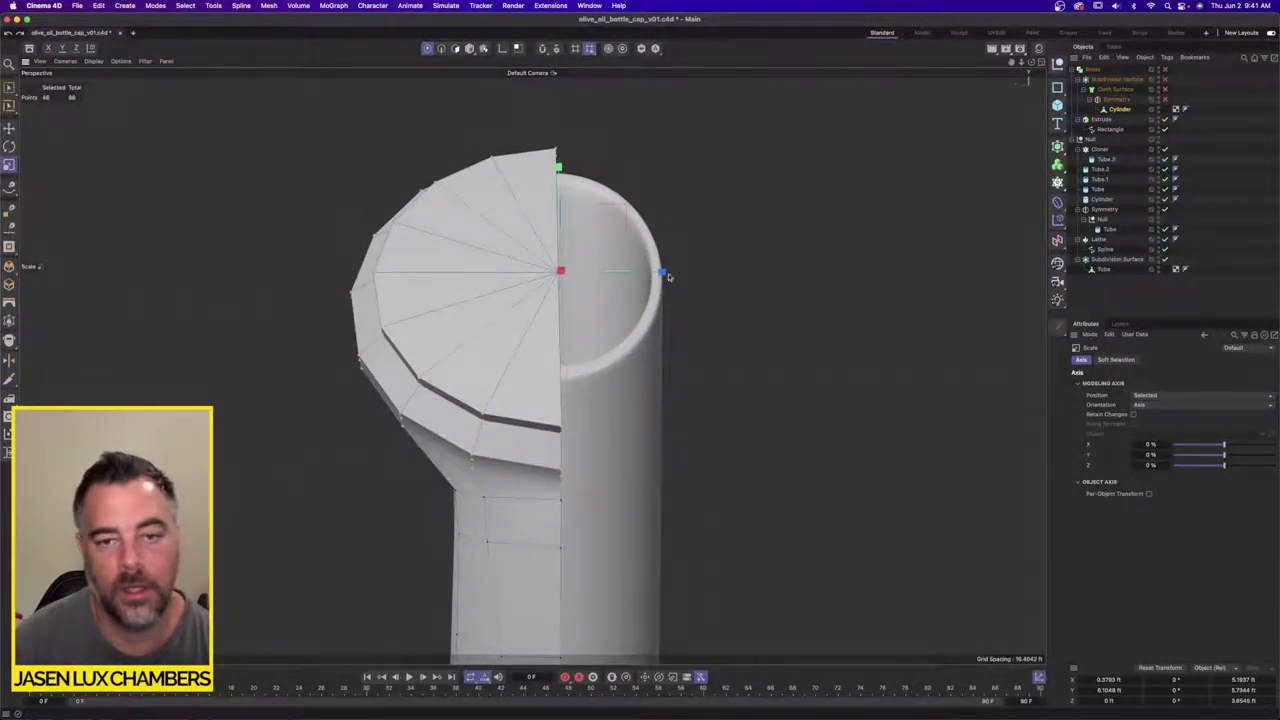
pyautogui.moveTo(660, 272); pyautogui.dragTo(628, 271)
# Step: Shift the two inner stem points below the lid slightly toward the centre line, and re-enable the Boole and its nested generators
pyautogui.click(485, 500)
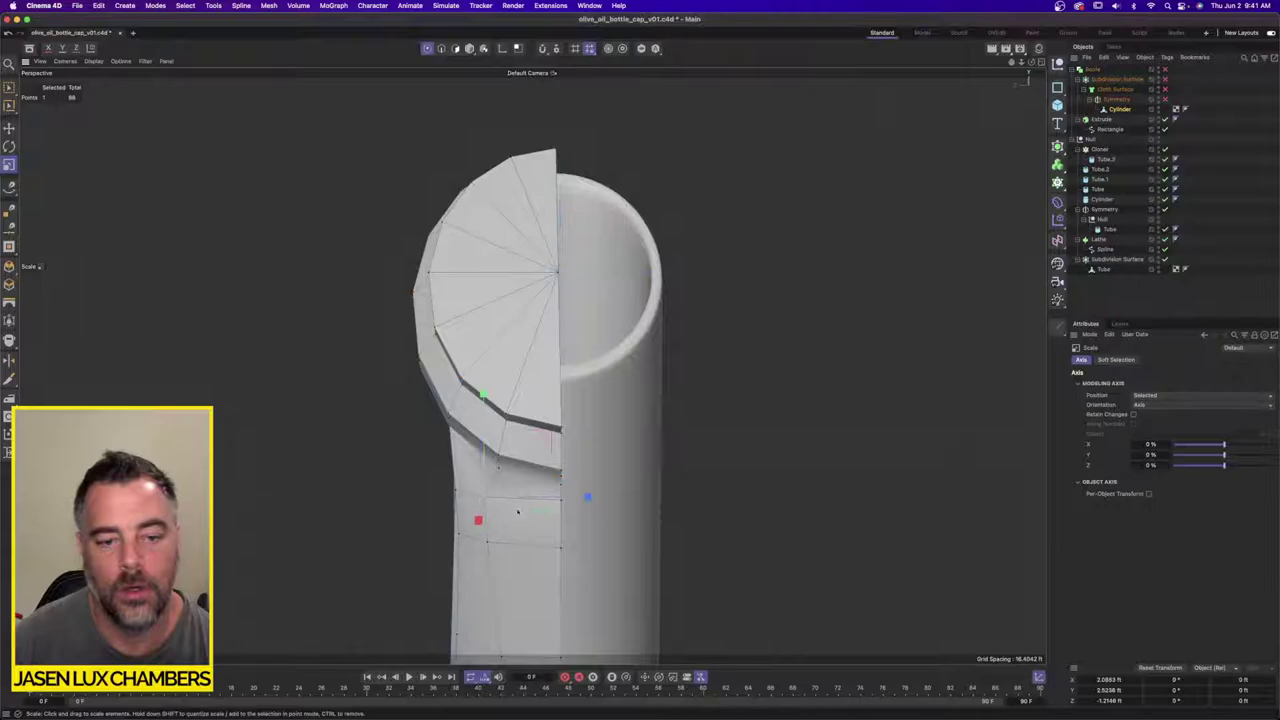
pyautogui.keyDown('shift'); pyautogui.click(481, 546); pyautogui.keyUp('shift')
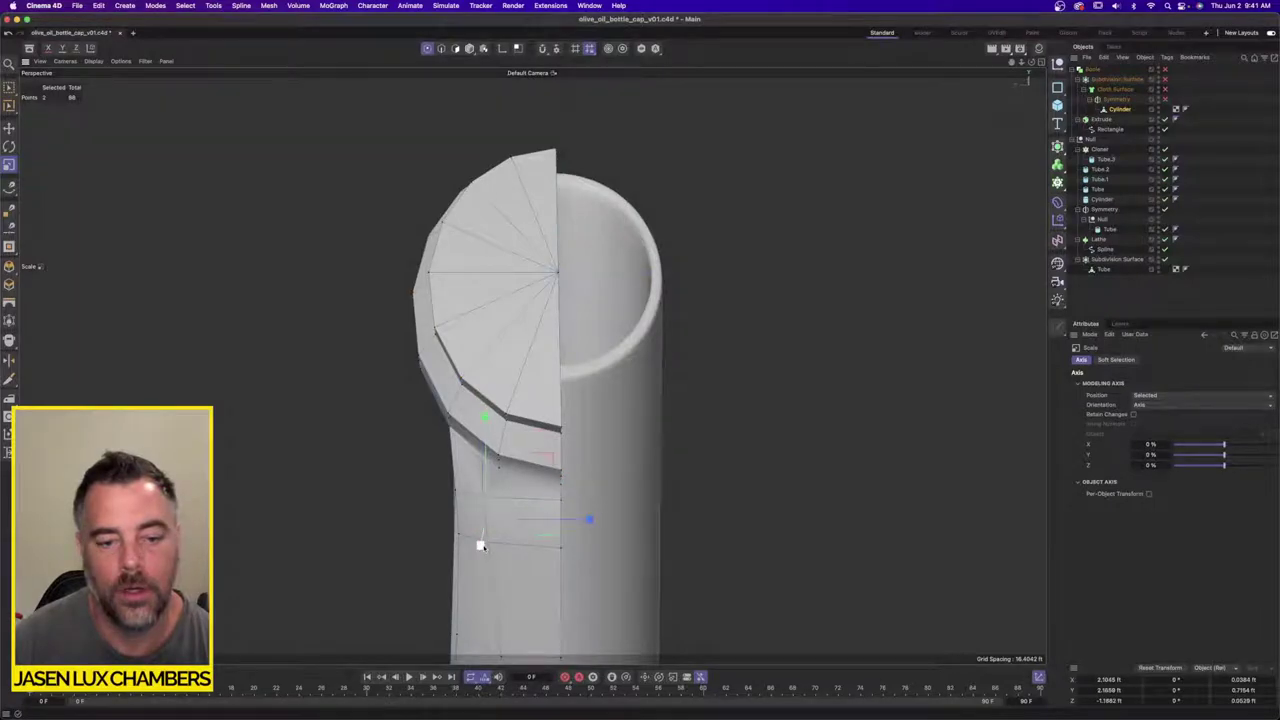
pyautogui.click(9, 128)
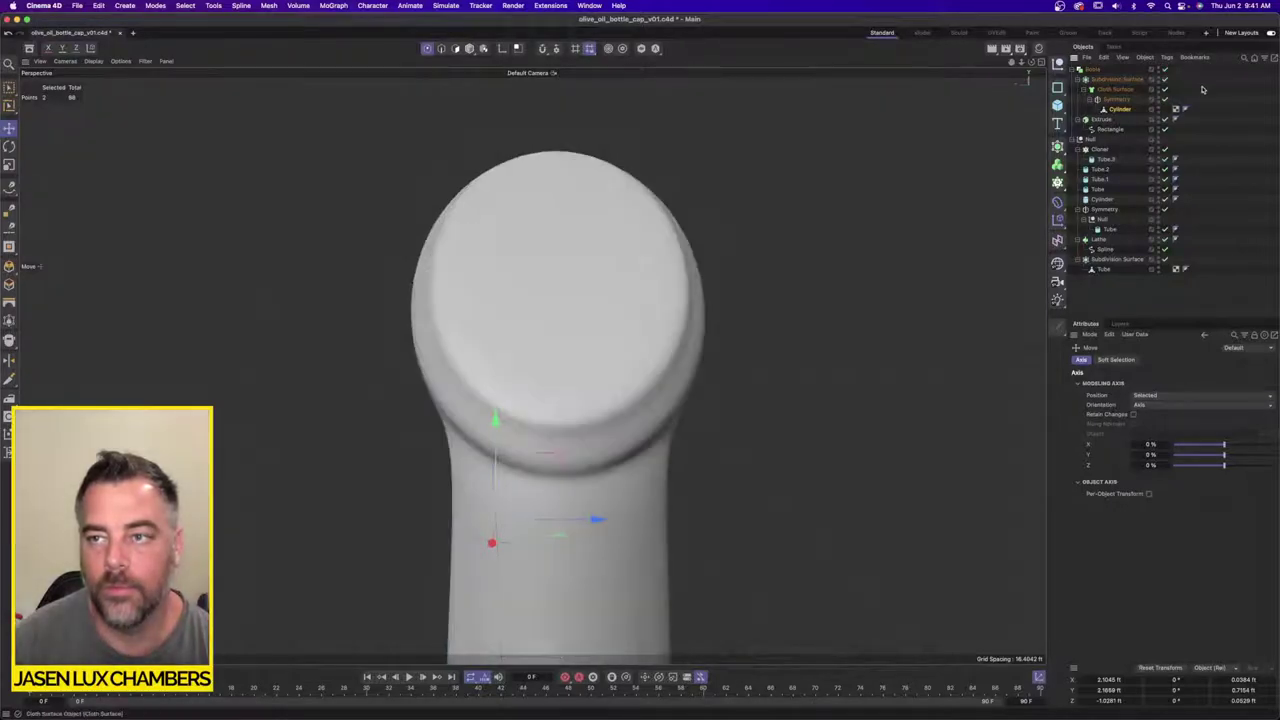
# Step: Deselect the mesh and inspect the narrowed lid, bracket and full bottle cap from all sides
pyautogui.keyDown('alt'); pyautogui.moveTo(725, 293); pyautogui.dragTo(456, 286); pyautogui.keyUp('alt')
pyautogui.keyDown('alt'); pyautogui.moveTo(457, 287); pyautogui.dragTo(385, 290, button='right'); pyautogui.keyUp('alt')
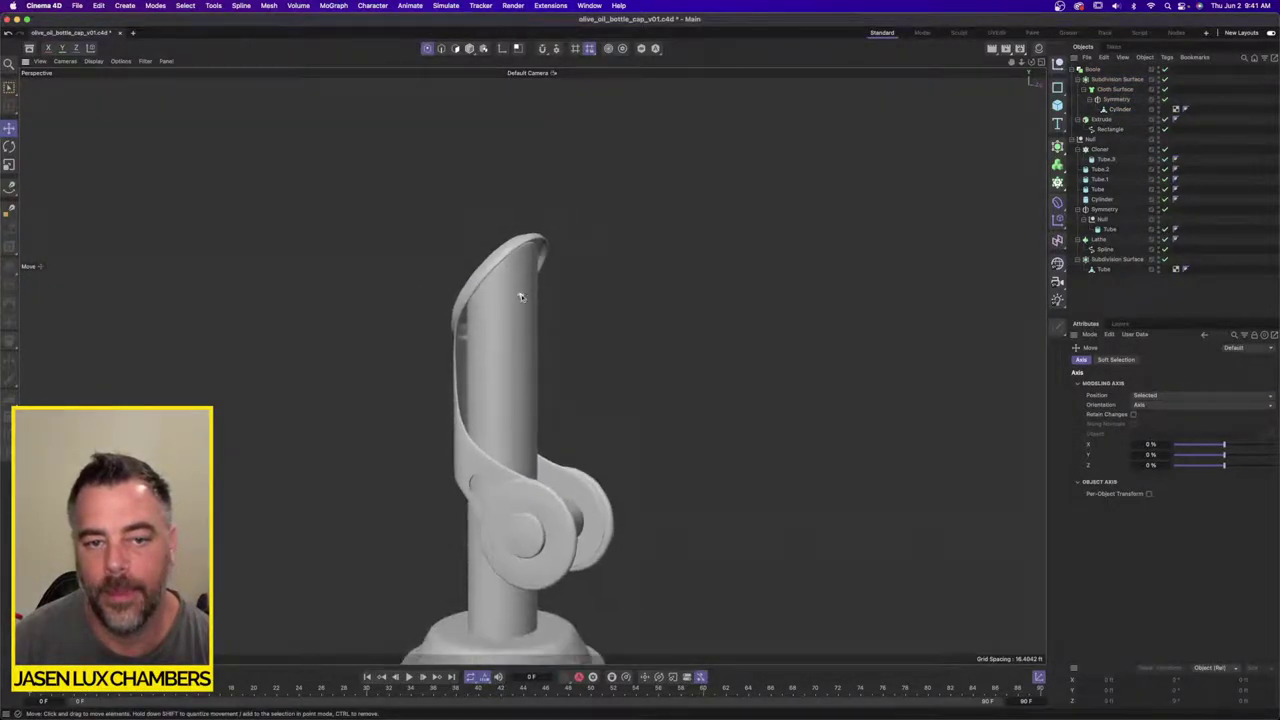
pyautogui.keyDown('alt'); pyautogui.moveTo(520, 294); pyautogui.dragTo(440, 295); pyautogui.keyUp('alt')
pyautogui.keyDown('alt'); pyautogui.moveTo(577, 291); pyautogui.dragTo(480, 300, button='right'); pyautogui.keyUp('alt')
pyautogui.keyDown('alt'); pyautogui.moveTo(597, 351); pyautogui.dragTo(460, 360); pyautogui.keyUp('alt')
pyautogui.keyDown('alt'); pyautogui.moveTo(612, 343); pyautogui.dragTo(388, 330, button='right'); pyautogui.keyUp('alt')
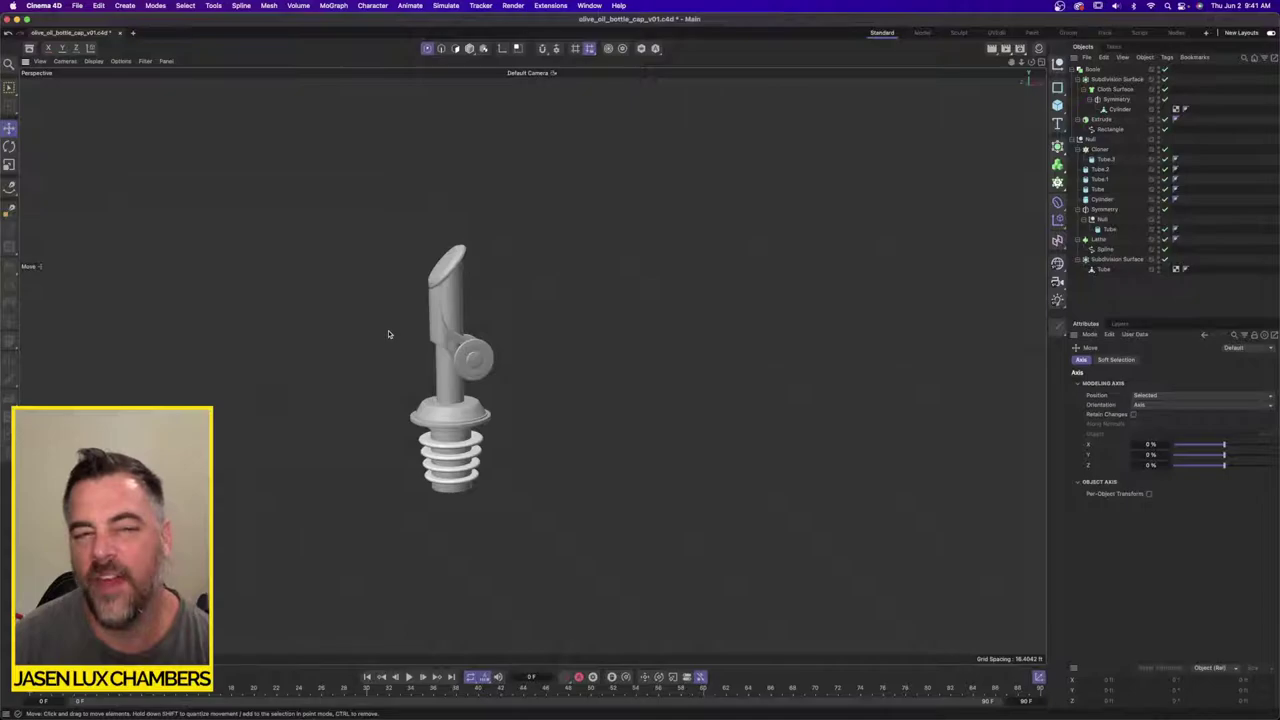
pyautogui.keyDown('alt'); pyautogui.moveTo(524, 329); pyautogui.dragTo(479, 335, button='right'); pyautogui.keyUp('alt')
pyautogui.keyDown('alt'); pyautogui.moveTo(479, 340); pyautogui.dragTo(637, 318, button='middle'); pyautogui.keyUp('alt')
pyautogui.keyDown('alt'); pyautogui.moveTo(637, 318); pyautogui.dragTo(697, 296, button='right'); pyautogui.keyUp('alt')
pyautogui.keyDown('alt'); pyautogui.moveTo(697, 295); pyautogui.dragTo(630, 285); pyautogui.keyUp('alt')
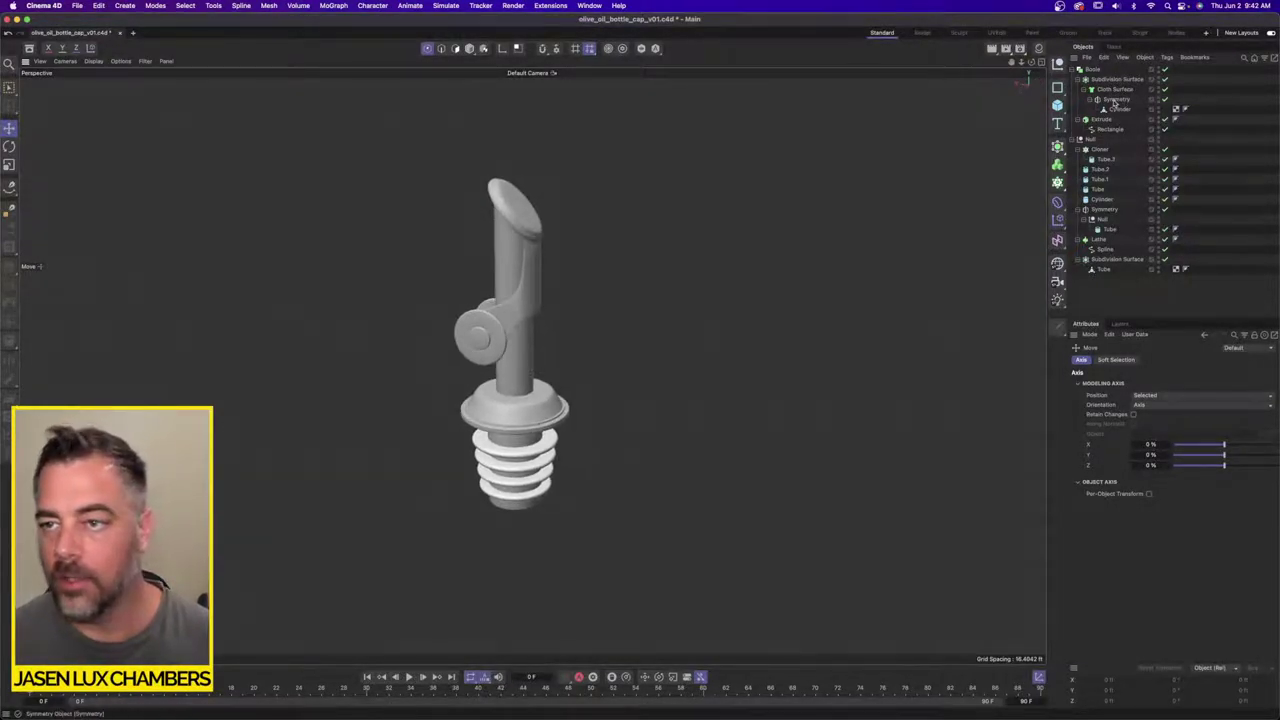
# Step: Collapse the Boole hierarchy, move it into the Null group, and return to the four-view layout with the front reference in view
pyautogui.click(1078, 70)
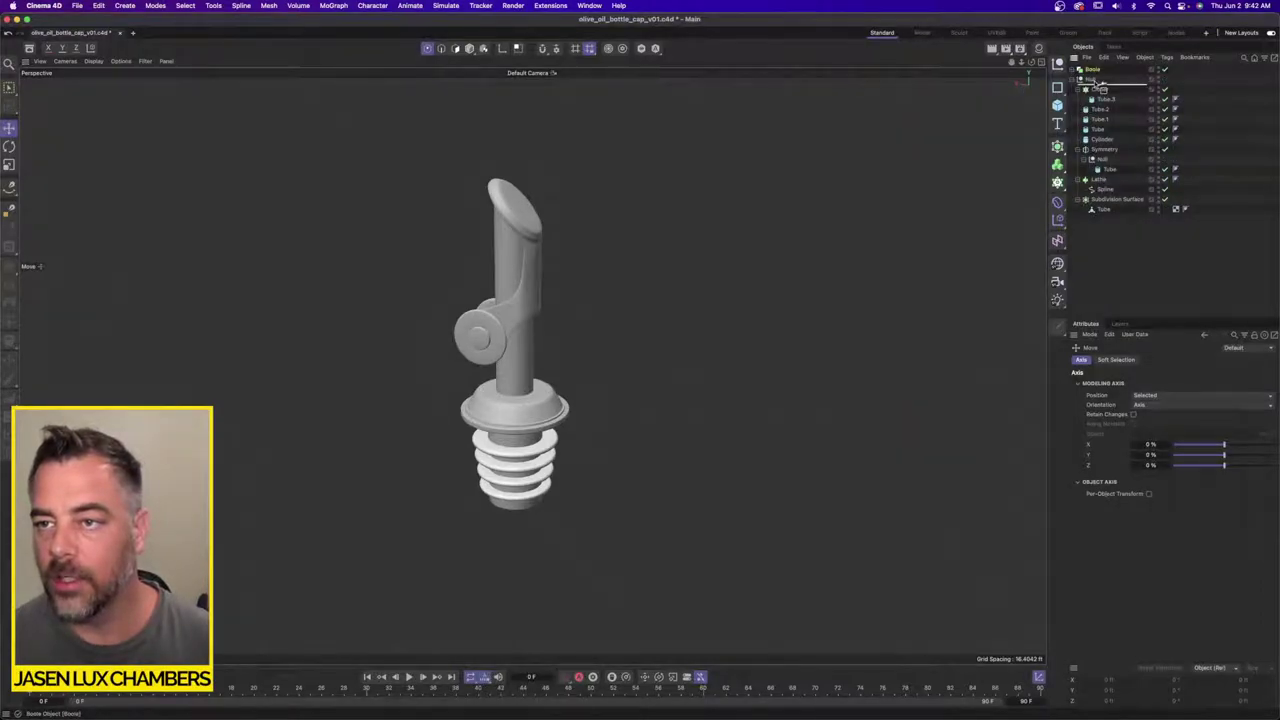
pyautogui.moveTo(1095, 84); pyautogui.dragTo(1096, 83)
pyautogui.click(1041, 62)
pyautogui.scroll(-5, 792, 482)
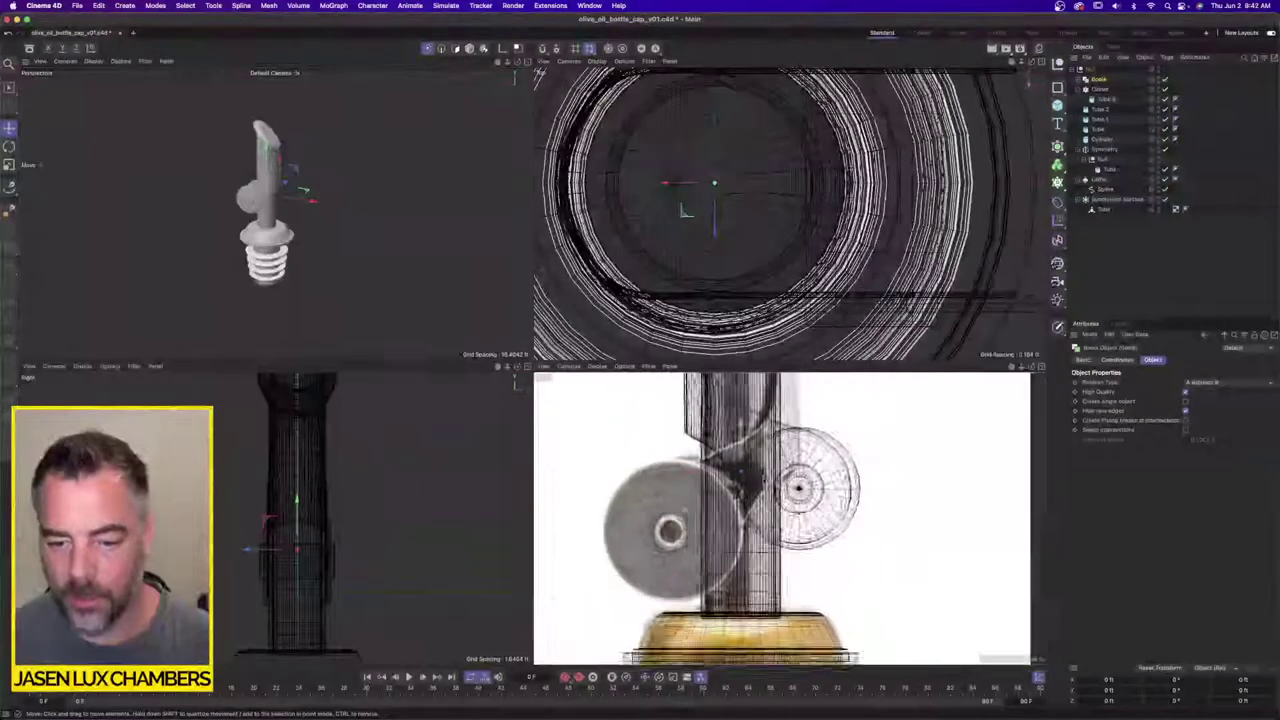
pyautogui.scroll(-10, 792, 482)
pyautogui.scroll(4, 792, 482)
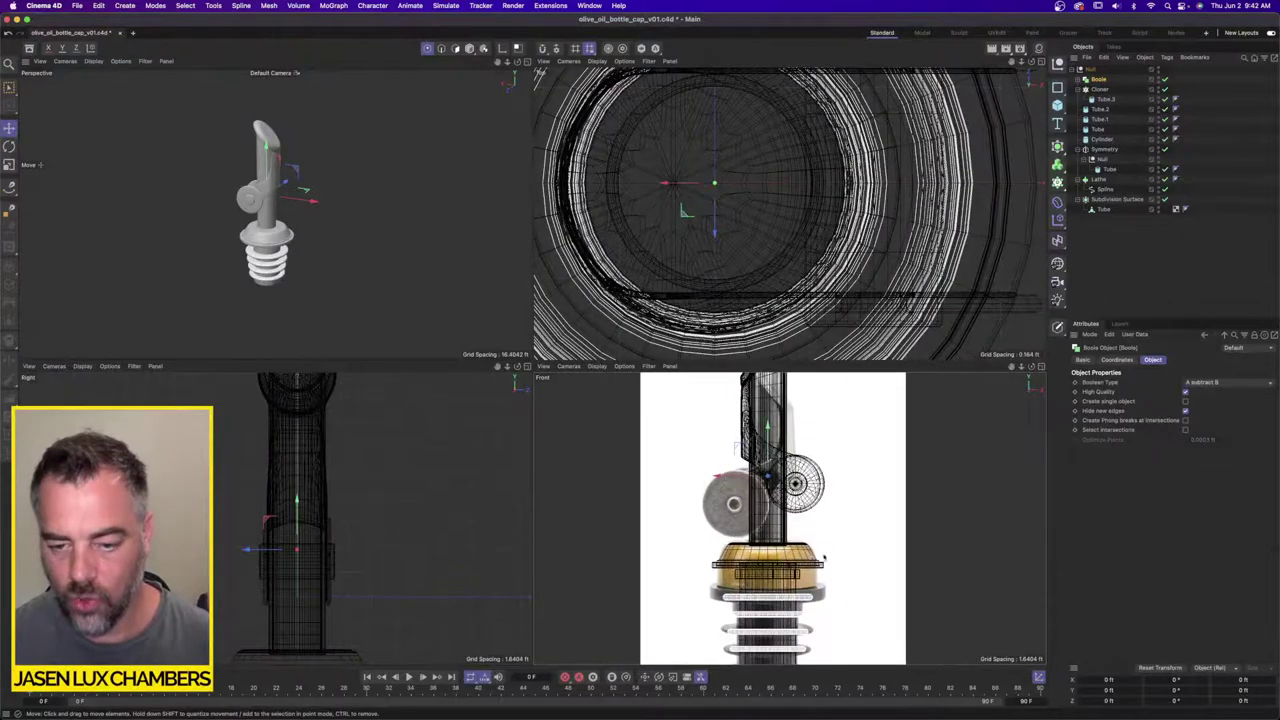
# Step: Switch to Finder and preview the reference screenshots in the olive_oil_bottle_cap folder to compare the pourer's remaining parts
pyautogui.press('super+Tab')
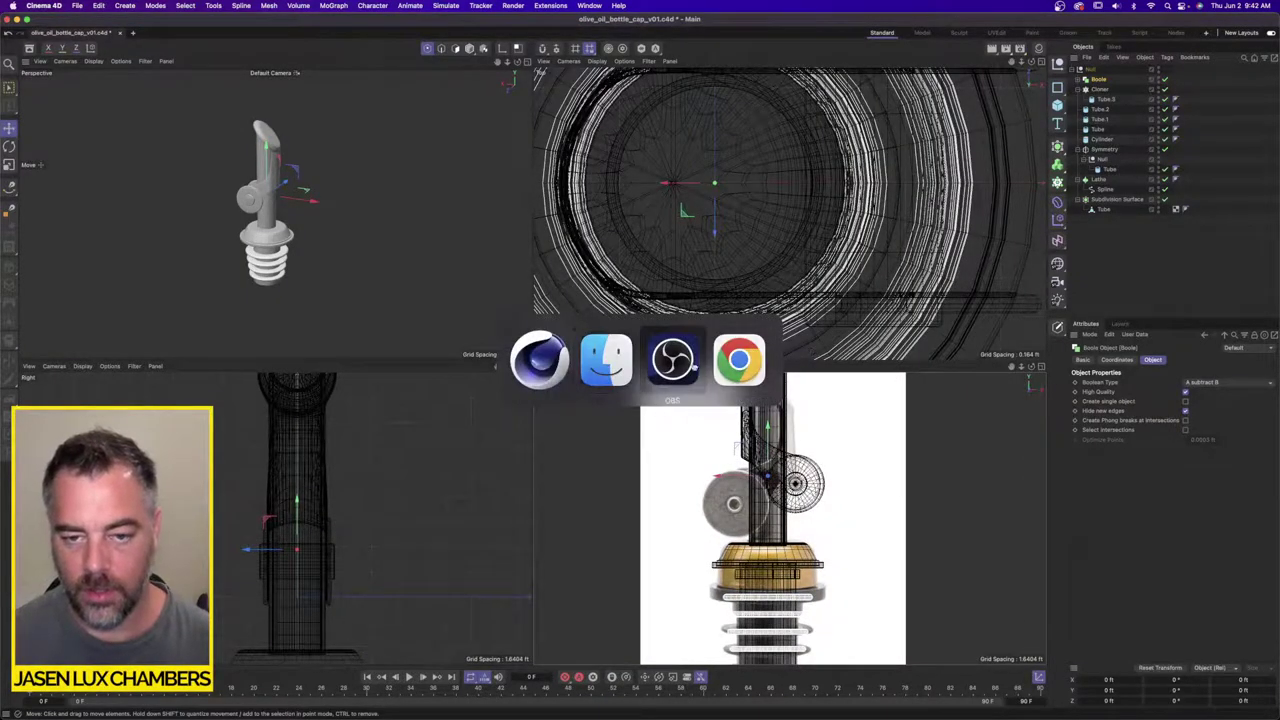
pyautogui.click(930, 316)
pyautogui.press('space')
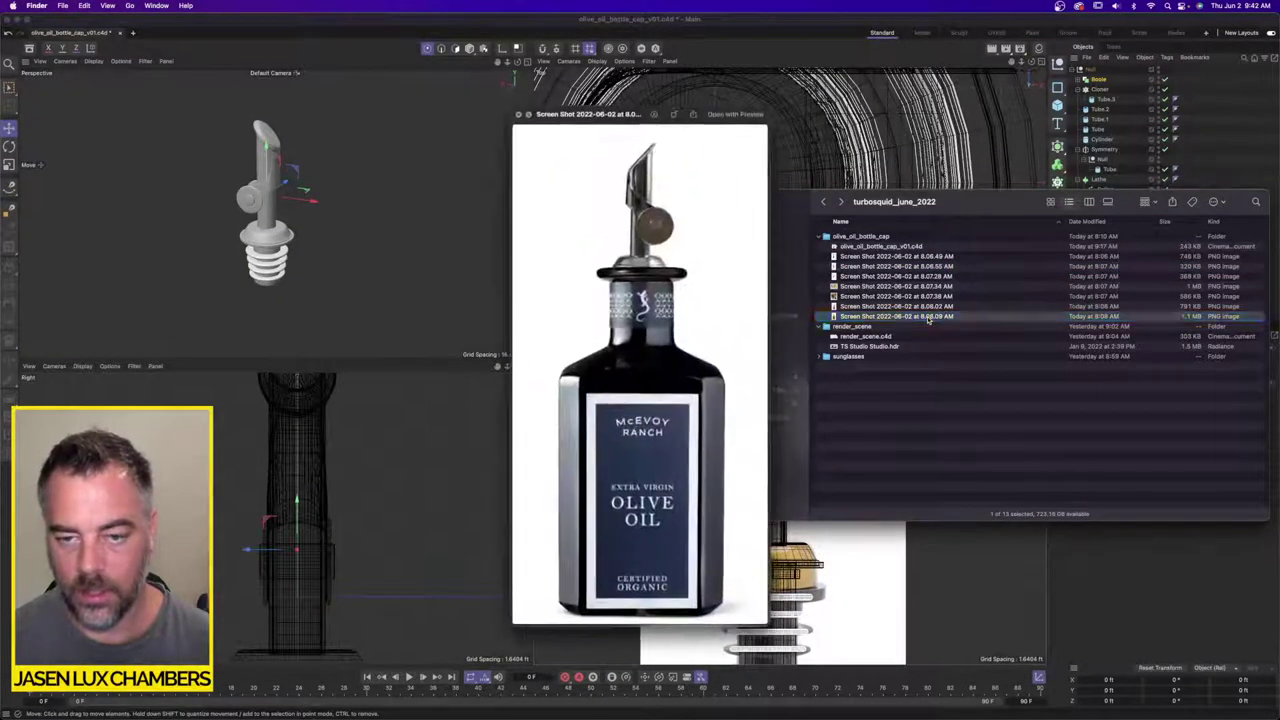
pyautogui.press('Up')
pyautogui.click(922, 296)
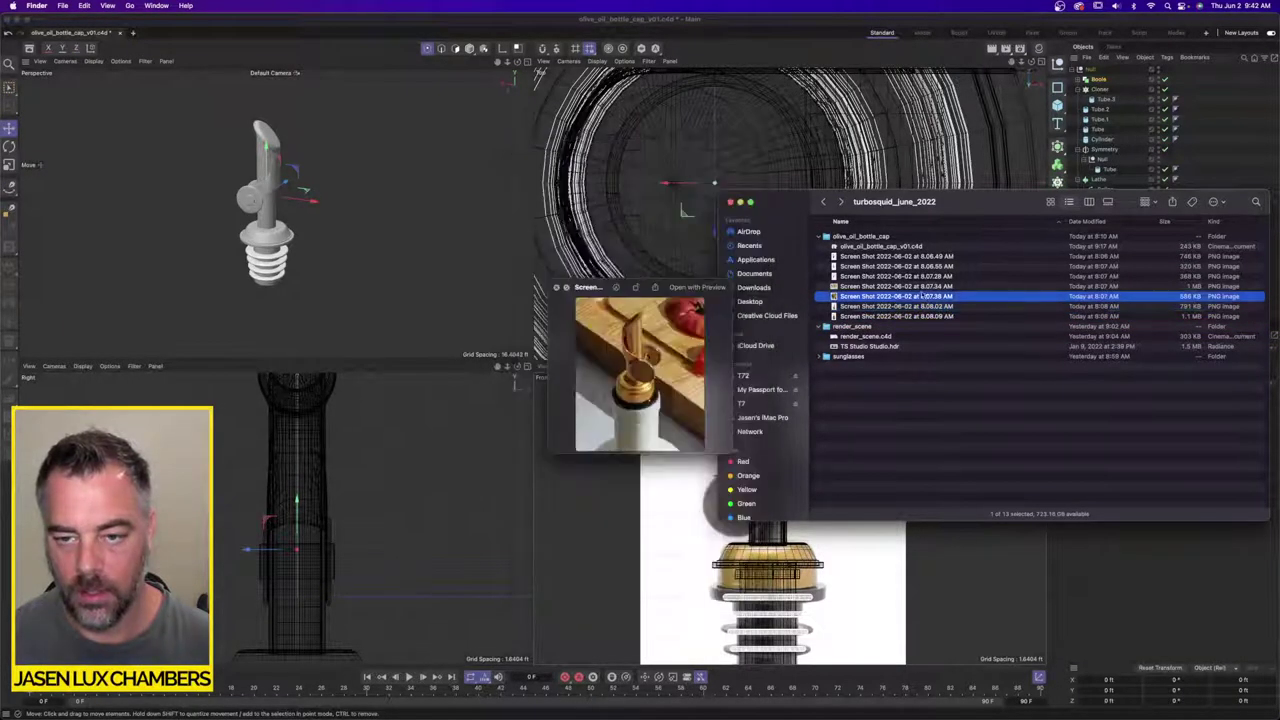
pyautogui.click(916, 286)
pyautogui.click(909, 277)
pyautogui.click(905, 267)
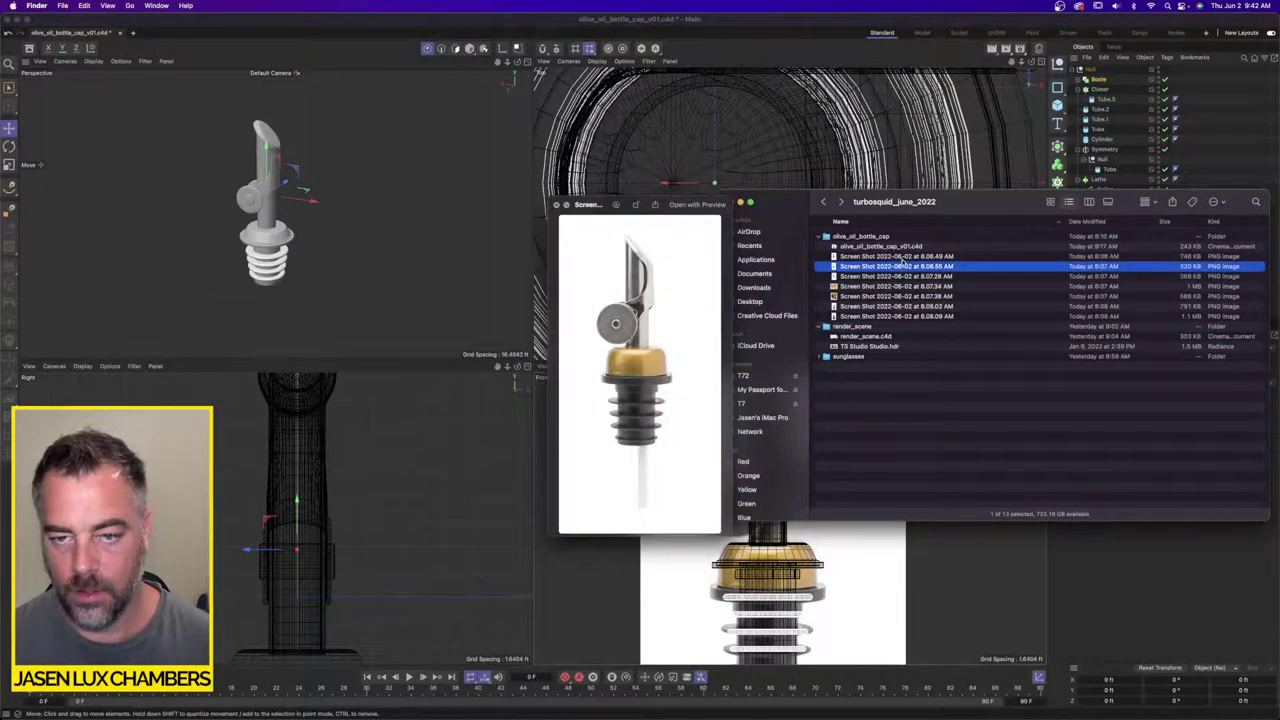
pyautogui.click(903, 257)
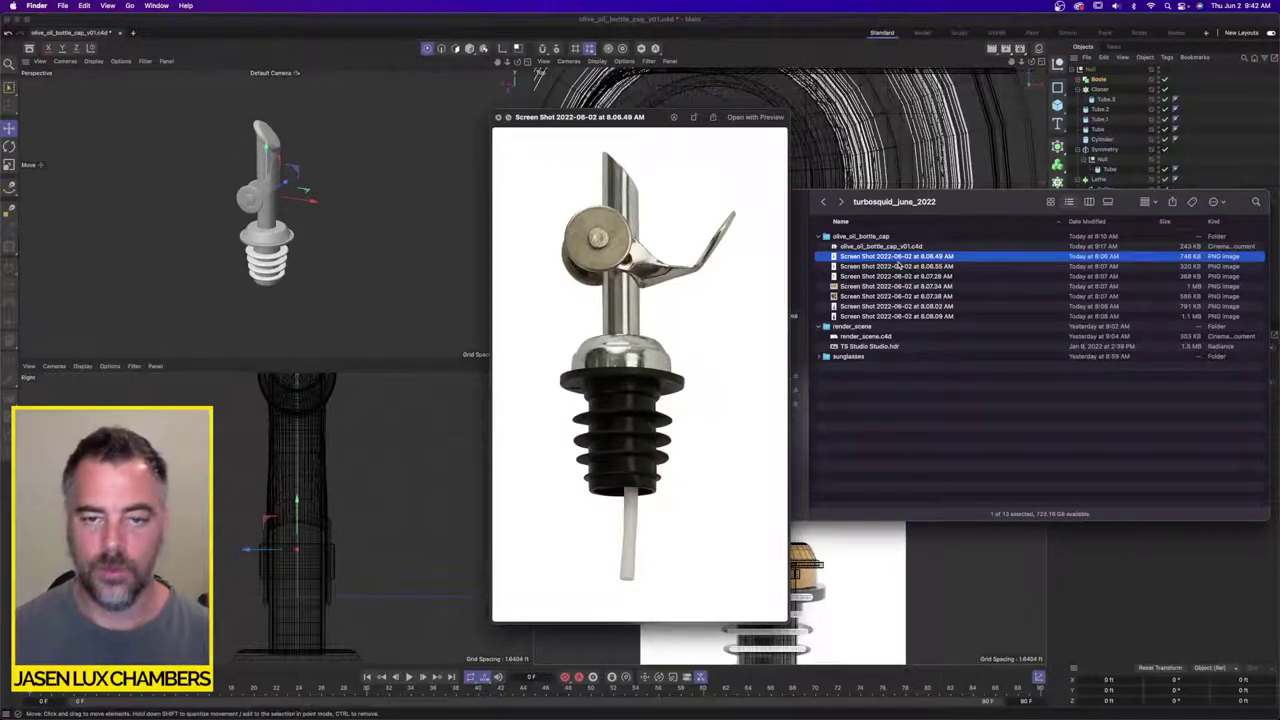
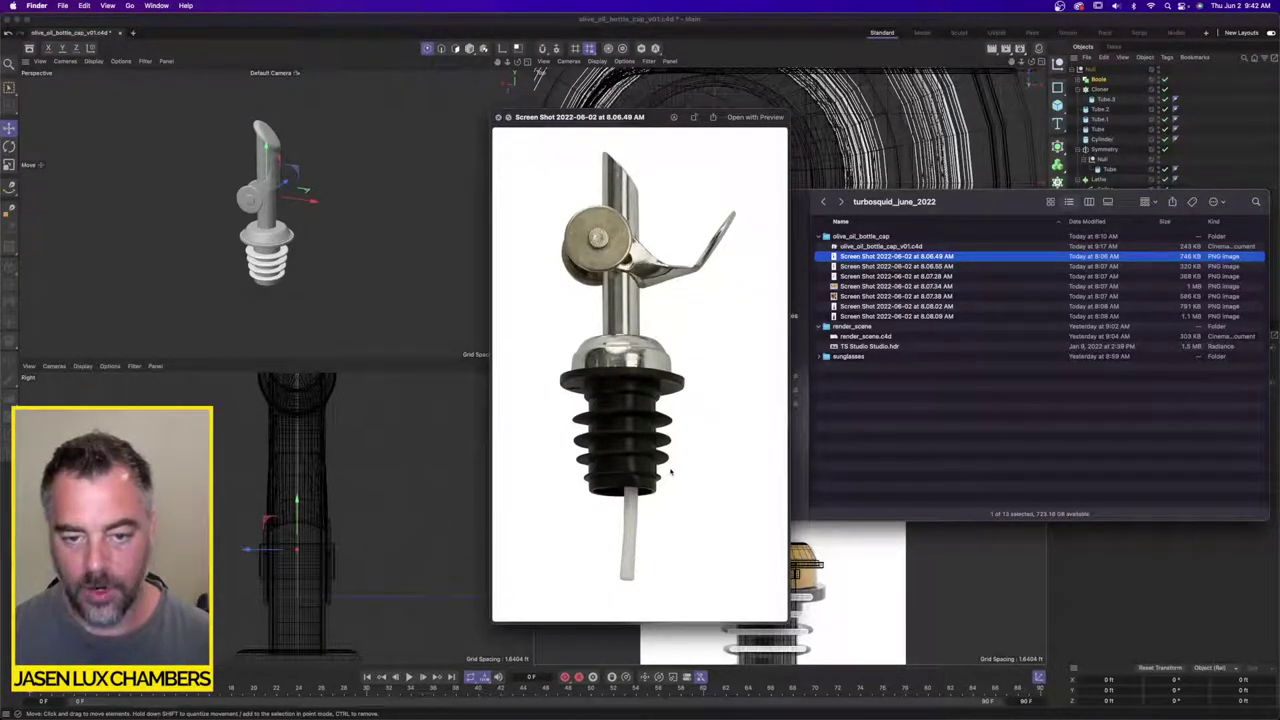
# Step: Return to Cinema 4D and shift the front view's background image to Offset X 30 and Offset Y -158, aligning it with the model's base
pyautogui.press('space')
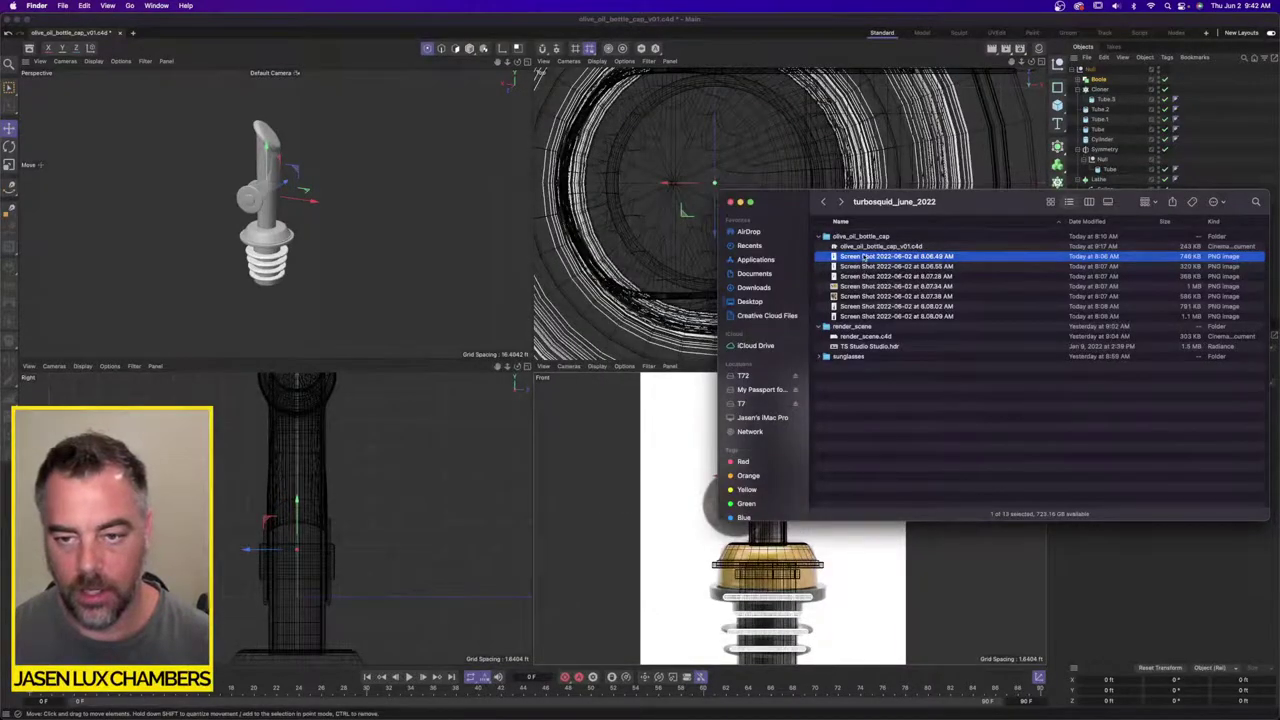
pyautogui.click(875, 528)
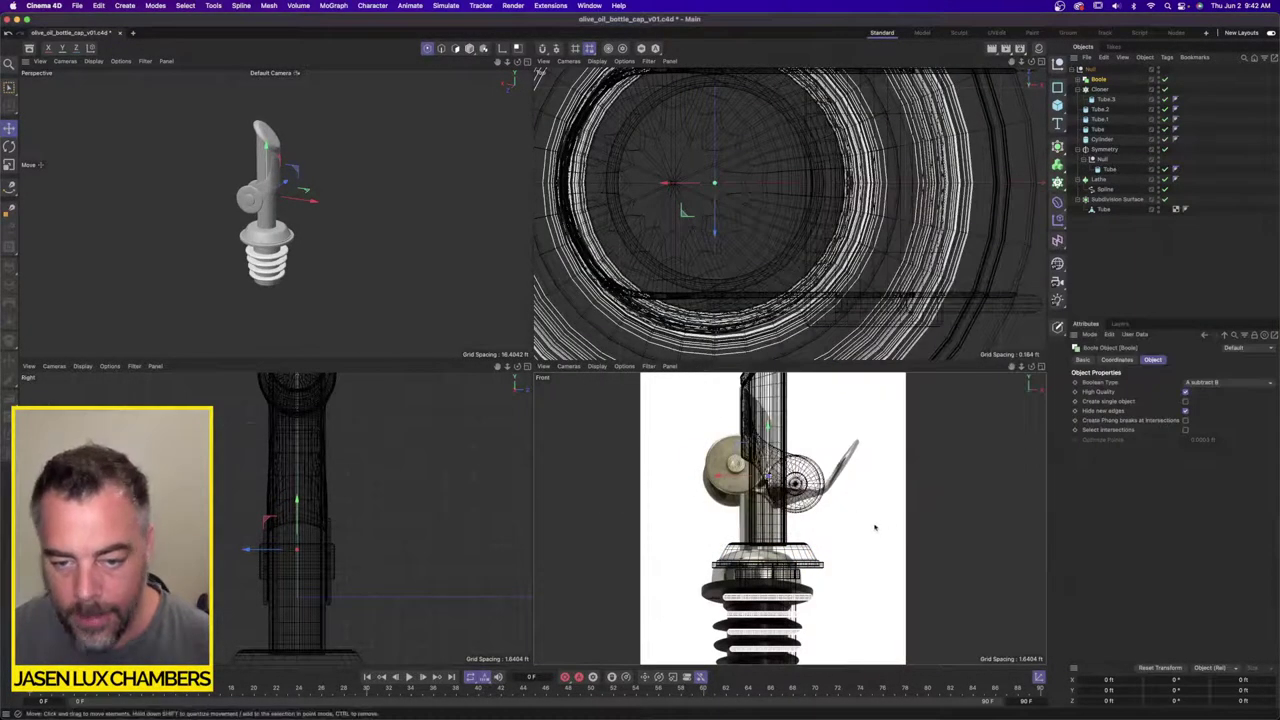
pyautogui.scroll(-3, 860, 530)
pyautogui.scroll(-1, 853, 531)
pyautogui.click(545, 368)
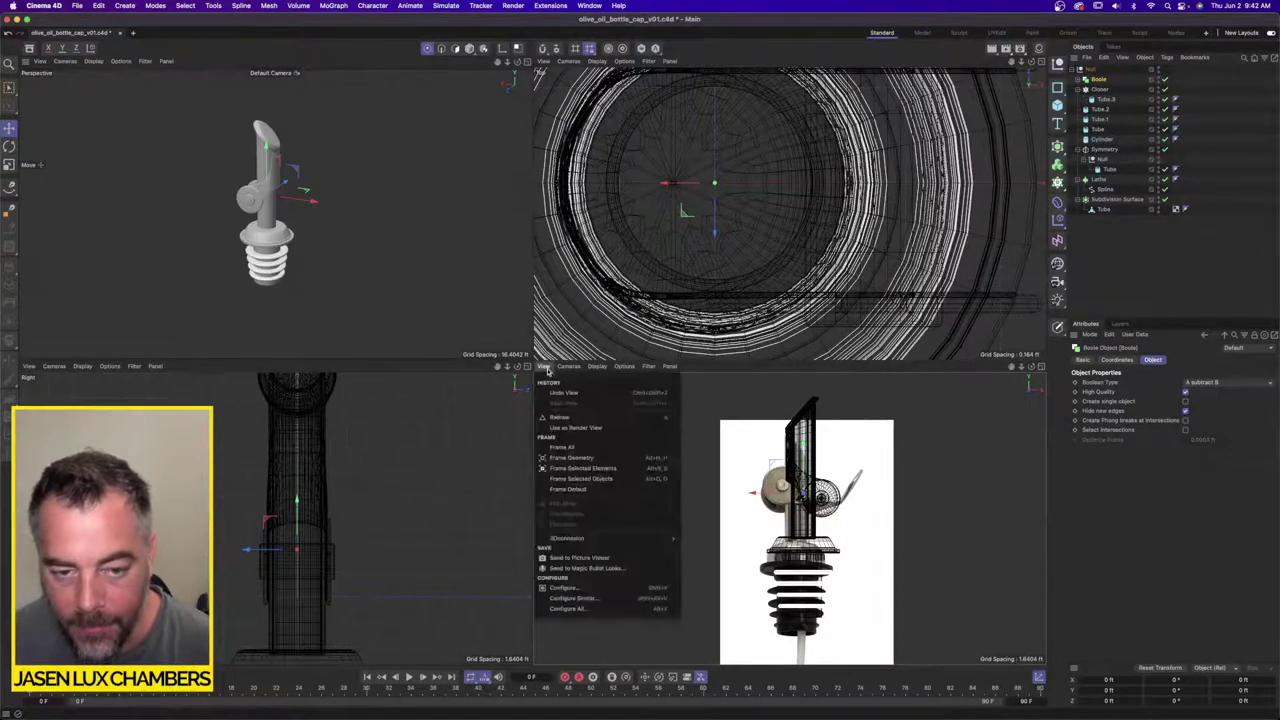
pyautogui.click(565, 588)
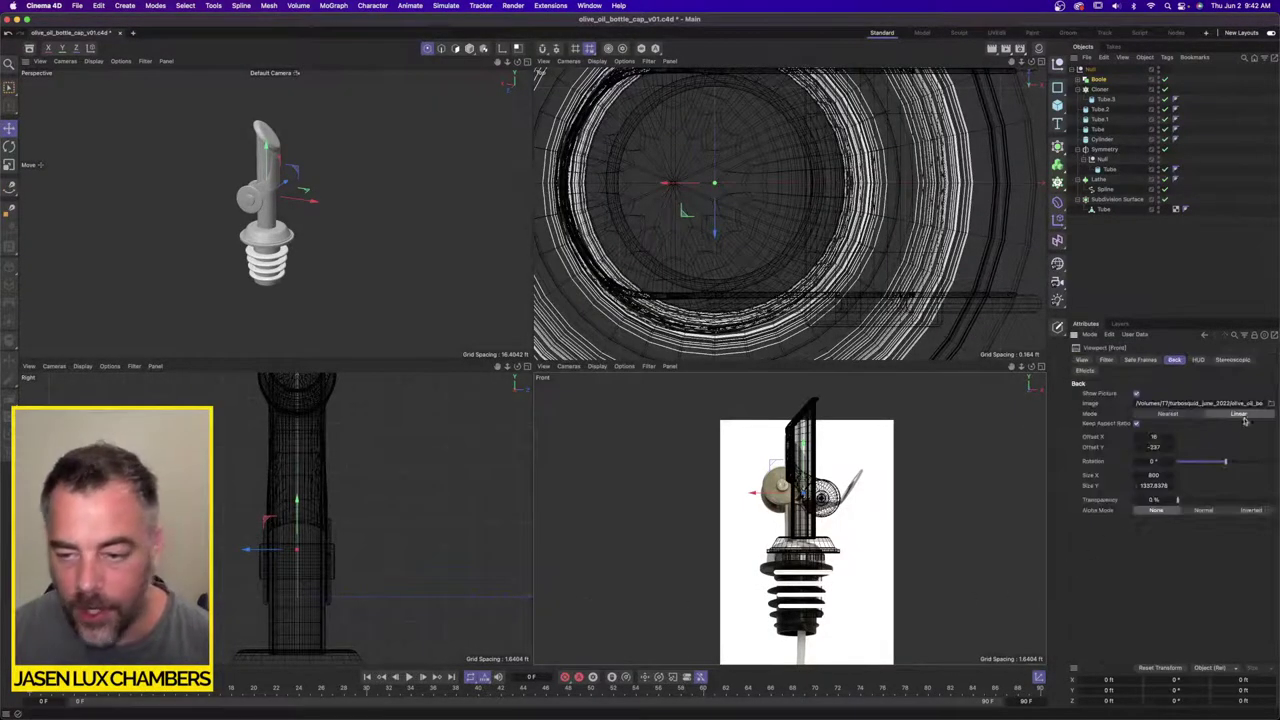
pyautogui.moveTo(1134, 439); pyautogui.dragTo(1173, 450)
pyautogui.click(1173, 450)
pyautogui.click(1173, 450)
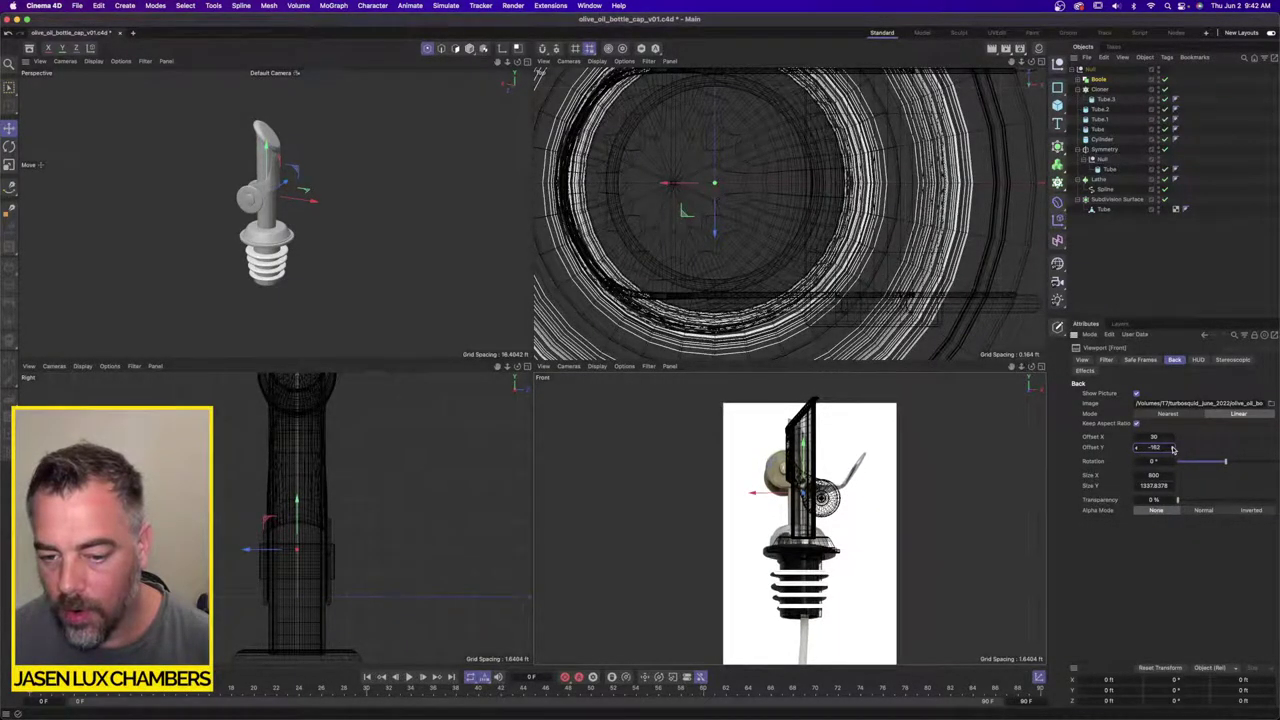
pyautogui.click(1173, 450)
pyautogui.click(1173, 450)
pyautogui.click(1101, 294)
# Step: Draw a Spline Pen path down the reference's thin lower tube in the front view, and set the spline type to B-Spline
pyautogui.scroll(2, 848, 587)
pyautogui.moveTo(848, 587); pyautogui.dragTo(826, 492, button='middle')
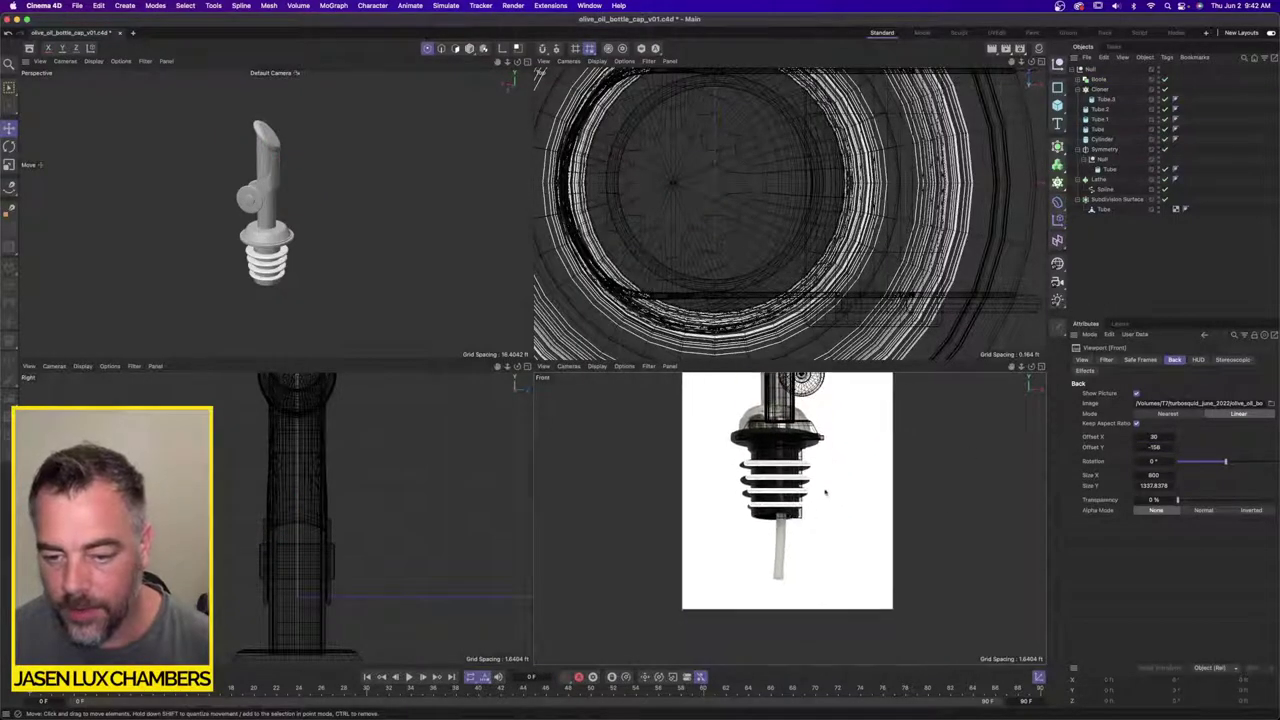
pyautogui.click(10, 188)
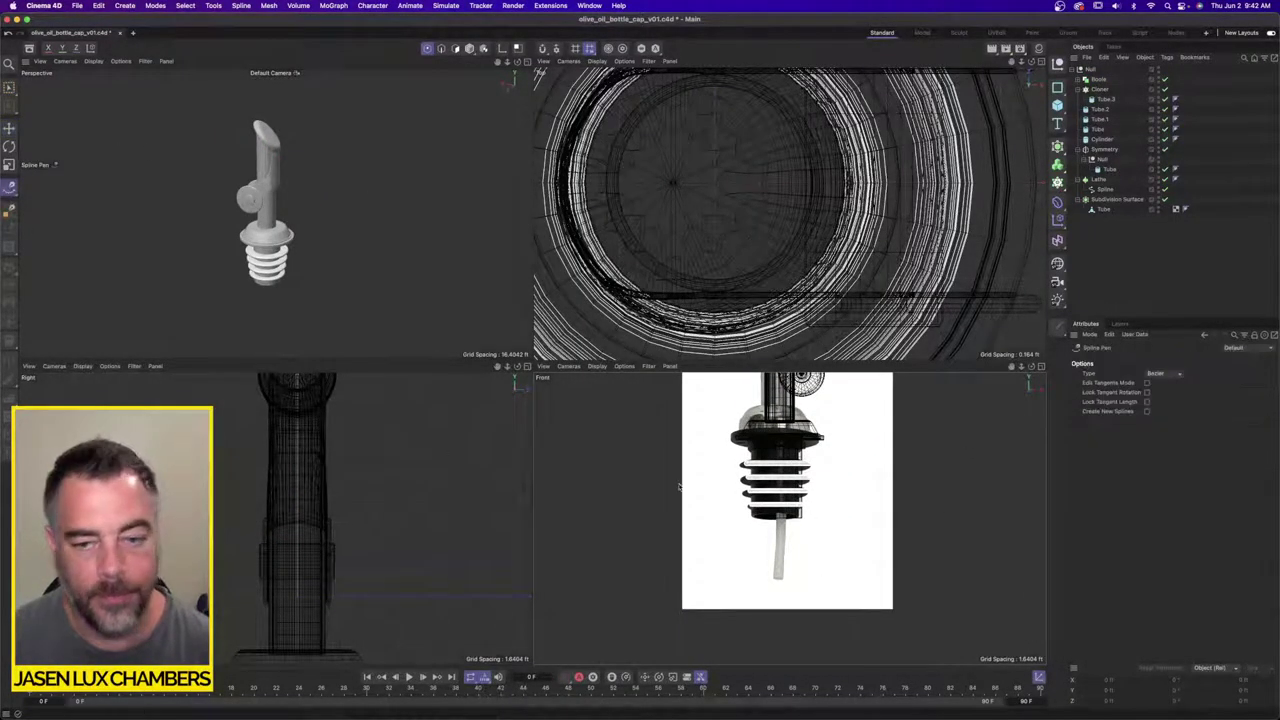
pyautogui.click(786, 494)
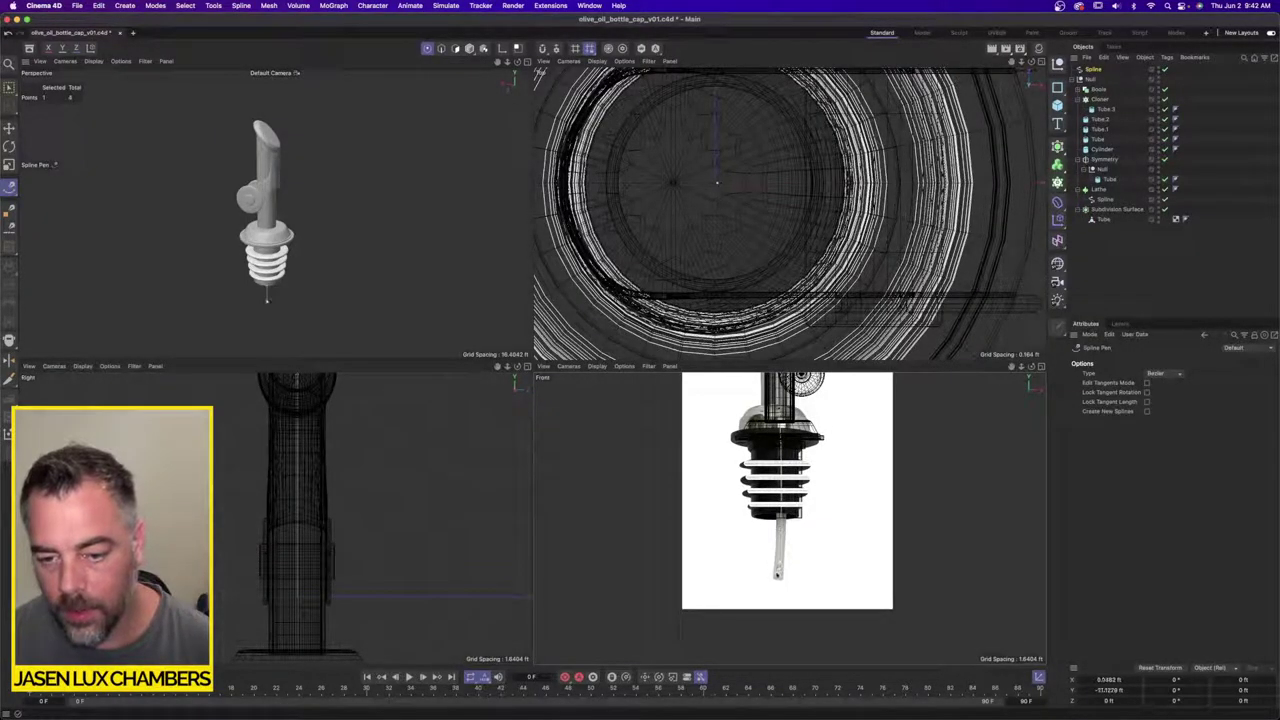
pyautogui.press('Delete')
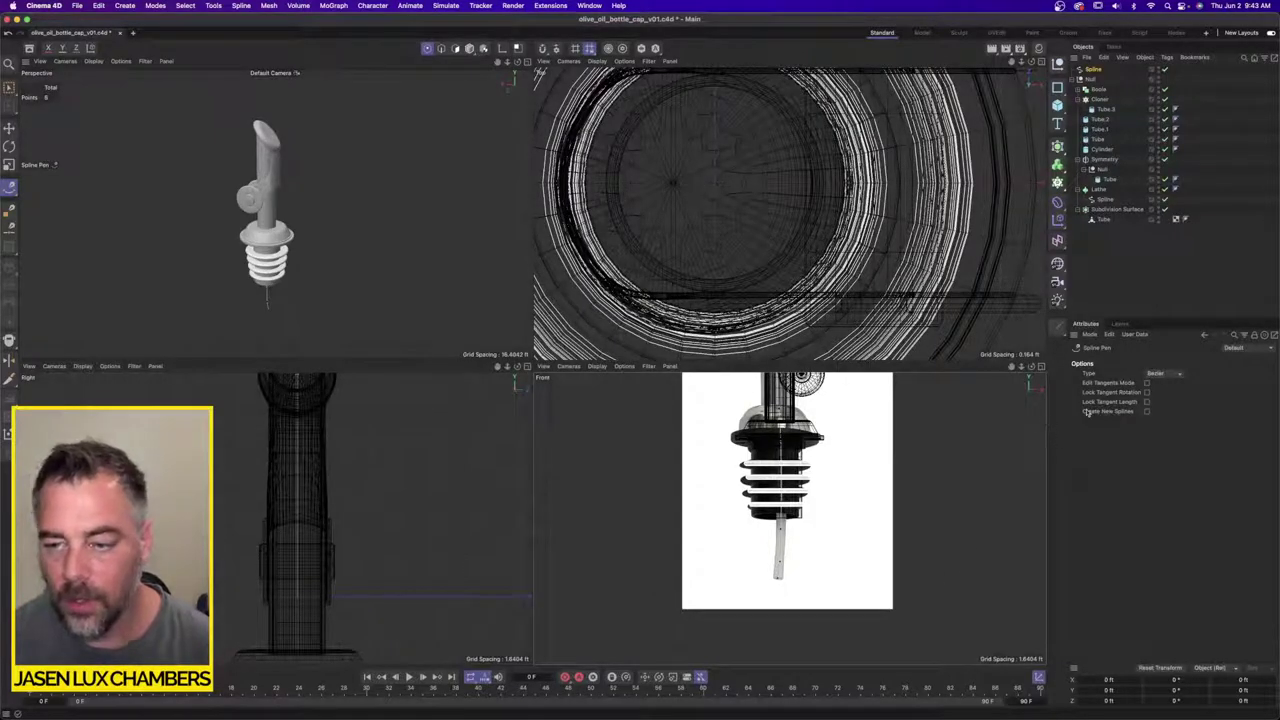
pyautogui.click(1093, 70)
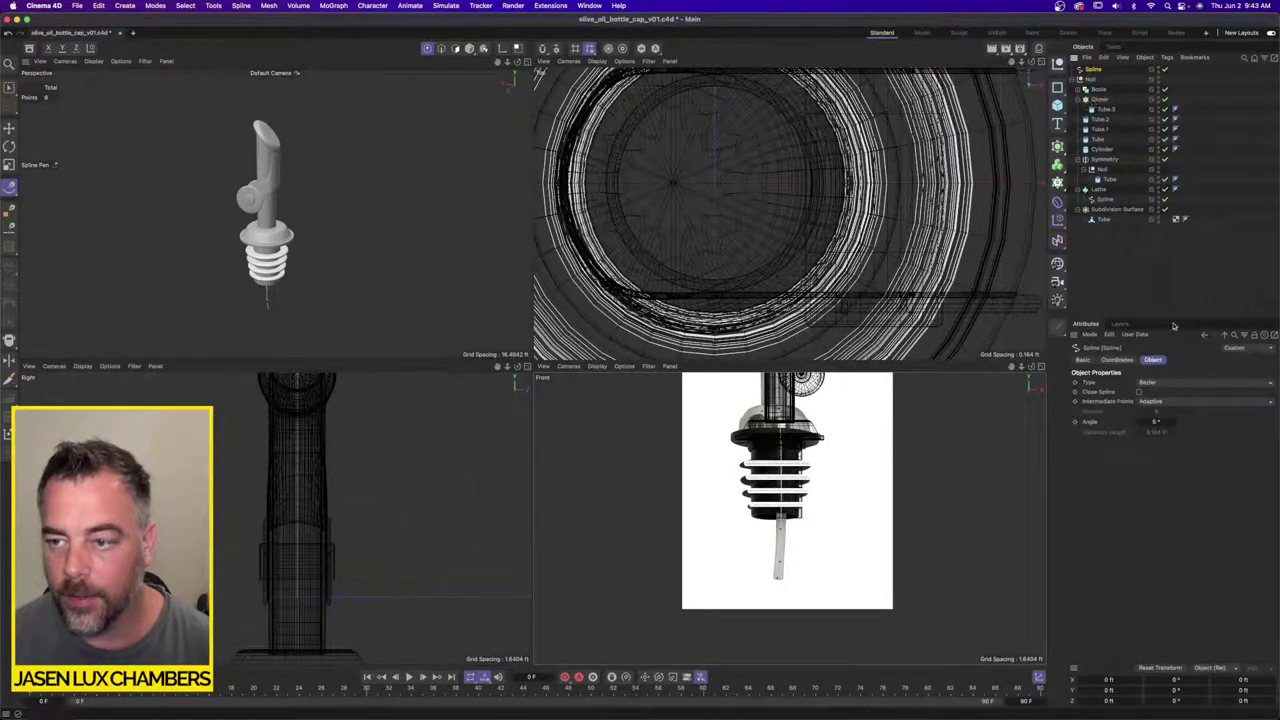
pyautogui.click(1178, 383)
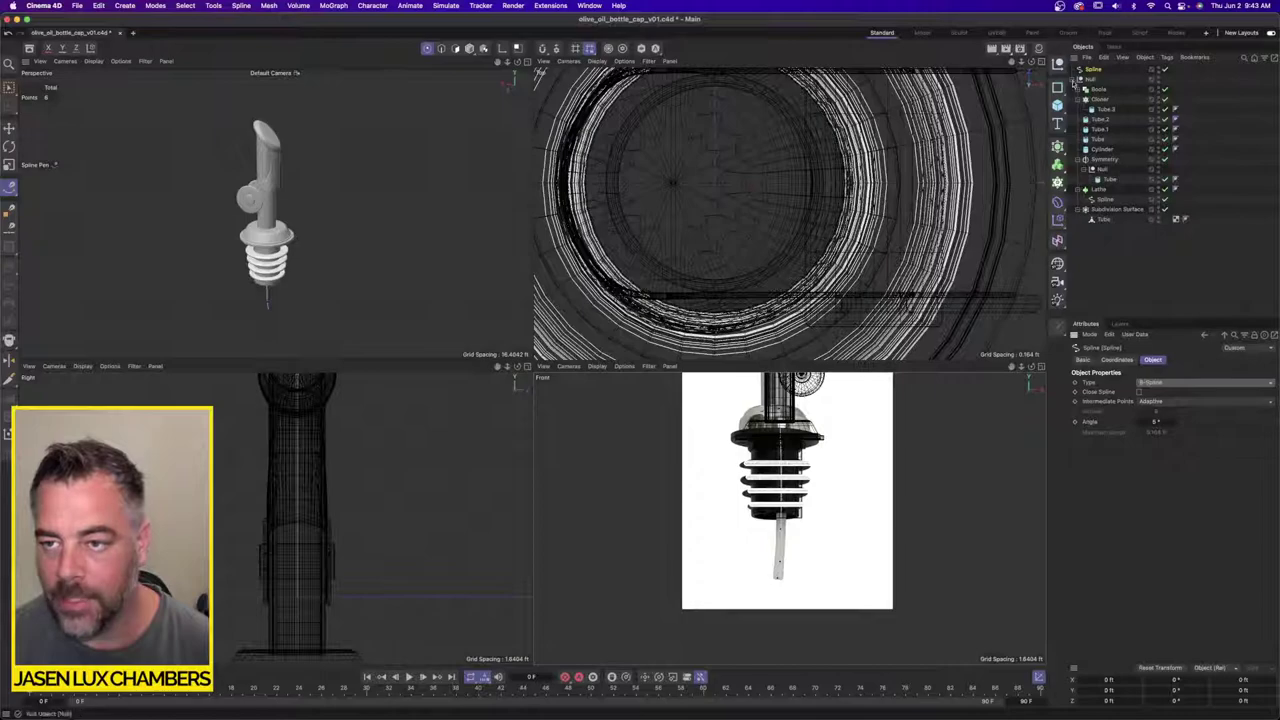
# Step: Create a Circle spline and a Sweep generator, and nest the Circle and the tube spline under the Sweep
pyautogui.click(1057, 88)
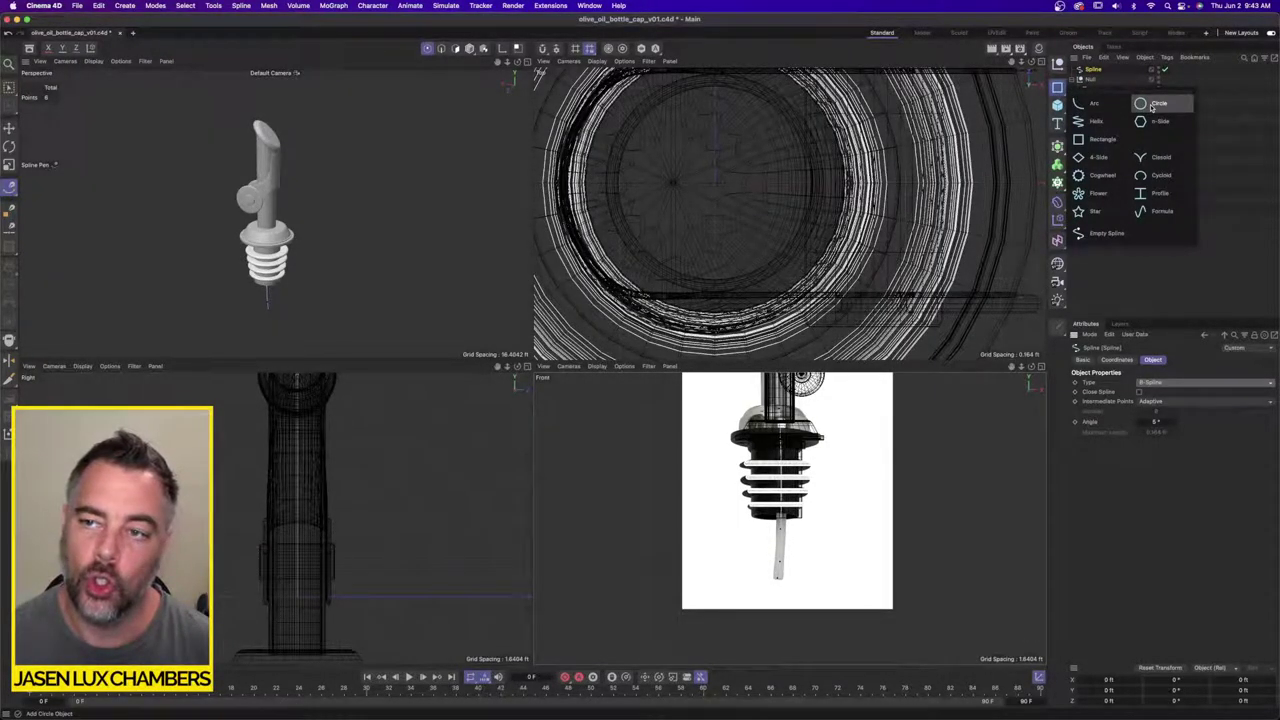
pyautogui.click(1151, 105)
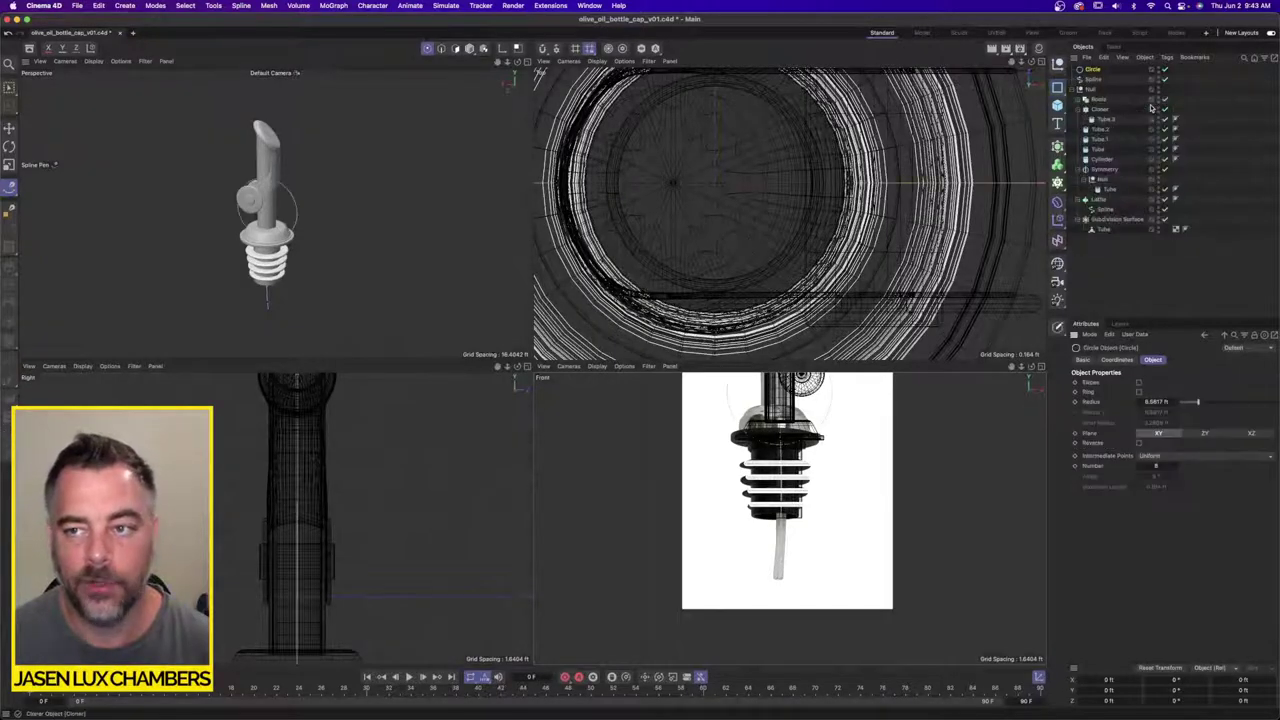
pyautogui.click(1057, 147)
pyautogui.click(1174, 203)
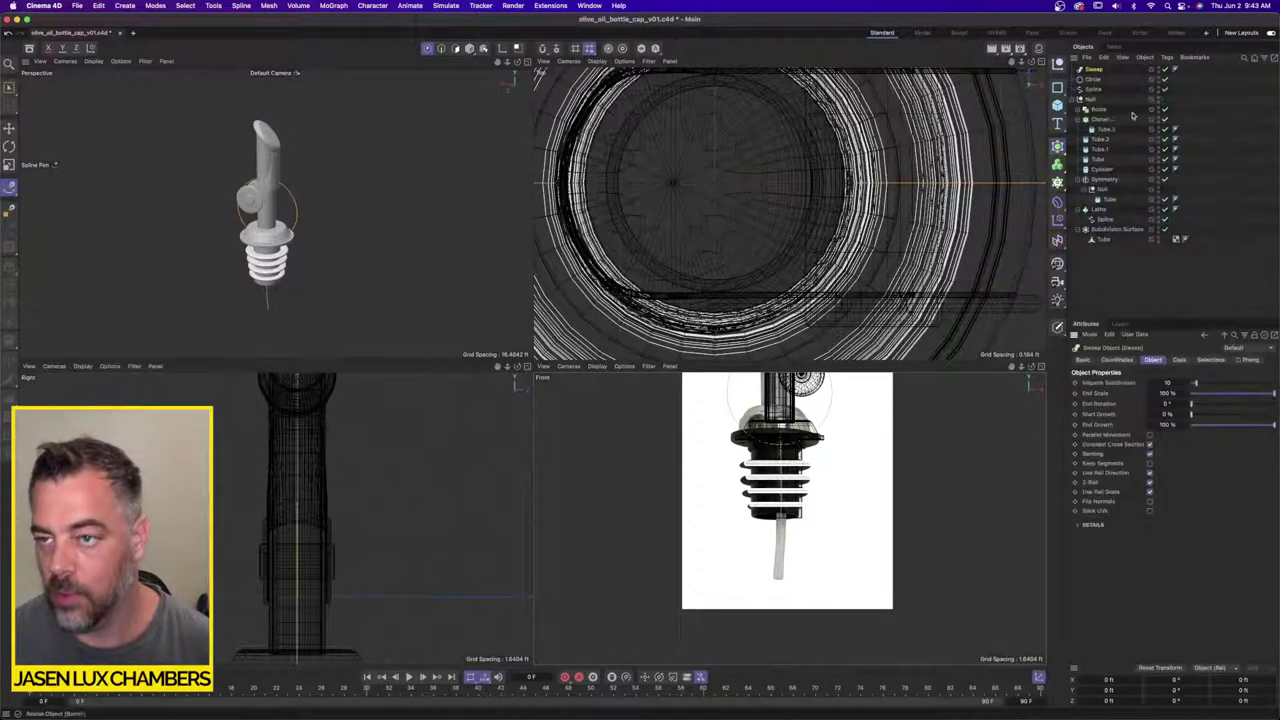
pyautogui.click(1095, 79)
pyautogui.keyDown('shift'); pyautogui.click(1096, 90); pyautogui.keyUp('shift')
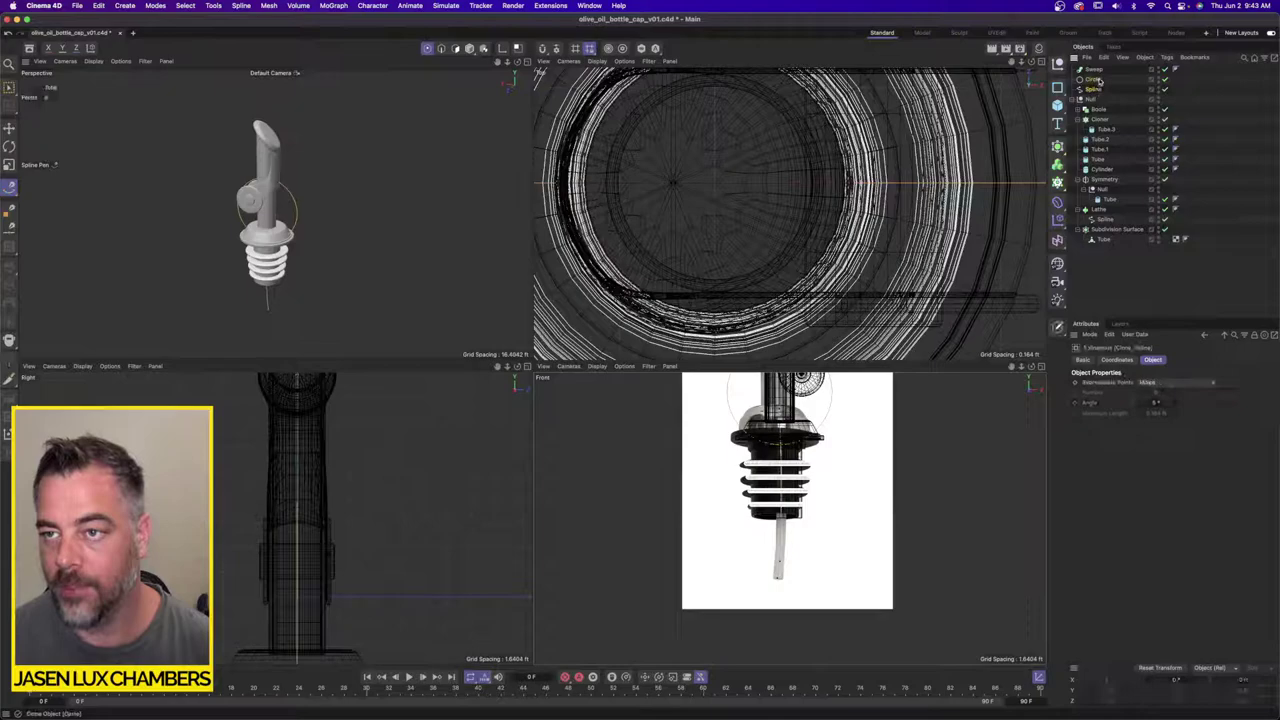
pyautogui.moveTo(1096, 89); pyautogui.dragTo(1096, 70)
# Step: Scale the Circle profile down until the swept tube matches the thin tube's width in the front reference
pyautogui.click(1098, 79)
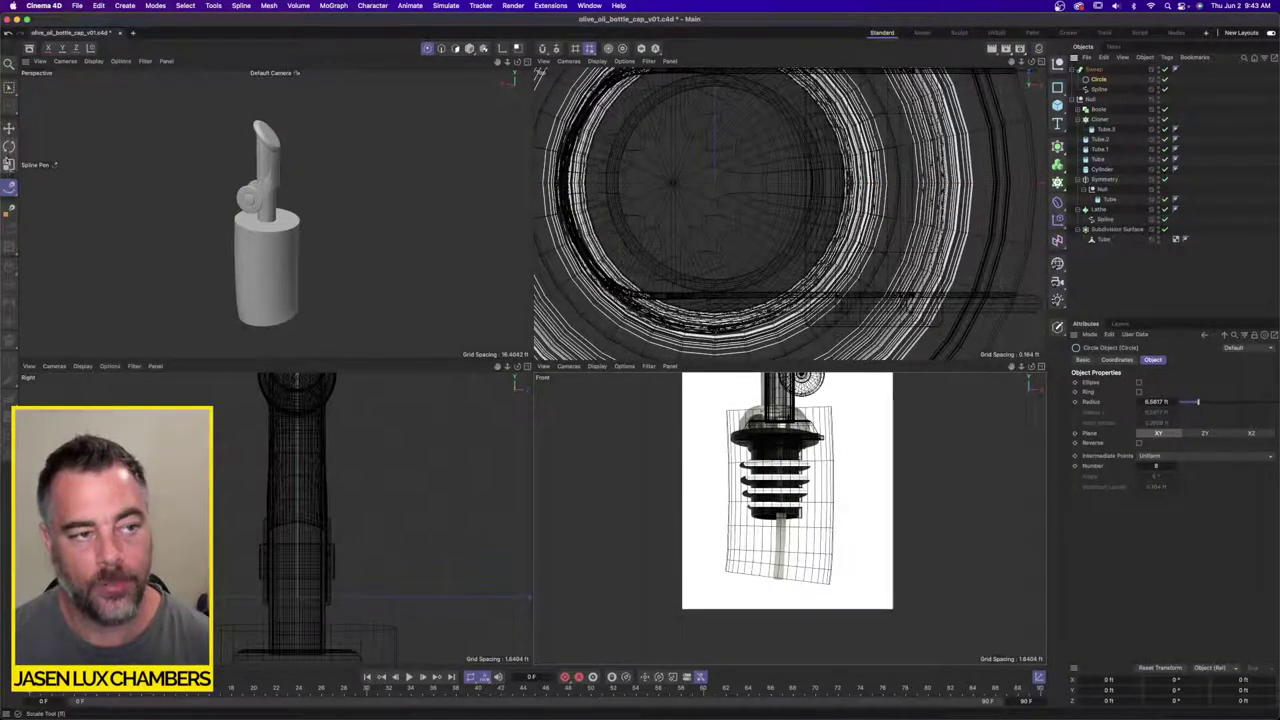
pyautogui.click(8, 166)
pyautogui.moveTo(394, 206); pyautogui.dragTo(150, 236)
pyautogui.scroll(5, 785, 547)
pyautogui.scroll(1, 802, 543)
pyautogui.moveTo(802, 543); pyautogui.dragTo(535, 572)
pyautogui.press('s')
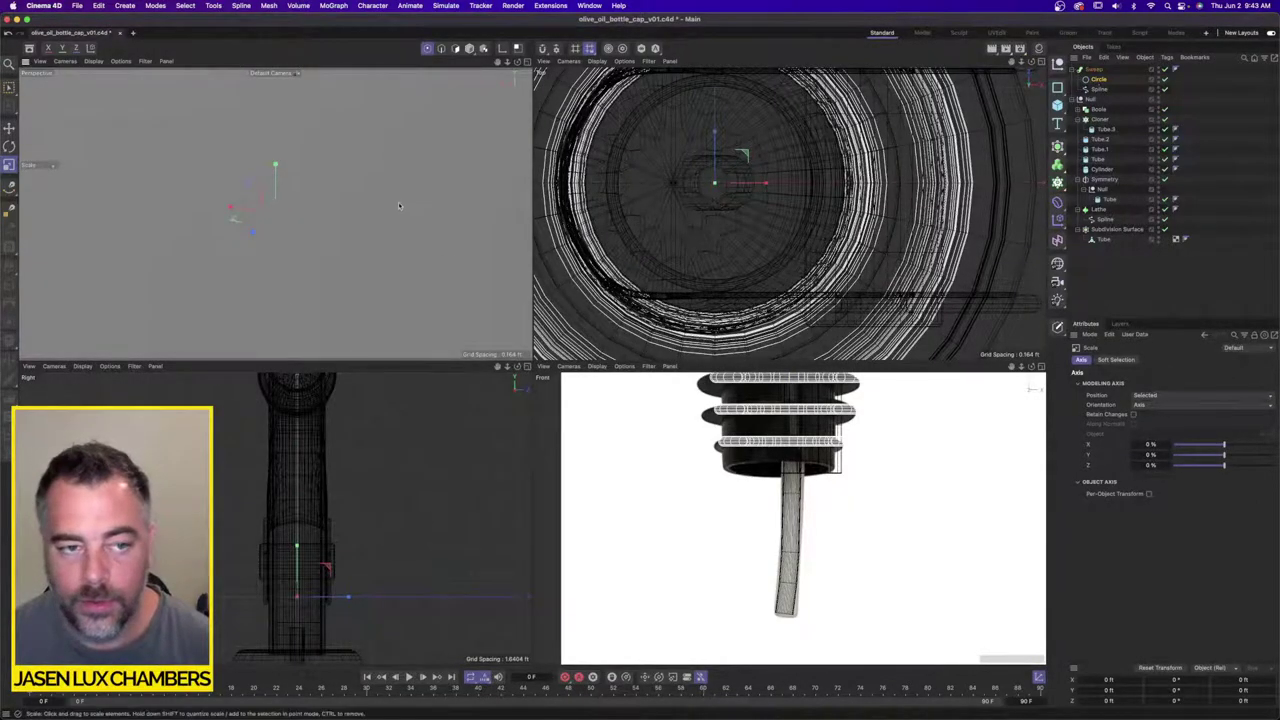
# Step: Turn off the Sweep's start and end caps so the lower tube is open at both ends
pyautogui.click(1102, 90)
pyautogui.press('s')
pyautogui.keyDown('alt'); pyautogui.moveTo(327, 187); pyautogui.dragTo(325, 152); pyautogui.keyUp('alt')
pyautogui.scroll(3, 288, 233)
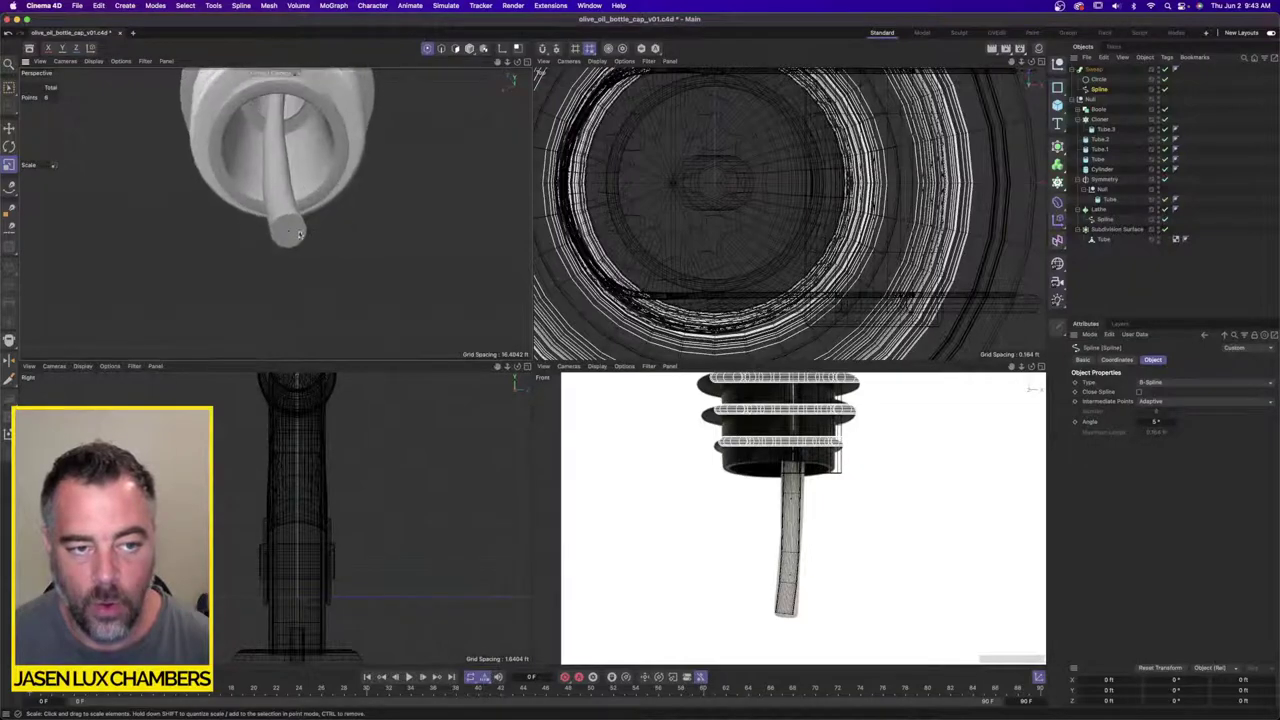
pyautogui.click(1093, 70)
pyautogui.click(1180, 360)
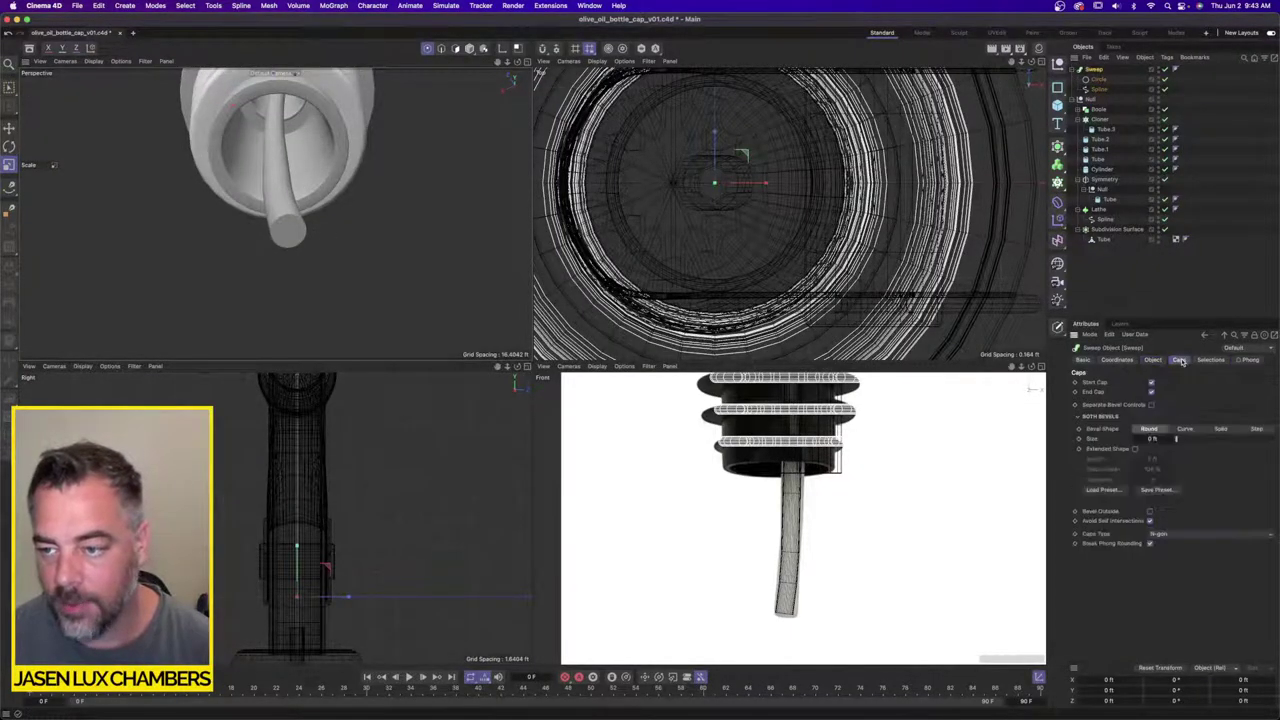
pyautogui.click(1151, 383)
pyautogui.keyDown('alt'); pyautogui.moveTo(300, 235); pyautogui.dragTo(267, 227); pyautogui.keyUp('alt')
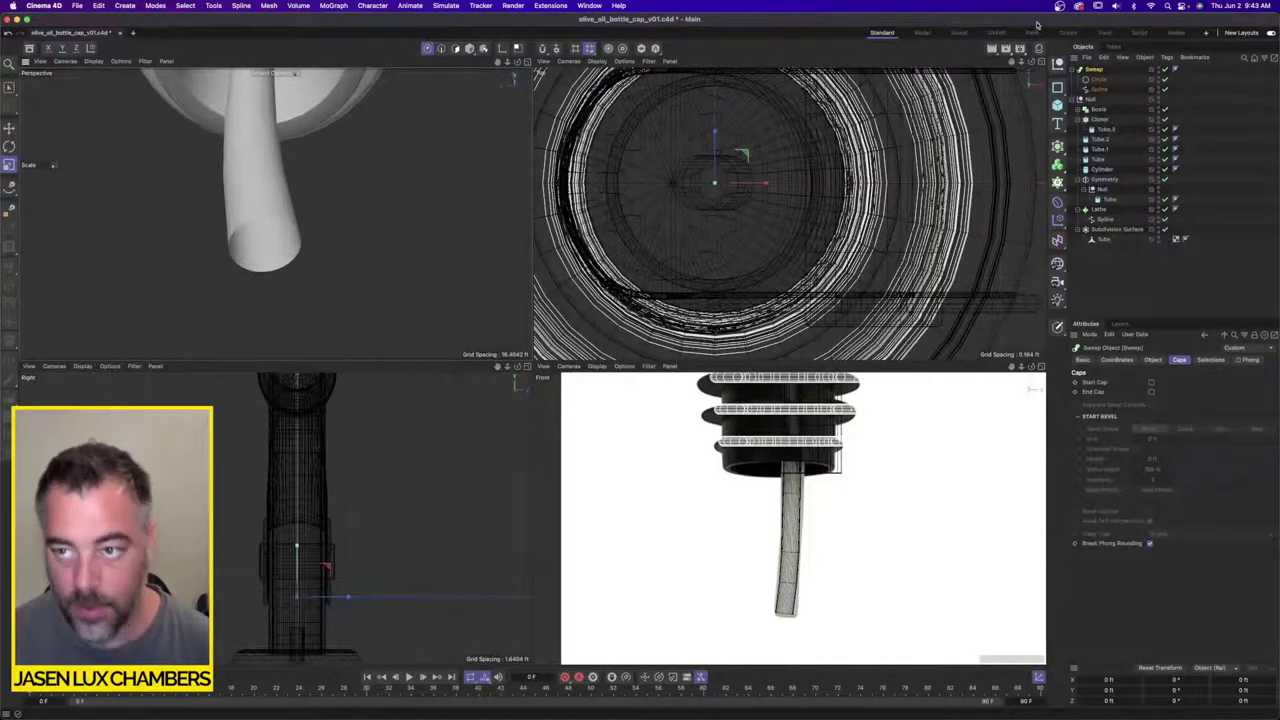
# Step: Add a Cloth Surface generator and nest the Sweep under it
pyautogui.click(1104, 90)
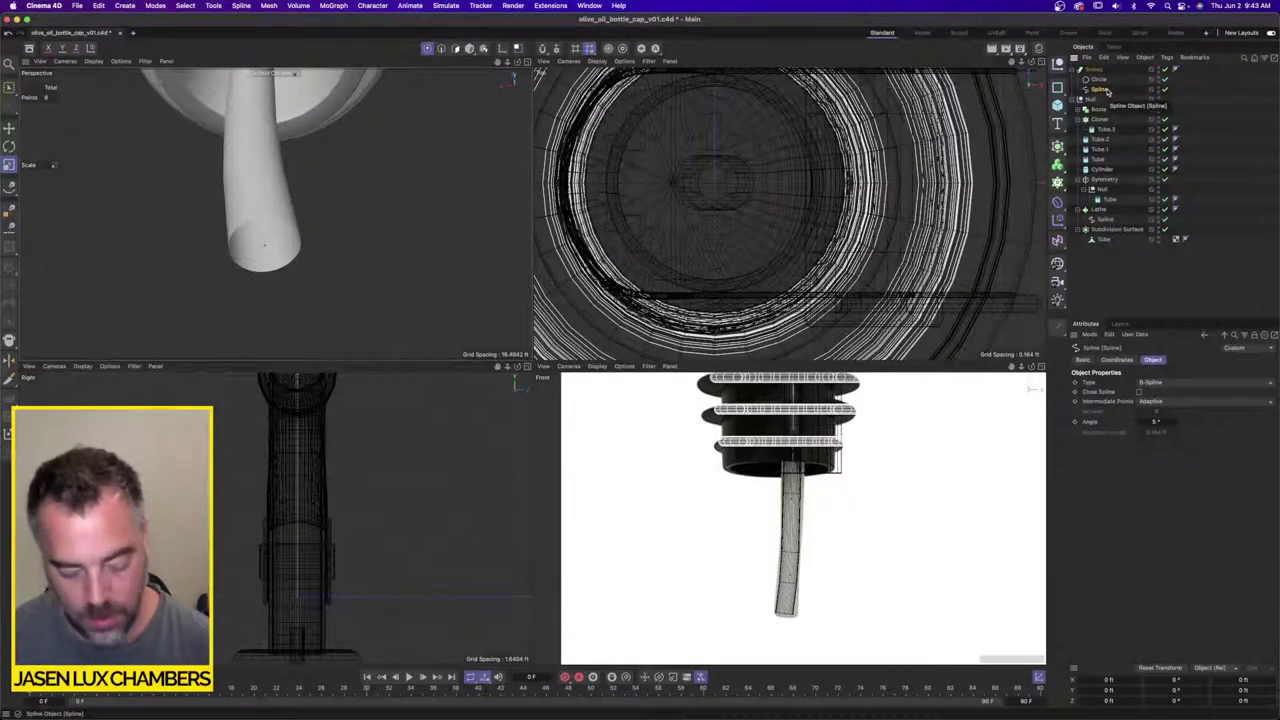
pyautogui.hotkey('shift', 'c')
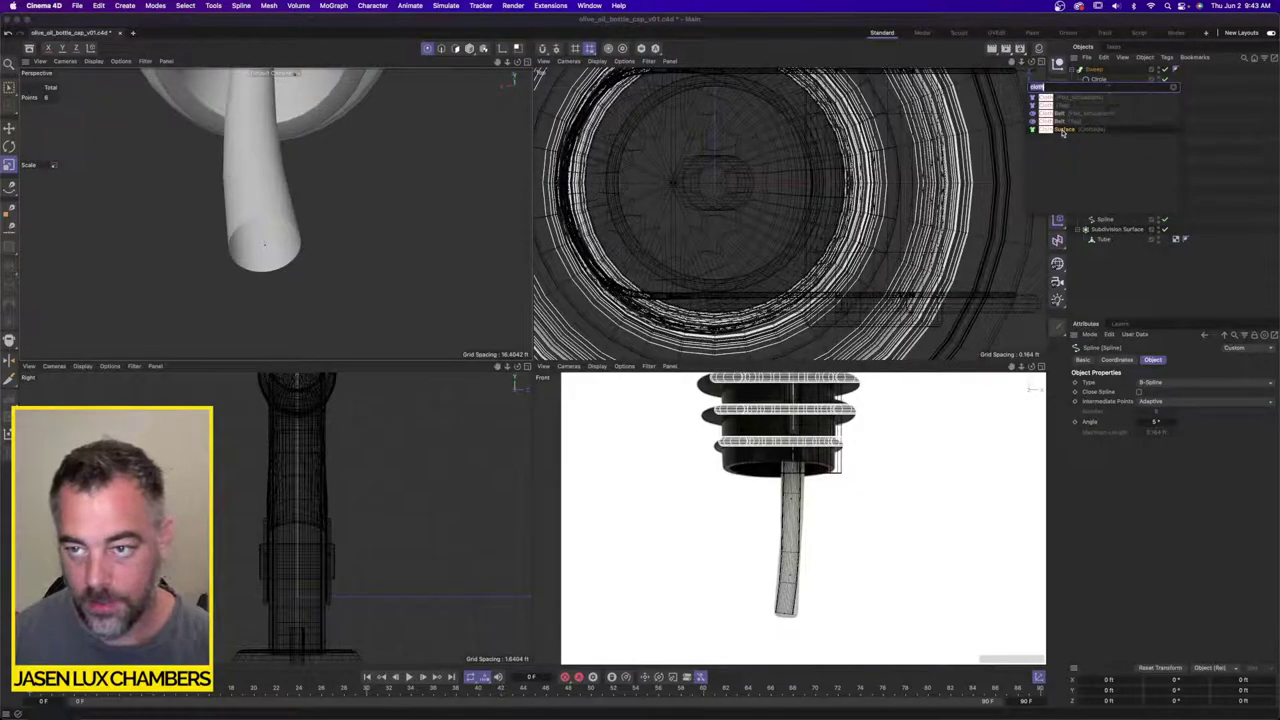
pyautogui.press('Return')
pyautogui.moveTo(1105, 75); pyautogui.dragTo(1102, 69)
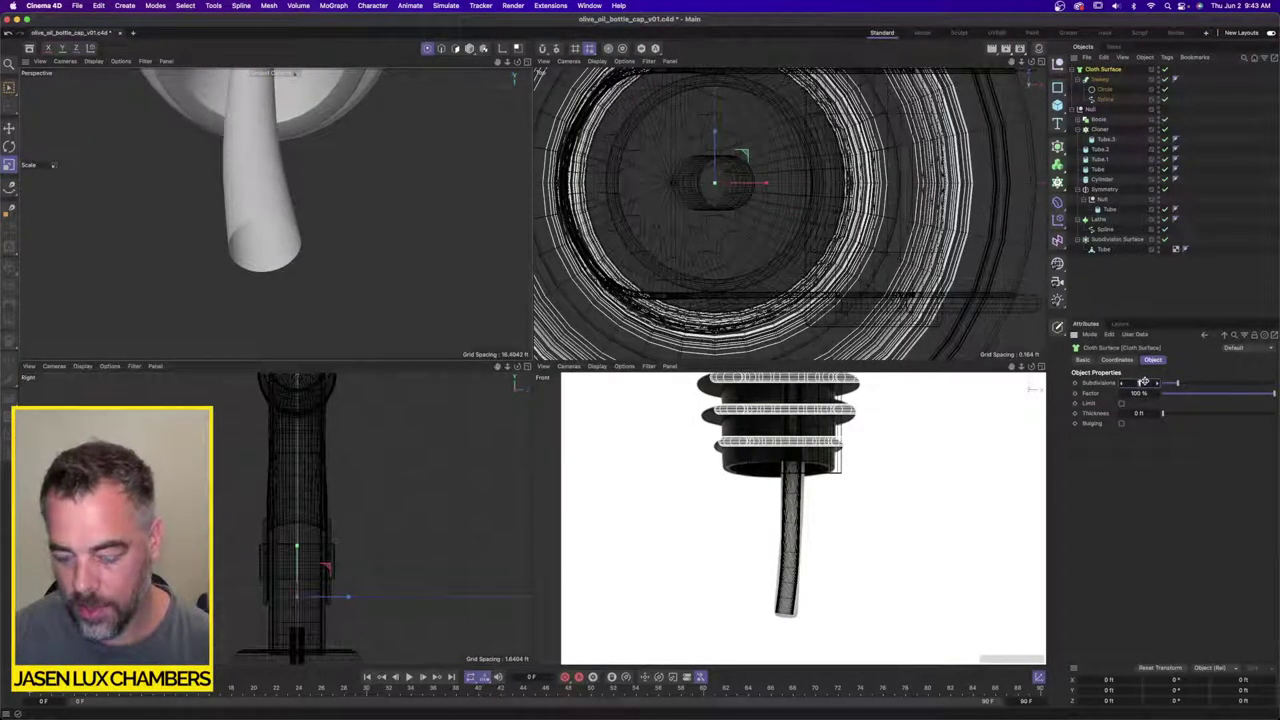
# Step: Set the Cloth Surface's subdivisions to 0 and its thickness to -0.05 ft to give the tube an inward wall
pyautogui.moveTo(1143, 382); pyautogui.dragTo(1148, 413)
pyautogui.click(1150, 413)
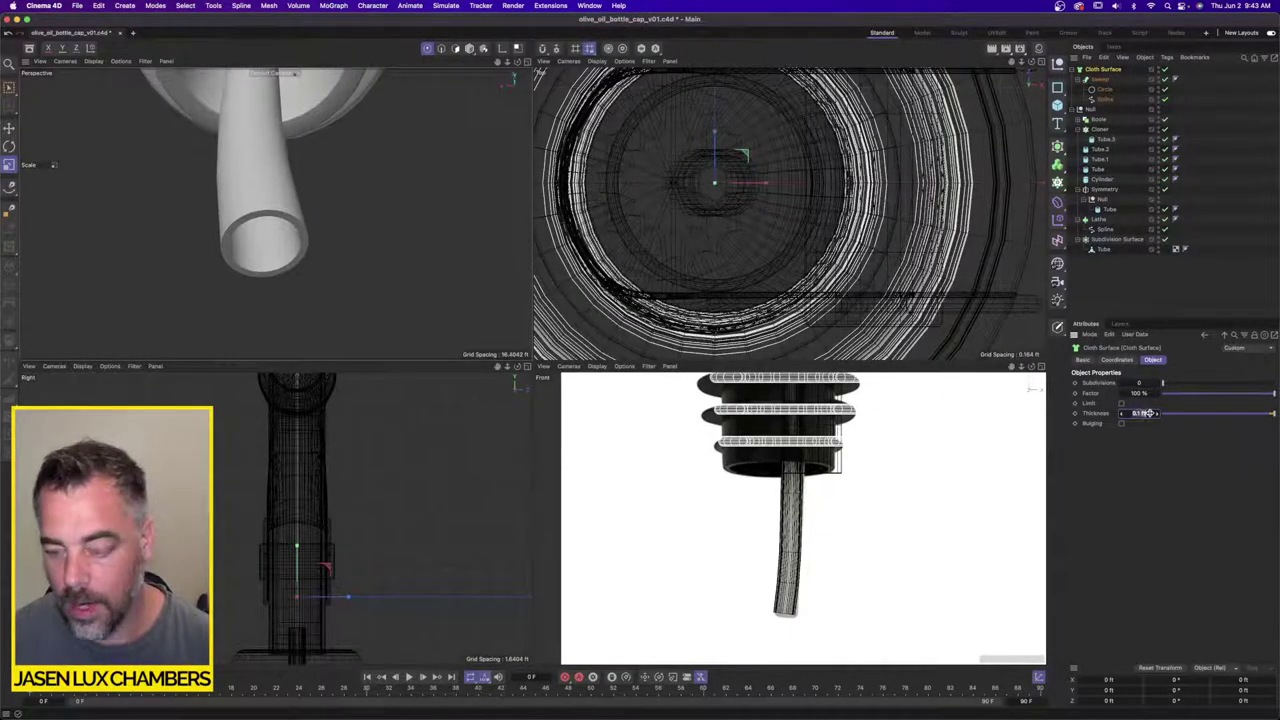
pyautogui.write('-0.05')
pyautogui.press('Return')
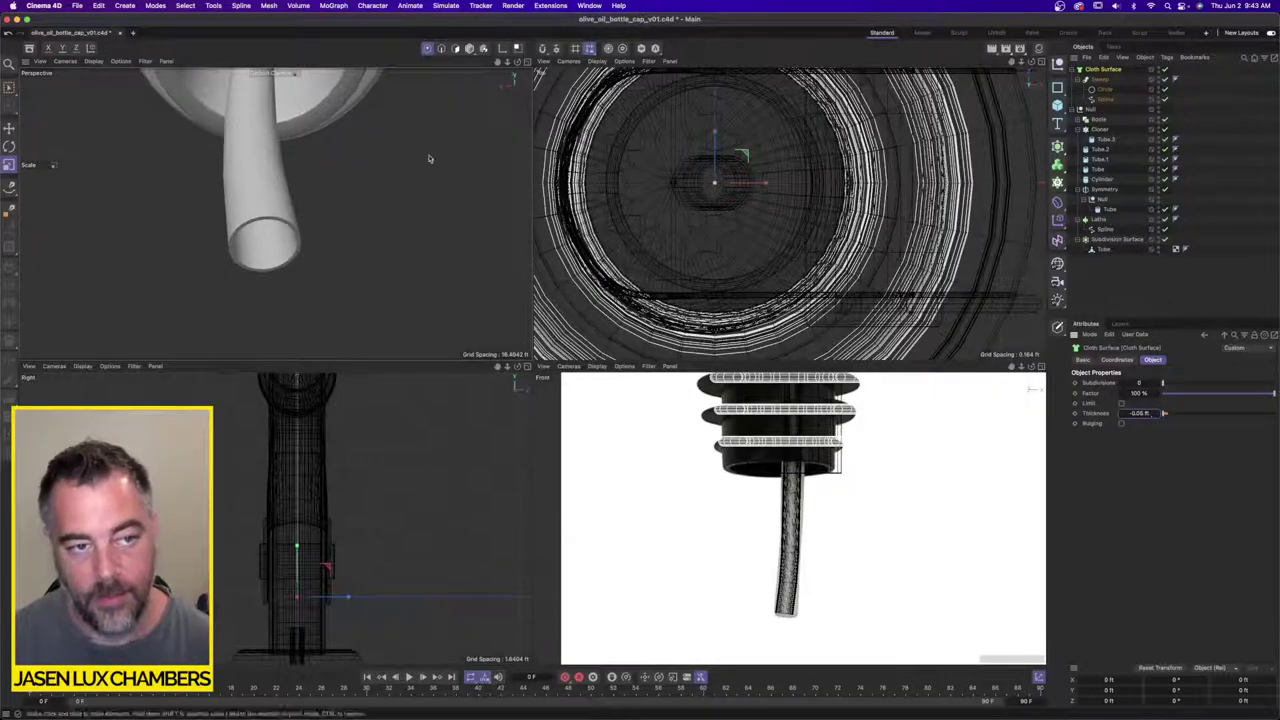
# Step: Inspect the hollow tube and the full bottle cap in perspective and against the front reference
pyautogui.keyDown('alt'); pyautogui.moveTo(408, 154); pyautogui.dragTo(417, 174); pyautogui.keyUp('alt')
pyautogui.keyDown('alt'); pyautogui.moveTo(417, 174); pyautogui.dragTo(303, 172, button='right'); pyautogui.keyUp('alt')
pyautogui.keyDown('alt'); pyautogui.moveTo(303, 172); pyautogui.dragTo(347, 241); pyautogui.keyUp('alt')
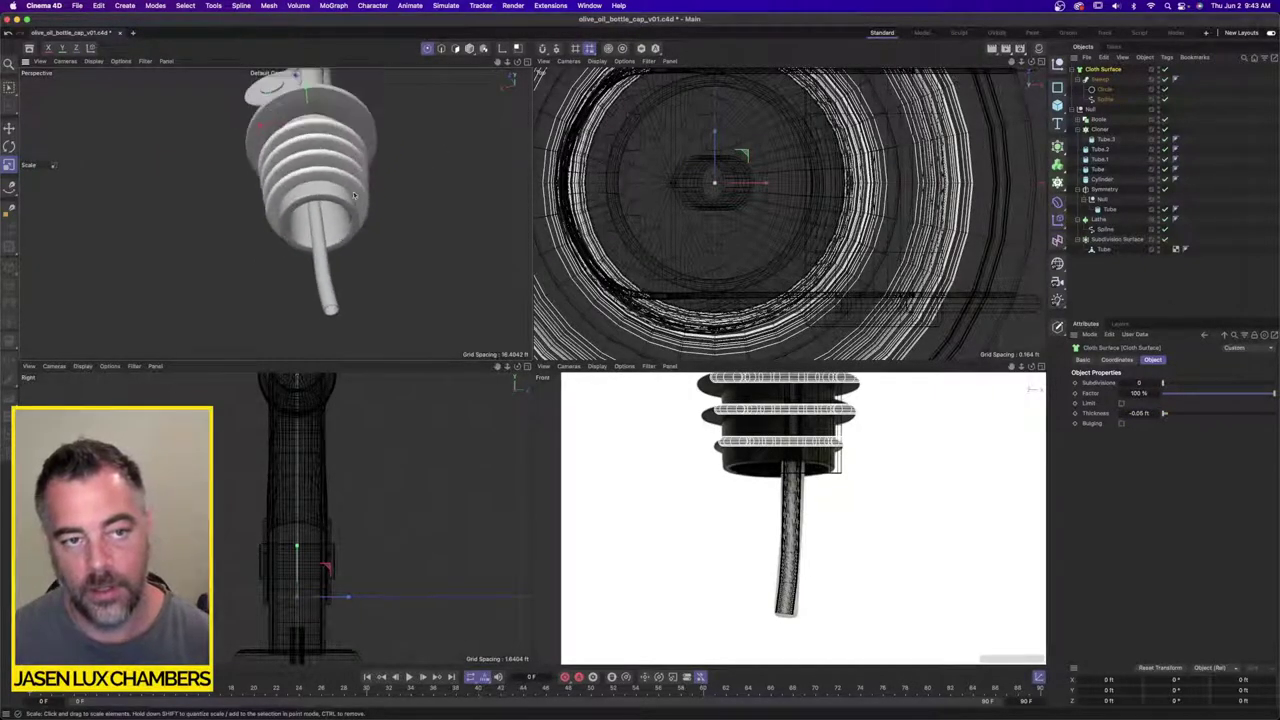
pyautogui.keyDown('alt'); pyautogui.moveTo(347, 241); pyautogui.dragTo(300, 229, button='right'); pyautogui.keyUp('alt')
pyautogui.keyDown('alt'); pyautogui.moveTo(298, 228); pyautogui.dragTo(107, 174); pyautogui.keyUp('alt')
pyautogui.scroll(-10, 905, 455)
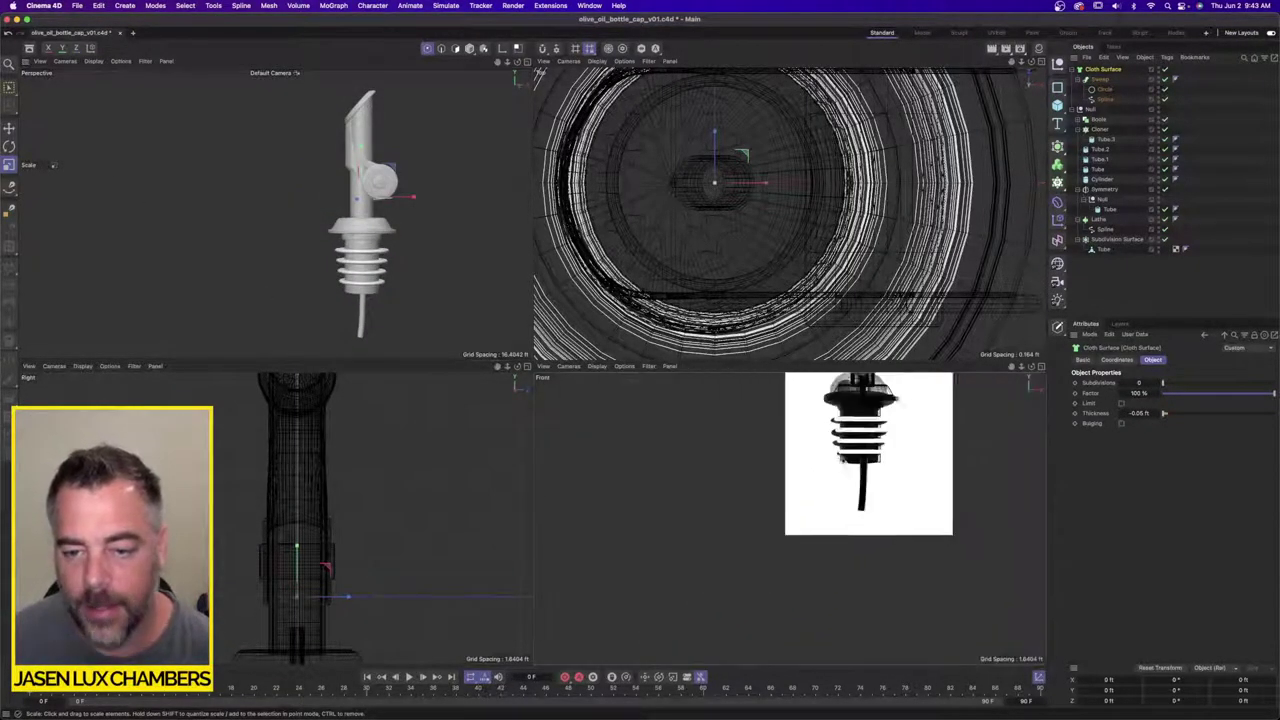
pyautogui.keyDown('alt'); pyautogui.moveTo(905, 455); pyautogui.dragTo(834, 548, button='middle'); pyautogui.keyUp('alt')
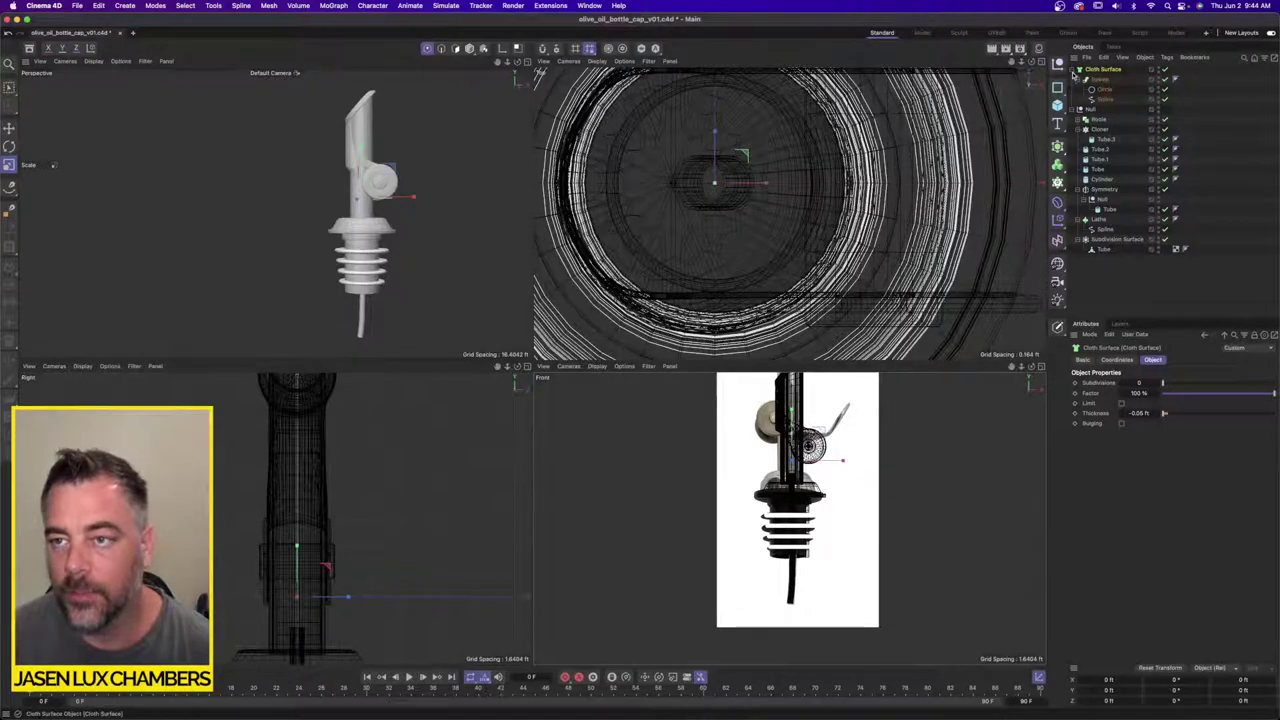
# Step: Move the collapsed Cloth Surface into the Null group, rename the group olive_oil_bottle_cap, and collapse it
pyautogui.click(1072, 70)
pyautogui.moveTo(1094, 70); pyautogui.dragTo(1093, 80)
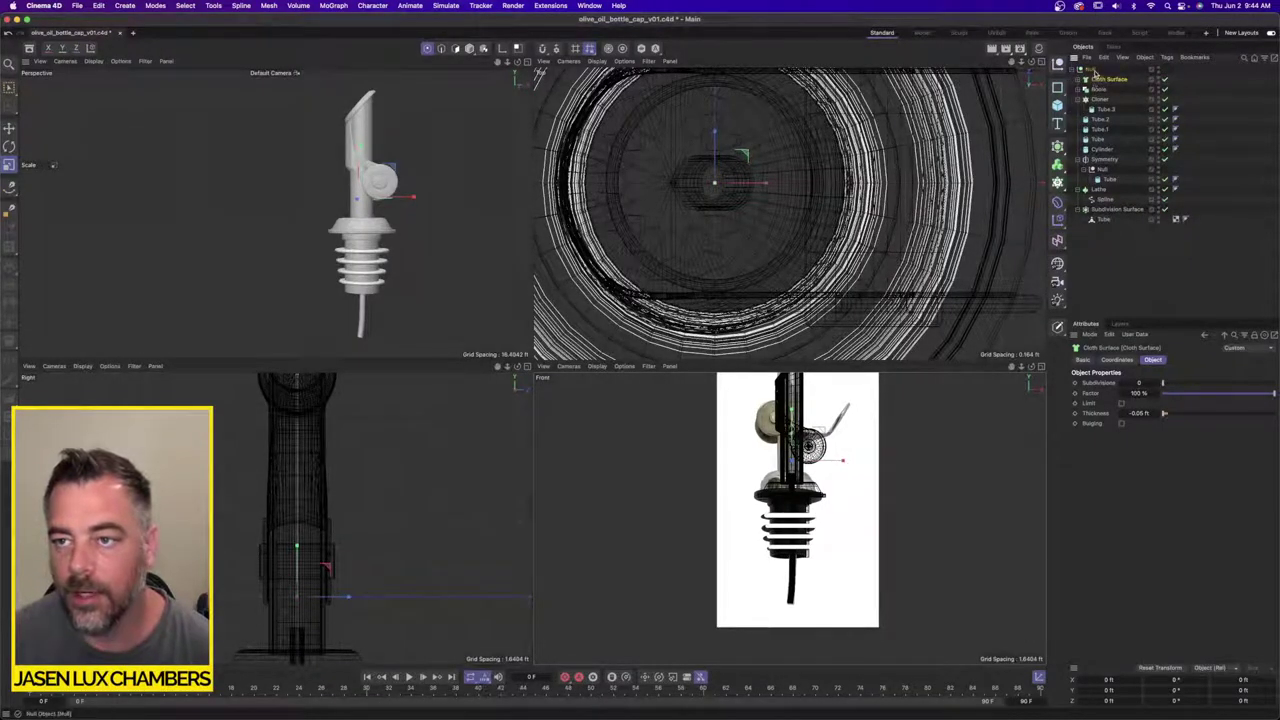
pyautogui.click(1093, 70)
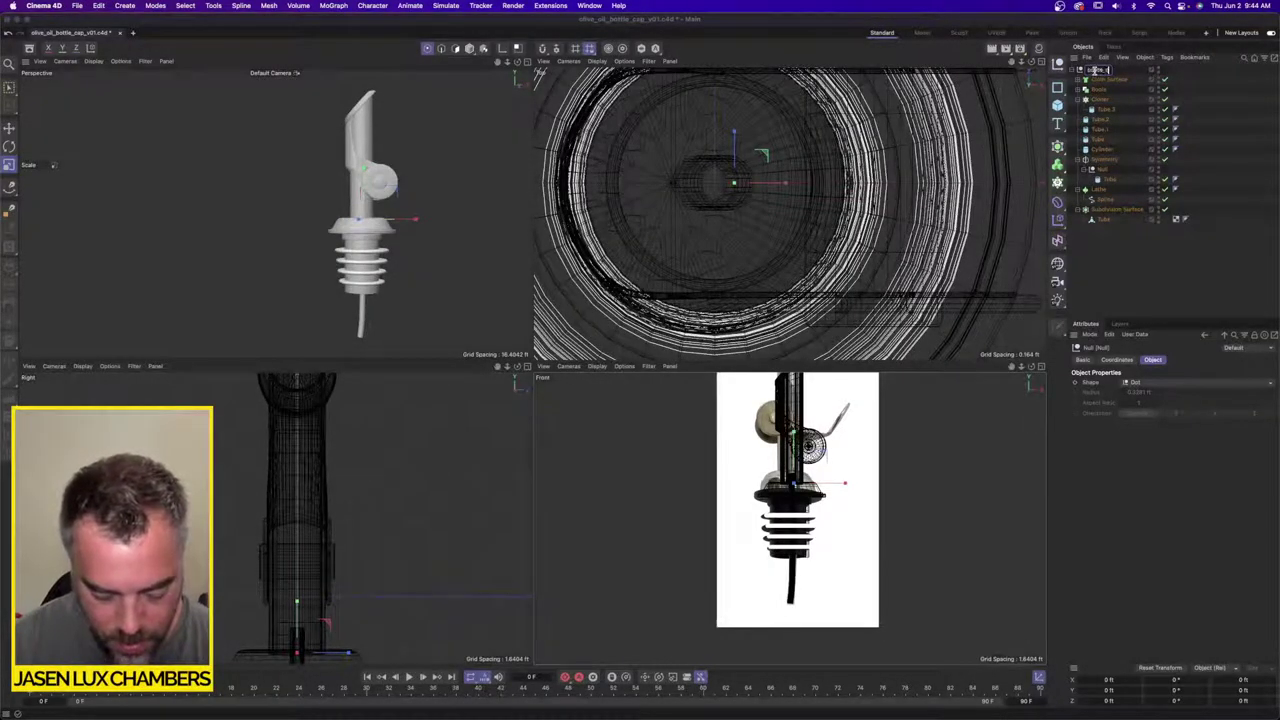
pyautogui.write('ap')
pyautogui.press('Return')
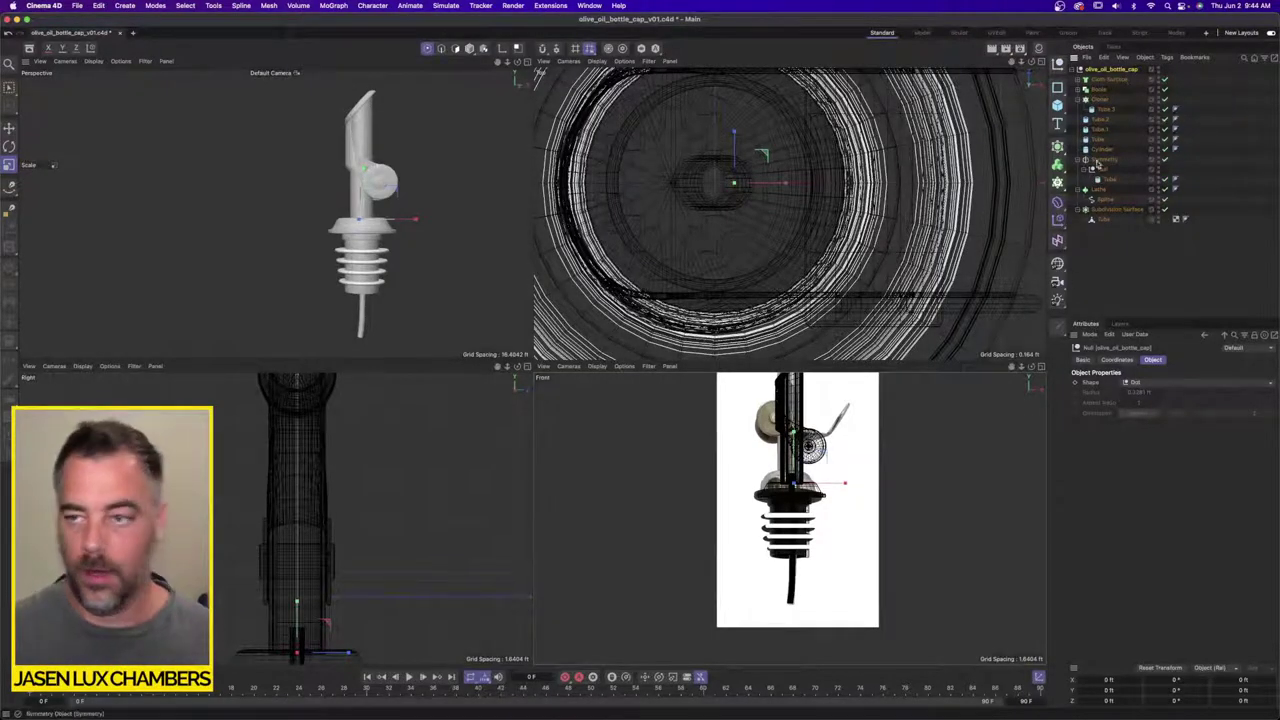
pyautogui.click(1075, 69)
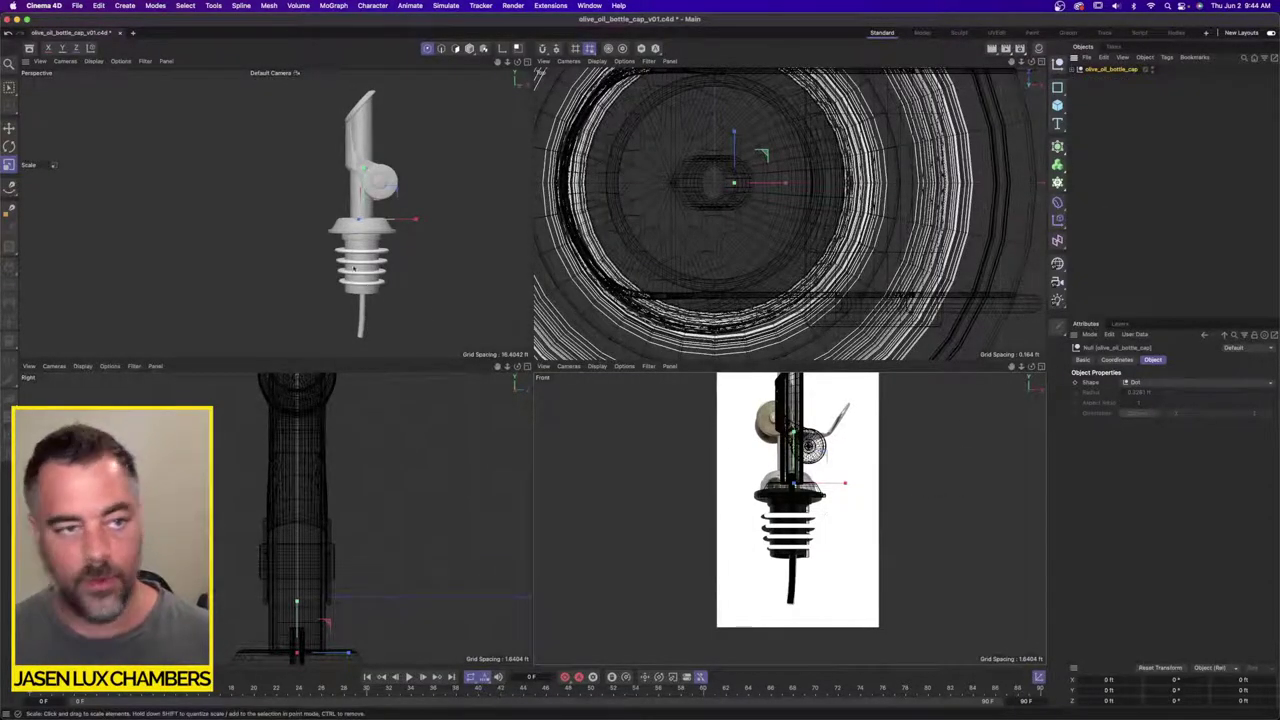
# Step: Move the olive_oil_bottle_cap group along negative X to about -15.5 ft, clear of the pourer in the front reference image
pyautogui.press('e')
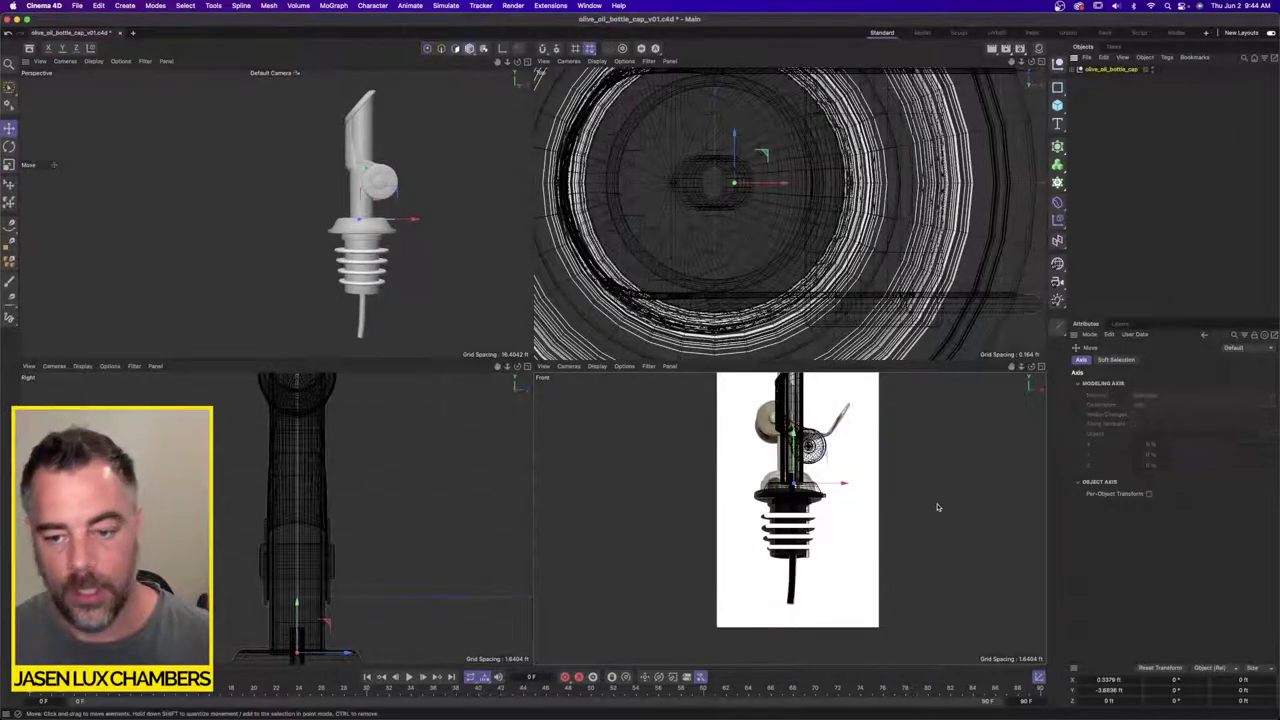
pyautogui.moveTo(823, 487); pyautogui.dragTo(736, 487)
pyautogui.scroll(4, 837, 457)
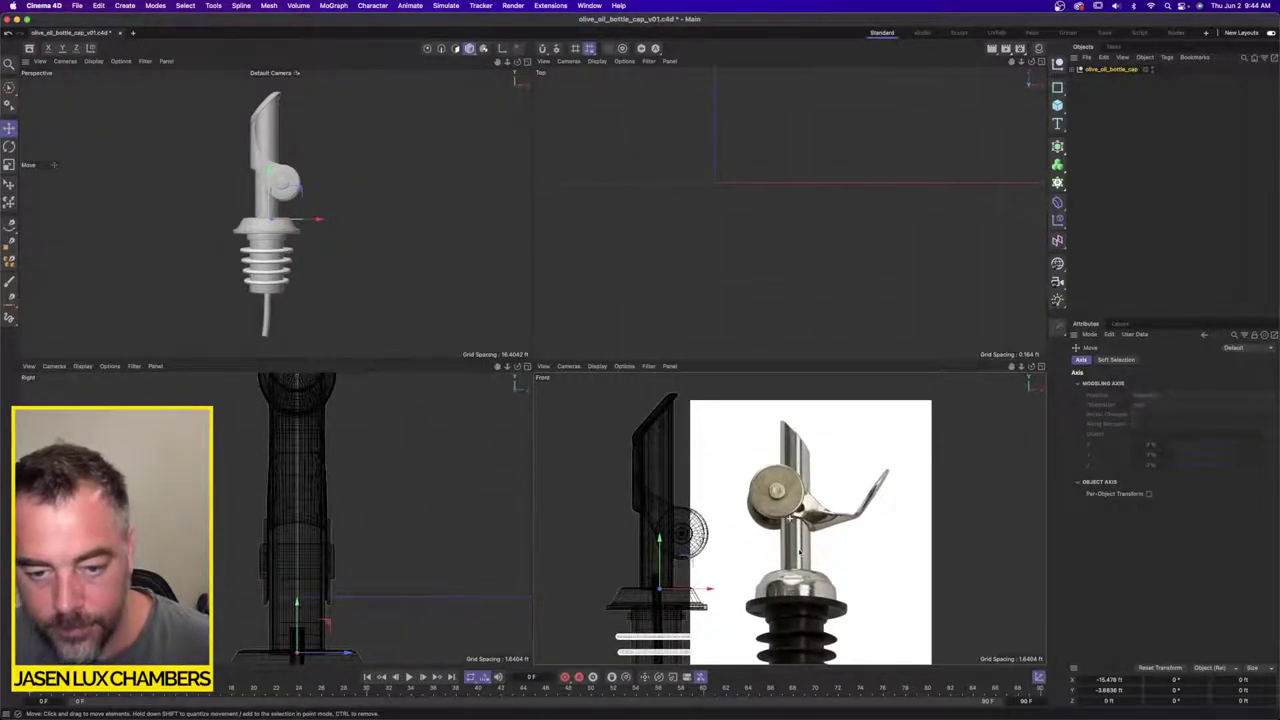
# Step: Show the Material Manager and add the Plastic Black - High Roughness material from the Asset Browser's plastic materials to the scene
pyautogui.keyDown('alt'); pyautogui.moveTo(798, 548); pyautogui.dragTo(797, 515, button='middle'); pyautogui.keyUp('alt')
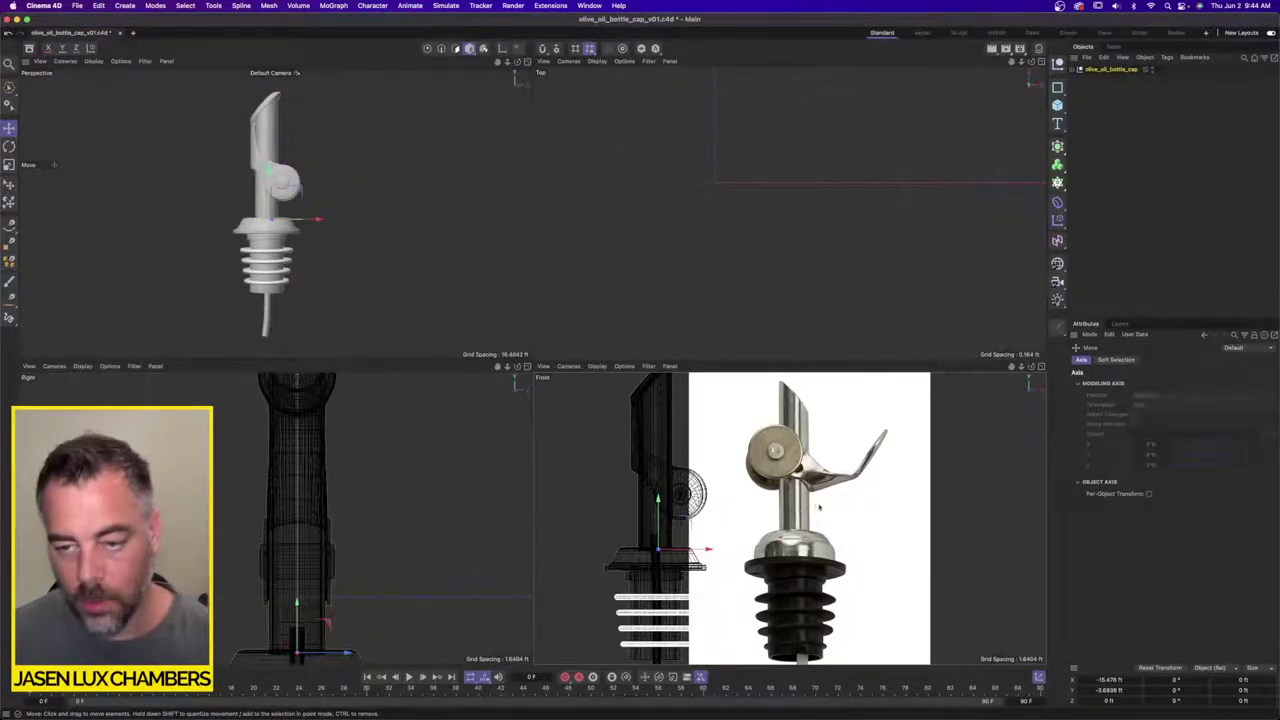
pyautogui.click(1039, 48)
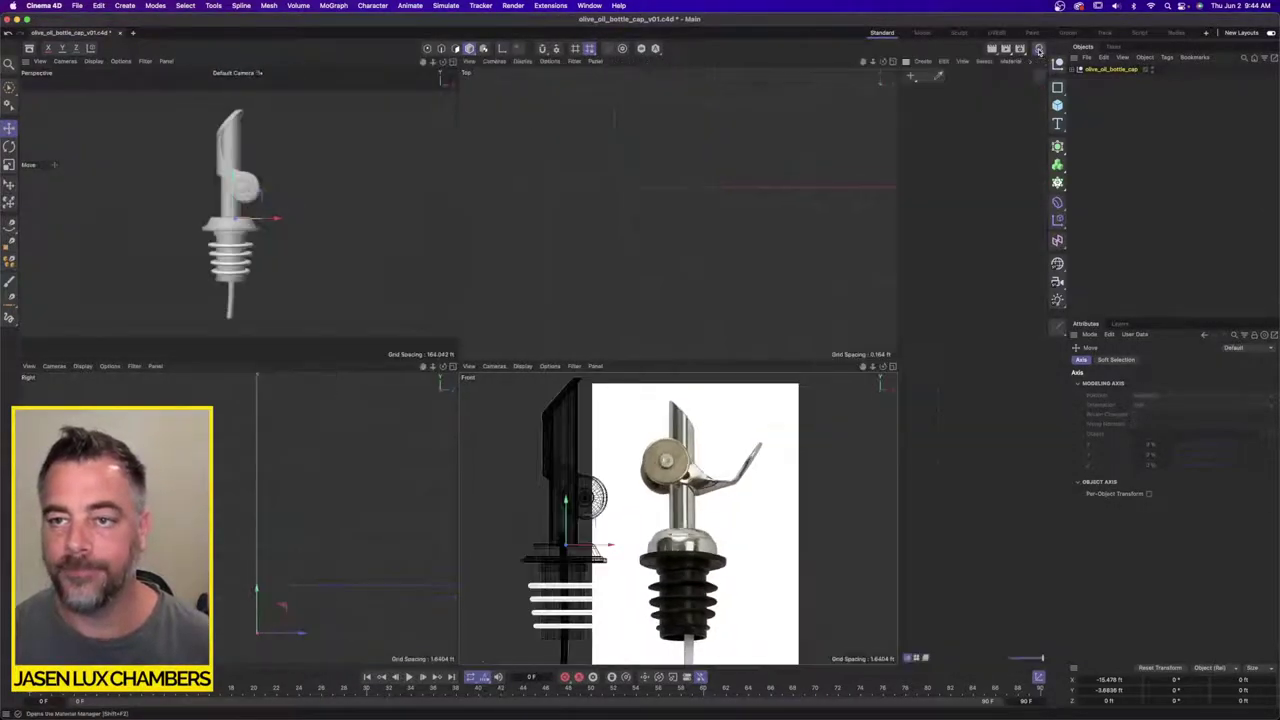
pyautogui.click(588, 5)
pyautogui.click(612, 91)
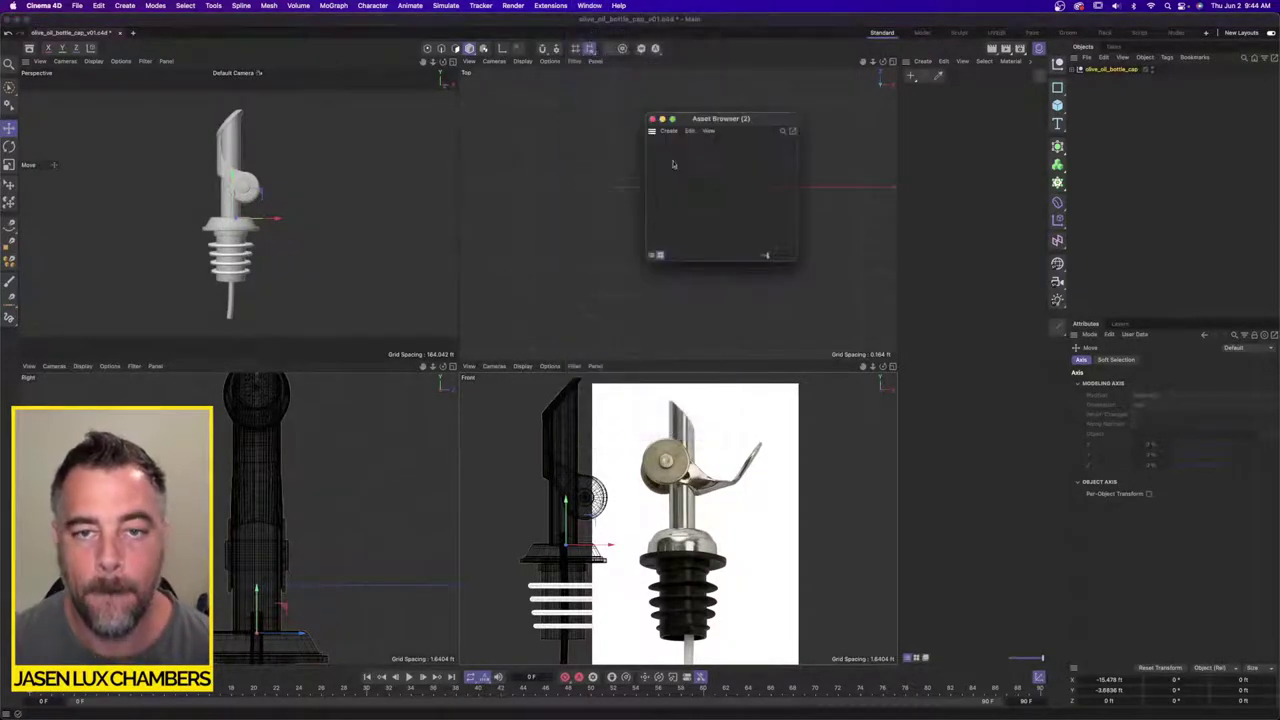
pyautogui.click(791, 131)
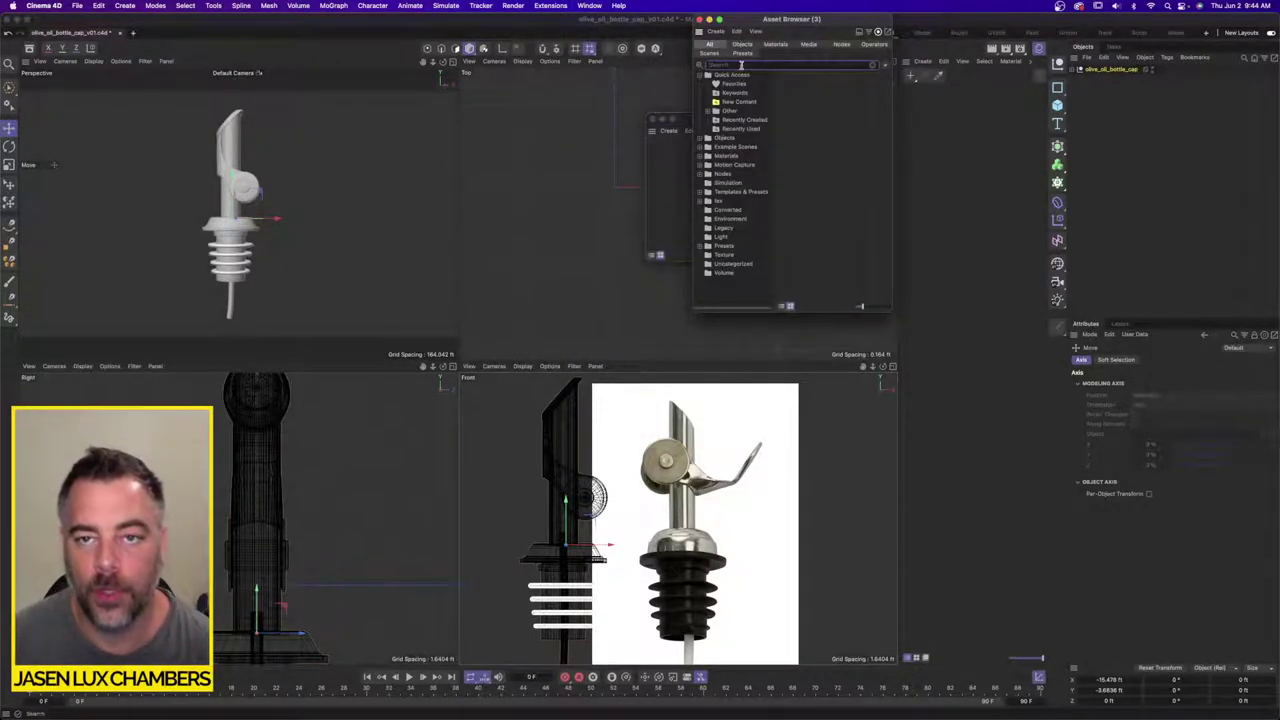
pyautogui.write('dlastic')
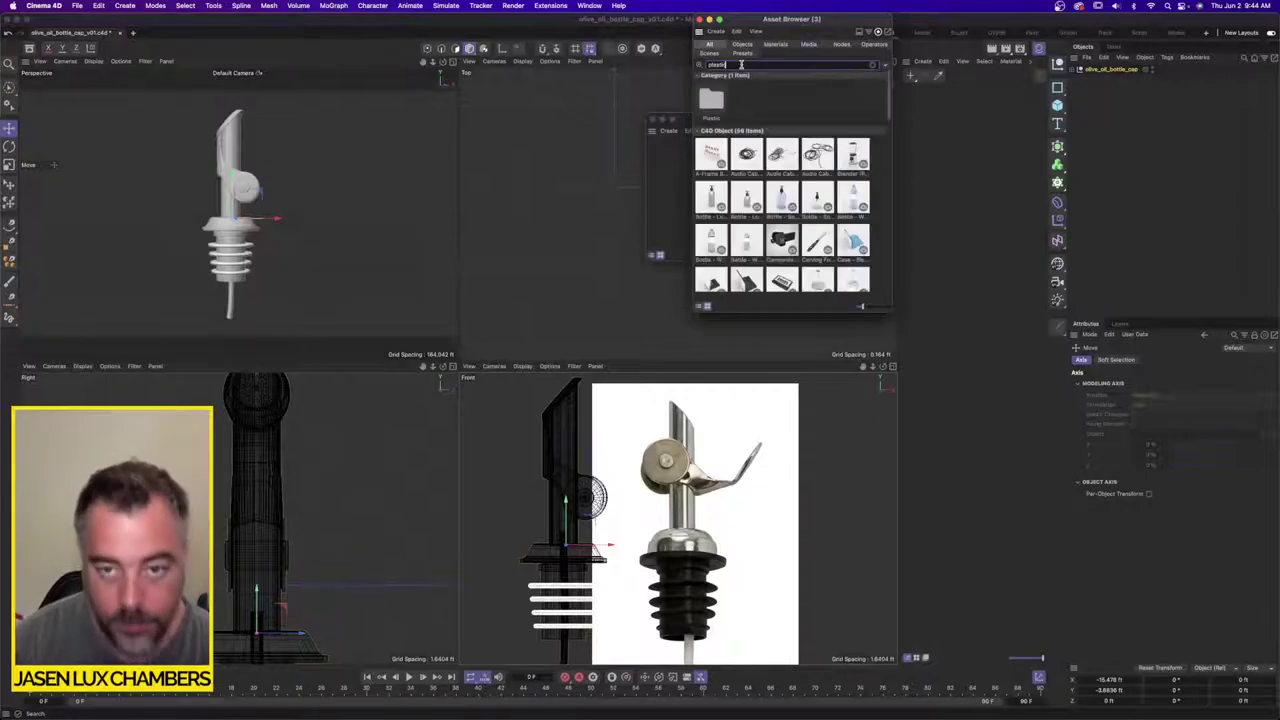
pyautogui.click(775, 45)
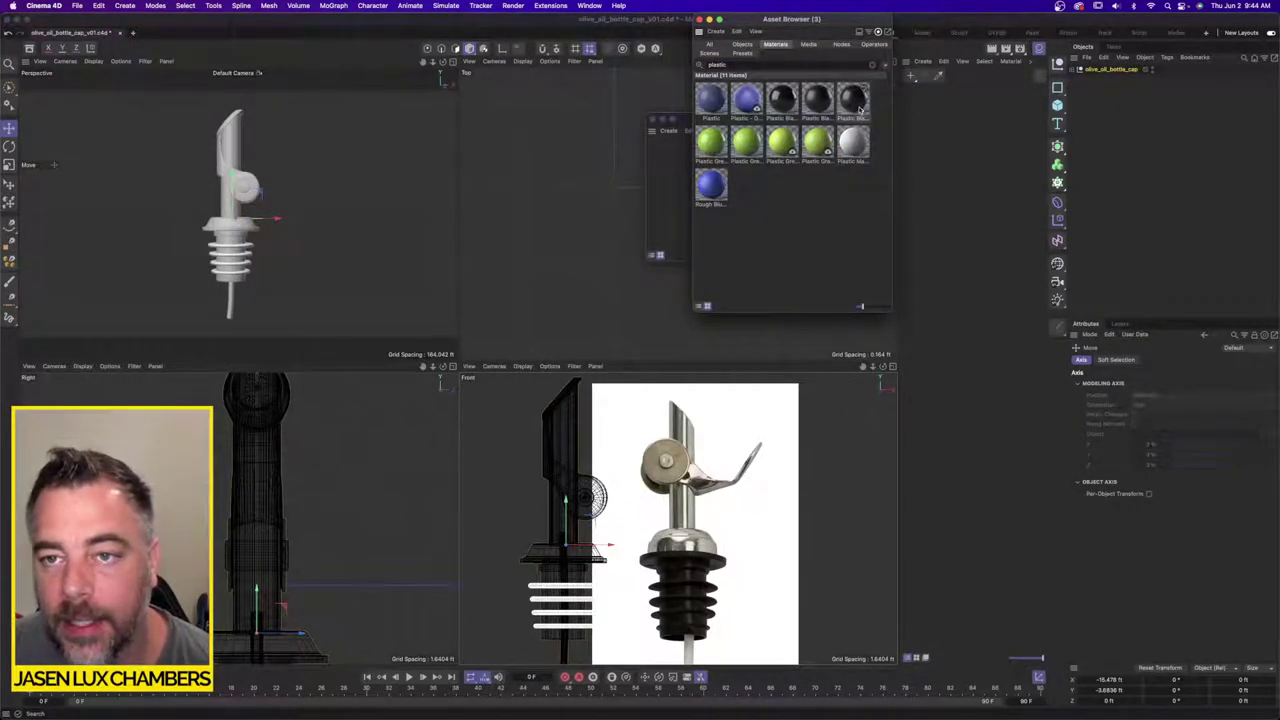
pyautogui.doubleClick(818, 100)
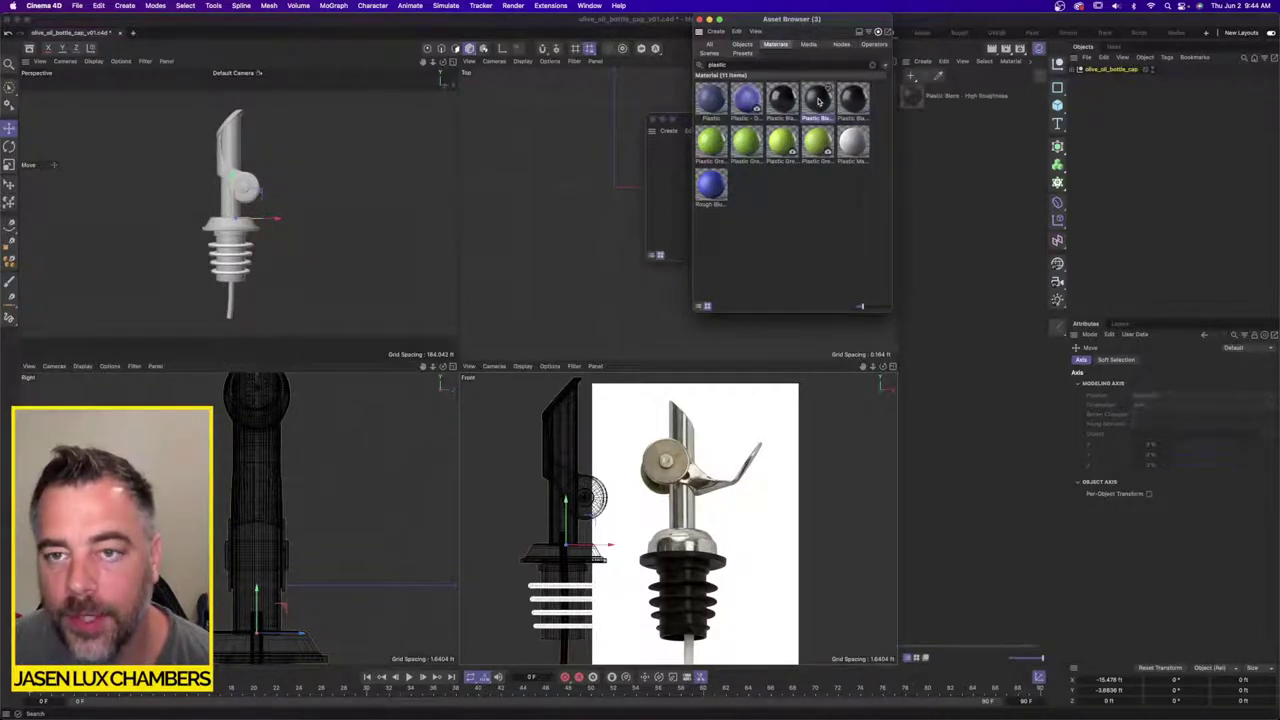
pyautogui.click(699, 20)
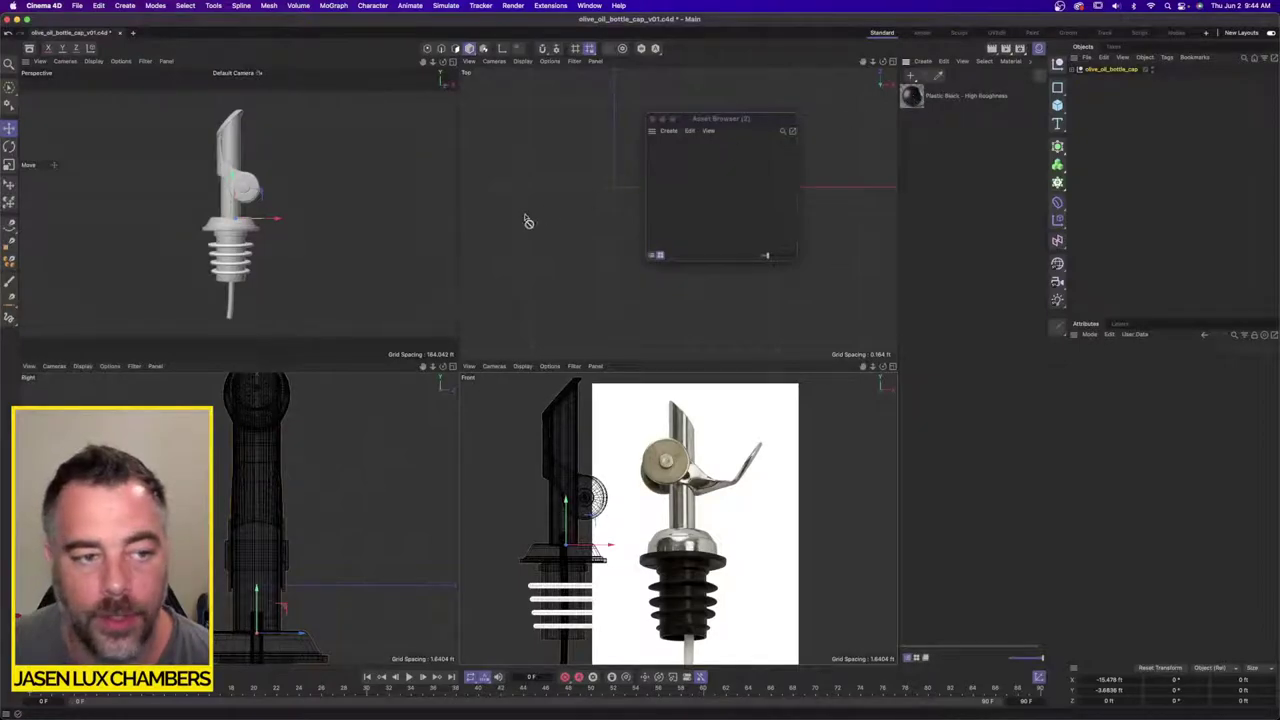
# Step: Apply the Plastic Black - High Roughness material to the stopper body and its four rings in the perspective view
pyautogui.moveTo(528, 221); pyautogui.dragTo(230, 248)
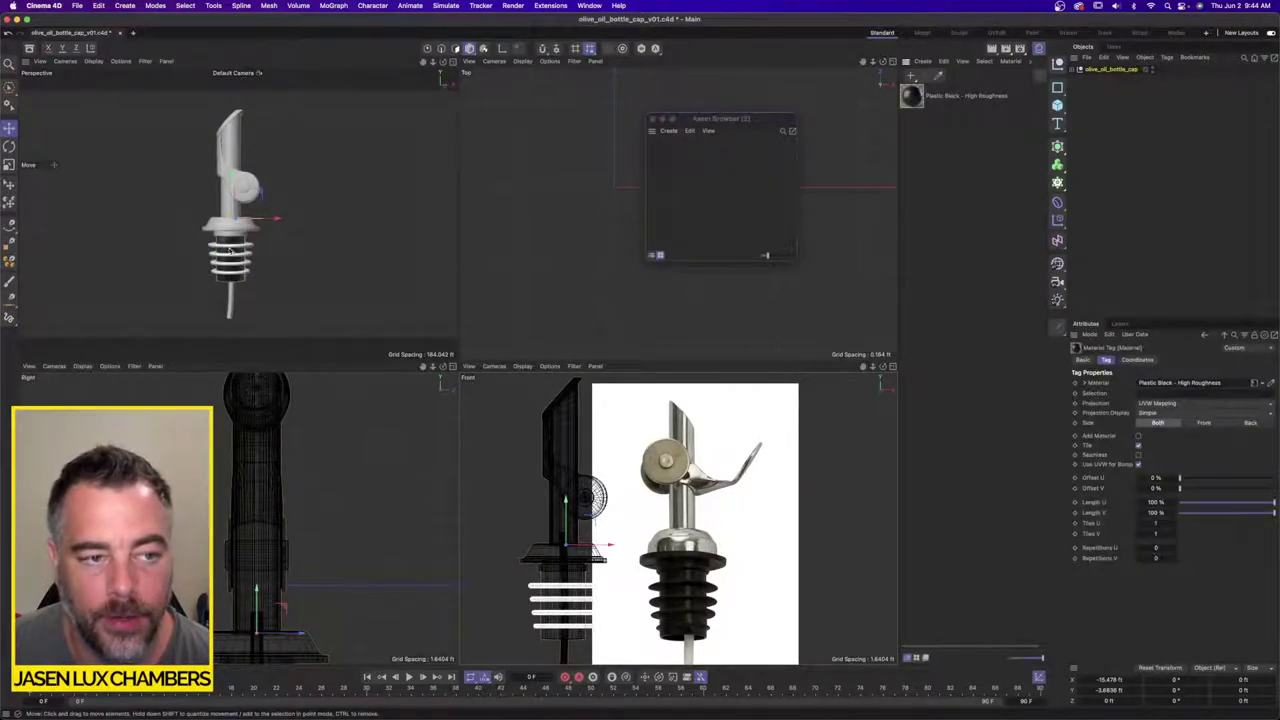
pyautogui.scroll(5, 324, 228)
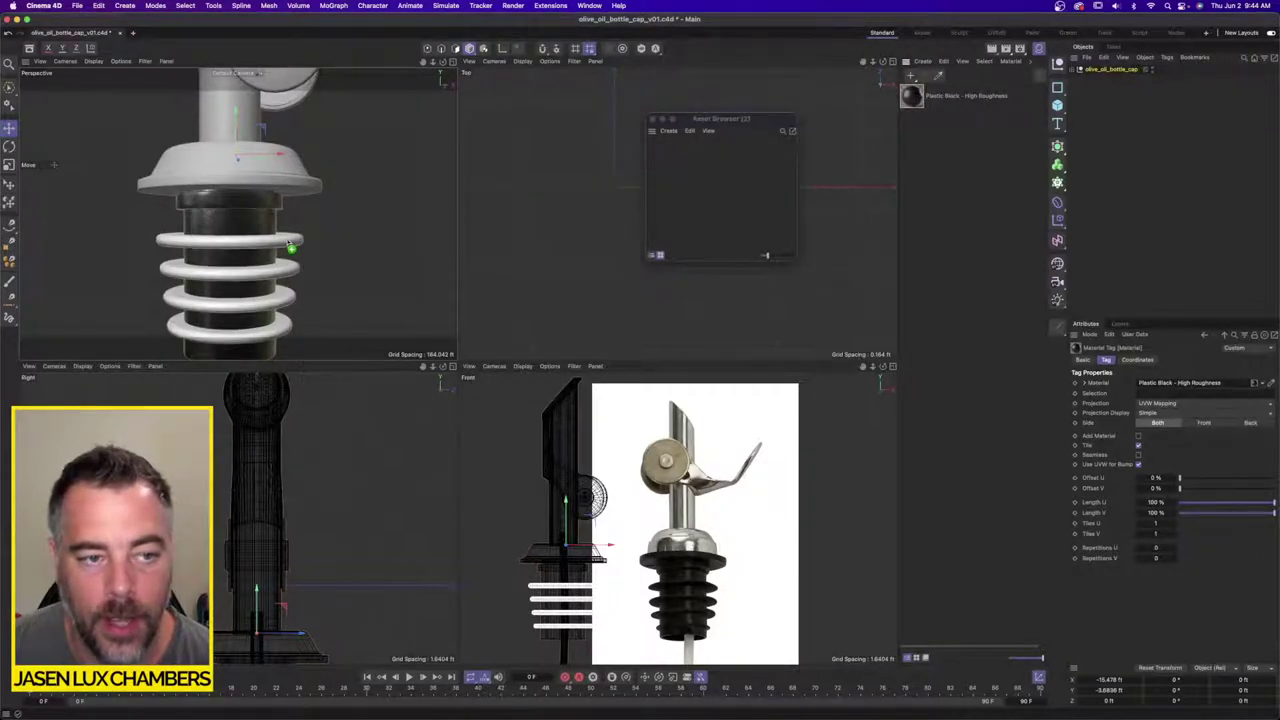
pyautogui.scroll(-5, 374, 211)
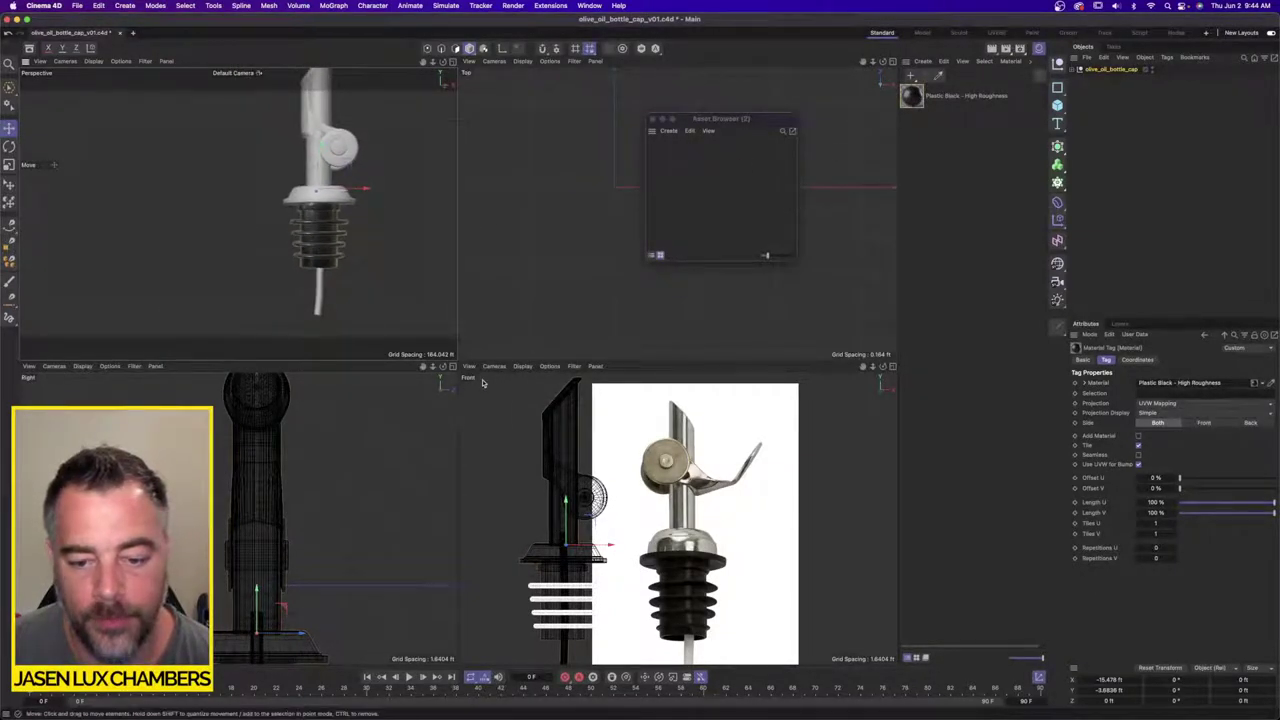
pyautogui.click(911, 238)
# Step: Reopen the Asset Browser and search its materials for "clear" and "white"
pyautogui.click(589, 5)
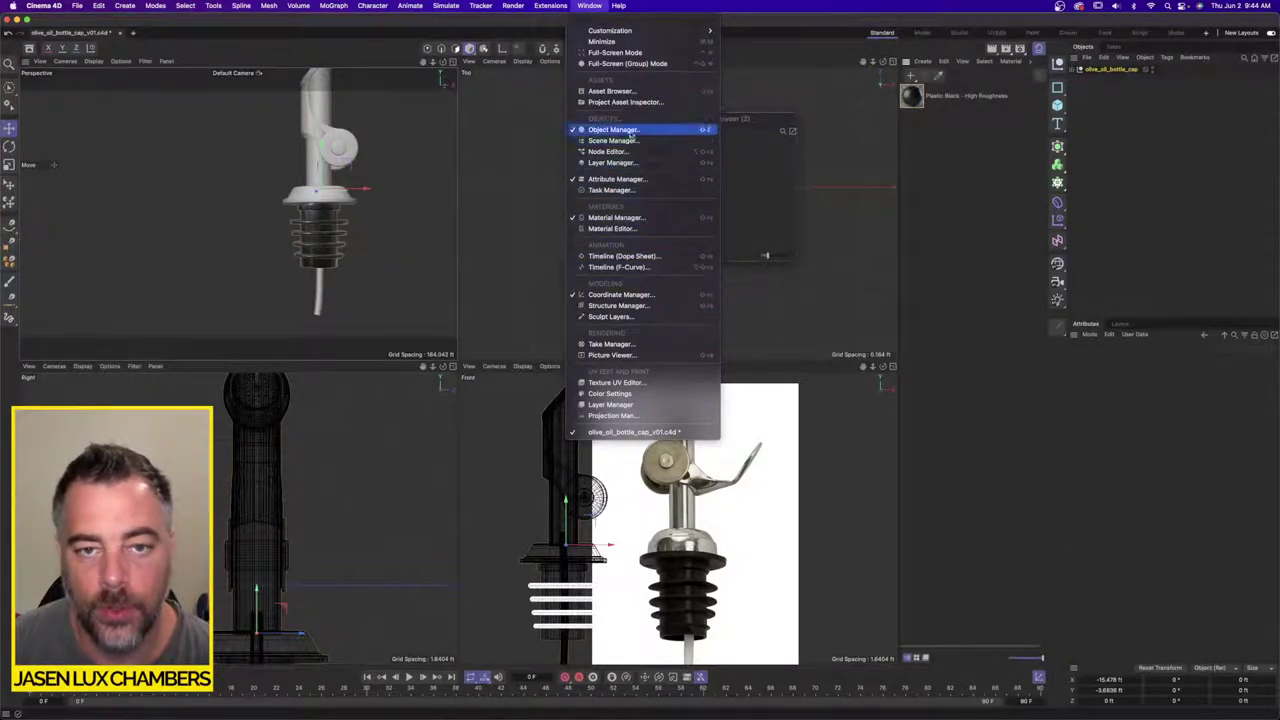
pyautogui.click(628, 92)
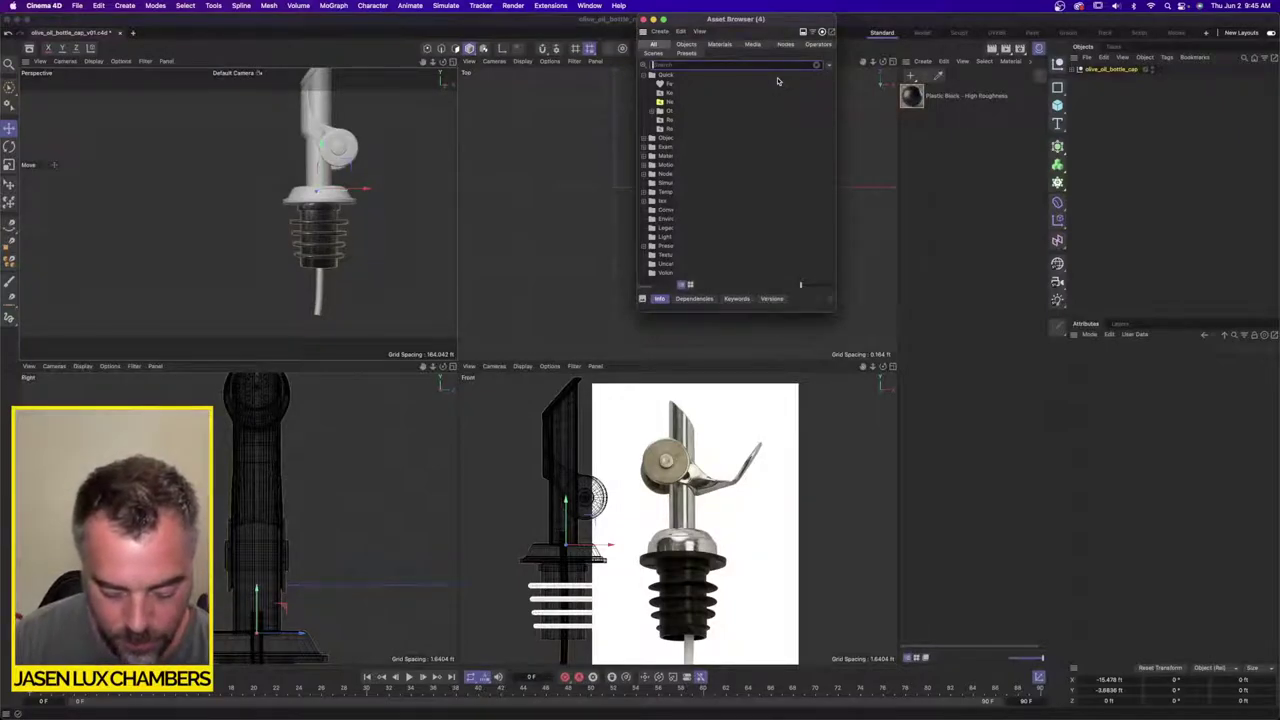
pyautogui.write('clear')
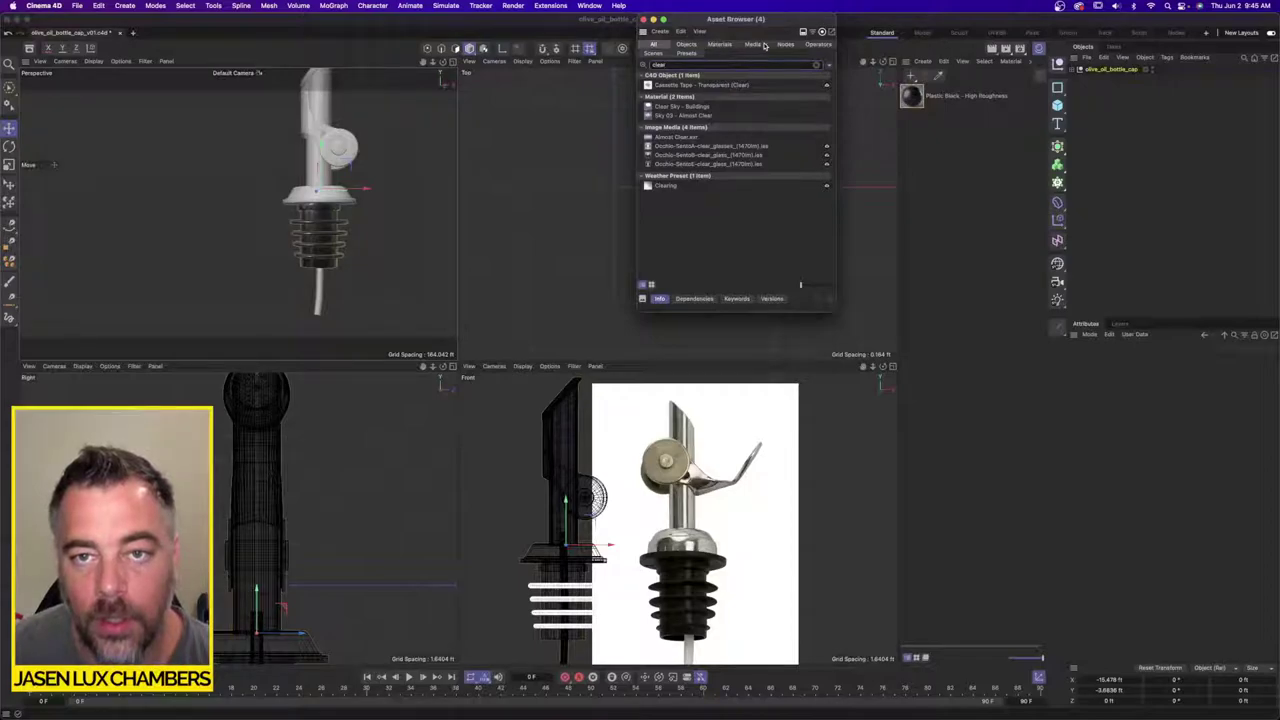
pyautogui.click(762, 45)
pyautogui.click(719, 45)
pyautogui.doubleClick(684, 63)
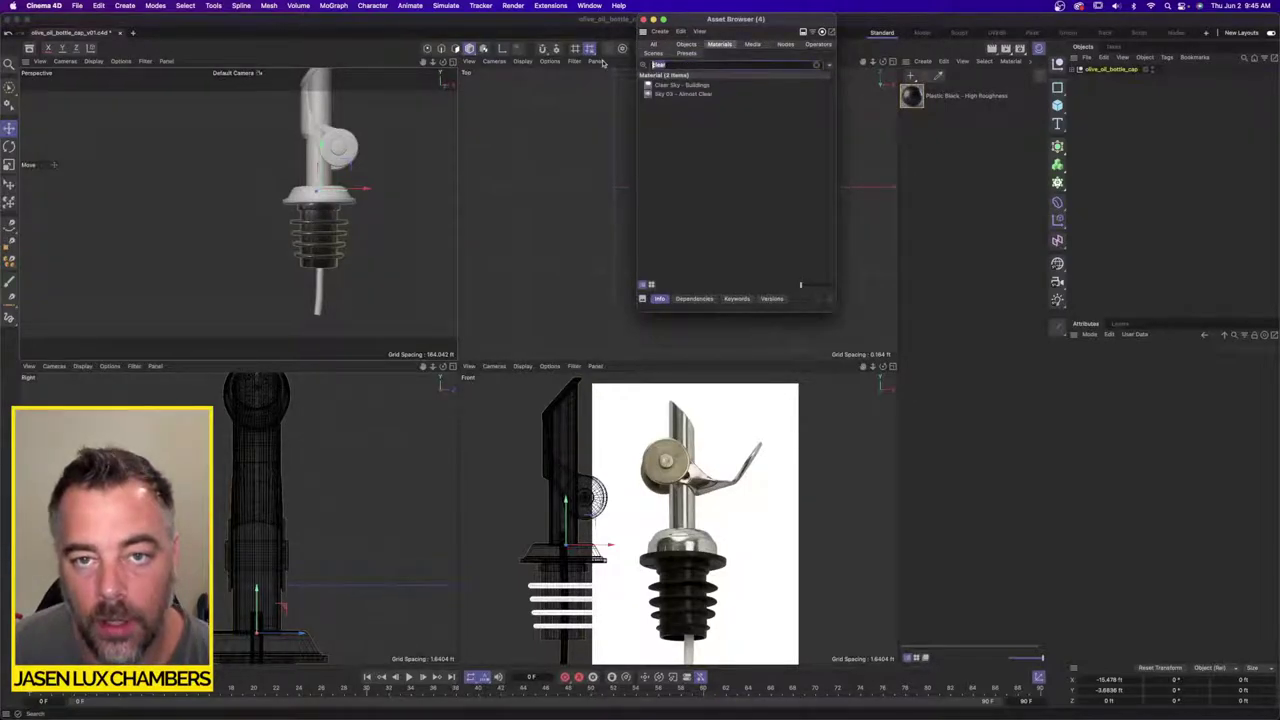
pyautogui.write('white')
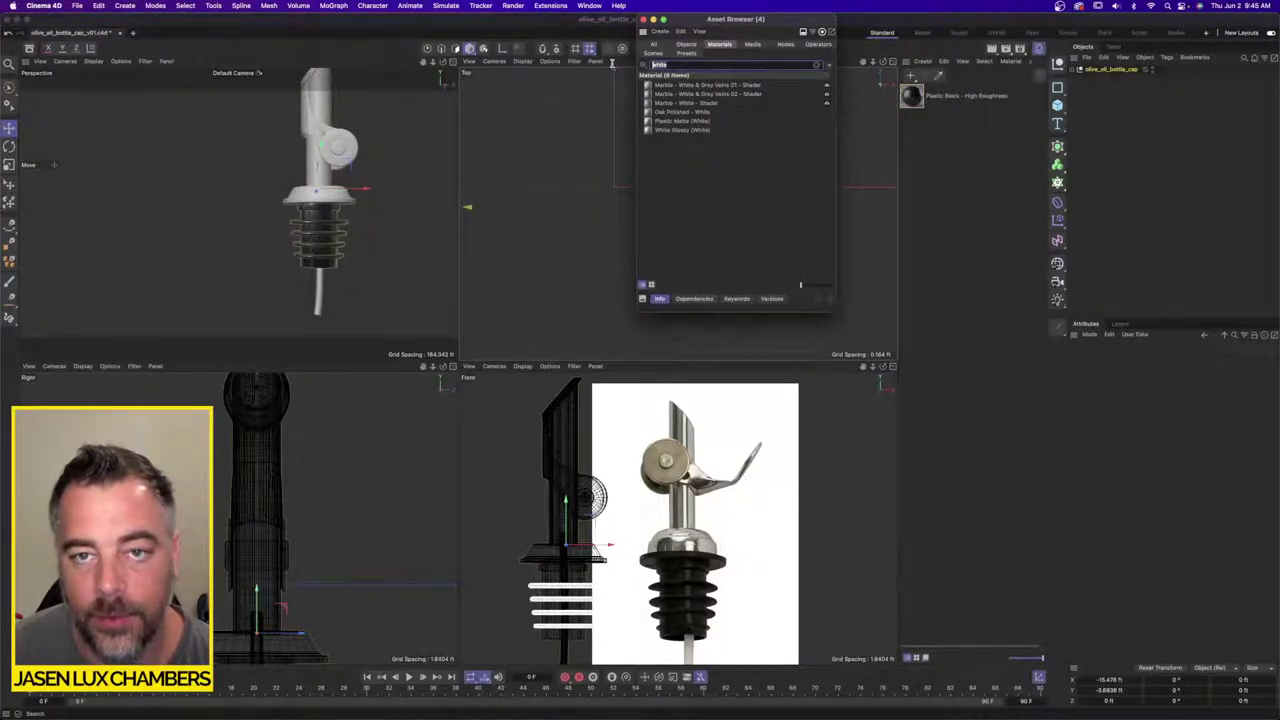
# Step: Replace the material search term with "pet" to look for a clear plastic
pyautogui.click(612, 64)
pyautogui.click(613, 65)
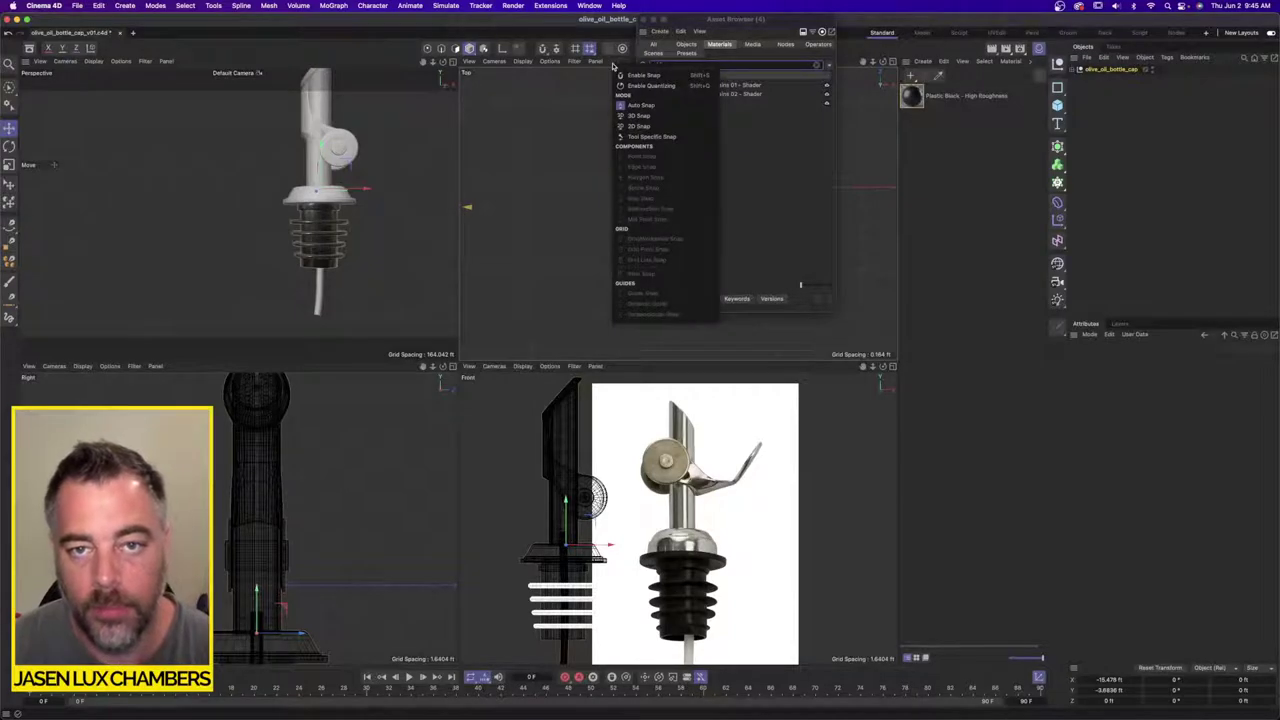
pyautogui.click(846, 161)
pyautogui.moveTo(690, 66); pyautogui.dragTo(601, 66)
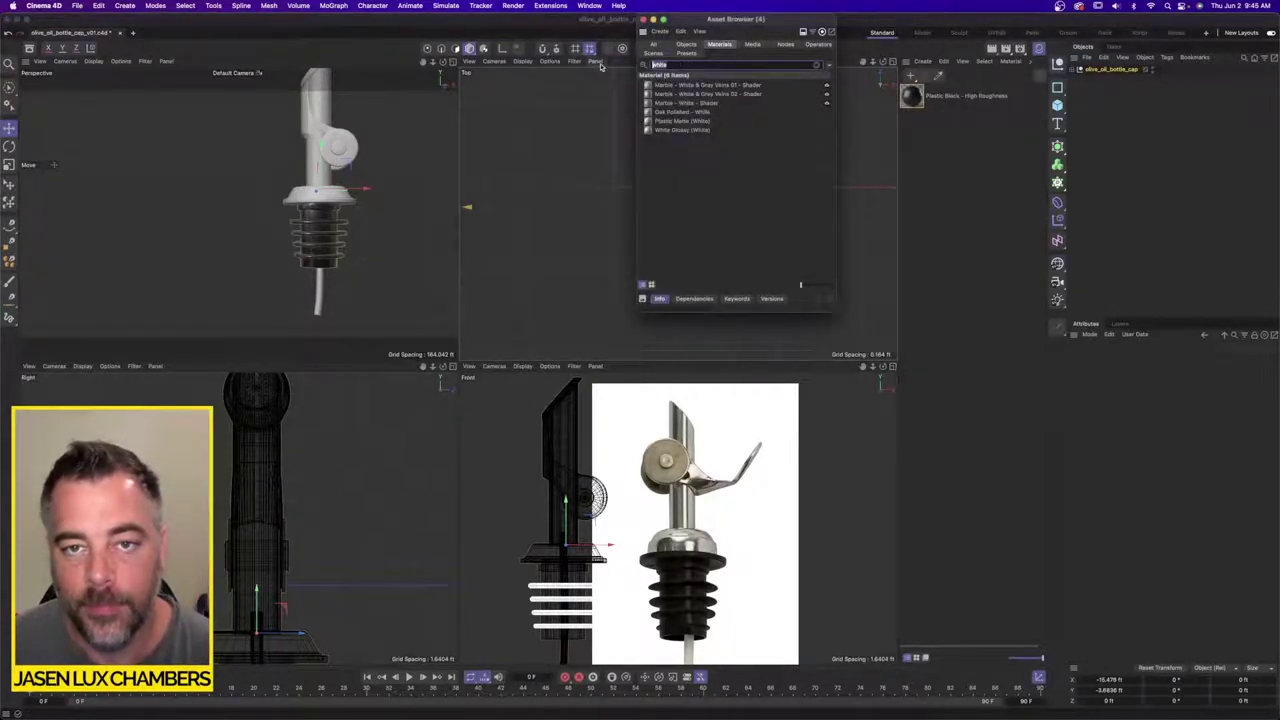
pyautogui.write('carpet')
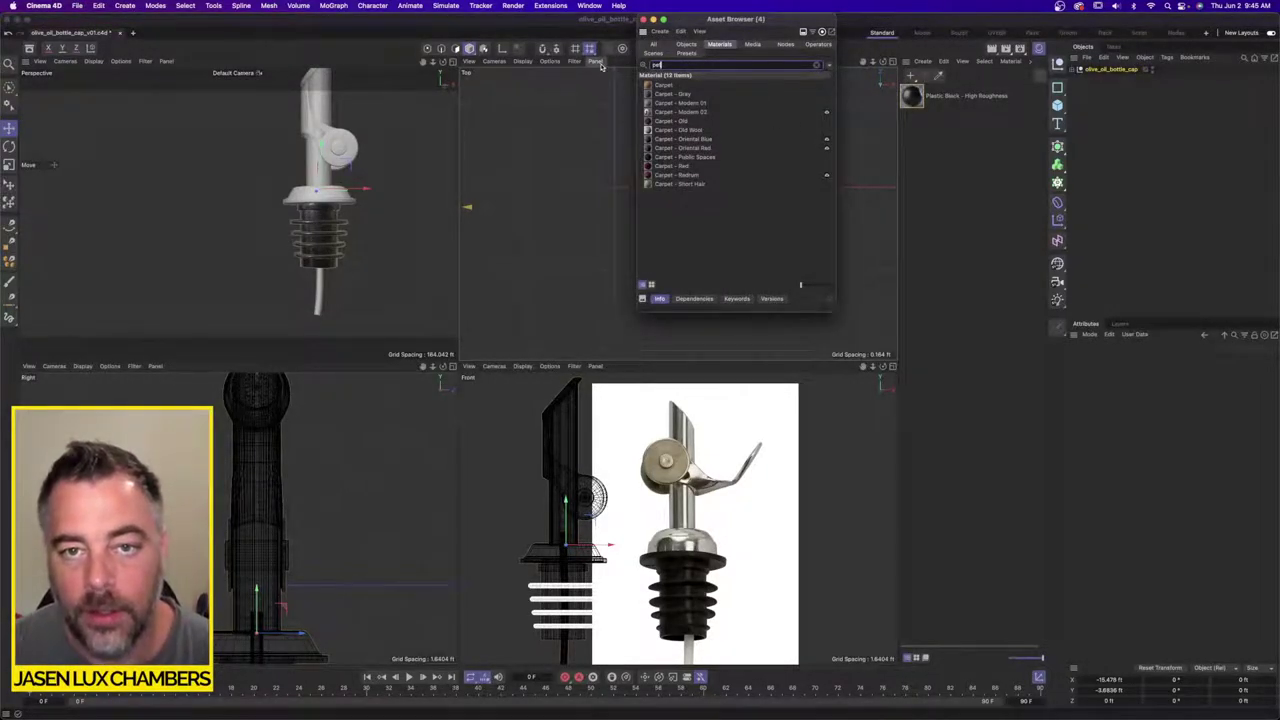
# Step: Search the Asset Browser's materials for "chrome" and add the Chrome material to the scene
pyautogui.click(621, 67)
pyautogui.moveTo(668, 65); pyautogui.dragTo(630, 63)
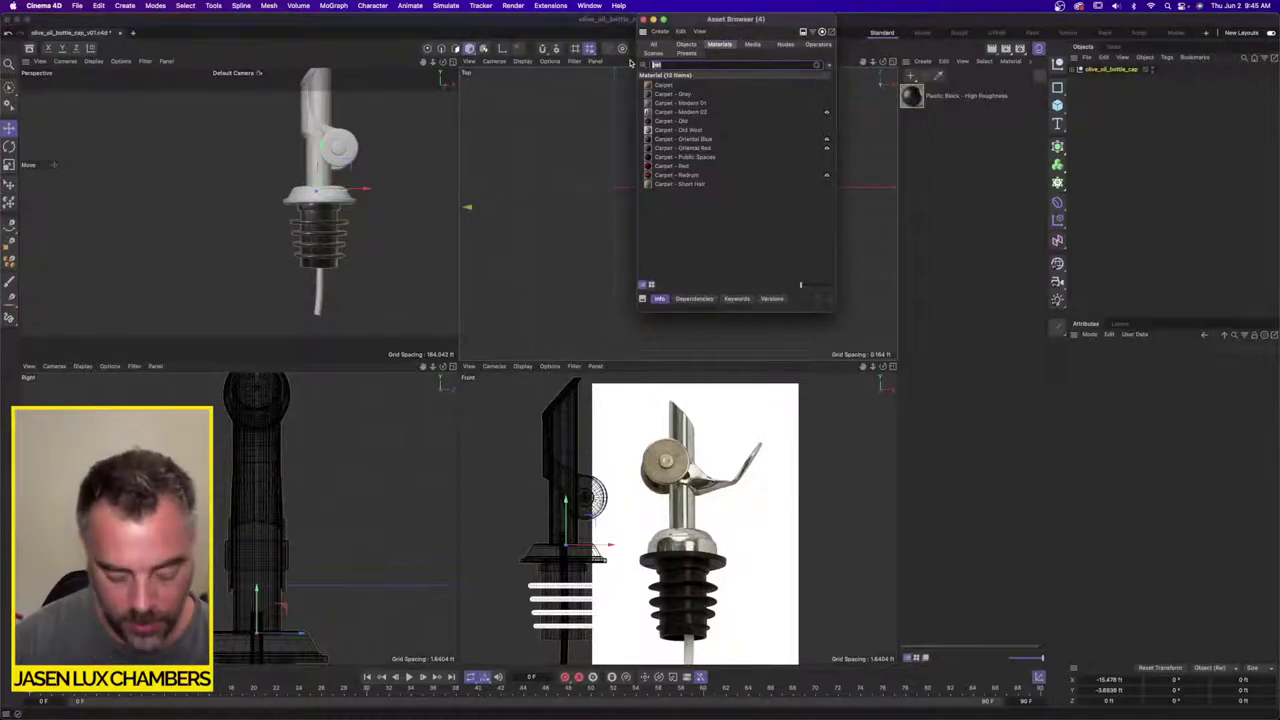
pyautogui.write('chrome')
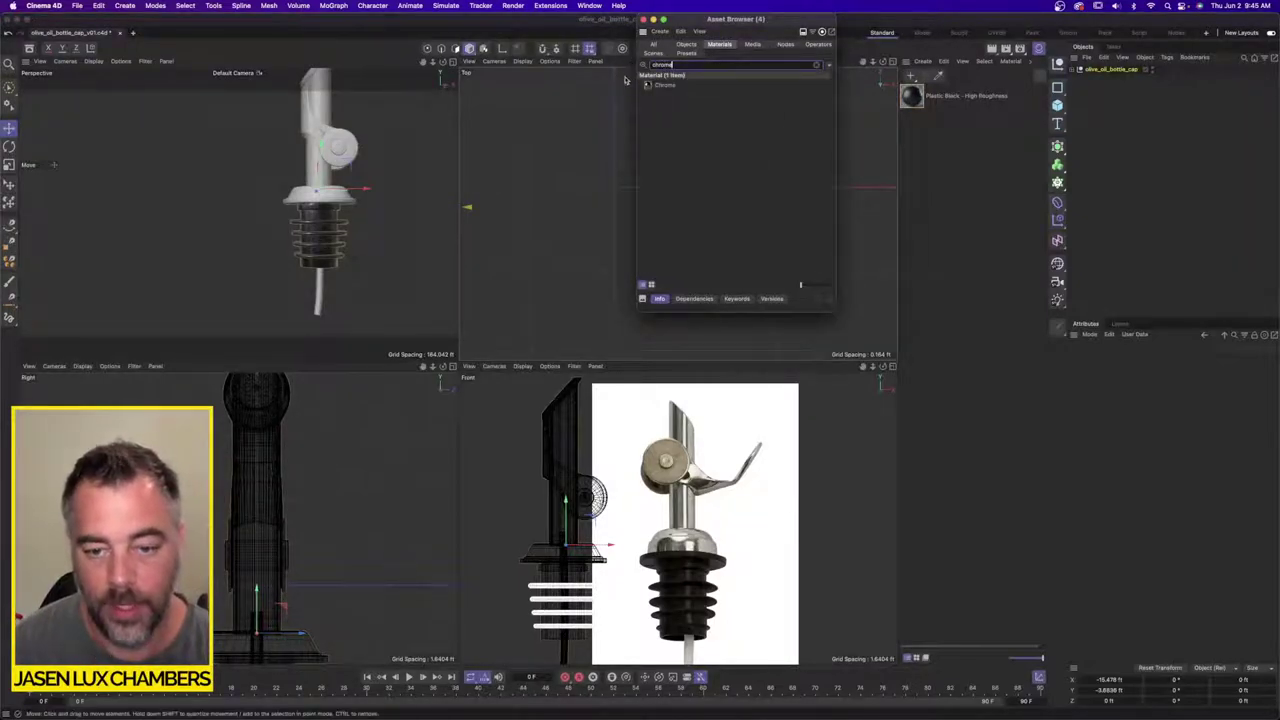
pyautogui.doubleClick(640, 84)
# Step: Search the Asset Browser's materials for "metal" and enlarge the preview thumbnails of the results
pyautogui.moveTo(691, 66); pyautogui.dragTo(634, 66)
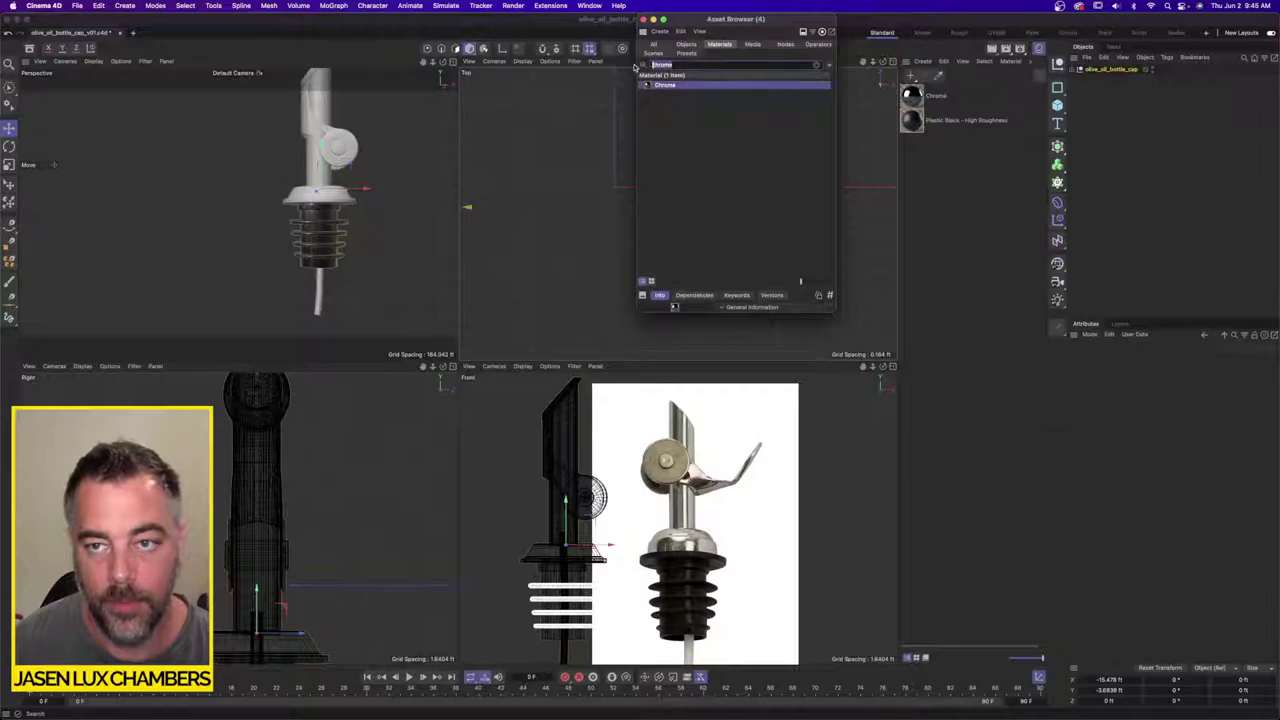
pyautogui.write('metal')
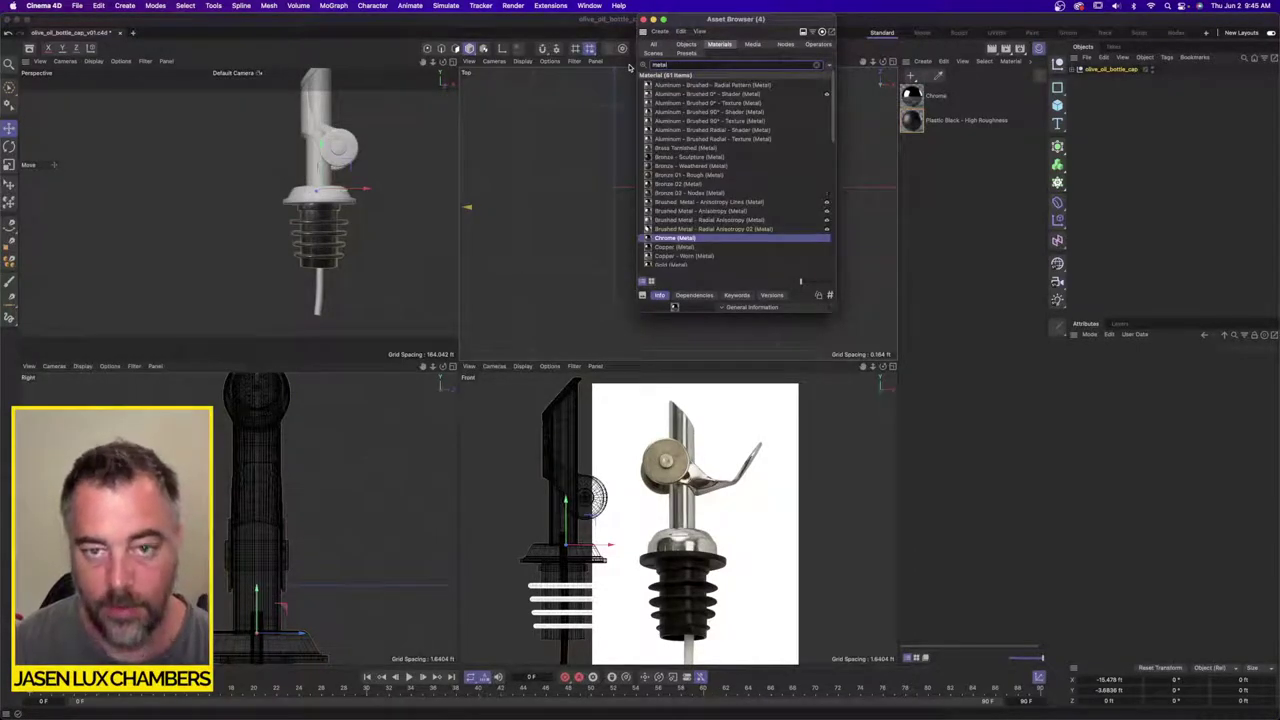
pyautogui.moveTo(800, 281); pyautogui.dragTo(806, 281)
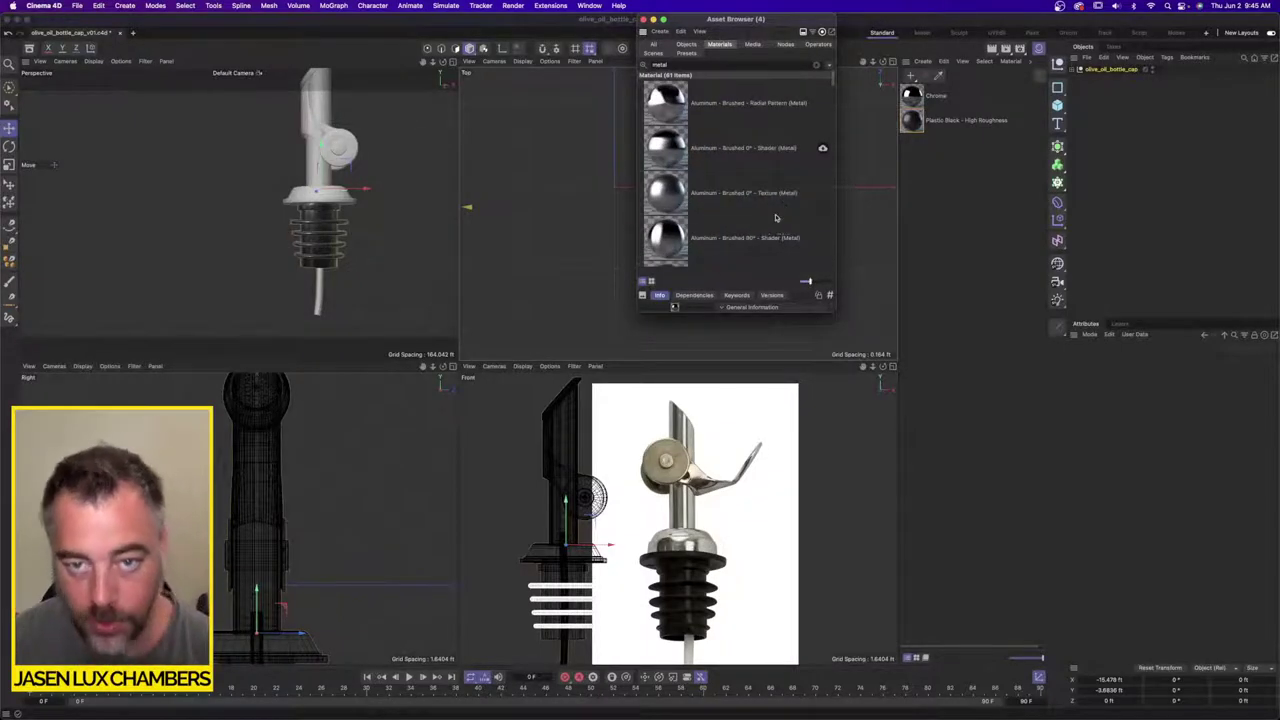
# Step: Browse the metal material previews, add the Metal Parts material to the scene, and close the open Asset Browser windows
pyautogui.scroll(-5, 772, 213)
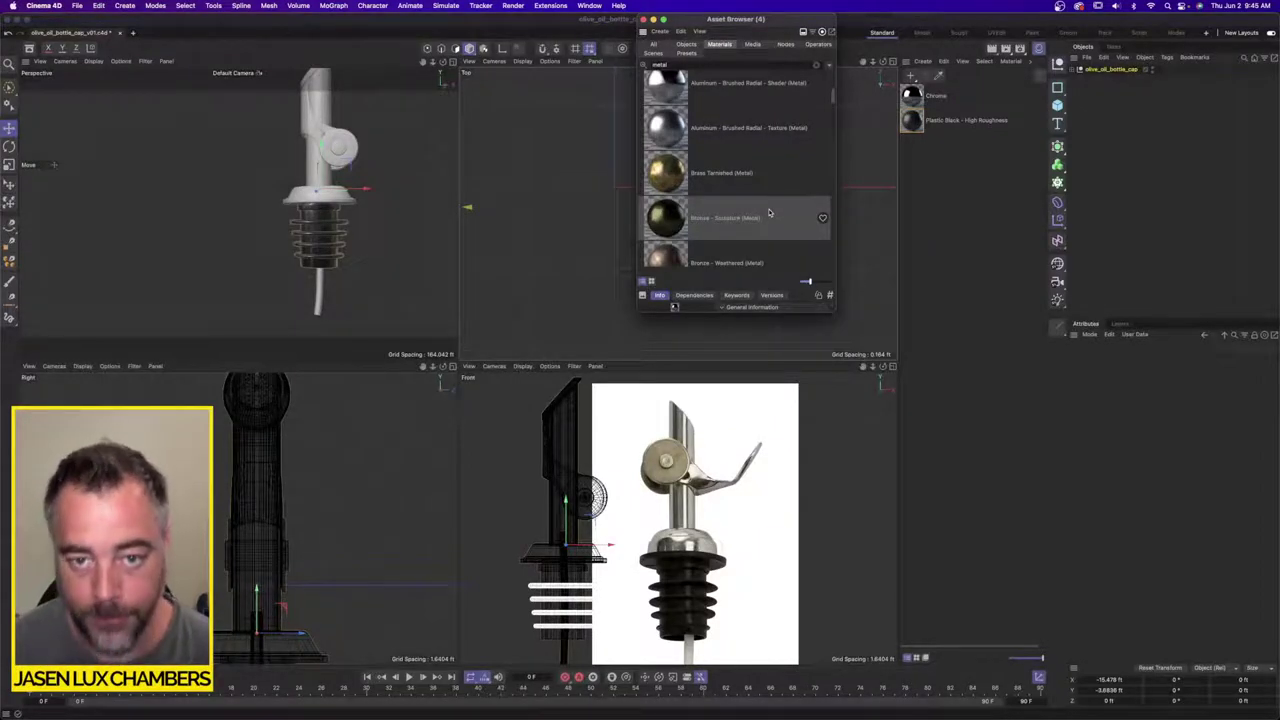
pyautogui.scroll(-5, 769, 213)
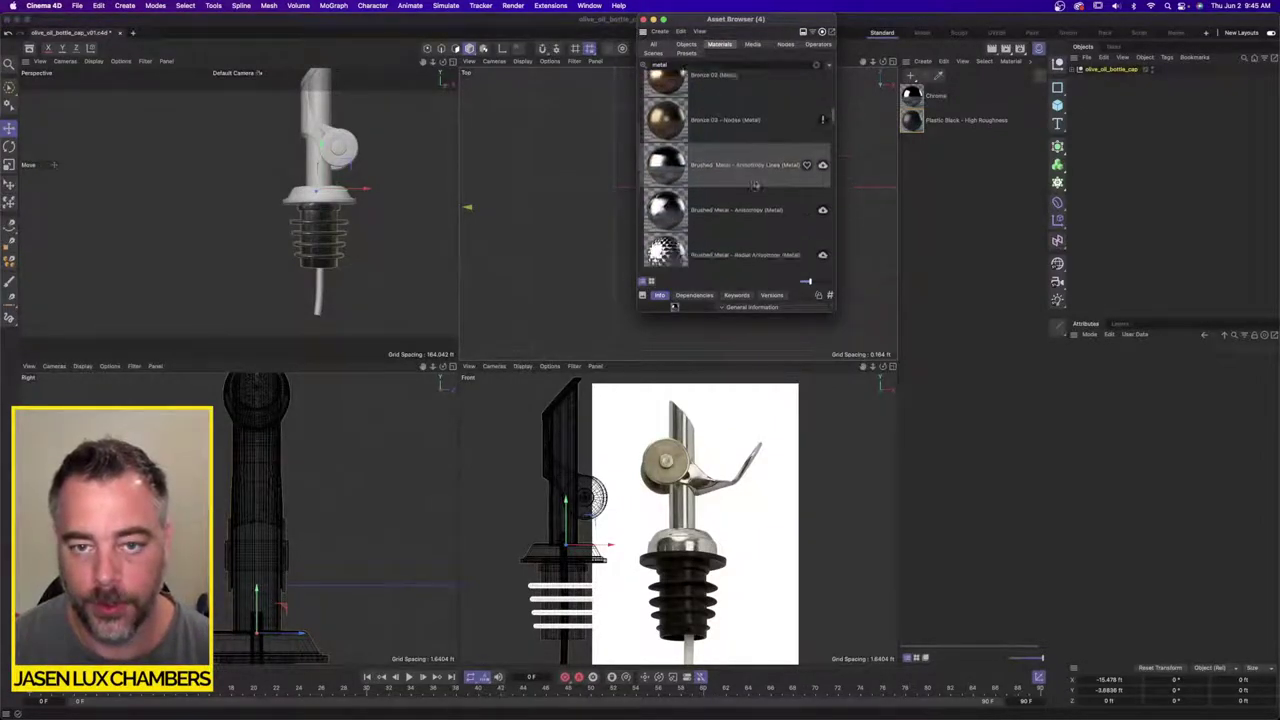
pyautogui.scroll(-8, 755, 185)
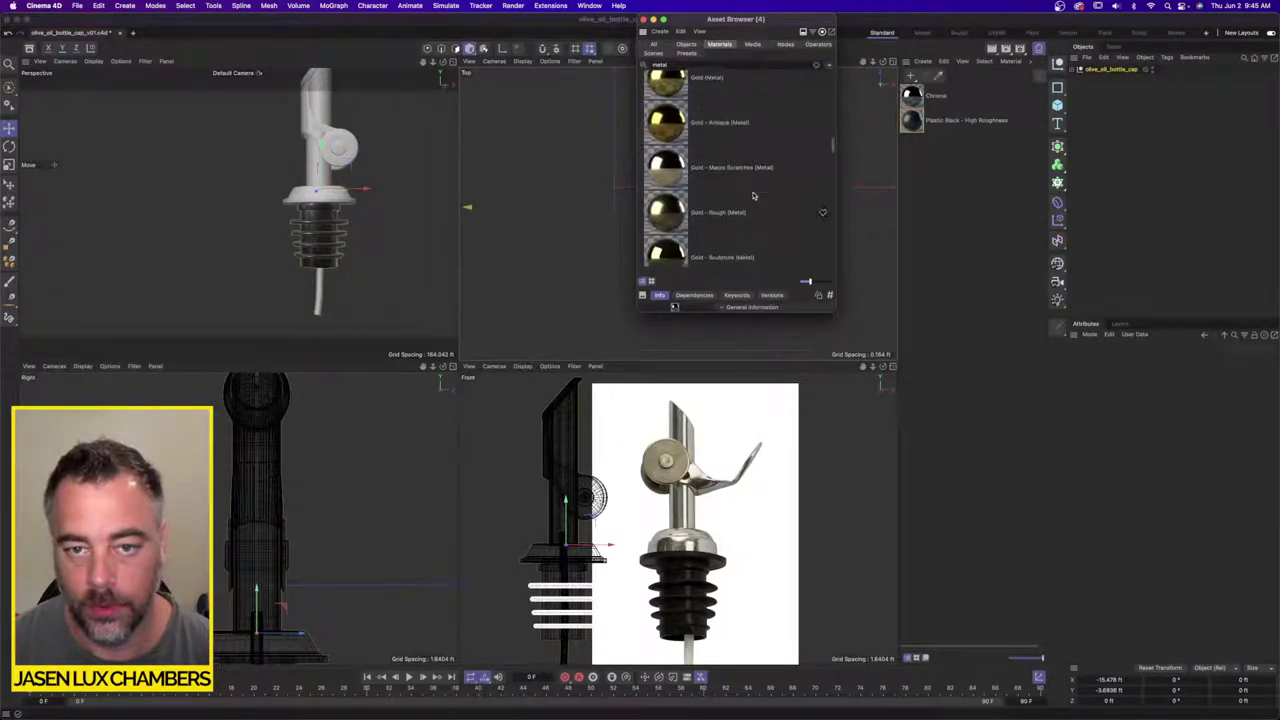
pyautogui.scroll(-8, 754, 195)
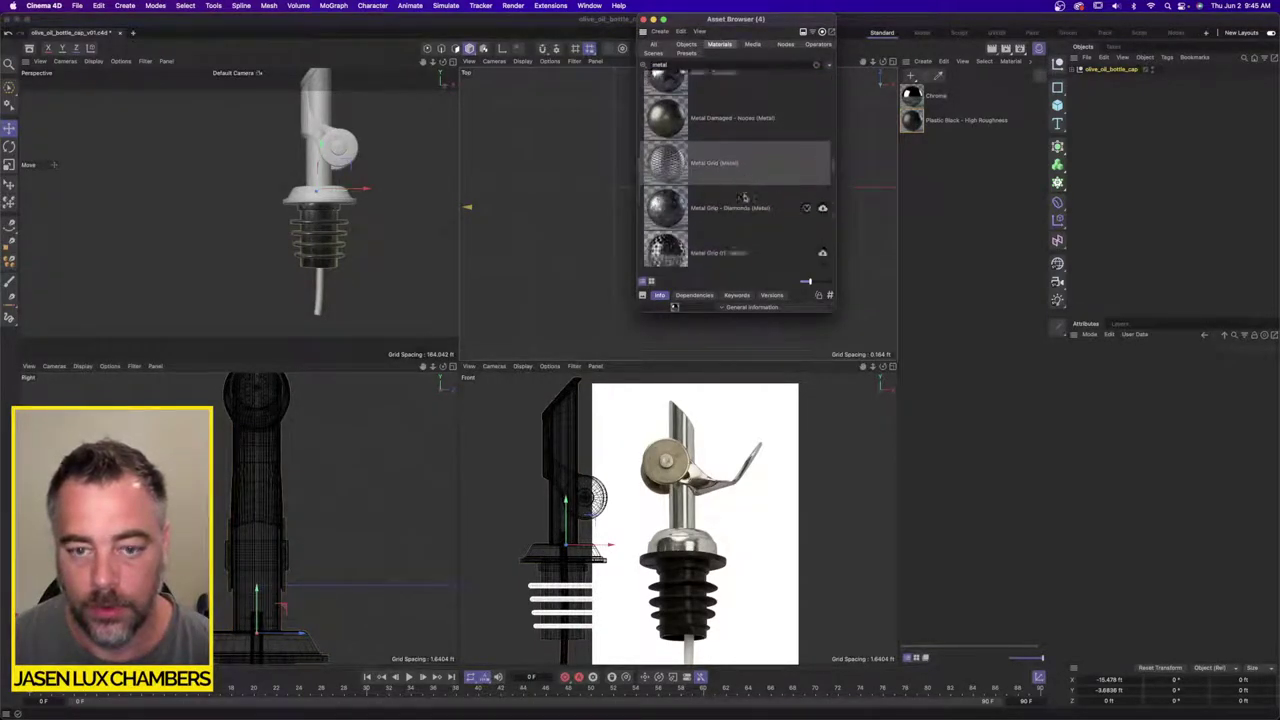
pyautogui.scroll(-6, 743, 197)
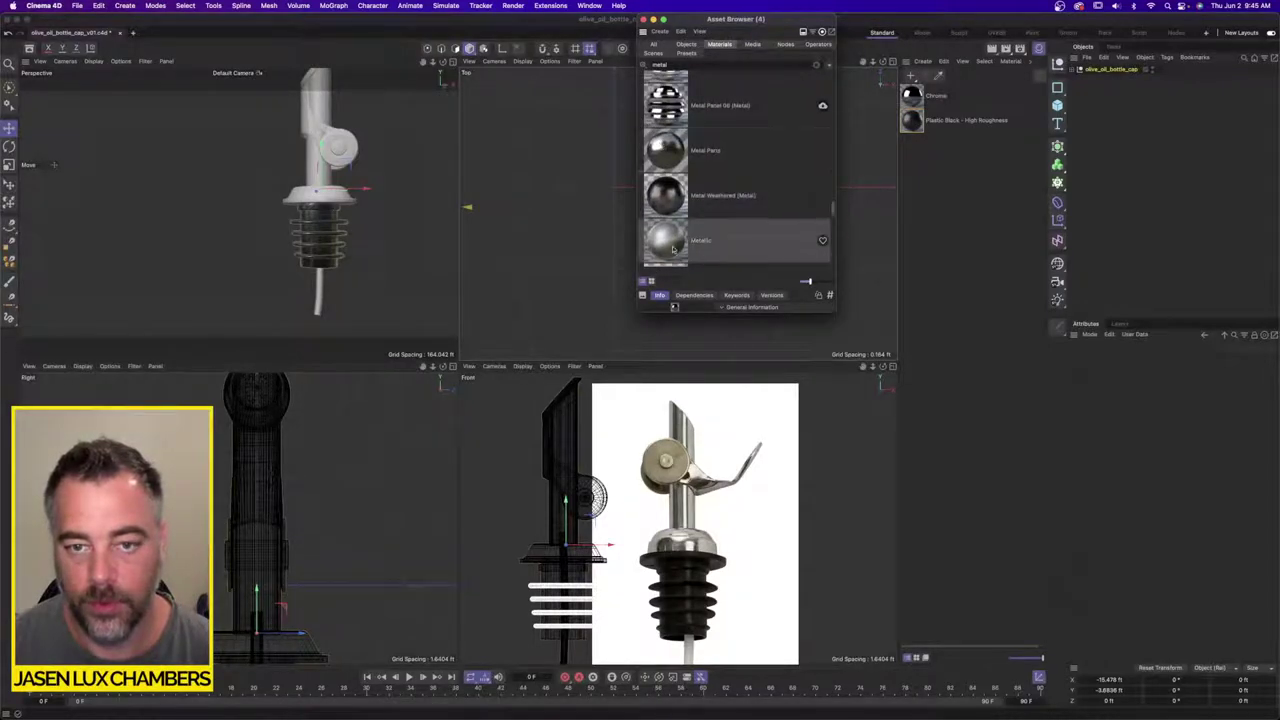
pyautogui.scroll(-1, 769, 207)
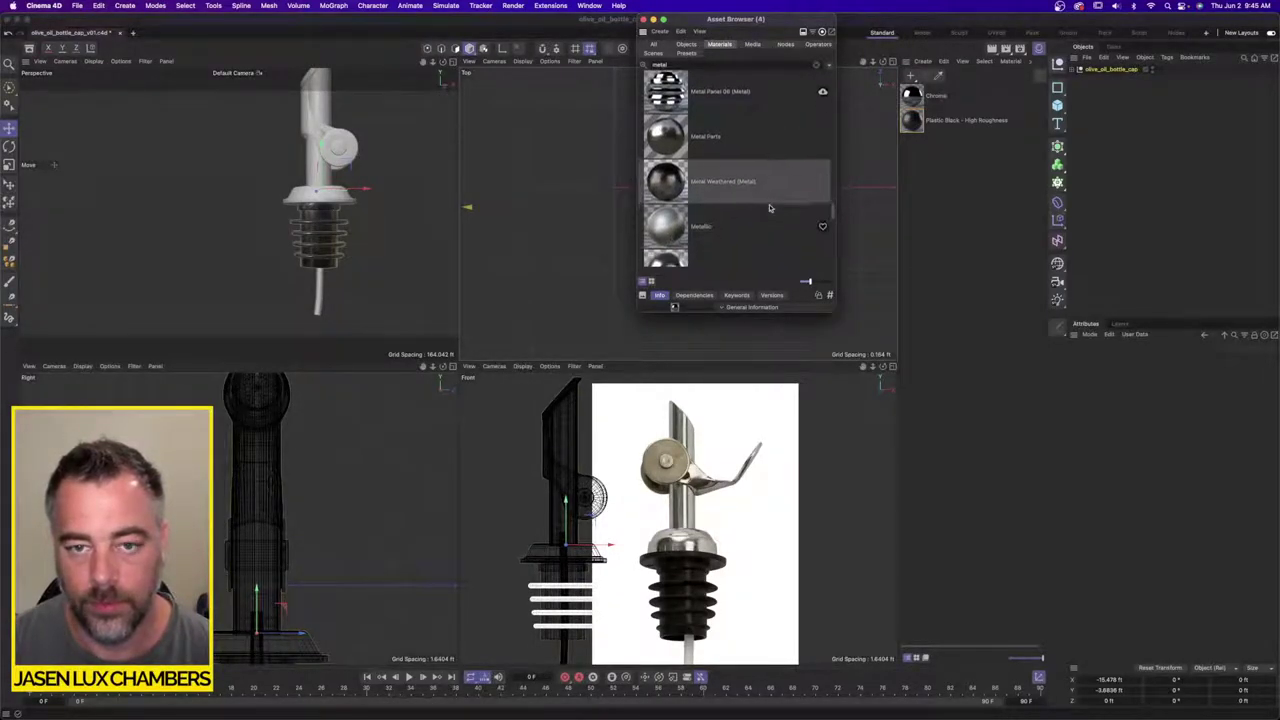
pyautogui.scroll(-5, 769, 207)
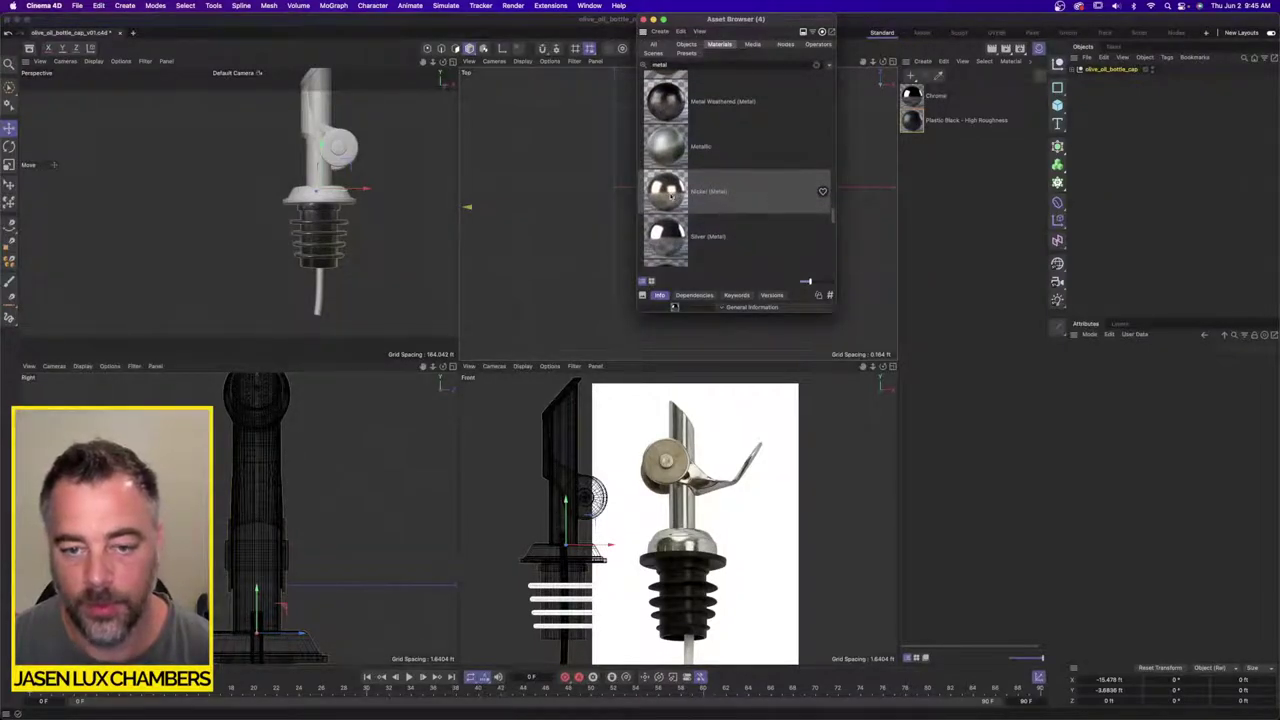
pyautogui.scroll(-12, 700, 195)
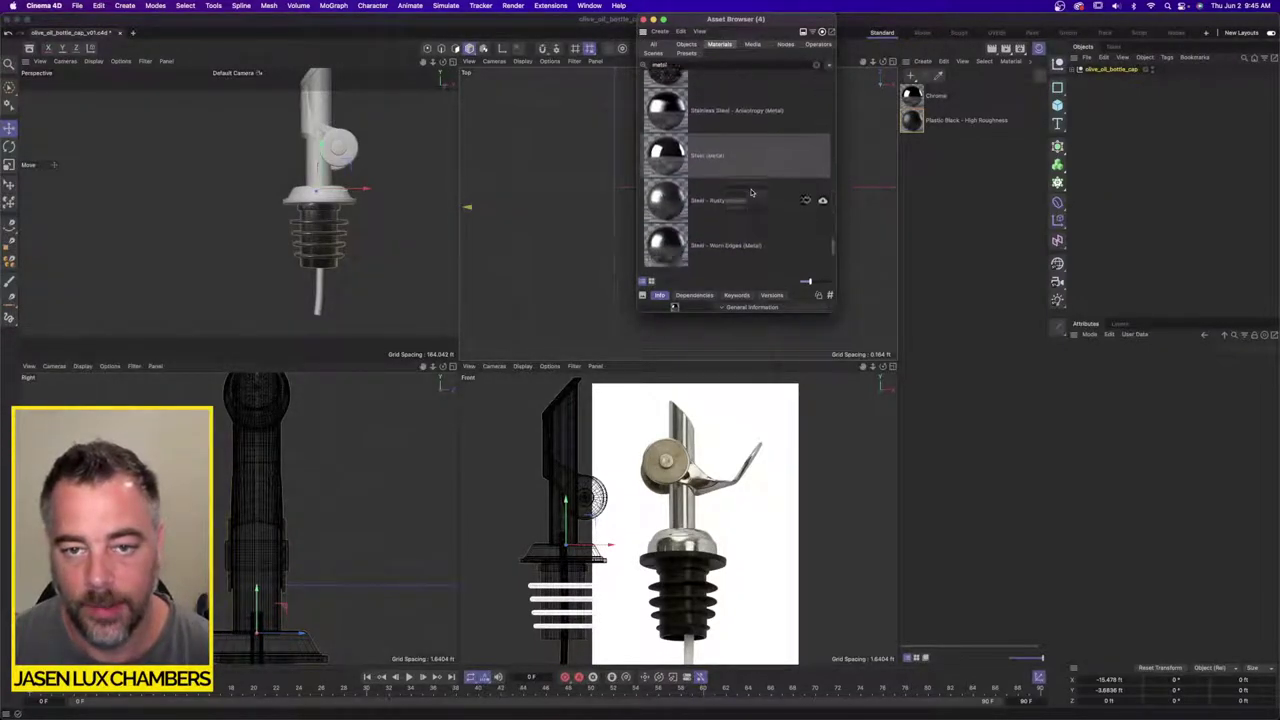
pyautogui.scroll(-10, 752, 192)
pyautogui.scroll(10, 752, 193)
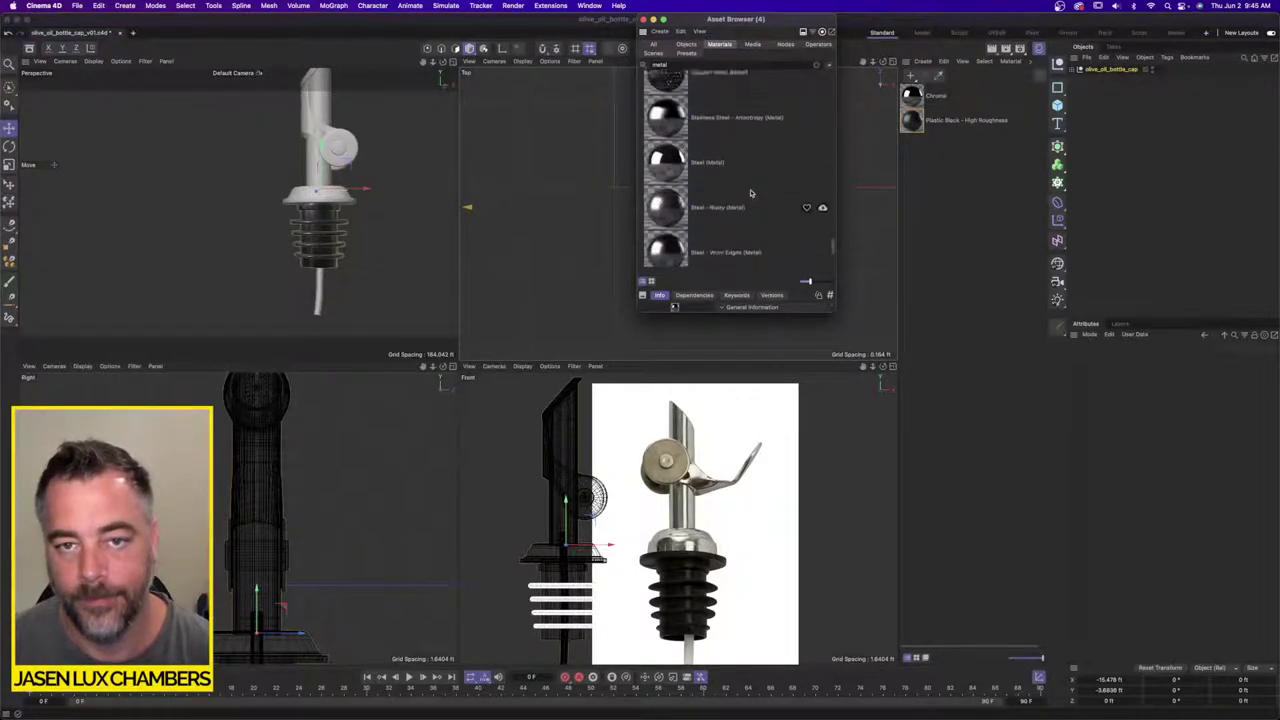
pyautogui.scroll(5, 751, 193)
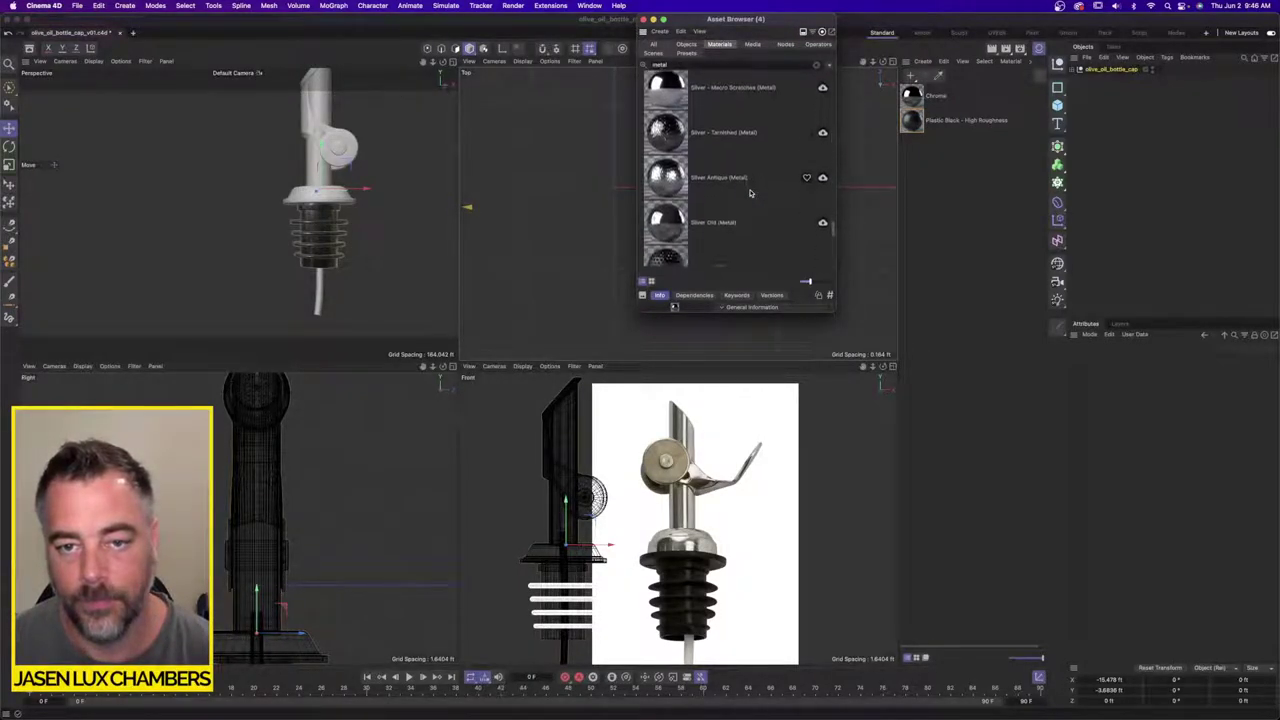
pyautogui.scroll(5, 750, 193)
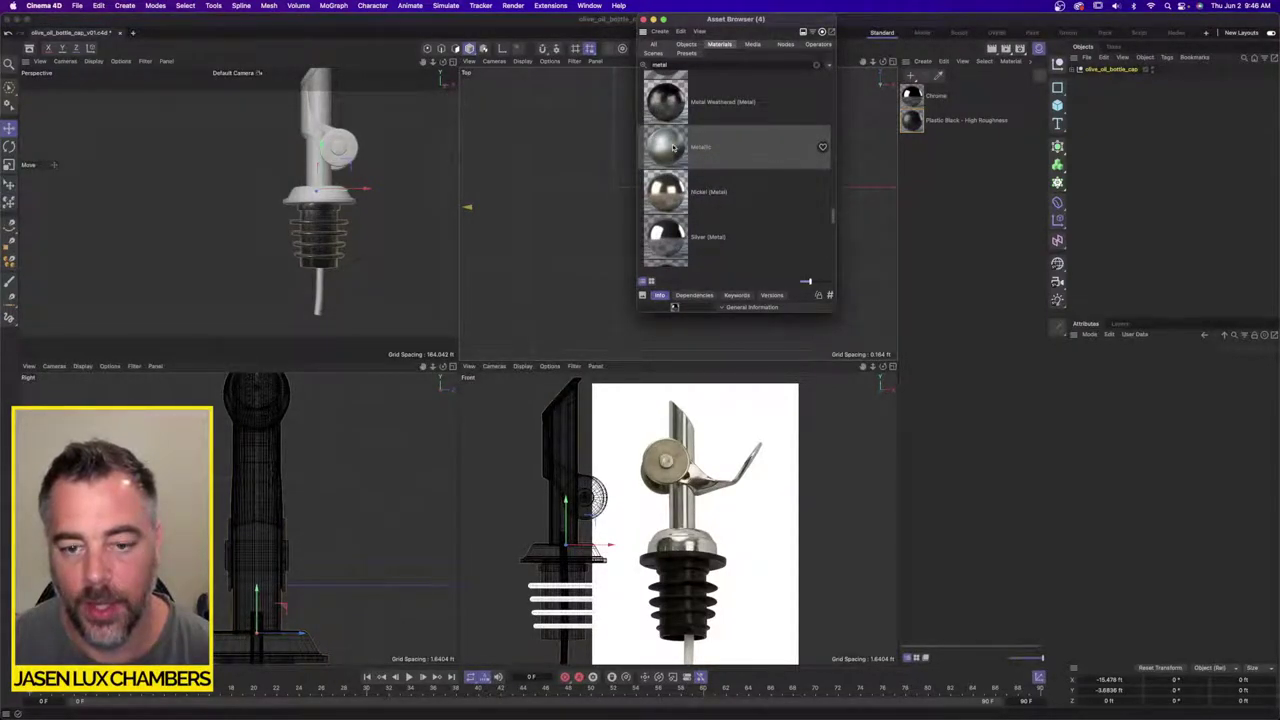
pyautogui.scroll(3, 700, 160)
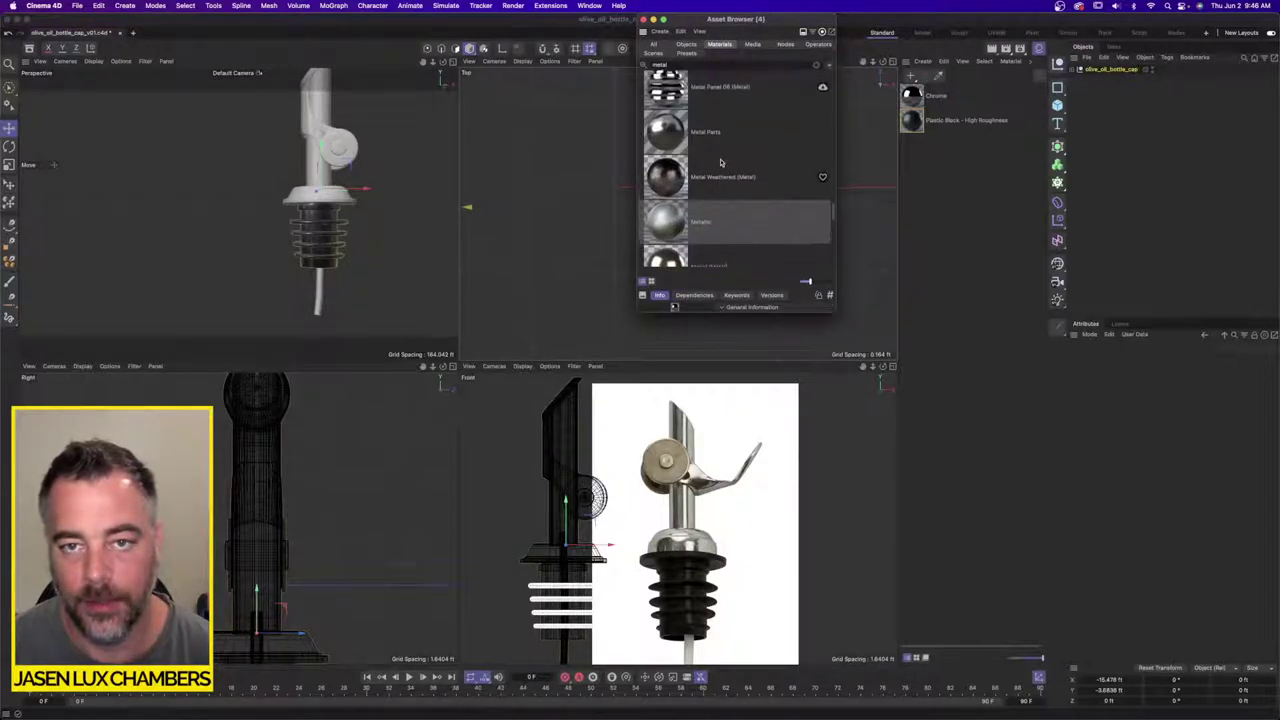
pyautogui.doubleClick(717, 138)
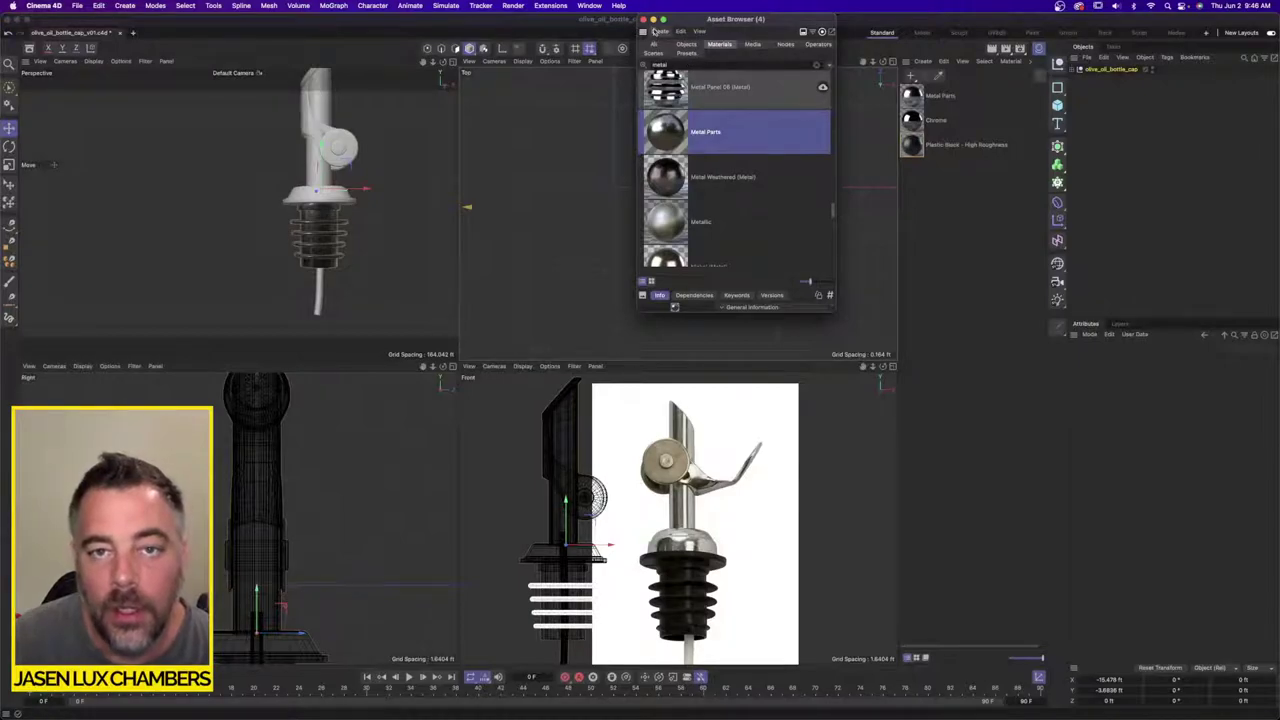
pyautogui.click(643, 20)
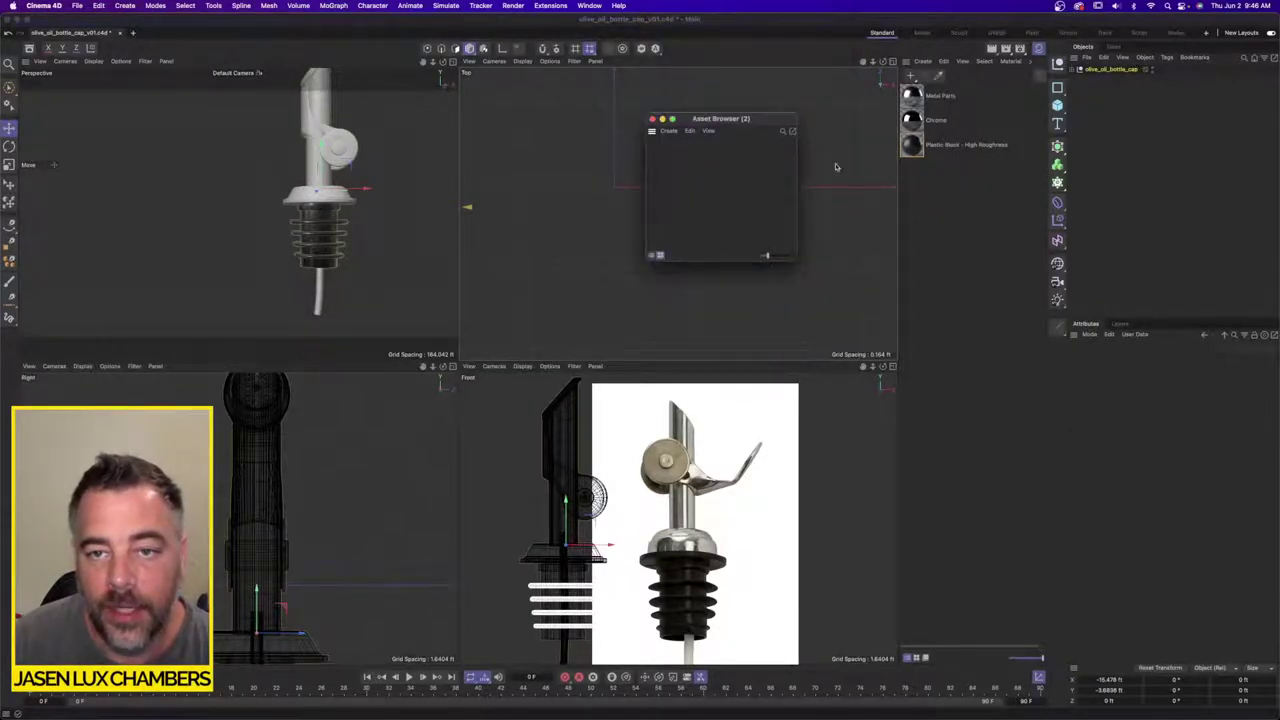
pyautogui.click(652, 119)
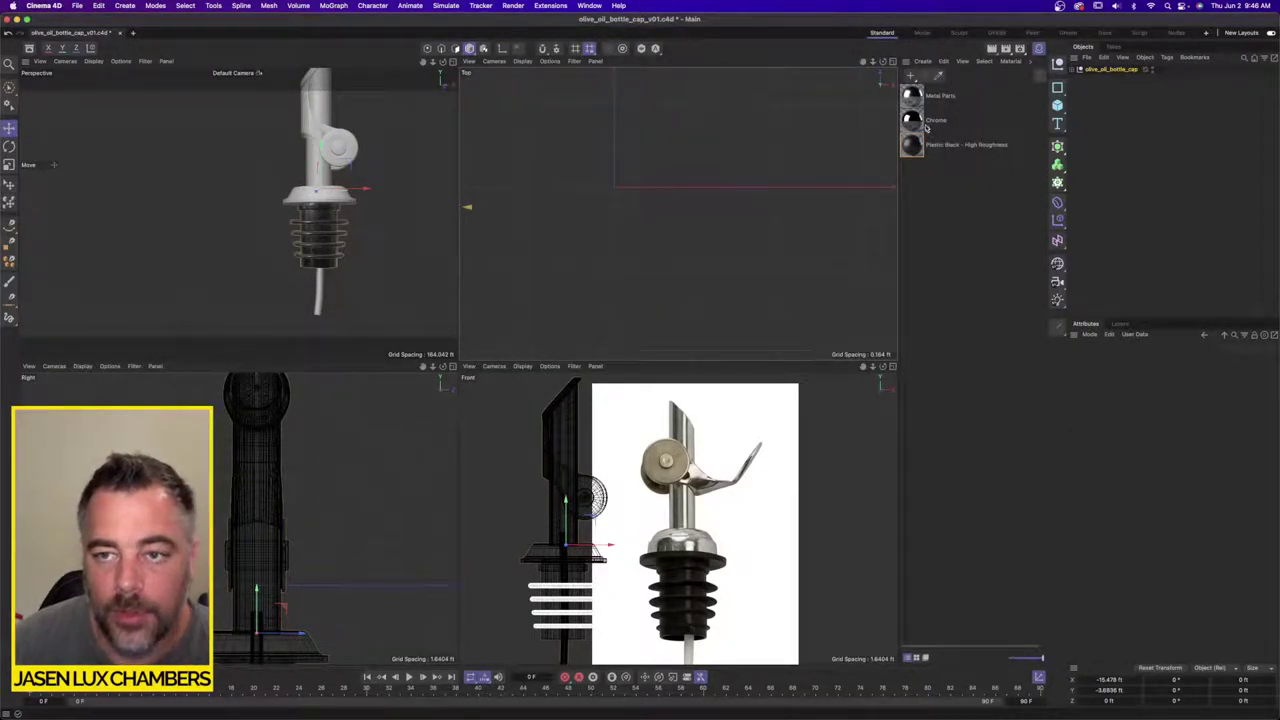
# Step: Apply Metal Parts to the round hinge disc beside the spout and Chrome to the whole olive_oil_bottle_cap group
pyautogui.click(913, 97)
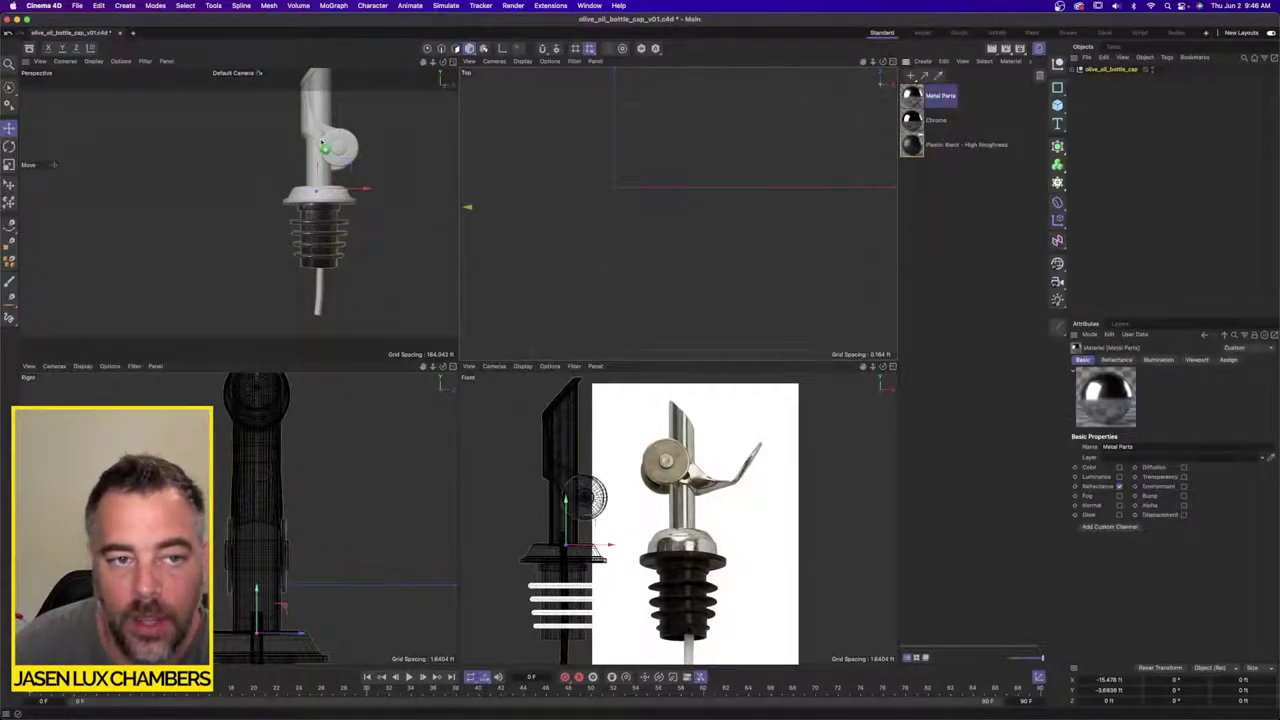
pyautogui.moveTo(355, 146); pyautogui.dragTo(356, 147)
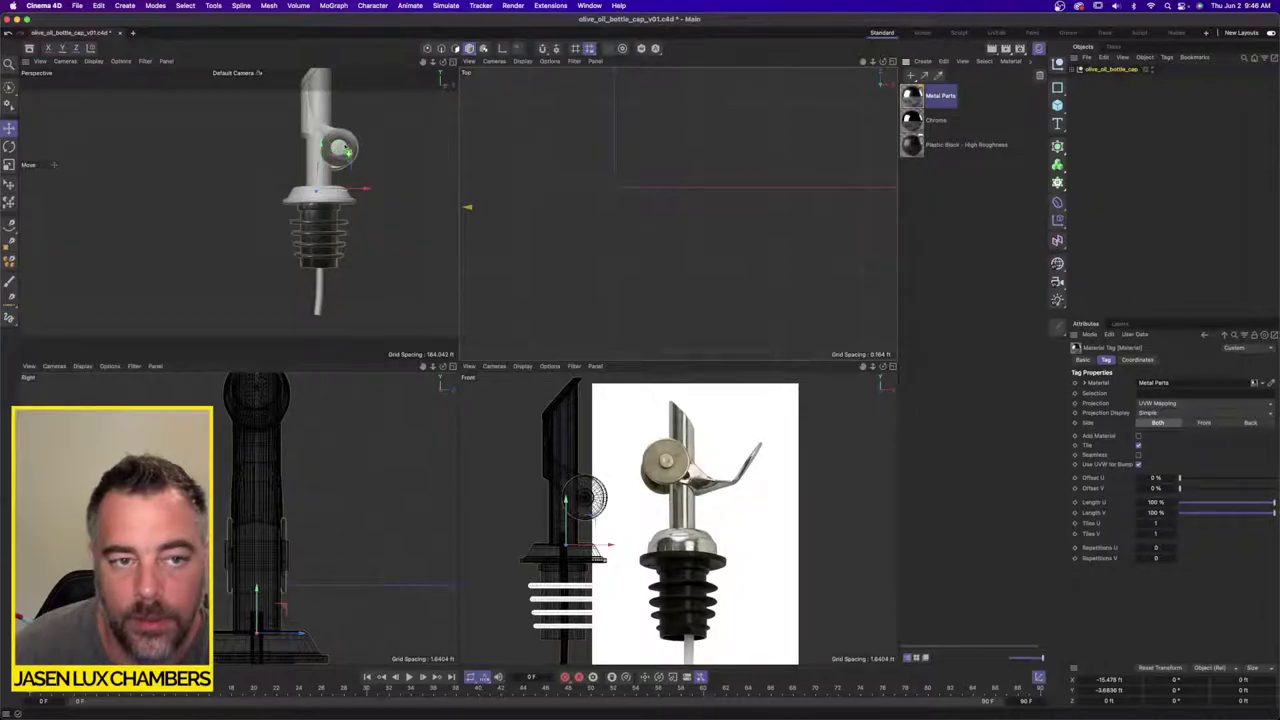
pyautogui.keyDown('alt'); pyautogui.moveTo(370, 188); pyautogui.dragTo(338, 202); pyautogui.keyUp('alt')
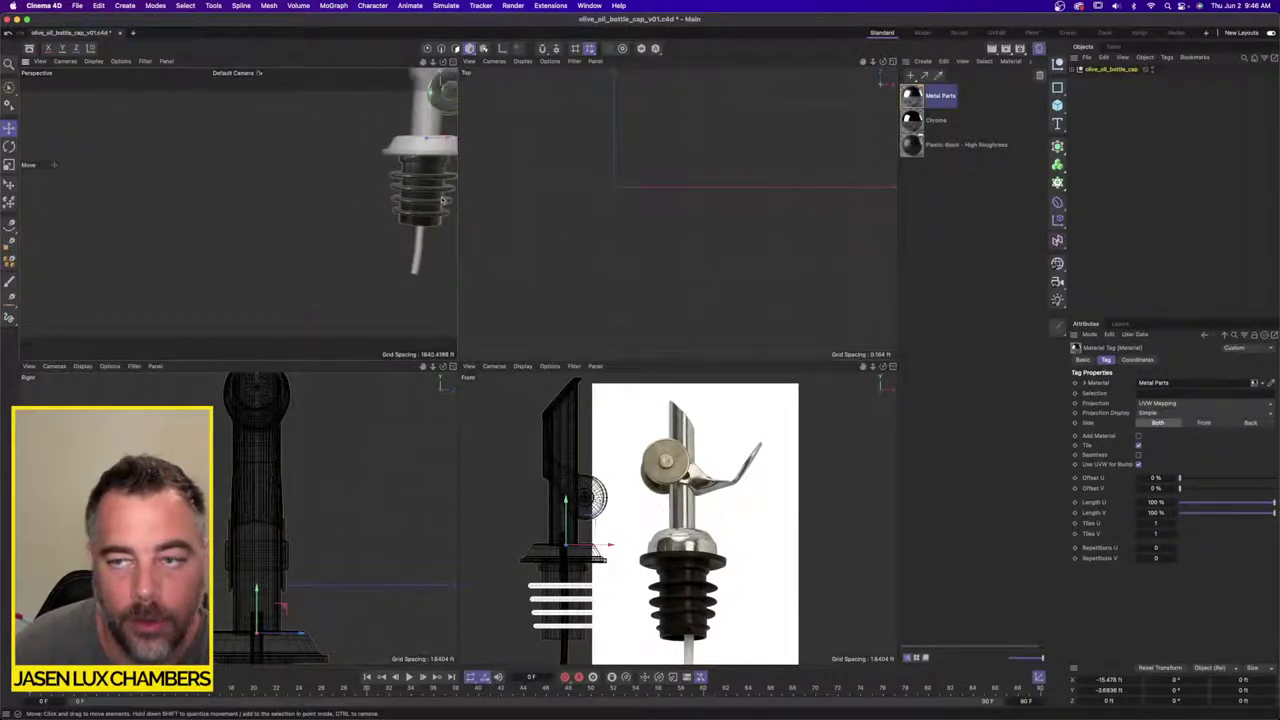
pyautogui.moveTo(914, 121); pyautogui.dragTo(1094, 74)
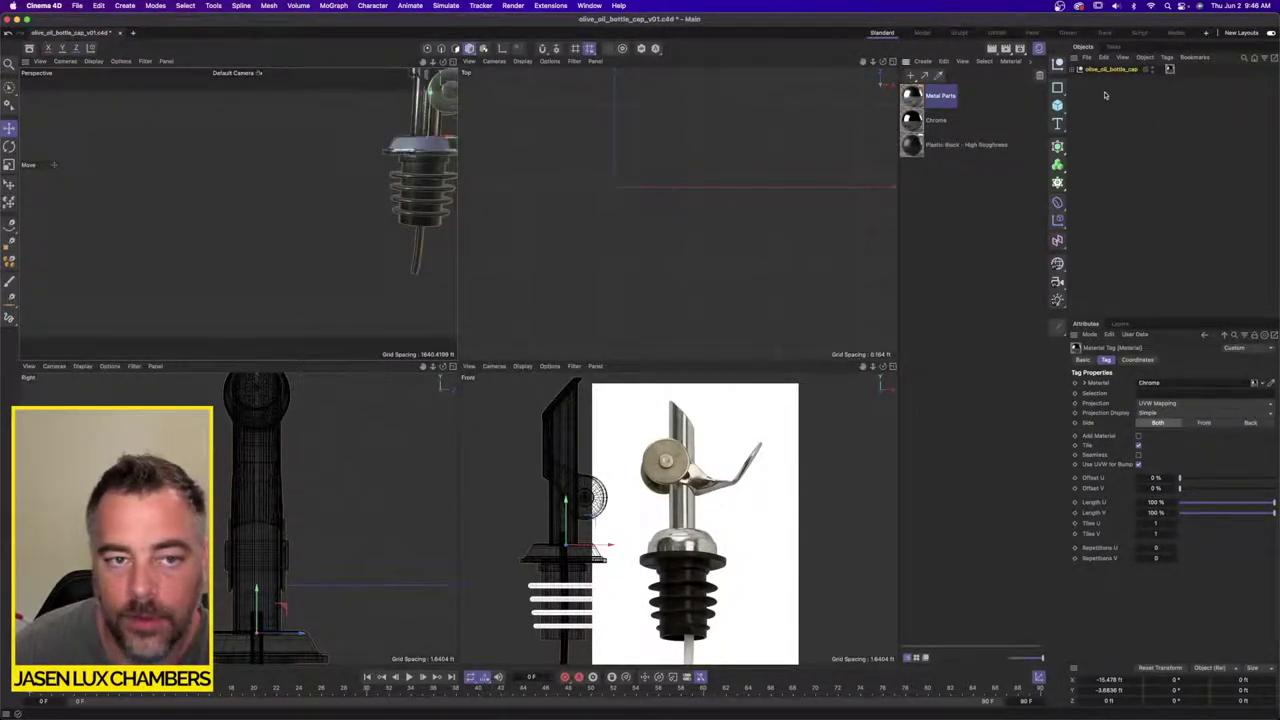
pyautogui.keyDown('alt'); pyautogui.moveTo(370, 175); pyautogui.dragTo(280, 205); pyautogui.keyUp('alt')
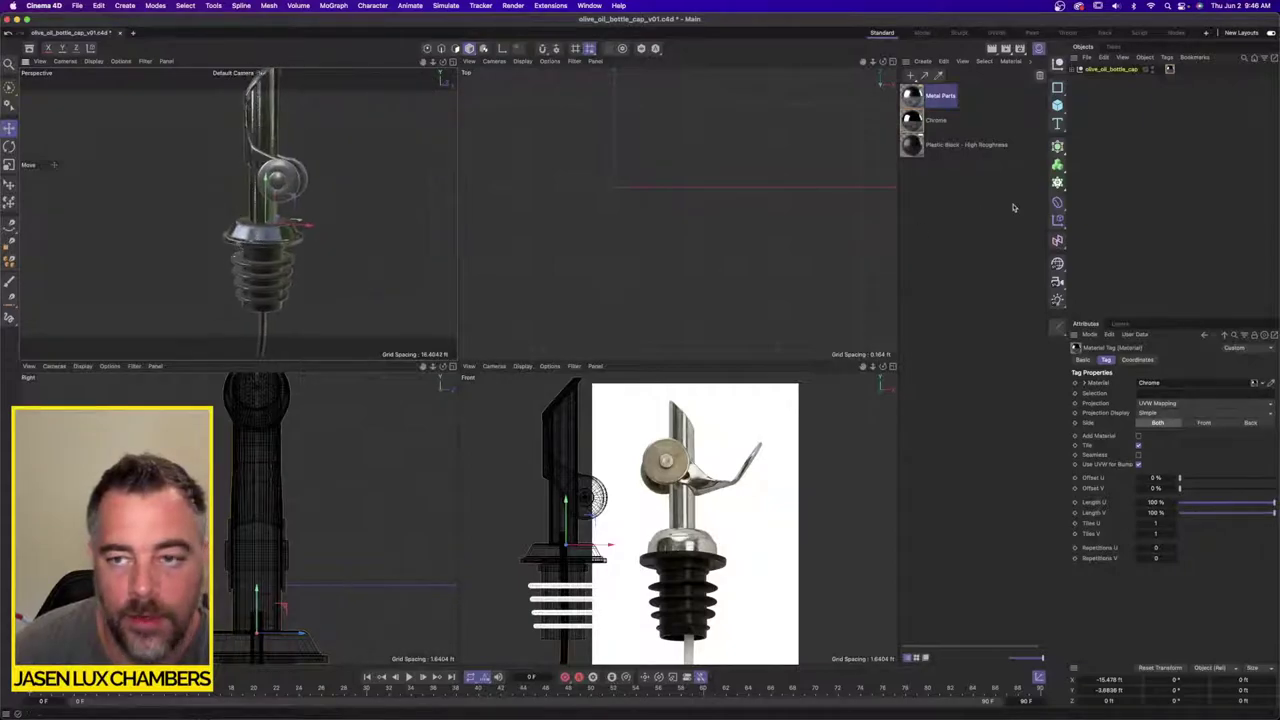
# Step: Create a new standard material and apply it to the thin tube below the stopper
pyautogui.doubleClick(957, 200)
pyautogui.moveTo(341, 253); pyautogui.dragTo(264, 336)
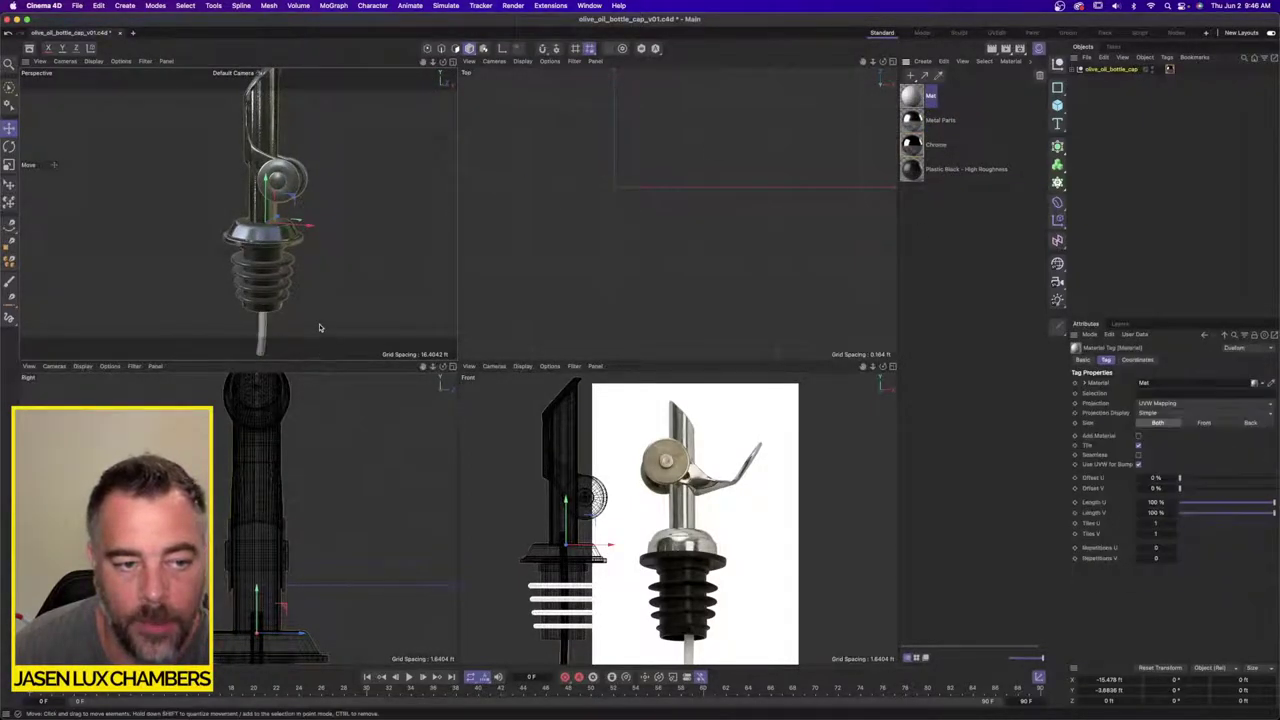
pyautogui.keyDown('alt'); pyautogui.moveTo(320, 326); pyautogui.dragTo(328, 242, button='middle'); pyautogui.keyUp('alt')
# Step: Enable transparency on the tube's new material and set its refraction preset to PET
pyautogui.doubleClick(912, 98)
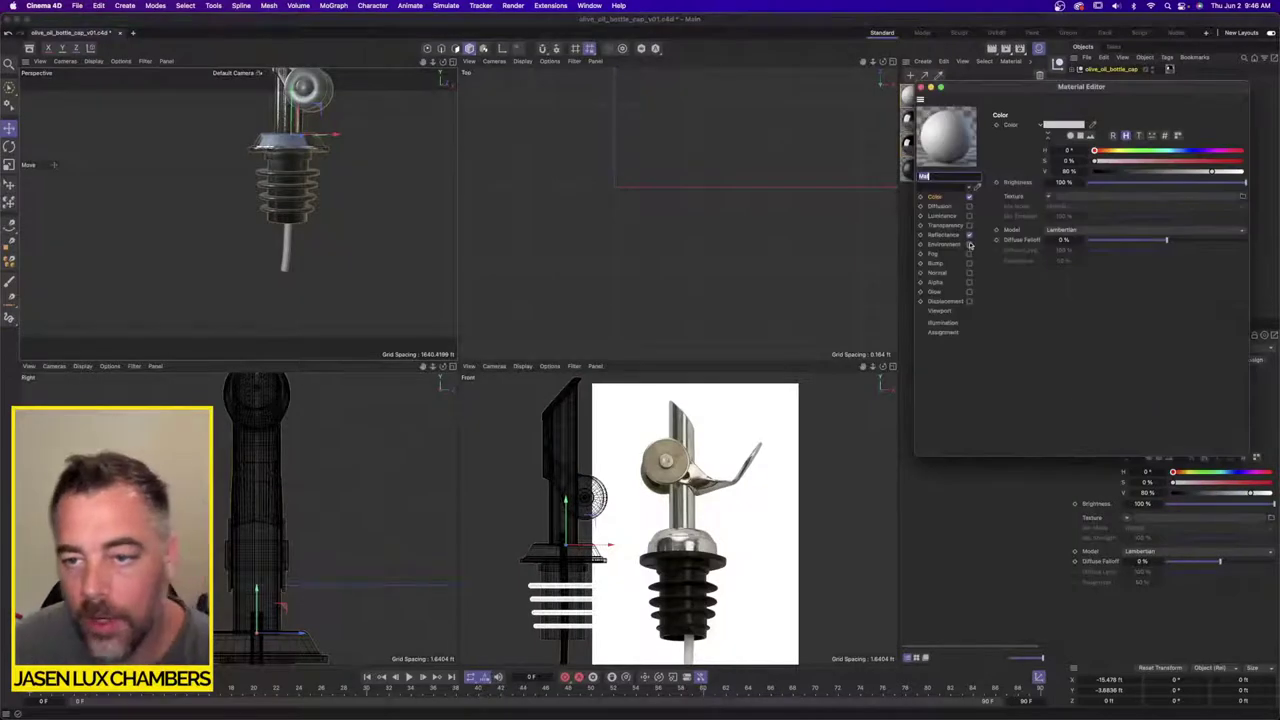
pyautogui.click(969, 226)
pyautogui.click(1082, 195)
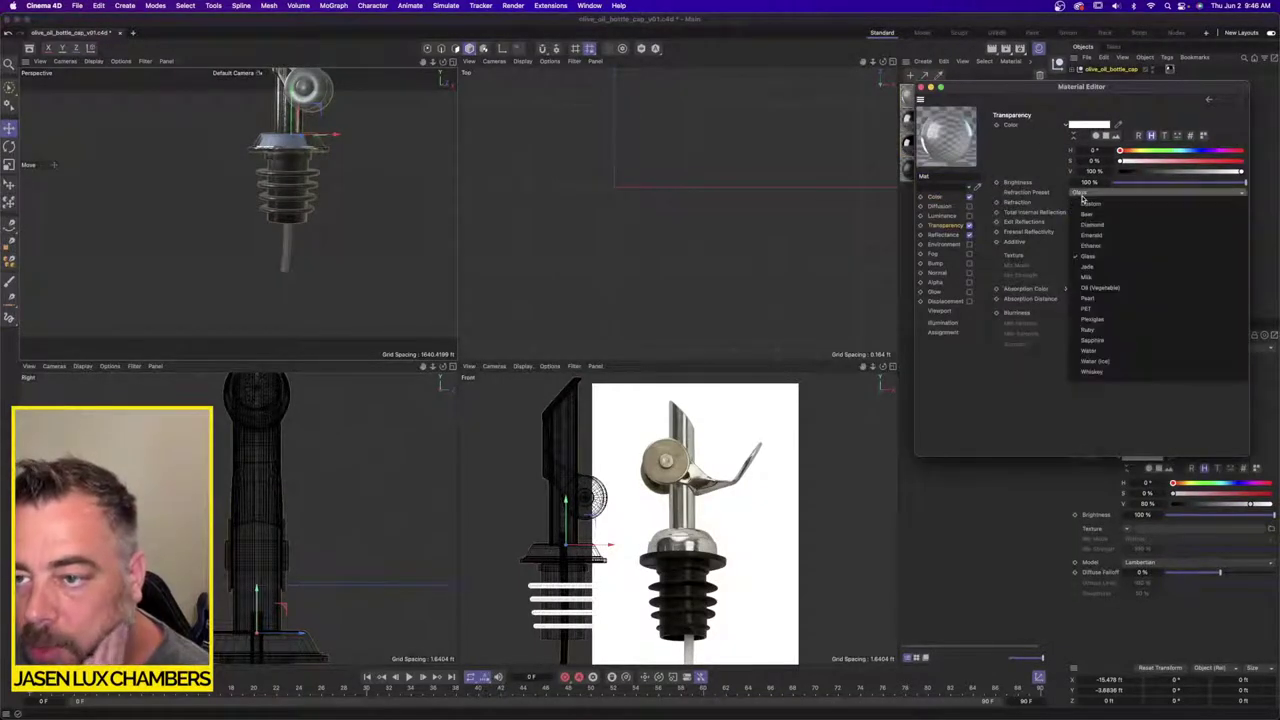
pyautogui.click(1118, 310)
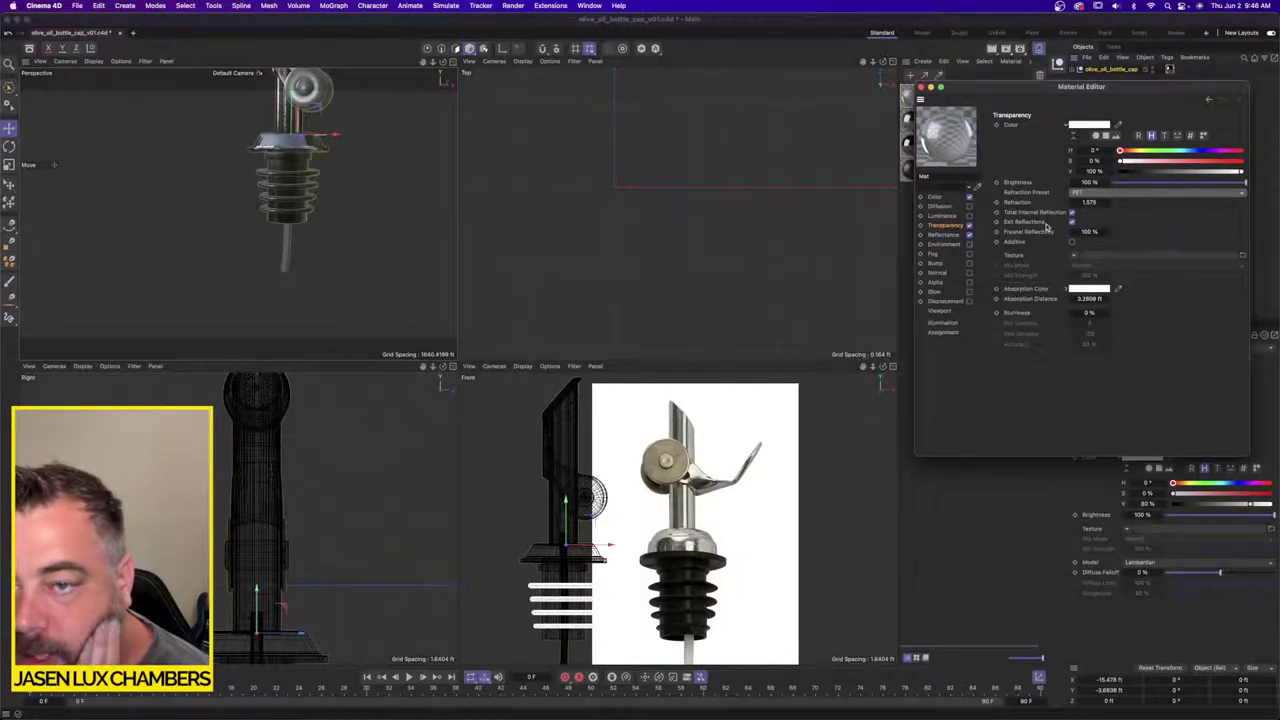
# Step: Enable luminance on the tube's material at 43% brightness and close the Material Editor
pyautogui.click(969, 216)
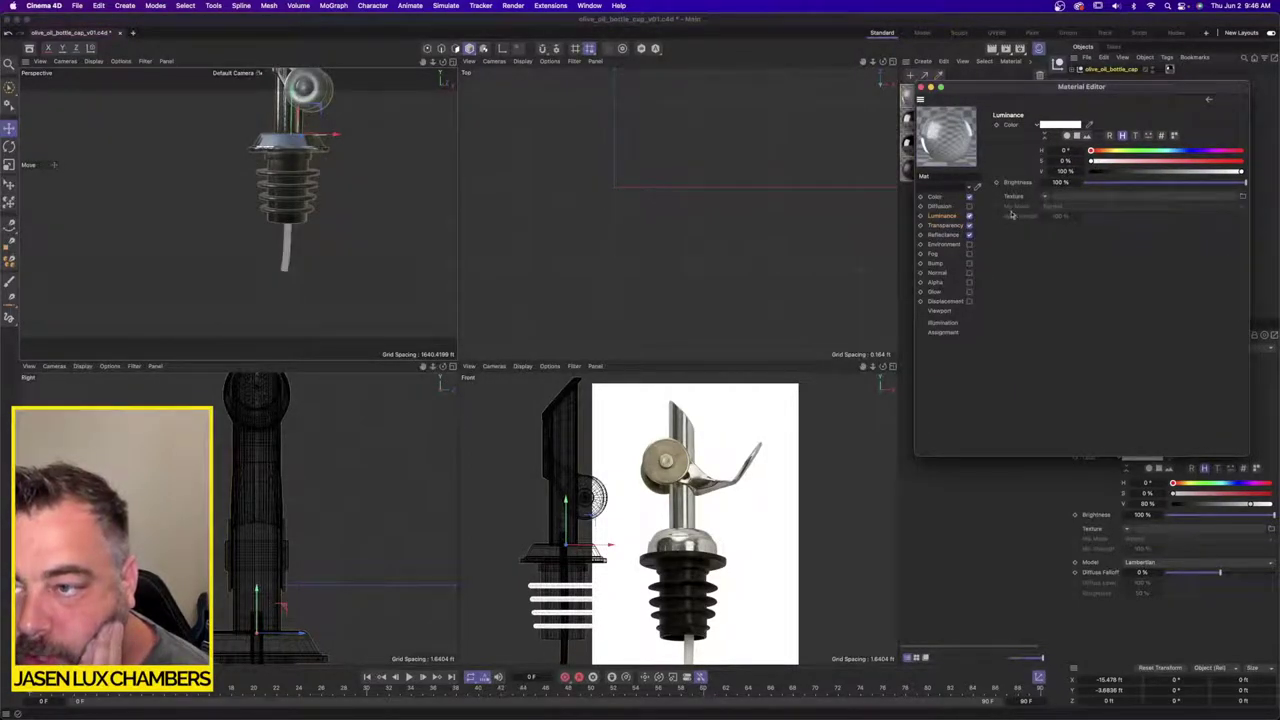
pyautogui.click(953, 225)
pyautogui.click(969, 217)
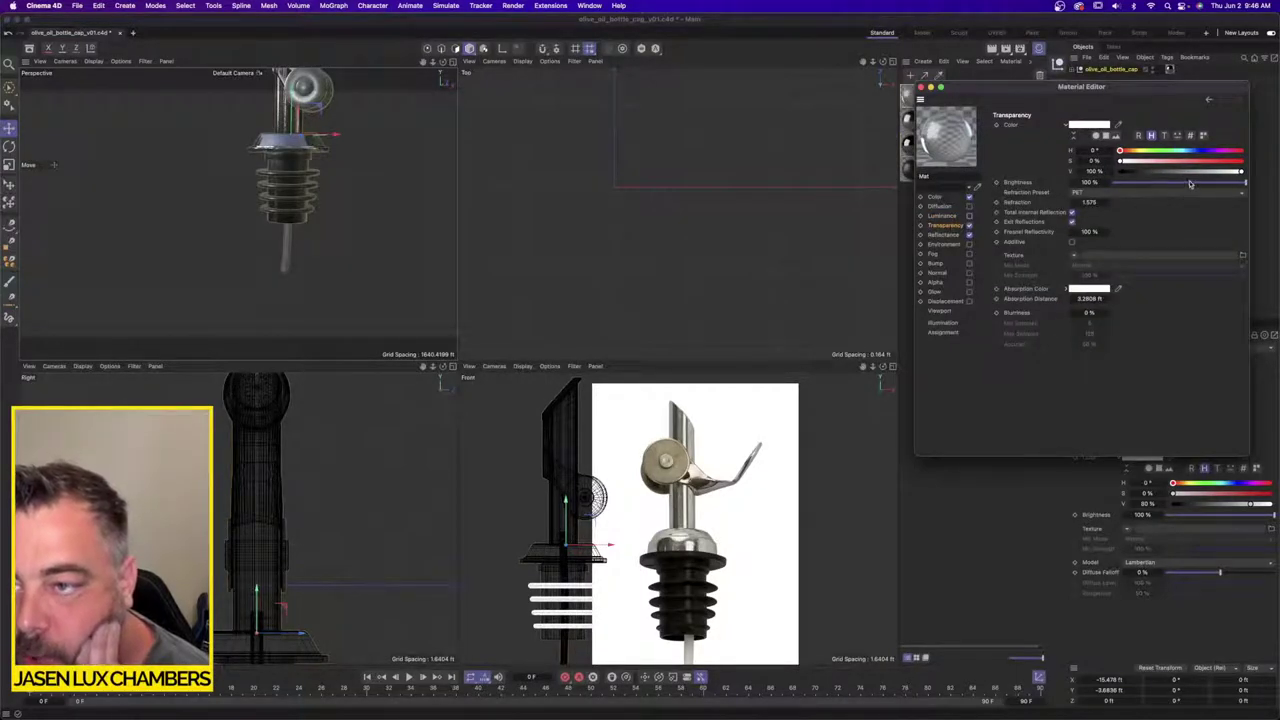
pyautogui.moveTo(1190, 183); pyautogui.dragTo(1154, 184)
pyautogui.click(969, 217)
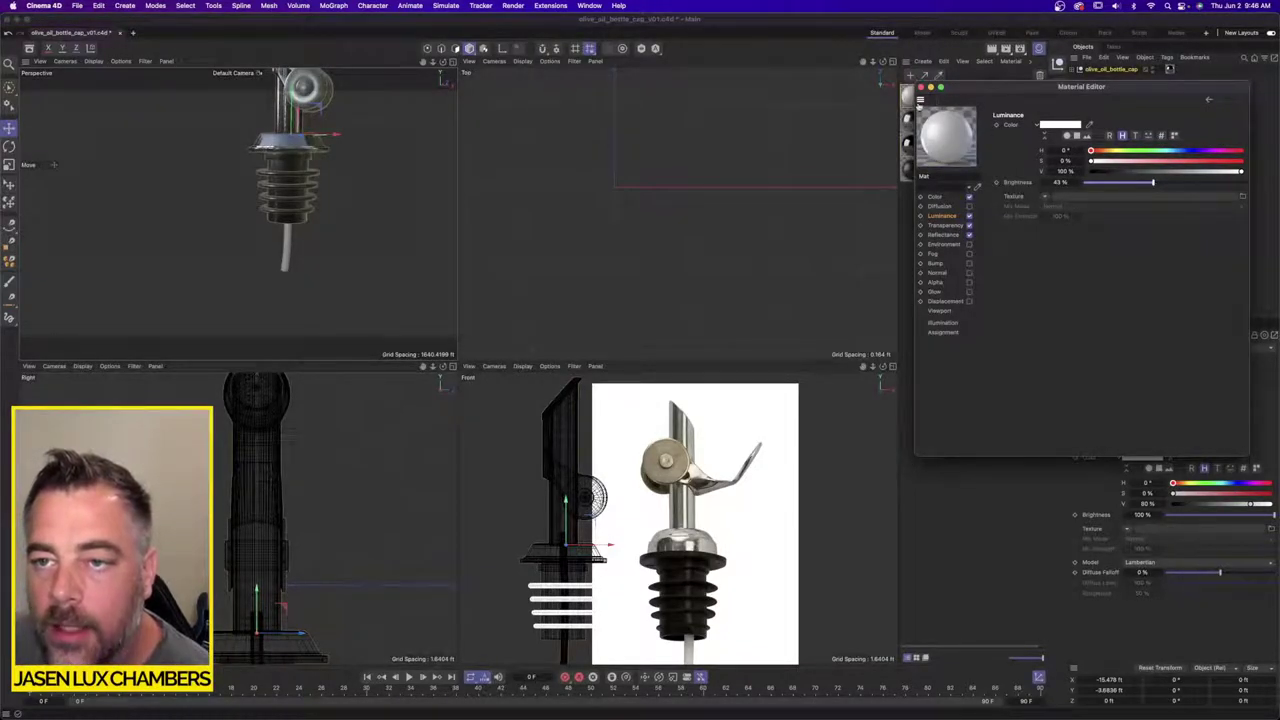
pyautogui.click(921, 88)
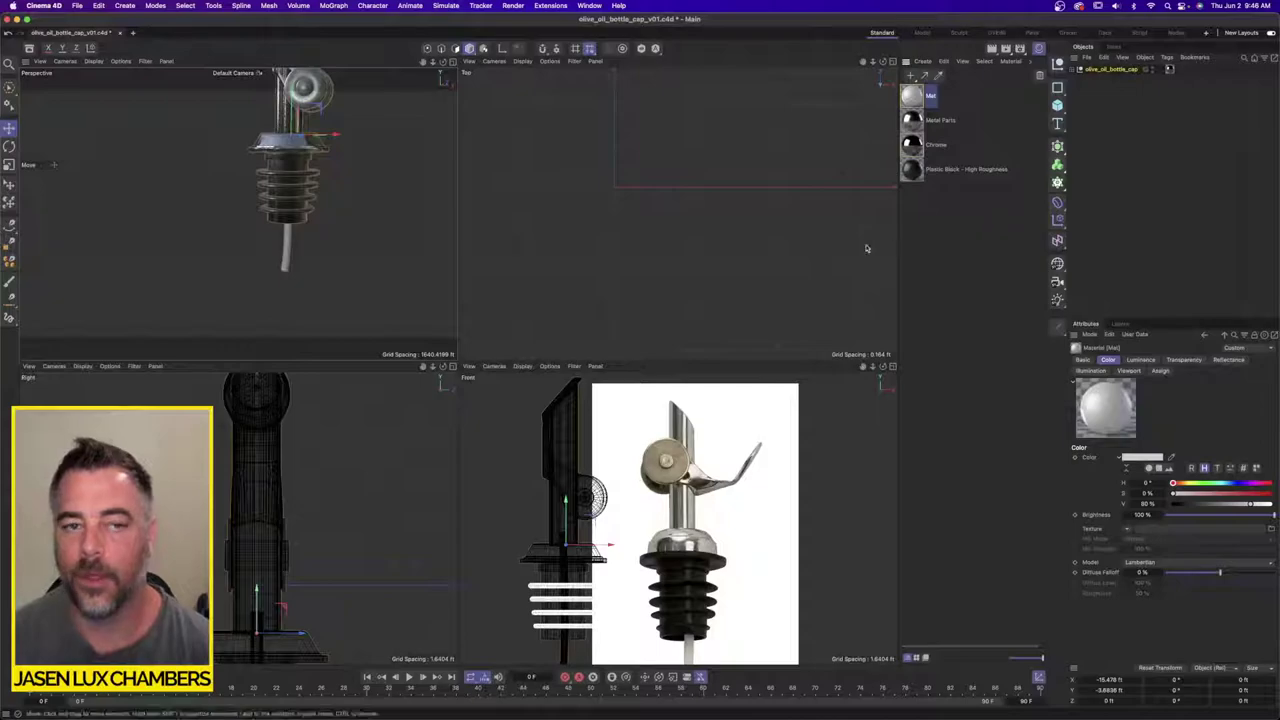
# Step: Select the olive_oil_bottle_cap group and save the scene
pyautogui.click(992, 251)
pyautogui.scroll(-3, 322, 160)
pyautogui.keyDown('alt'); pyautogui.moveTo(324, 142); pyautogui.dragTo(258, 225, button='middle'); pyautogui.keyUp('alt')
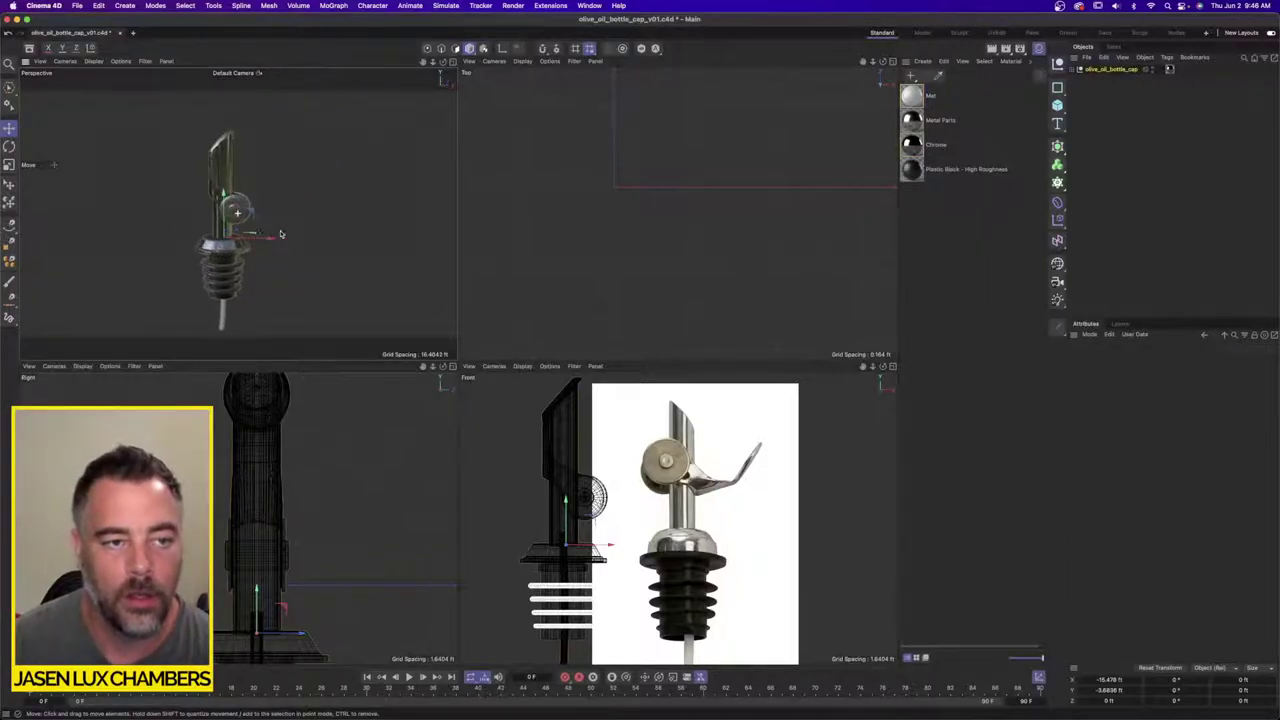
pyautogui.scroll(3, 258, 223)
pyautogui.keyDown('alt'); pyautogui.moveTo(258, 224); pyautogui.dragTo(278, 207); pyautogui.keyUp('alt')
pyautogui.click(1110, 69)
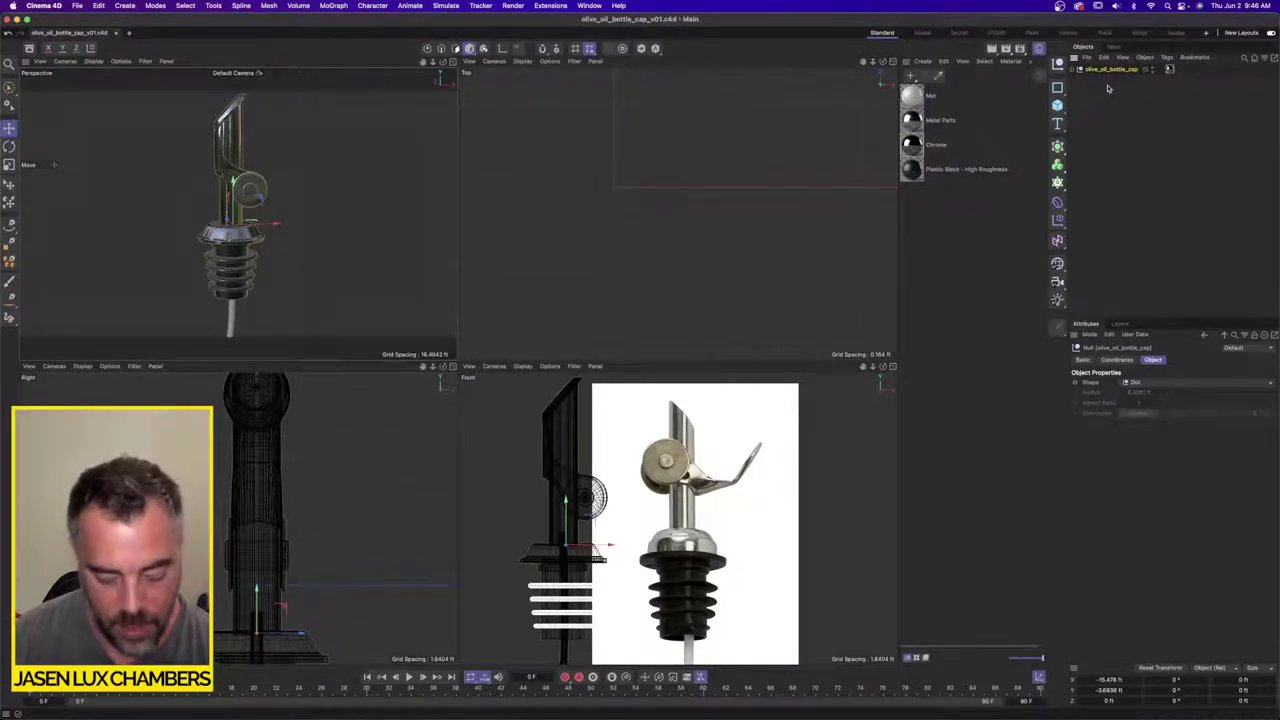
# Step: Switch to Finder and open sunglasses_v03.c4d from the sunglasses folder in Cinema 4D
pyautogui.press('super+Tab')
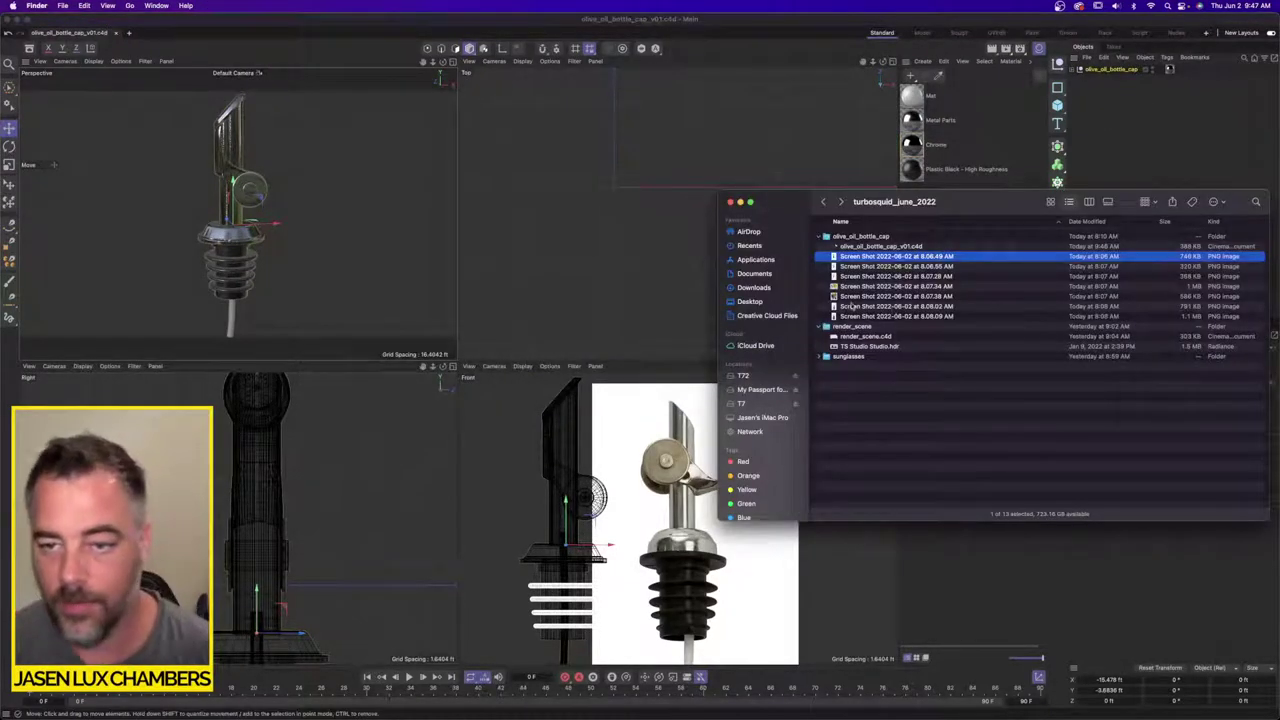
pyautogui.click(824, 358)
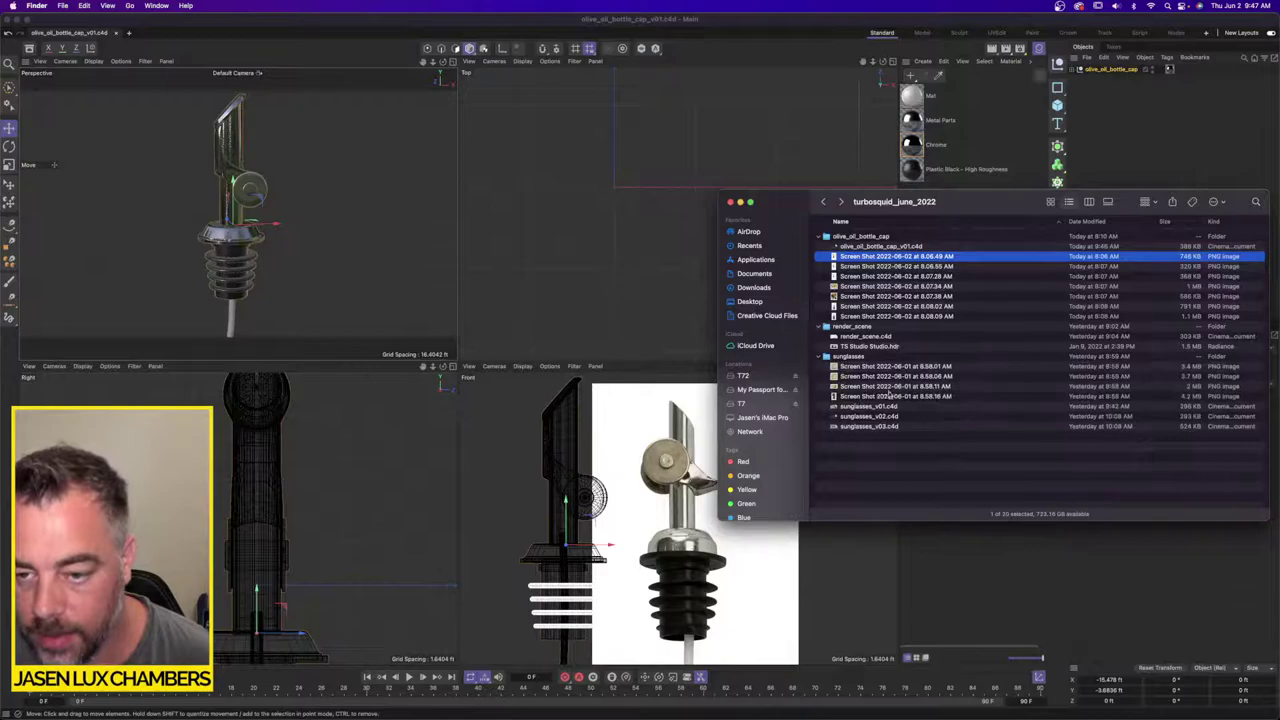
pyautogui.doubleClick(868, 426)
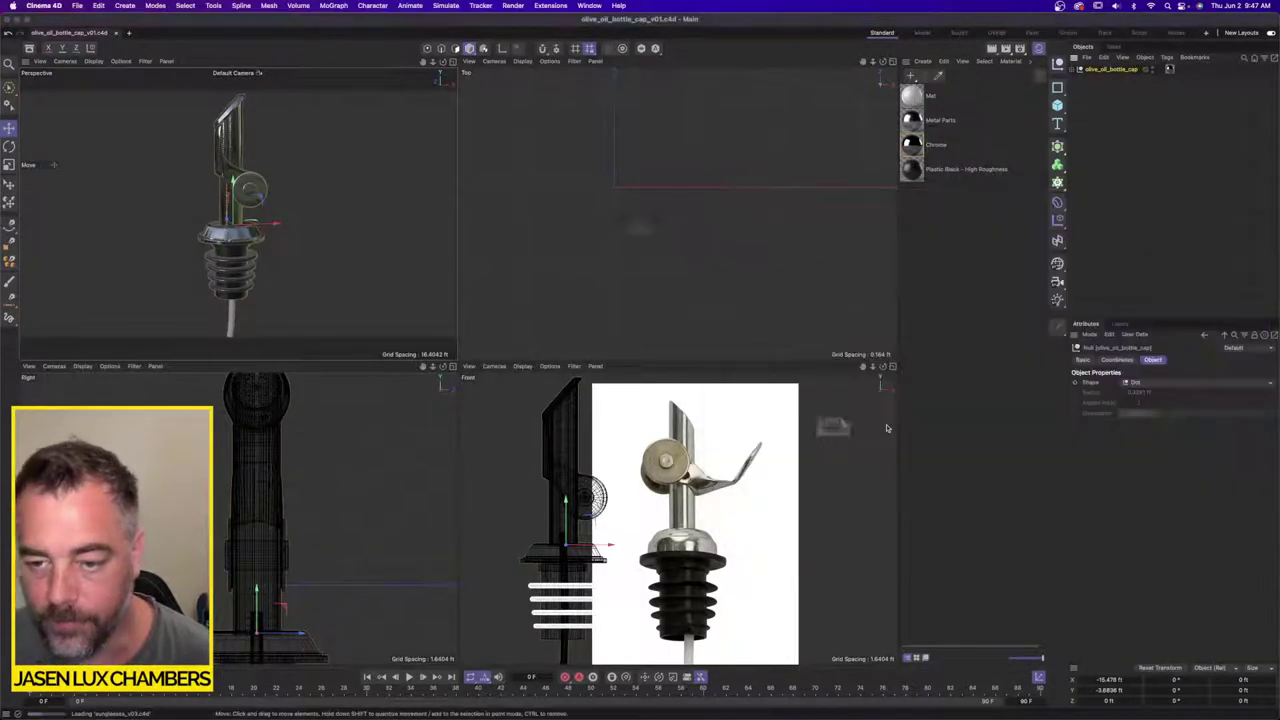
pyautogui.click(603, 268)
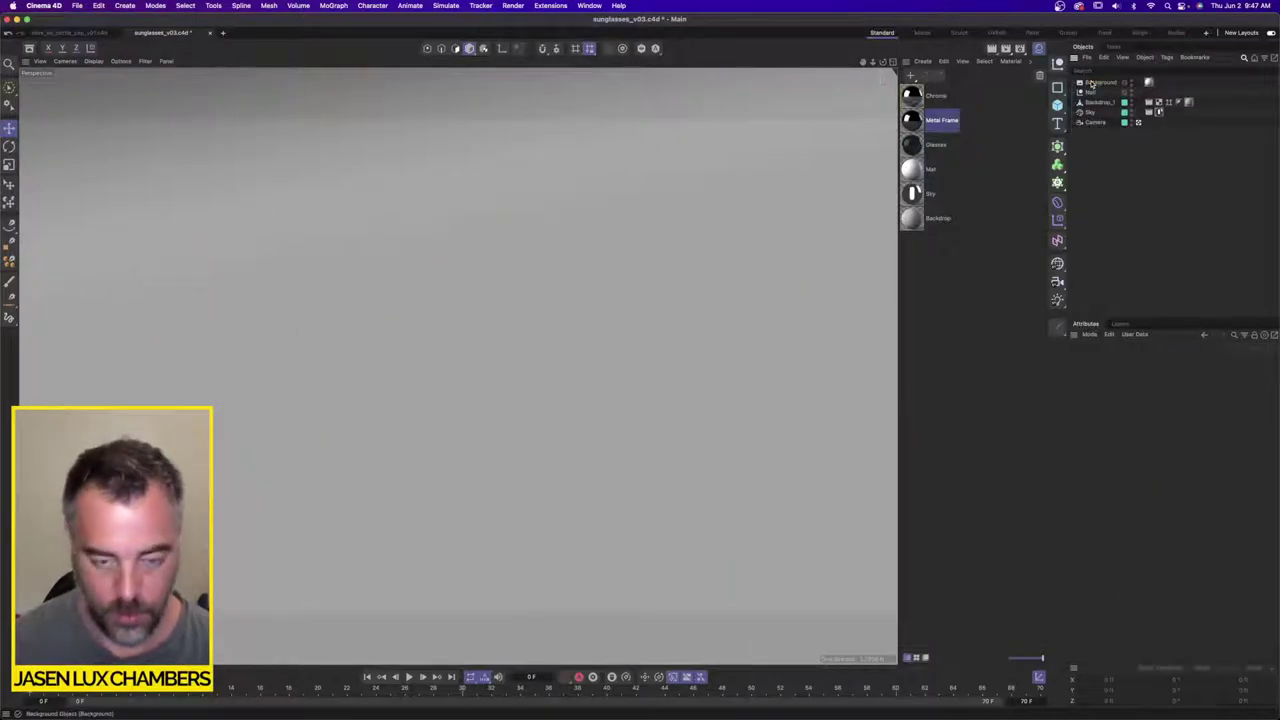
# Step: Bring the olive_oil_bottle_cap group into the sunglasses scene and raise it above the backdrop floor
pyautogui.scroll(-5, 257, 383)
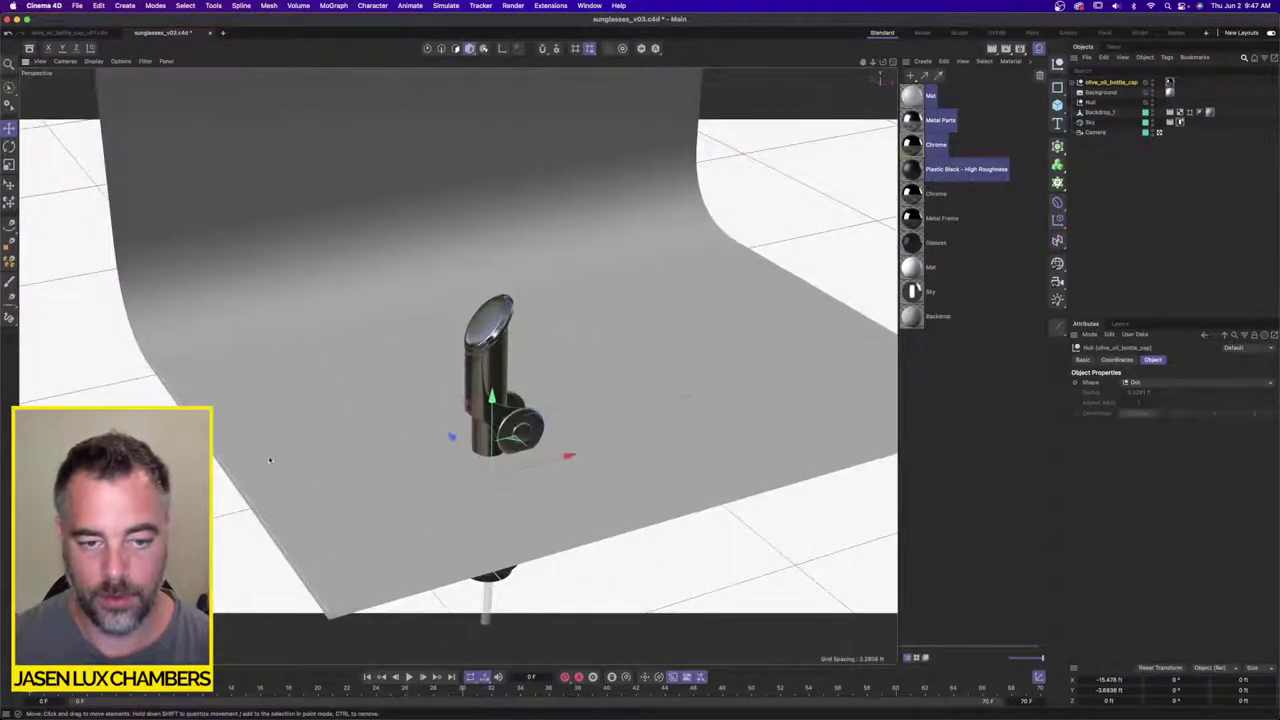
pyautogui.moveTo(494, 420); pyautogui.dragTo(492, 188)
pyautogui.keyDown('alt'); pyautogui.moveTo(493, 272); pyautogui.dragTo(411, 188); pyautogui.keyUp('alt')
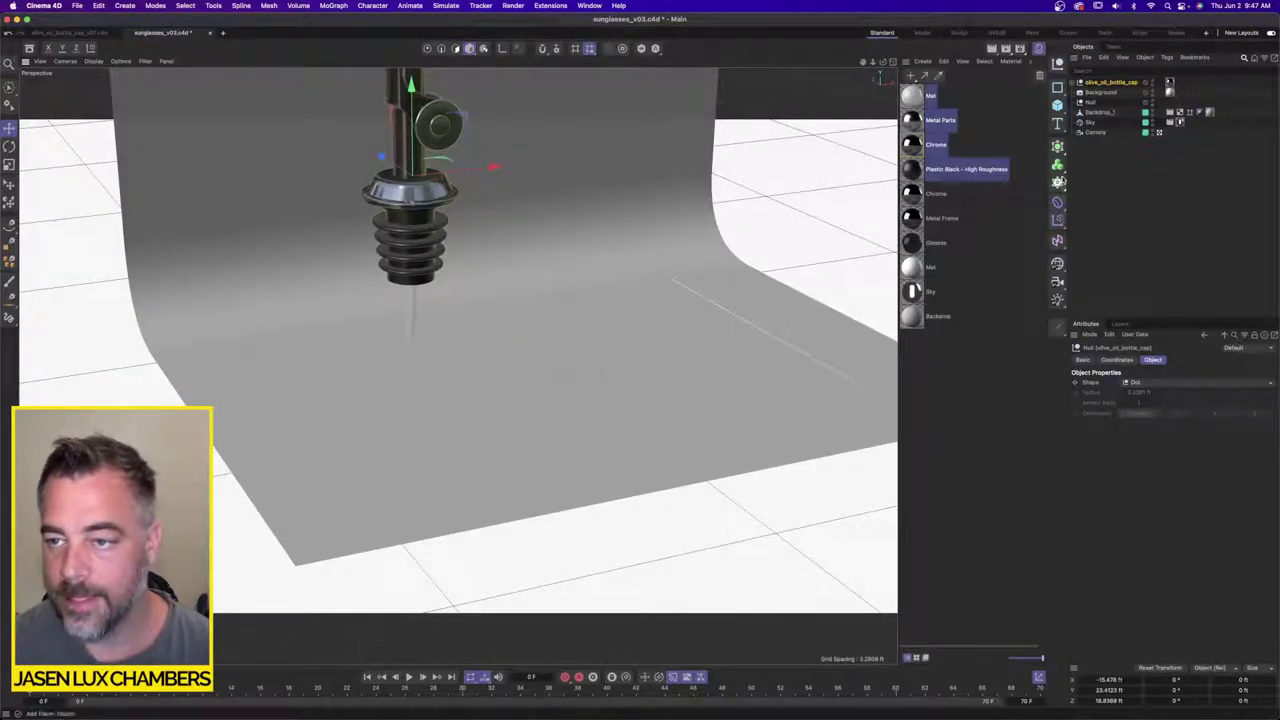
# Step: Create an instance of the bottle cap, set it to Render Instance, and move it along X beside the original
pyautogui.click(1057, 146)
pyautogui.click(1178, 259)
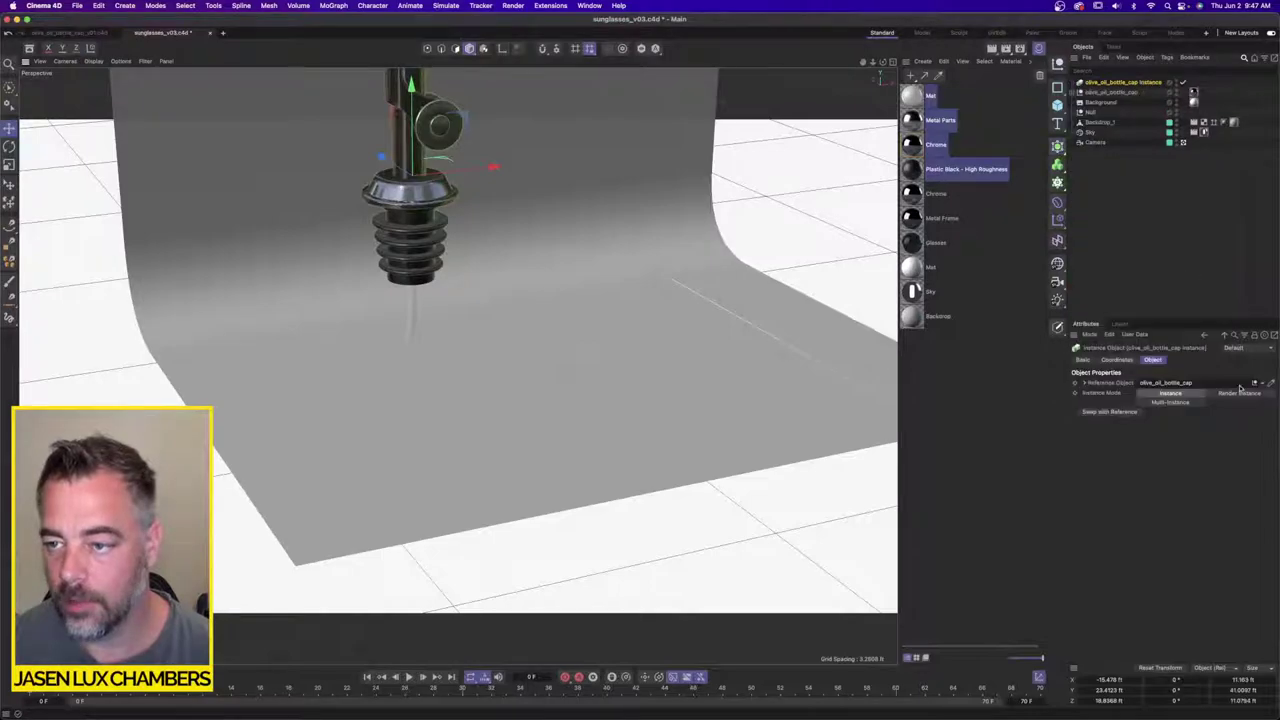
pyautogui.click(1240, 393)
pyautogui.moveTo(484, 171); pyautogui.dragTo(629, 152)
pyautogui.keyDown('alt'); pyautogui.moveTo(455, 304); pyautogui.dragTo(465, 457, button='middle'); pyautogui.keyUp('alt')
# Step: Rotate the cap instance so it lies diagonally with its spout pointing down and away from the original cap
pyautogui.press('r')
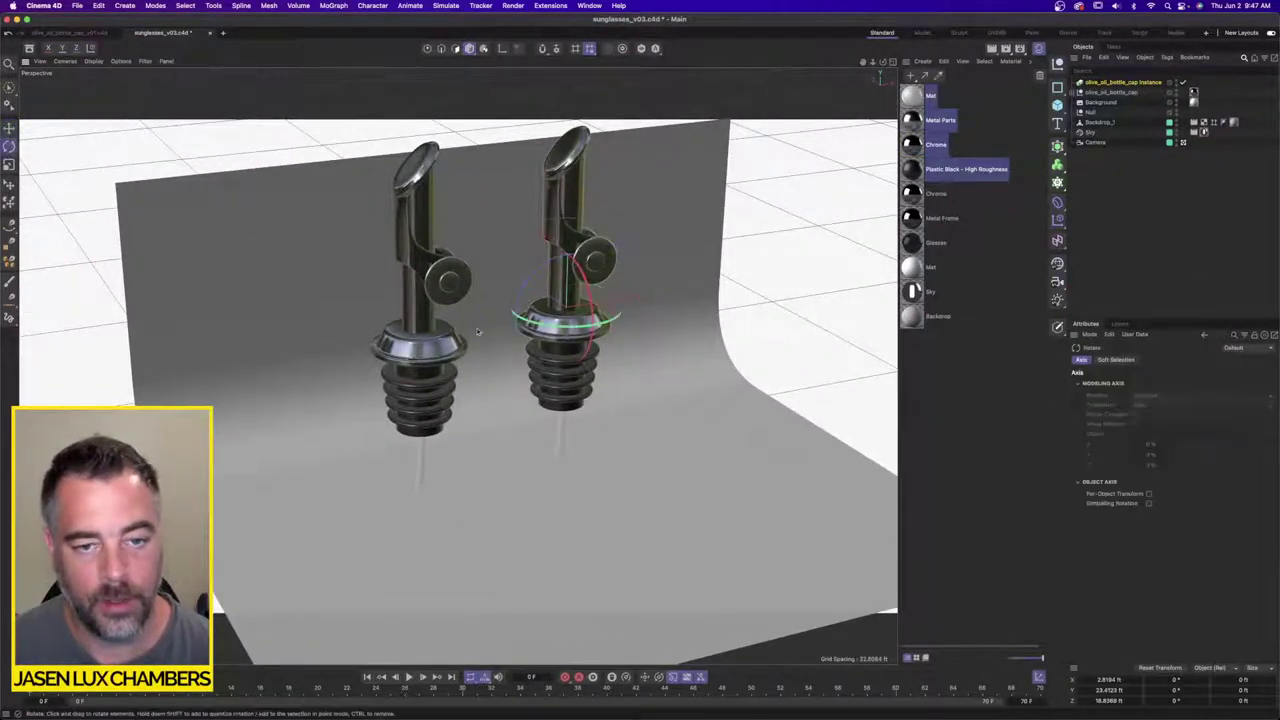
pyautogui.moveTo(576, 314); pyautogui.dragTo(642, 401)
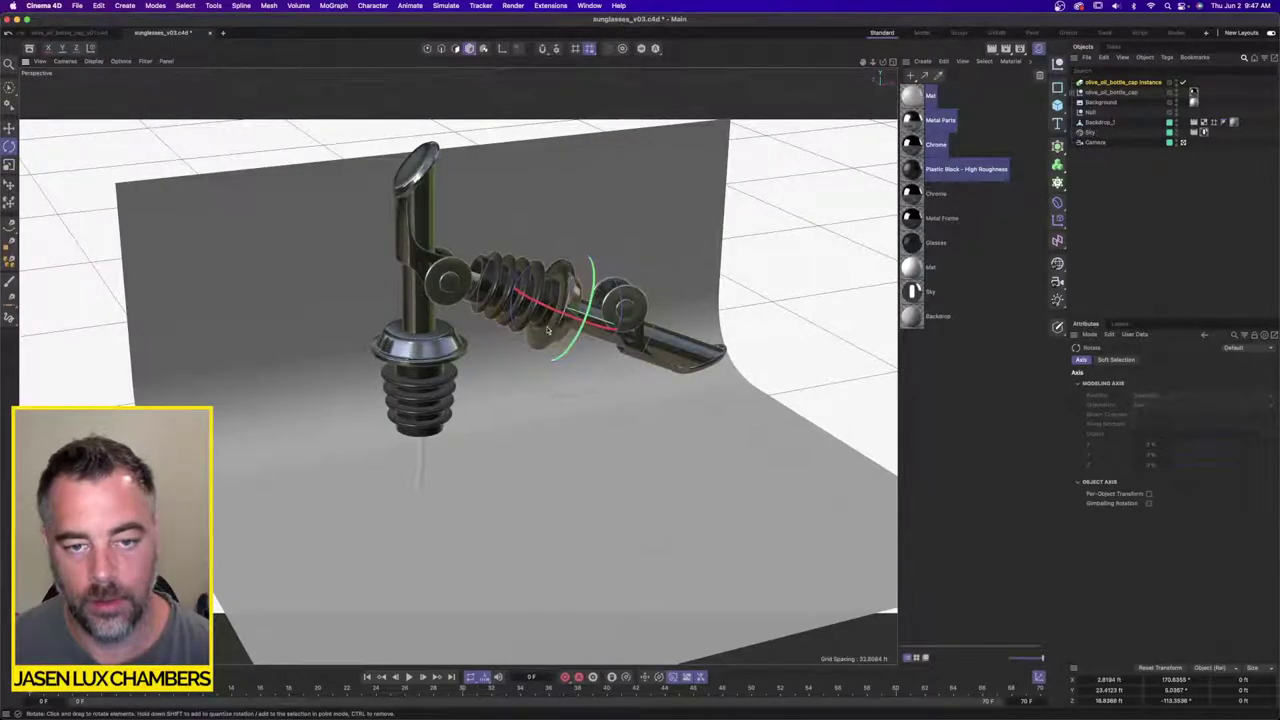
pyautogui.moveTo(547, 330); pyautogui.dragTo(608, 305)
# Step: Duplicate the cap instance, place the copy beside it, and rotate the copy so its clear tube faces away from the other caps
pyautogui.press('super+c')
pyautogui.press('super+v')
pyautogui.press('e')
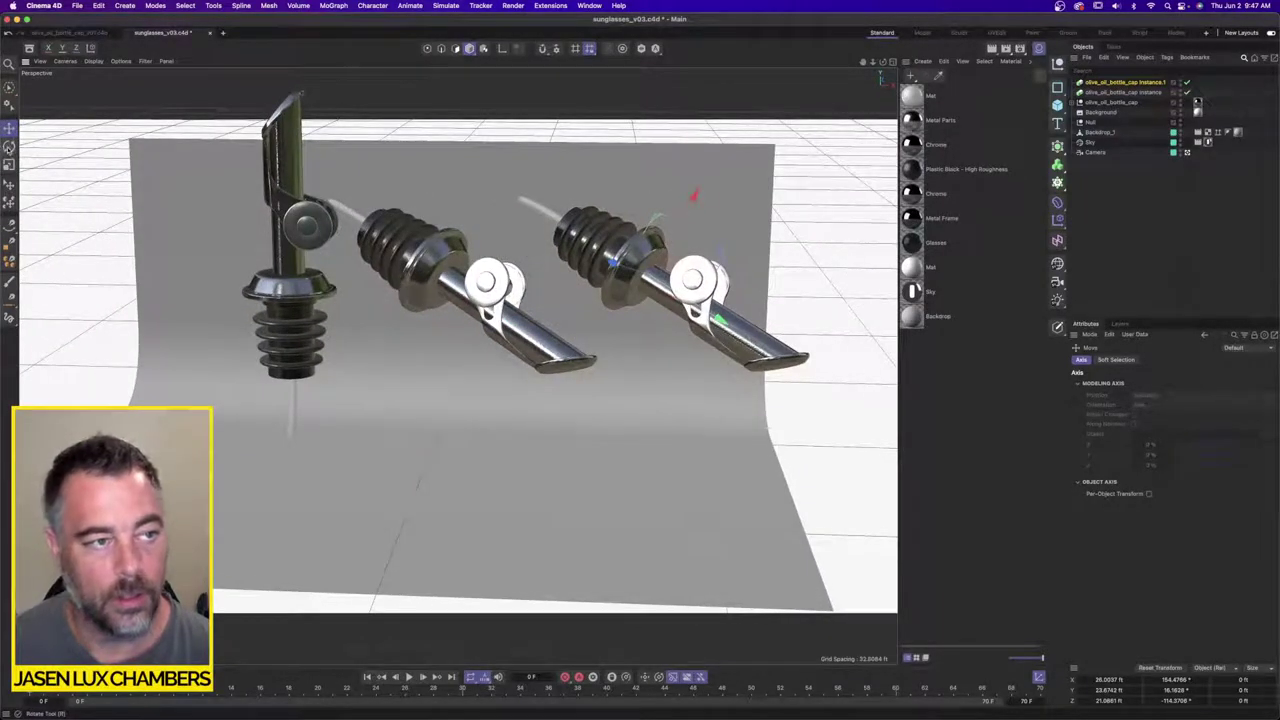
pyautogui.click(9, 145)
pyautogui.moveTo(655, 240); pyautogui.dragTo(742, 426)
pyautogui.moveTo(656, 267); pyautogui.dragTo(635, 325)
pyautogui.moveTo(623, 271); pyautogui.dragTo(640, 292)
# Step: Fine-tune the rotation of the middle cap instance and frame all three caps in the perspective view
pyautogui.click(462, 282)
pyautogui.moveTo(462, 282); pyautogui.dragTo(475, 257)
pyautogui.scroll(4, 475, 257)
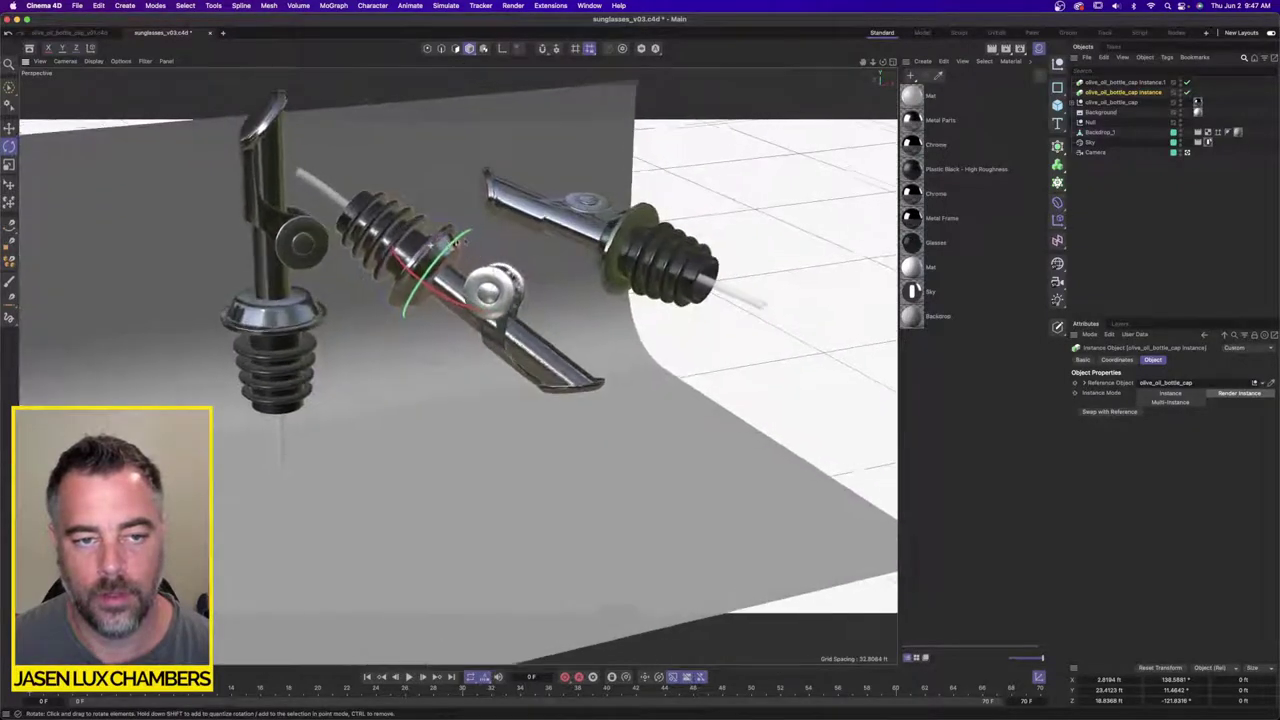
pyautogui.keyDown('alt'); pyautogui.moveTo(475, 245); pyautogui.dragTo(478, 300, button='middle'); pyautogui.keyUp('alt')
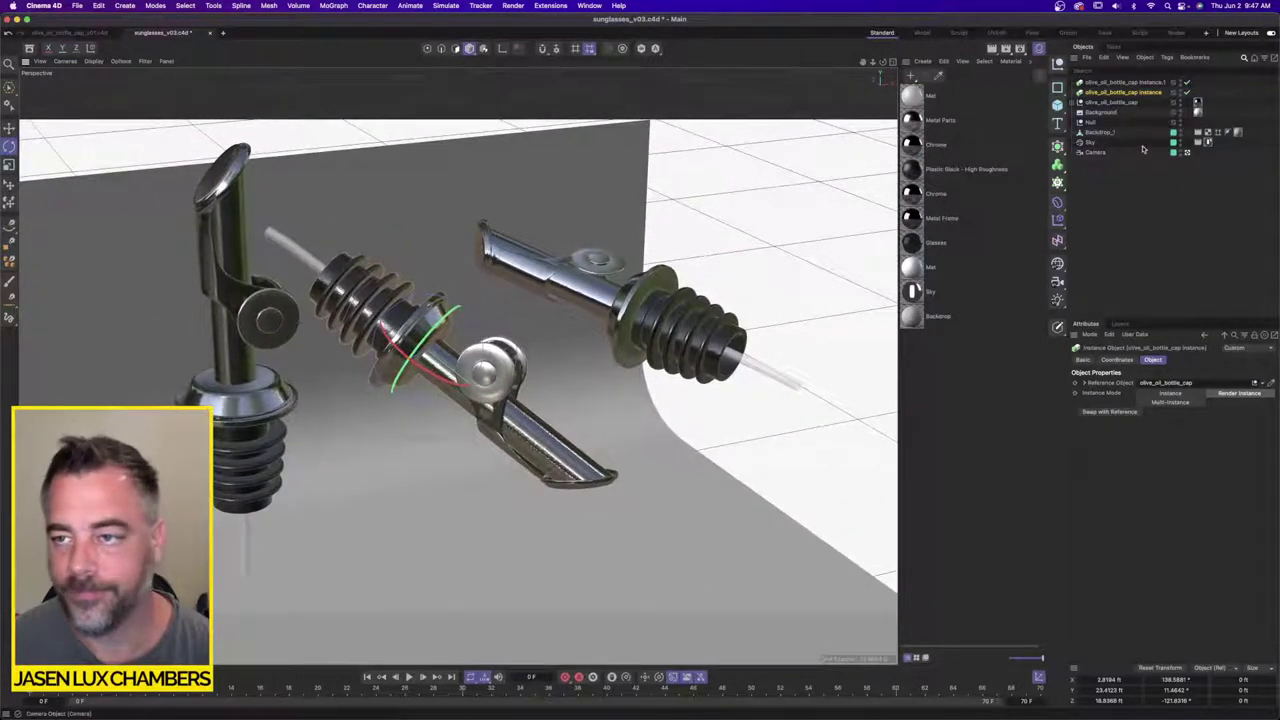
# Step: Hide Backdrop_1 and try rendering the view, cancelling the asset error
pyautogui.doubleClick(1180, 131)
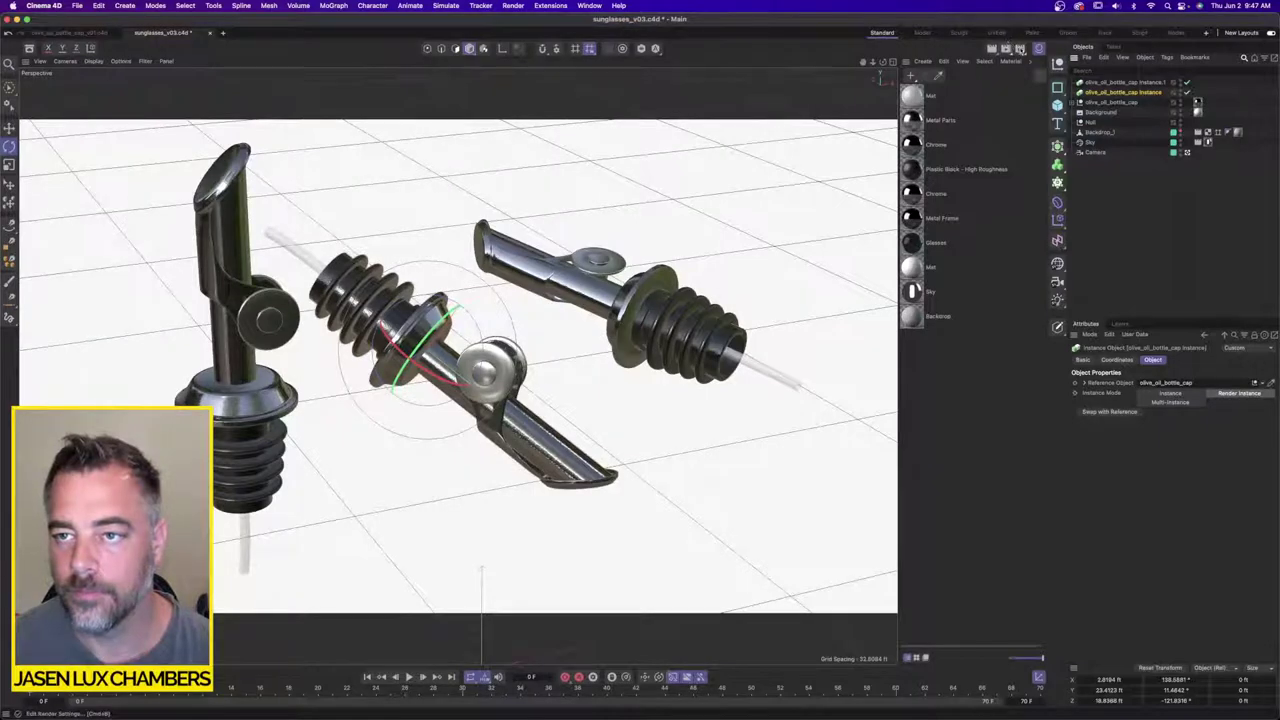
pyautogui.click(1018, 47)
pyautogui.click(957, 41)
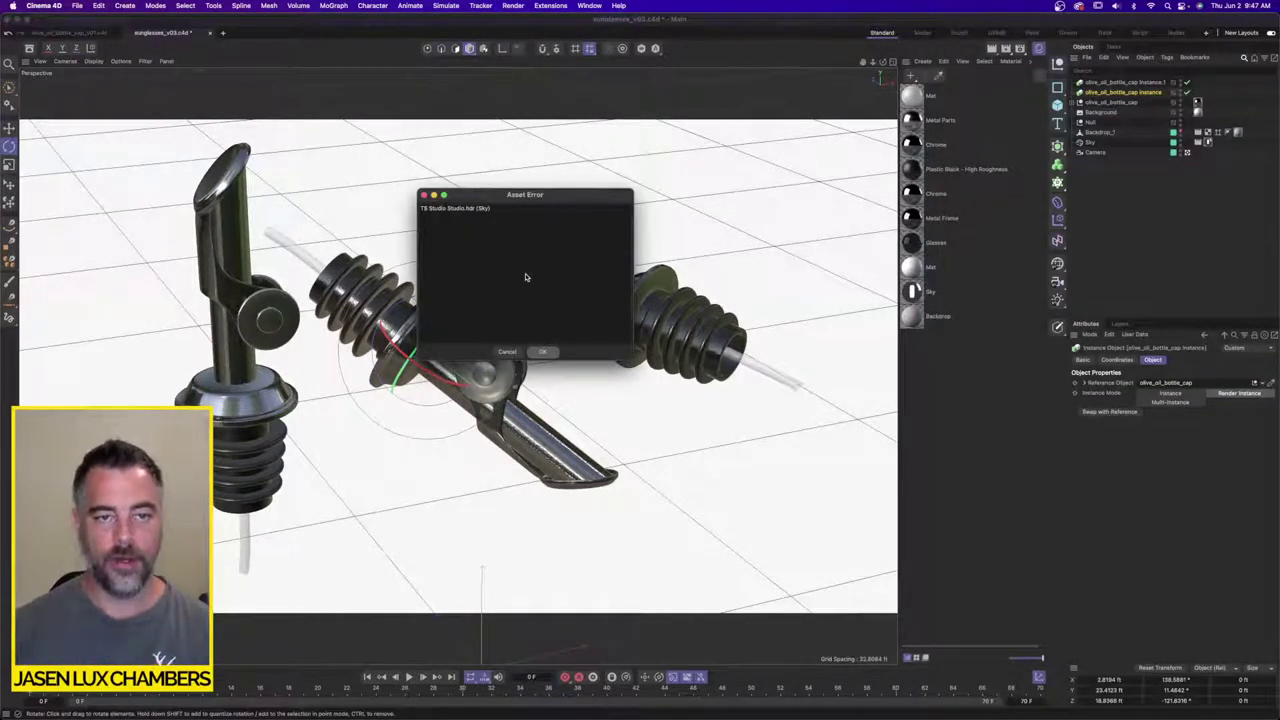
pyautogui.click(508, 353)
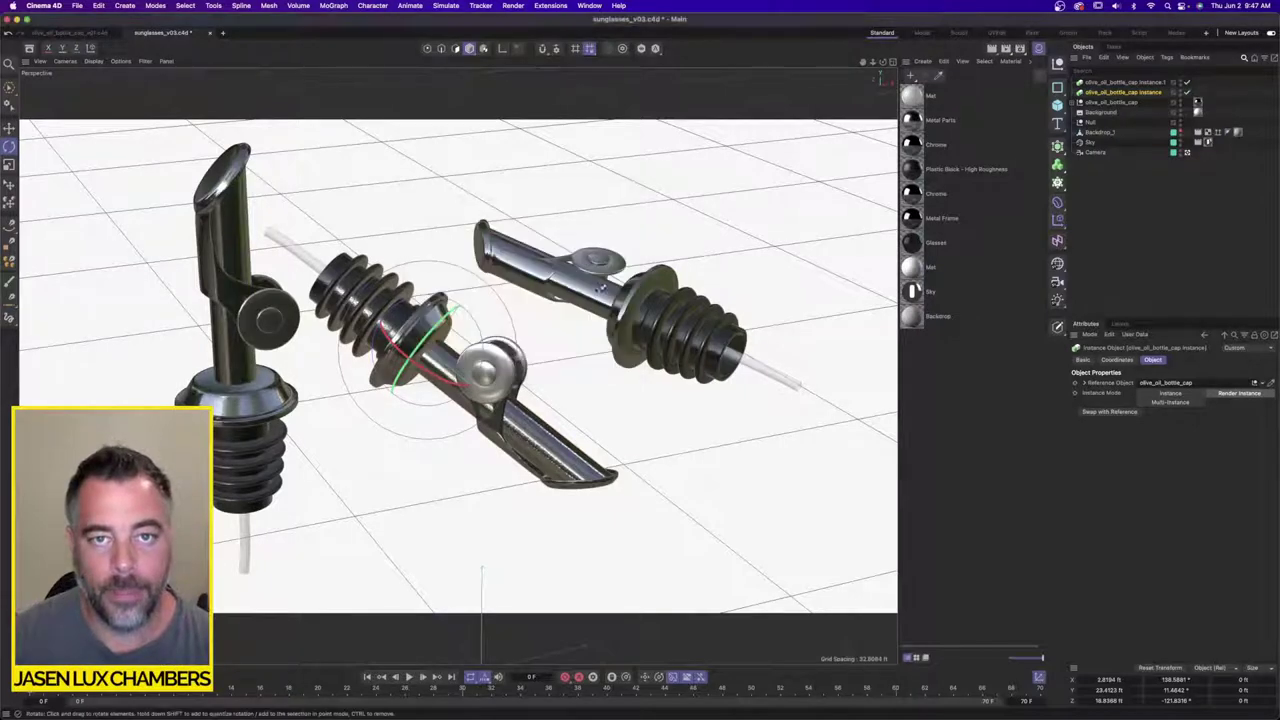
# Step: Copy the file name of olive_oil_bottle_cap_v01.c4d in Finder and return to Cinema 4D
pyautogui.press('super+Tab')
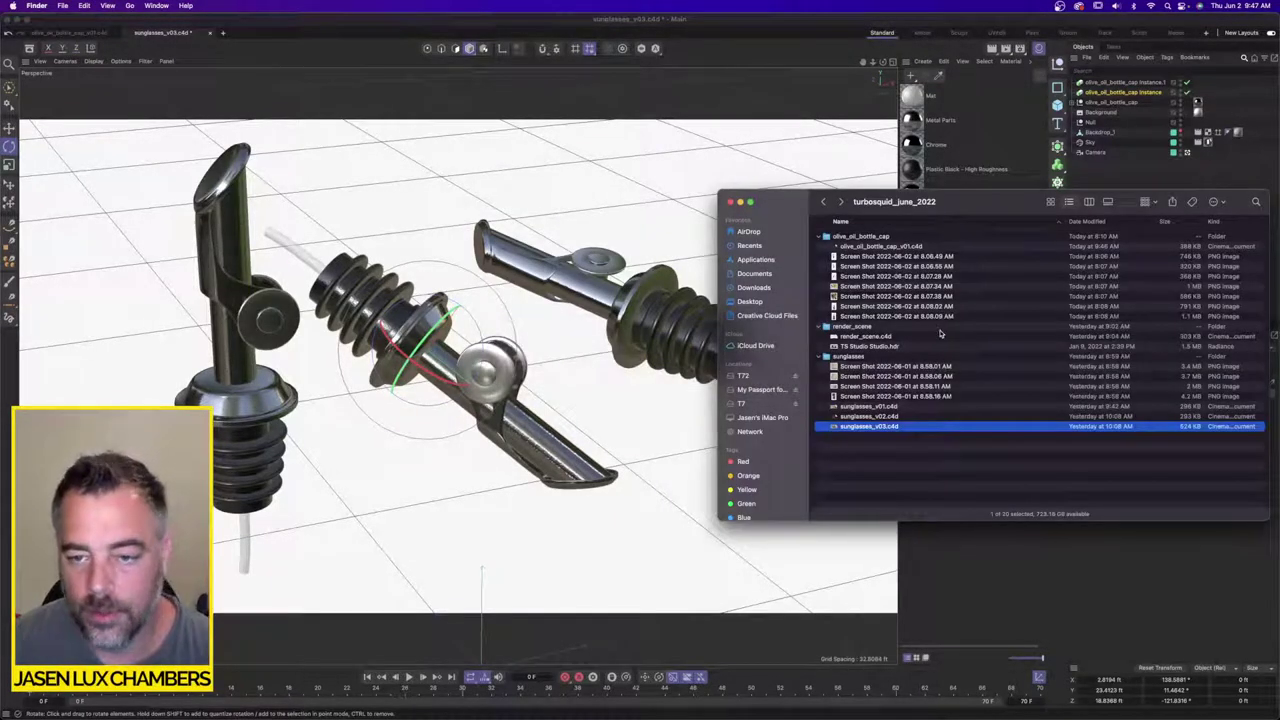
pyautogui.click(926, 246)
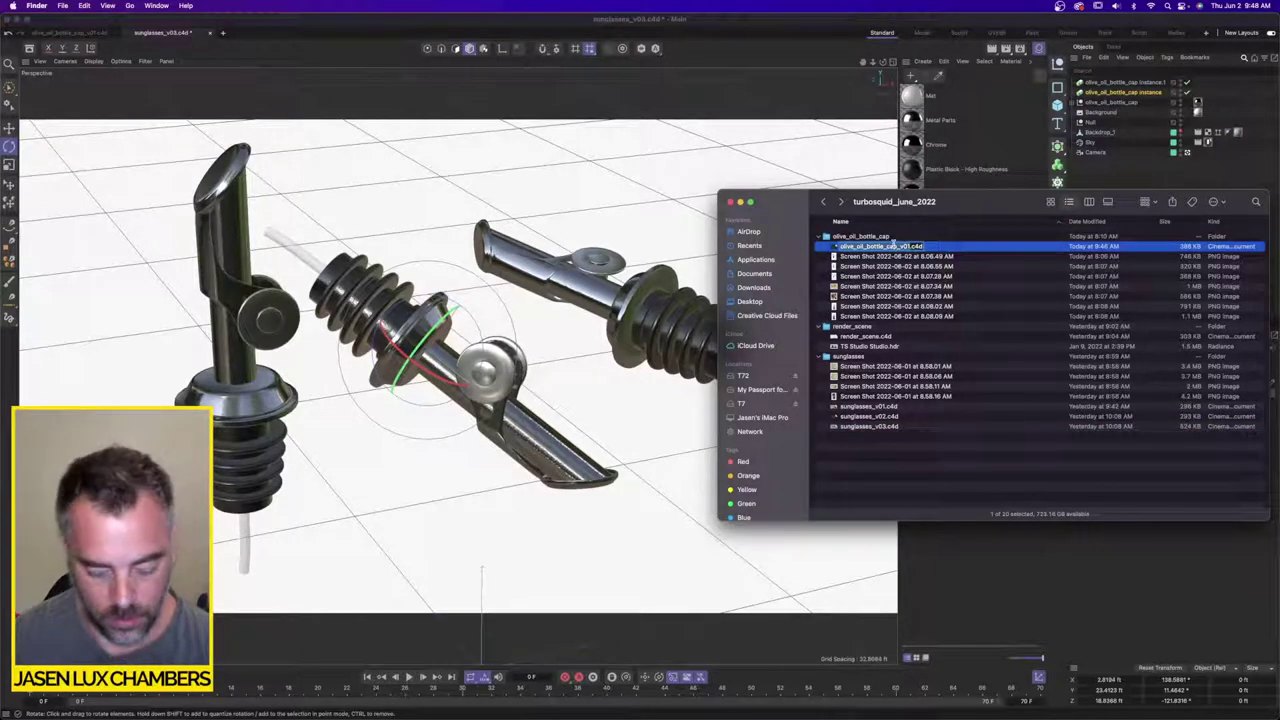
pyautogui.click(299, 55)
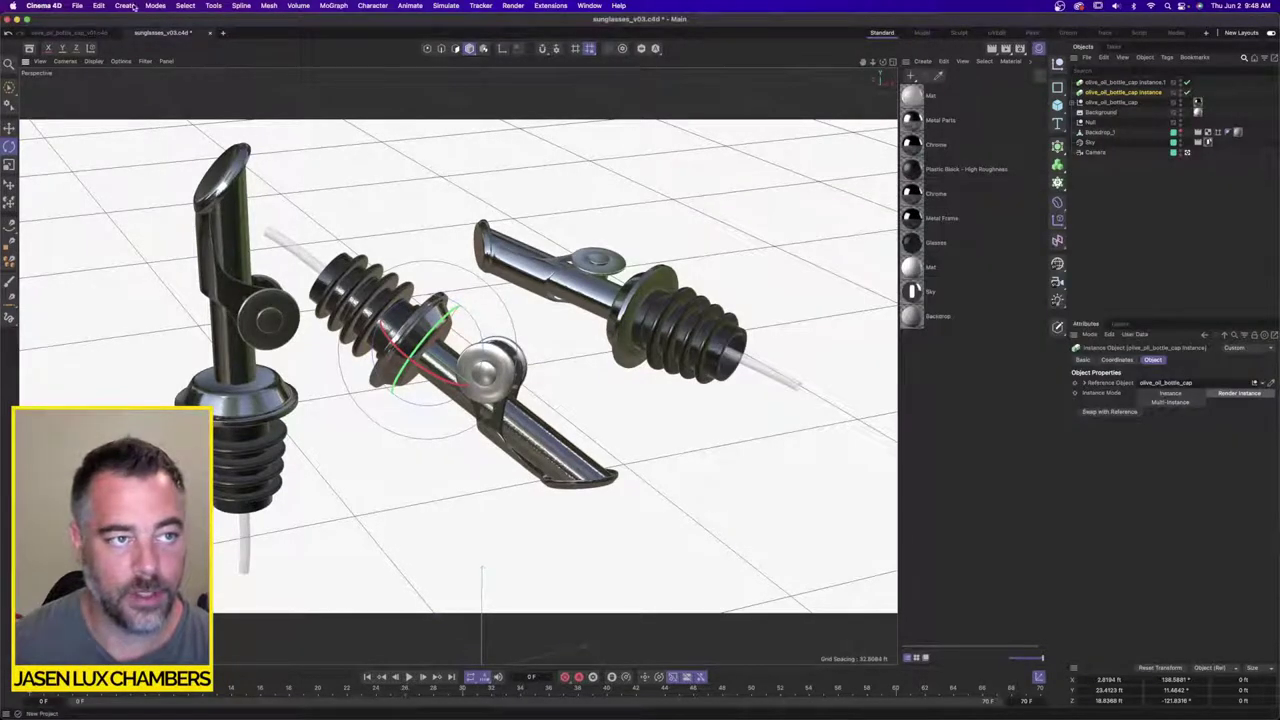
# Step: Save the project under the new name olive_oil_bottle_cap_v02.c4d in the olive_oil_bottle_cap folder
pyautogui.click(77, 5)
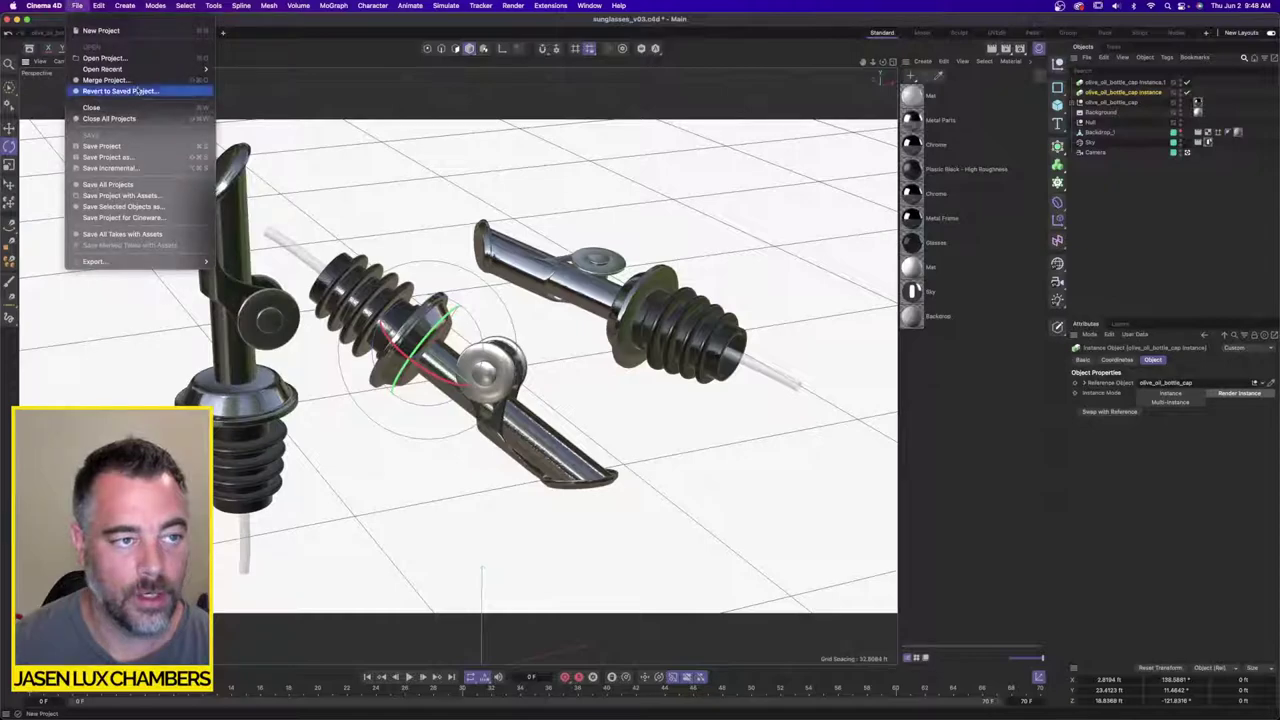
pyautogui.click(158, 160)
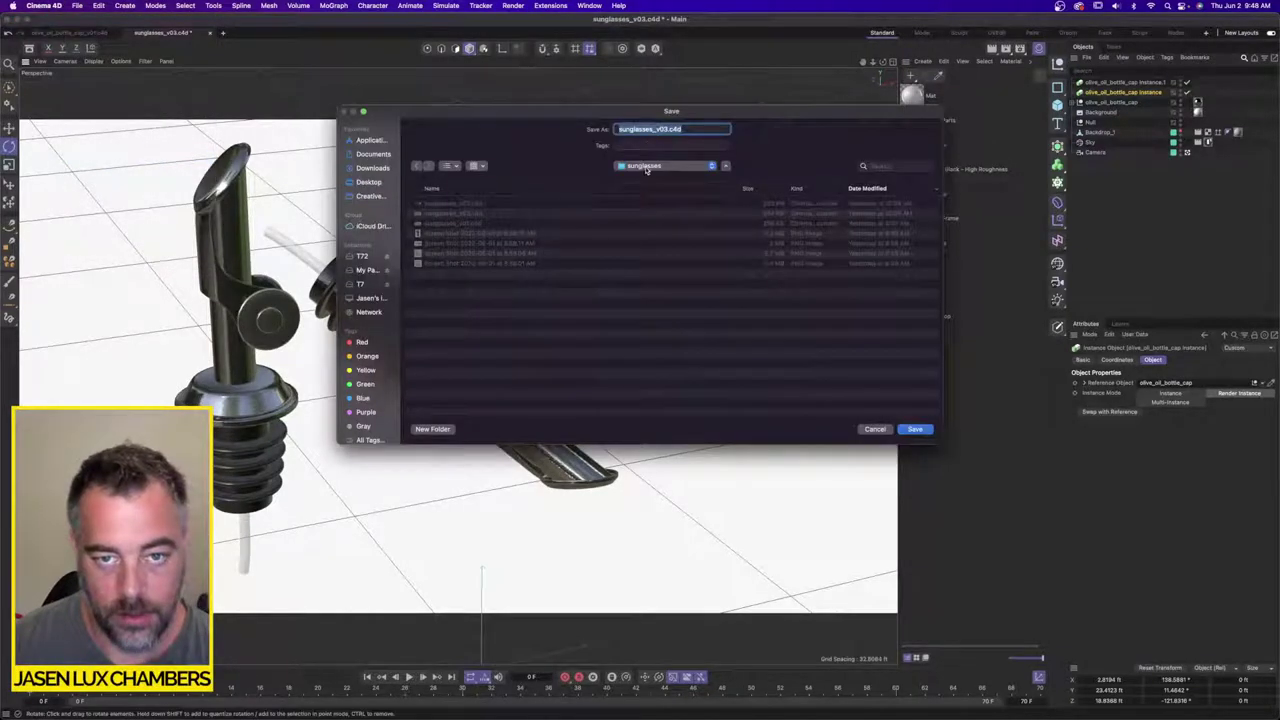
pyautogui.click(646, 167)
pyautogui.click(650, 178)
pyautogui.doubleClick(450, 205)
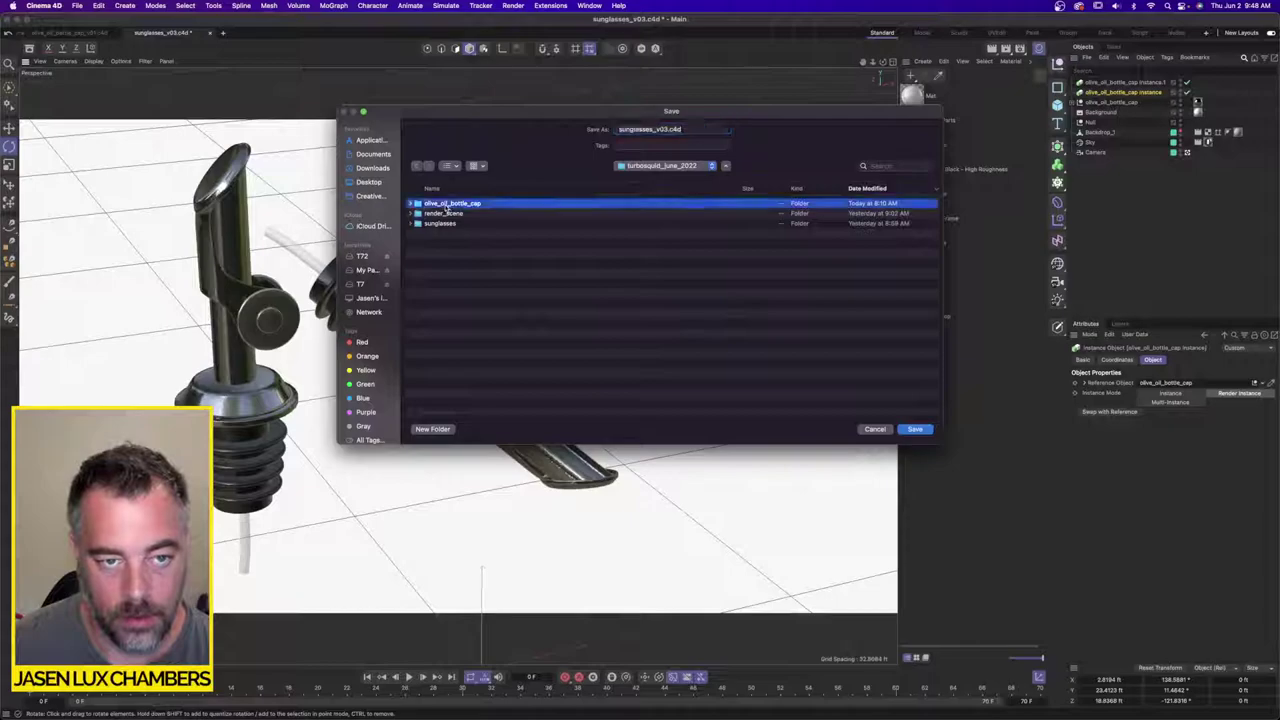
pyautogui.write('olive_oil_bottle_cap_v01')
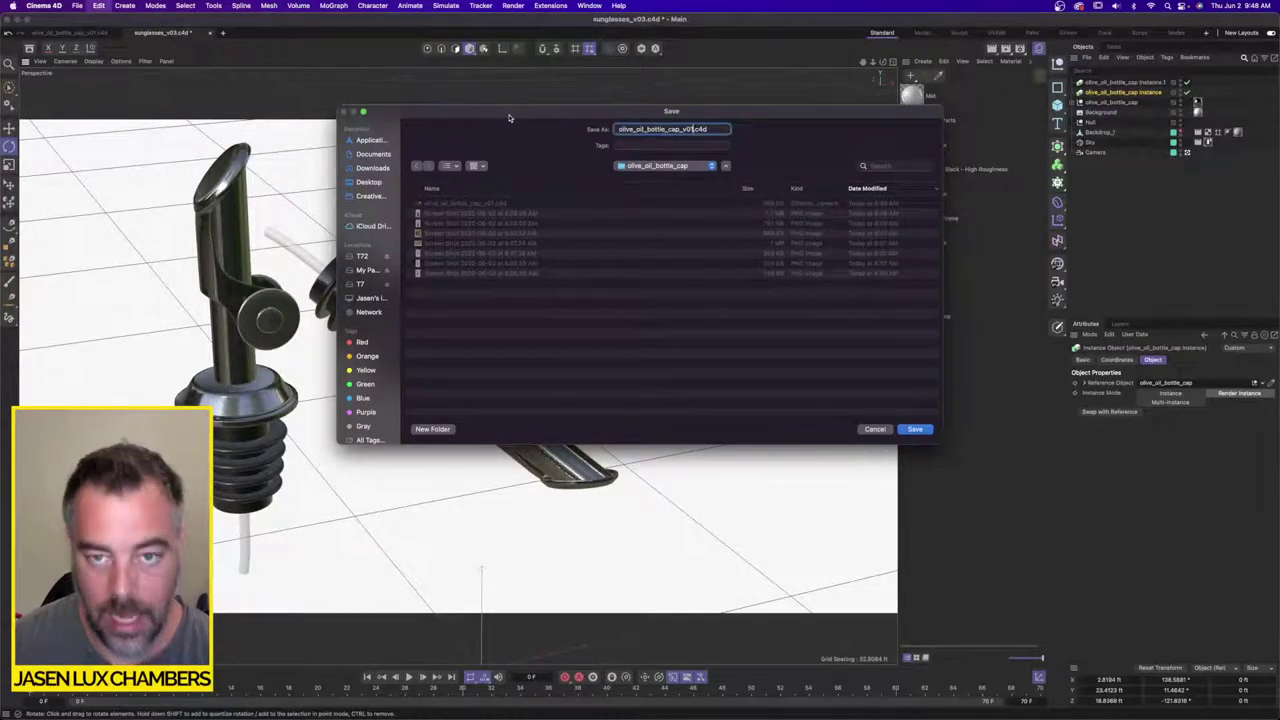
pyautogui.press('BackSpace')
pyautogui.write('2')
pyautogui.press('Return')
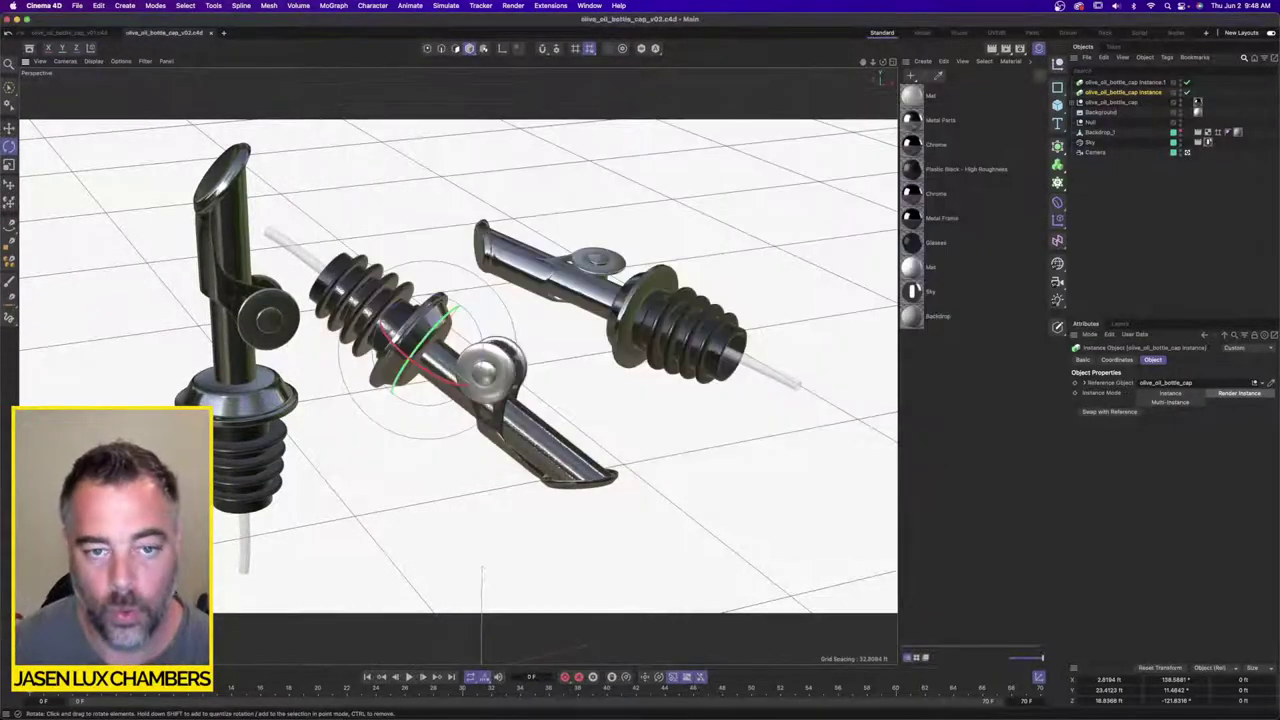
# Step: In Finder, copy TS Studio Studio.hdr from the render_scene folder into the olive_oil_bottle_cap folder
pyautogui.press('super+Tab')
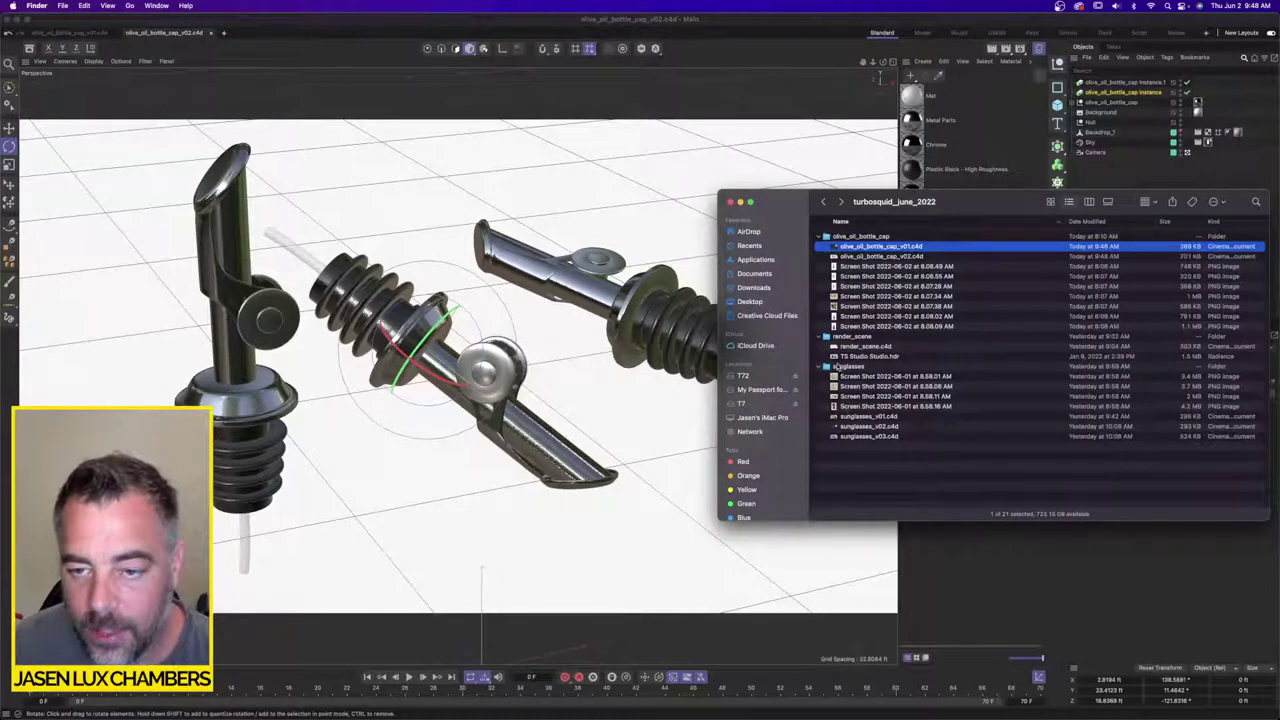
pyautogui.click(870, 360)
pyautogui.rightClick(879, 356)
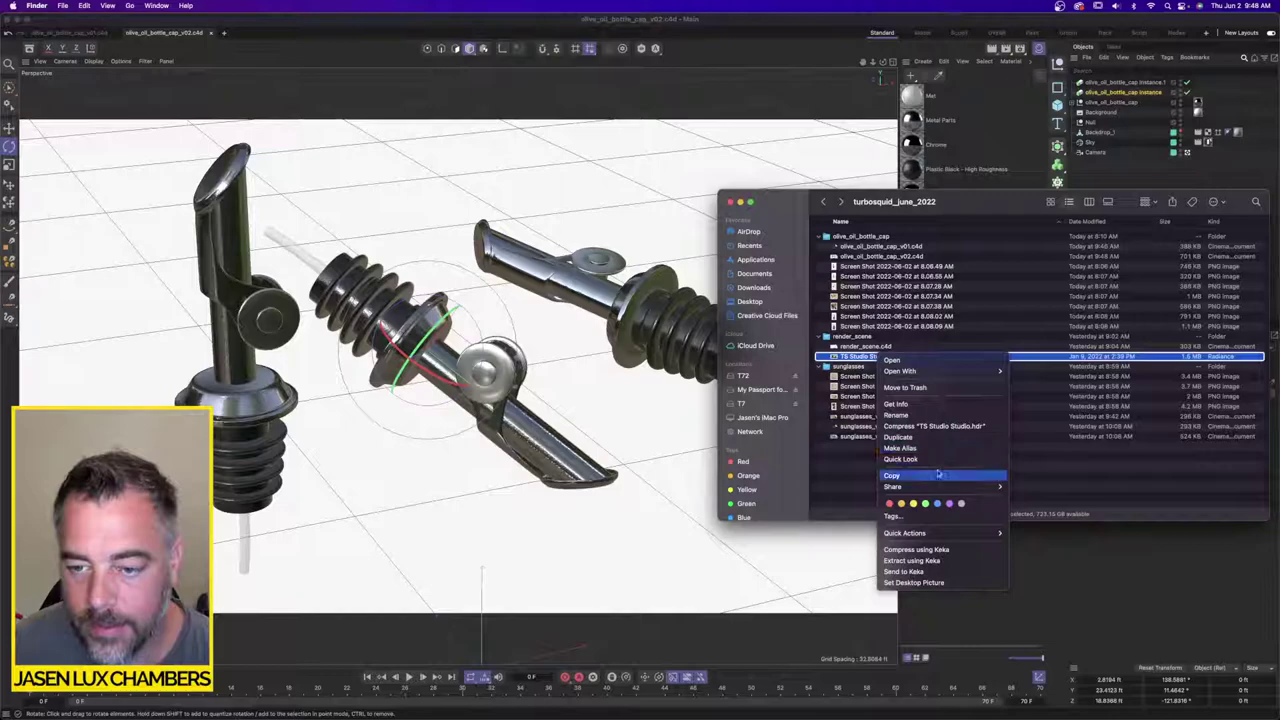
pyautogui.press('Escape')
pyautogui.click(884, 236)
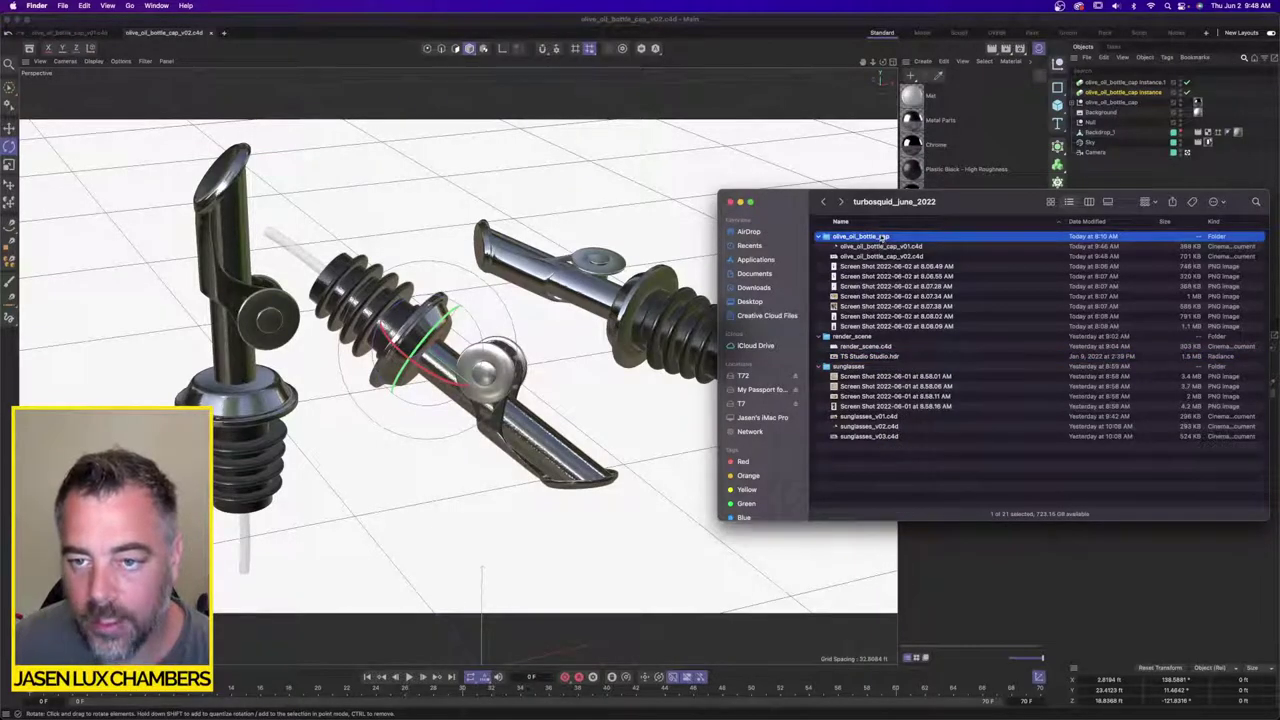
pyautogui.doubleClick(882, 238)
pyautogui.rightClick(876, 335)
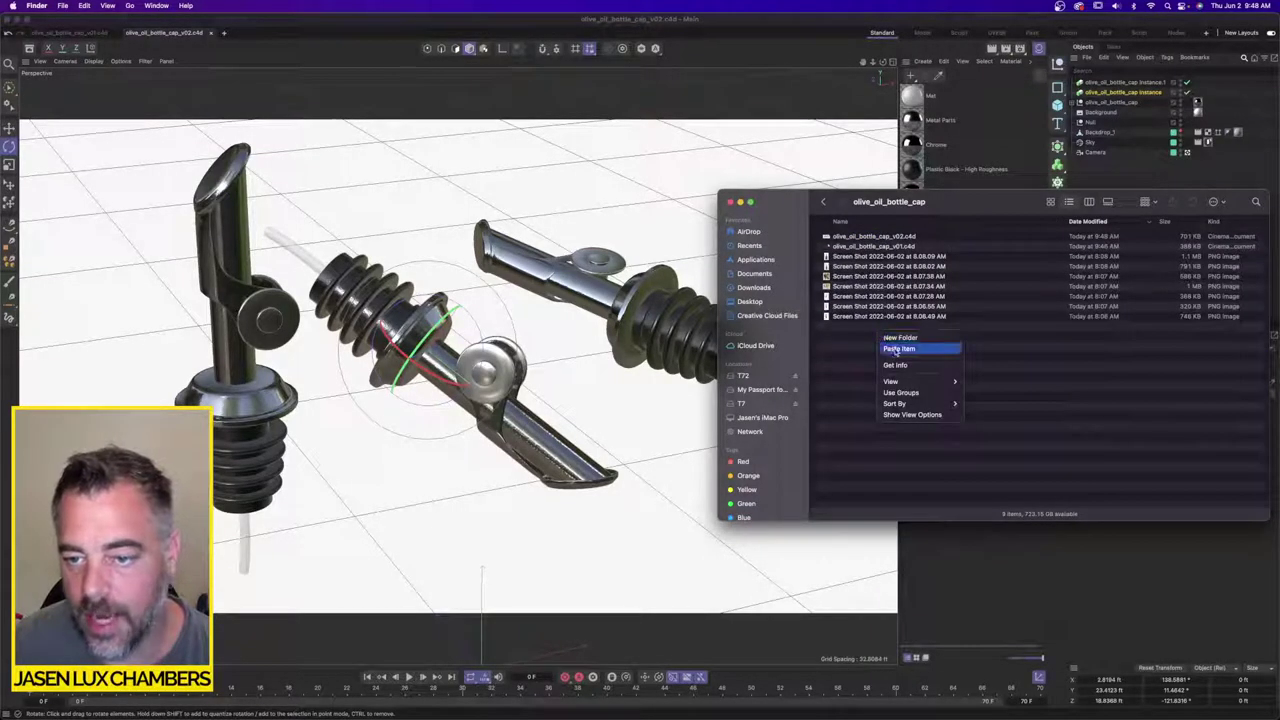
pyautogui.click(897, 350)
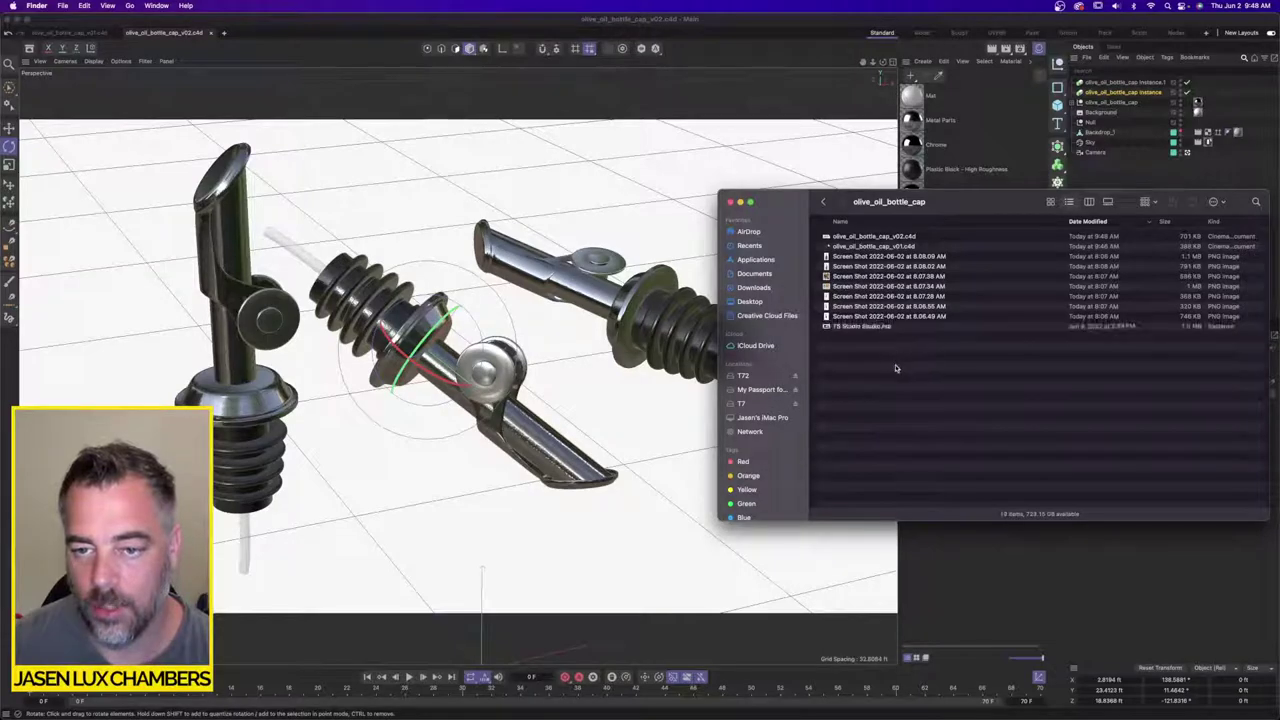
# Step: Return to Cinema 4D, enlarge the perspective view by hiding the materials list, and render the three caps in it
pyautogui.press('super+Tab')
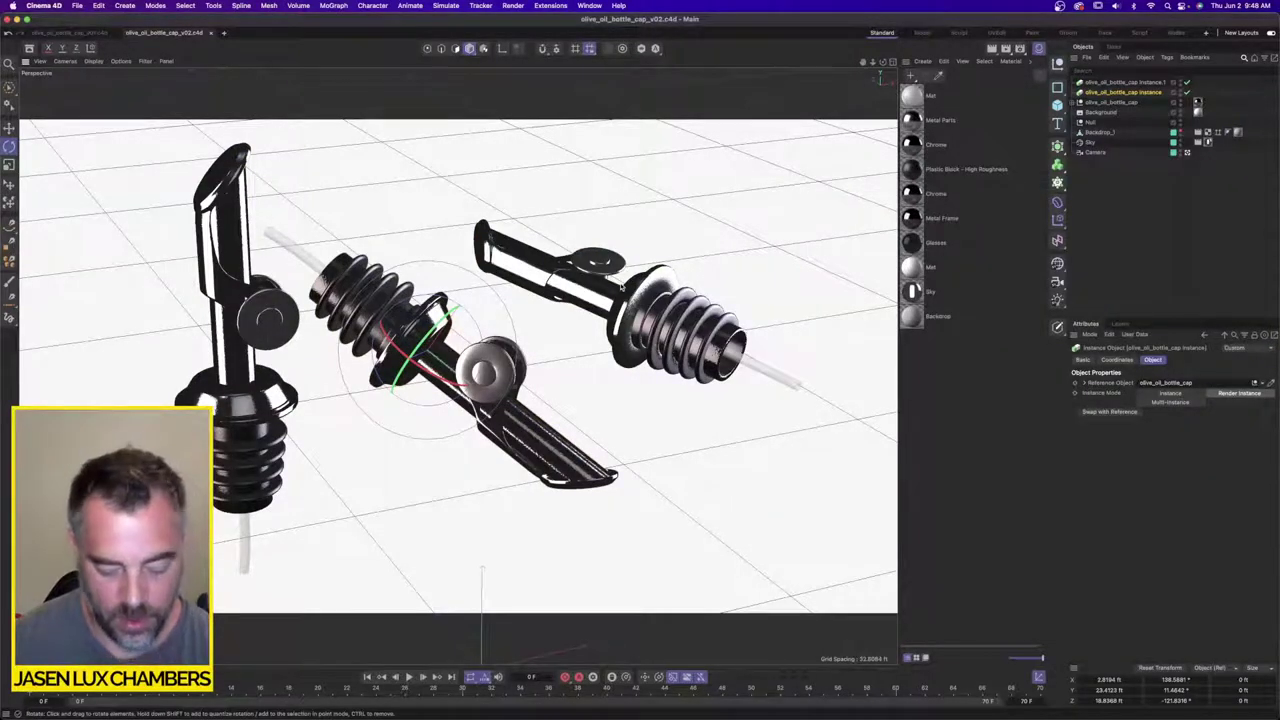
pyautogui.press('super+r')
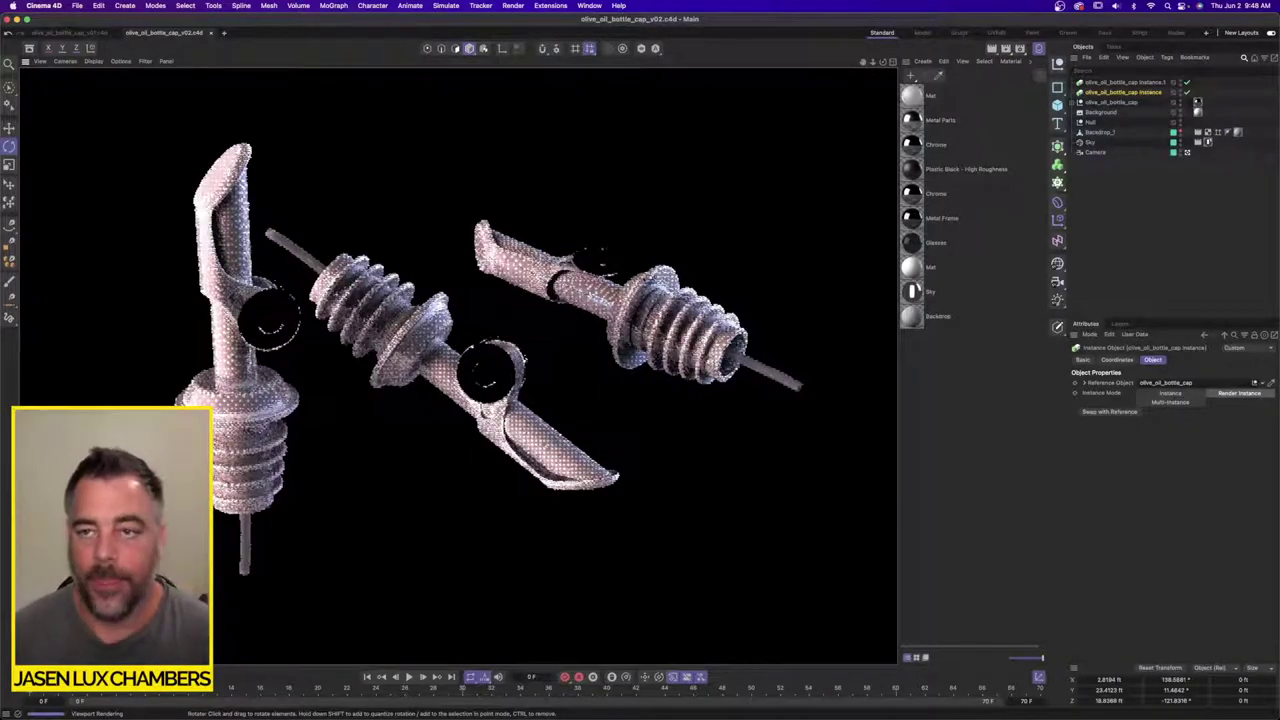
pyautogui.click(993, 50)
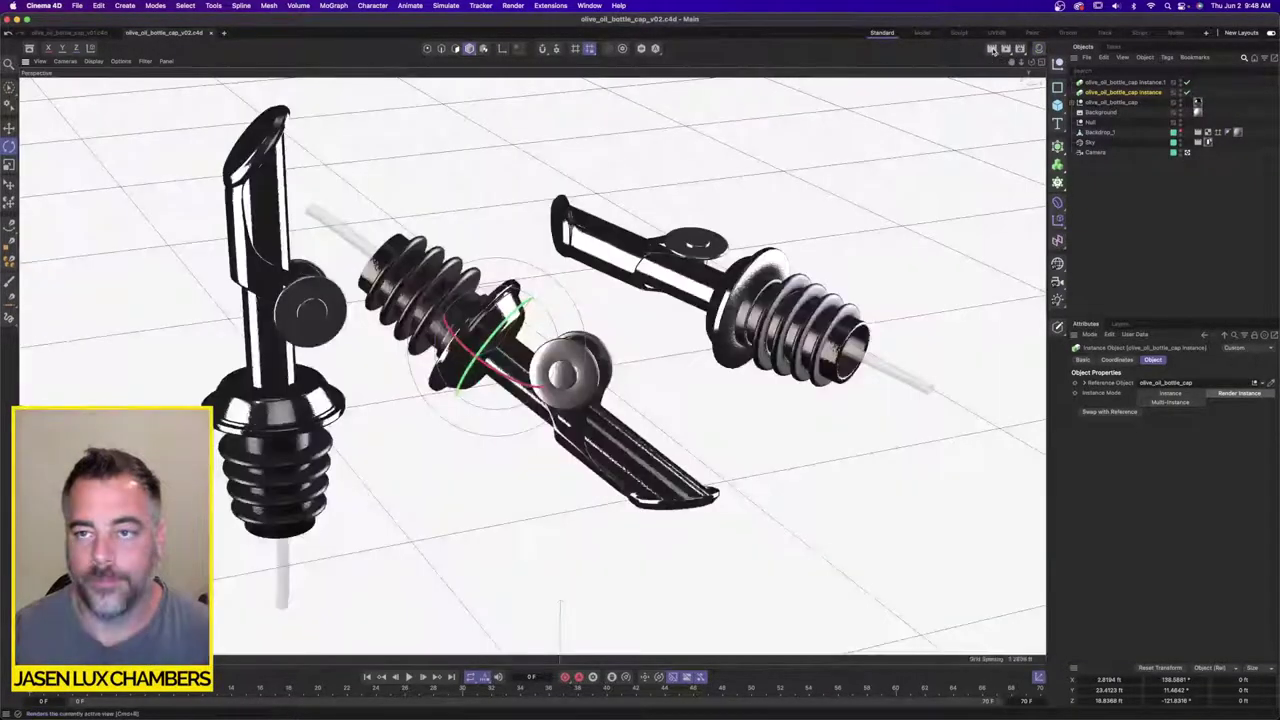
pyautogui.click(993, 50)
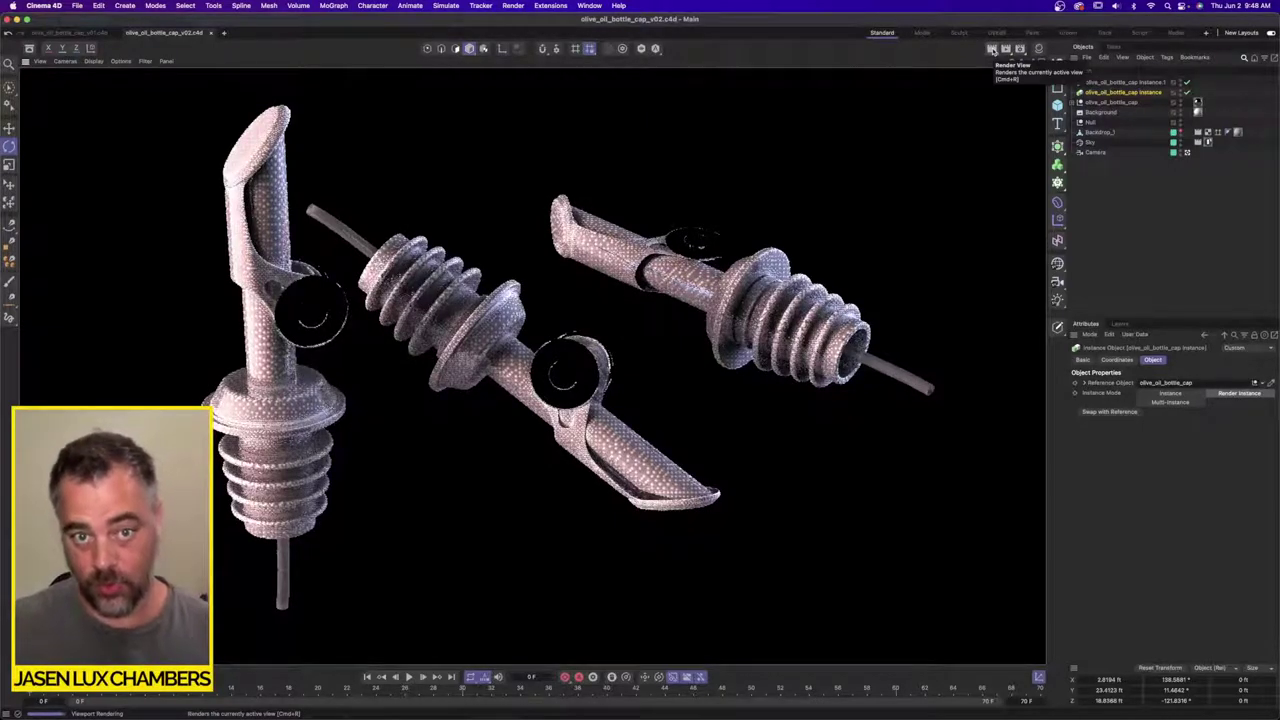
pyautogui.click(993, 49)
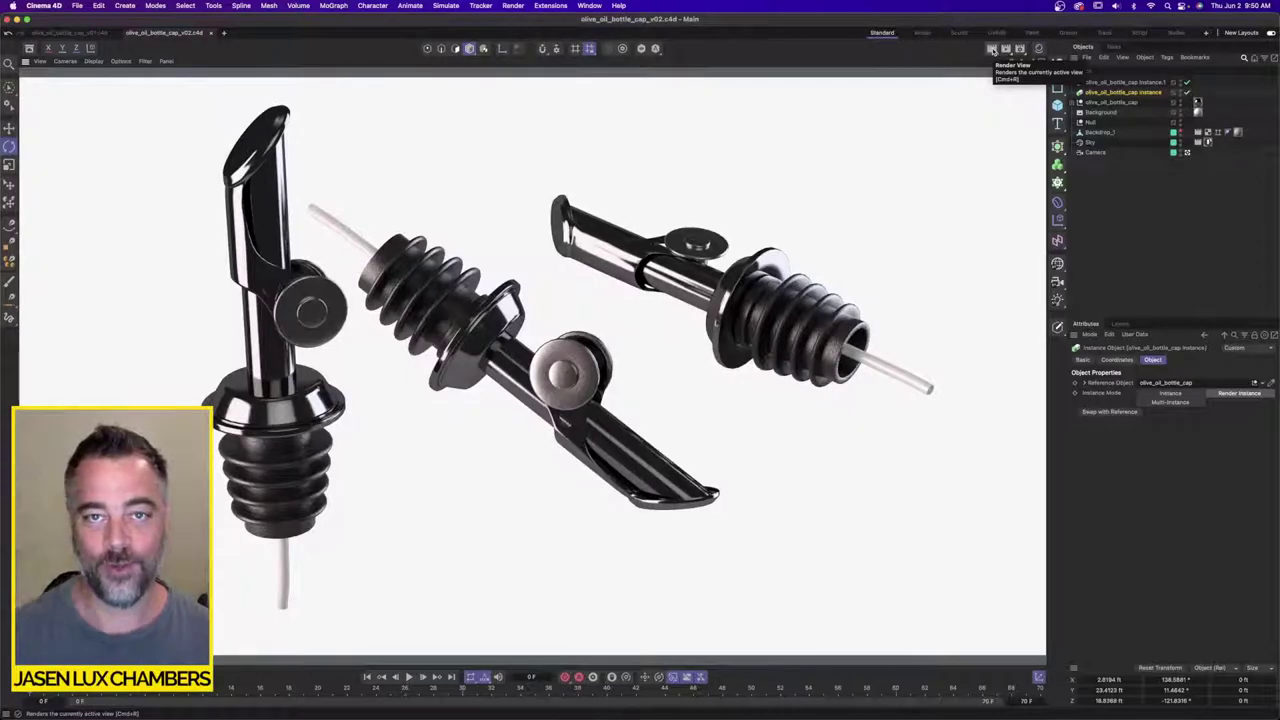
pyautogui.press('super+Tab')
pyautogui.press('super+Tab')
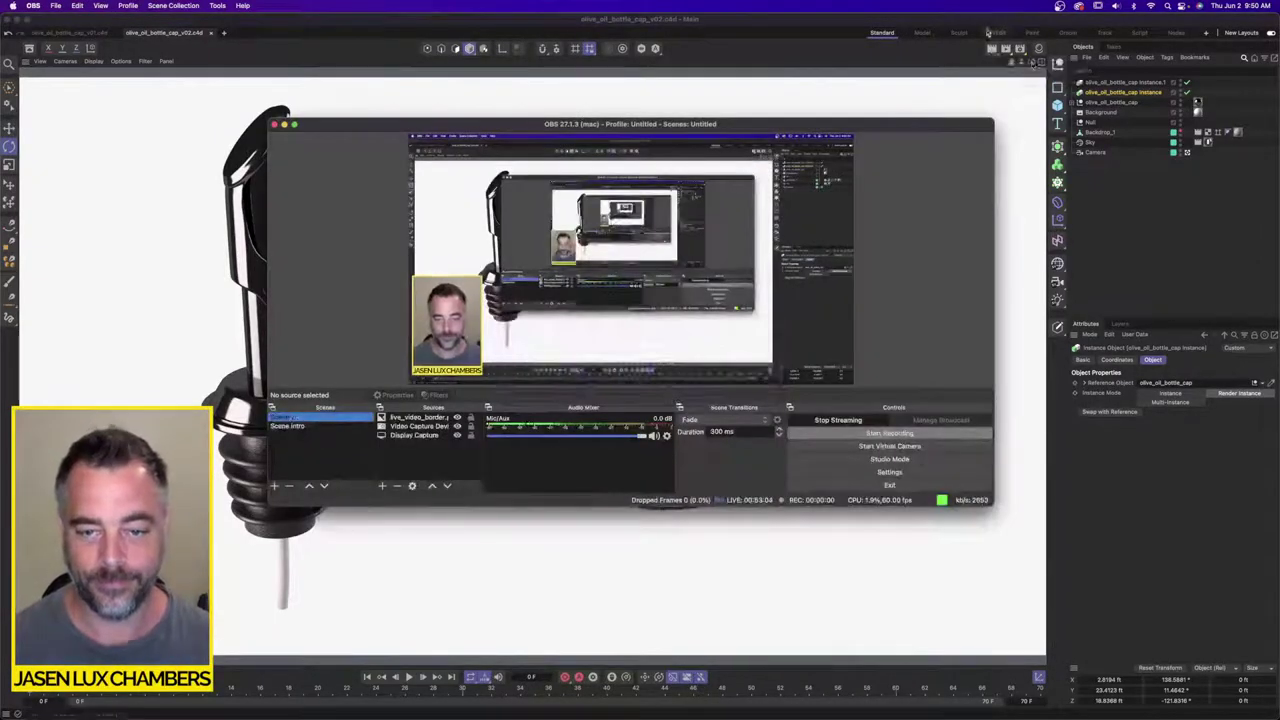